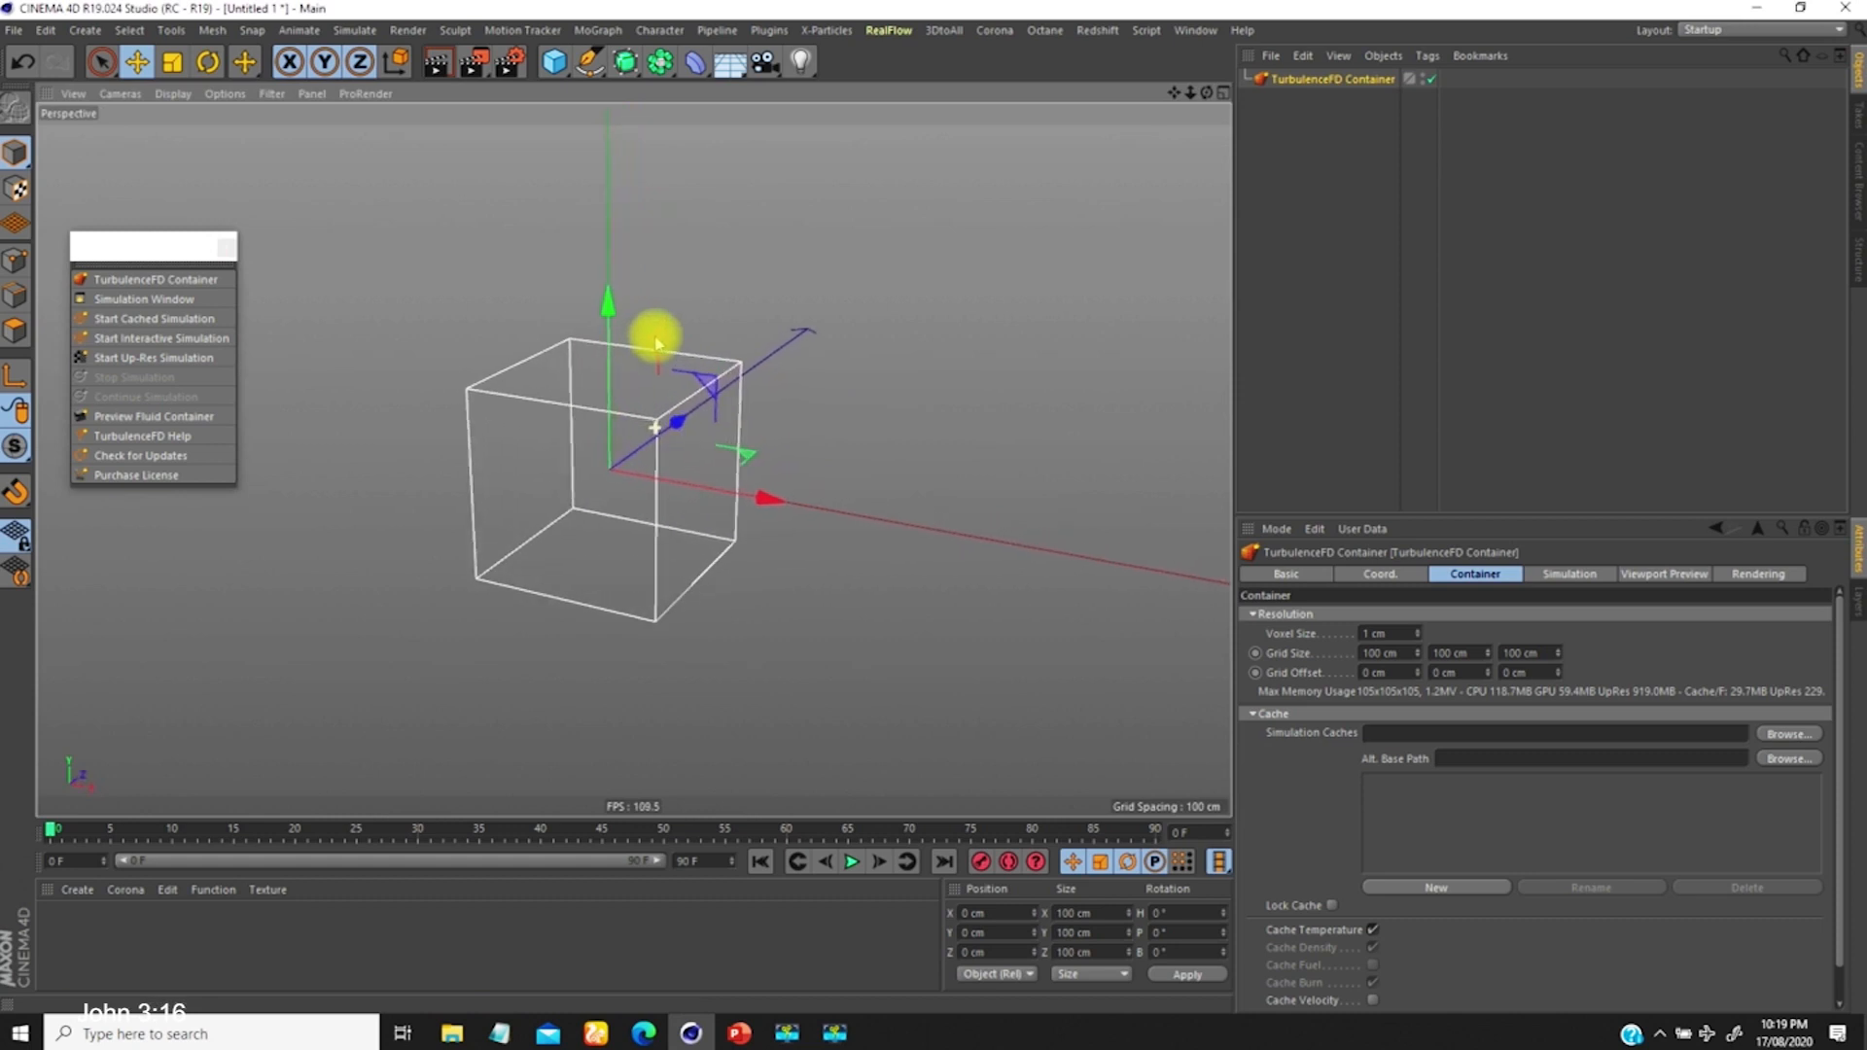
# Step: Examine the TurbulenceFD Container in the viewport along with its container, simulation, viewport preview and rendering settings
pyautogui.keyDown('alt'); pyautogui.moveTo(646, 382); pyautogui.dragTo(677, 443); pyautogui.keyUp('alt')
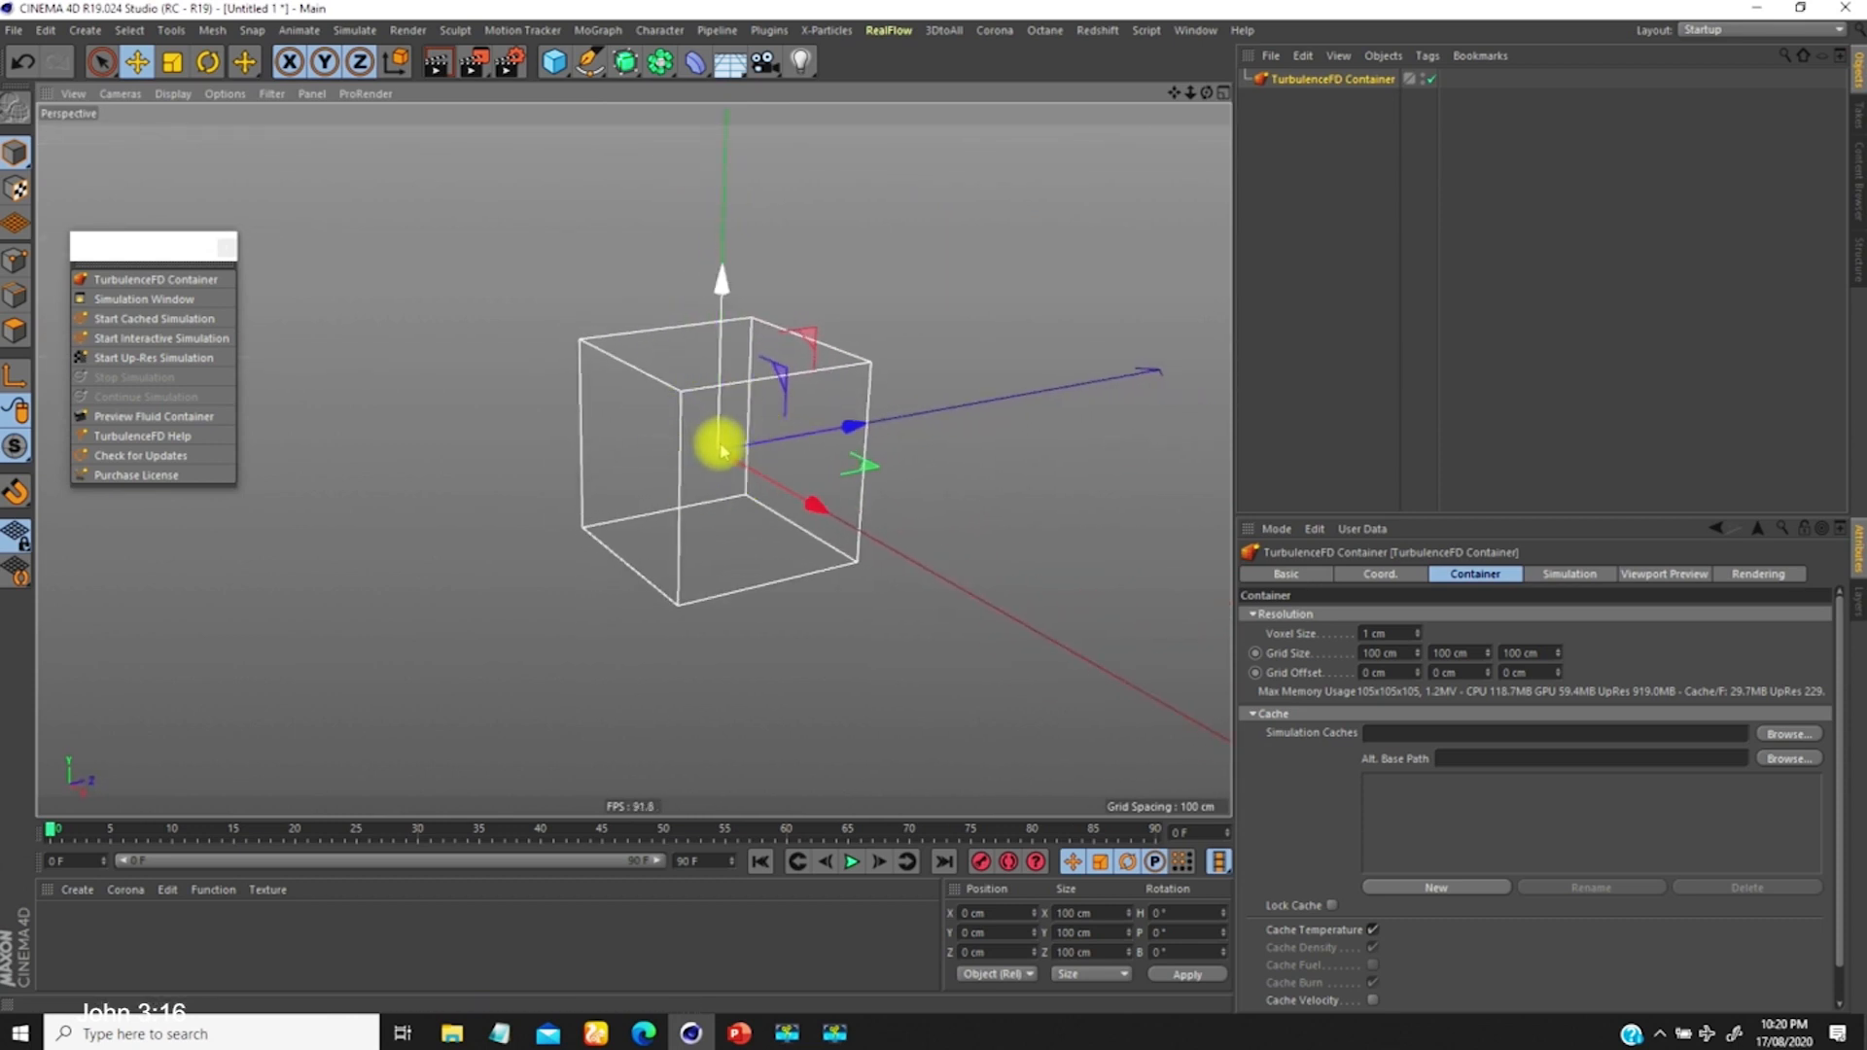
pyautogui.keyDown('alt'); pyautogui.moveTo(717, 450); pyautogui.dragTo(716, 259); pyautogui.keyUp('alt')
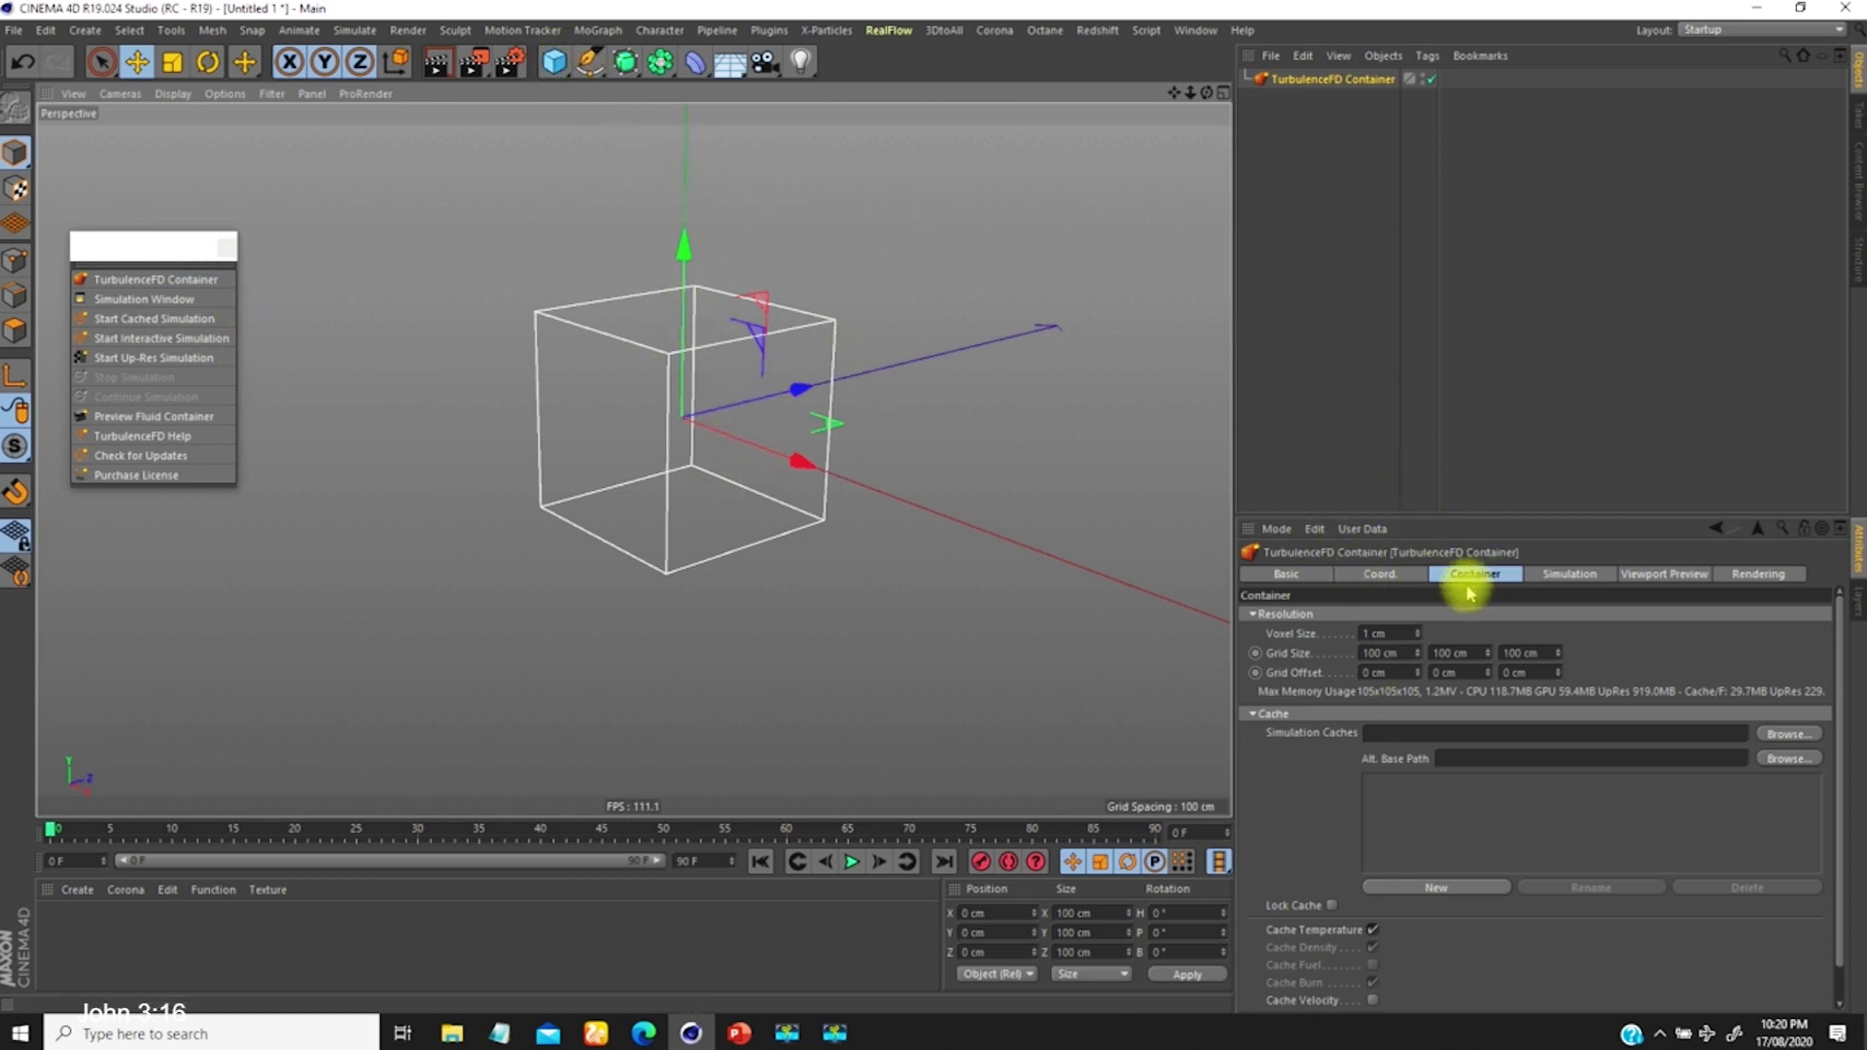
pyautogui.click(1569, 573)
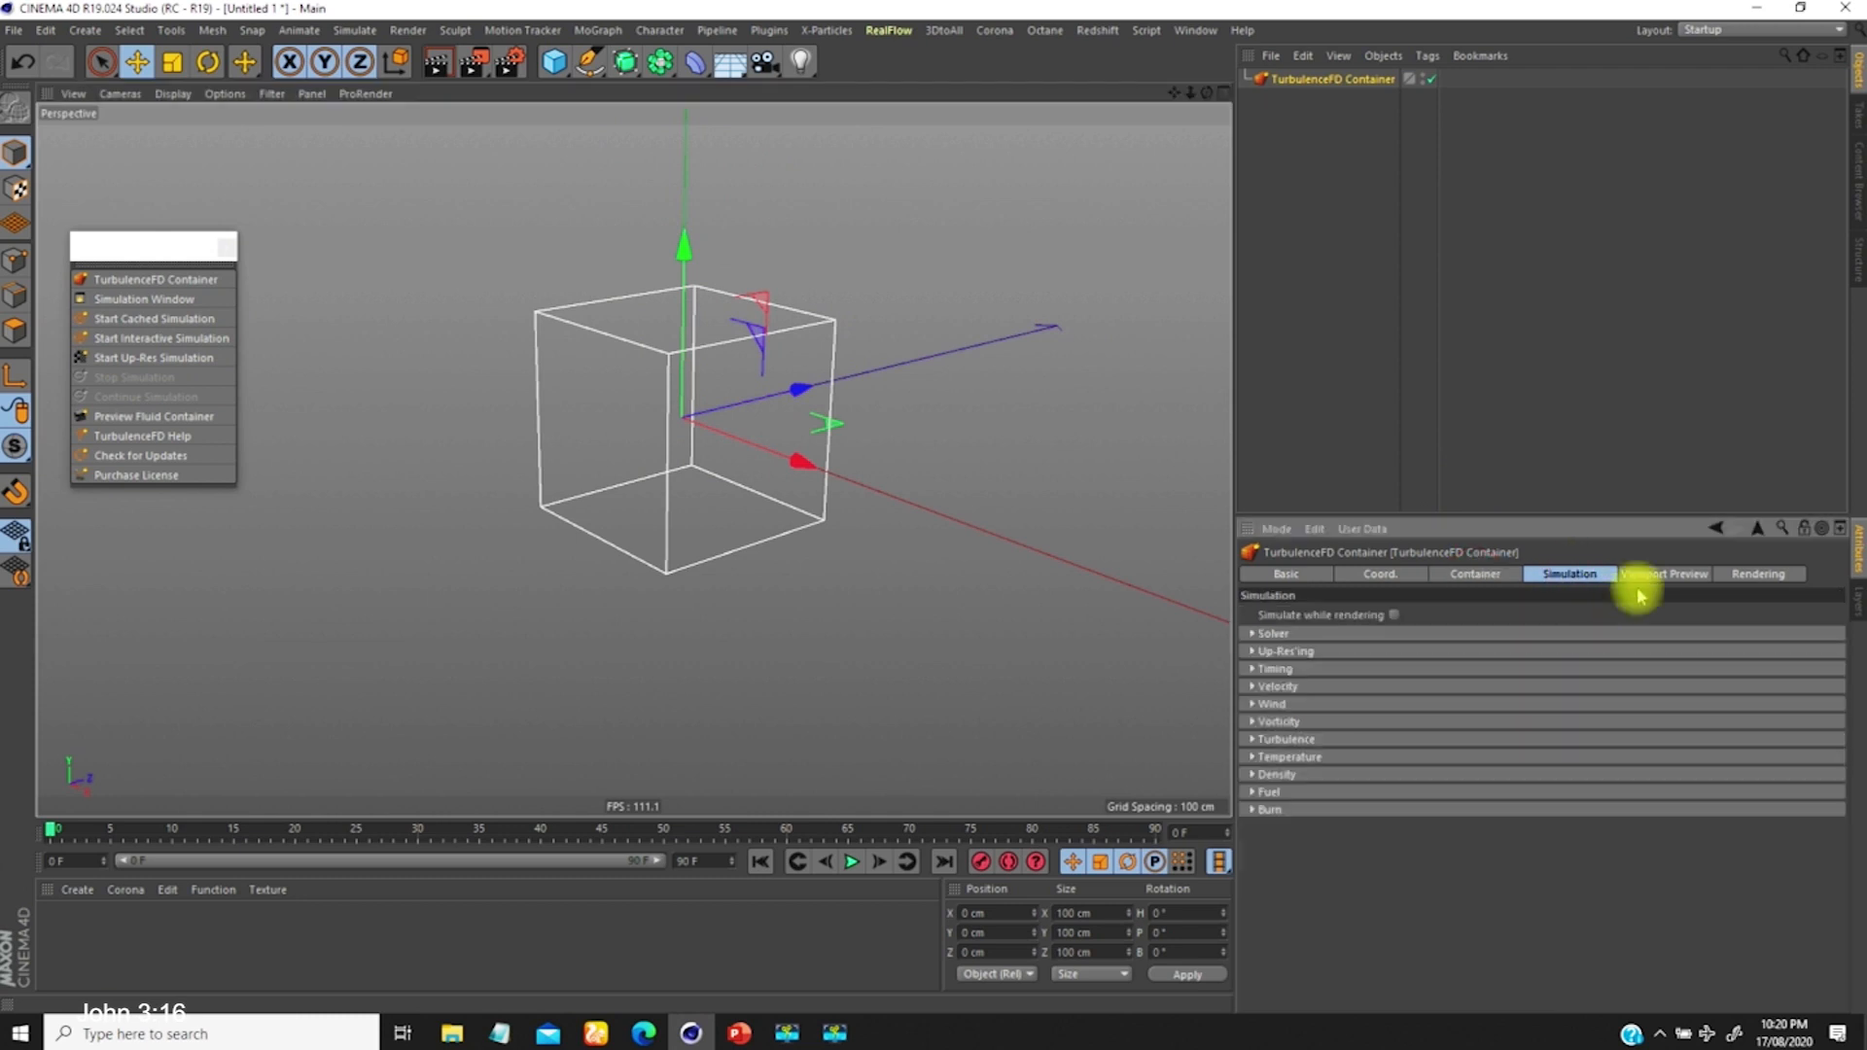
pyautogui.click(1662, 575)
pyautogui.click(1762, 574)
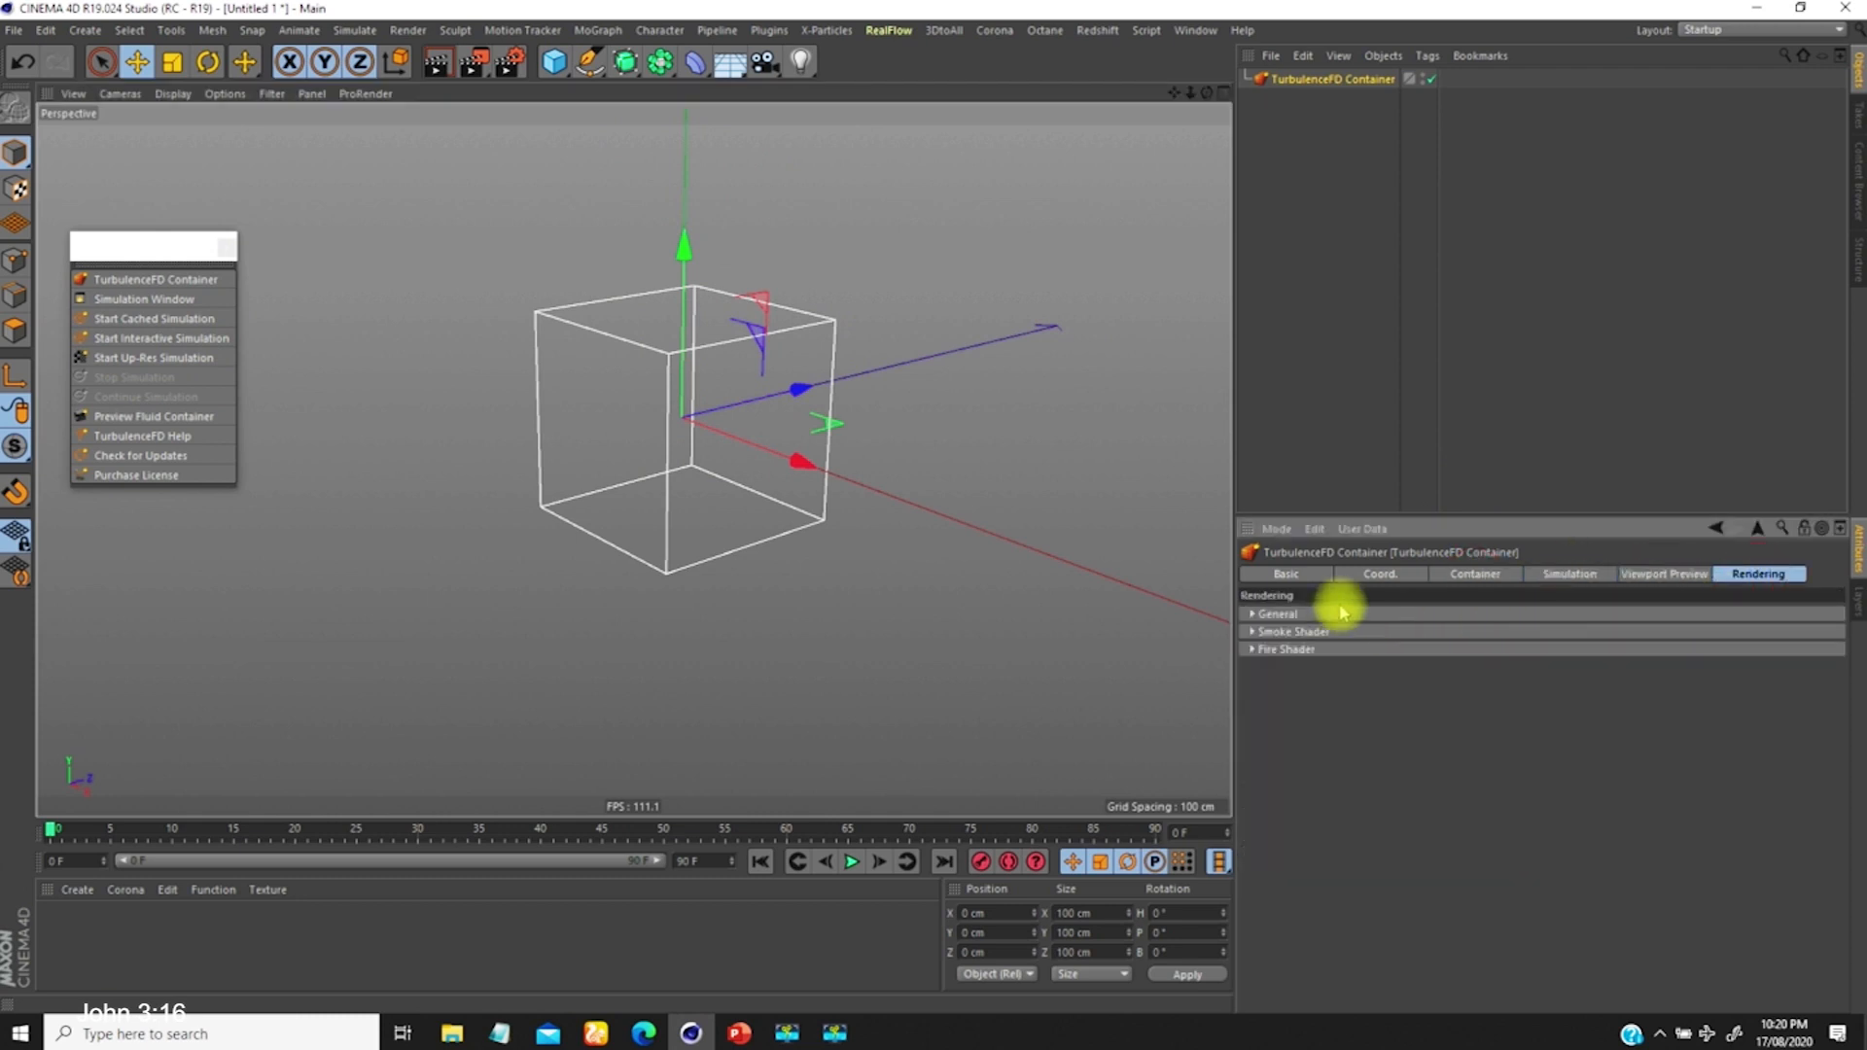
pyautogui.click(1487, 573)
pyautogui.click(1551, 574)
pyautogui.click(1638, 575)
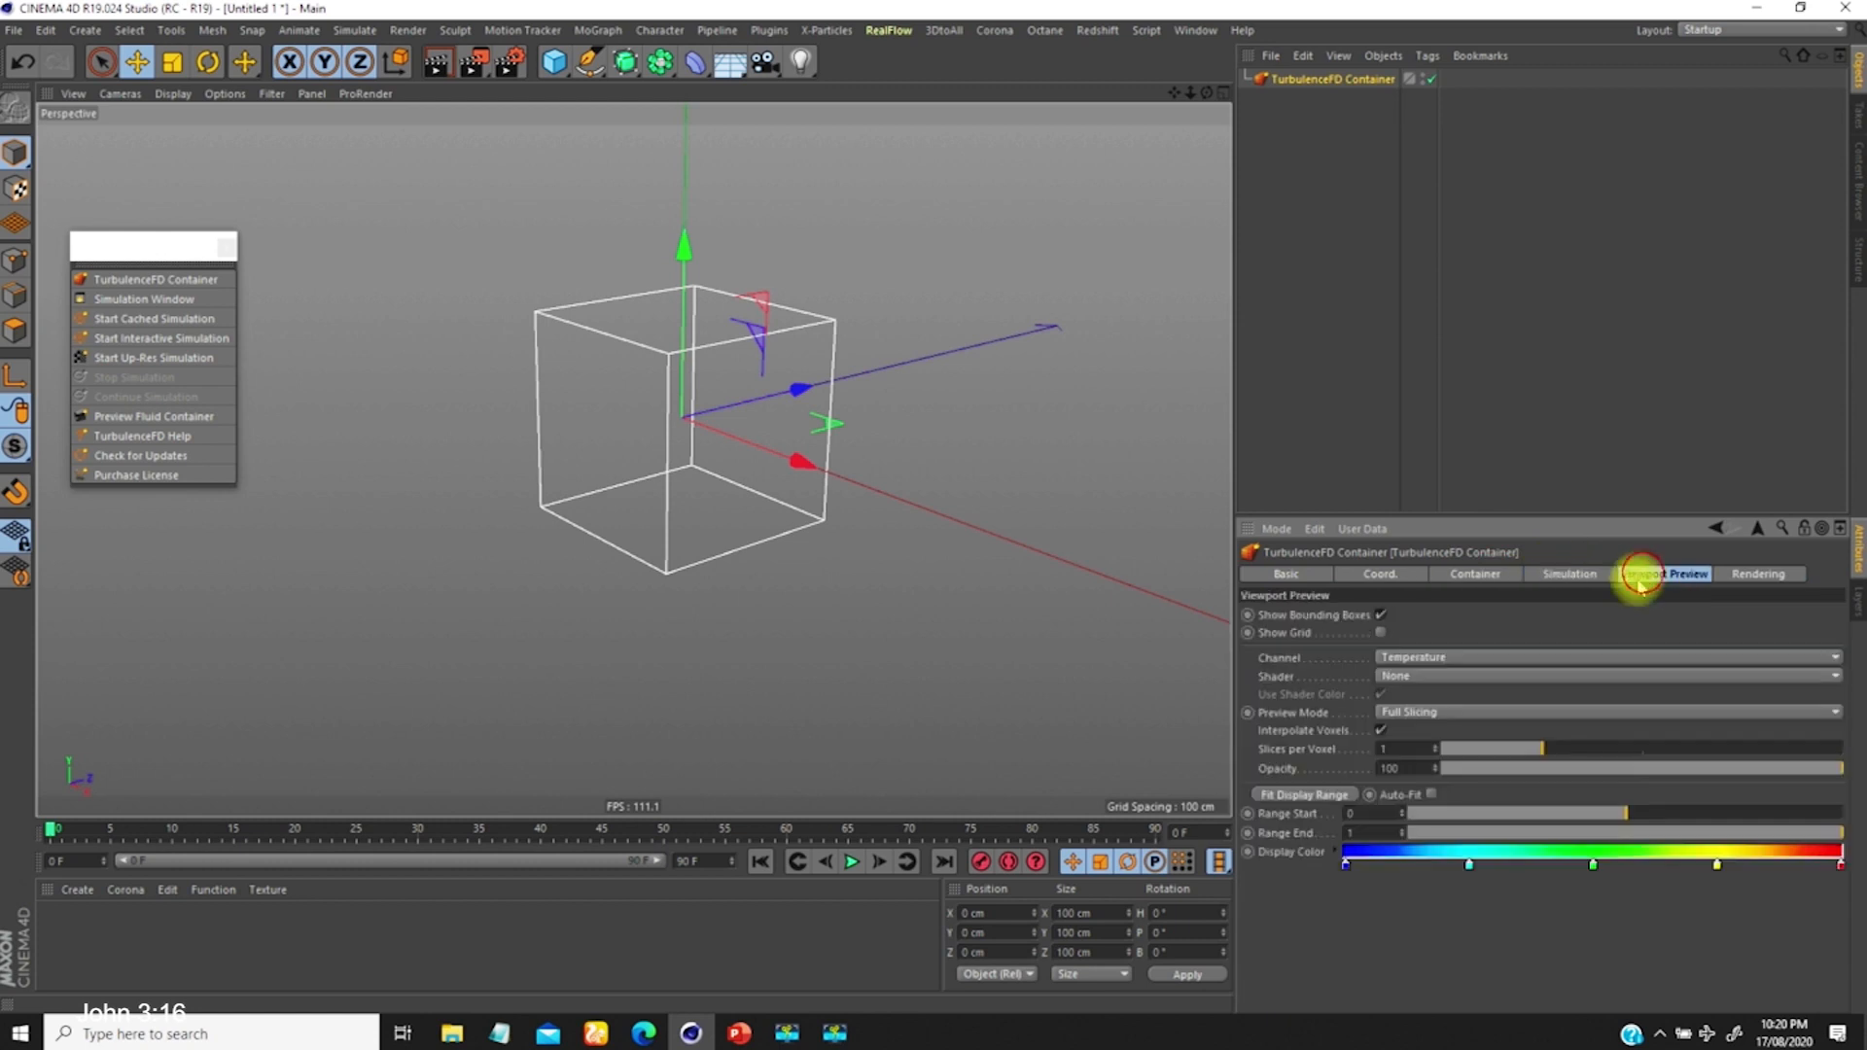
pyautogui.click(1558, 575)
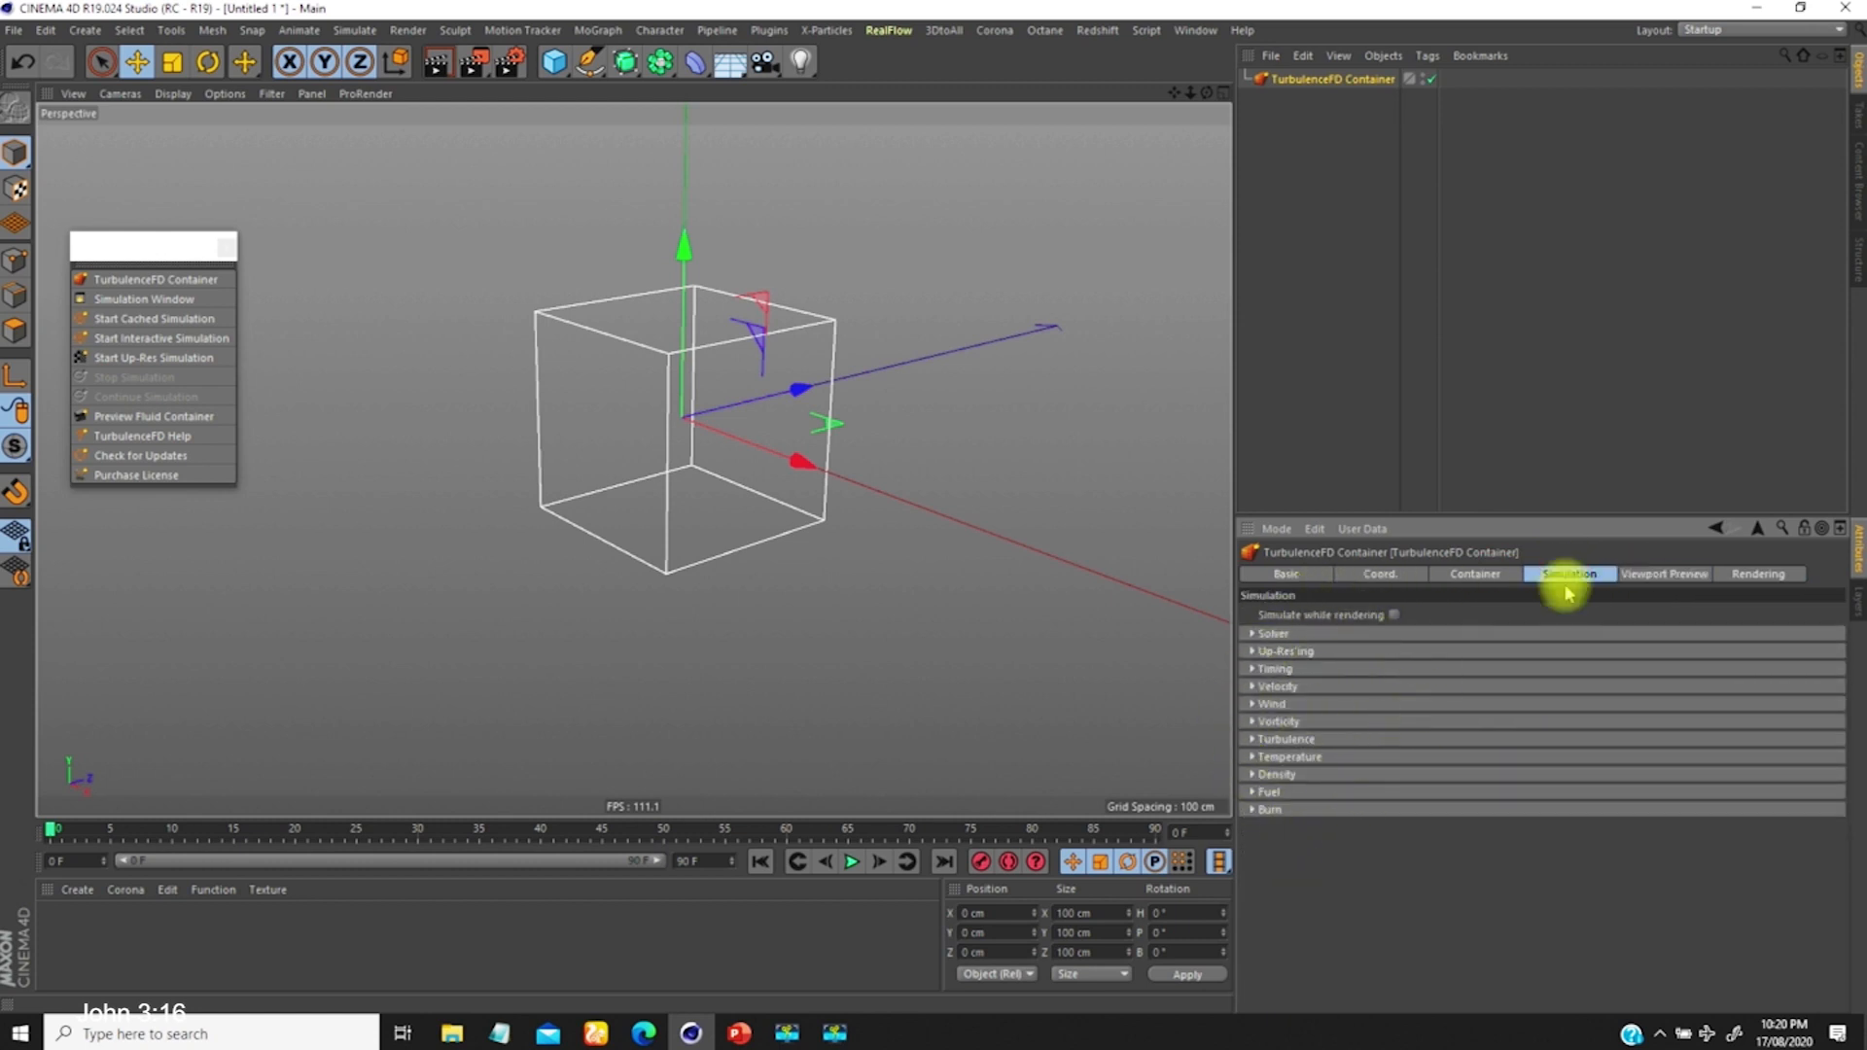
pyautogui.click(1483, 576)
pyautogui.click(1658, 575)
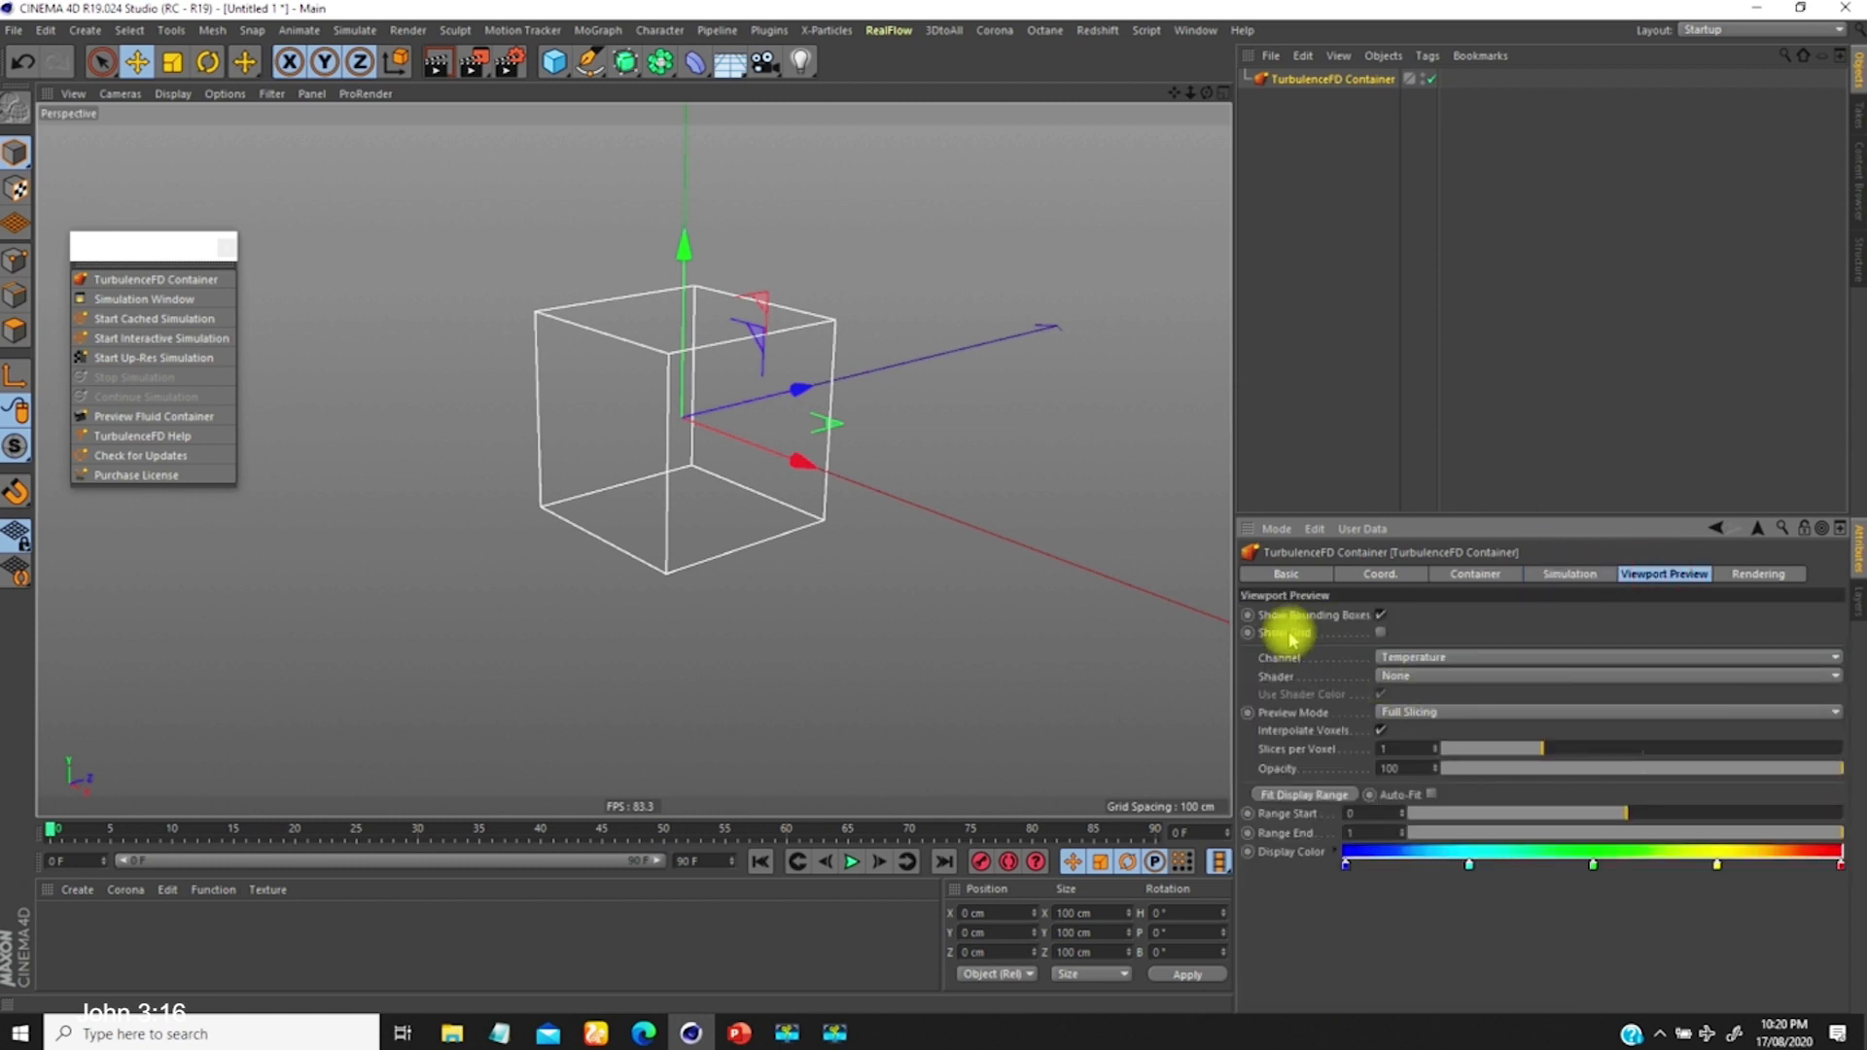
pyautogui.click(1559, 578)
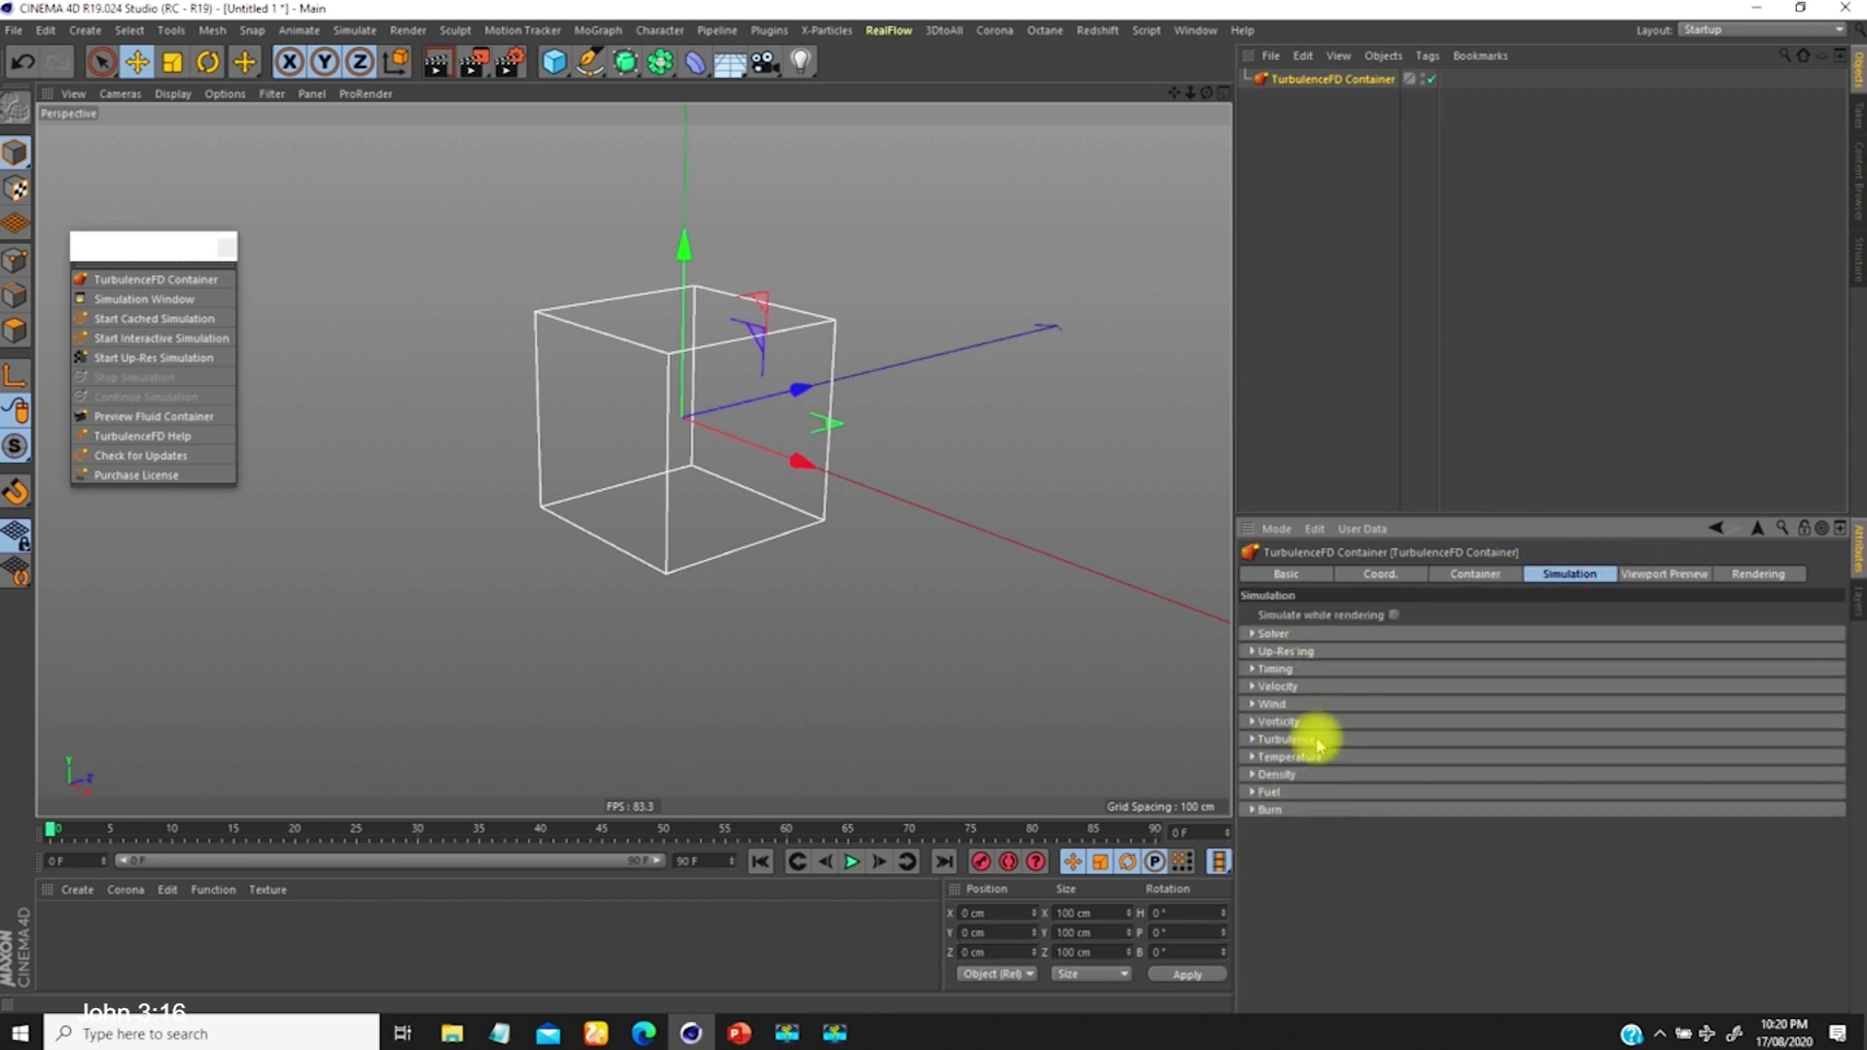
pyautogui.click(1741, 574)
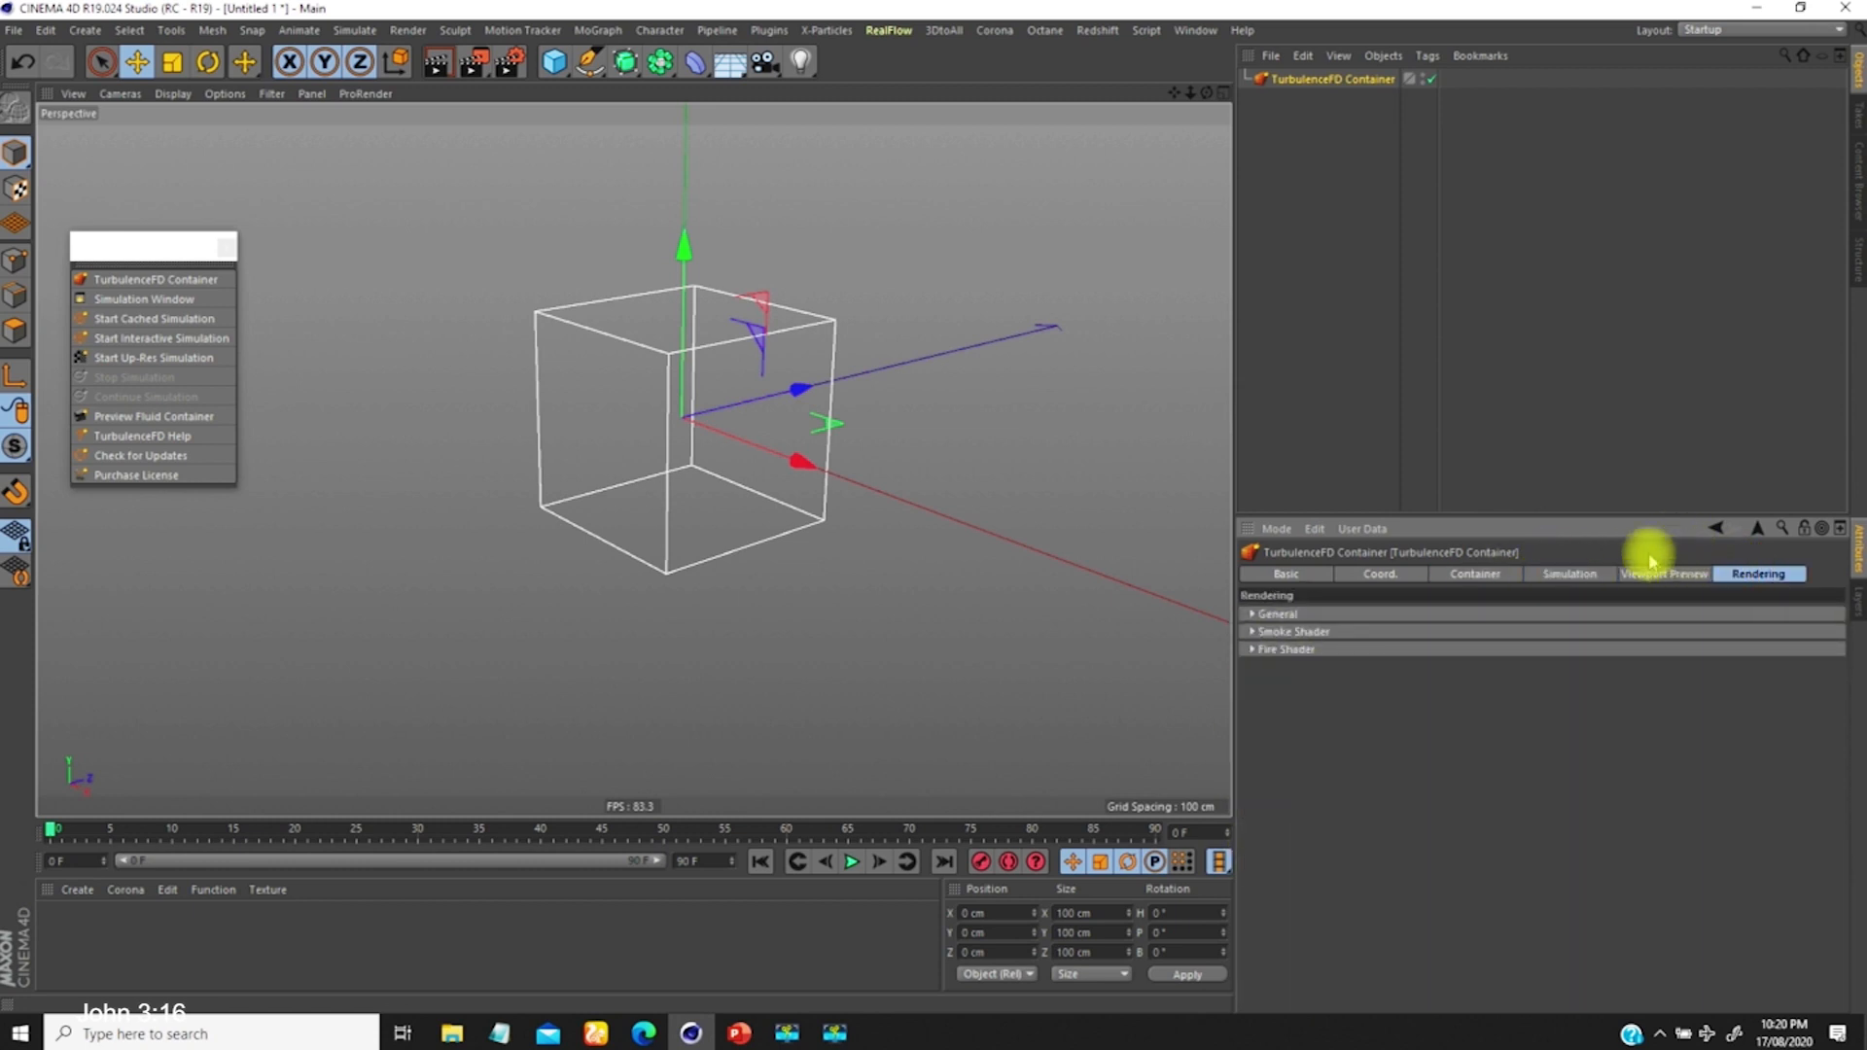
pyautogui.click(1441, 574)
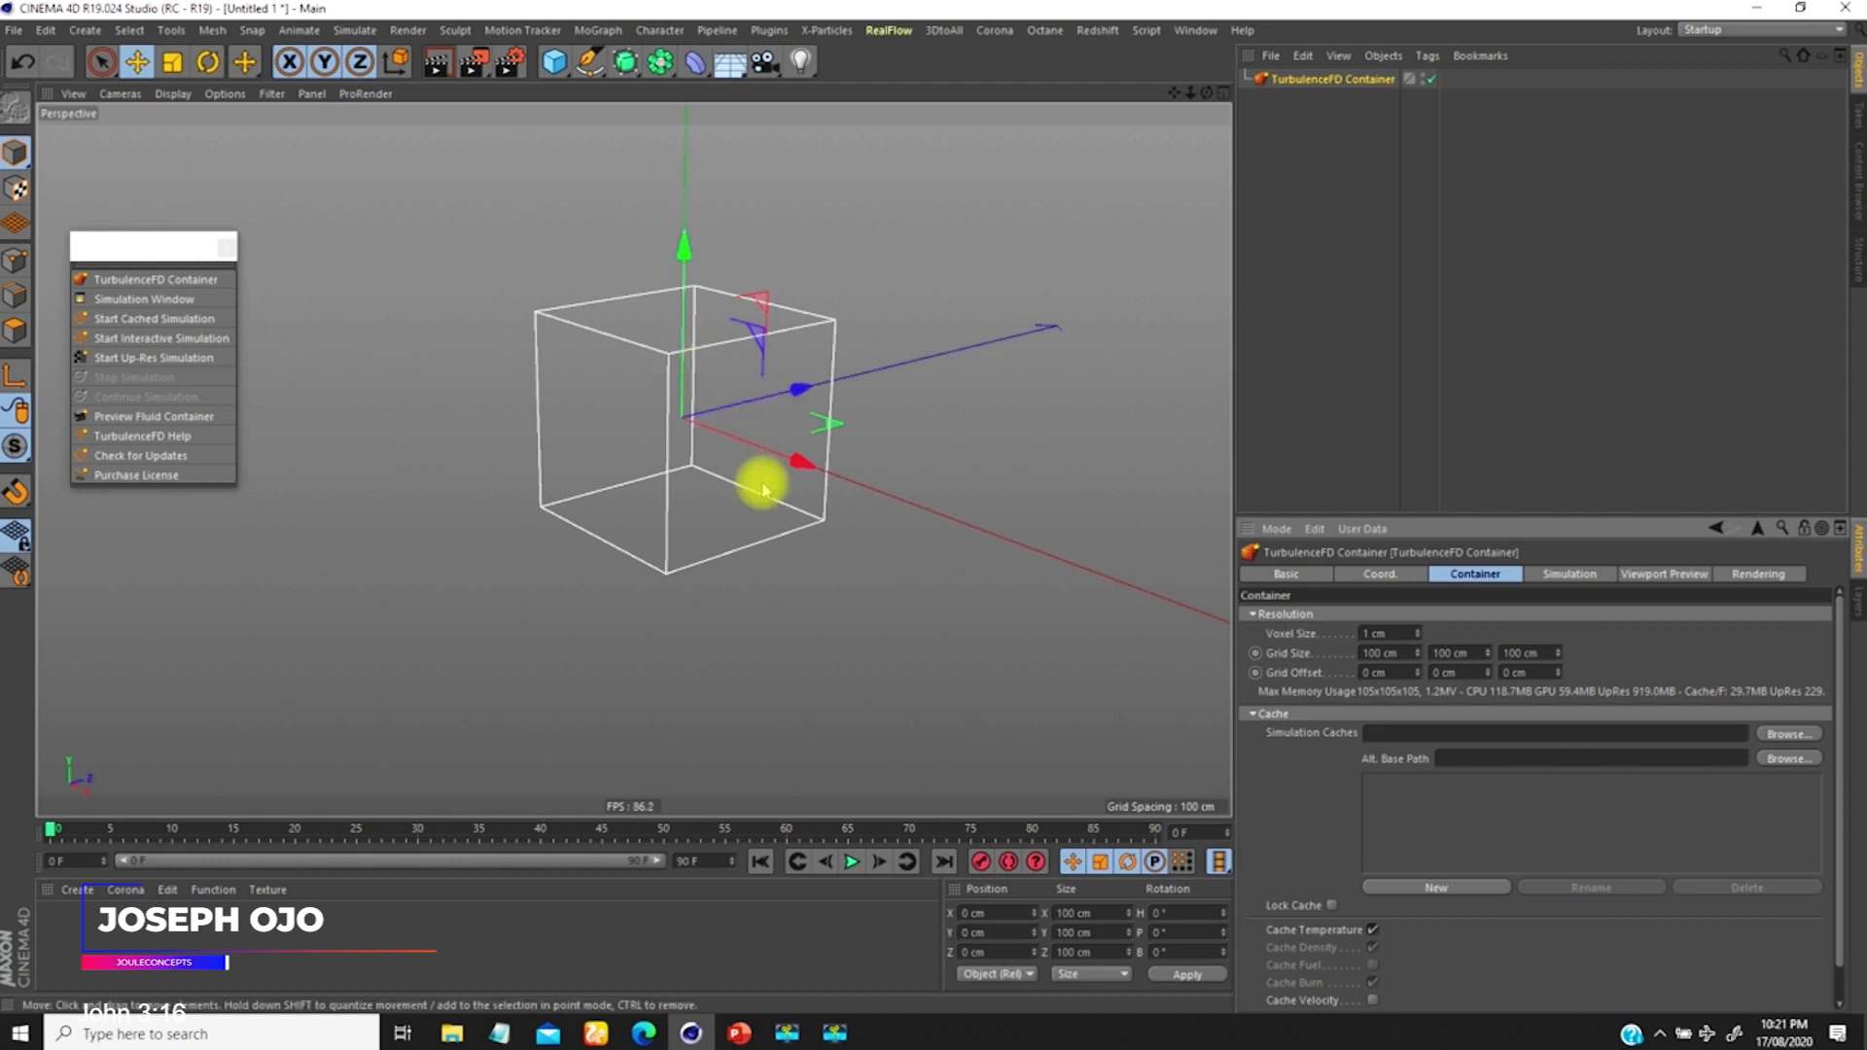
pyautogui.moveTo(1393, 633); pyautogui.dragTo(1317, 664)
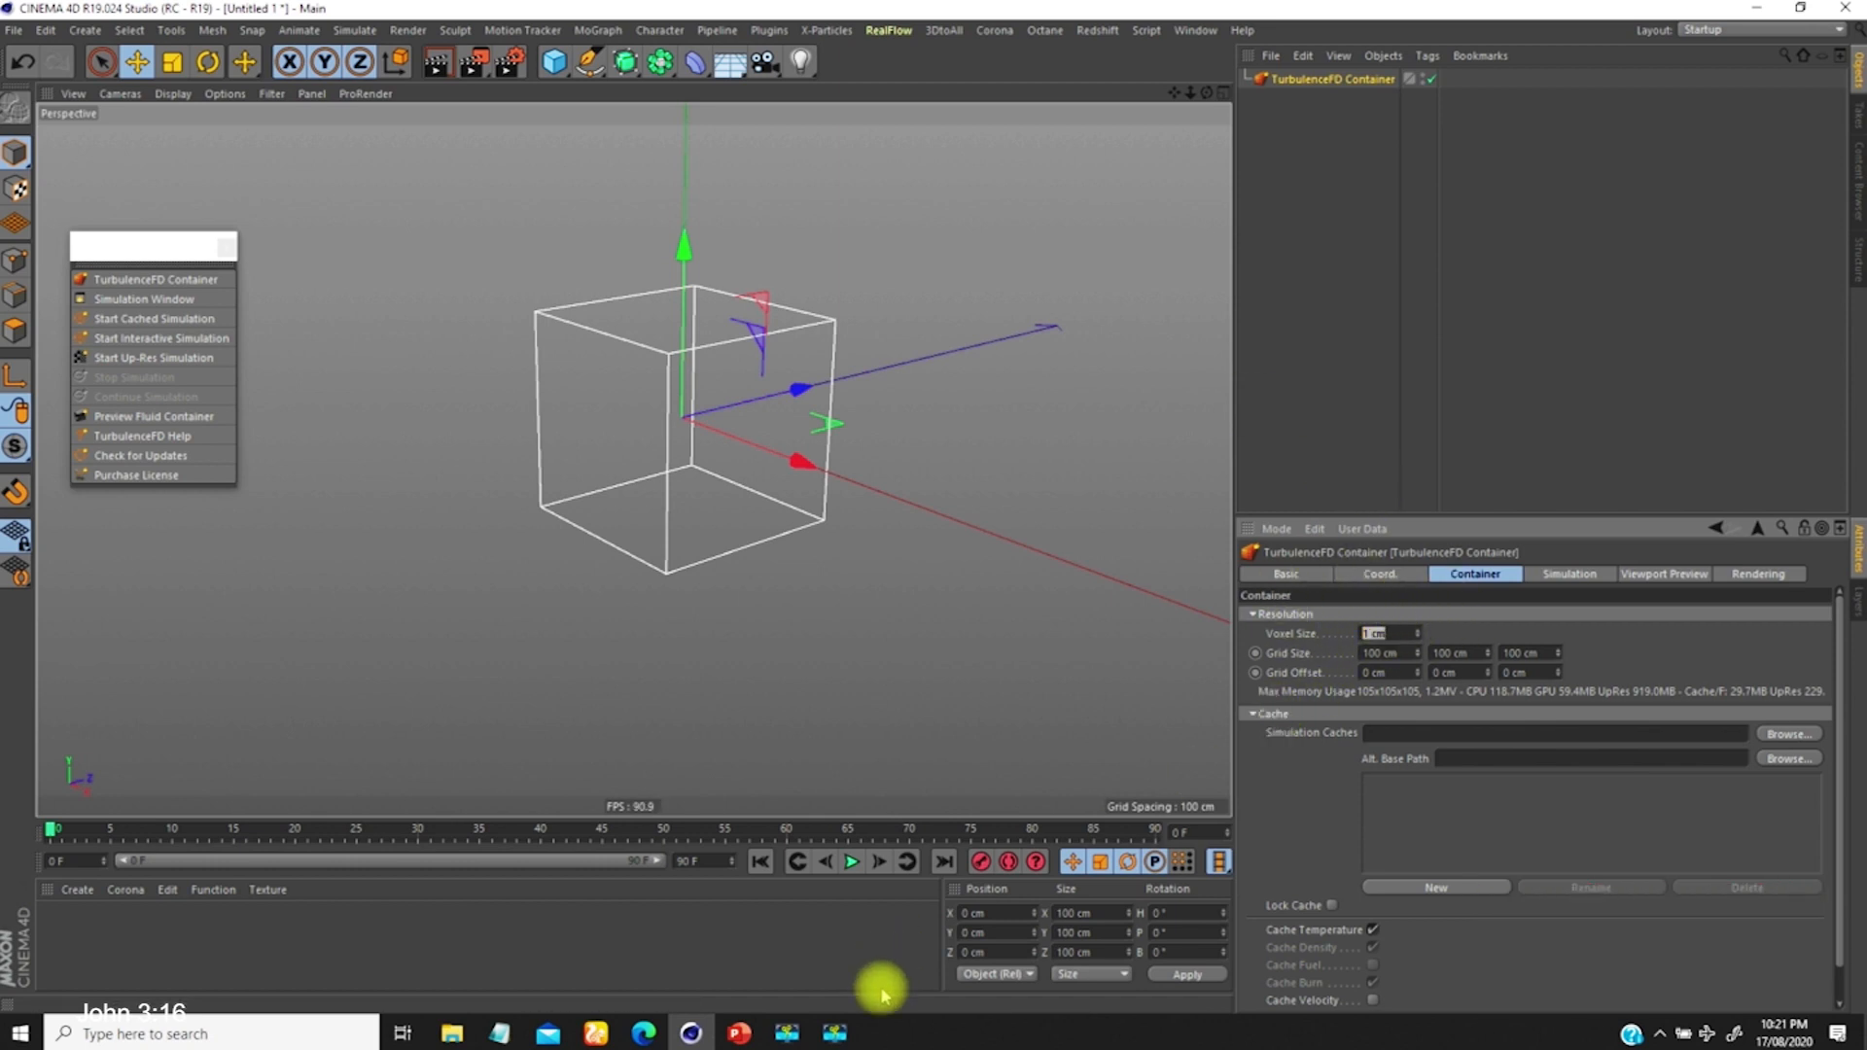
# Step: Switch to Paint, brush a few small squares and a capped line as a voxel illustration, and return to Cinema 4D
pyautogui.press('super')
pyautogui.write('paint')
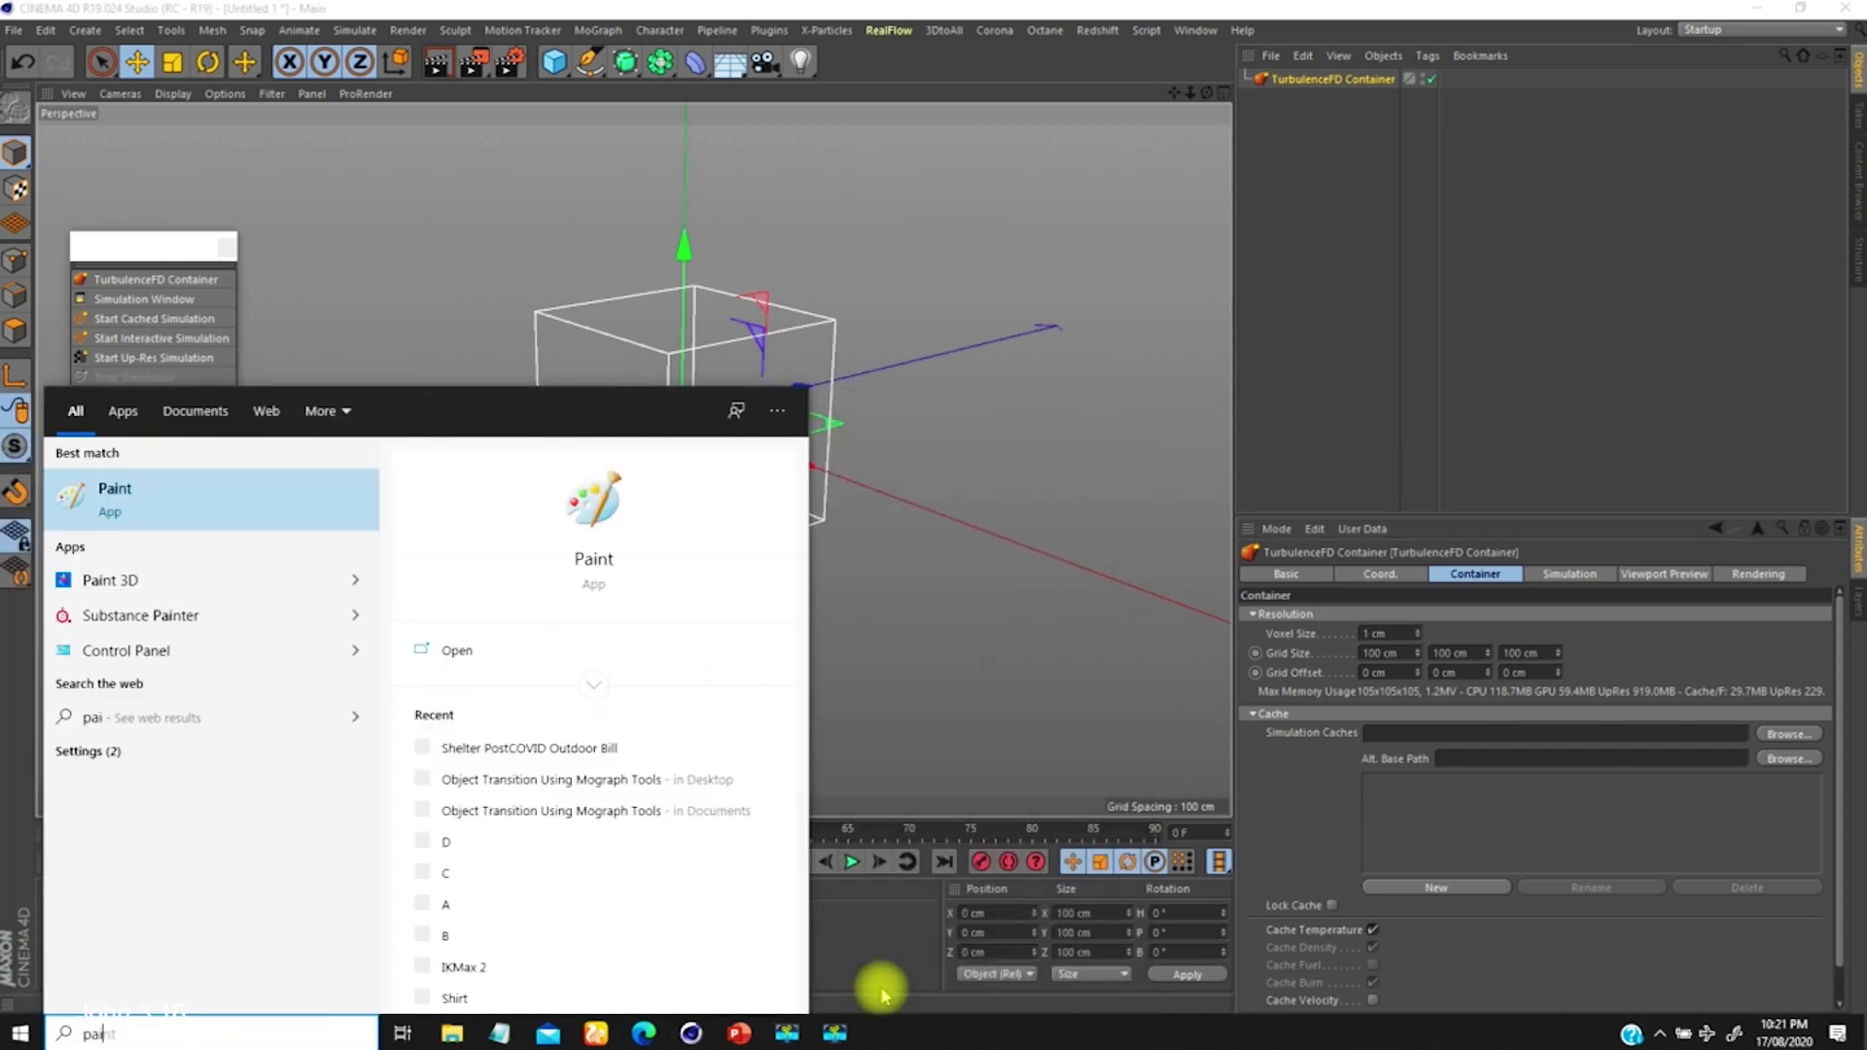
pyautogui.press('Return')
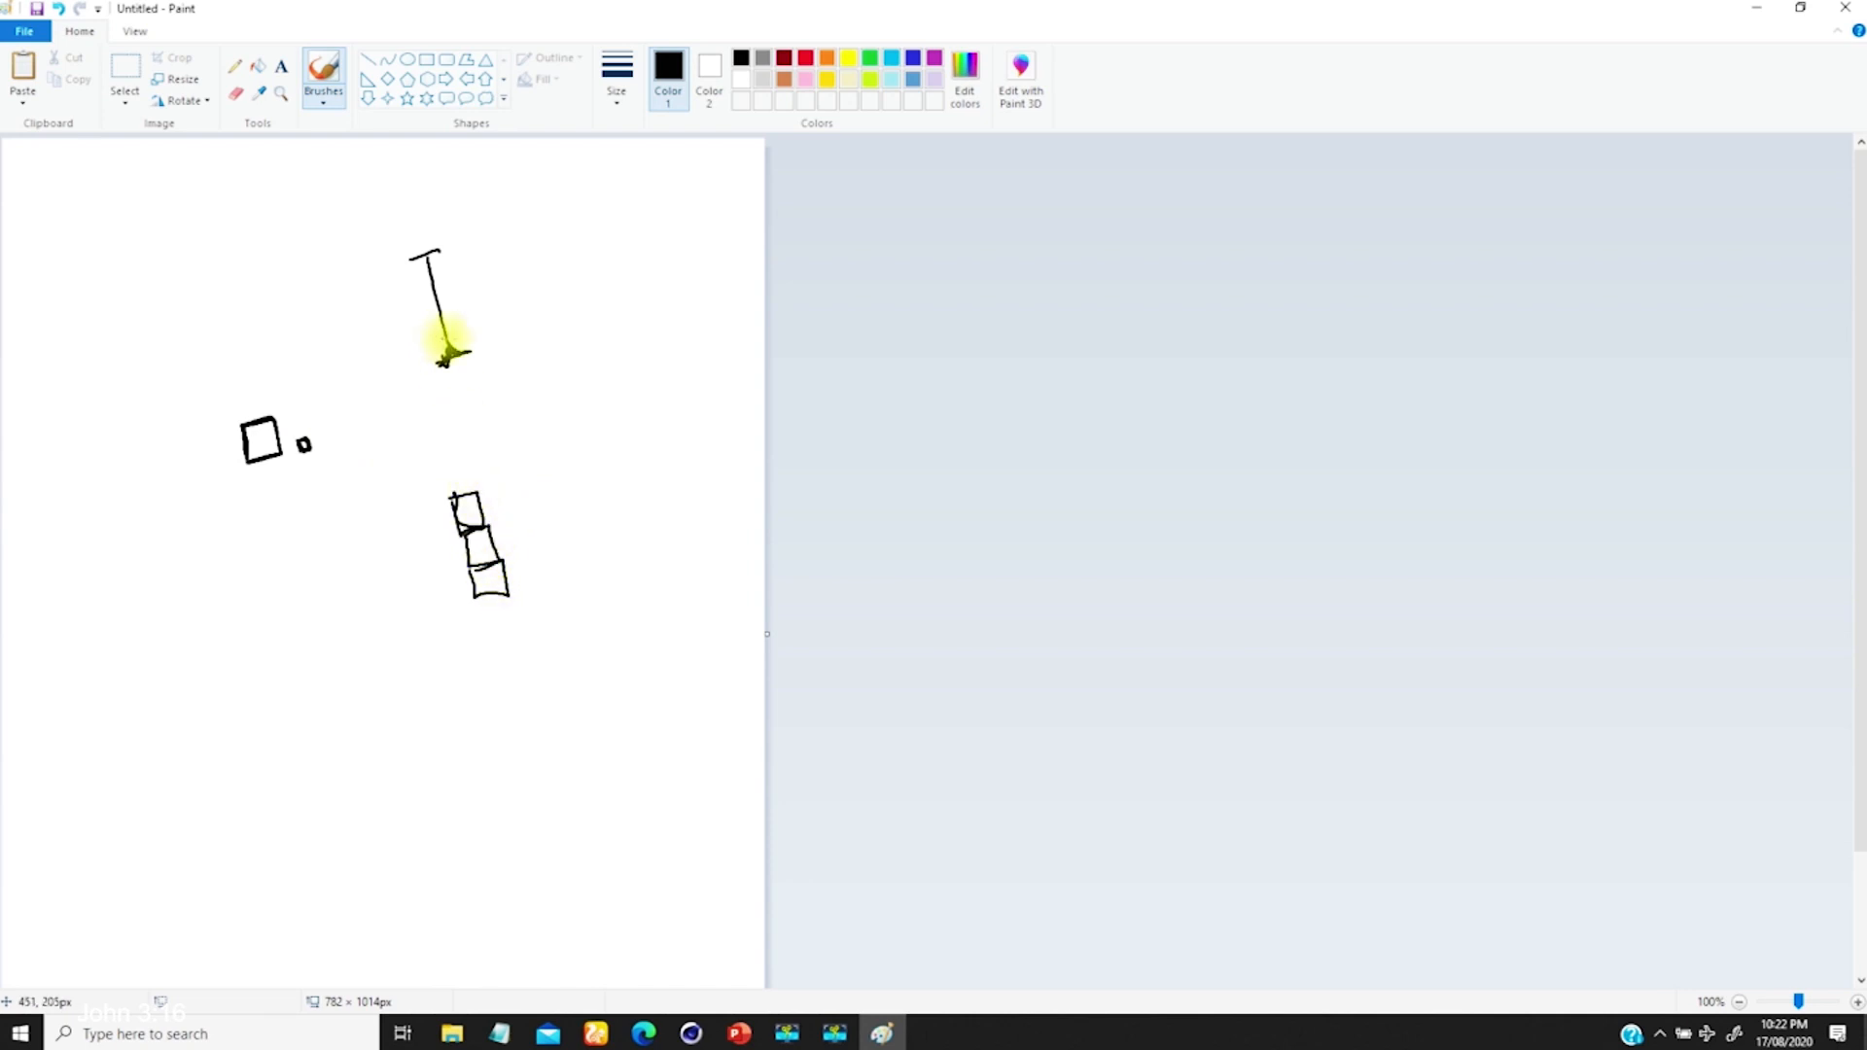
pyautogui.click(1756, 8)
# Step: Inspect the container's voxel size and grid size settings against its bounding box from several angles
pyautogui.click(1381, 633)
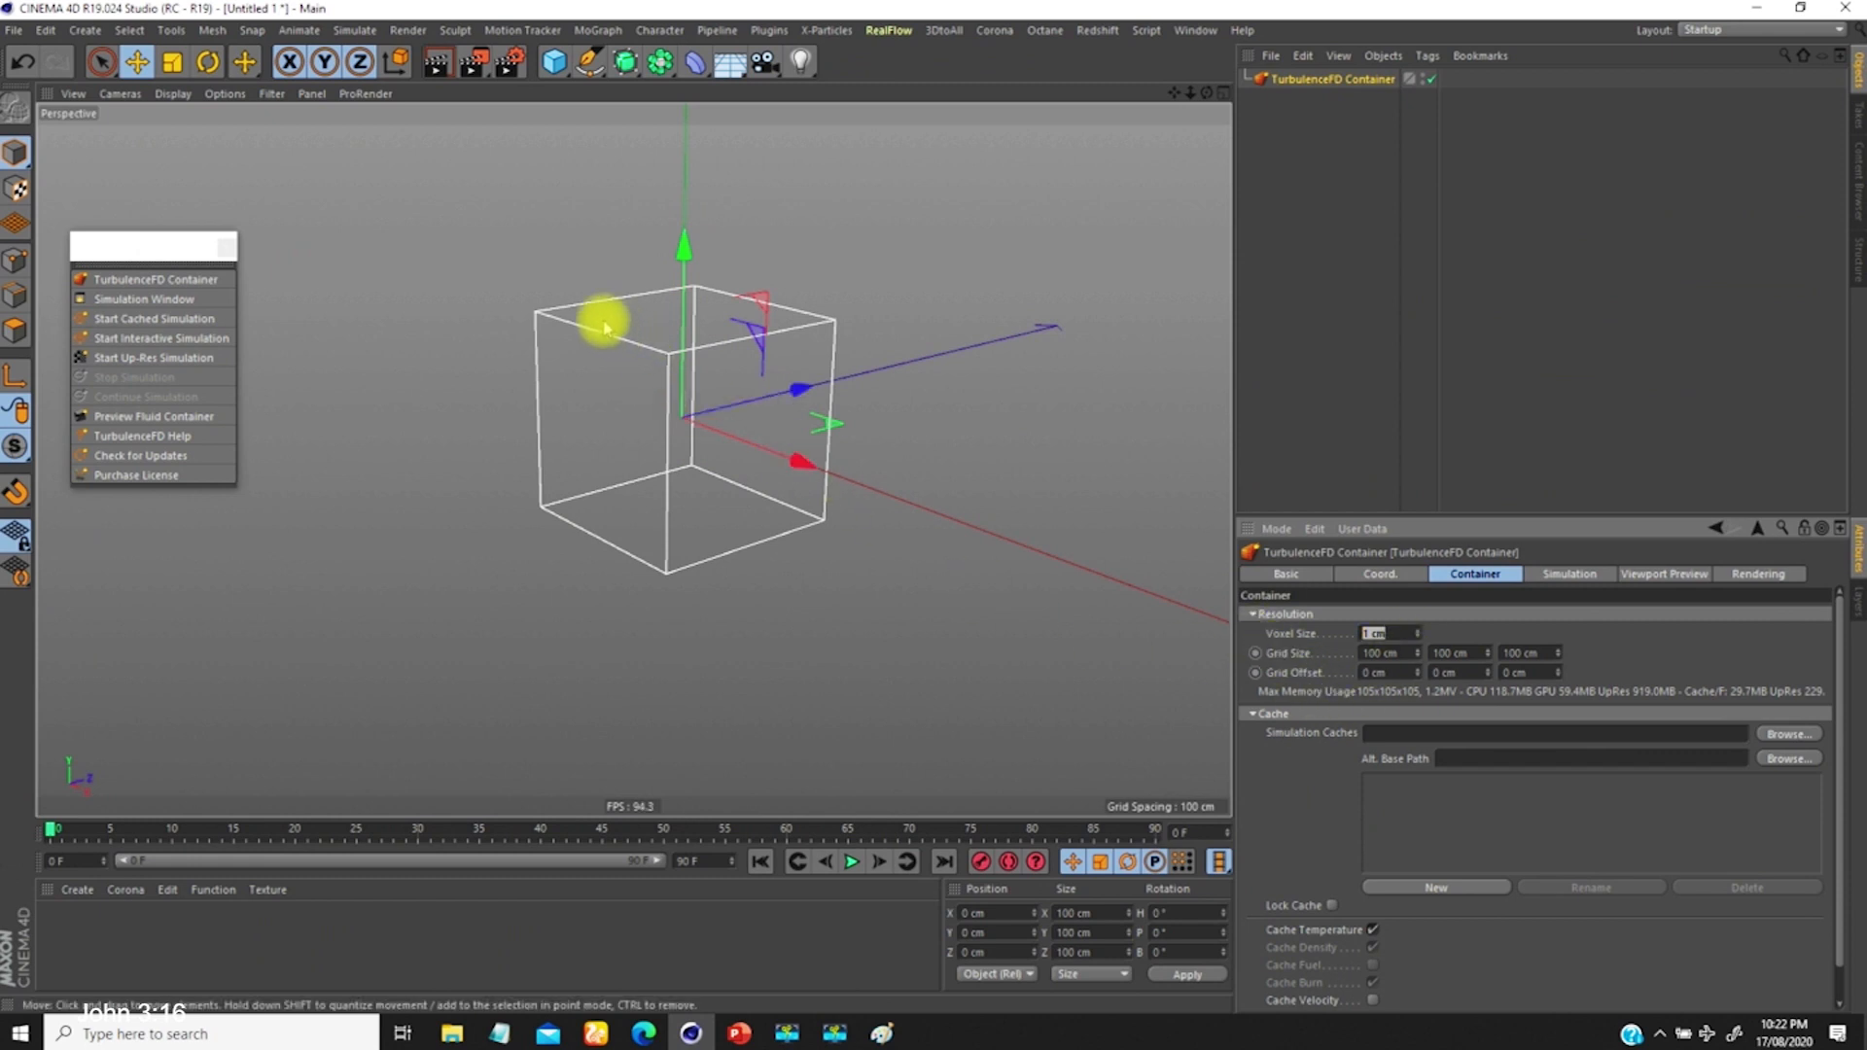
pyautogui.moveTo(681, 477)
pyautogui.keyDown('alt'); pyautogui.mouseDown()
pyautogui.moveTo(771, 445)
pyautogui.moveTo(691, 454)
pyautogui.mouseUp(); pyautogui.keyUp('alt')
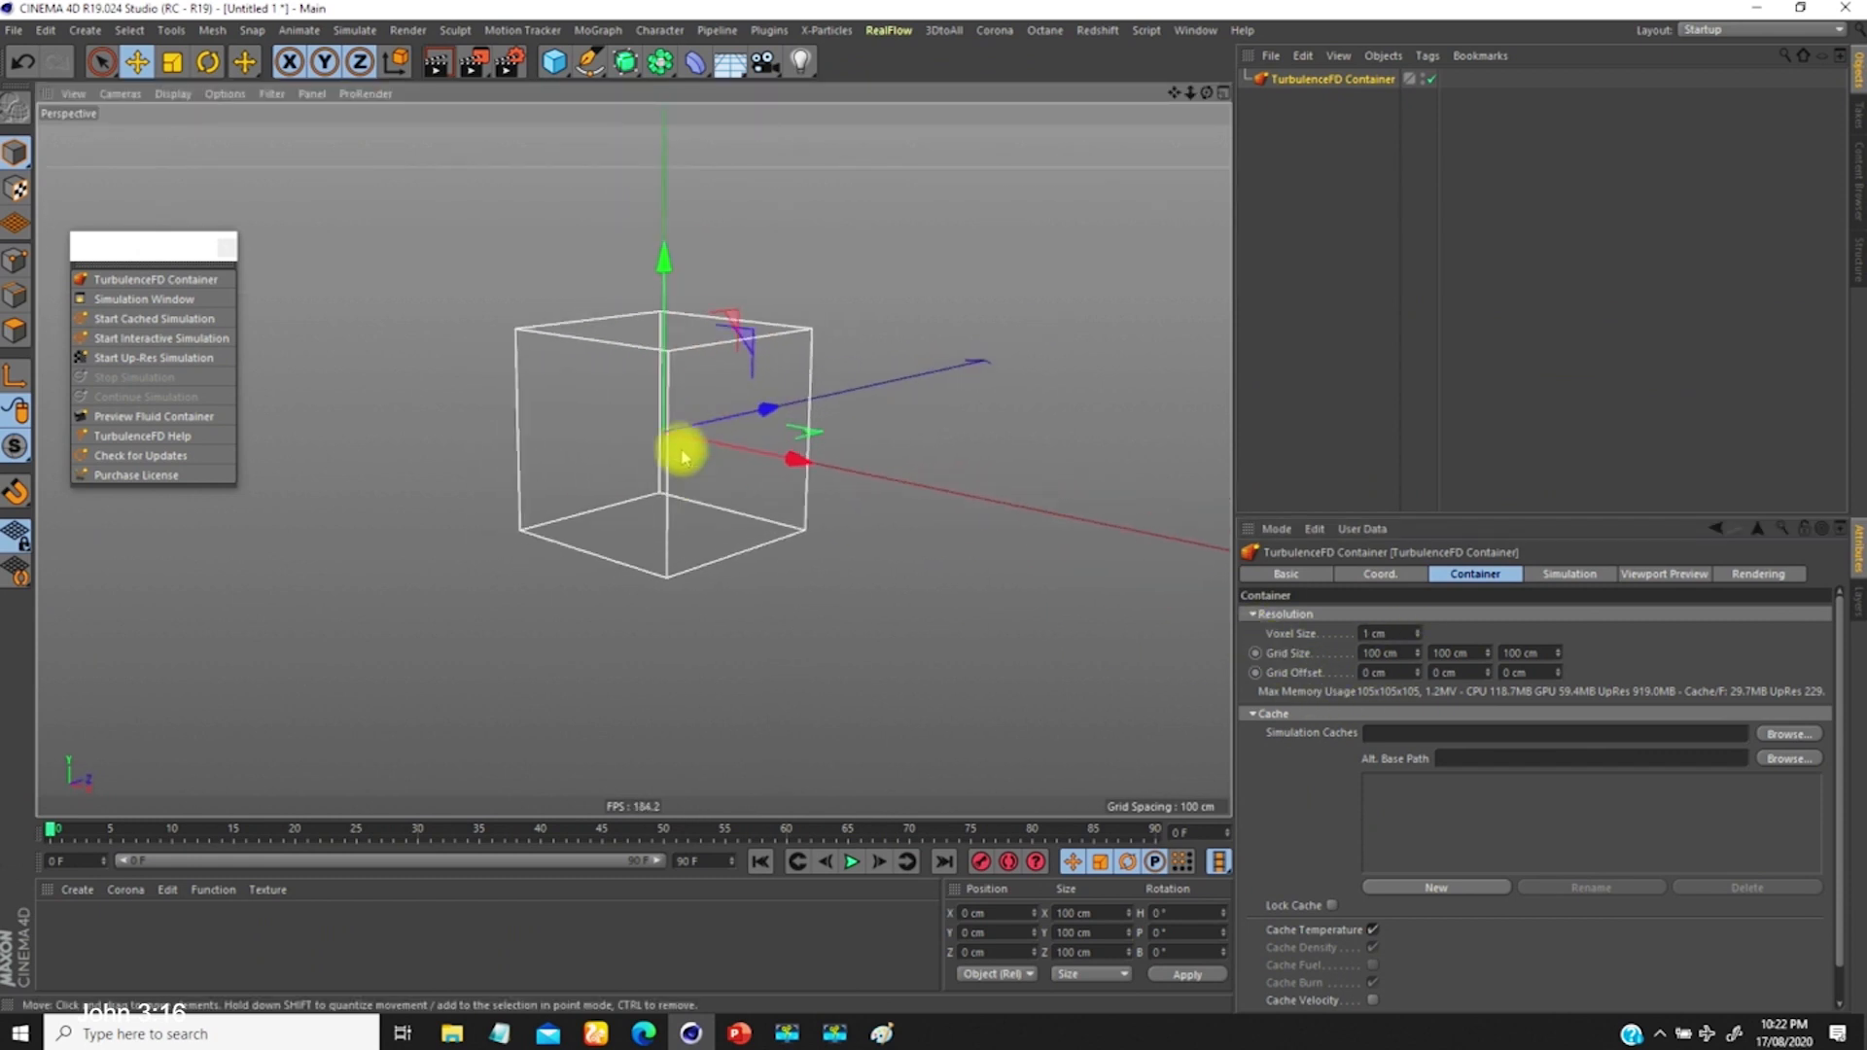
pyautogui.keyDown('alt'); pyautogui.moveTo(648, 426); pyautogui.dragTo(667, 358, button='right'); pyautogui.keyUp('alt')
pyautogui.keyDown('alt'); pyautogui.moveTo(667, 358); pyautogui.dragTo(667, 363); pyautogui.keyUp('alt')
pyautogui.keyDown('alt'); pyautogui.moveTo(669, 401); pyautogui.dragTo(673, 434, button='right'); pyautogui.keyUp('alt')
pyautogui.keyDown('alt'); pyautogui.moveTo(708, 377); pyautogui.dragTo(689, 337); pyautogui.keyUp('alt')
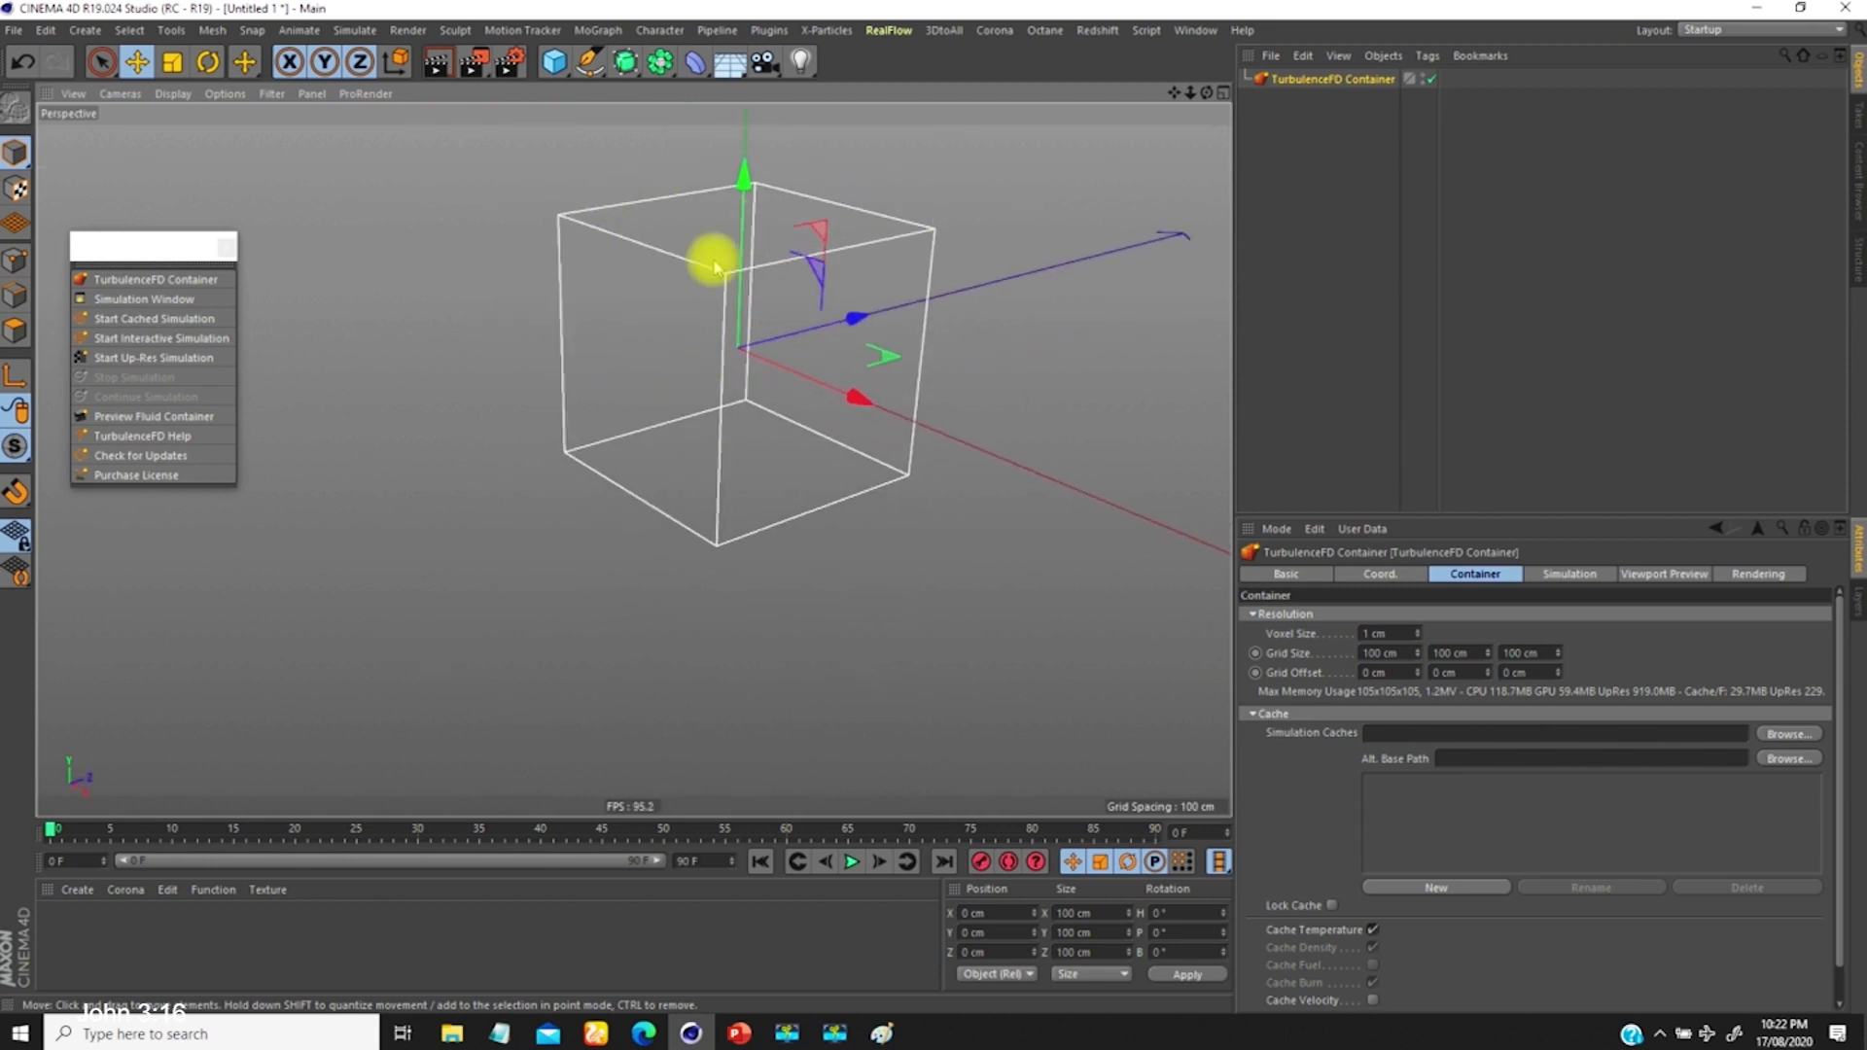
pyautogui.click(1386, 653)
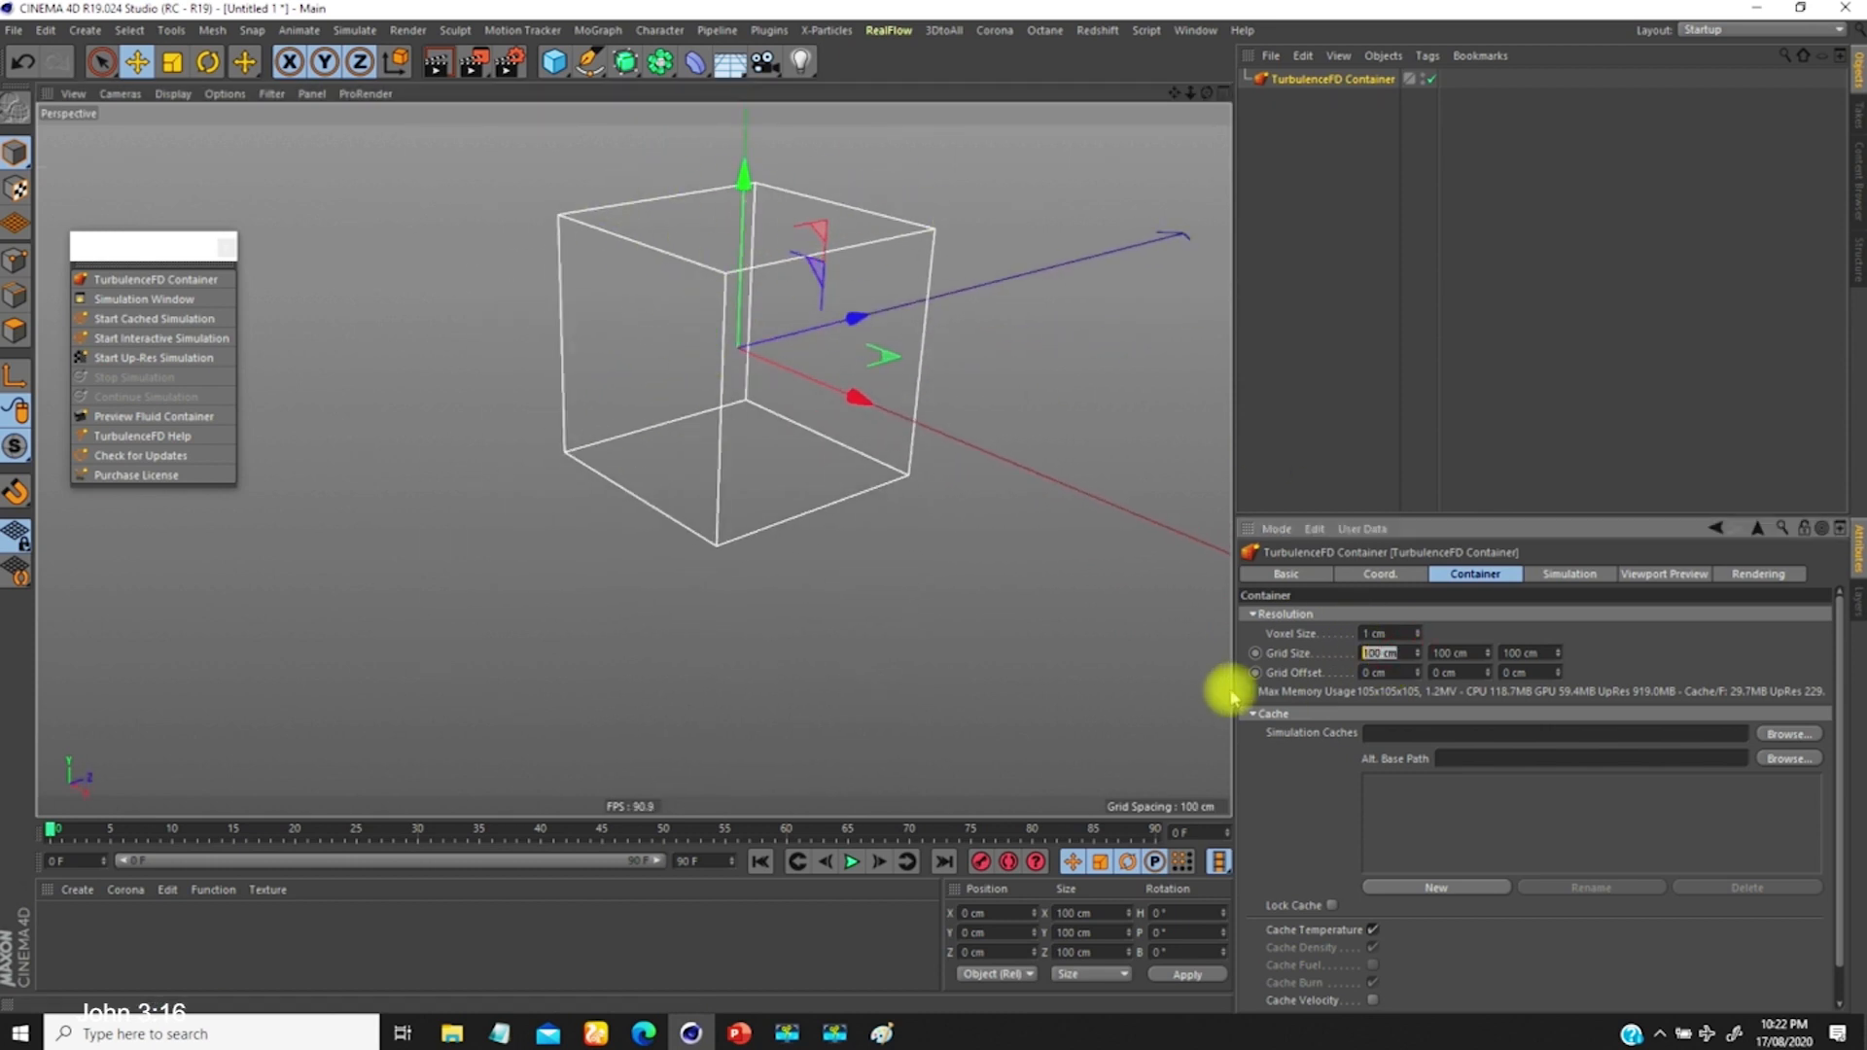
pyautogui.moveTo(729, 438)
pyautogui.keyDown('alt'); pyautogui.mouseDown()
pyautogui.moveTo(863, 404)
pyautogui.moveTo(713, 412)
pyautogui.mouseUp(); pyautogui.keyUp('alt')
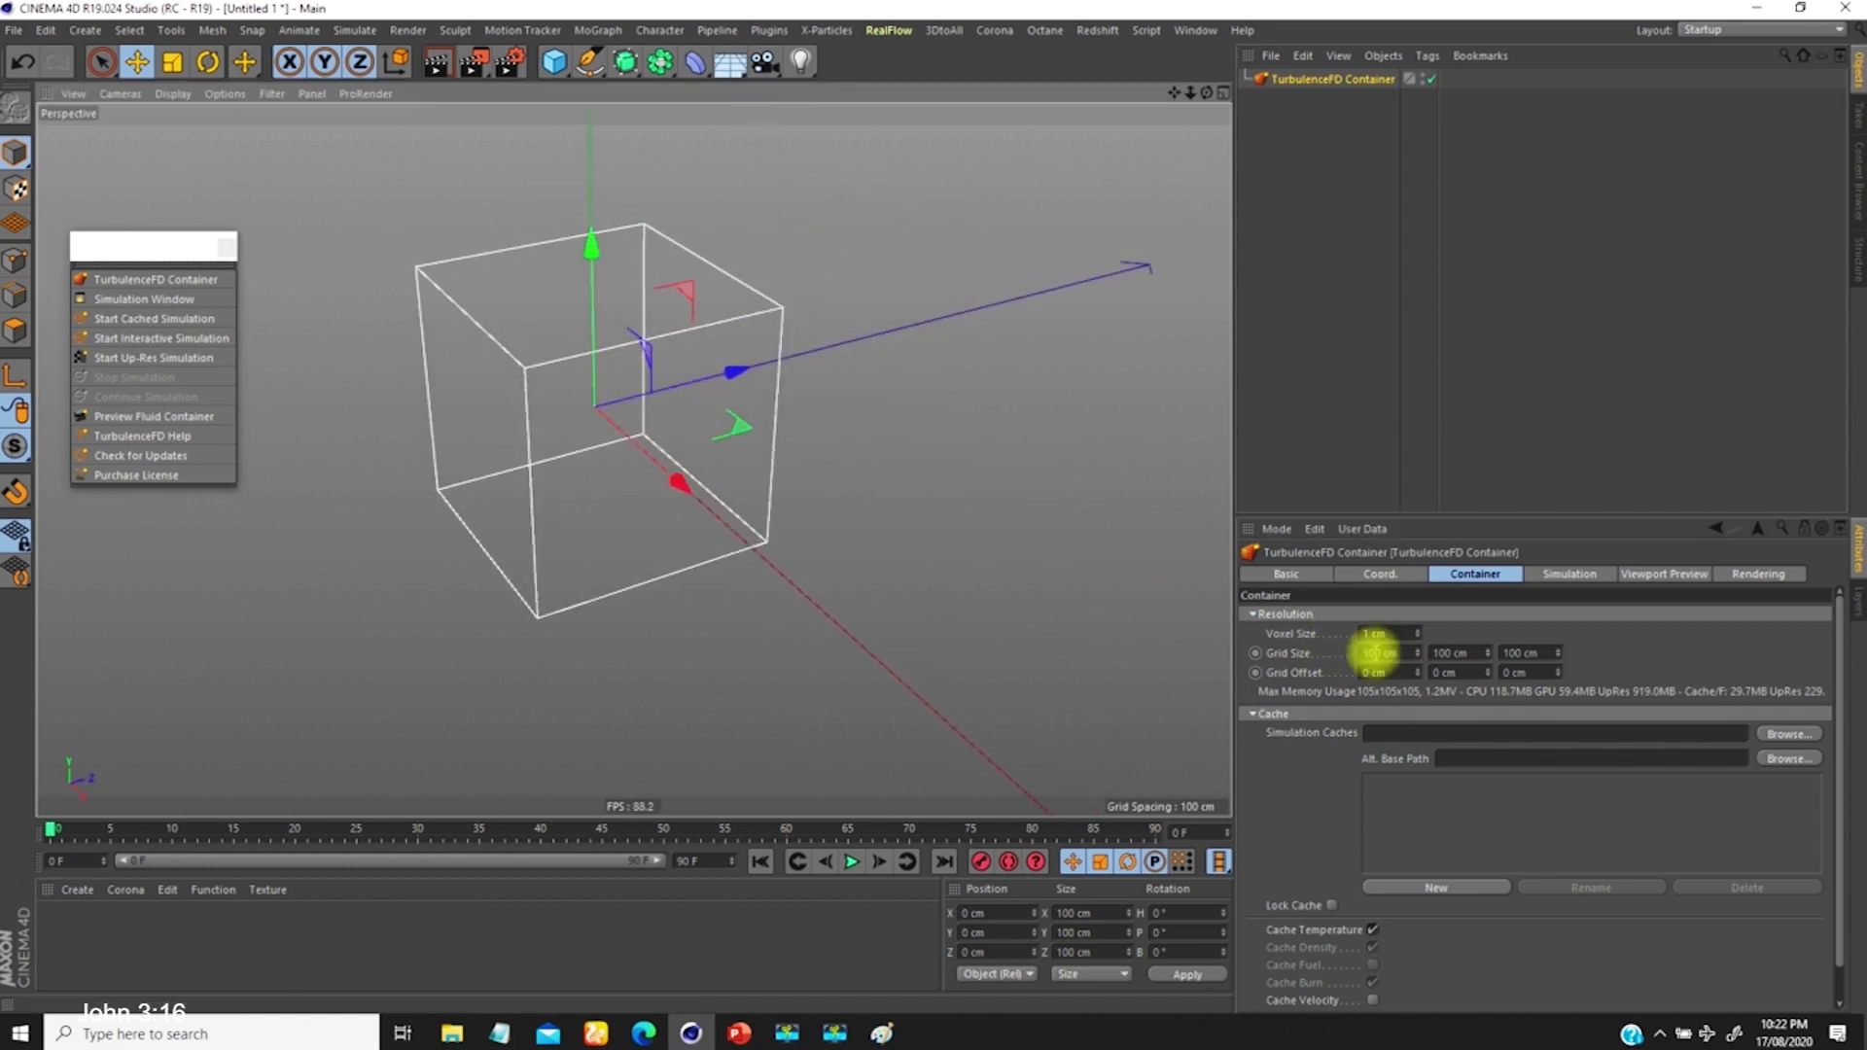
pyautogui.keyDown('alt'); pyautogui.moveTo(596, 488); pyautogui.dragTo(767, 341); pyautogui.keyUp('alt')
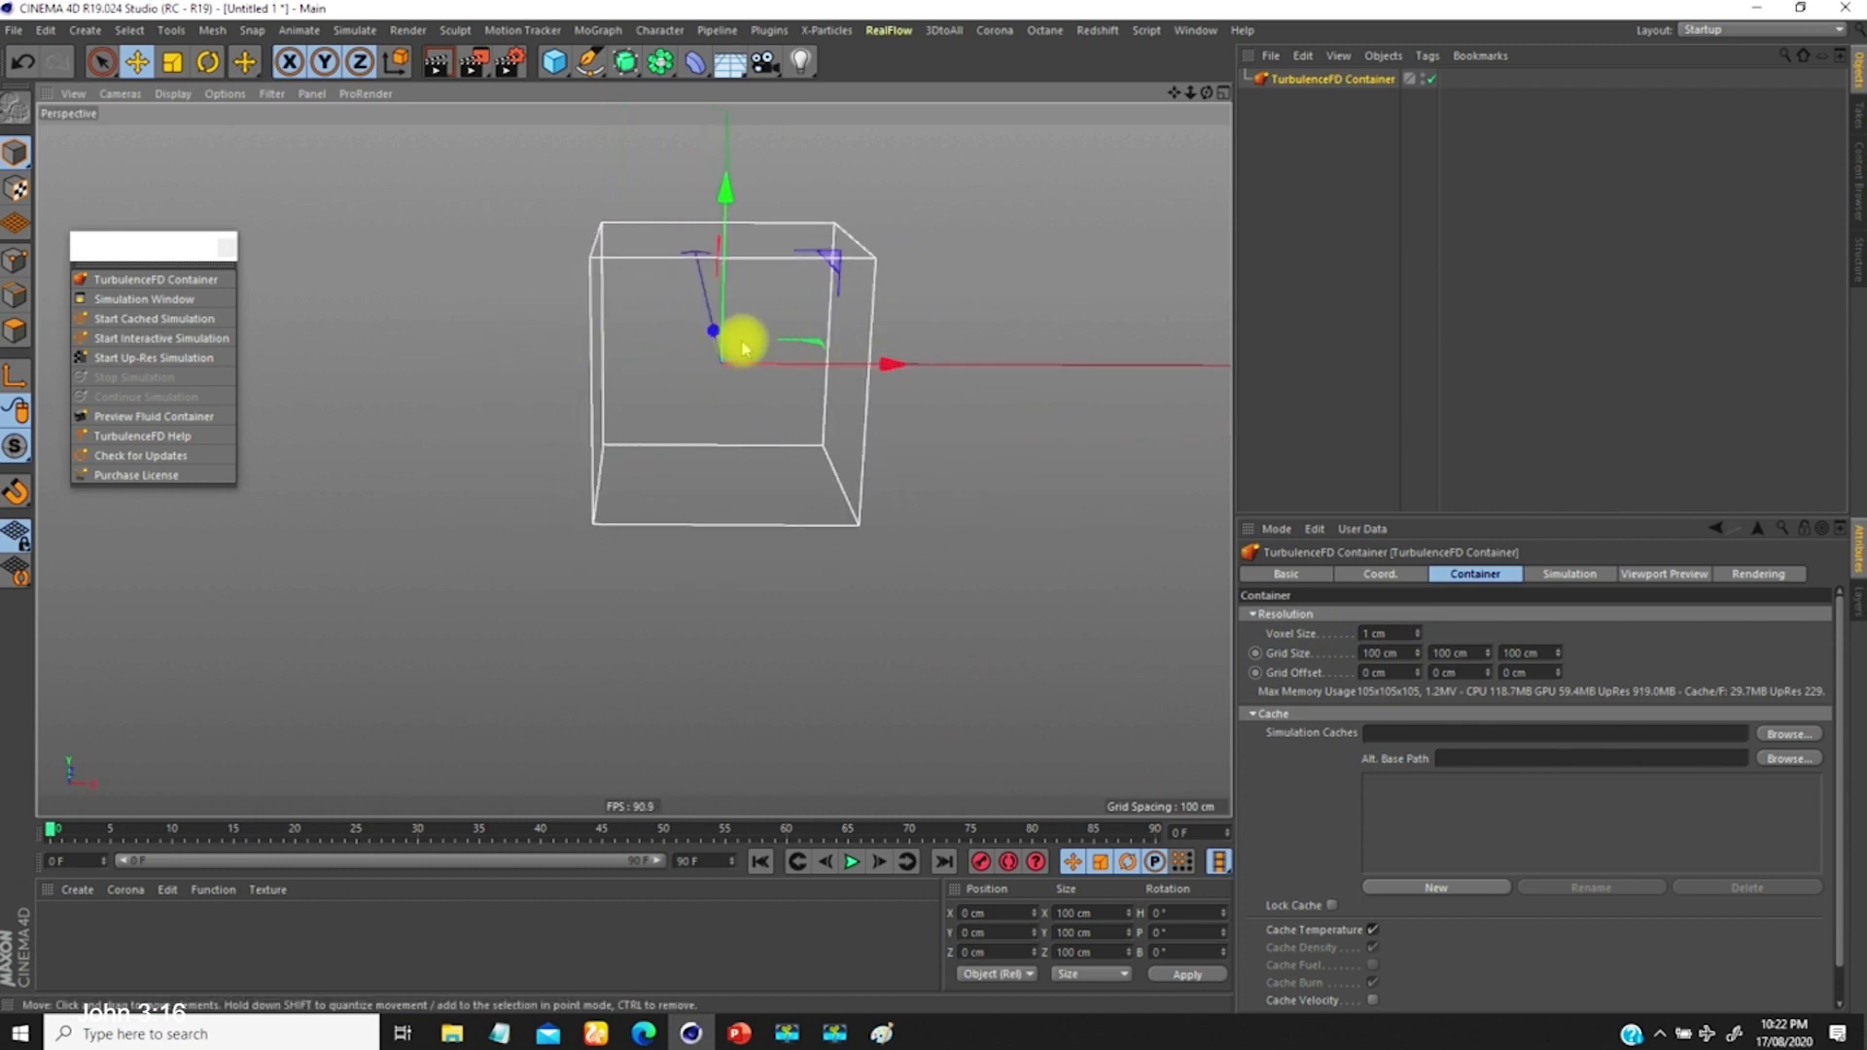
# Step: Set the container's X grid size to 200 cm and view the widened box
pyautogui.click(1392, 654)
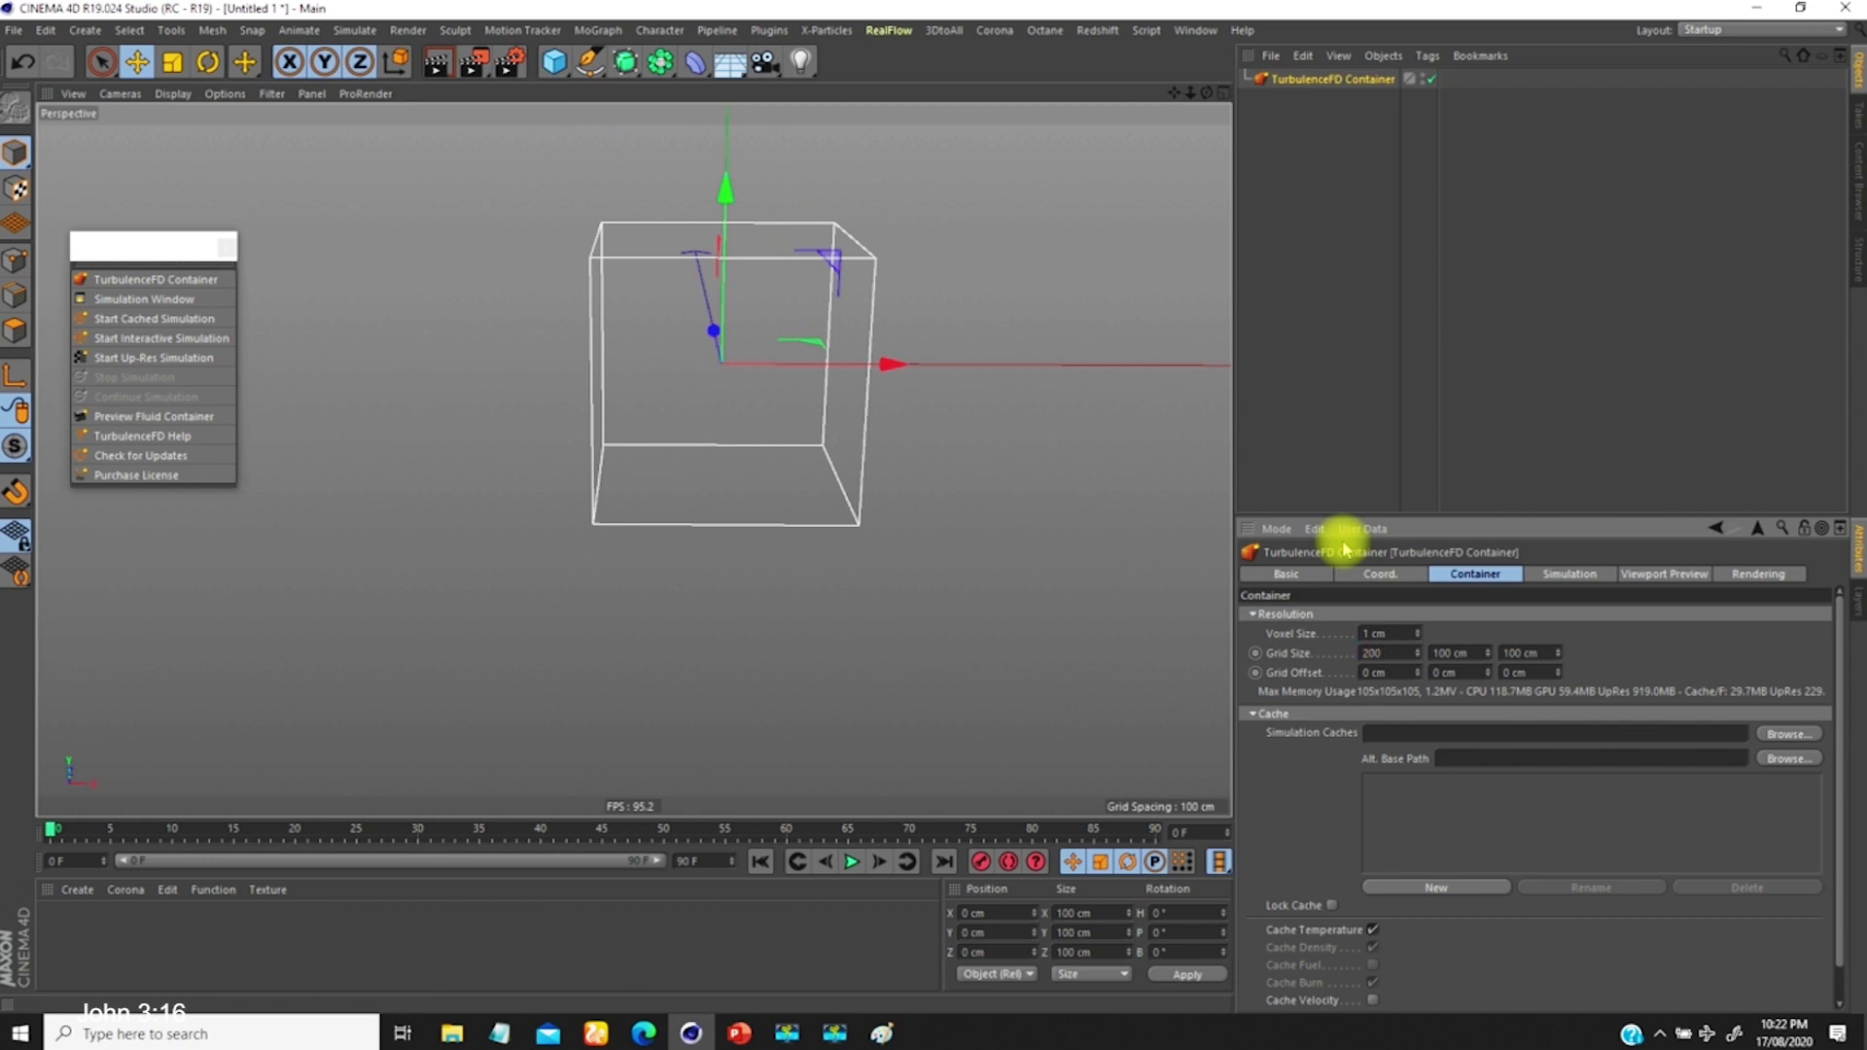
pyautogui.write('200')
pyautogui.press('Return')
pyautogui.keyDown('alt'); pyautogui.moveTo(791, 479); pyautogui.dragTo(771, 423); pyautogui.keyUp('alt')
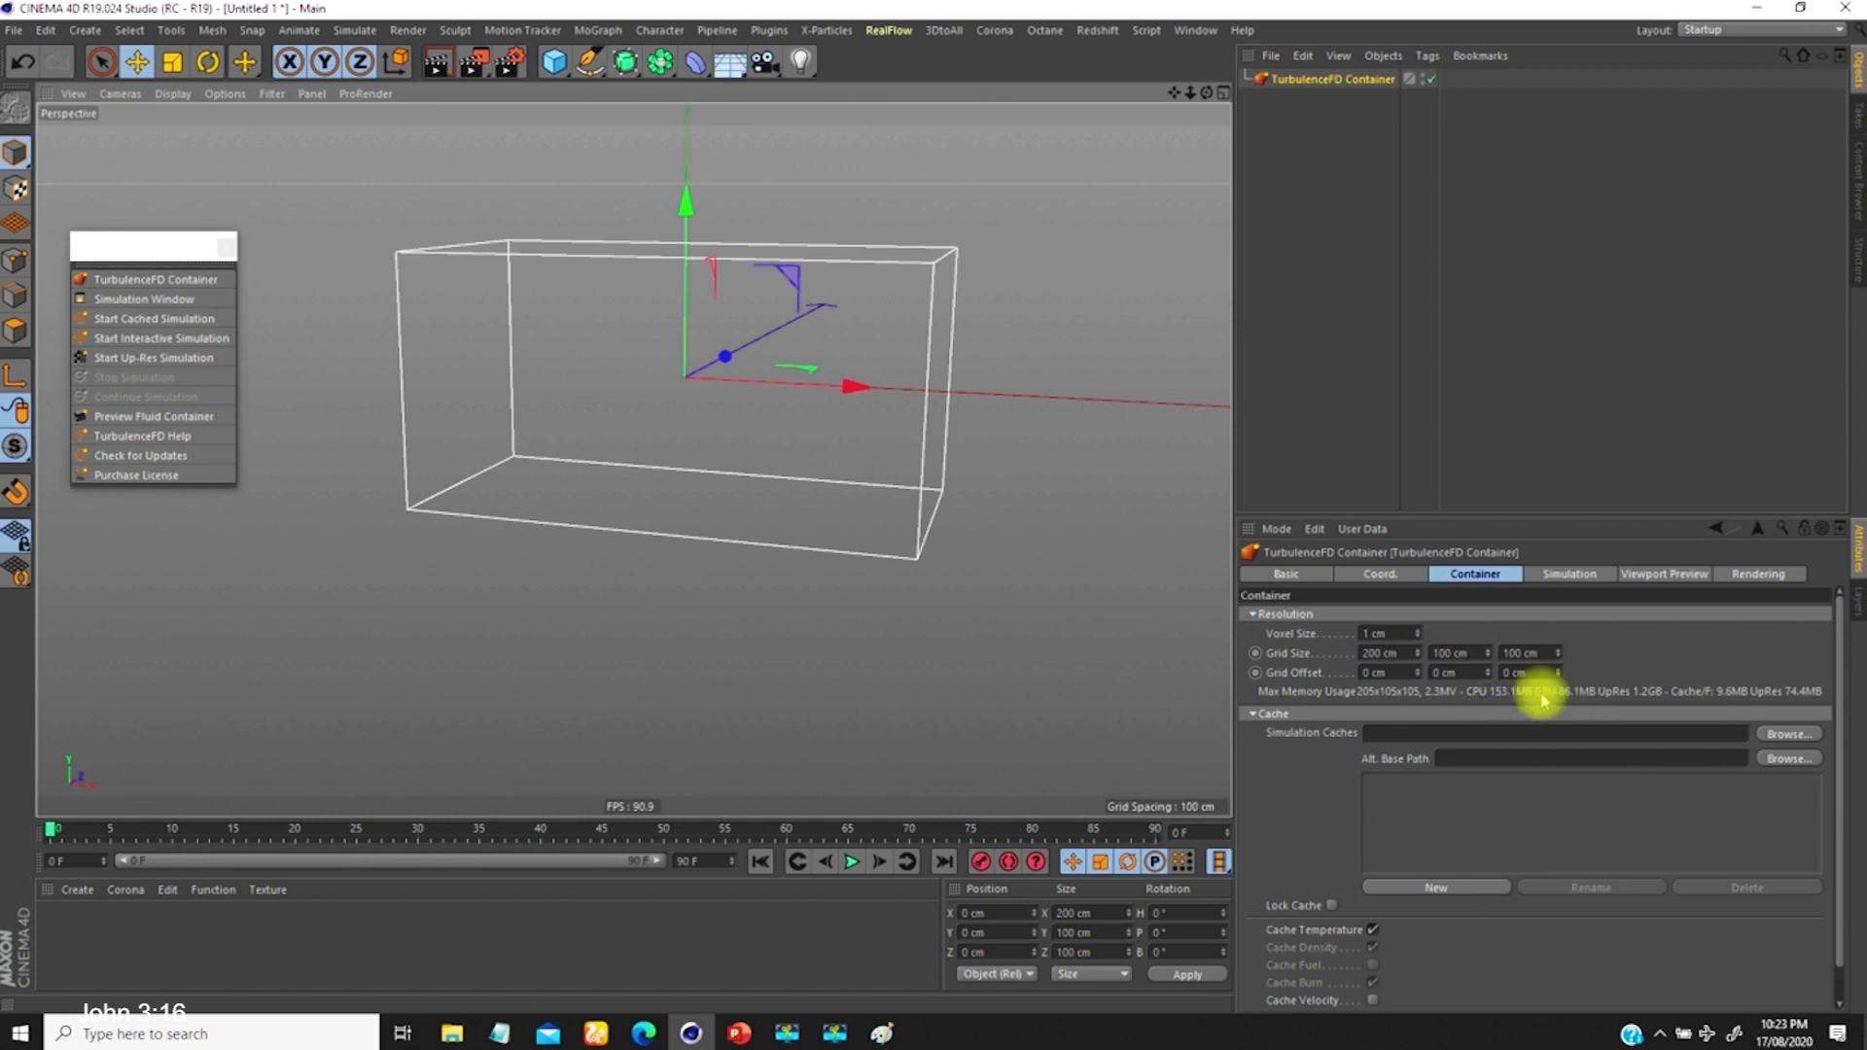
# Step: Set the container's X grid size back to 100 cm
pyautogui.click(1447, 656)
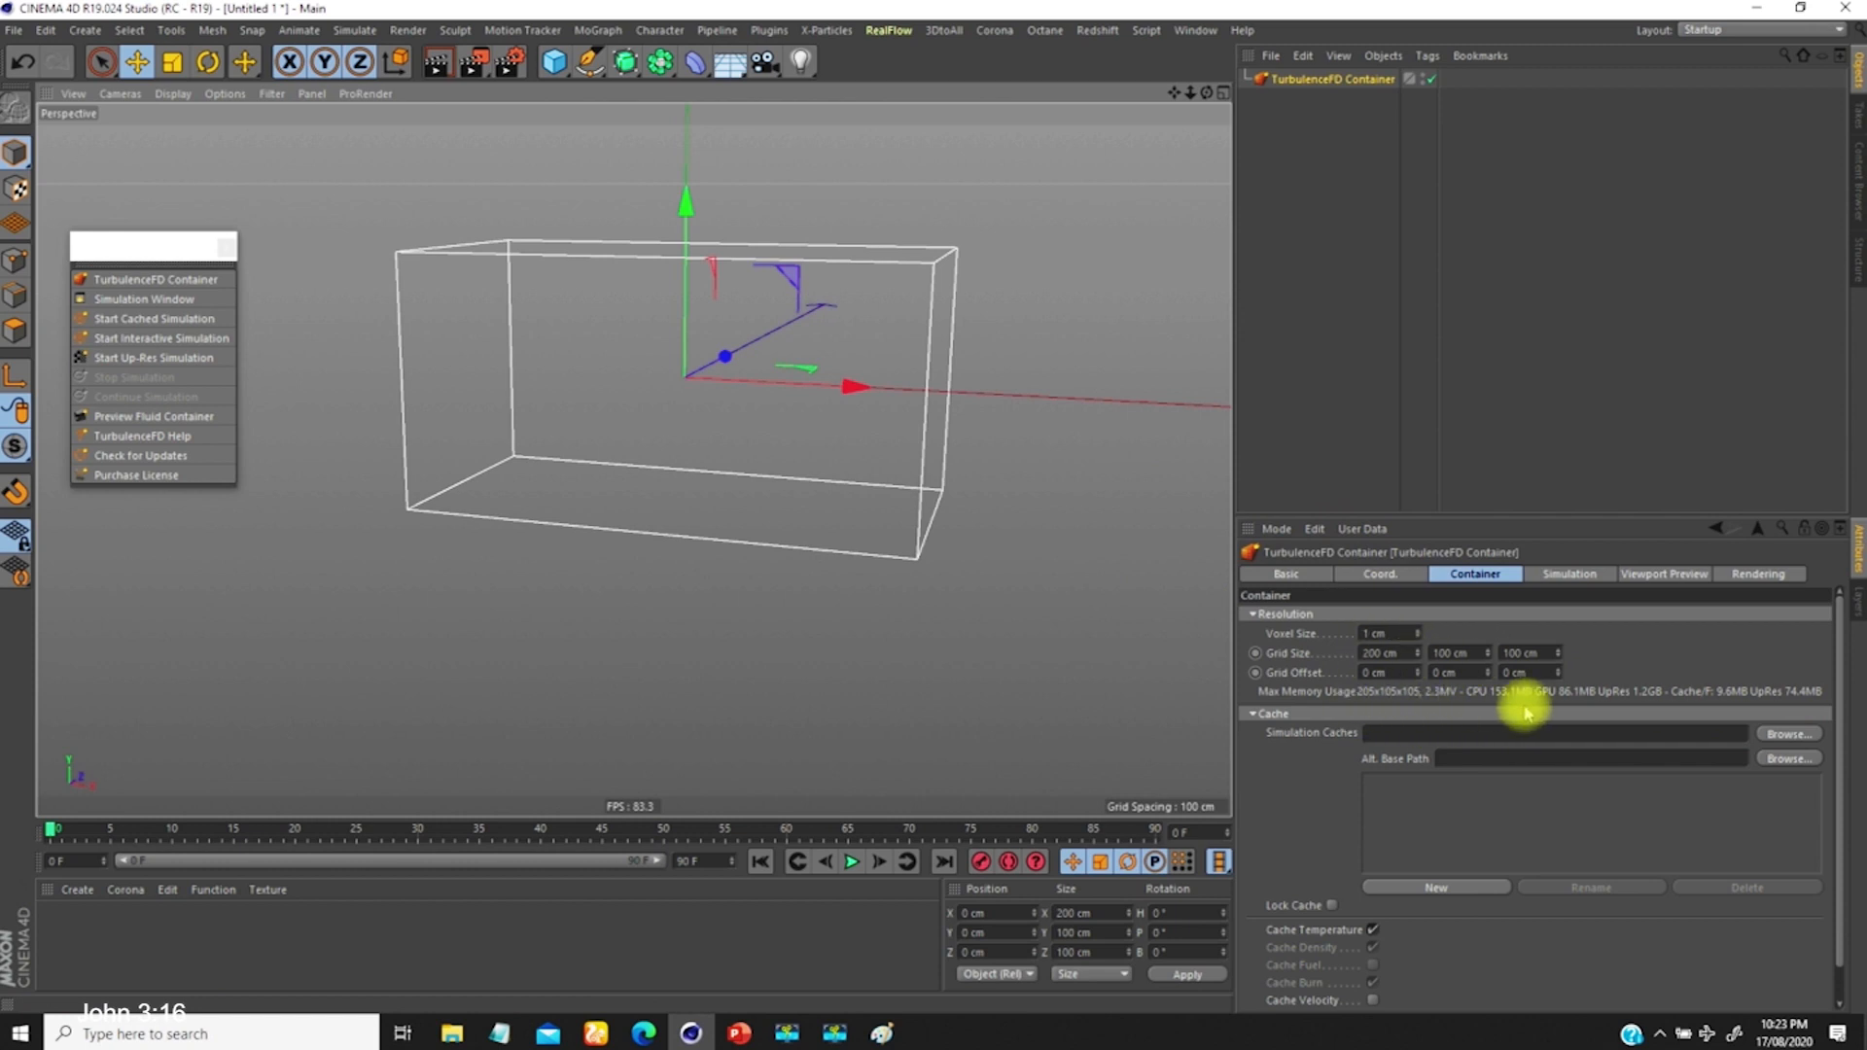
pyautogui.click(1401, 652)
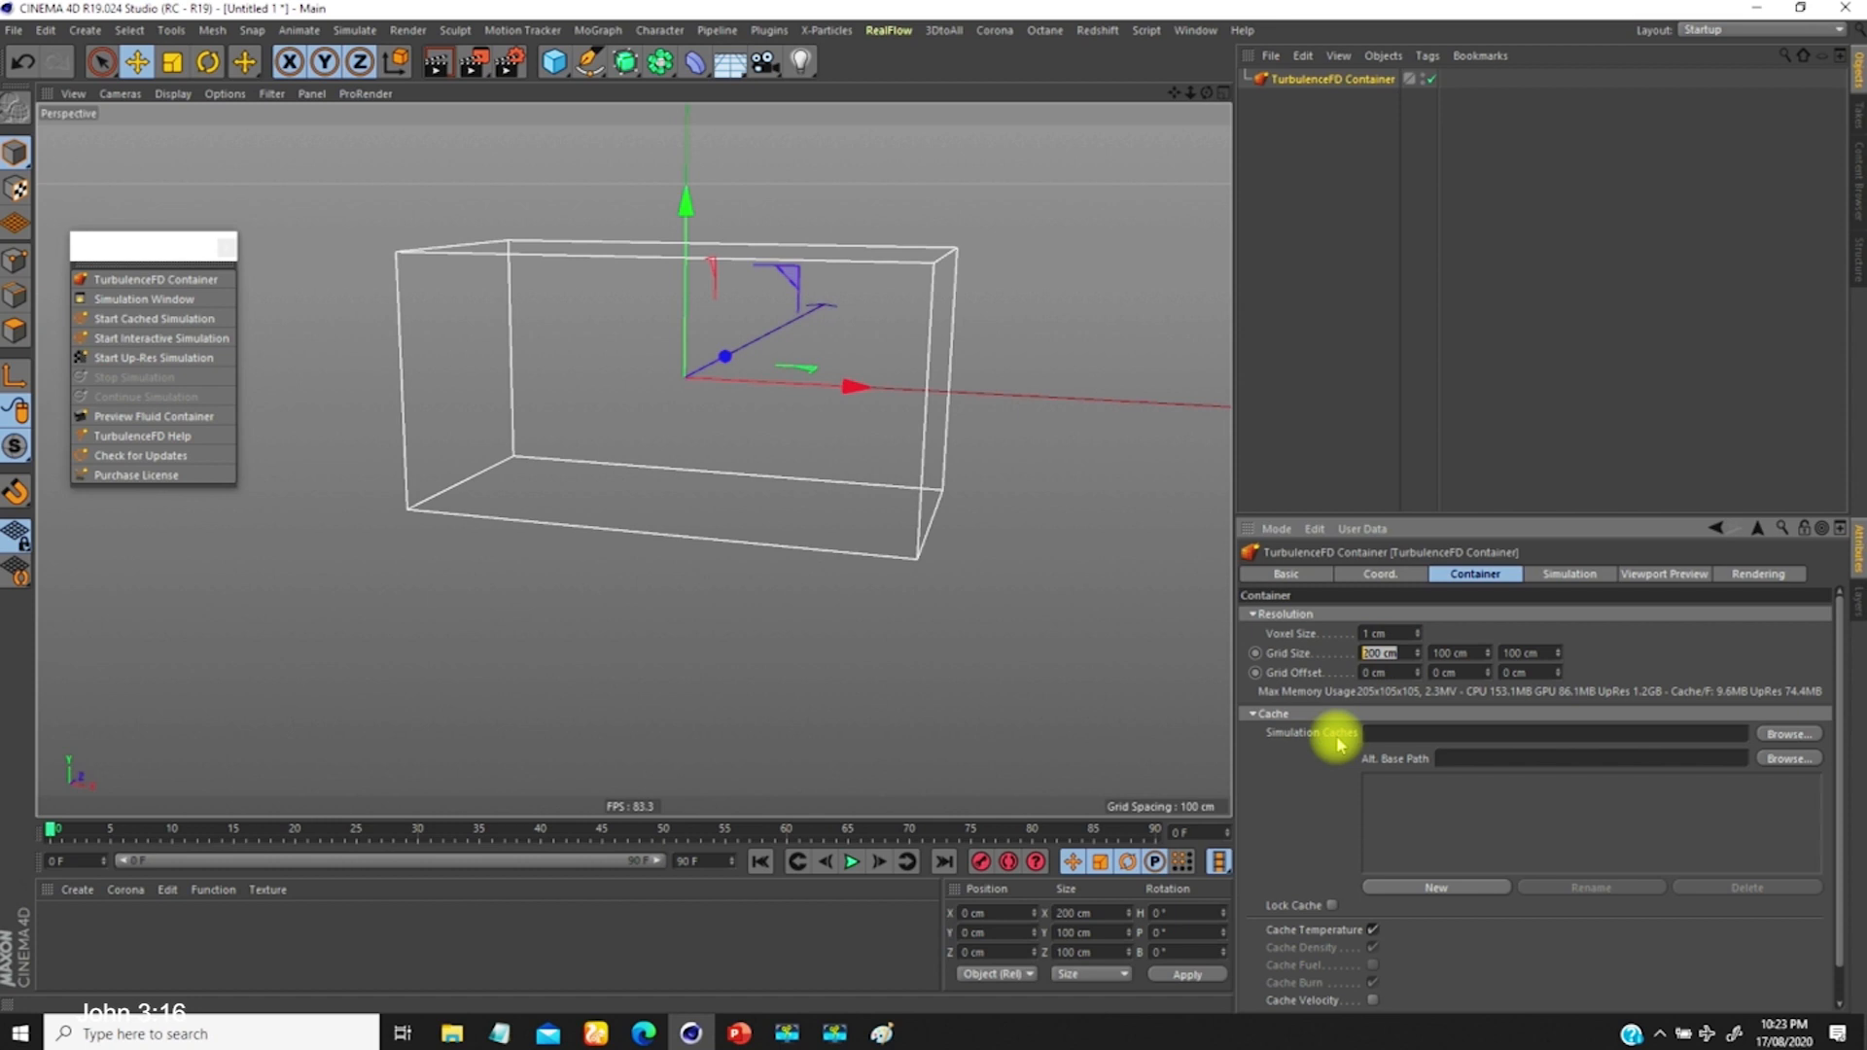
pyautogui.press('Return')
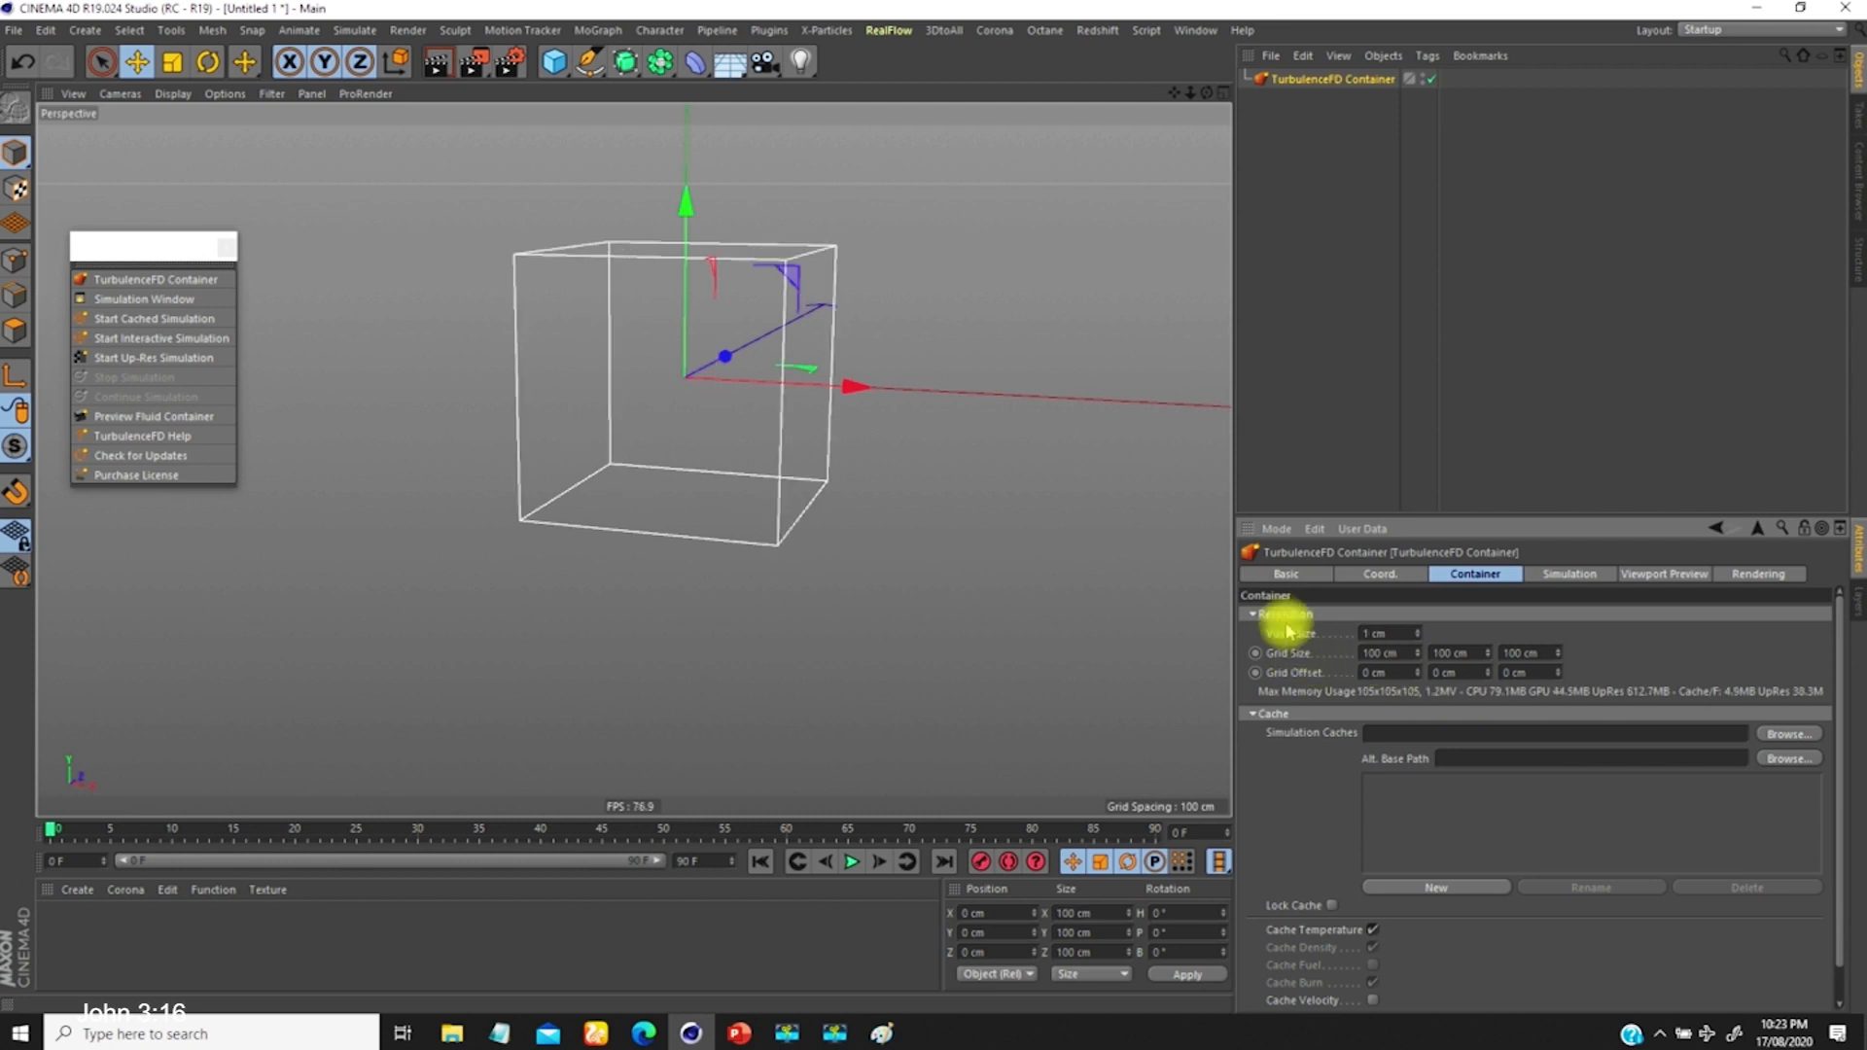
# Step: Review the container's voxel size and cache options, and the Solver group with its subgroups in the simulation settings
pyautogui.doubleClick(1397, 633)
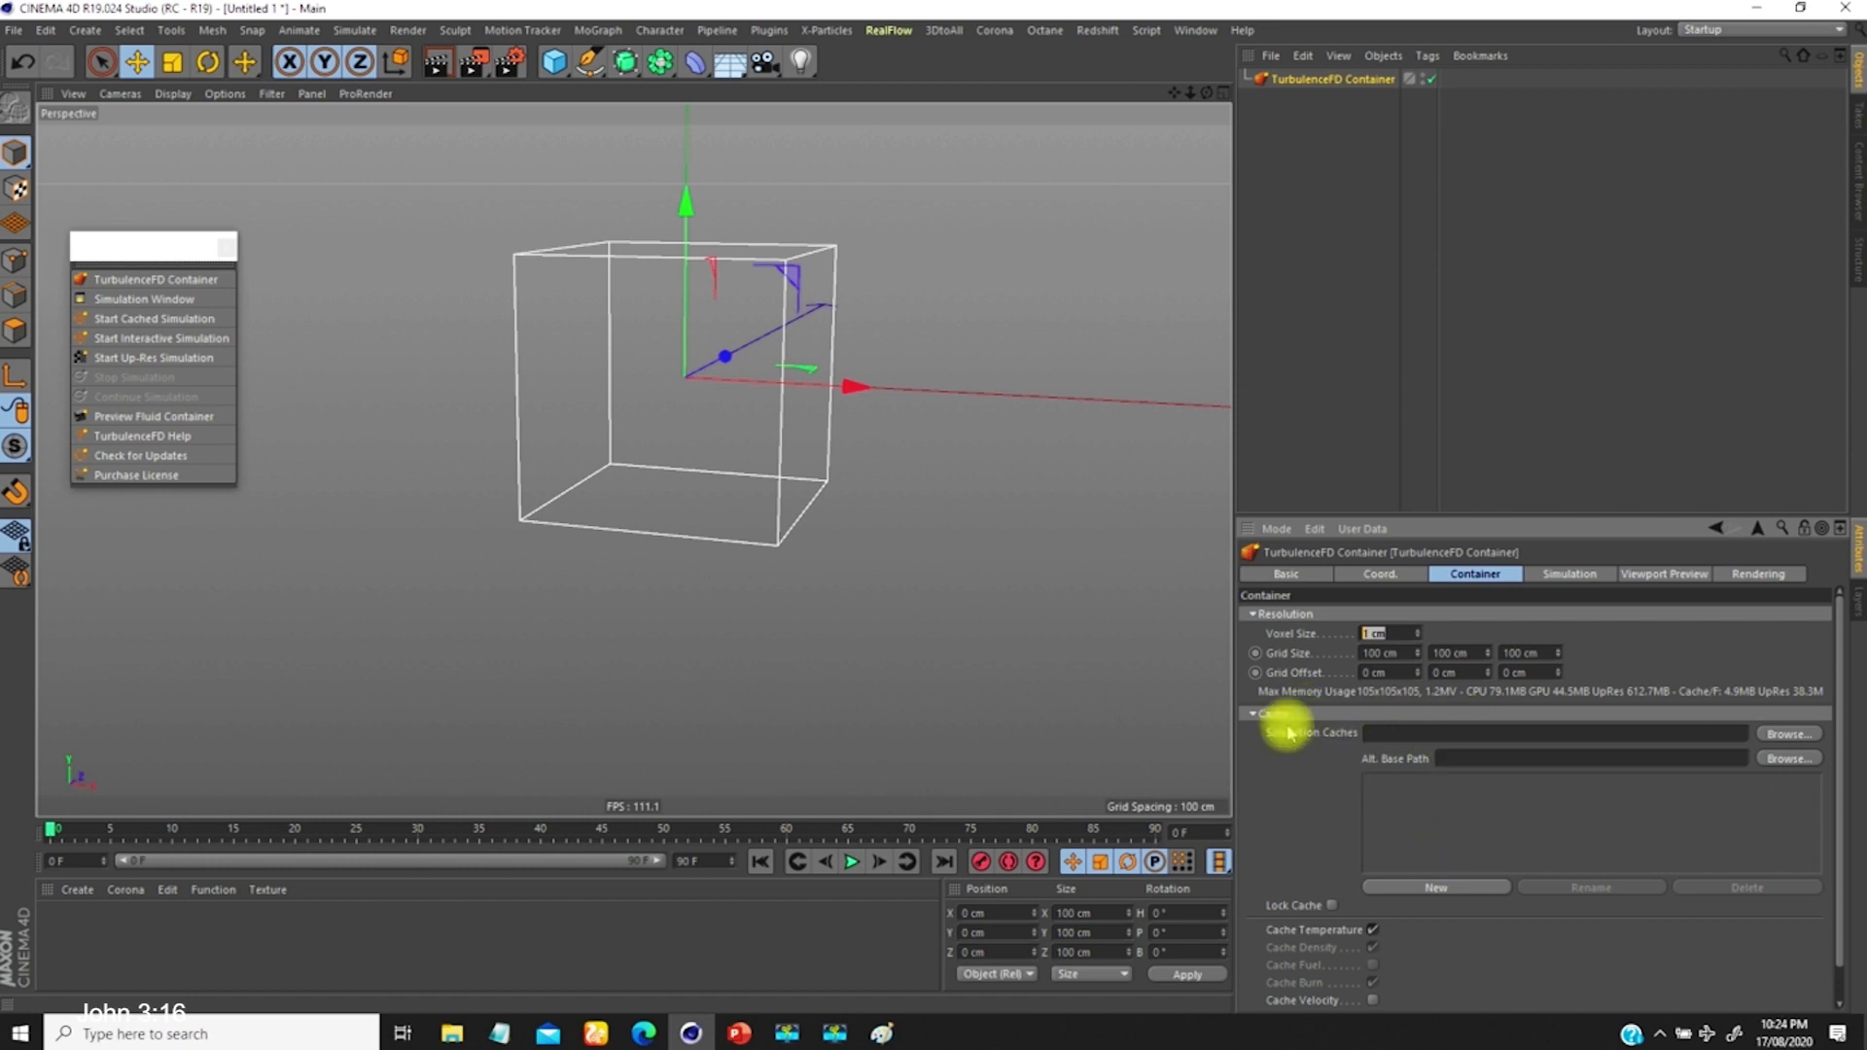
pyautogui.moveTo(1837, 692); pyautogui.dragTo(1492, 749)
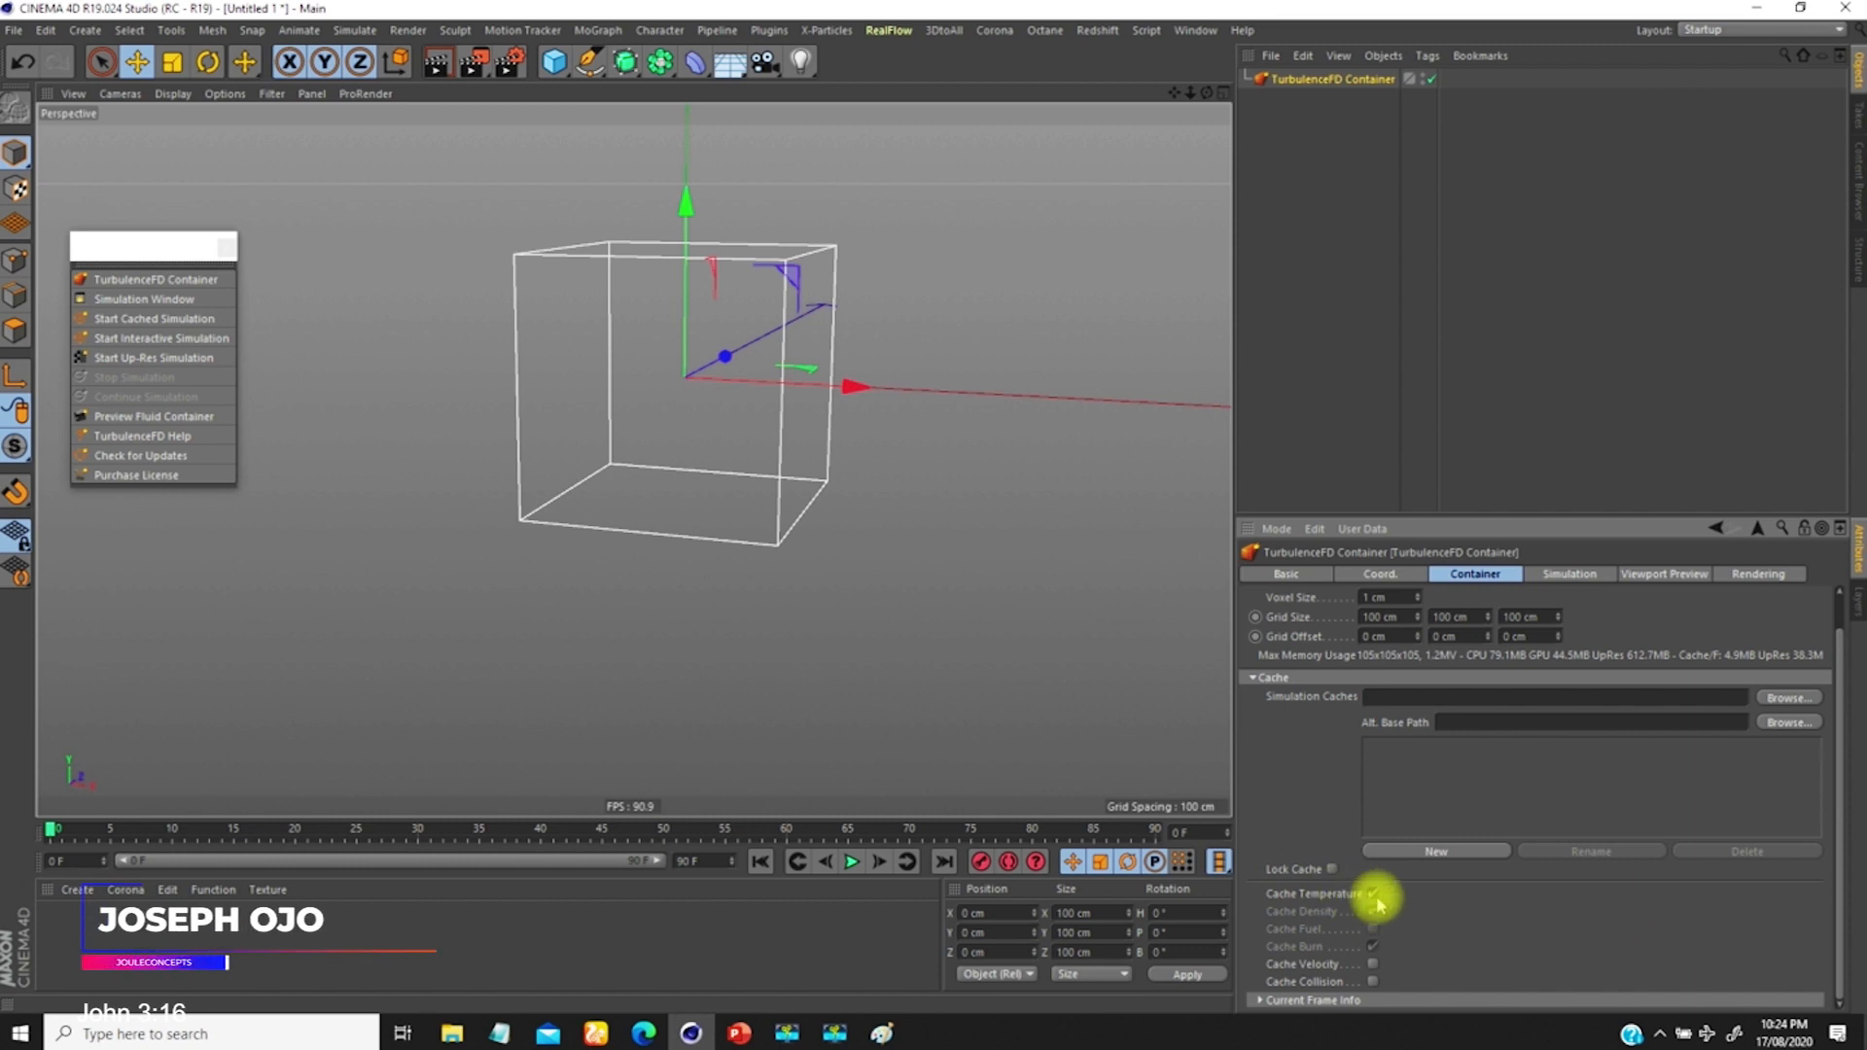
pyautogui.click(1546, 575)
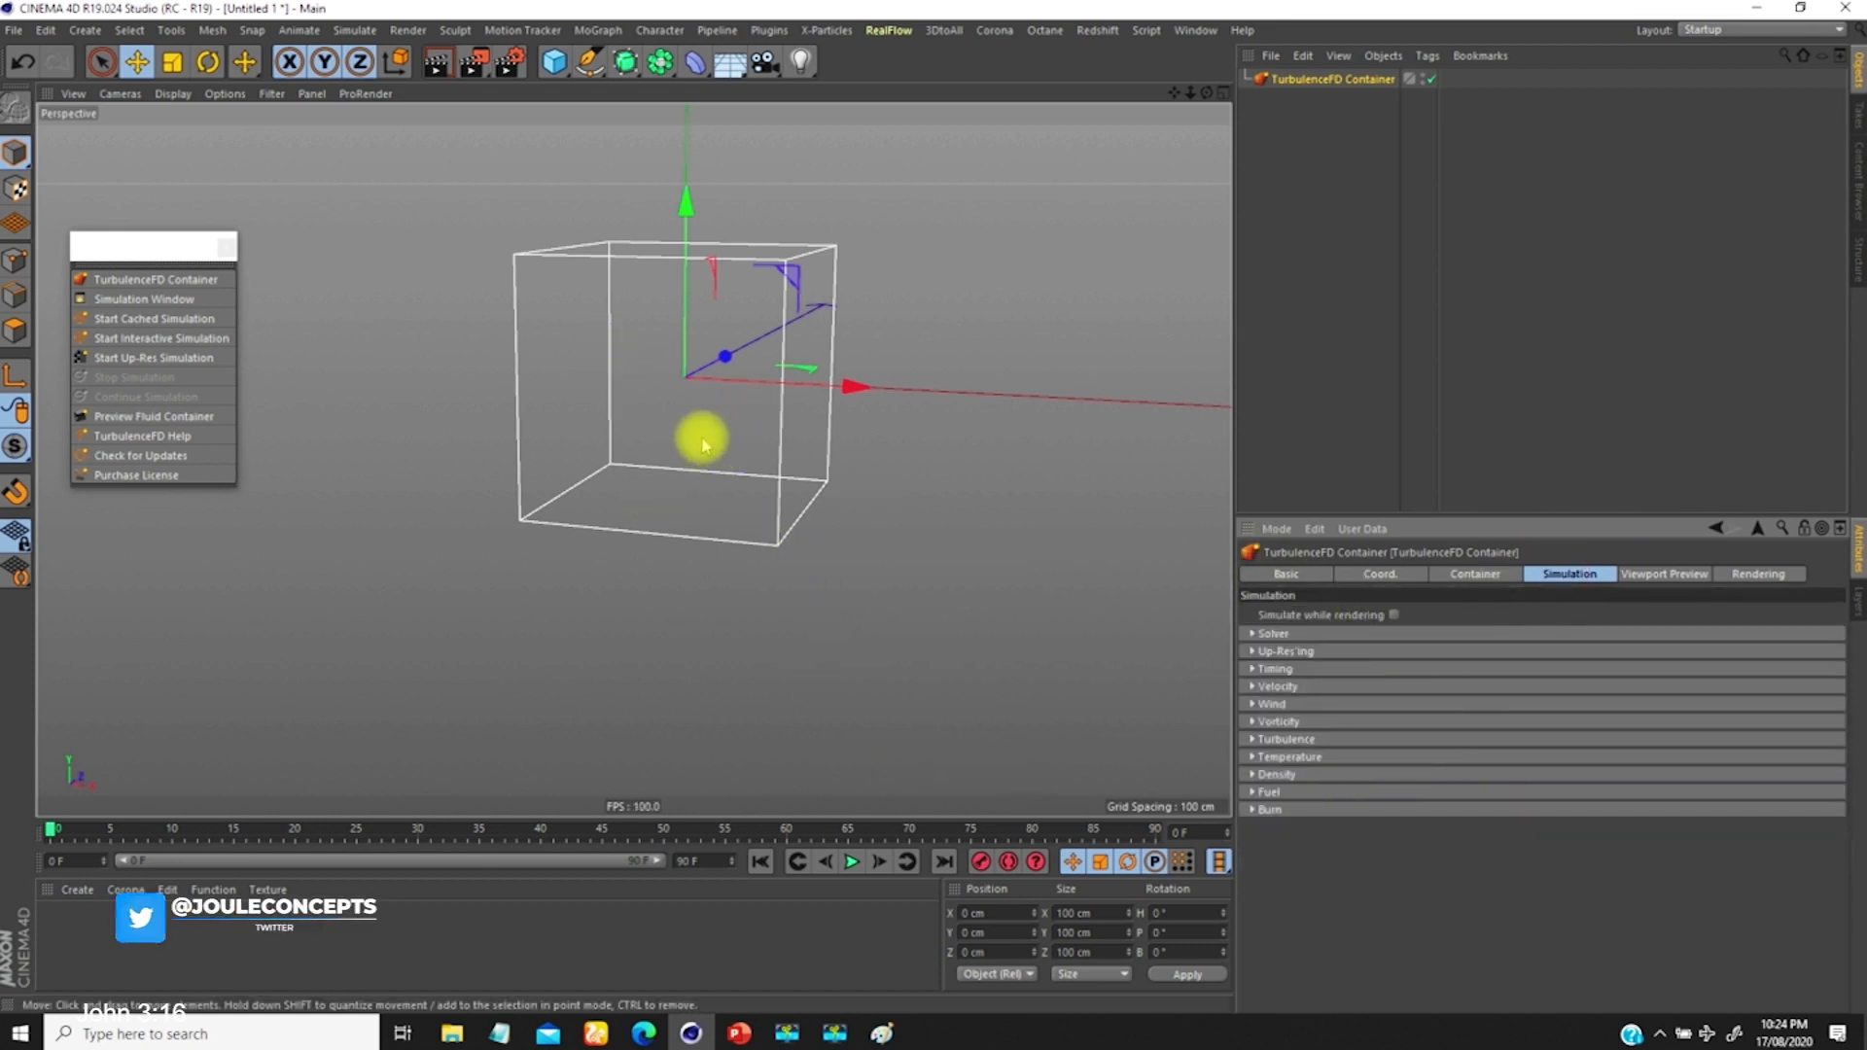
pyautogui.keyDown('alt'); pyautogui.moveTo(745, 509); pyautogui.dragTo(920, 525); pyautogui.keyUp('alt')
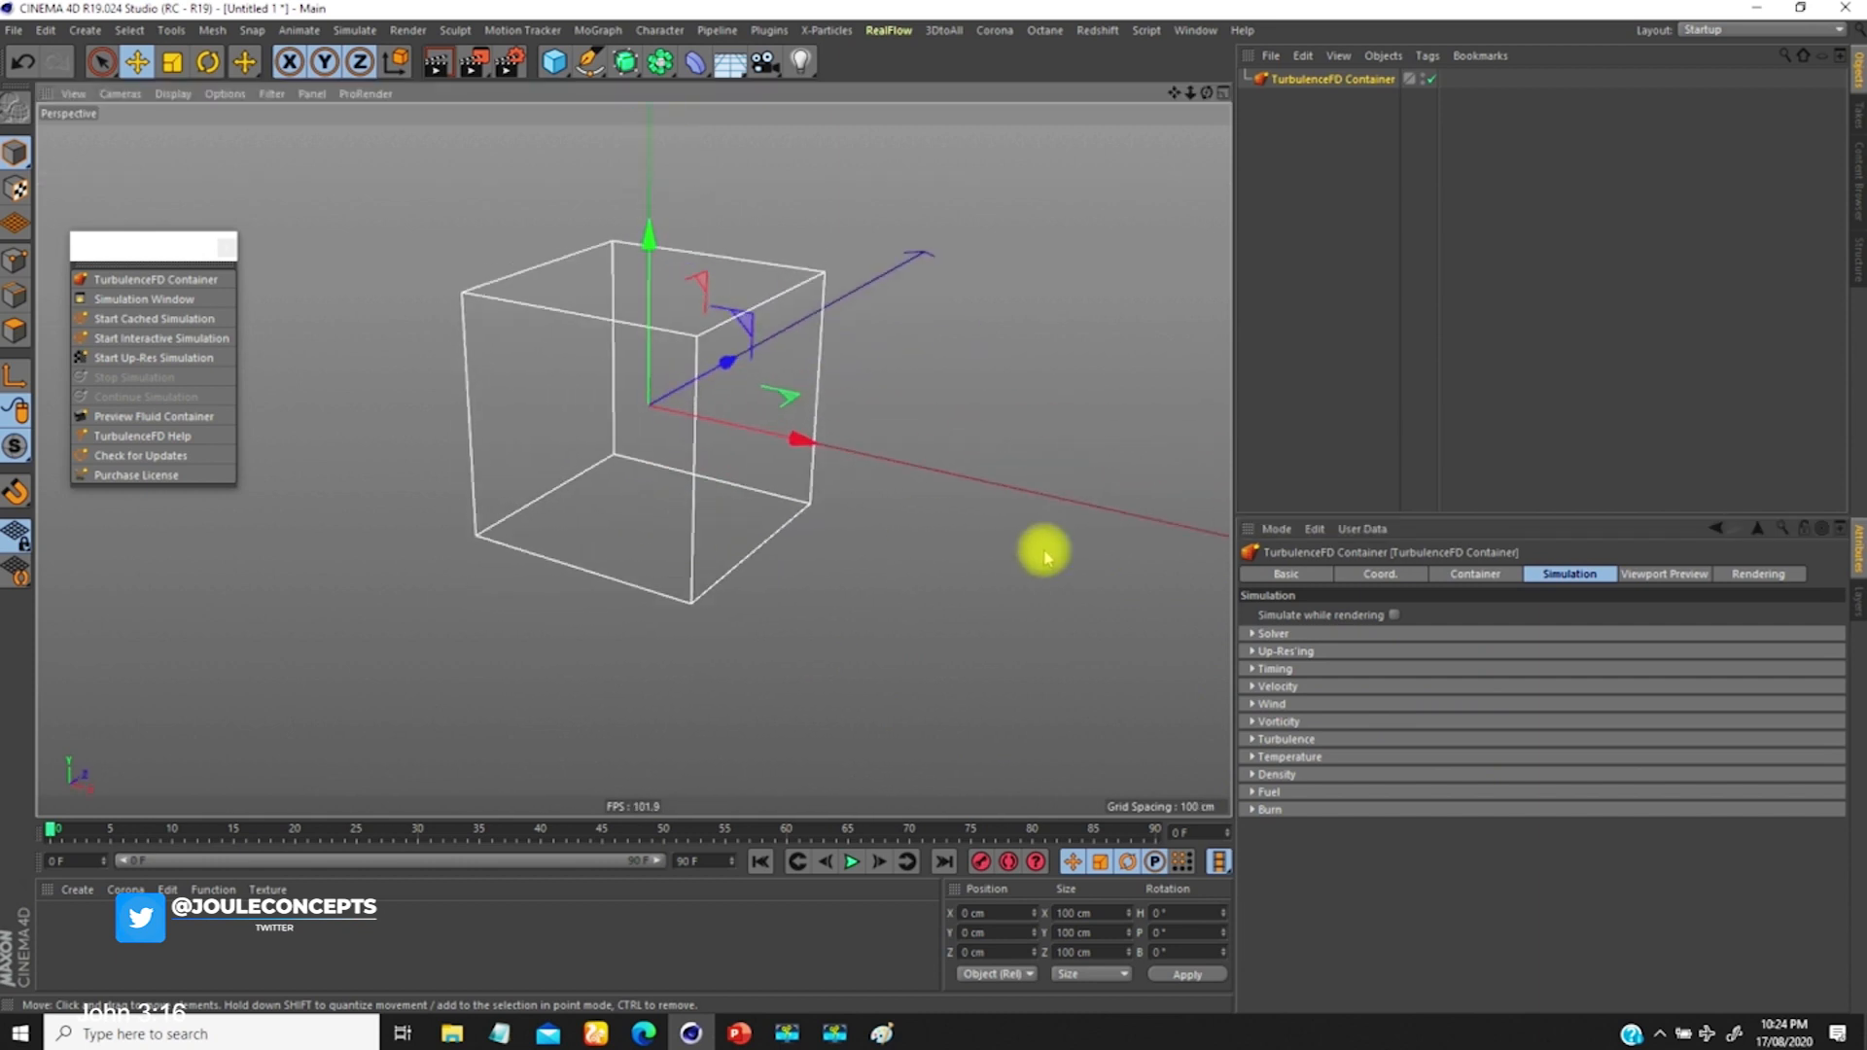
pyautogui.click(1263, 633)
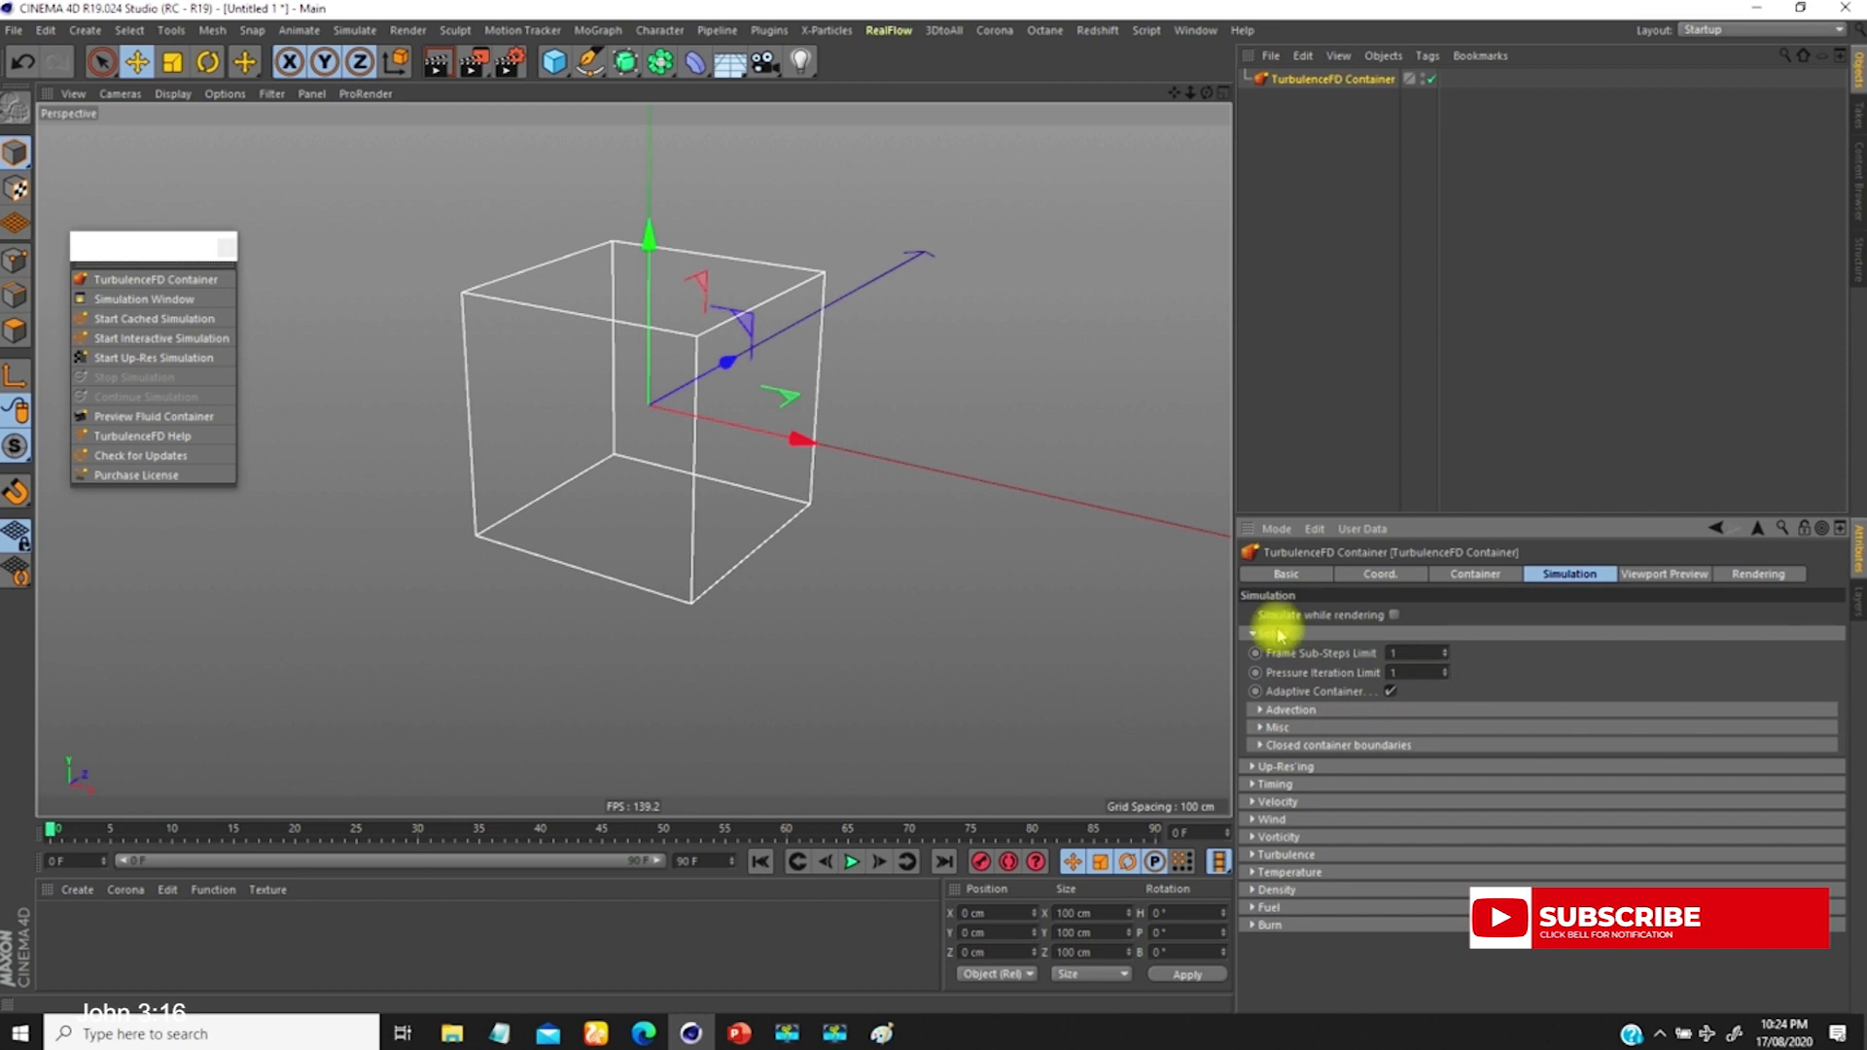
pyautogui.click(1256, 634)
pyautogui.click(1255, 634)
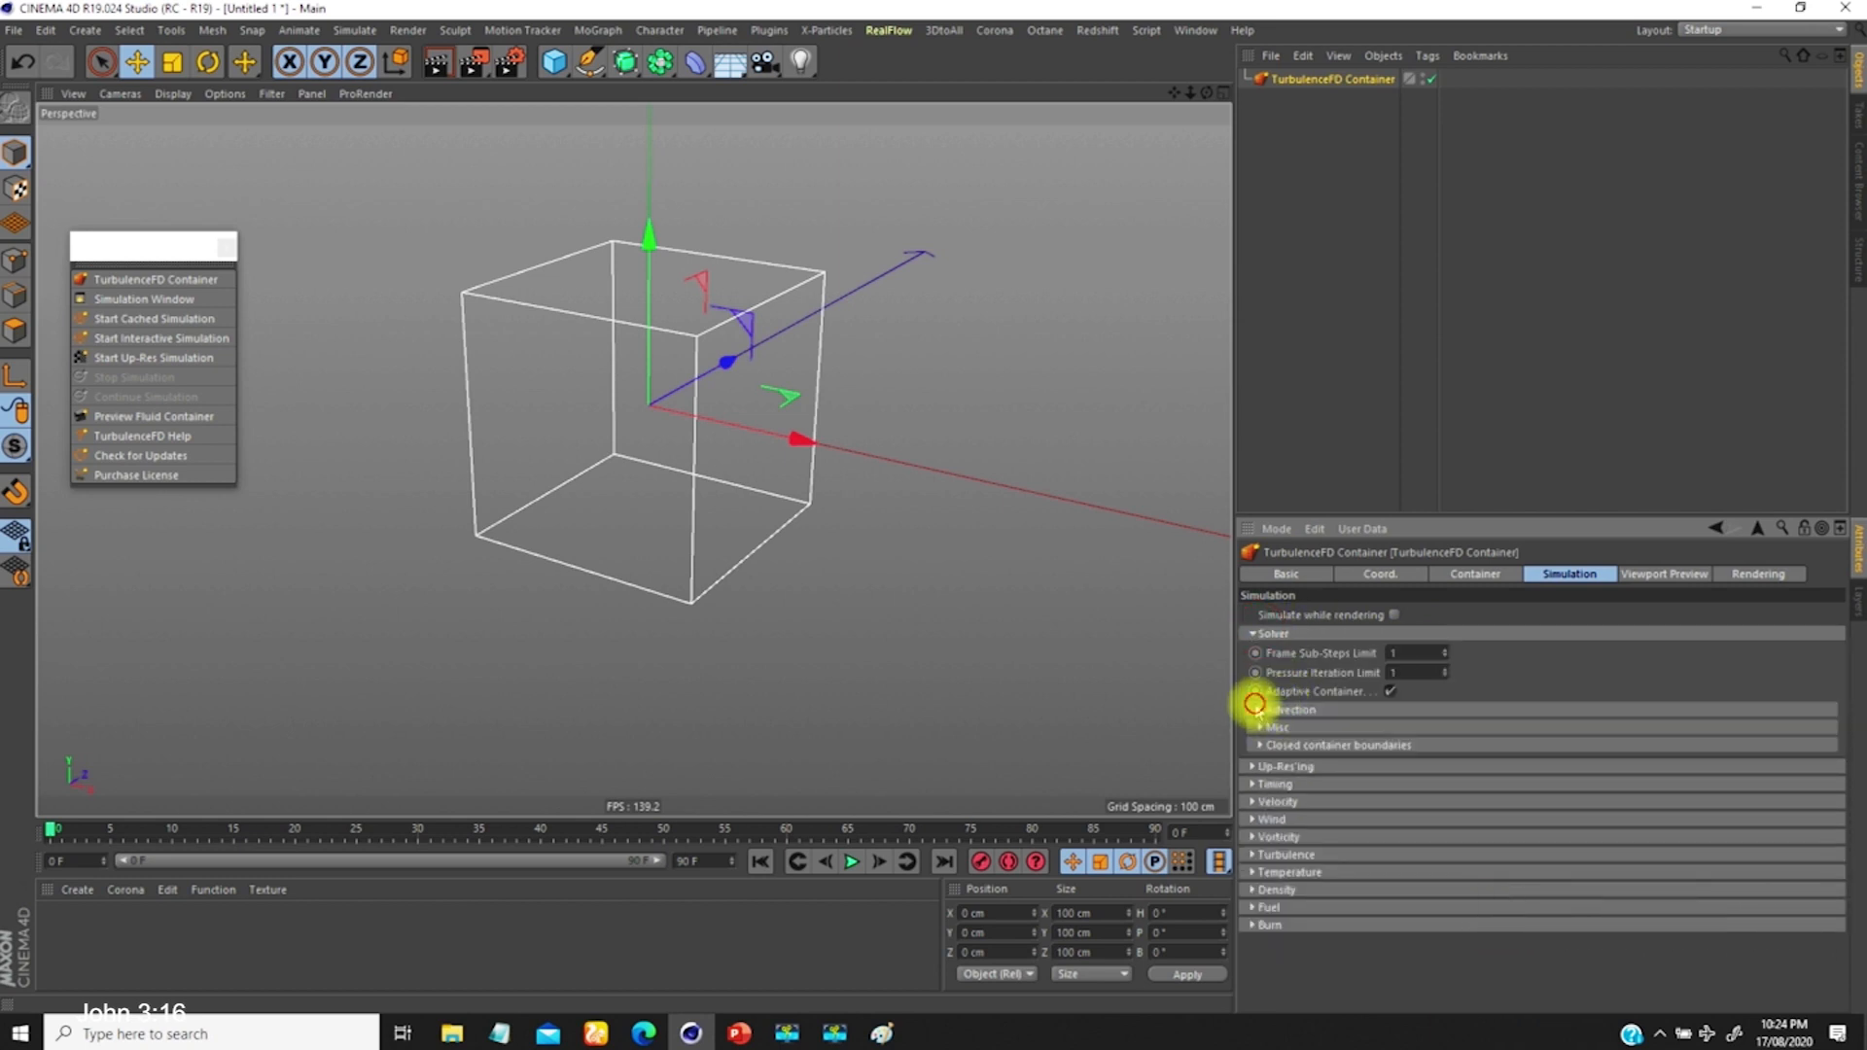
pyautogui.click(1264, 709)
pyautogui.click(1256, 711)
pyautogui.click(1256, 710)
pyautogui.click(1257, 711)
pyautogui.click(1259, 745)
pyautogui.click(1258, 745)
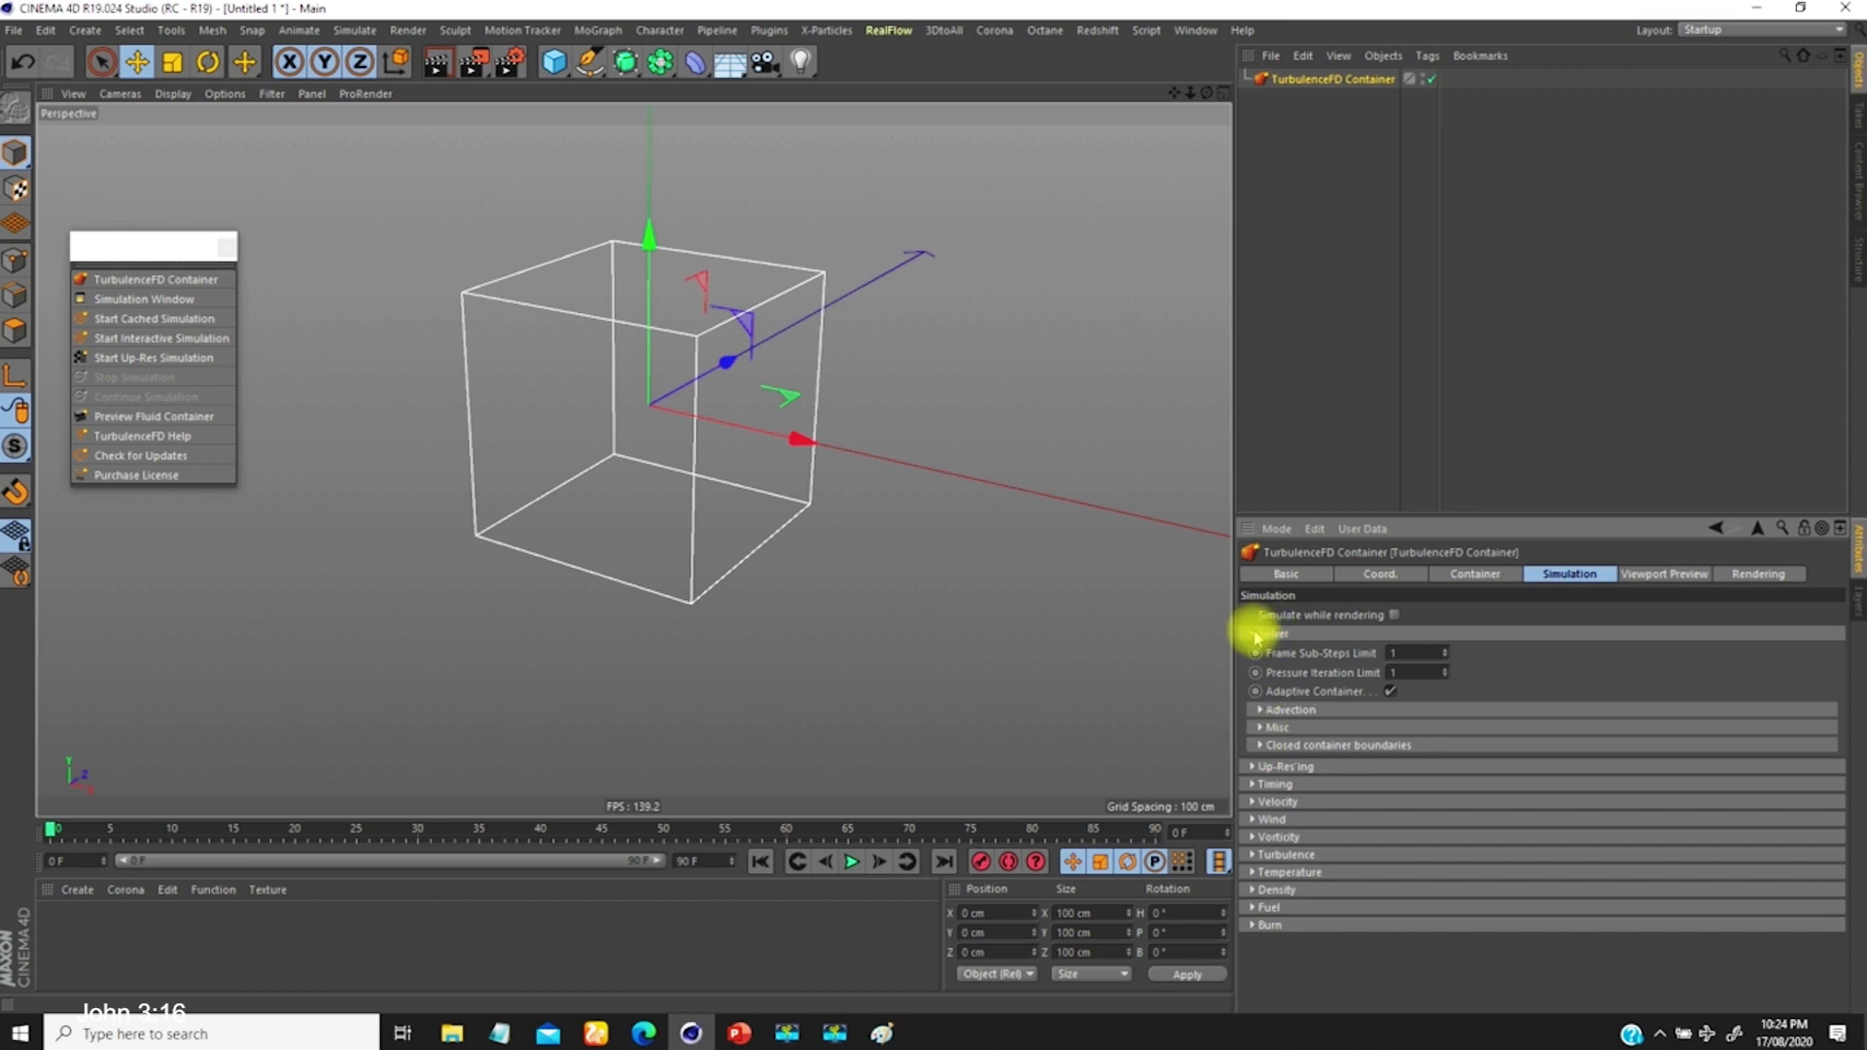
pyautogui.click(1255, 634)
# Step: Enable Show Grid in the container's viewport preview settings
pyautogui.keyDown('alt'); pyautogui.moveTo(762, 541); pyautogui.dragTo(702, 407); pyautogui.keyUp('alt')
pyautogui.keyDown('alt'); pyautogui.moveTo(705, 315); pyautogui.dragTo(724, 375, button='right'); pyautogui.keyUp('alt')
pyautogui.keyDown('alt'); pyautogui.moveTo(729, 482); pyautogui.dragTo(730, 518, button='middle'); pyautogui.keyUp('alt')
pyautogui.keyDown('alt'); pyautogui.moveTo(730, 520); pyautogui.dragTo(710, 453); pyautogui.keyUp('alt')
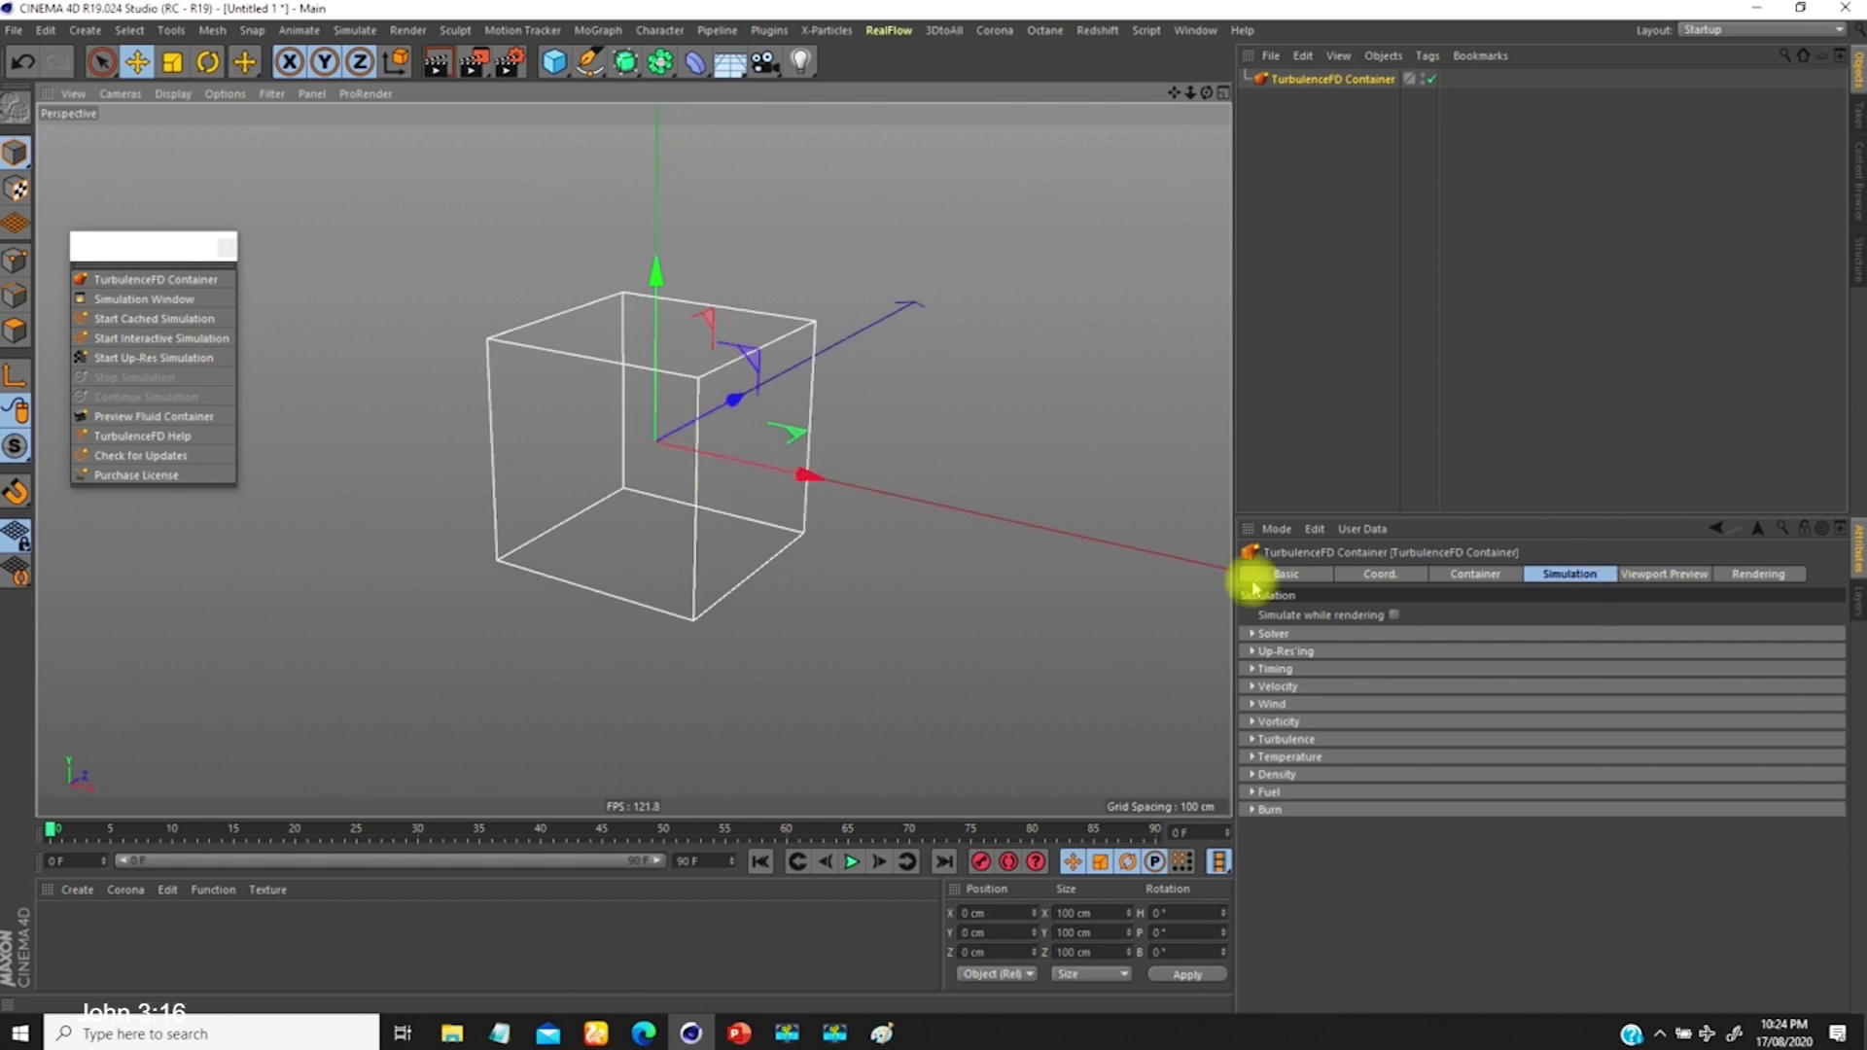
pyautogui.click(1758, 576)
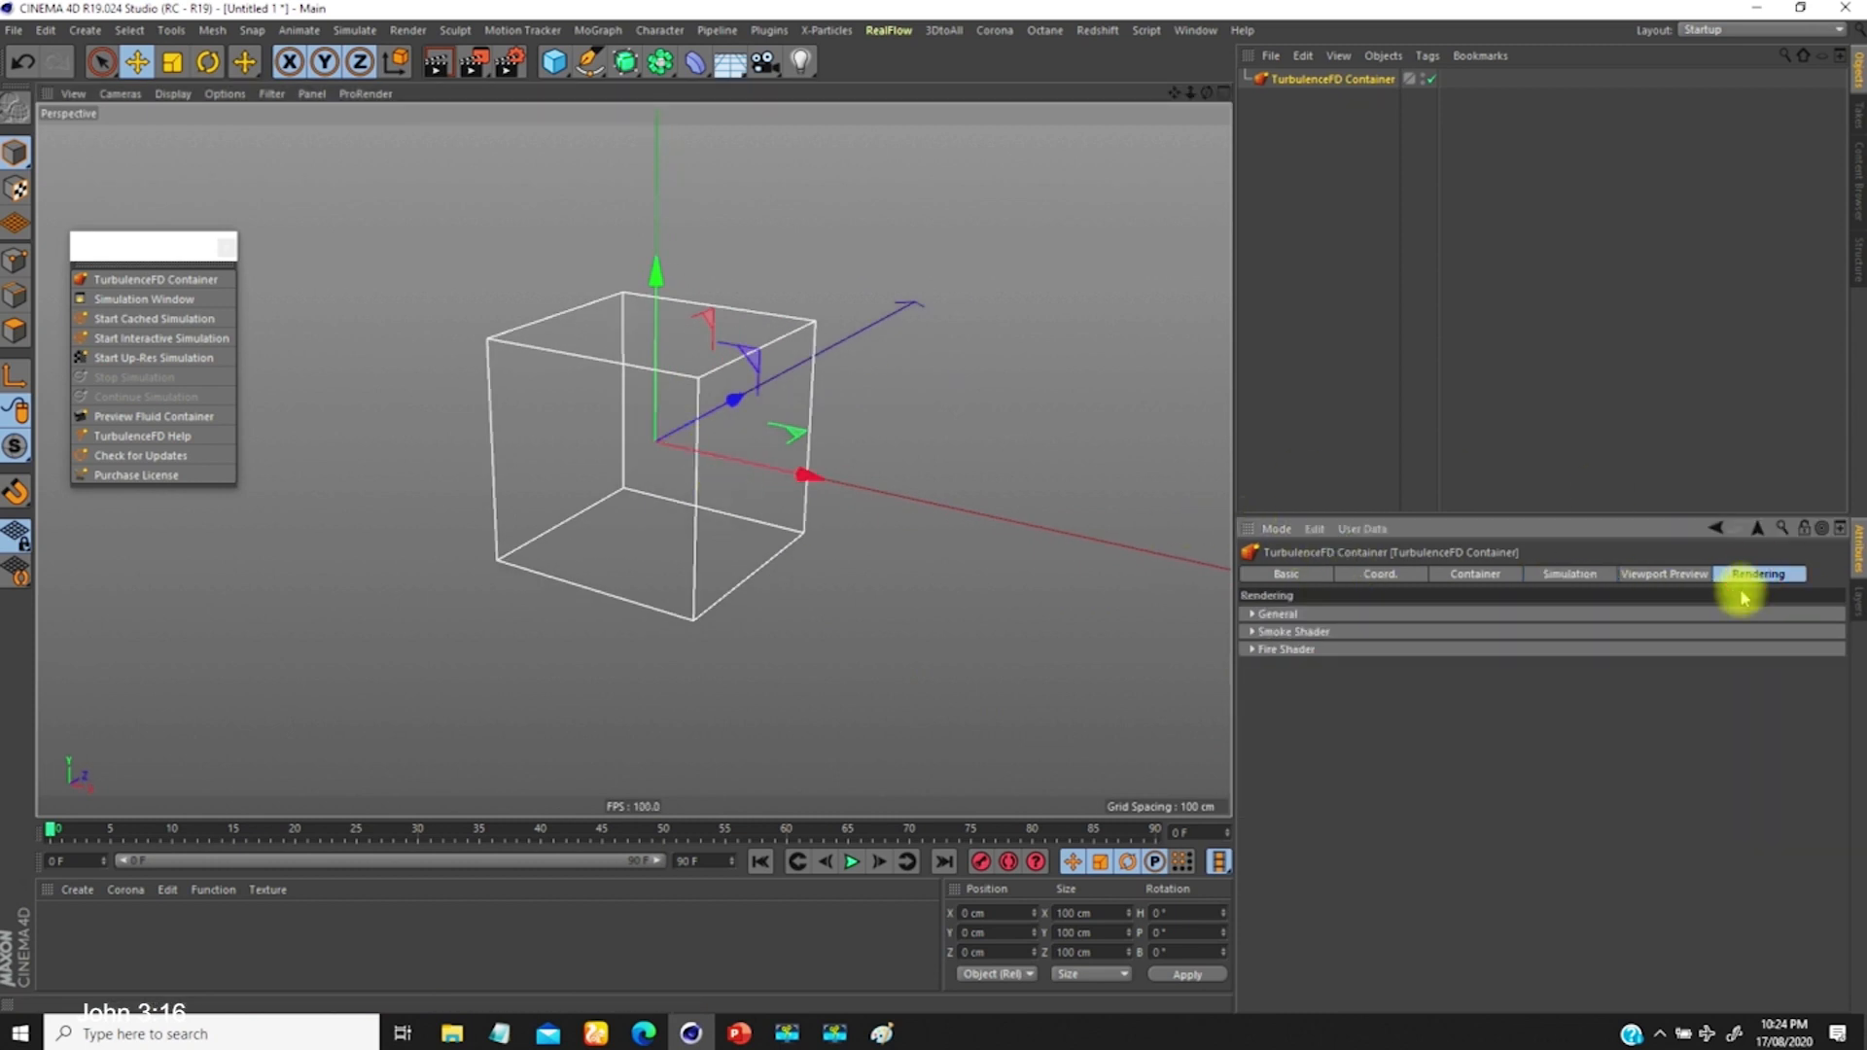
pyautogui.click(1665, 576)
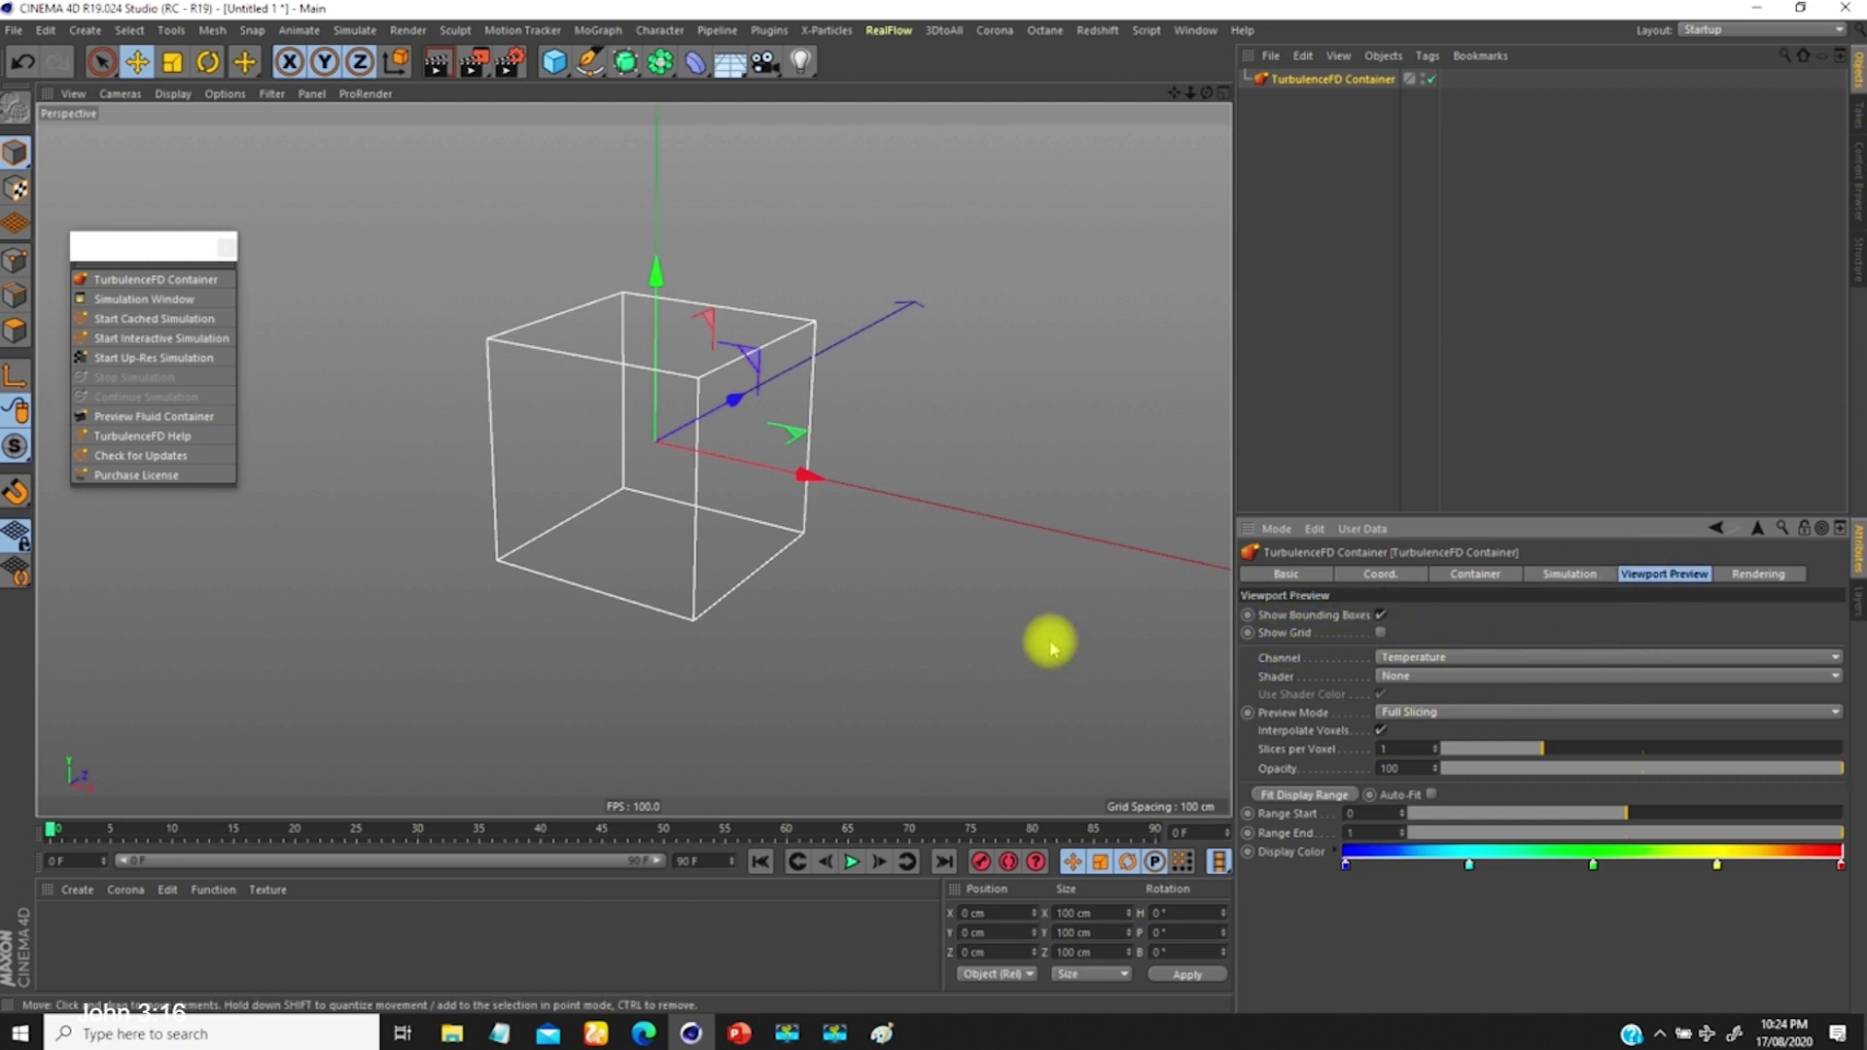
pyautogui.click(1380, 632)
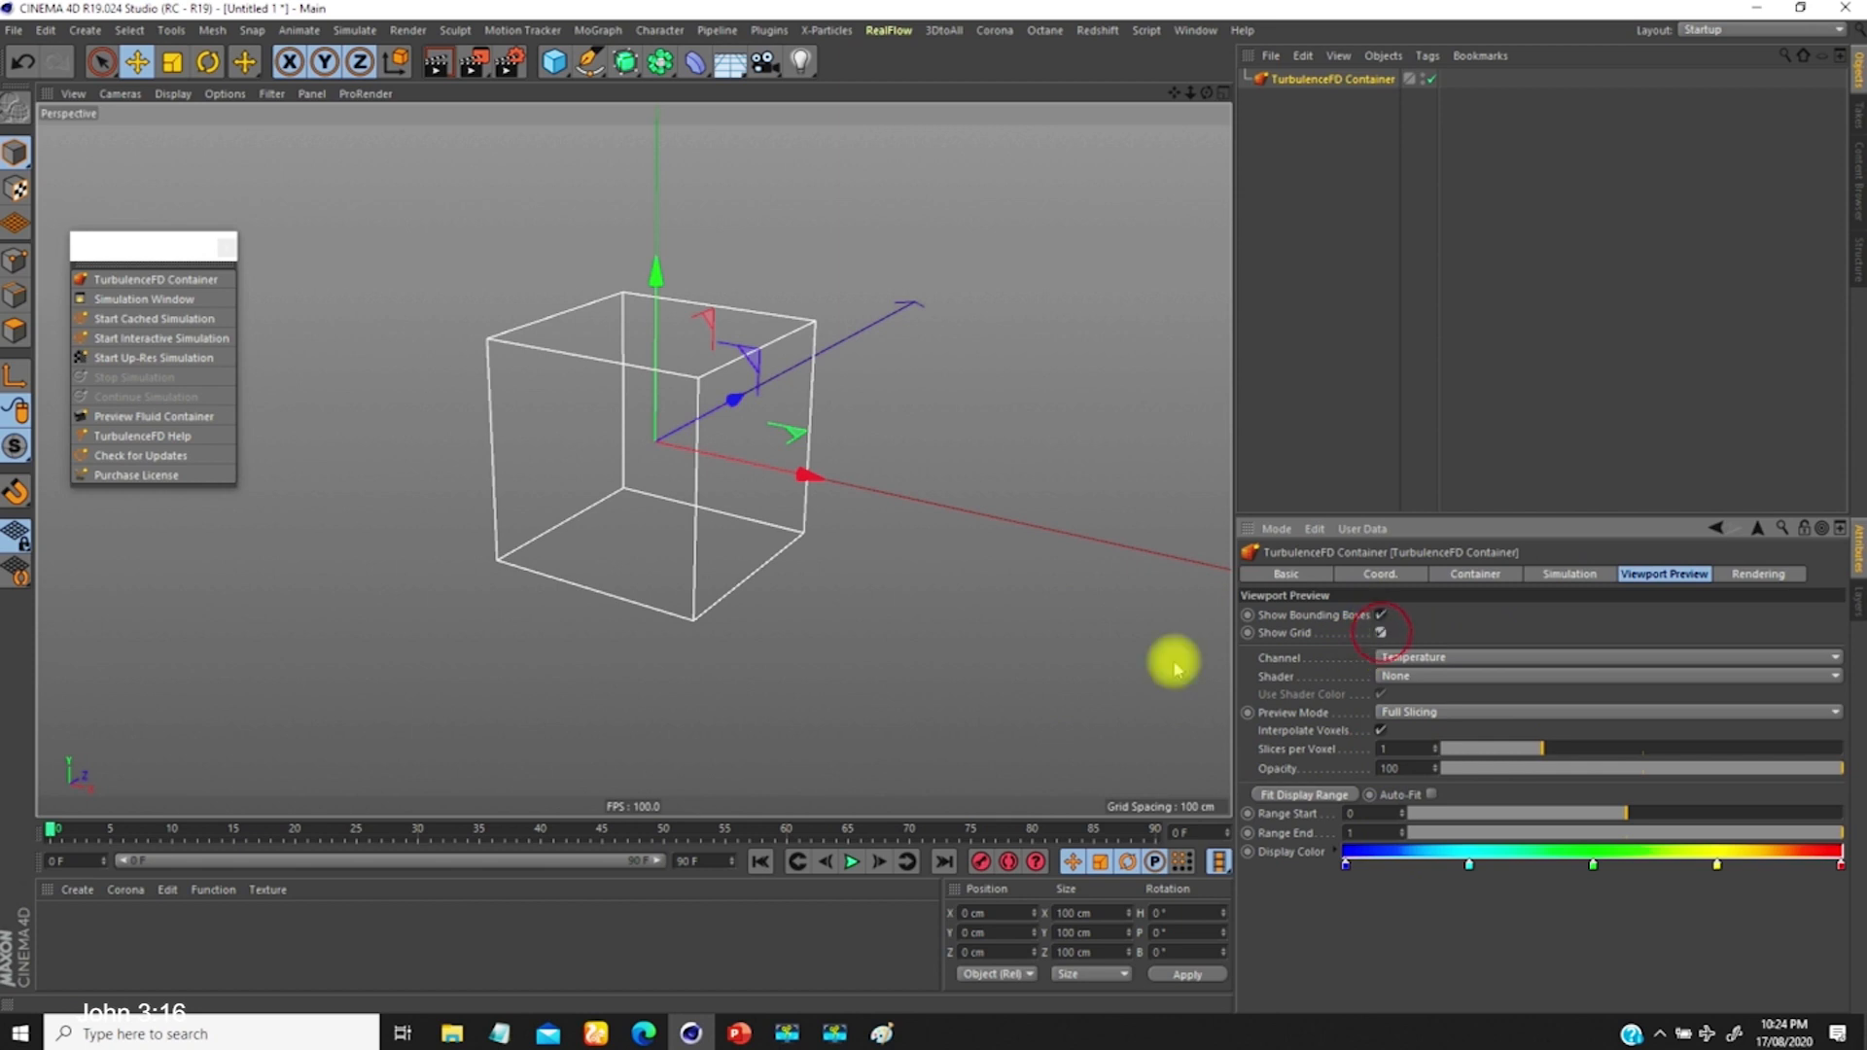
# Step: Examine the voxel grid on the container's faces up close and from different angles
pyautogui.scroll(5, 793, 301)
pyautogui.scroll(-5, 807, 292)
pyautogui.keyDown('alt'); pyautogui.moveTo(829, 396); pyautogui.dragTo(604, 403); pyautogui.keyUp('alt')
pyautogui.keyDown('alt'); pyautogui.moveTo(775, 438); pyautogui.dragTo(1108, 412); pyautogui.keyUp('alt')
pyautogui.keyDown('alt'); pyautogui.moveTo(873, 345); pyautogui.dragTo(832, 379, button='middle'); pyautogui.keyUp('alt')
pyautogui.keyDown('alt'); pyautogui.moveTo(830, 375); pyautogui.dragTo(911, 352, button='right'); pyautogui.keyUp('alt')
pyautogui.keyDown('alt'); pyautogui.moveTo(870, 392); pyautogui.dragTo(865, 214, button='middle'); pyautogui.keyUp('alt')
pyautogui.moveTo(863, 355)
pyautogui.keyDown('alt'); pyautogui.mouseDown(button='right')
pyautogui.moveTo(860, 416)
pyautogui.moveTo(895, 356)
pyautogui.mouseUp(button='right'); pyautogui.keyUp('alt')
# Step: Set the container's voxel size to 5 cm and view the coarser grid
pyautogui.click(1470, 574)
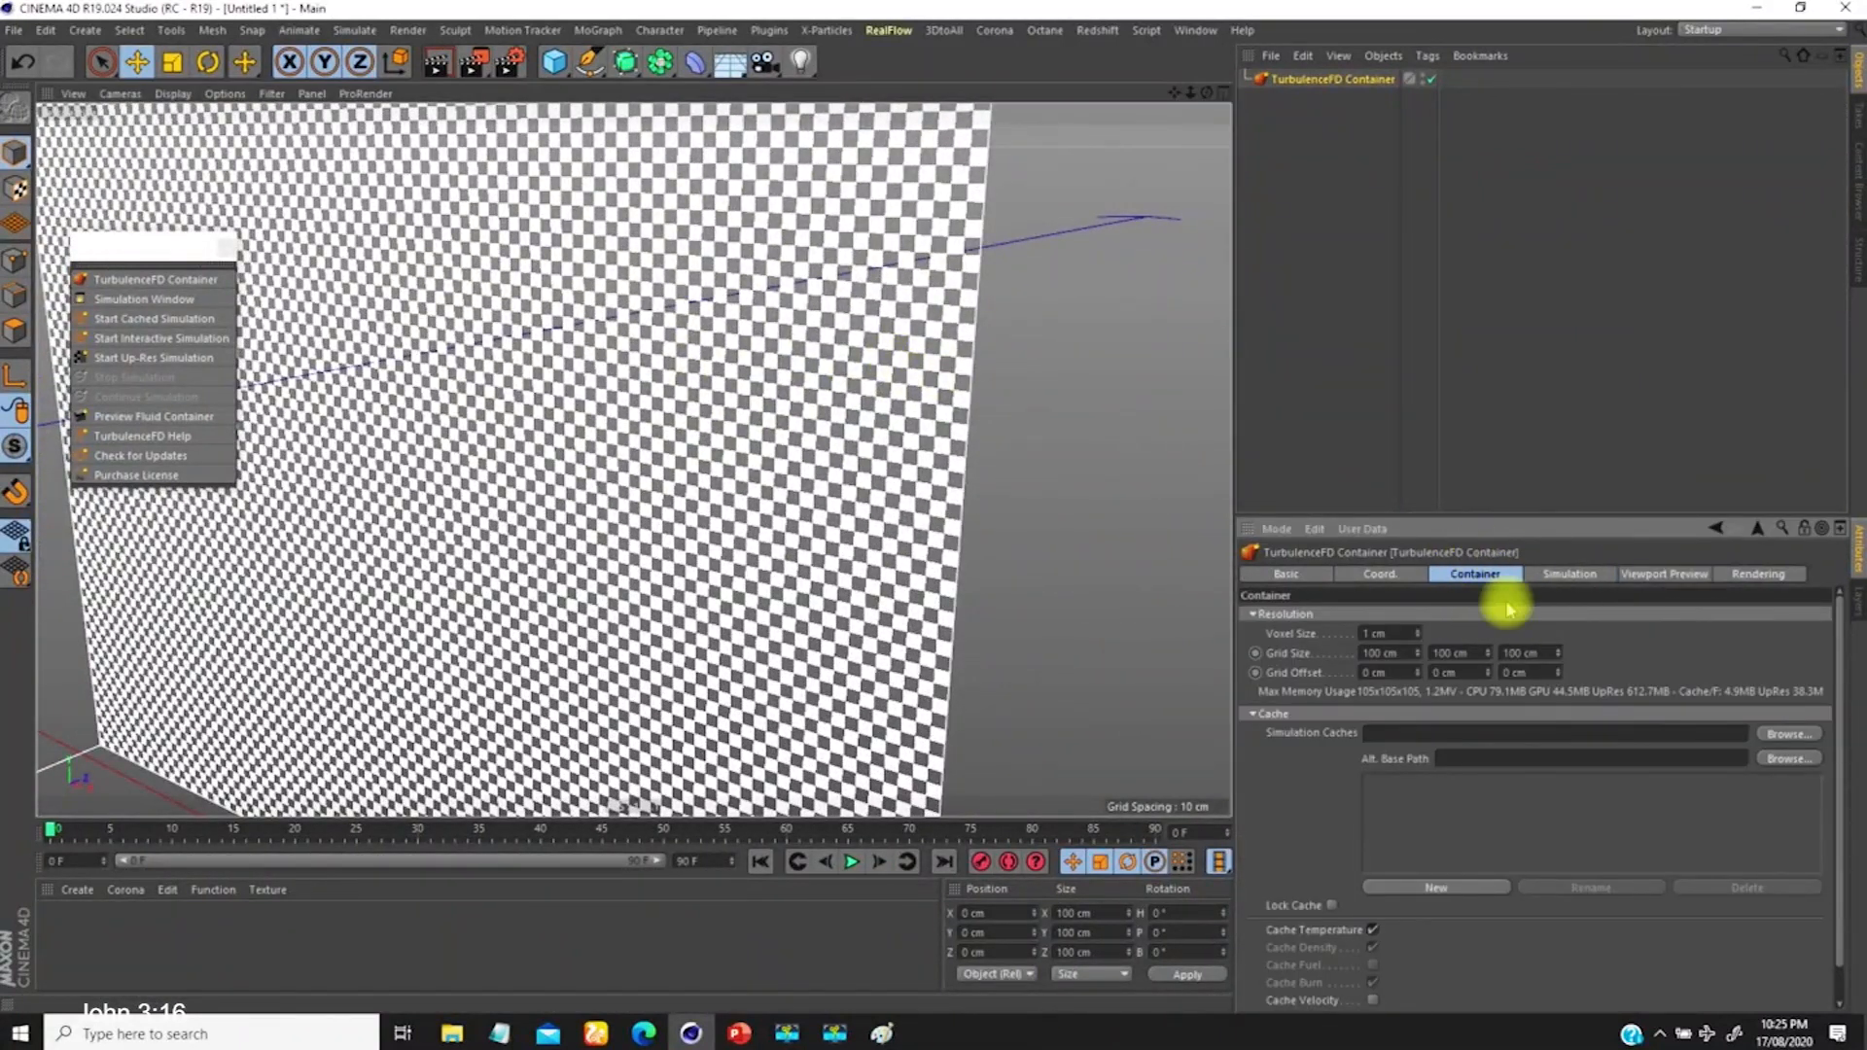
pyautogui.click(1388, 633)
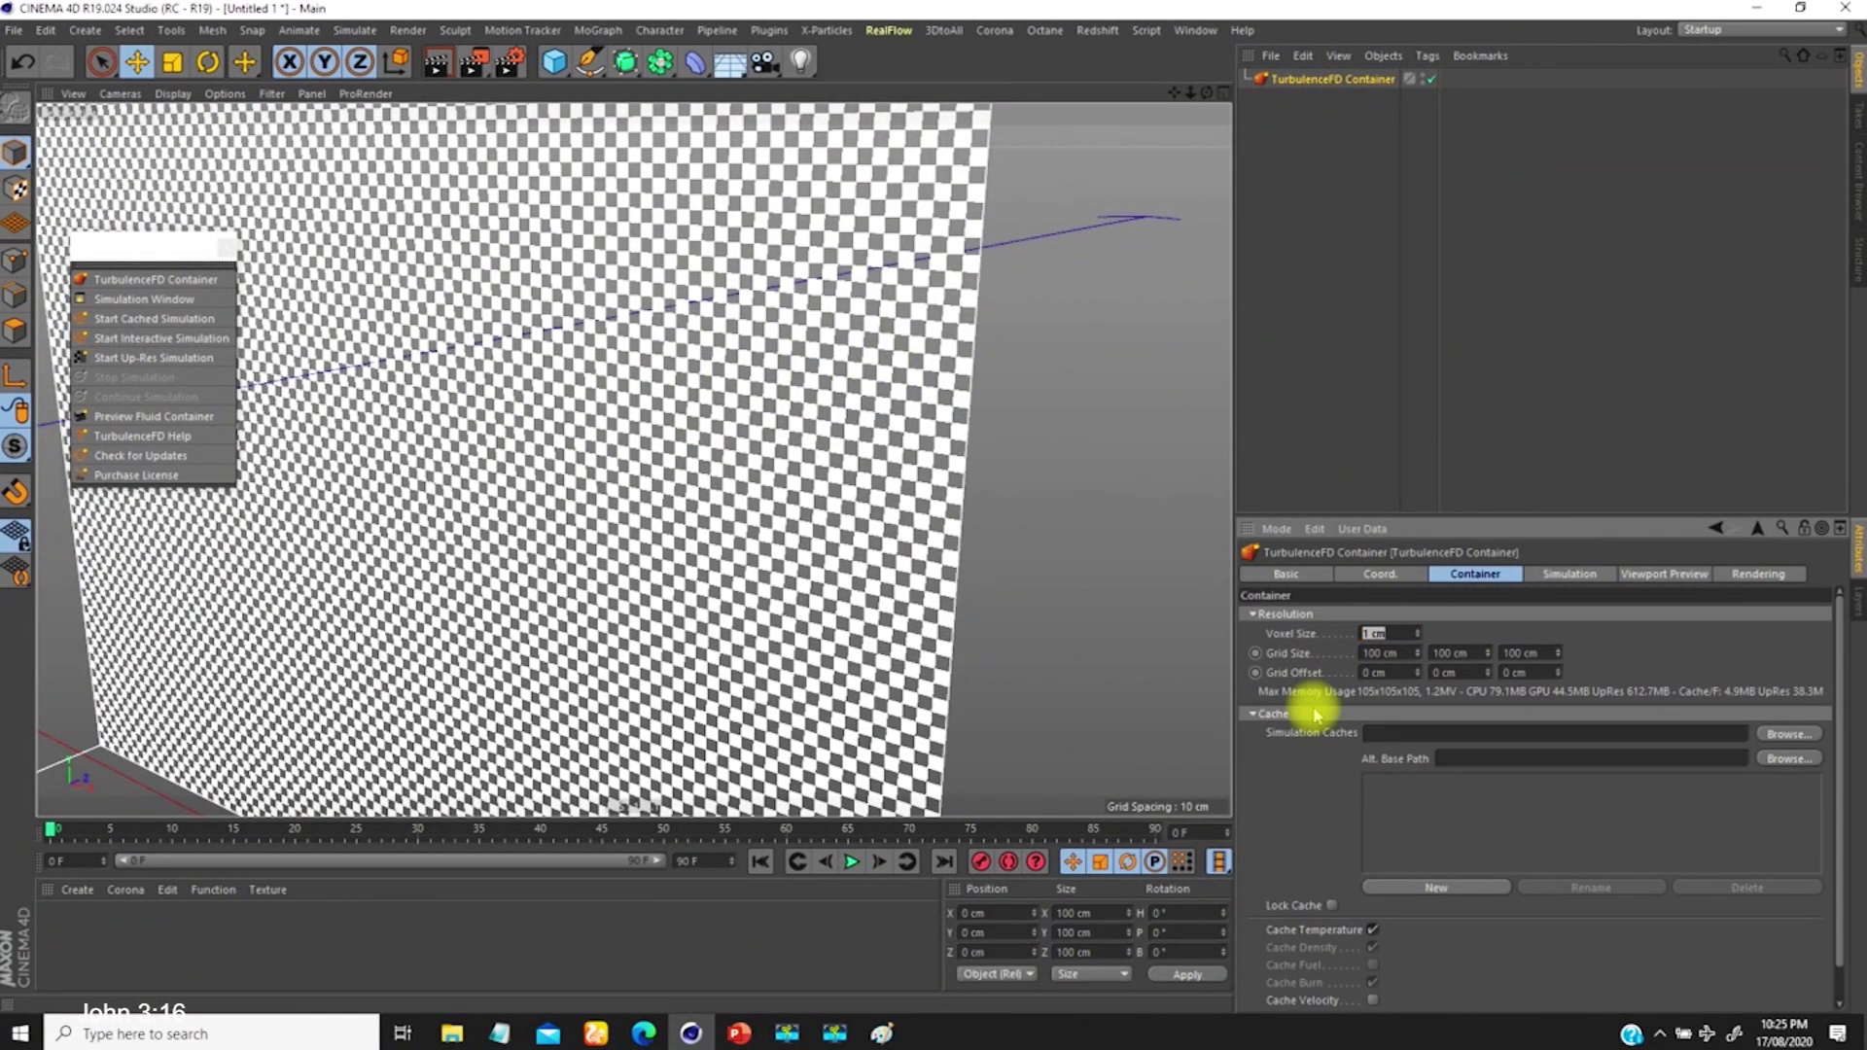
pyautogui.press('Return')
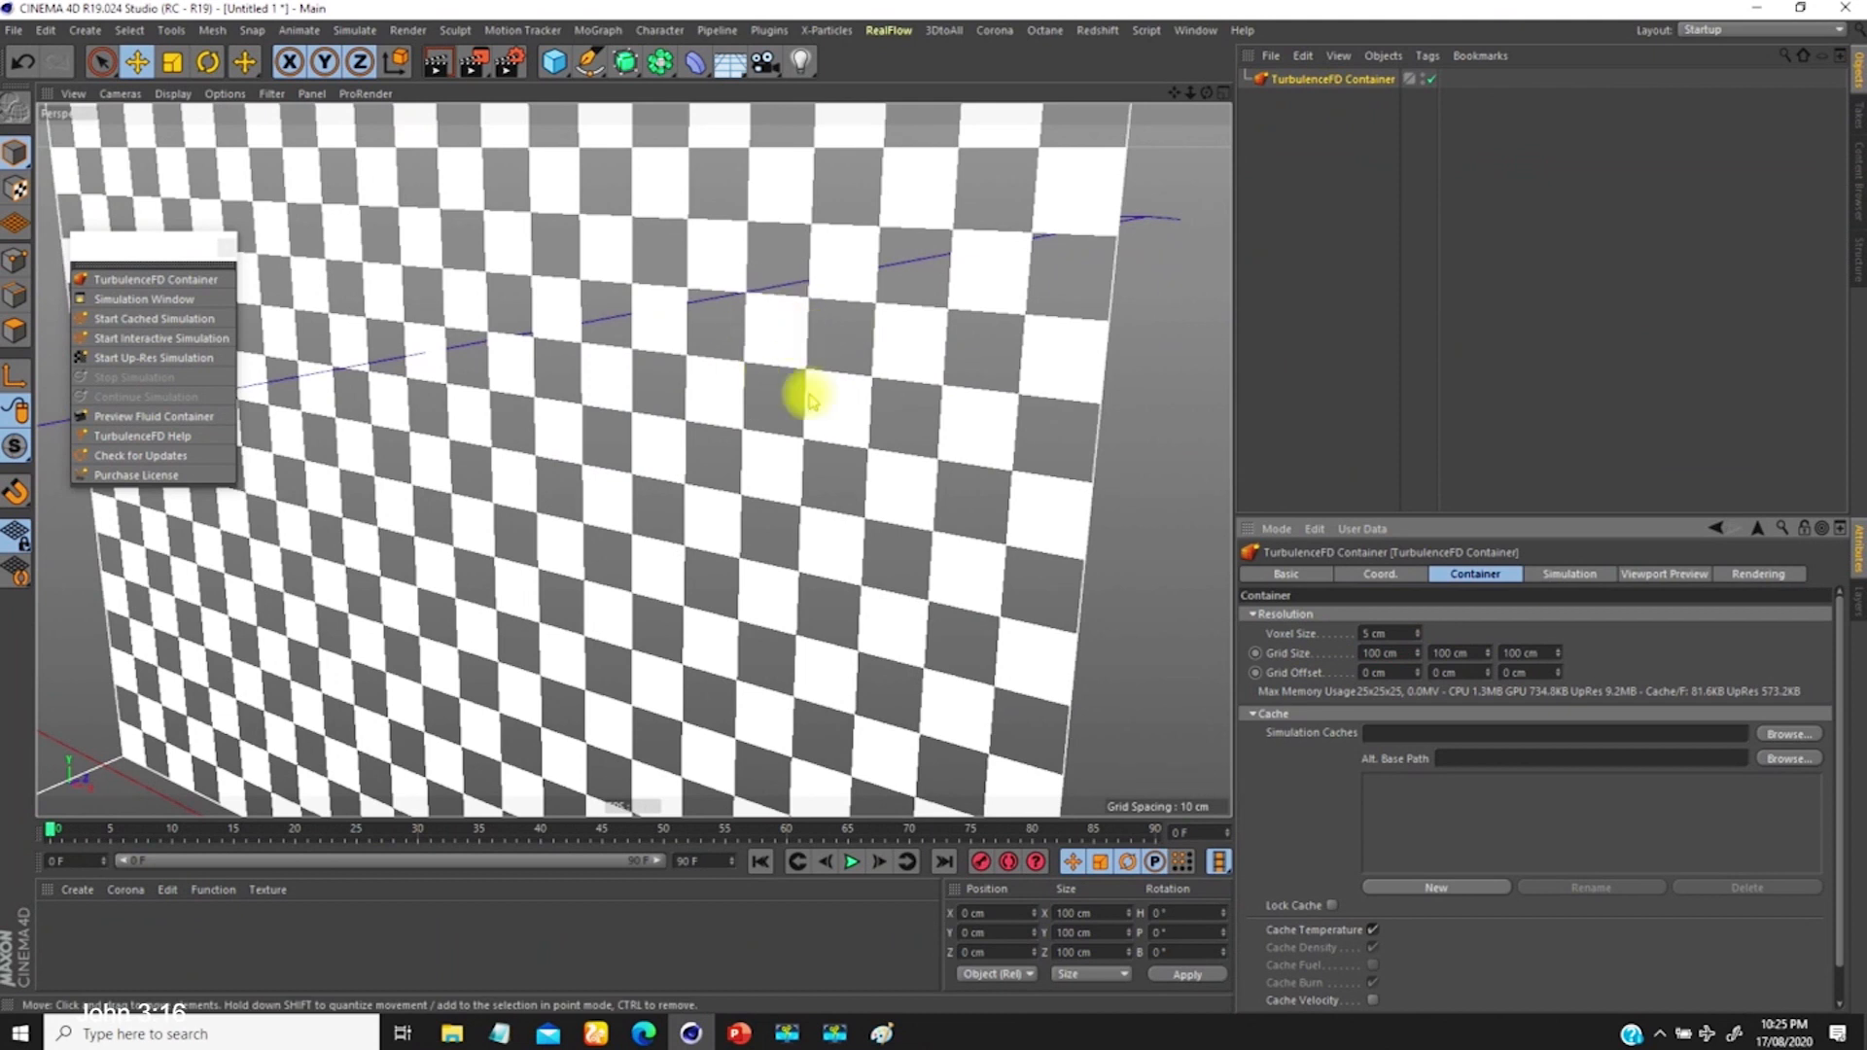
pyautogui.scroll(-10, 811, 388)
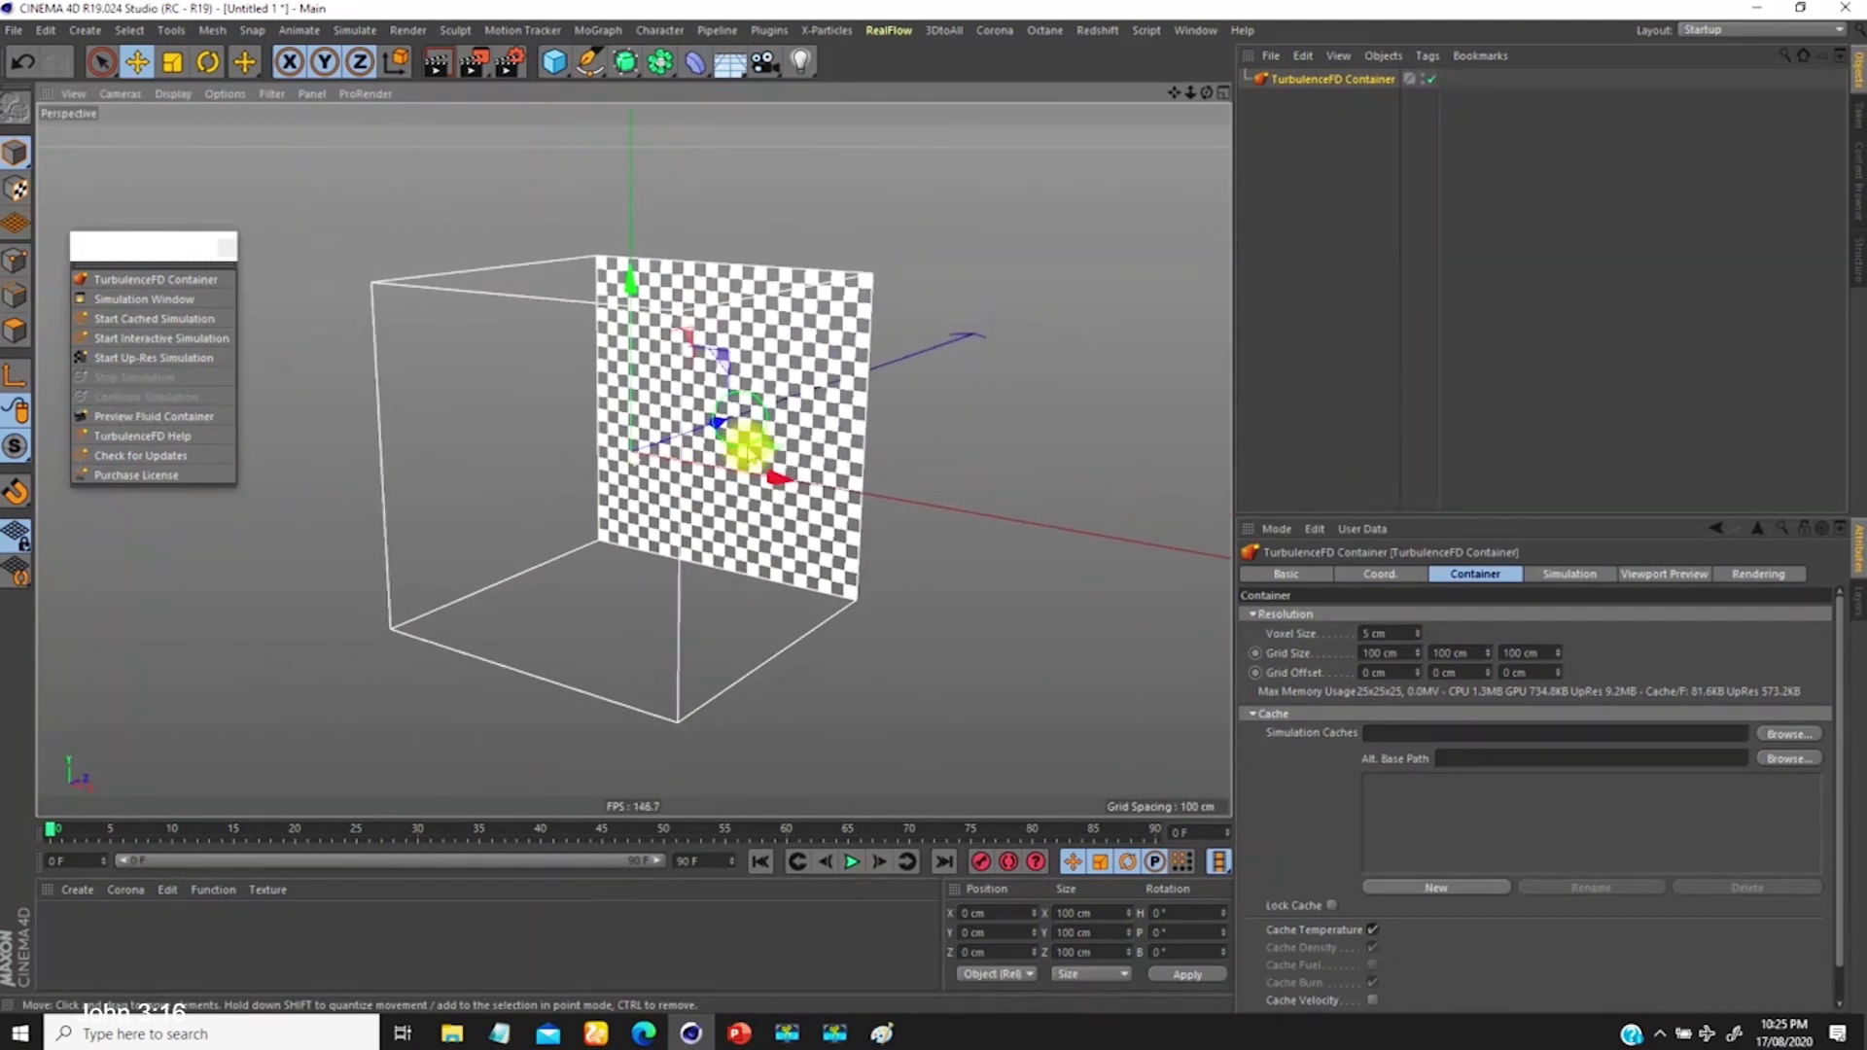
pyautogui.keyDown('alt'); pyautogui.moveTo(736, 467); pyautogui.dragTo(812, 286); pyautogui.keyUp('alt')
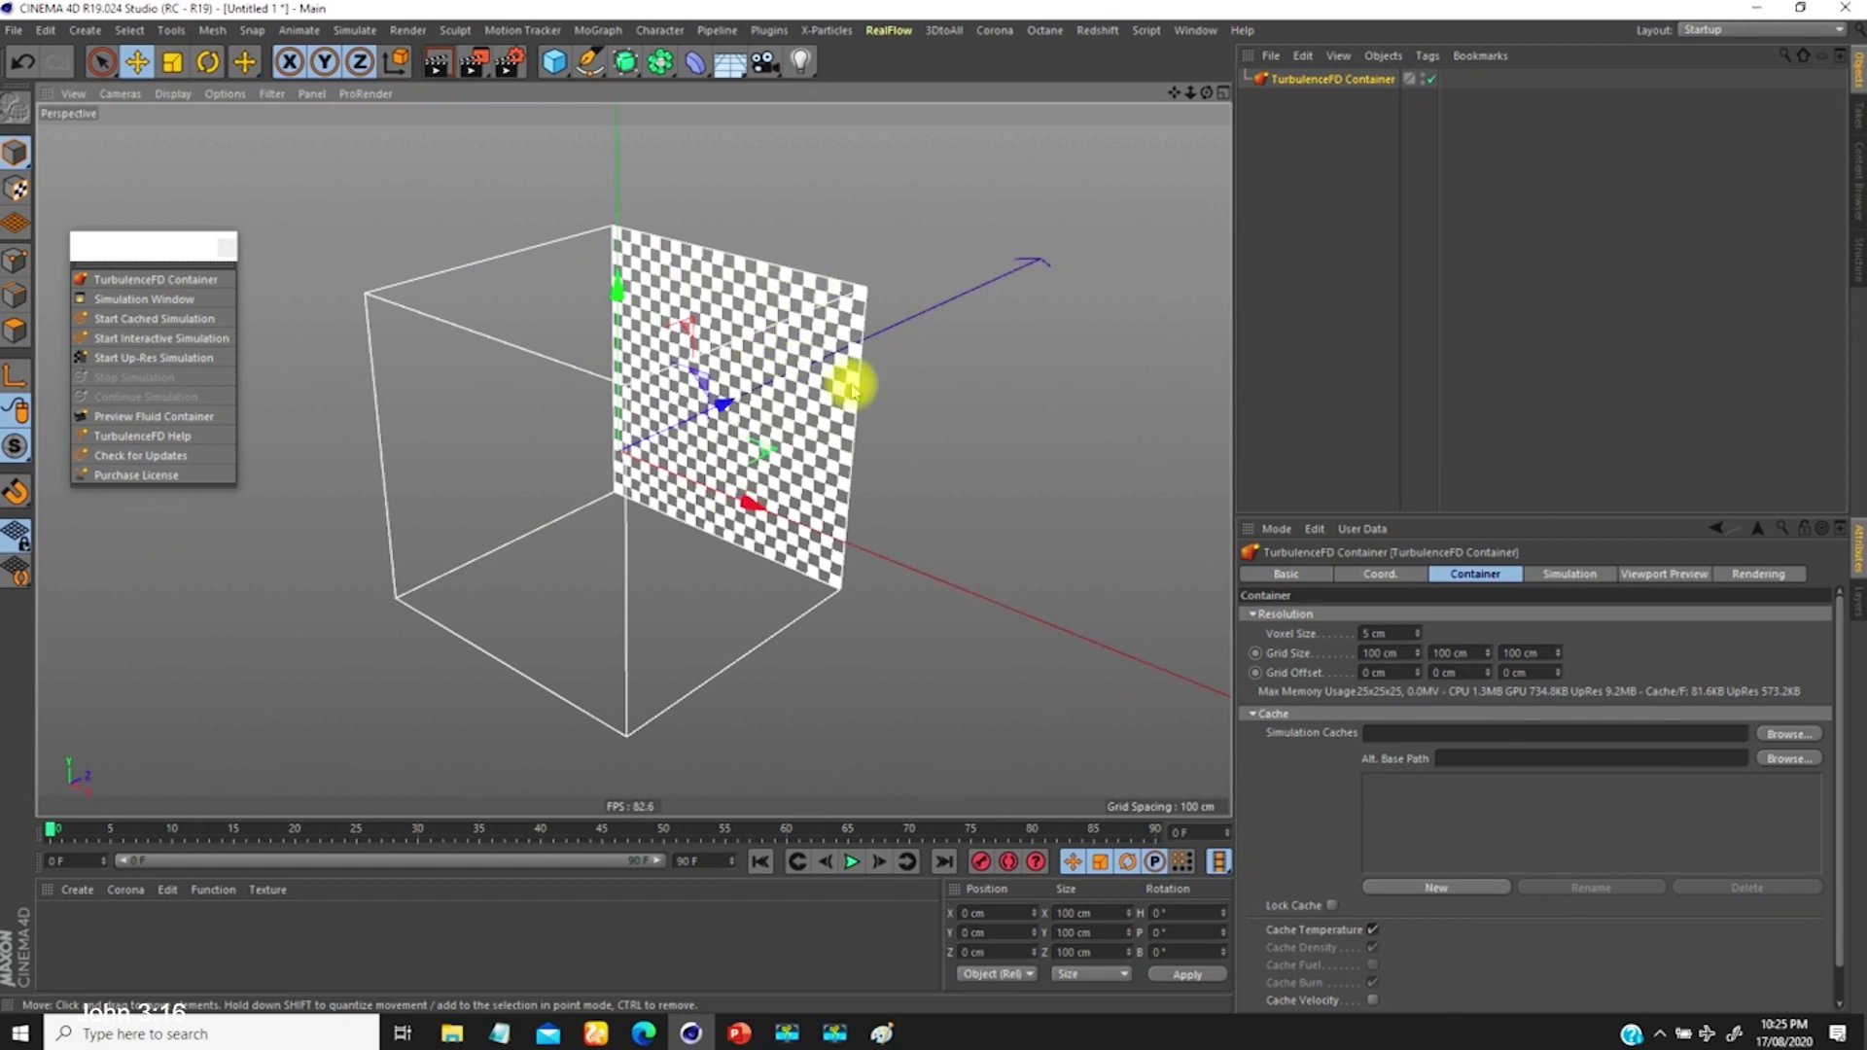
# Step: Set the container's voxel size to 10 cm and inspect the grid around the box
pyautogui.click(1396, 633)
pyautogui.write('1')
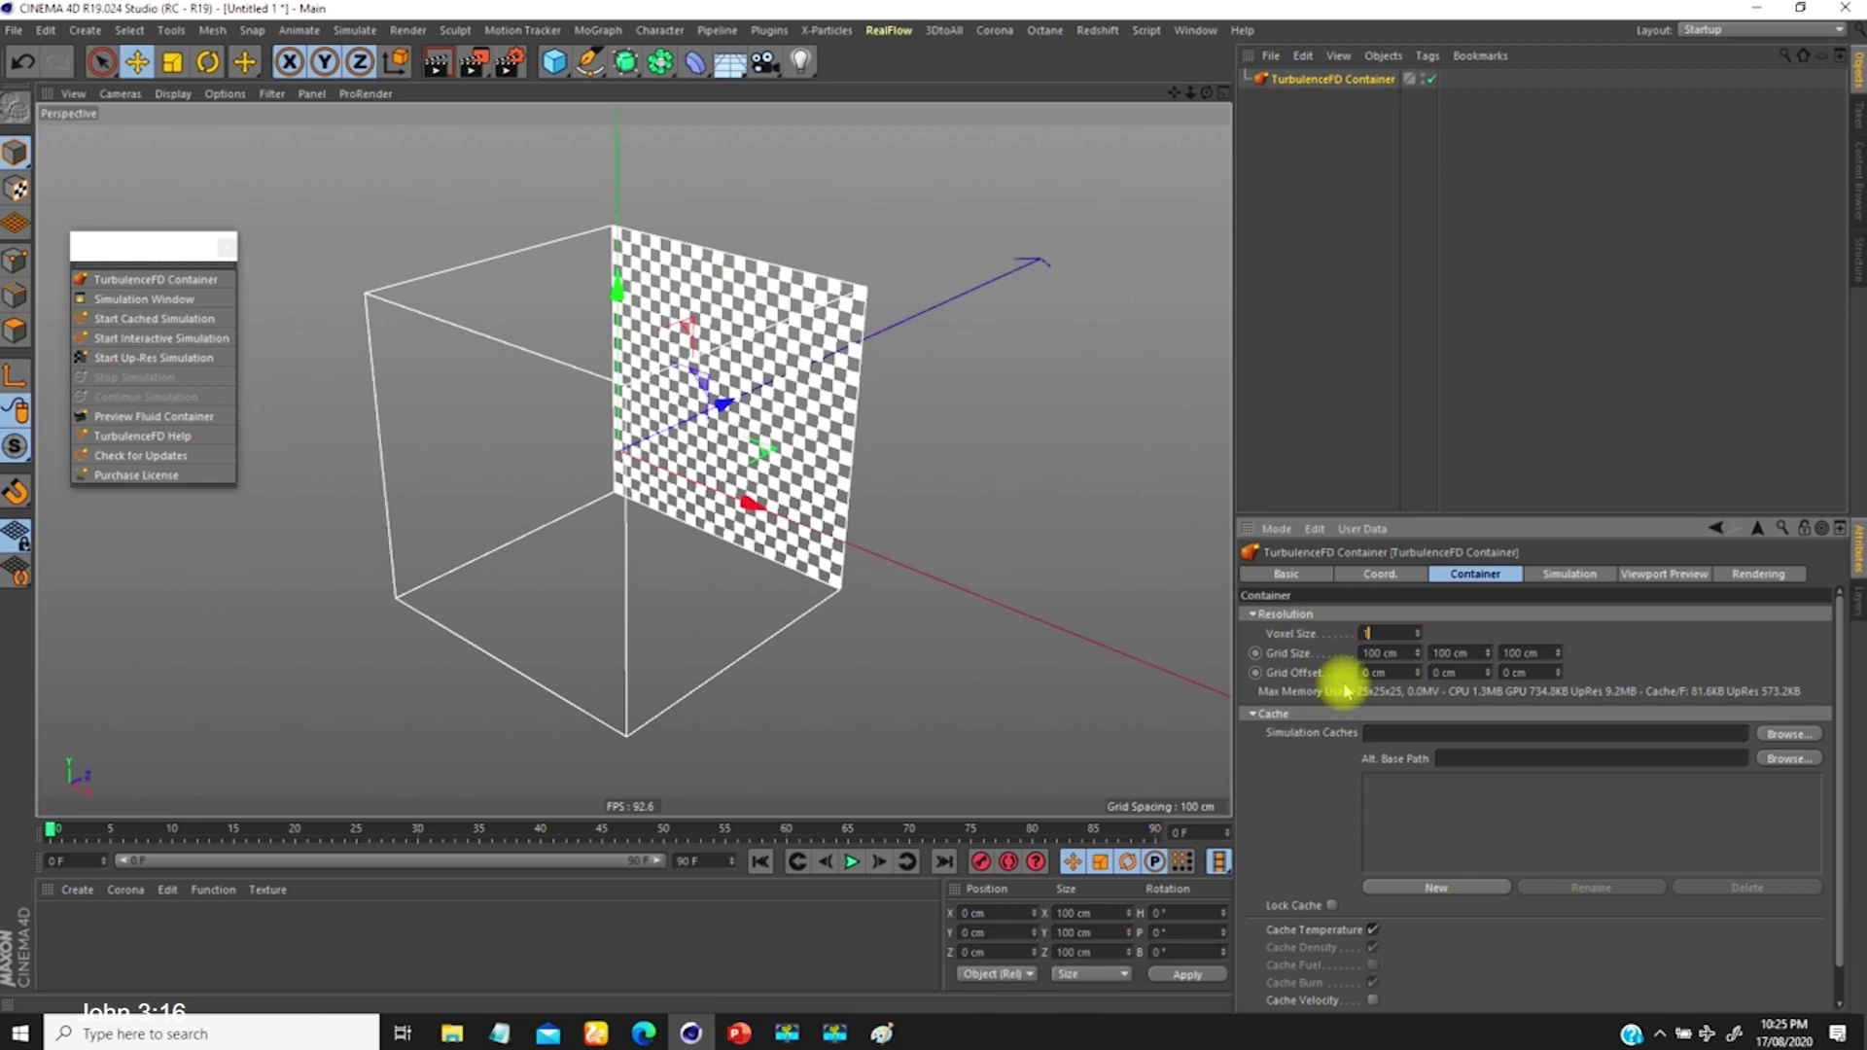
pyautogui.write('0')
pyautogui.press('Return')
pyautogui.moveTo(758, 453)
pyautogui.keyDown('alt'); pyautogui.mouseDown()
pyautogui.moveTo(741, 446)
pyautogui.moveTo(716, 487)
pyautogui.moveTo(717, 296)
pyautogui.moveTo(749, 408)
pyautogui.moveTo(784, 395)
pyautogui.moveTo(775, 438)
pyautogui.mouseUp(); pyautogui.keyUp('alt')
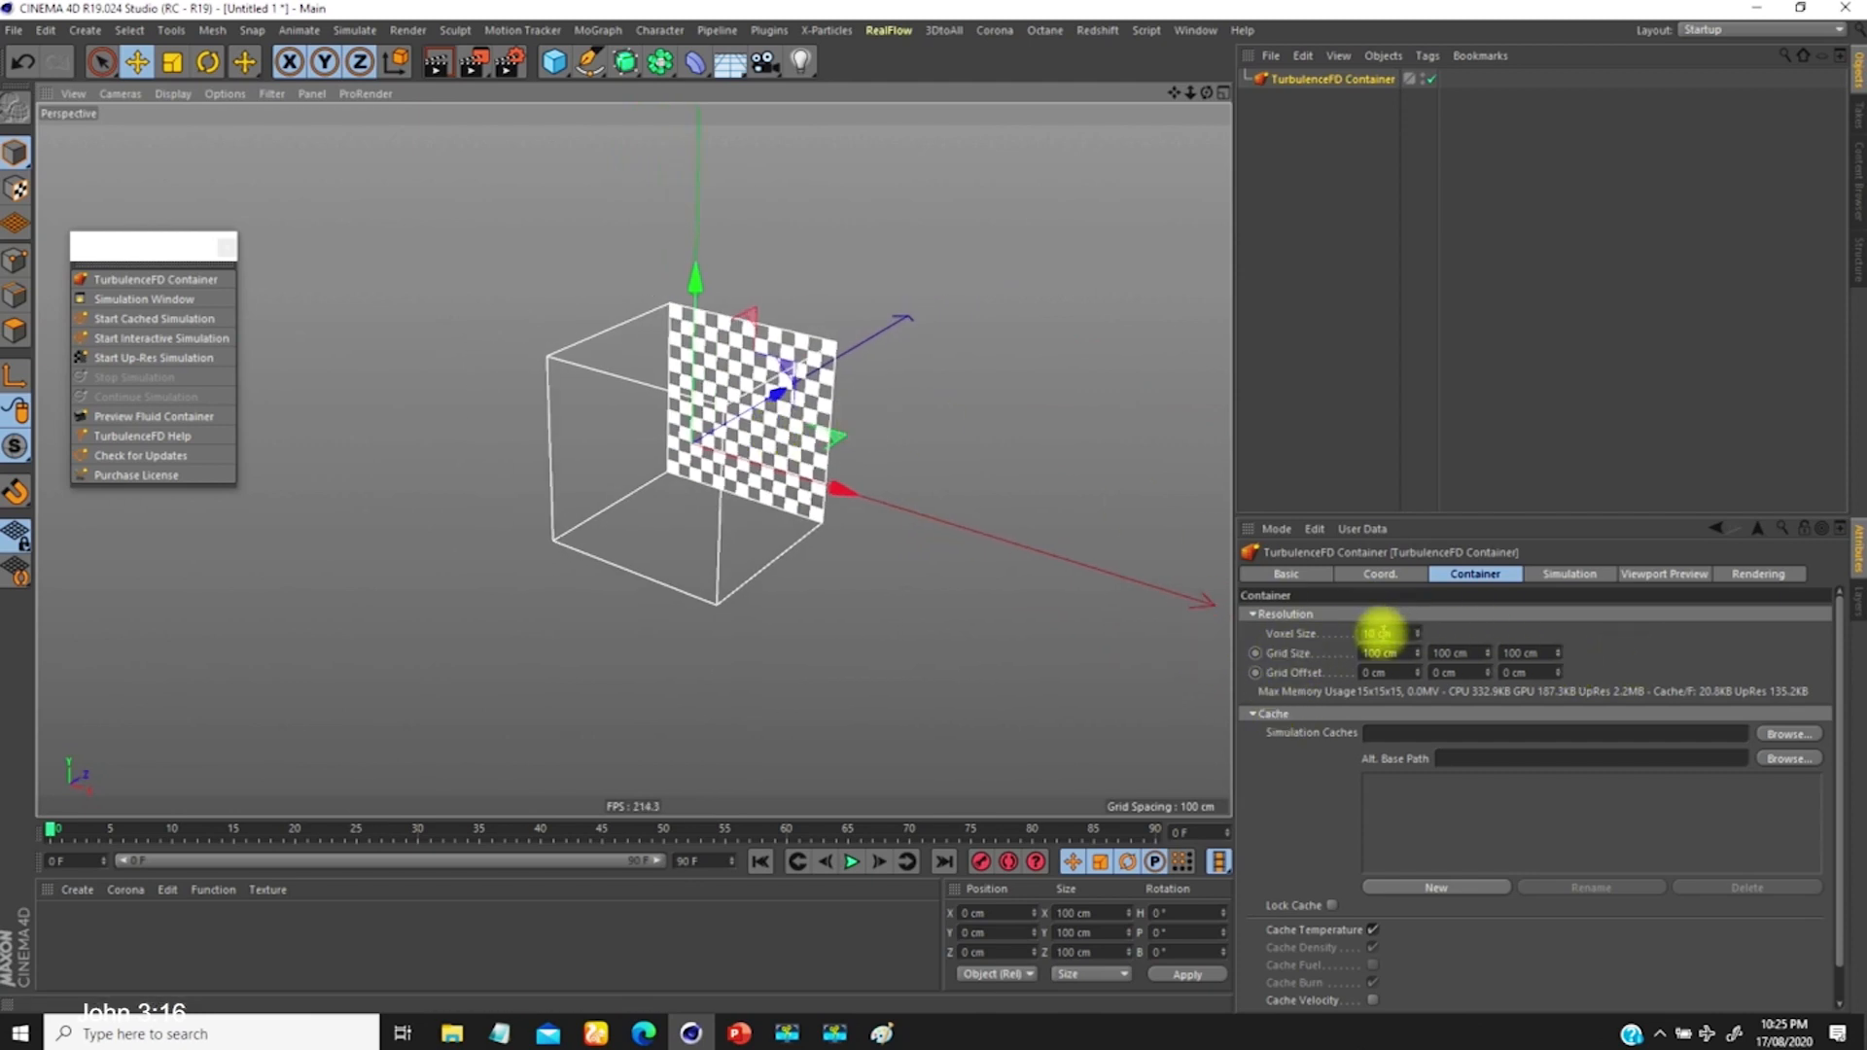
# Step: Set the container's voxel size back to 1 cm and view the grid
pyautogui.click(1385, 634)
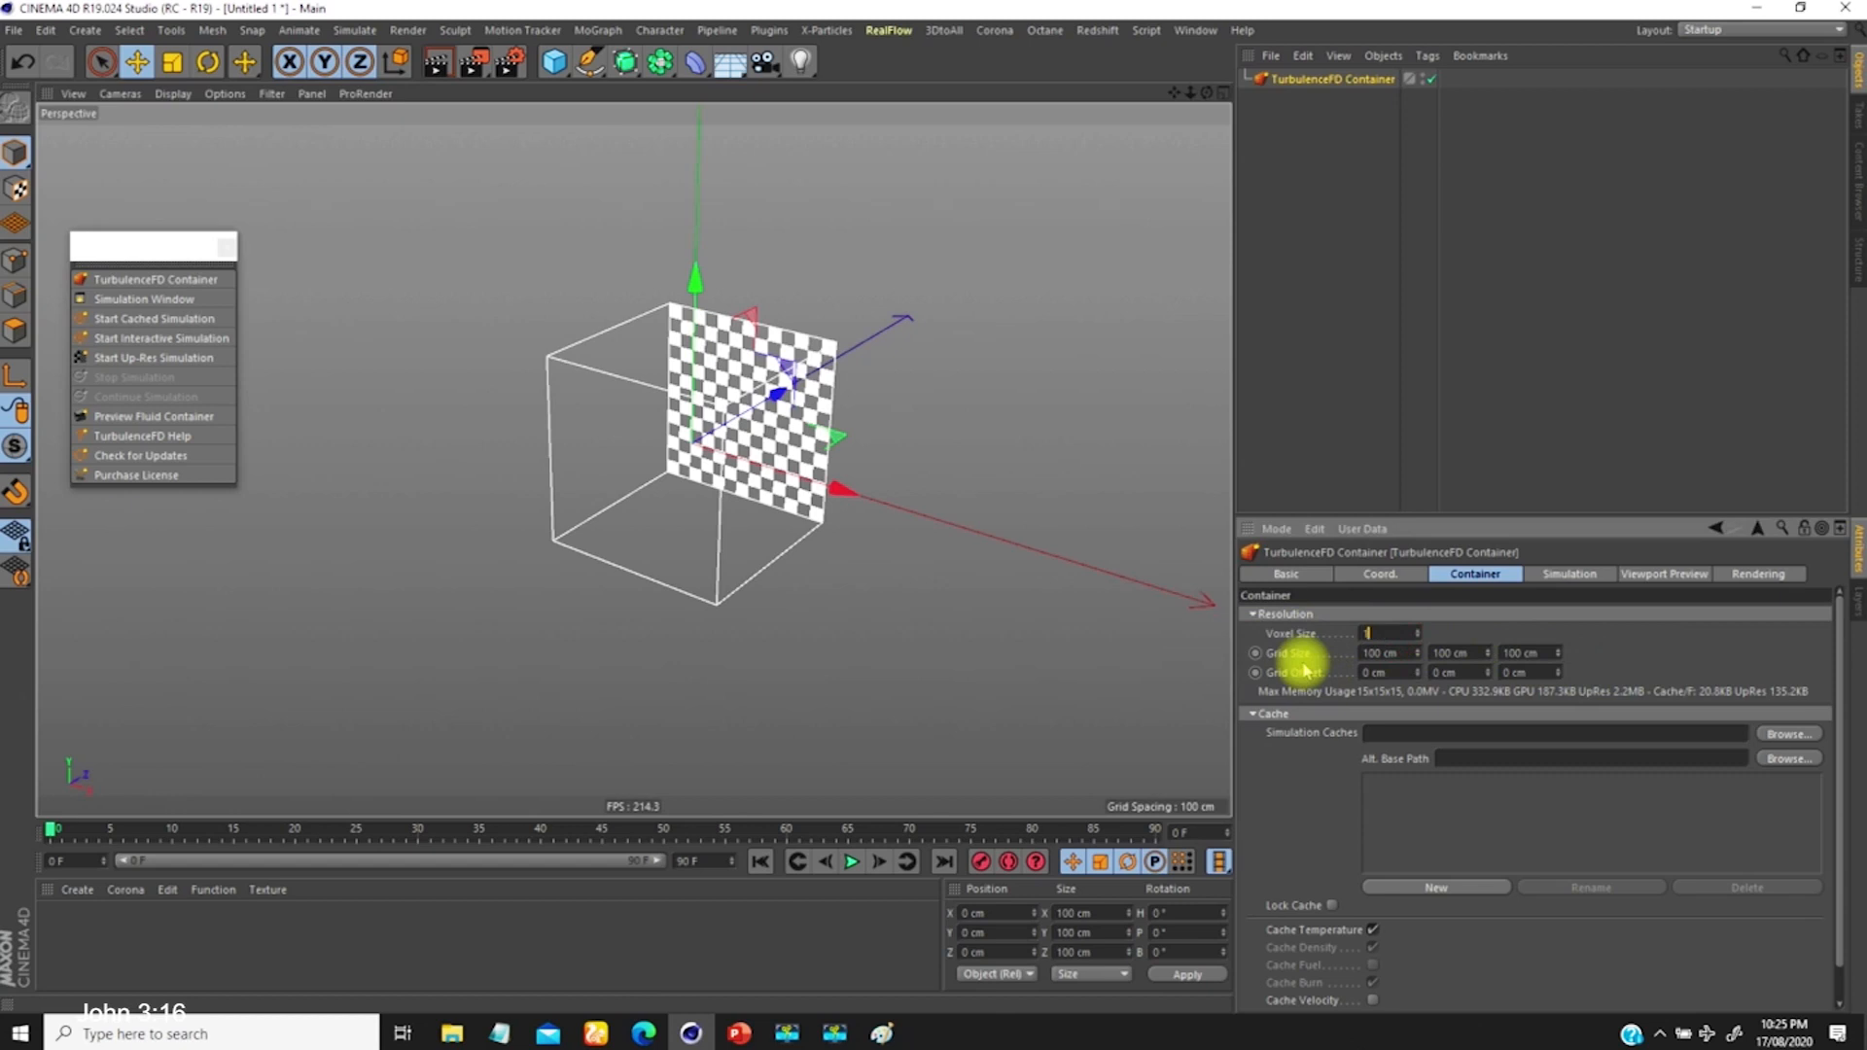
pyautogui.write('1')
pyautogui.press('Return')
pyautogui.keyDown('alt'); pyautogui.moveTo(749, 446); pyautogui.dragTo(807, 378); pyautogui.keyUp('alt')
# Step: Set the container's voxel size to 0.5 cm and view the finer grid
pyautogui.click(1384, 633)
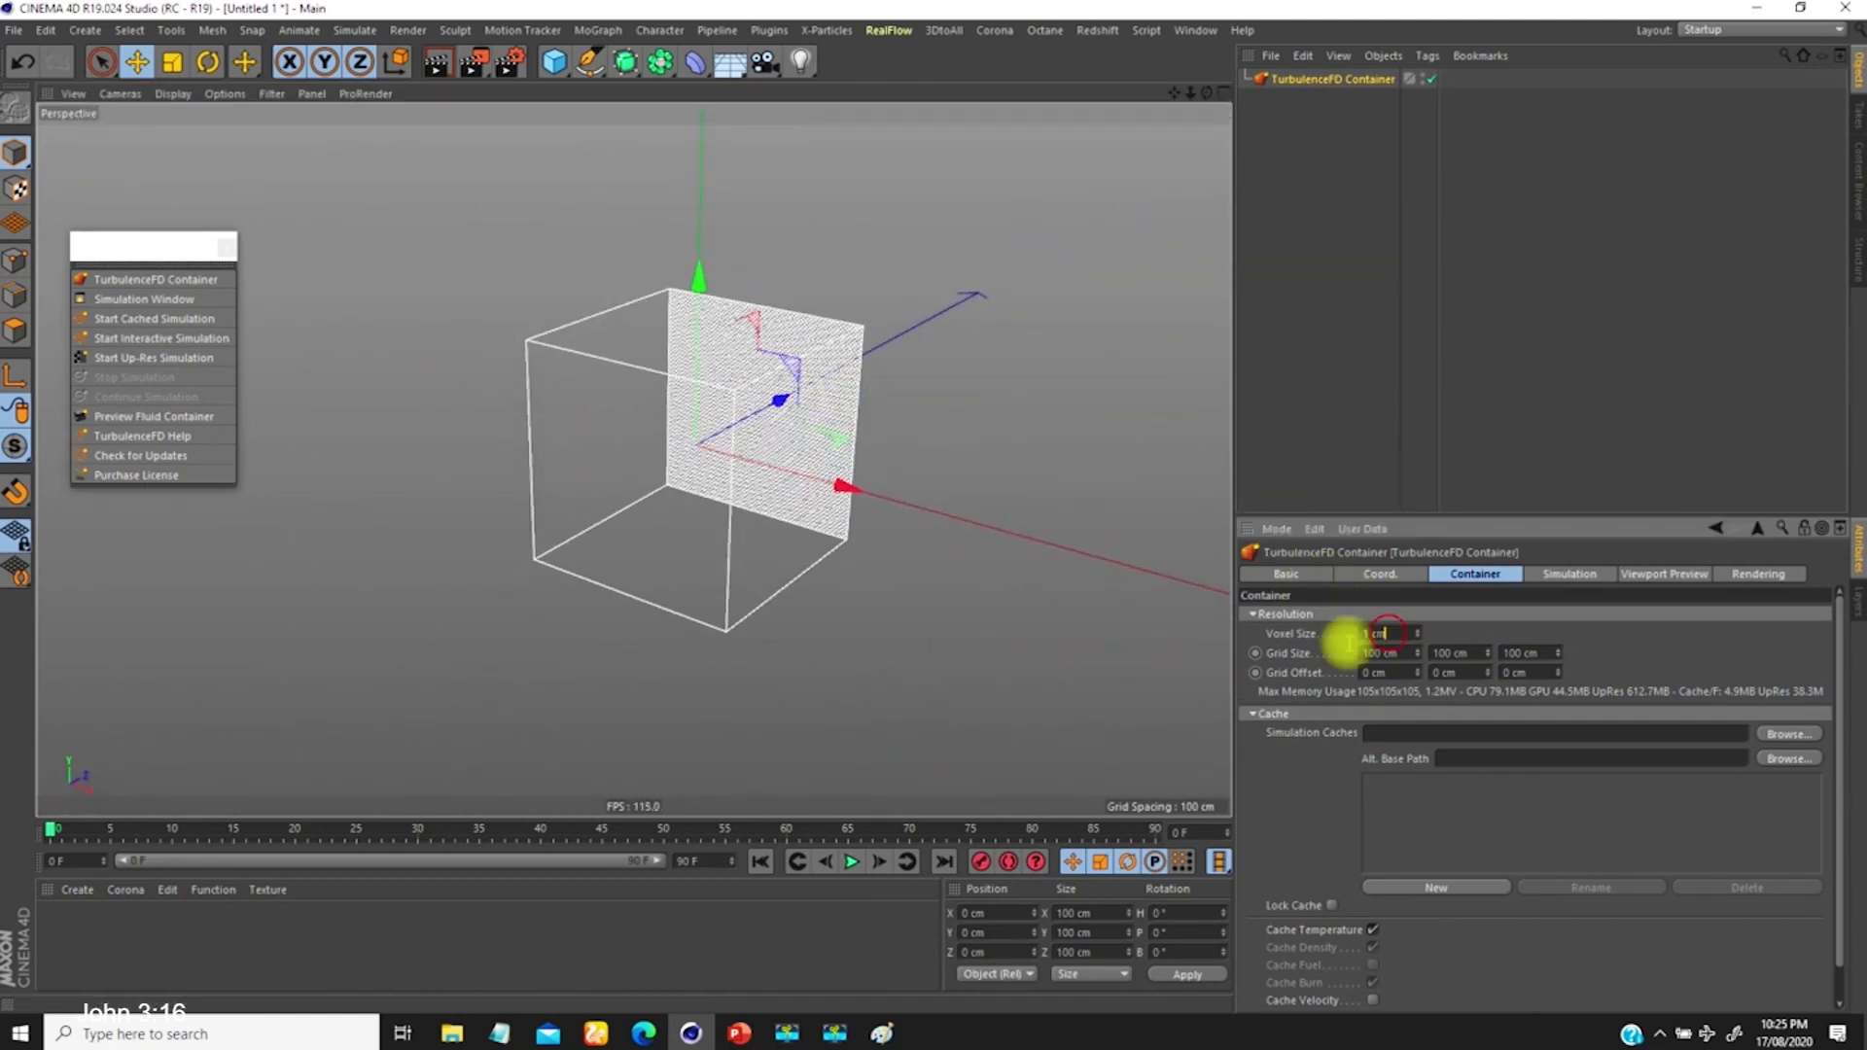
pyautogui.write('0.5')
pyautogui.press('Return')
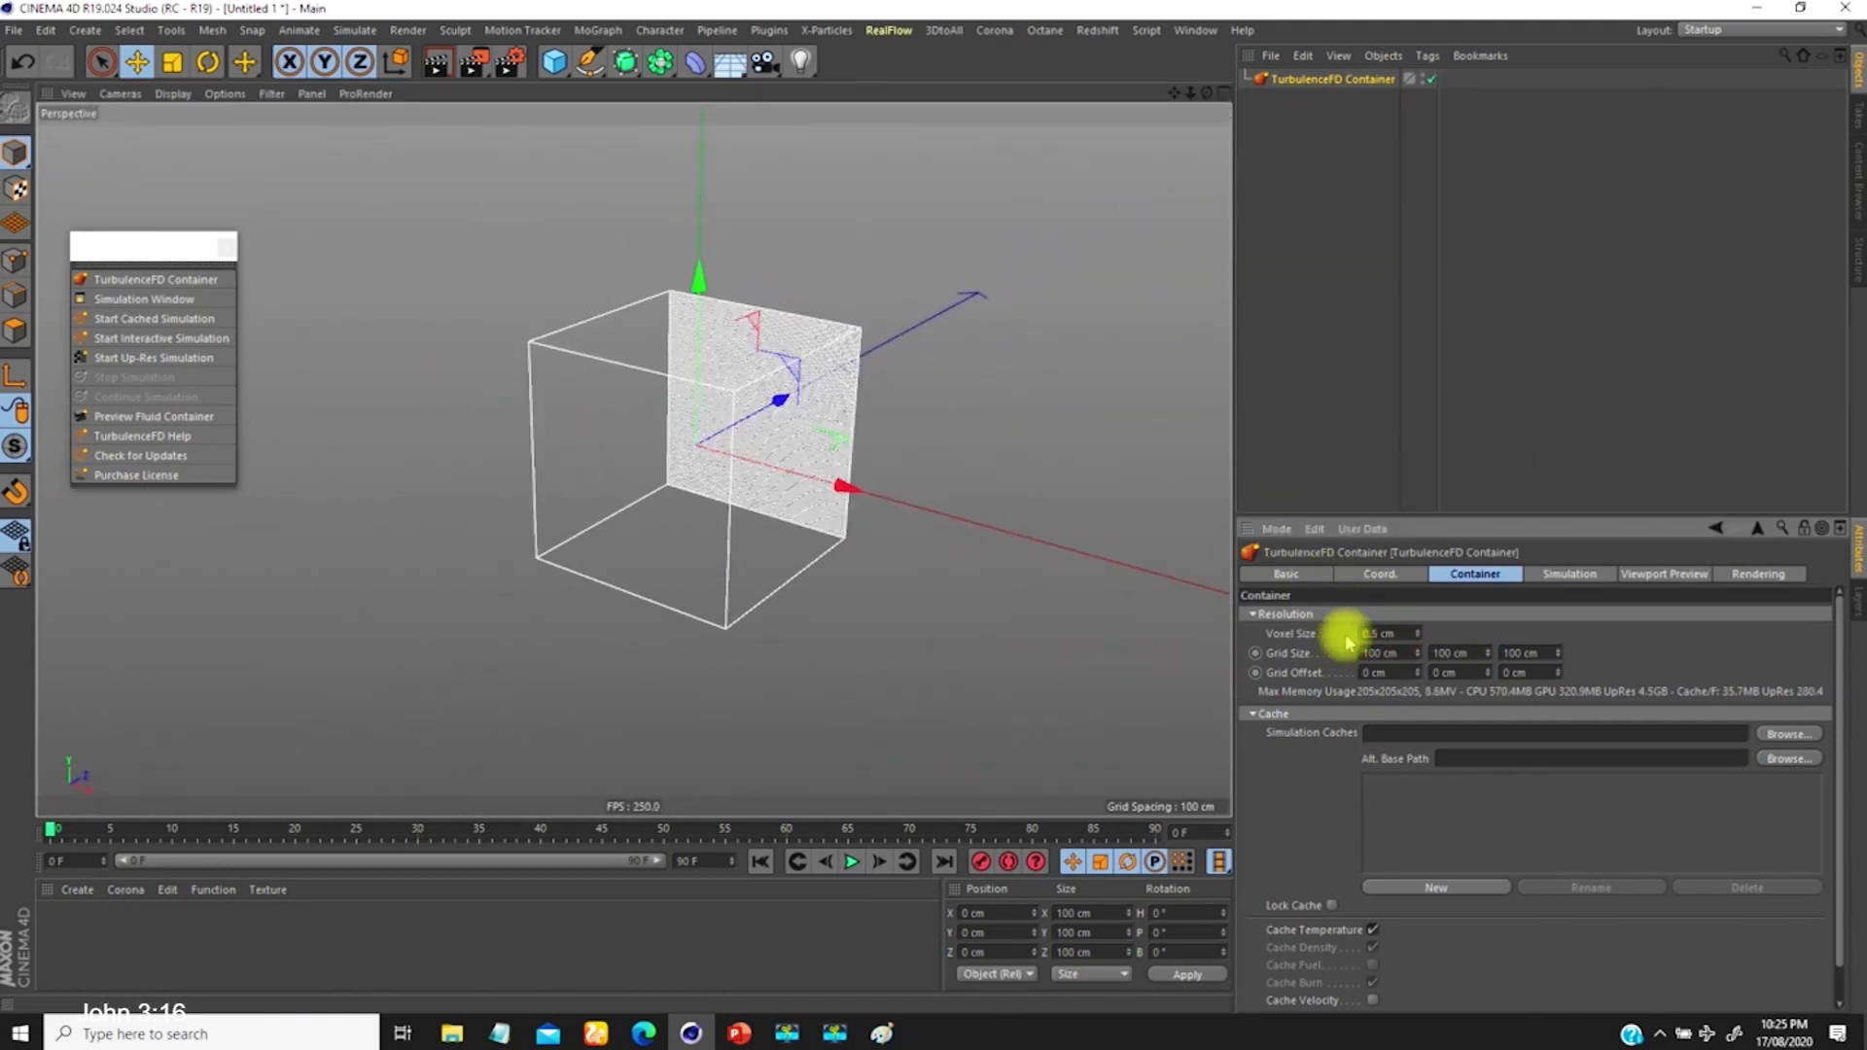
pyautogui.keyDown('alt'); pyautogui.moveTo(761, 383); pyautogui.dragTo(778, 427); pyautogui.keyUp('alt')
# Step: Restore the container's voxel size to 1 cm and inspect its grid up close
pyautogui.click(1392, 633)
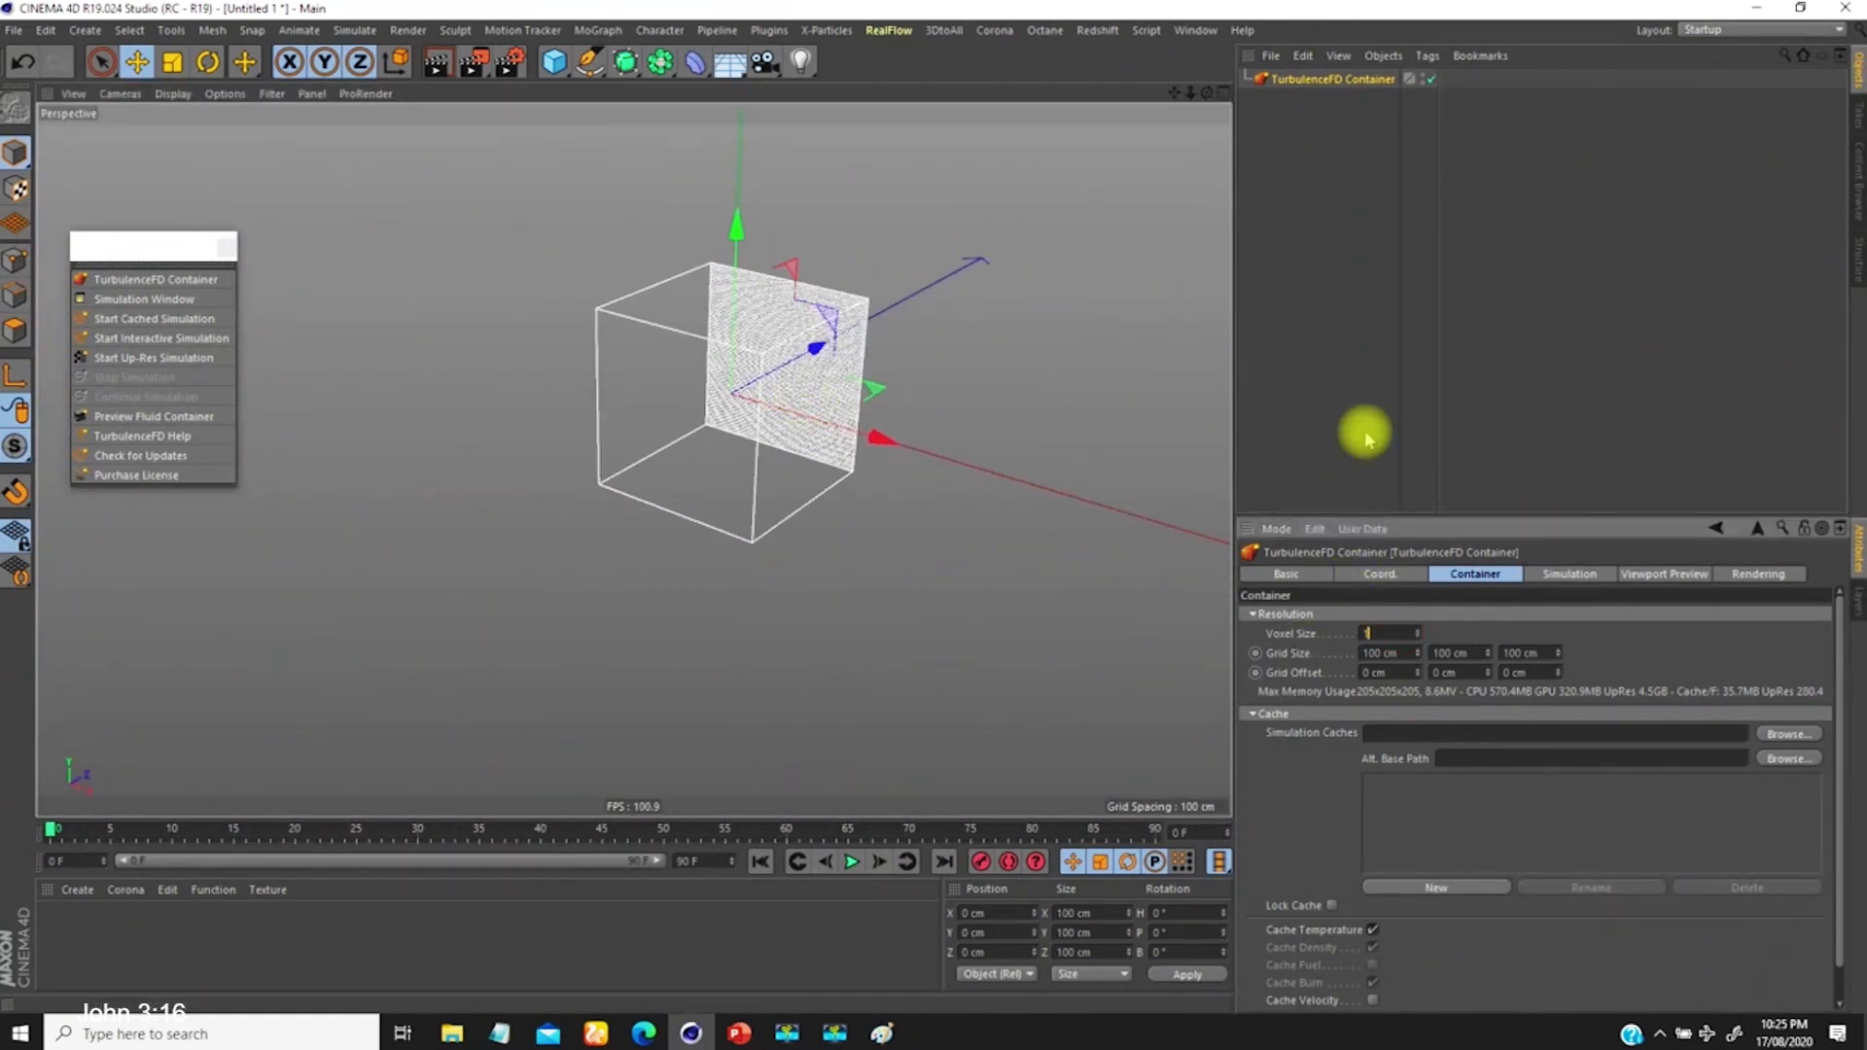
pyautogui.press('Return')
pyautogui.keyDown('alt'); pyautogui.moveTo(771, 346); pyautogui.dragTo(770, 385); pyautogui.keyUp('alt')
pyautogui.scroll(6, 783, 291)
pyautogui.scroll(-6, 790, 275)
pyautogui.moveTo(709, 321)
pyautogui.keyDown('alt'); pyautogui.mouseDown()
pyautogui.moveTo(713, 421)
pyautogui.moveTo(739, 336)
pyautogui.mouseUp(); pyautogui.keyUp('alt')
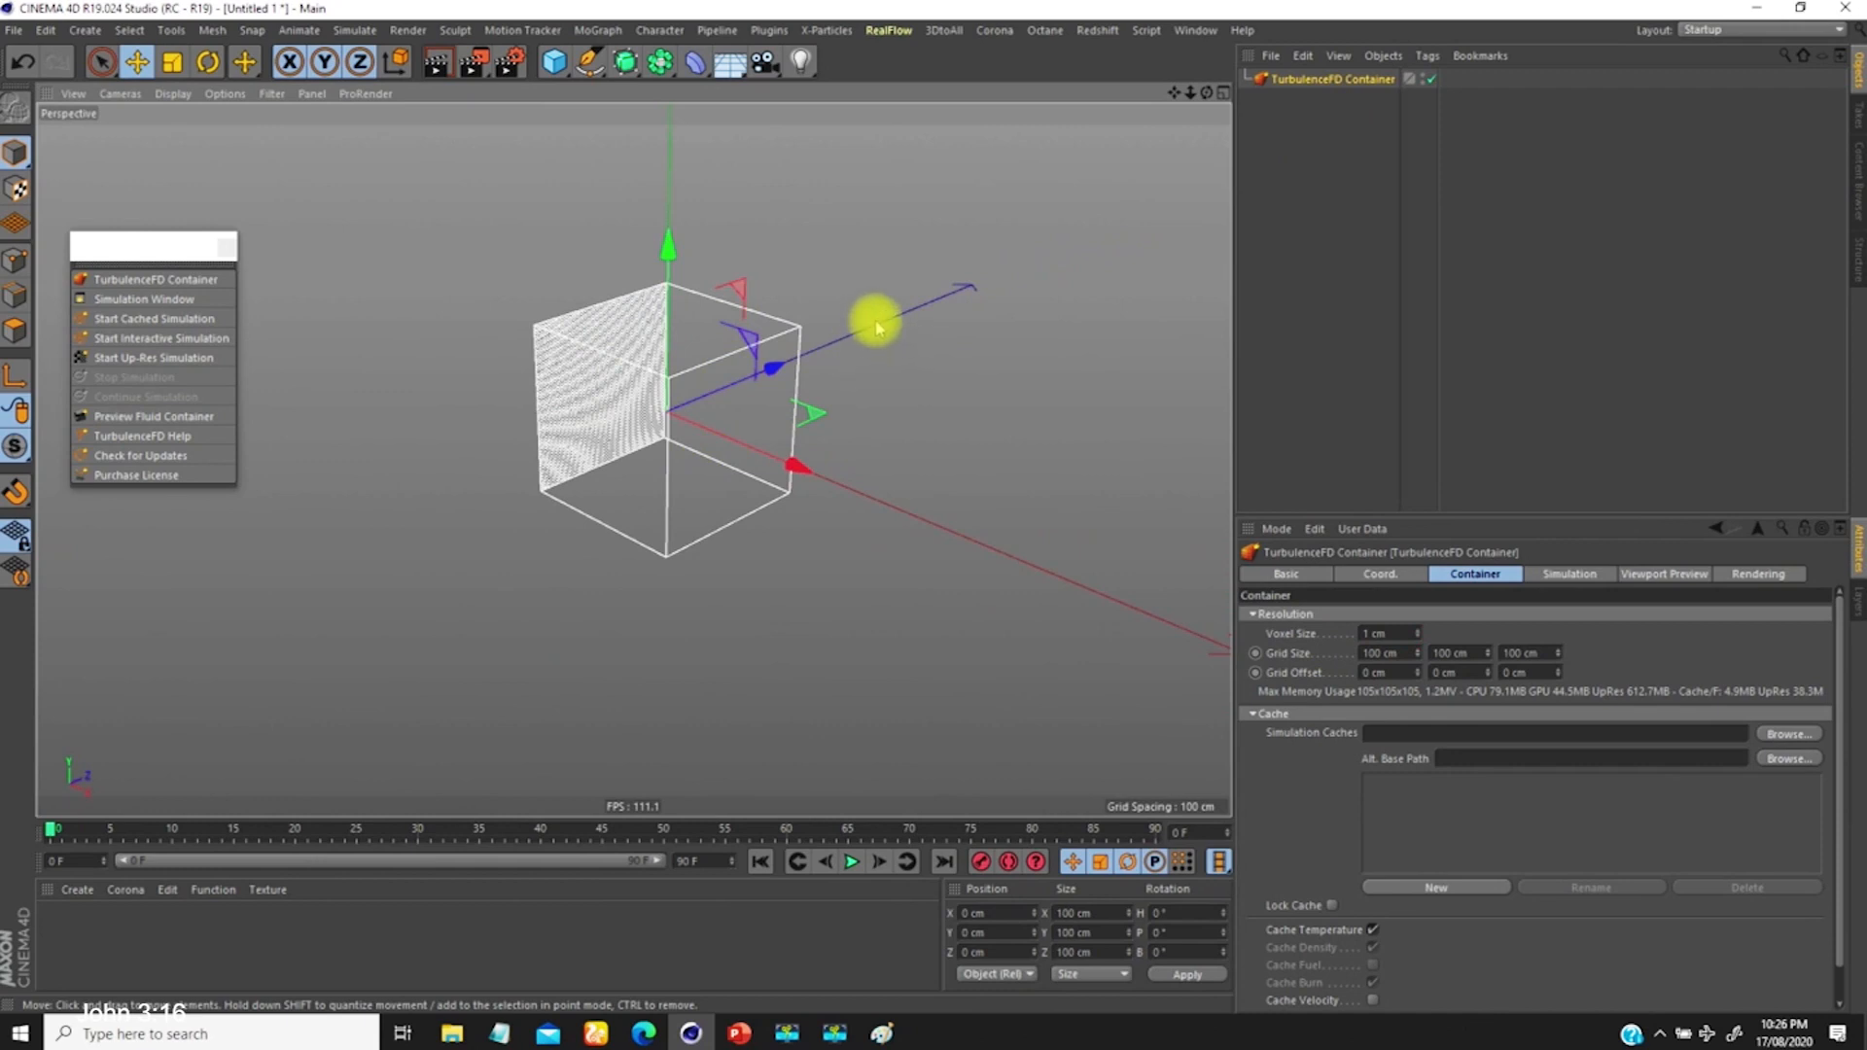
# Step: Add a sphere at the container's centre and shrink it to a radius of about 13 cm
pyautogui.click(554, 62)
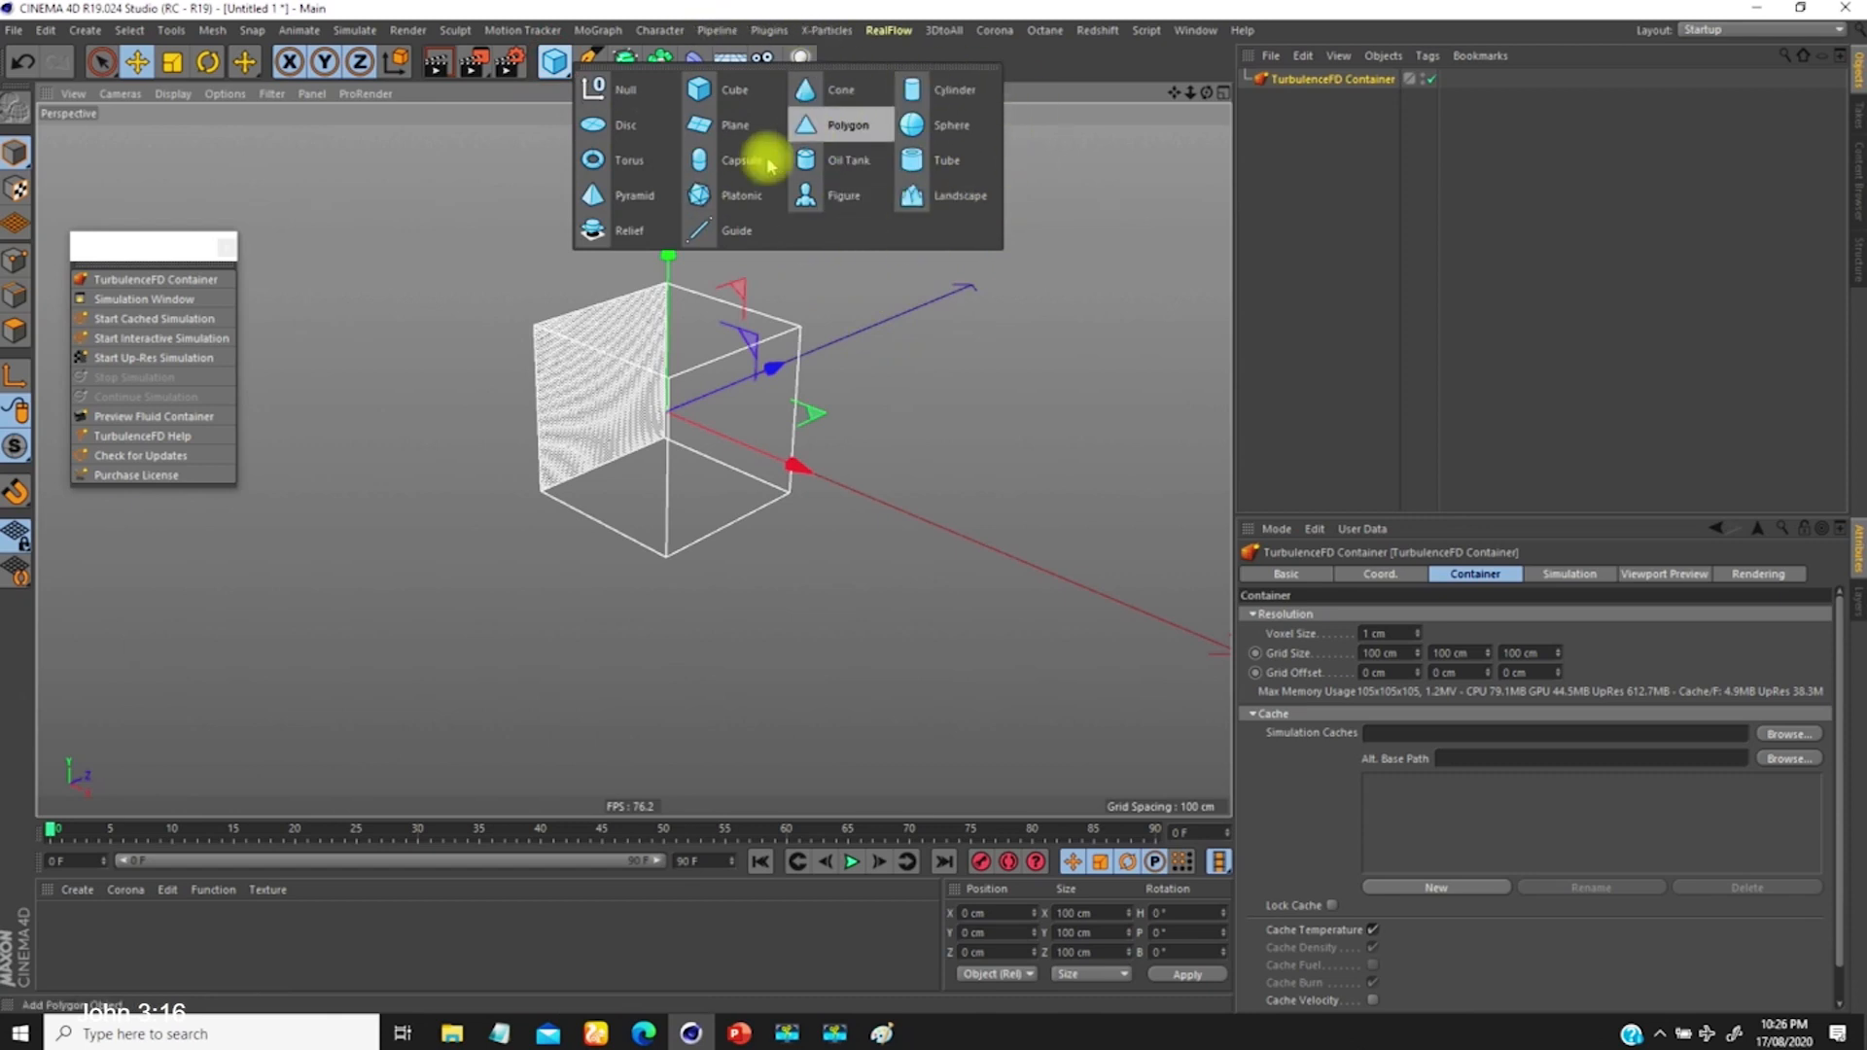
pyautogui.click(929, 124)
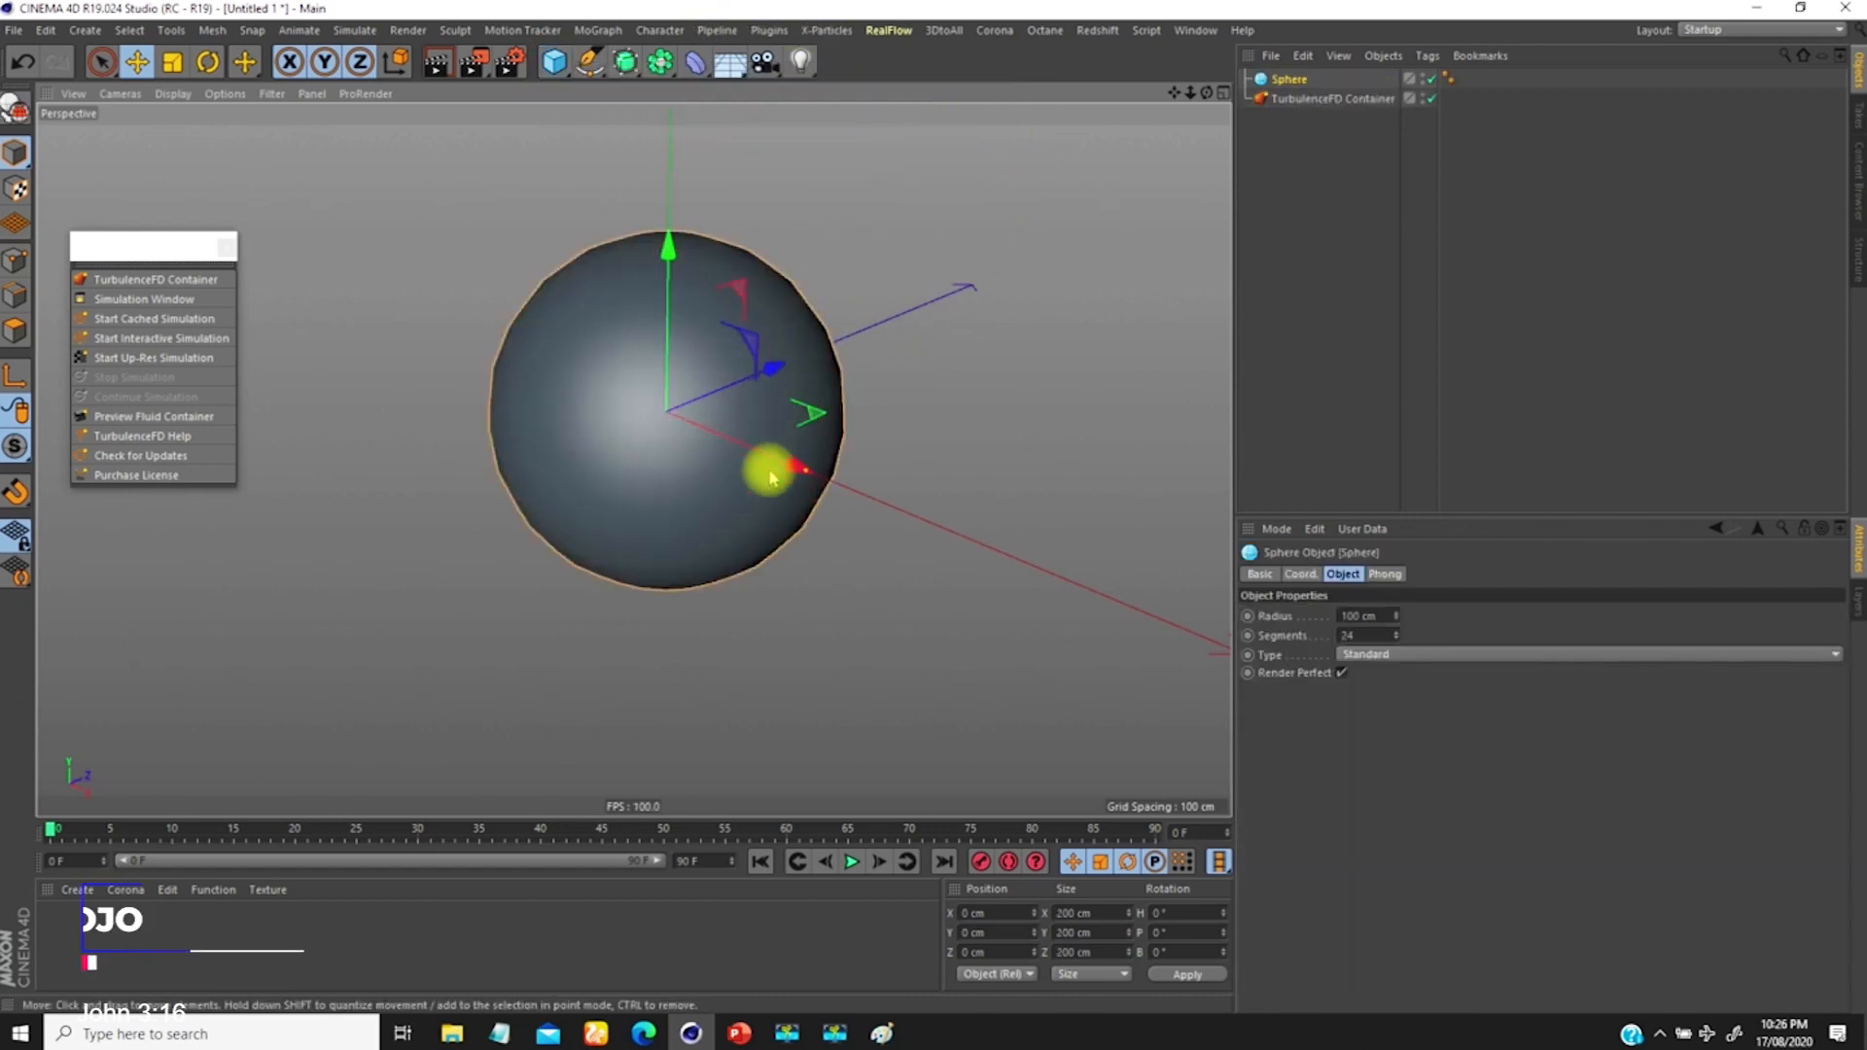
pyautogui.keyDown('alt'); pyautogui.moveTo(821, 458); pyautogui.dragTo(678, 445); pyautogui.keyUp('alt')
# Step: Select the TurbulenceFD Container and disable Show Grid in its viewport preview settings
pyautogui.click(1332, 99)
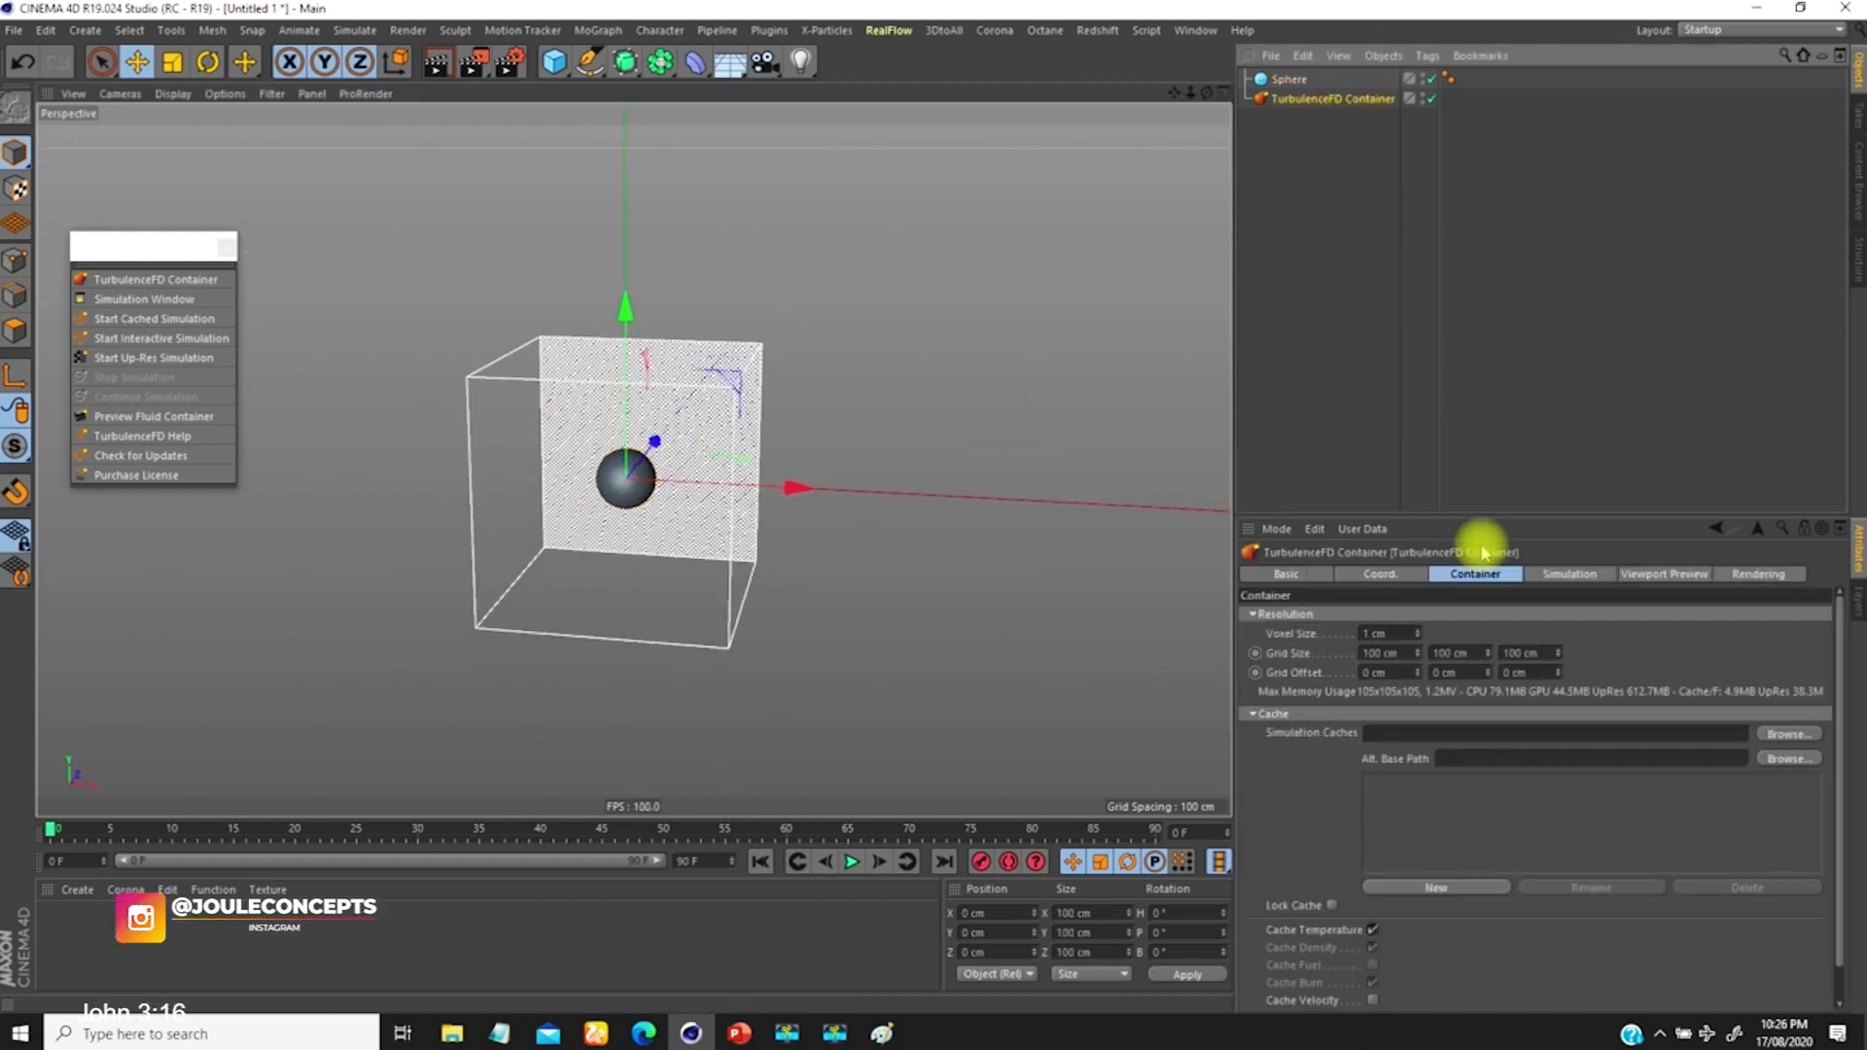
pyautogui.click(1664, 574)
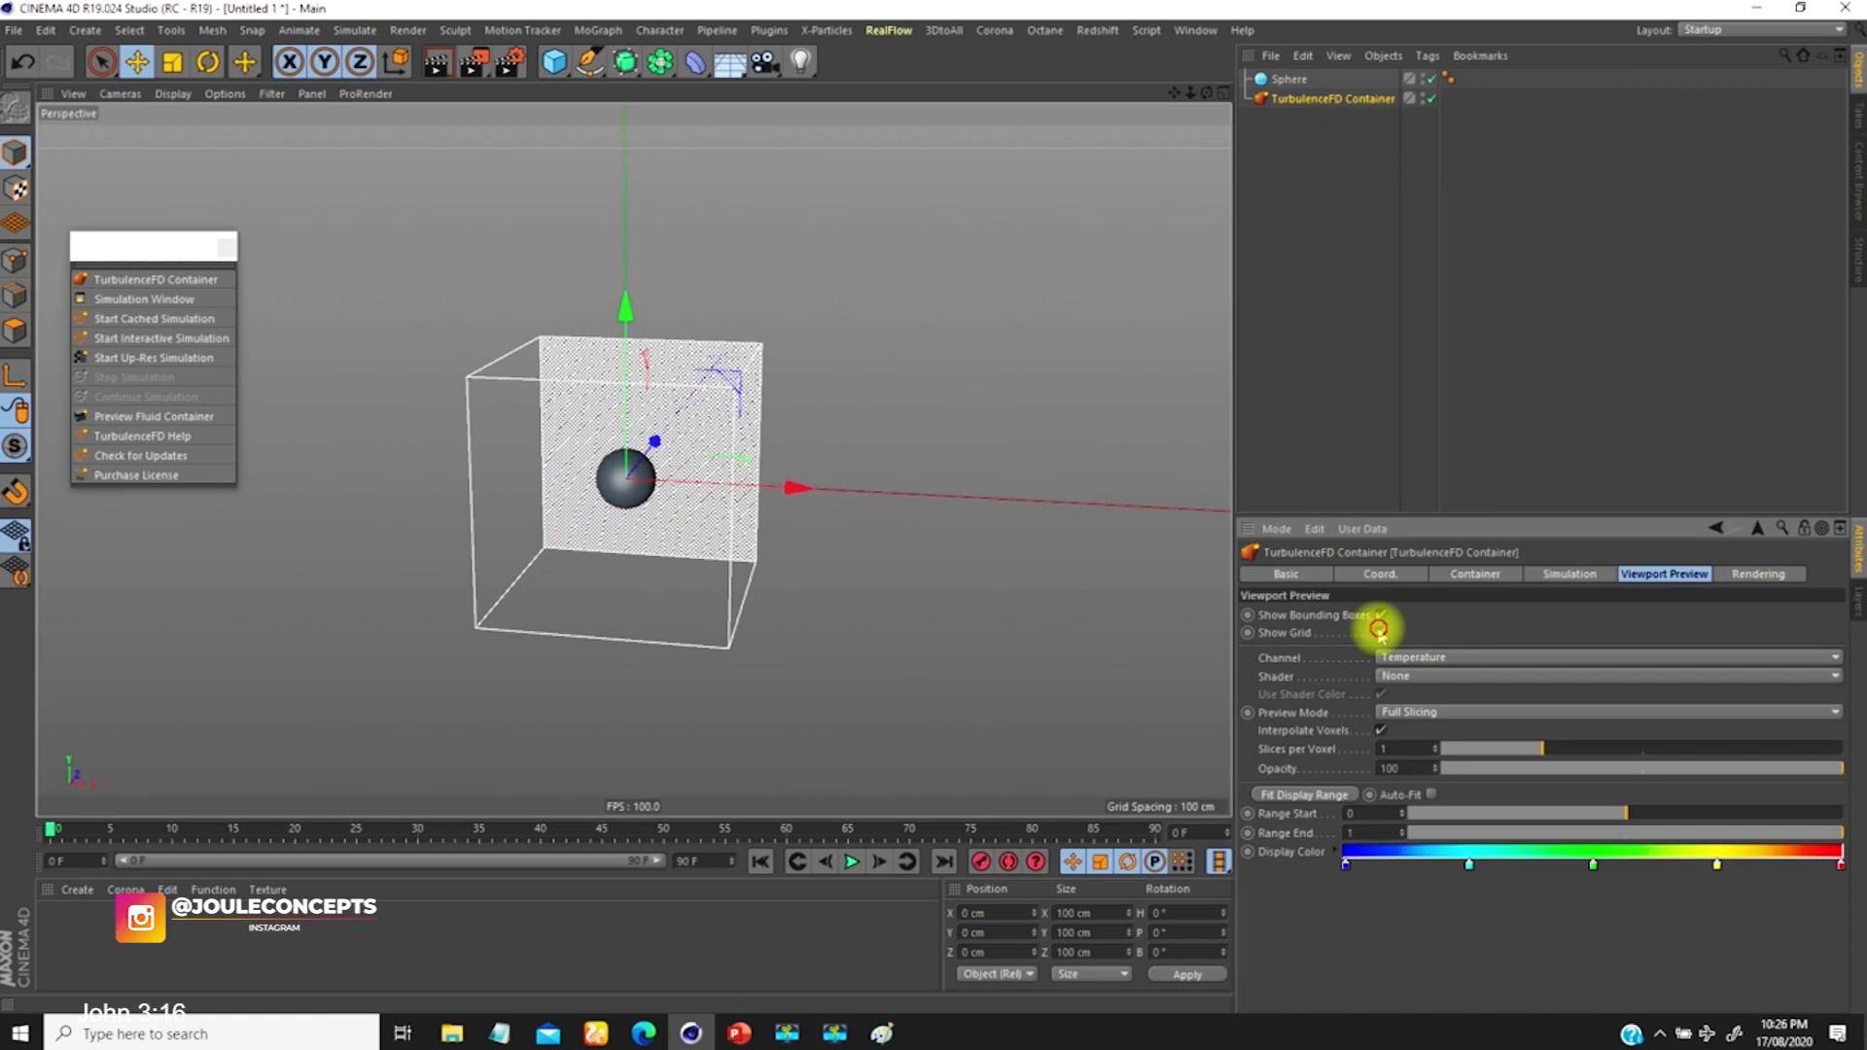
pyautogui.click(1382, 634)
pyautogui.moveTo(534, 492)
pyautogui.keyDown('alt'); pyautogui.mouseDown()
pyautogui.moveTo(487, 517)
pyautogui.moveTo(516, 511)
pyautogui.mouseUp(); pyautogui.keyUp('alt')
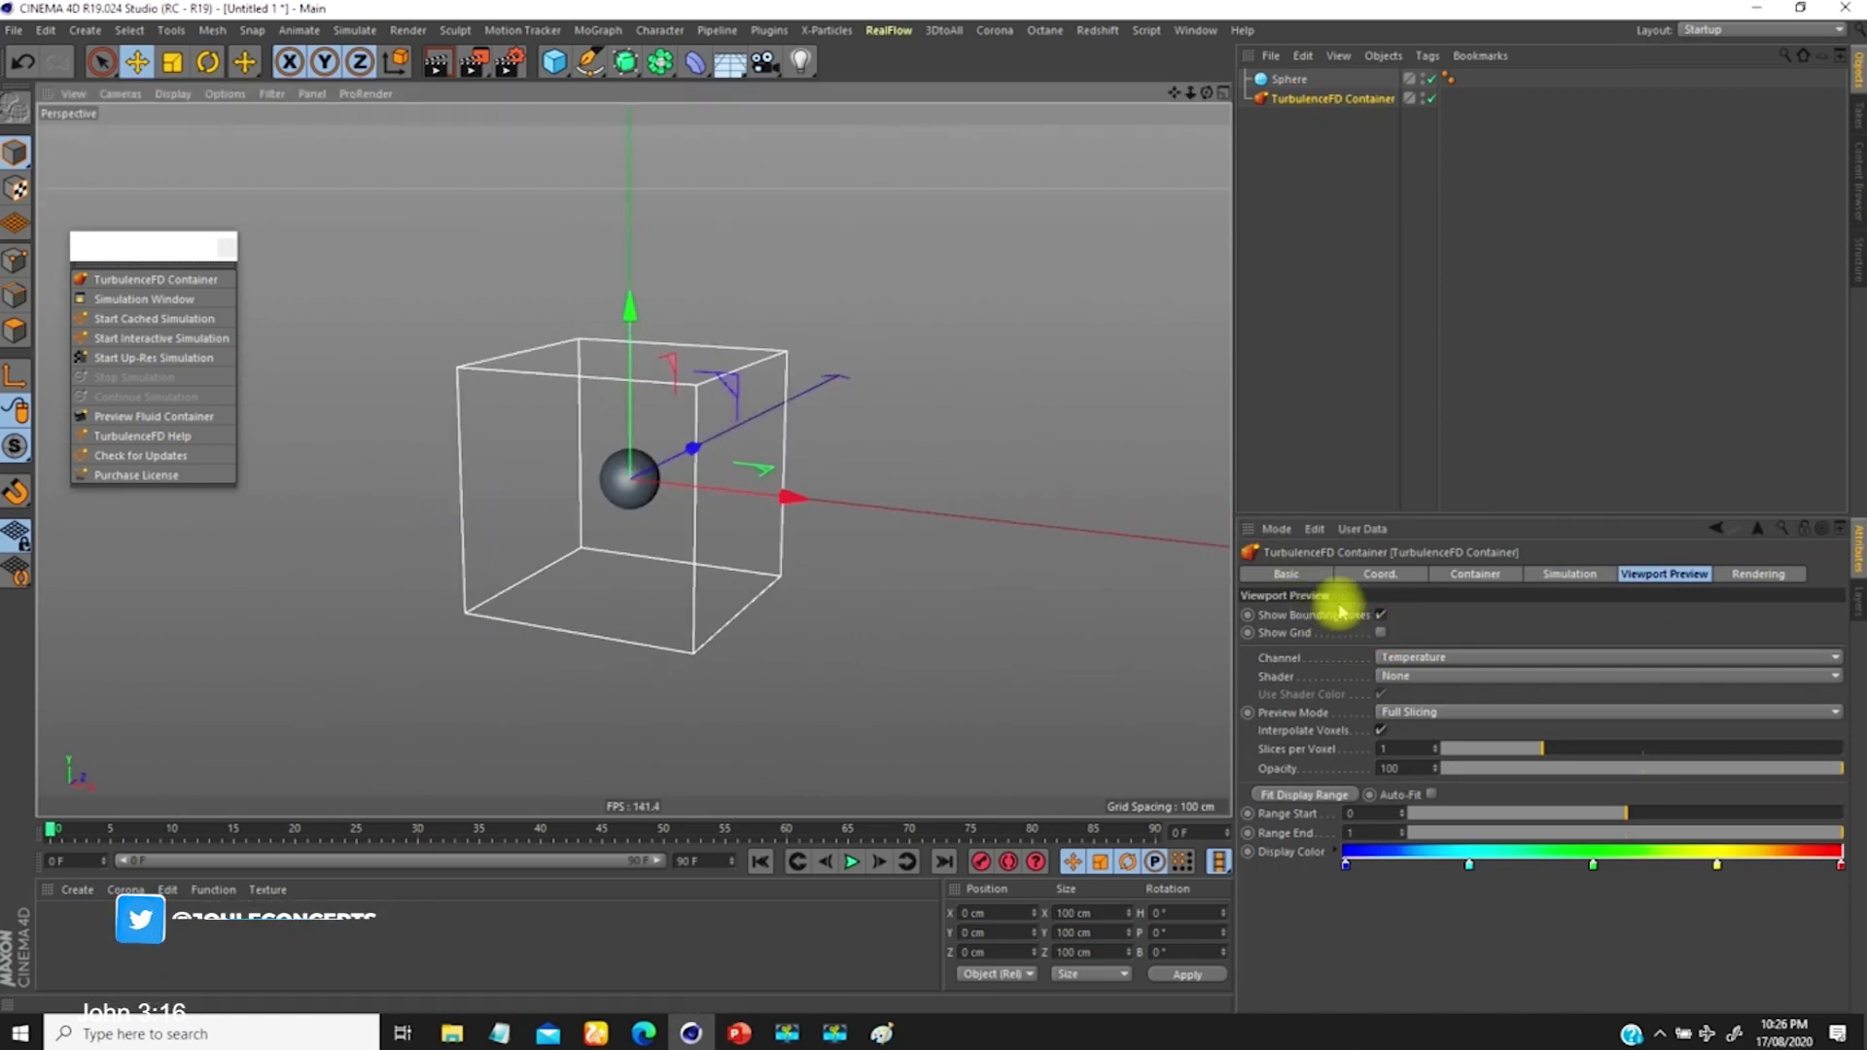
# Step: Hide the container's bounding box in the viewport and show it again
pyautogui.click(1380, 615)
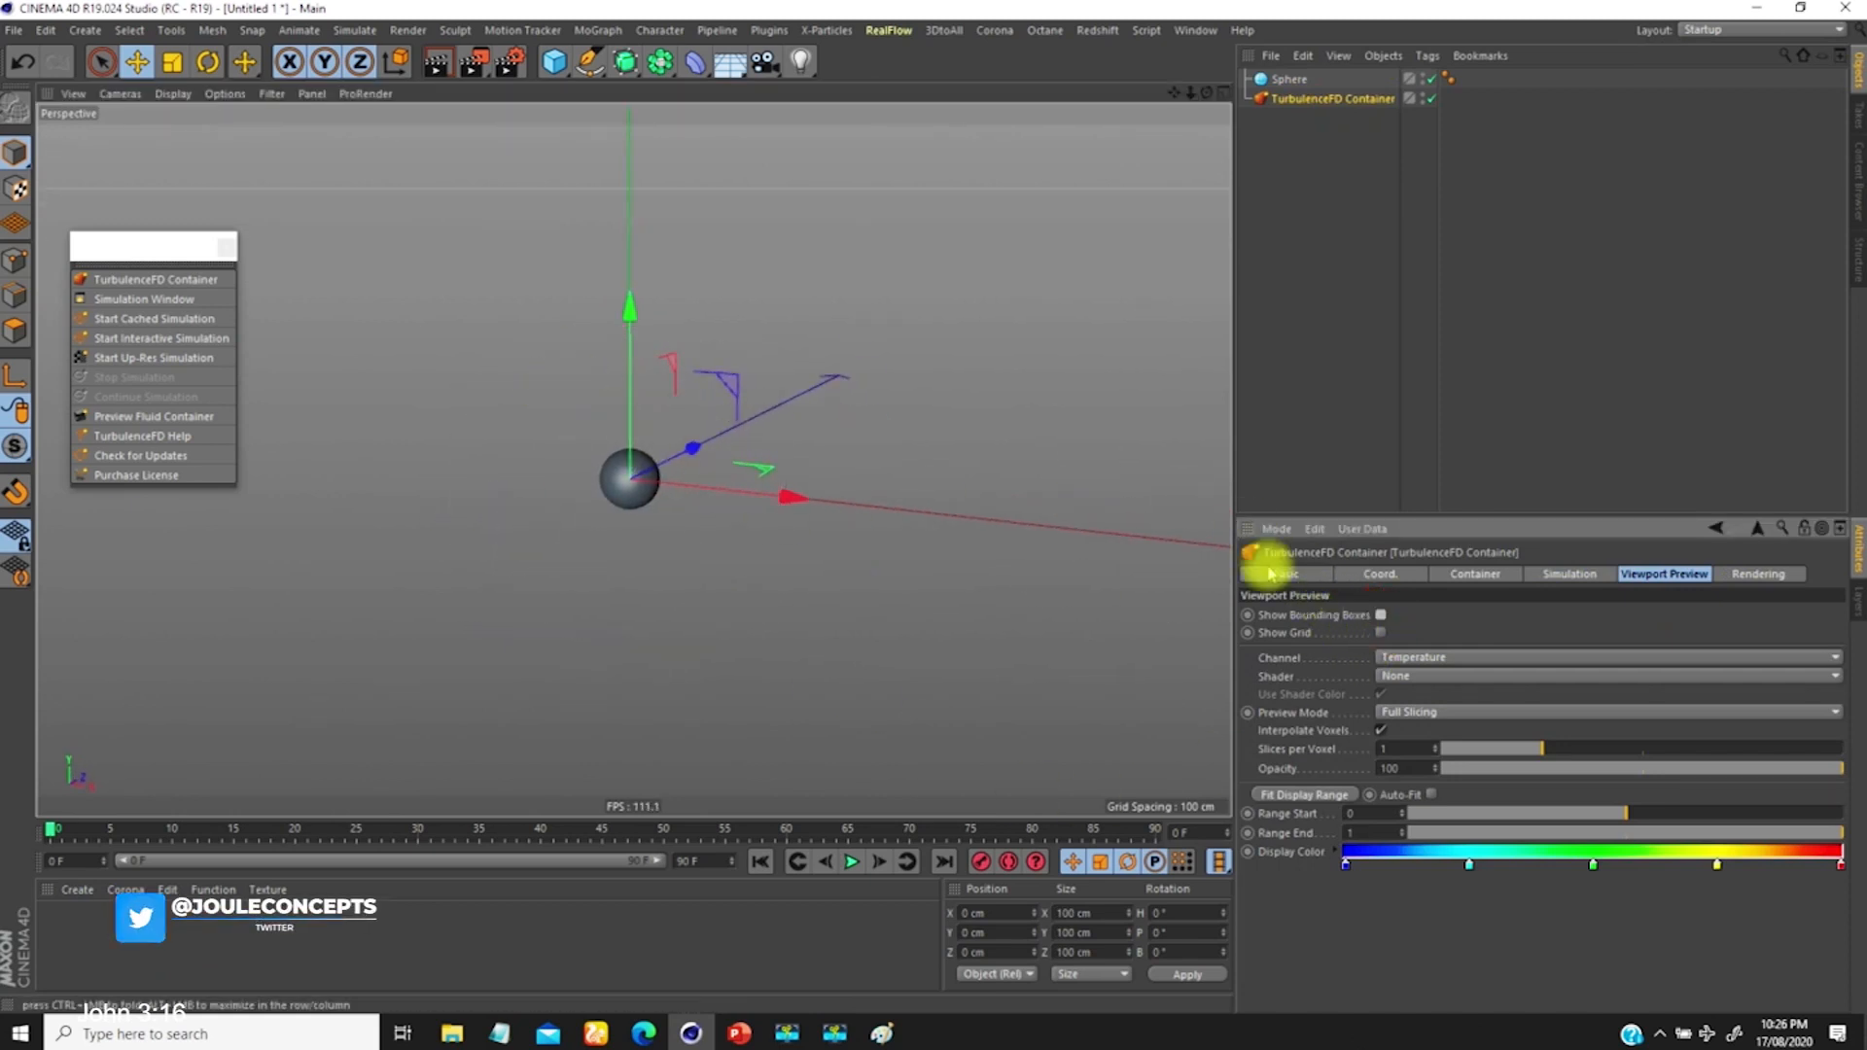
pyautogui.click(1381, 614)
pyautogui.keyDown('alt'); pyautogui.moveTo(700, 528); pyautogui.dragTo(994, 503); pyautogui.keyUp('alt')
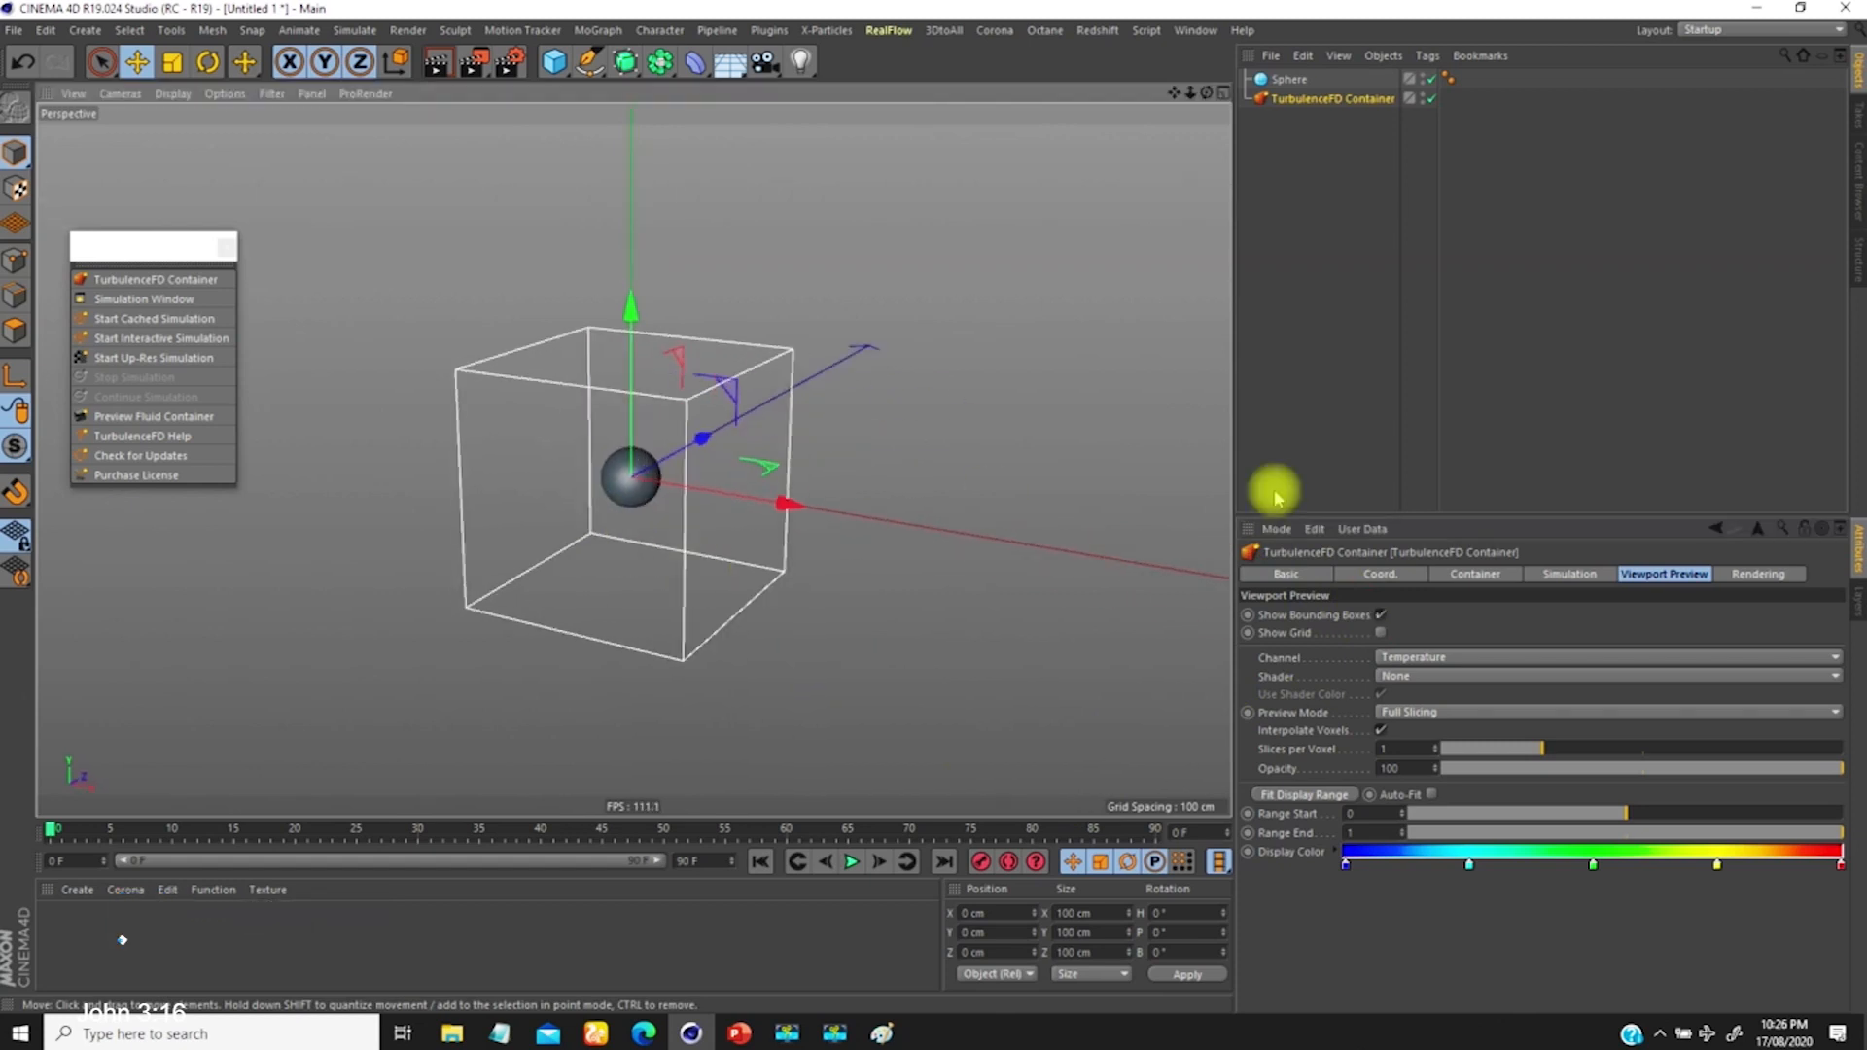
# Step: Show the container's resolution and cache settings and open the Simulation Window, placed clear of the container box
pyautogui.click(1470, 574)
pyautogui.keyDown('alt'); pyautogui.moveTo(680, 463); pyautogui.dragTo(636, 465); pyautogui.keyUp('alt')
pyautogui.keyDown('alt'); pyautogui.moveTo(637, 457); pyautogui.dragTo(667, 409, button='right'); pyautogui.keyUp('alt')
pyautogui.keyDown('alt'); pyautogui.moveTo(714, 391); pyautogui.dragTo(749, 394, button='middle'); pyautogui.keyUp('alt')
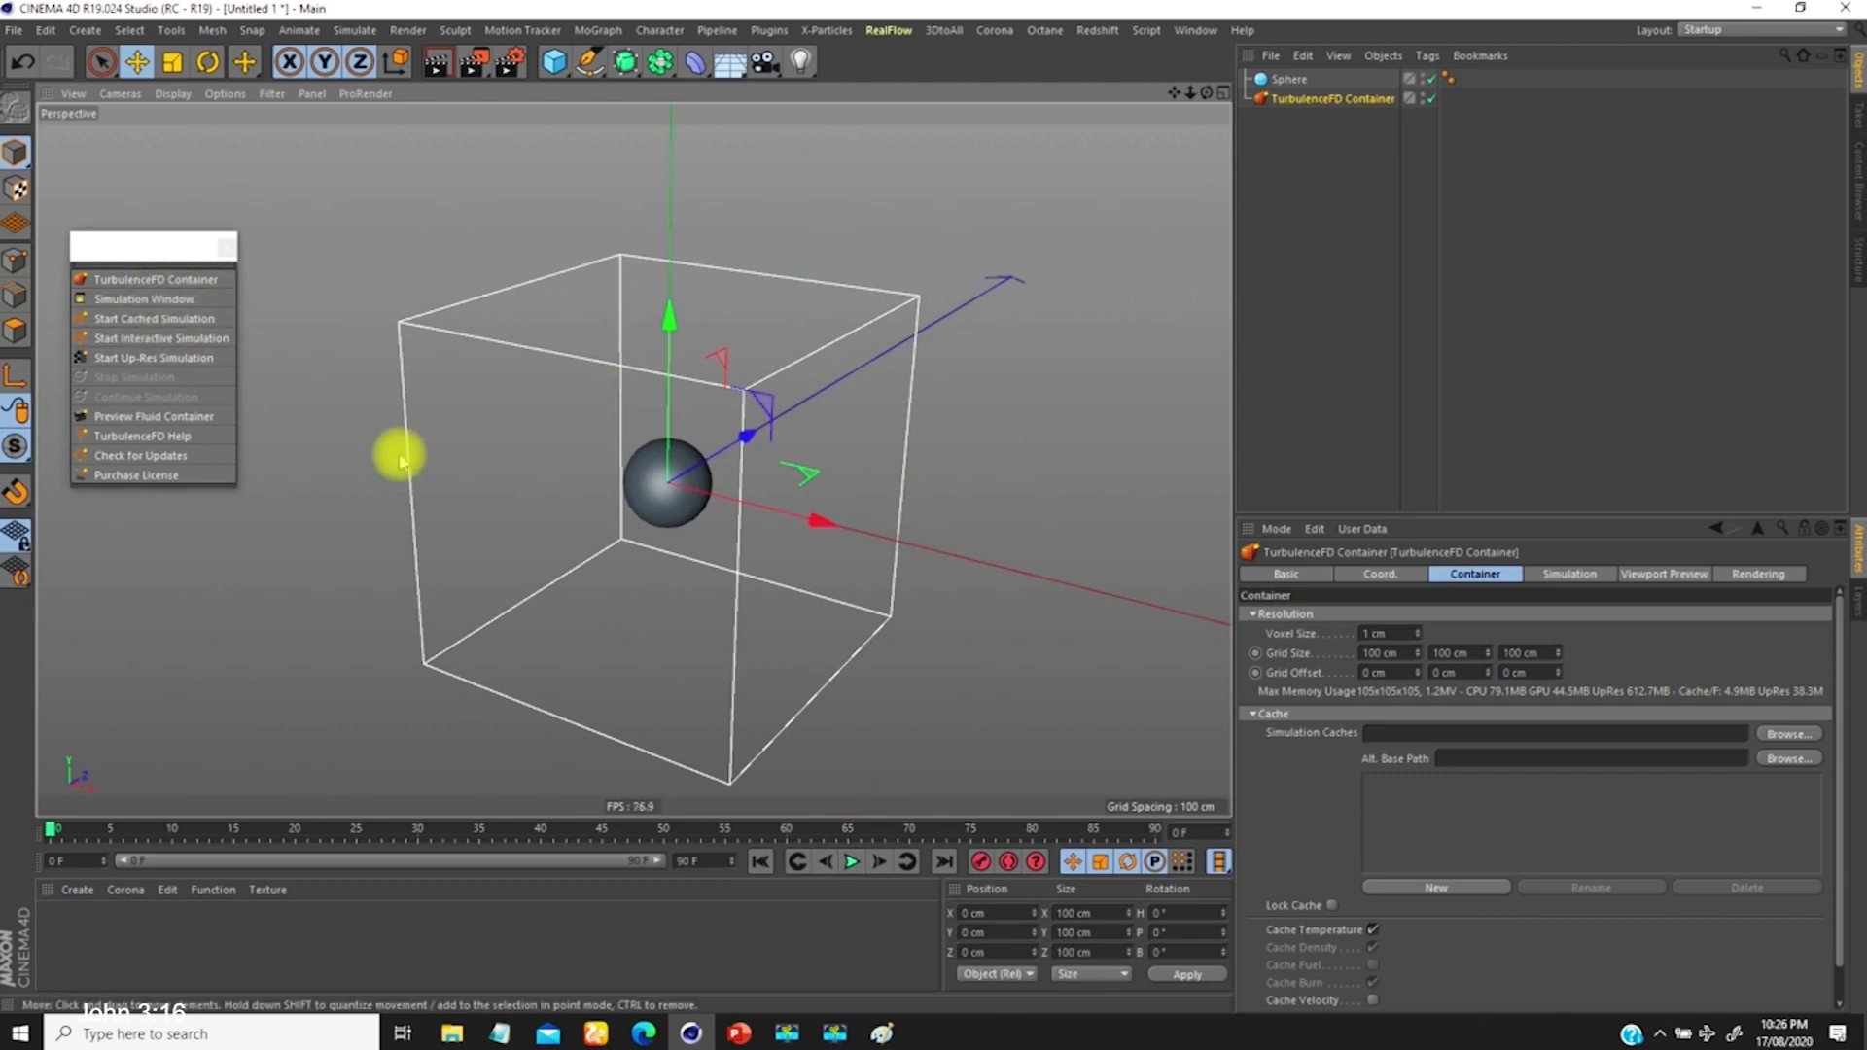
pyautogui.click(146, 298)
pyautogui.moveTo(388, 233); pyautogui.dragTo(478, 120)
pyautogui.keyDown('alt'); pyautogui.moveTo(951, 403); pyautogui.dragTo(661, 379); pyautogui.keyUp('alt')
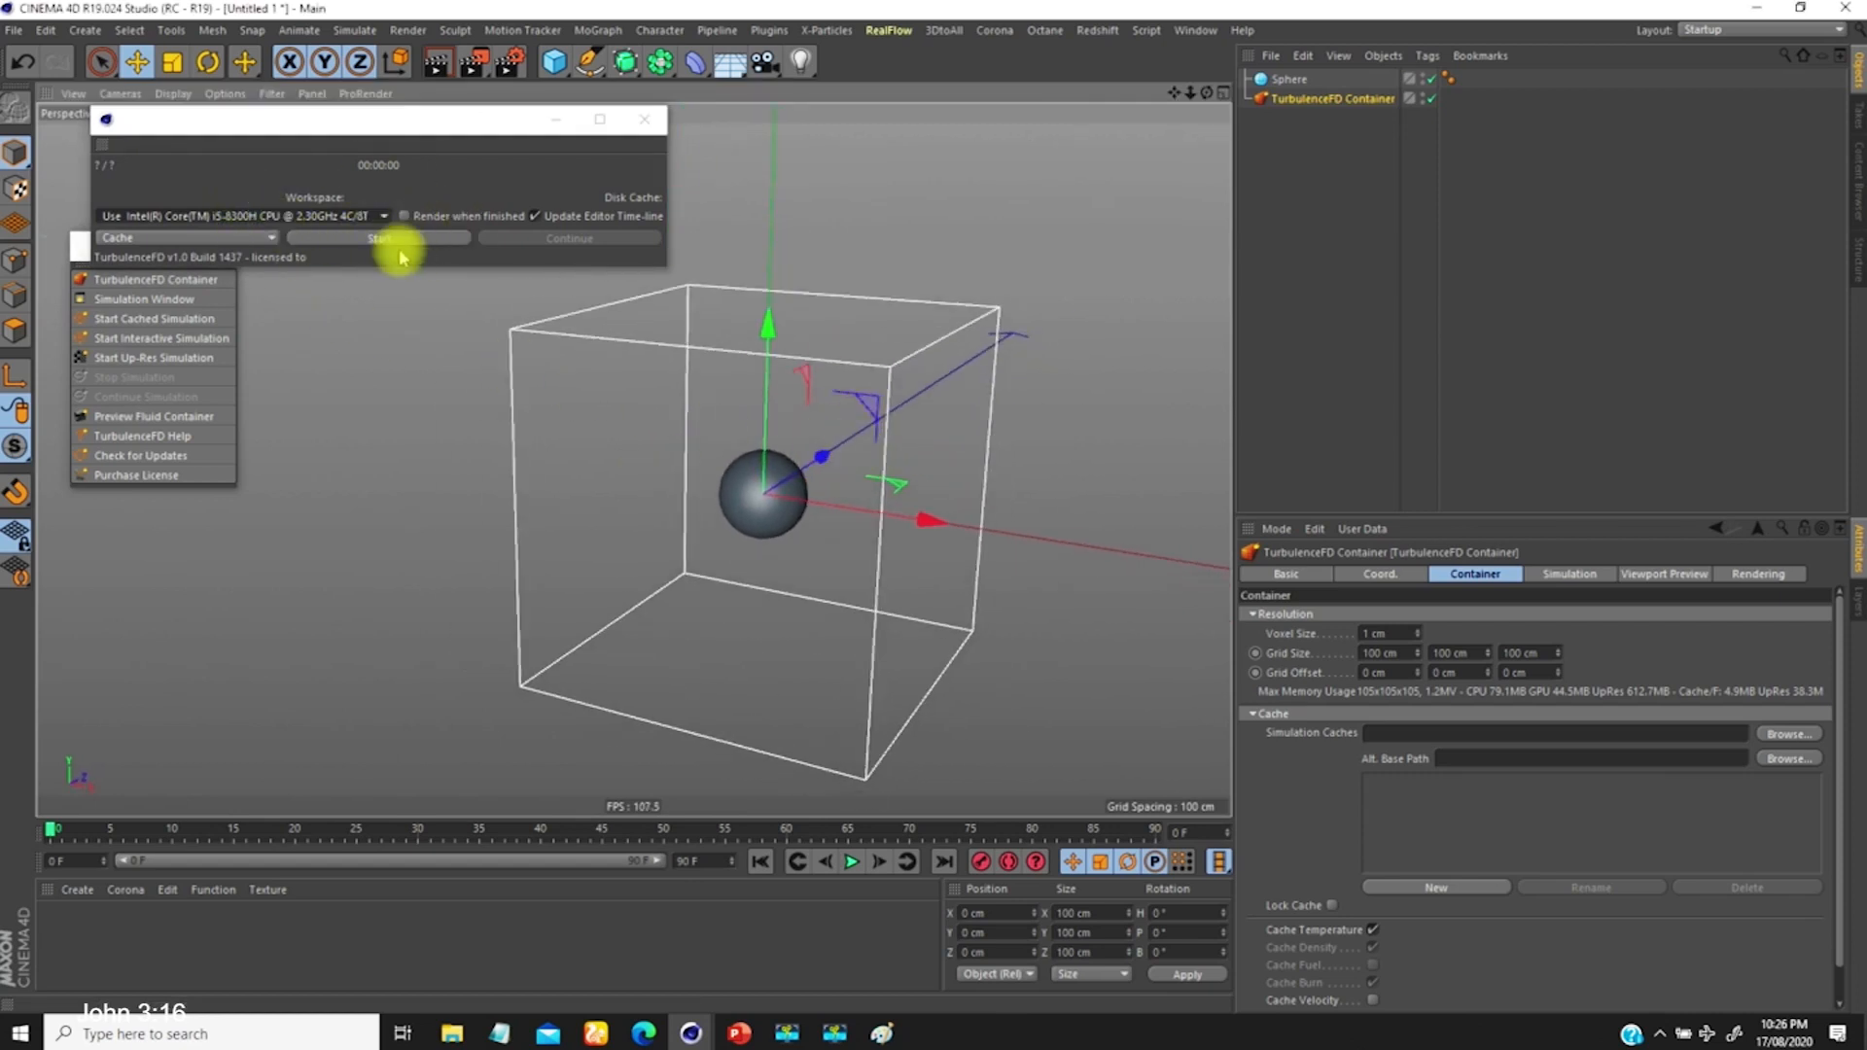
# Step: Review the simulation modes and the CPU and GPU device choices in the Simulation Window
pyautogui.click(264, 238)
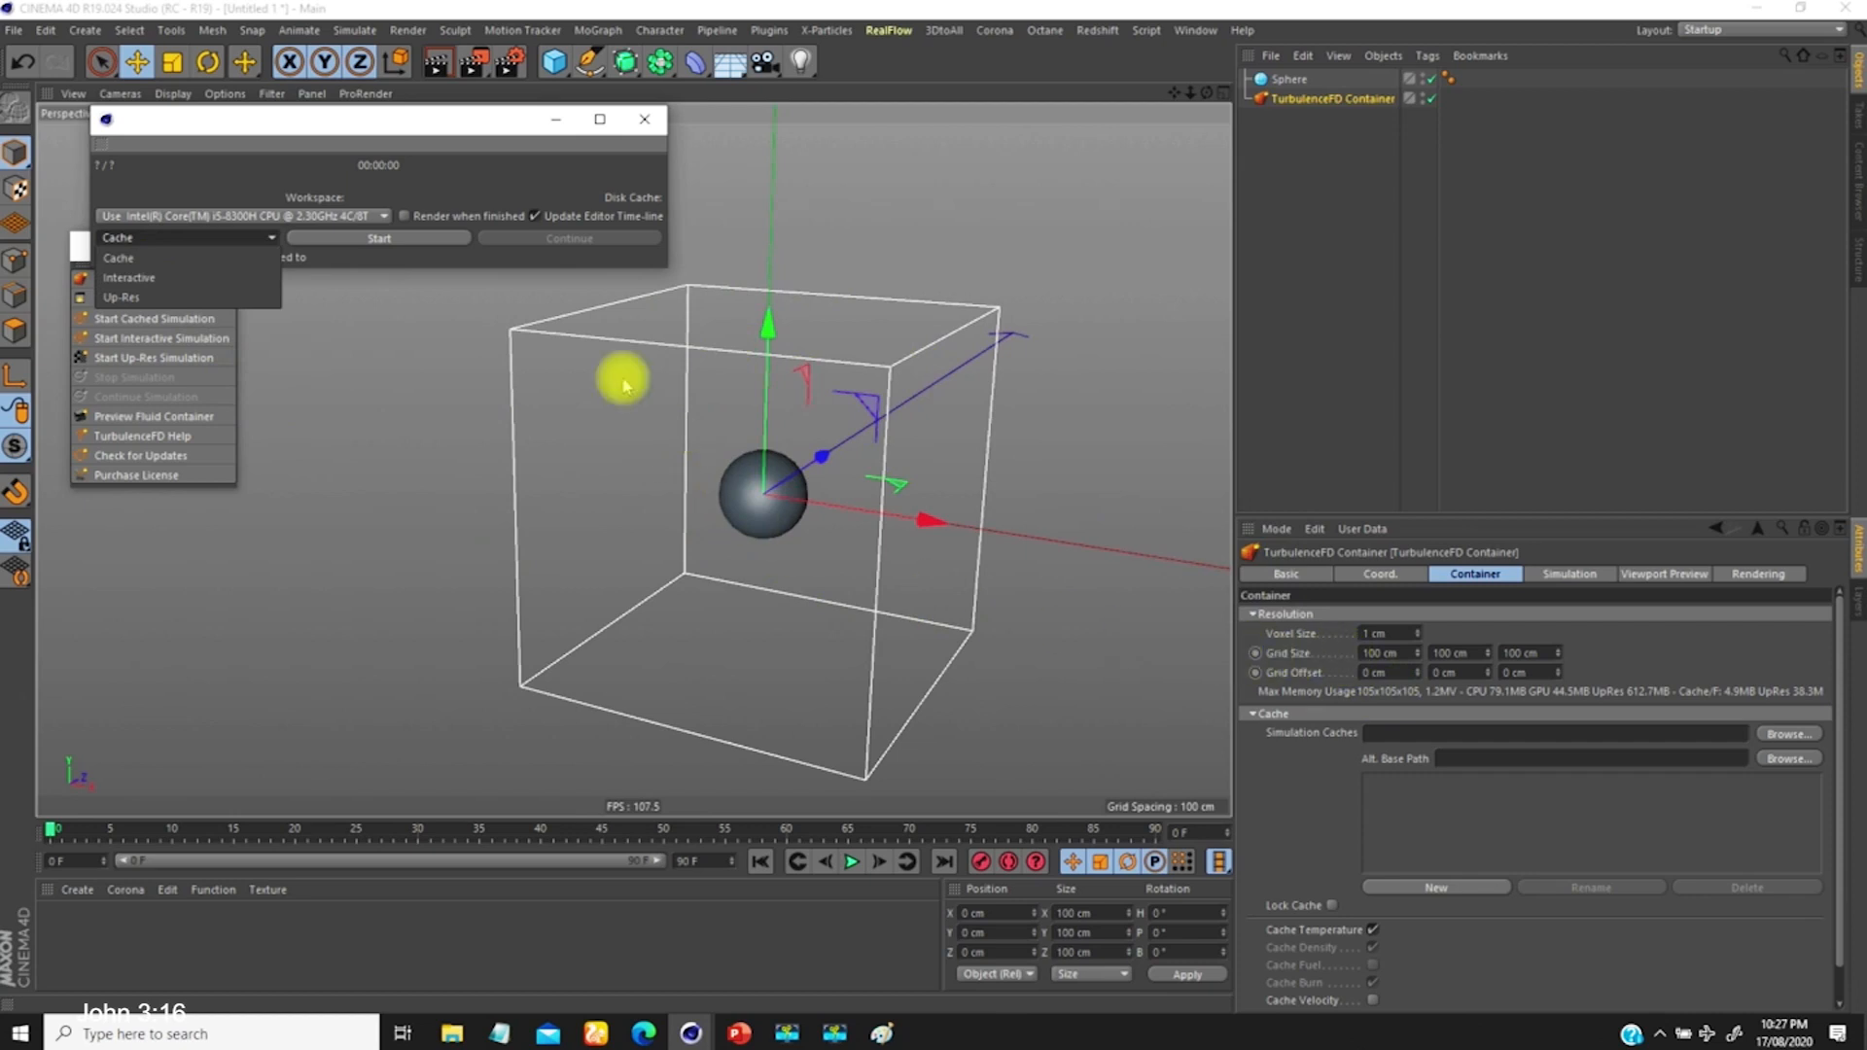
pyautogui.click(439, 164)
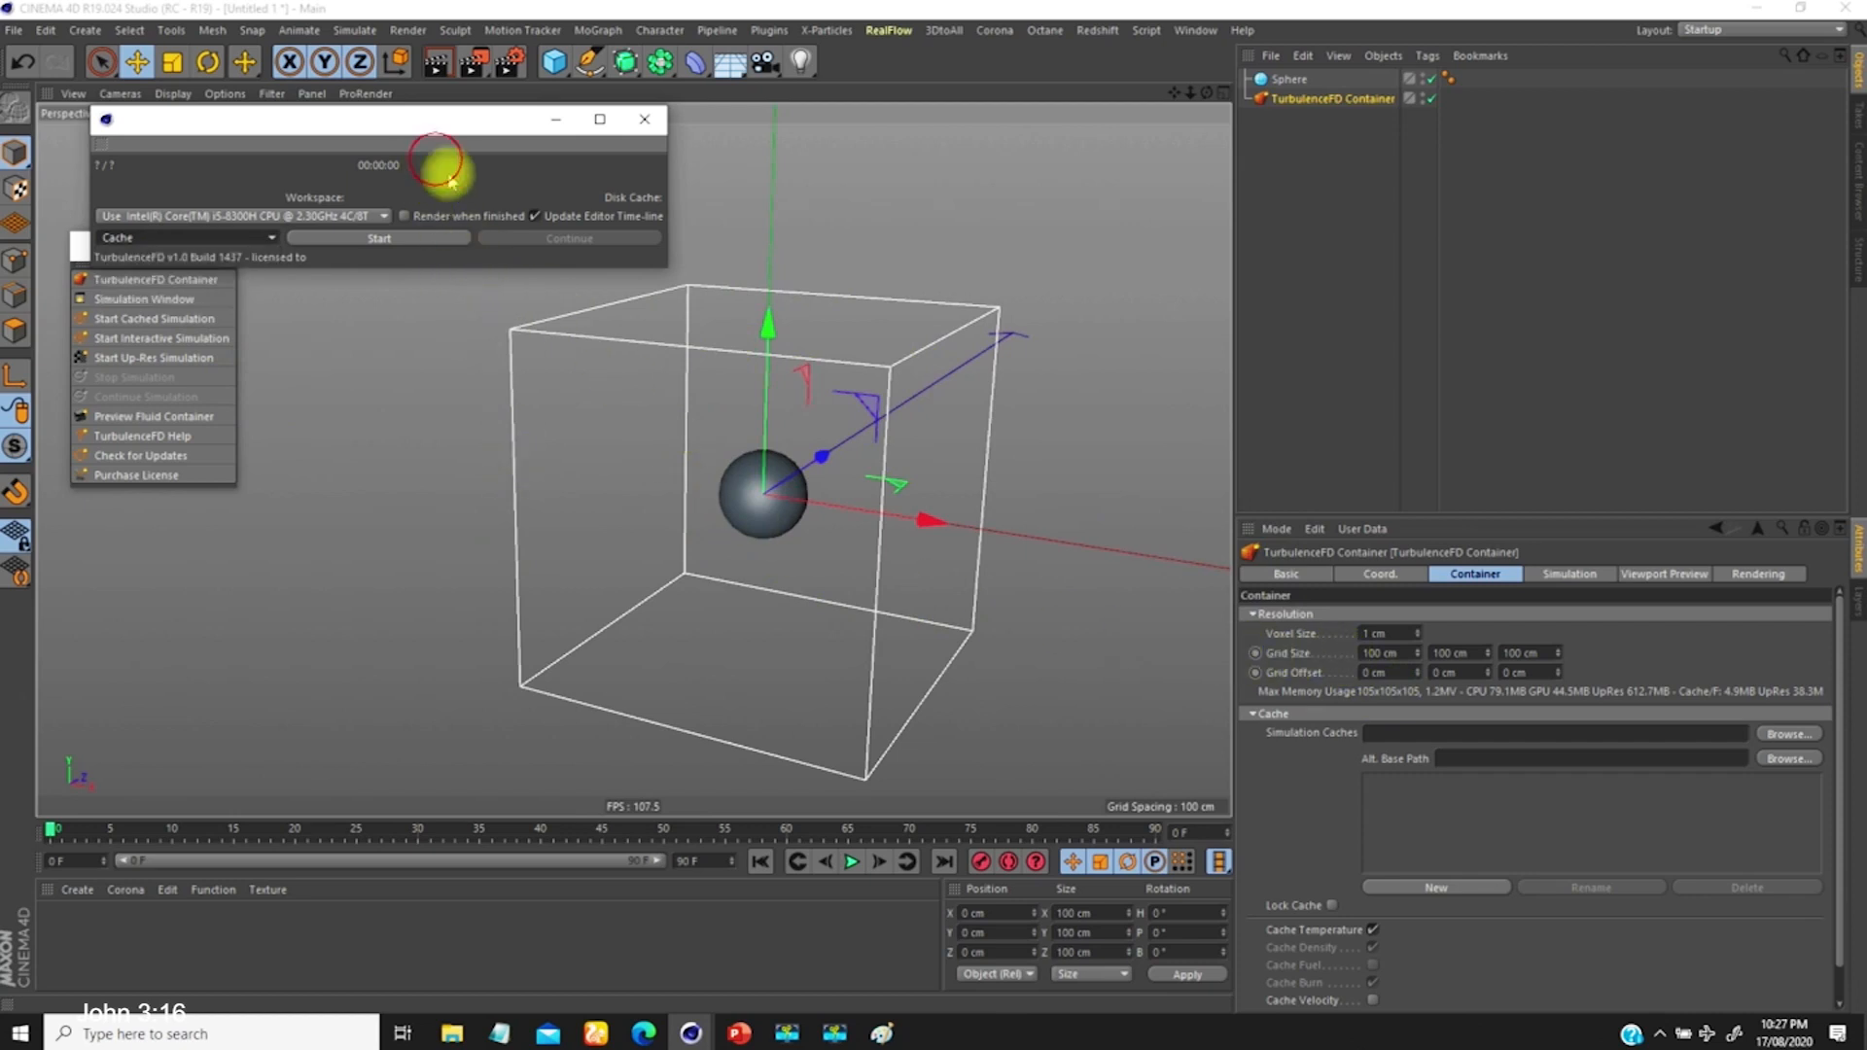
pyautogui.click(201, 236)
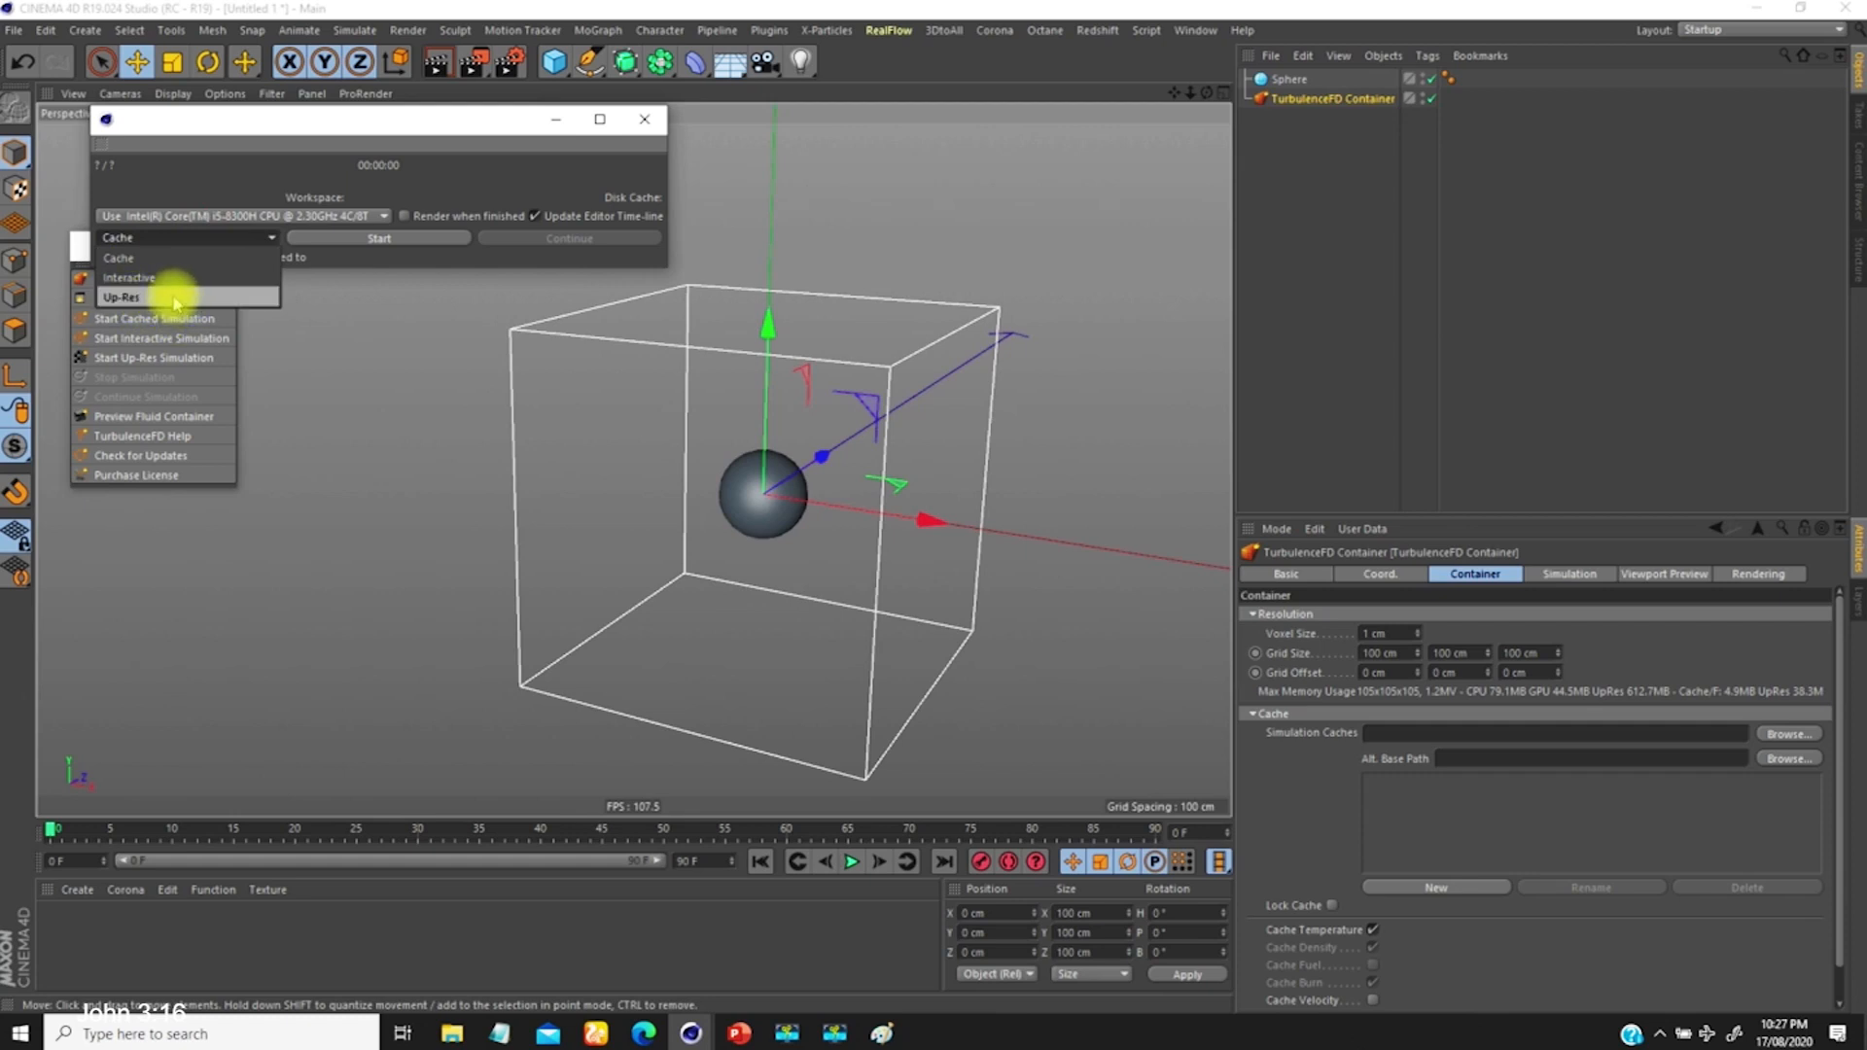
pyautogui.click(227, 185)
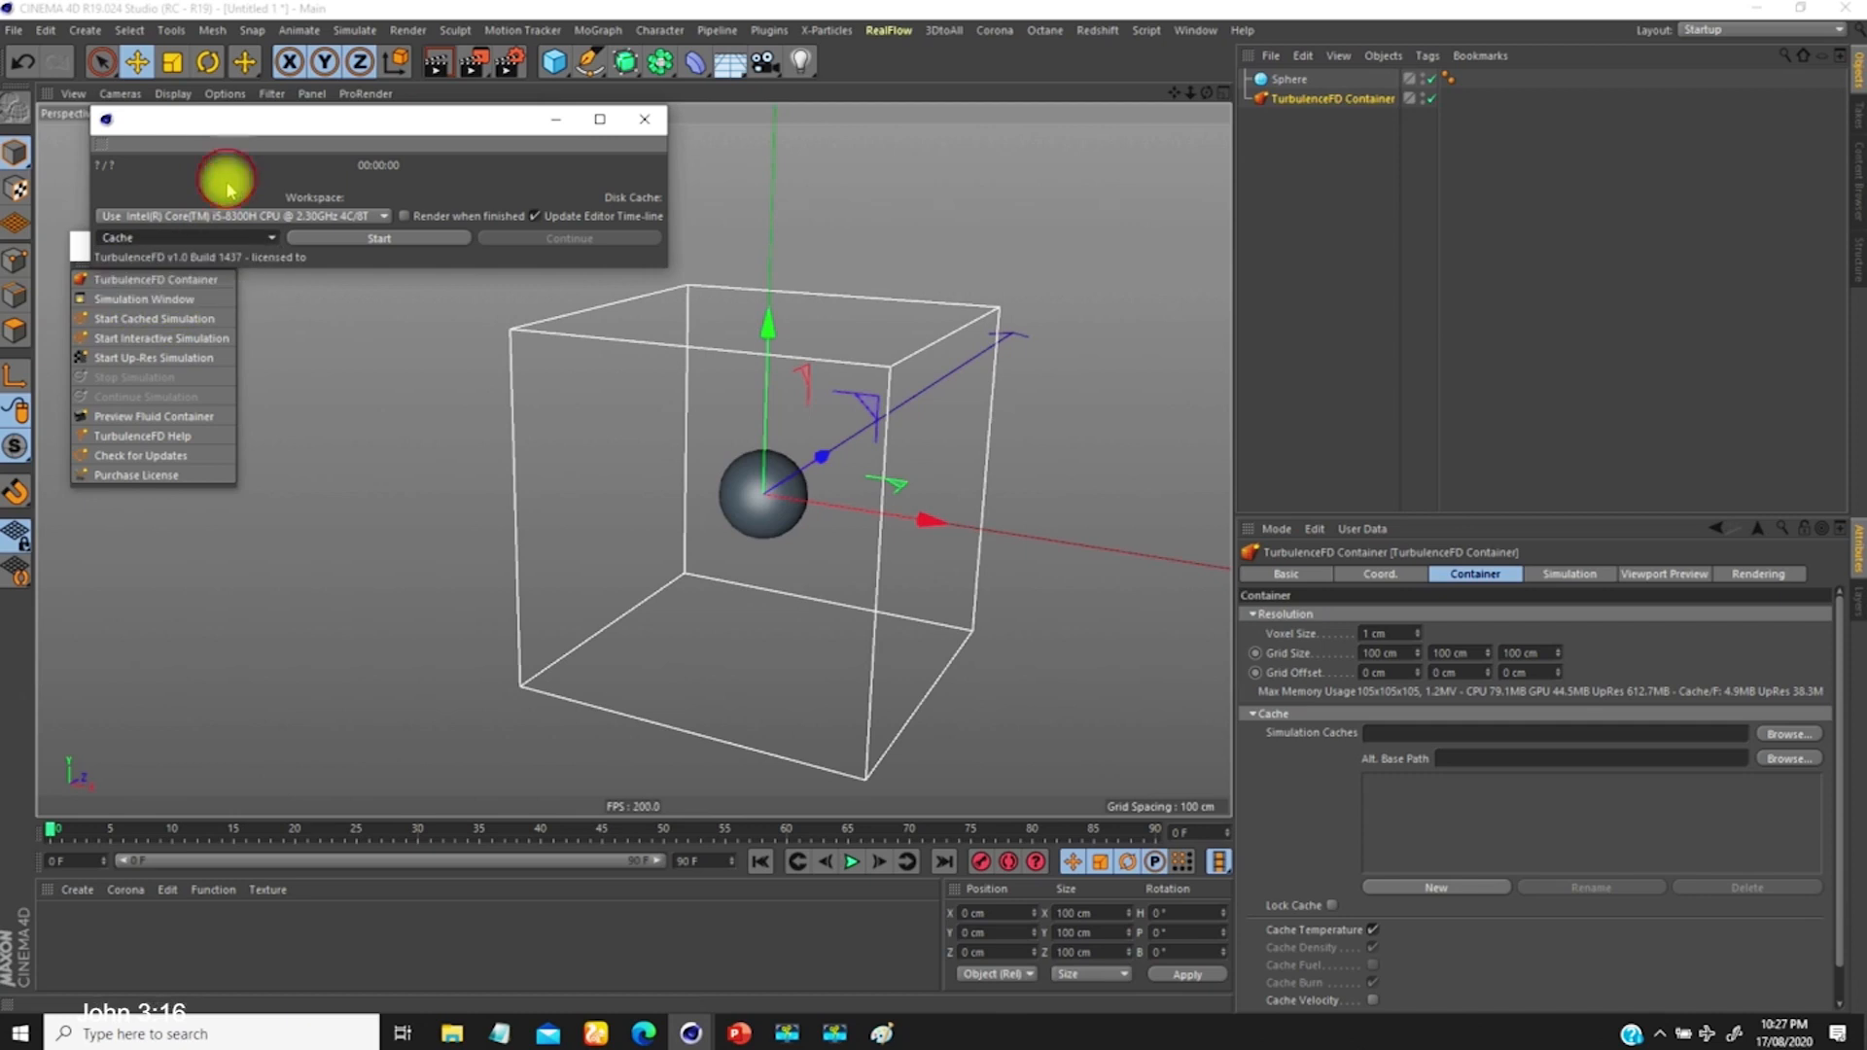
pyautogui.click(269, 218)
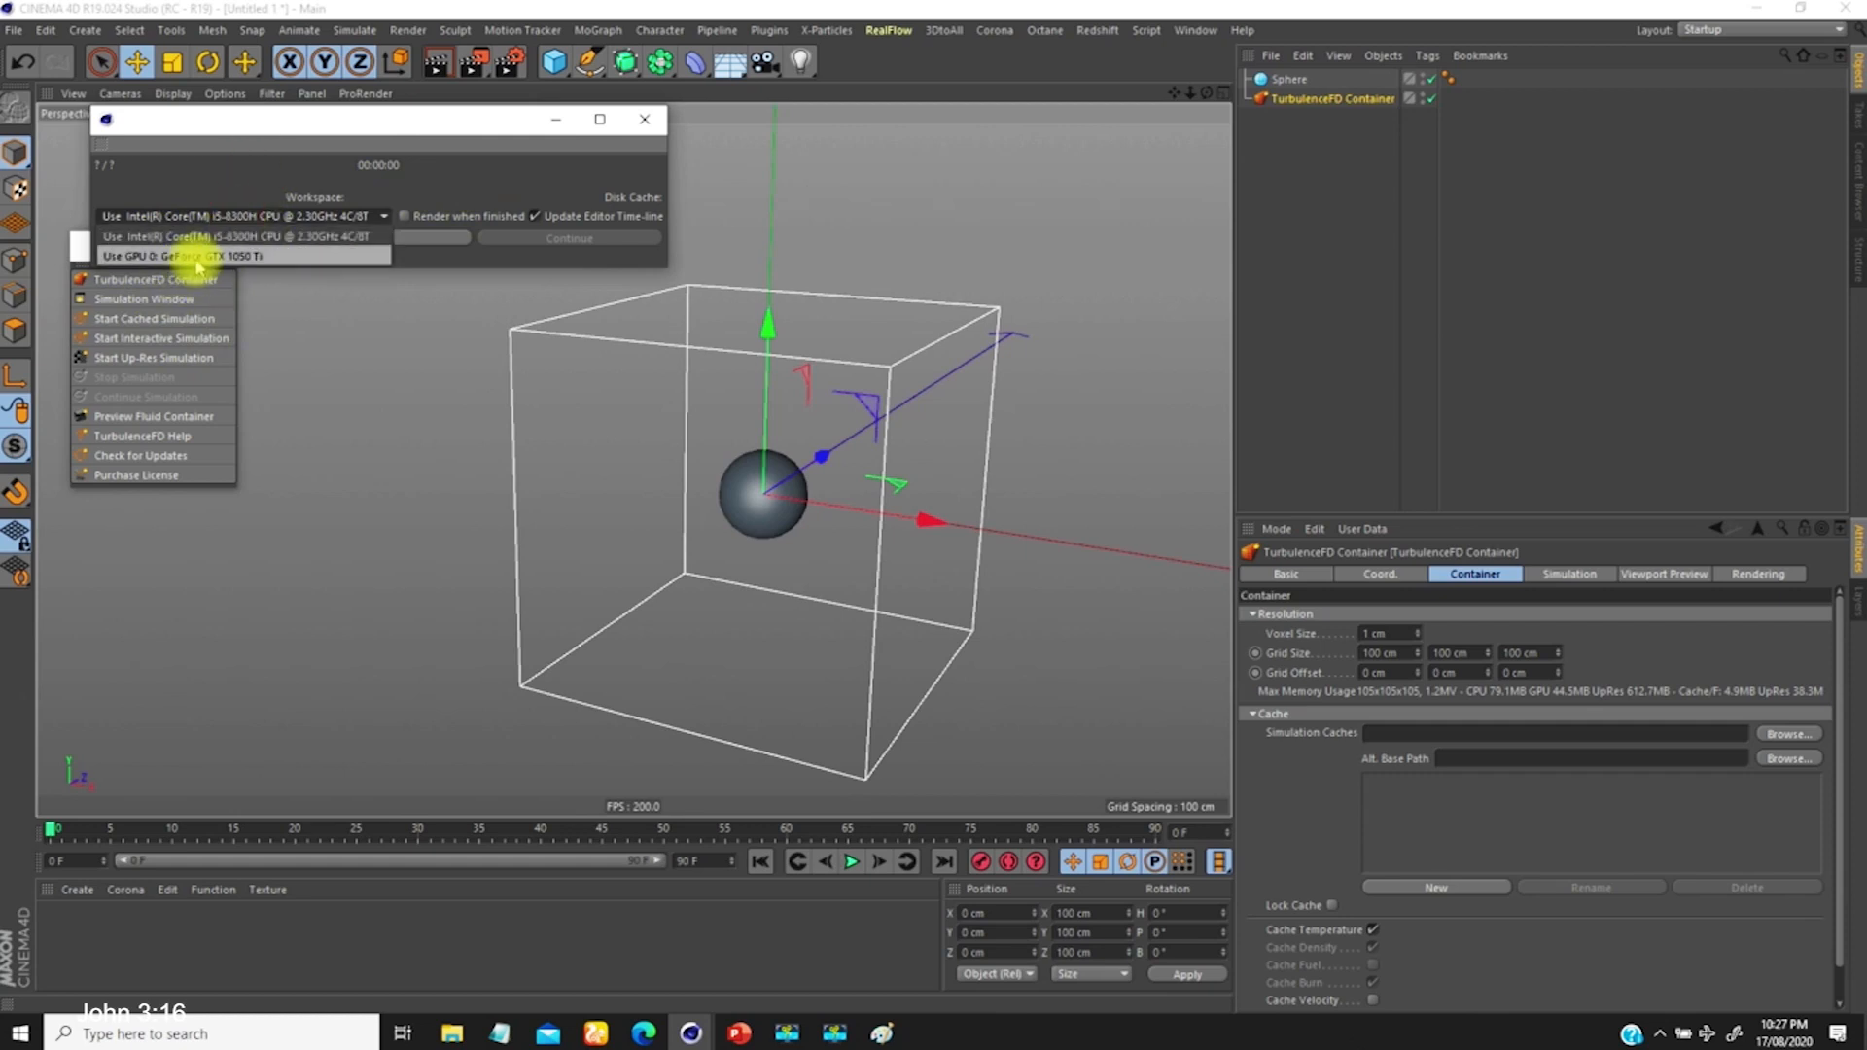
pyautogui.click(233, 236)
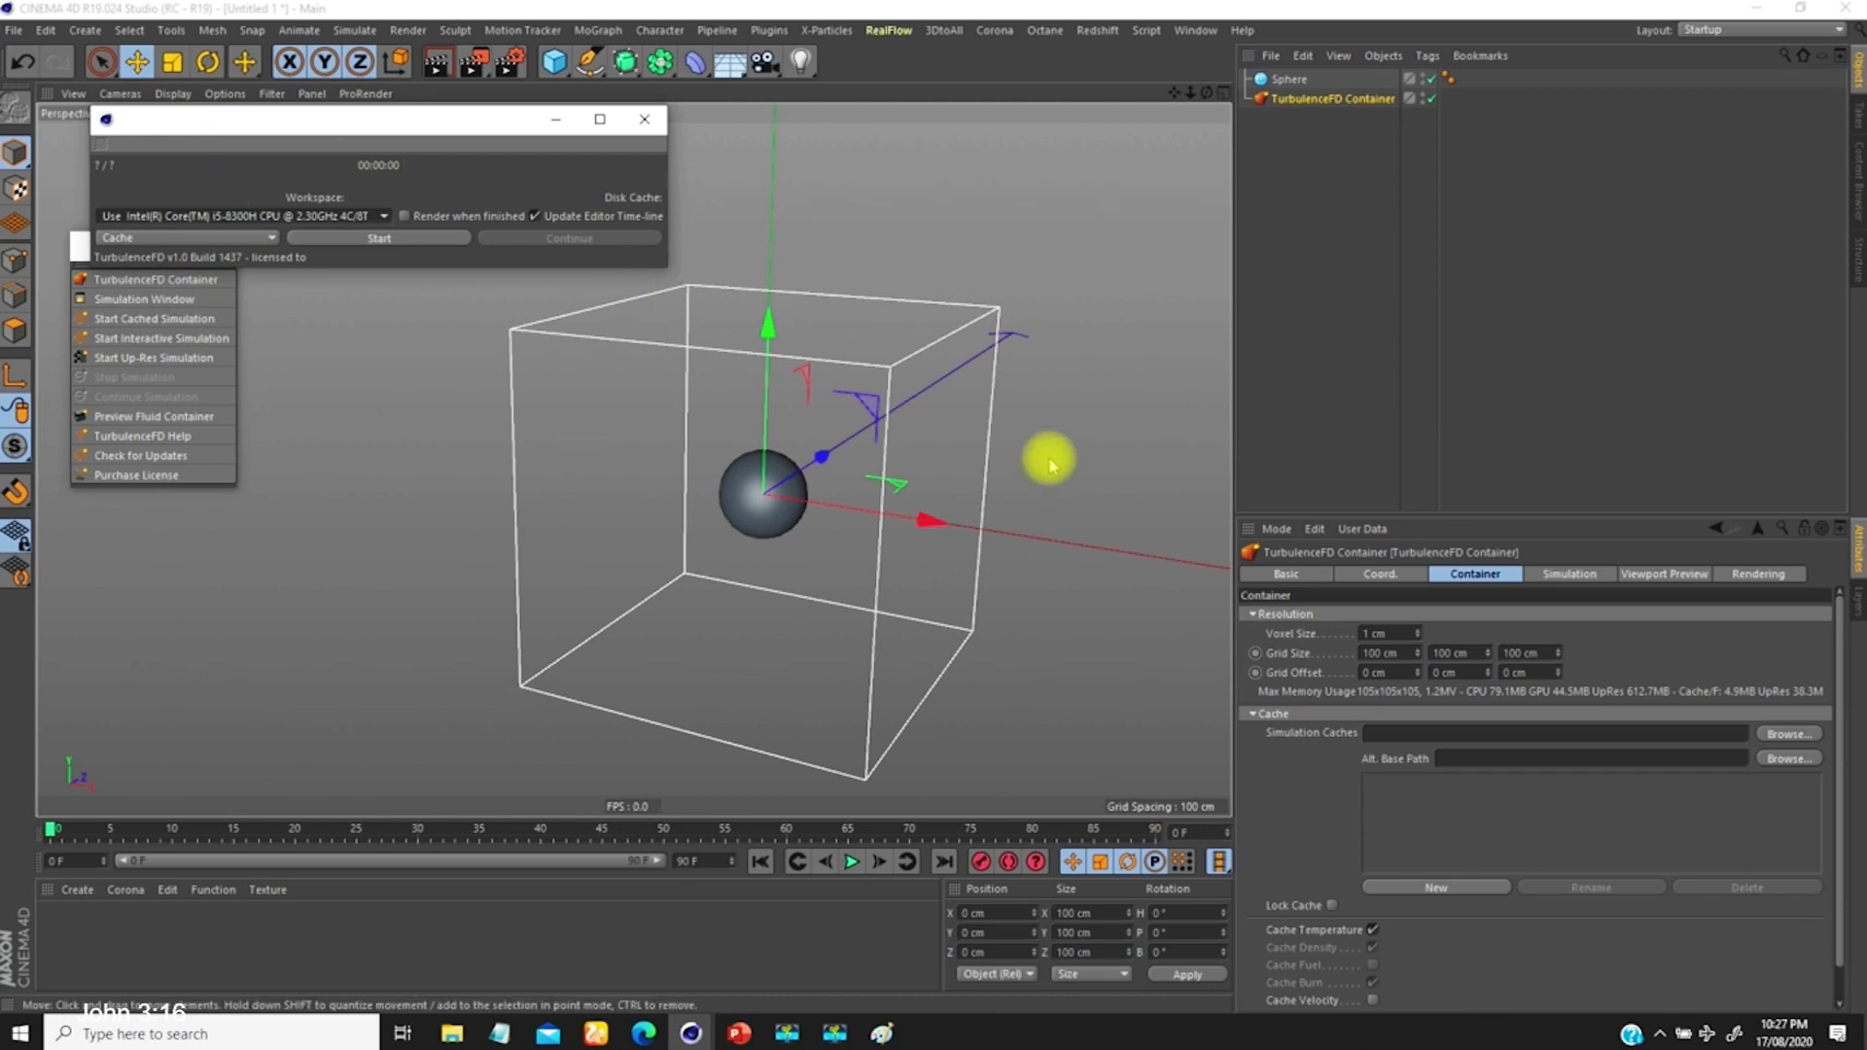
# Step: Run the simulation in Cache mode on the CPU and play the result back from frame 0
pyautogui.click(381, 239)
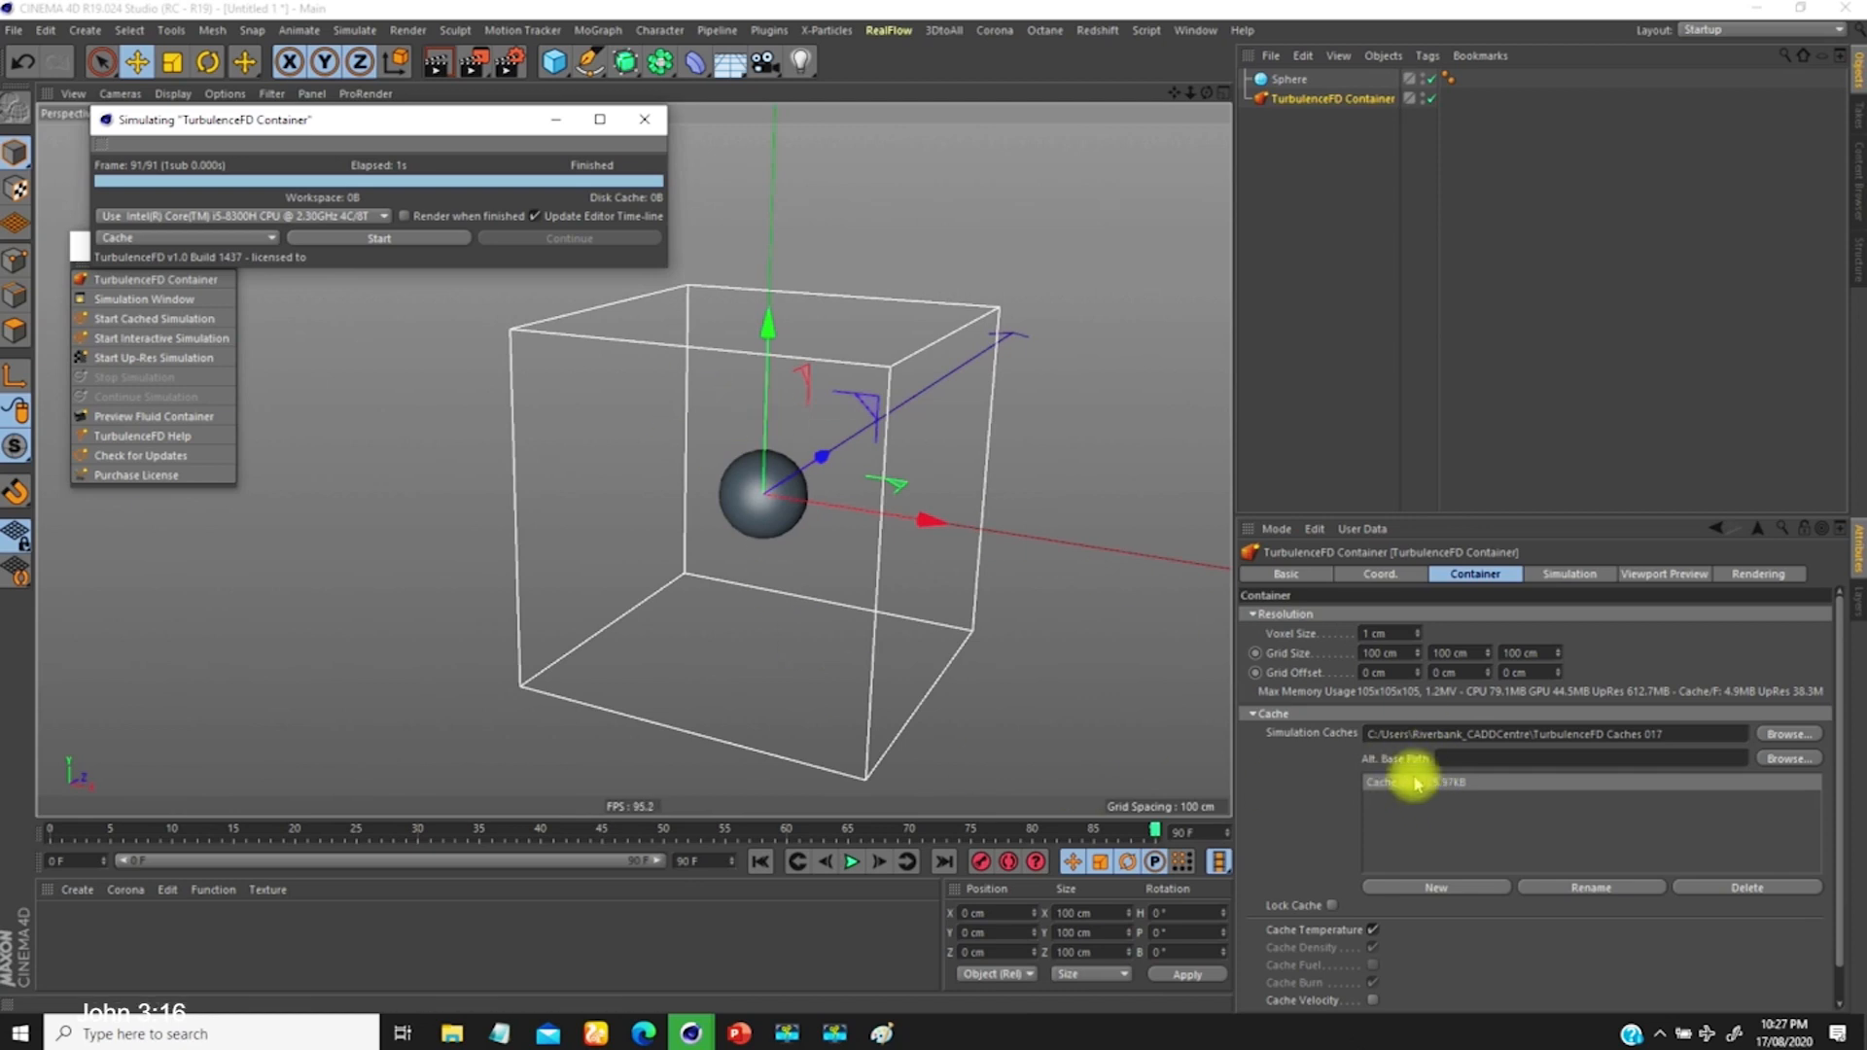
pyautogui.click(760, 861)
pyautogui.click(851, 863)
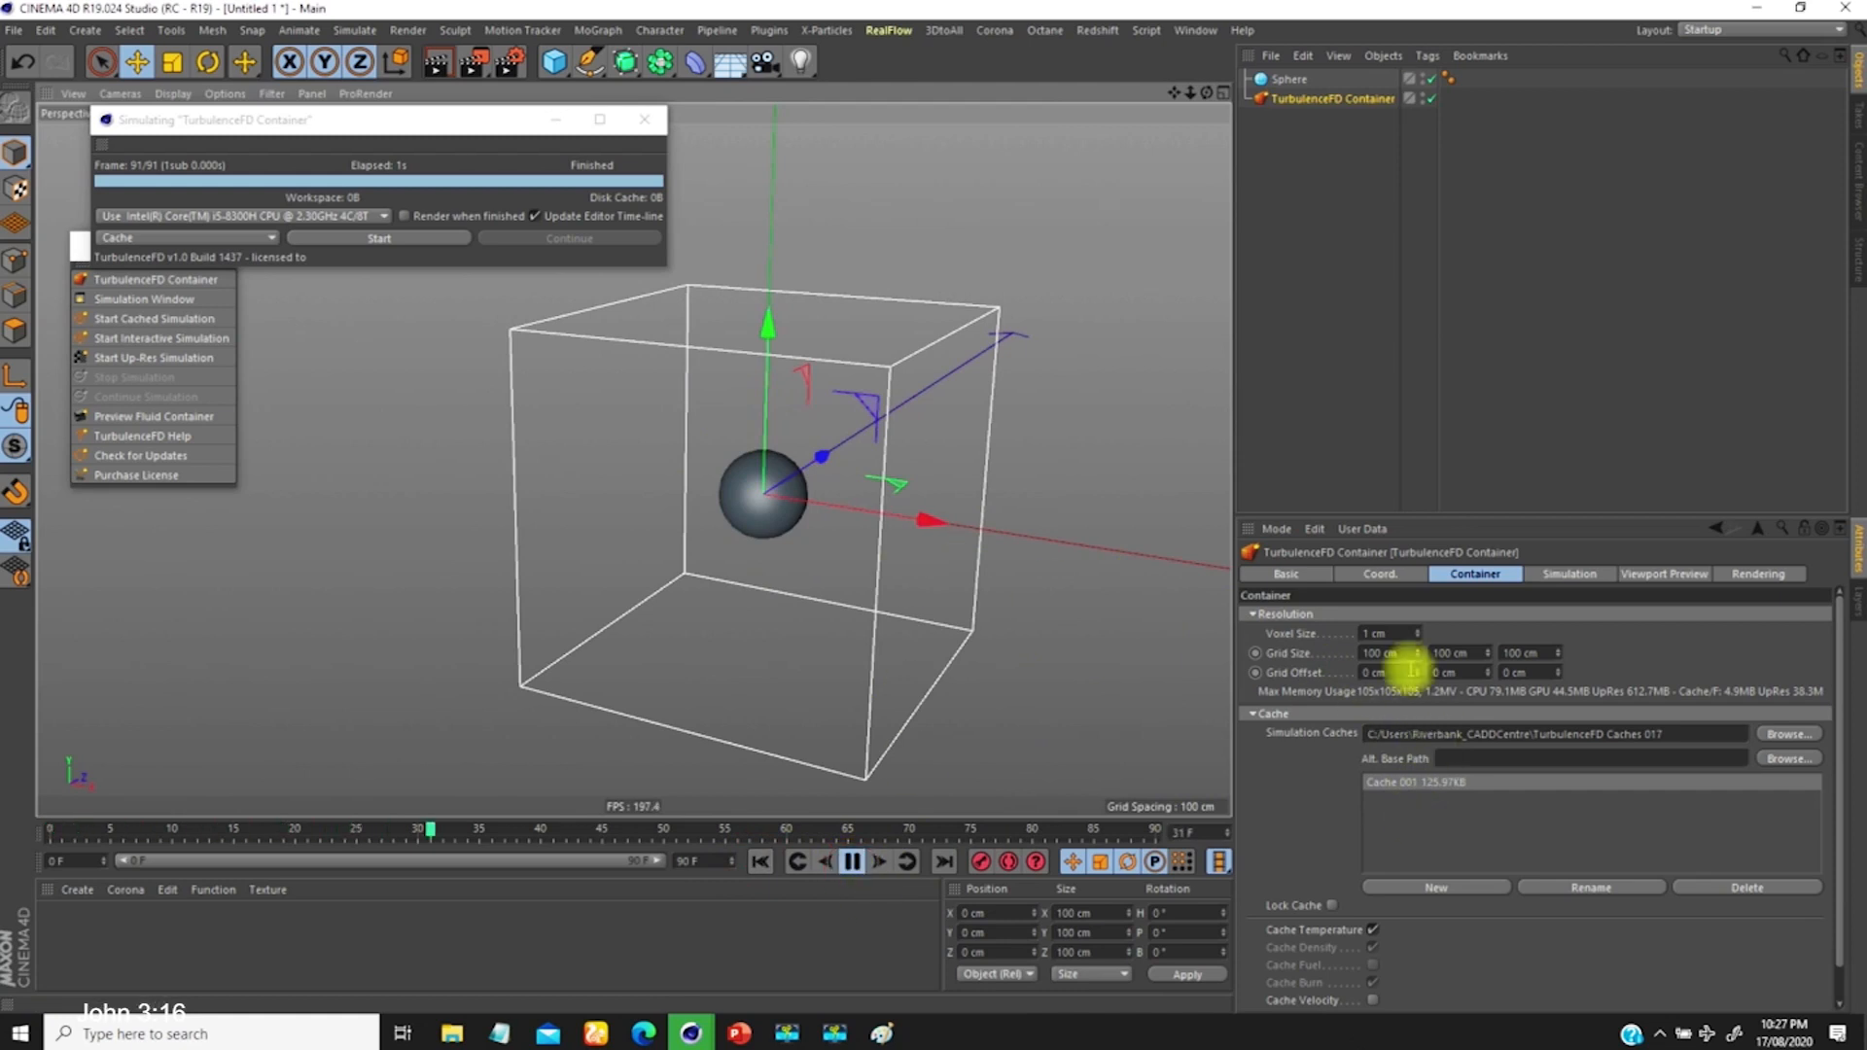
pyautogui.click(760, 862)
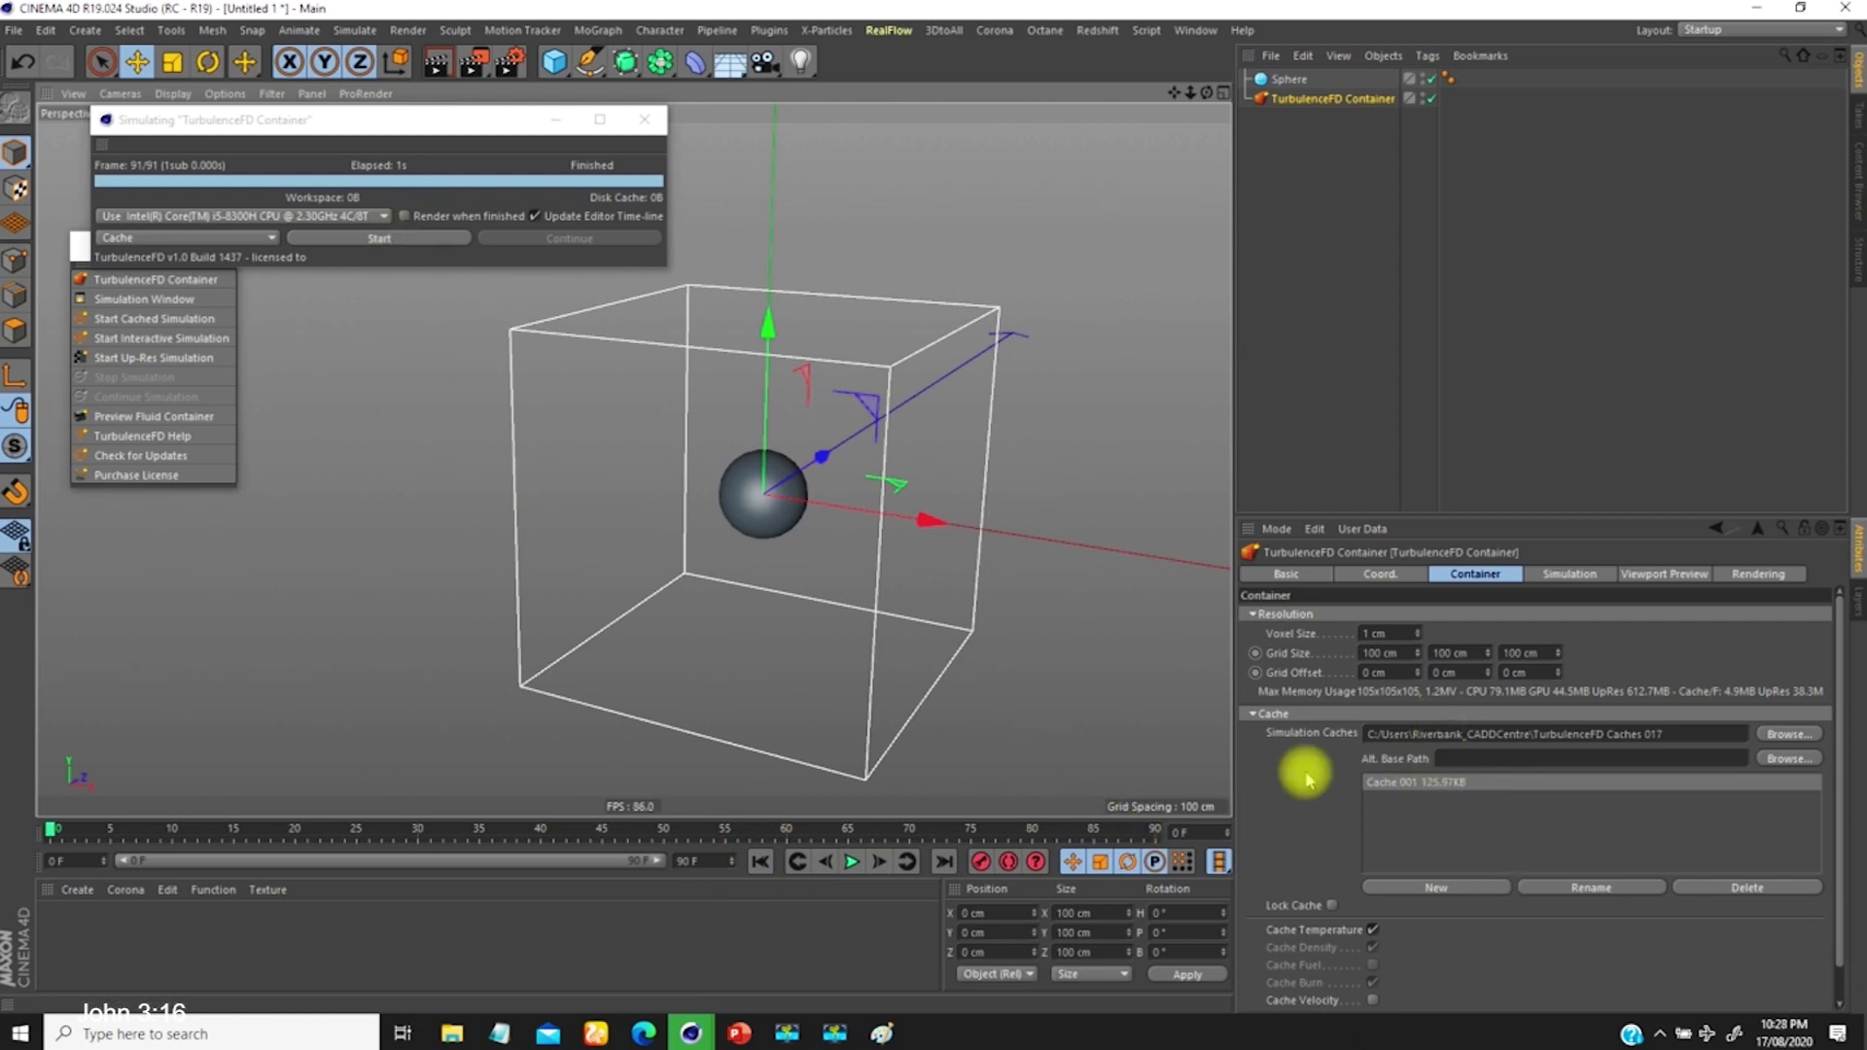
# Step: Select the sphere inside the container
pyautogui.keyDown('alt'); pyautogui.moveTo(819, 570); pyautogui.dragTo(675, 467); pyautogui.keyUp('alt')
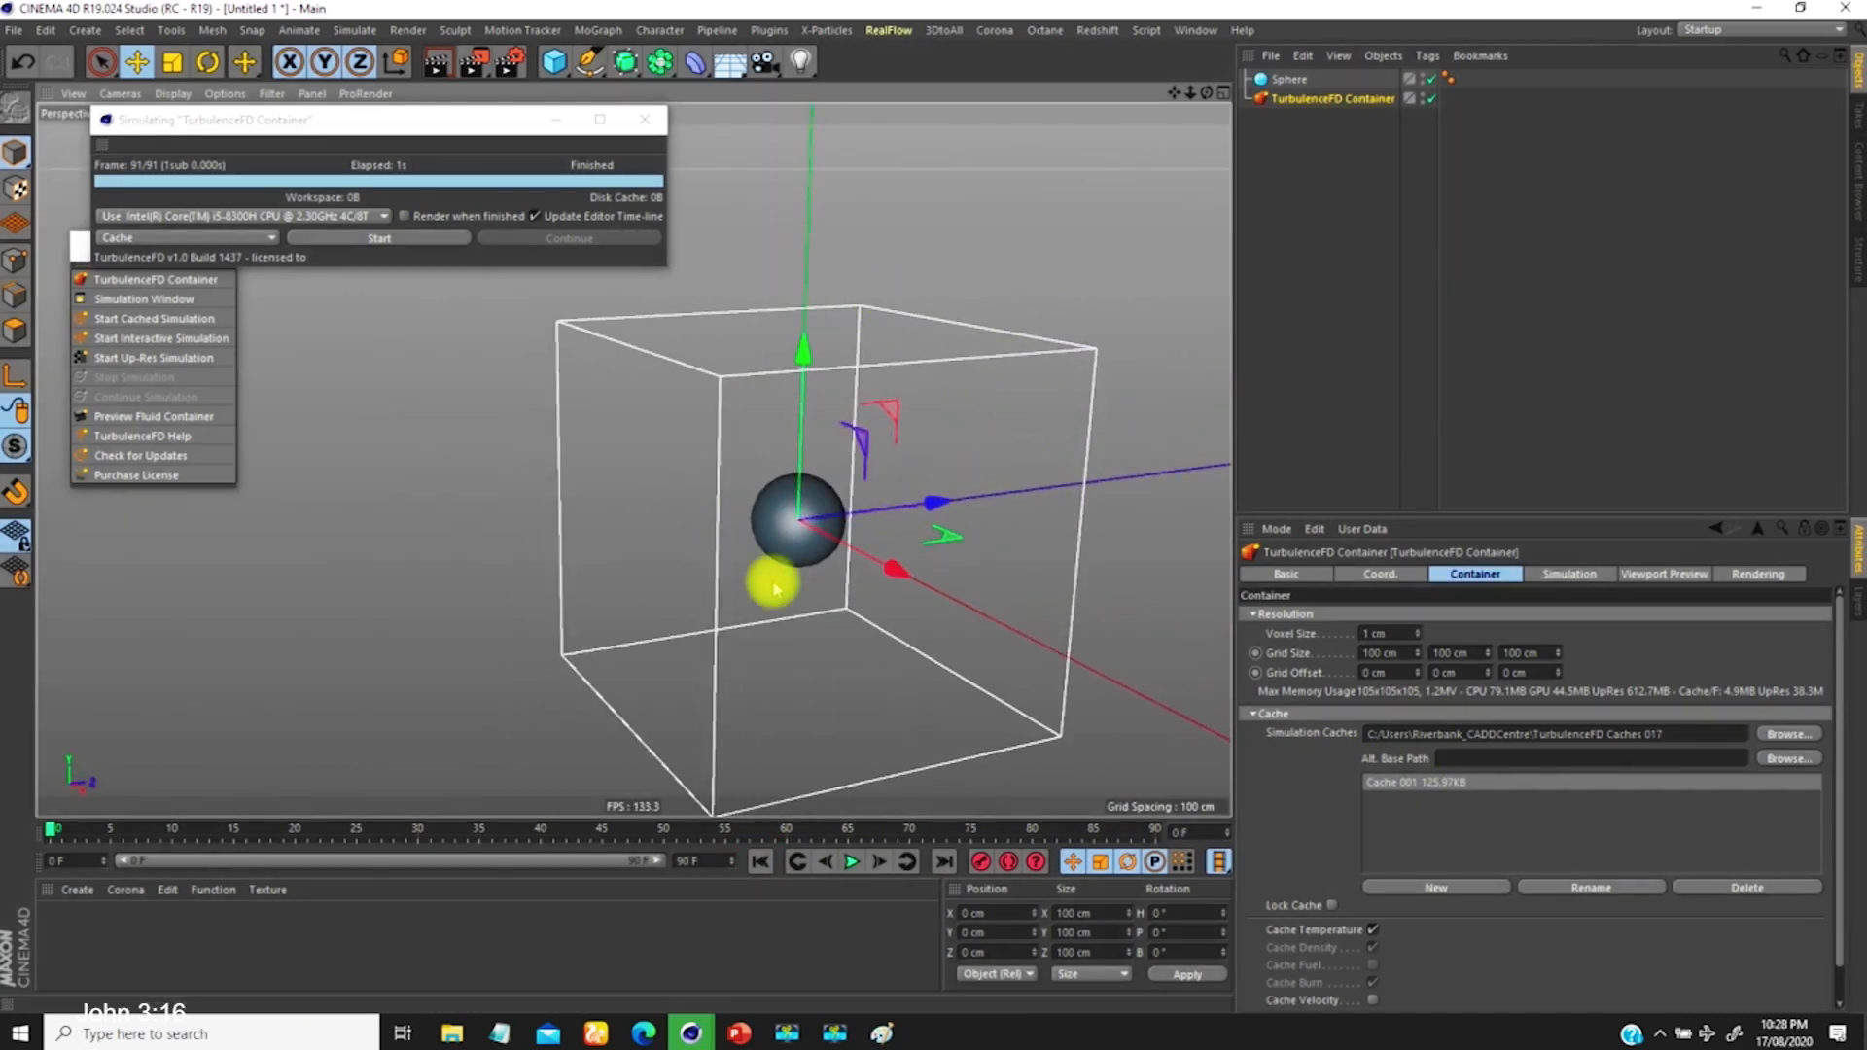
pyautogui.keyDown('alt'); pyautogui.moveTo(787, 516); pyautogui.dragTo(924, 471); pyautogui.keyUp('alt')
pyautogui.moveTo(775, 538)
pyautogui.keyDown('alt'); pyautogui.mouseDown()
pyautogui.moveTo(771, 470)
pyautogui.moveTo(750, 500)
pyautogui.moveTo(781, 560)
pyautogui.mouseUp(); pyautogui.keyUp('alt')
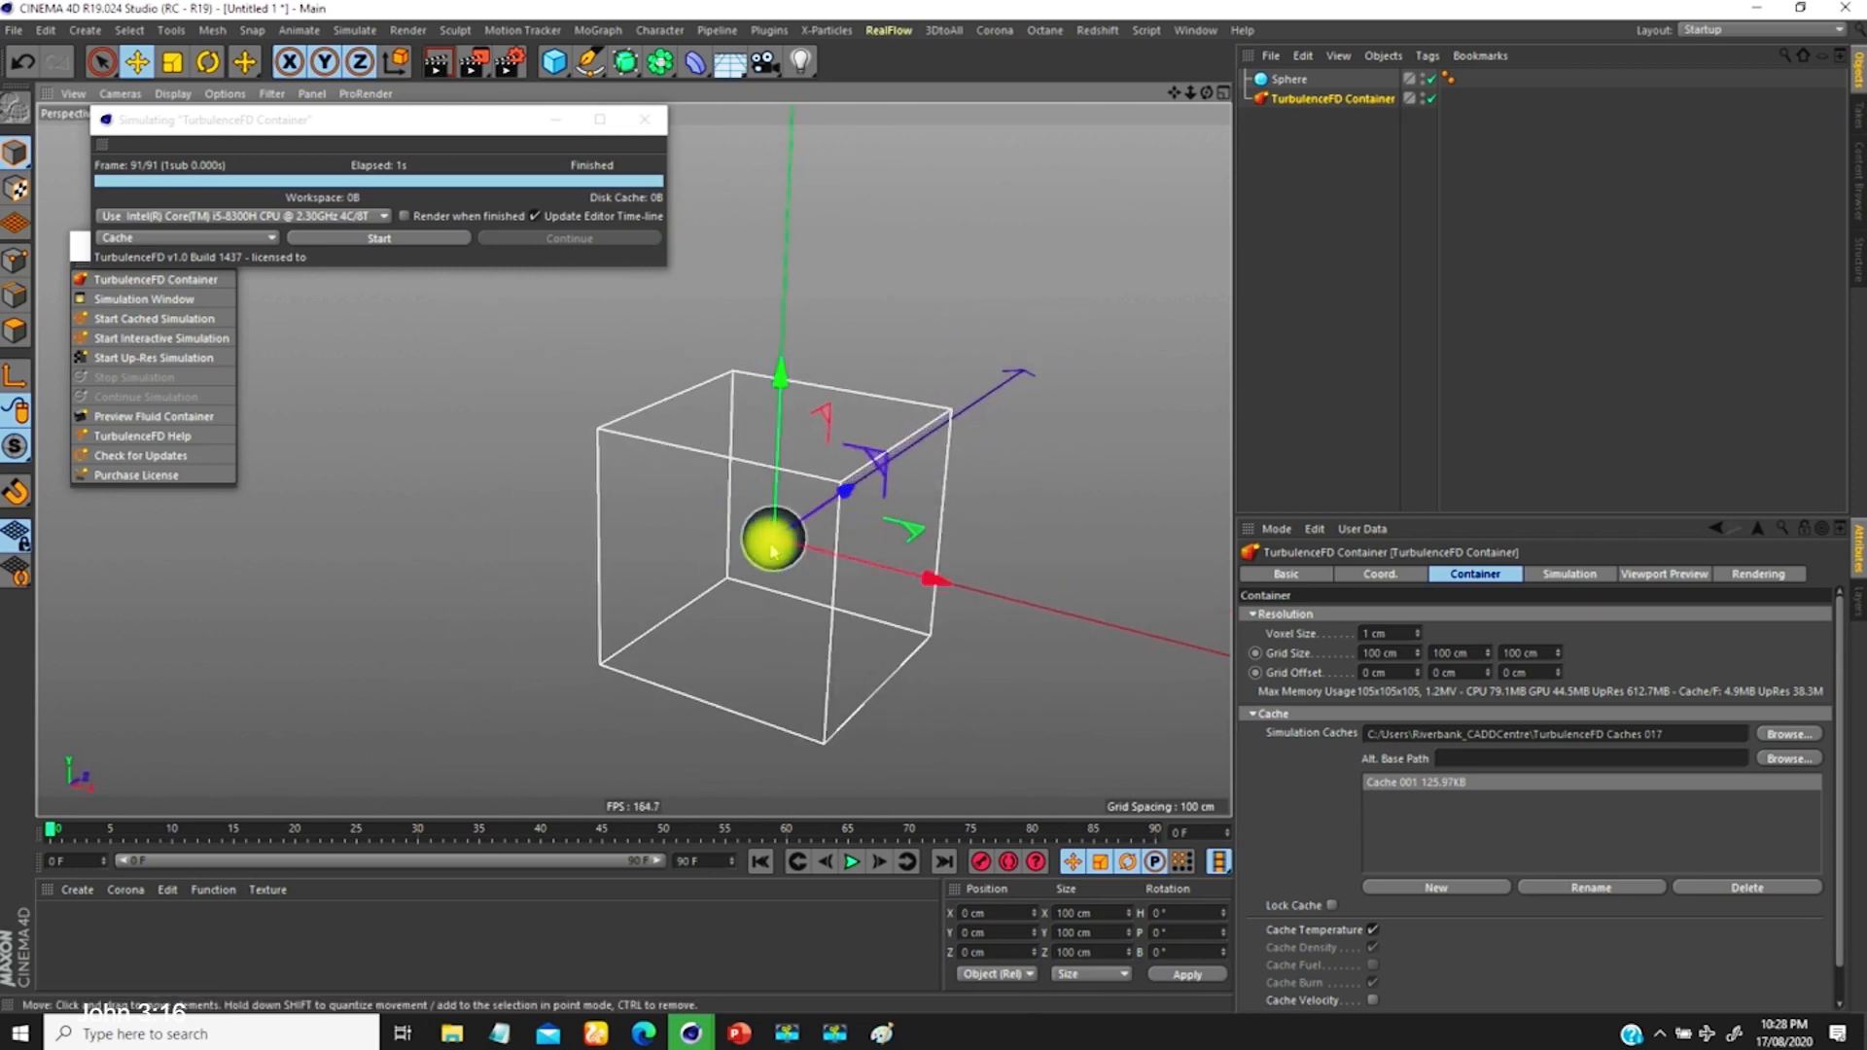
pyautogui.click(1289, 79)
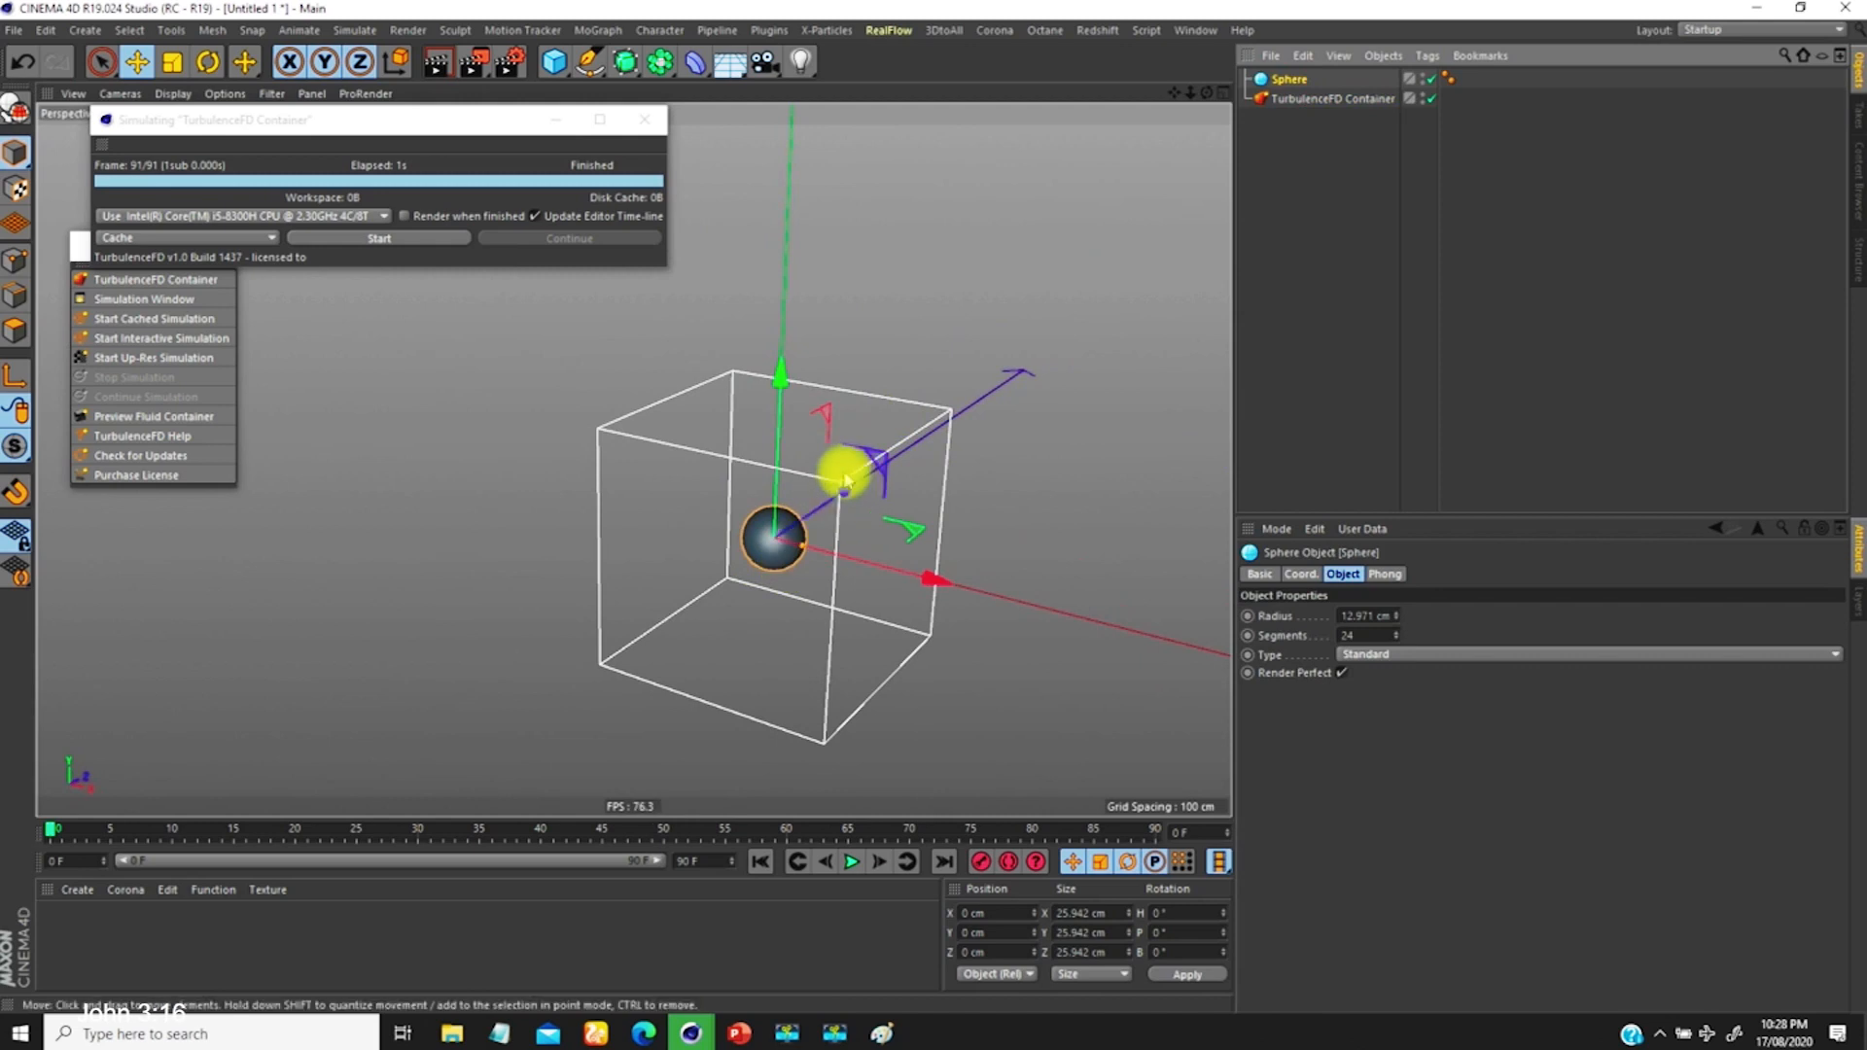
pyautogui.hotkey('shift', 'c')
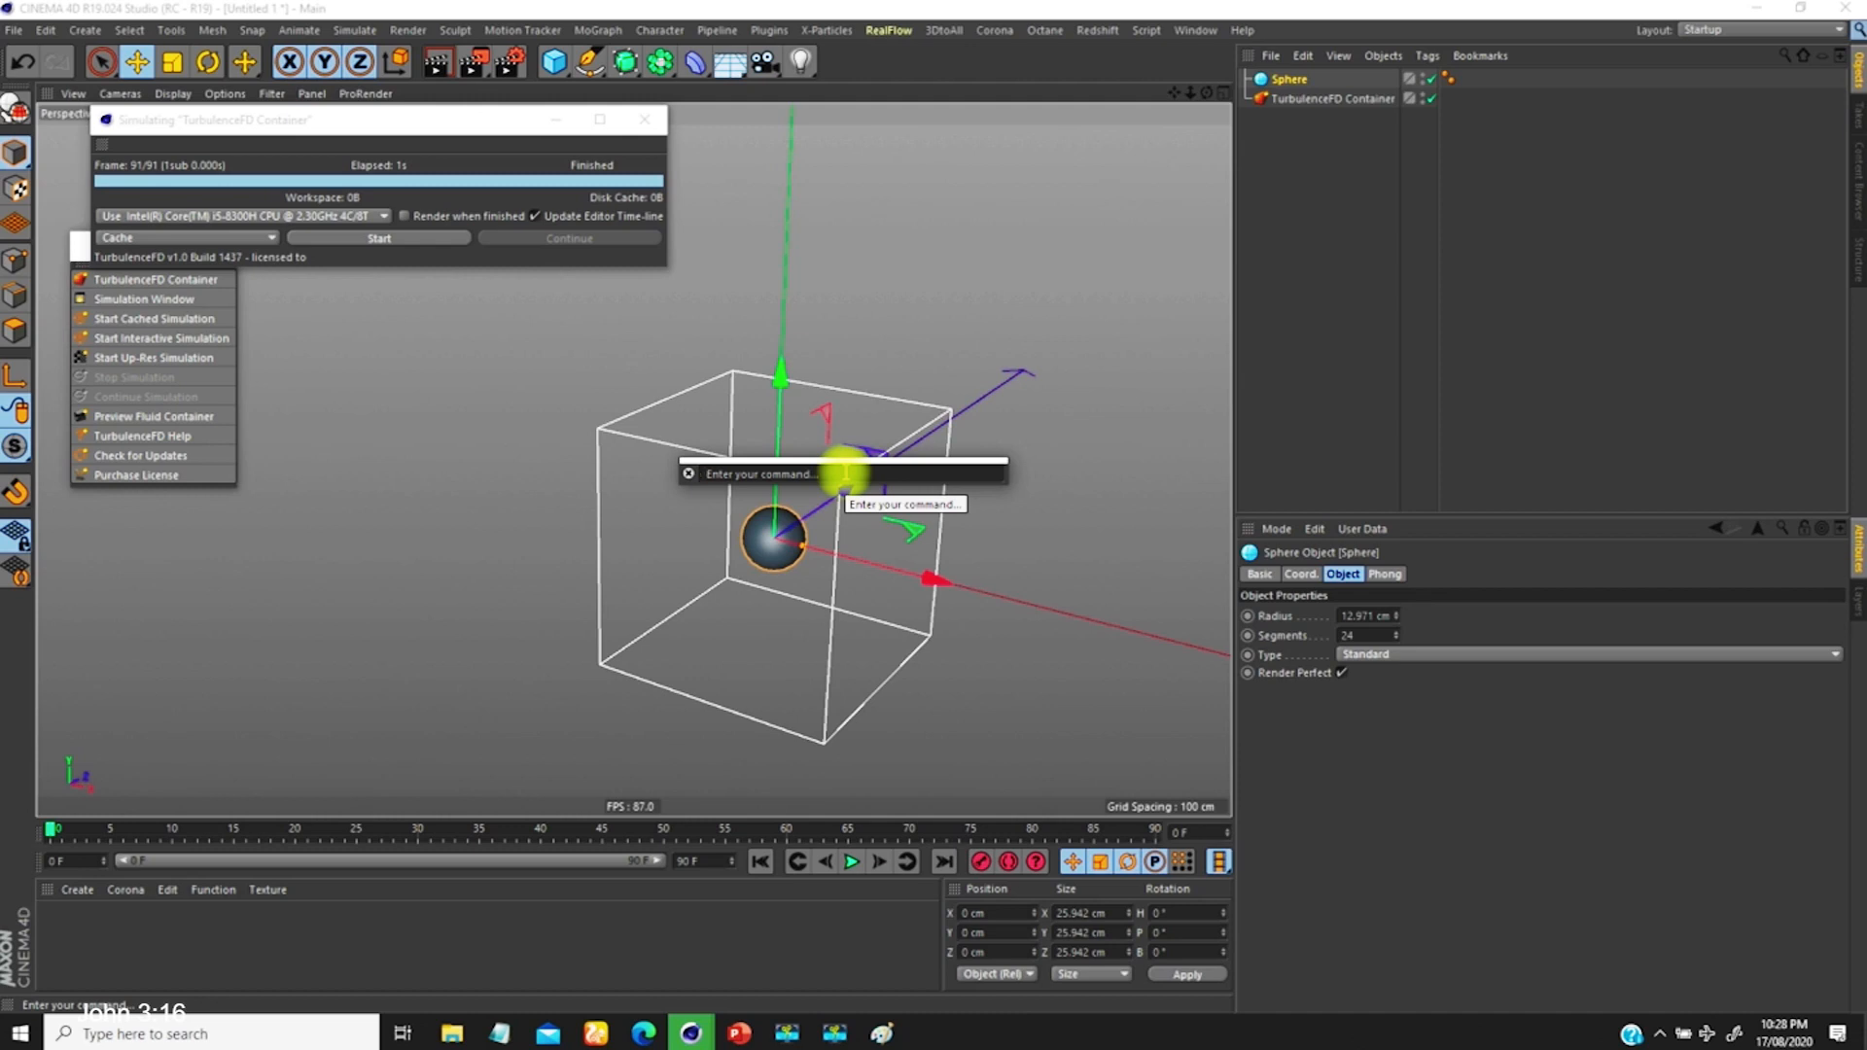
pyautogui.write('turbulence')
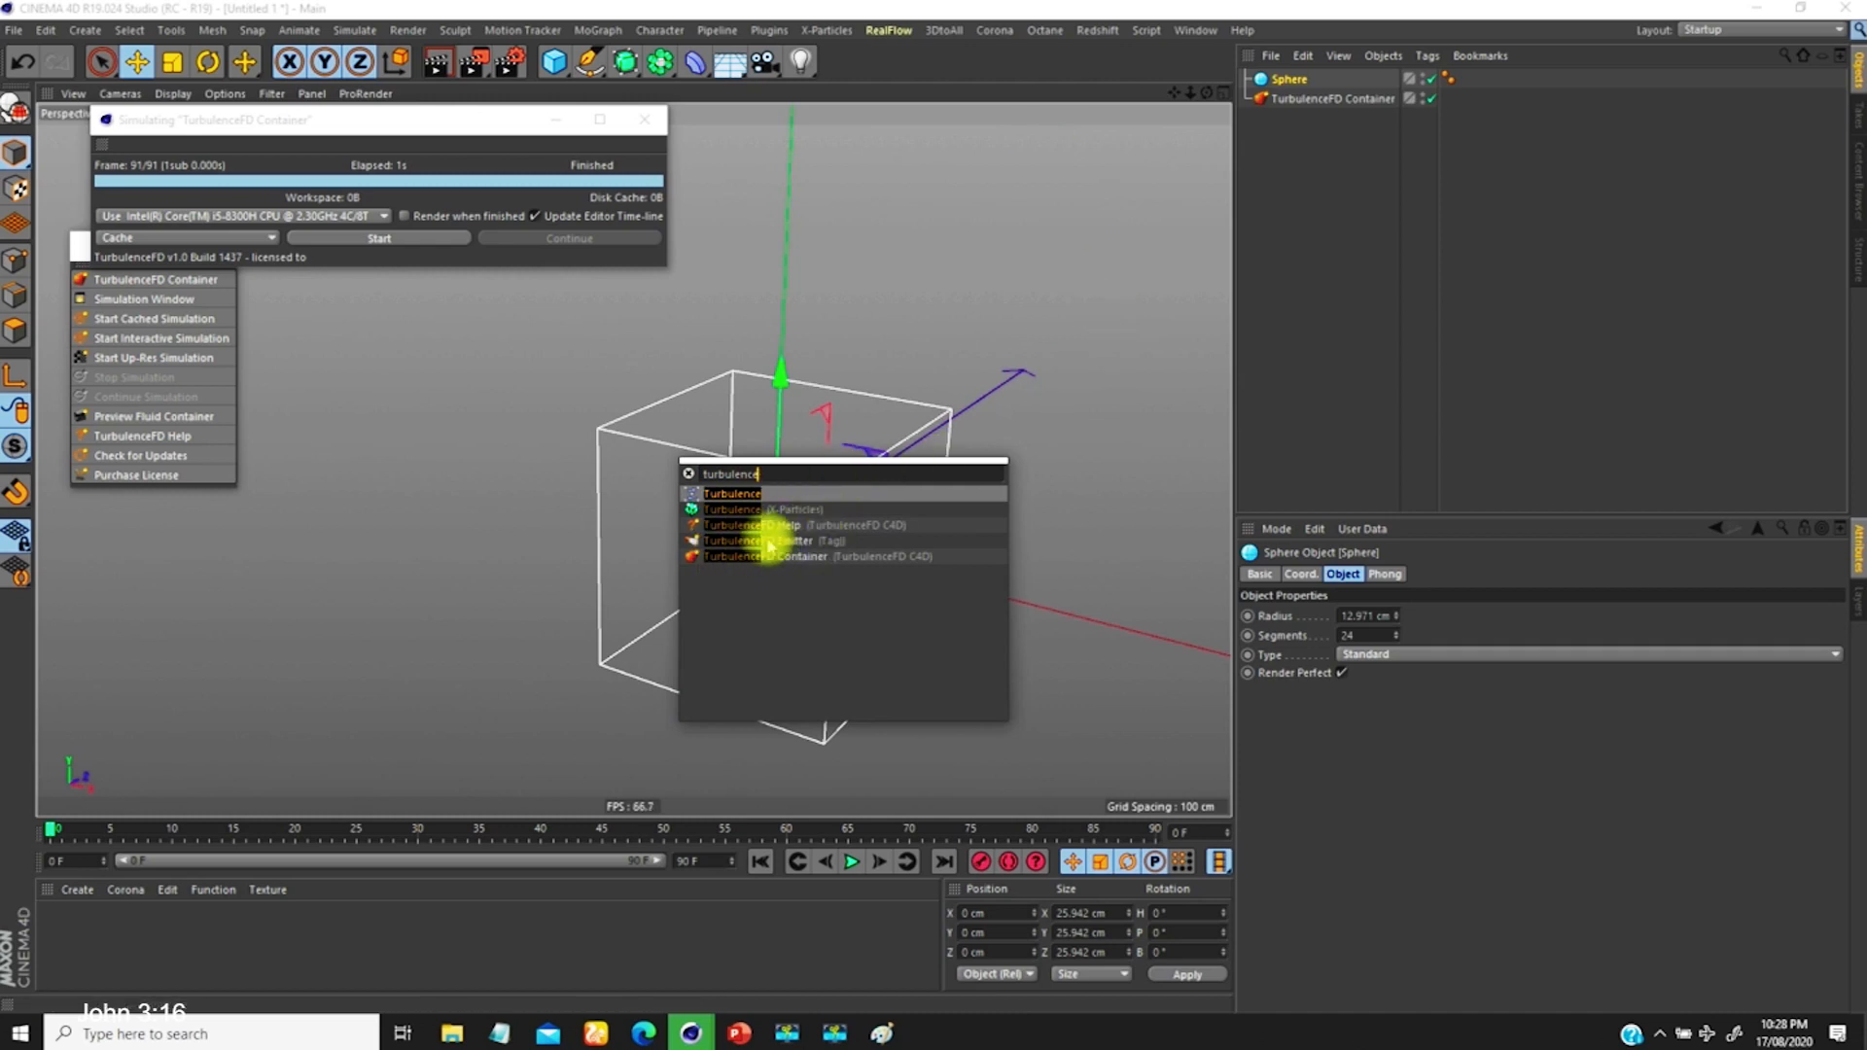
pyautogui.click(1076, 412)
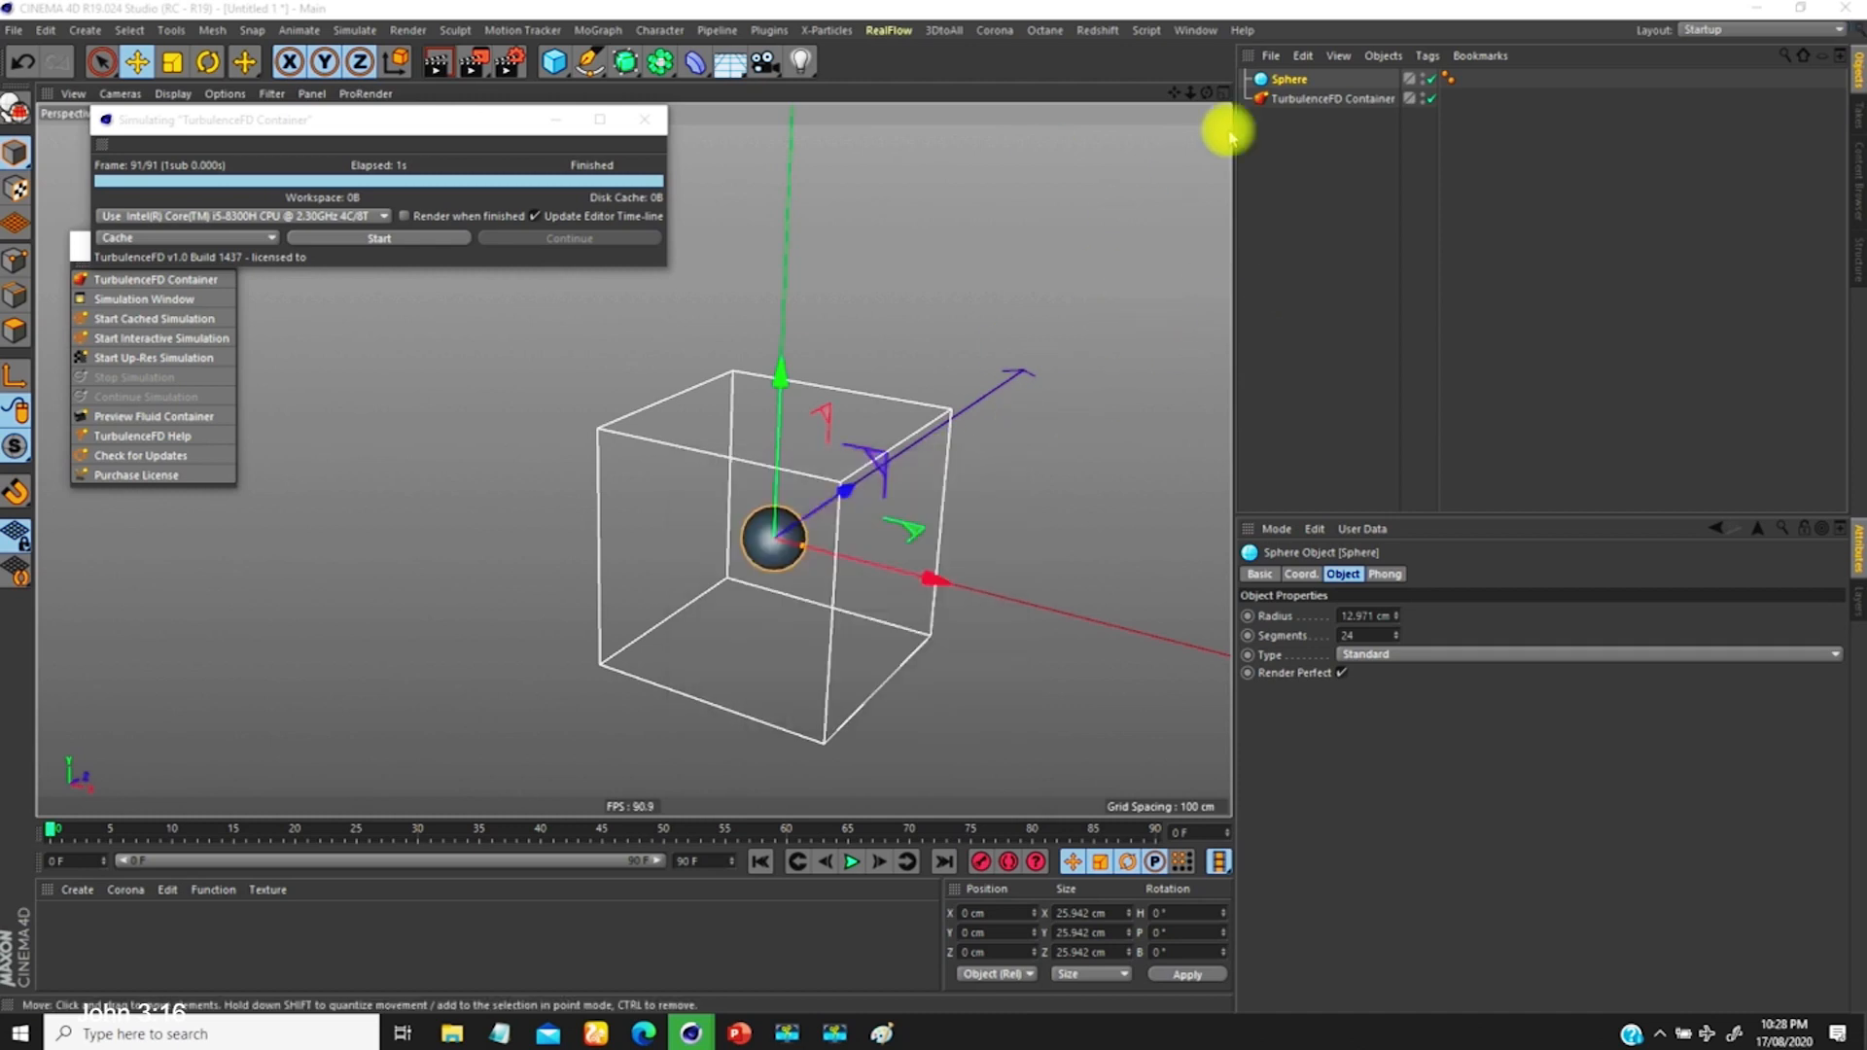
# Step: Add a TurbulenceFD Emitter tag to the sphere
pyautogui.rightClick(1290, 78)
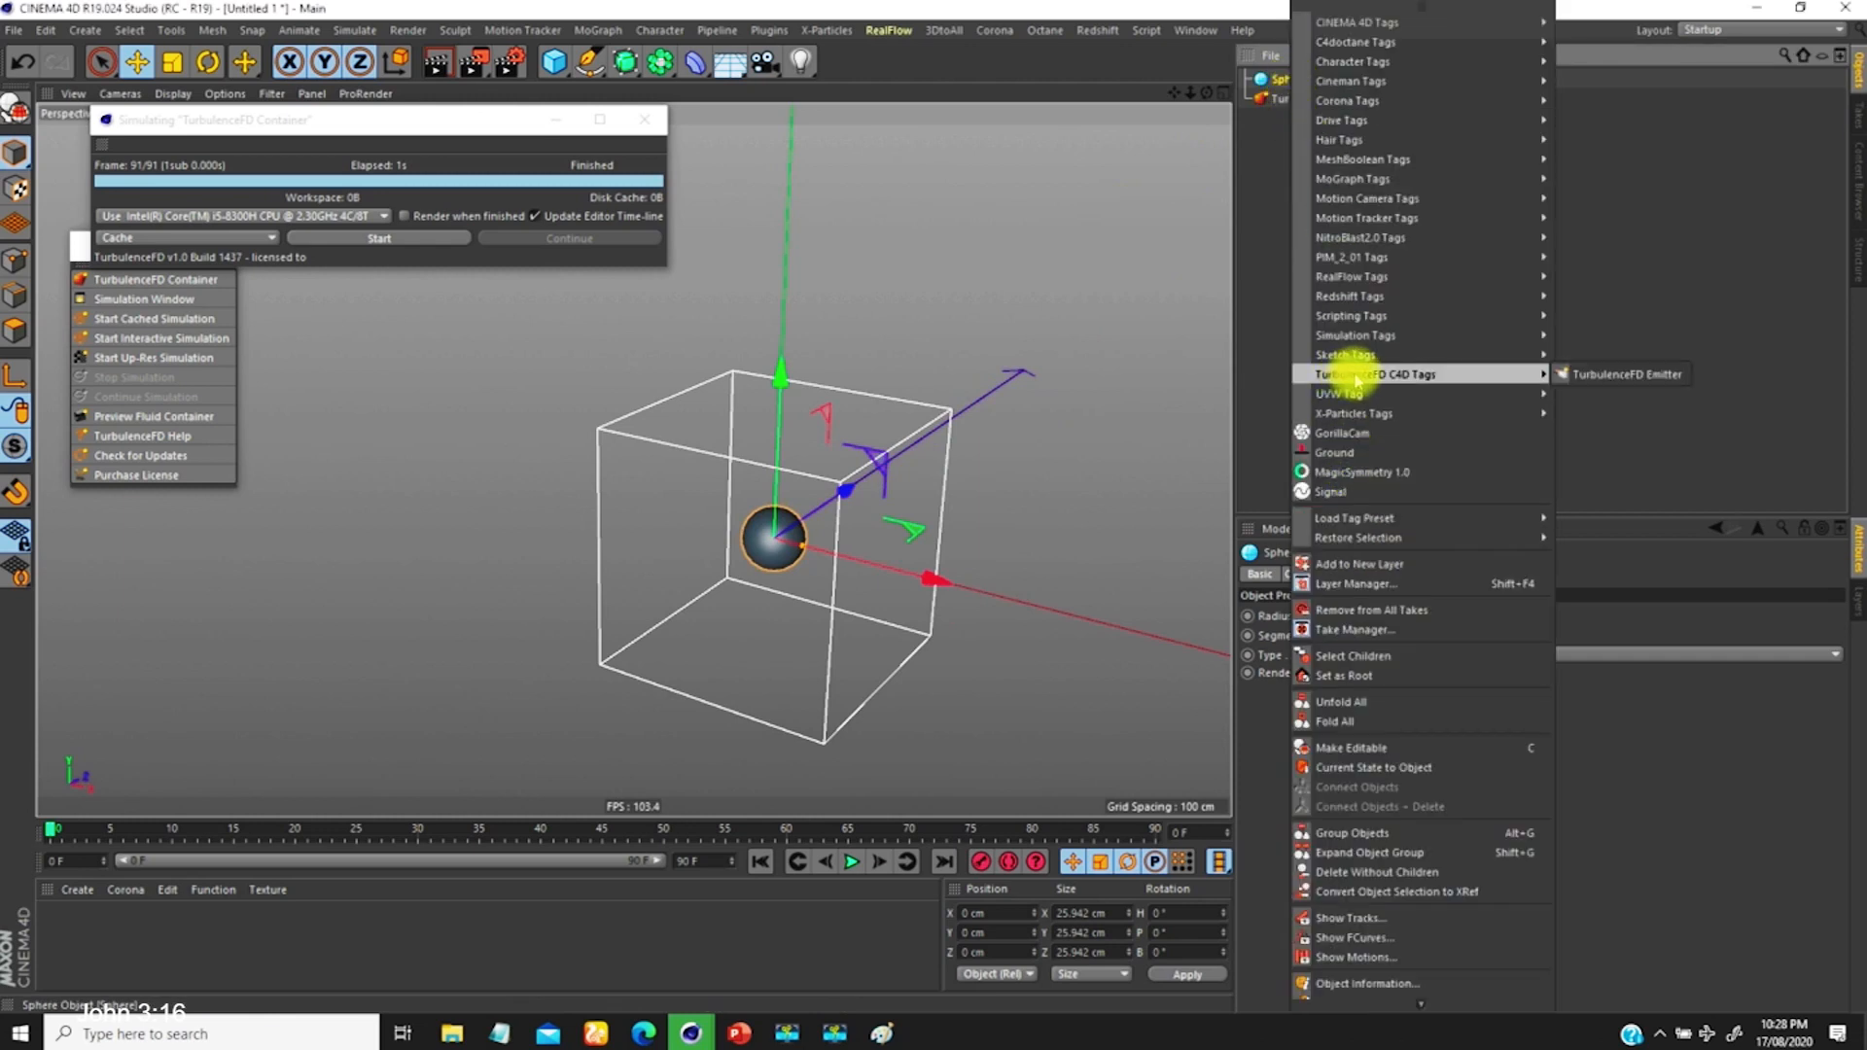
pyautogui.click(1626, 379)
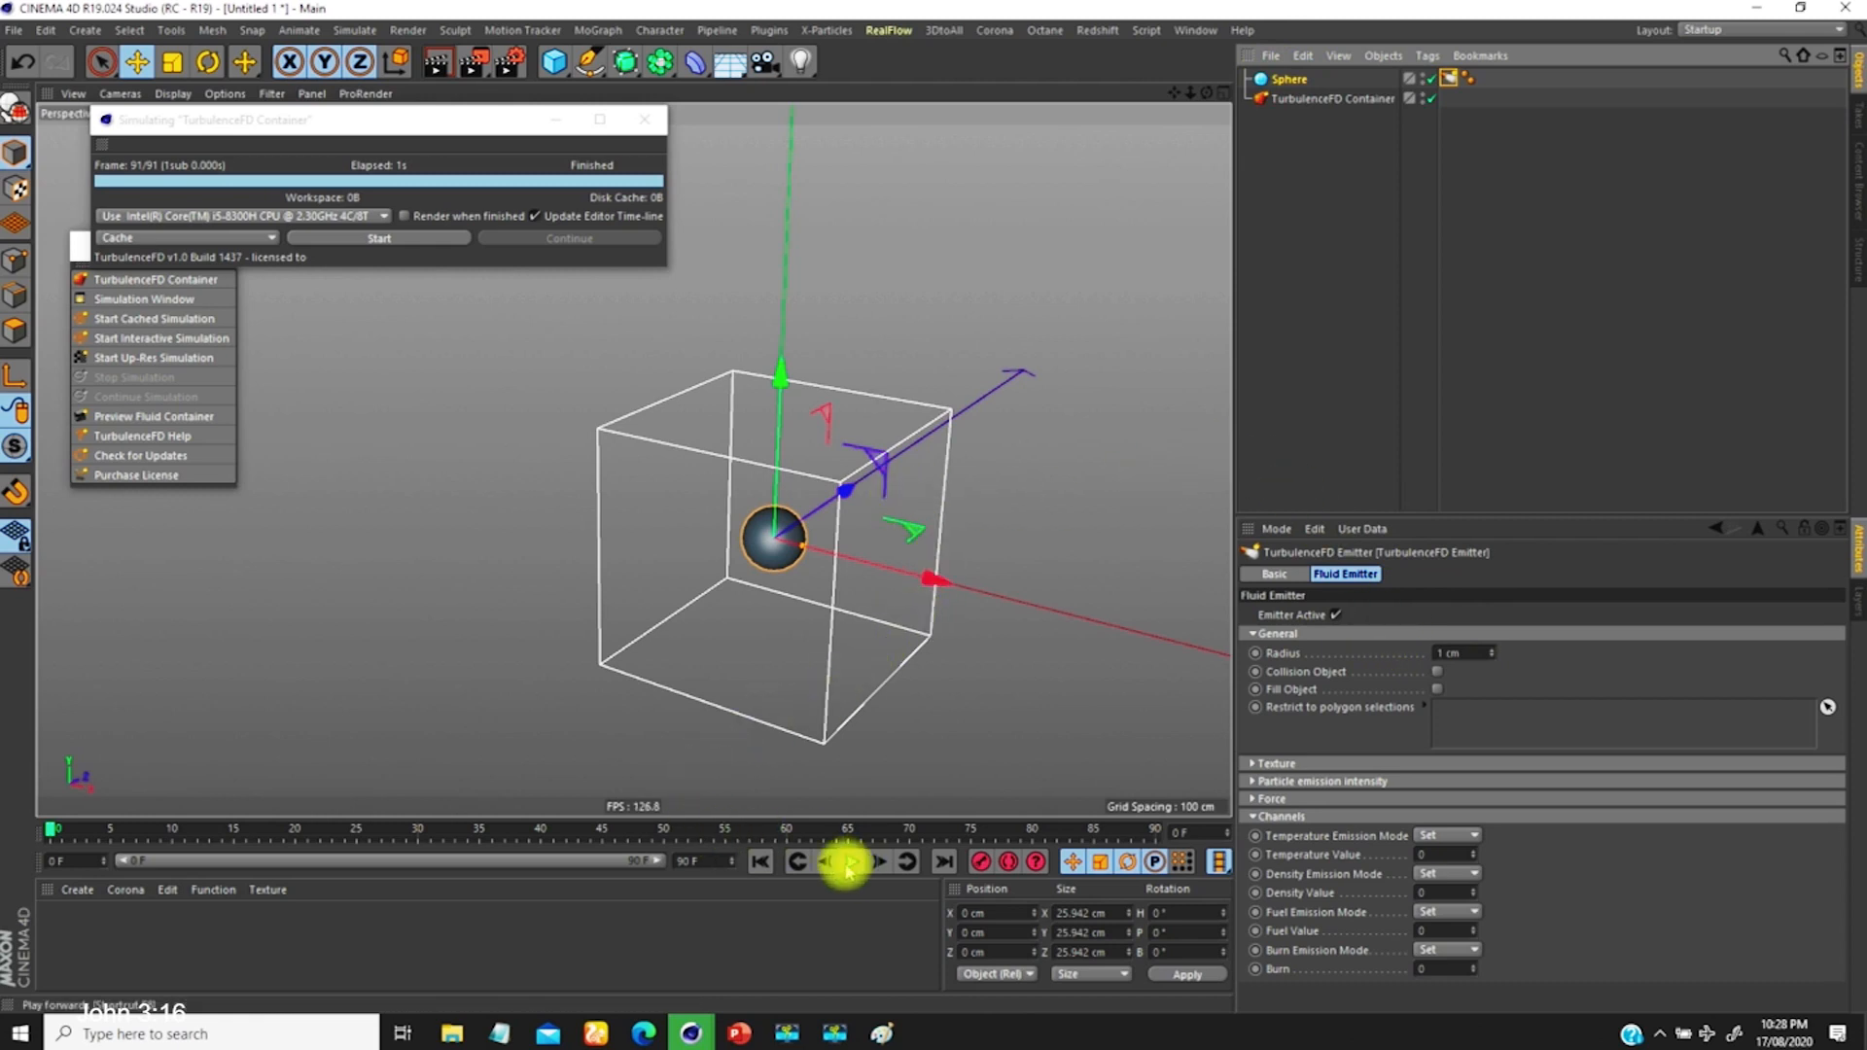
# Step: Run the simulation in Cache mode again, overwriting the existing cache, play it back and return to frame 0
pyautogui.click(369, 238)
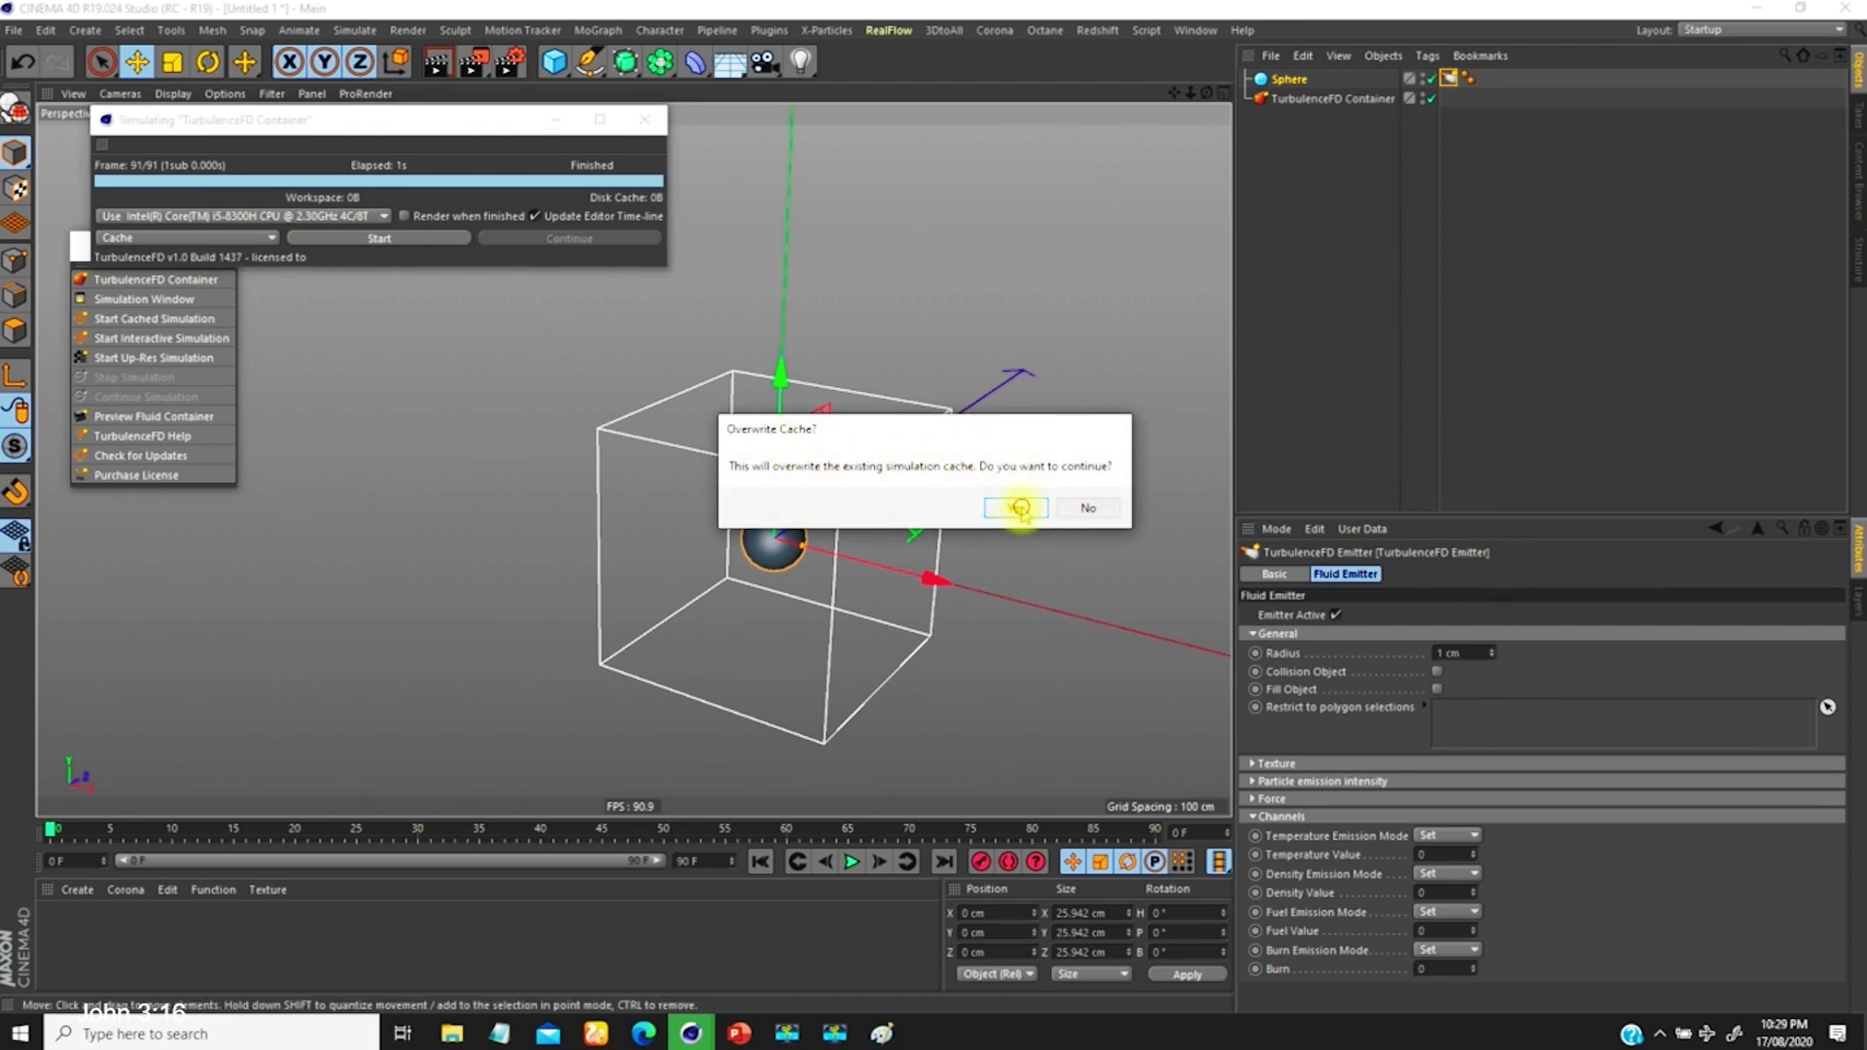
pyautogui.click(1016, 507)
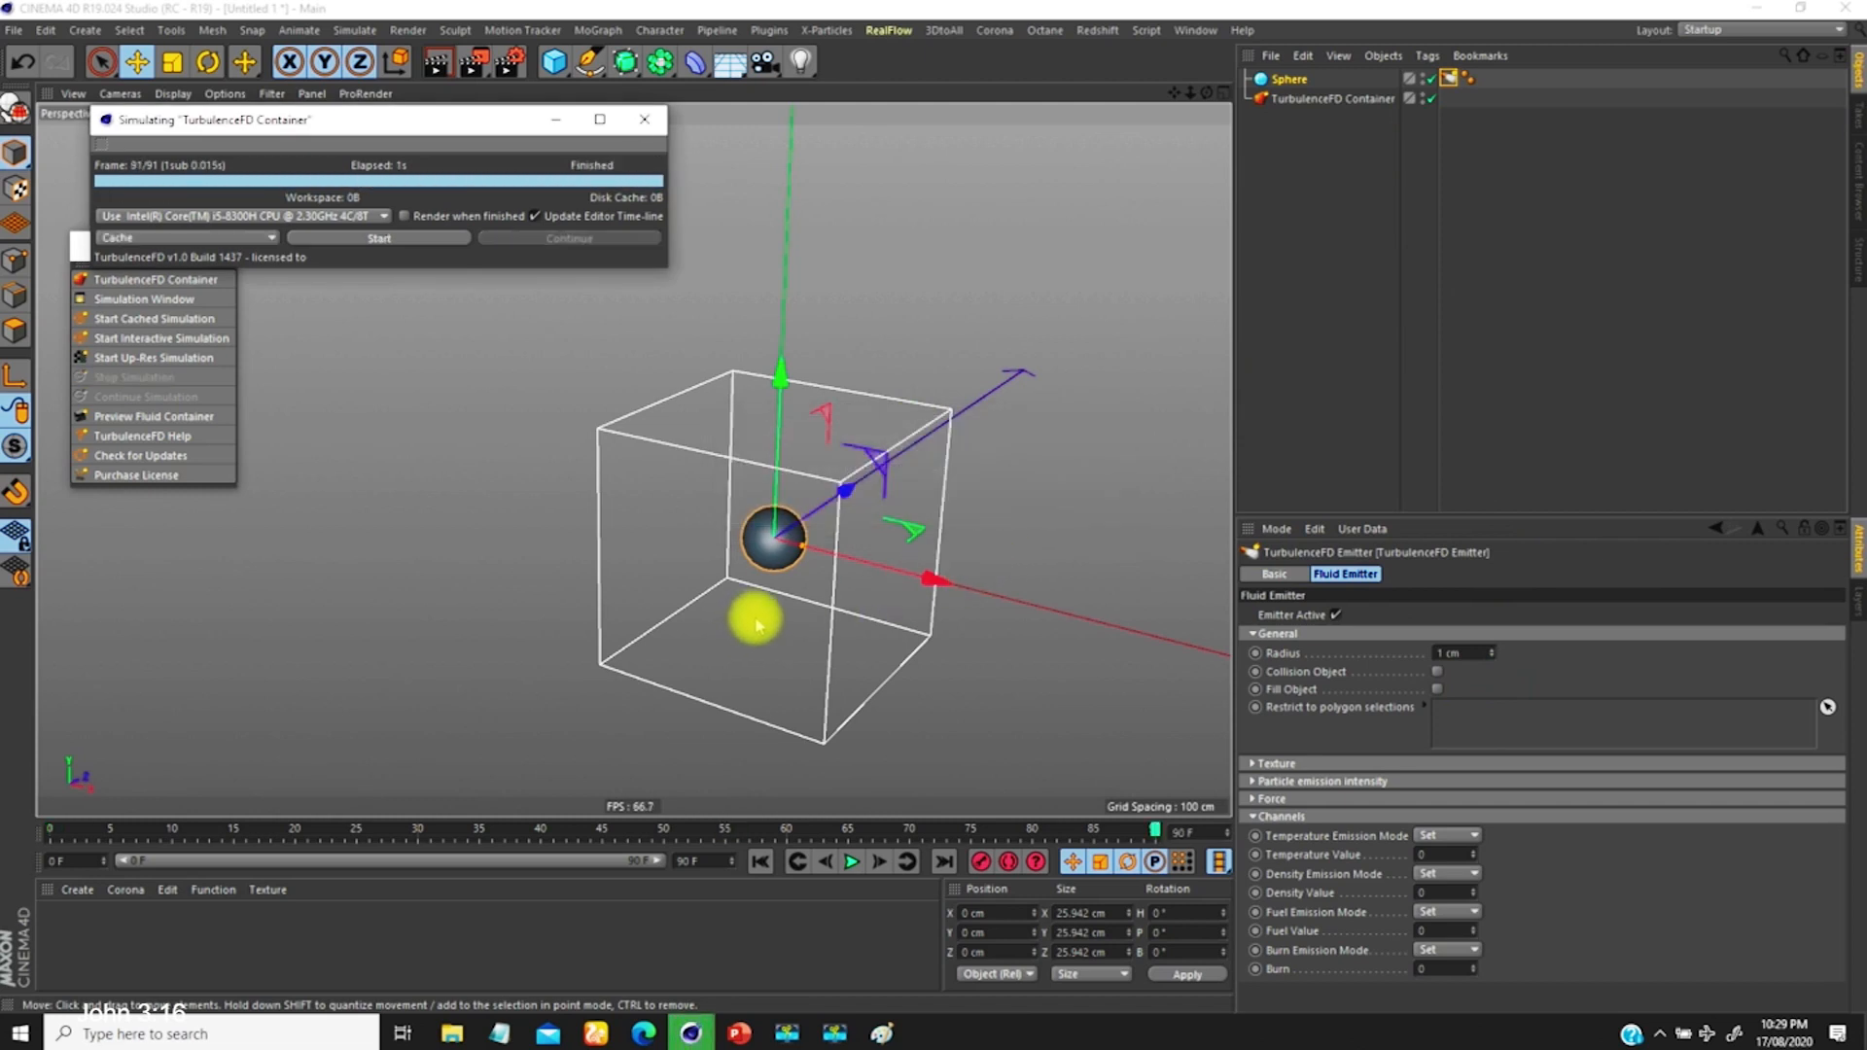
pyautogui.click(849, 864)
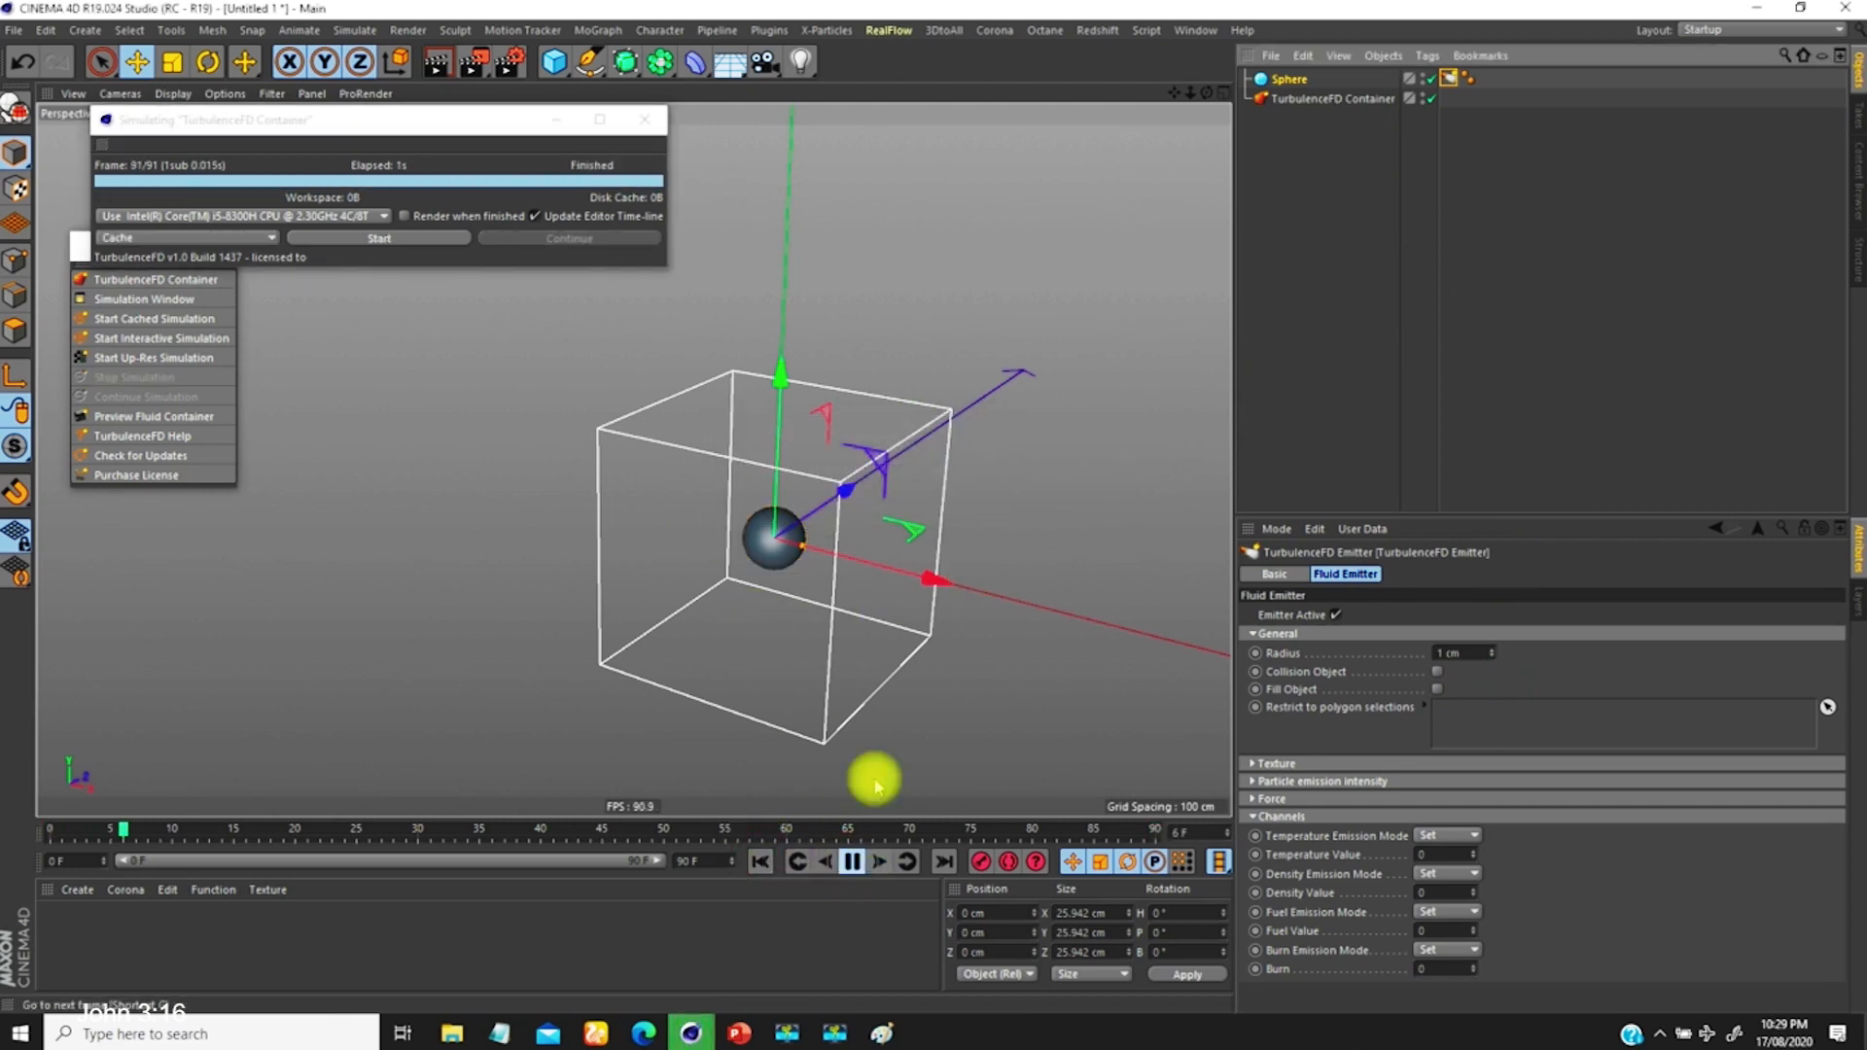
pyautogui.click(851, 863)
pyautogui.click(760, 861)
pyautogui.keyDown('alt'); pyautogui.moveTo(793, 597); pyautogui.dragTo(761, 488); pyautogui.keyUp('alt')
pyautogui.scroll(3, 785, 542)
pyautogui.scroll(-4, 796, 493)
pyautogui.scroll(5, 804, 530)
pyautogui.scroll(-6, 797, 509)
pyautogui.keyDown('alt'); pyautogui.moveTo(794, 483); pyautogui.dragTo(804, 490); pyautogui.keyUp('alt')
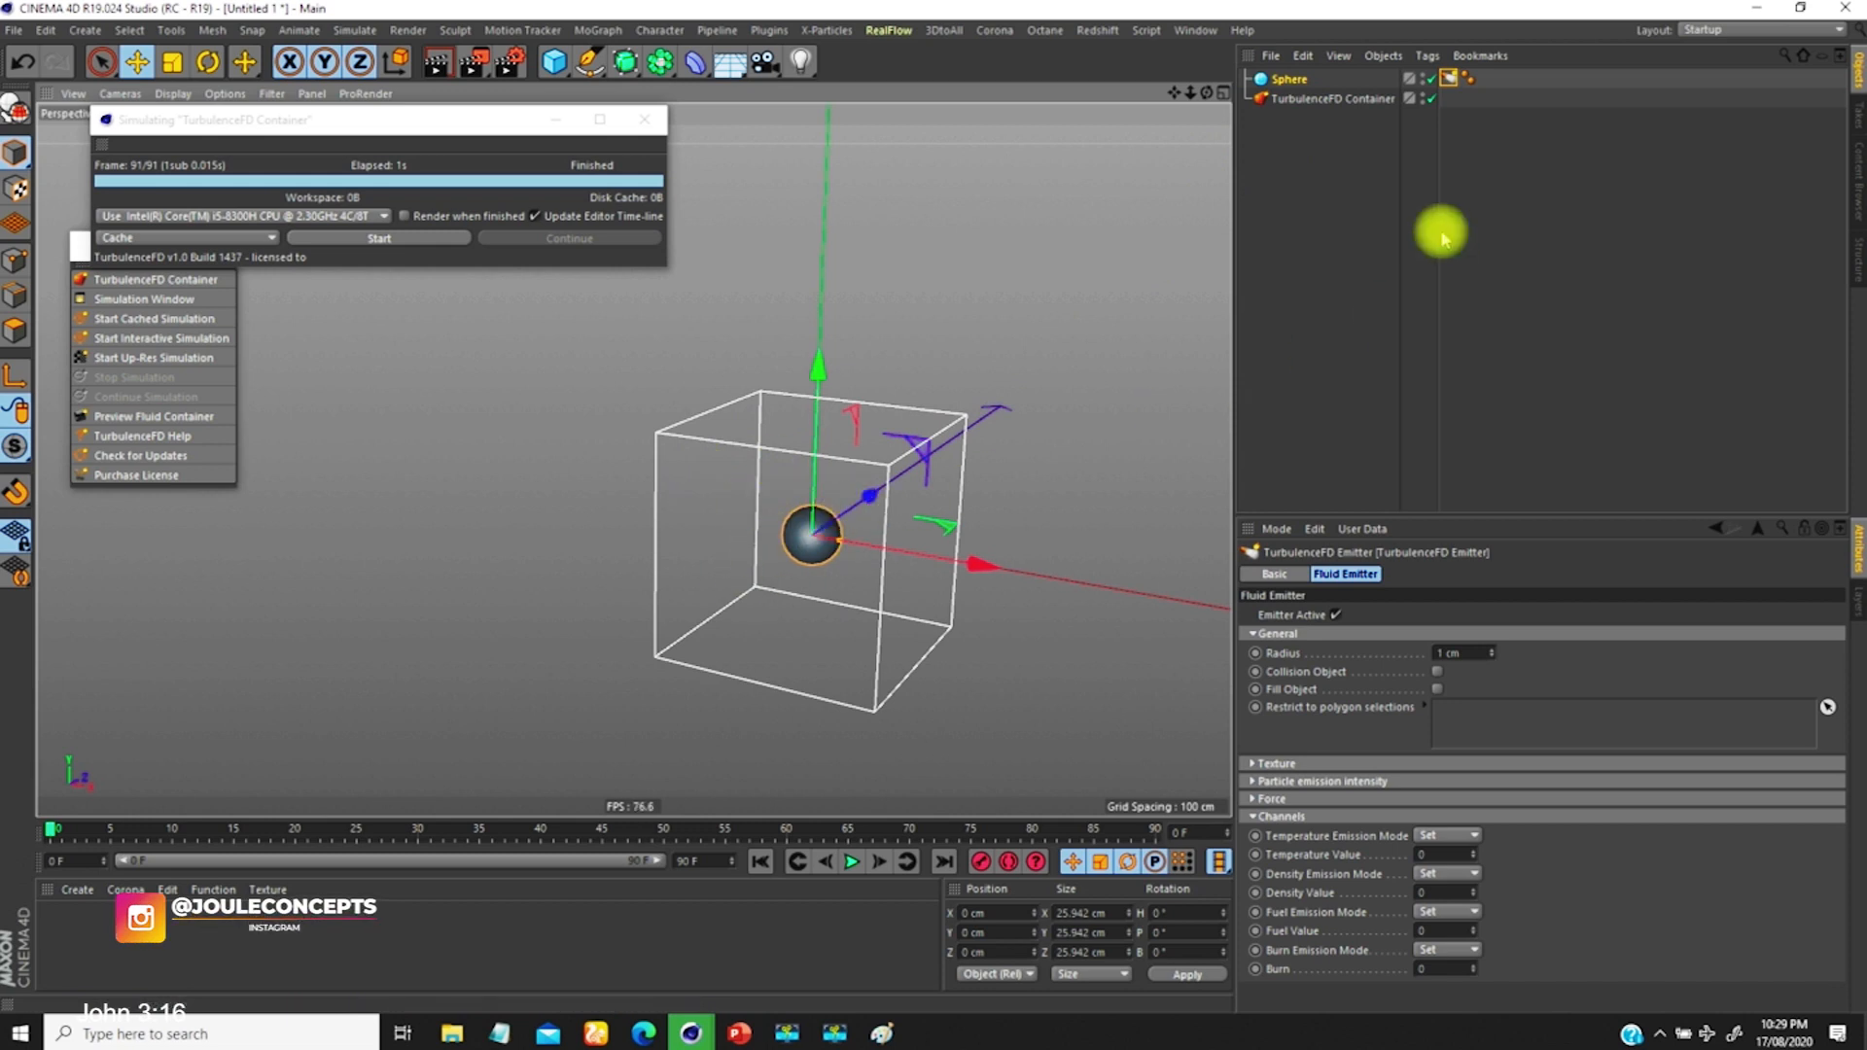
# Step: Check the container's cache channel options and set the sphere emitter's Temperature Value to 1
pyautogui.click(1327, 101)
pyautogui.moveTo(1839, 792); pyautogui.dragTo(1839, 884)
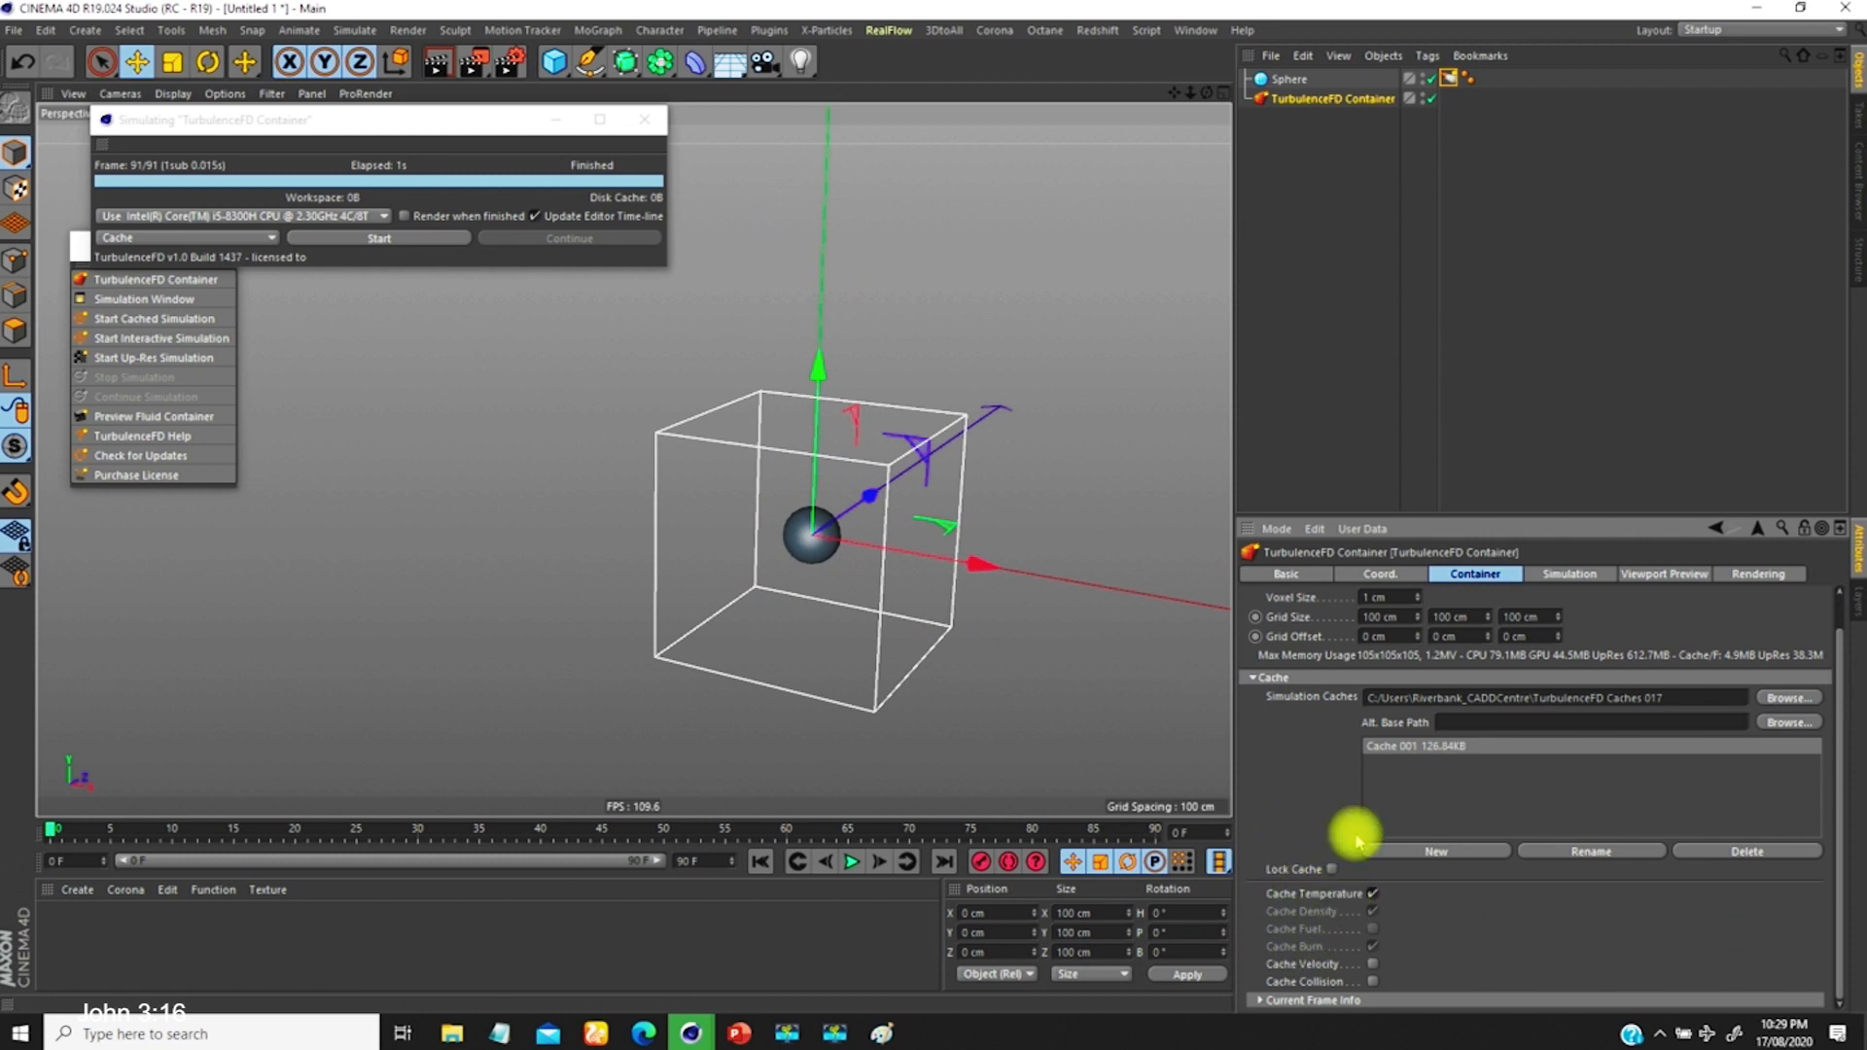
pyautogui.click(1448, 78)
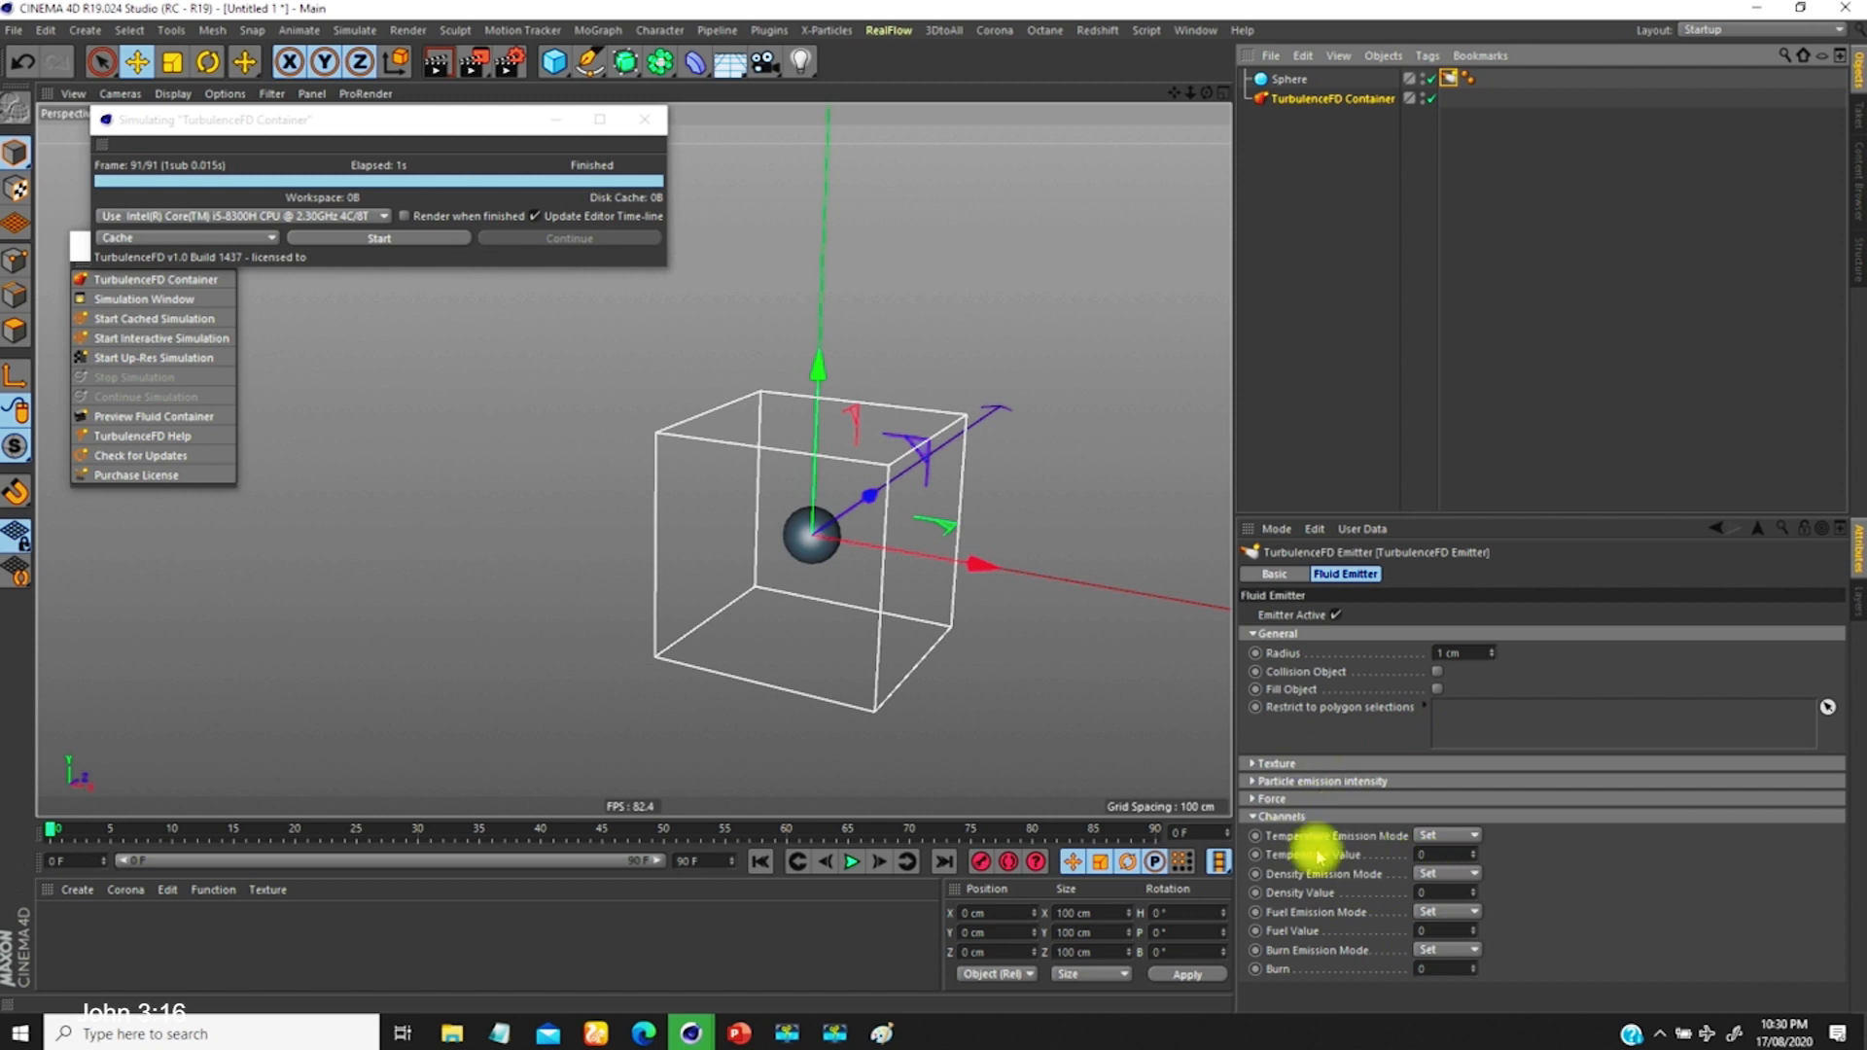
pyautogui.click(1439, 853)
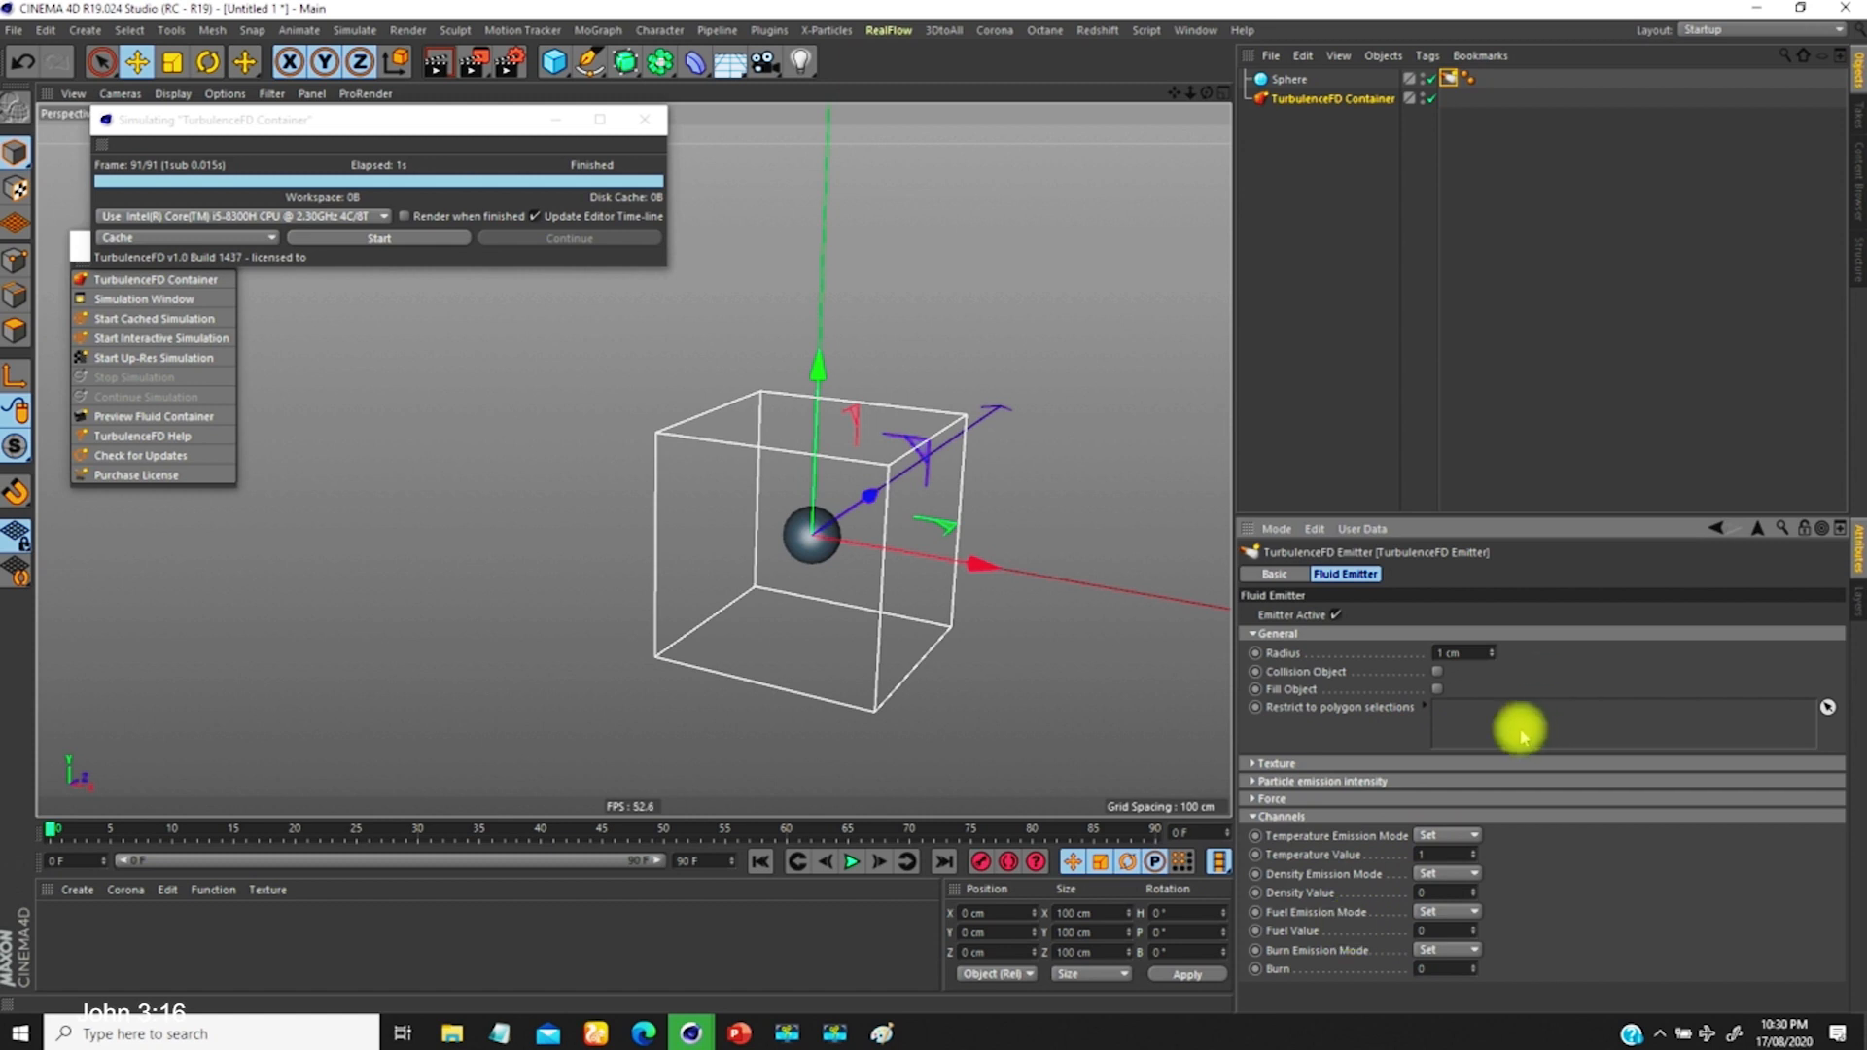
pyautogui.moveTo(1474, 855); pyautogui.dragTo(1476, 813)
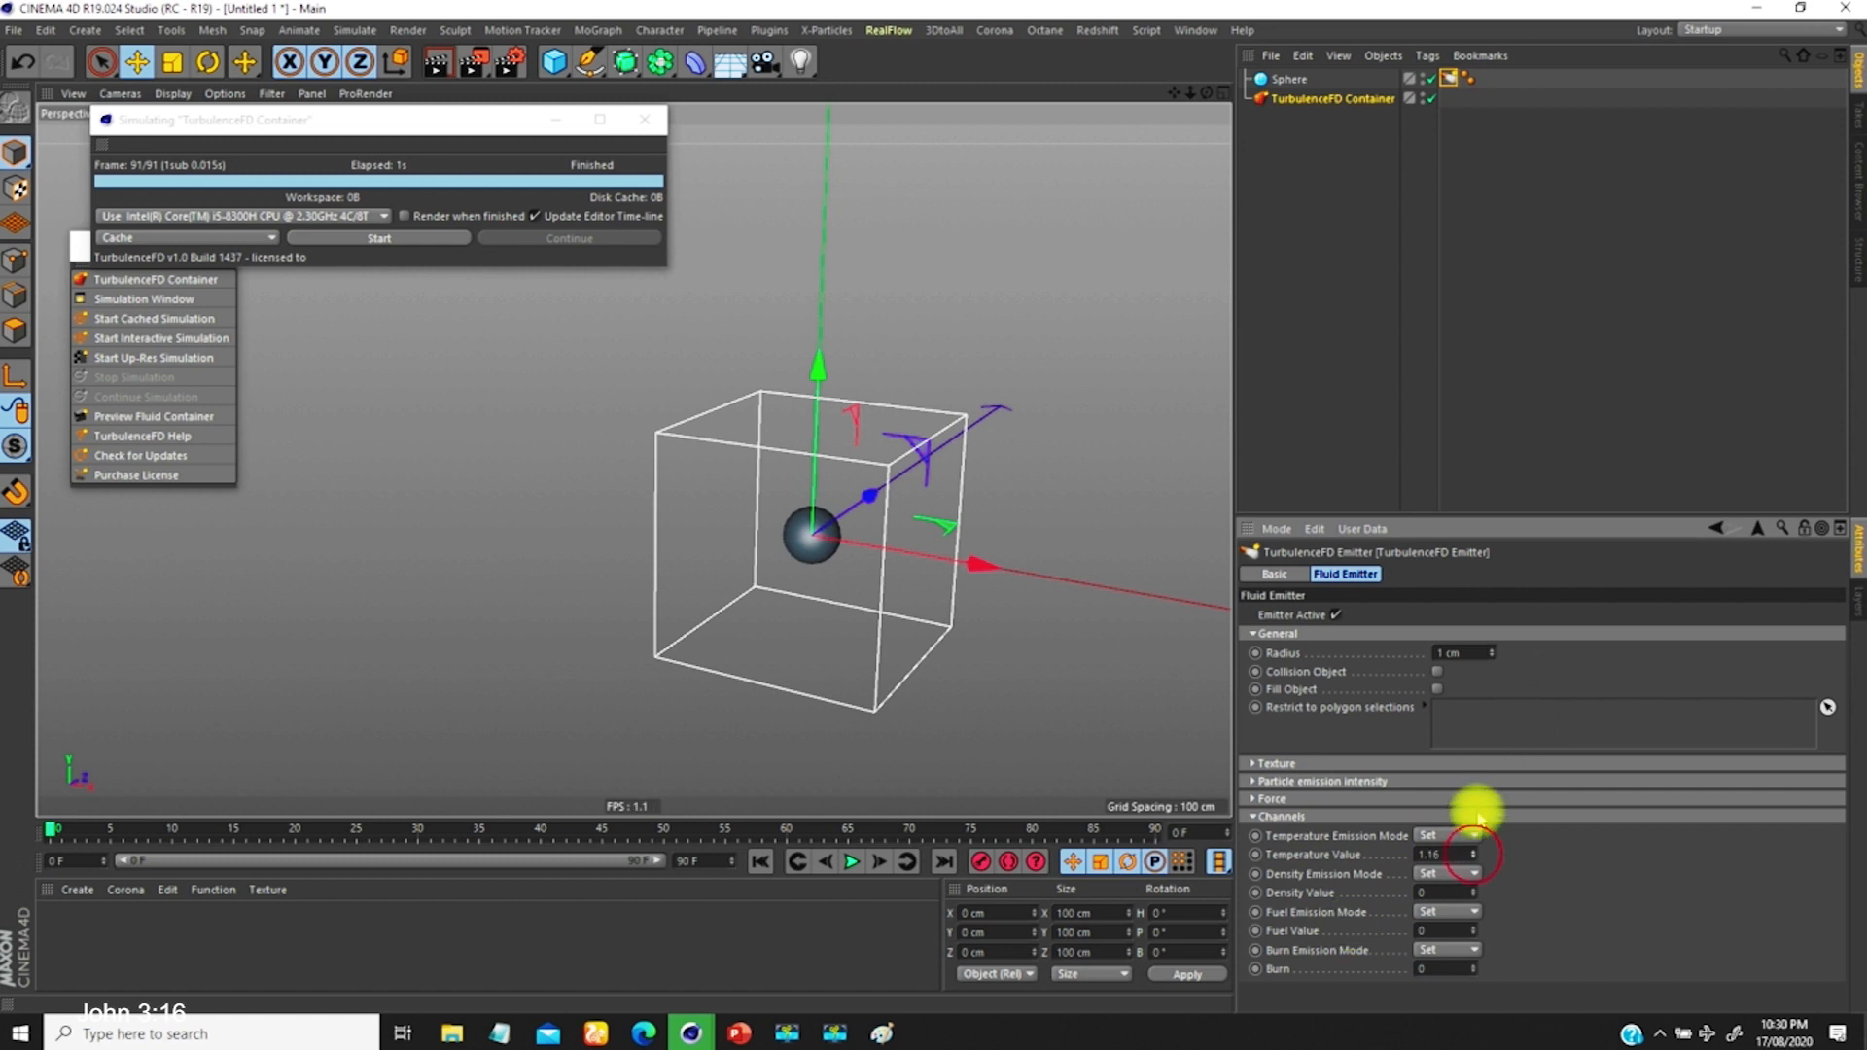
pyautogui.click(1430, 854)
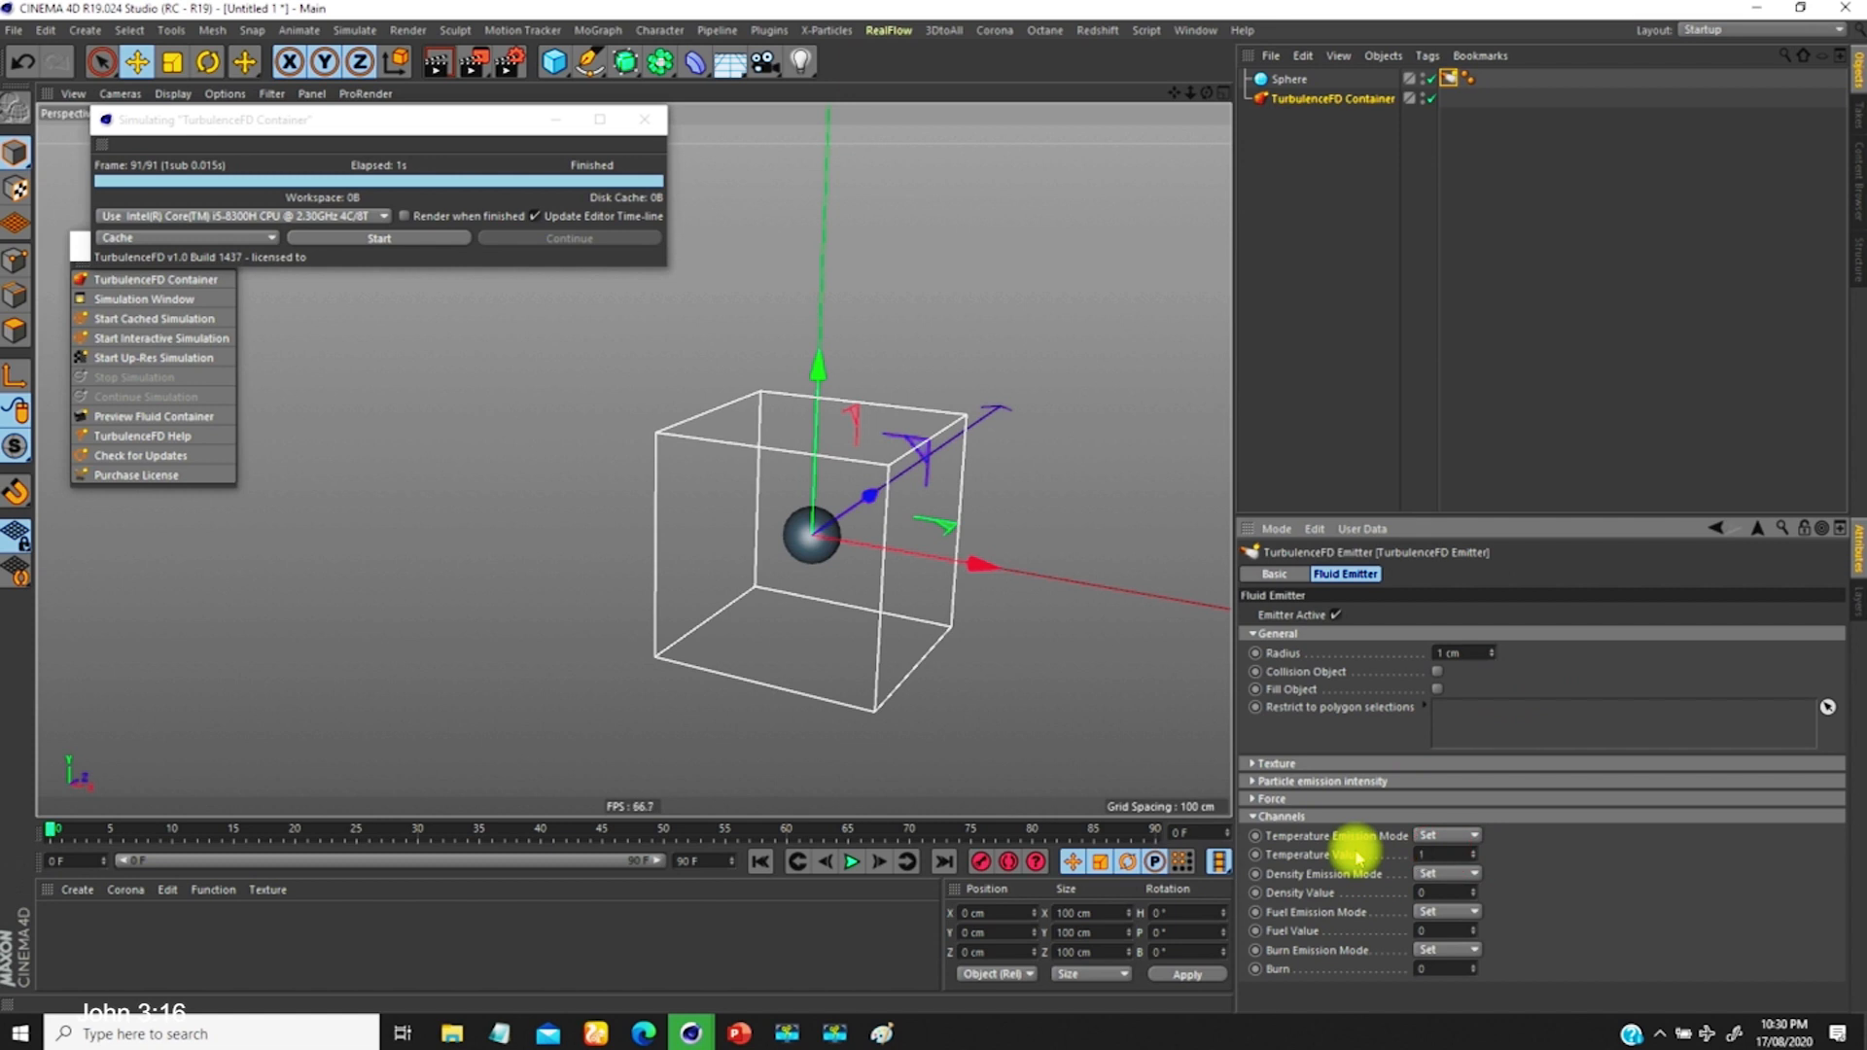
# Step: Rerun the simulation in Cache mode with the temperature emission, overwriting the existing cache
pyautogui.click(414, 242)
pyautogui.click(1012, 499)
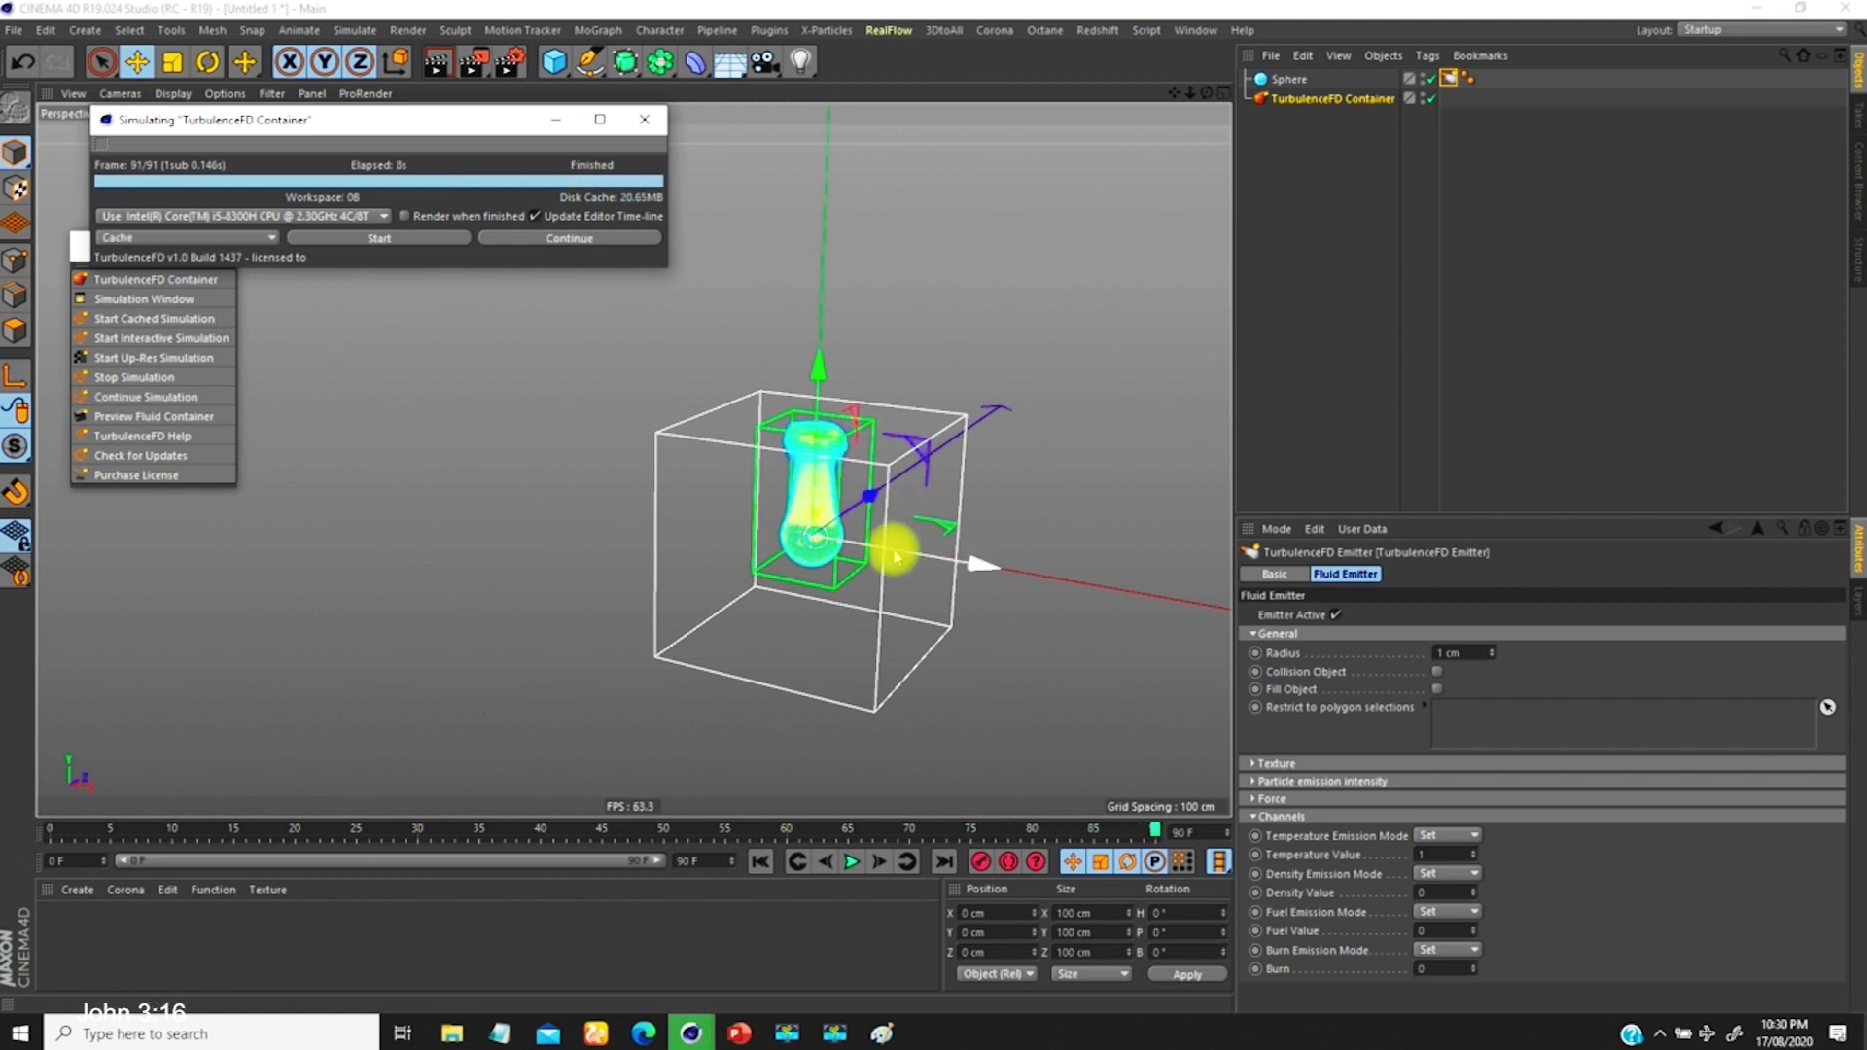
pyautogui.keyDown('alt'); pyautogui.moveTo(822, 584); pyautogui.dragTo(846, 533); pyautogui.keyUp('alt')
pyautogui.scroll(4, 846, 440)
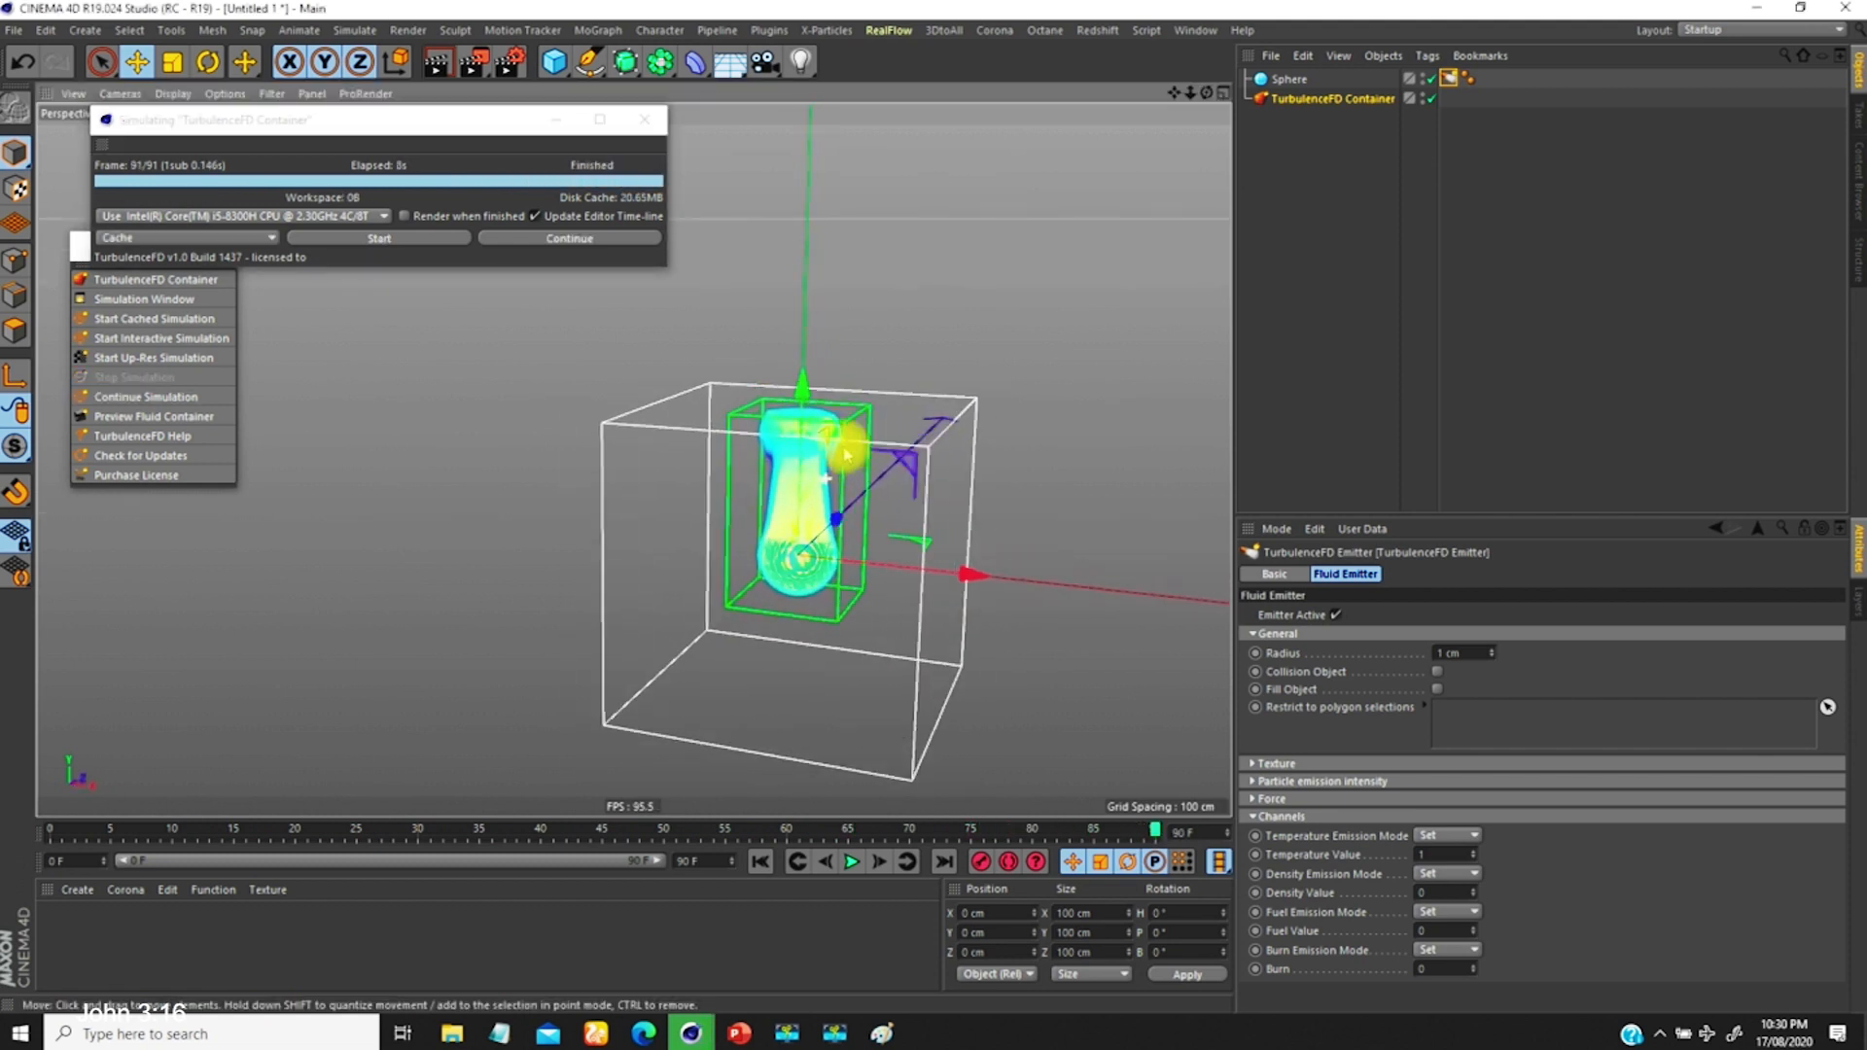
# Step: Play the cached temperature simulation from frame 0, view it from the side, and return to frame 0
pyautogui.click(760, 861)
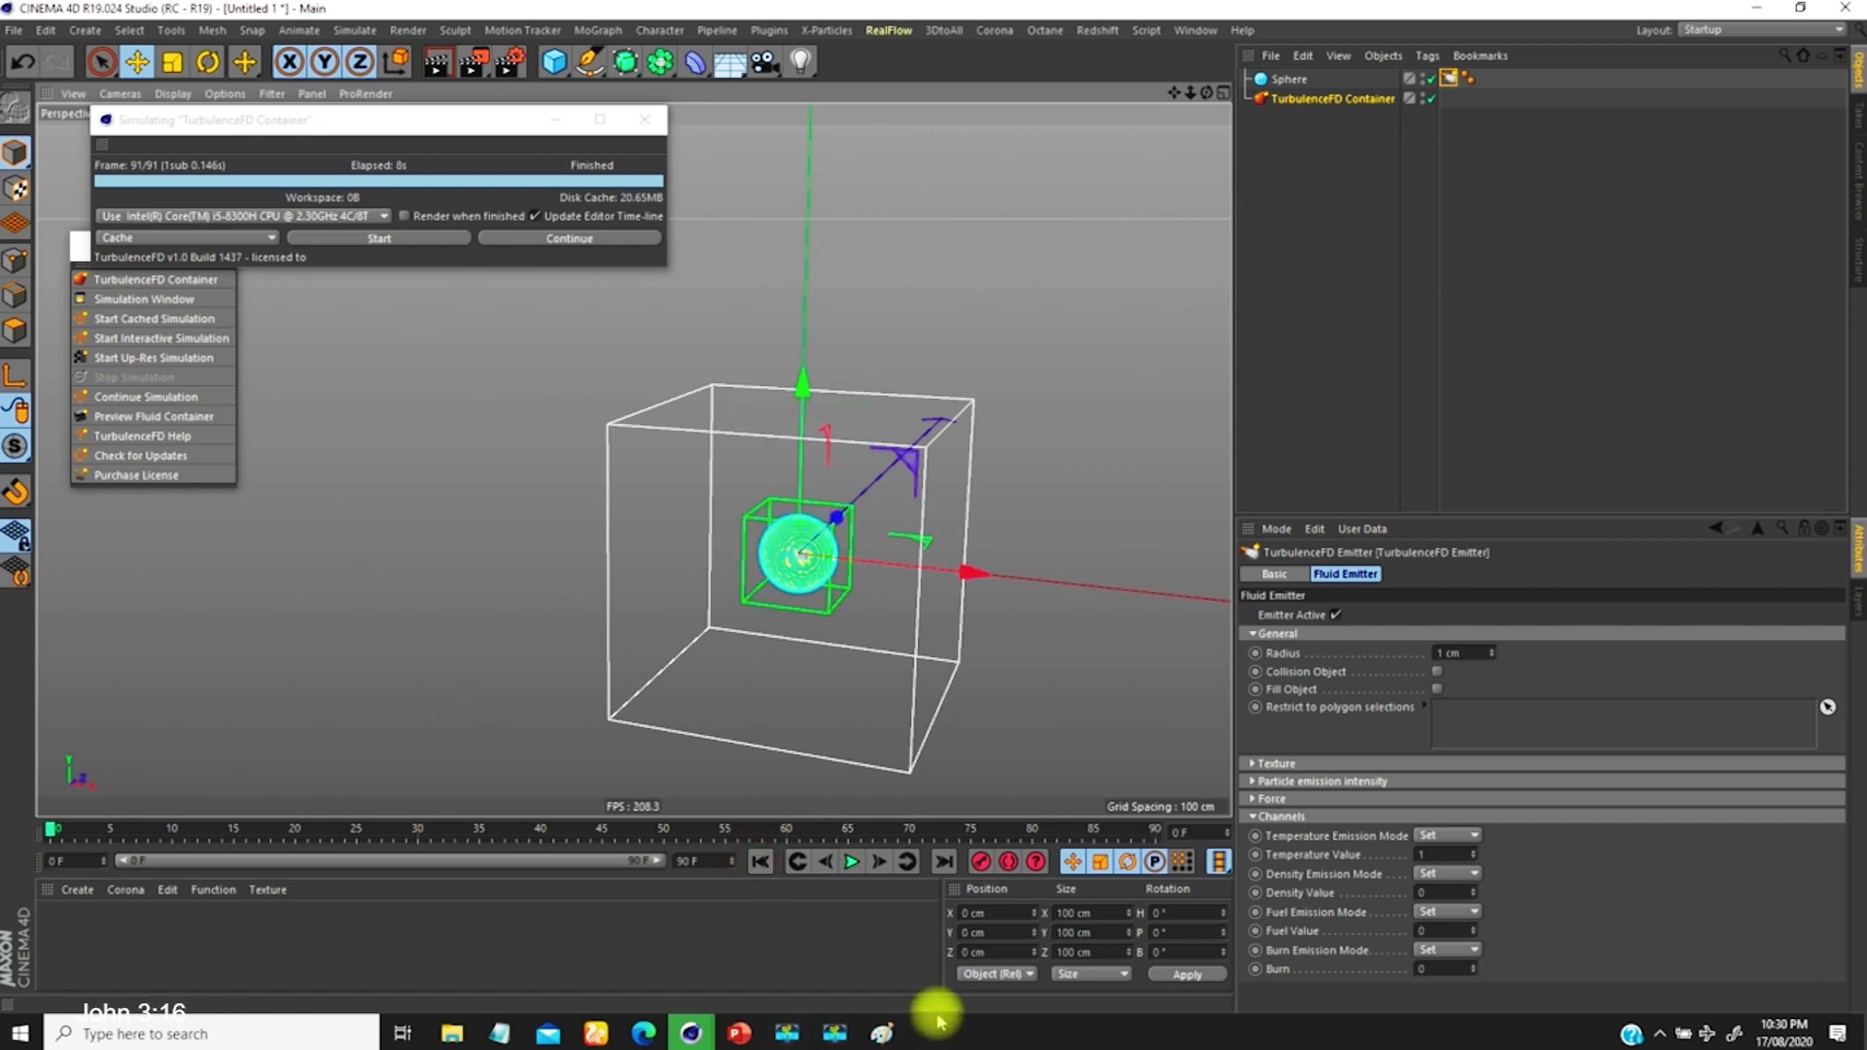
pyautogui.click(850, 862)
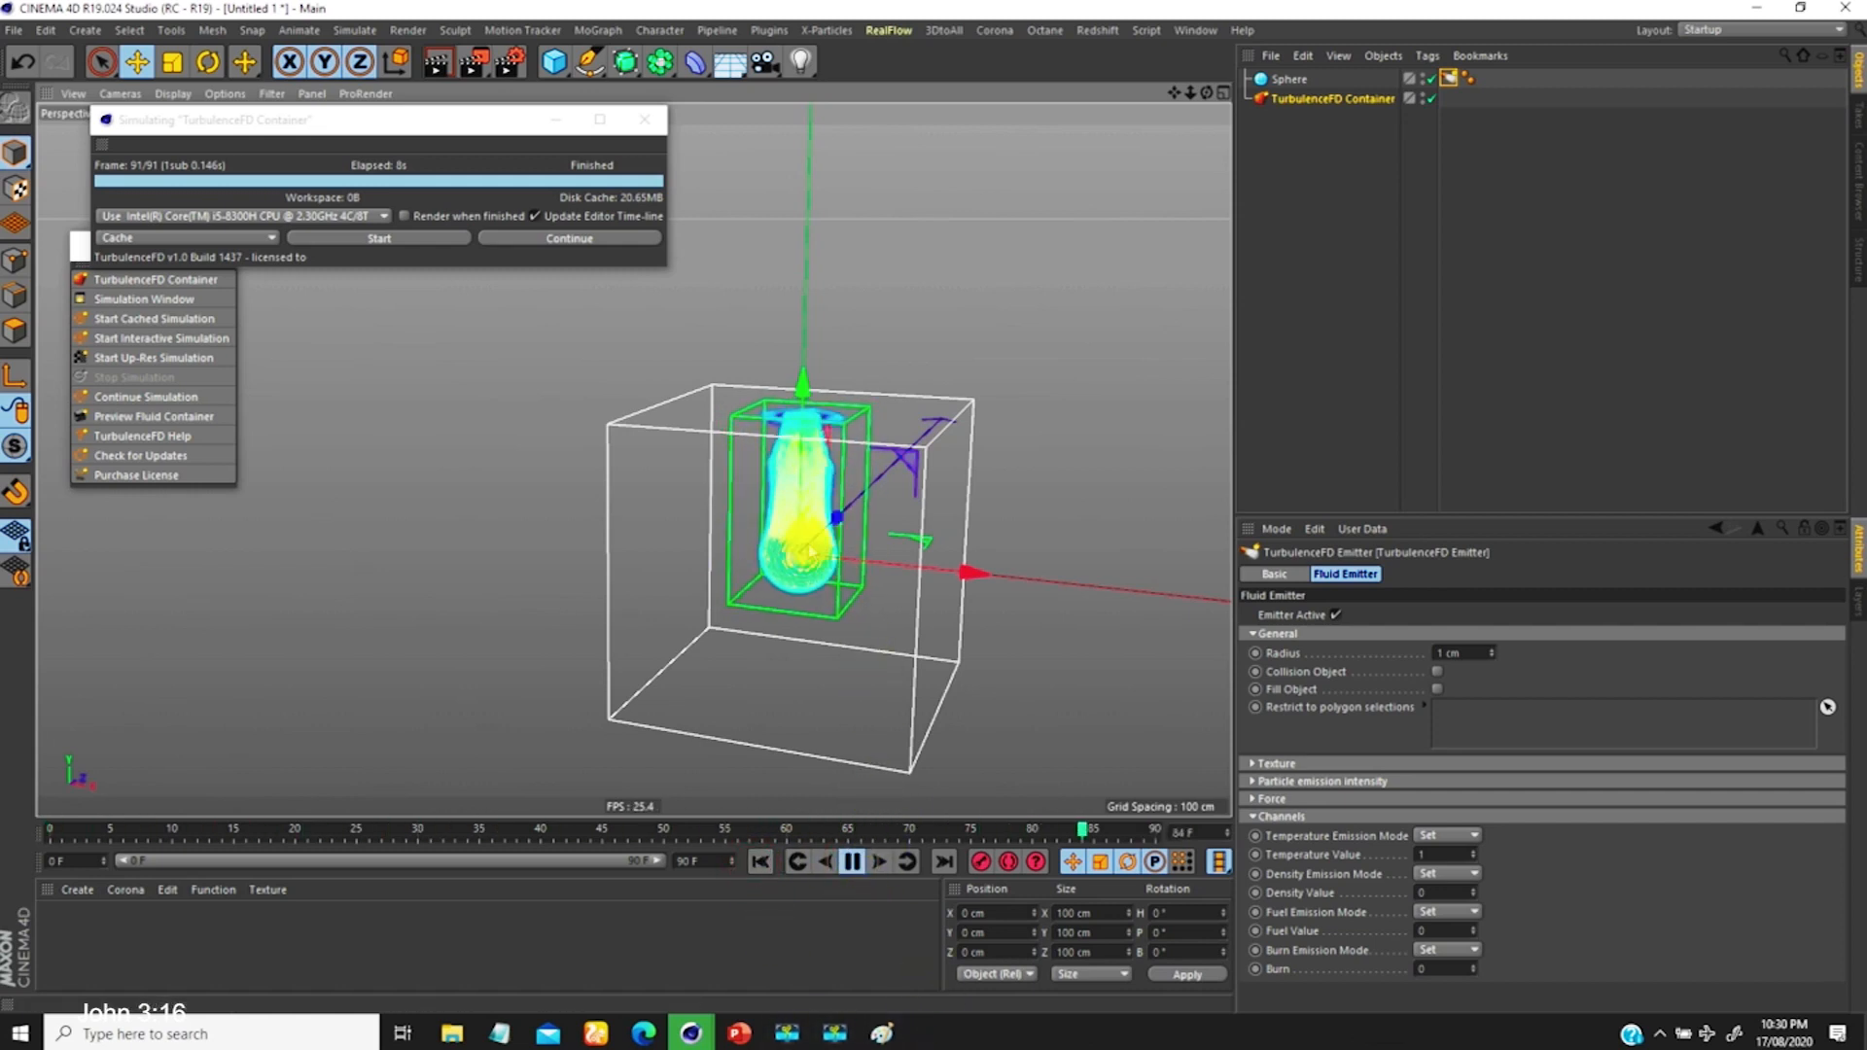
pyautogui.keyDown('alt'); pyautogui.moveTo(824, 553); pyautogui.dragTo(821, 588); pyautogui.keyUp('alt')
pyautogui.keyDown('alt'); pyautogui.moveTo(831, 523); pyautogui.dragTo(832, 584); pyautogui.keyUp('alt')
pyautogui.scroll(-5, 821, 580)
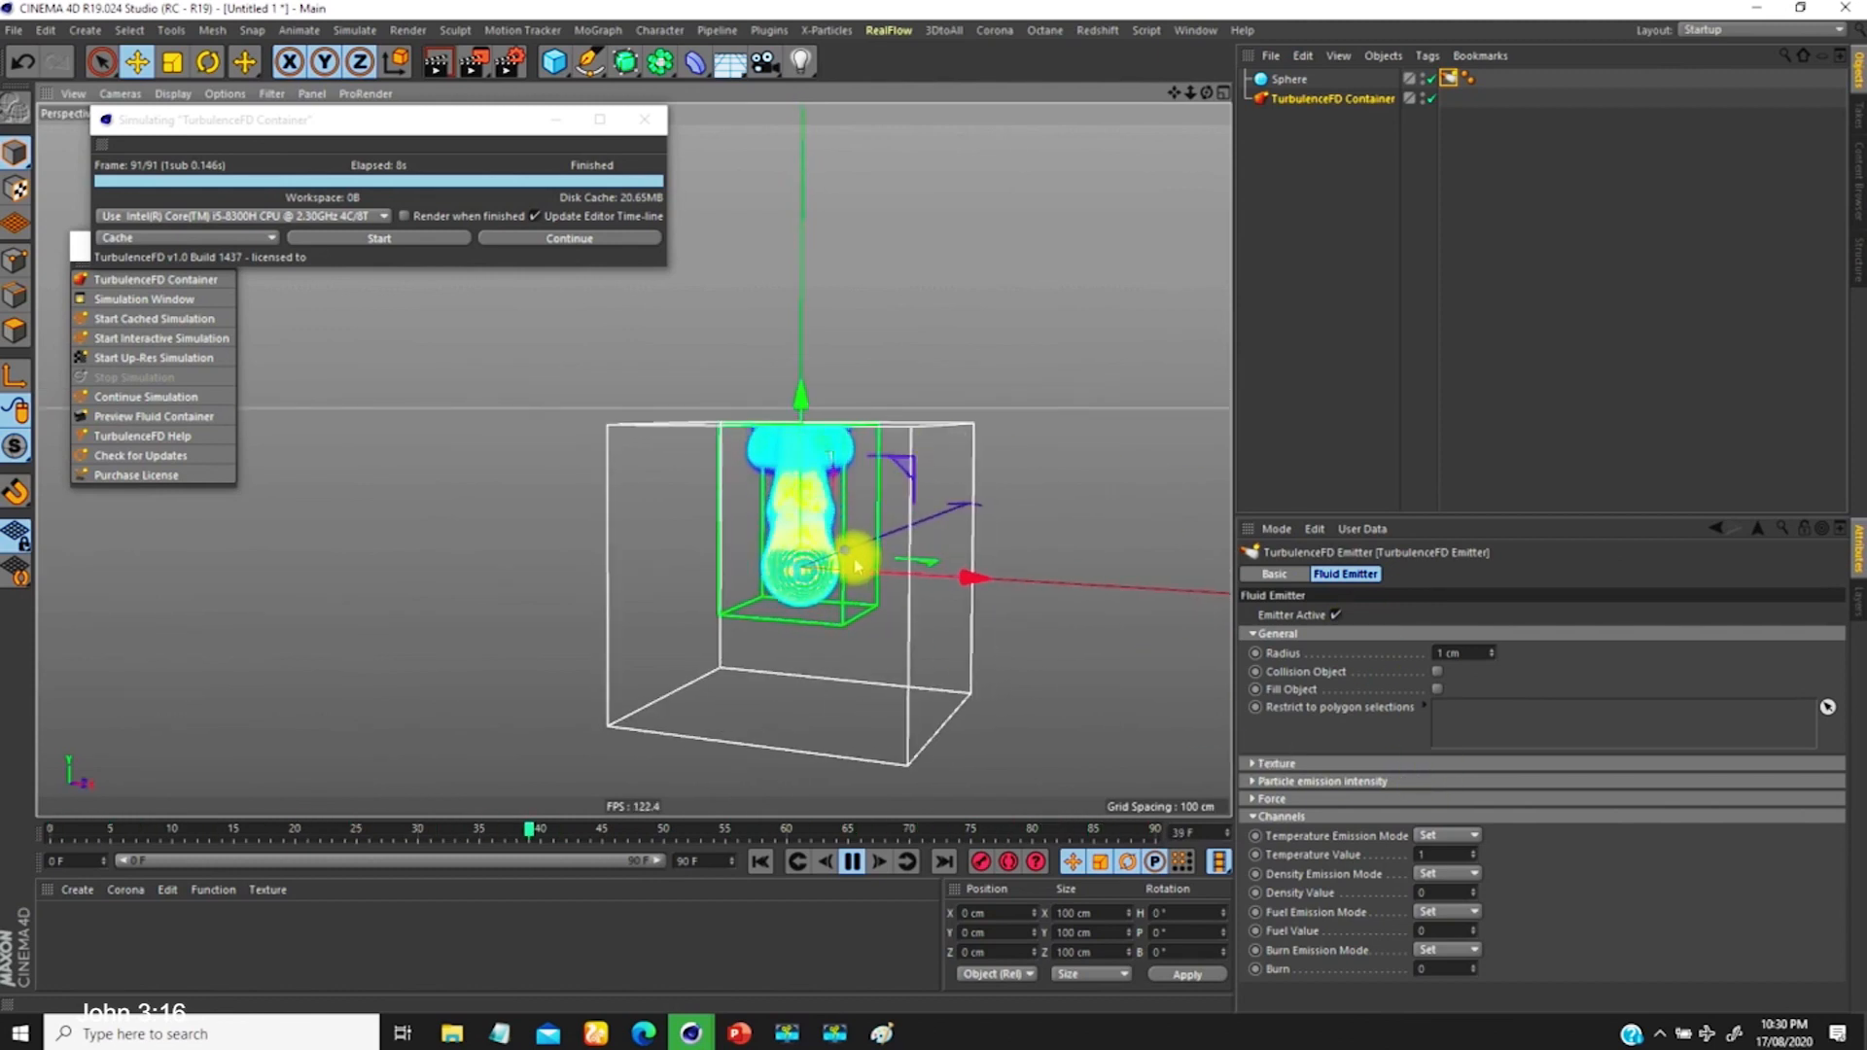
pyautogui.click(852, 862)
pyautogui.click(794, 864)
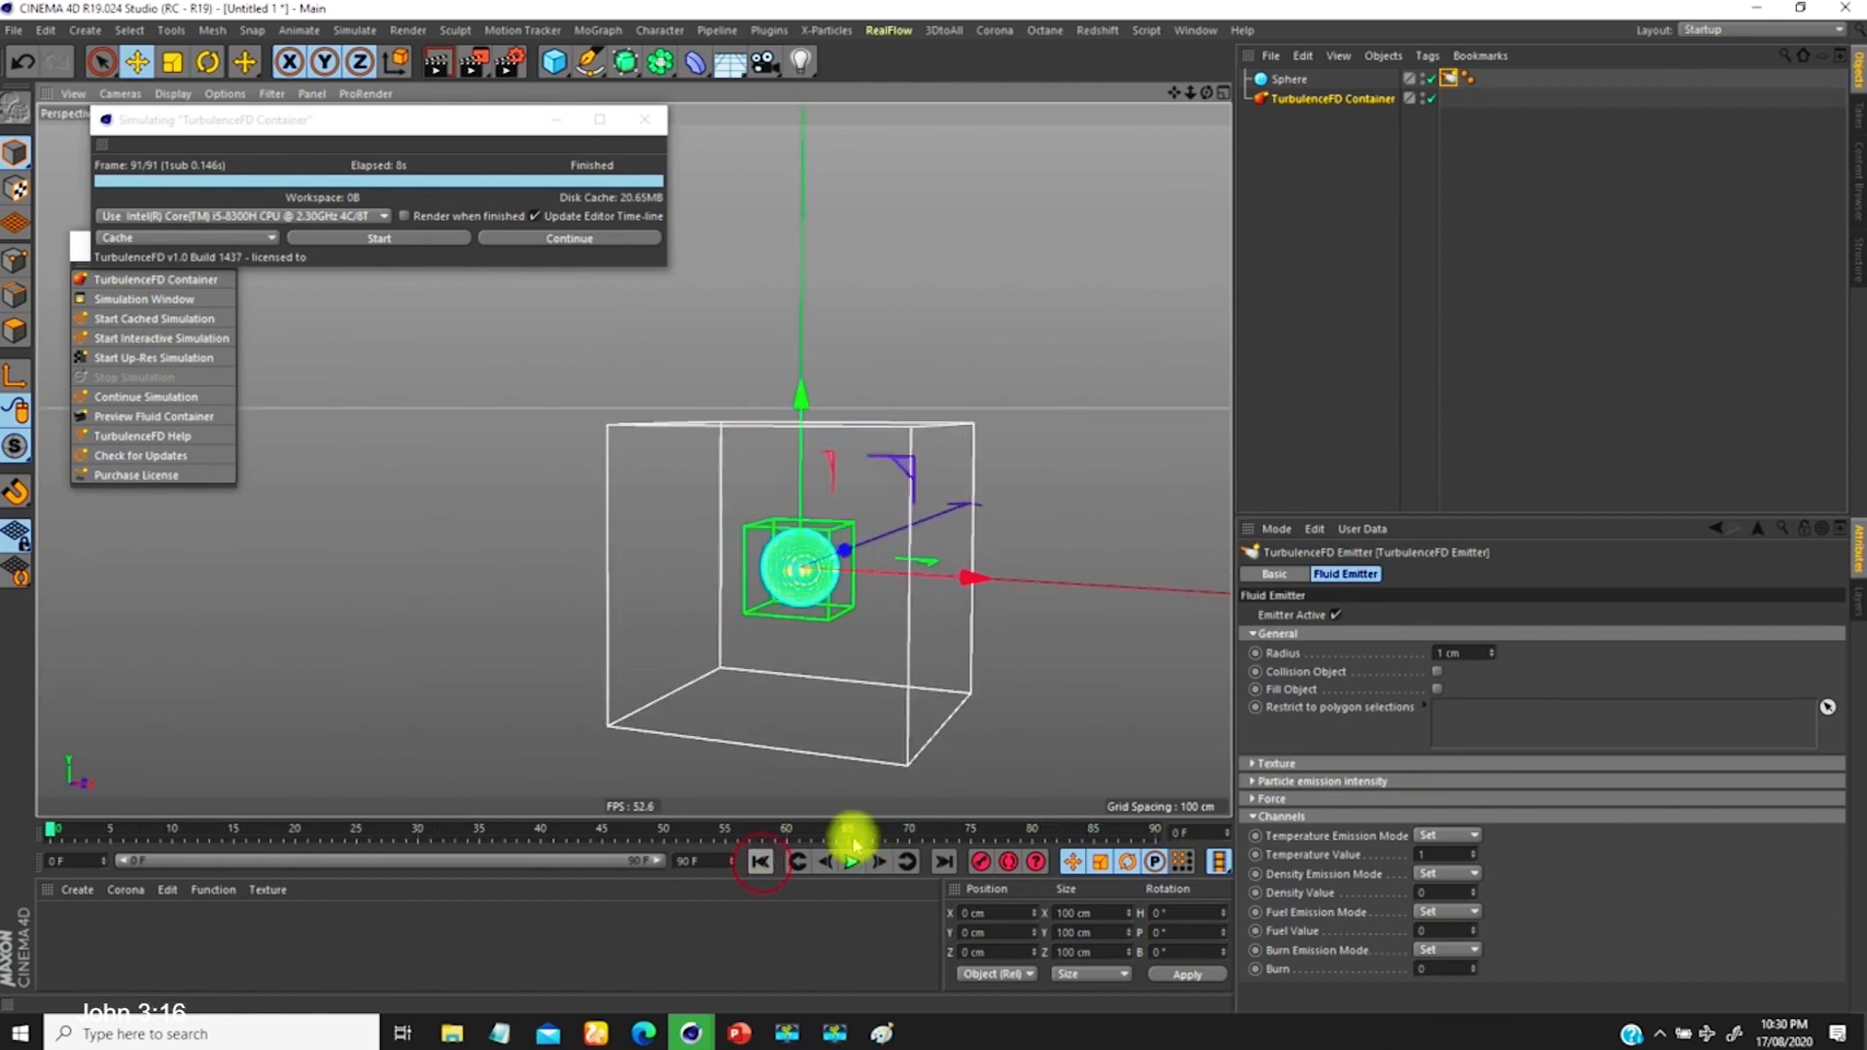
# Step: Create a new simulation cache in the container and set the sphere emitter's Density Value to 10
pyautogui.click(1307, 99)
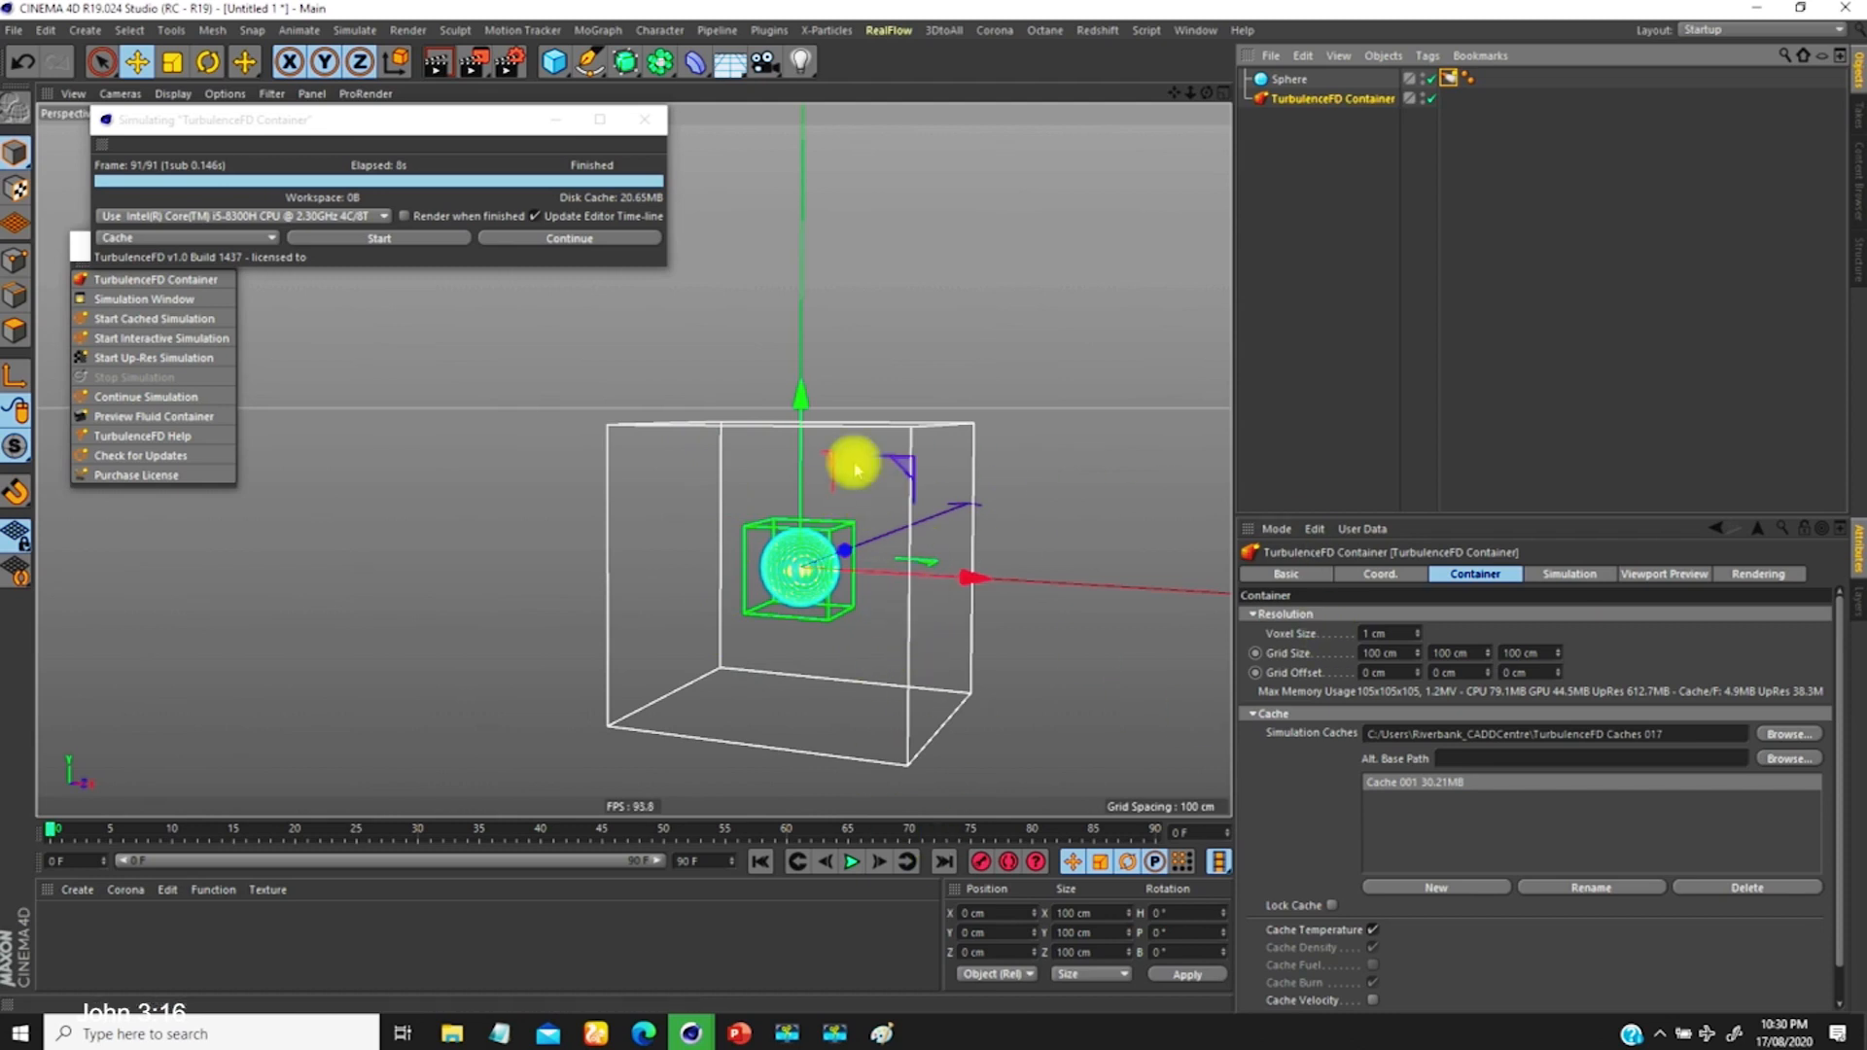
pyautogui.click(1441, 888)
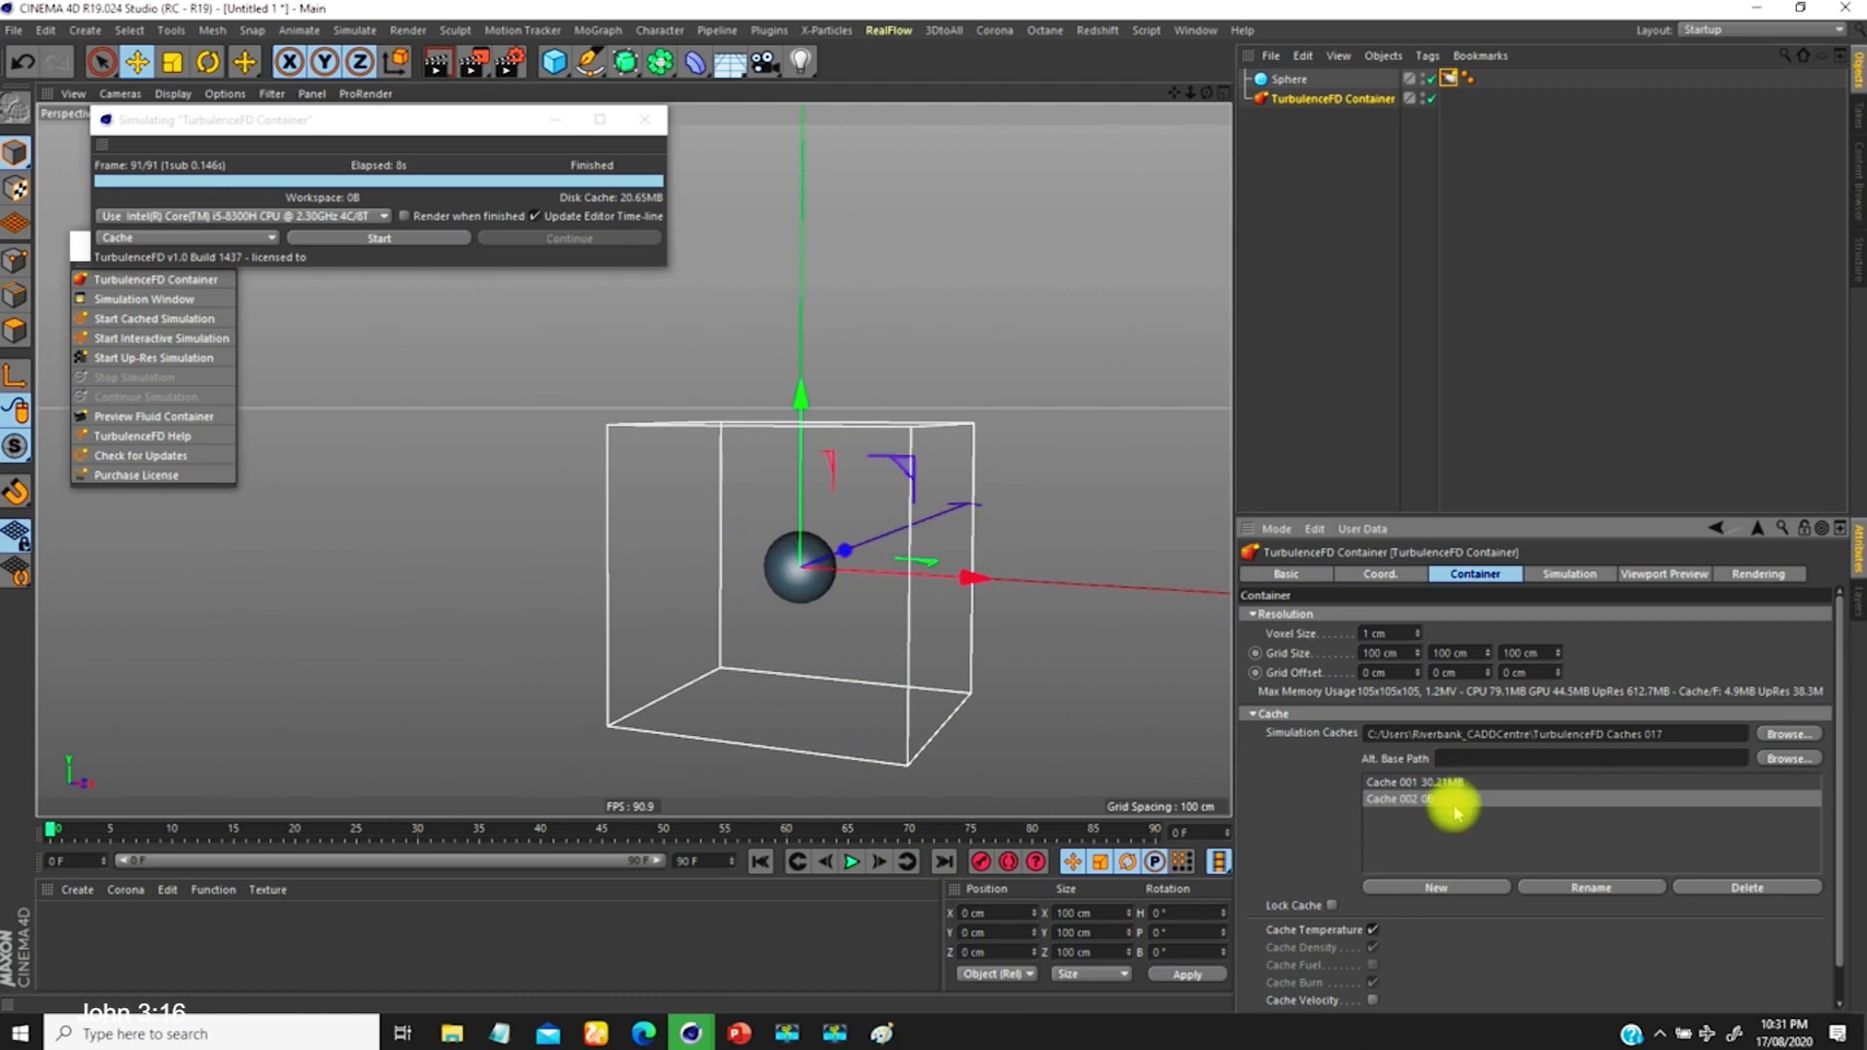
pyautogui.click(1449, 79)
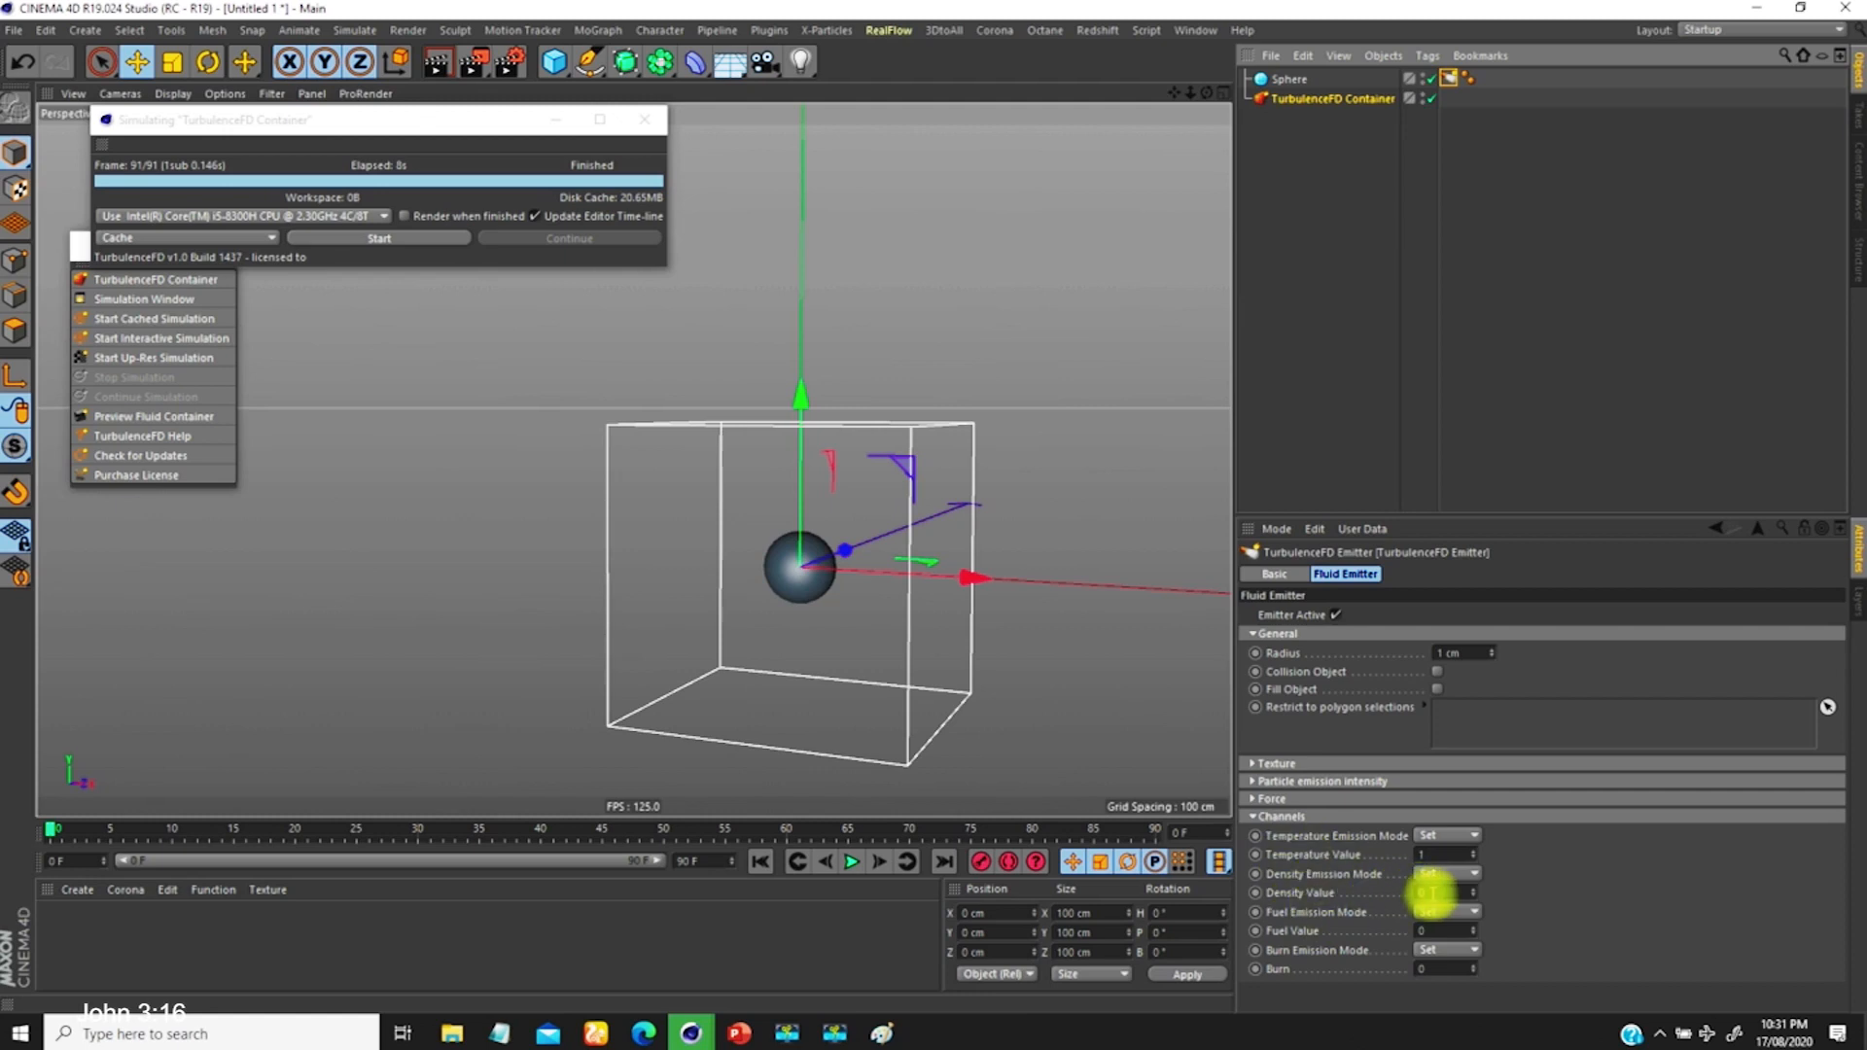
pyautogui.click(1431, 892)
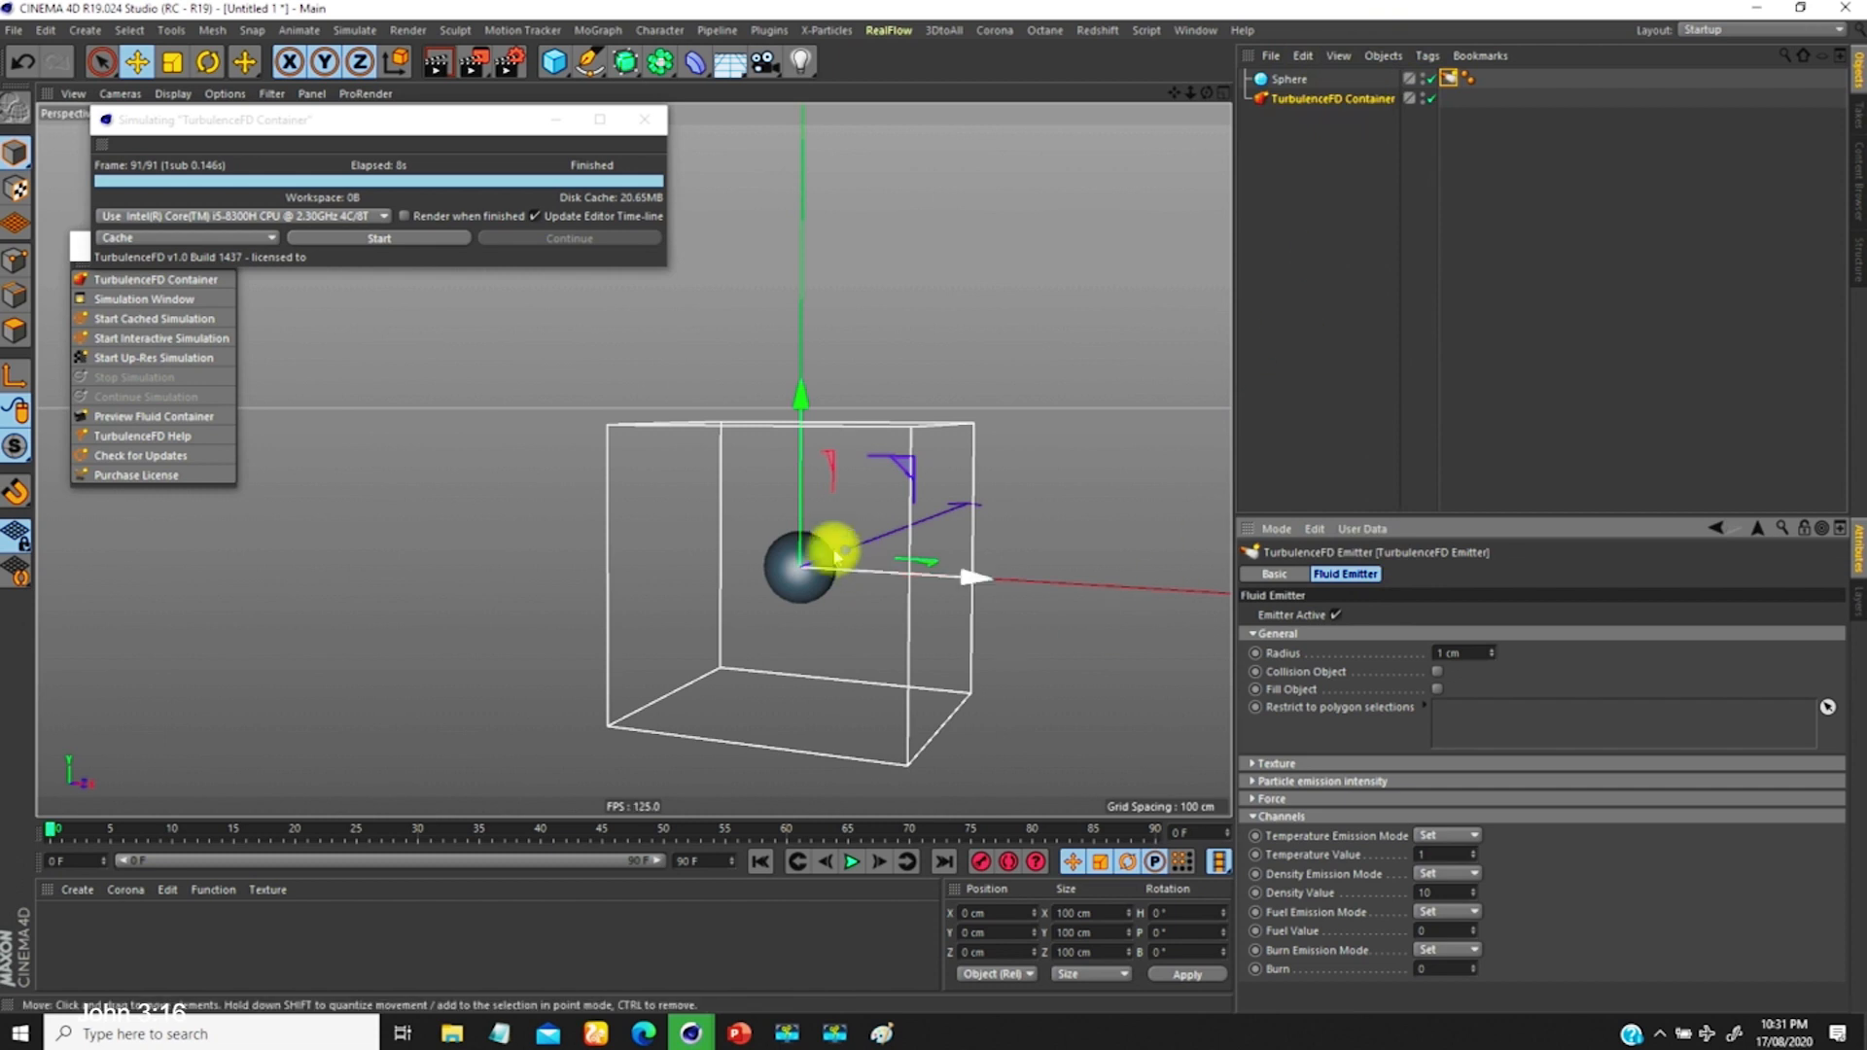
# Step: Activate the Density channel in the TurbulenceFD Container's simulation settings
pyautogui.click(1327, 100)
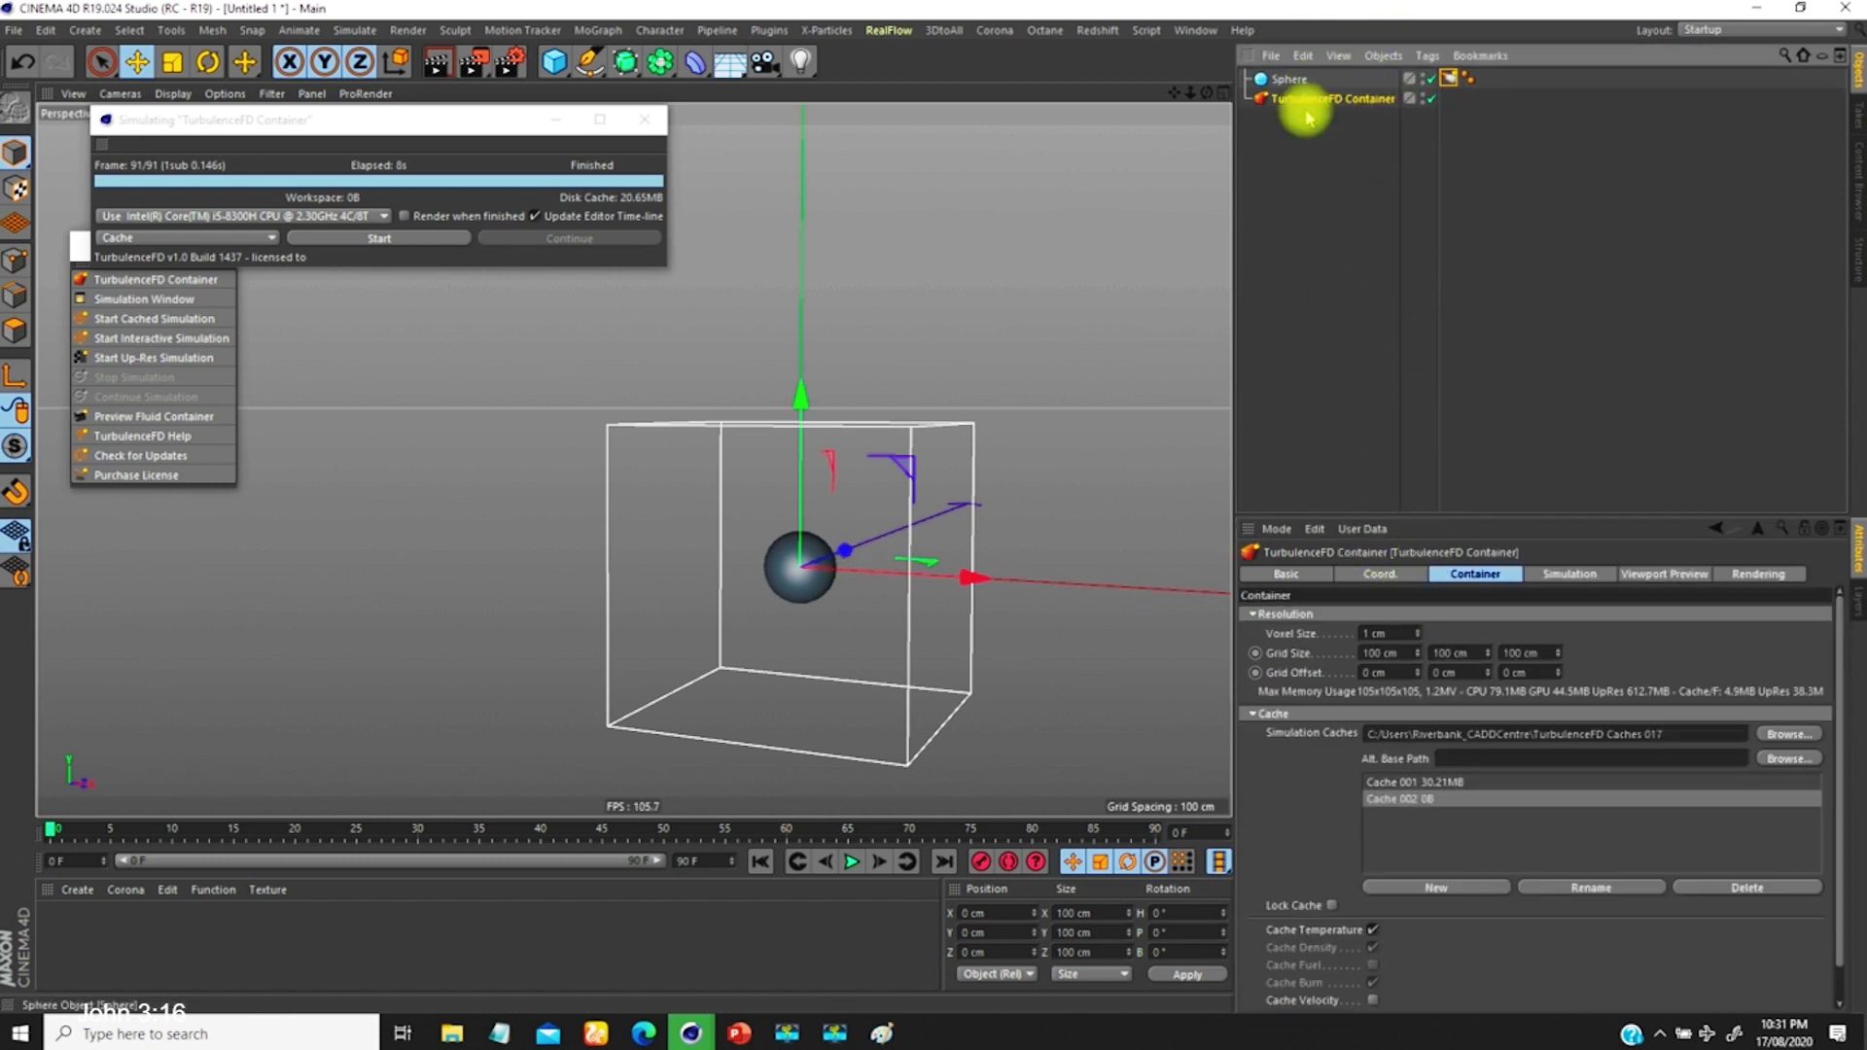
pyautogui.click(1475, 575)
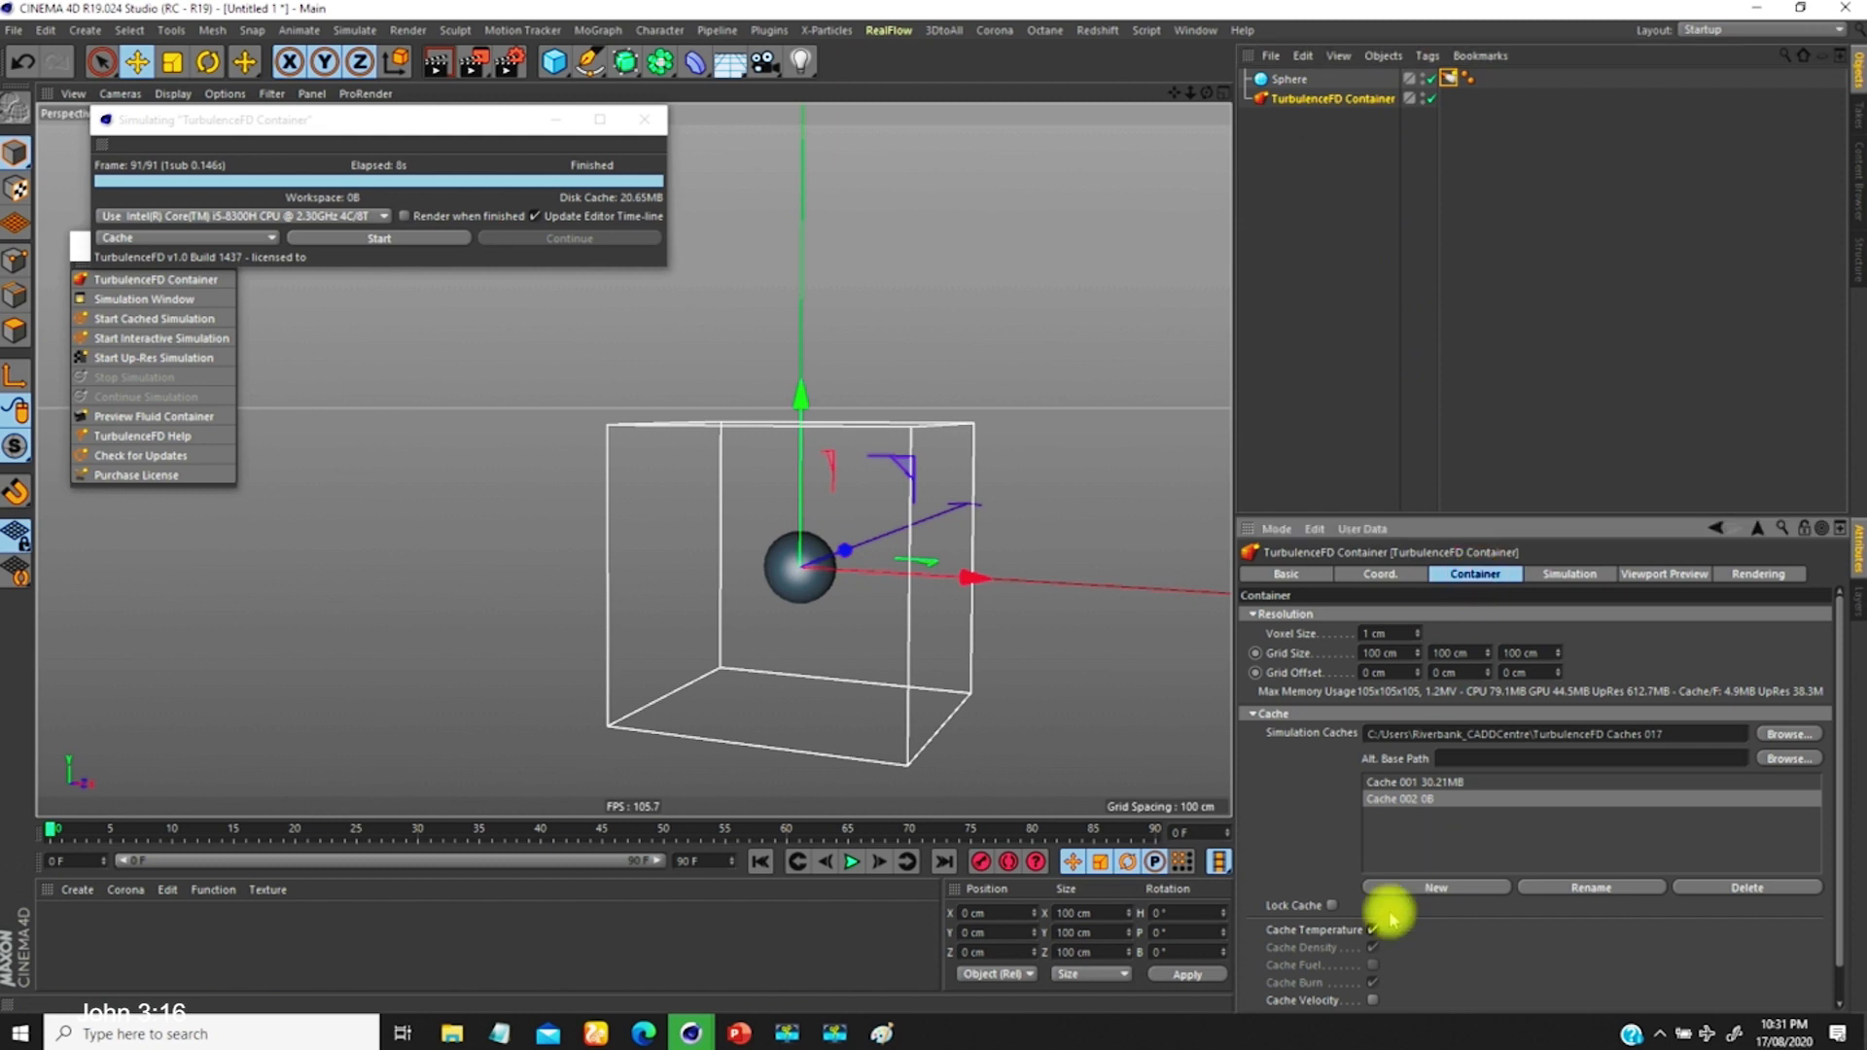
pyautogui.click(1572, 575)
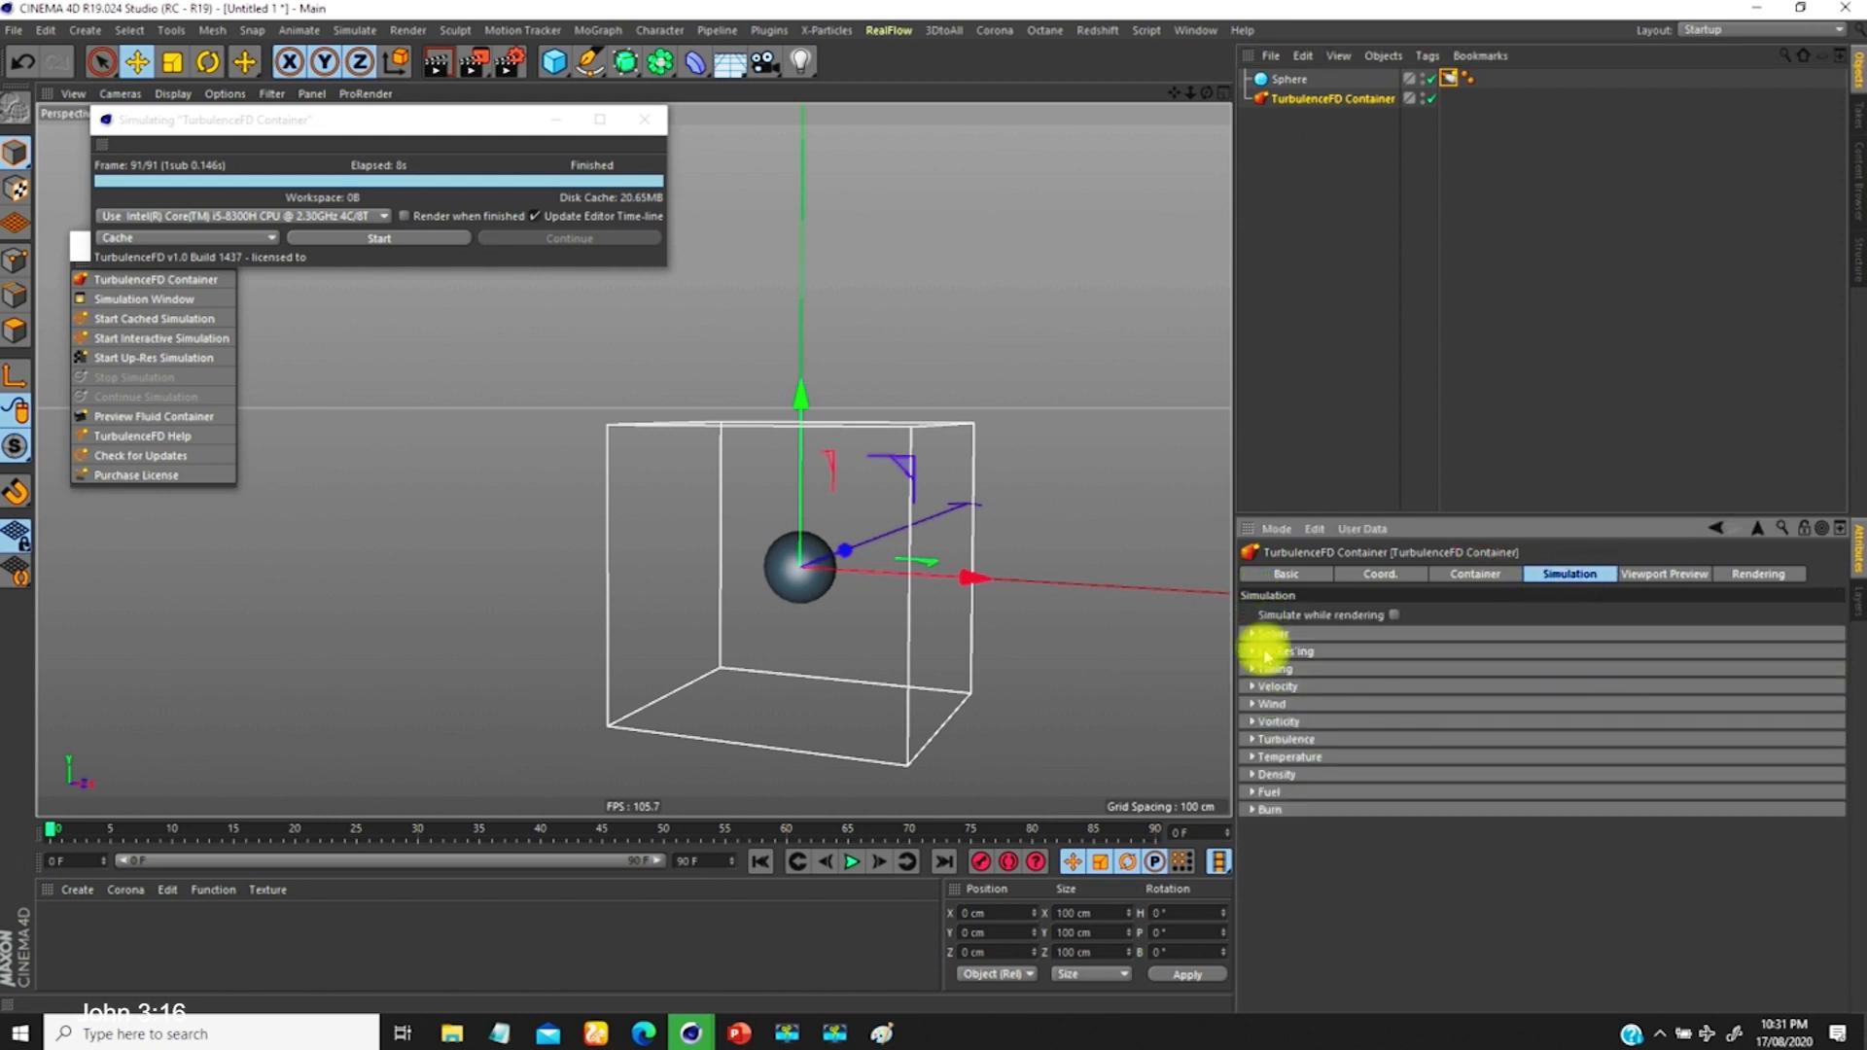
pyautogui.click(1253, 775)
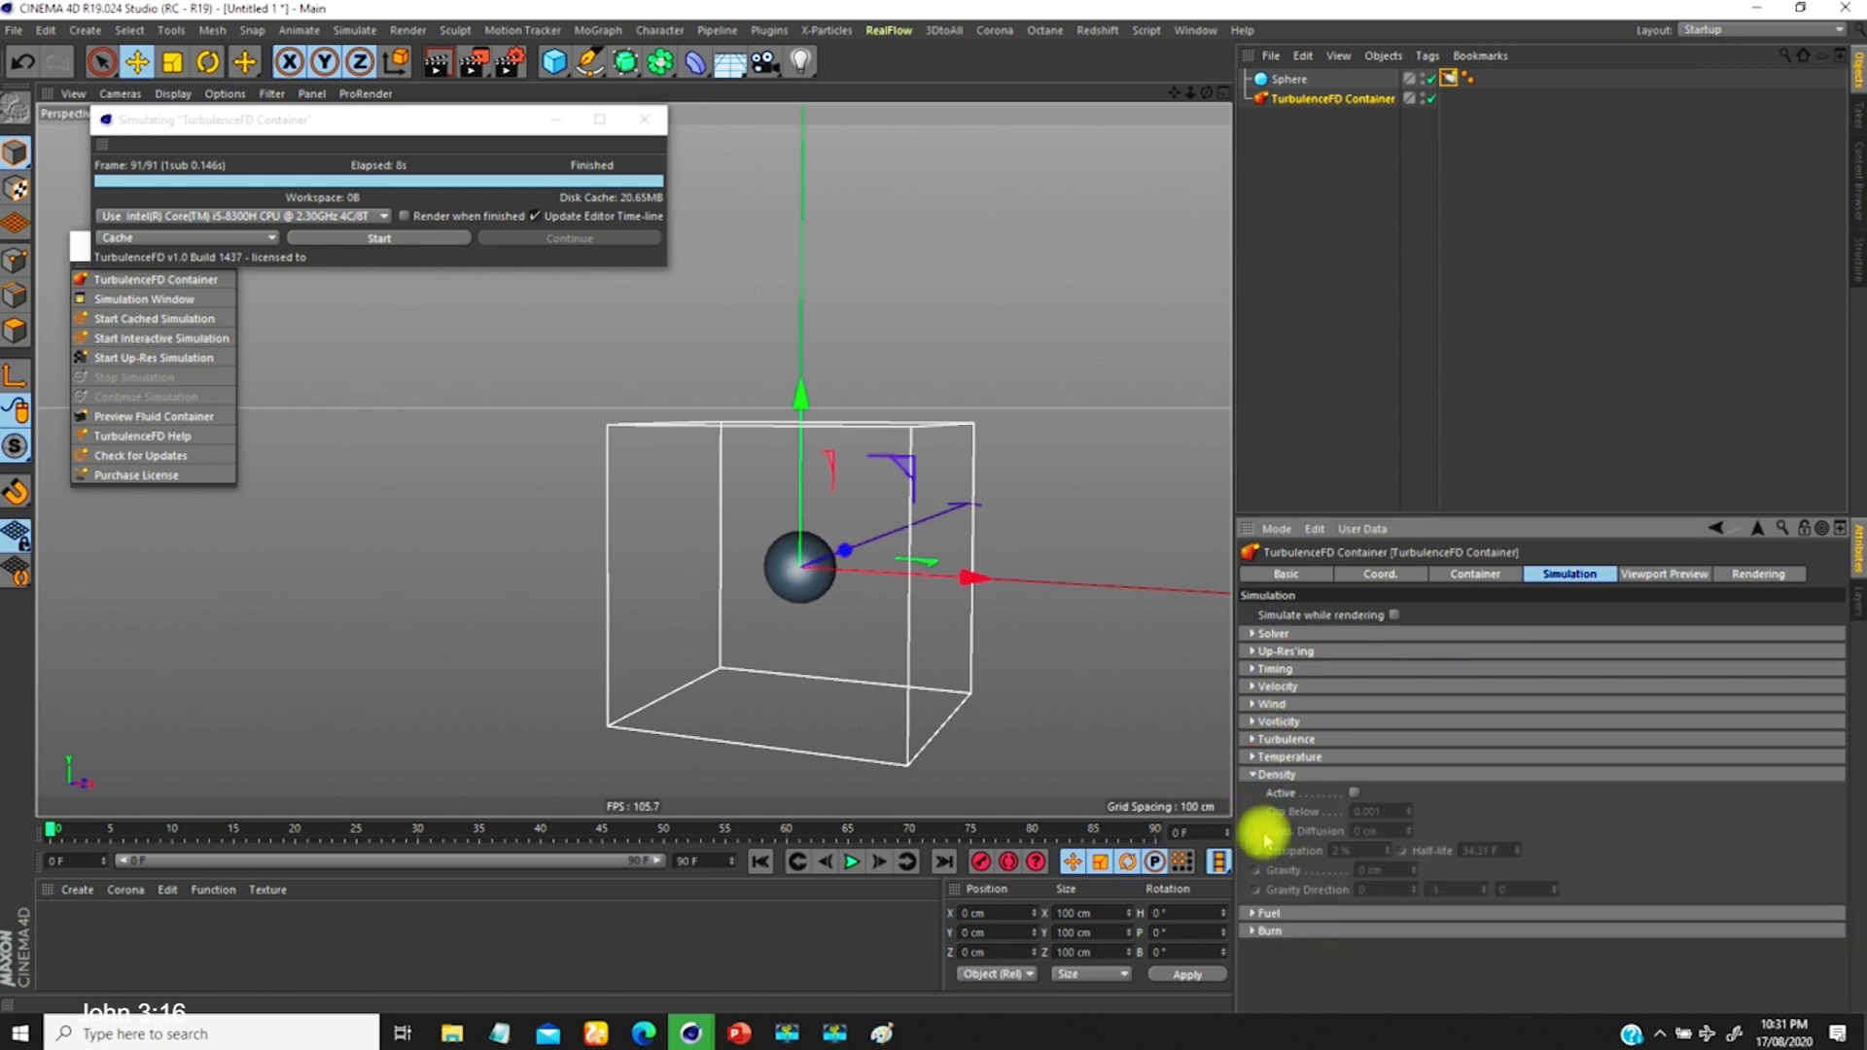
pyautogui.click(1253, 756)
pyautogui.click(1253, 756)
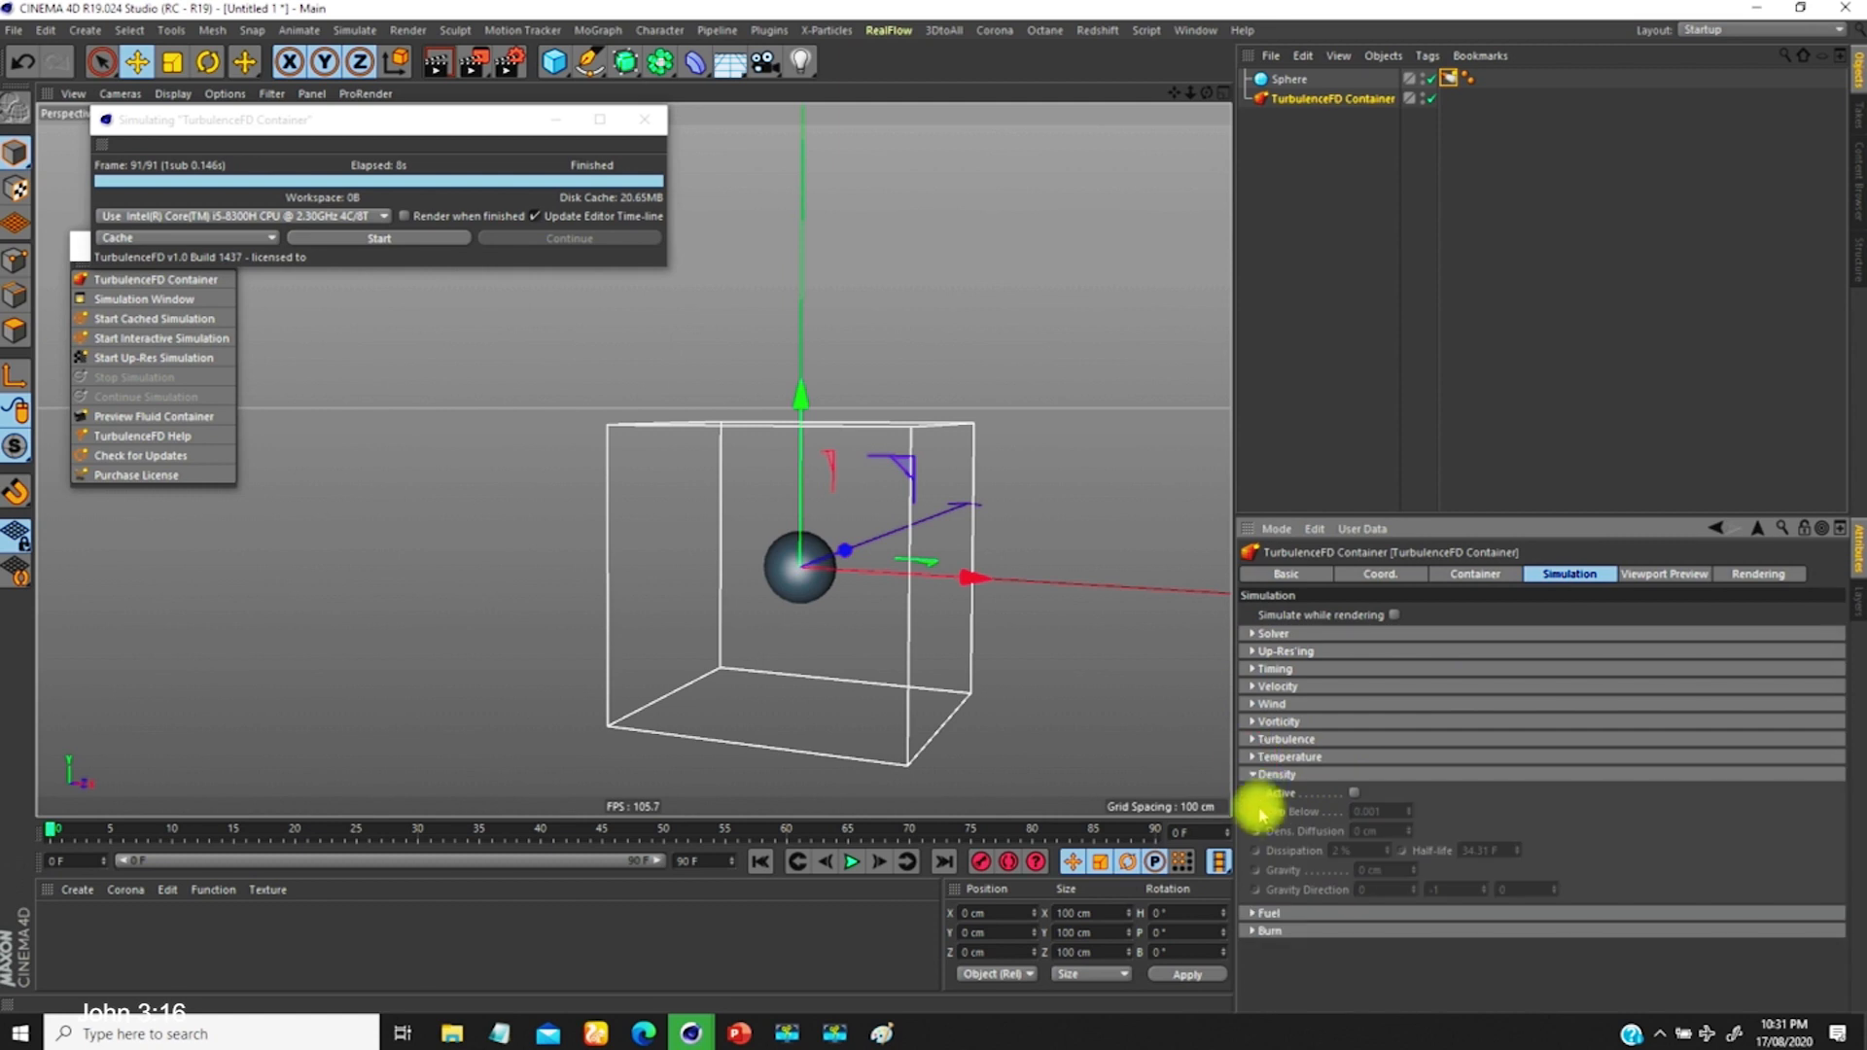
pyautogui.click(1252, 775)
pyautogui.click(1253, 791)
pyautogui.click(1253, 792)
pyautogui.click(1254, 809)
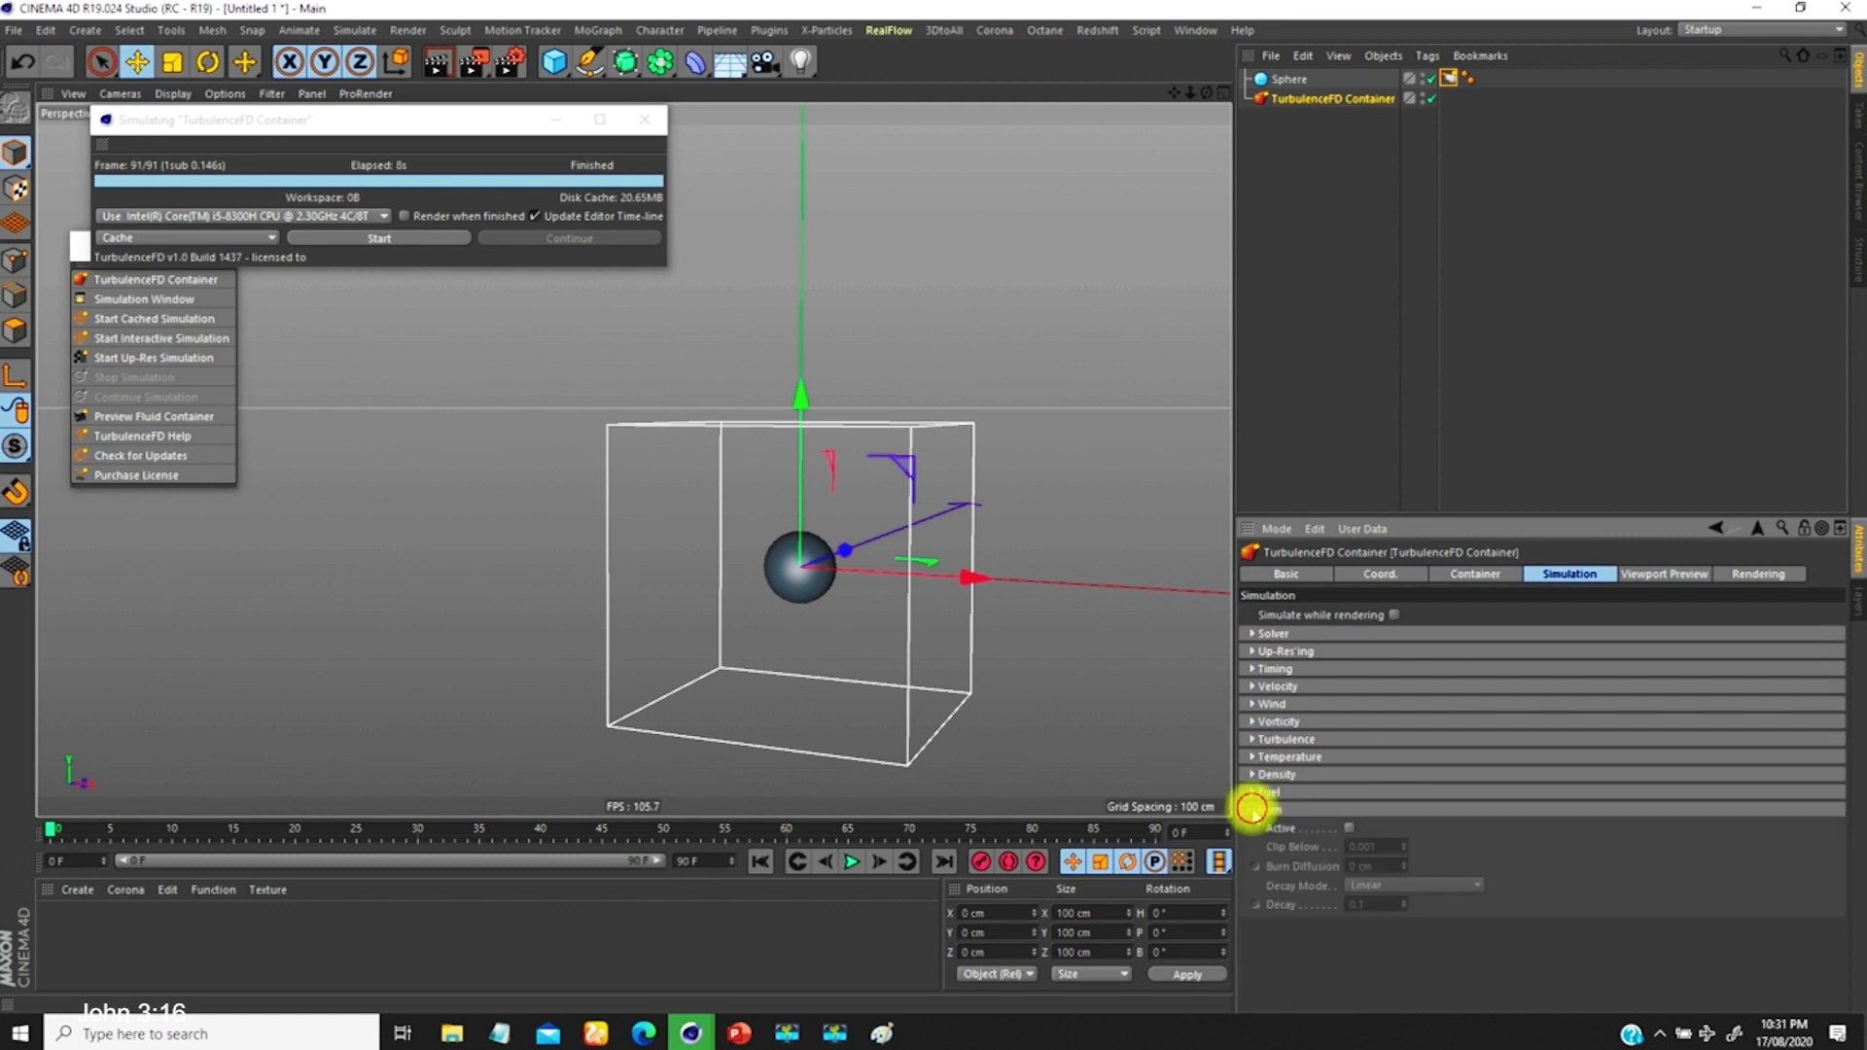
pyautogui.click(1255, 810)
pyautogui.click(1252, 775)
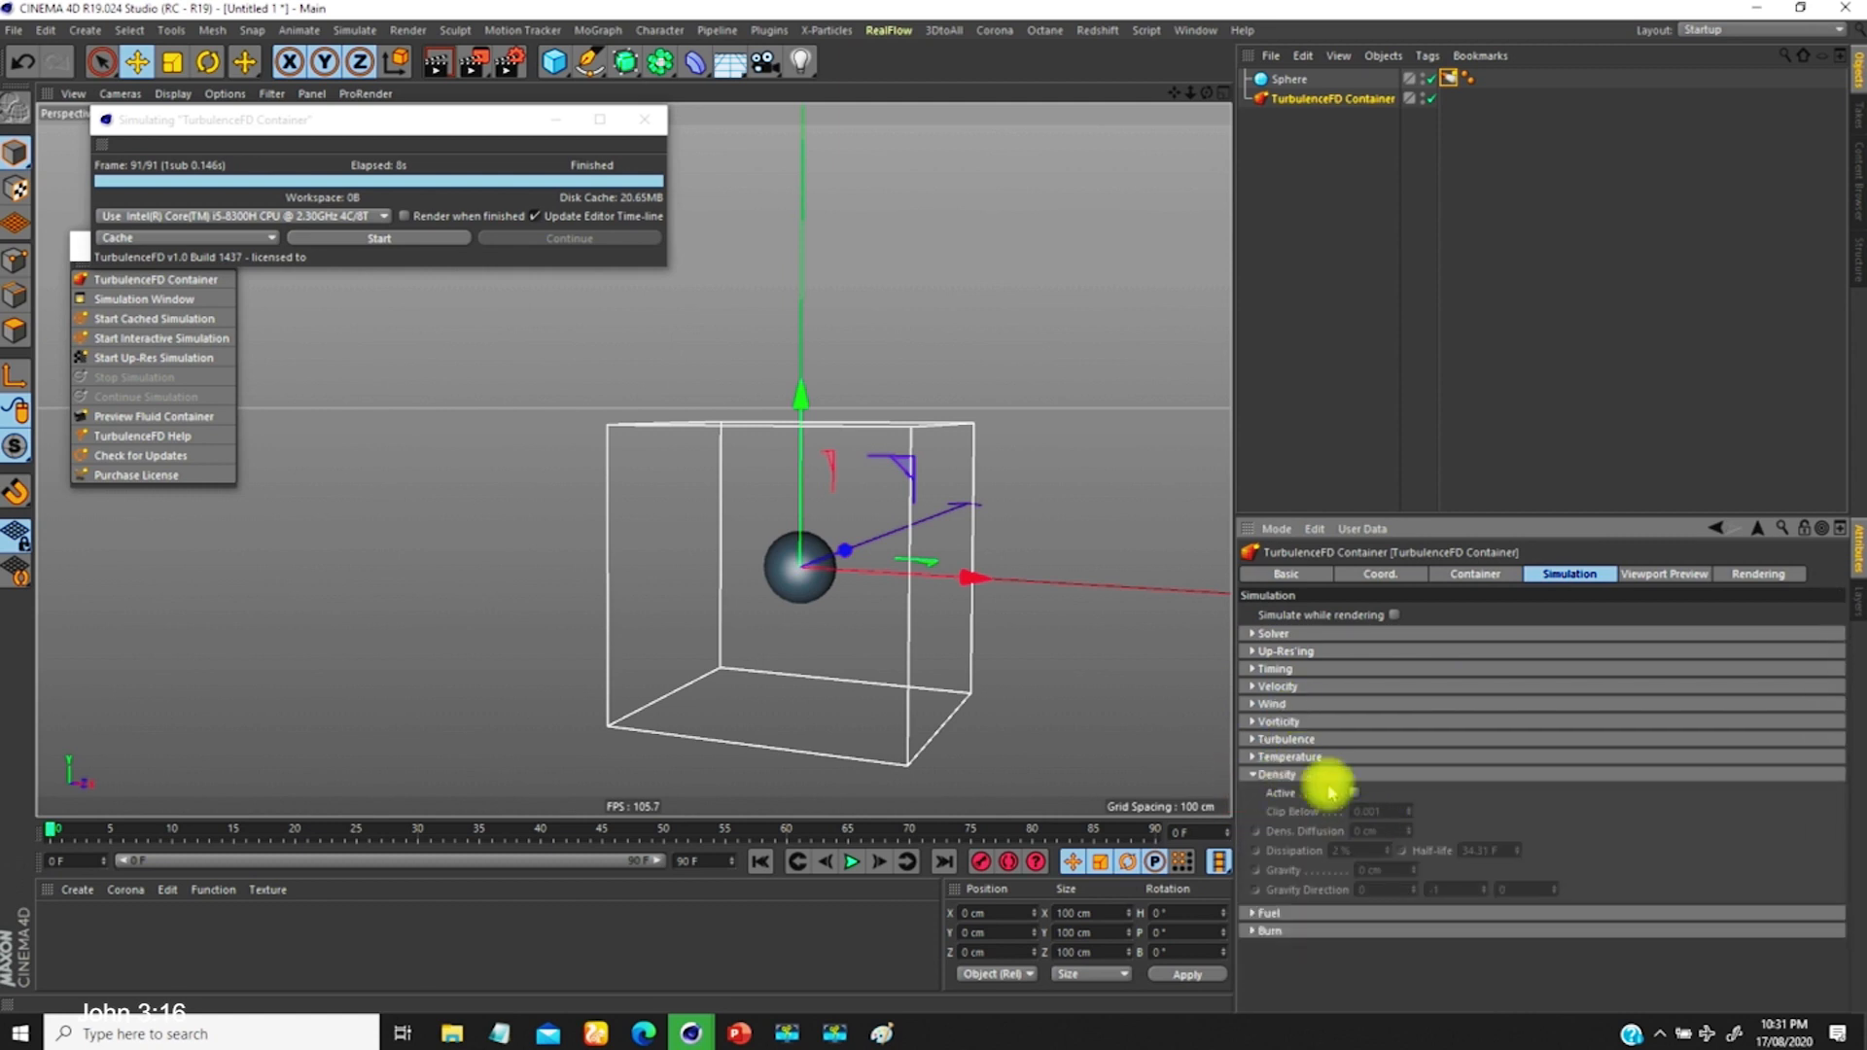
pyautogui.click(1354, 793)
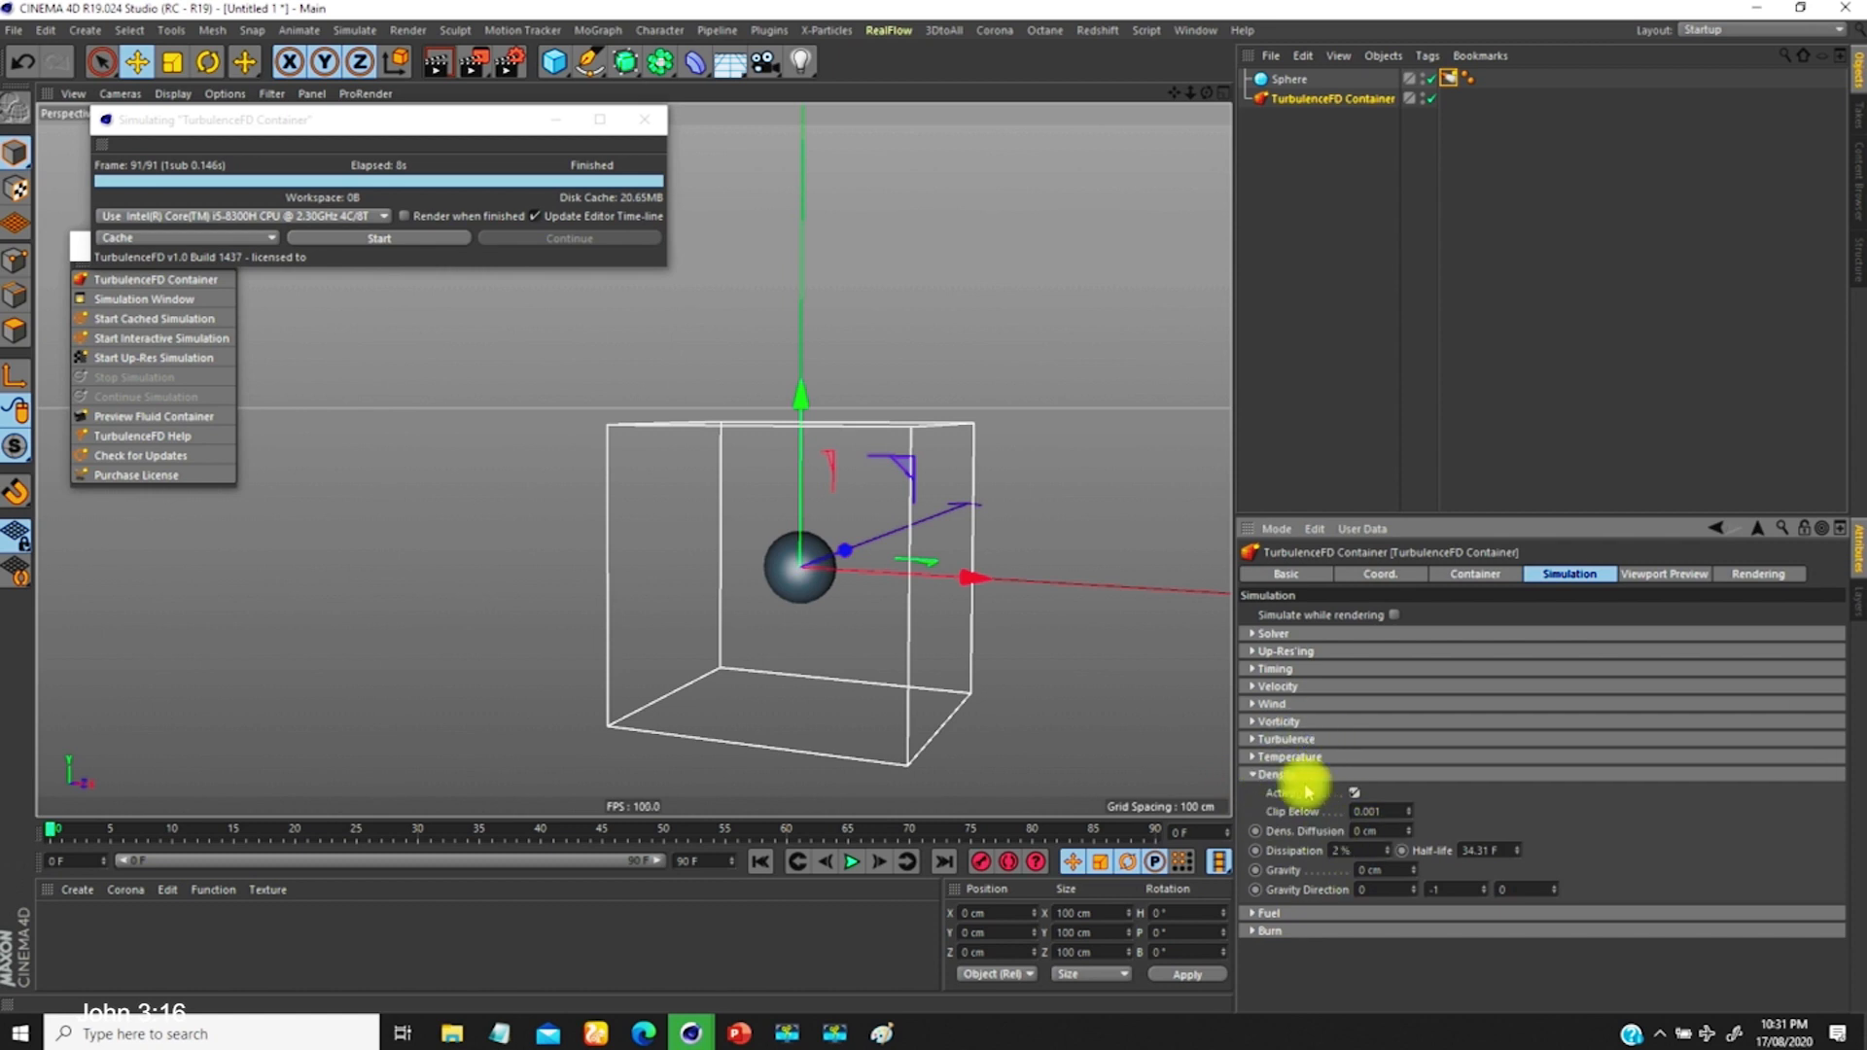
# Step: Run the simulation in Cache mode with the Density channel active, storing it in Cache 002
pyautogui.click(1254, 774)
pyautogui.click(1458, 346)
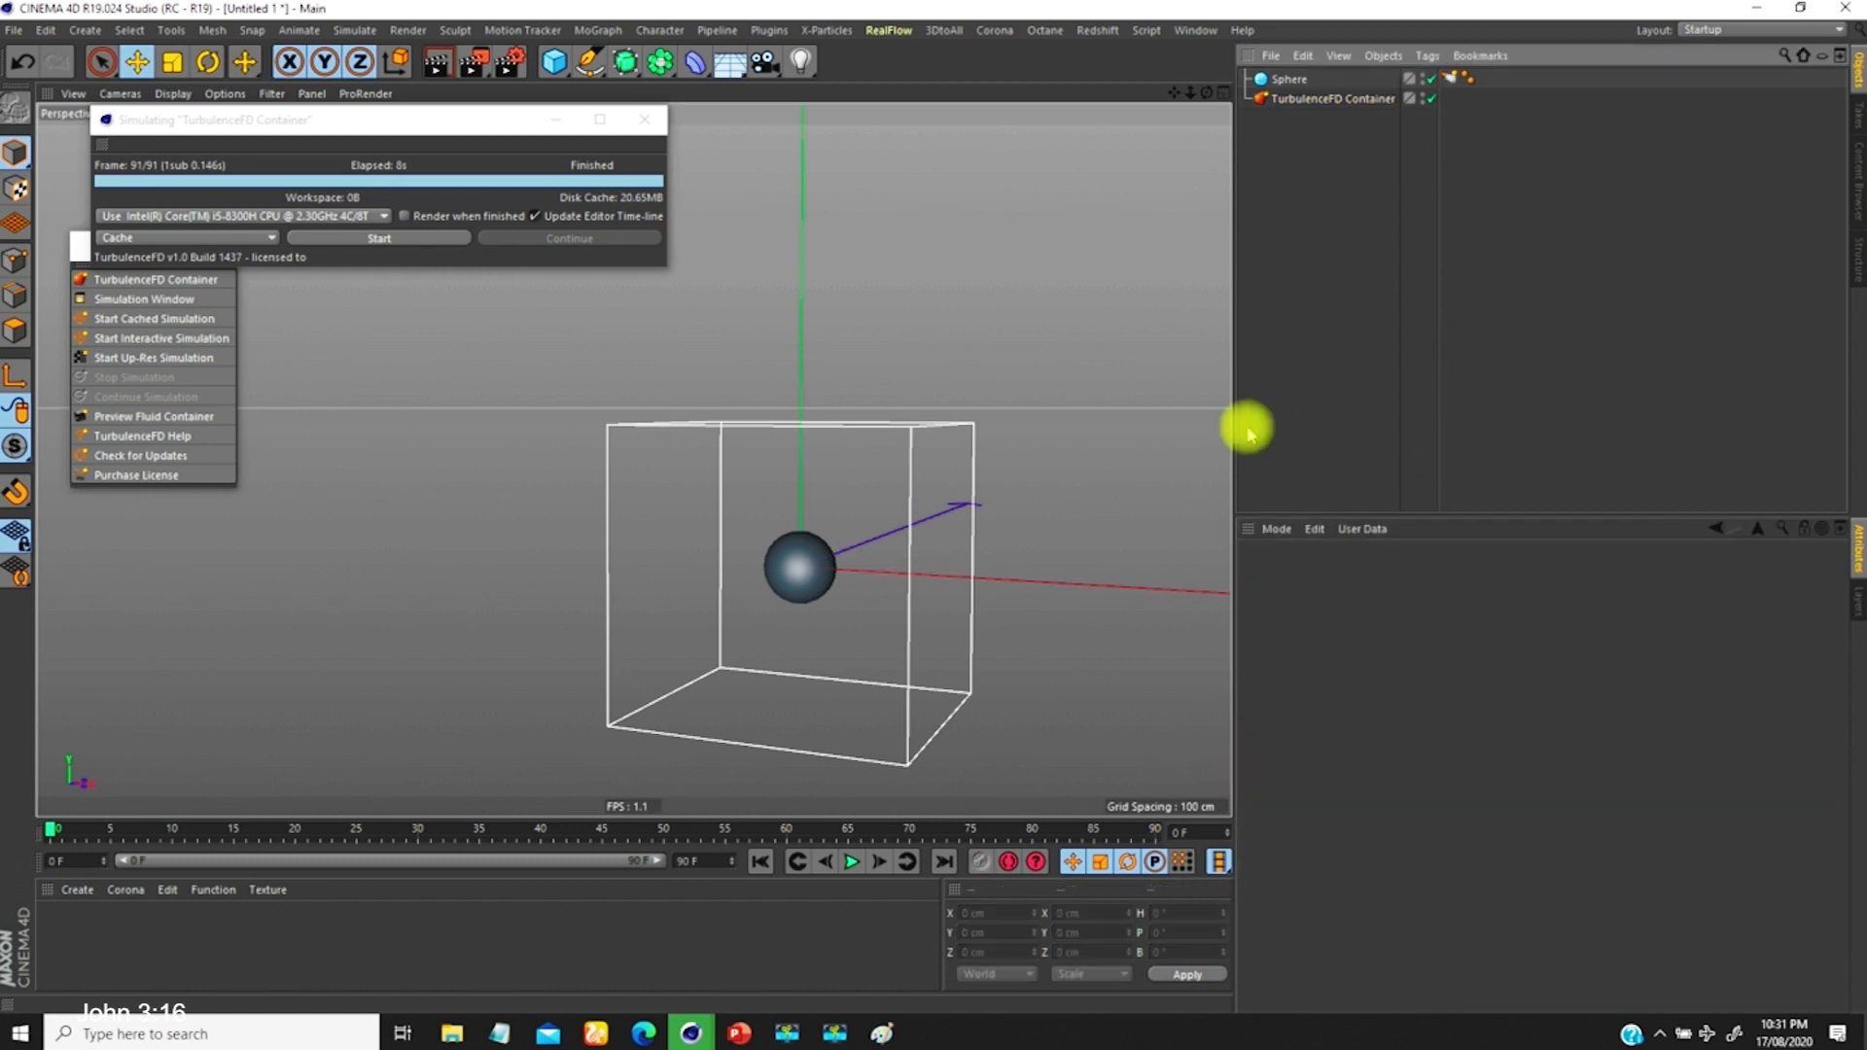
pyautogui.click(1334, 99)
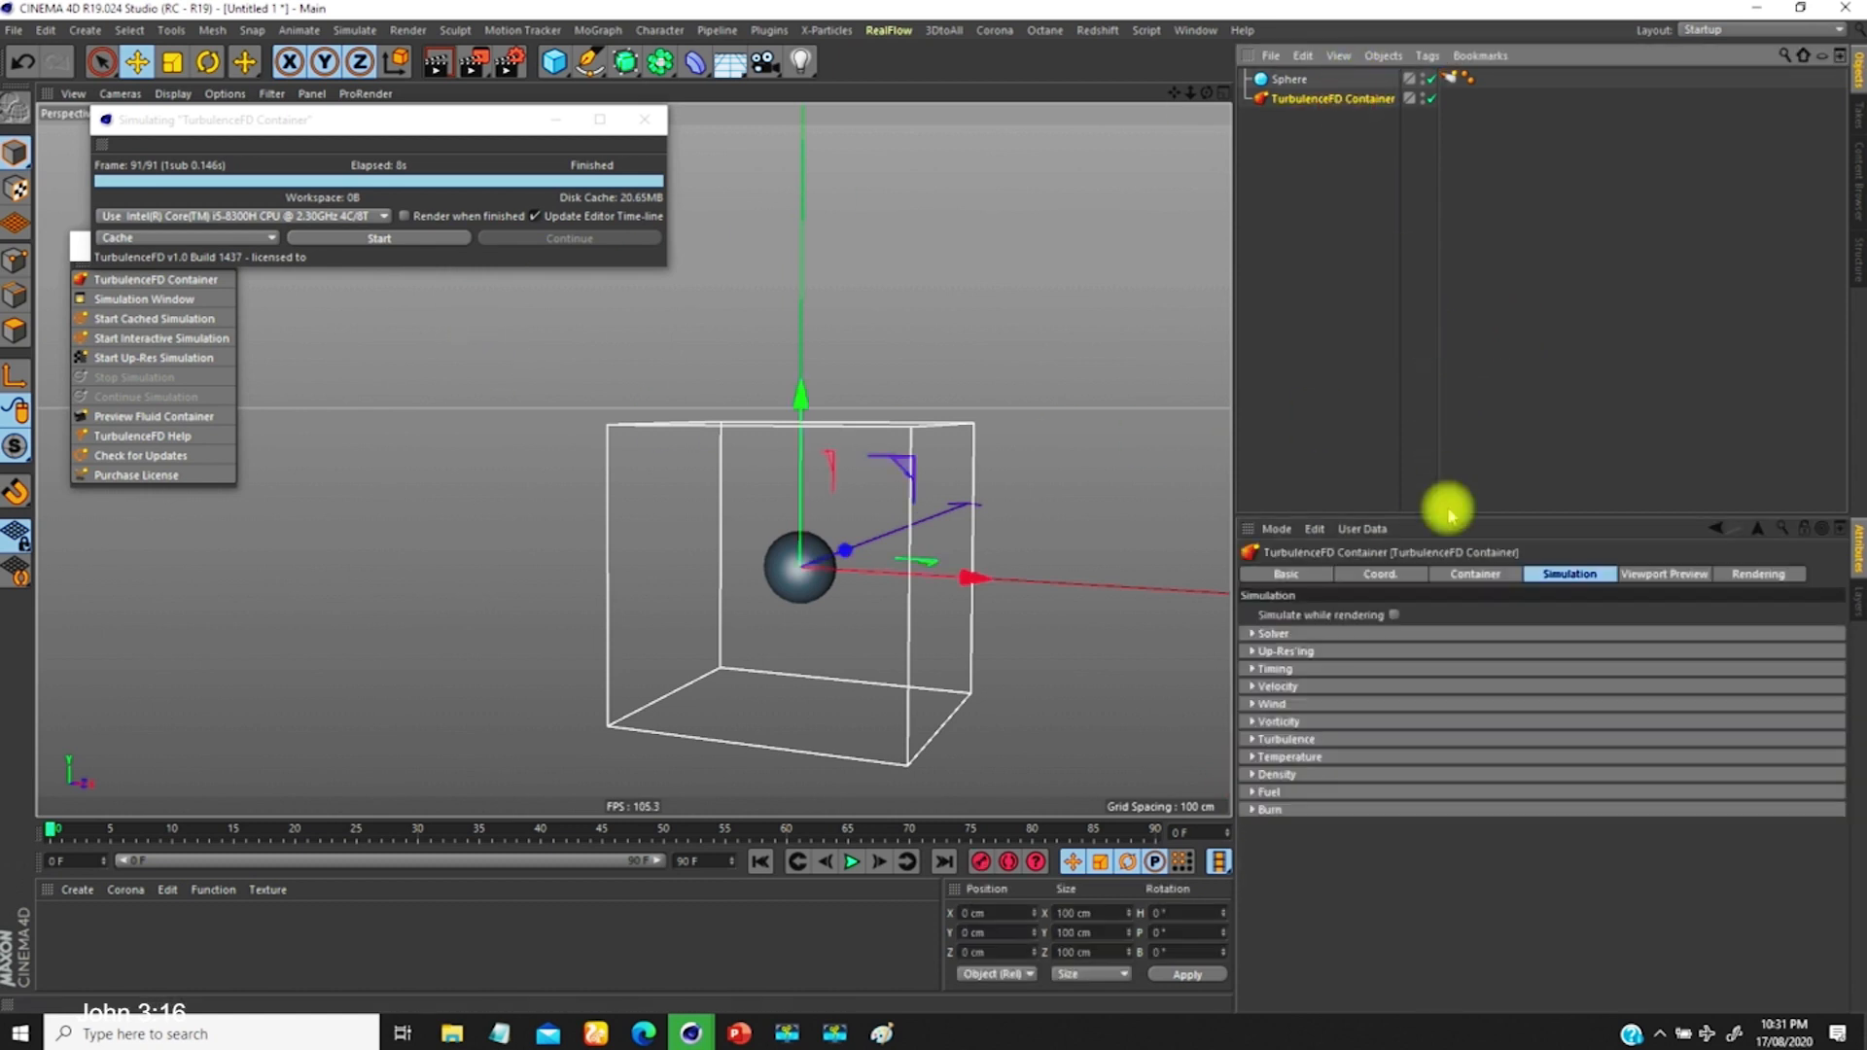
pyautogui.click(1459, 573)
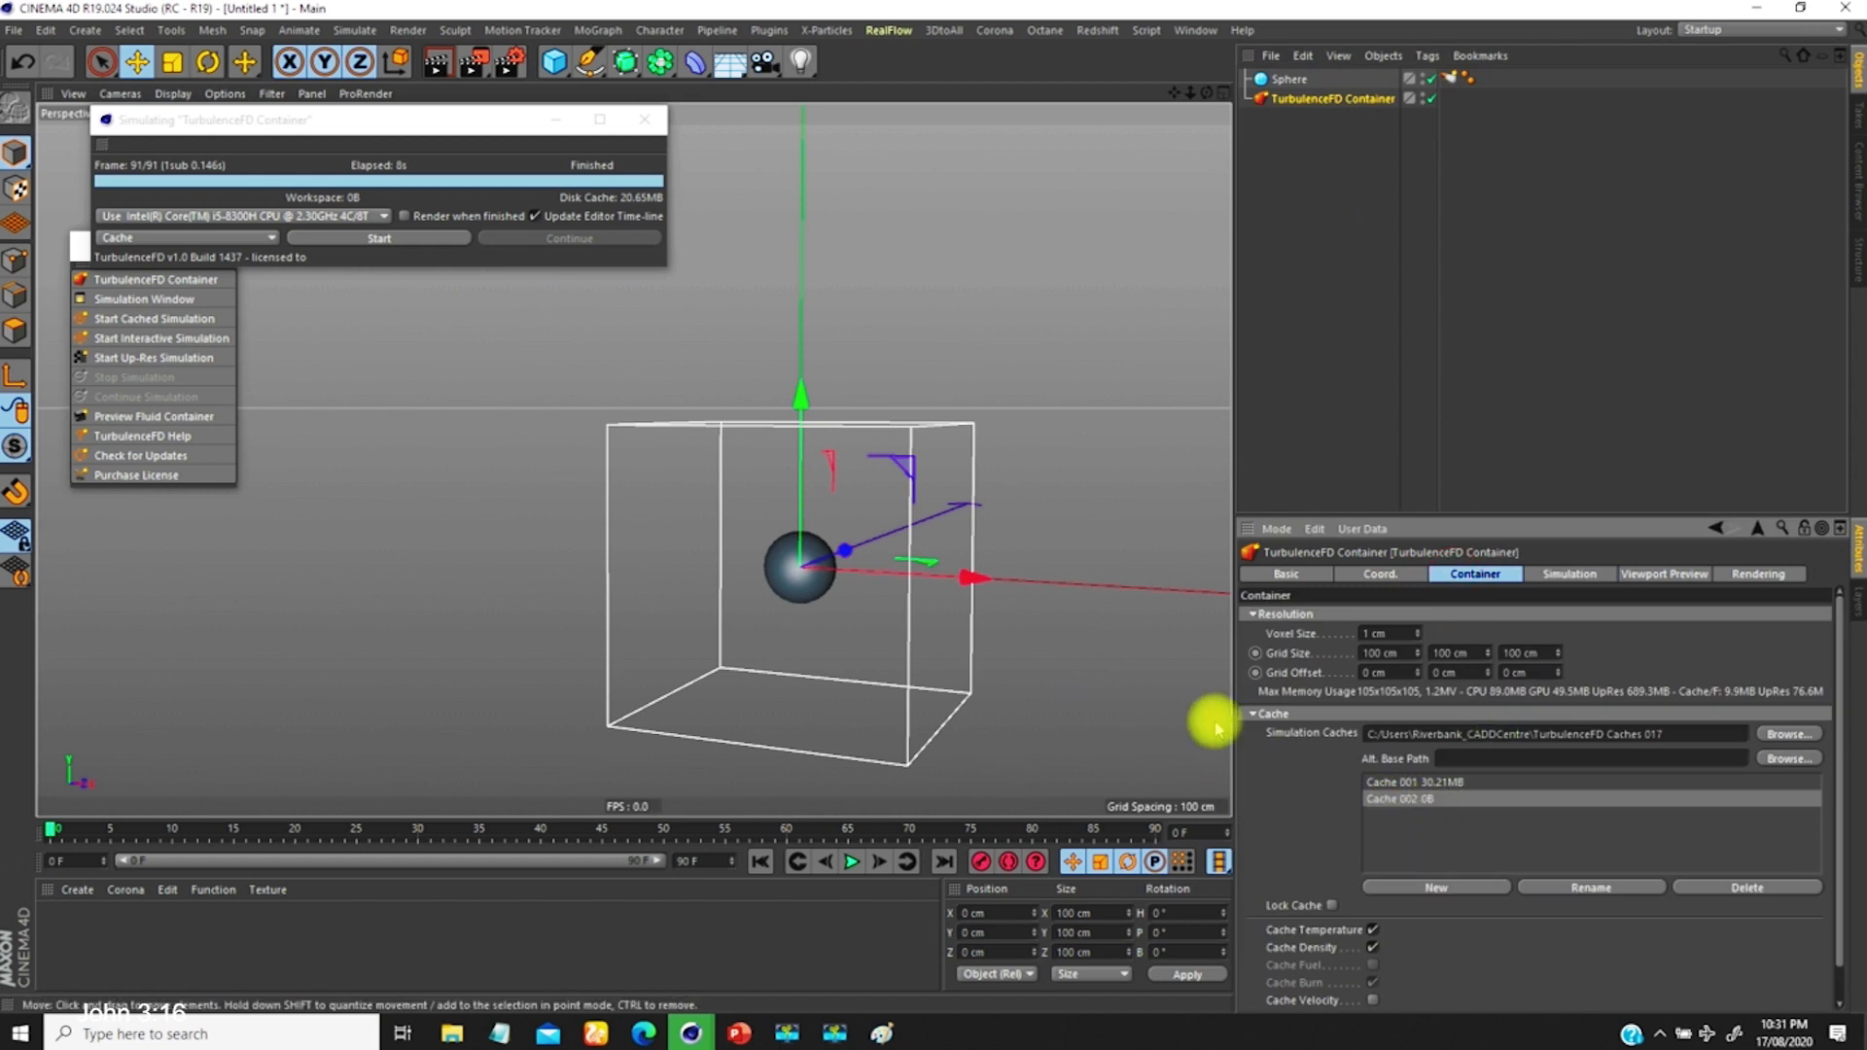
pyautogui.click(394, 239)
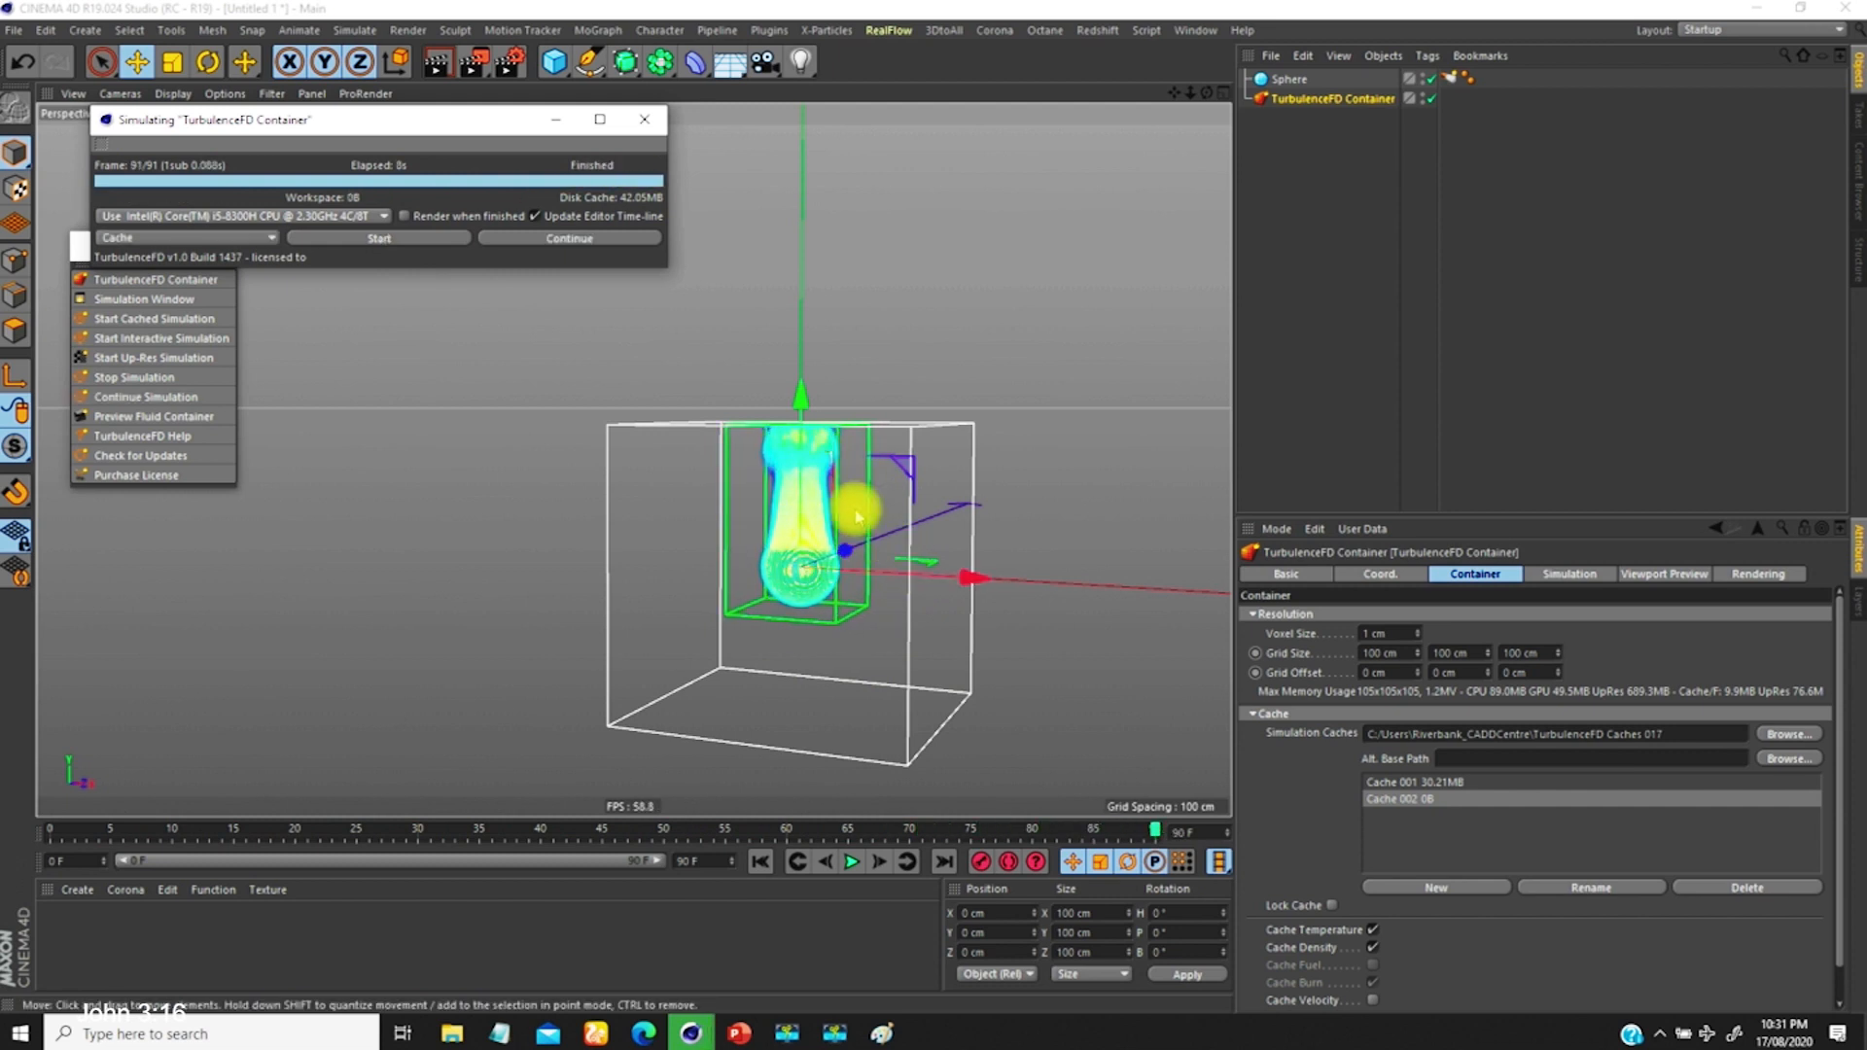
pyautogui.scroll(5, 856, 487)
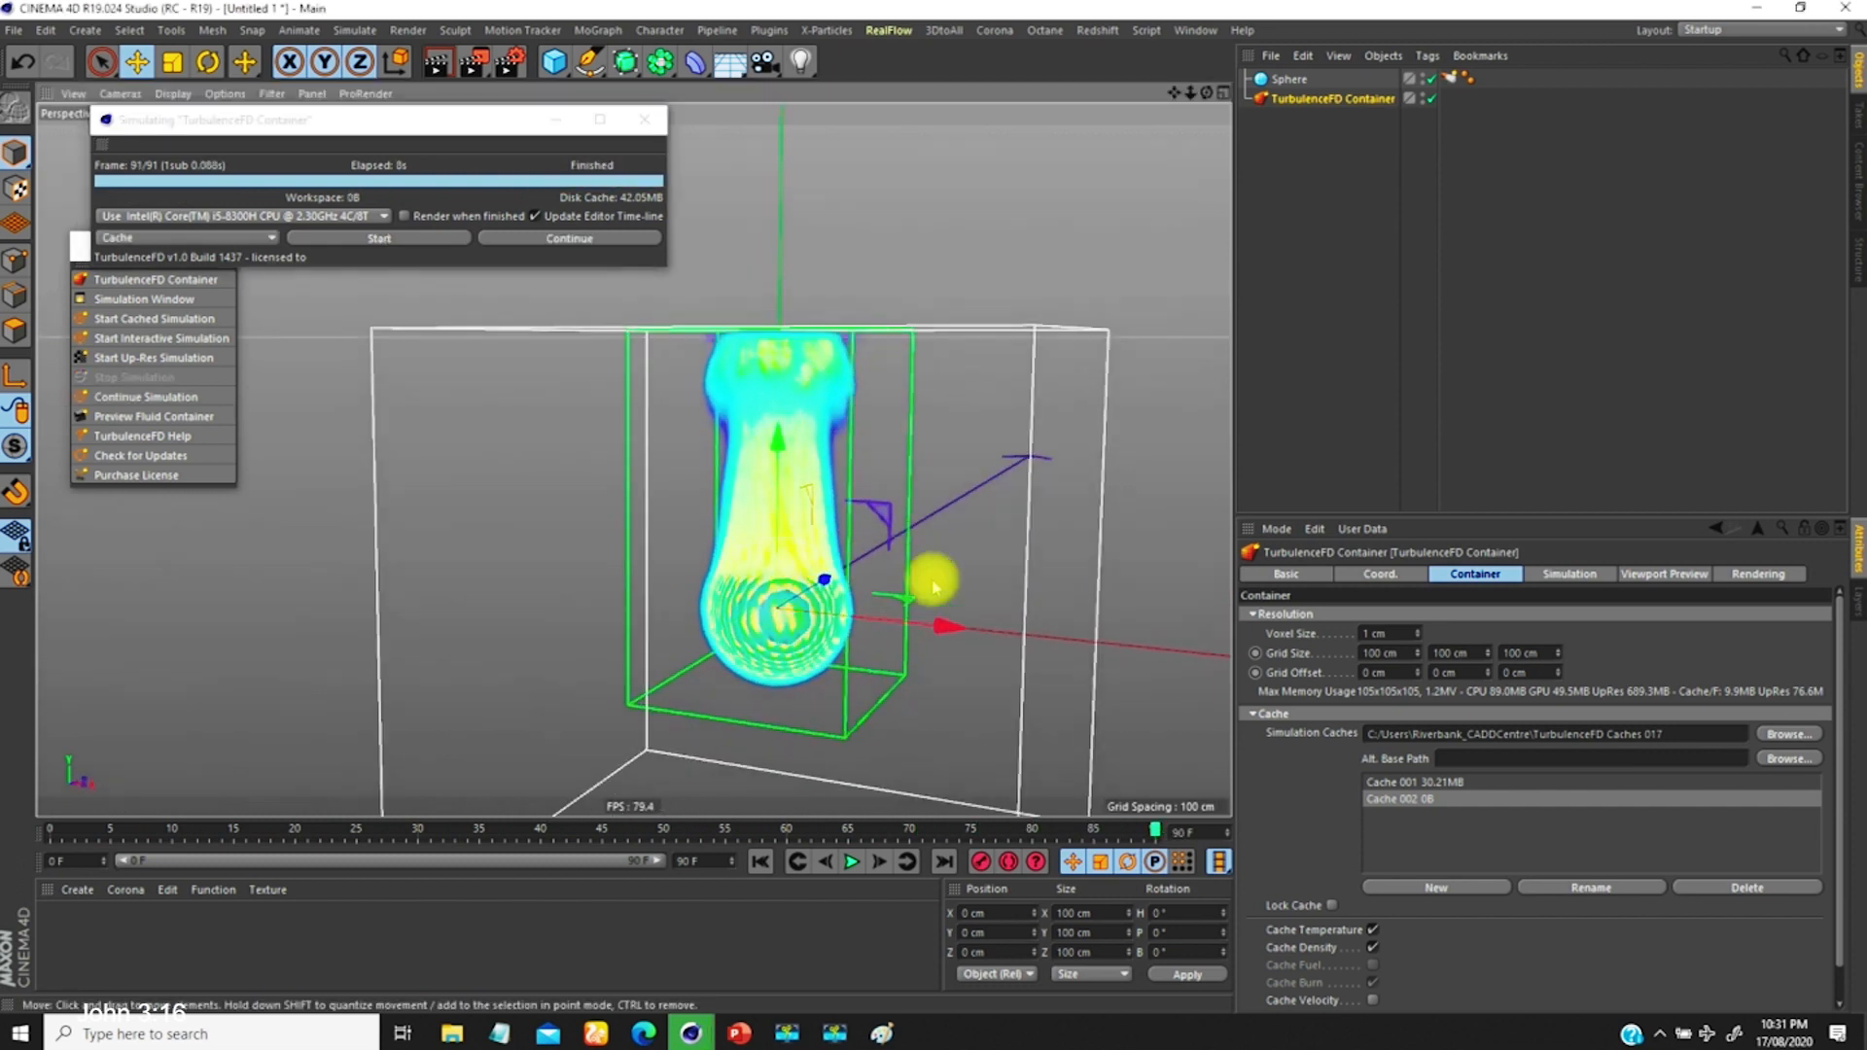
# Step: Load Cache 001 in the container and play its simulation from frame 0
pyautogui.click(1397, 783)
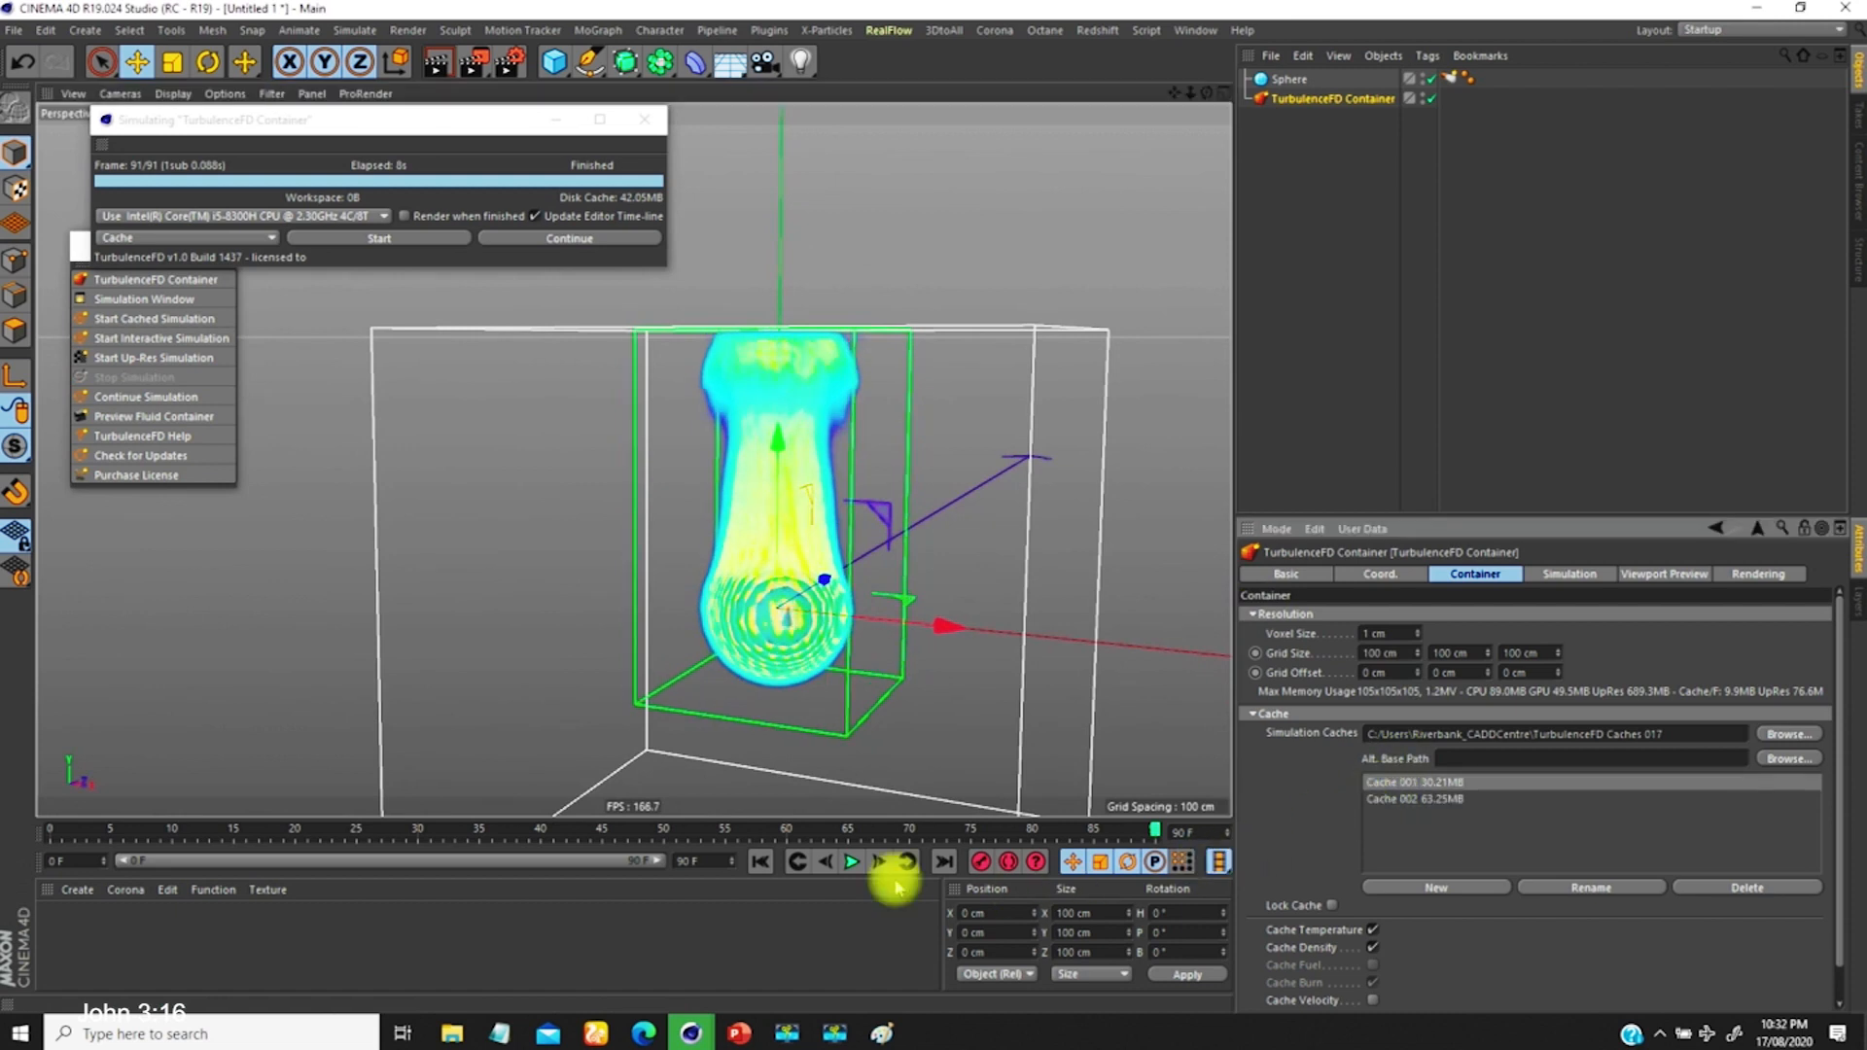
pyautogui.click(760, 862)
pyautogui.click(852, 861)
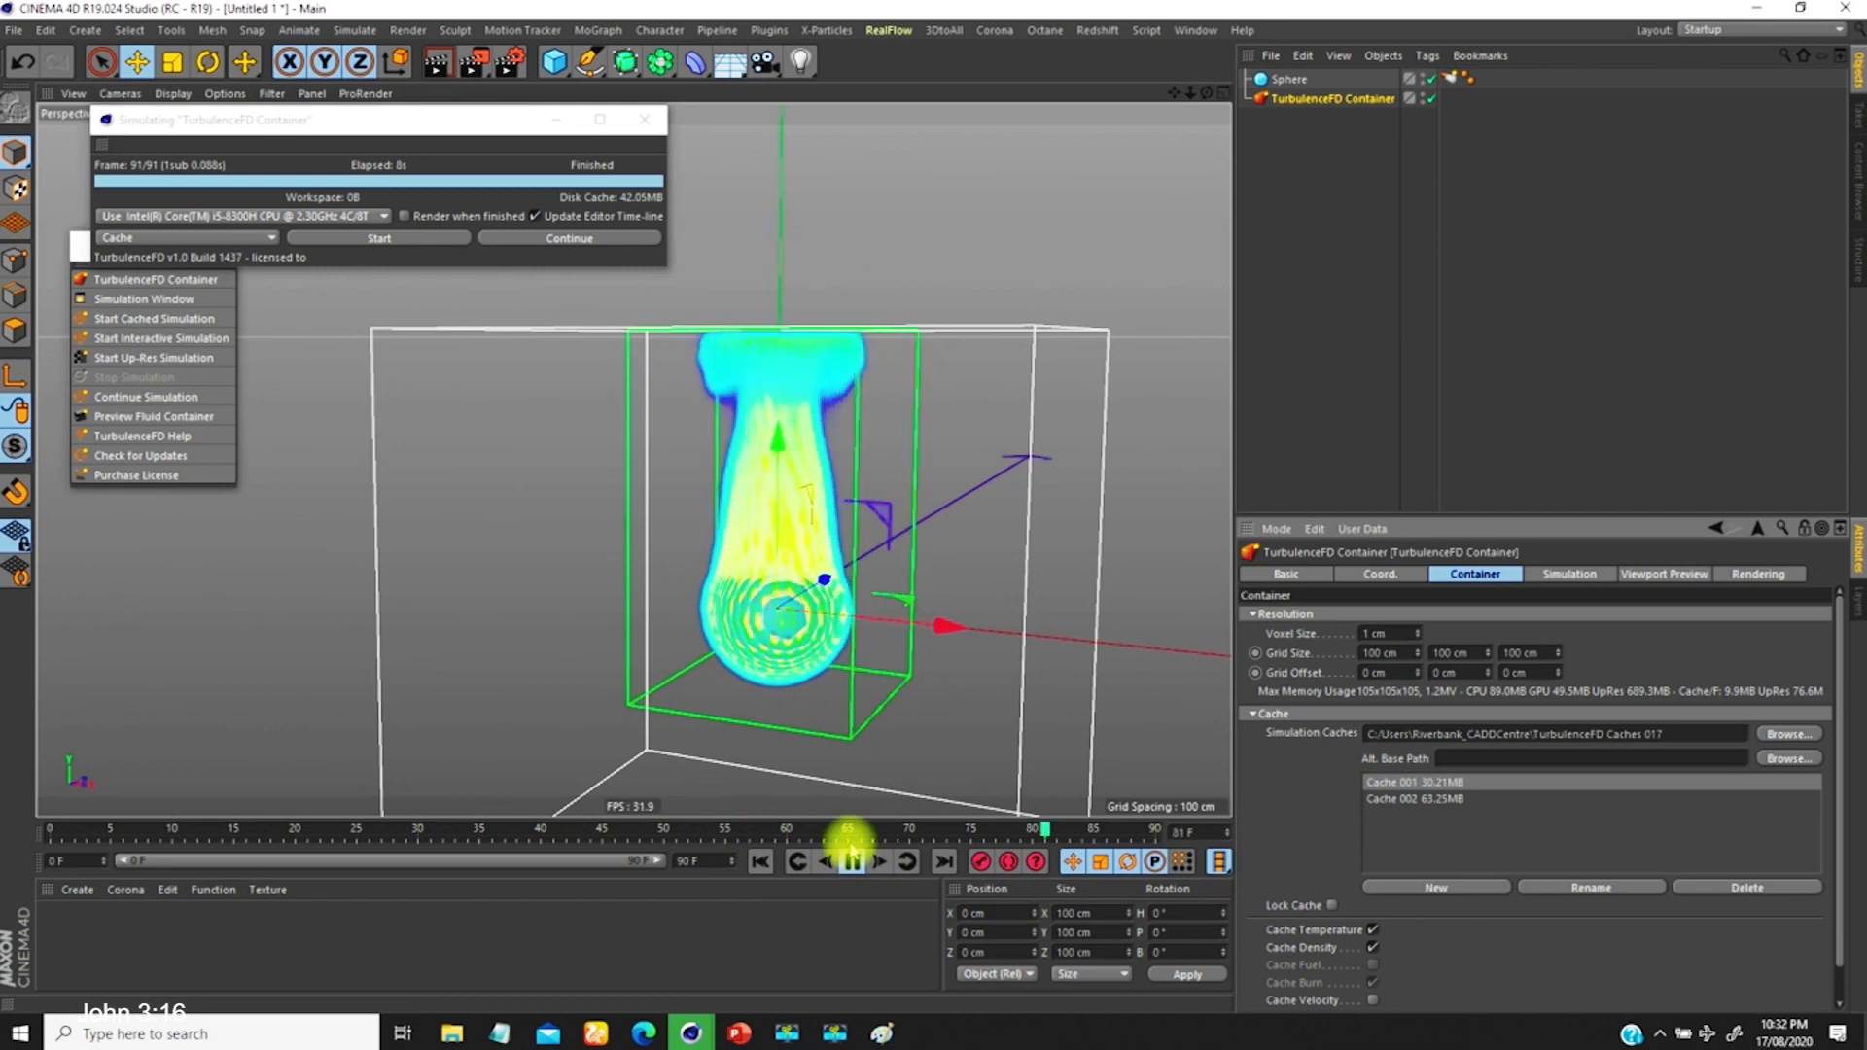
pyautogui.click(851, 861)
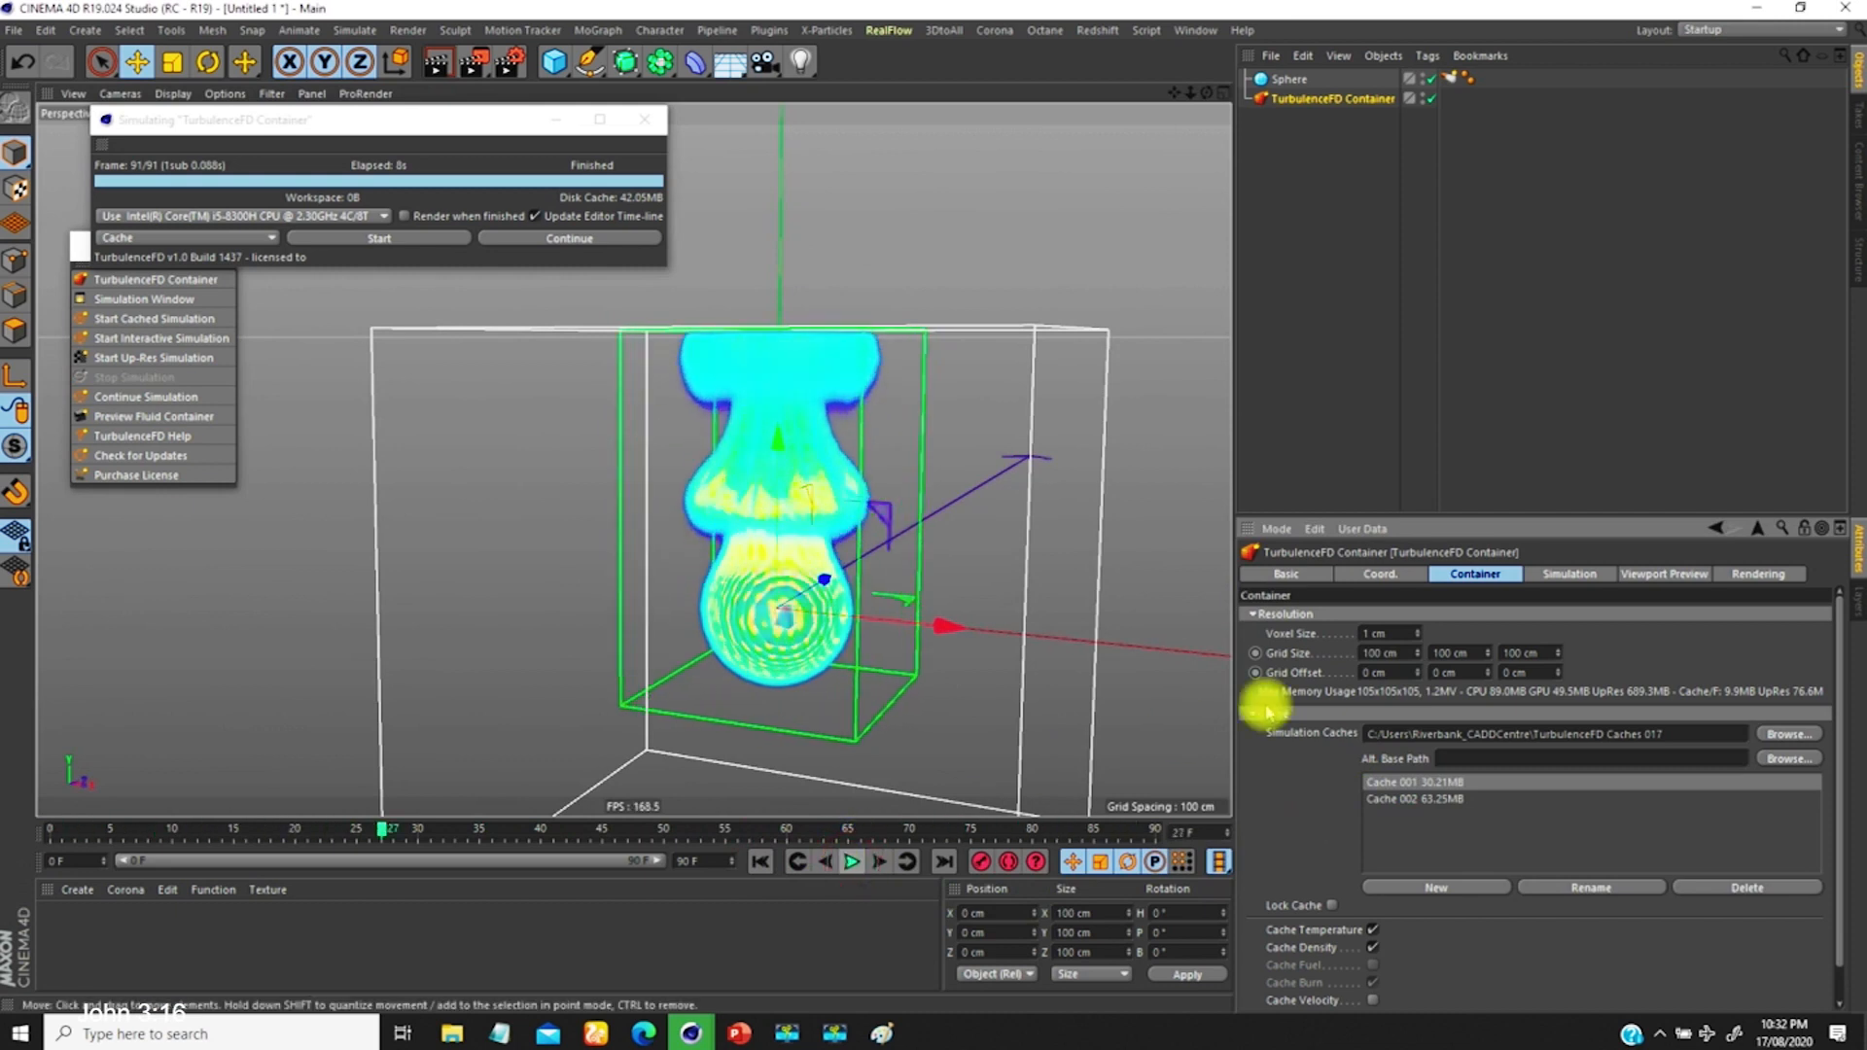
# Step: Load Cache 002, play its simulation from frame 0 for comparison, and return to frame 0
pyautogui.click(1400, 798)
pyautogui.click(755, 865)
pyautogui.click(852, 862)
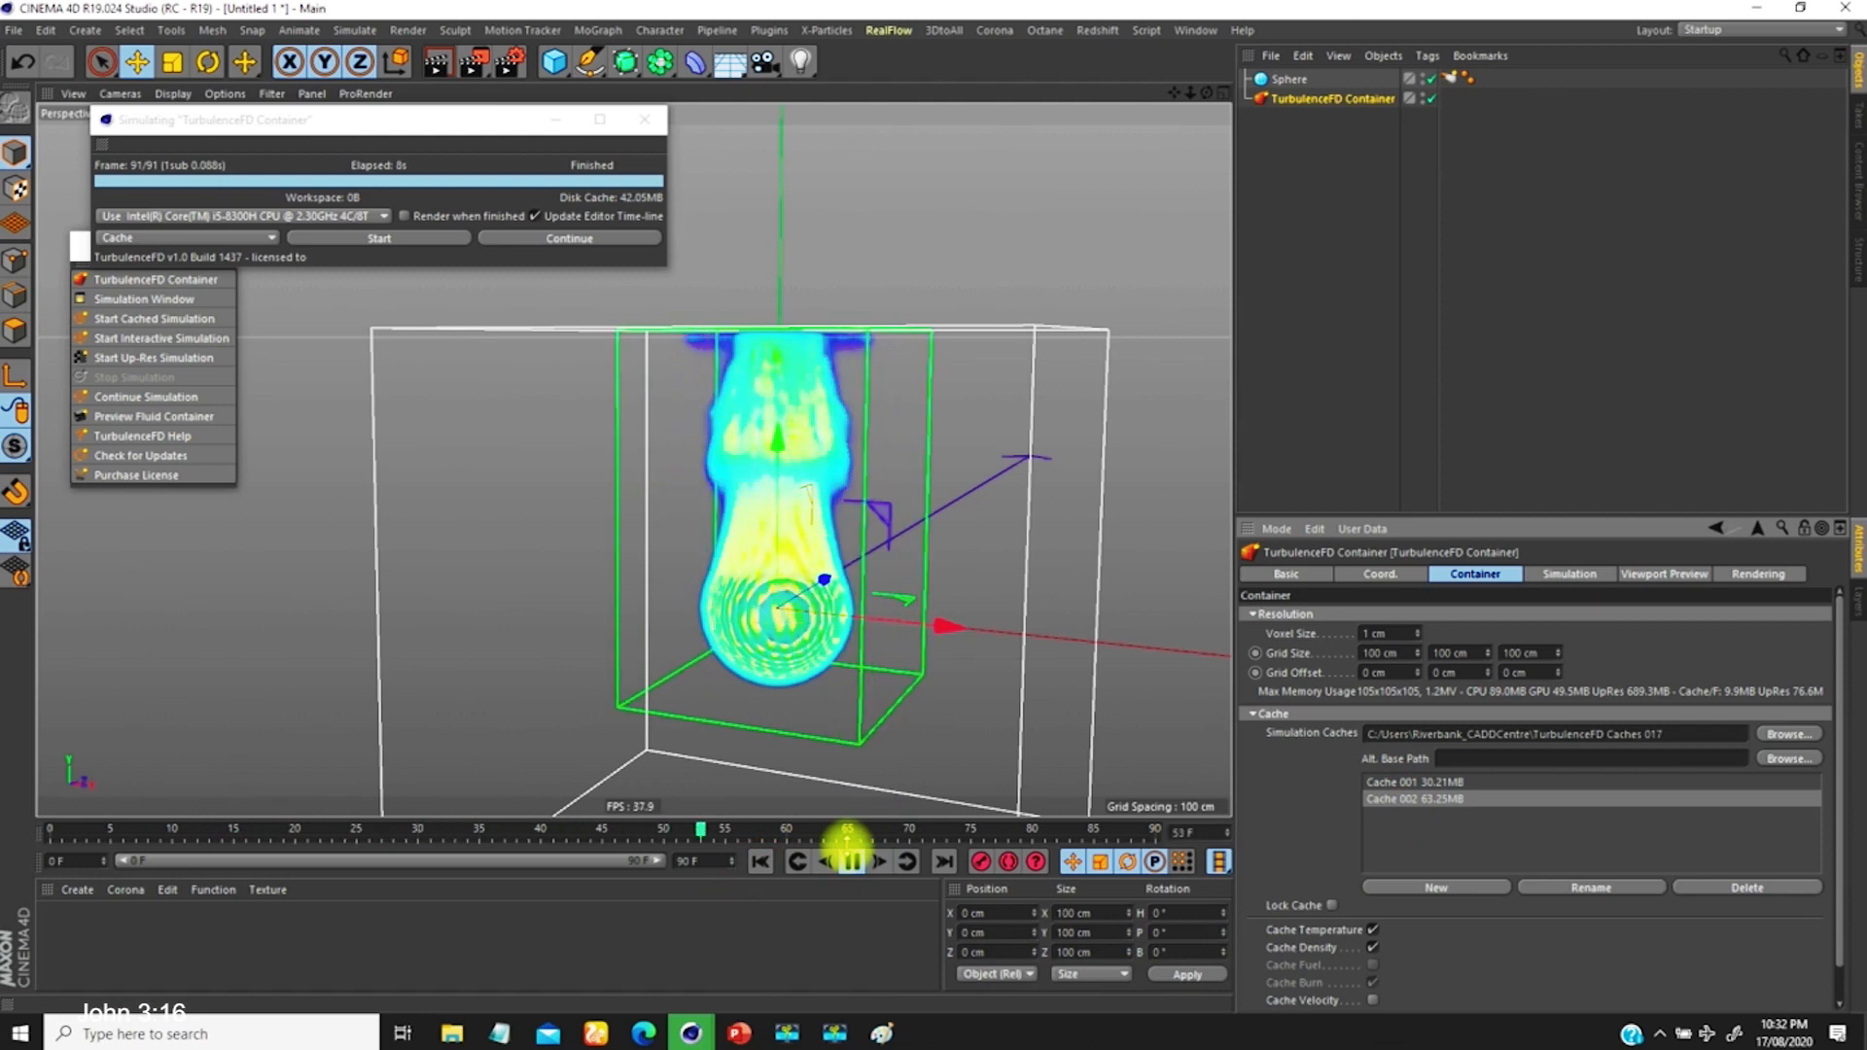
pyautogui.scroll(-4, 744, 569)
pyautogui.keyDown('alt'); pyautogui.moveTo(704, 552); pyautogui.dragTo(731, 583); pyautogui.keyUp('alt')
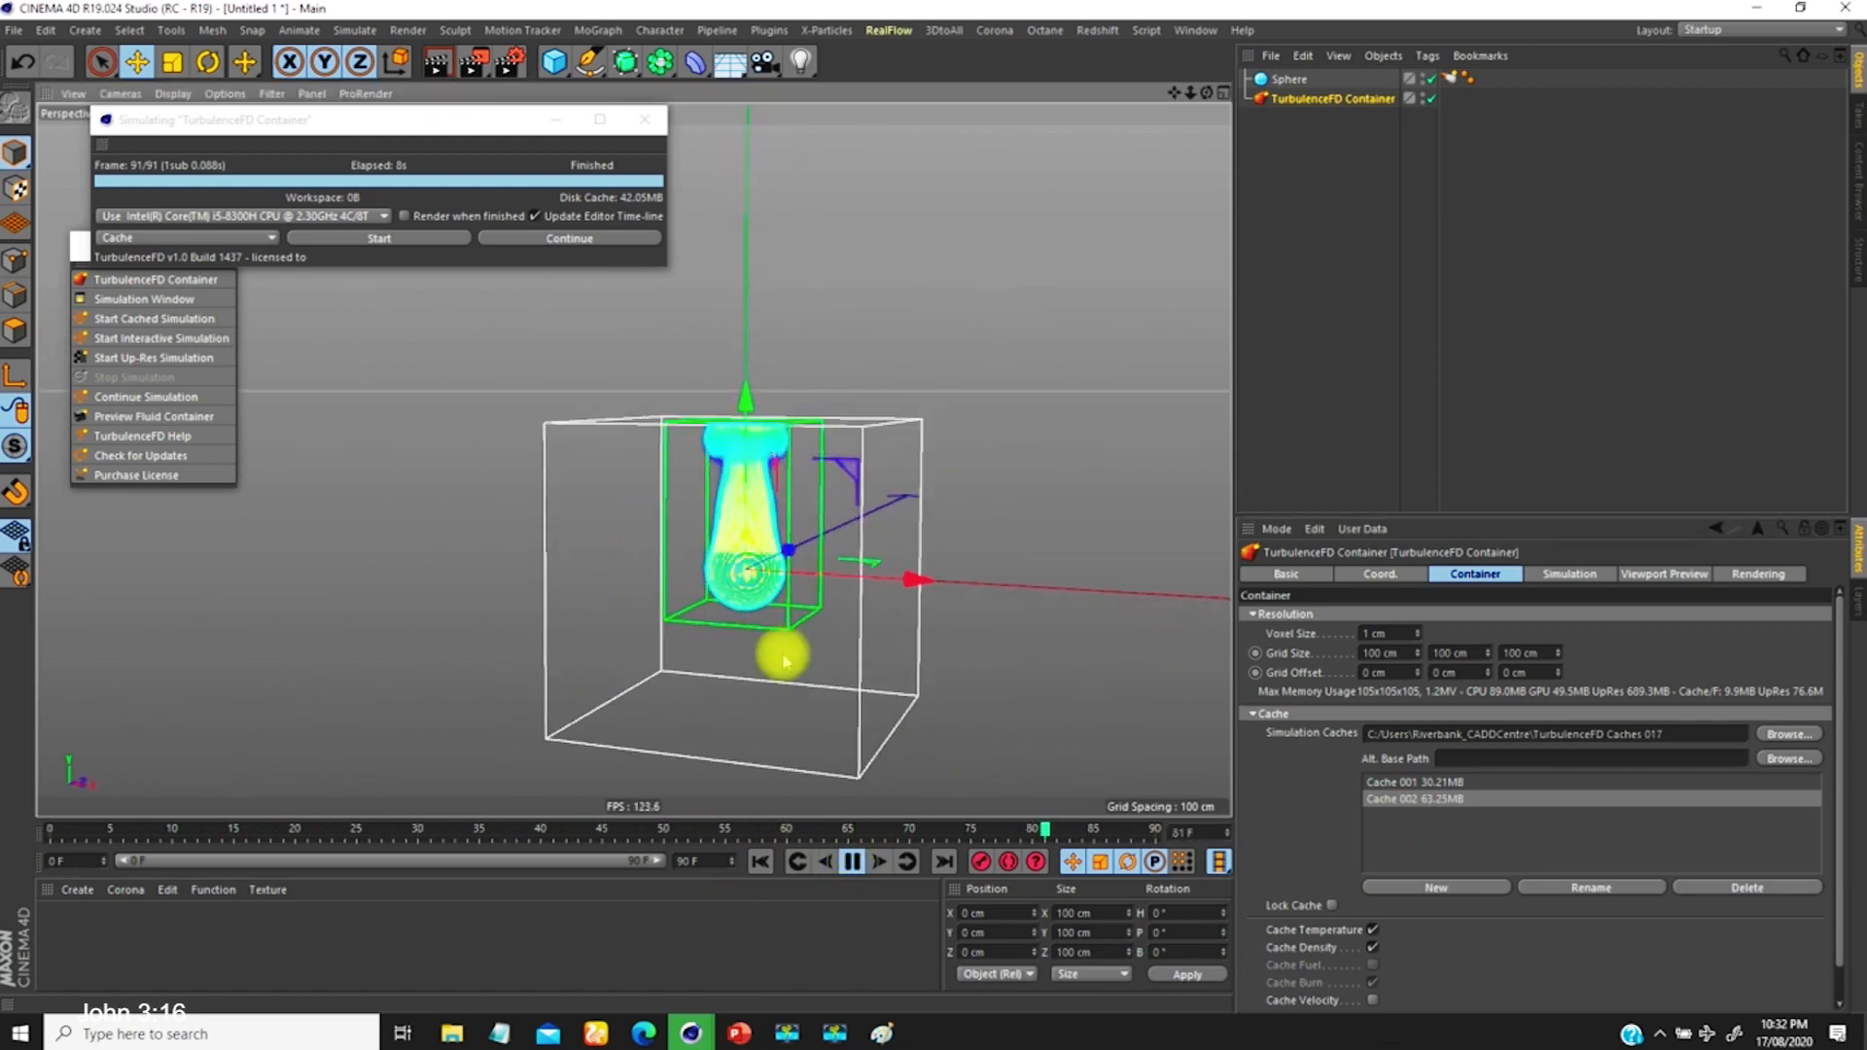
pyautogui.click(852, 861)
pyautogui.click(761, 862)
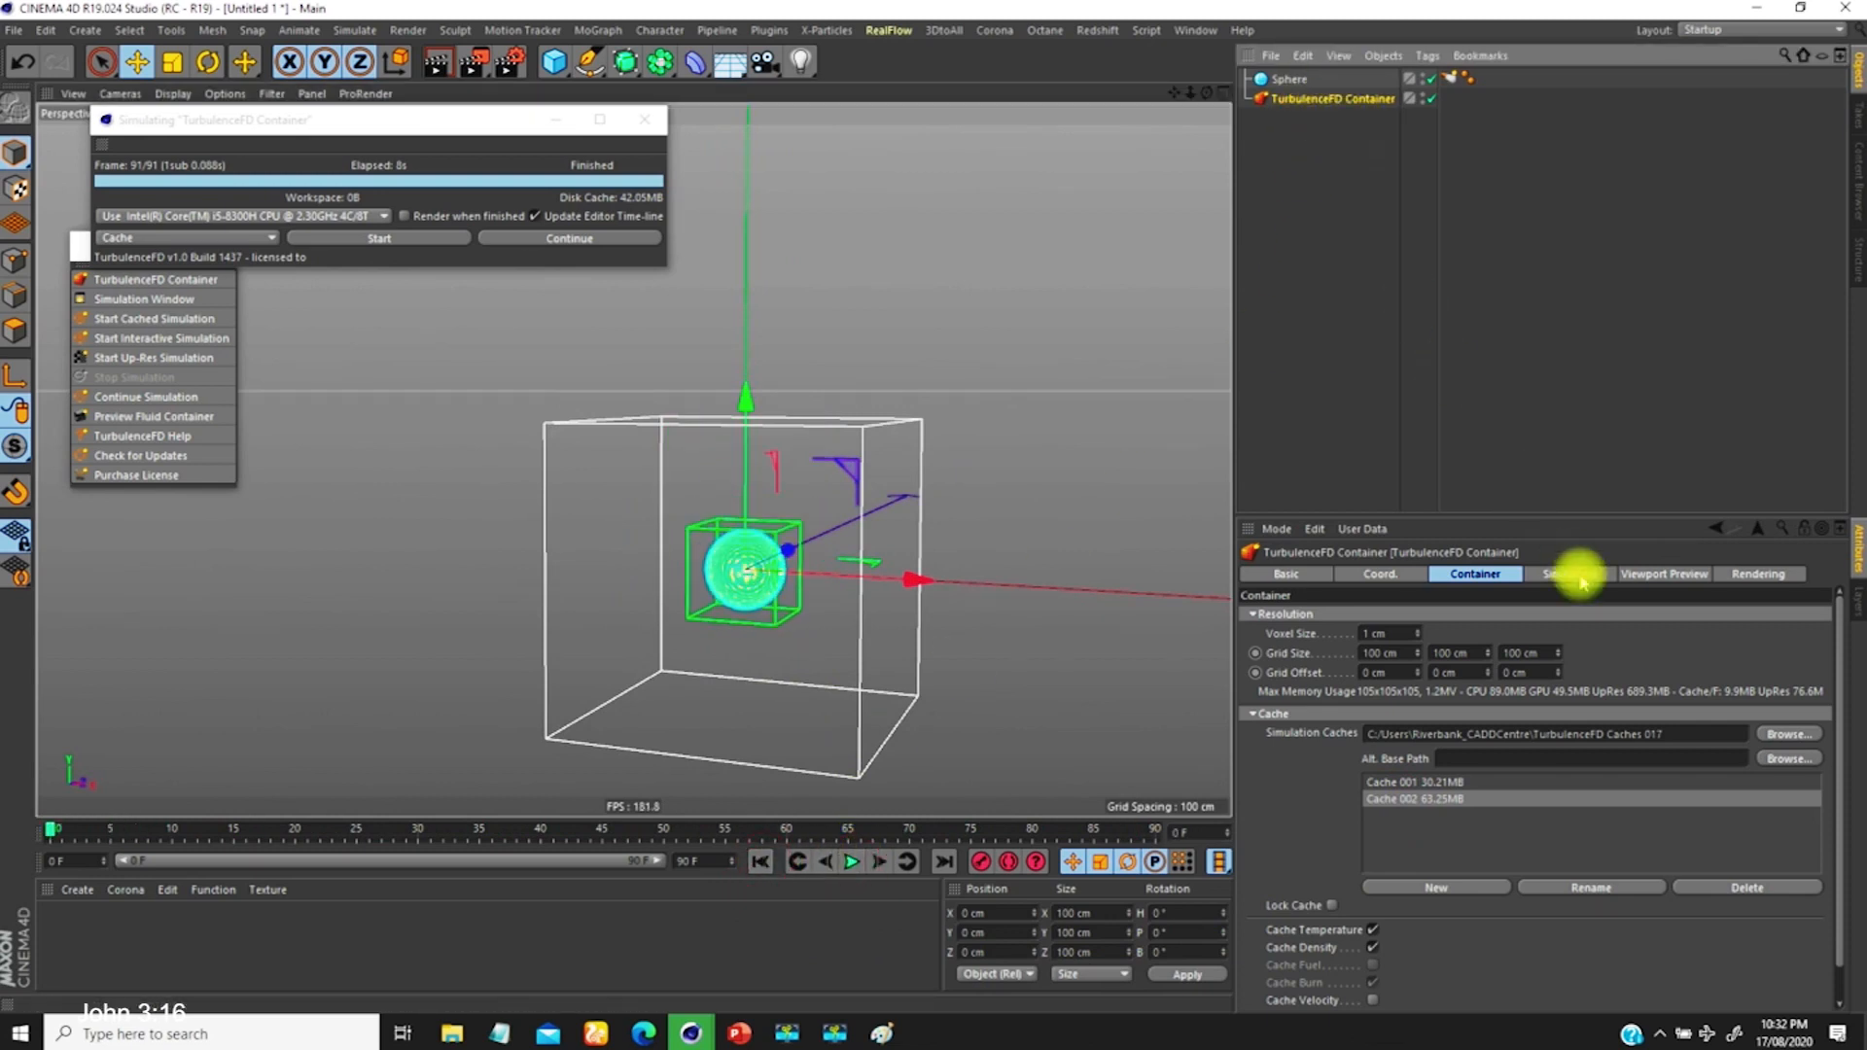
# Step: Examine the container's Viewport Preview settings, including the displayed channel, and glance at the Rendering settings
pyautogui.click(1648, 580)
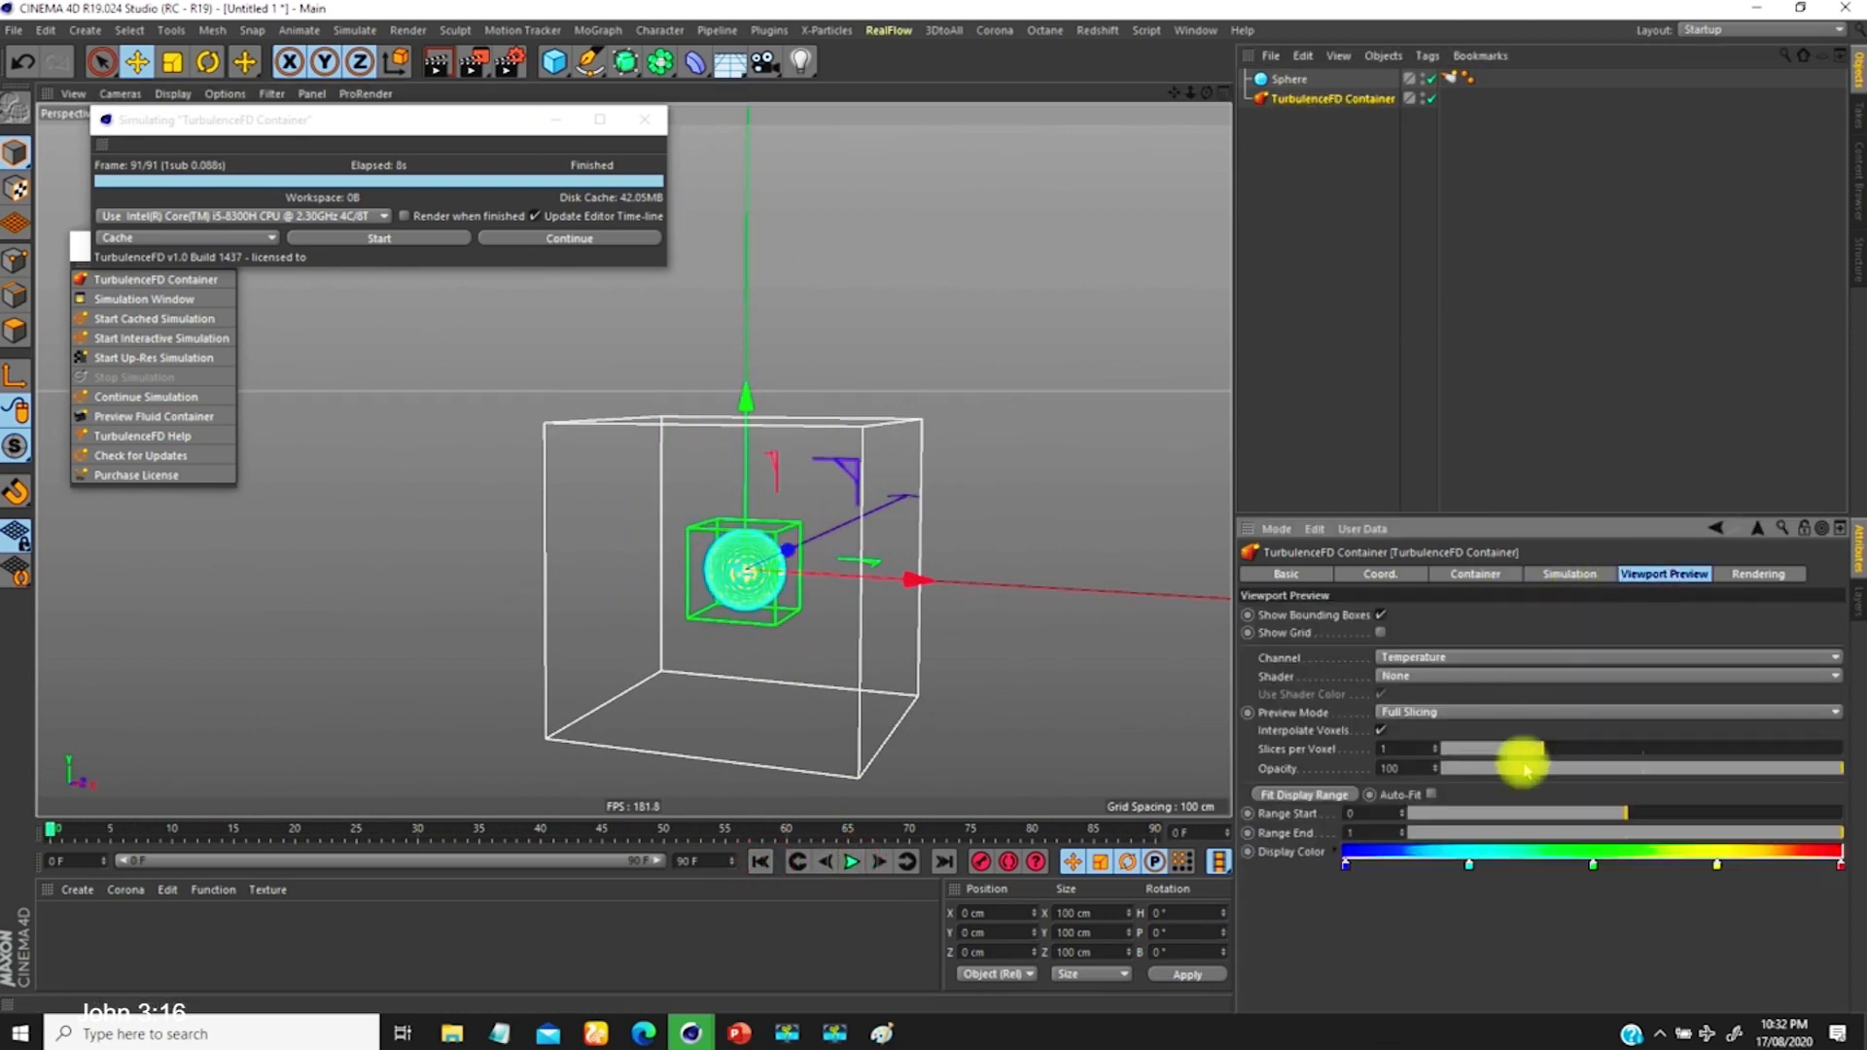
pyautogui.click(1756, 576)
pyautogui.click(1648, 575)
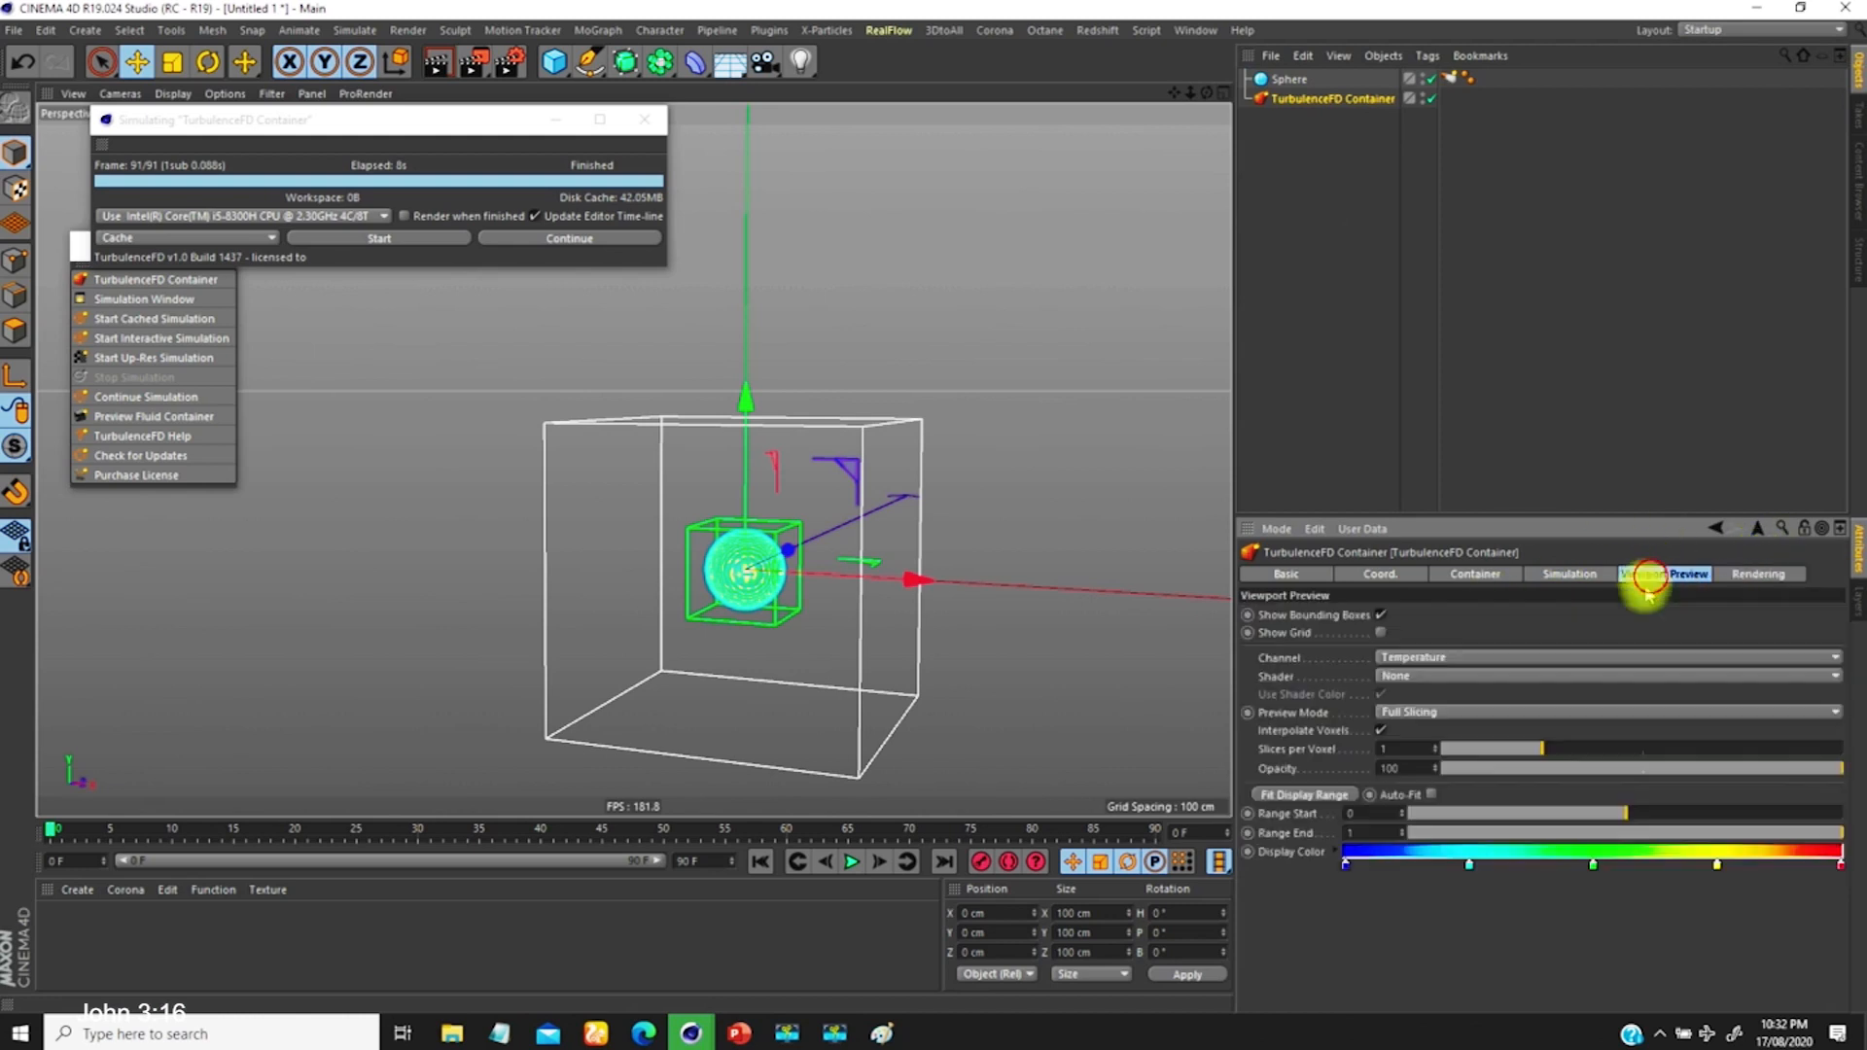
pyautogui.click(1756, 576)
pyautogui.click(1663, 574)
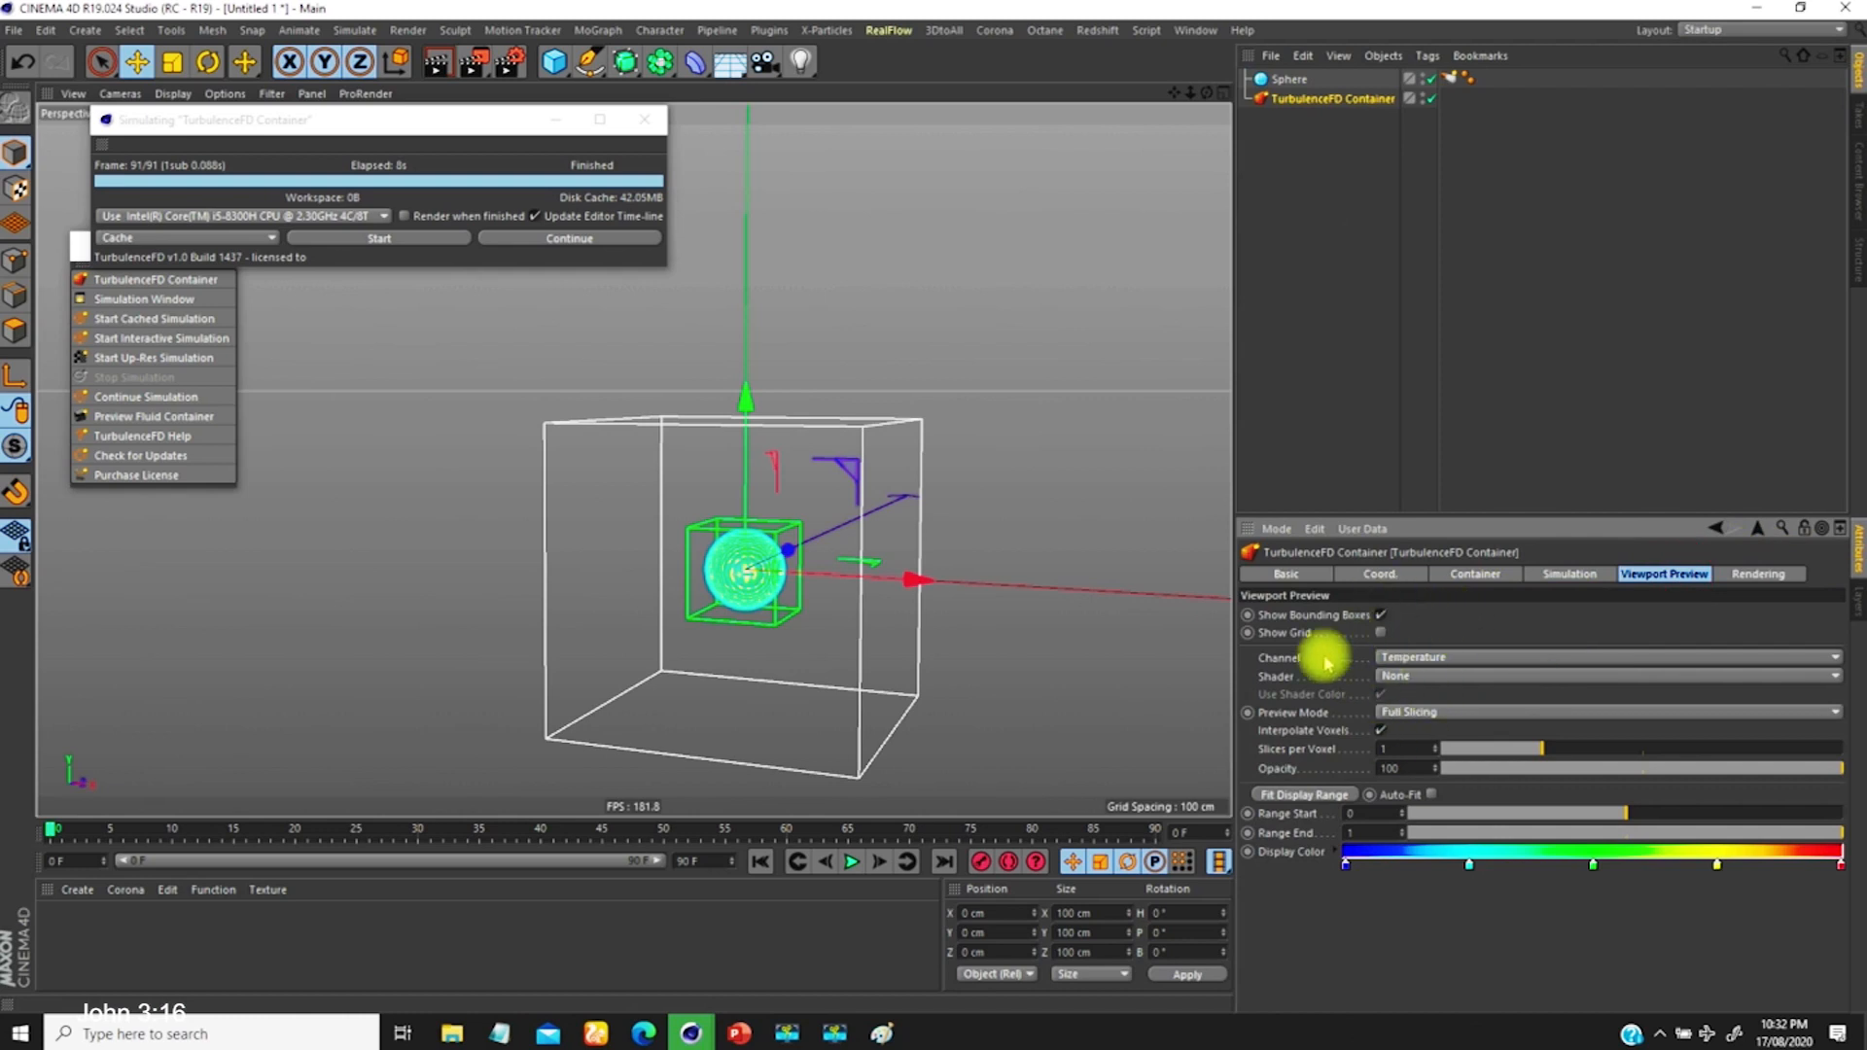
pyautogui.click(1412, 669)
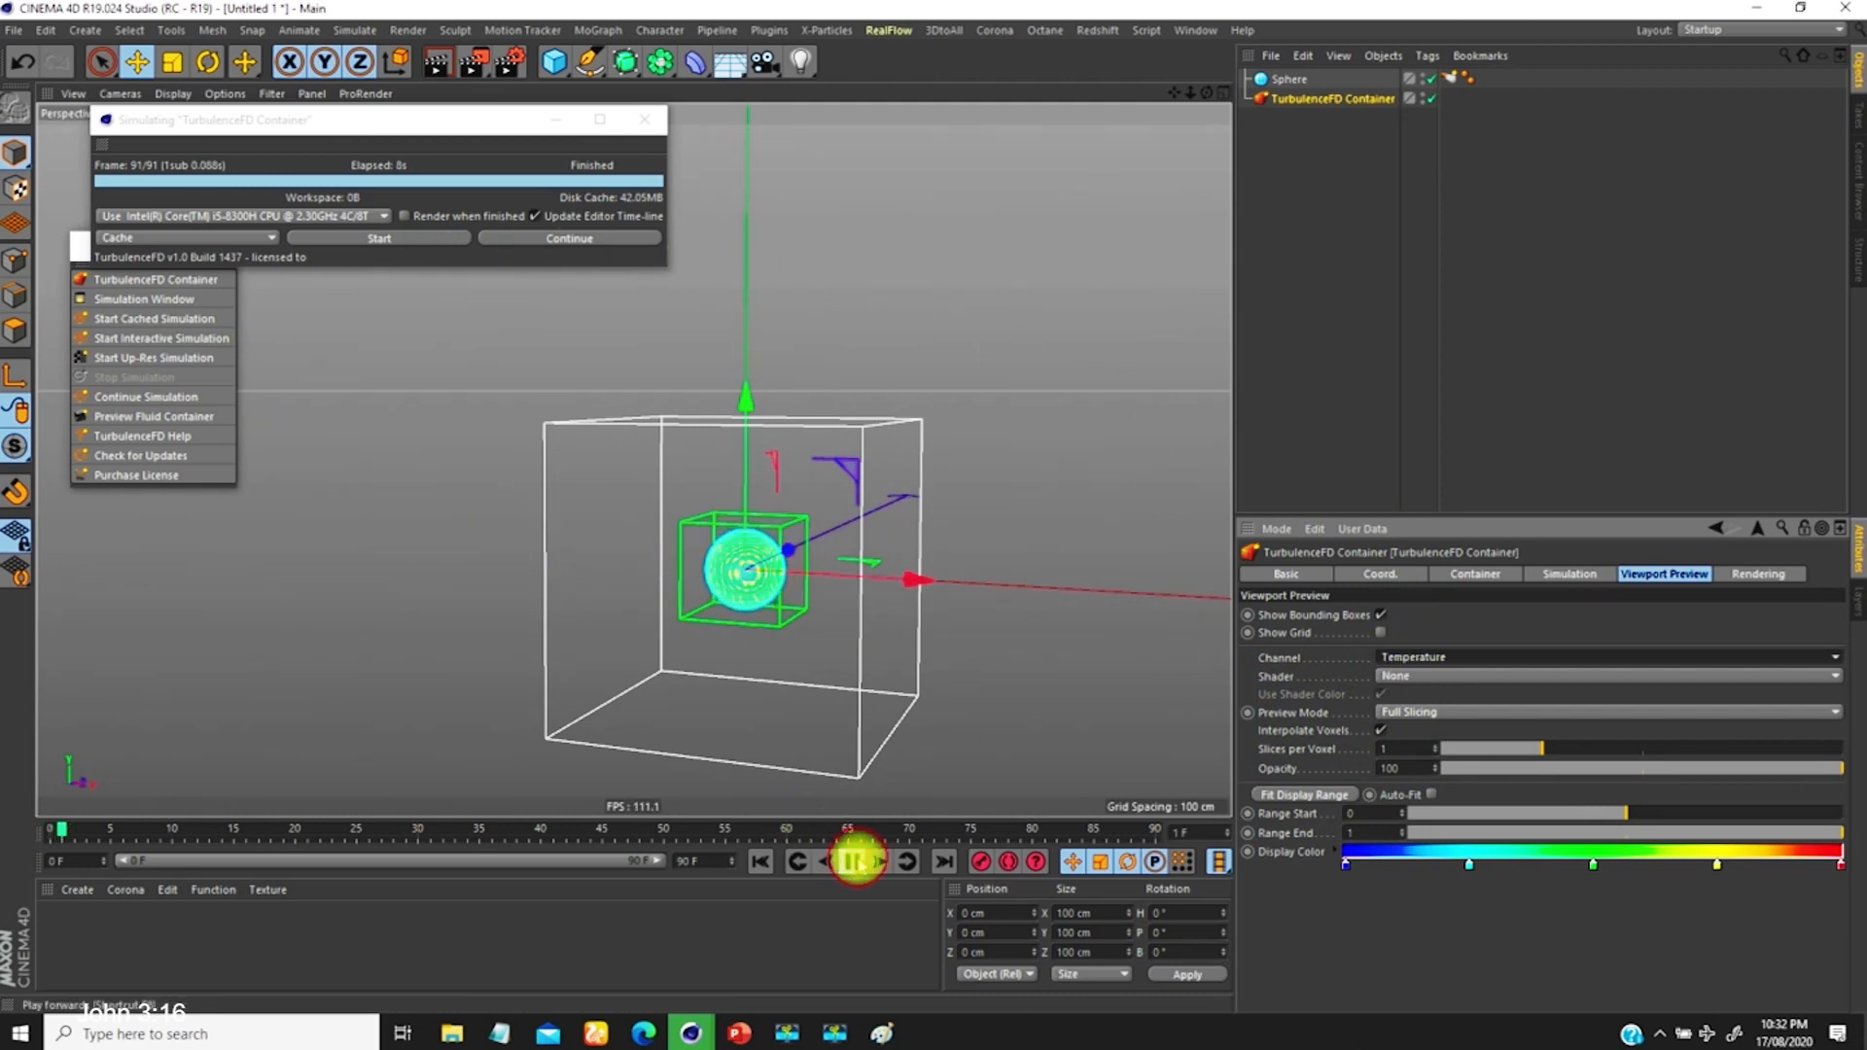
# Step: Play the Cache 002 simulation to frame 31, render that frame in the viewport, and clear the render
pyautogui.click(854, 861)
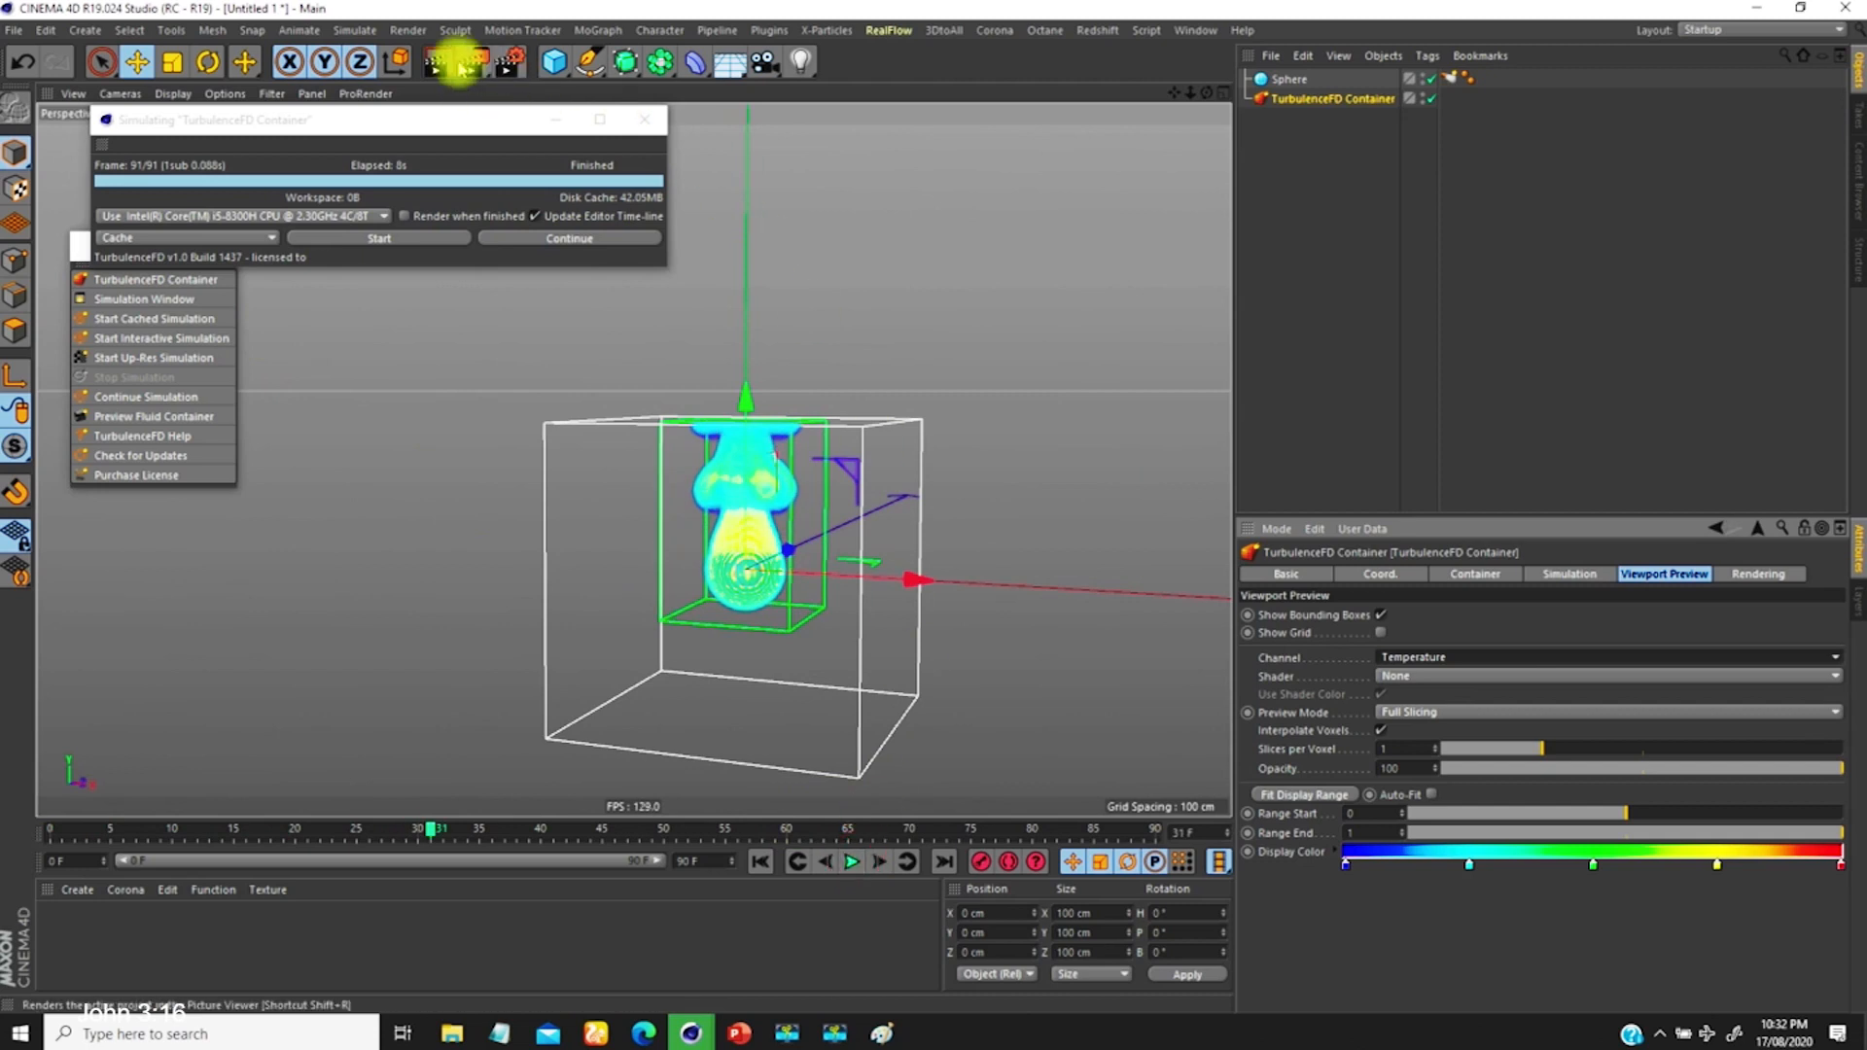
pyautogui.hotkey('ctrl', 'r')
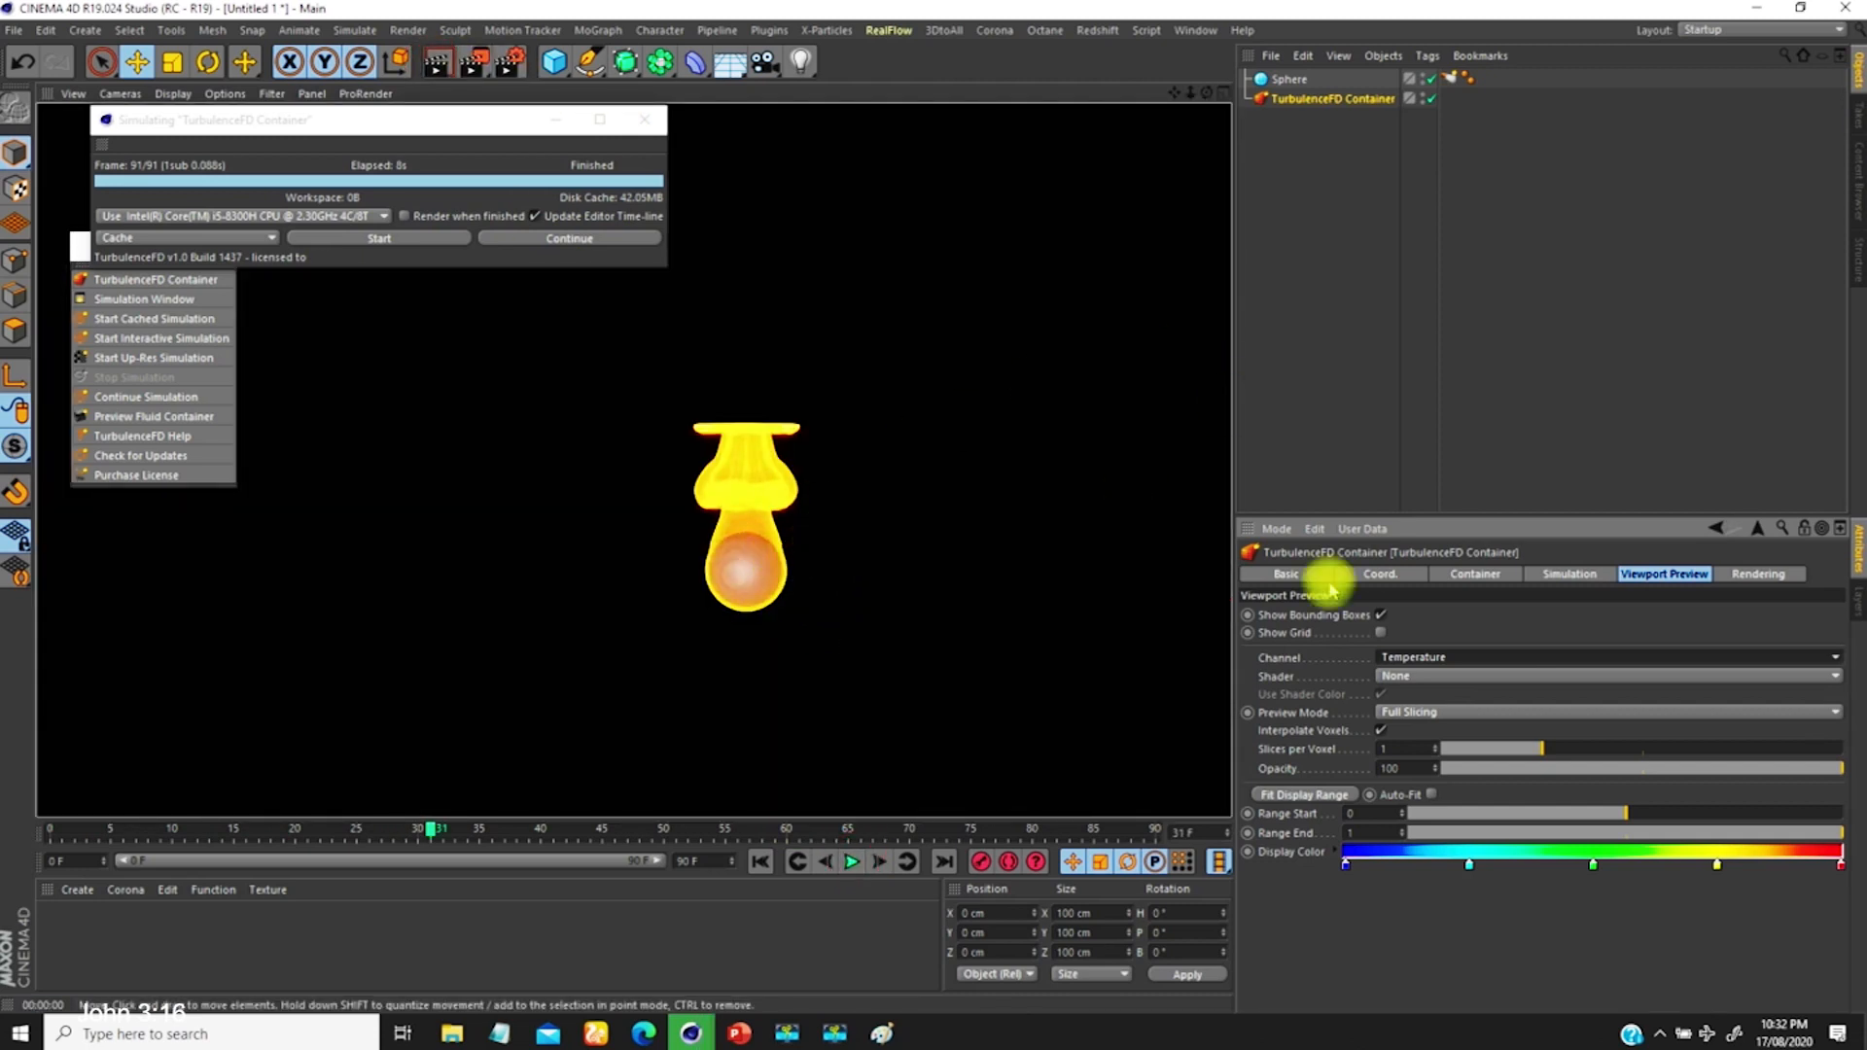
pyautogui.click(1384, 463)
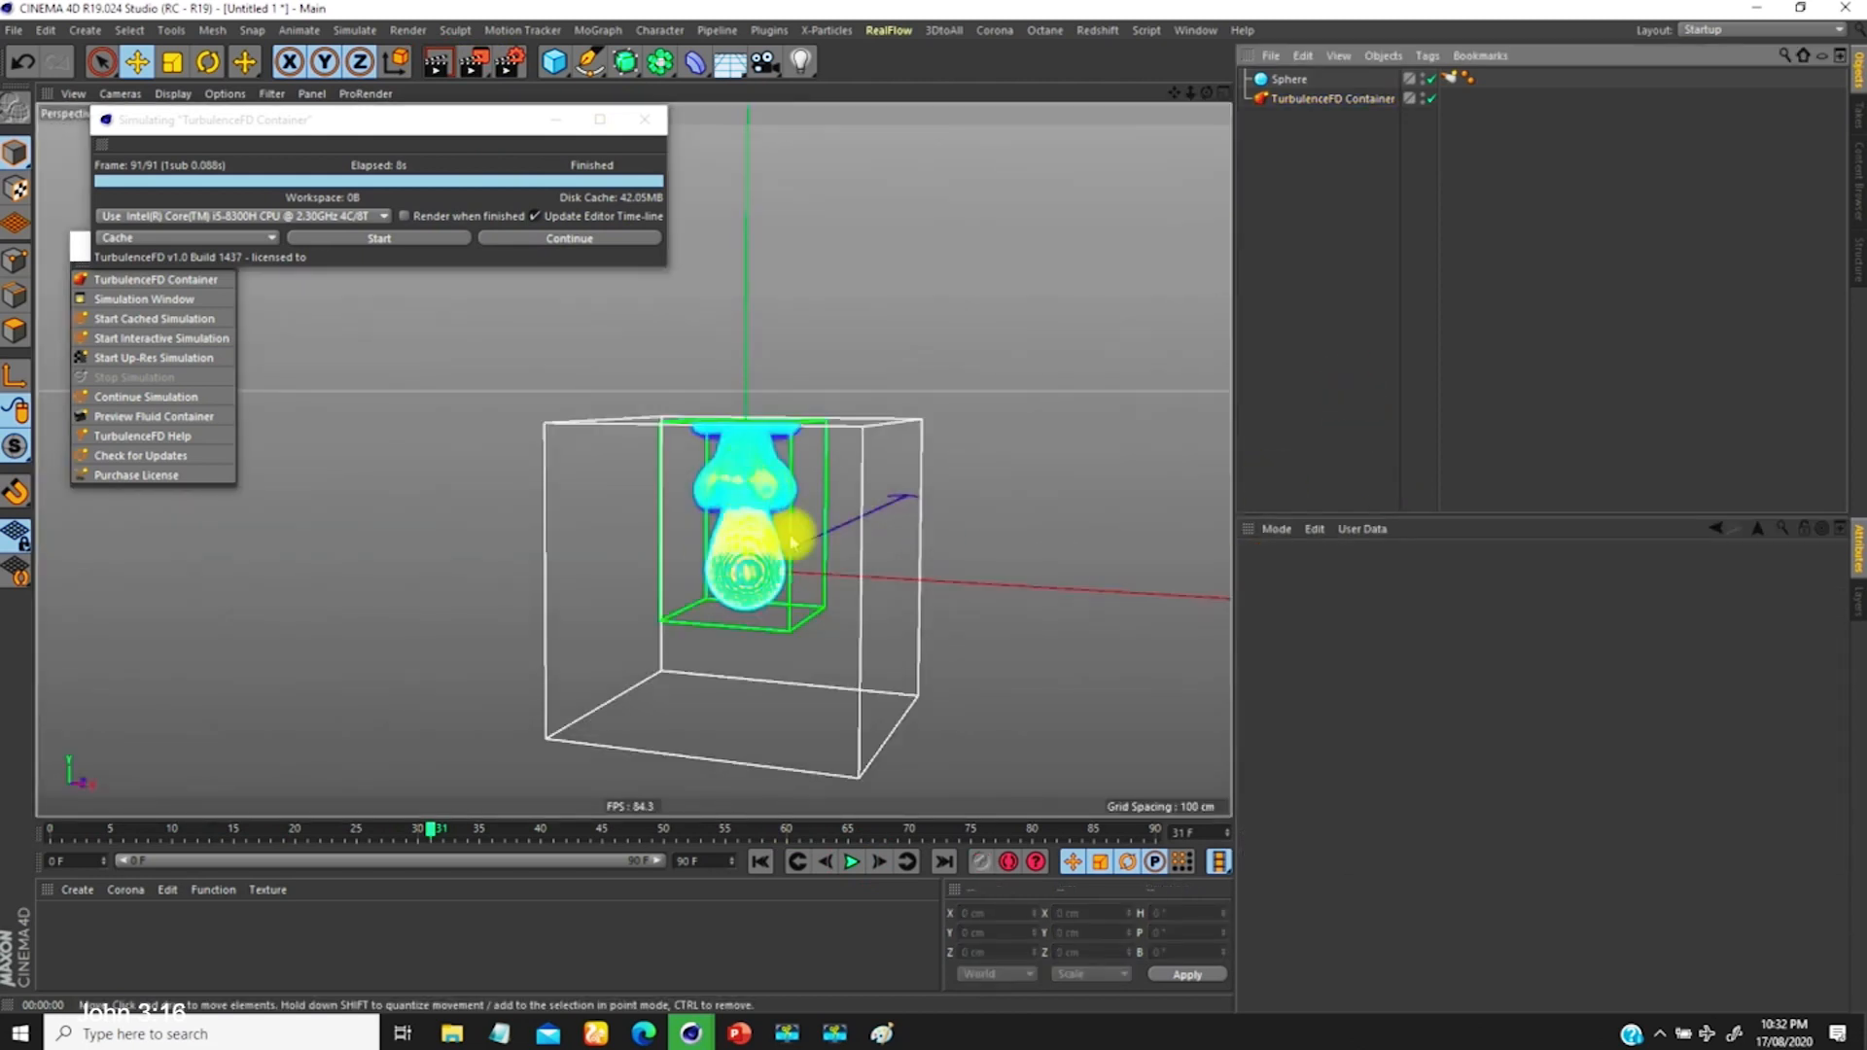
# Step: Examine the Smoke Shader's mapping channel options in the container's rendering settings, and return to the cache settings
pyautogui.click(1308, 98)
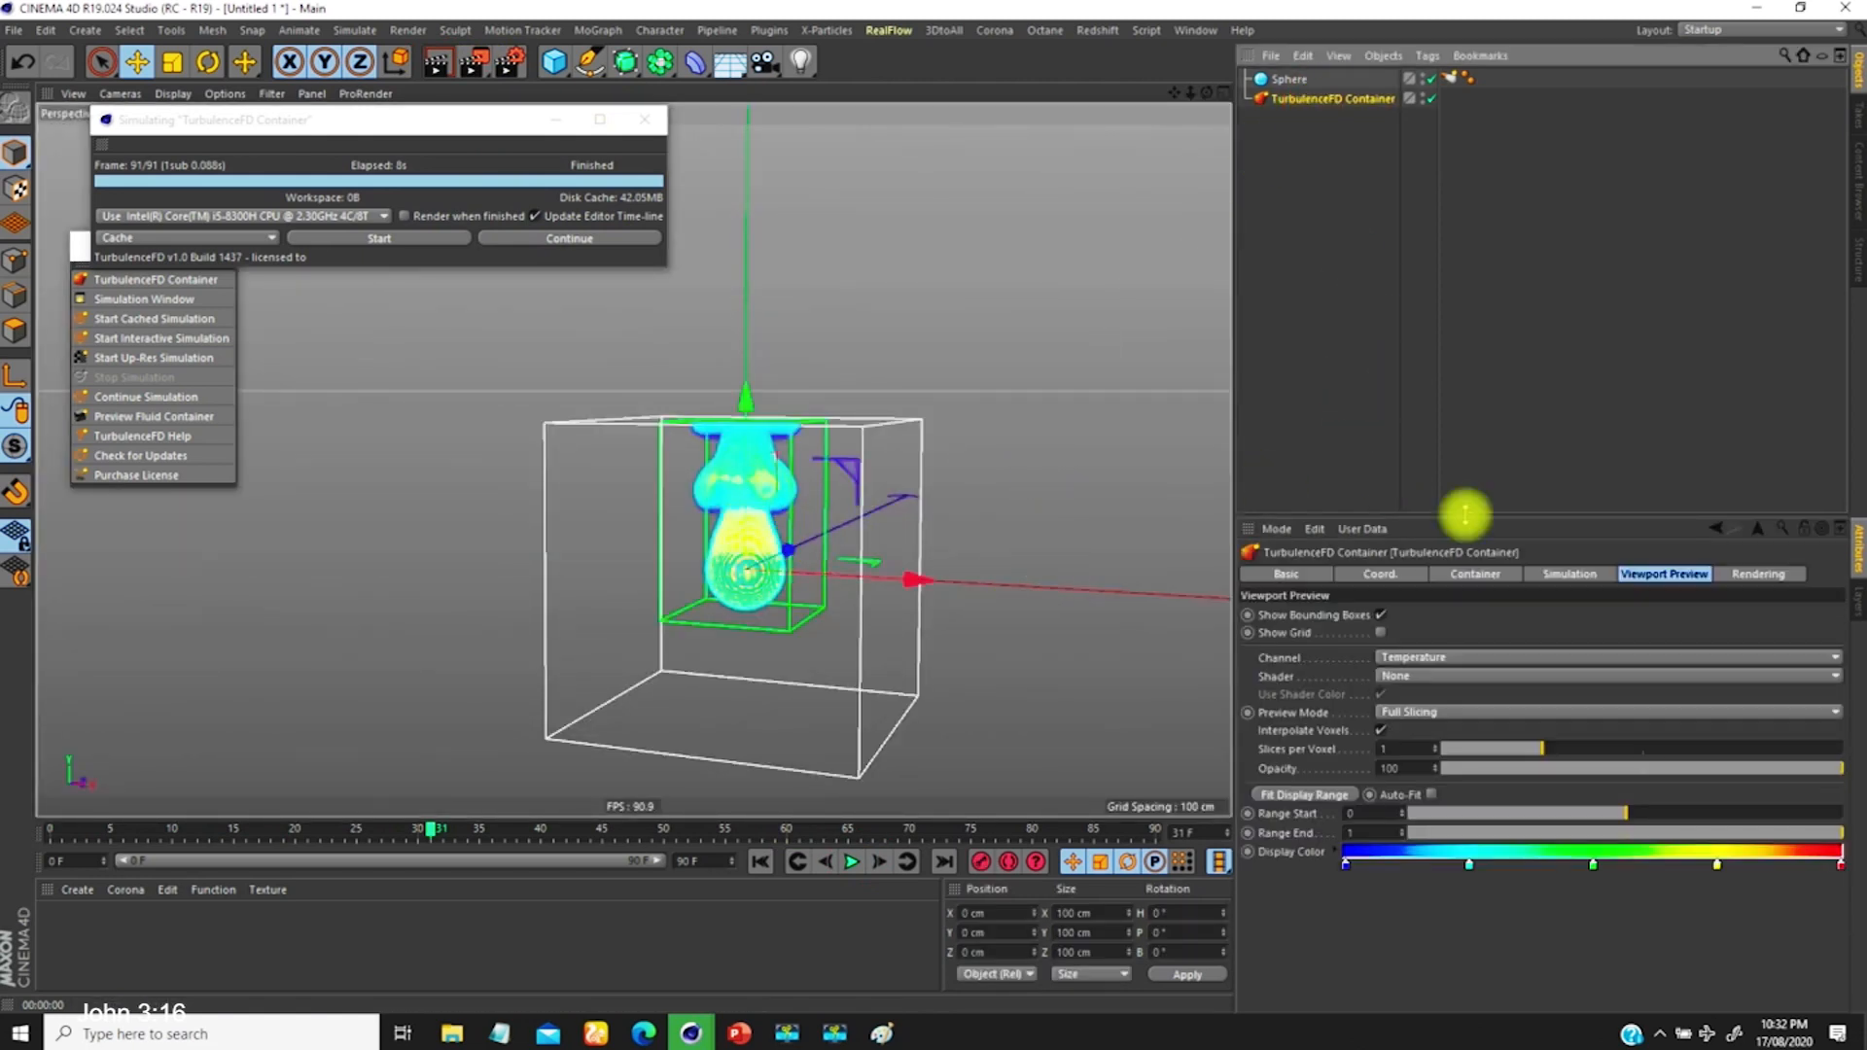
pyautogui.click(1754, 573)
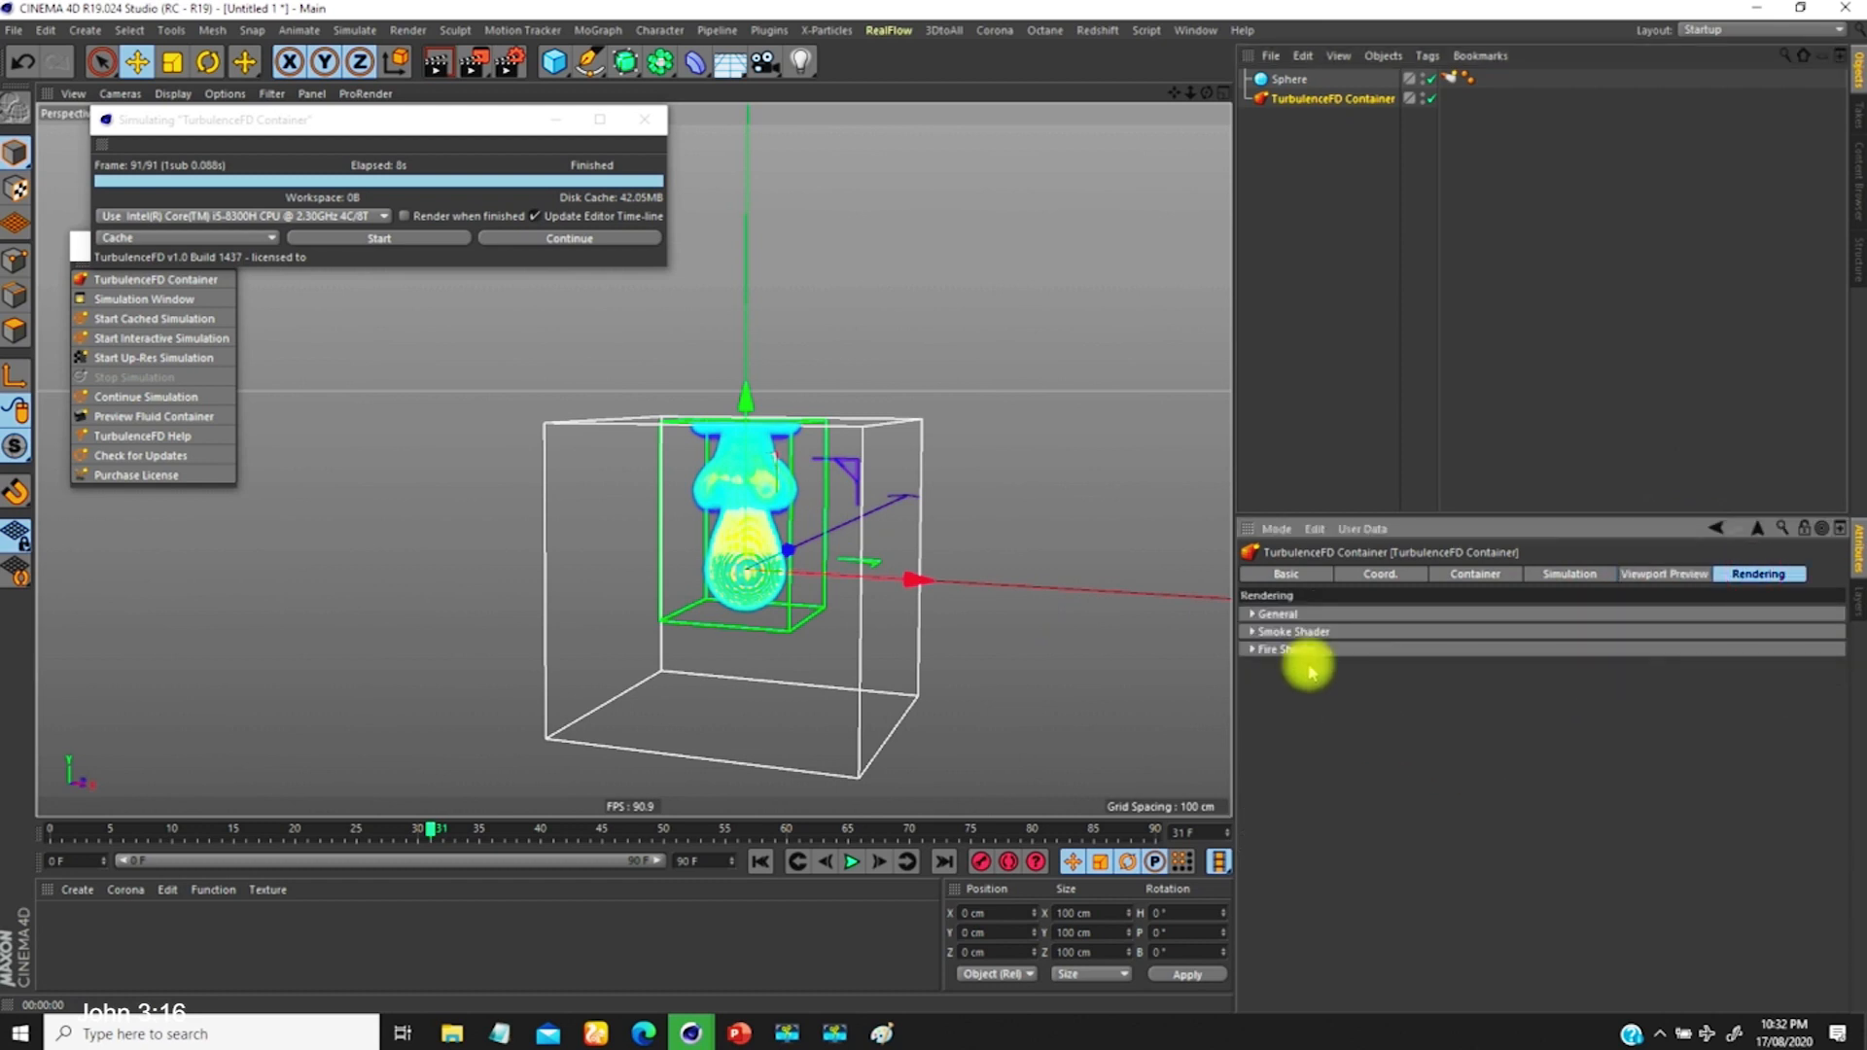
pyautogui.click(1252, 633)
pyautogui.click(1405, 669)
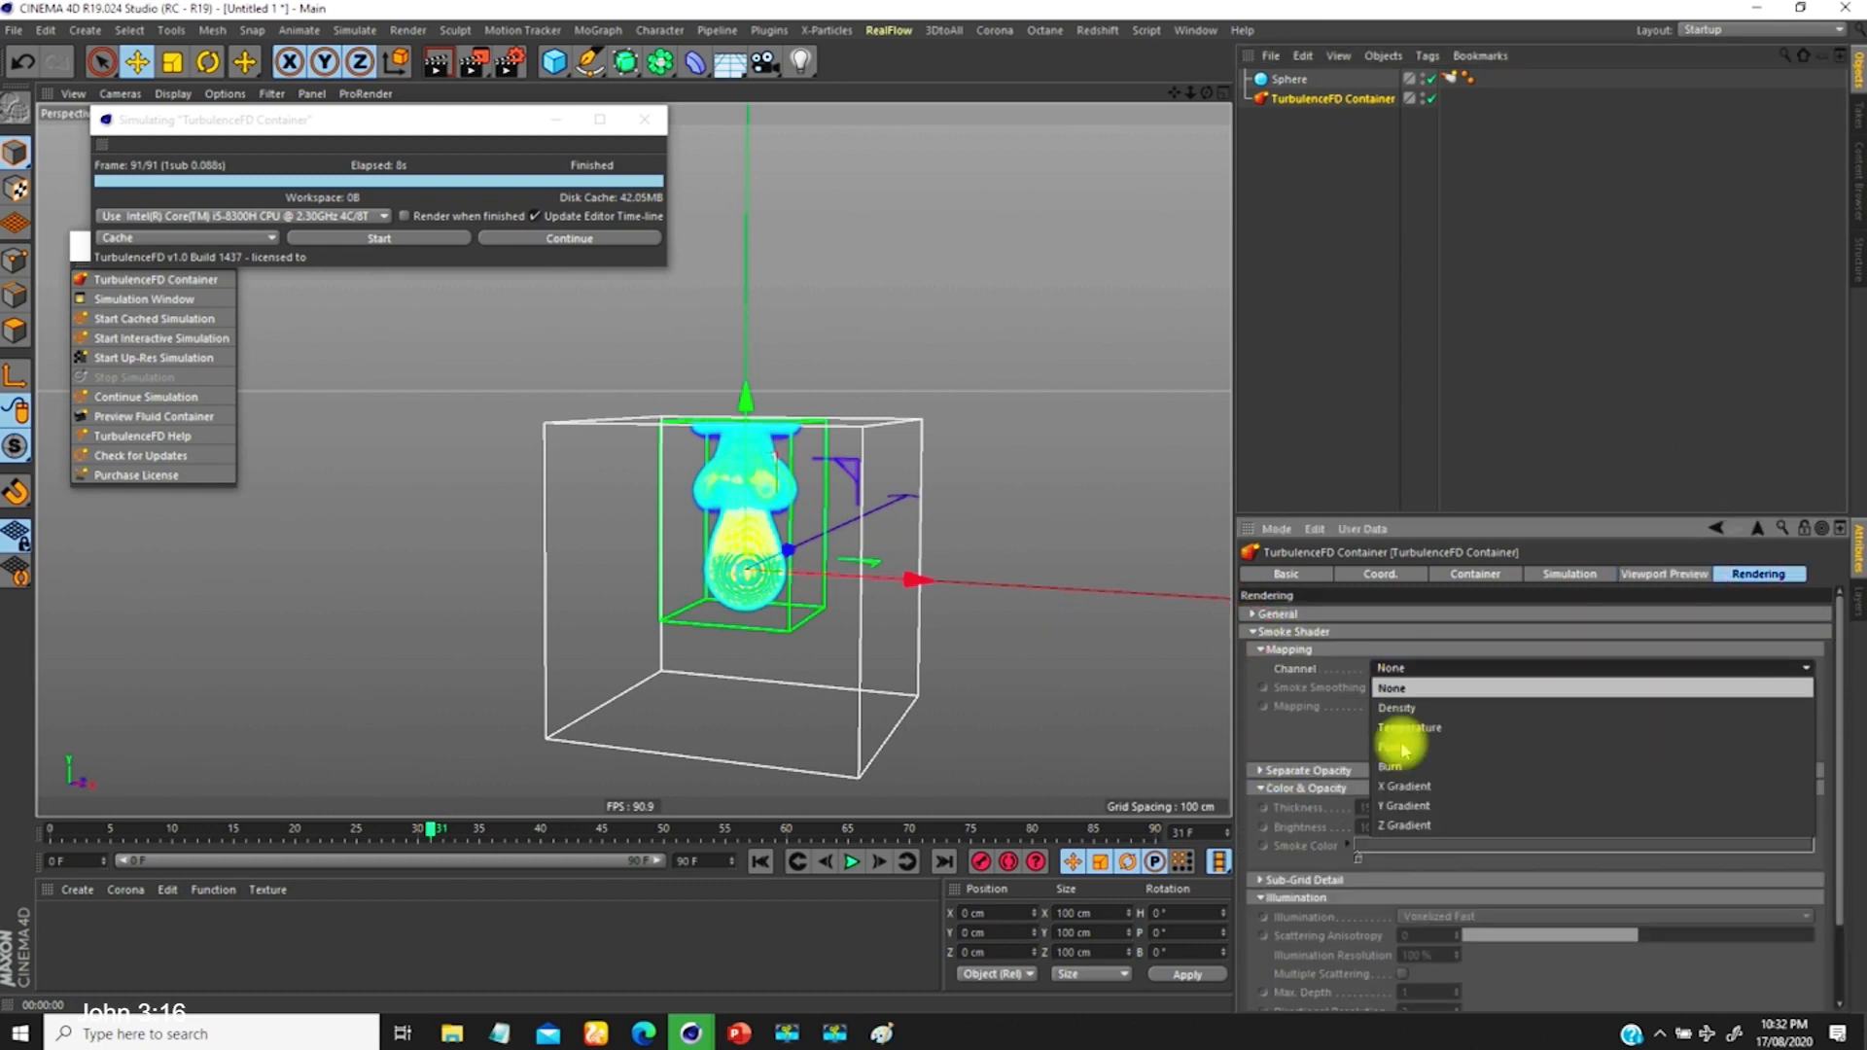
pyautogui.click(1308, 719)
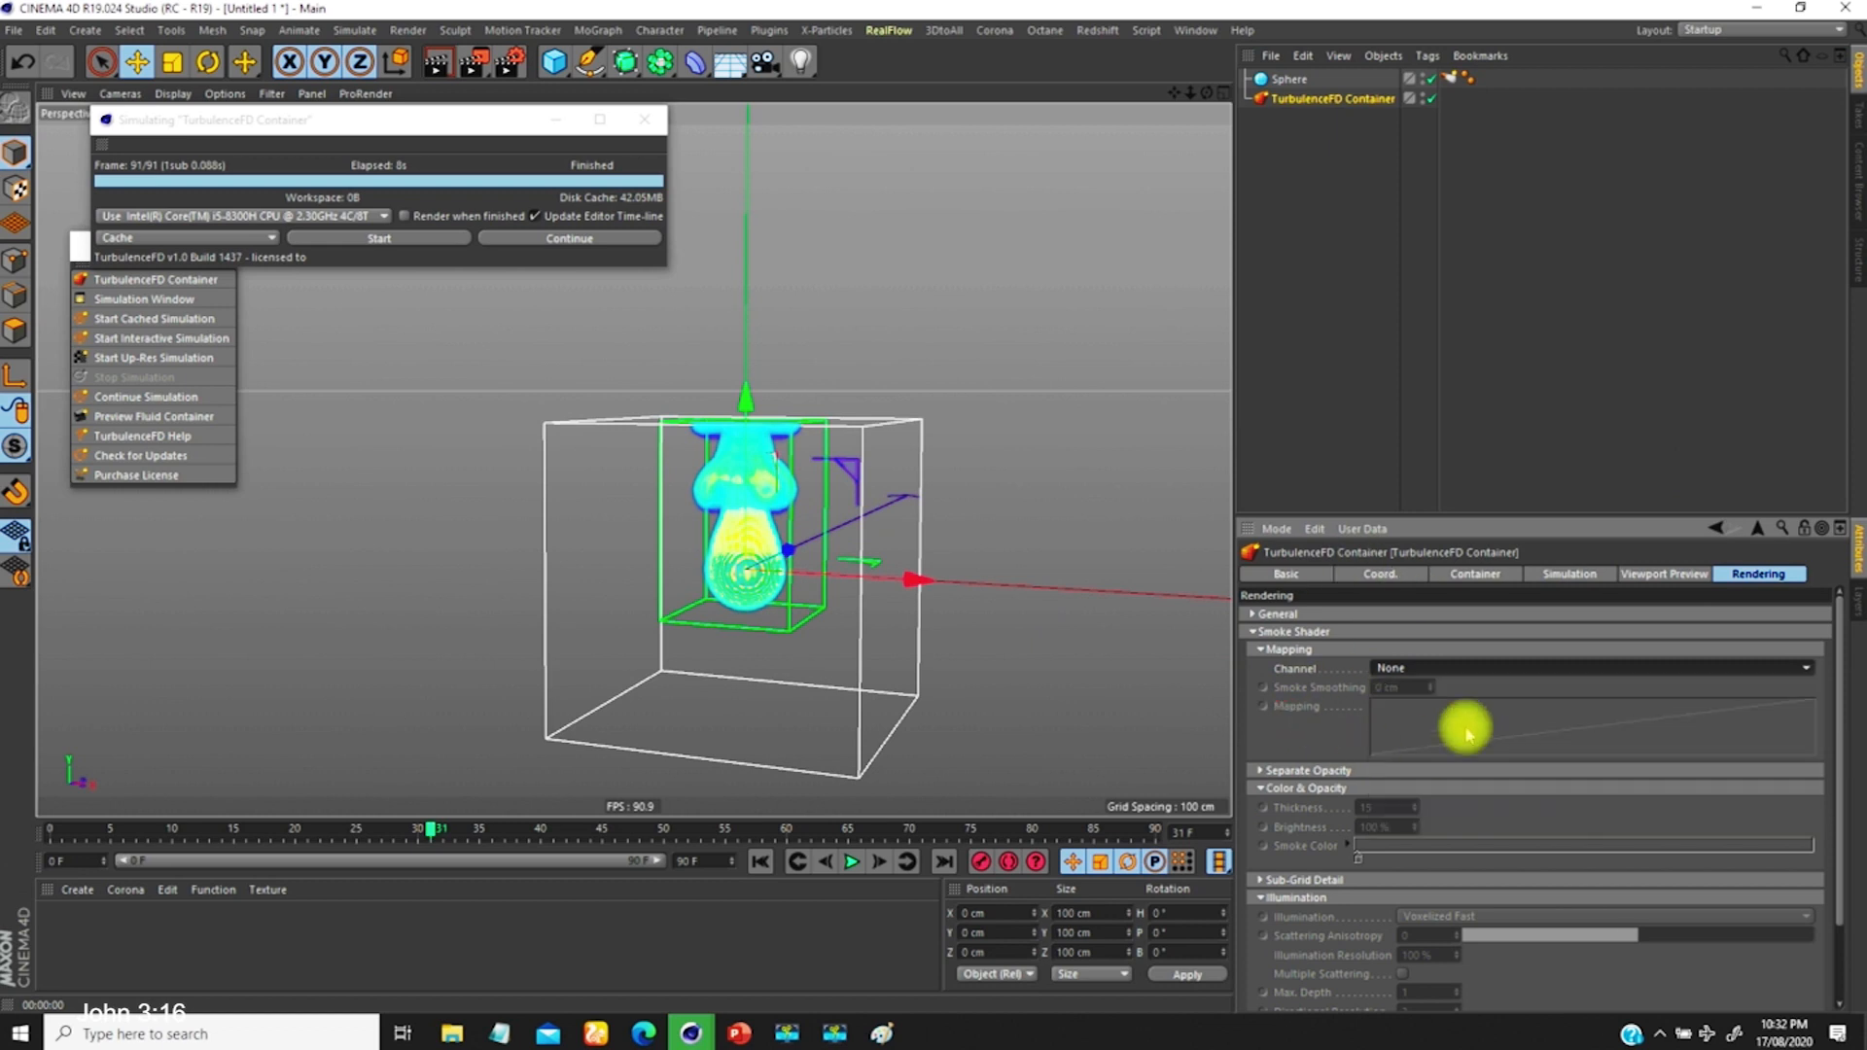
pyautogui.click(1254, 632)
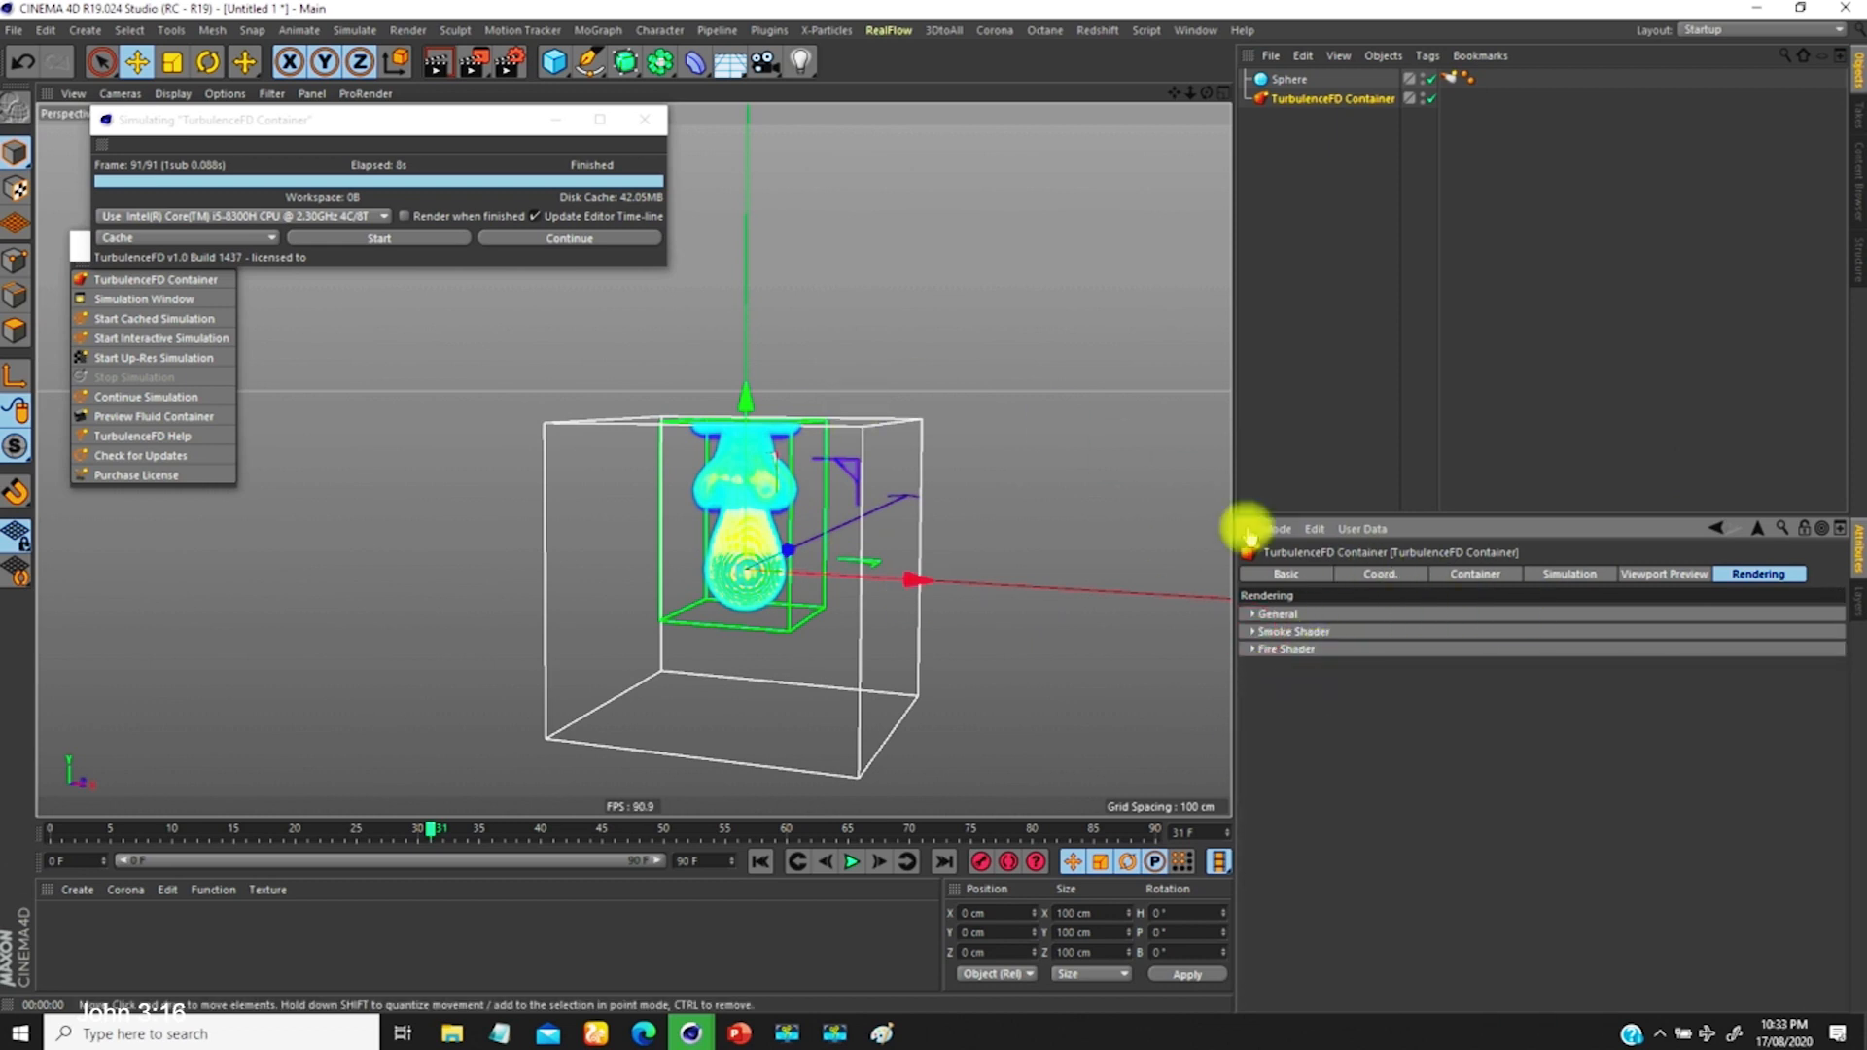
pyautogui.click(1470, 574)
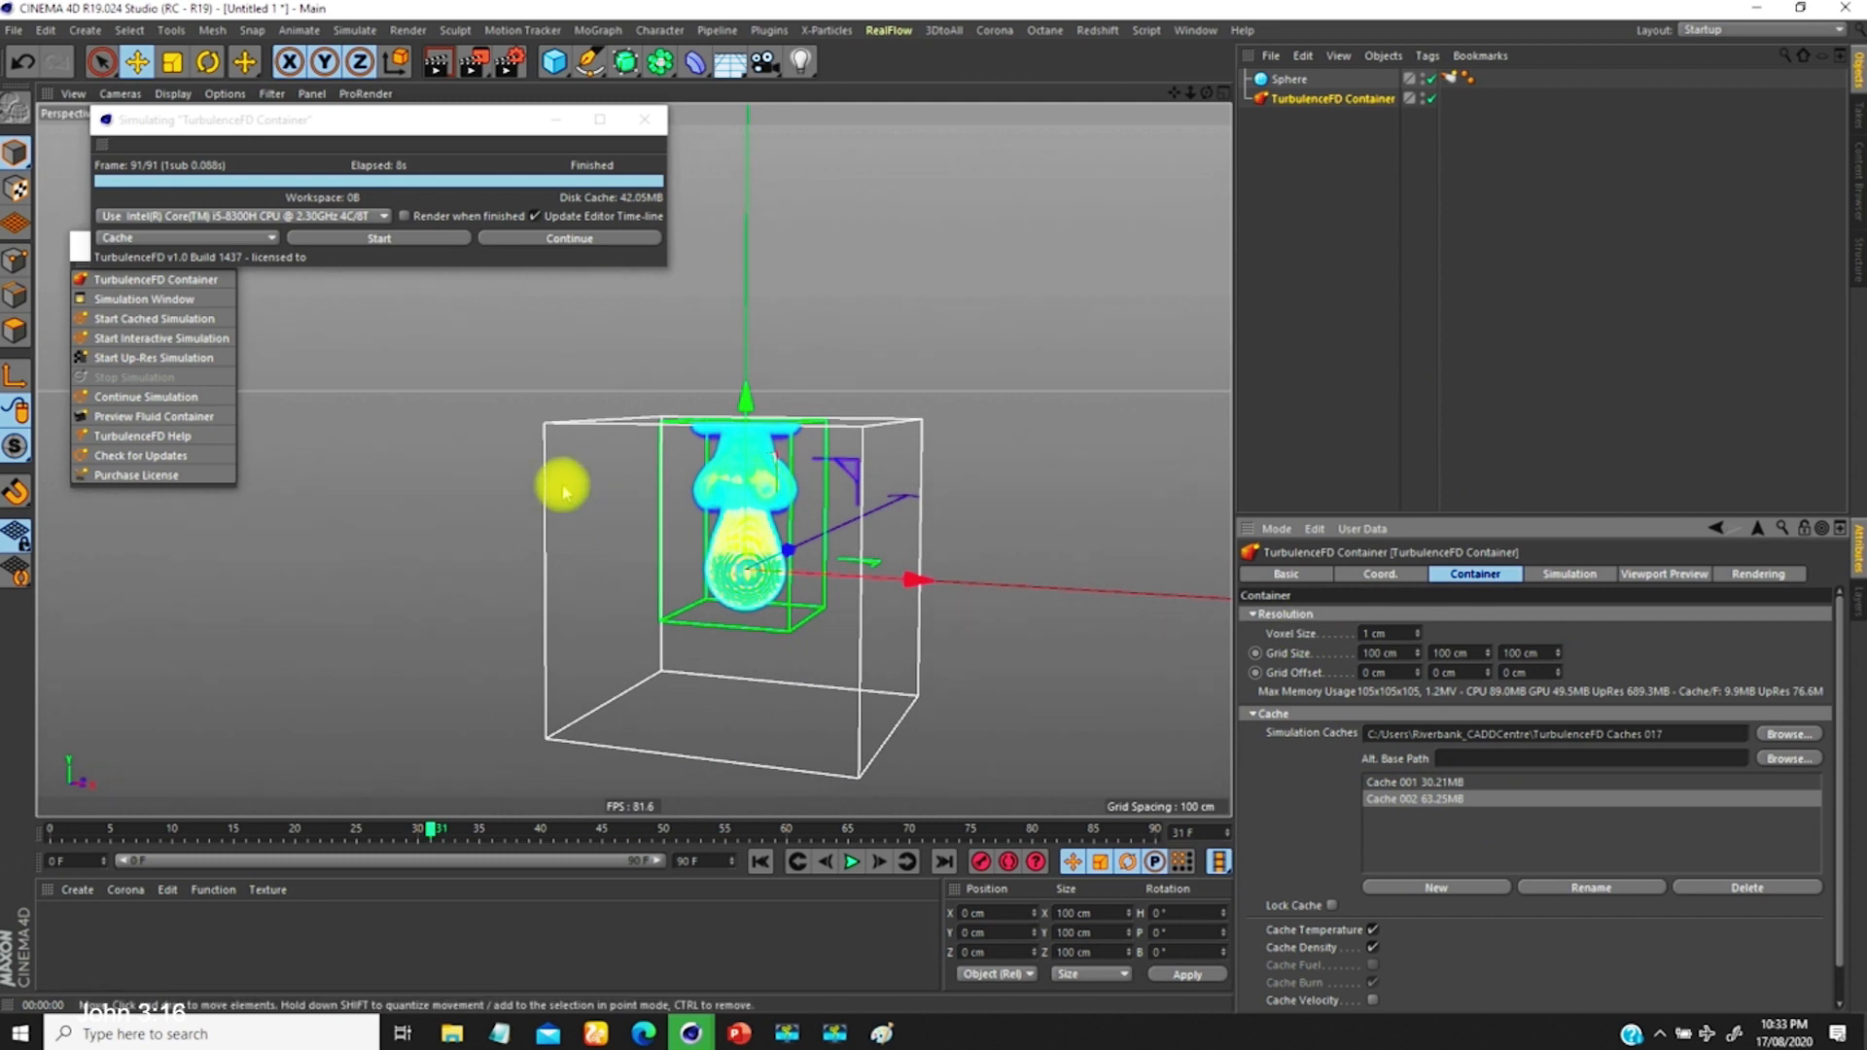
# Step: Move the sphere emitter down inside the container to about Y -36 cm
pyautogui.click(1291, 81)
pyautogui.moveTo(745, 399); pyautogui.dragTo(768, 516)
pyautogui.keyDown('alt'); pyautogui.moveTo(833, 604); pyautogui.dragTo(743, 501); pyautogui.keyUp('alt')
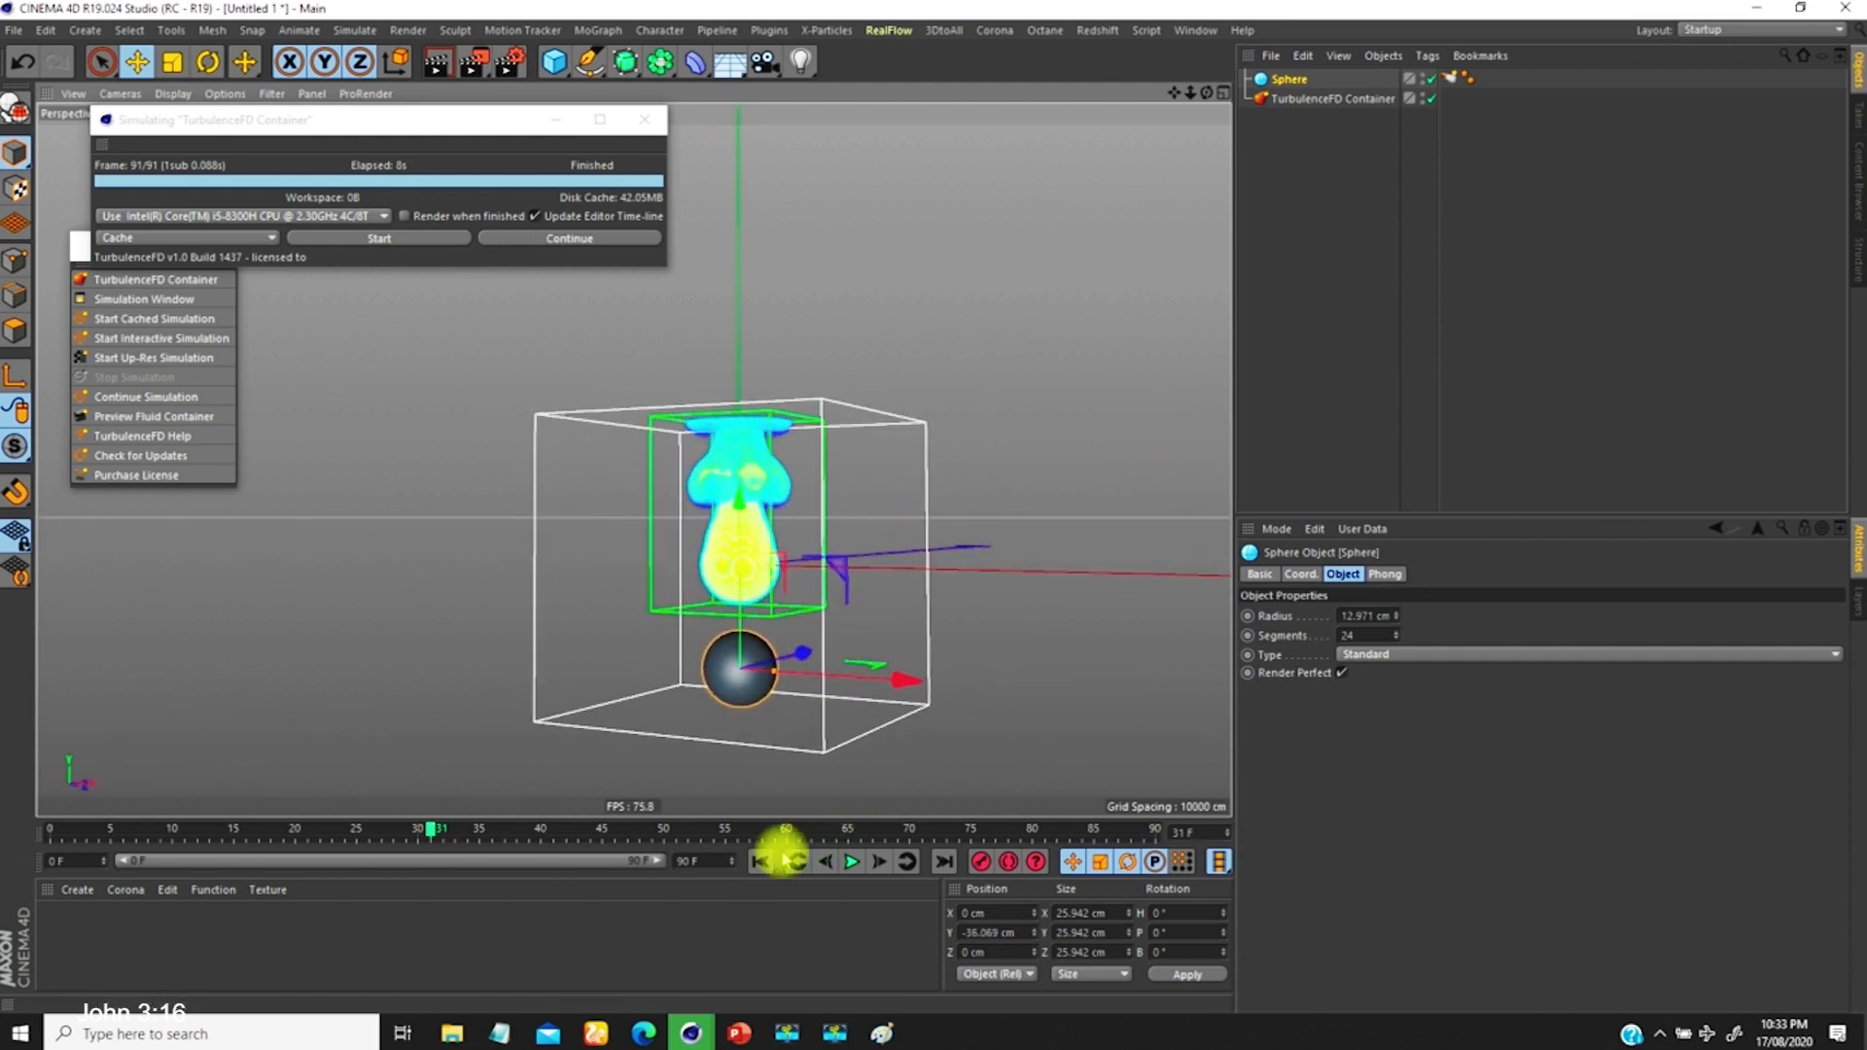
# Step: Play the existing cached simulation from frame 0 with the sphere in its lowered position, and return to frame 0
pyautogui.click(760, 861)
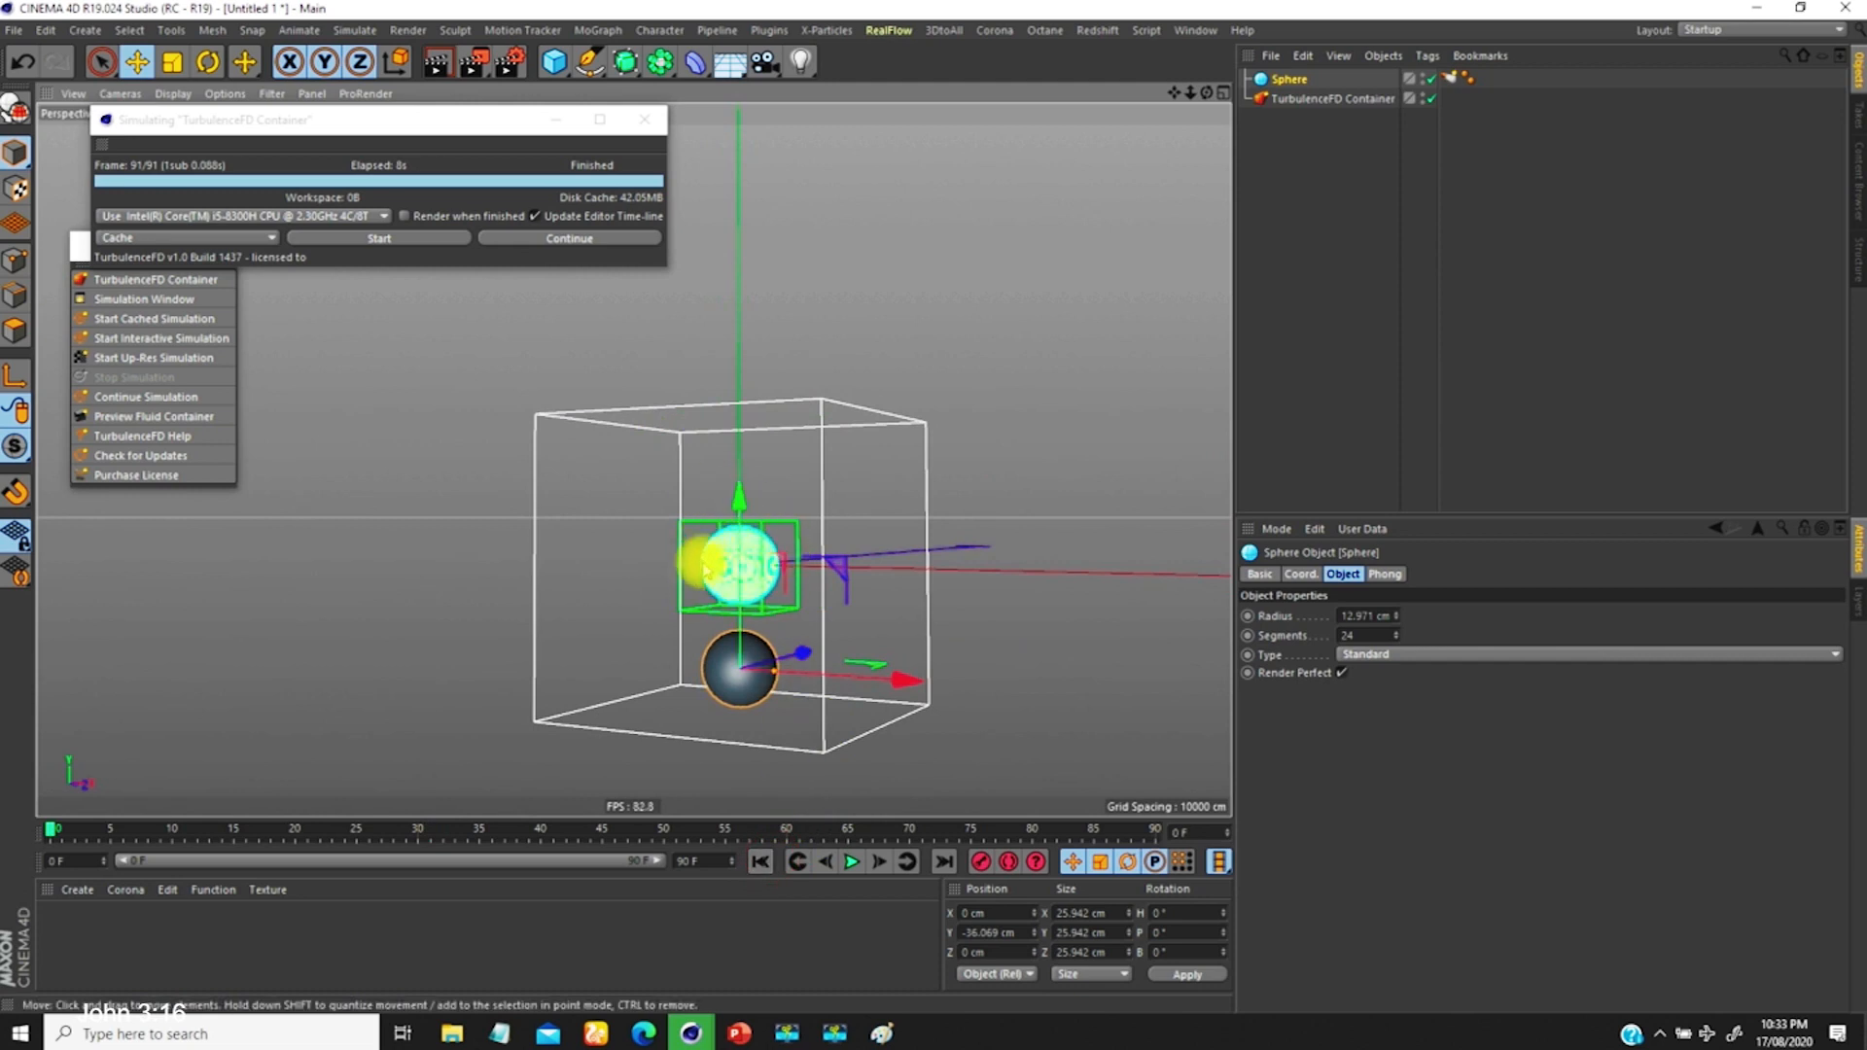
pyautogui.click(852, 861)
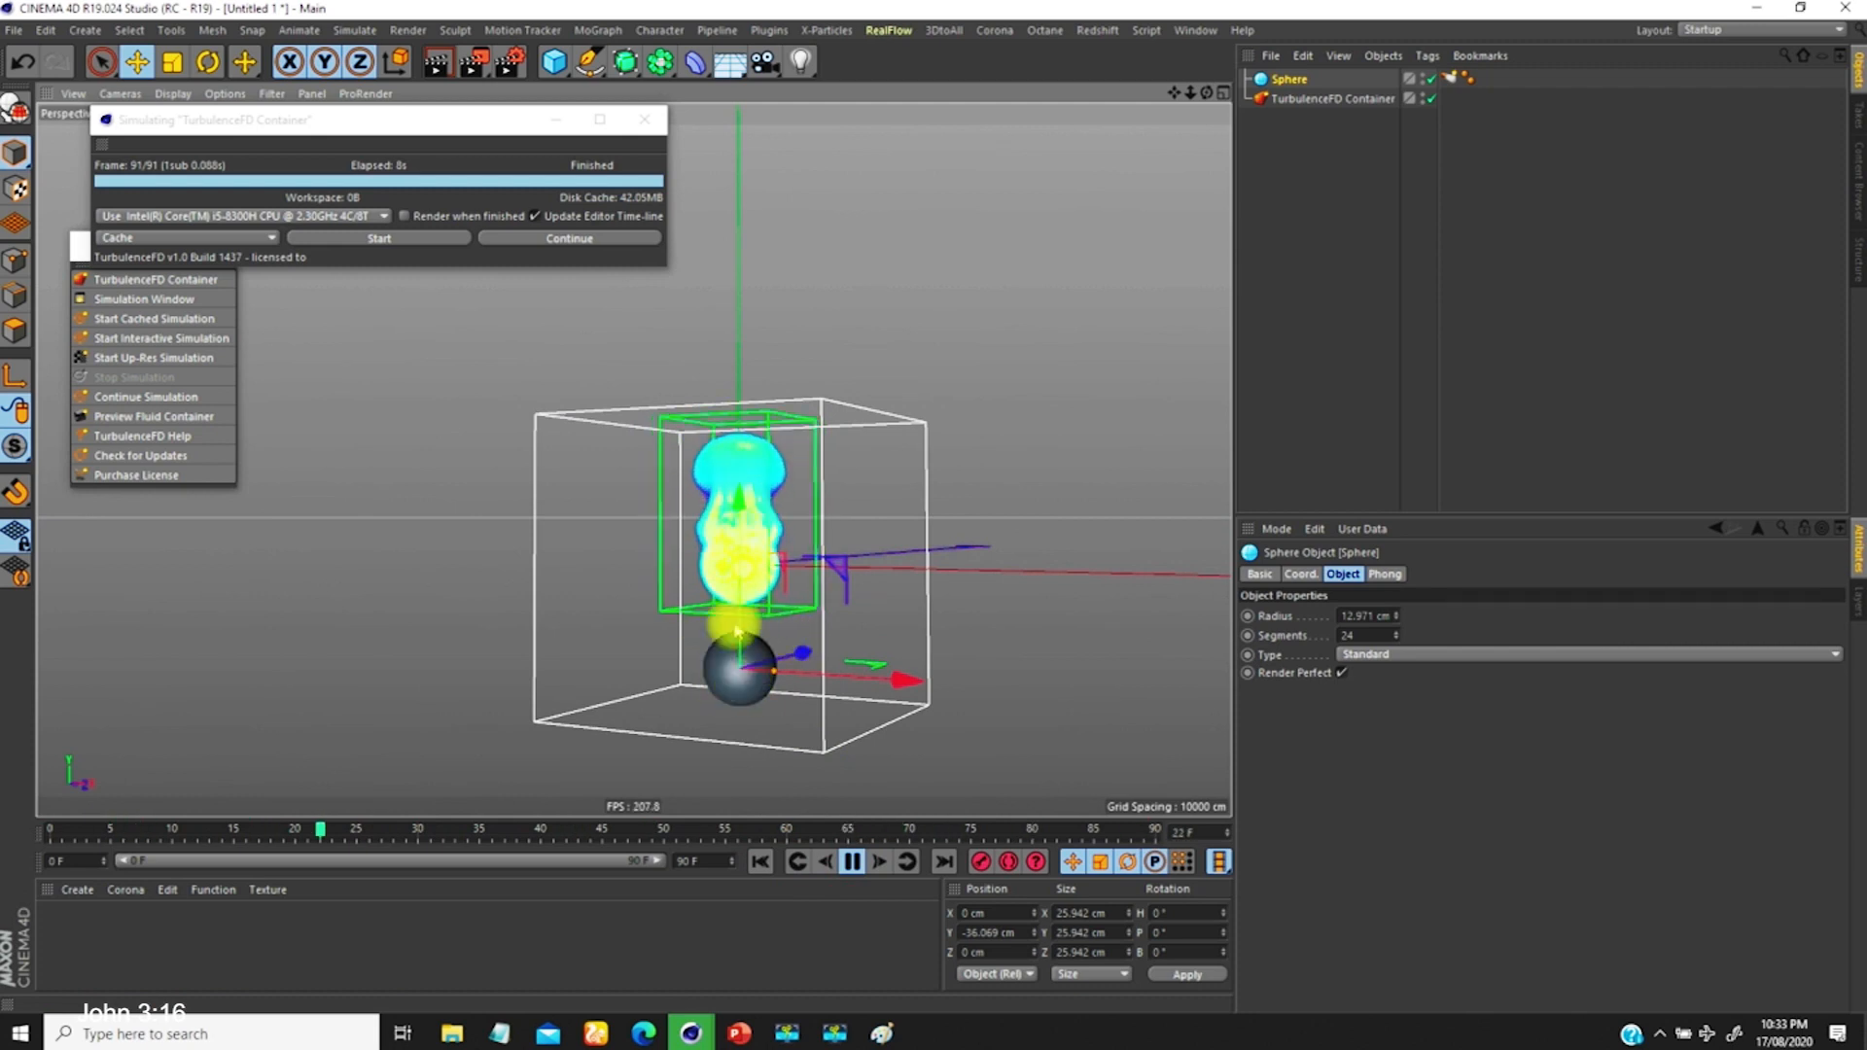
pyautogui.click(848, 861)
pyautogui.click(761, 862)
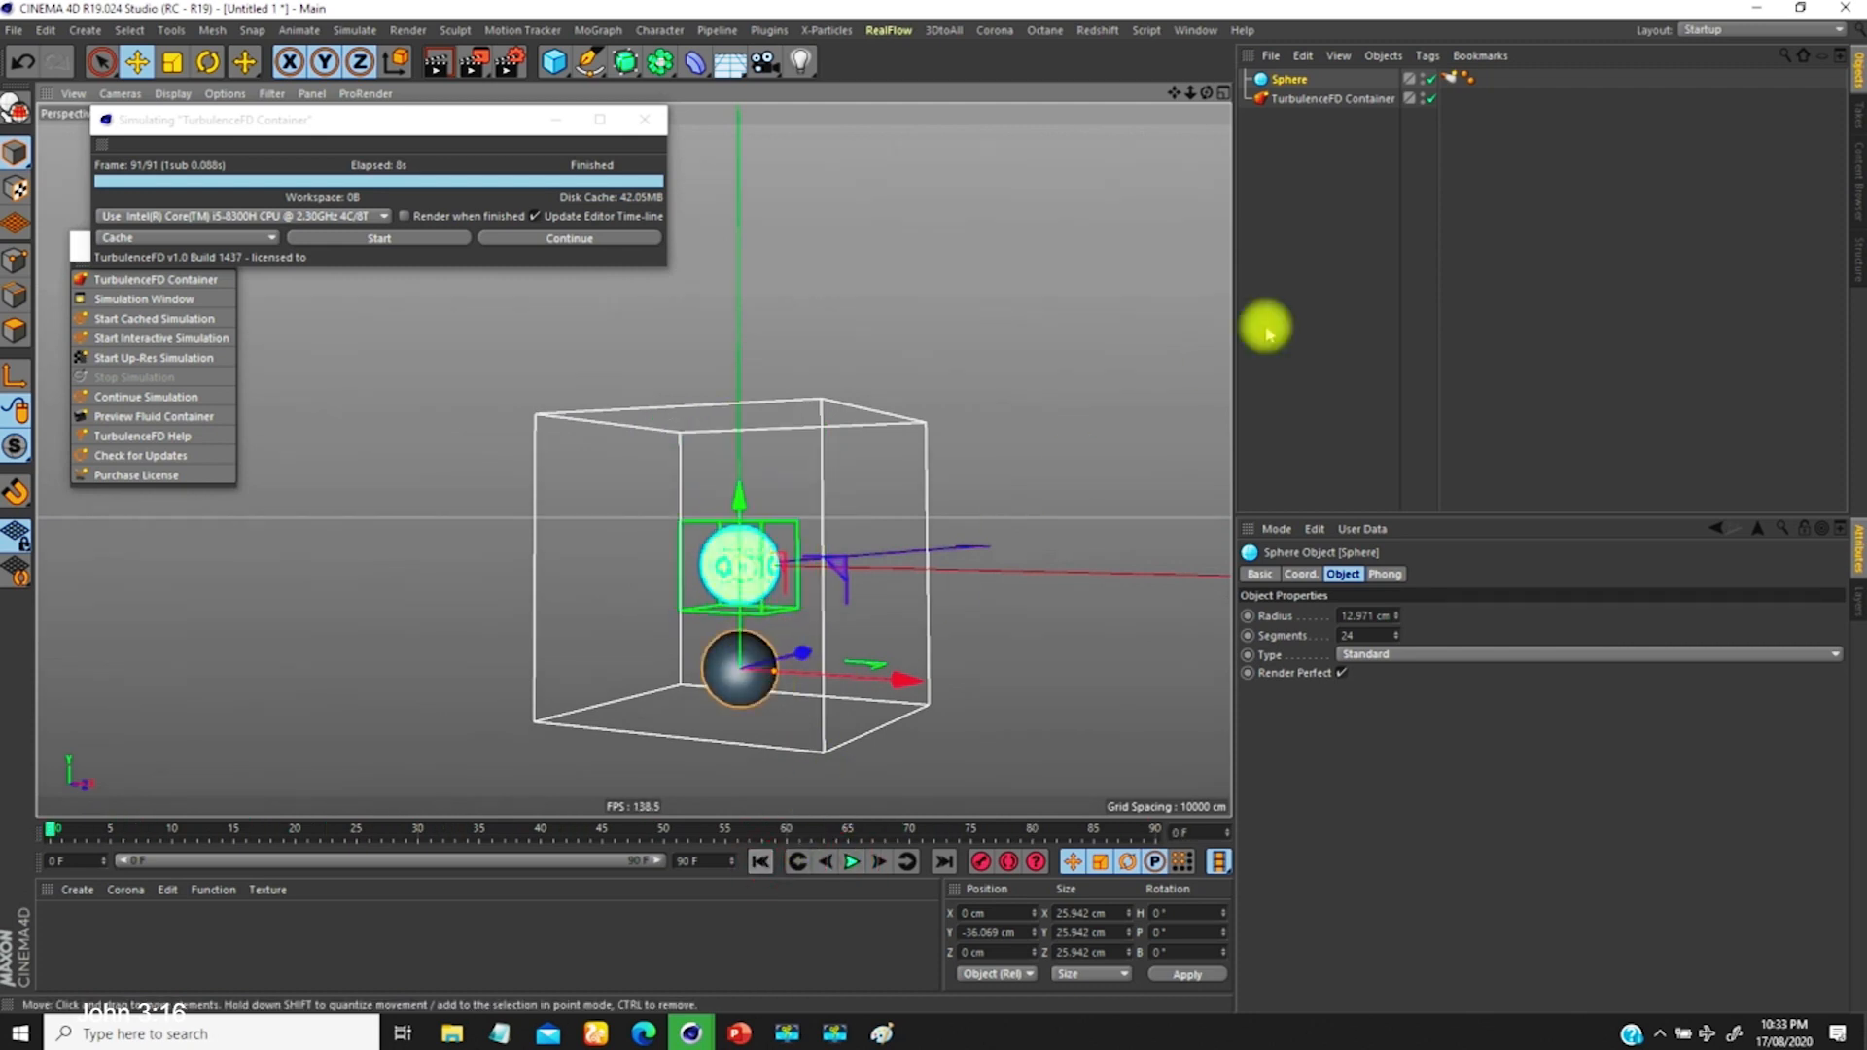
# Step: Create a new simulation cache in the container and start the simulation in Interactive mode
pyautogui.click(1332, 98)
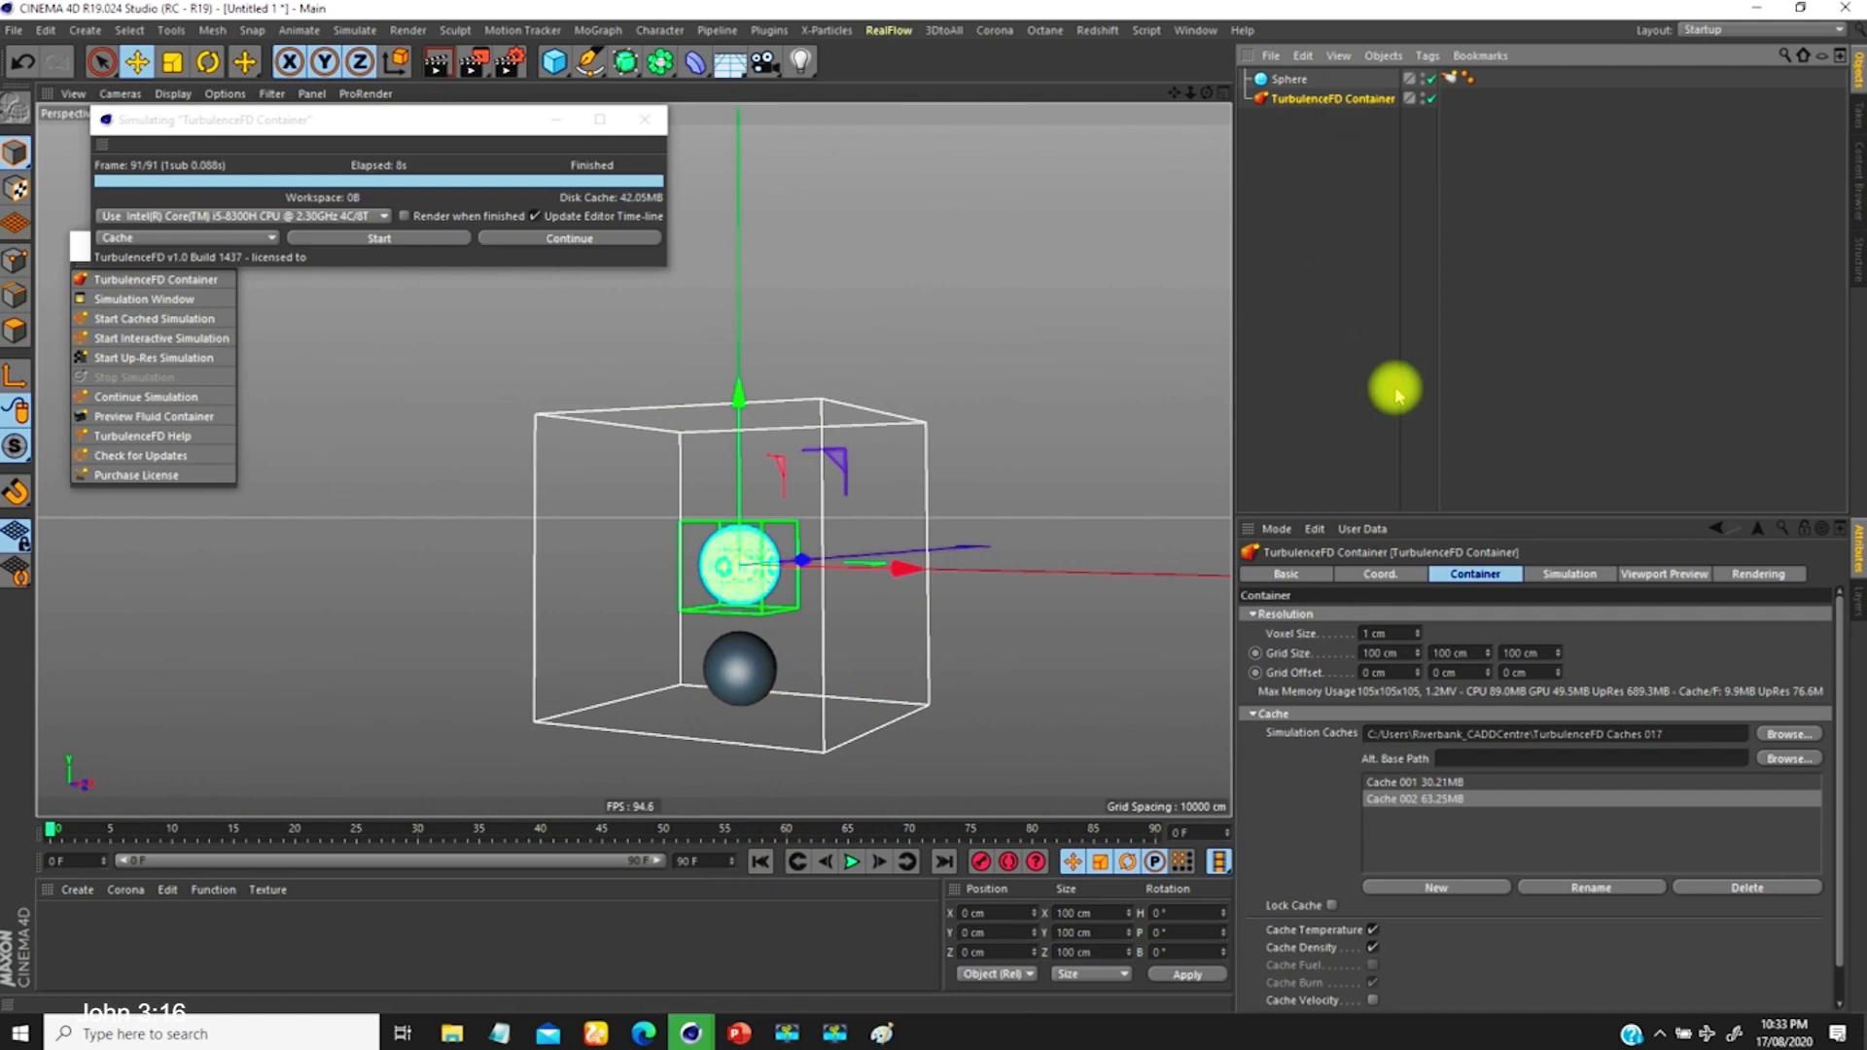
pyautogui.click(1431, 887)
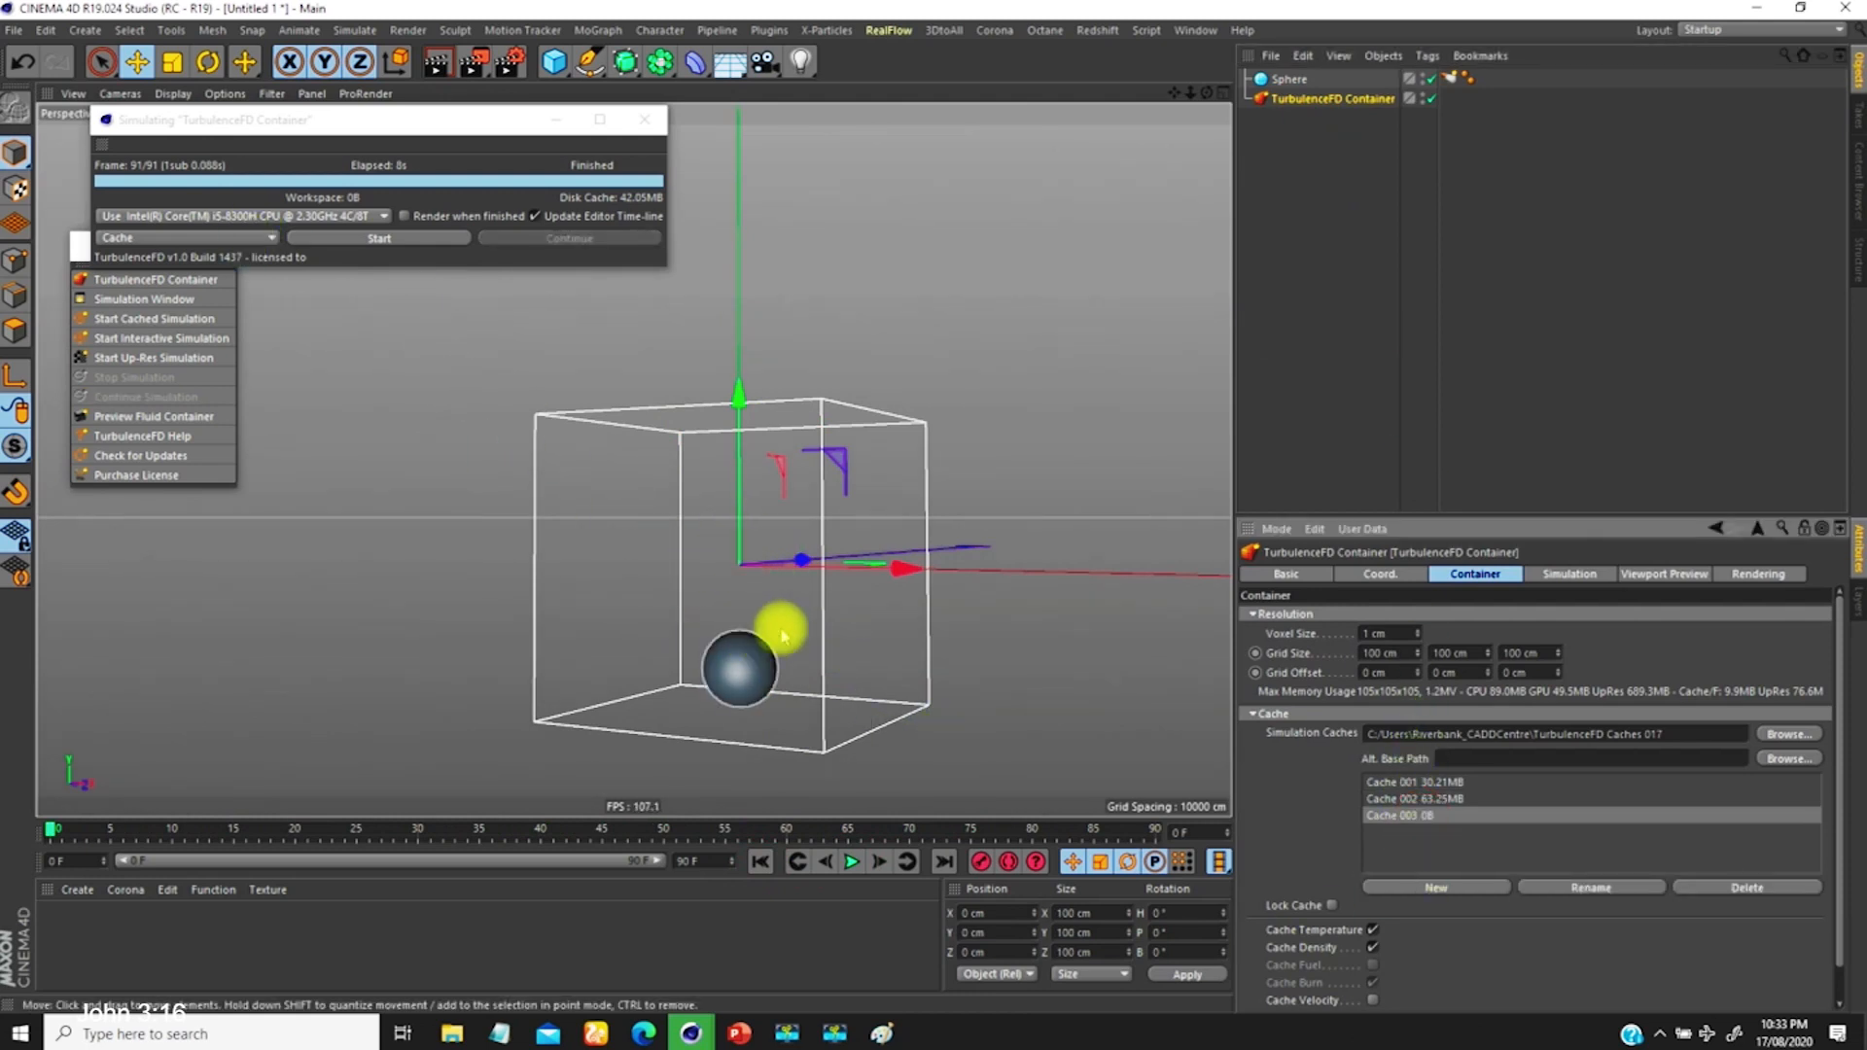
pyautogui.click(270, 237)
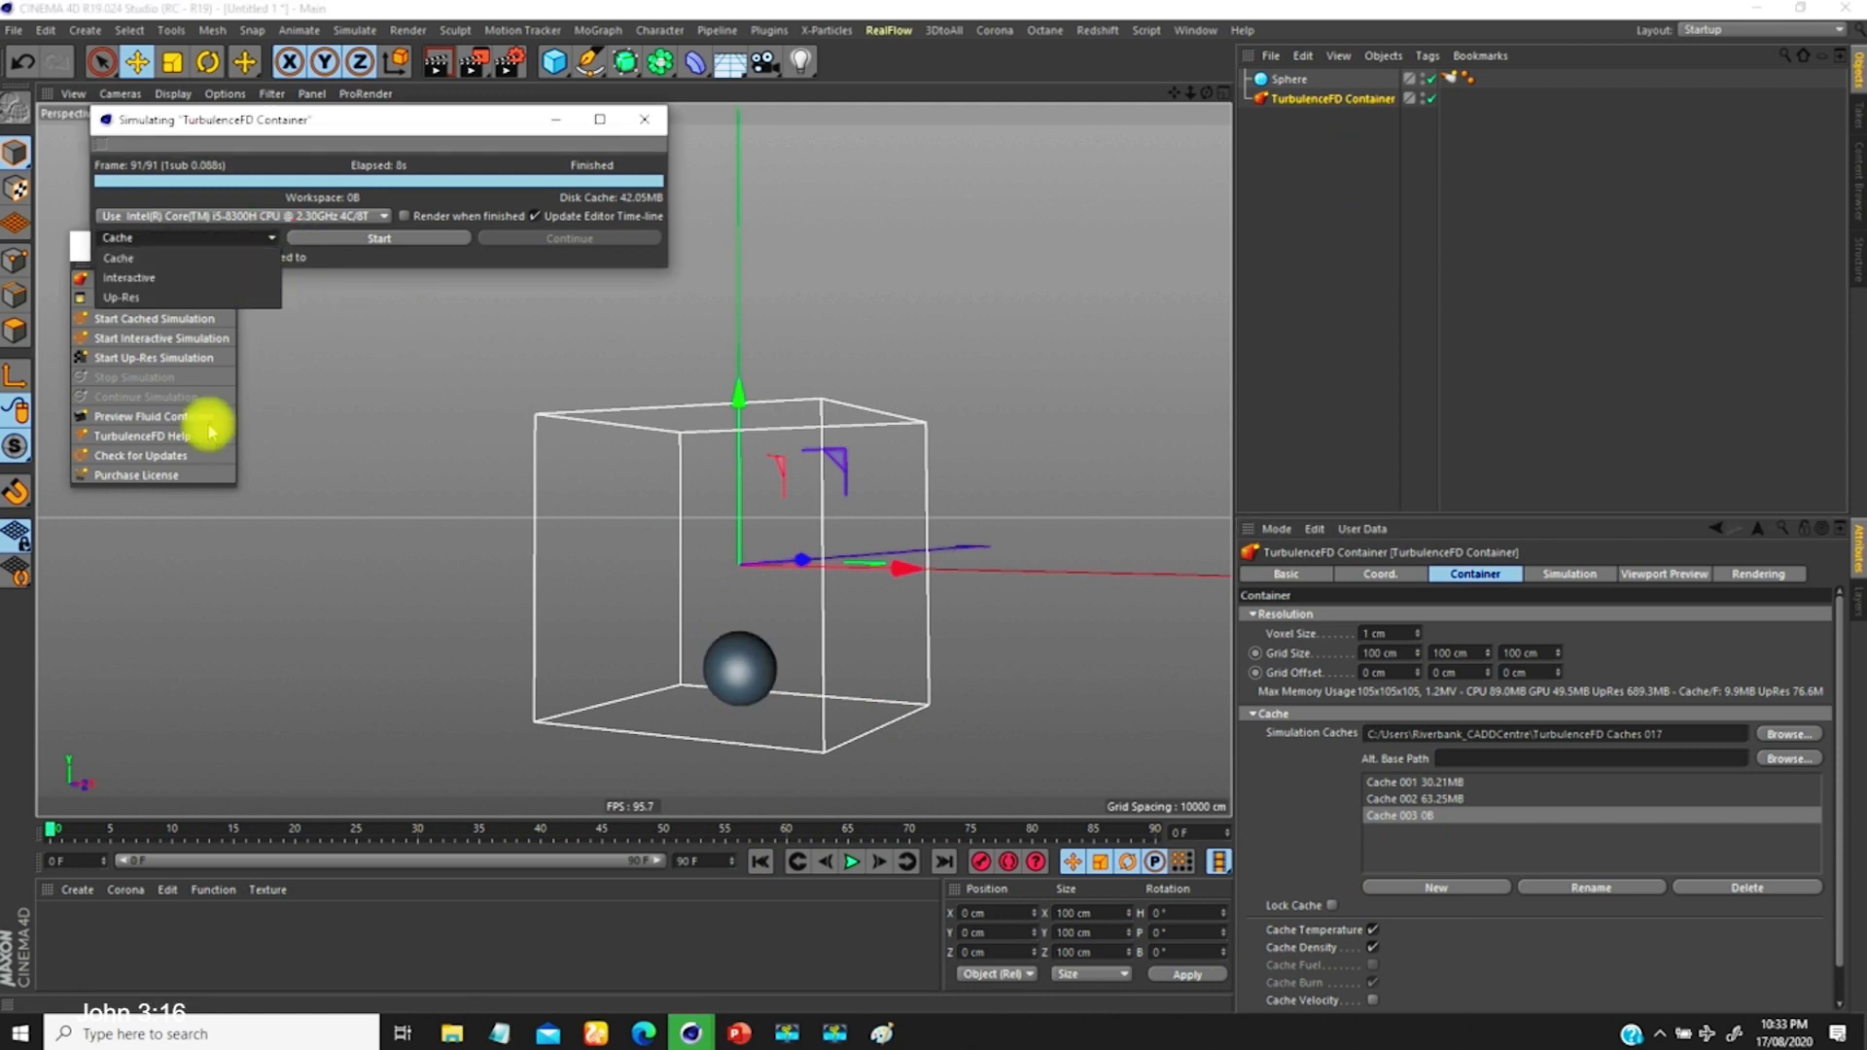
pyautogui.click(151, 280)
pyautogui.keyDown('alt'); pyautogui.moveTo(925, 557); pyautogui.dragTo(1004, 570); pyautogui.keyUp('alt')
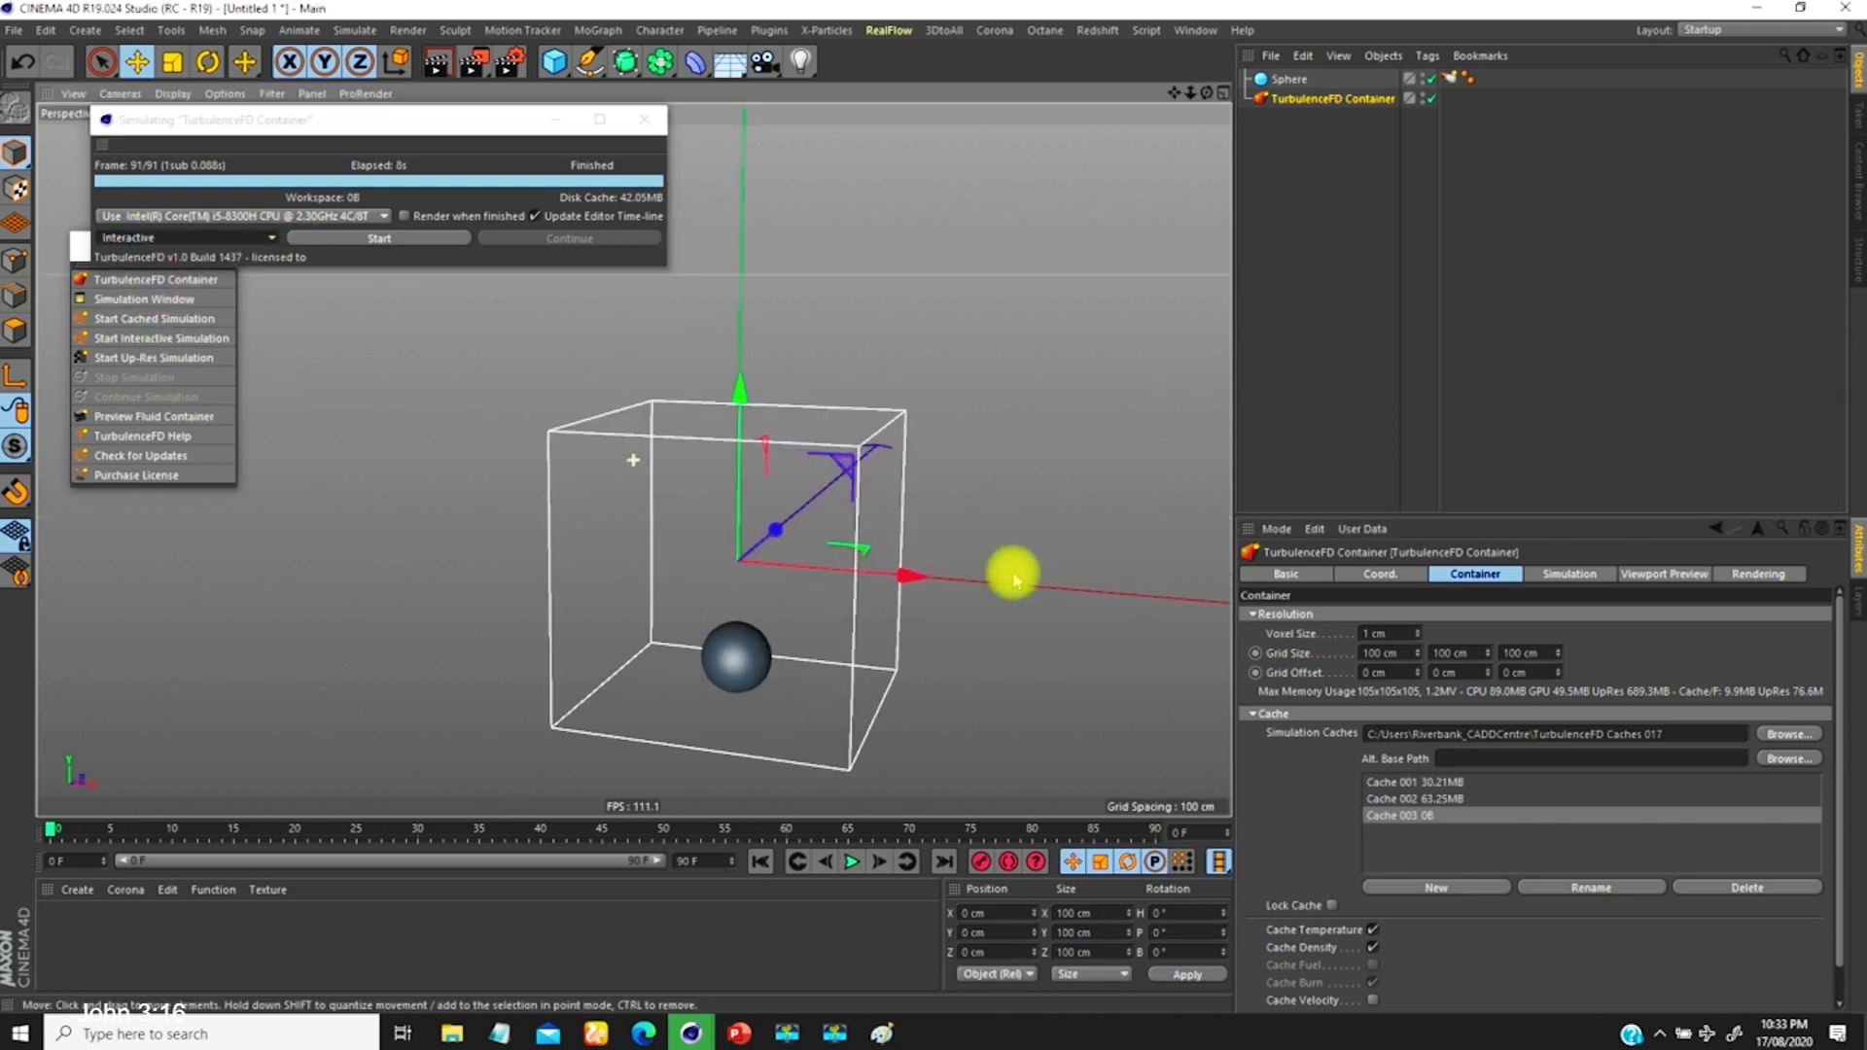
pyautogui.click(425, 234)
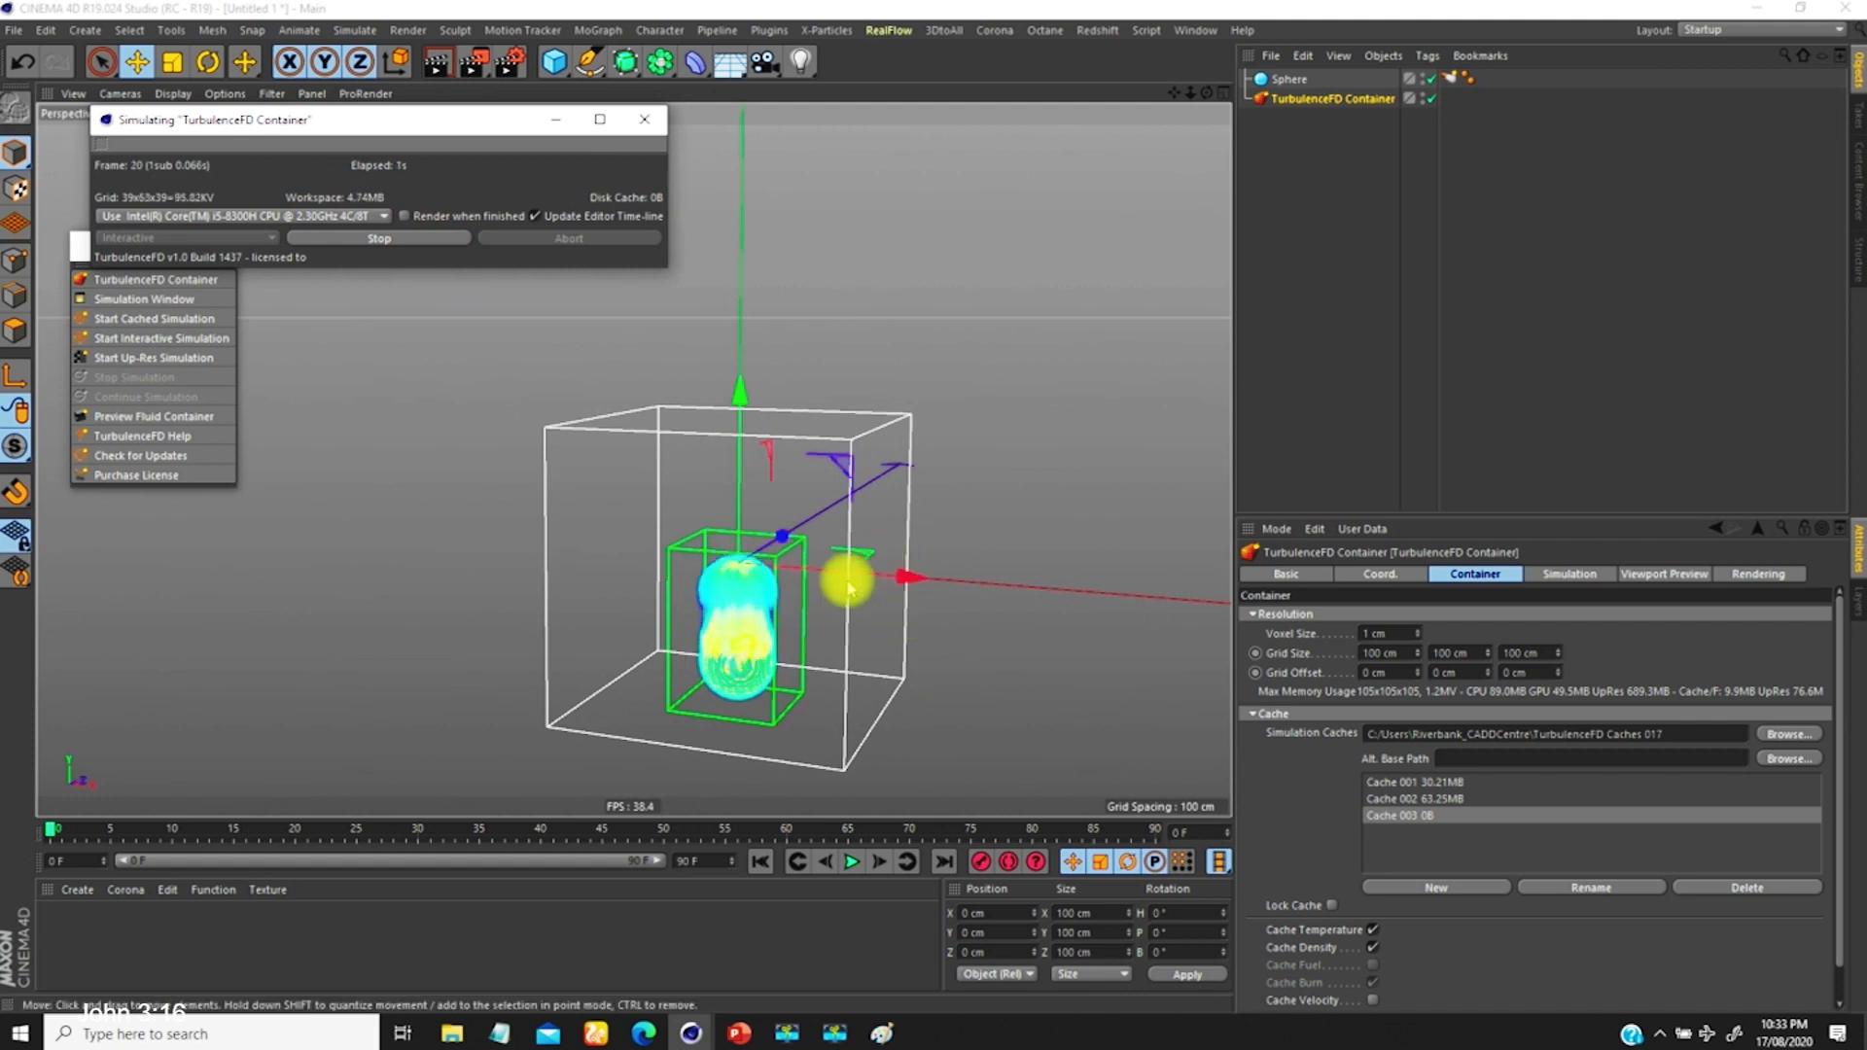
# Step: Move the sphere emitter across the container floor to about X -6.6 cm, Z -19.7 cm while the interactive simulation runs
pyautogui.keyDown('alt'); pyautogui.moveTo(938, 646); pyautogui.dragTo(798, 659); pyautogui.keyUp('alt')
pyautogui.click(1289, 79)
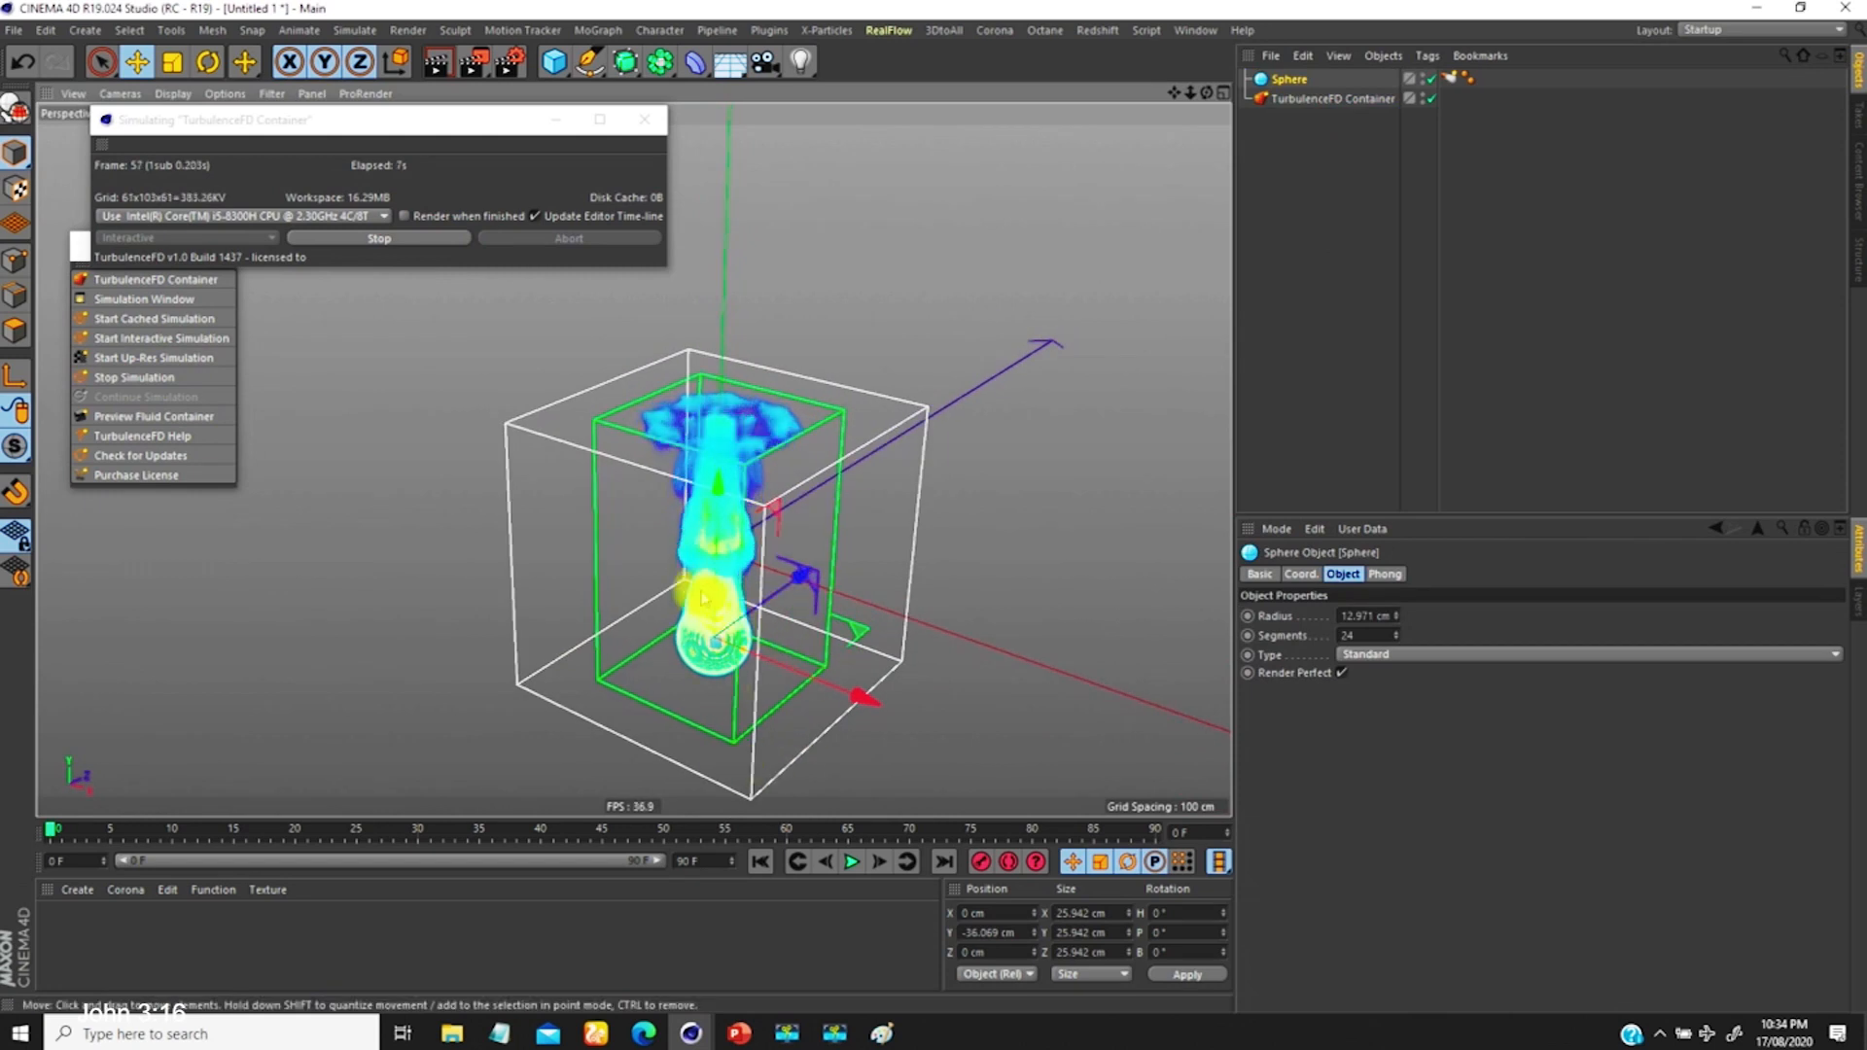
pyautogui.keyDown('alt'); pyautogui.moveTo(820, 667); pyautogui.dragTo(859, 638); pyautogui.keyUp('alt')
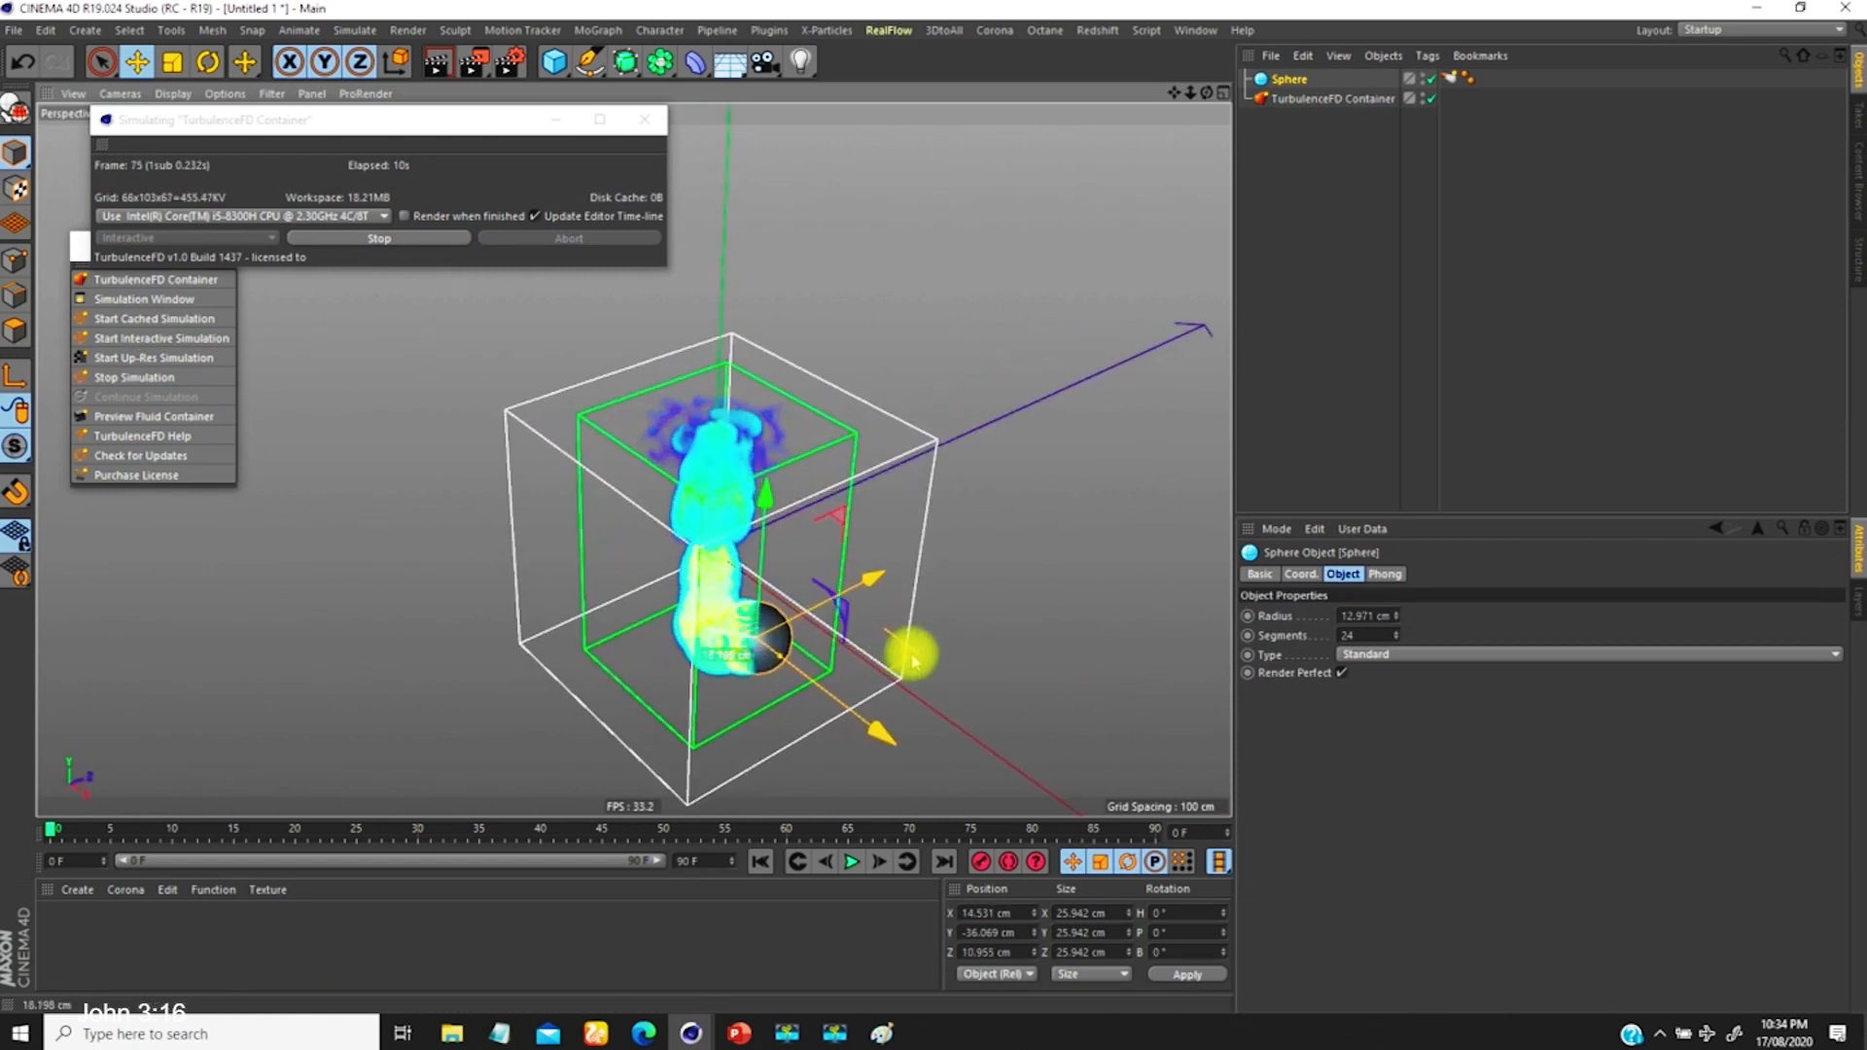
pyautogui.keyDown('alt'); pyautogui.moveTo(914, 661); pyautogui.dragTo(884, 629); pyautogui.keyUp('alt')
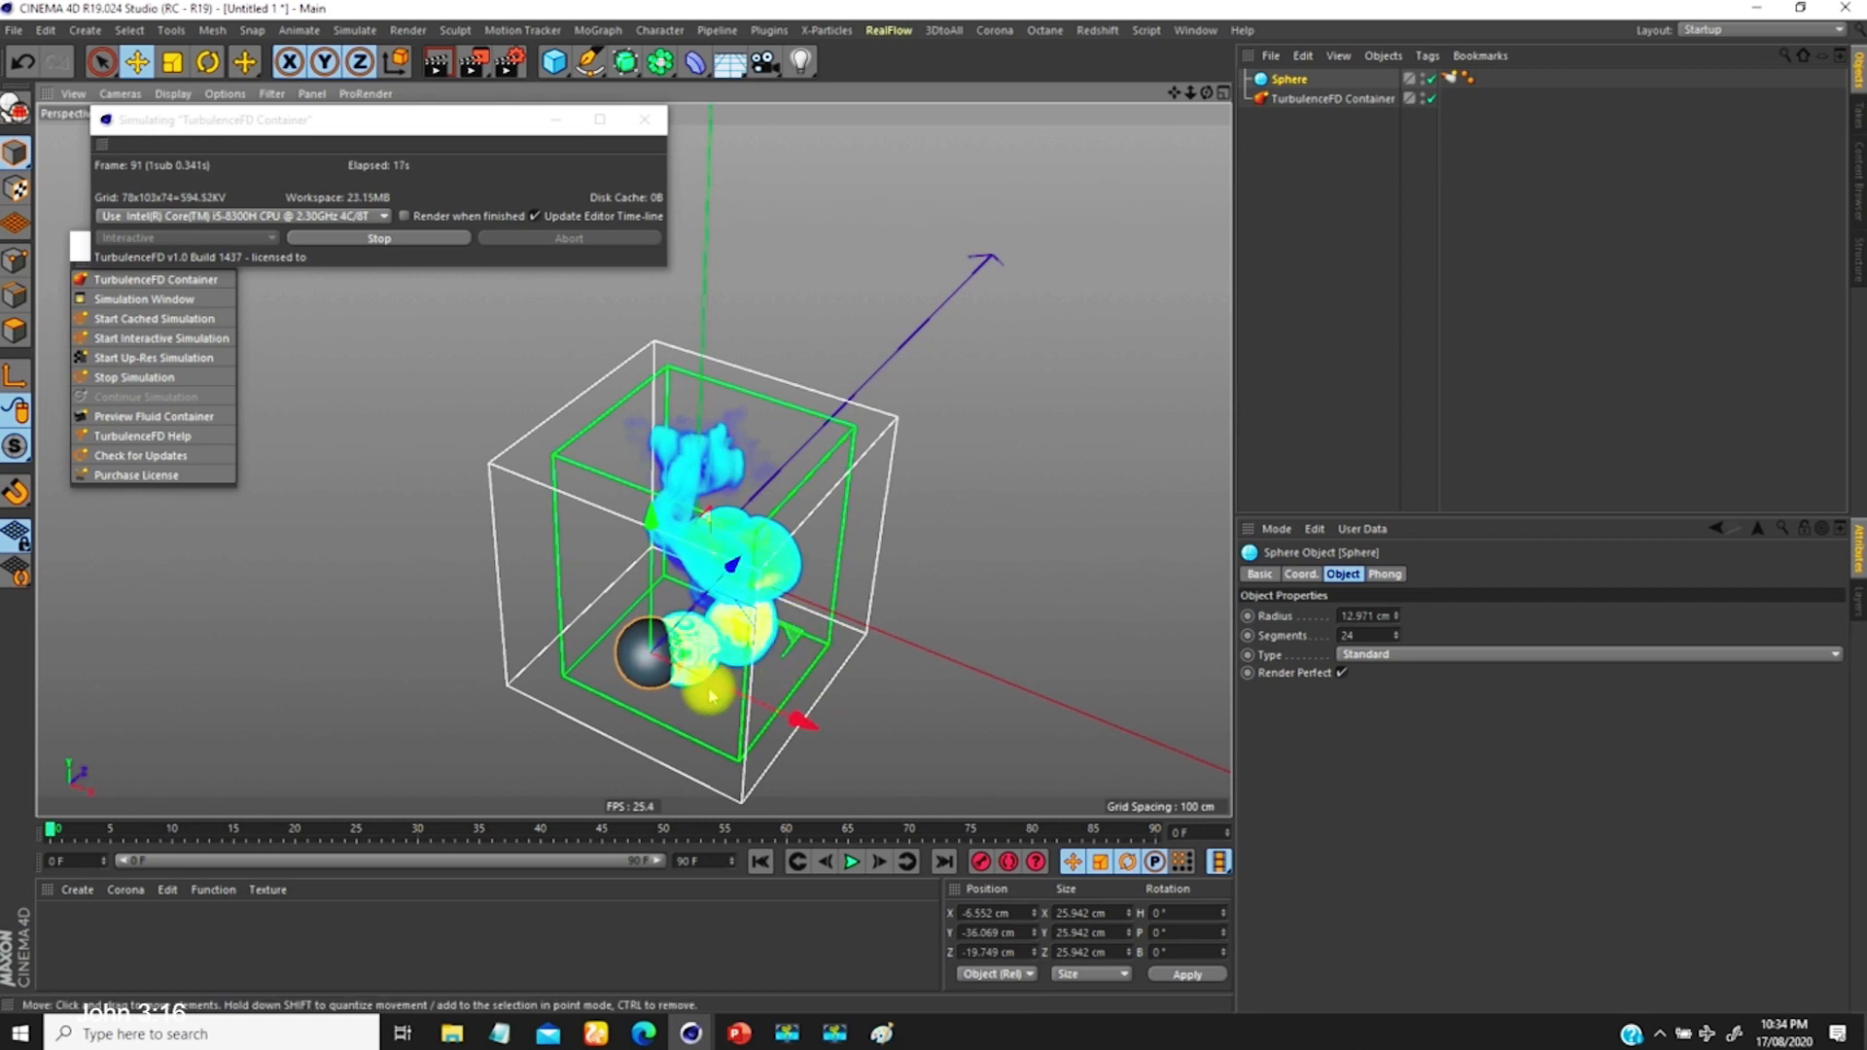
# Step: Examine the running interactive simulation around the relocated sphere emitter from several angles and distances
pyautogui.keyDown('alt'); pyautogui.moveTo(703, 514); pyautogui.dragTo(725, 672); pyautogui.keyUp('alt')
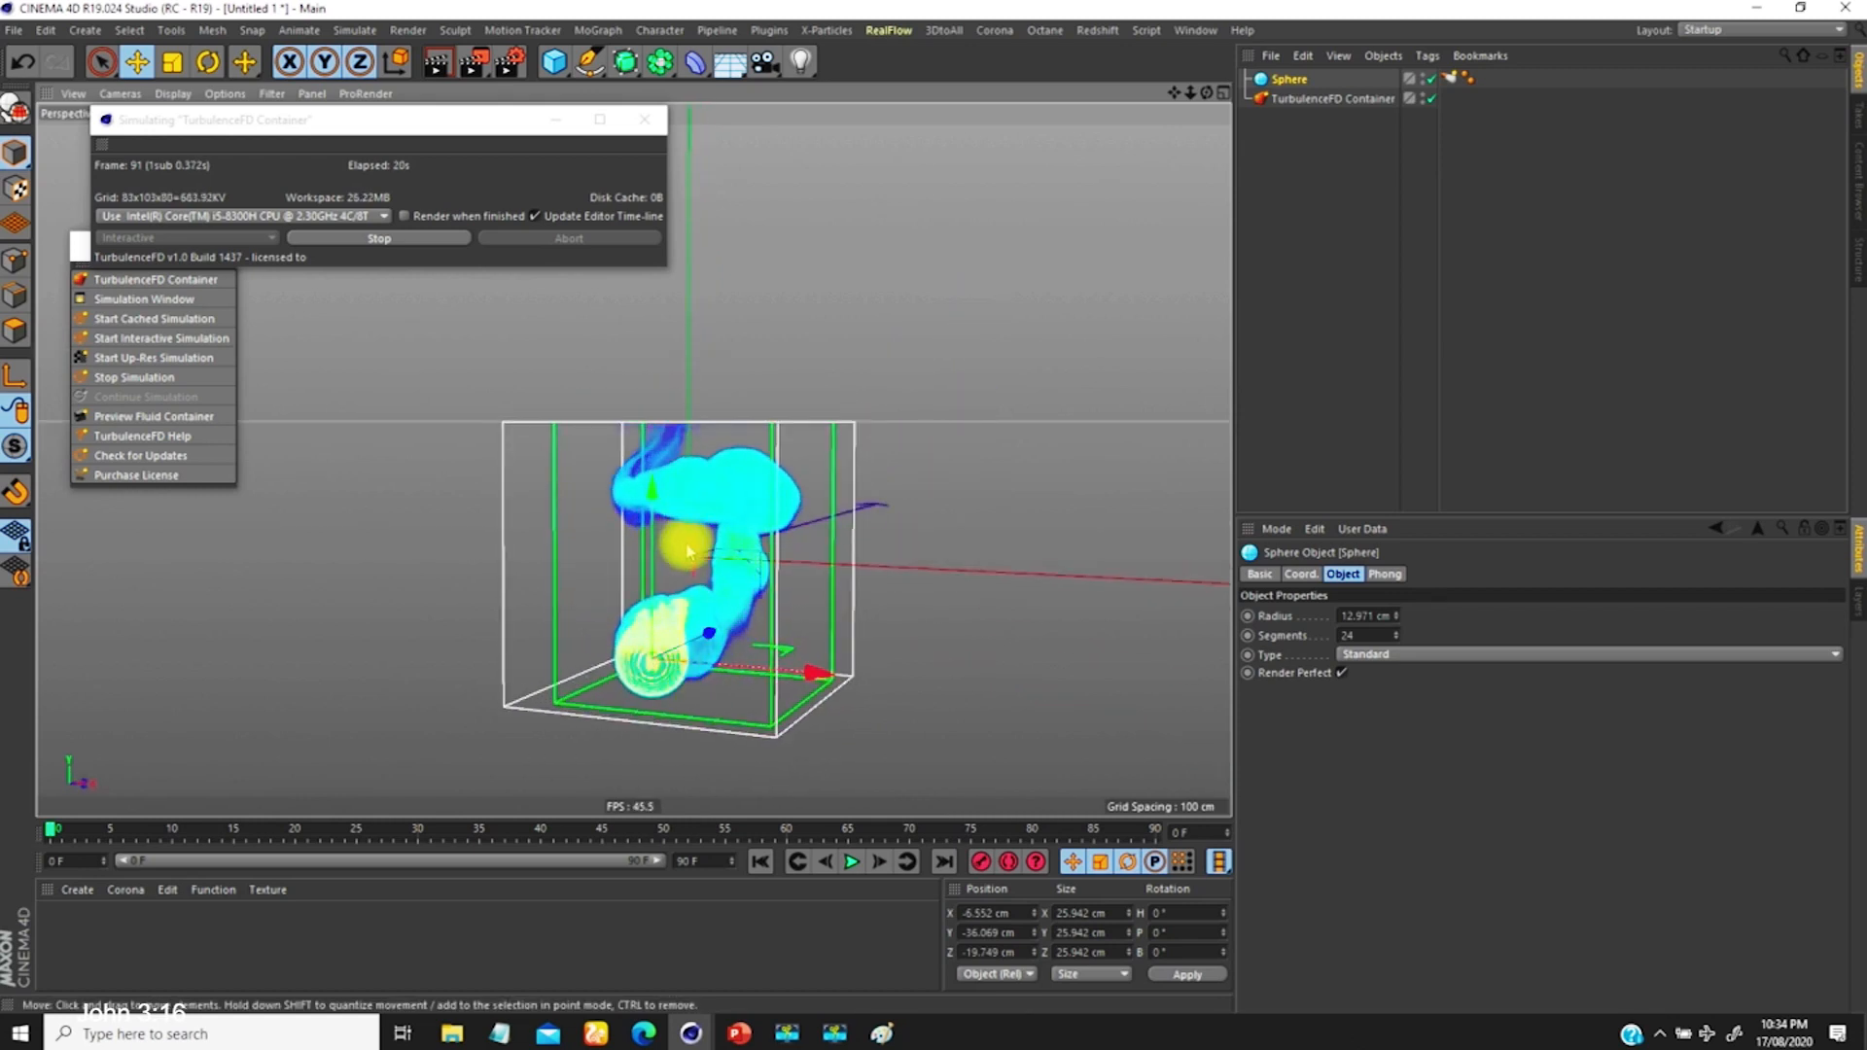
pyautogui.moveTo(707, 596)
pyautogui.keyDown('alt'); pyautogui.mouseDown()
pyautogui.moveTo(551, 538)
pyautogui.moveTo(709, 621)
pyautogui.mouseUp(); pyautogui.keyUp('alt')
pyautogui.scroll(5, 742, 492)
pyautogui.keyDown('alt'); pyautogui.moveTo(661, 685); pyautogui.dragTo(691, 604, button='middle'); pyautogui.keyUp('alt')
pyautogui.keyDown('alt'); pyautogui.moveTo(691, 604); pyautogui.dragTo(680, 645); pyautogui.keyUp('alt')
pyautogui.scroll(3, 680, 642)
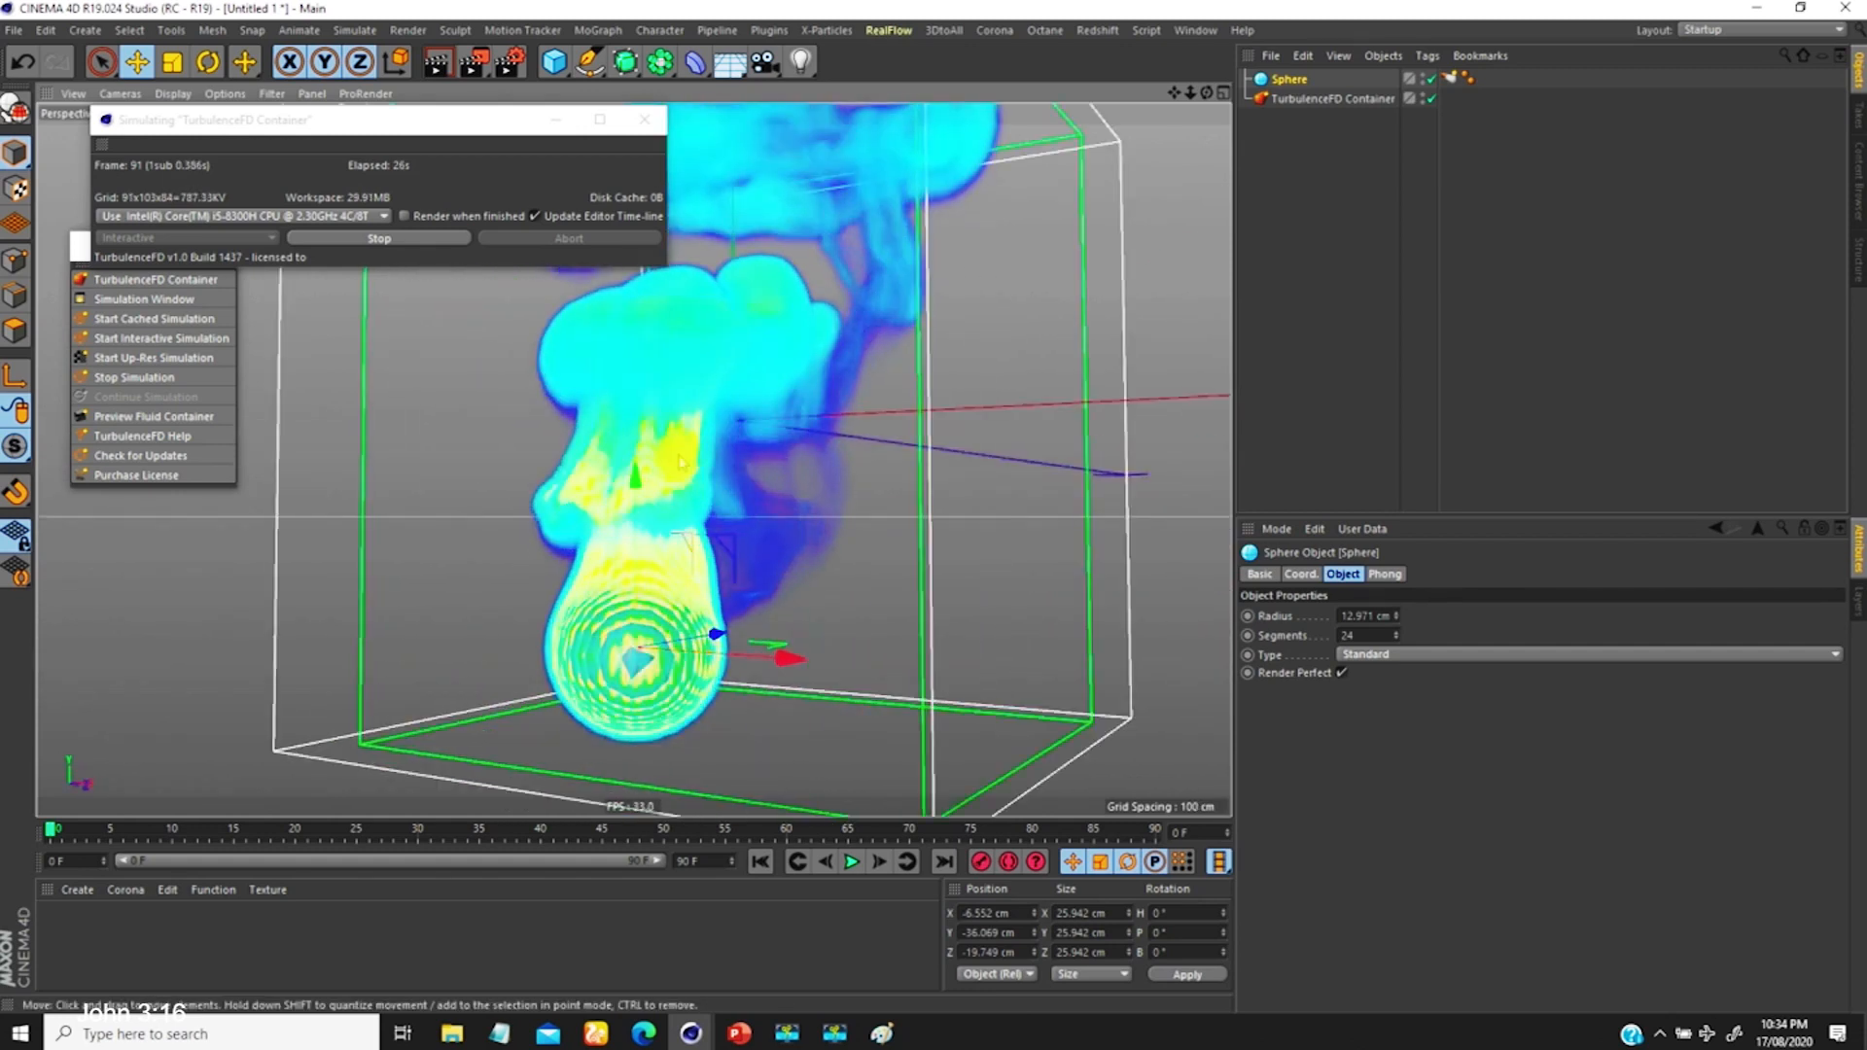
pyautogui.scroll(-3, 688, 555)
pyautogui.keyDown('alt'); pyautogui.moveTo(689, 555); pyautogui.dragTo(791, 556, button='middle'); pyautogui.keyUp('alt')
pyautogui.keyDown('alt'); pyautogui.moveTo(791, 556); pyautogui.dragTo(797, 646); pyautogui.keyUp('alt')
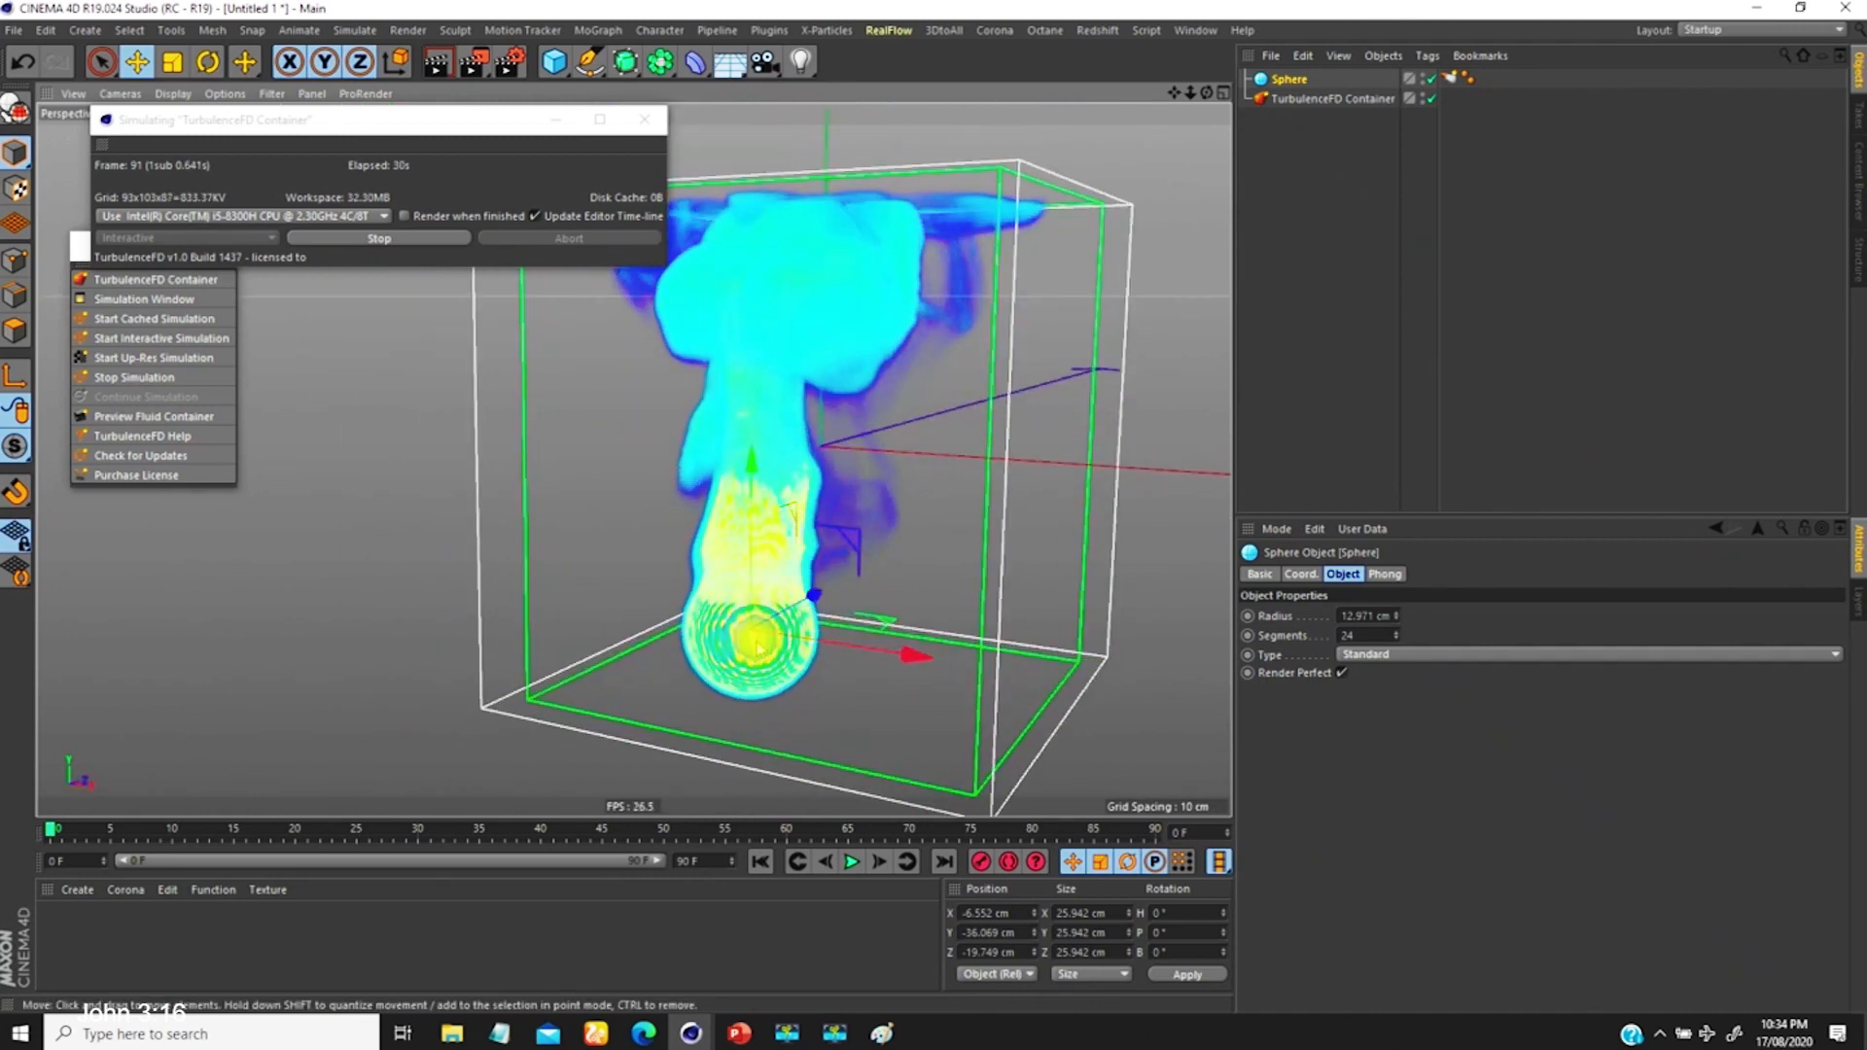
# Step: Stop the interactive simulation of the container and simulate into the third cache in Cache mode
pyautogui.click(1313, 99)
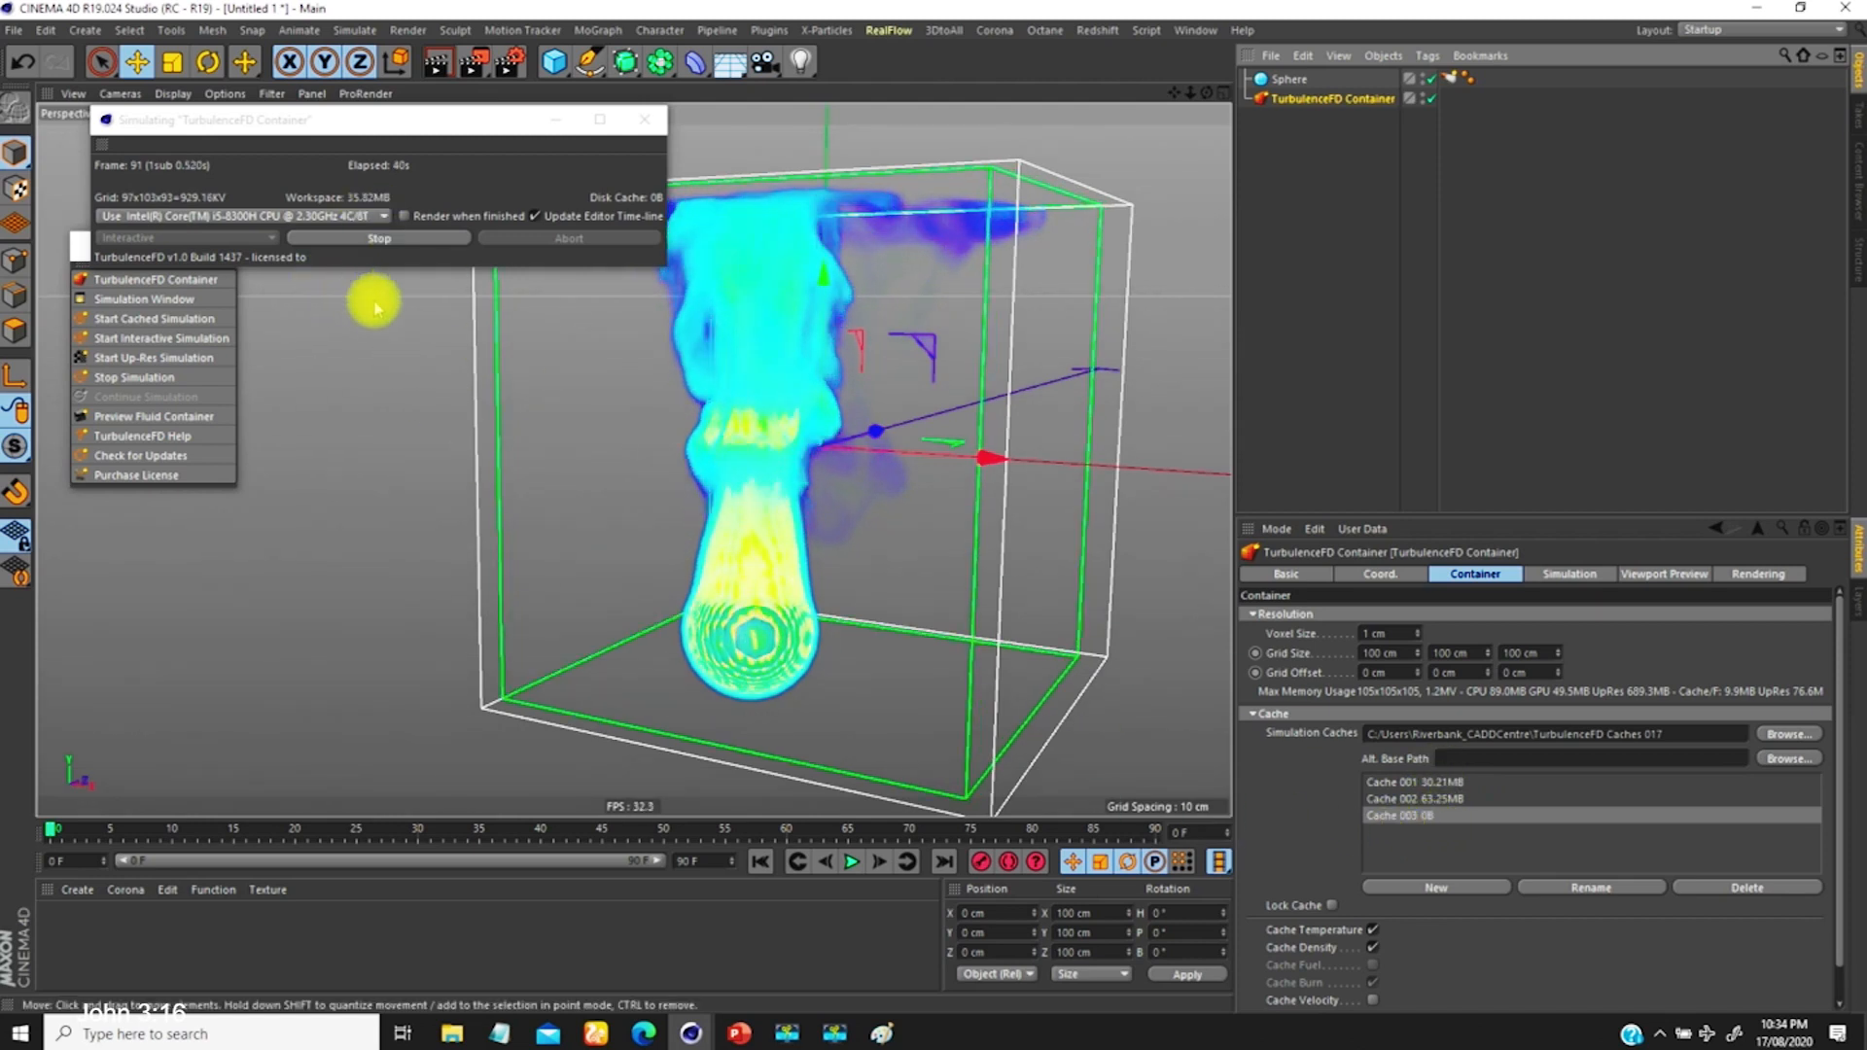
pyautogui.click(393, 247)
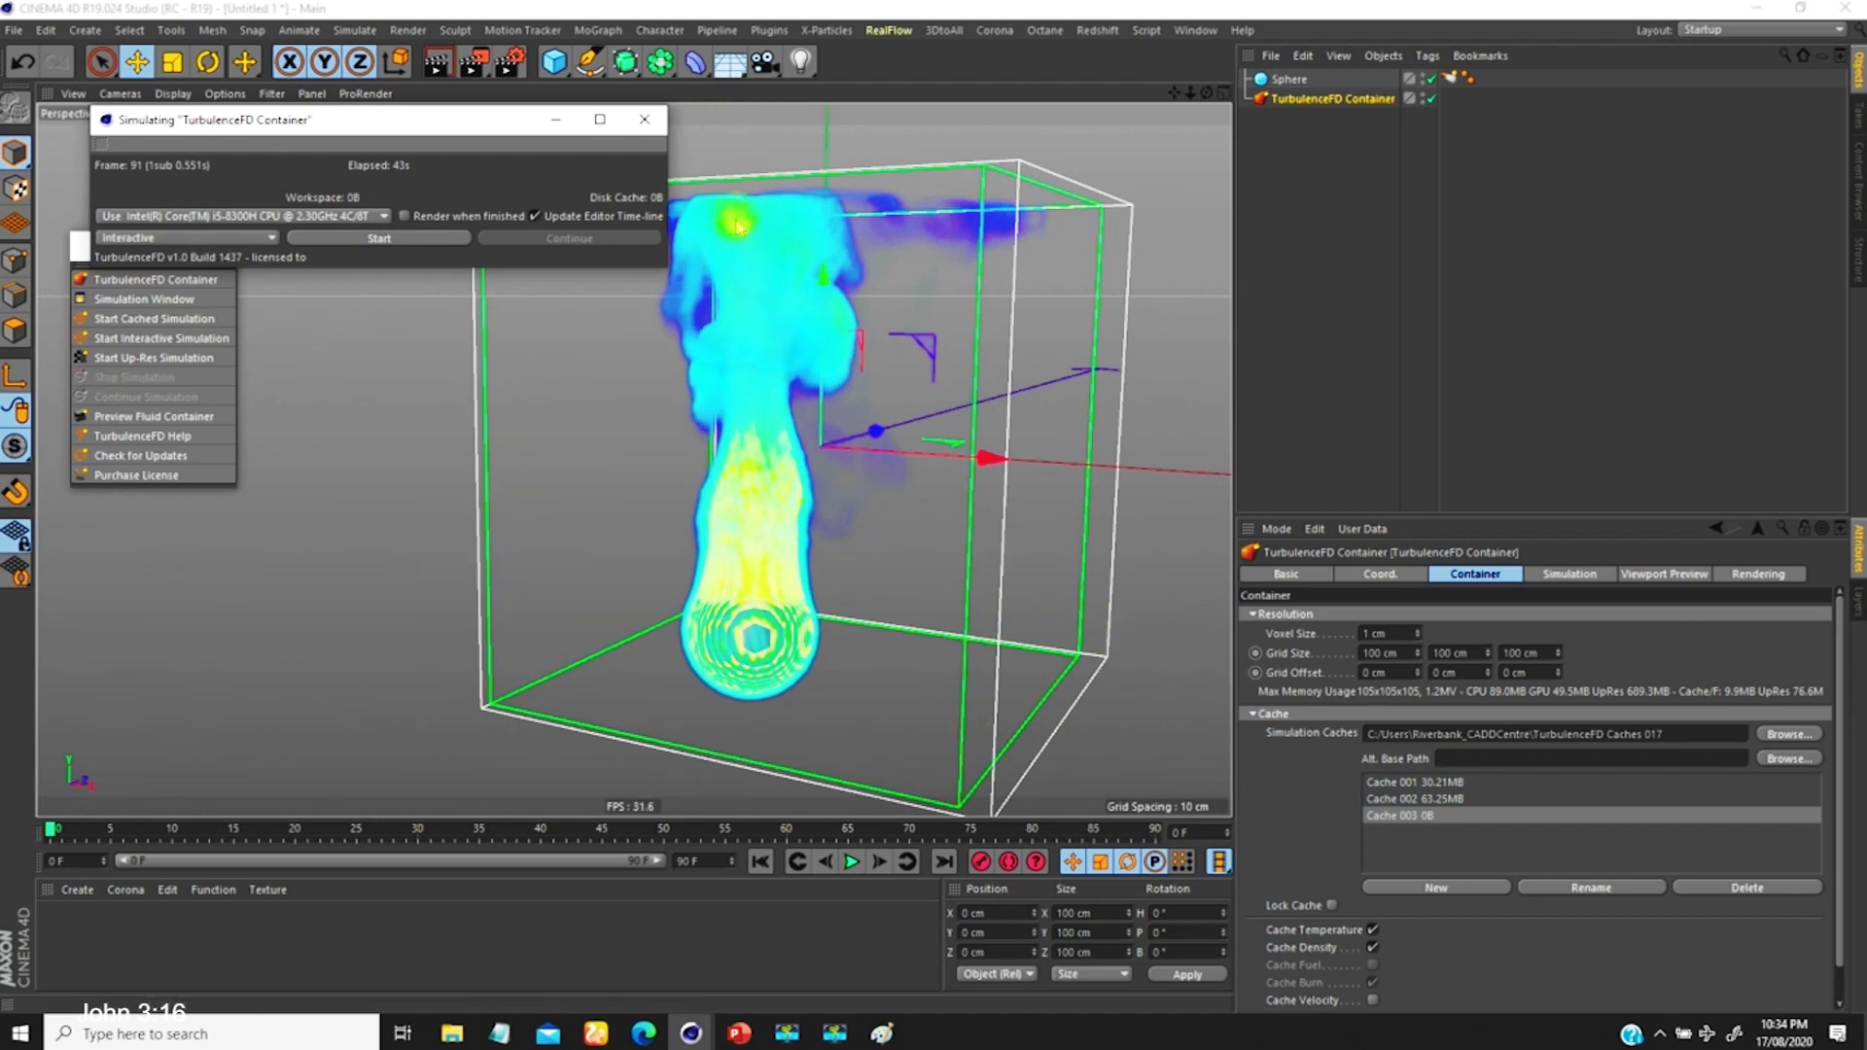
pyautogui.click(1418, 816)
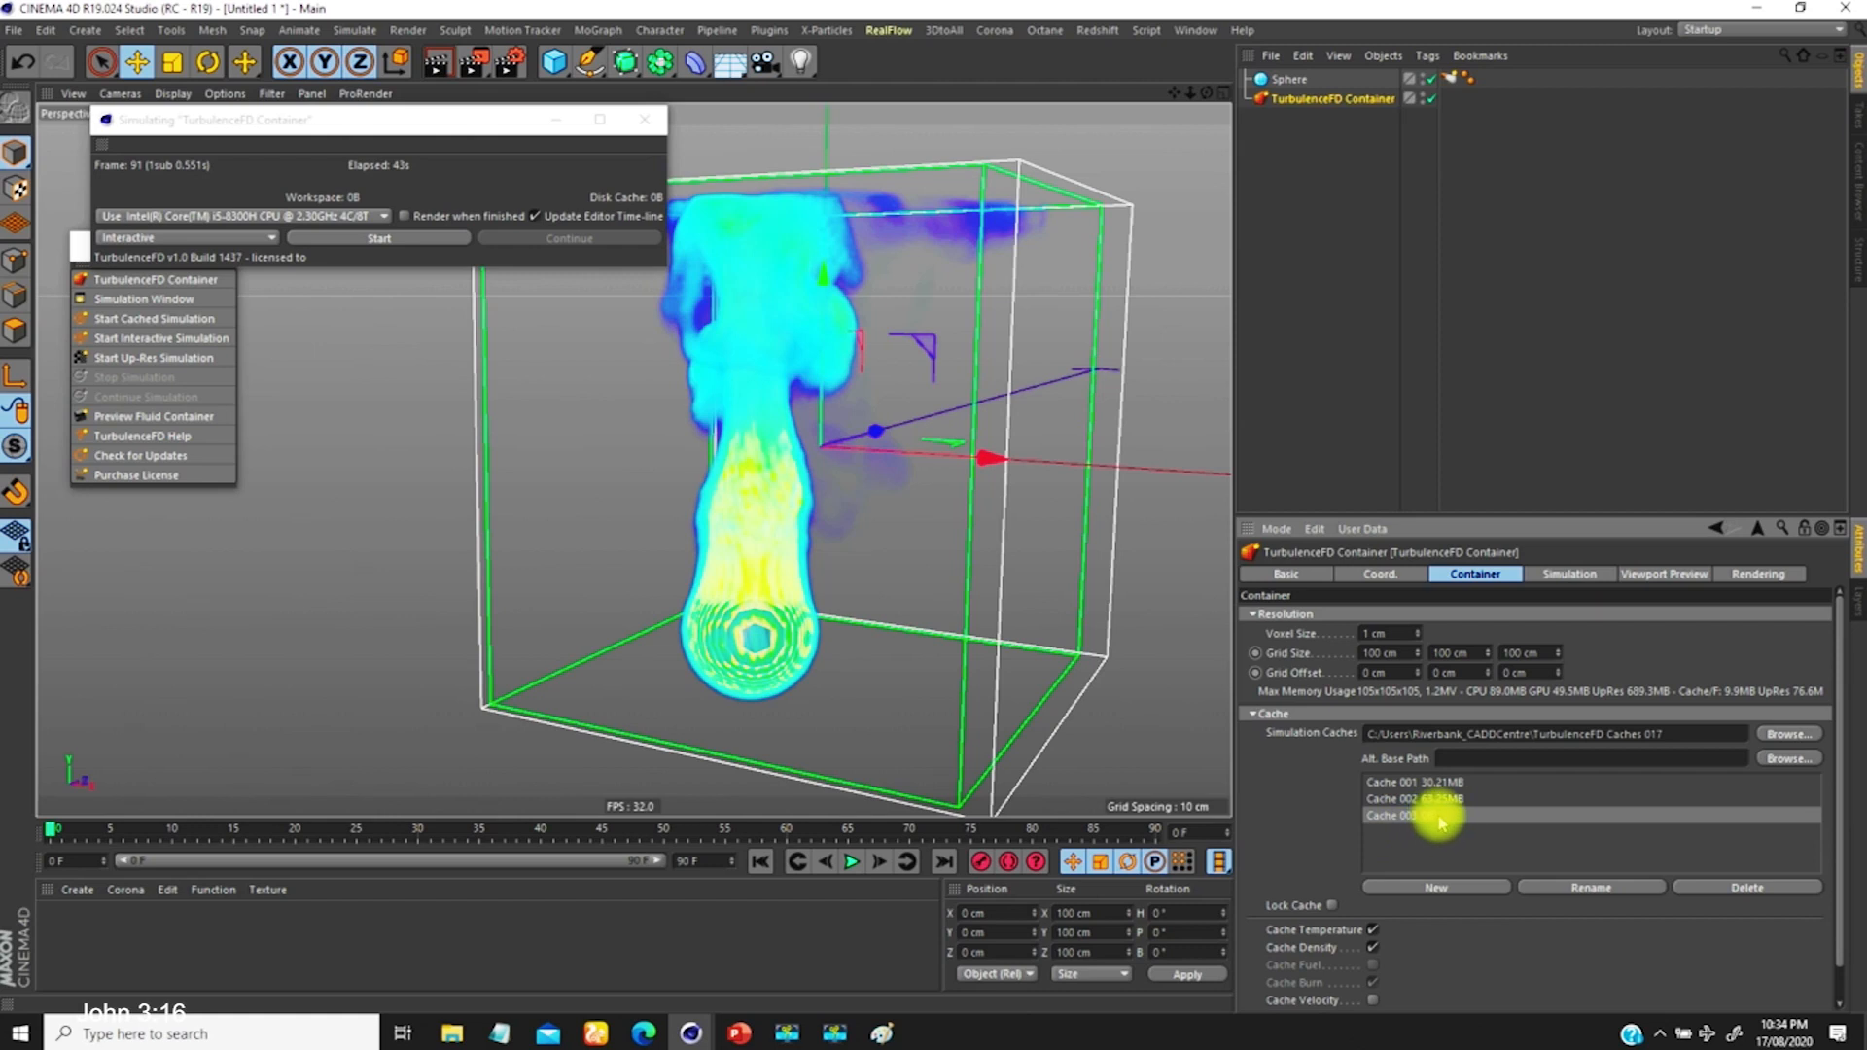
pyautogui.click(208, 239)
pyautogui.click(136, 257)
pyautogui.click(417, 243)
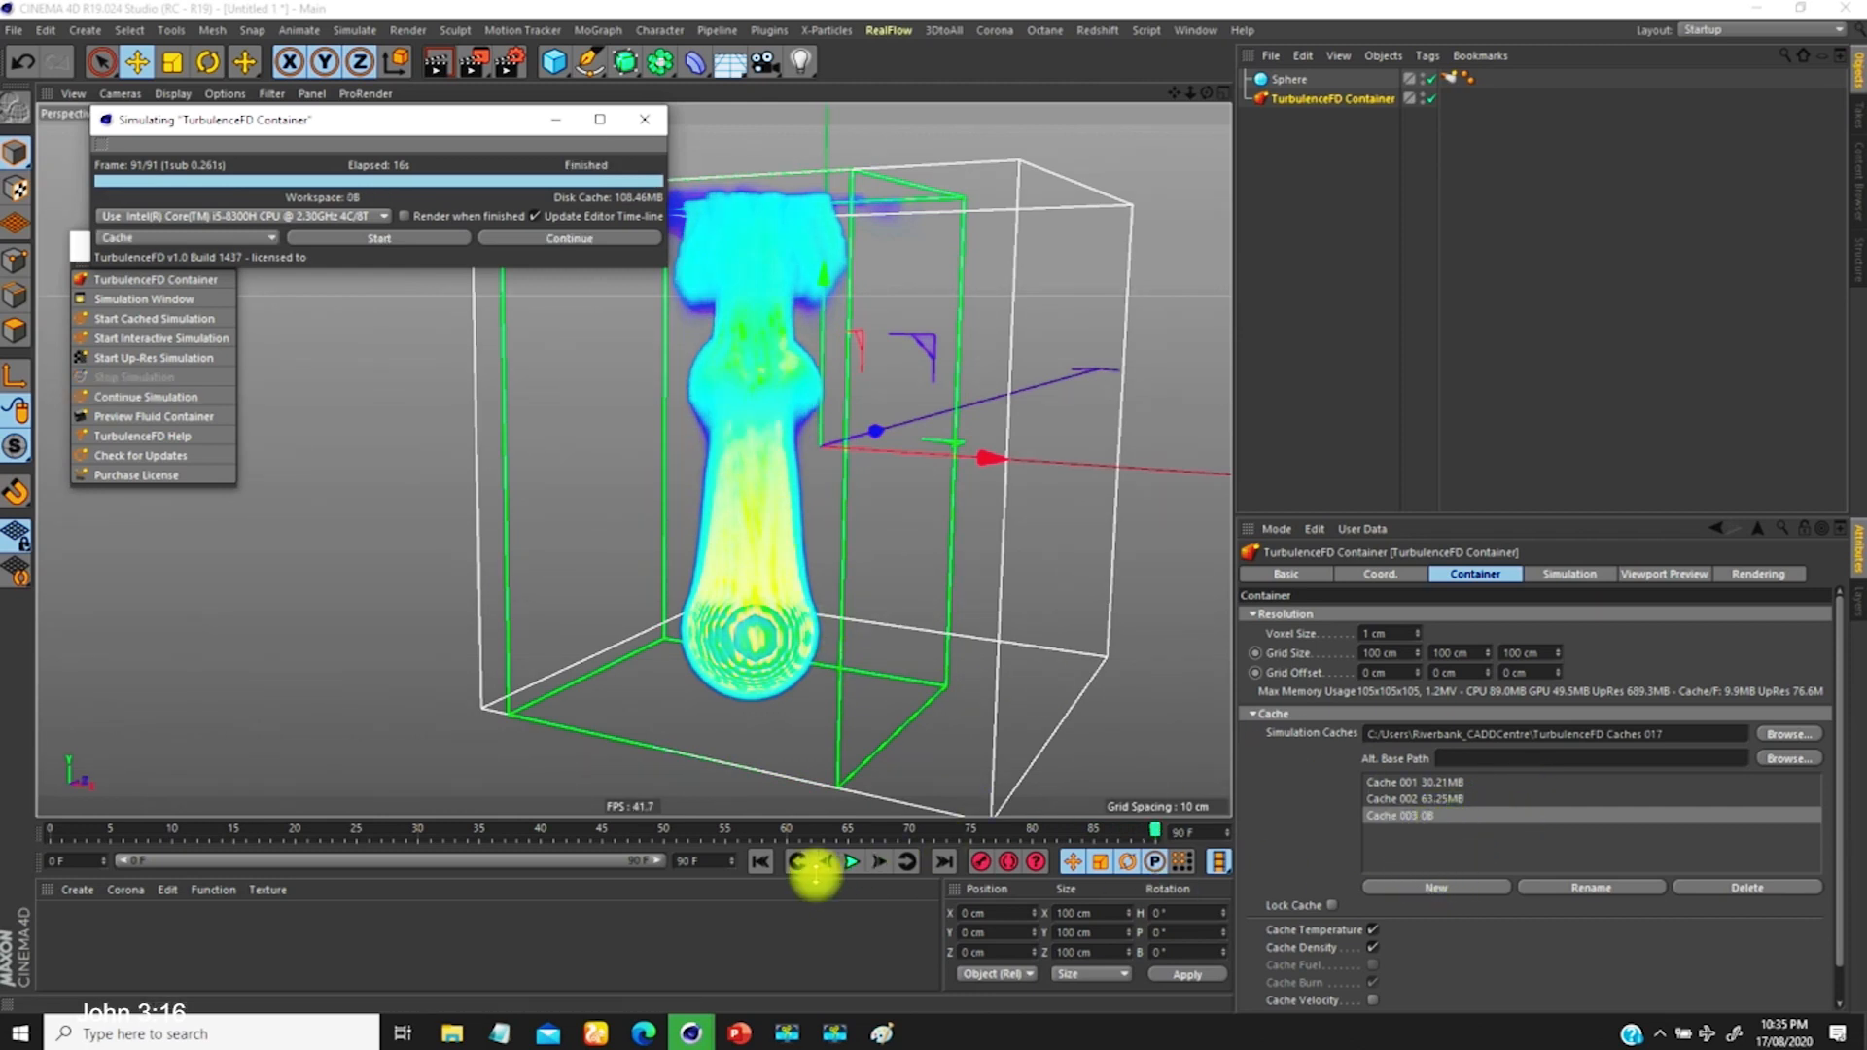
# Step: Return to frame 0 and reselect the third simulation cache to refresh its entry
pyautogui.click(797, 862)
pyautogui.click(1429, 797)
pyautogui.click(1429, 816)
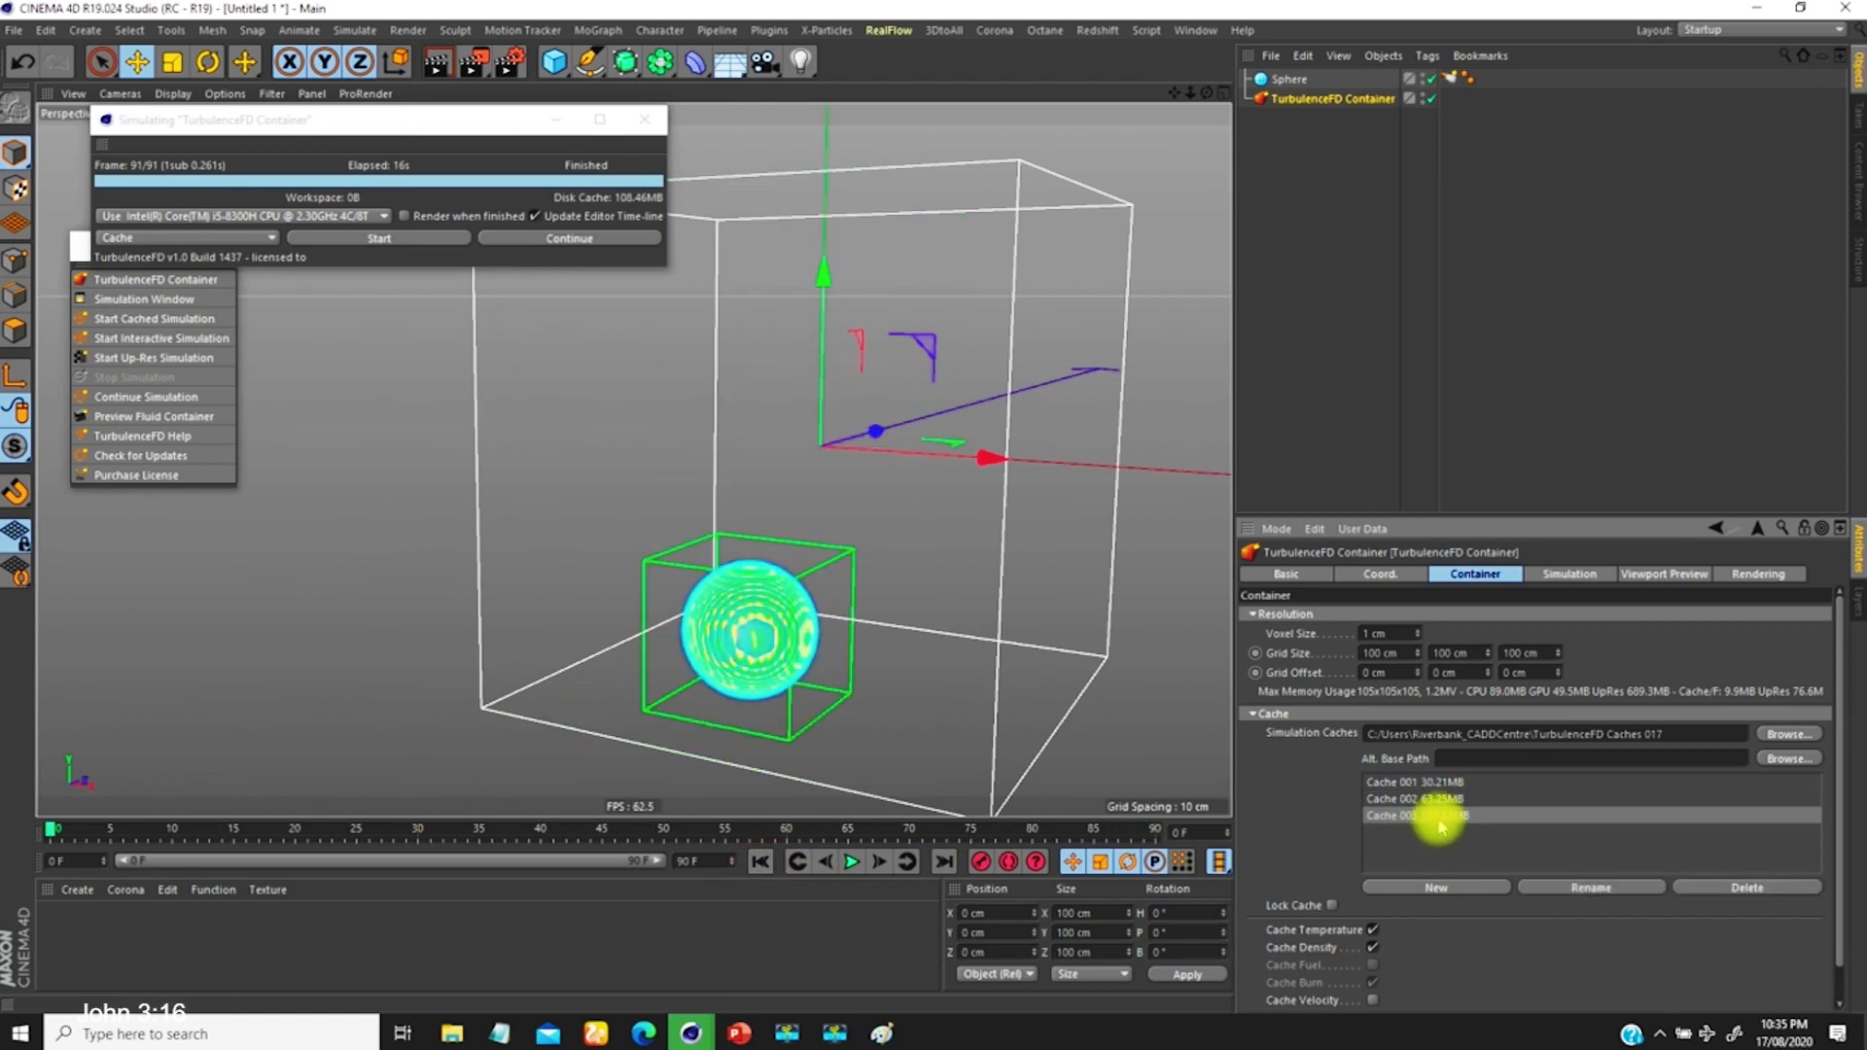
pyautogui.moveTo(752, 621)
pyautogui.keyDown('alt'); pyautogui.mouseDown()
pyautogui.moveTo(741, 598)
pyautogui.moveTo(748, 632)
pyautogui.moveTo(654, 667)
pyautogui.moveTo(640, 625)
pyautogui.moveTo(729, 633)
pyautogui.moveTo(946, 558)
pyautogui.mouseUp(); pyautogui.keyUp('alt')
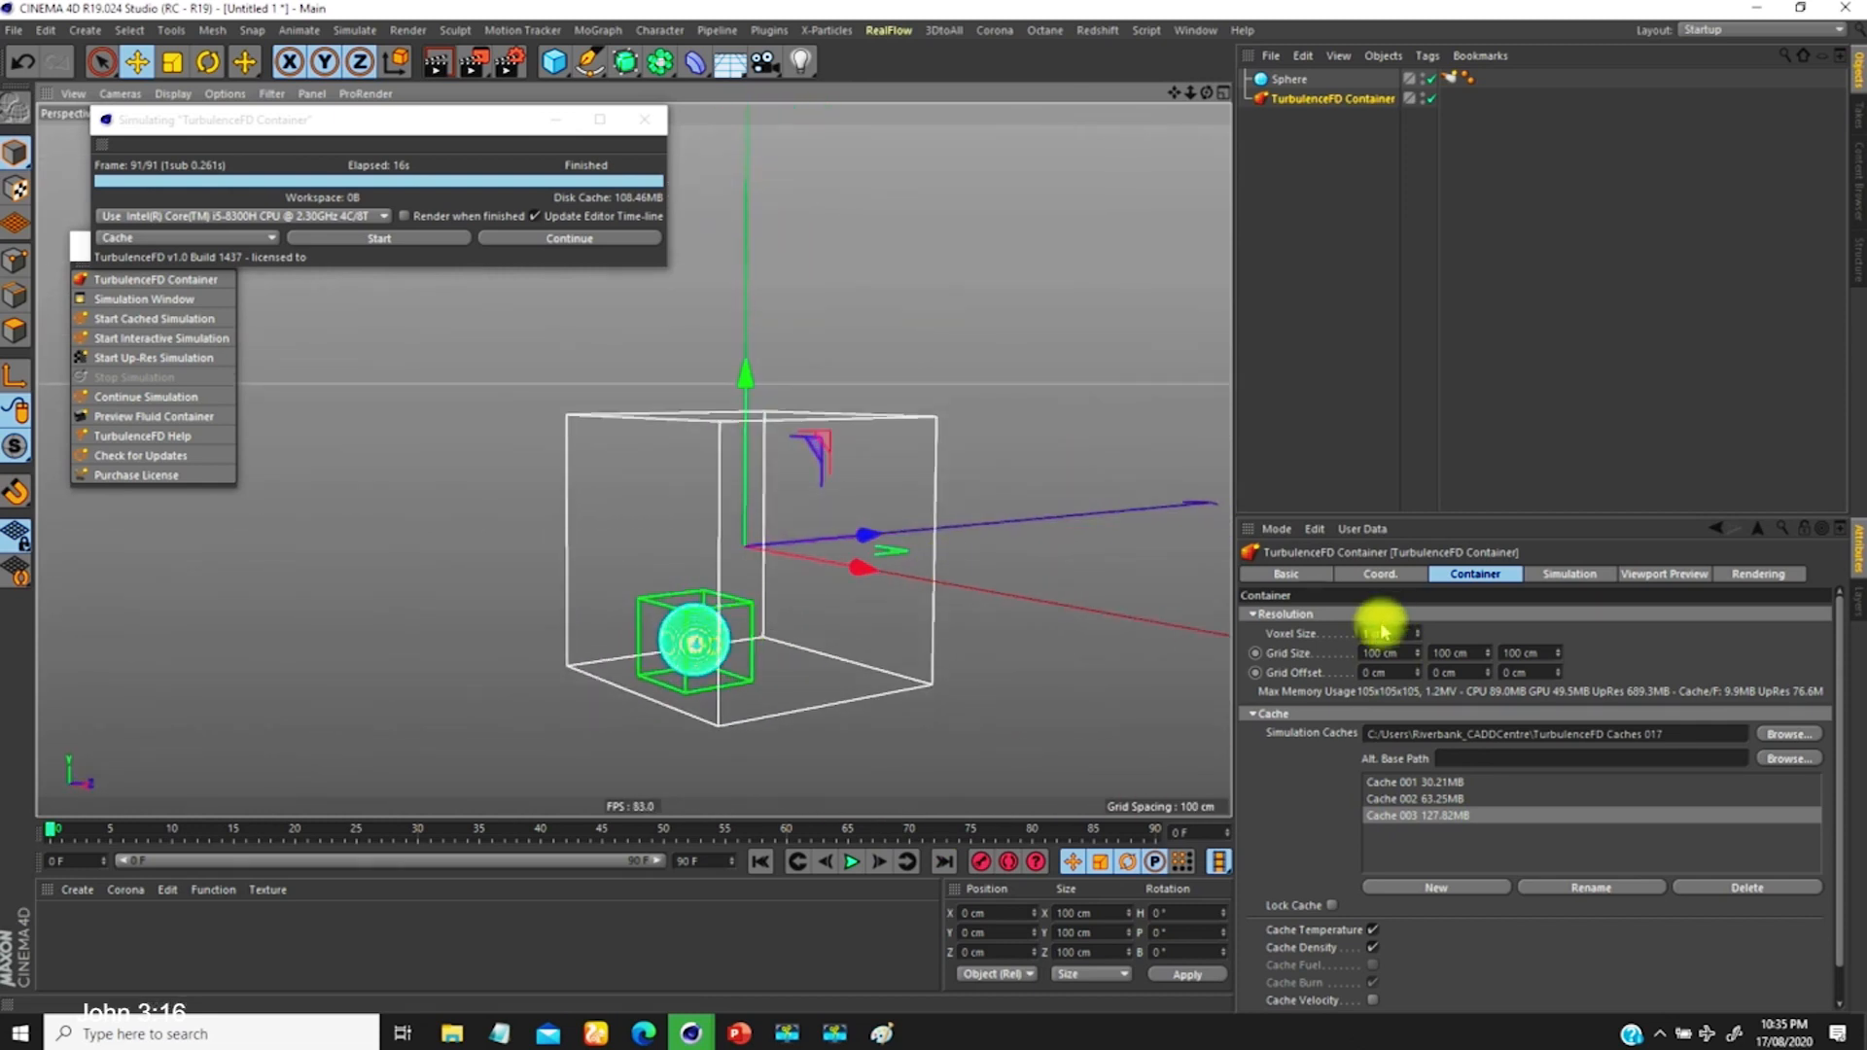
pyautogui.keyDown('alt'); pyautogui.moveTo(687, 638); pyautogui.dragTo(1044, 609); pyautogui.keyUp('alt')
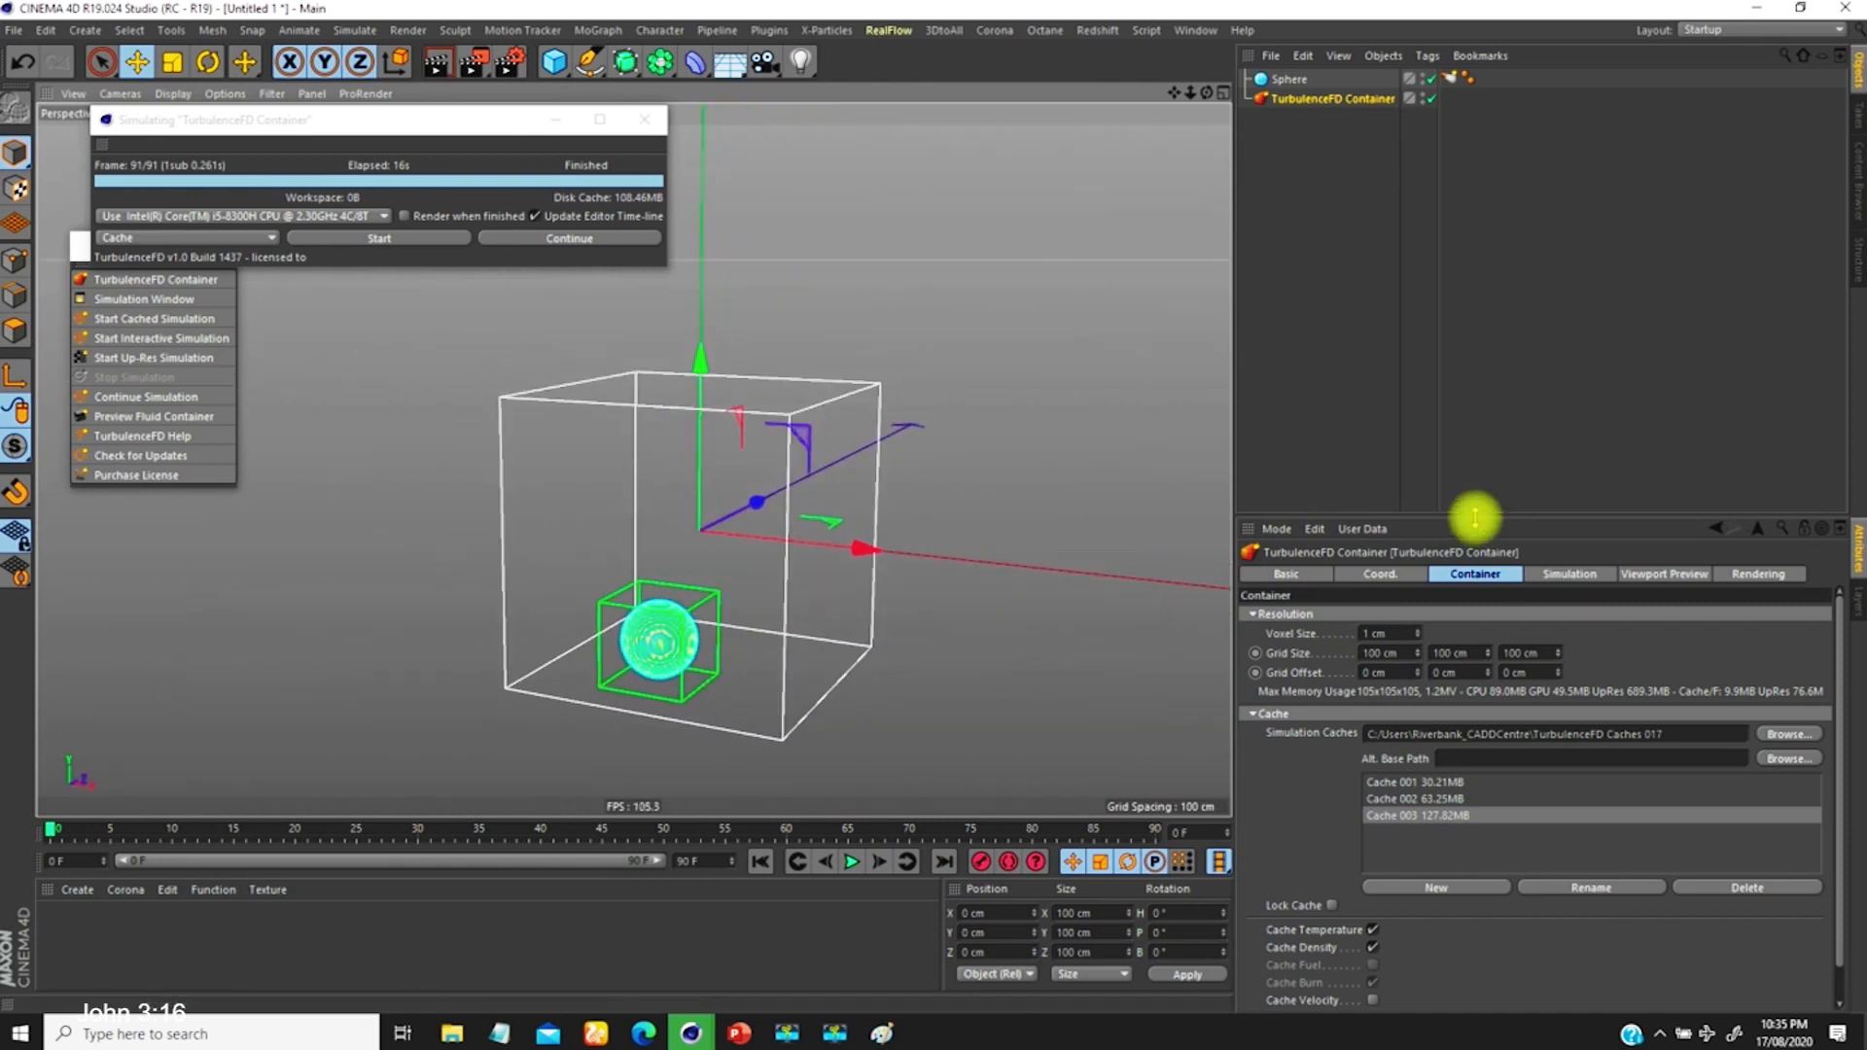
# Step: Set Cooling to 30% in the container's Temperature simulation settings, keeping the temperature channel active
pyautogui.click(1557, 576)
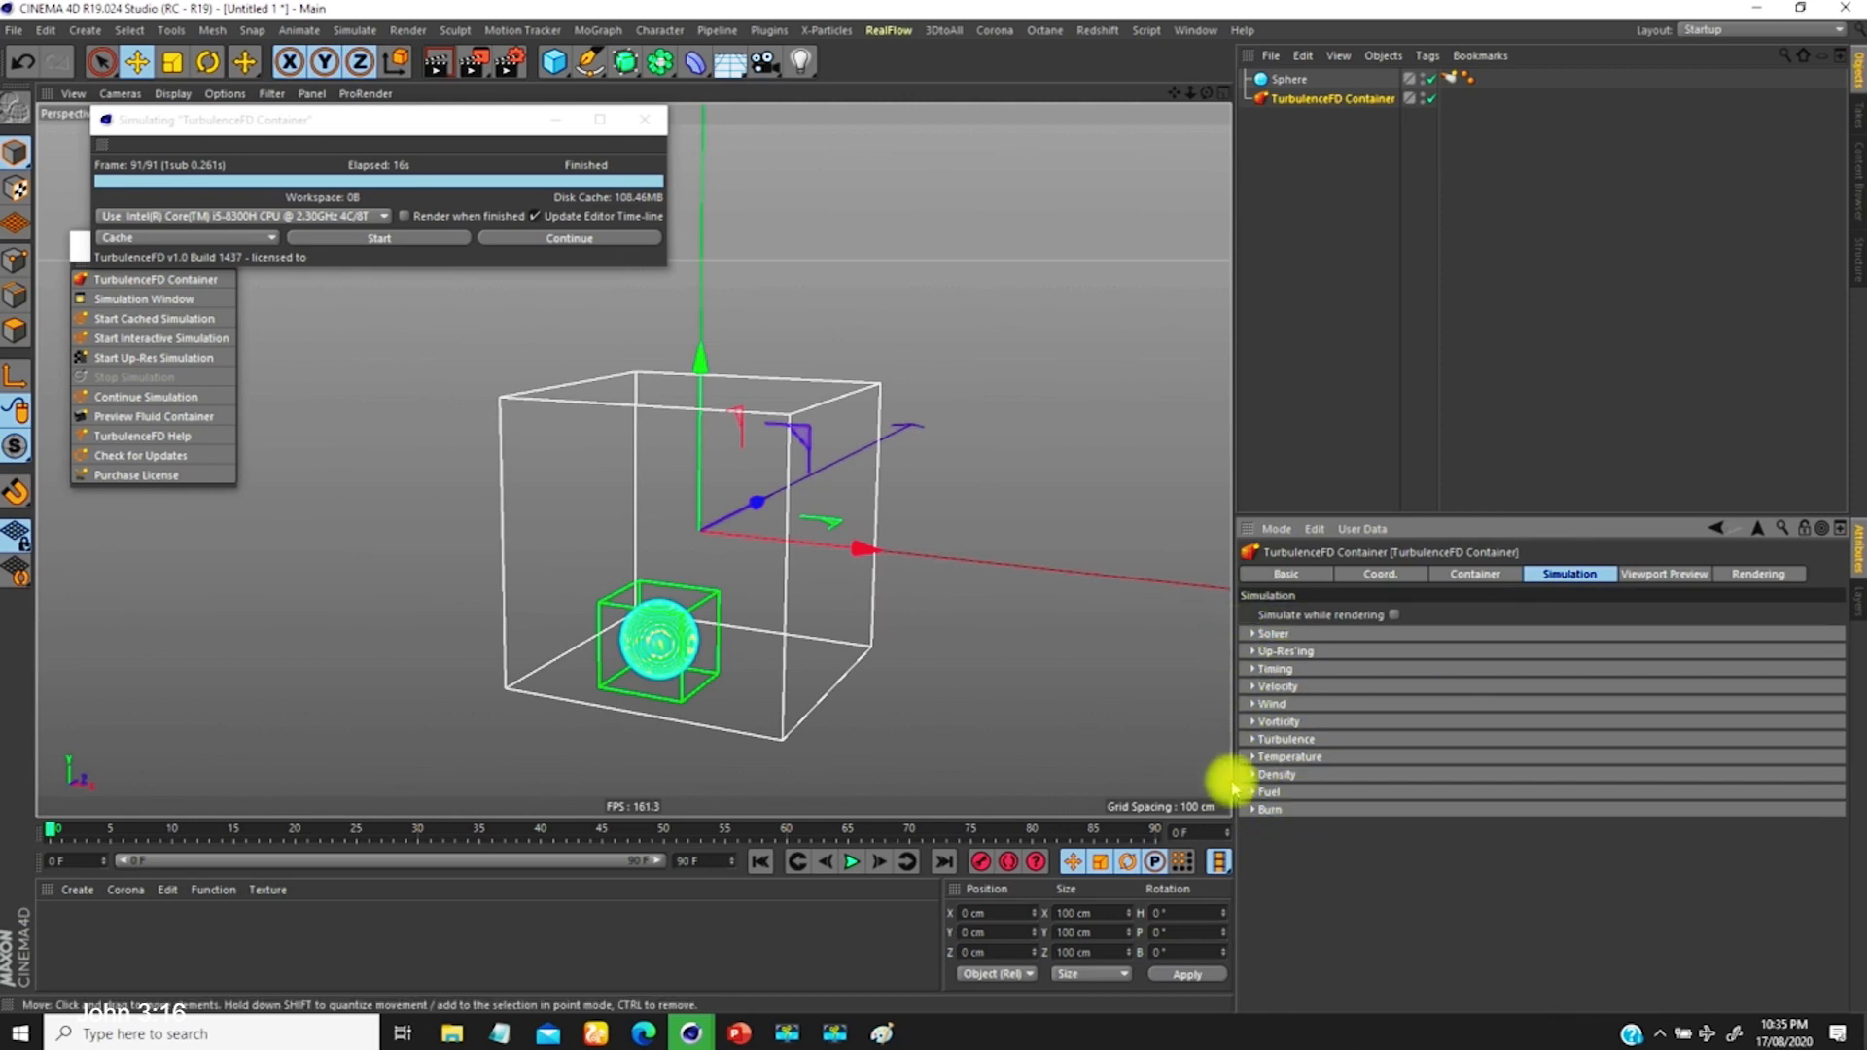
pyautogui.click(1254, 757)
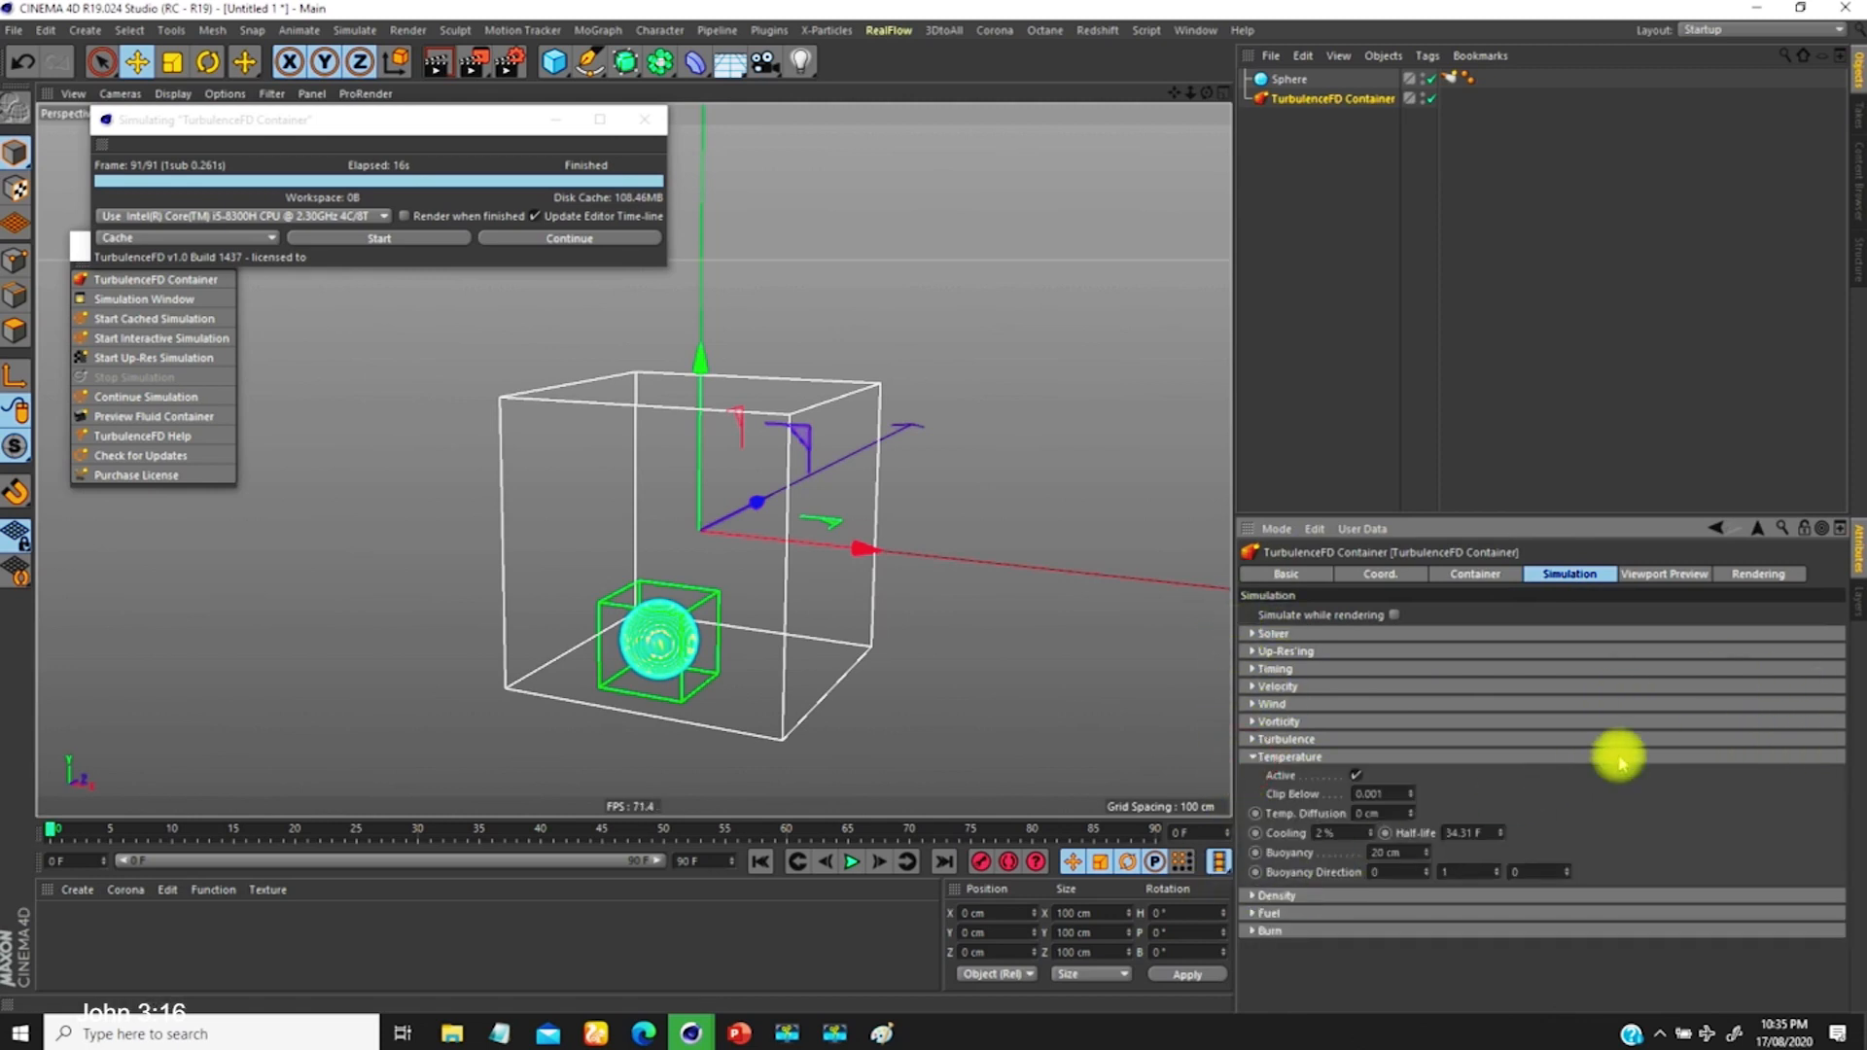
pyautogui.click(1356, 783)
pyautogui.click(1356, 776)
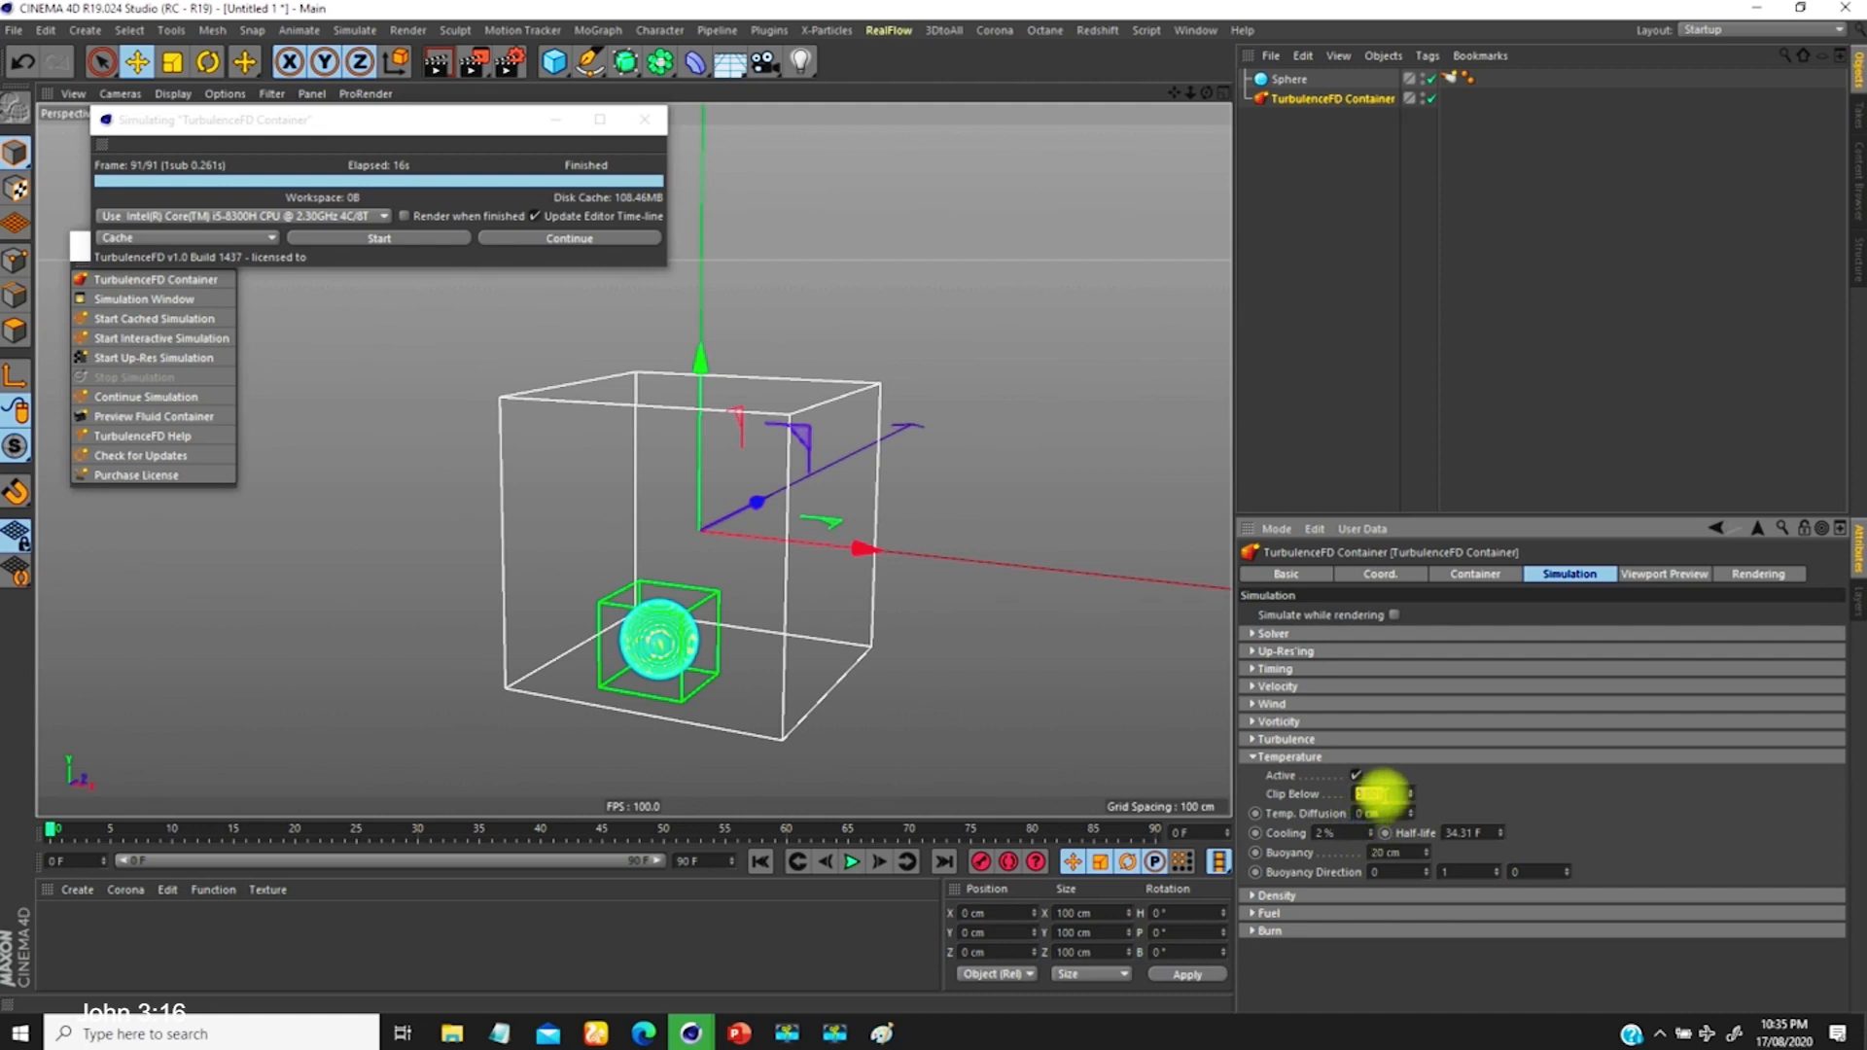
pyautogui.click(1334, 831)
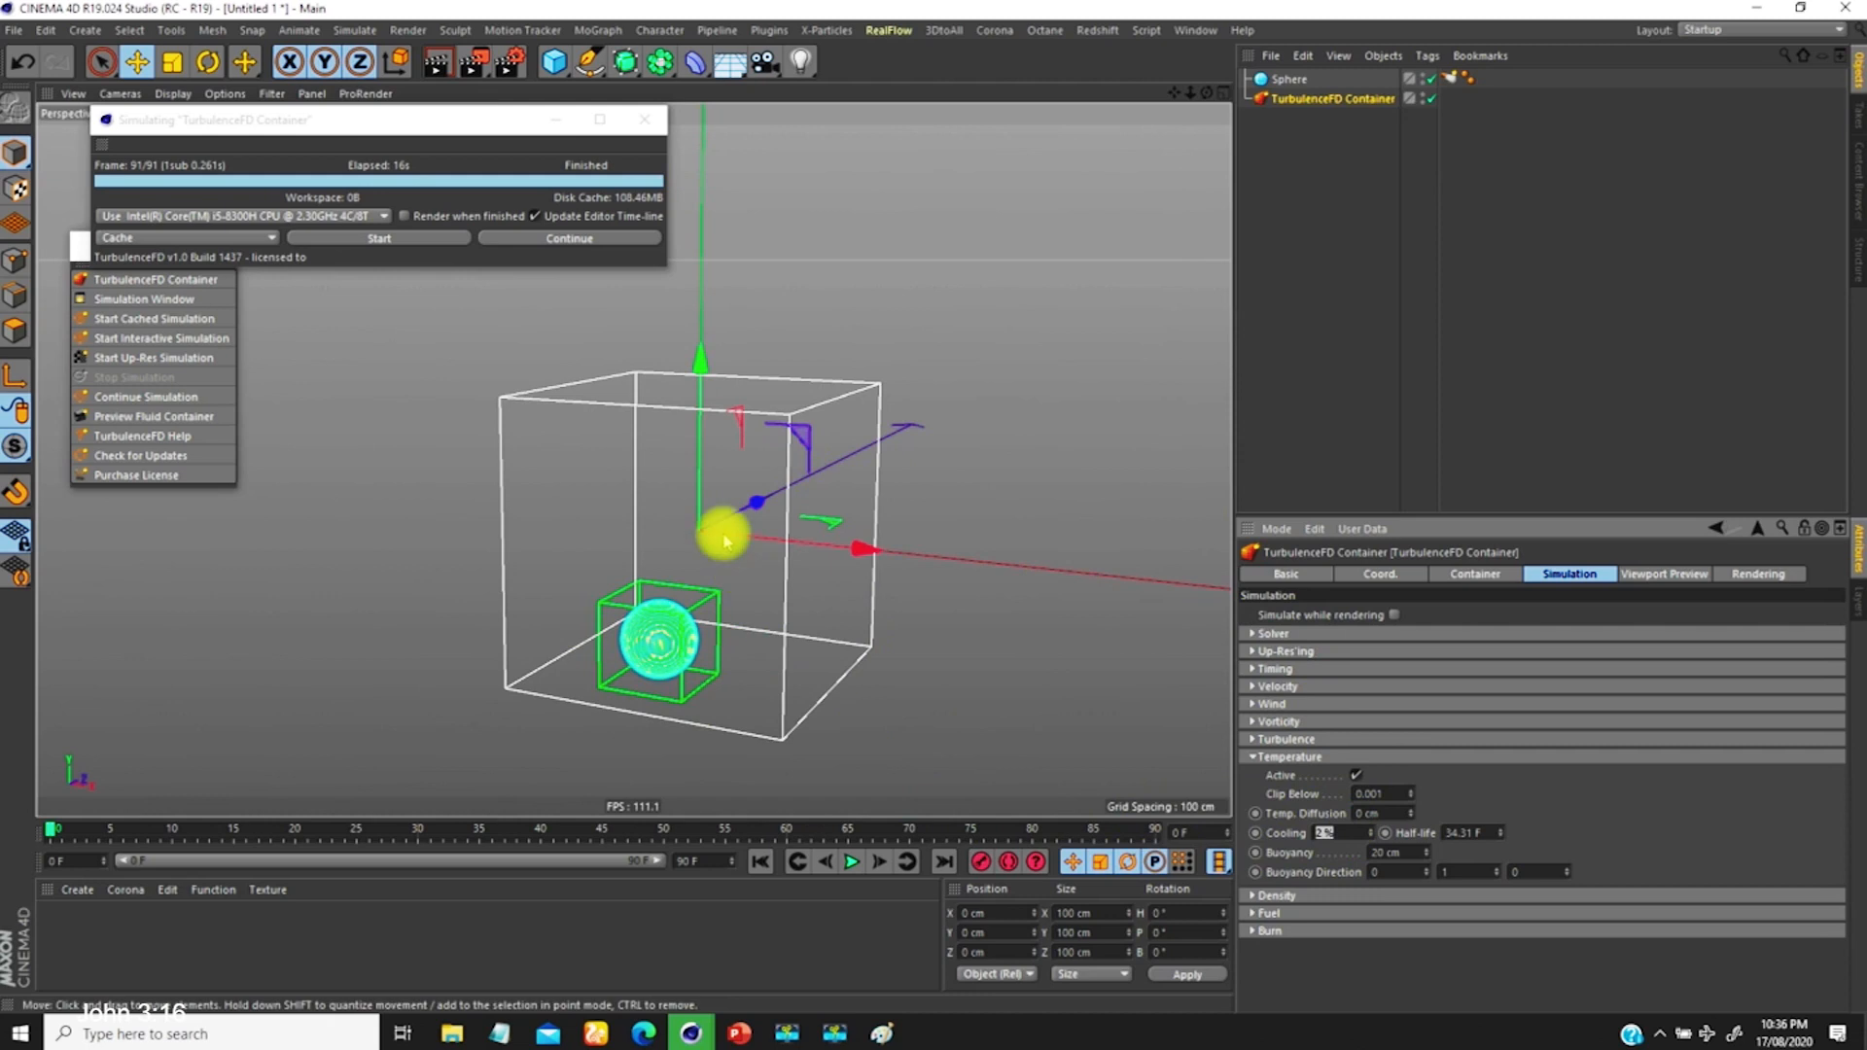
pyautogui.keyDown('alt'); pyautogui.moveTo(721, 477); pyautogui.dragTo(681, 455); pyautogui.keyUp('alt')
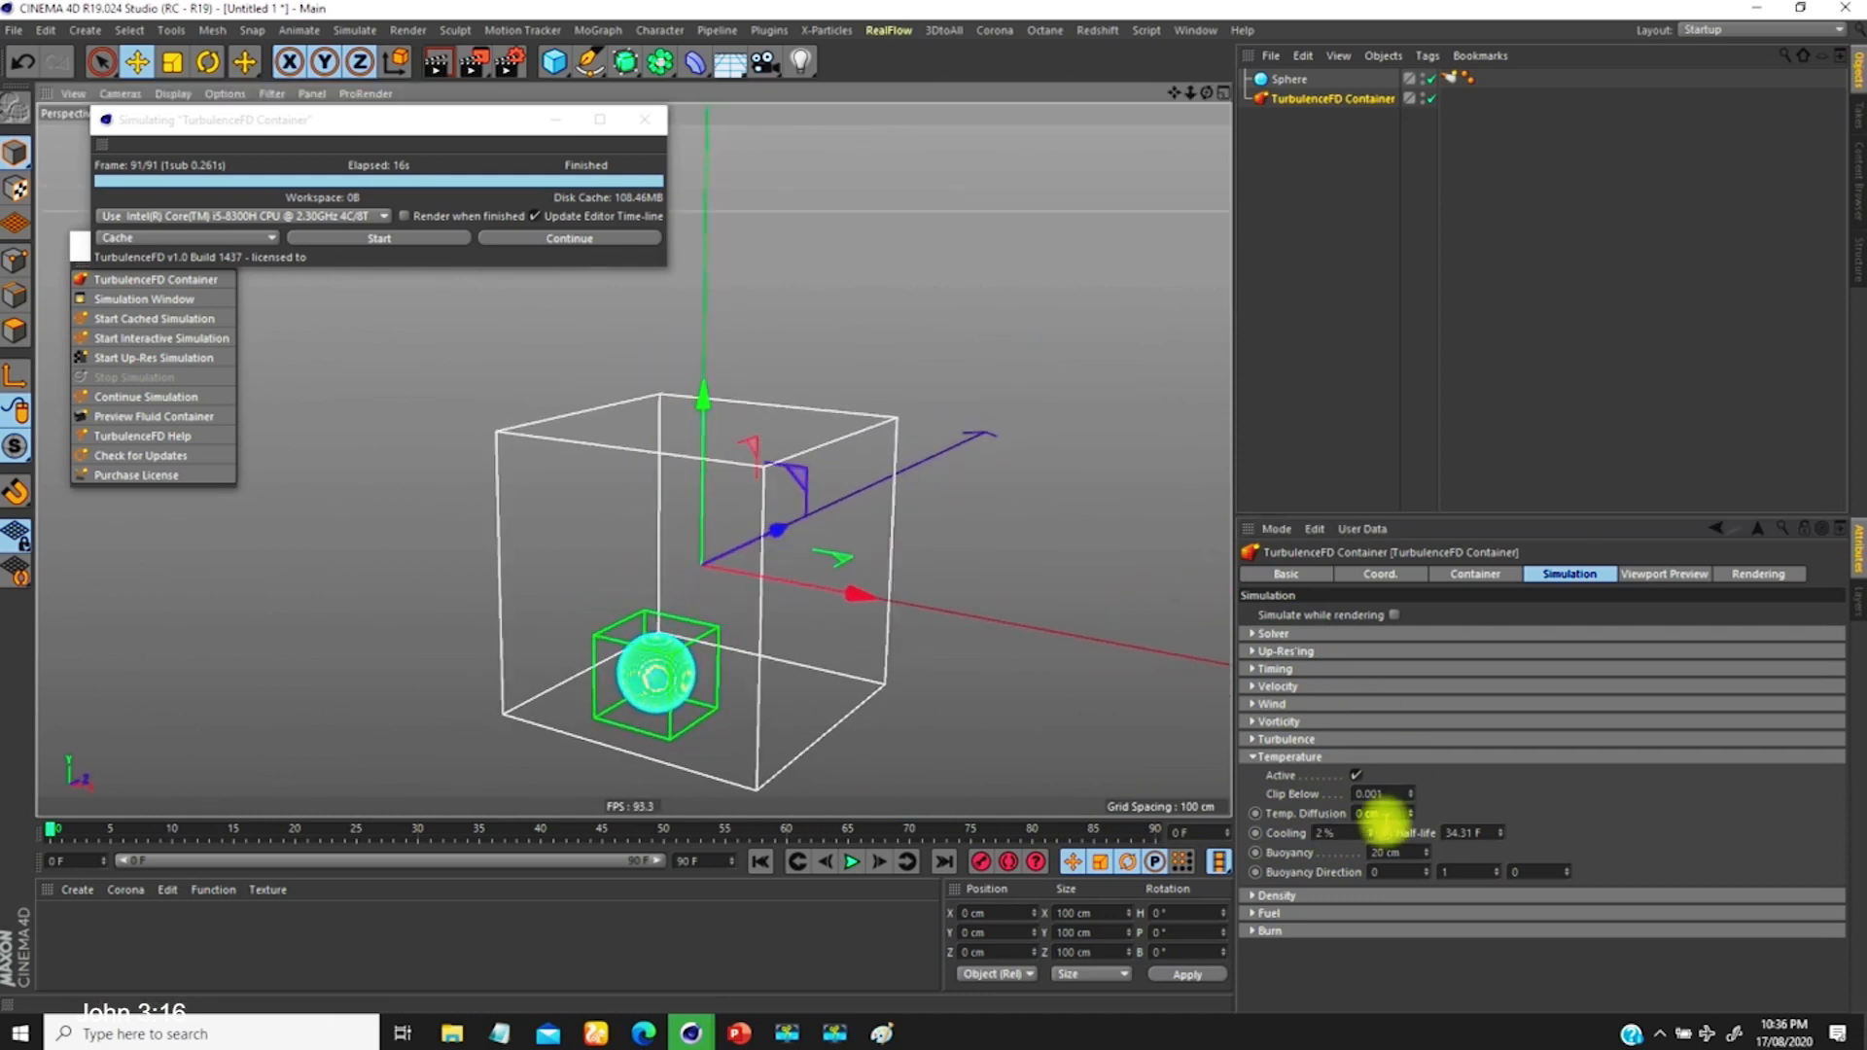
pyautogui.click(1334, 834)
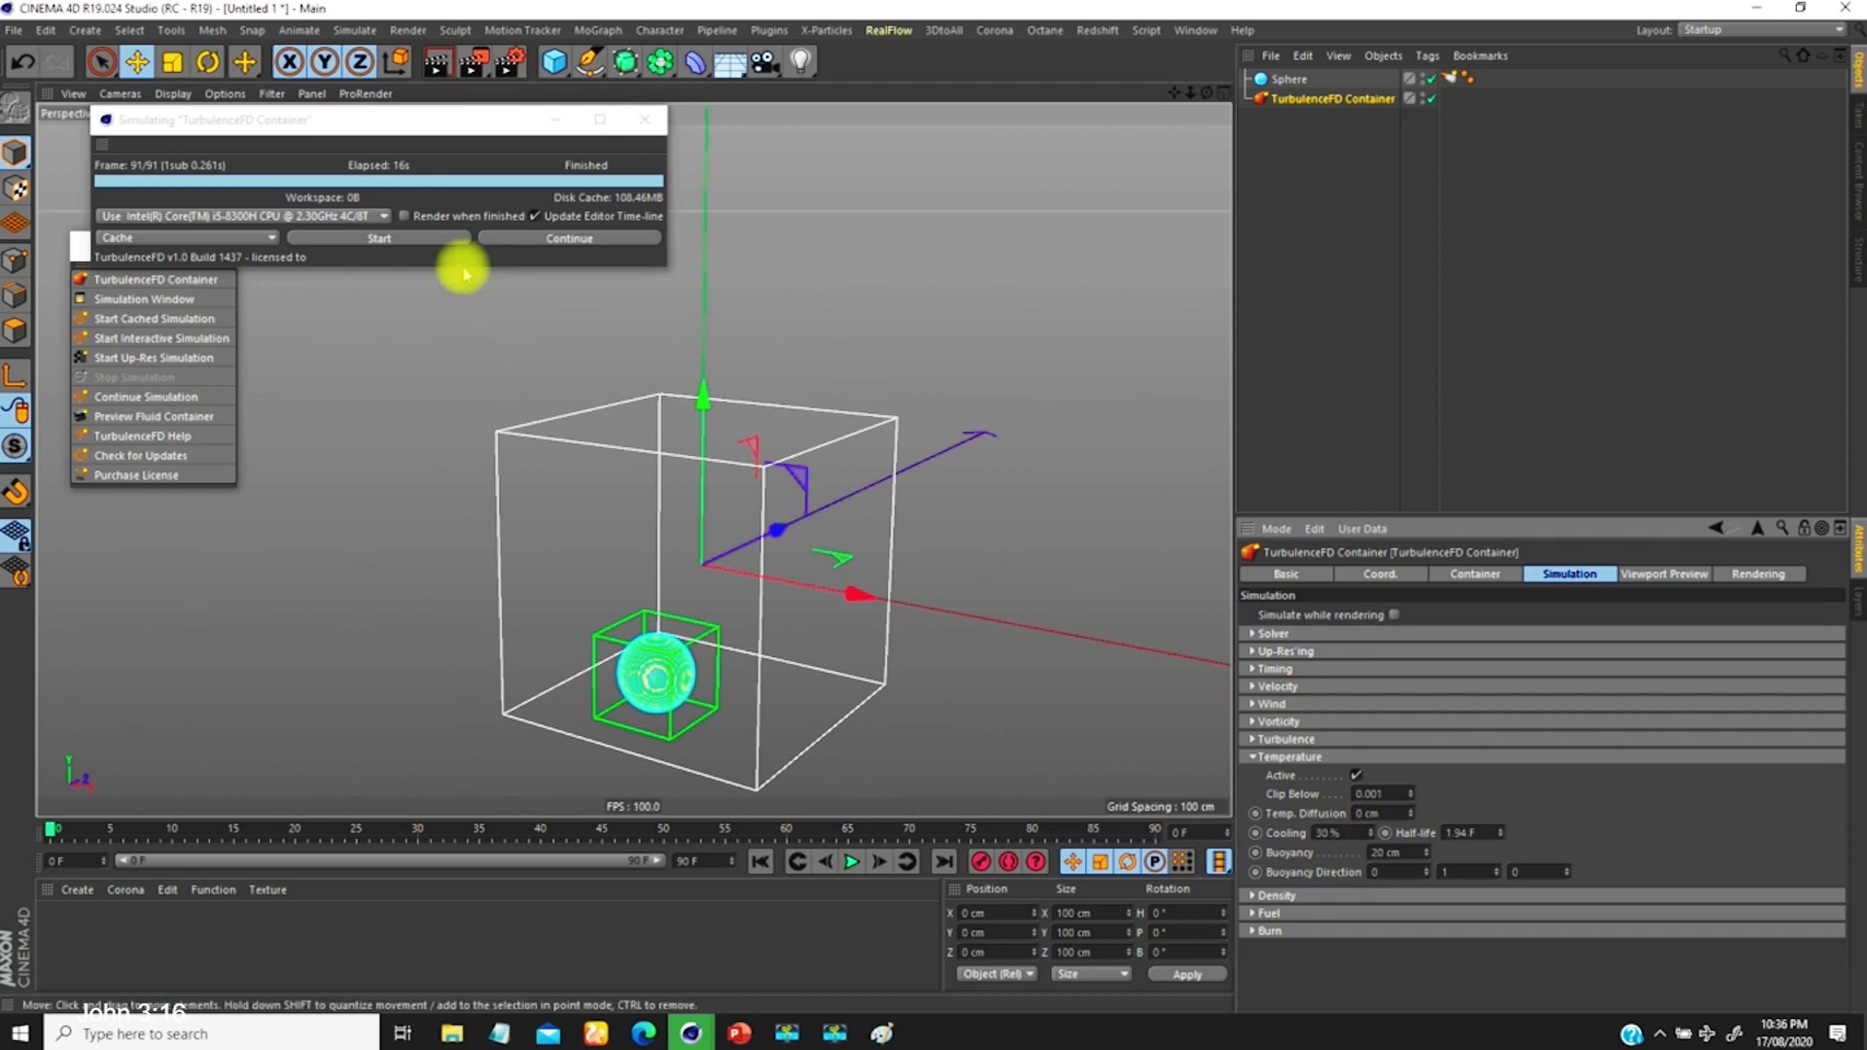
# Step: Create a fourth simulation cache in the container and run the cached simulation into it
pyautogui.click(1451, 574)
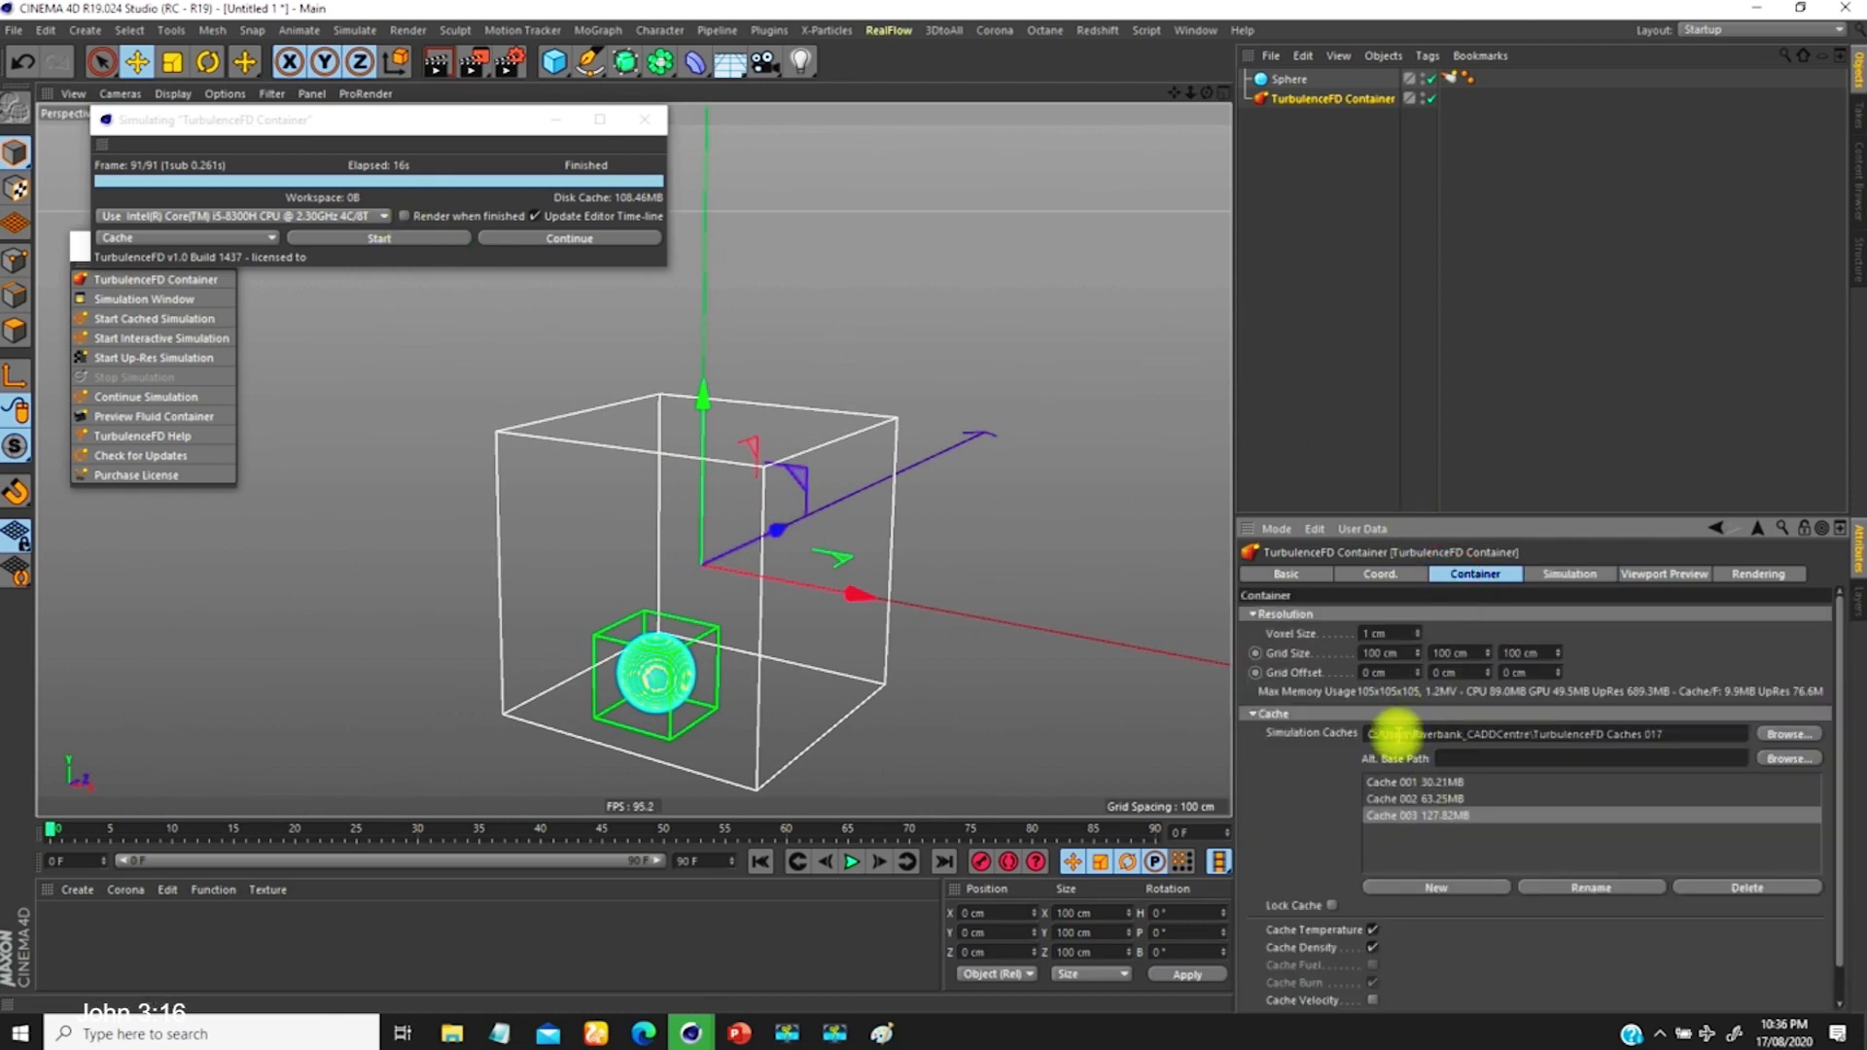
pyautogui.click(1439, 887)
pyautogui.click(1435, 825)
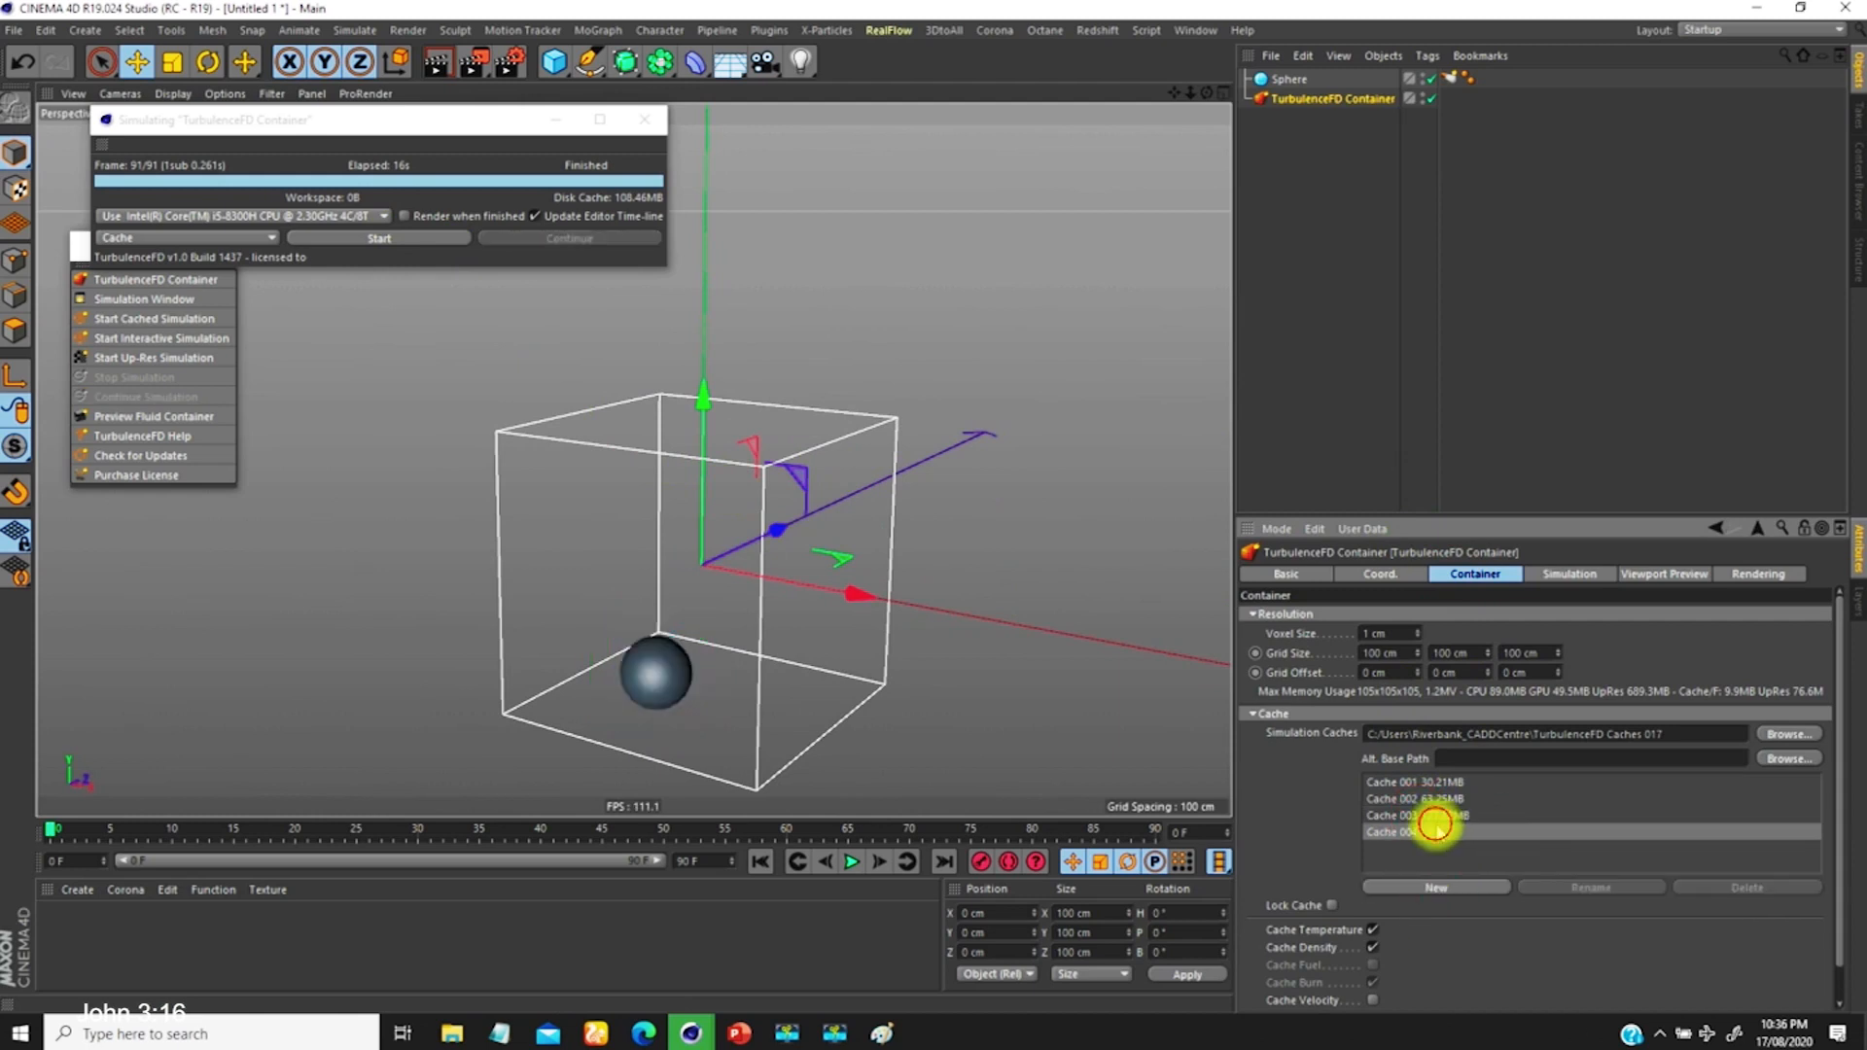
pyautogui.click(380, 238)
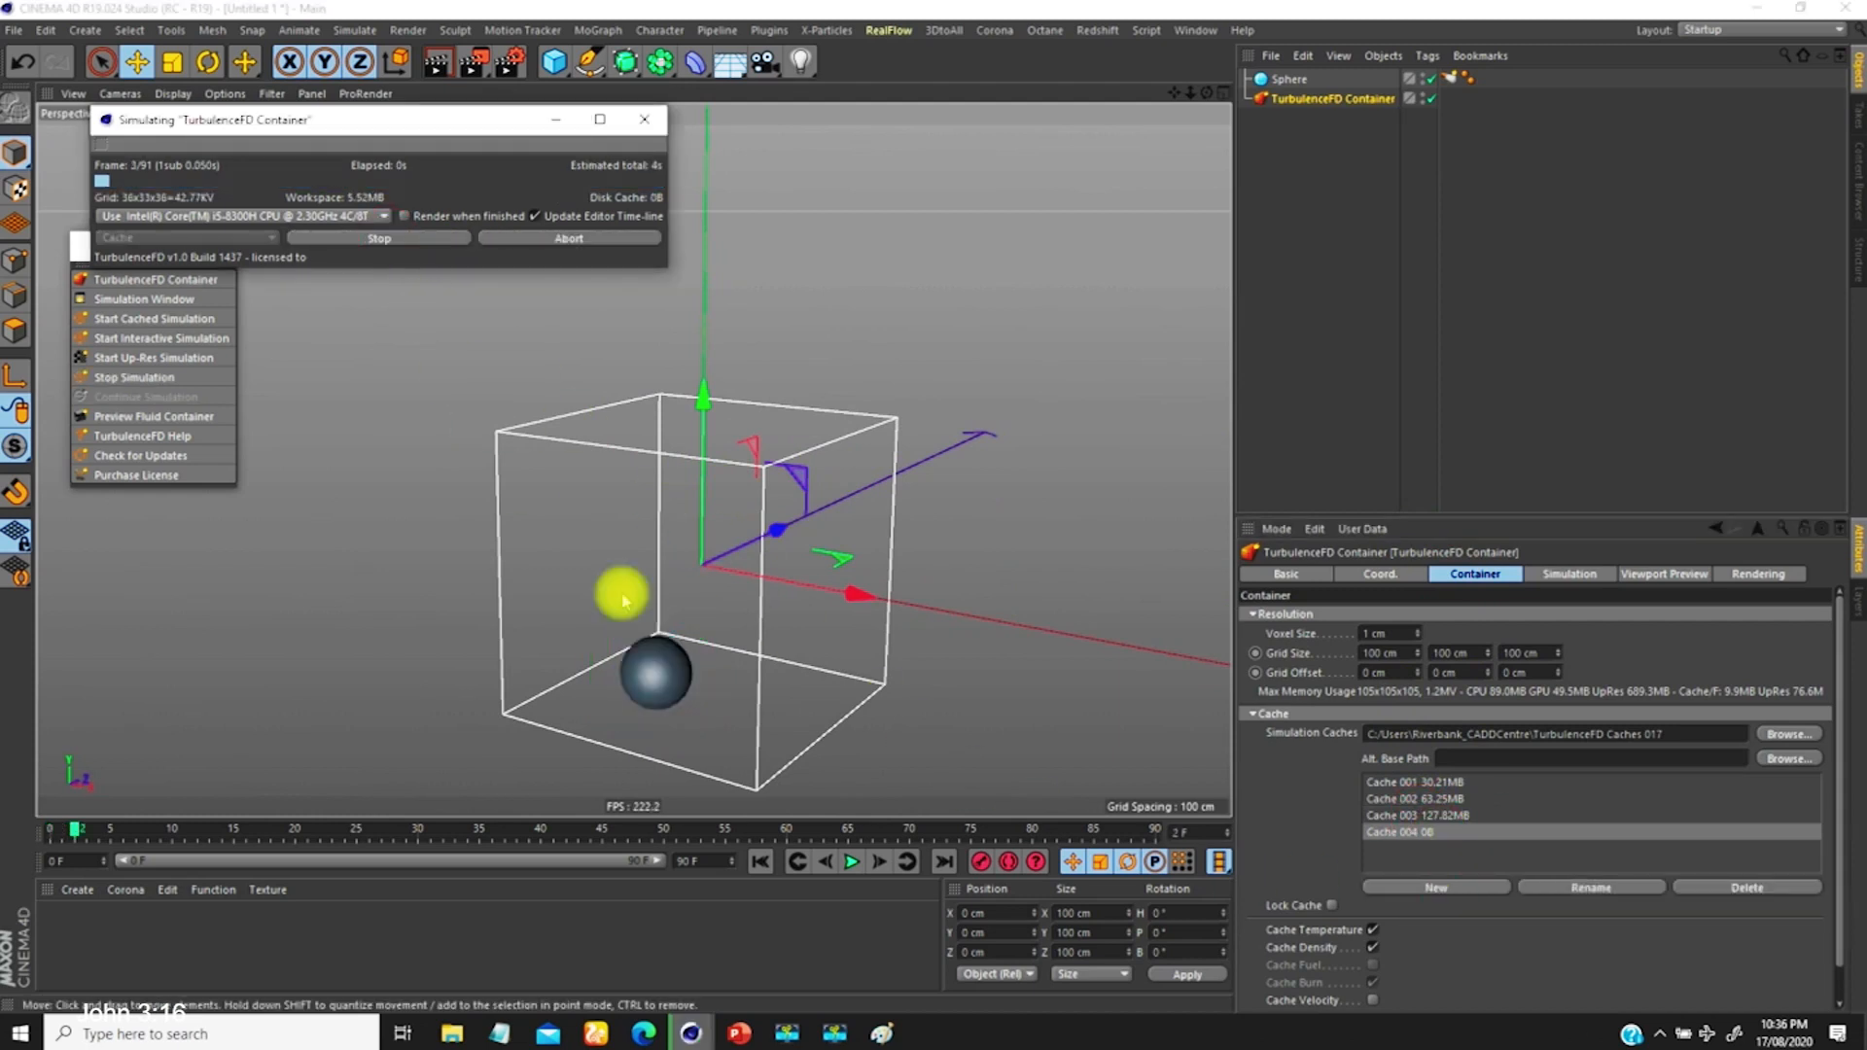
pyautogui.click(670, 700)
pyautogui.scroll(5, 681, 656)
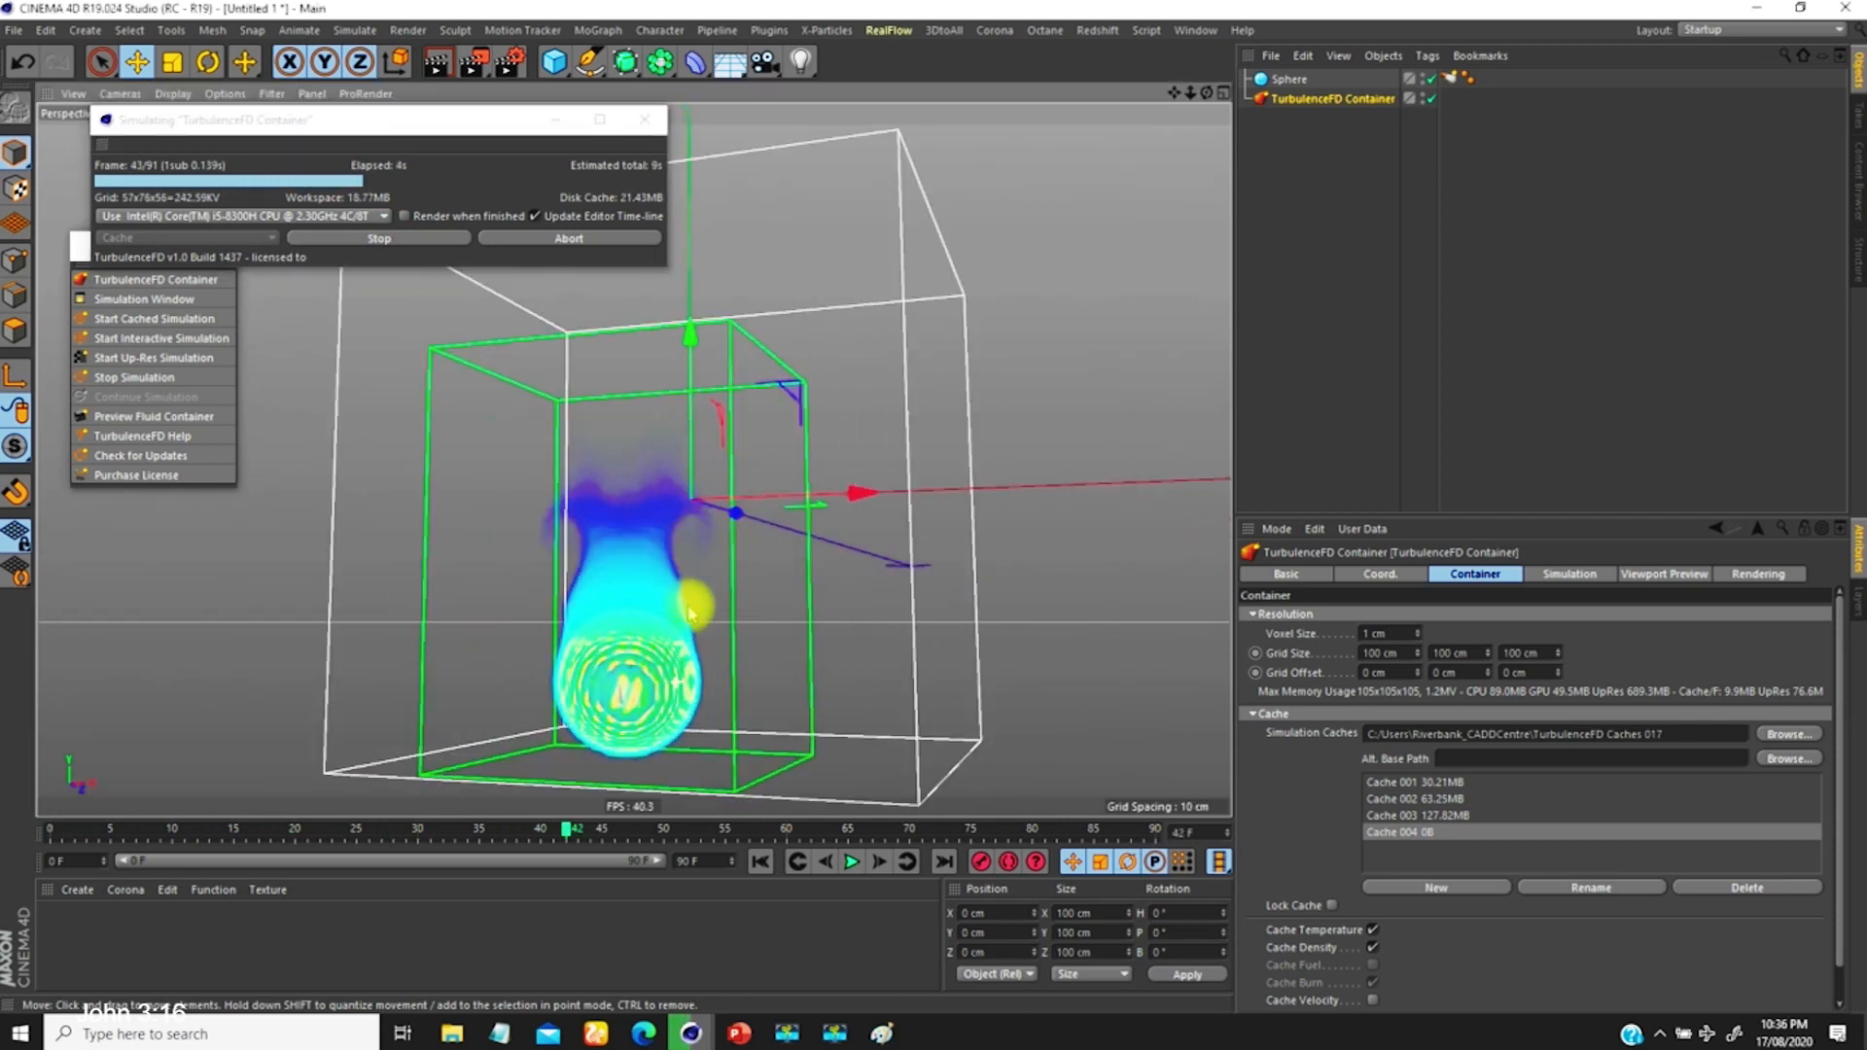
pyautogui.scroll(-6, 671, 641)
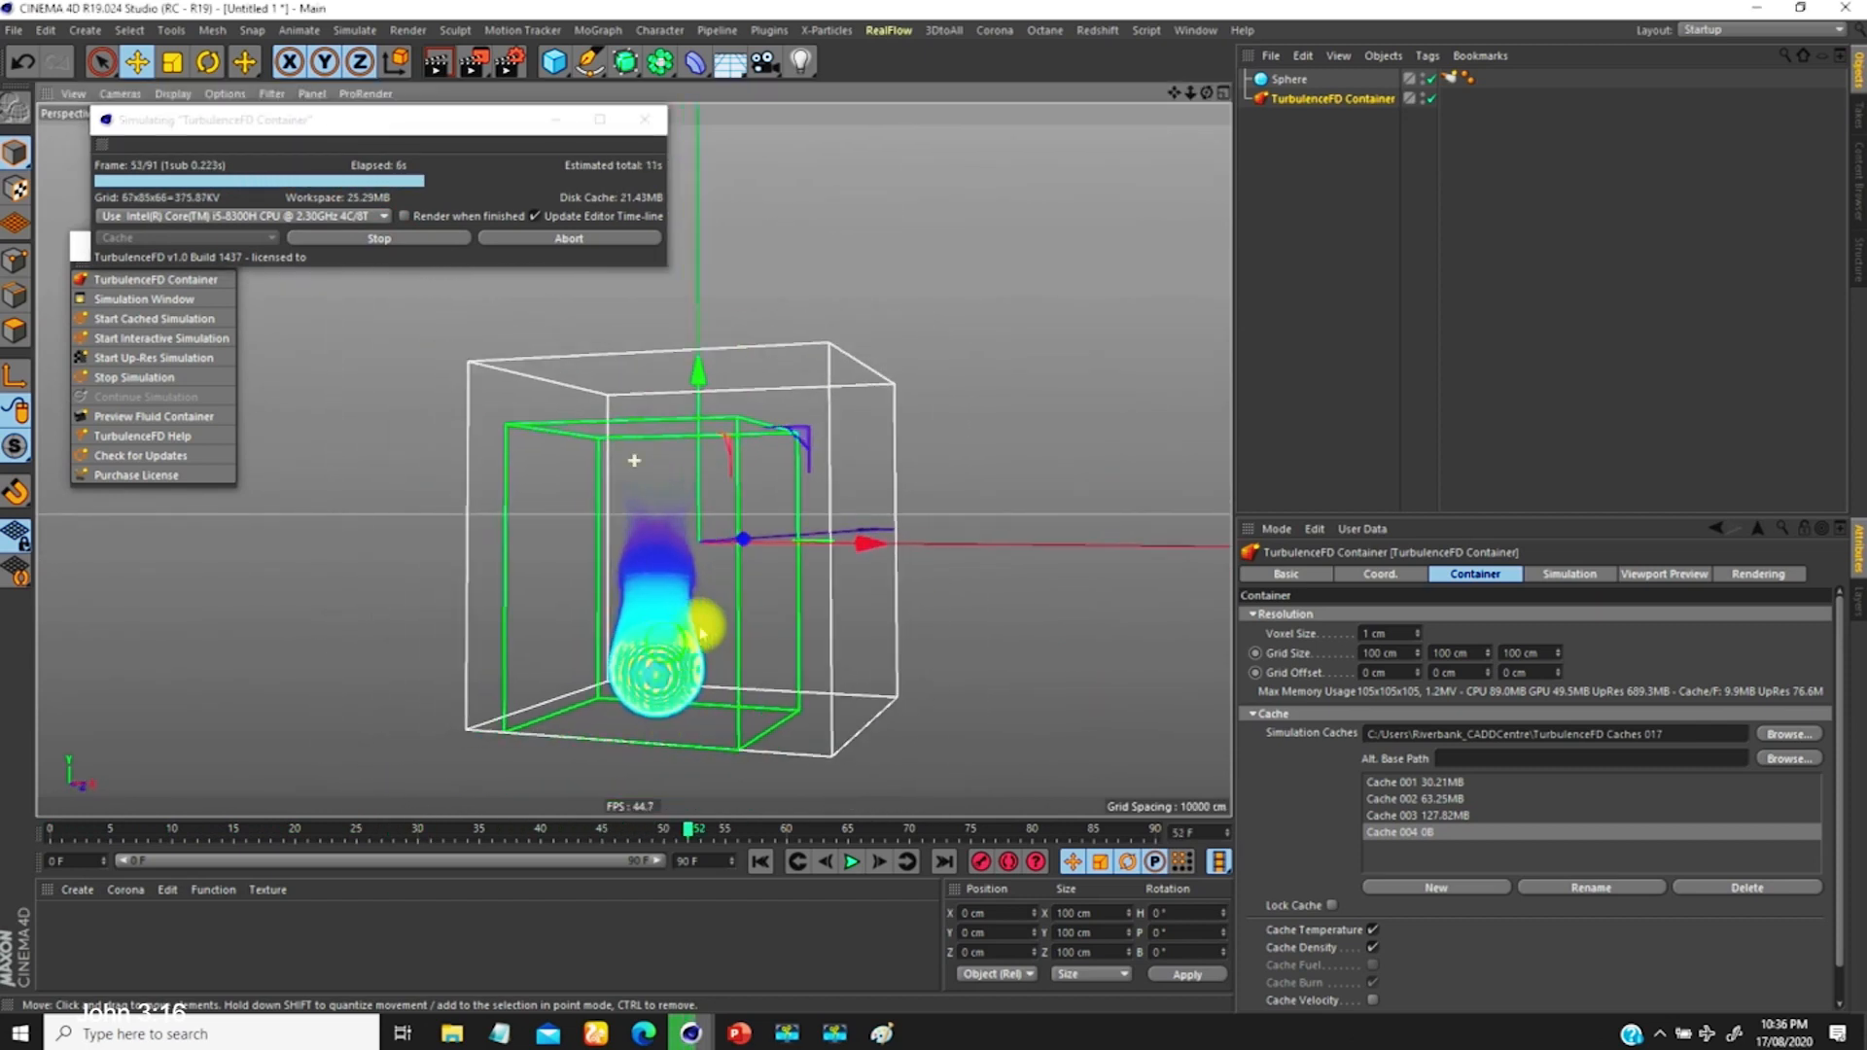
pyautogui.keyDown('alt'); pyautogui.moveTo(702, 649); pyautogui.dragTo(725, 653); pyautogui.keyUp('alt')
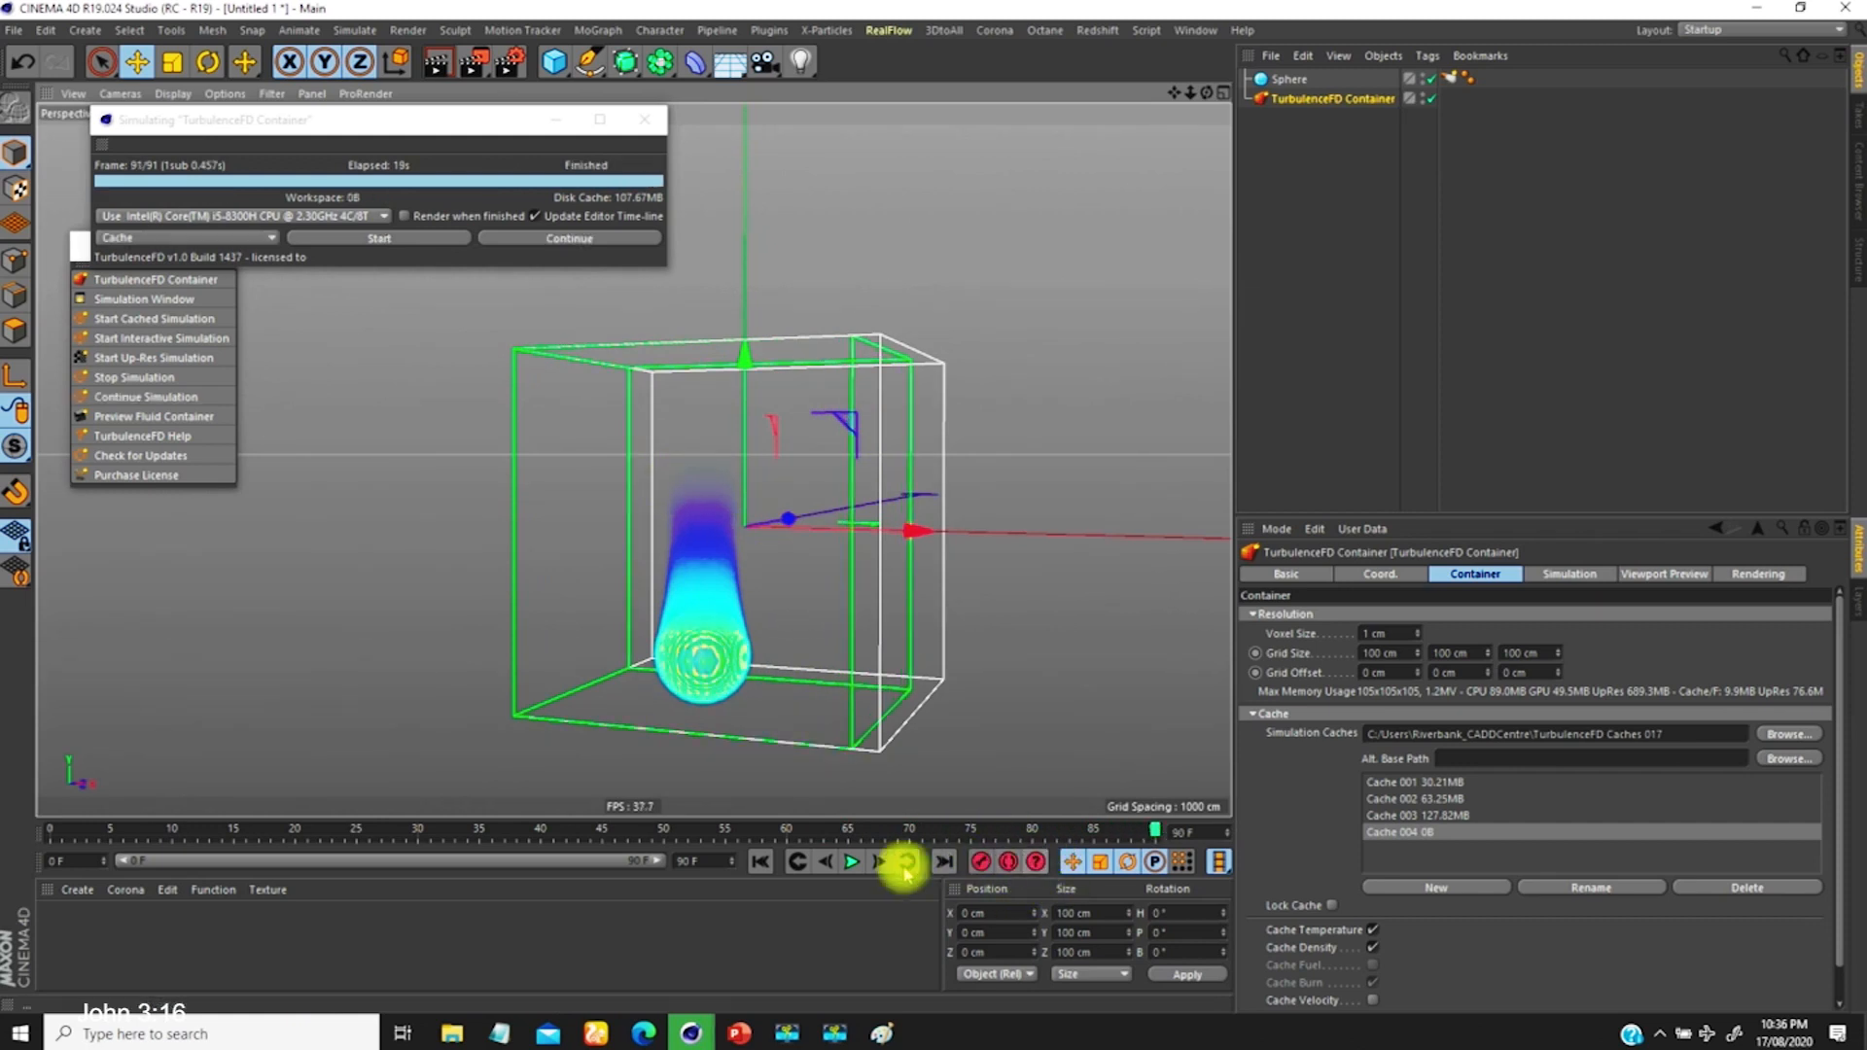
# Step: Play the newly cached simulation from the start, pause it, and return to frame 0
pyautogui.click(761, 861)
pyautogui.click(851, 862)
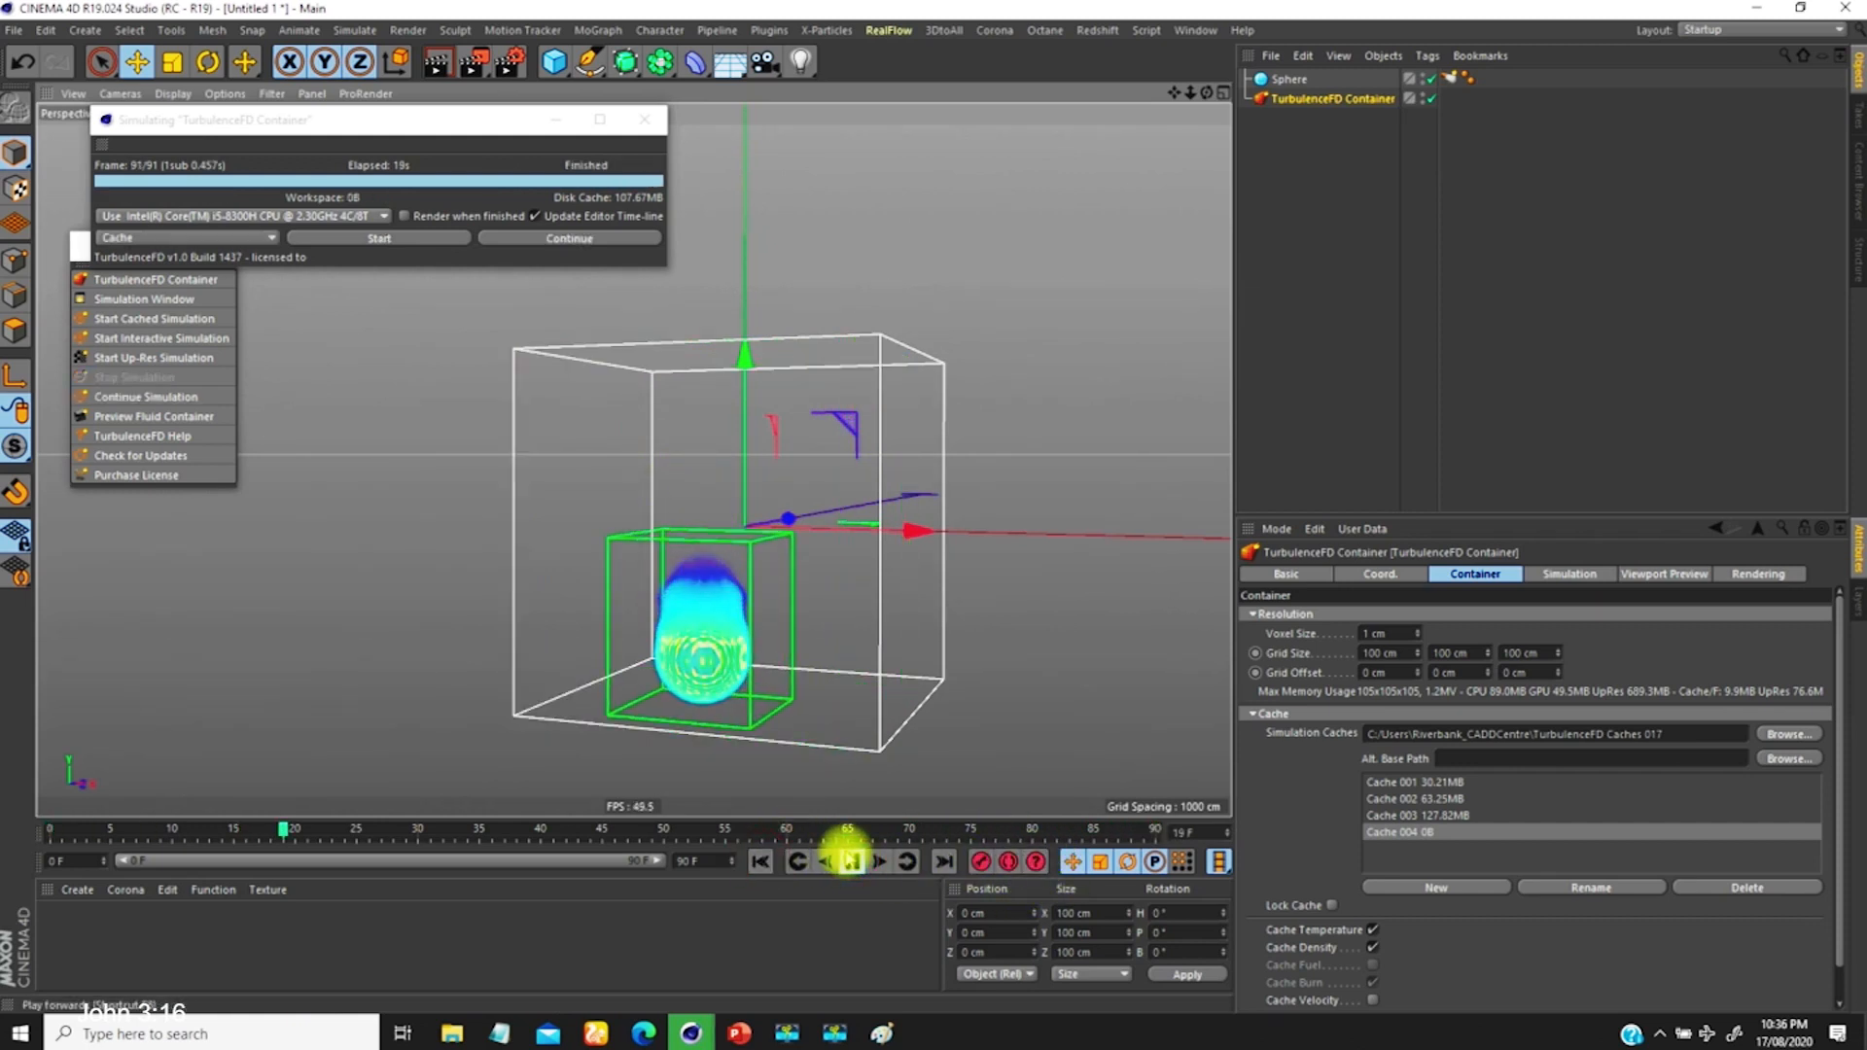
pyautogui.keyDown('alt'); pyautogui.moveTo(739, 567); pyautogui.dragTo(722, 607, button='right'); pyautogui.keyUp('alt')
pyautogui.moveTo(722, 607)
pyautogui.keyDown('alt'); pyautogui.mouseDown()
pyautogui.moveTo(713, 634)
pyautogui.moveTo(735, 634)
pyautogui.mouseUp(); pyautogui.keyUp('alt')
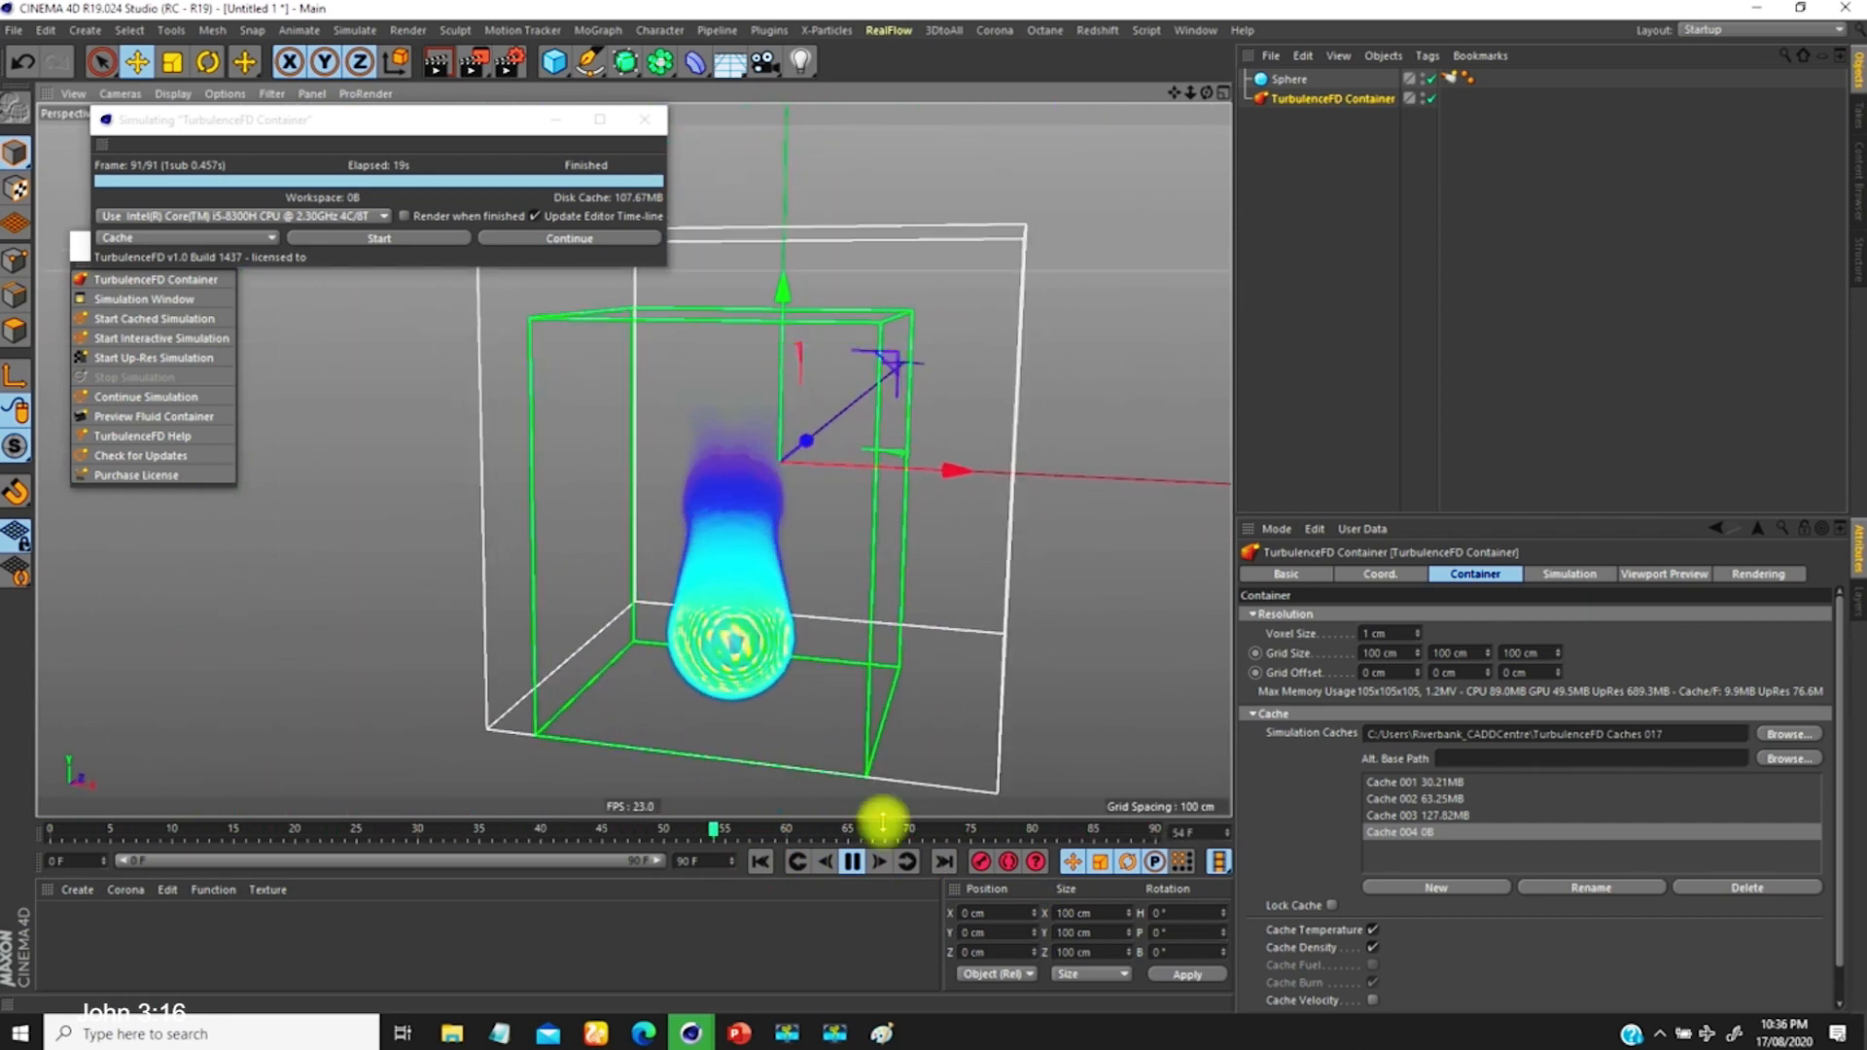
pyautogui.click(853, 861)
pyautogui.click(761, 861)
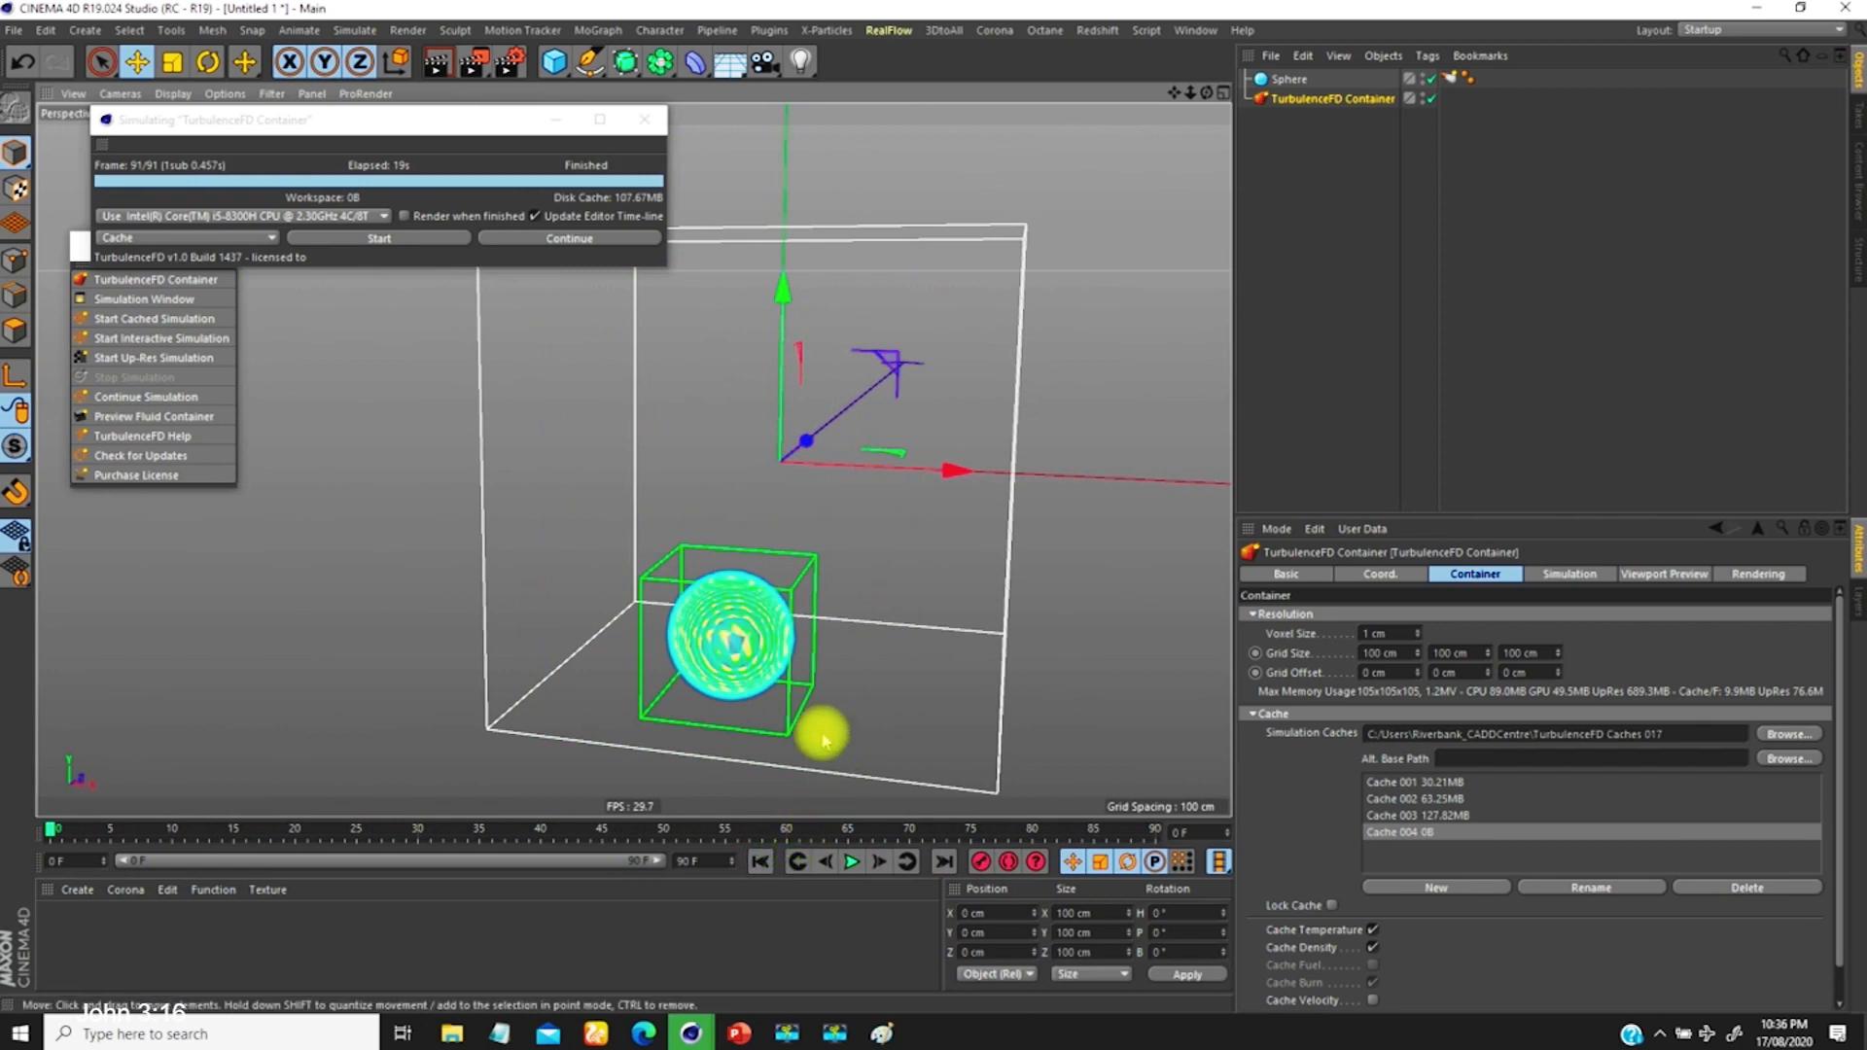
pyautogui.moveTo(768, 659)
pyautogui.keyDown('alt'); pyautogui.mouseDown()
pyautogui.moveTo(745, 634)
pyautogui.moveTo(758, 644)
pyautogui.mouseUp(); pyautogui.keyUp('alt')
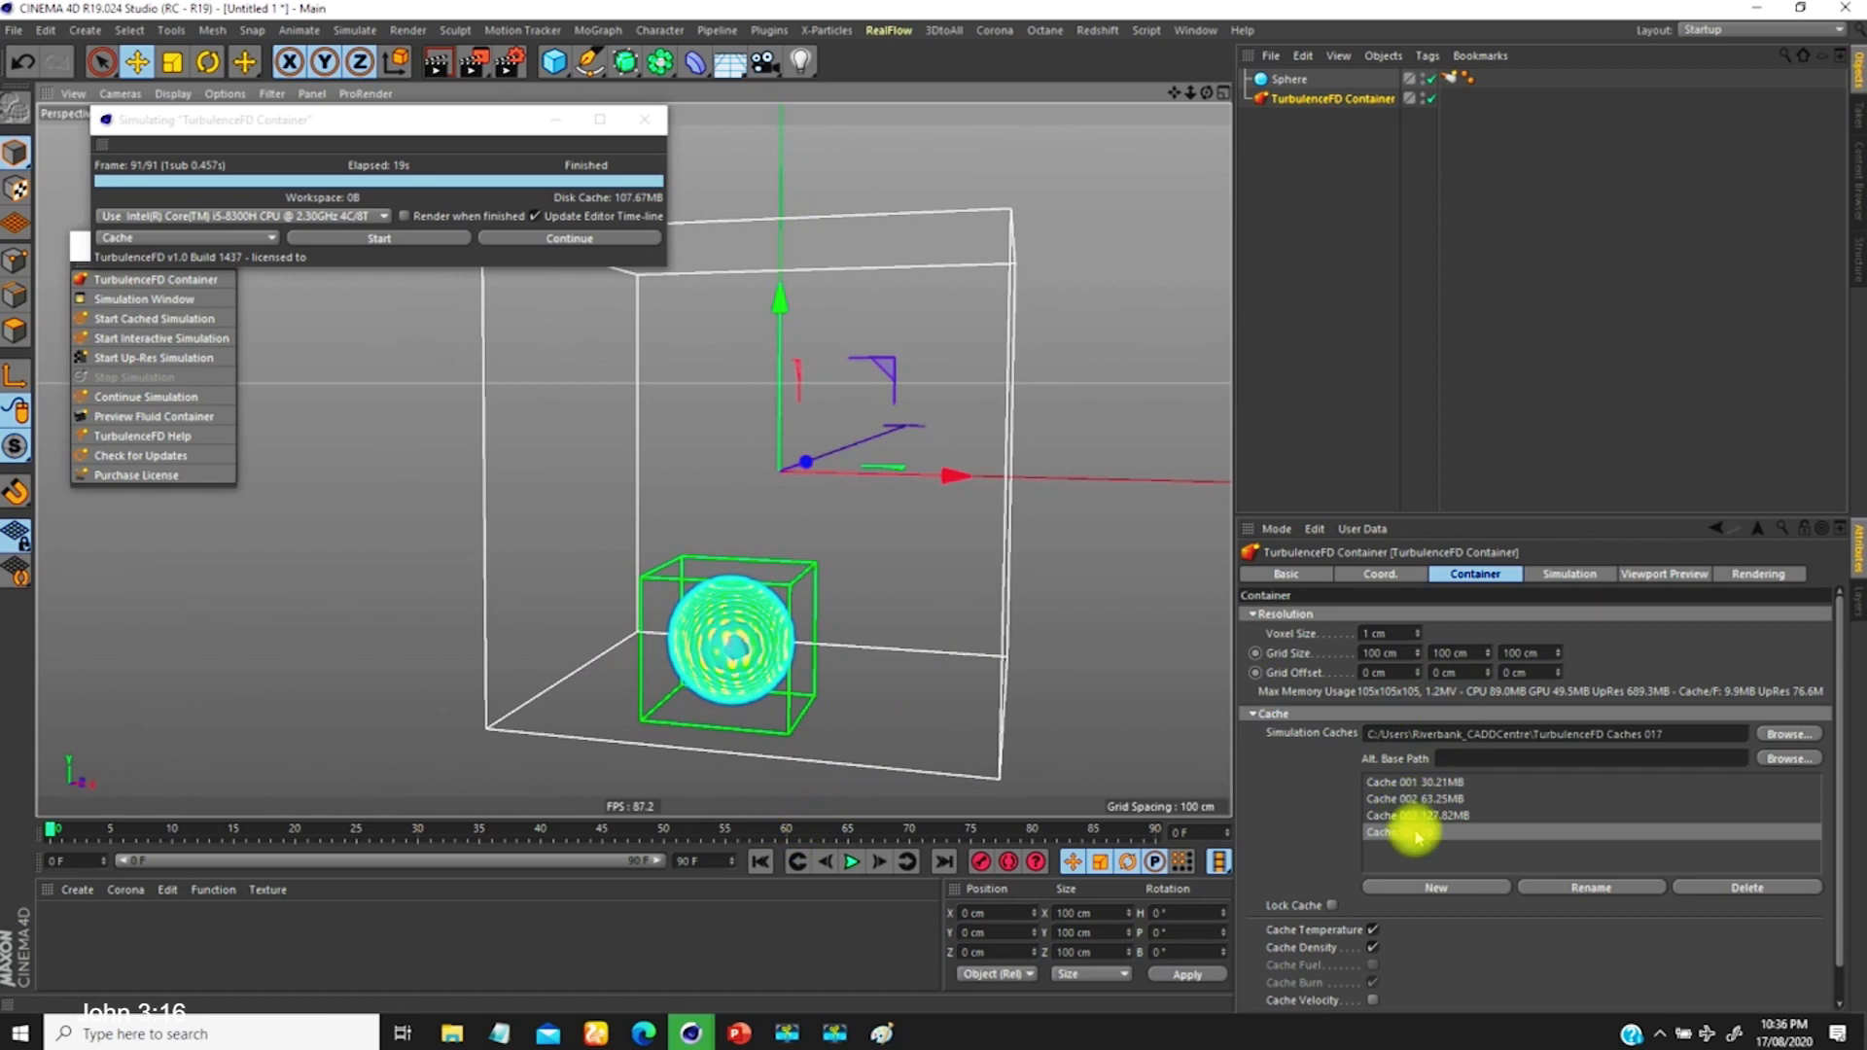
# Step: Set the temperature Cooling to 10% and rerun the cached simulation, overwriting the fourth cache
pyautogui.click(1572, 573)
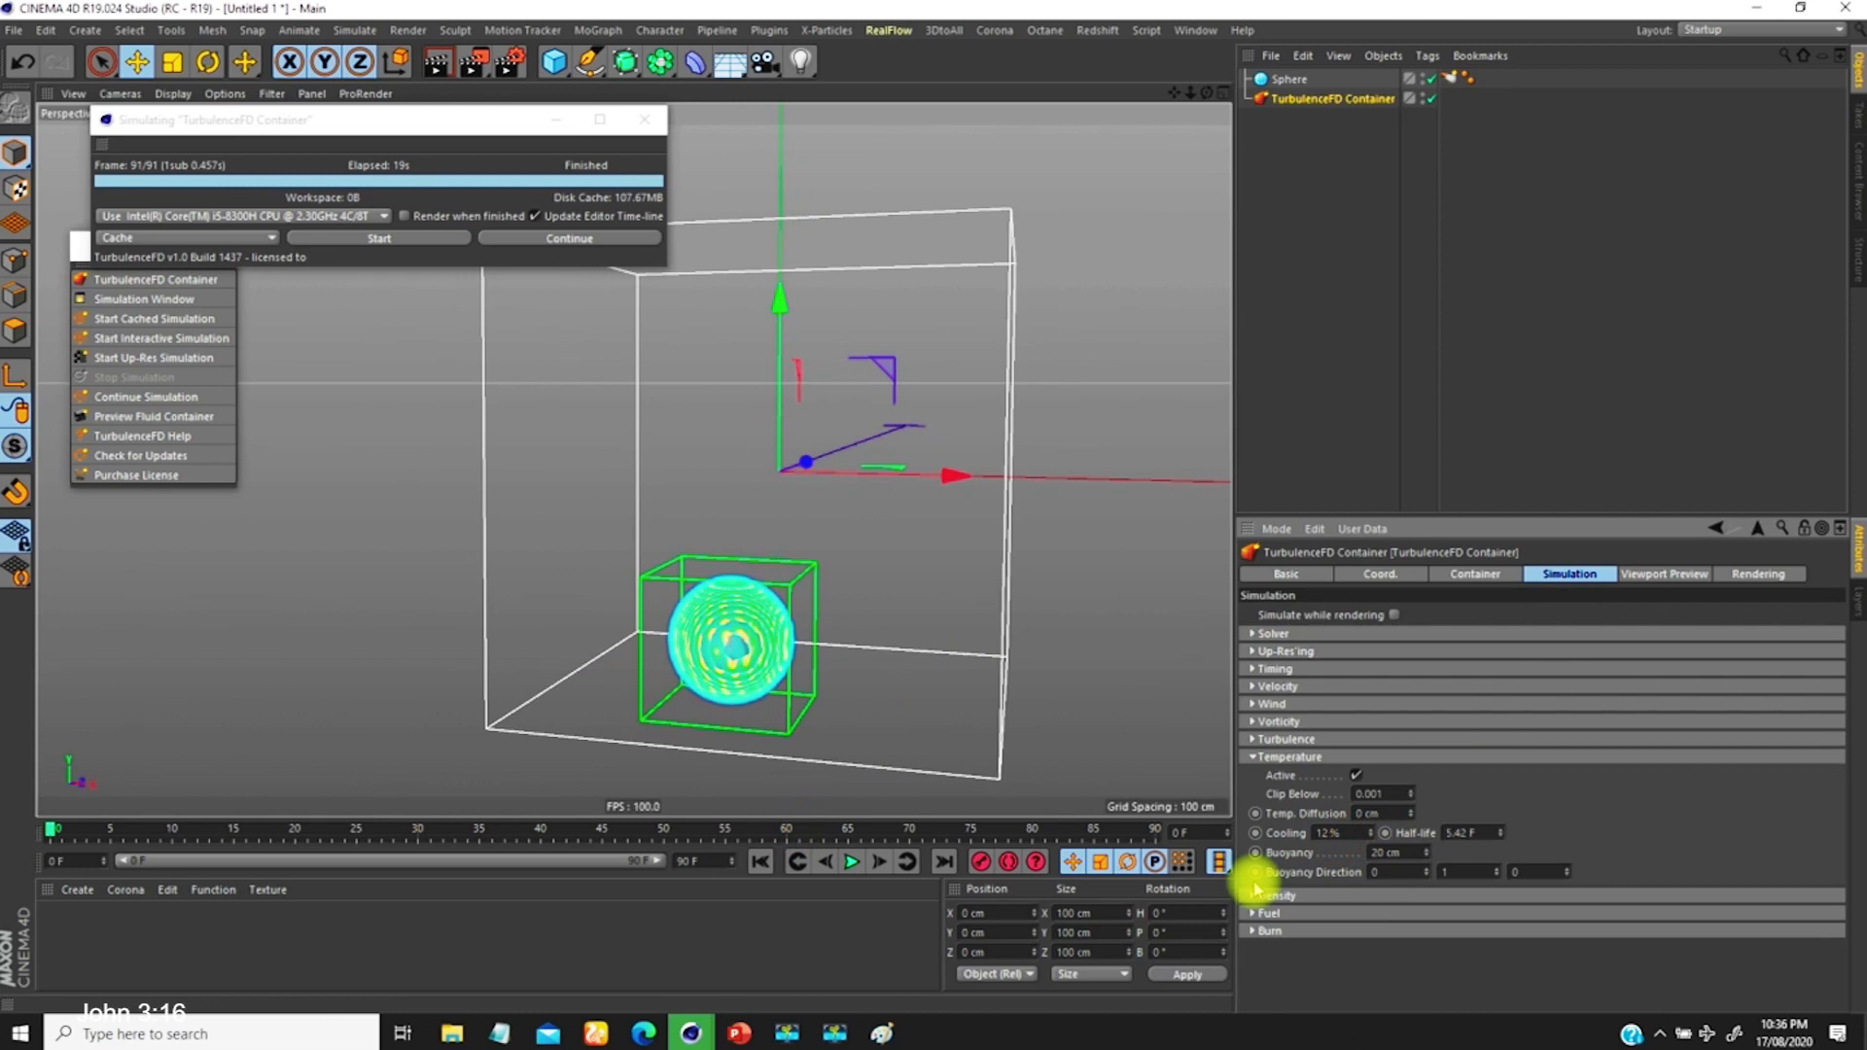
pyautogui.click(1340, 833)
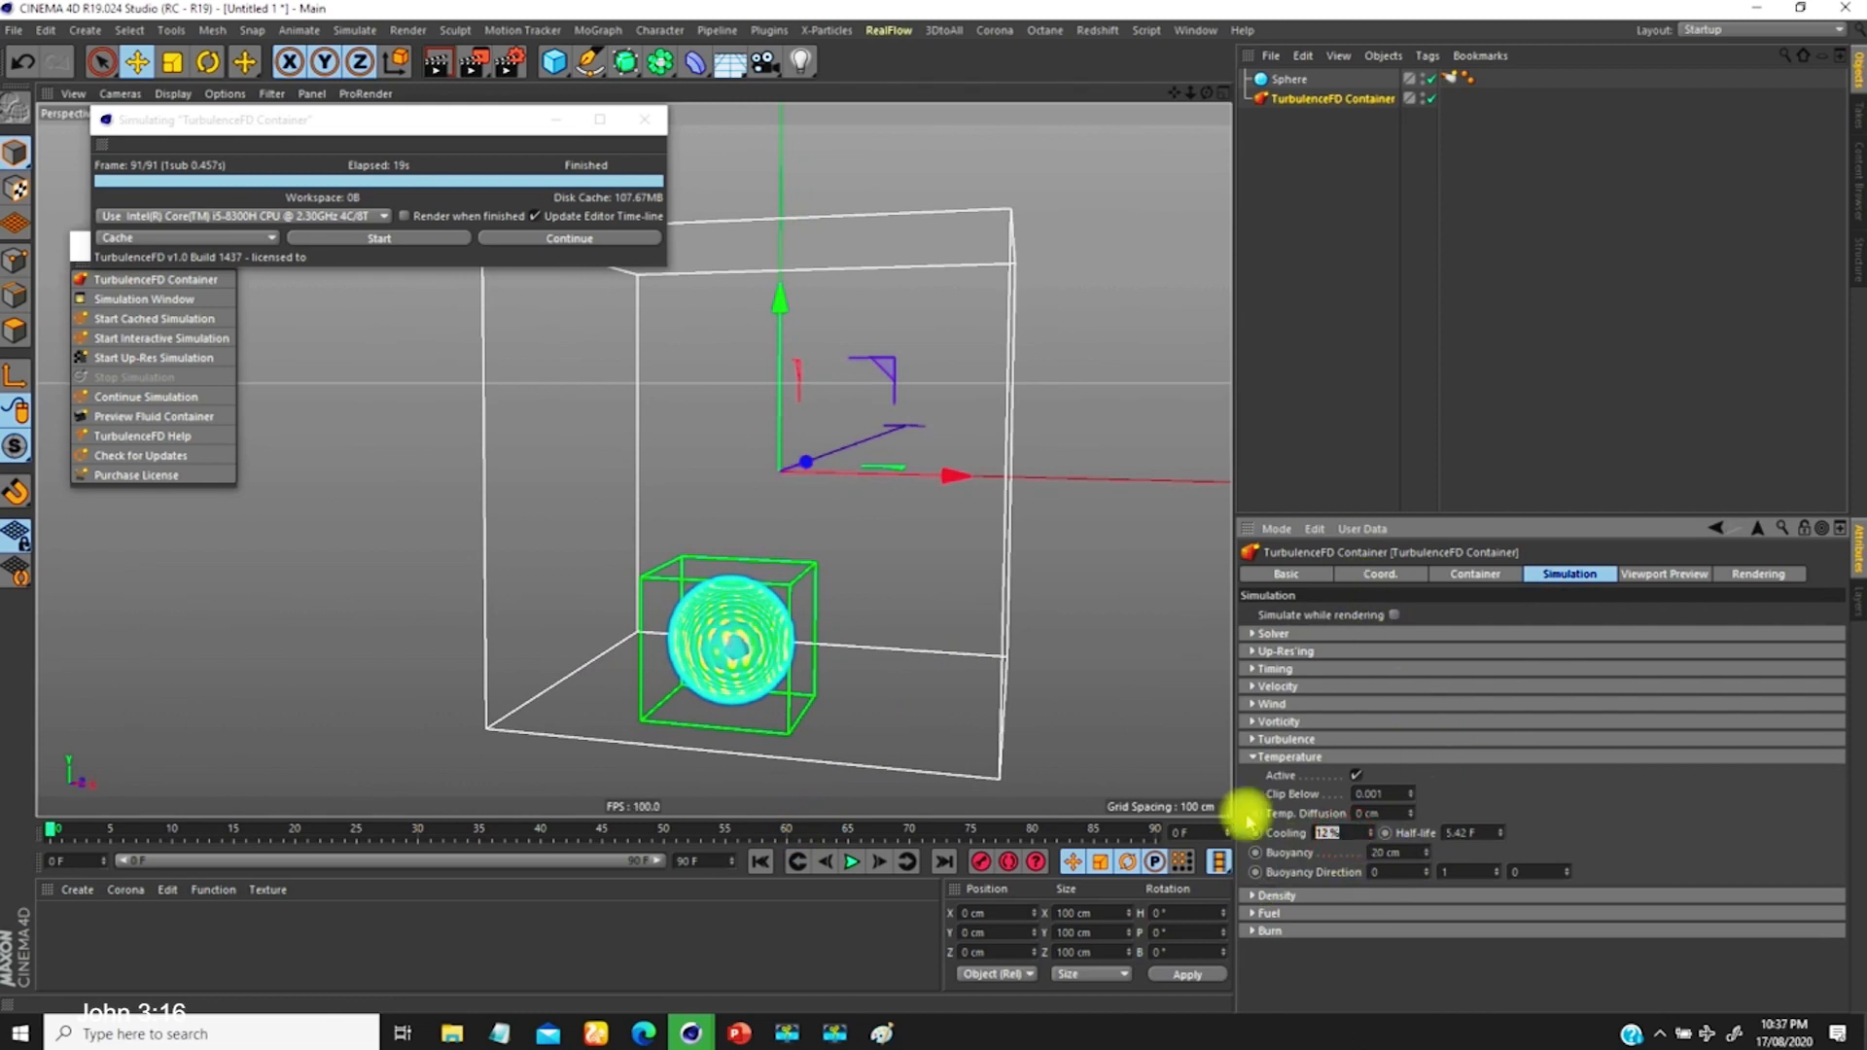
pyautogui.click(381, 238)
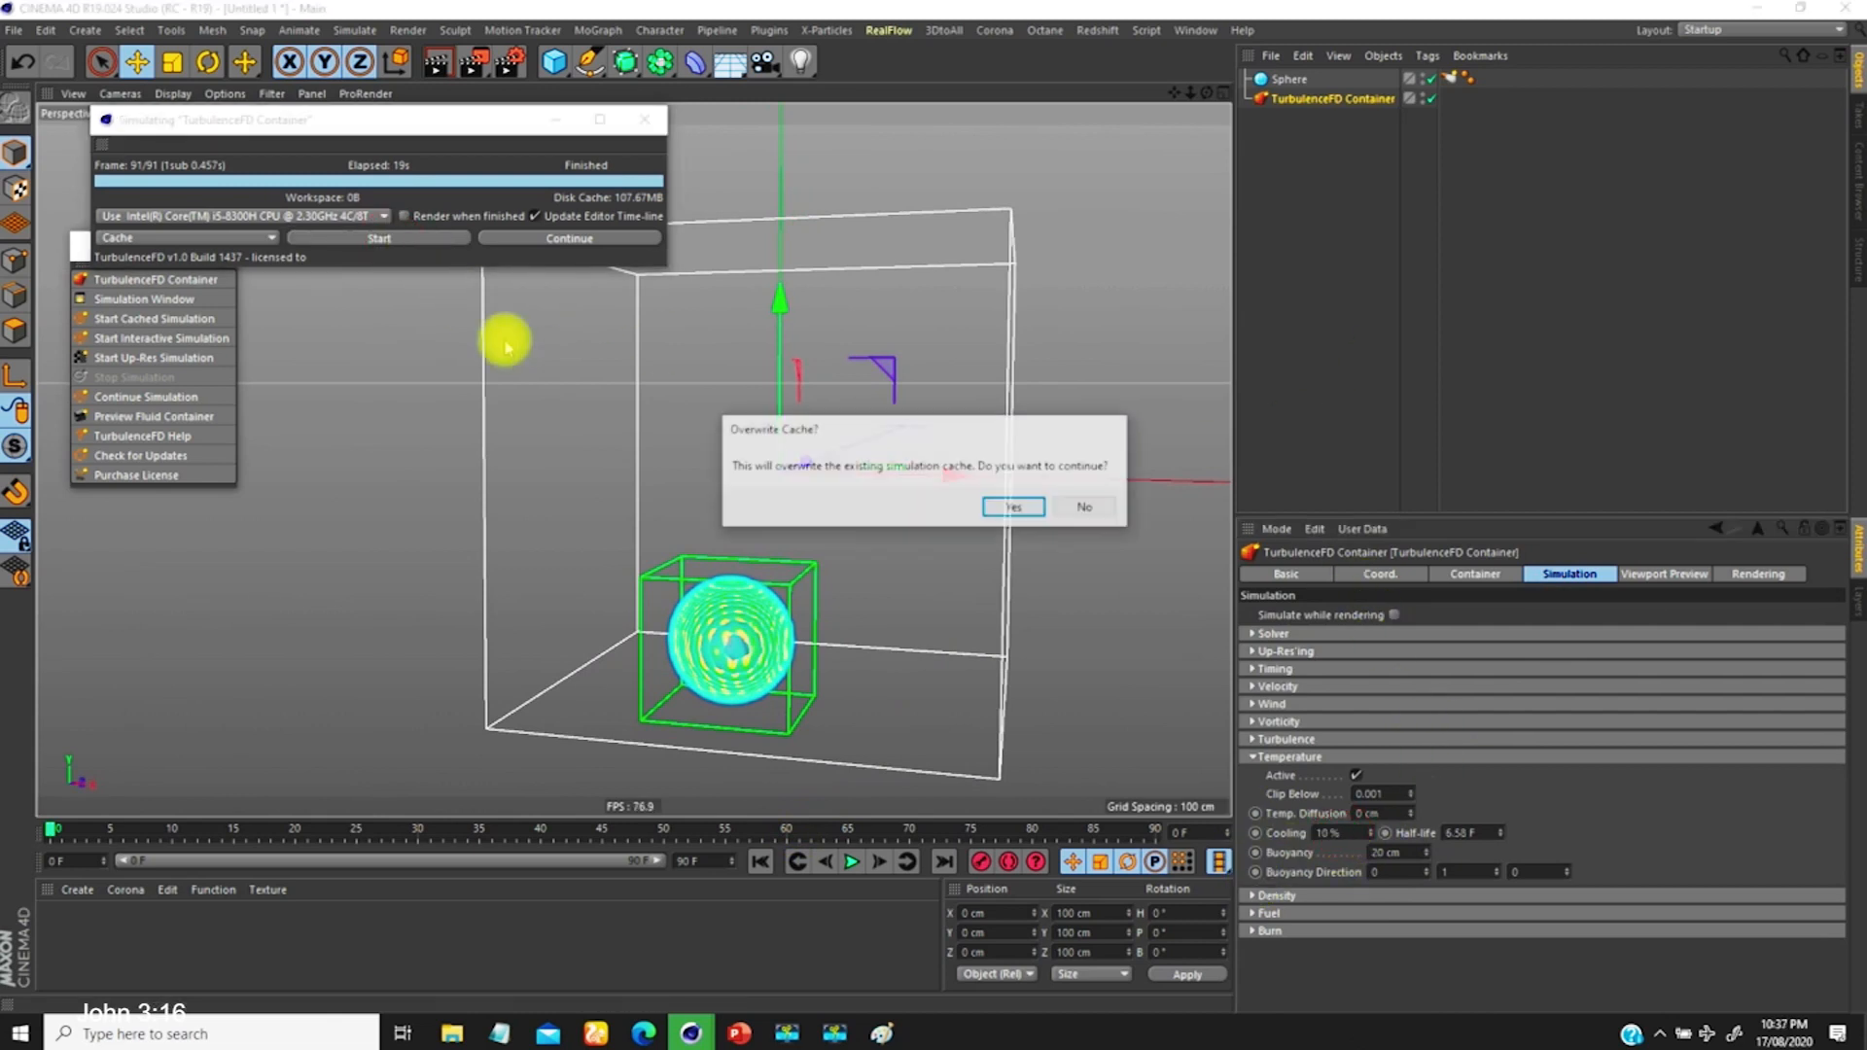
pyautogui.click(1011, 508)
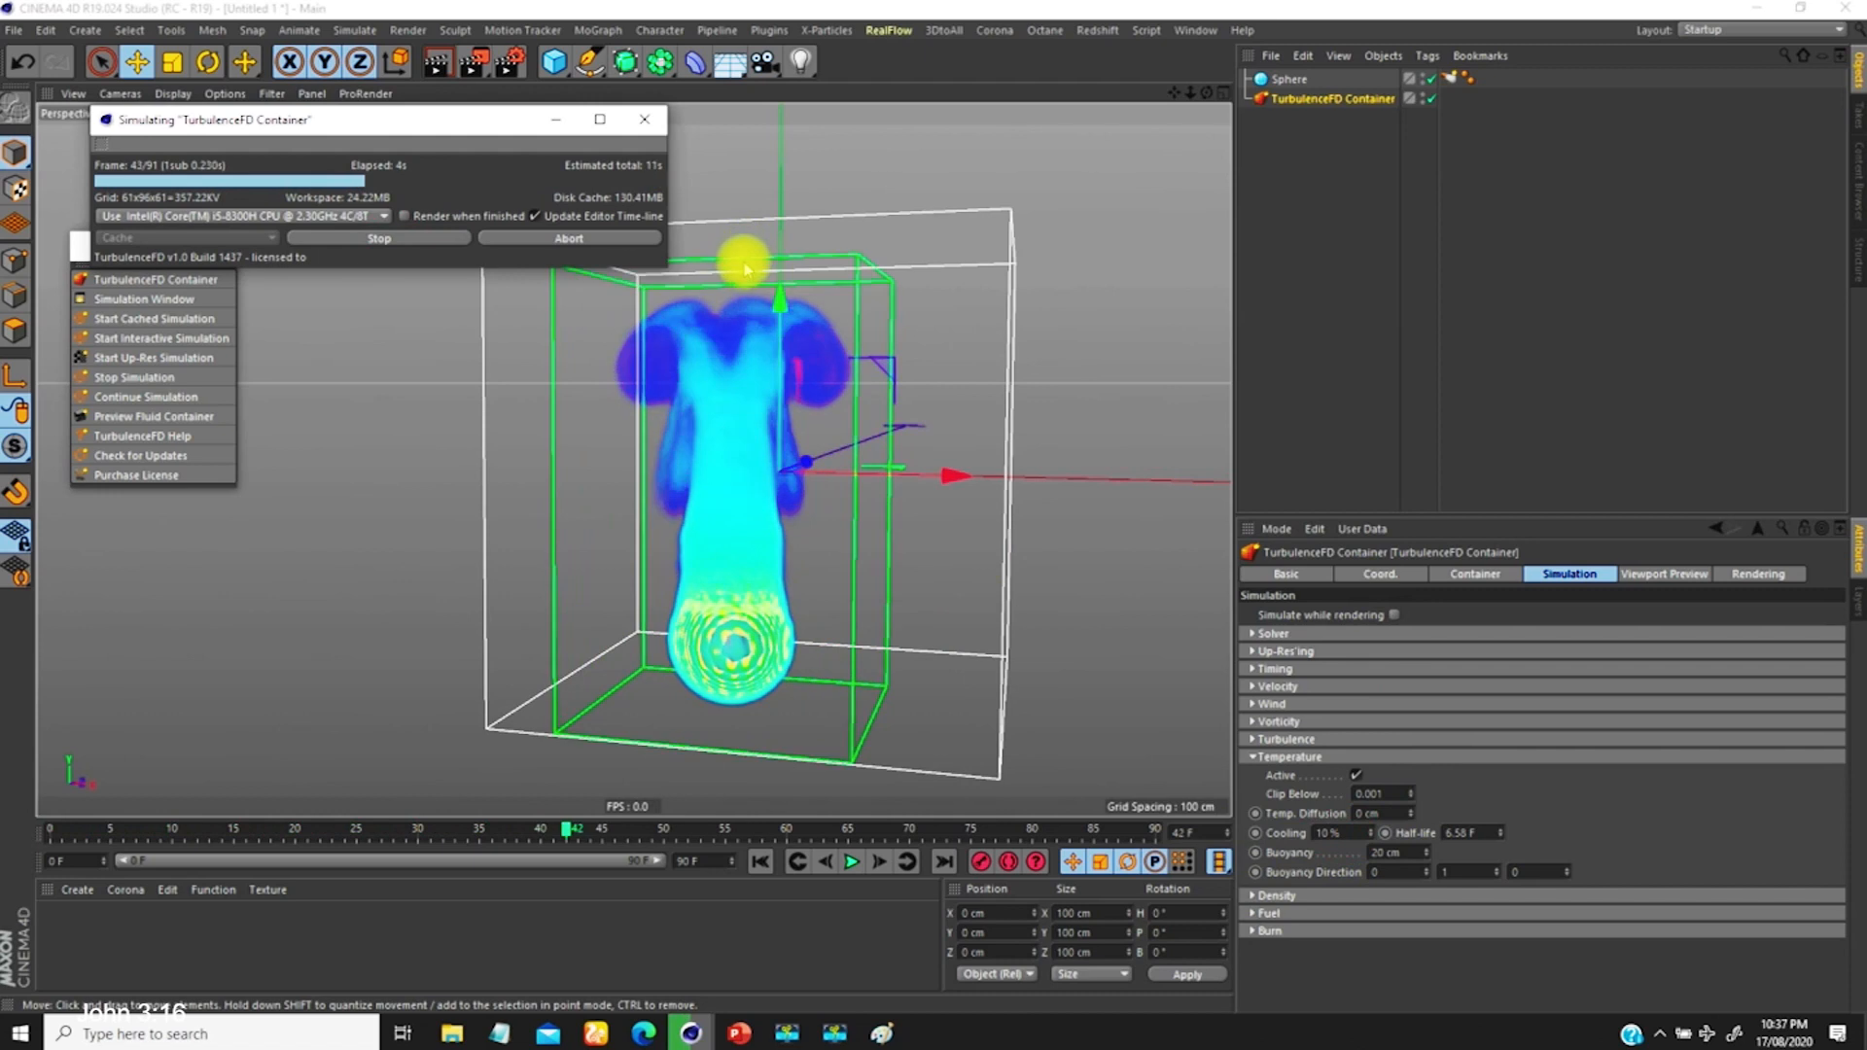
pyautogui.keyDown('alt'); pyautogui.moveTo(834, 454); pyautogui.dragTo(859, 491, button='middle'); pyautogui.keyUp('alt')
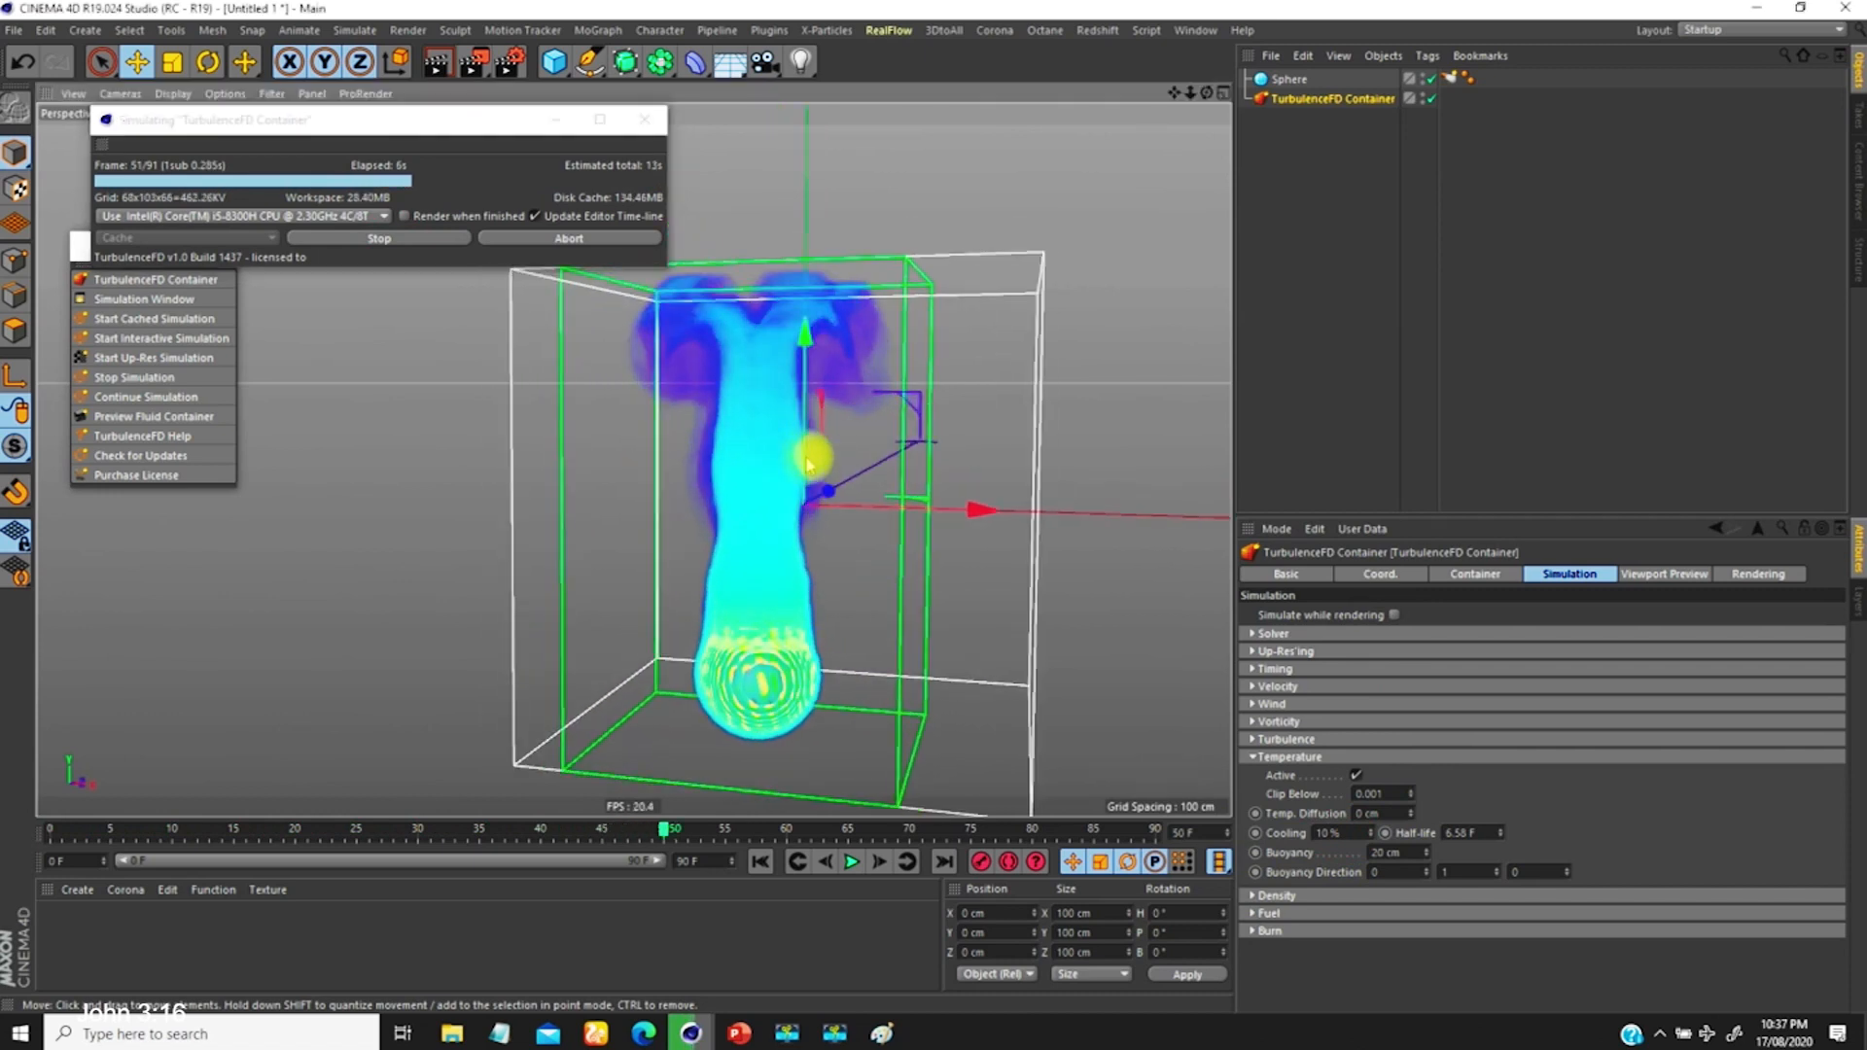
pyautogui.keyDown('alt'); pyautogui.moveTo(805, 463); pyautogui.dragTo(783, 464, button='right'); pyautogui.keyUp('alt')
pyautogui.keyDown('alt'); pyautogui.moveTo(825, 307); pyautogui.dragTo(912, 478); pyautogui.keyUp('alt')
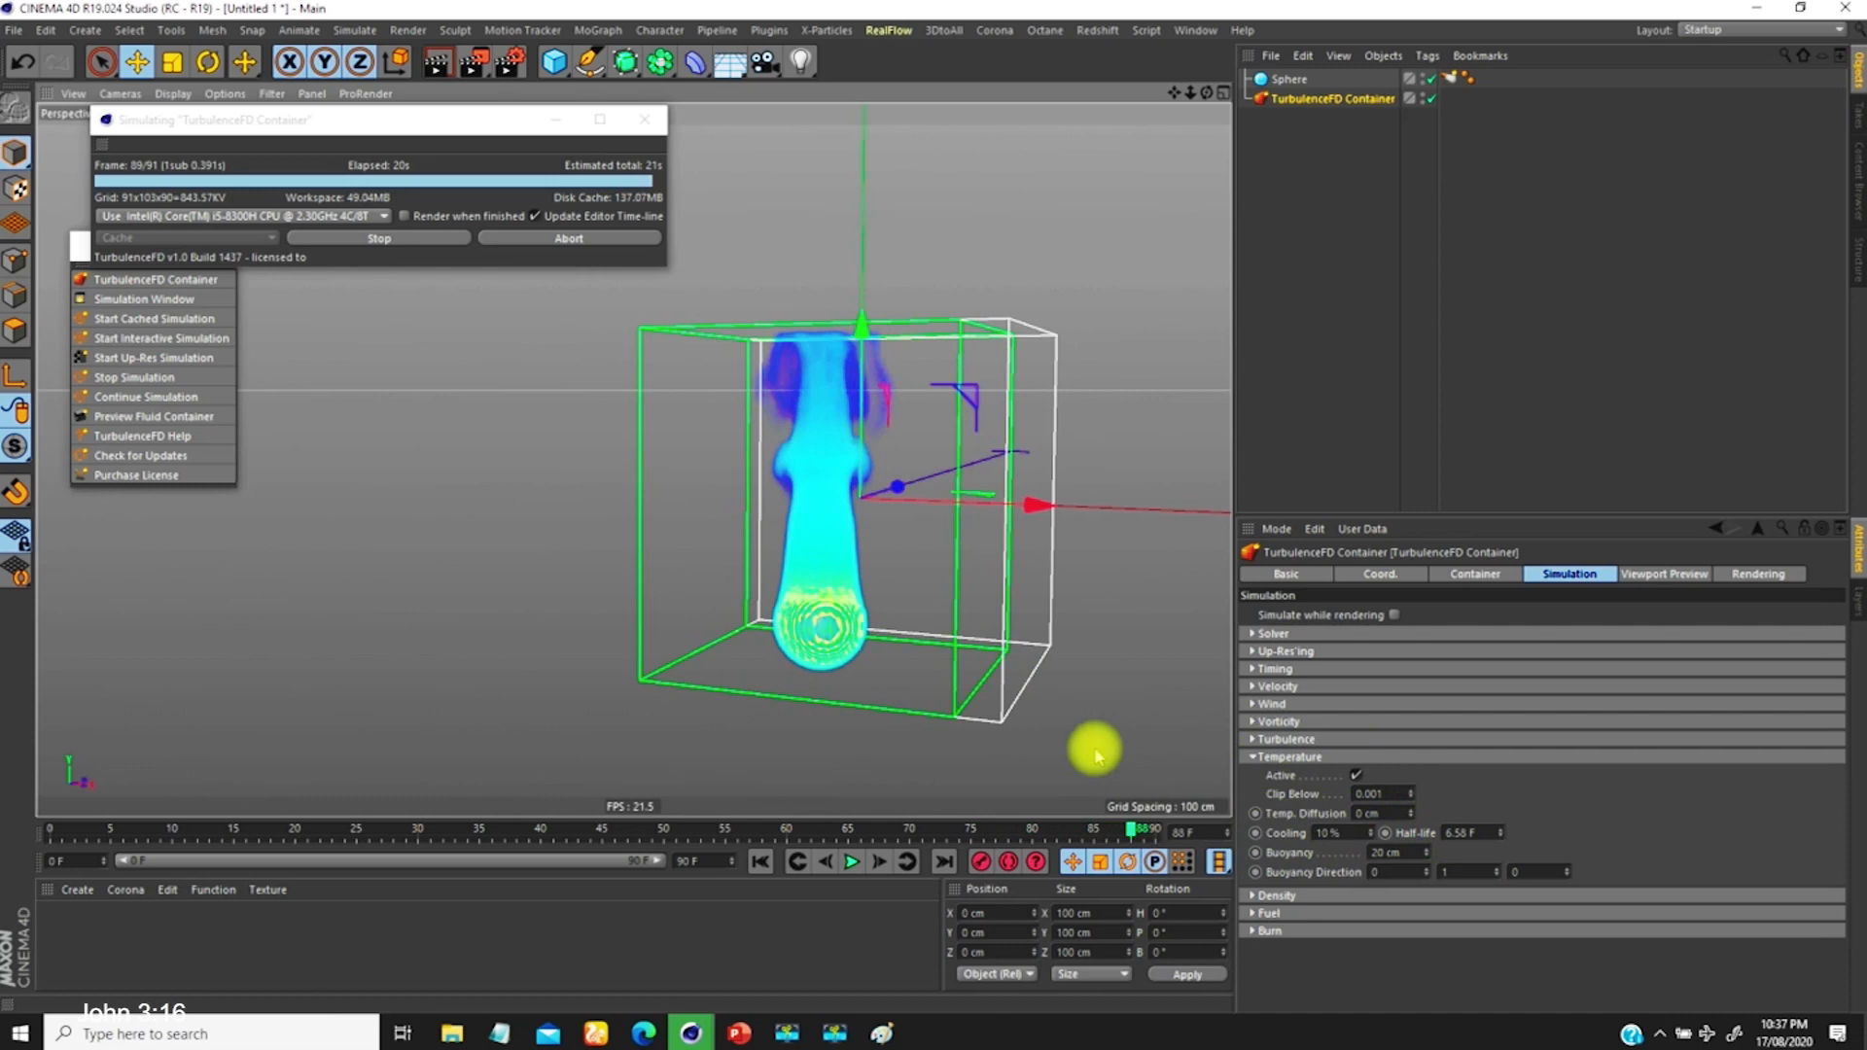
# Step: Set the container's temperature Buoyancy to 2 cm and run the cached simulation into a new fifth cache
pyautogui.click(760, 861)
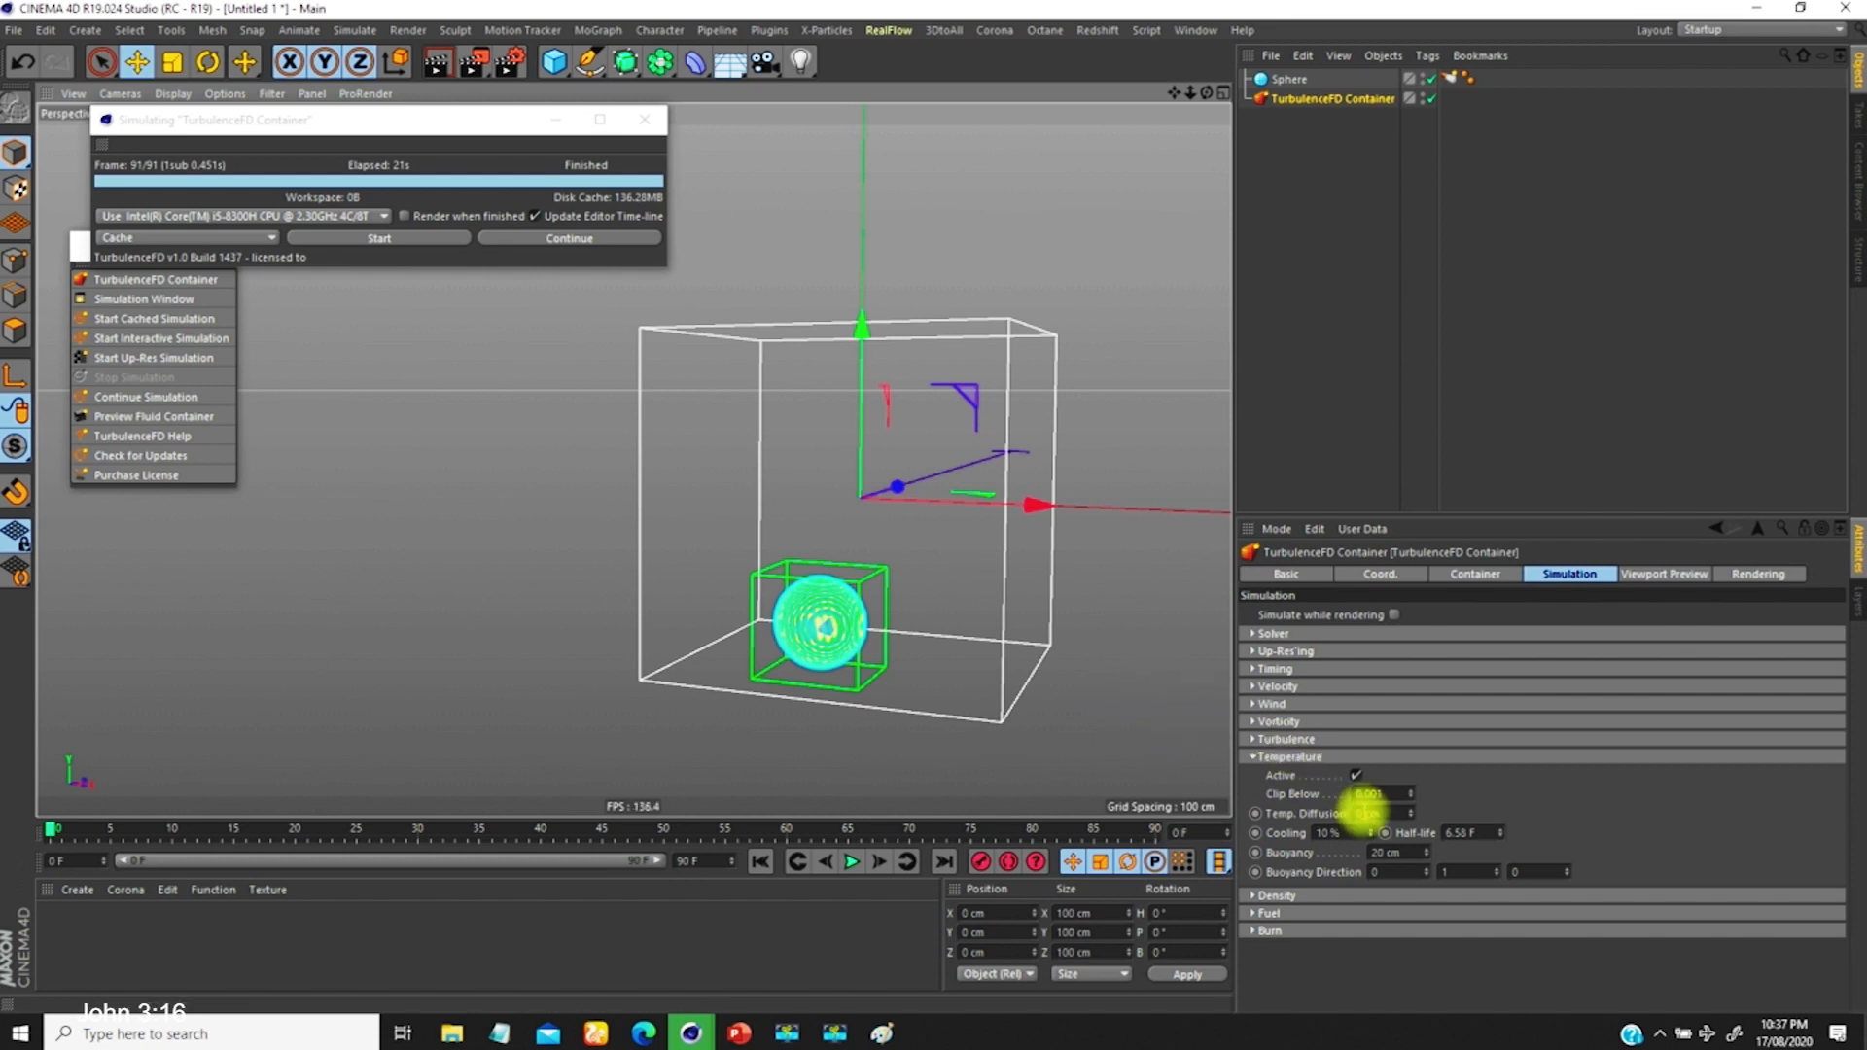
pyautogui.moveTo(1417, 856); pyautogui.dragTo(1347, 874)
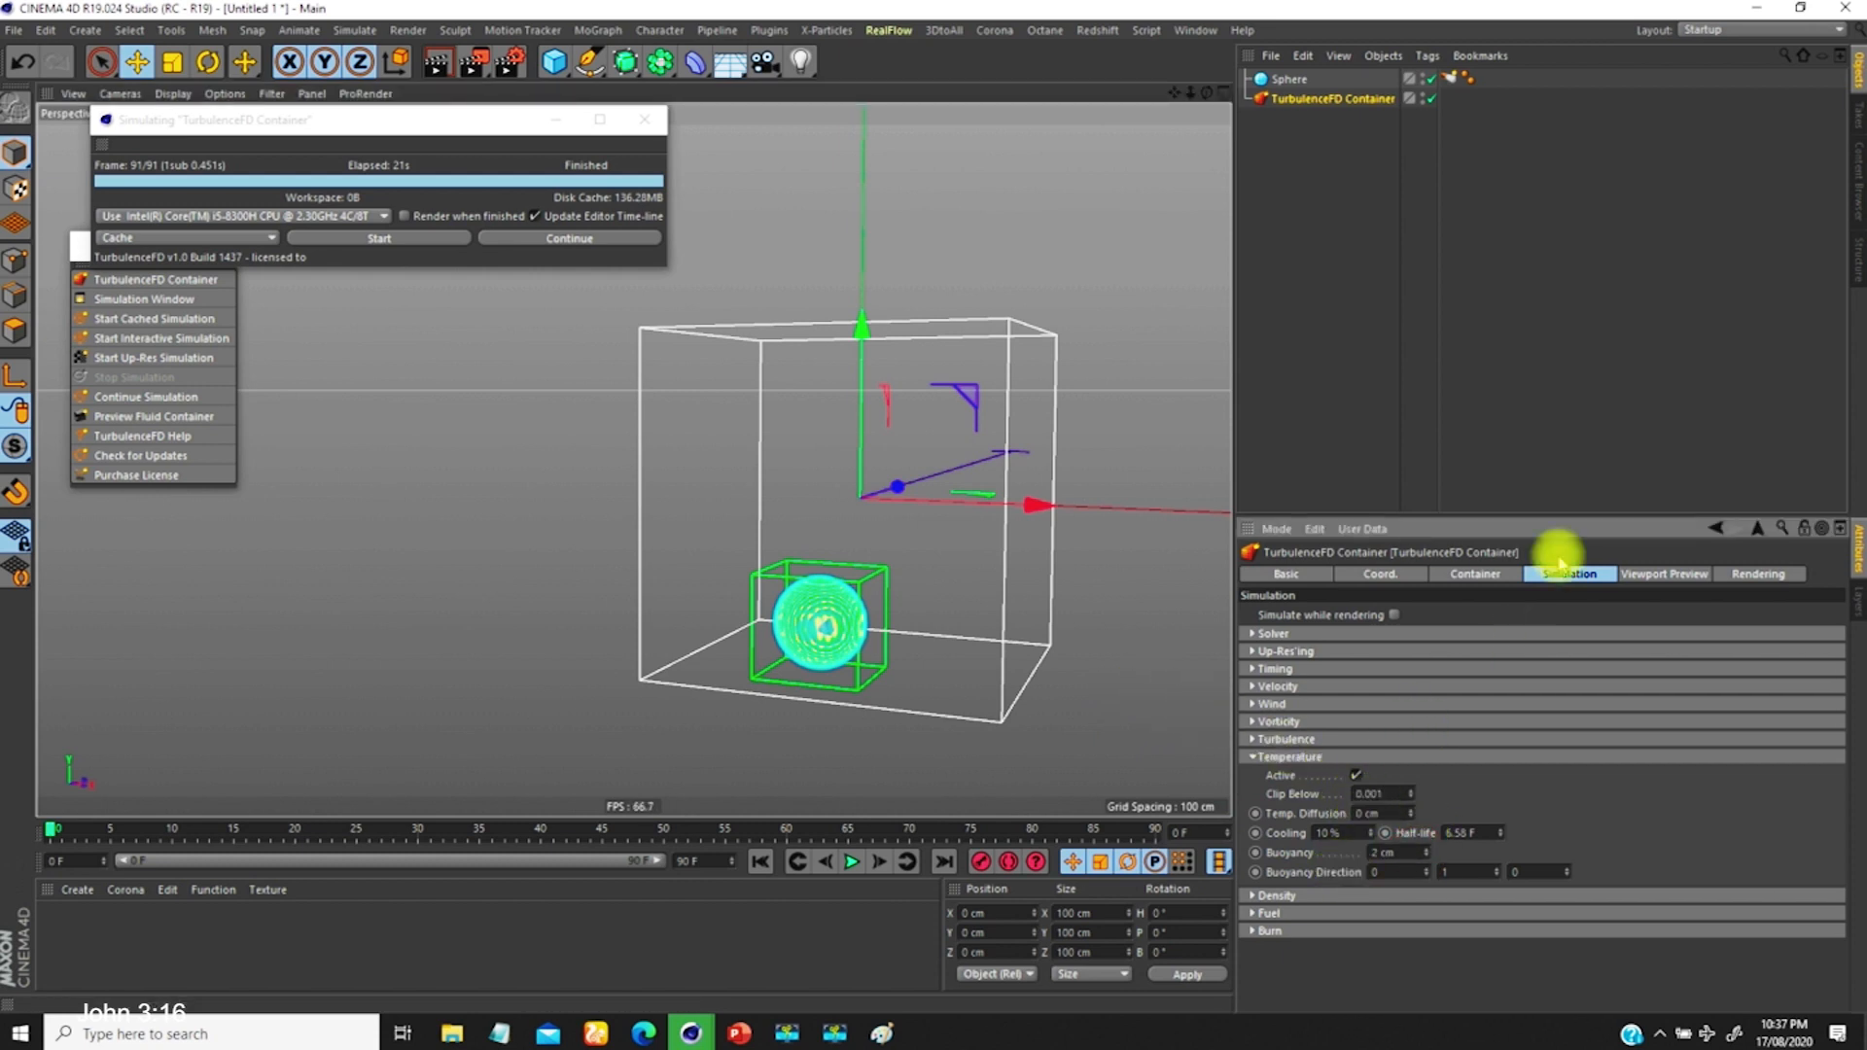
pyautogui.click(1478, 575)
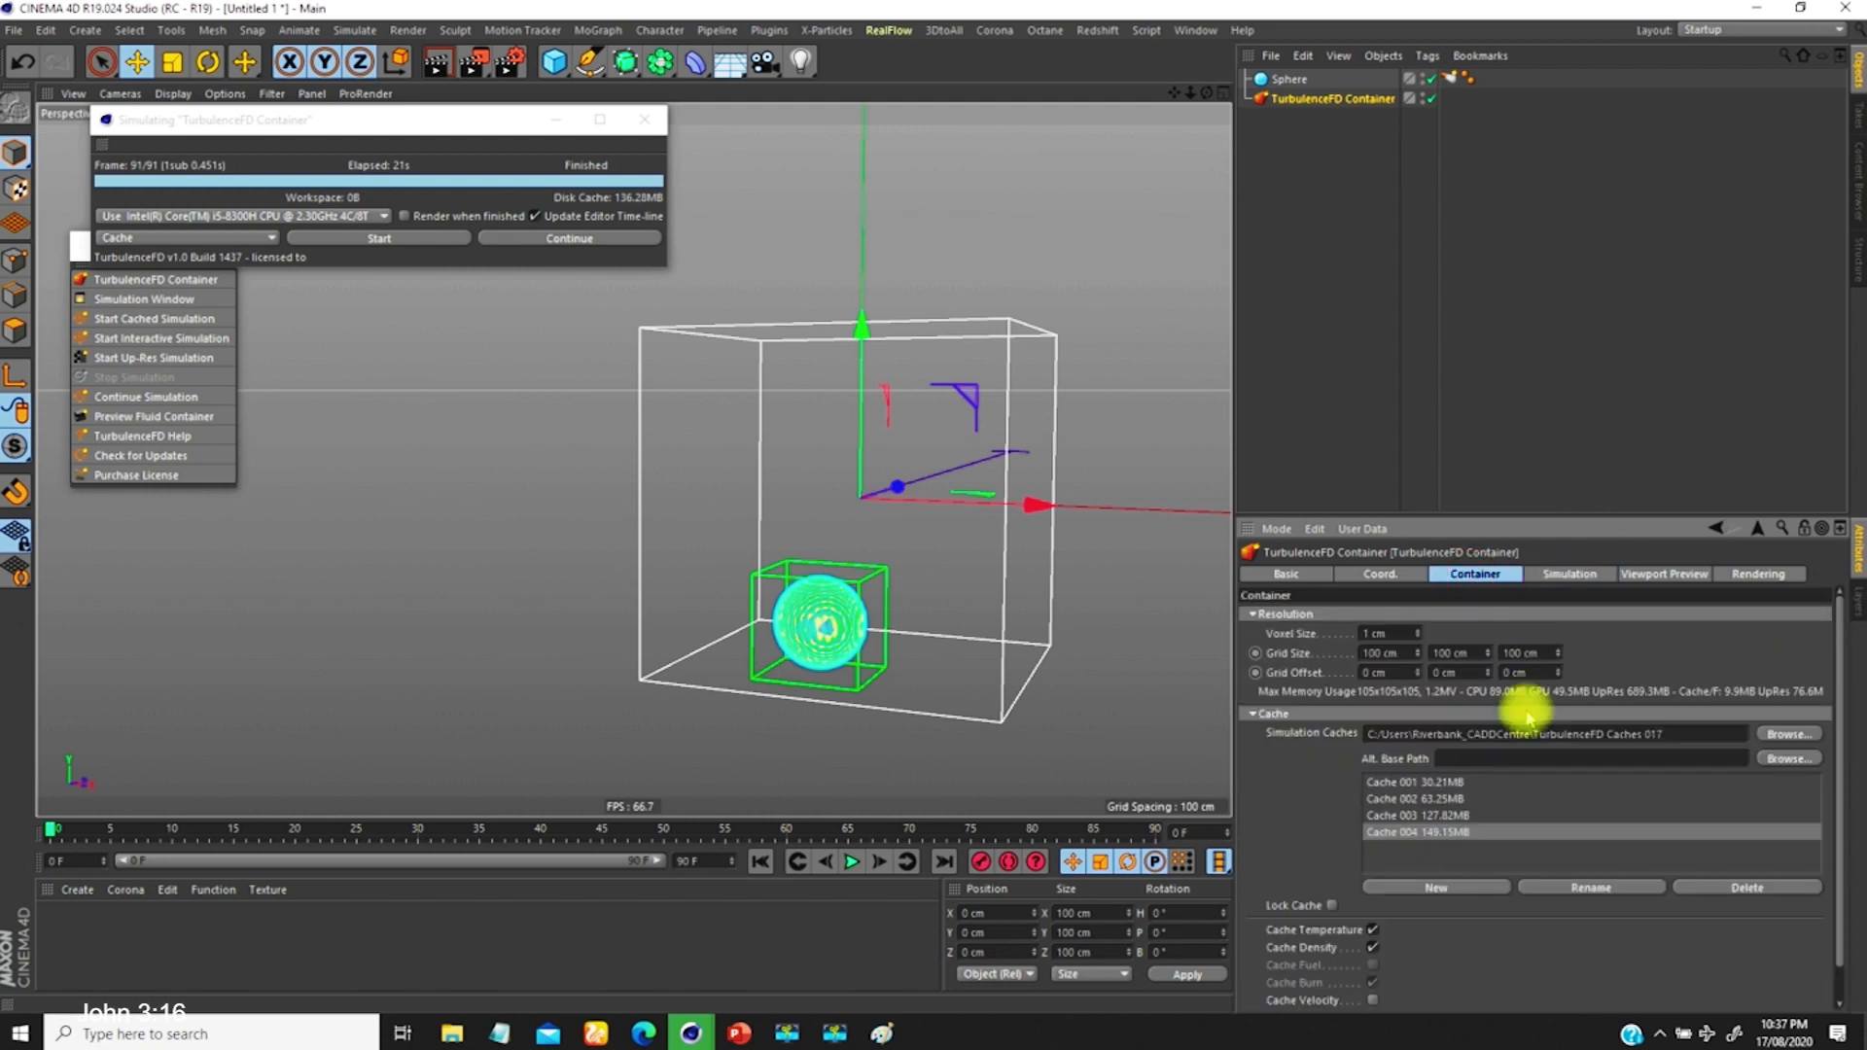
pyautogui.click(1450, 888)
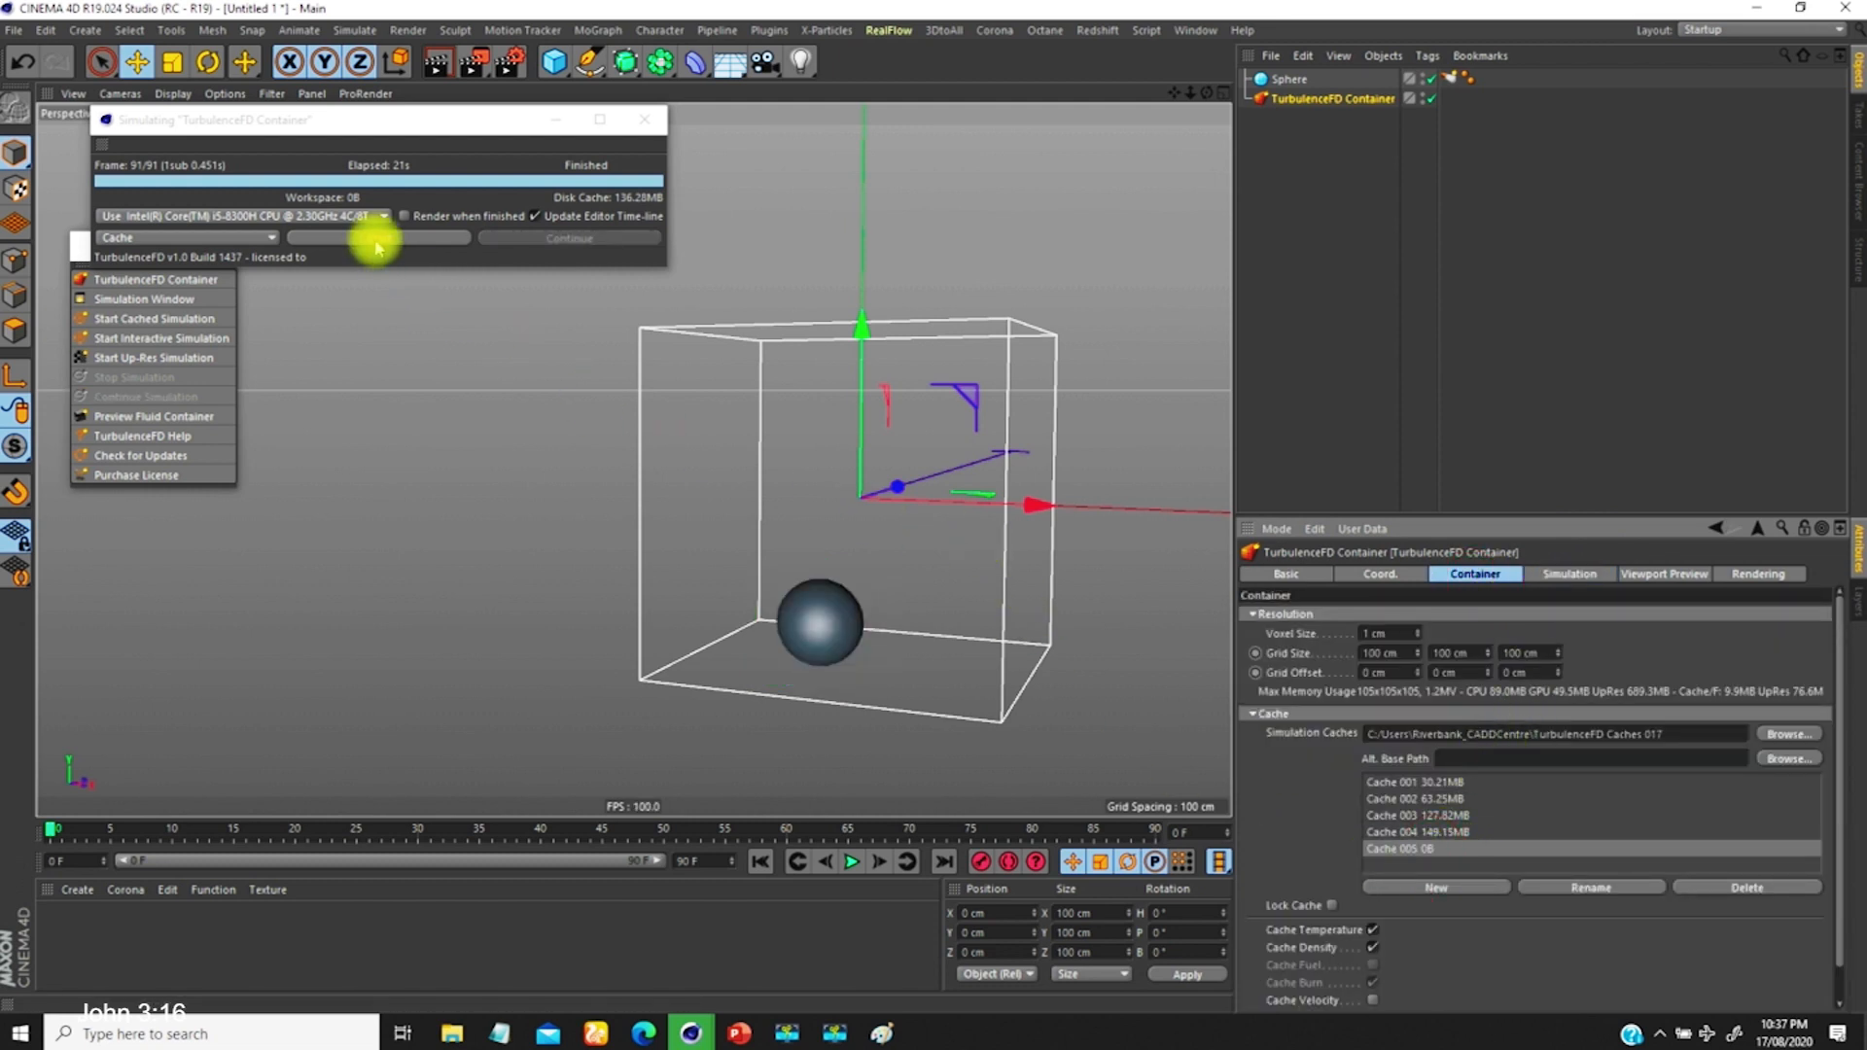
pyautogui.click(1550, 577)
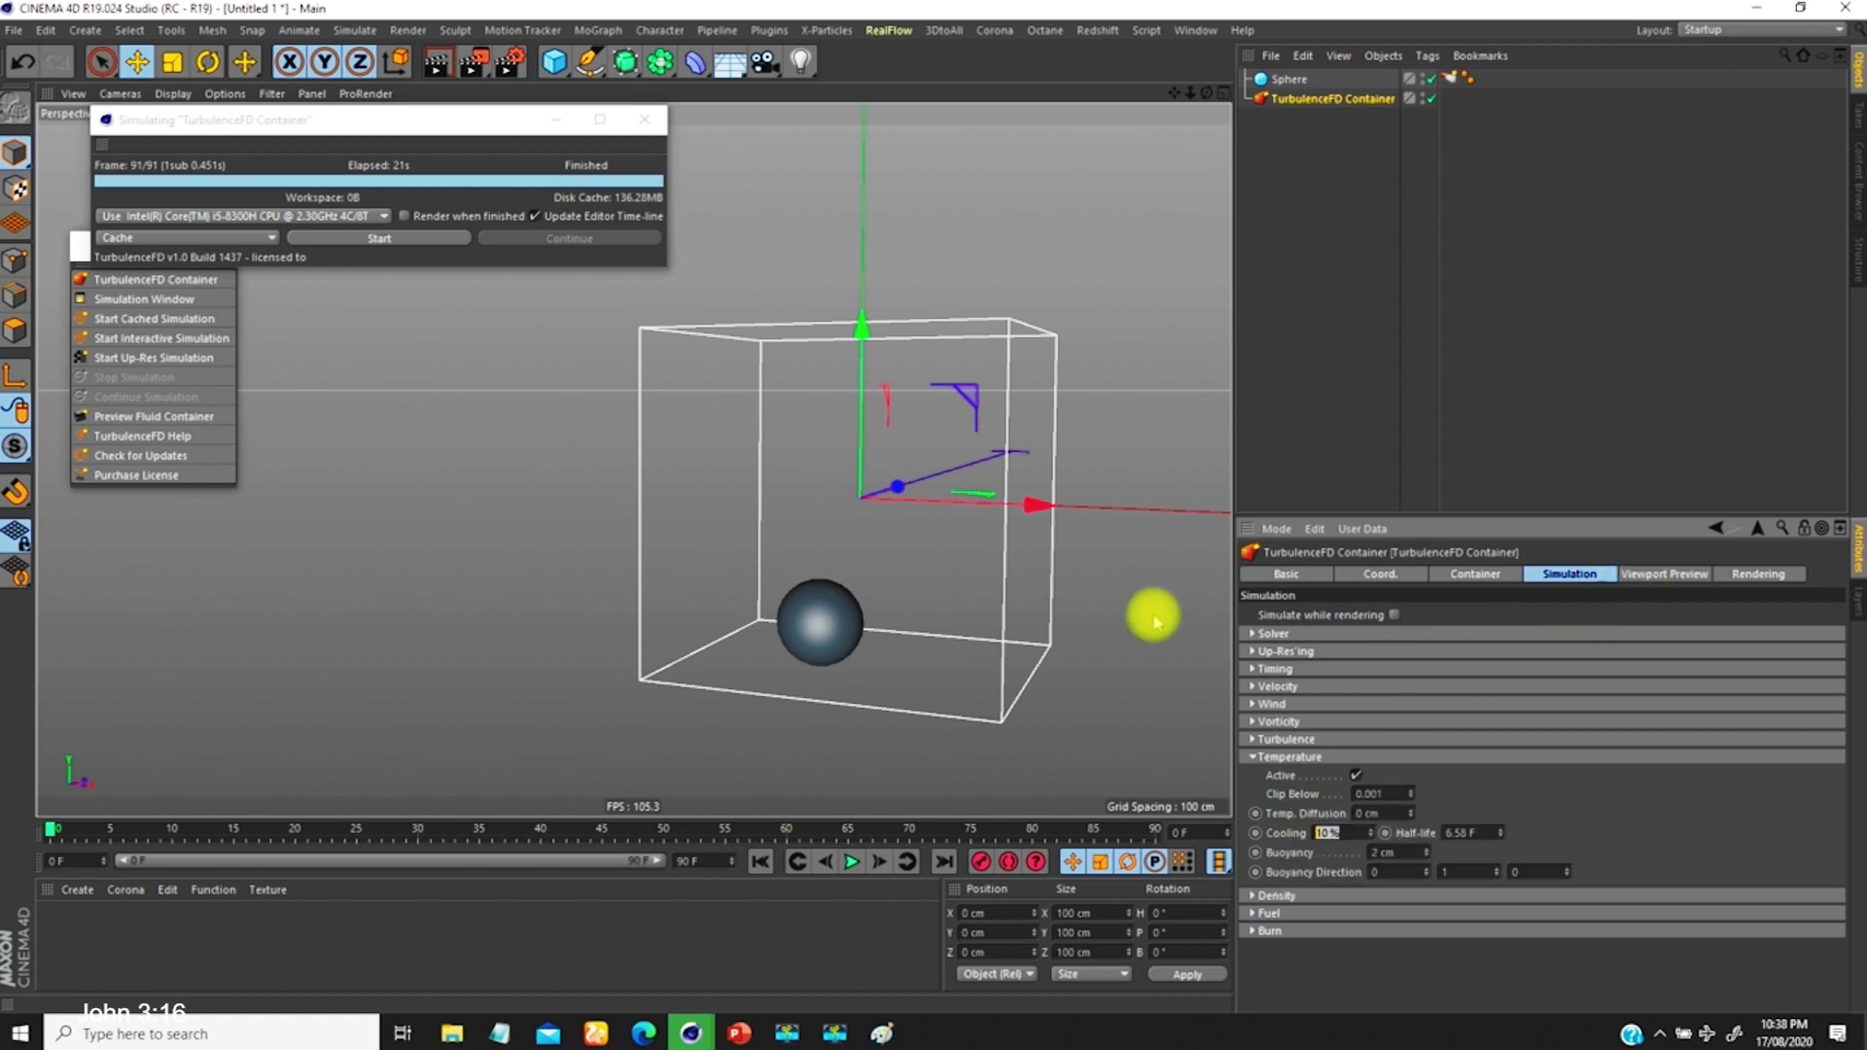
pyautogui.click(418, 238)
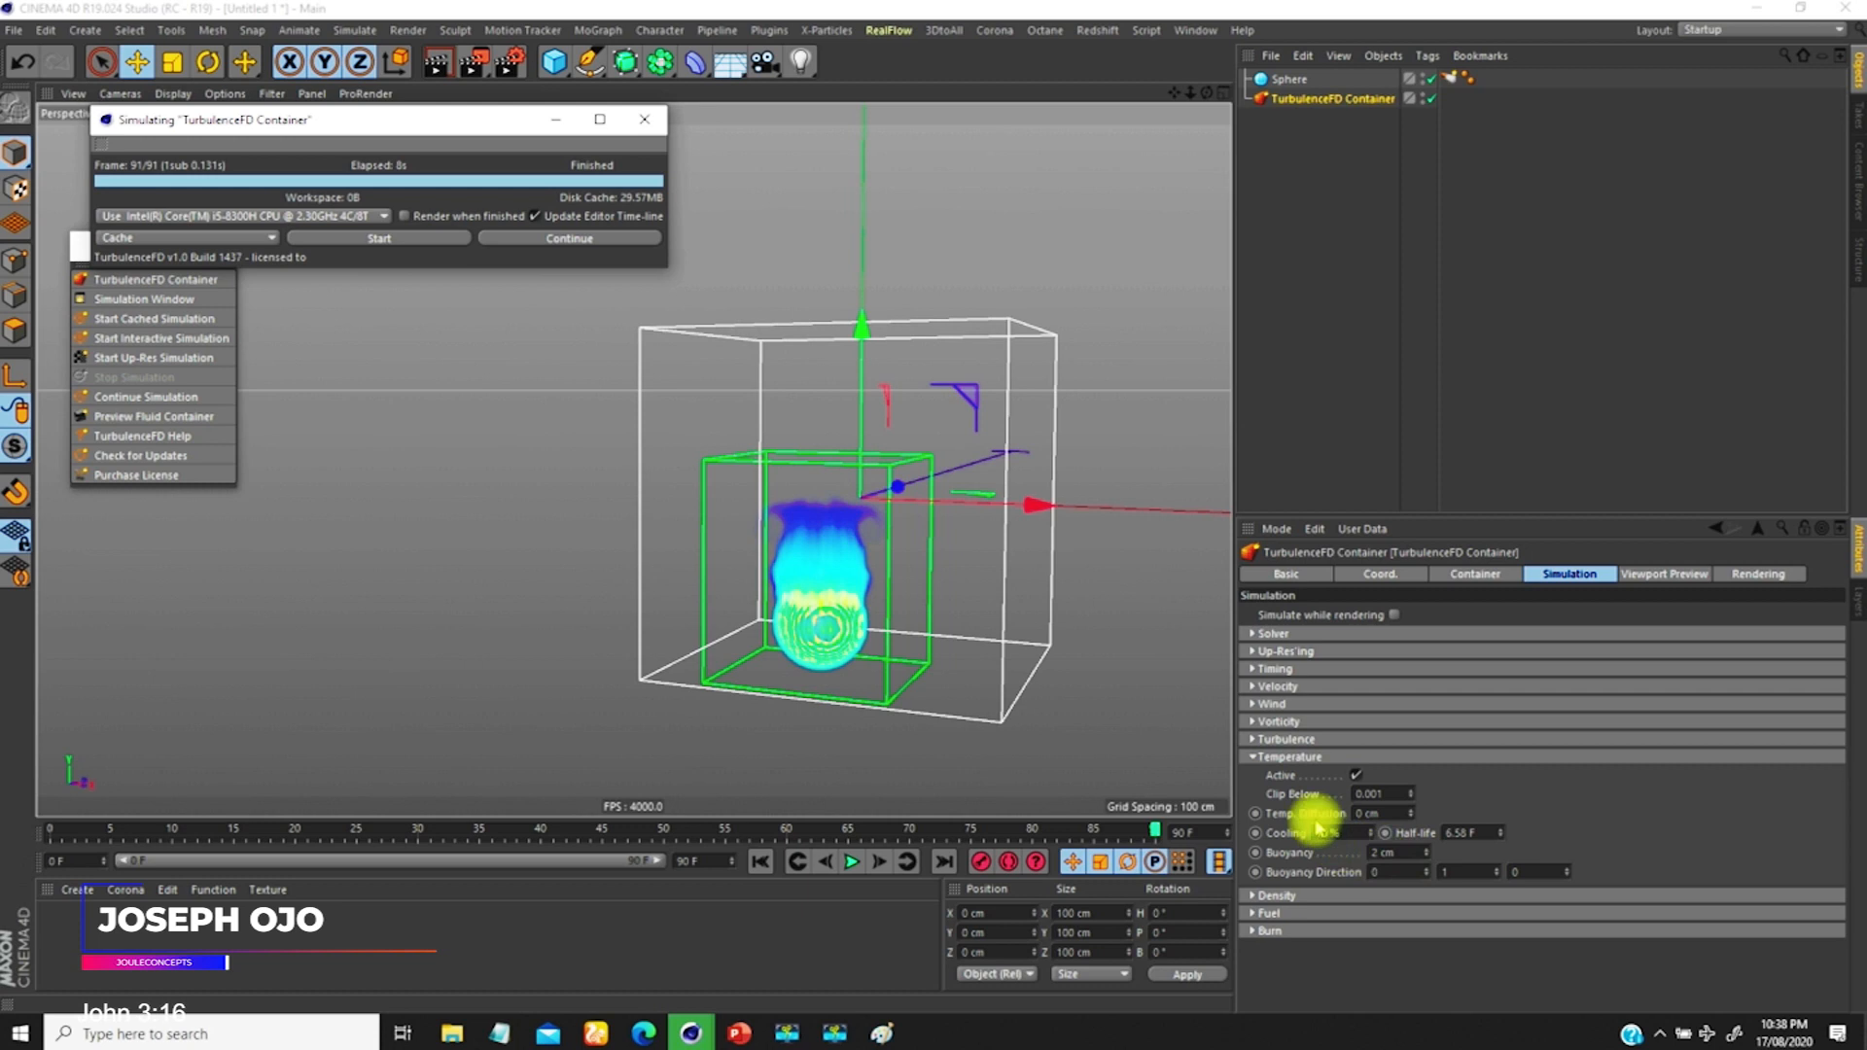
# Step: Play the fifth cache from the start to examine the low-buoyancy result, and return to frame 0
pyautogui.keyDown('alt'); pyautogui.moveTo(826, 622); pyautogui.dragTo(856, 589); pyautogui.keyUp('alt')
pyautogui.keyDown('alt'); pyautogui.moveTo(857, 589); pyautogui.dragTo(839, 521, button='right'); pyautogui.keyUp('alt')
pyautogui.keyDown('alt'); pyautogui.moveTo(839, 522); pyautogui.dragTo(895, 538, button='middle'); pyautogui.keyUp('alt')
pyautogui.moveTo(894, 537)
pyautogui.keyDown('alt'); pyautogui.mouseDown()
pyautogui.moveTo(862, 596)
pyautogui.moveTo(878, 556)
pyautogui.mouseUp(); pyautogui.keyUp('alt')
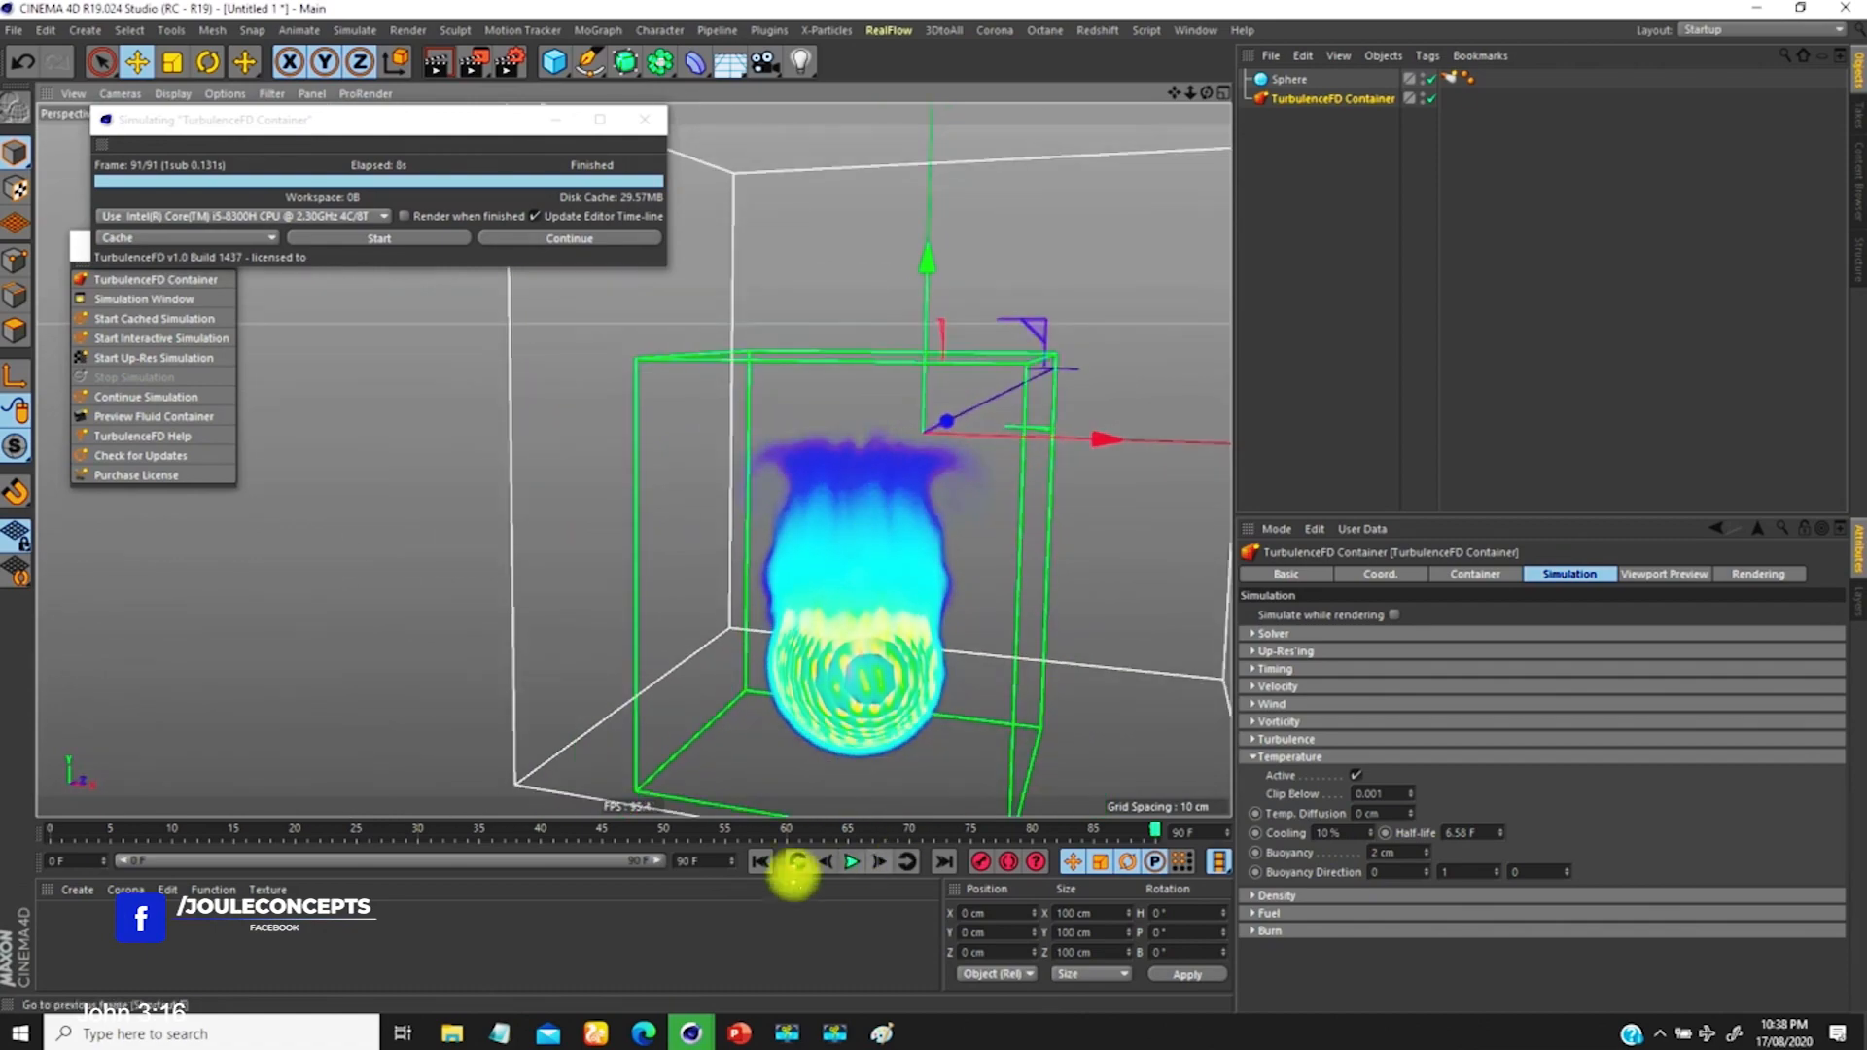
pyautogui.click(763, 861)
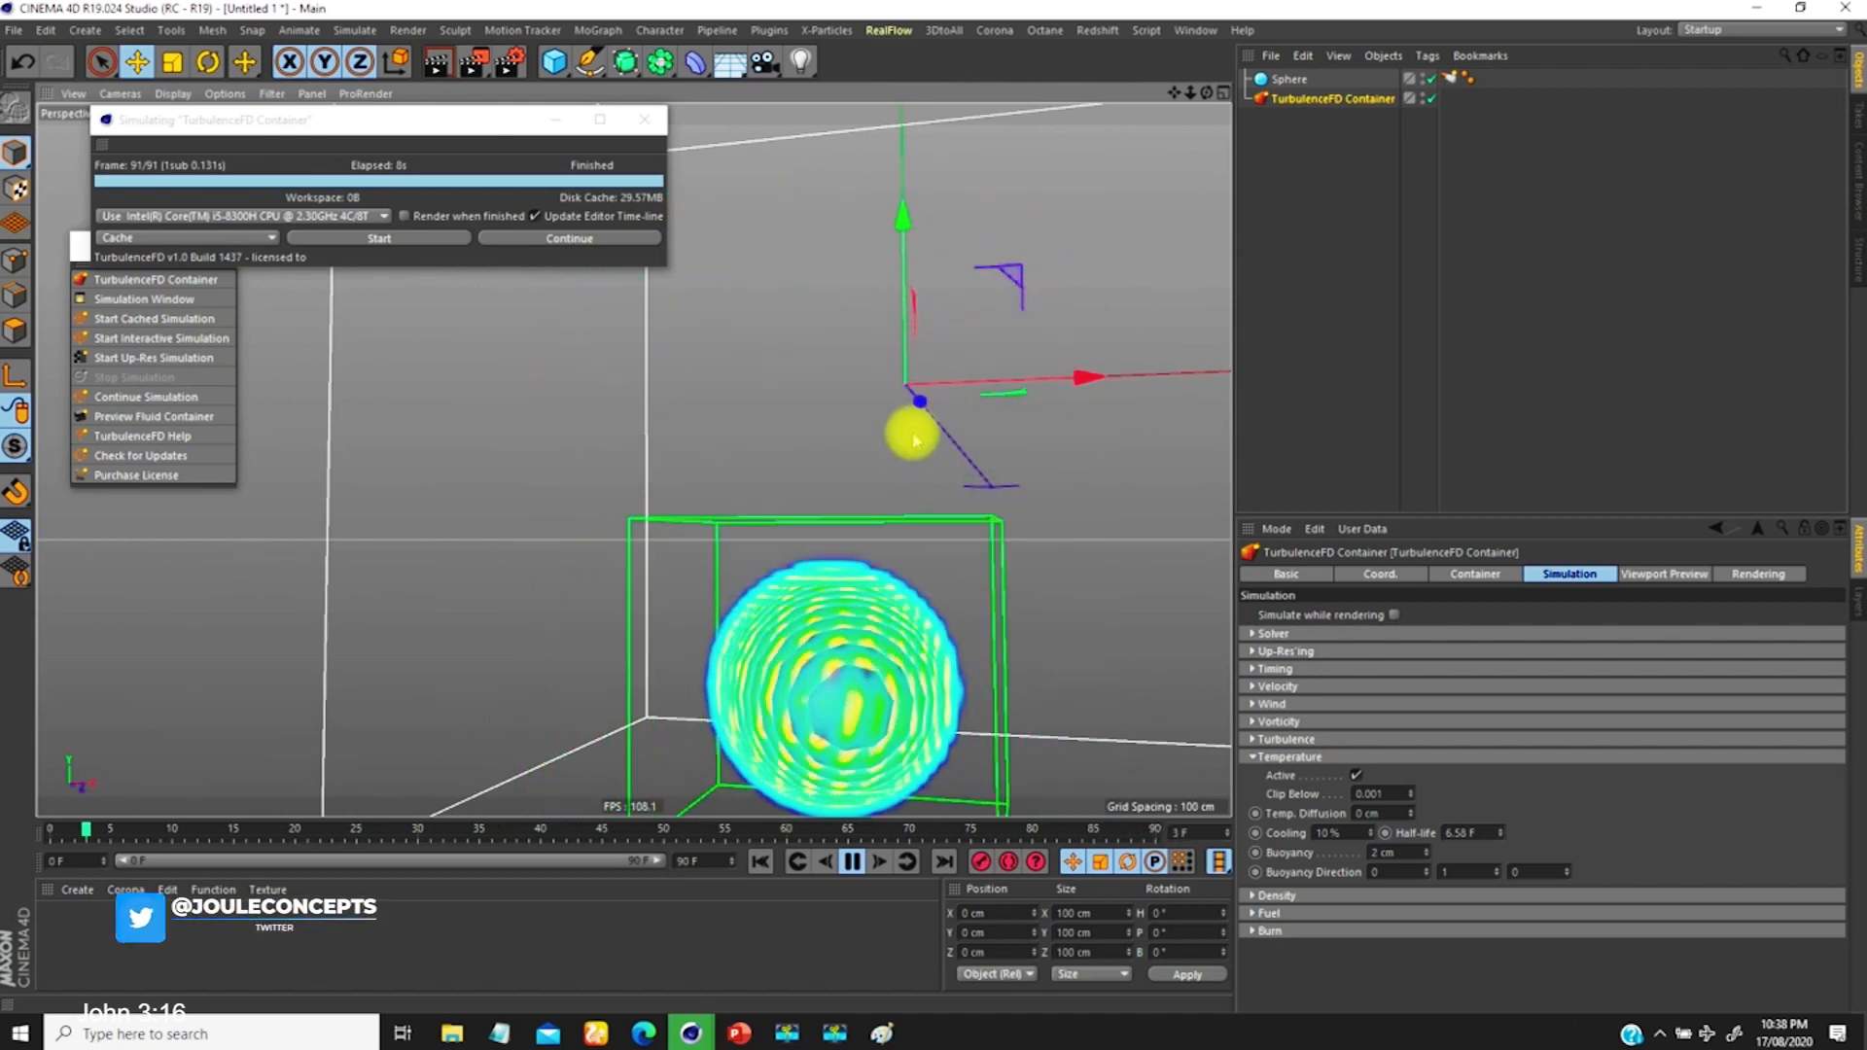
pyautogui.click(852, 861)
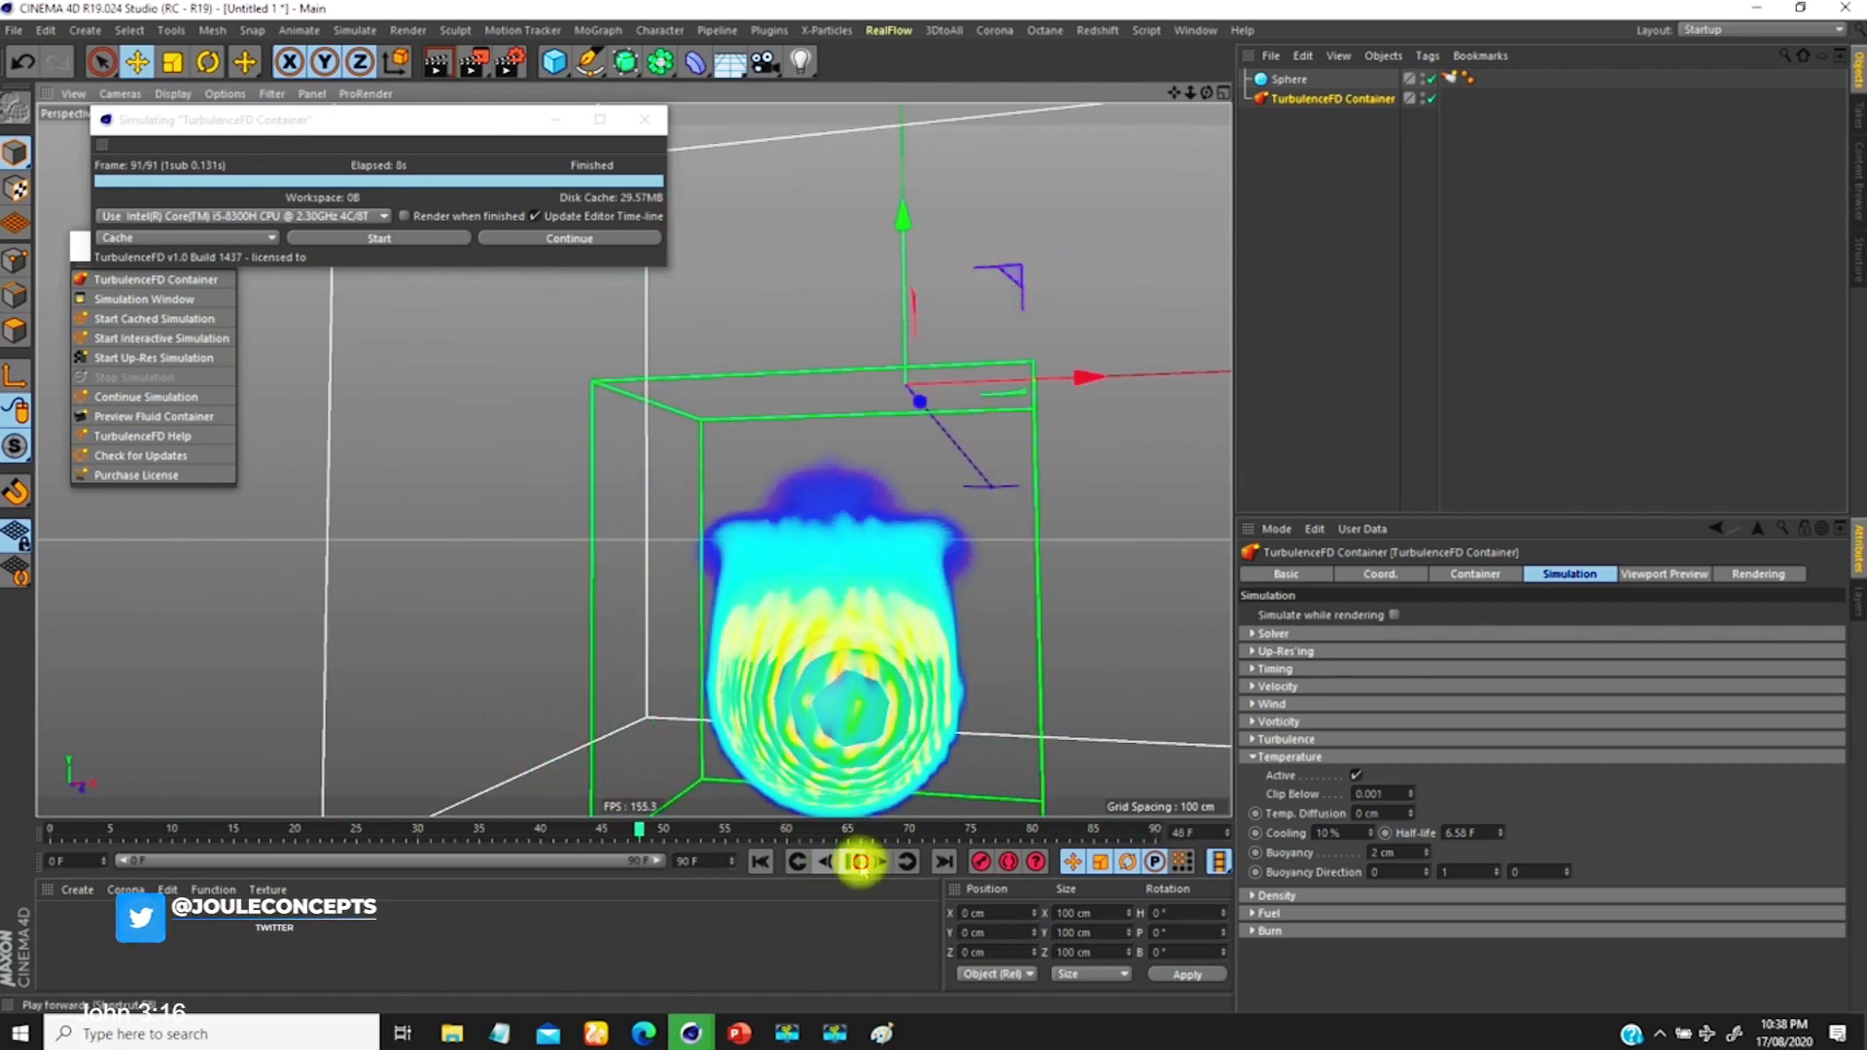
pyautogui.click(760, 861)
# Step: Create a sixth simulation cache, set the temperature Buoyancy to 40 cm and run the cached simulation into it
pyautogui.click(1475, 573)
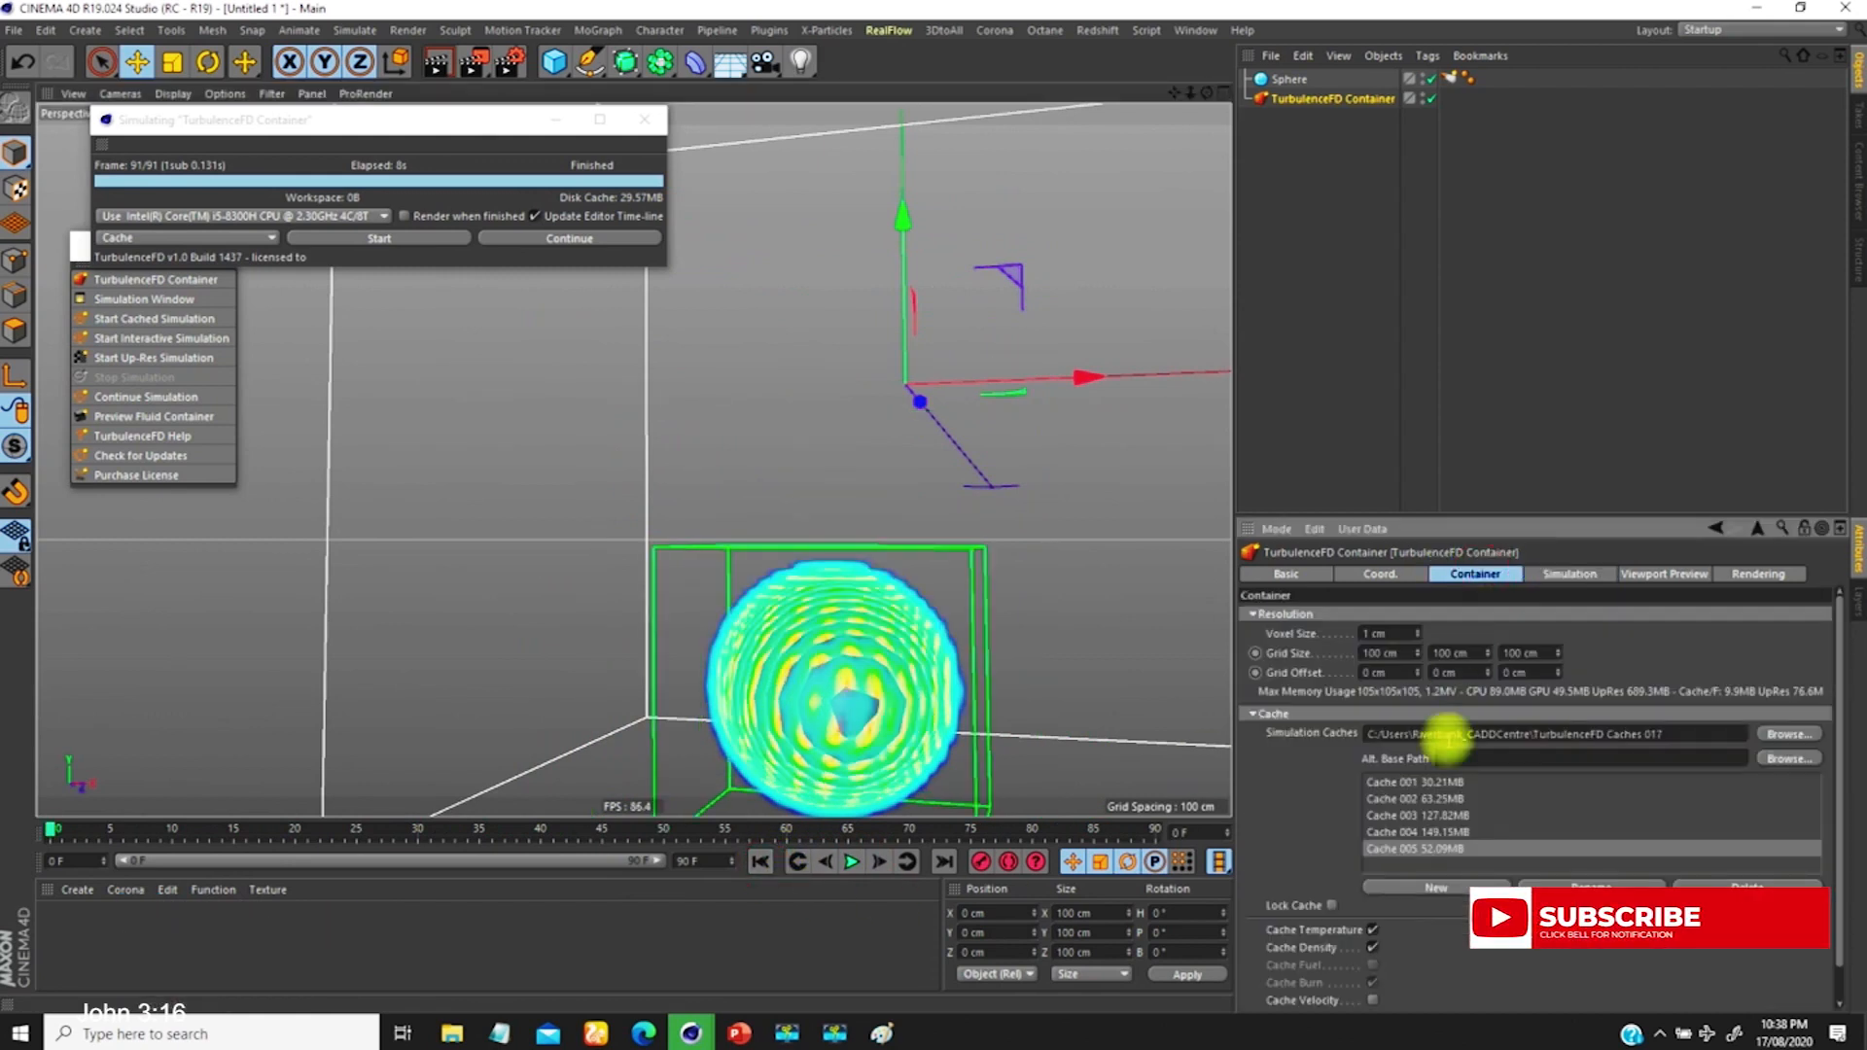
pyautogui.click(1439, 887)
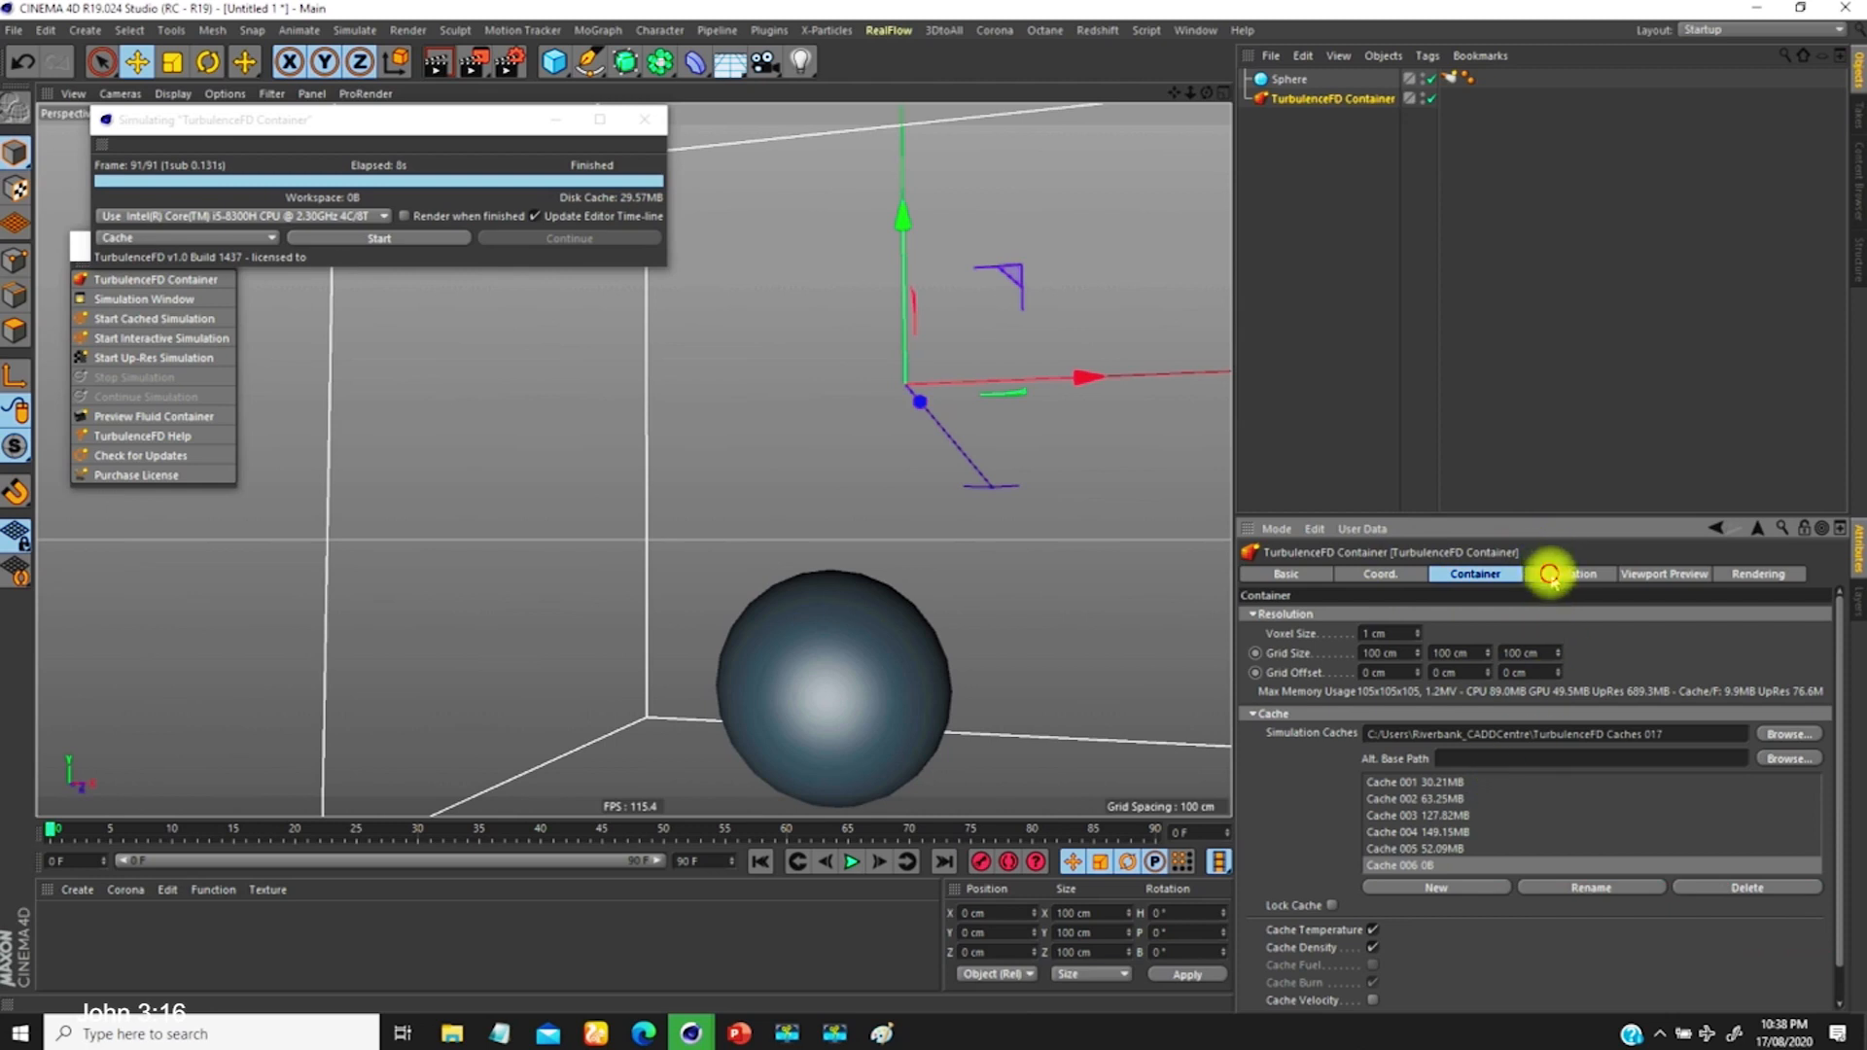
pyautogui.click(1550, 574)
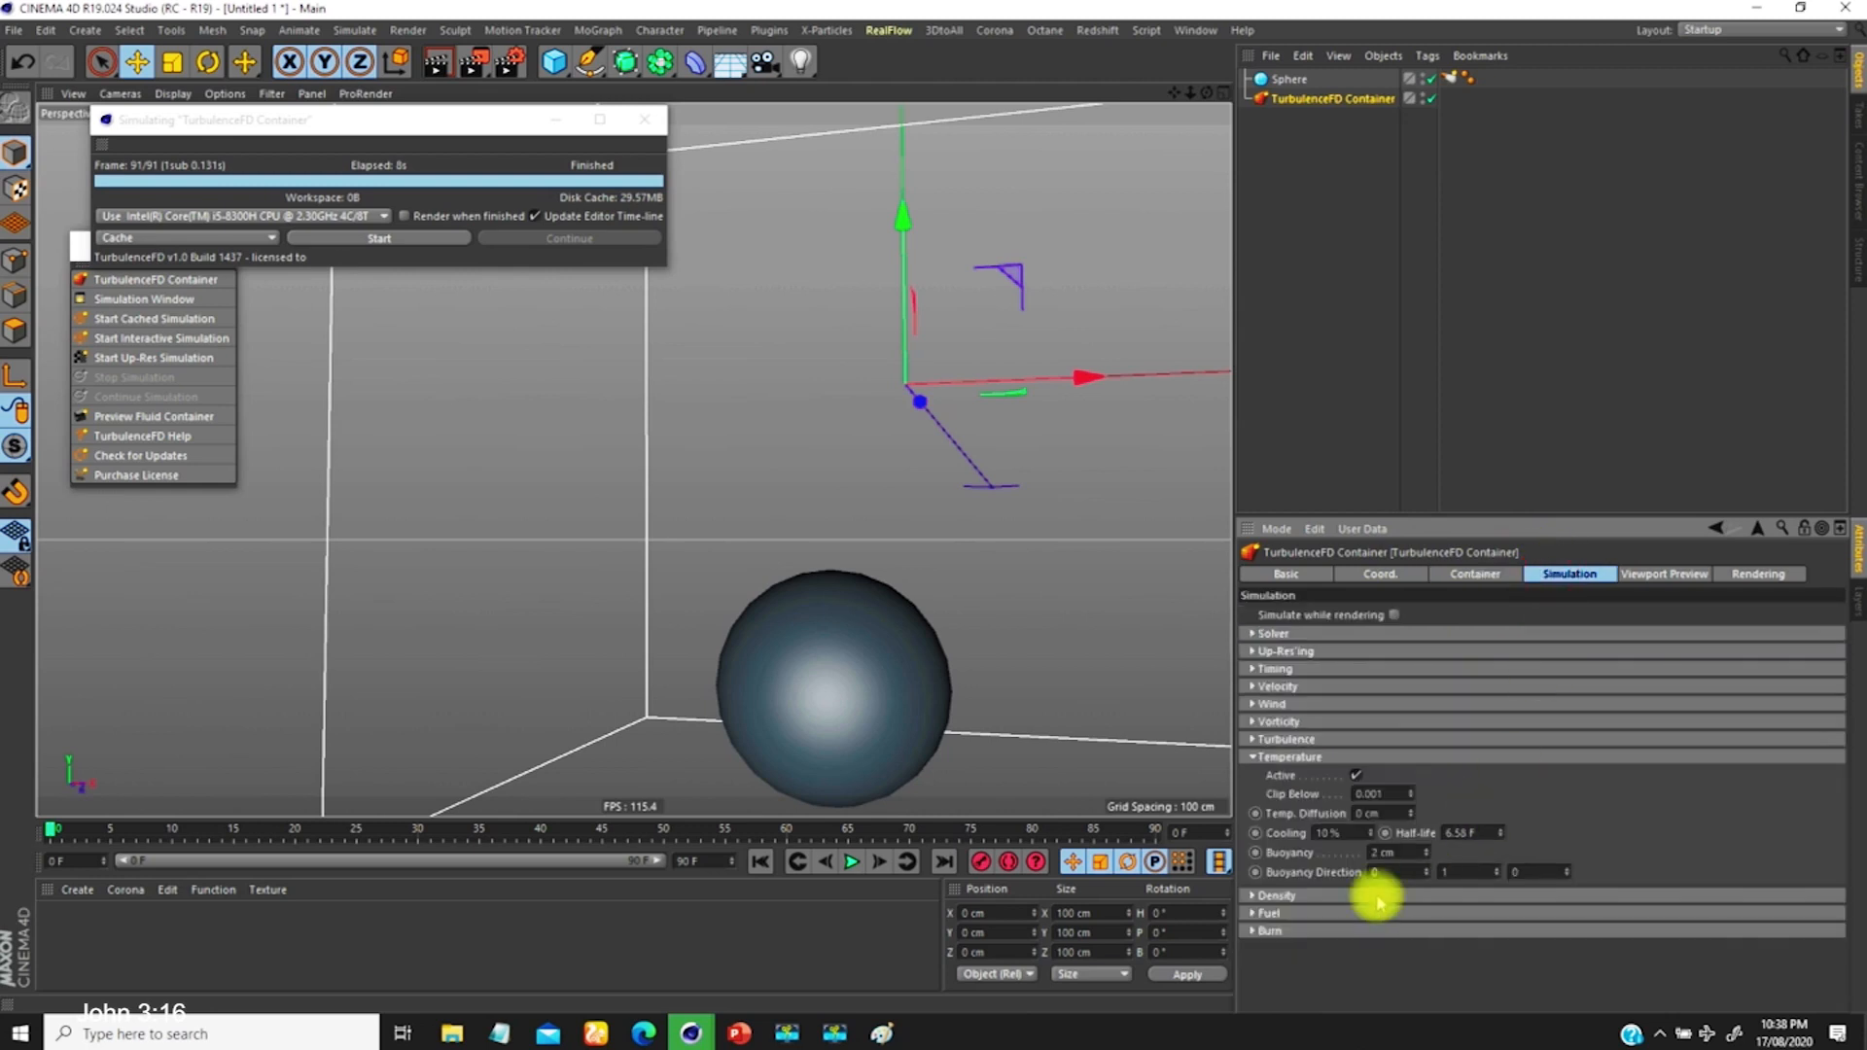
pyautogui.rightClick(1318, 861)
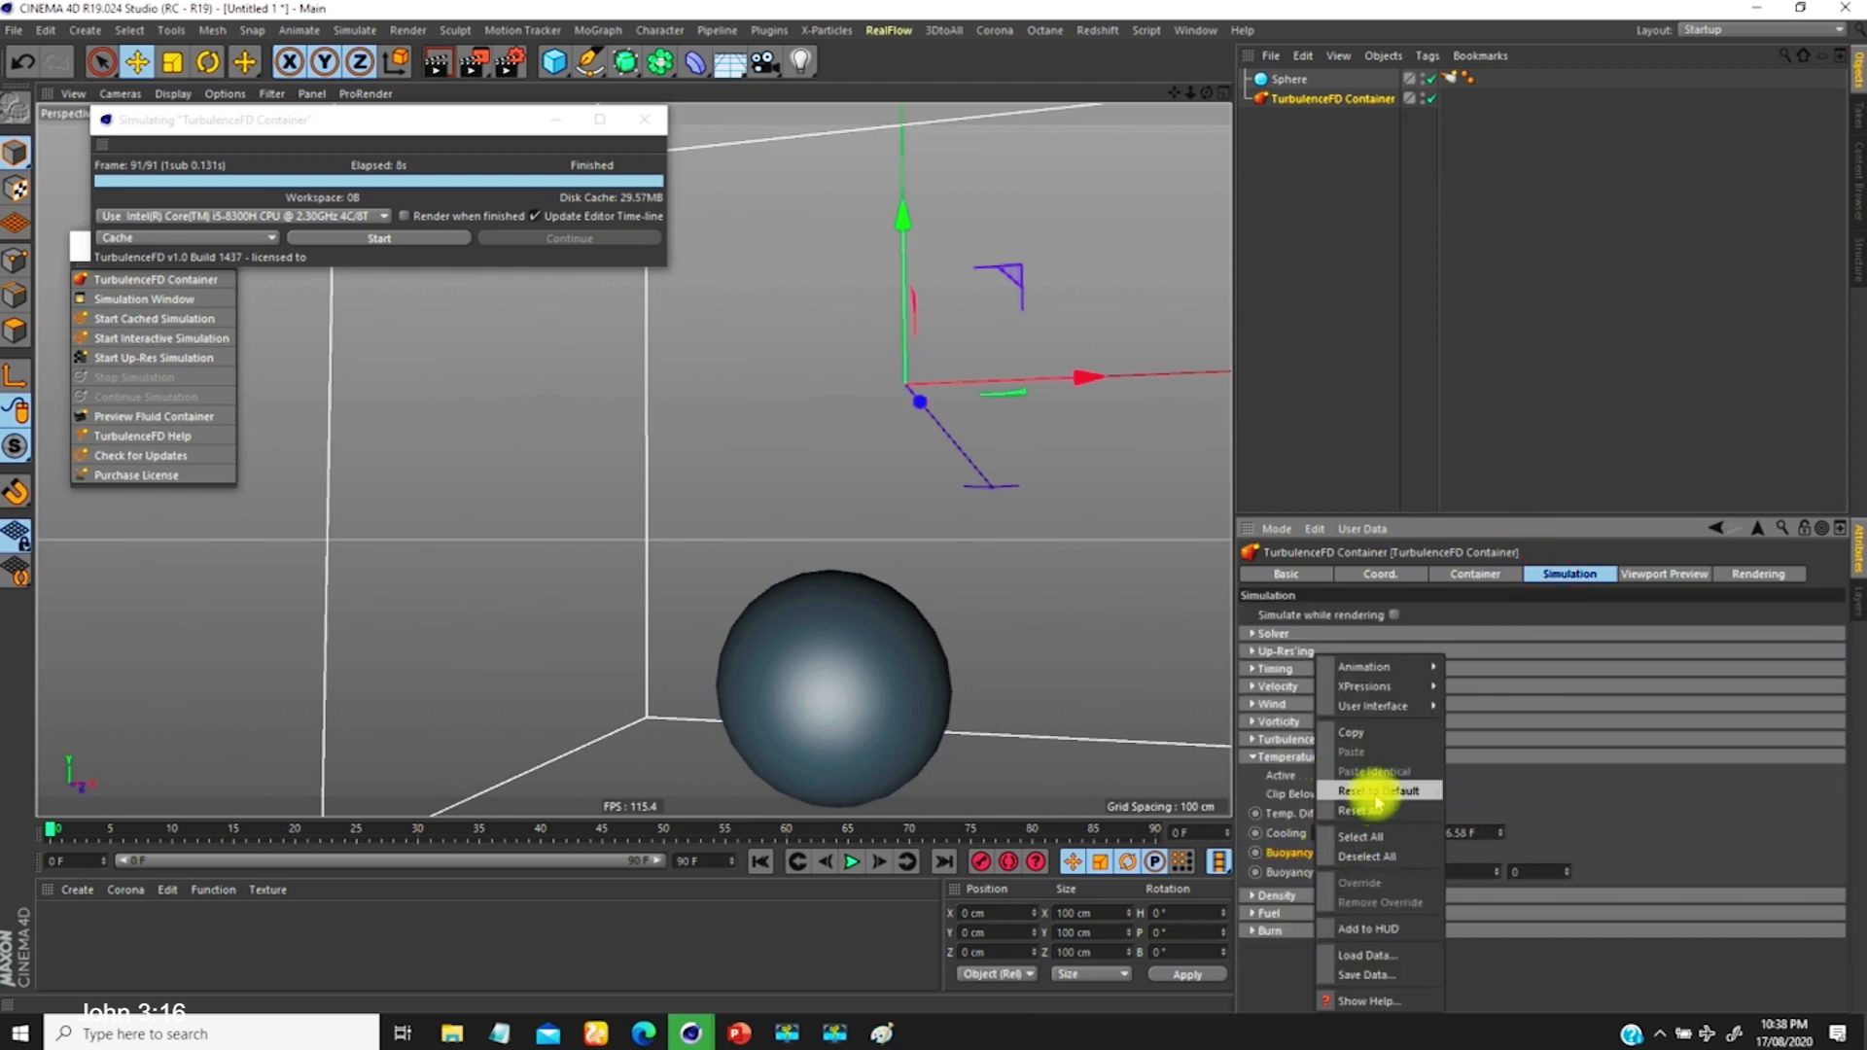
pyautogui.click(1380, 795)
pyautogui.click(1413, 853)
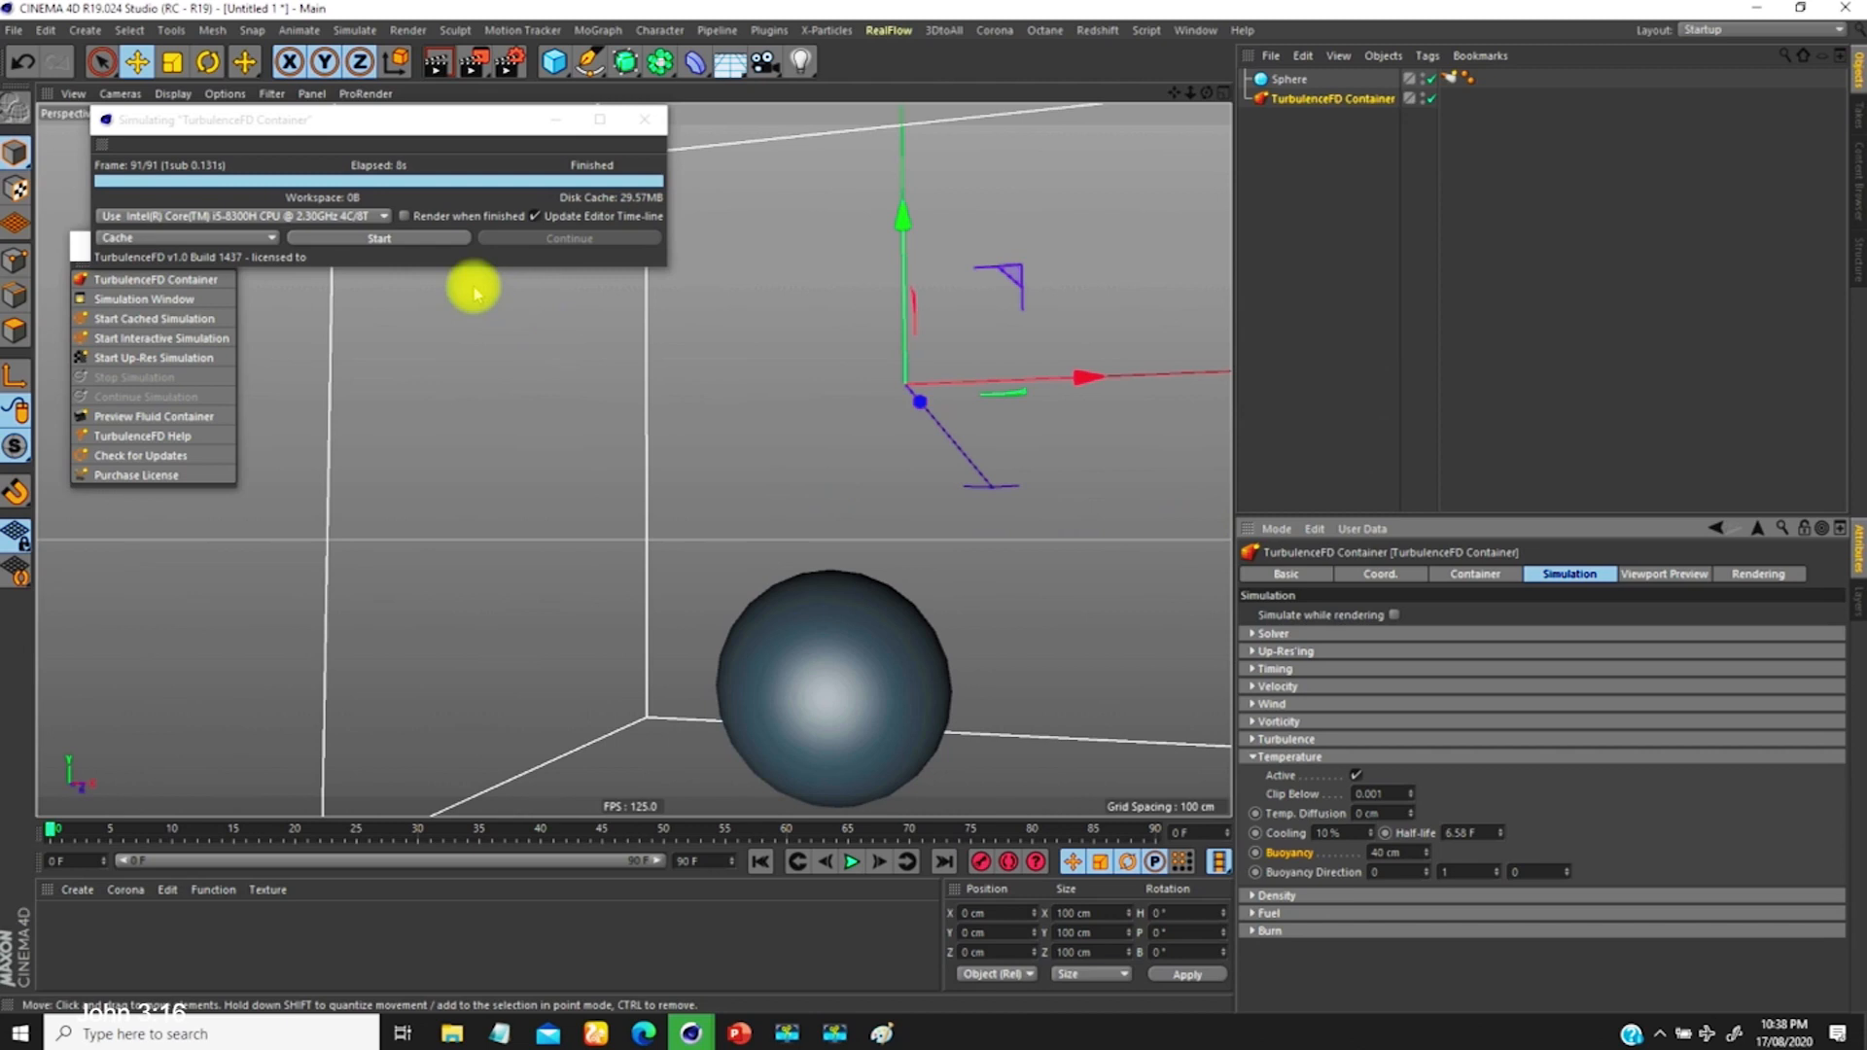
pyautogui.click(402, 237)
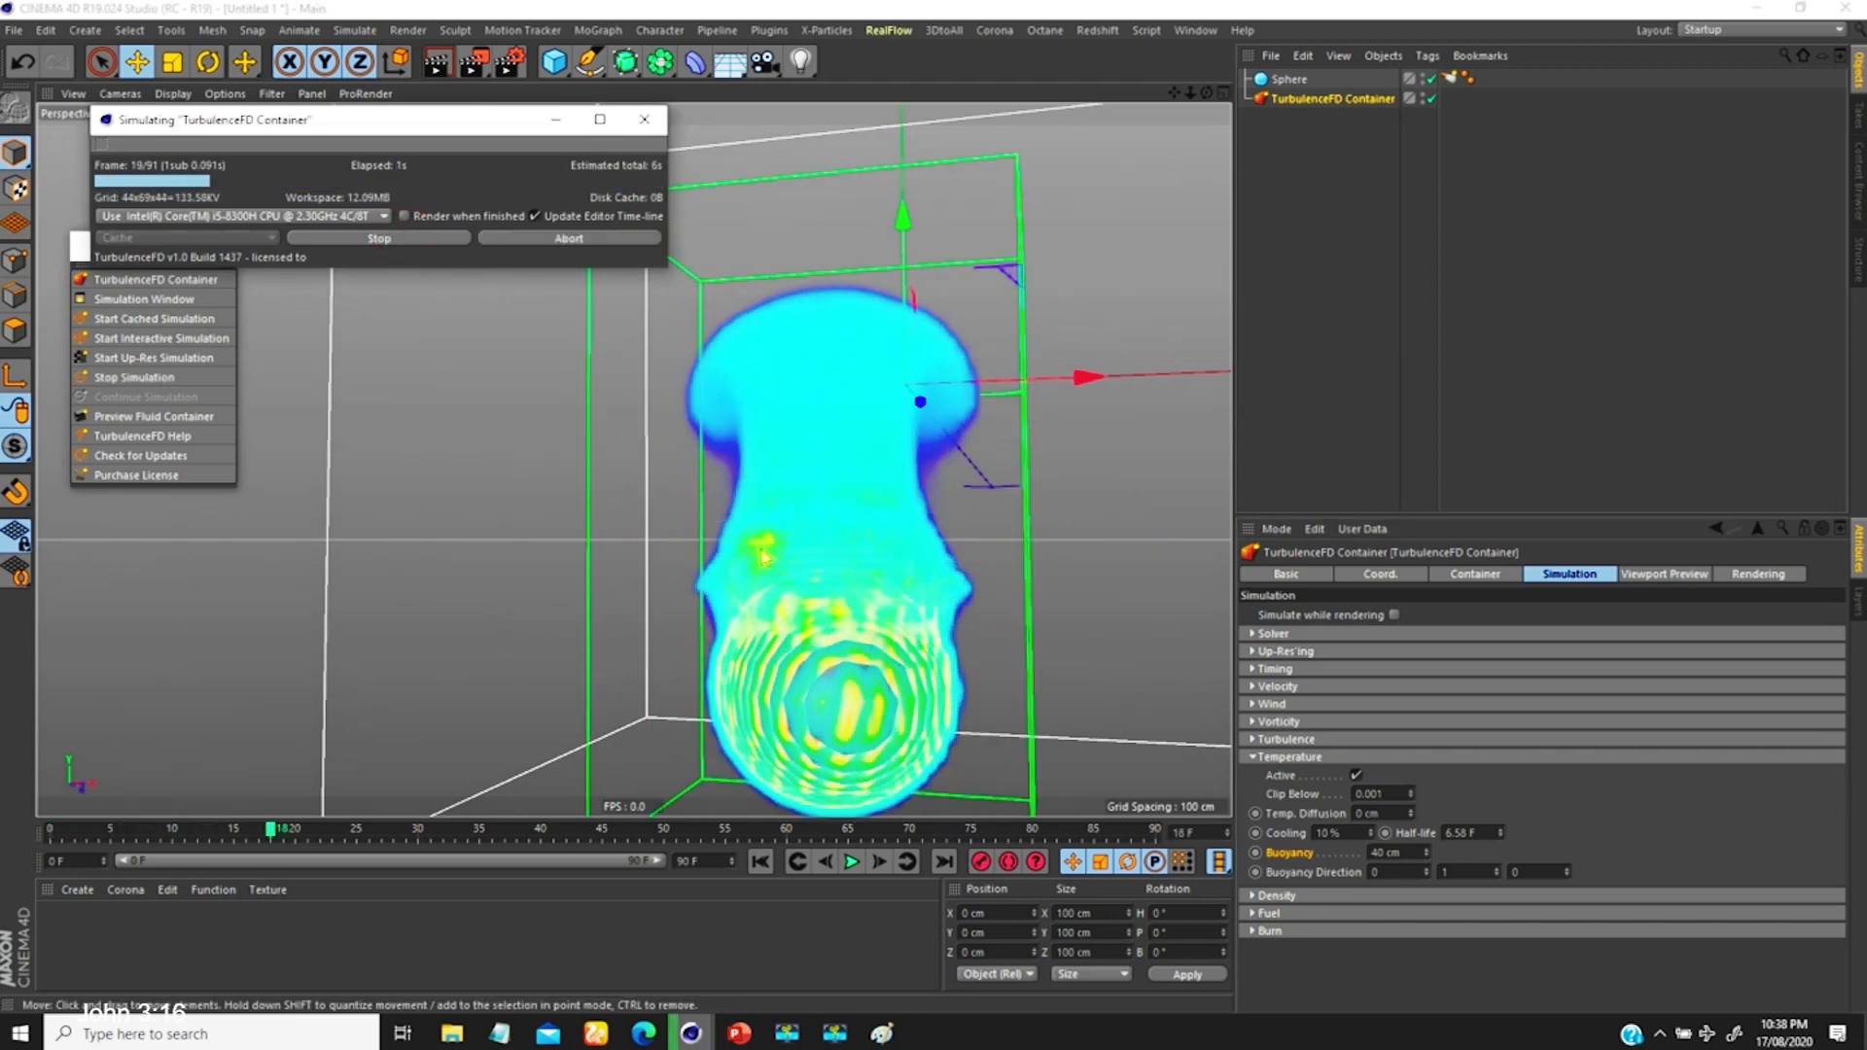
# Step: Examine the rising fluid of the 40 cm buoyancy simulation and play it back
pyautogui.keyDown('alt'); pyautogui.moveTo(801, 546); pyautogui.dragTo(759, 696, button='right'); pyautogui.keyUp('alt')
pyautogui.keyDown('alt'); pyautogui.moveTo(776, 544); pyautogui.dragTo(780, 571, button='middle'); pyautogui.keyUp('alt')
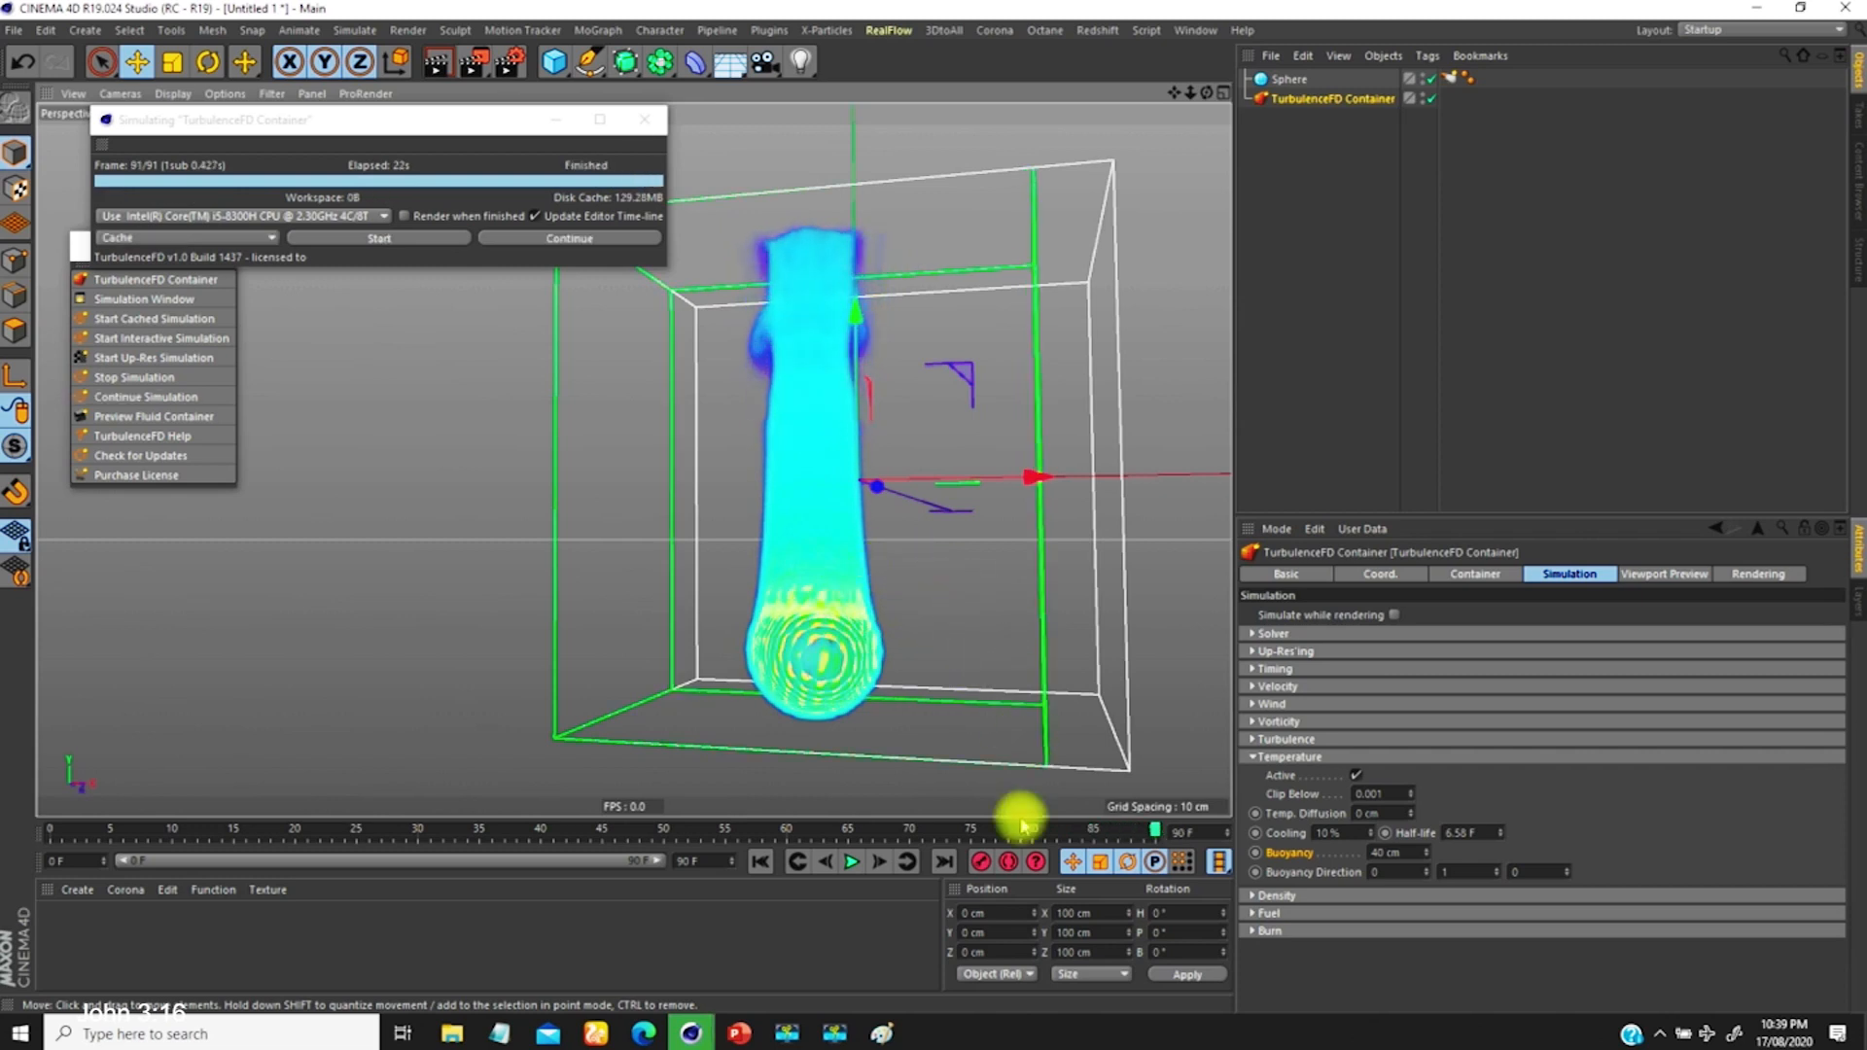
pyautogui.click(853, 861)
pyautogui.scroll(5, 843, 634)
pyautogui.keyDown('alt'); pyautogui.moveTo(879, 558); pyautogui.dragTo(859, 605); pyautogui.keyUp('alt')
pyautogui.click(853, 861)
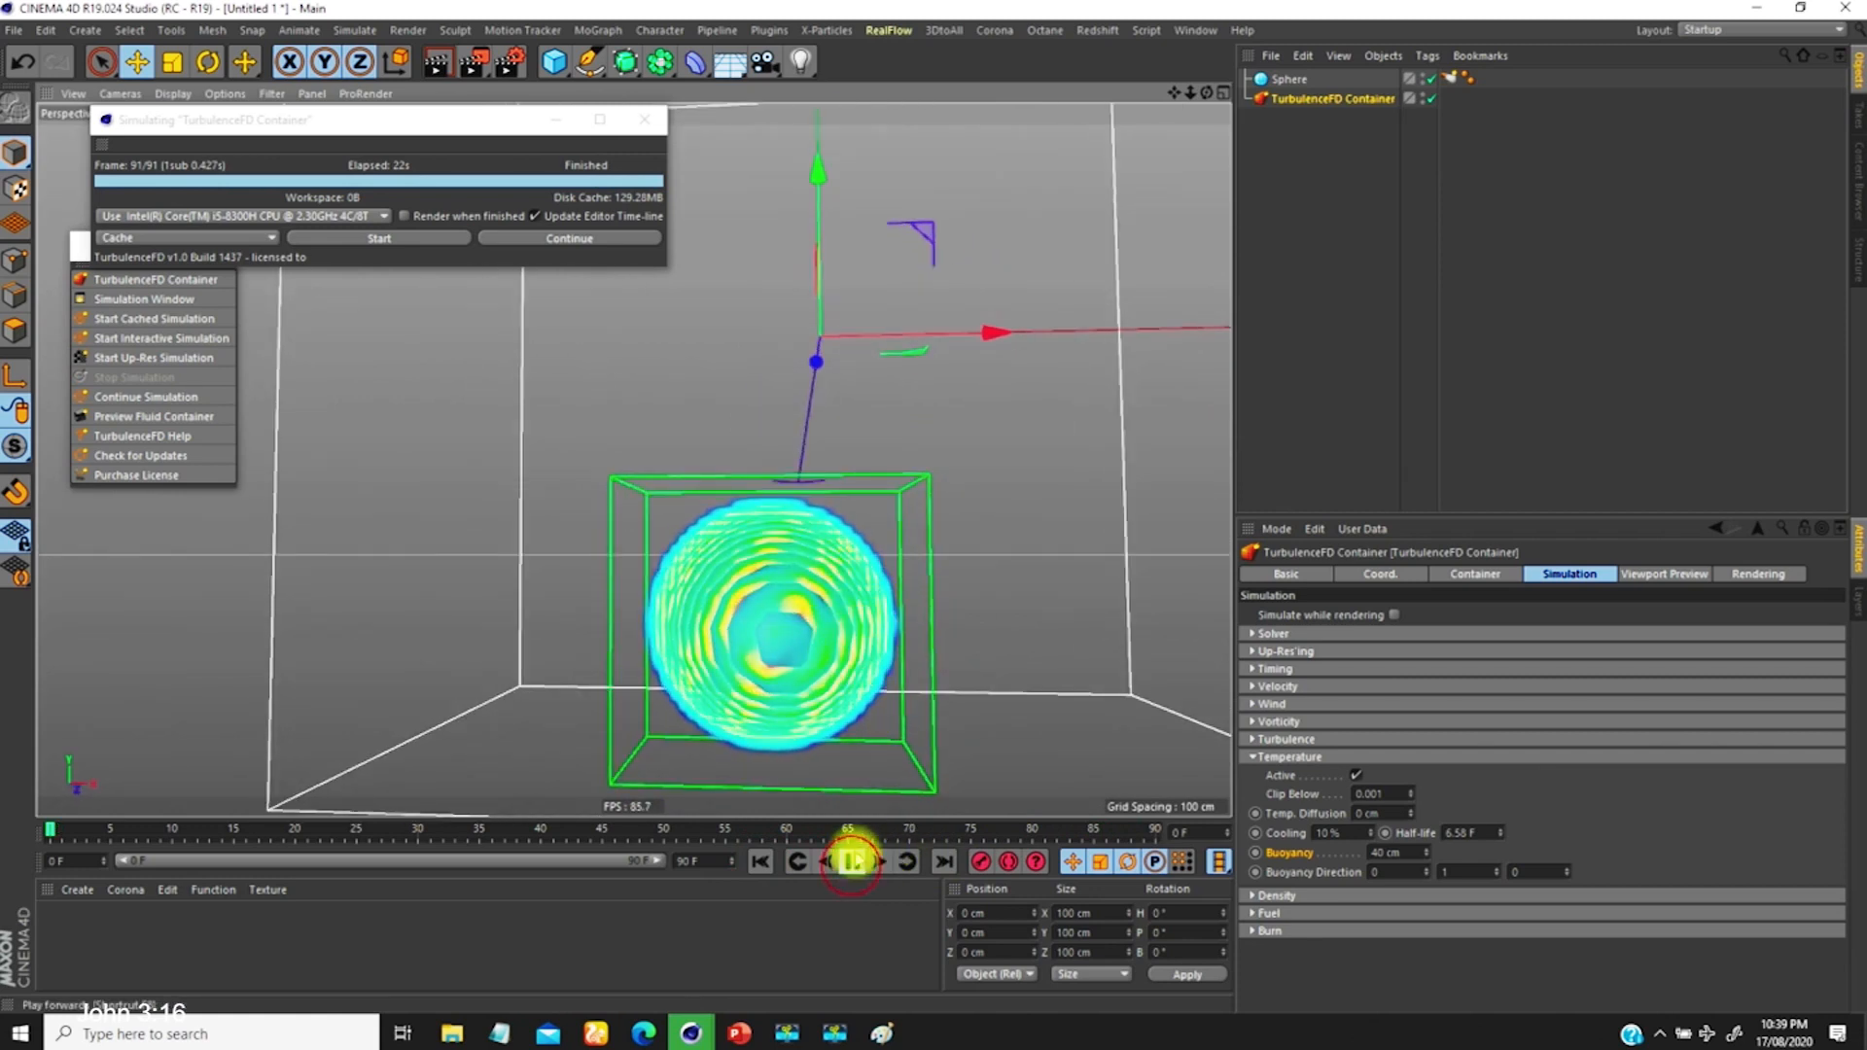
pyautogui.scroll(-5, 824, 540)
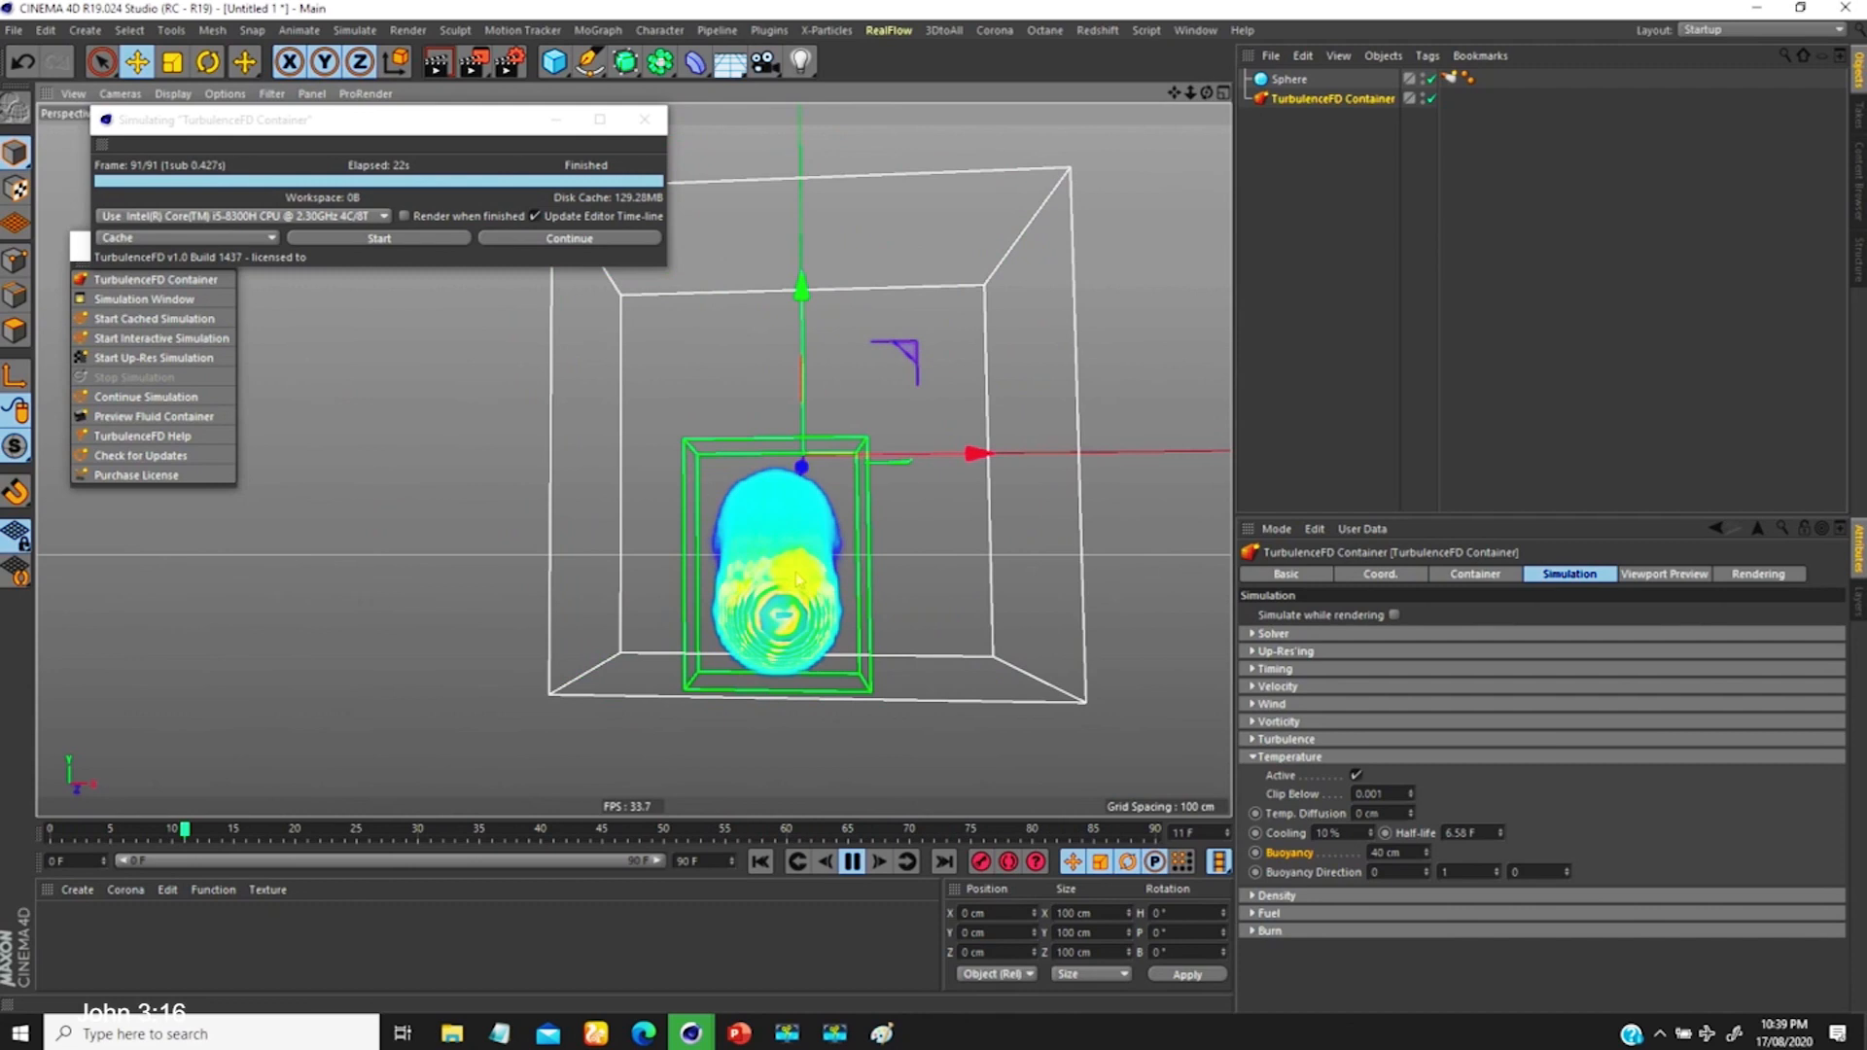
# Step: Compare the fluid motion by switching between Cache 005 and Cache 006 during playback, and return to frame 0
pyautogui.click(1464, 573)
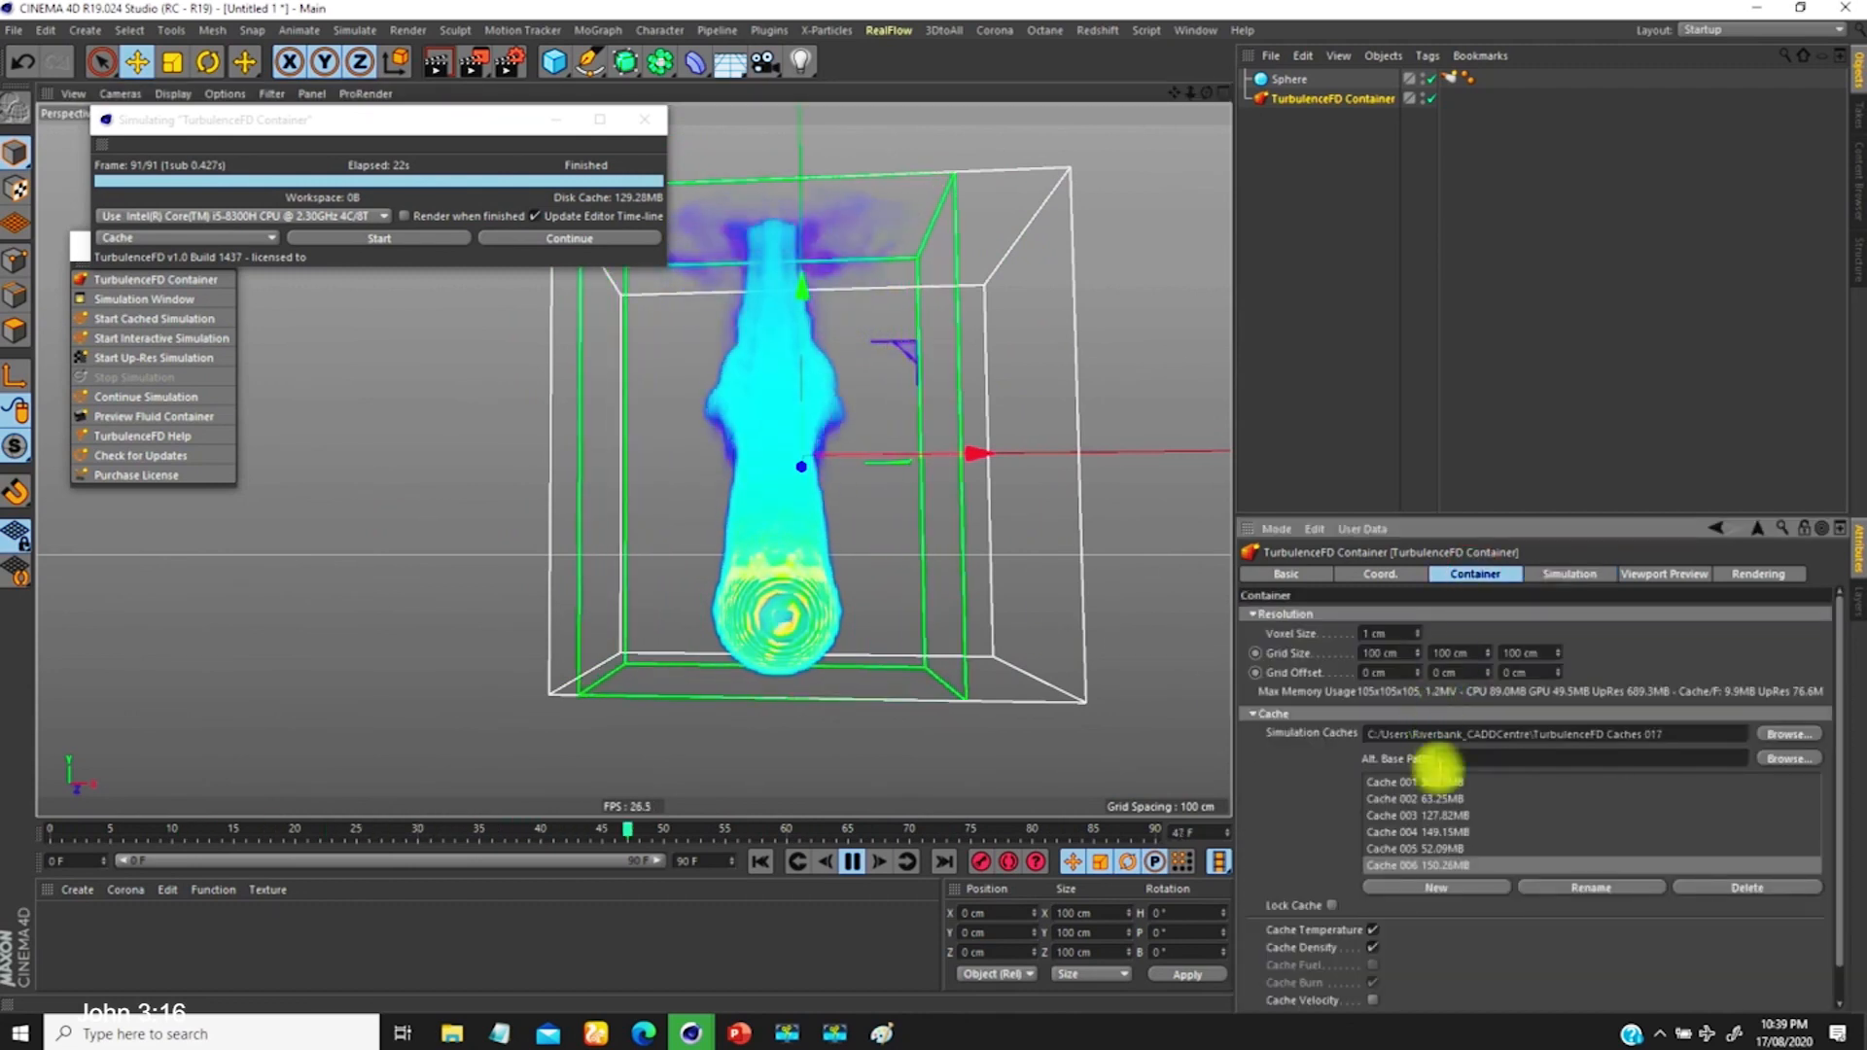
pyautogui.click(1416, 848)
pyautogui.scroll(5, 803, 584)
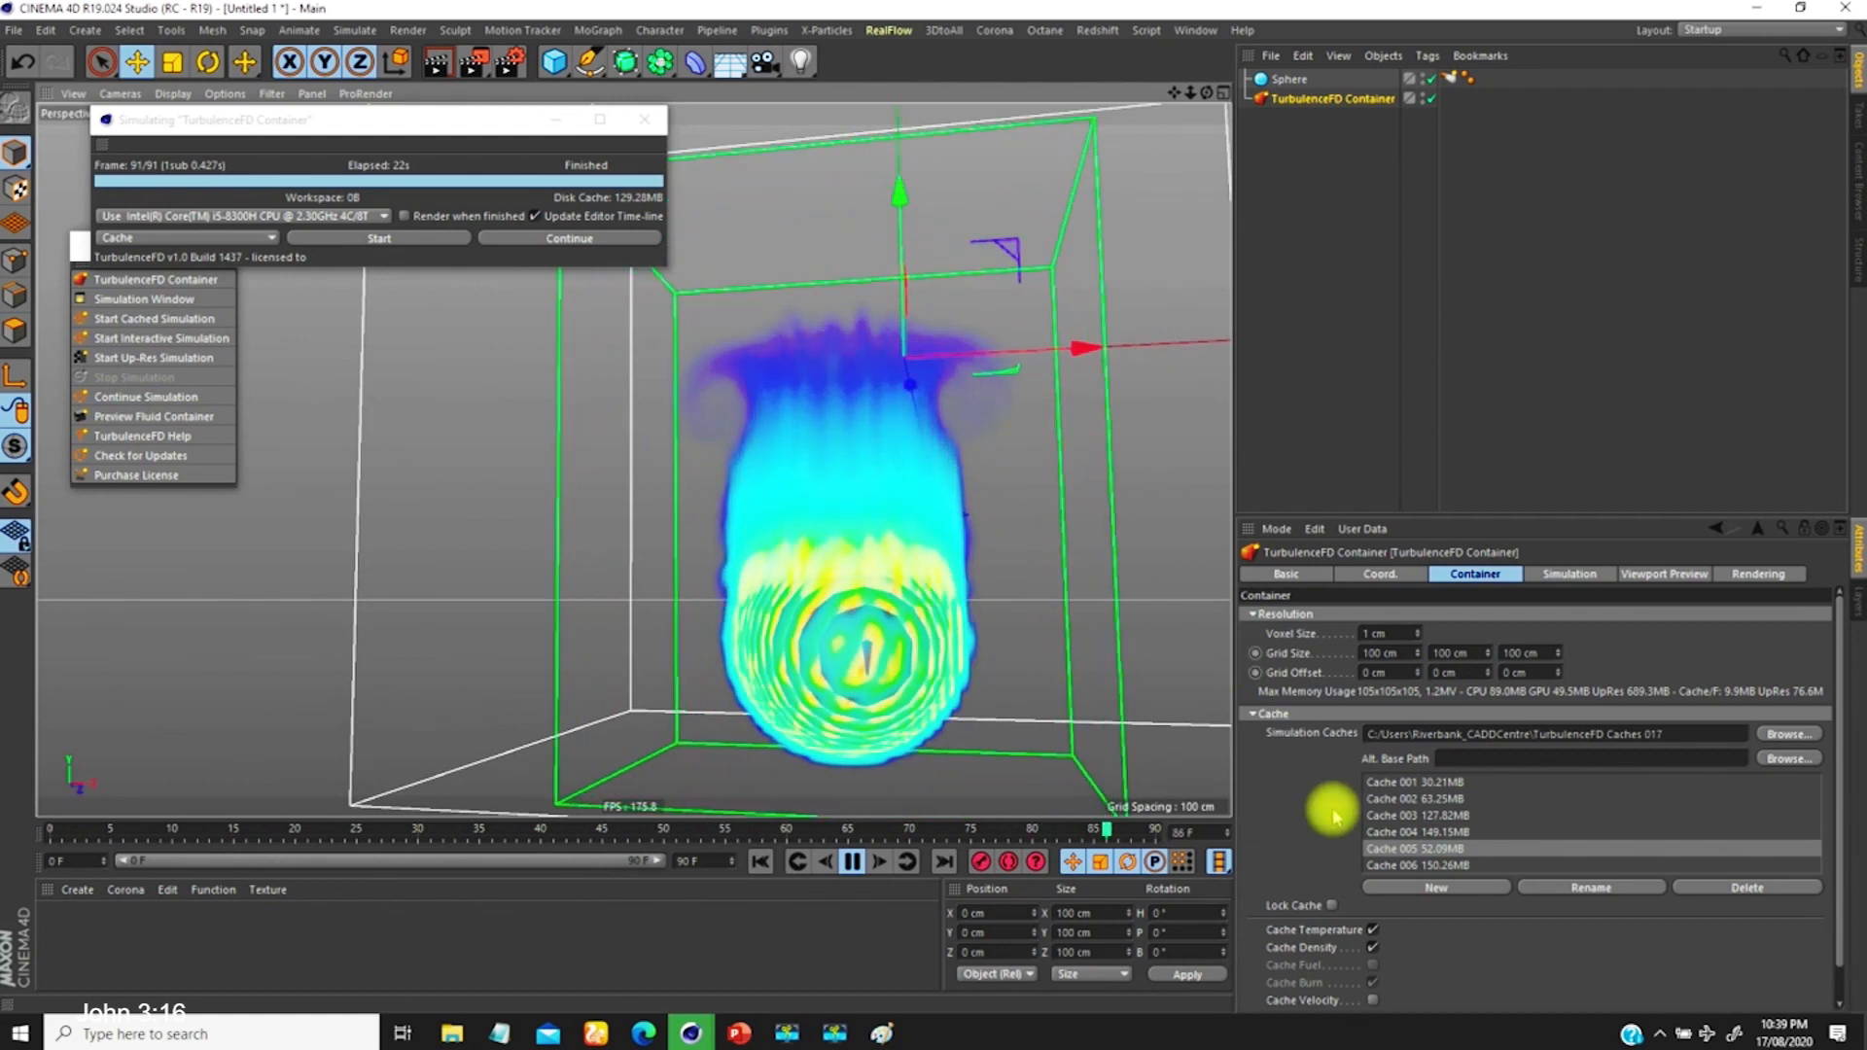
pyautogui.click(1397, 865)
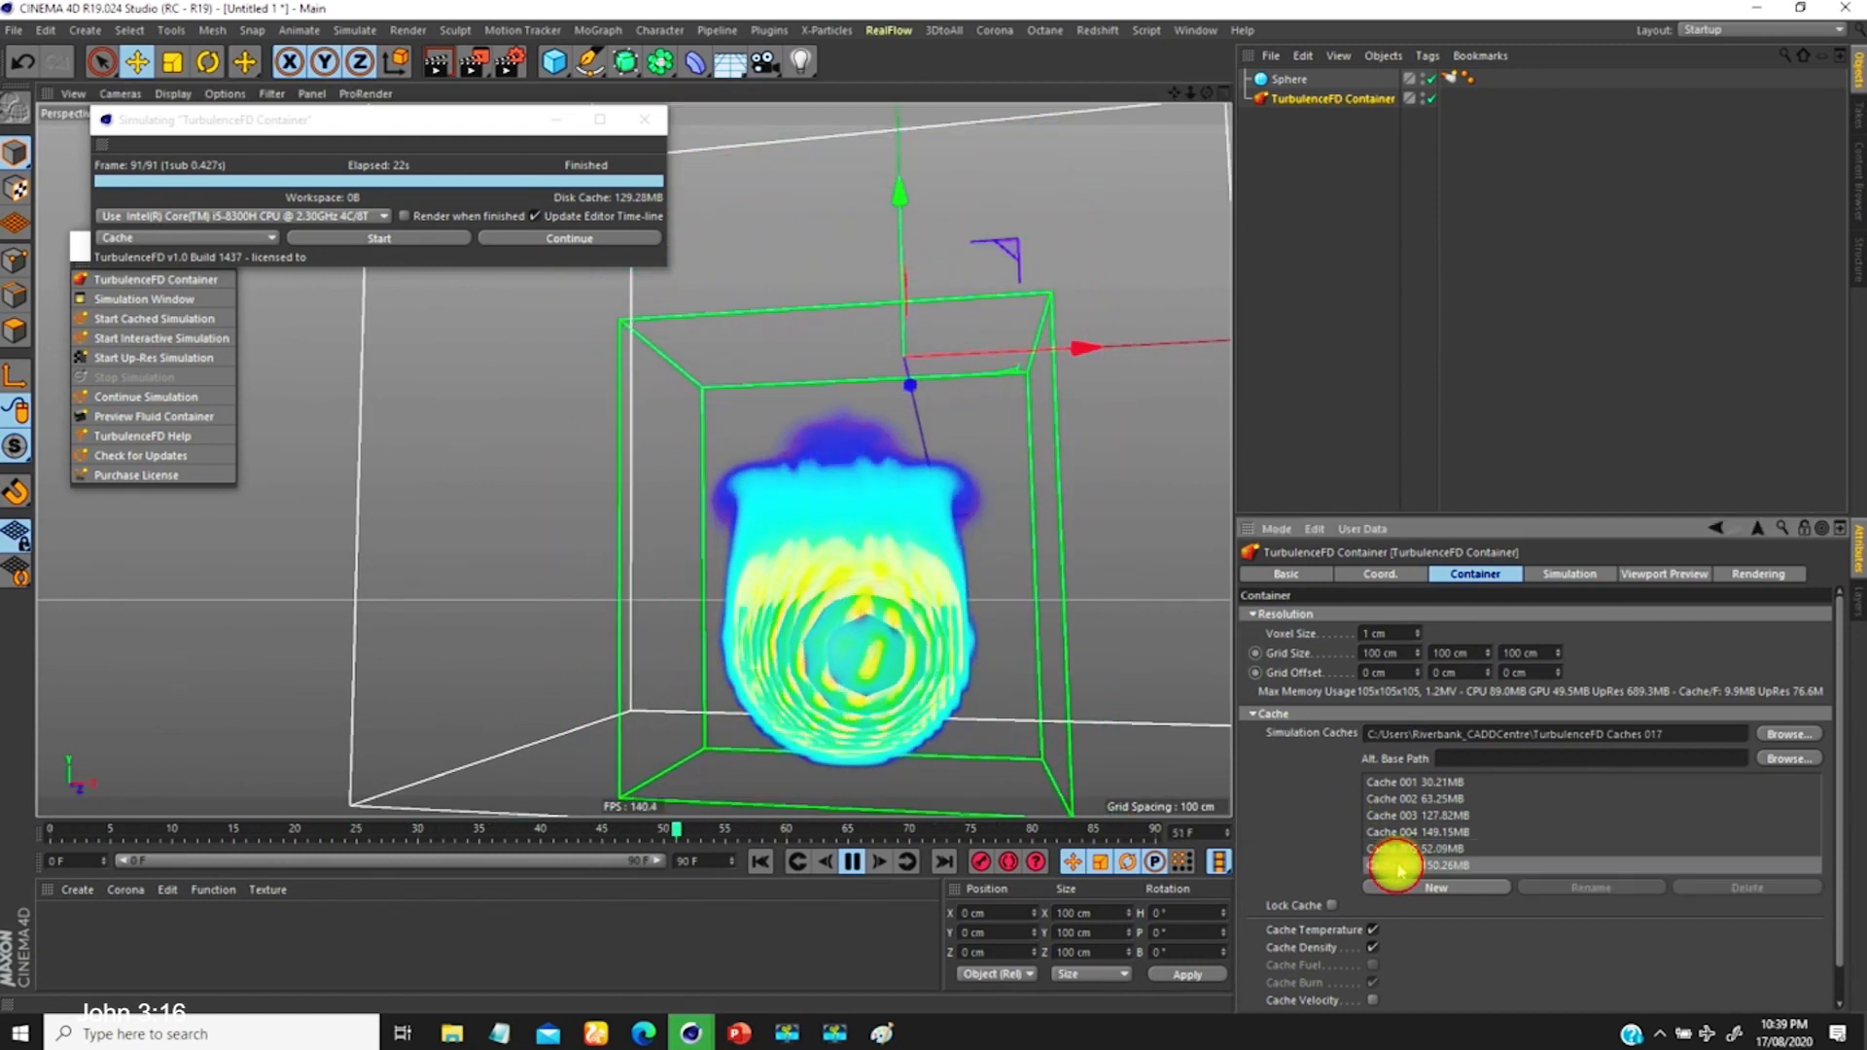
pyautogui.click(1395, 848)
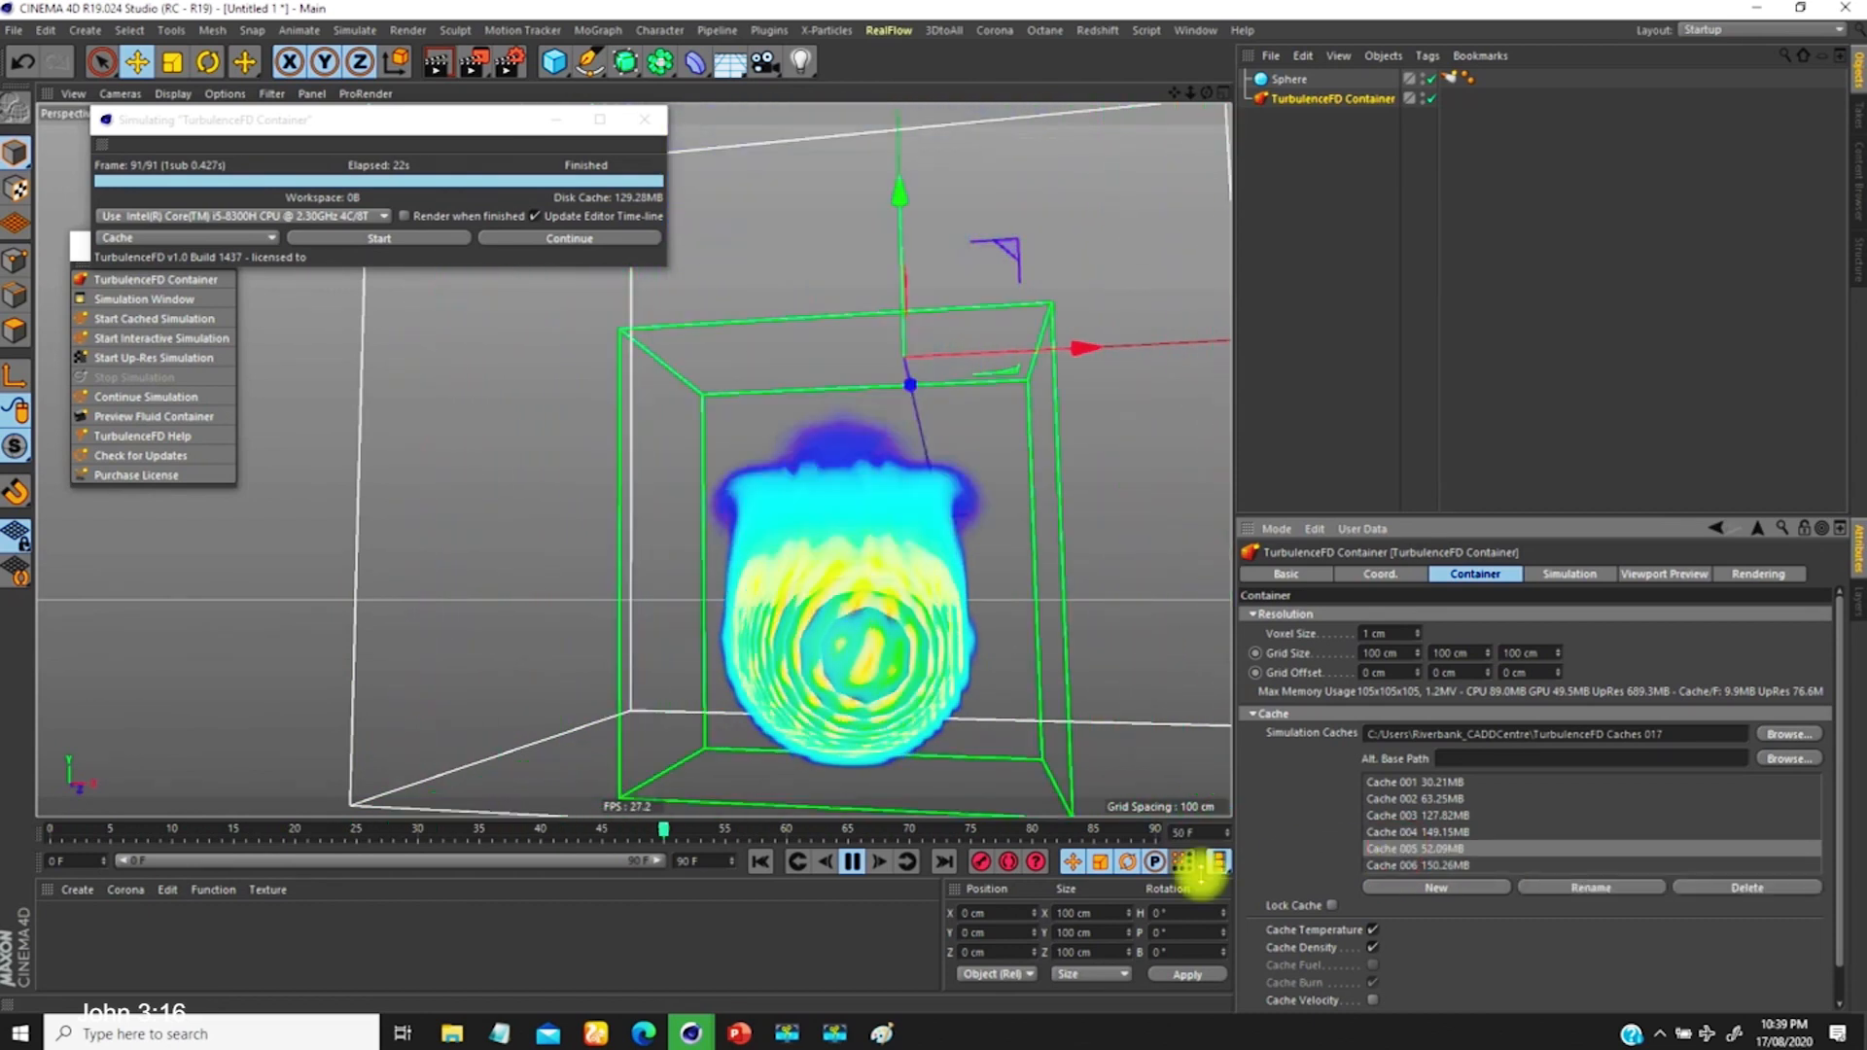
pyautogui.click(760, 862)
pyautogui.scroll(-5, 823, 637)
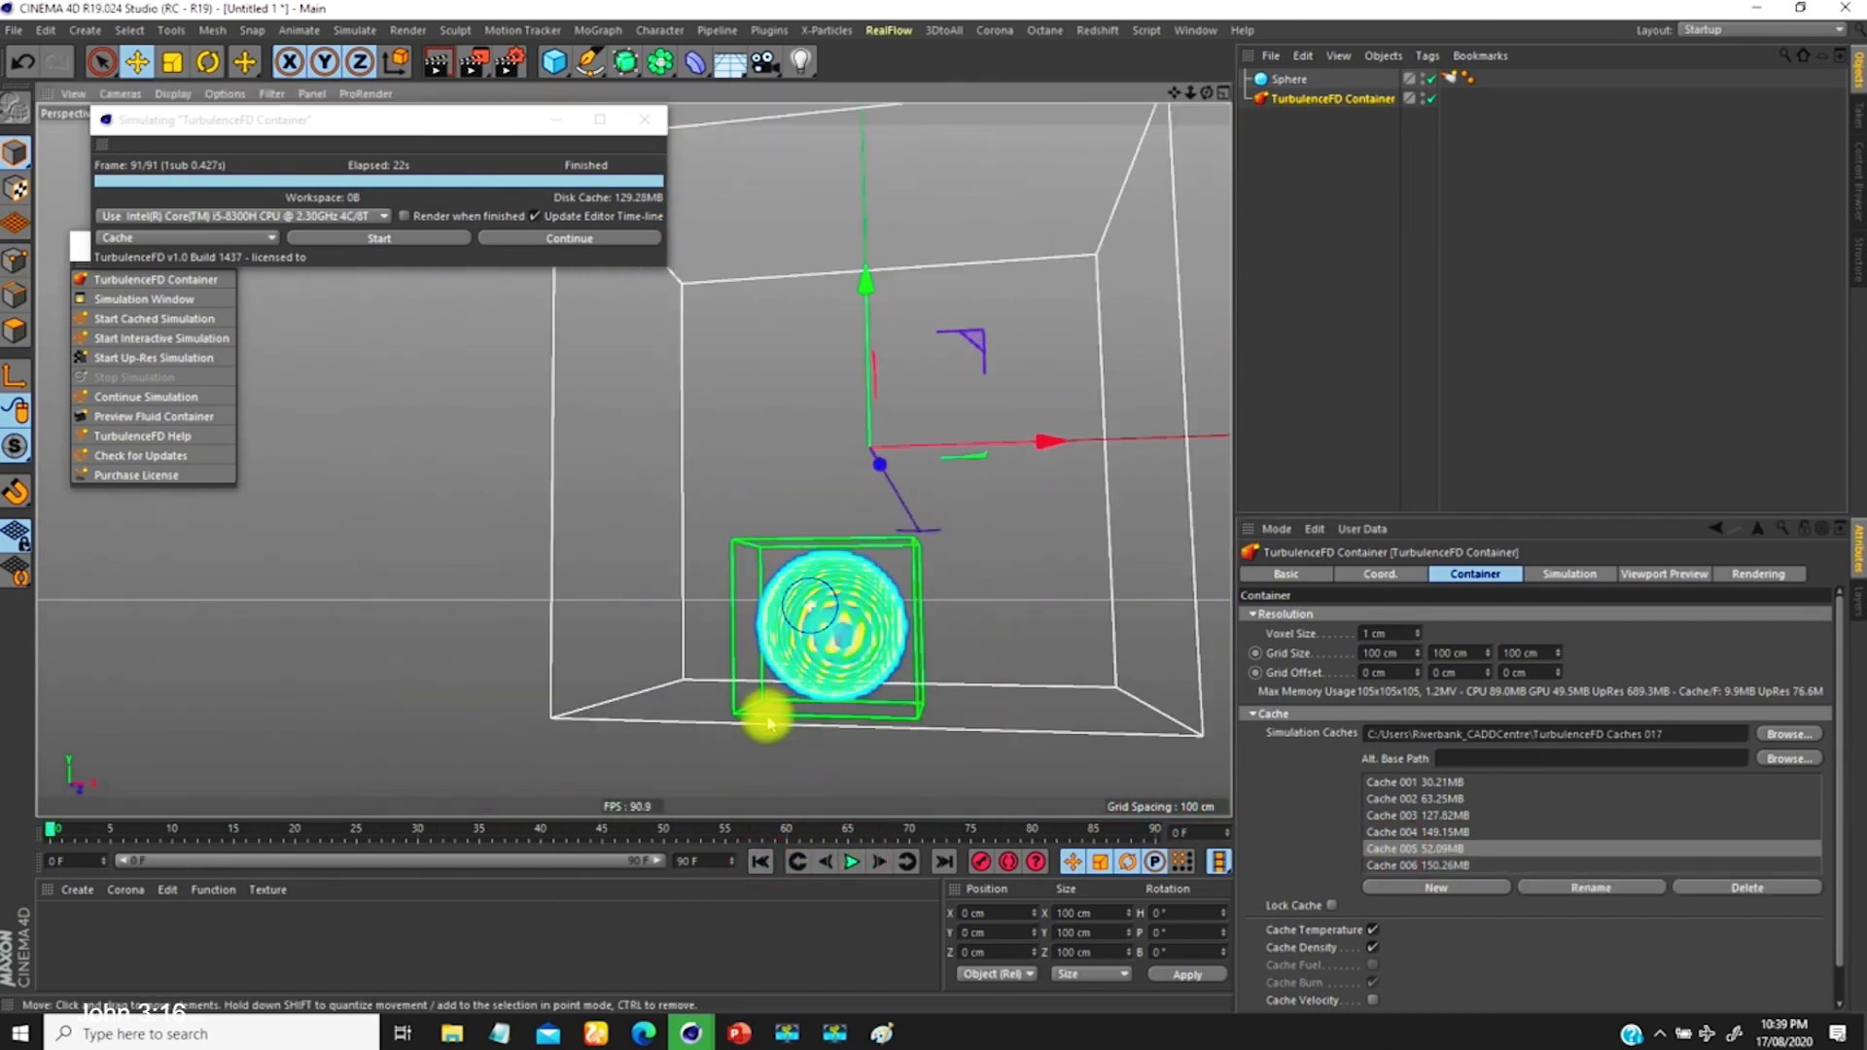
pyautogui.keyDown('alt'); pyautogui.moveTo(834, 613); pyautogui.dragTo(832, 583); pyautogui.keyUp('alt')
pyautogui.scroll(-3, 807, 608)
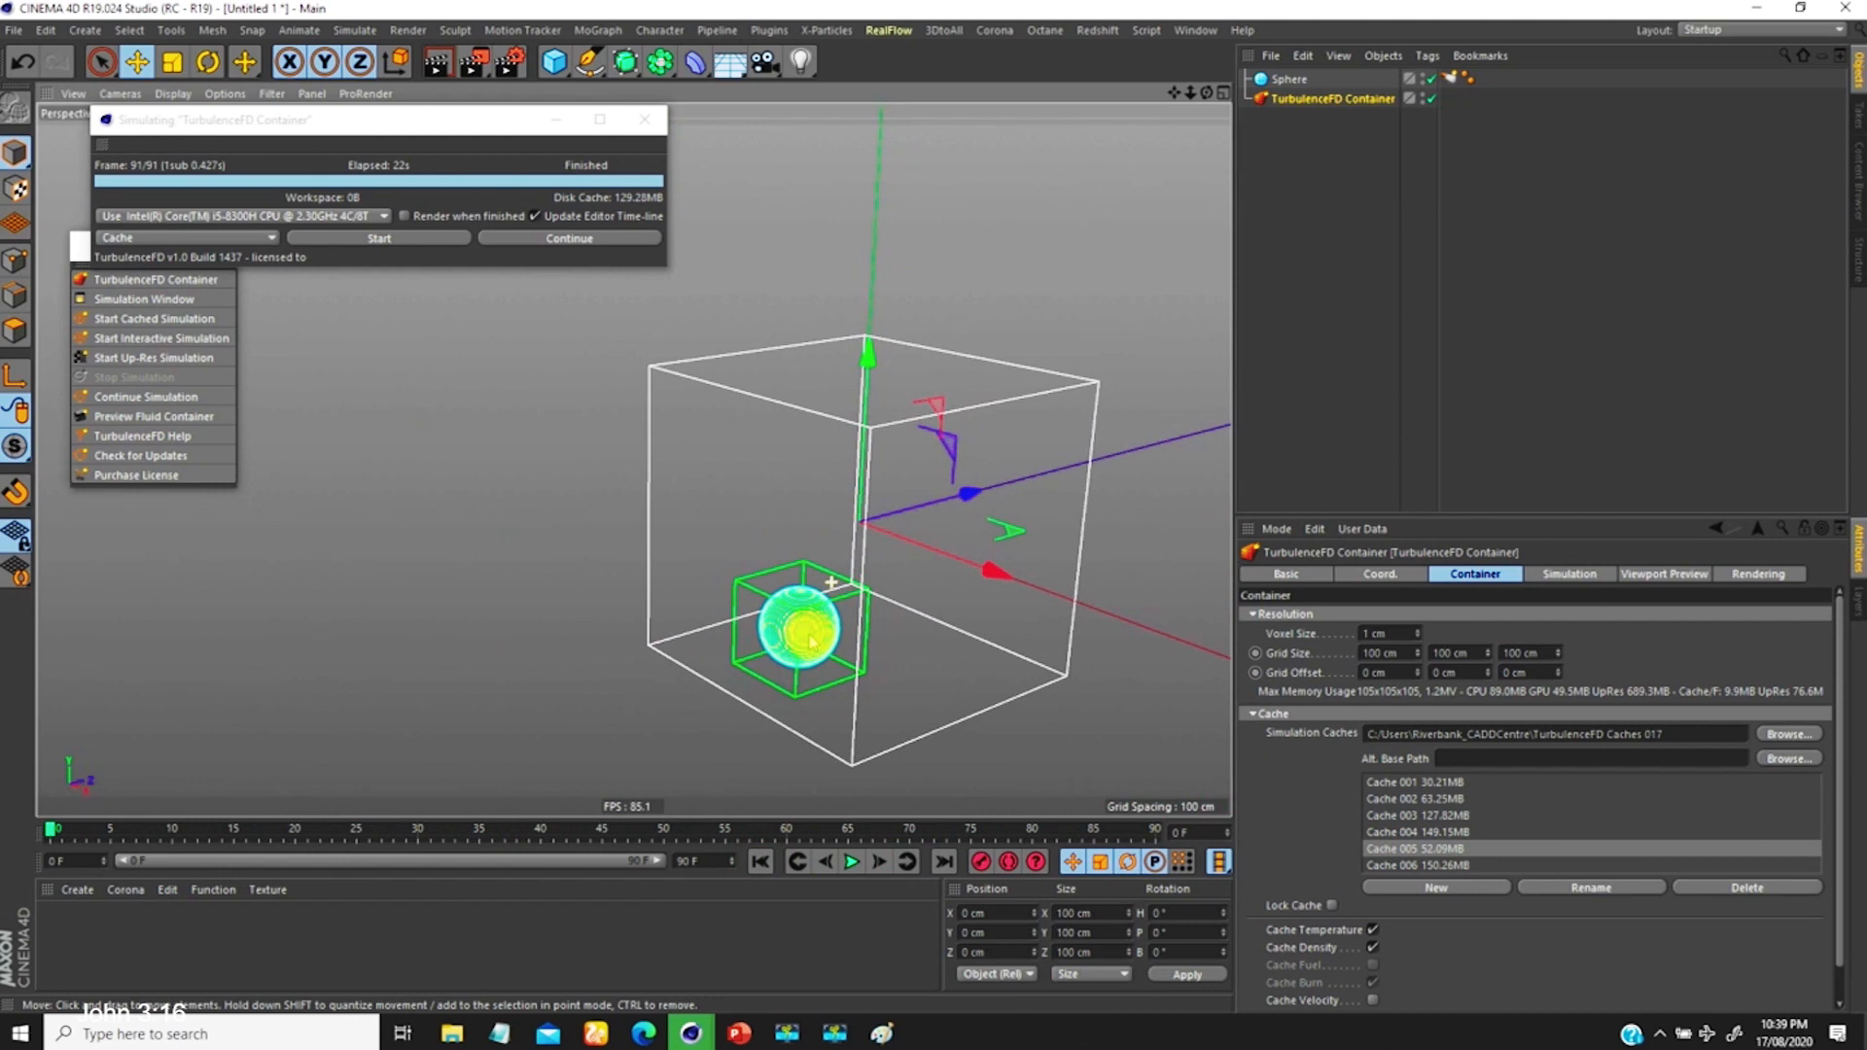
# Step: Reactivate Cache 006 and set the container's temperature Buoyancy to 20 cm, leaving Cooling at 10%
pyautogui.click(1410, 864)
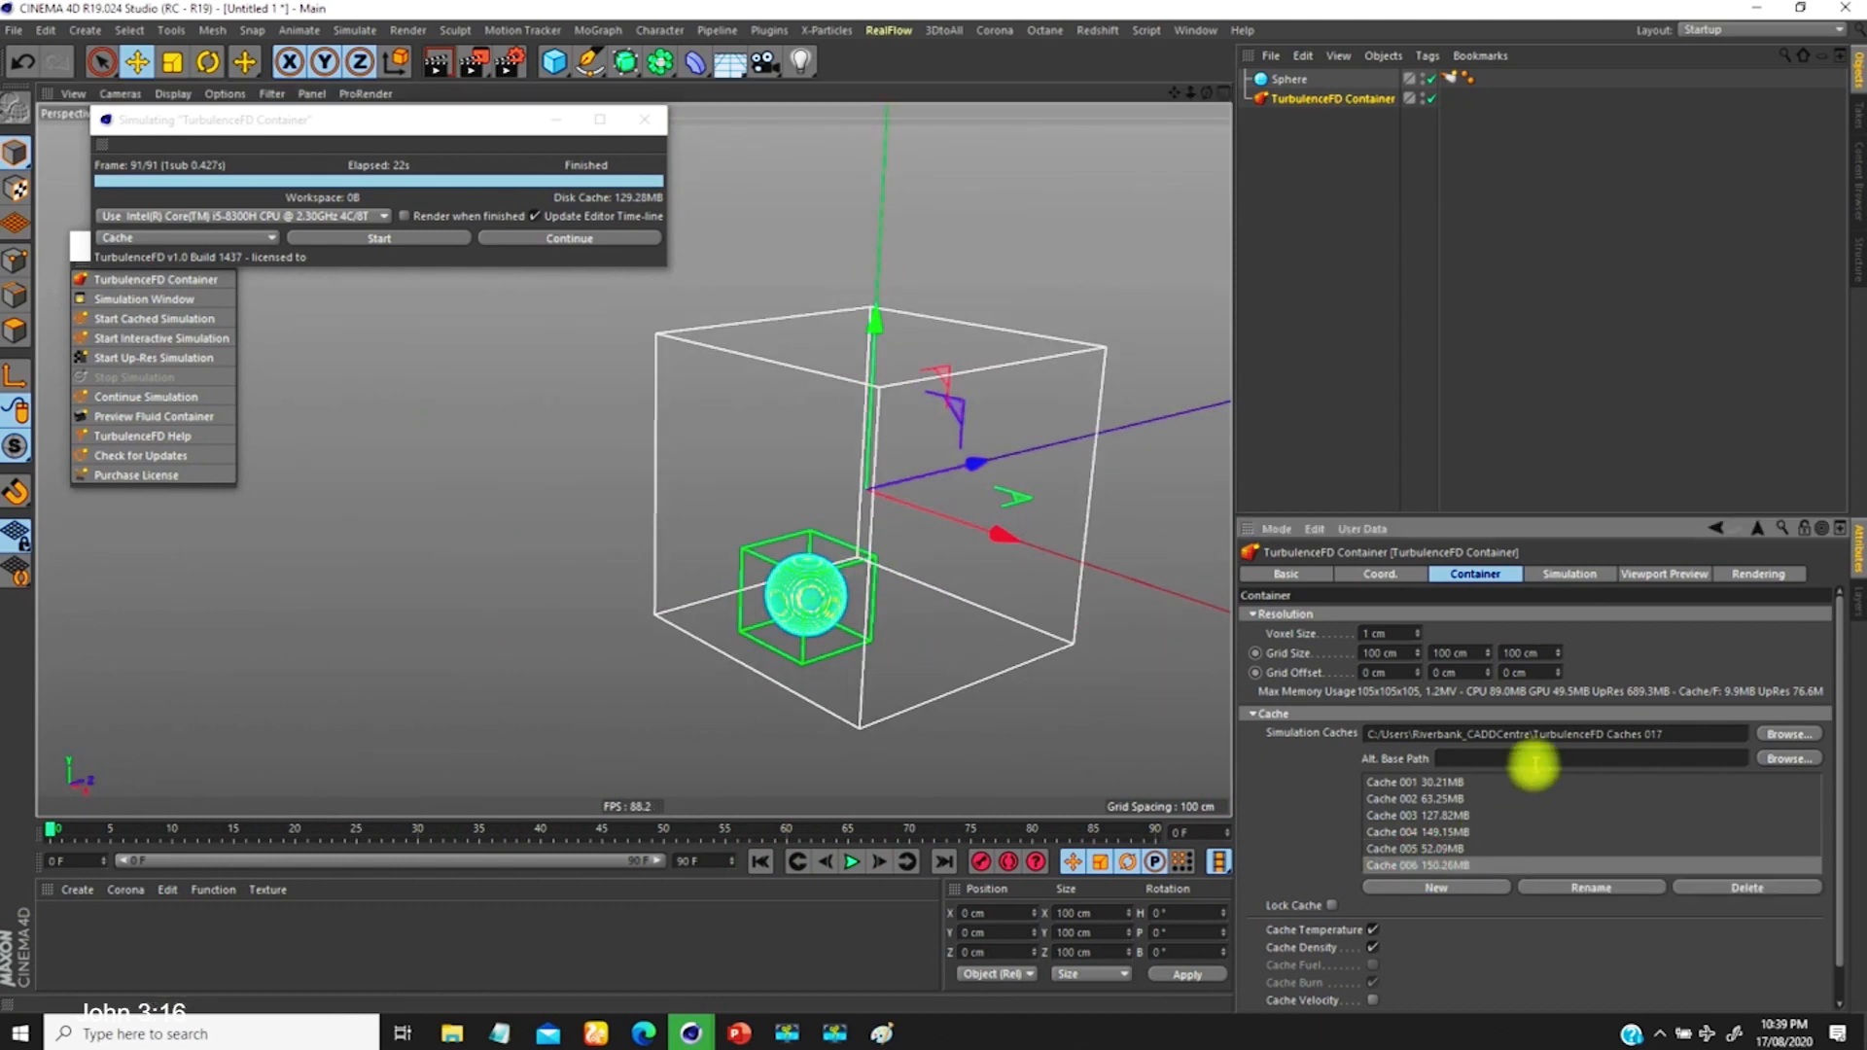
pyautogui.click(1558, 573)
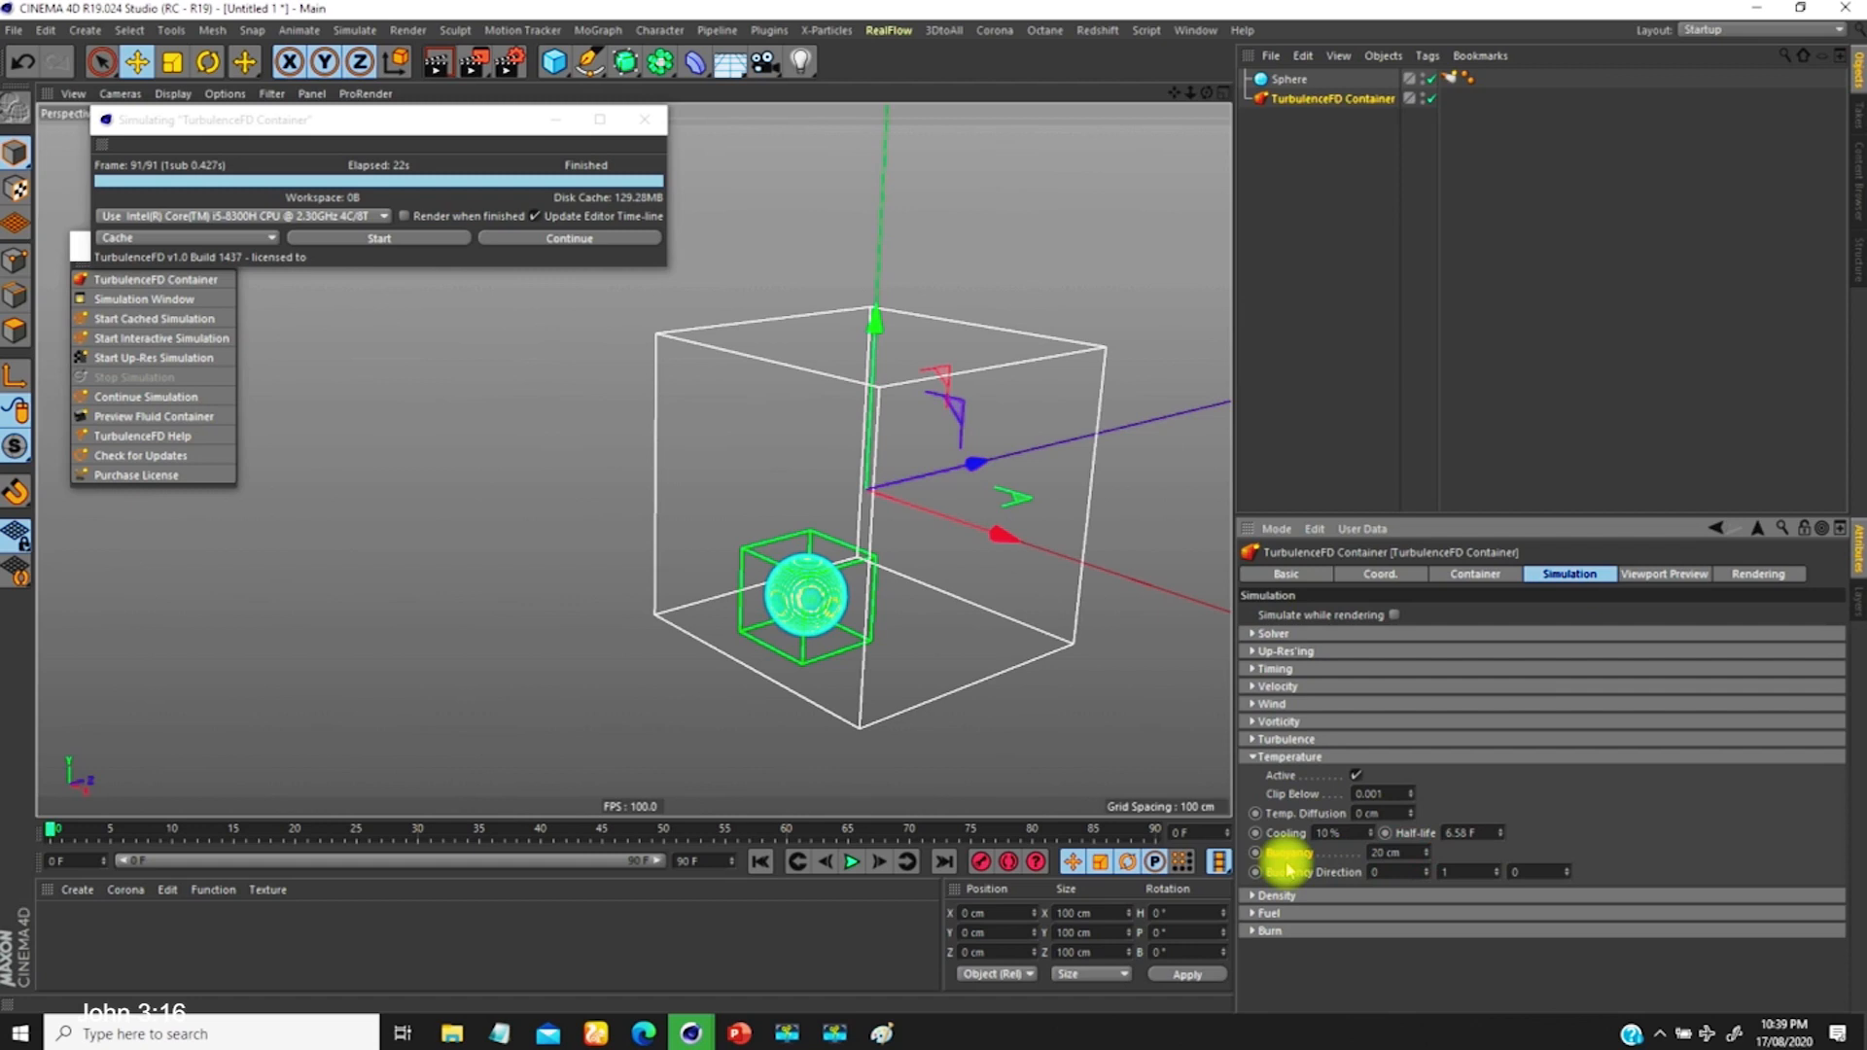
pyautogui.click(1348, 832)
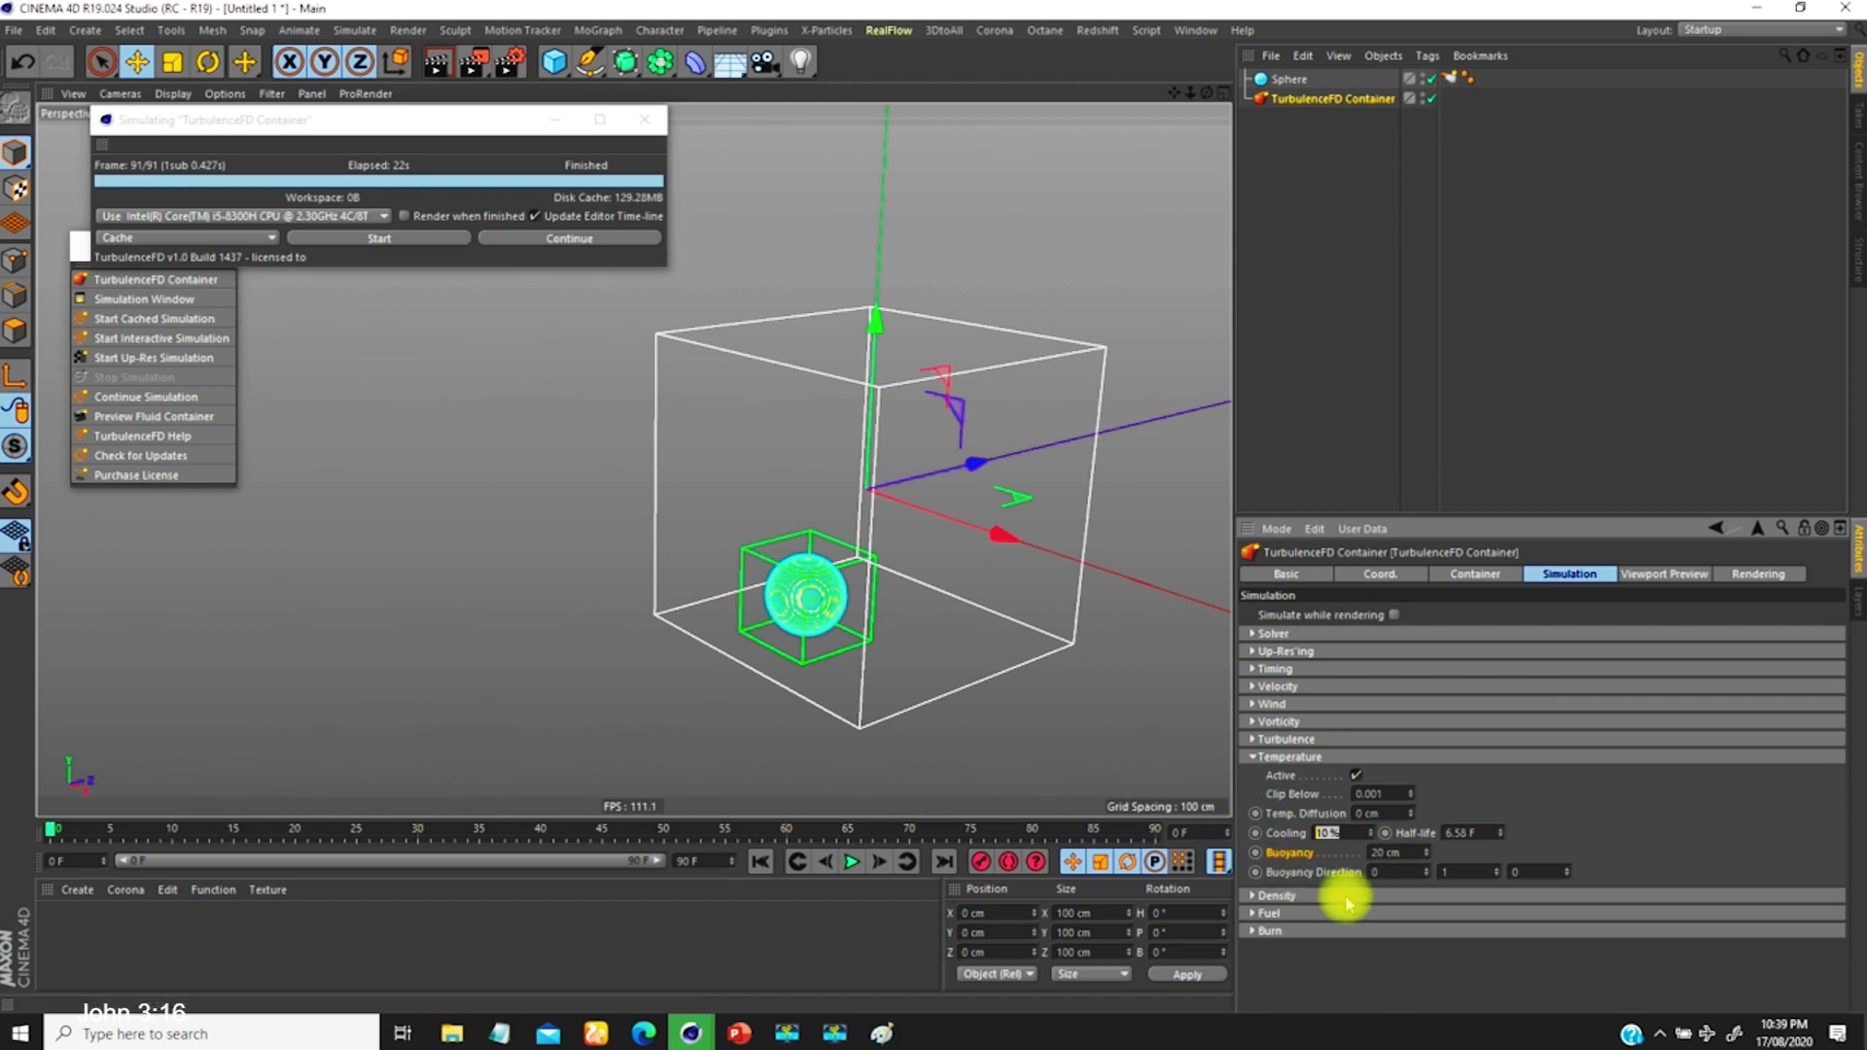
pyautogui.moveTo(844, 628)
pyautogui.keyDown('alt'); pyautogui.mouseDown()
pyautogui.moveTo(807, 583)
pyautogui.moveTo(838, 622)
pyautogui.mouseUp(); pyautogui.keyUp('alt')
pyautogui.scroll(1, 826, 618)
pyautogui.scroll(-3, 814, 615)
pyautogui.keyDown('alt'); pyautogui.moveTo(814, 616); pyautogui.dragTo(758, 631, button='middle'); pyautogui.keyUp('alt')
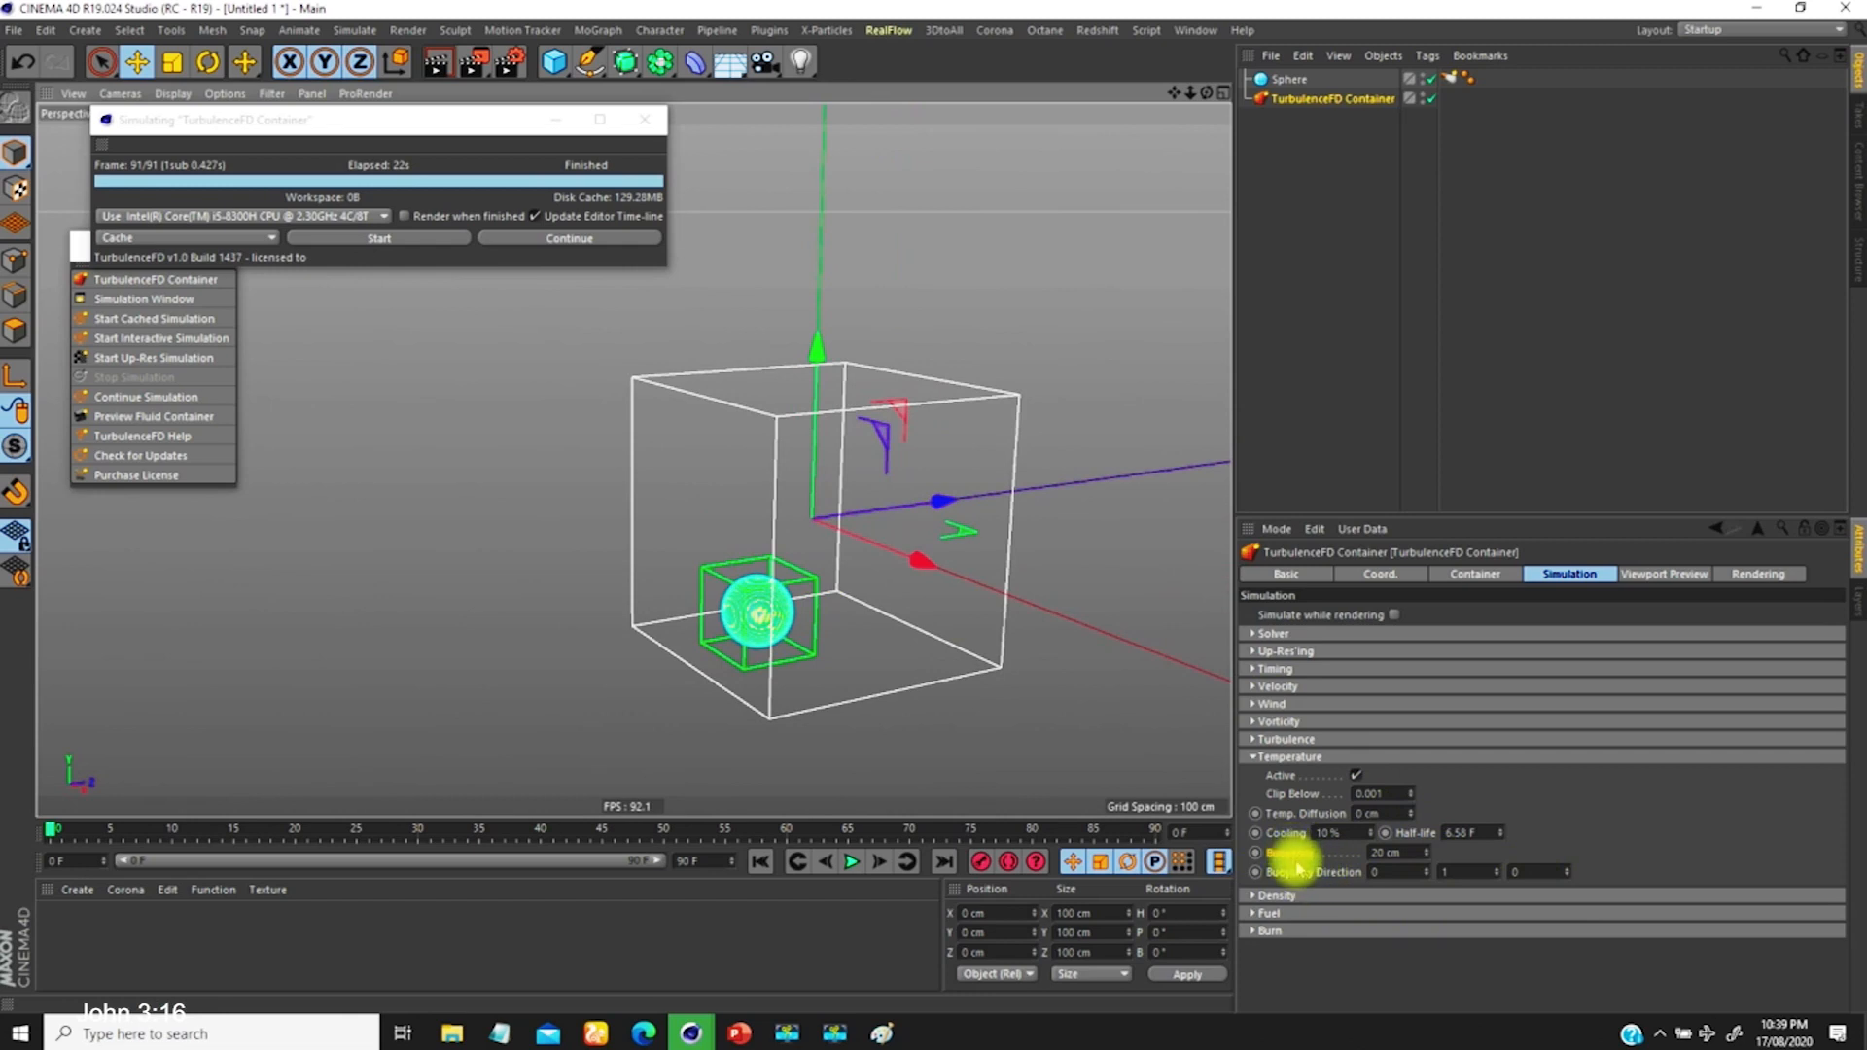
pyautogui.click(1393, 852)
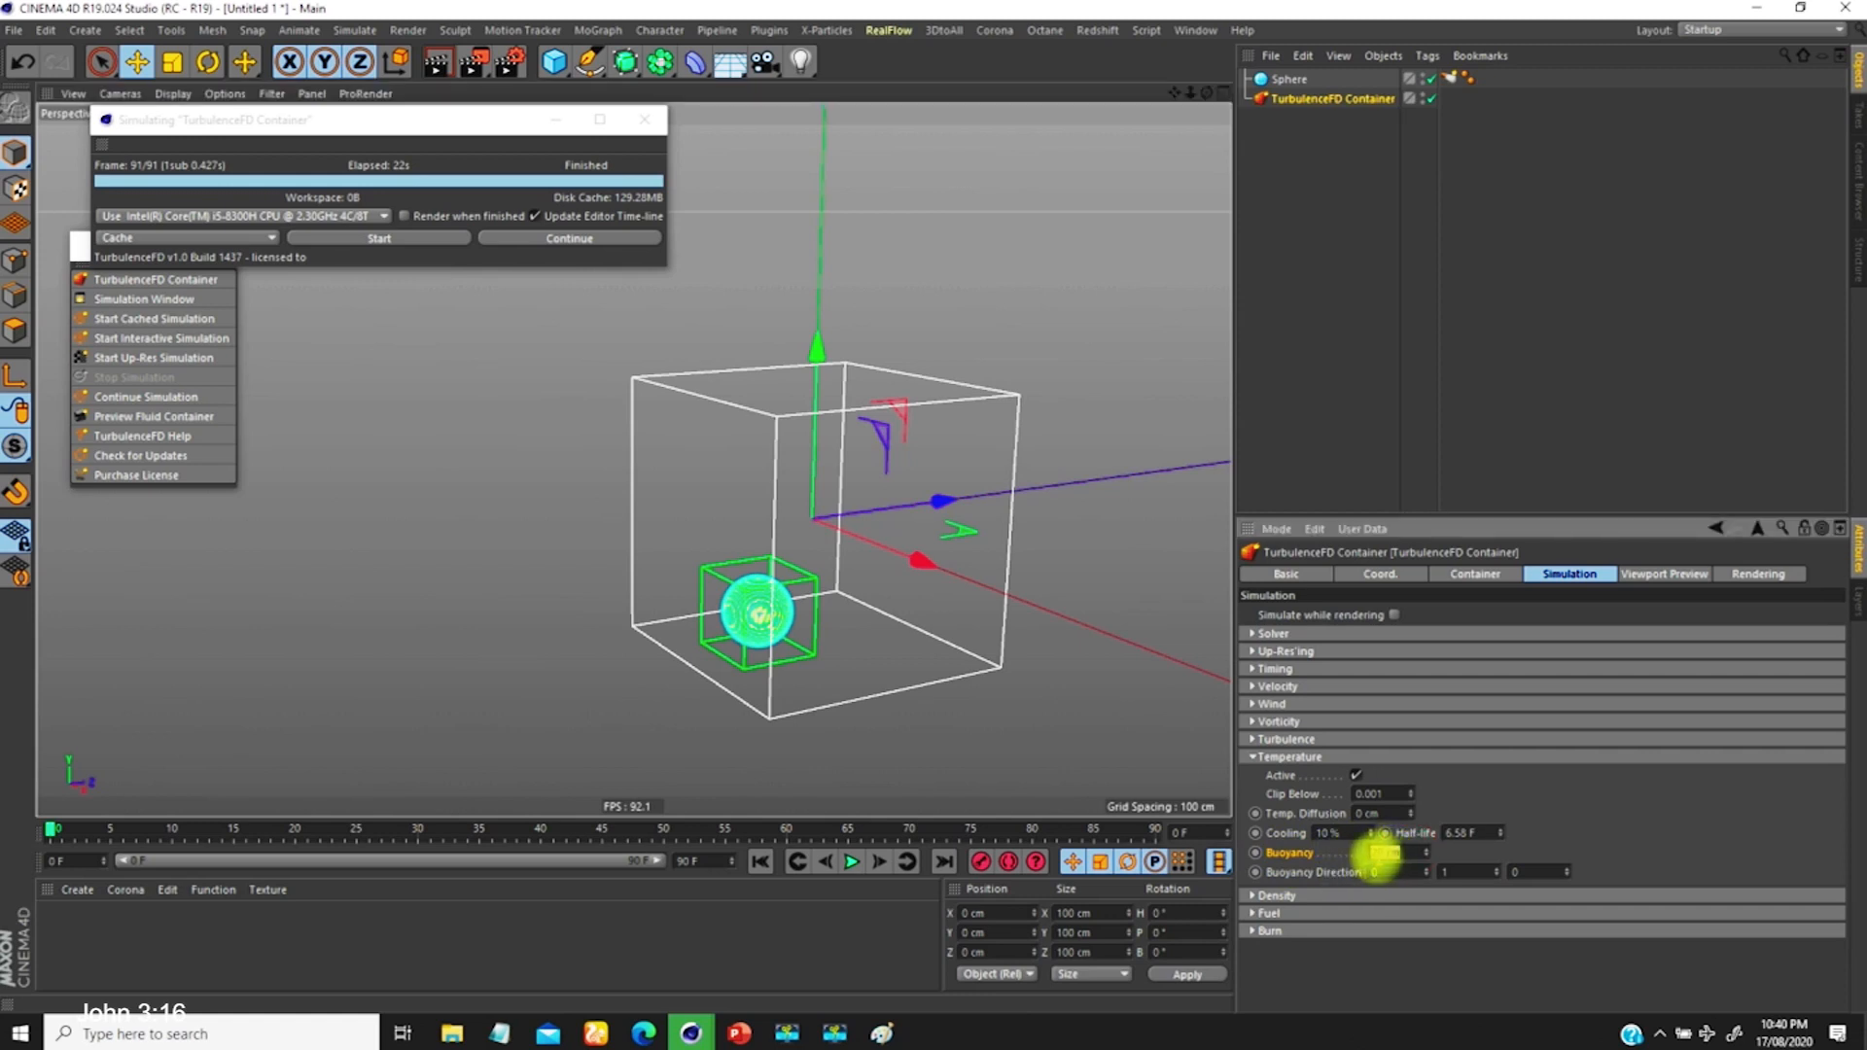
# Step: Move the Sphere emitter up from the container floor to the middle of the container
pyautogui.click(1451, 872)
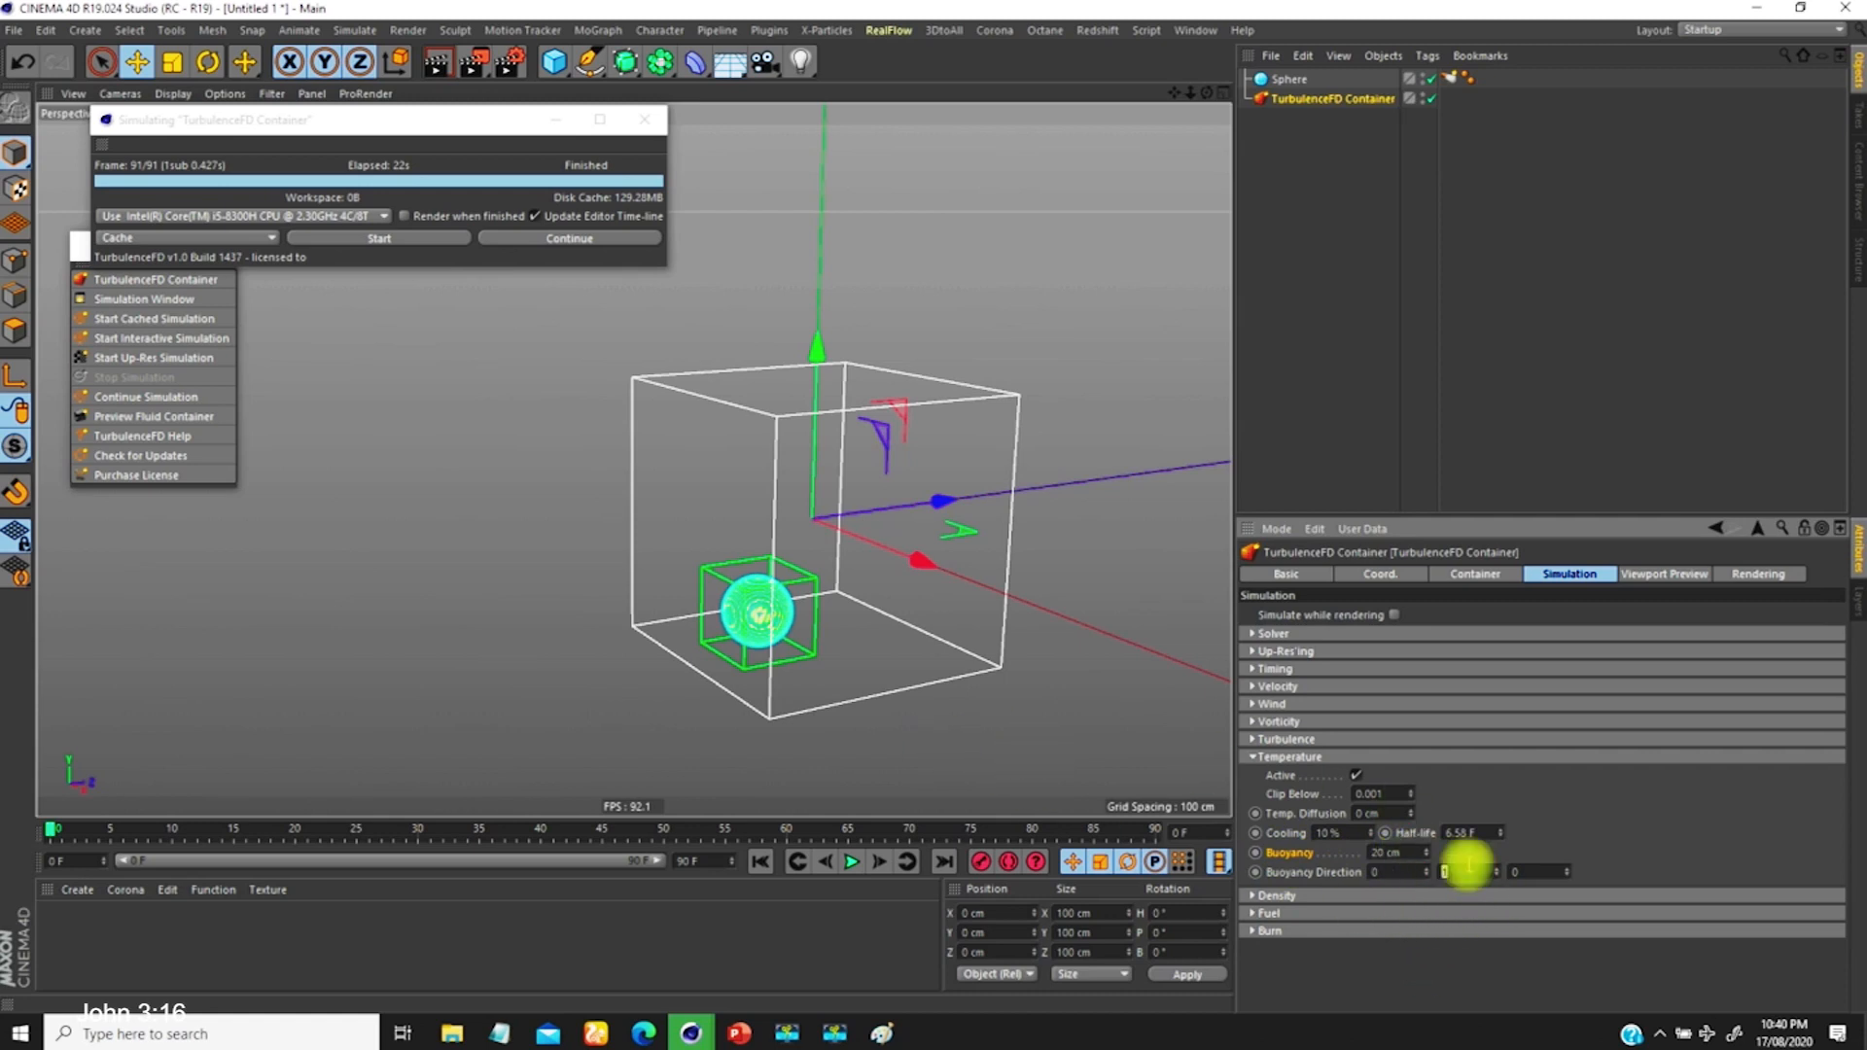
pyautogui.keyDown('alt'); pyautogui.moveTo(806, 680); pyautogui.dragTo(777, 642); pyautogui.keyUp('alt')
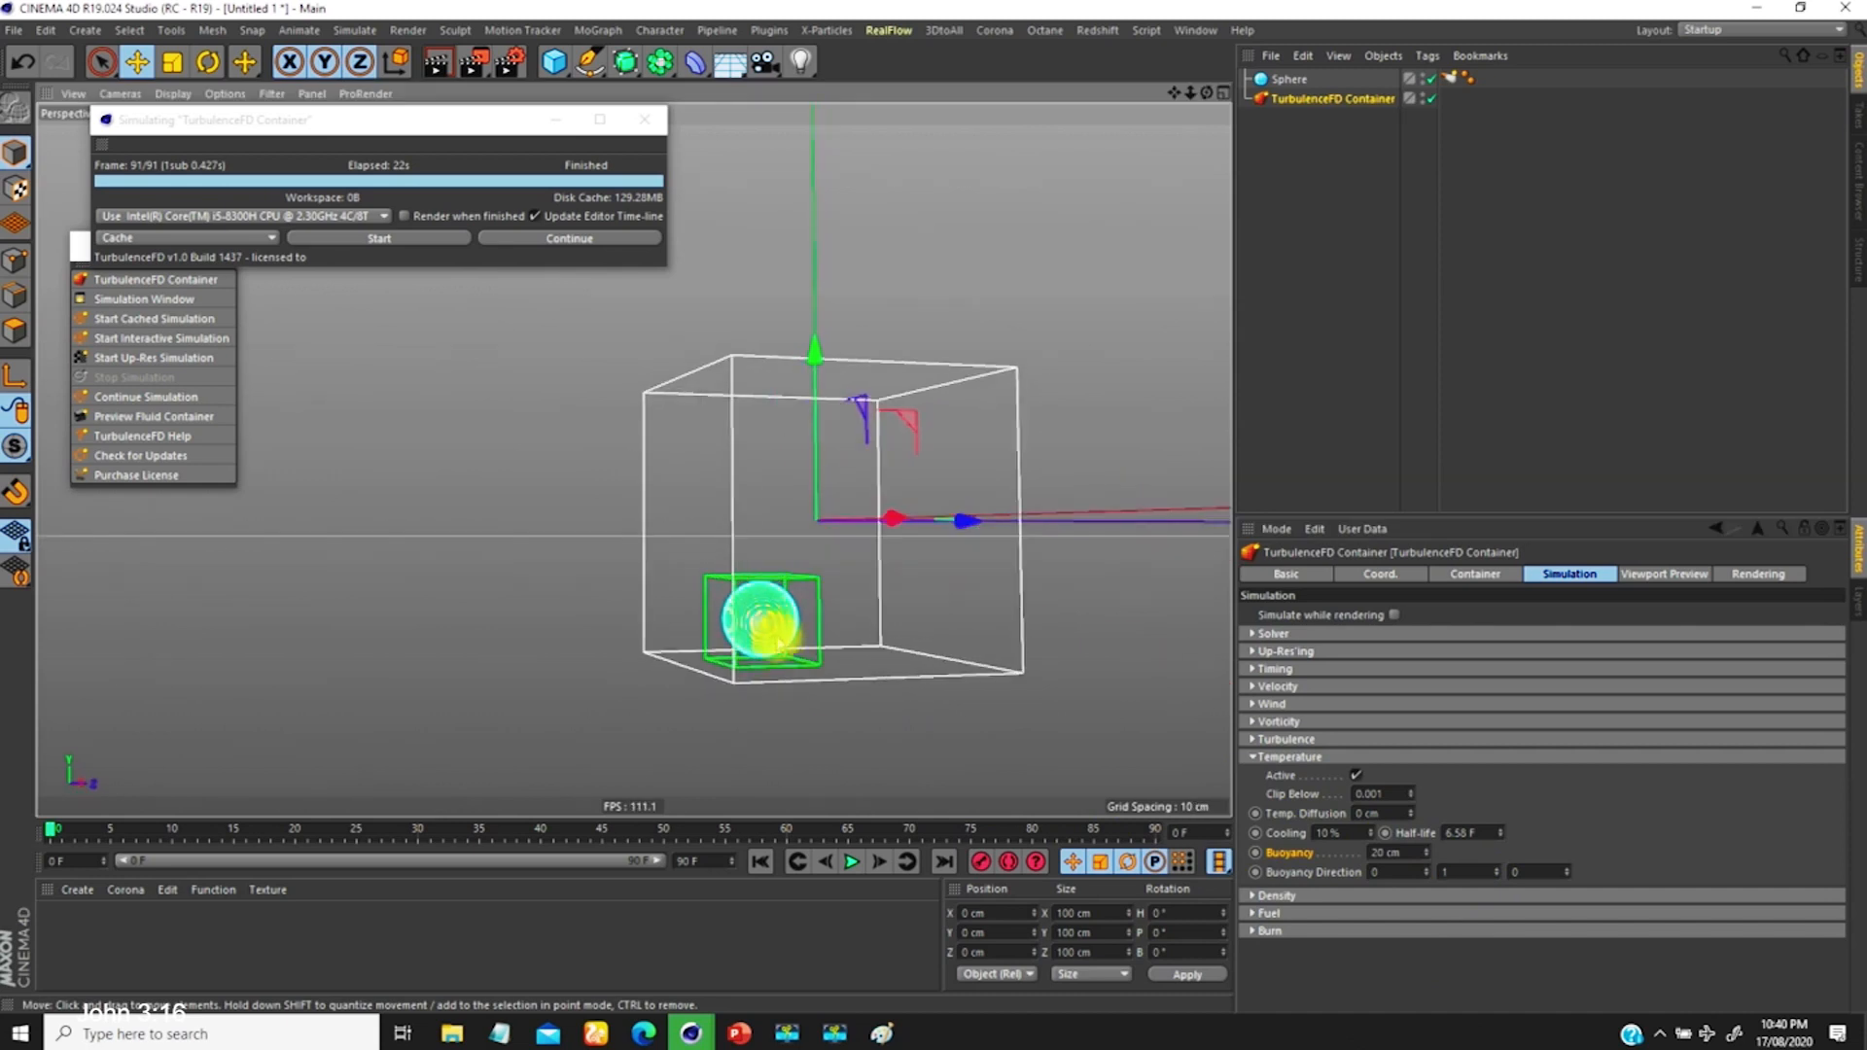
pyautogui.keyDown('alt'); pyautogui.moveTo(817, 567); pyautogui.dragTo(929, 422); pyautogui.keyUp('alt')
pyautogui.click(1290, 79)
pyautogui.keyDown('alt'); pyautogui.moveTo(877, 556); pyautogui.dragTo(873, 494); pyautogui.keyUp('alt')
# Step: Set the container's Buoyancy Direction Y to -1 and rerun the cached simulation, overwriting the sixth cache
pyautogui.click(1356, 118)
pyautogui.click(1333, 108)
pyautogui.click(1442, 879)
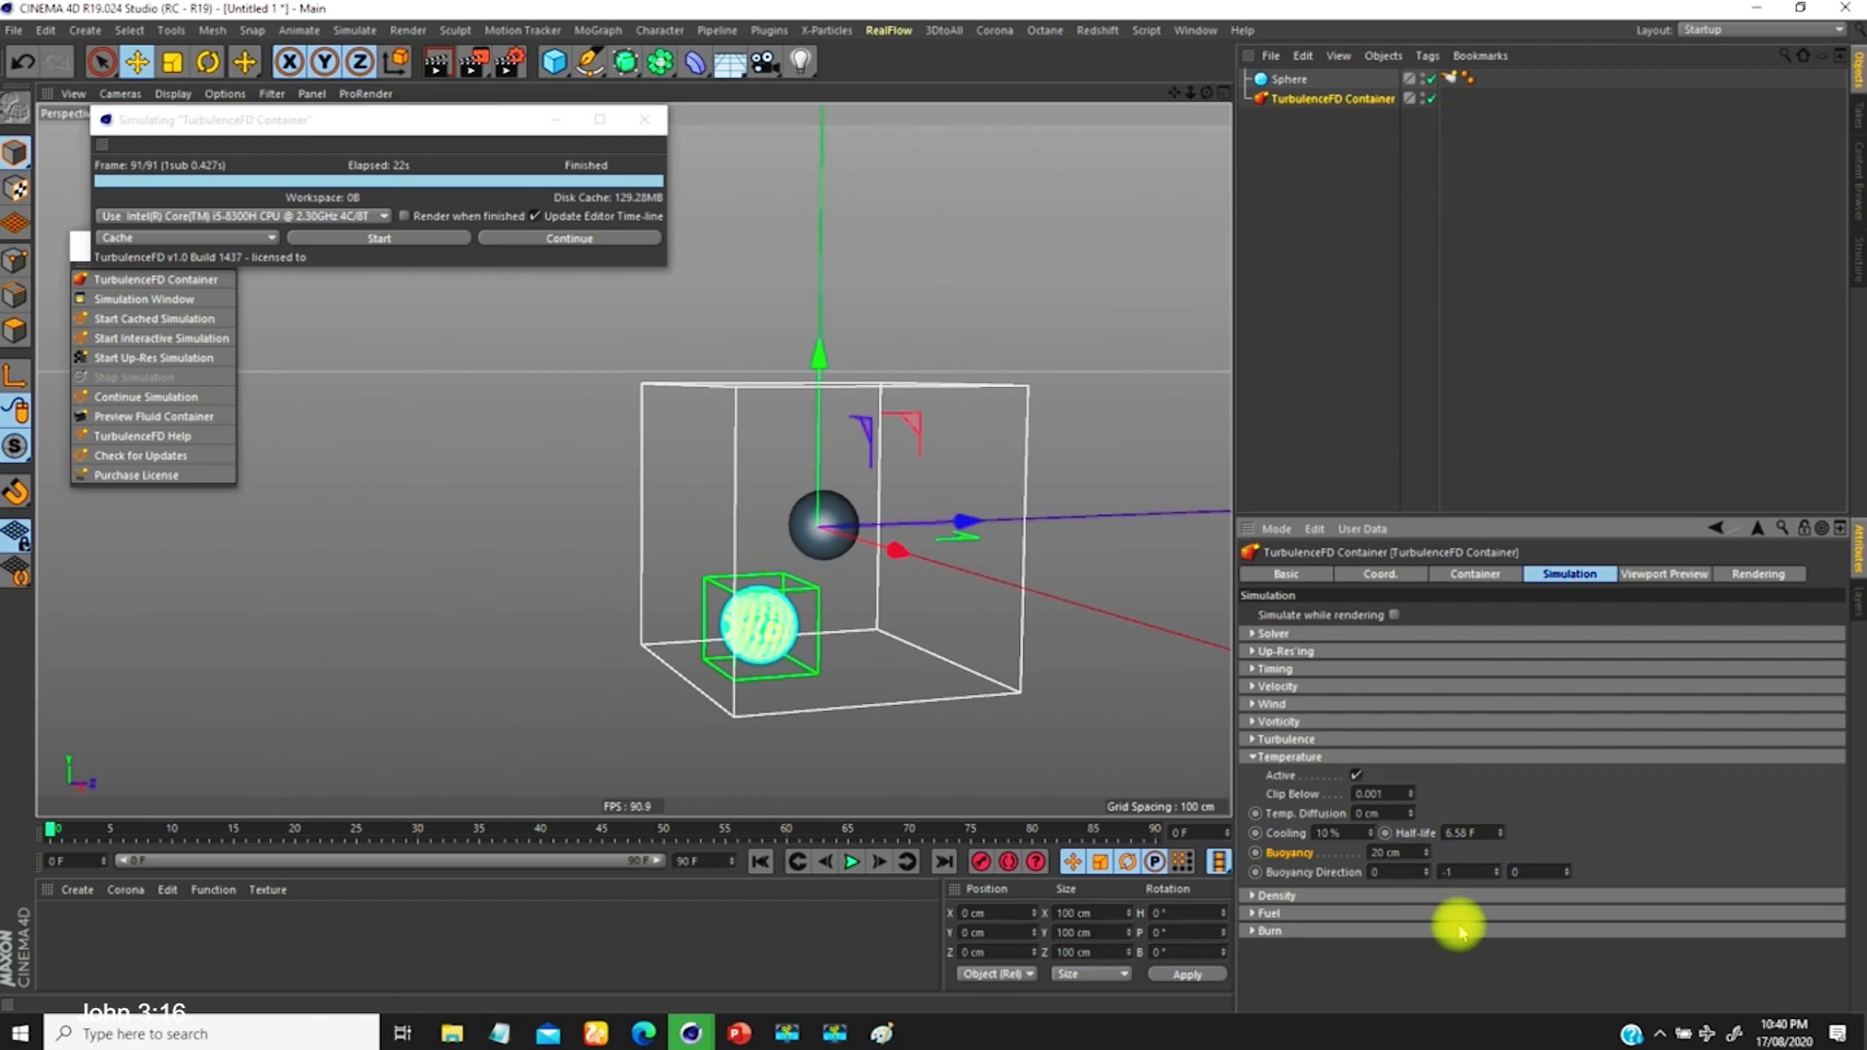
pyautogui.click(382, 241)
pyautogui.click(1012, 505)
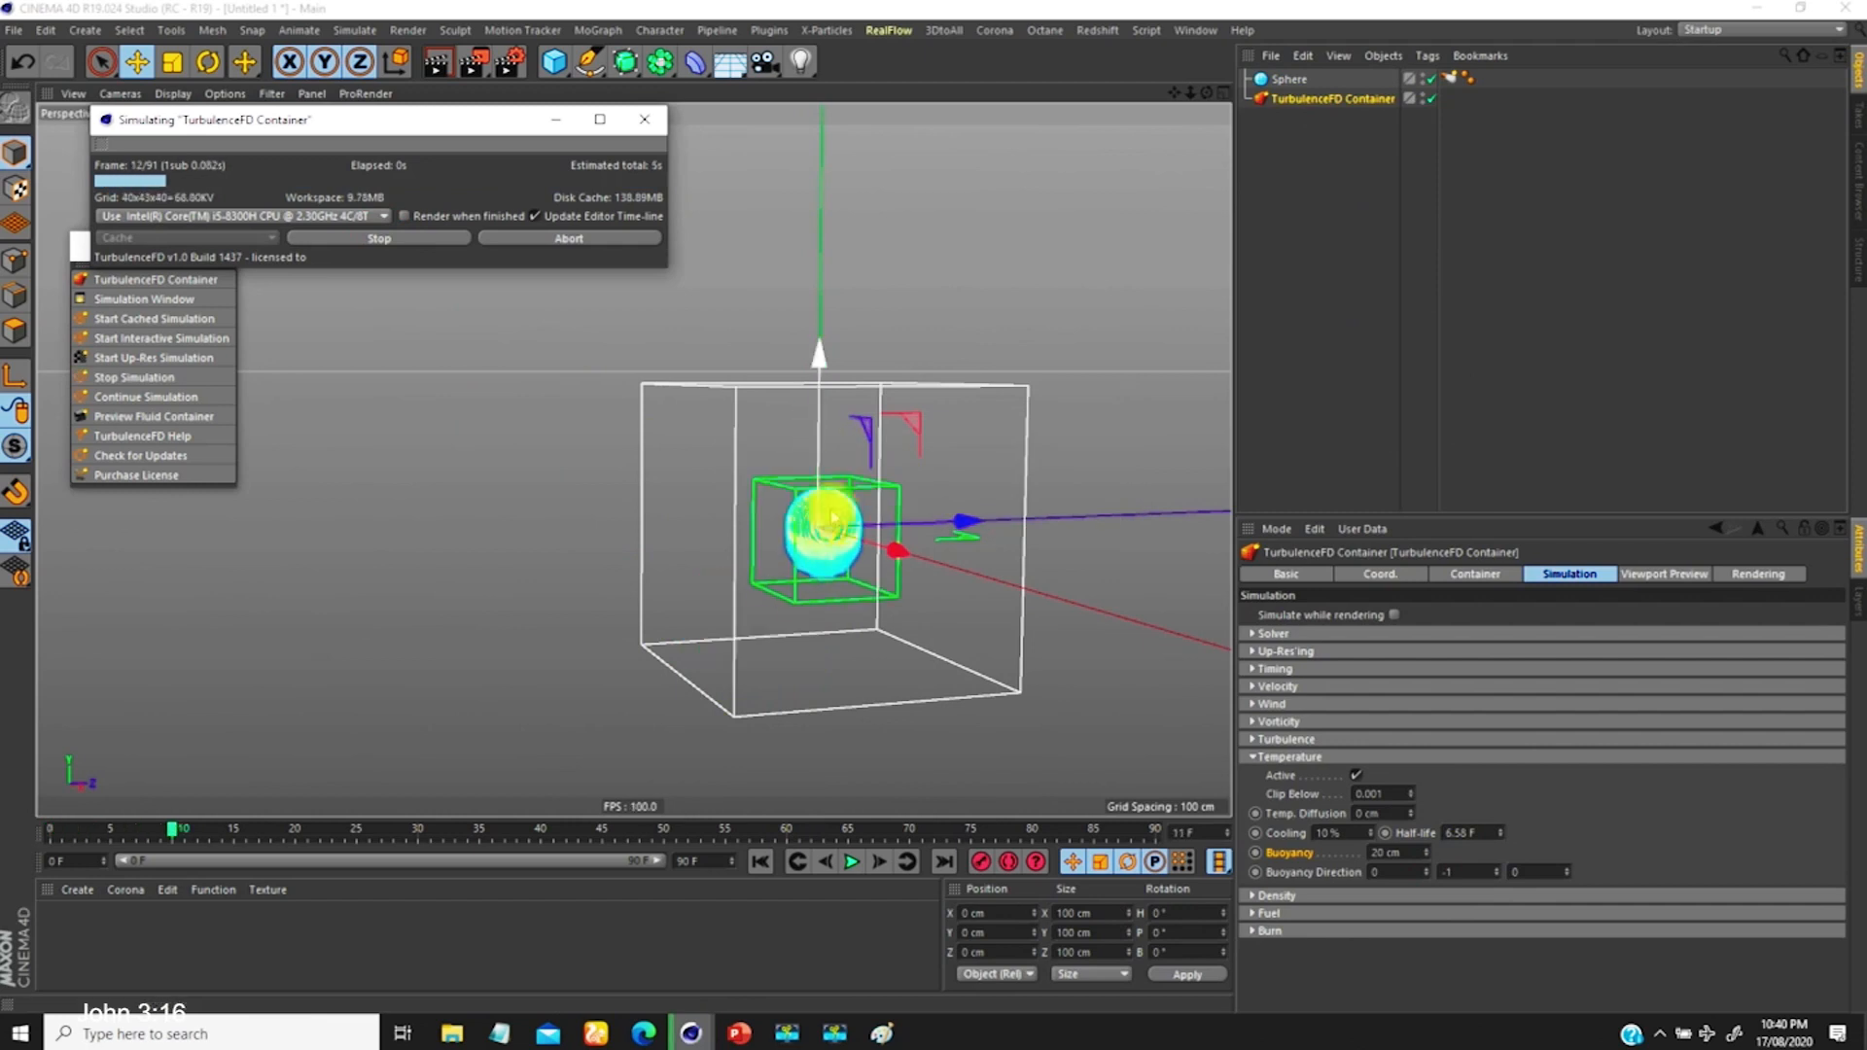
# Step: Examine the simulation with reversed buoyancy direction, play it back and return to frame 0
pyautogui.keyDown('alt'); pyautogui.moveTo(848, 597); pyautogui.dragTo(982, 526); pyautogui.keyUp('alt')
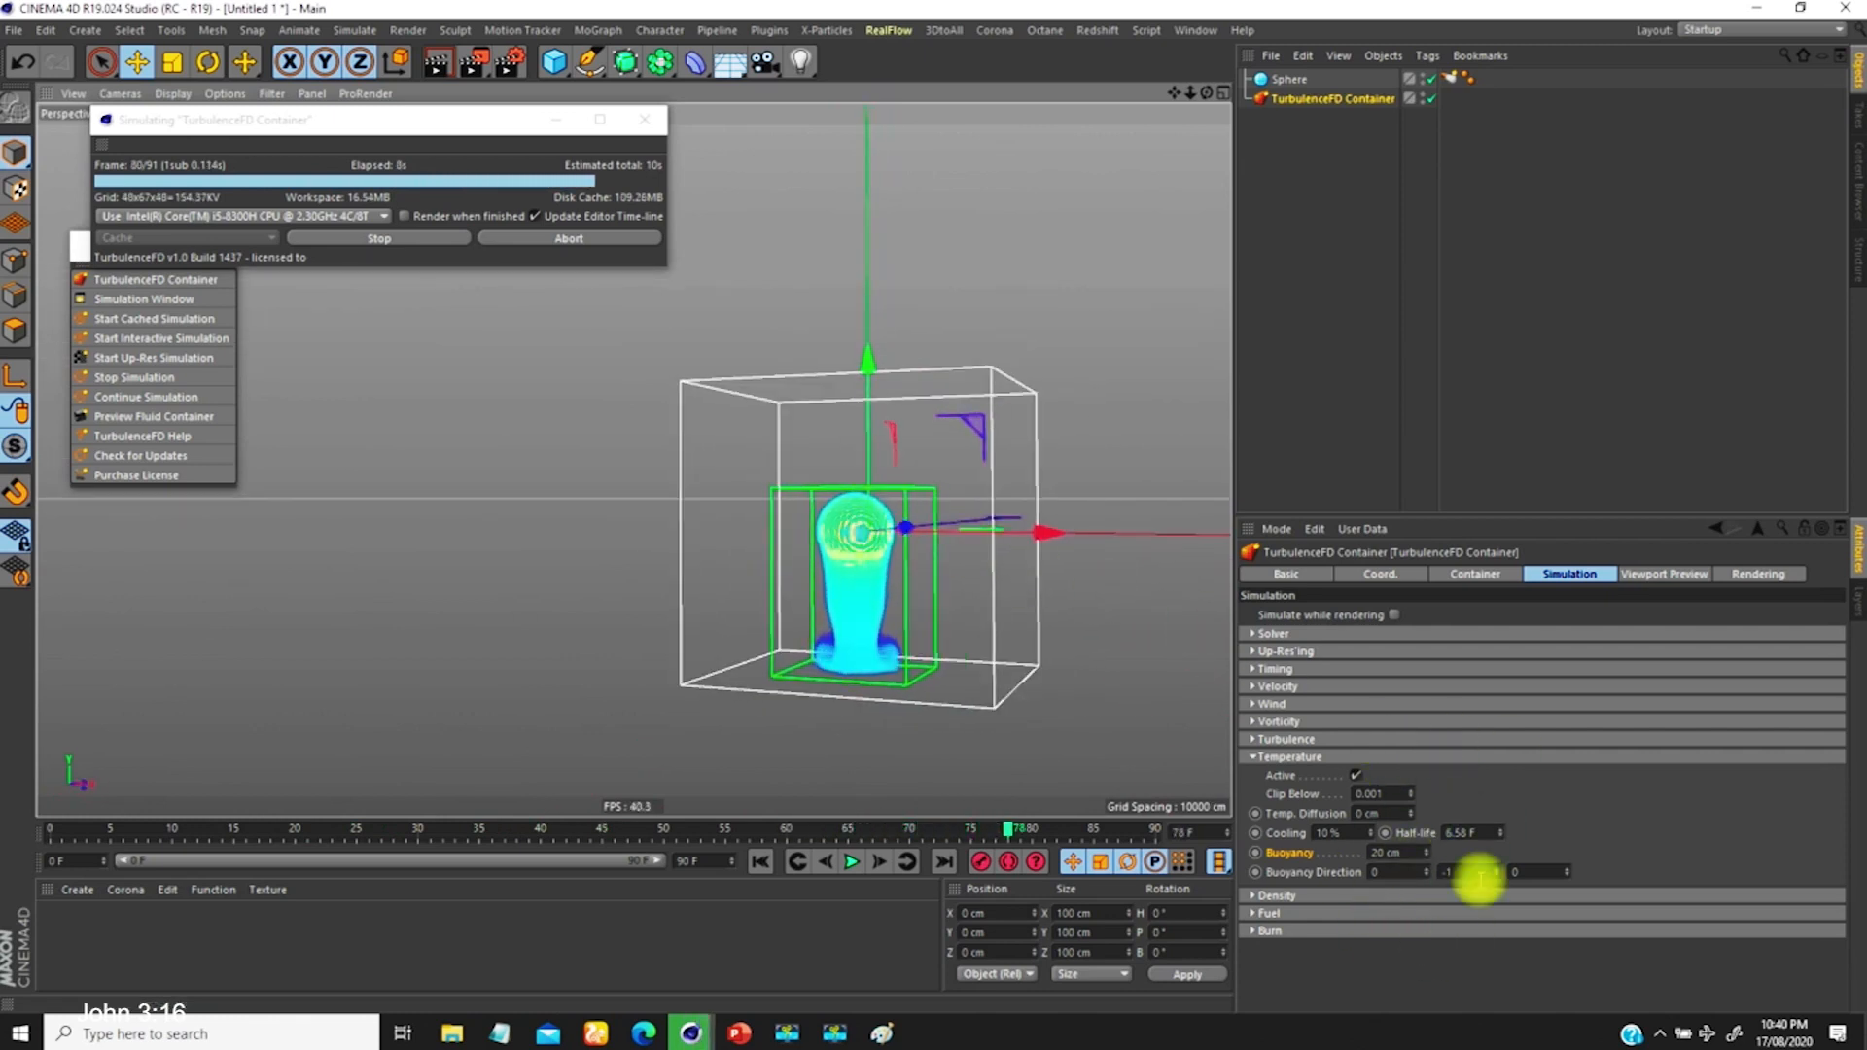
pyautogui.click(855, 866)
pyautogui.click(850, 865)
pyautogui.click(761, 864)
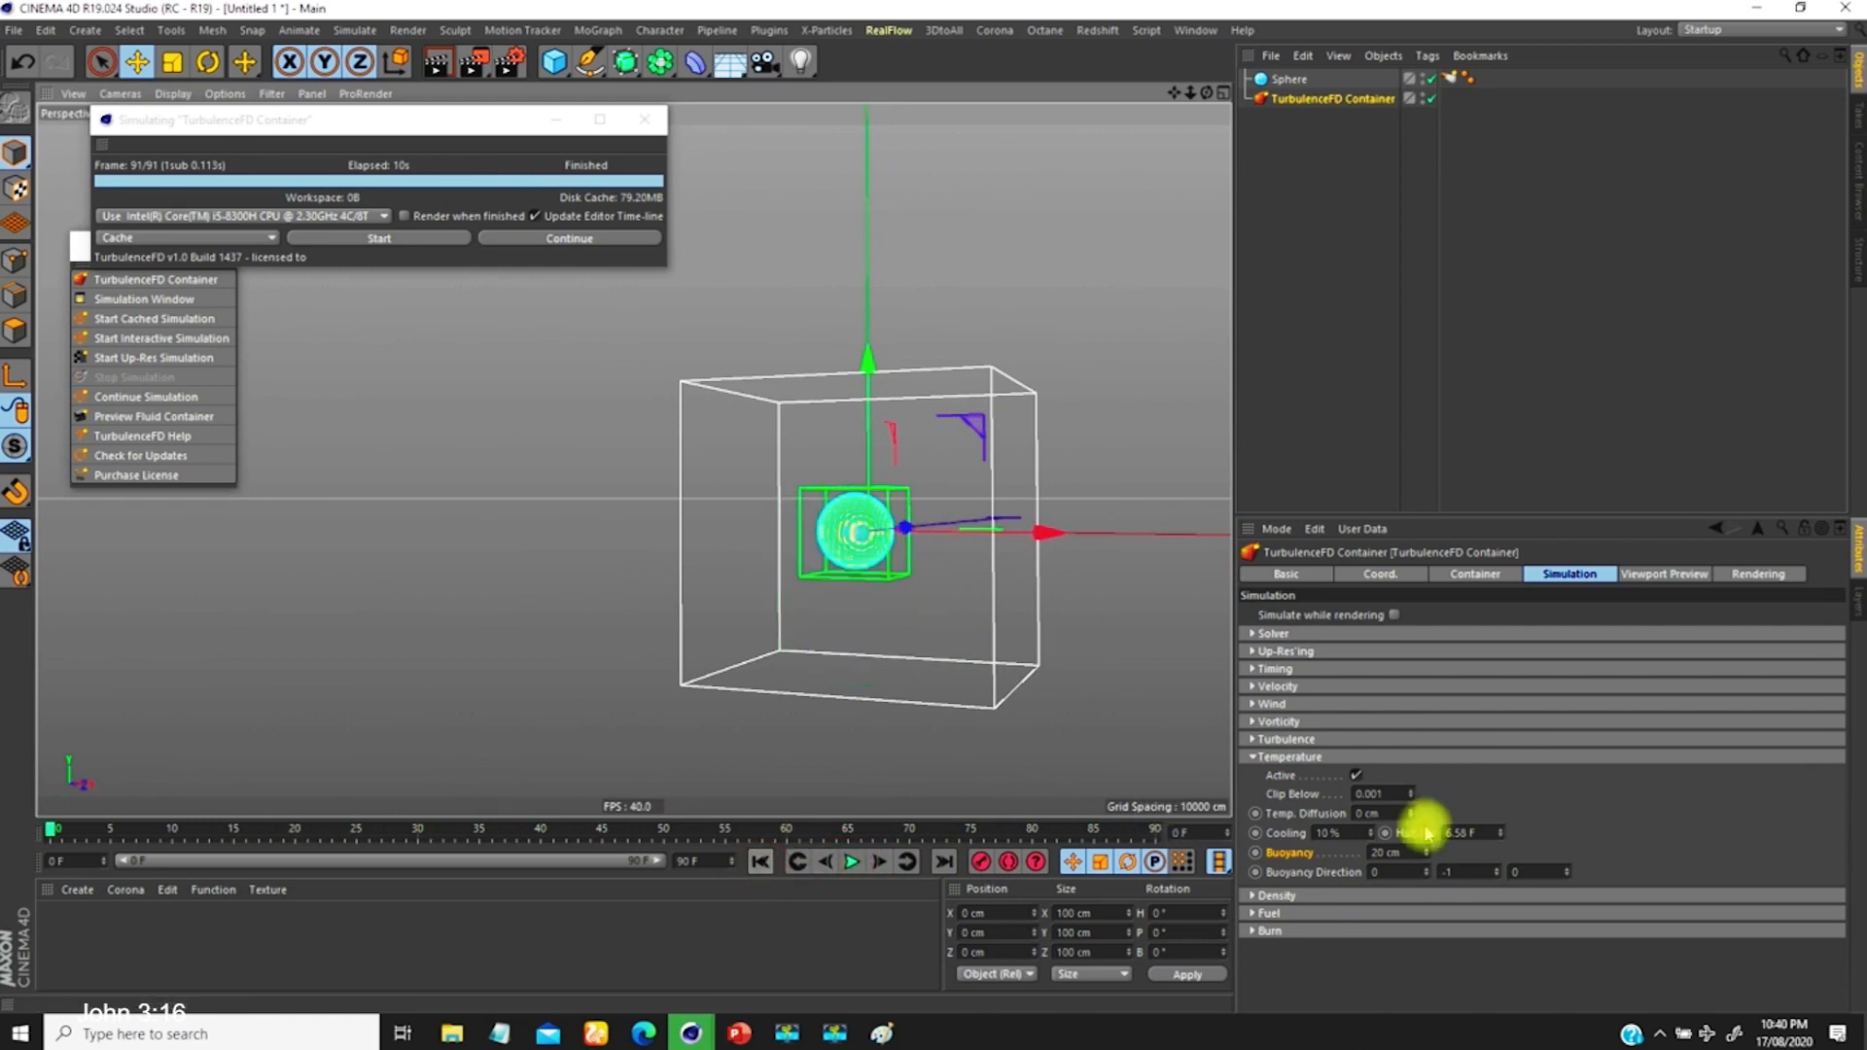
# Step: Set the container's Buoyancy Direction Z to 1 and rerun the cached simulation, overwriting the existing cache
pyautogui.keyDown('alt'); pyautogui.moveTo(854, 554); pyautogui.dragTo(1062, 646); pyautogui.keyUp('alt')
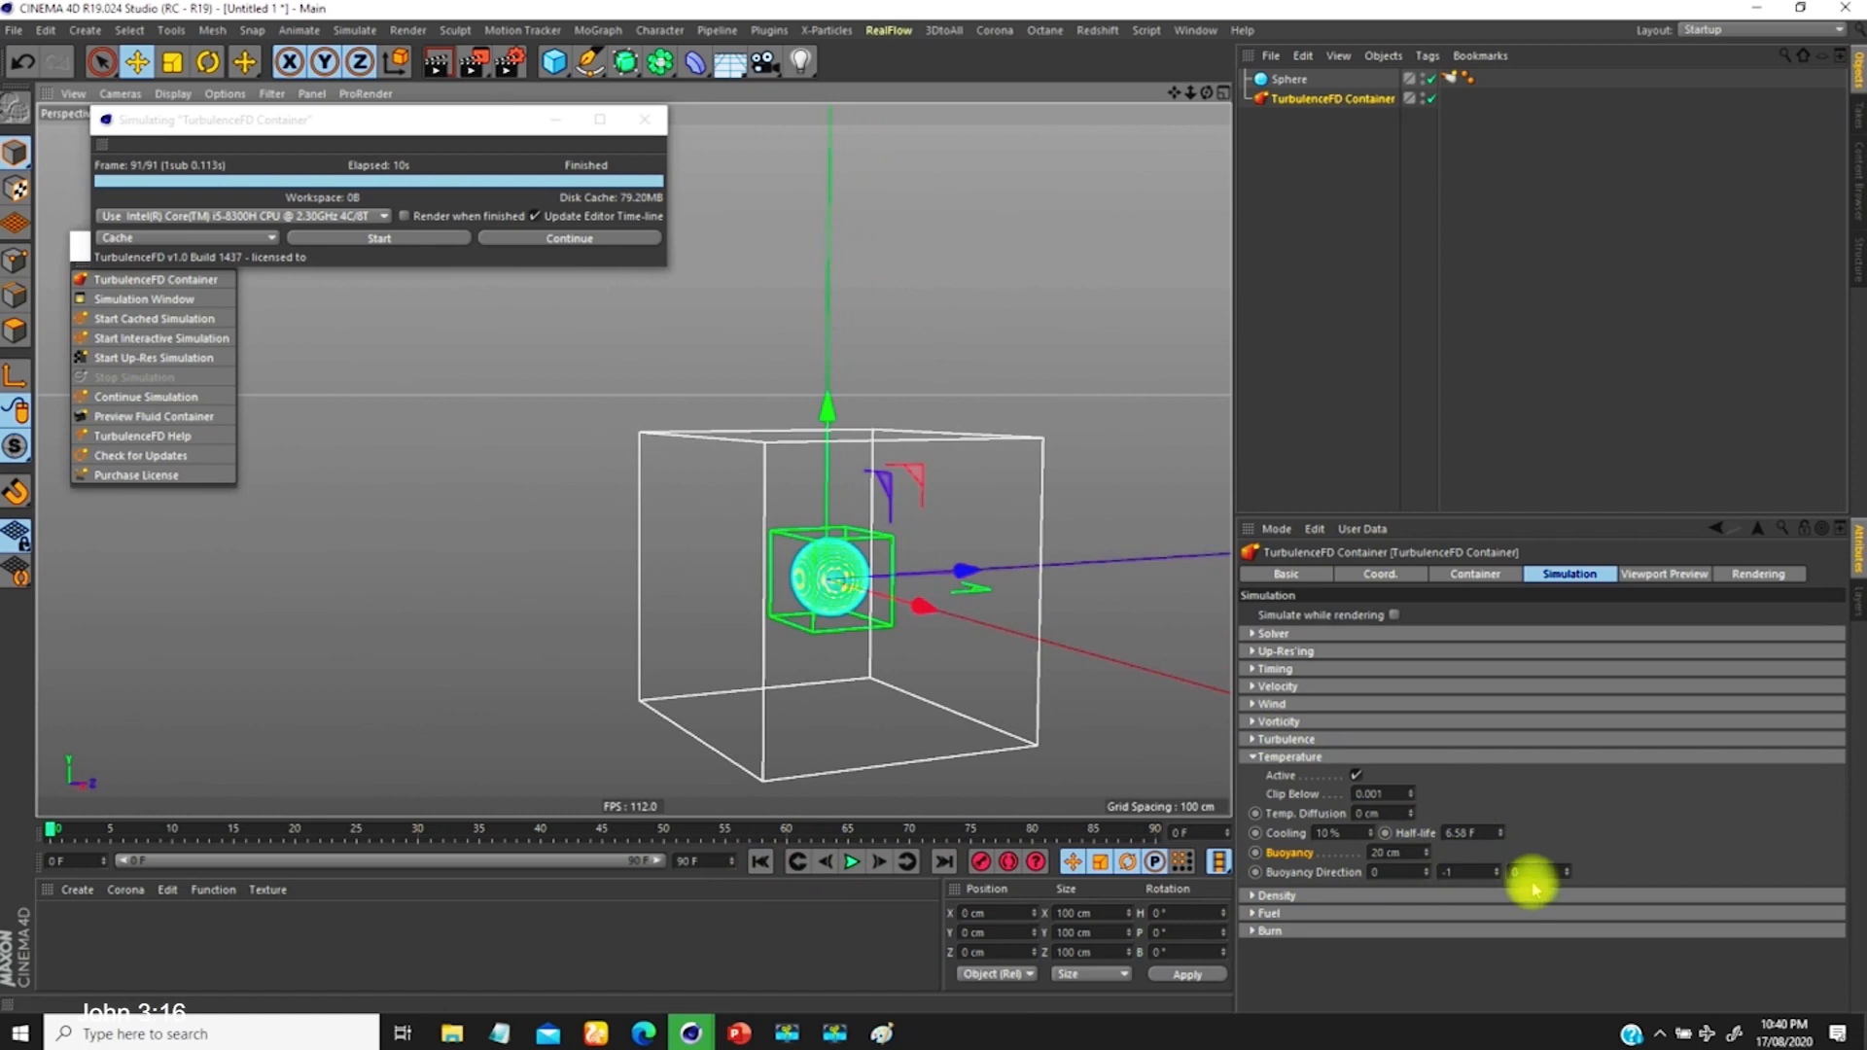
pyautogui.moveTo(911, 660)
pyautogui.keyDown('alt'); pyautogui.mouseDown()
pyautogui.moveTo(829, 633)
pyautogui.moveTo(892, 641)
pyautogui.mouseUp(); pyautogui.keyUp('alt')
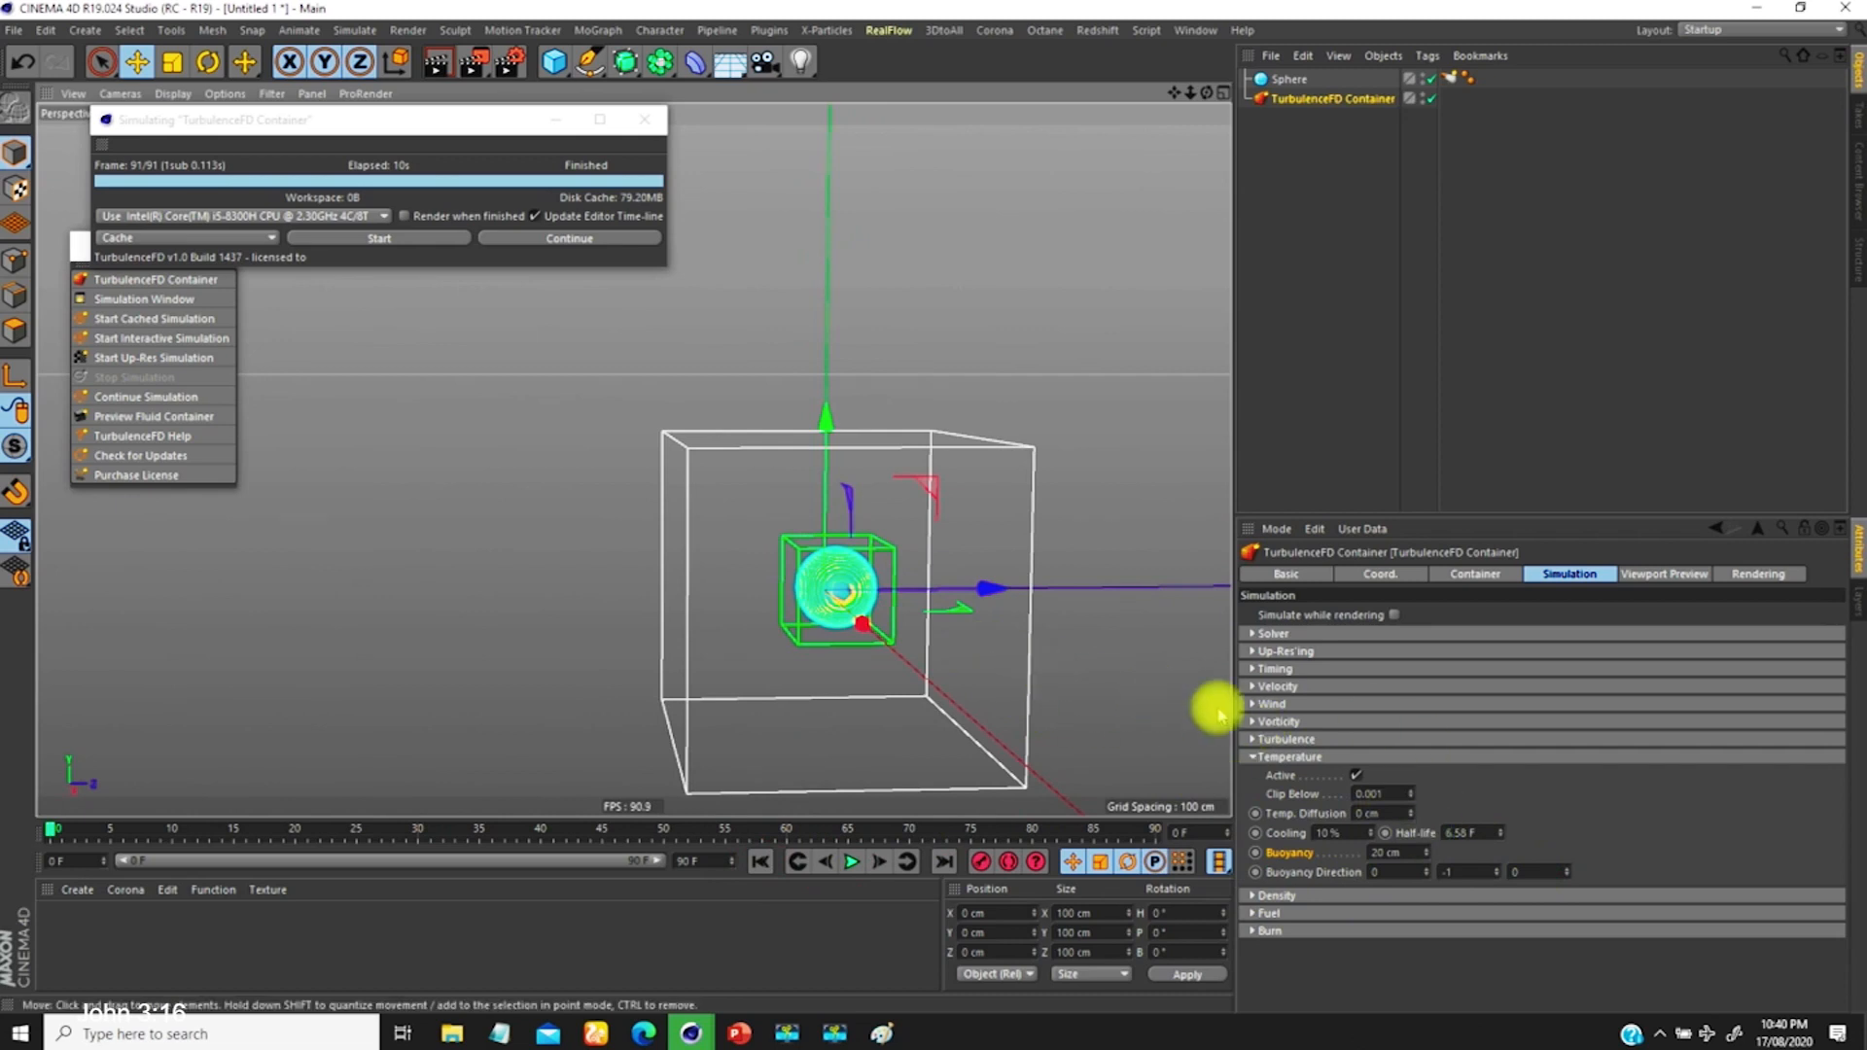
pyautogui.click(1523, 872)
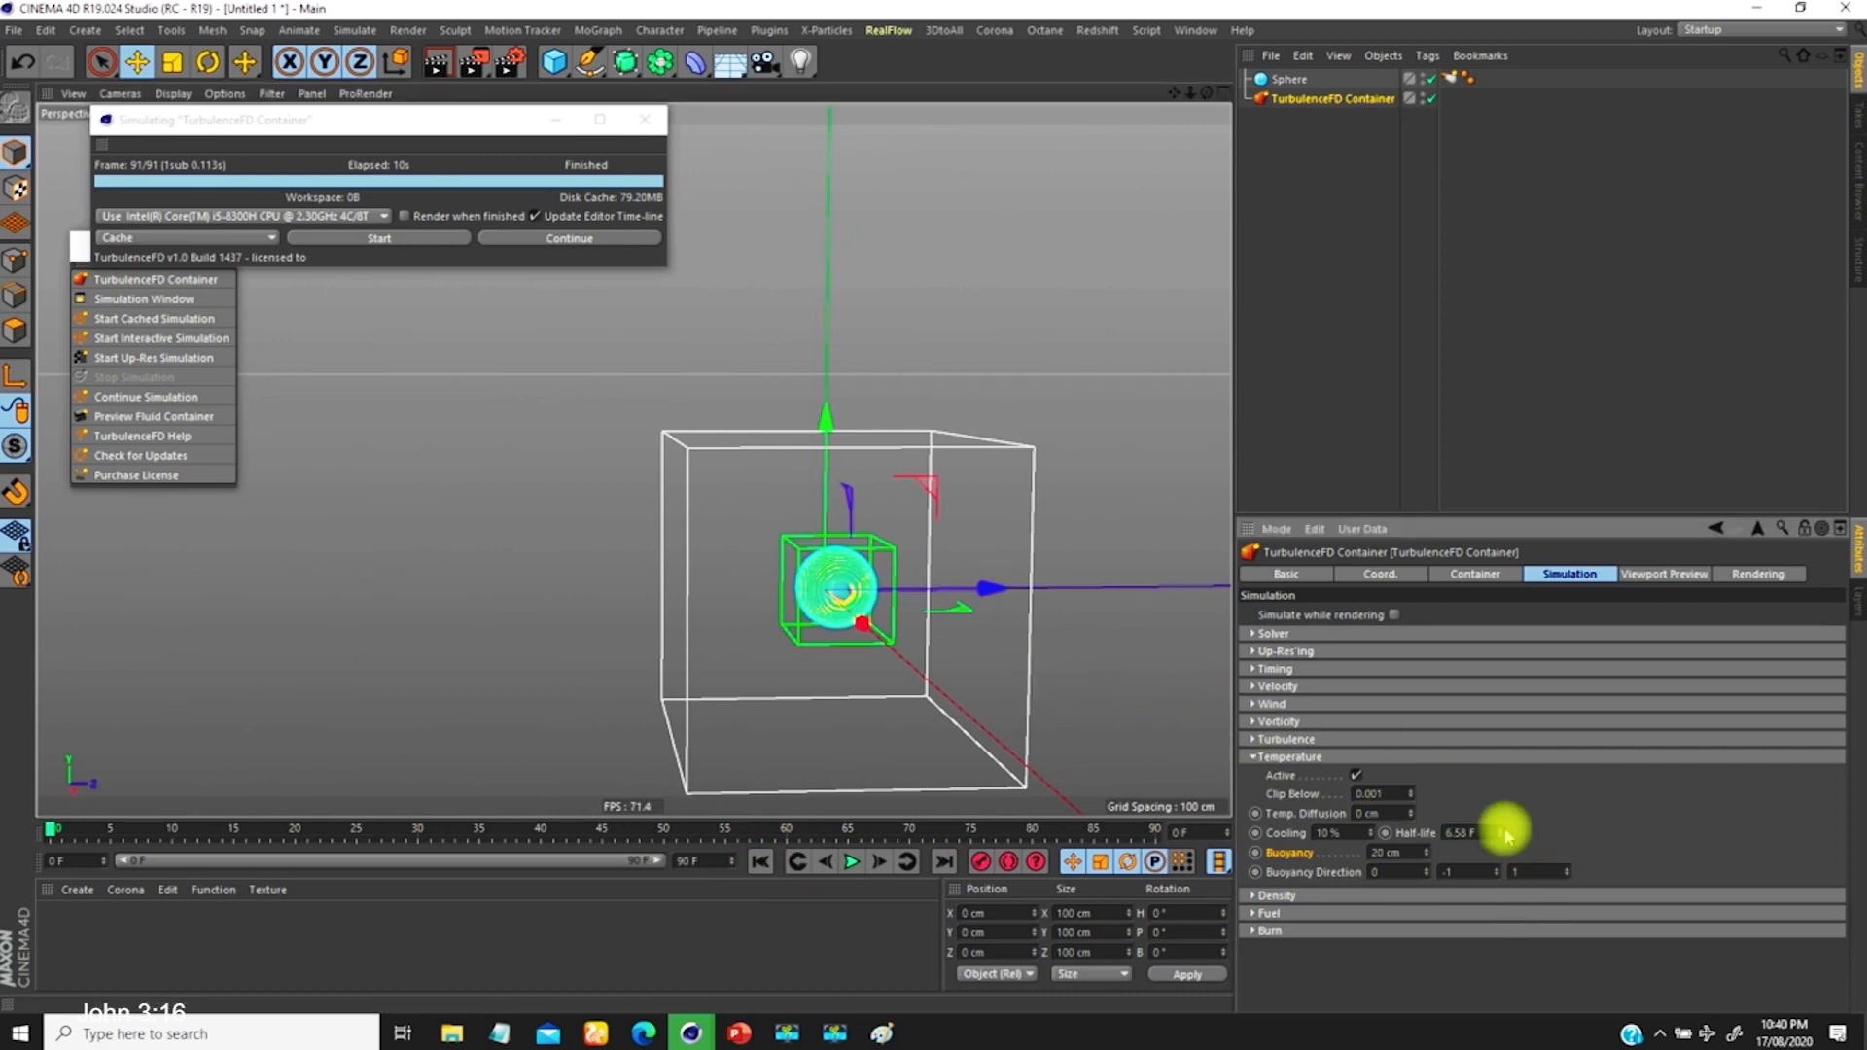
pyautogui.keyDown('alt'); pyautogui.moveTo(833, 616); pyautogui.dragTo(709, 479); pyautogui.keyUp('alt')
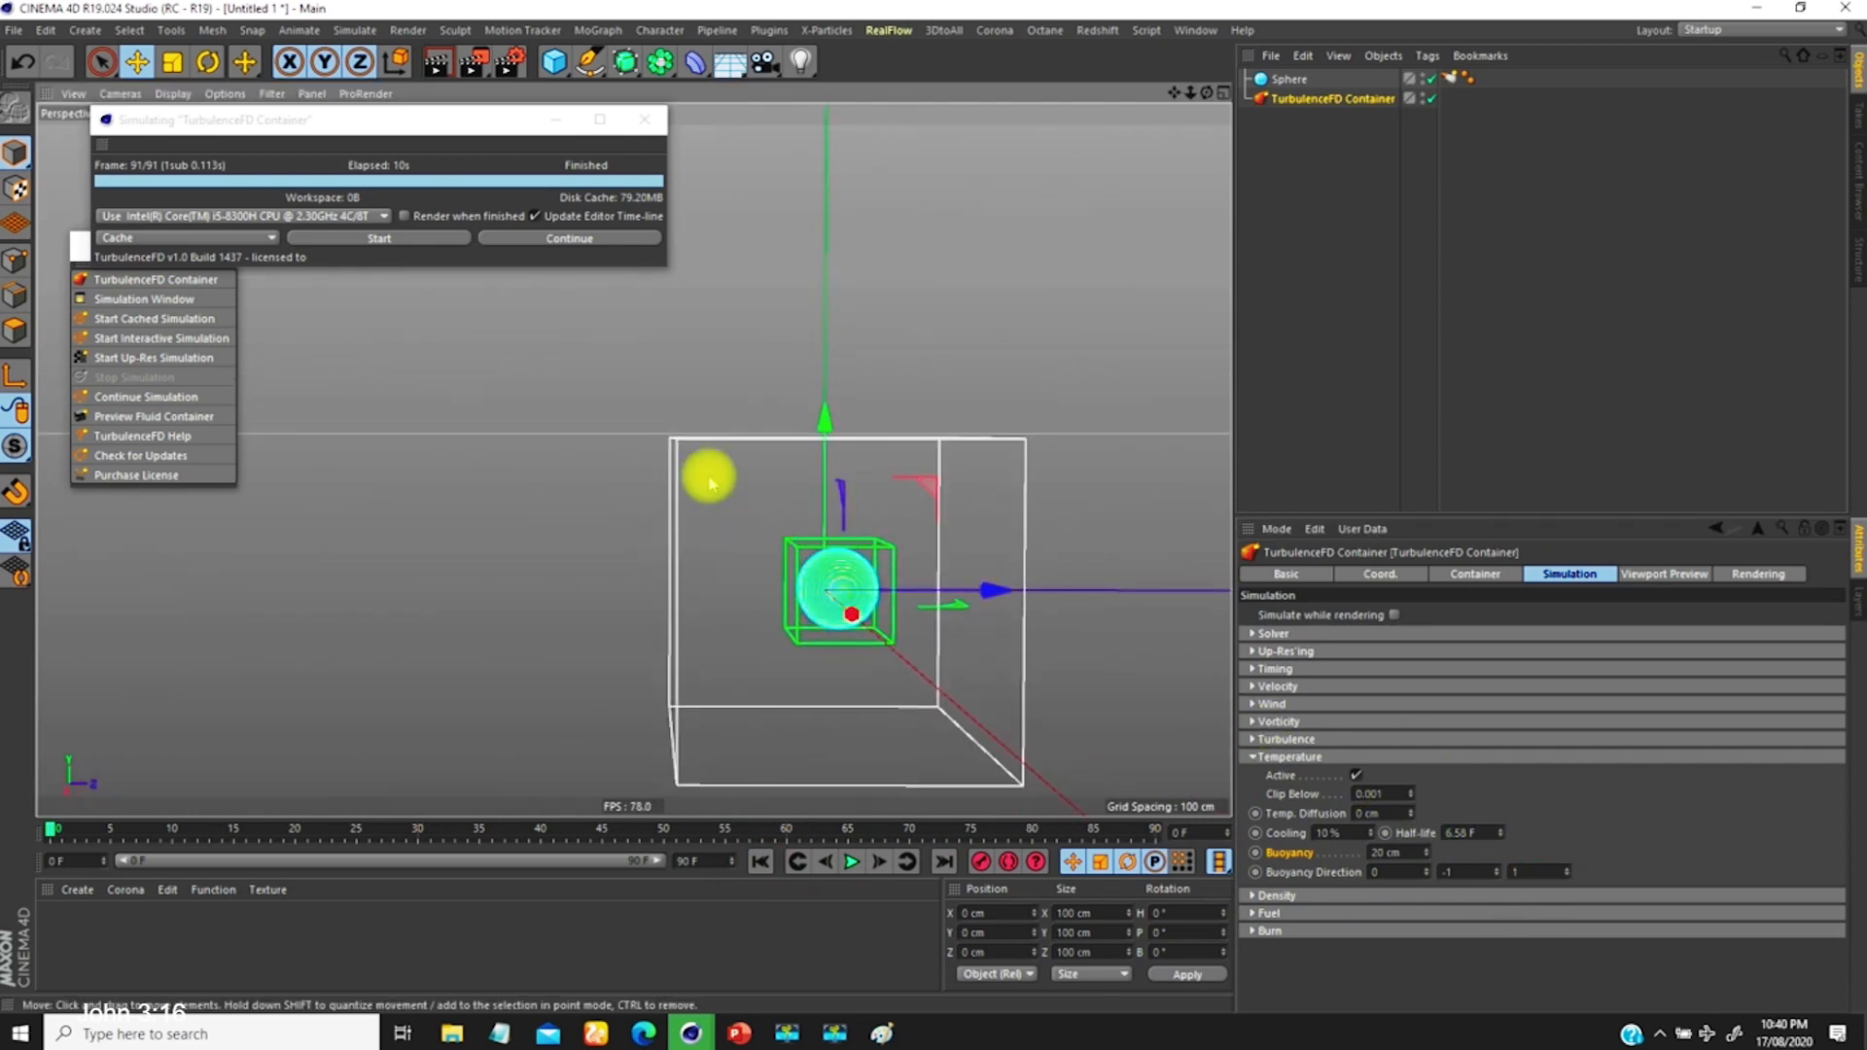
pyautogui.click(404, 243)
pyautogui.click(1008, 505)
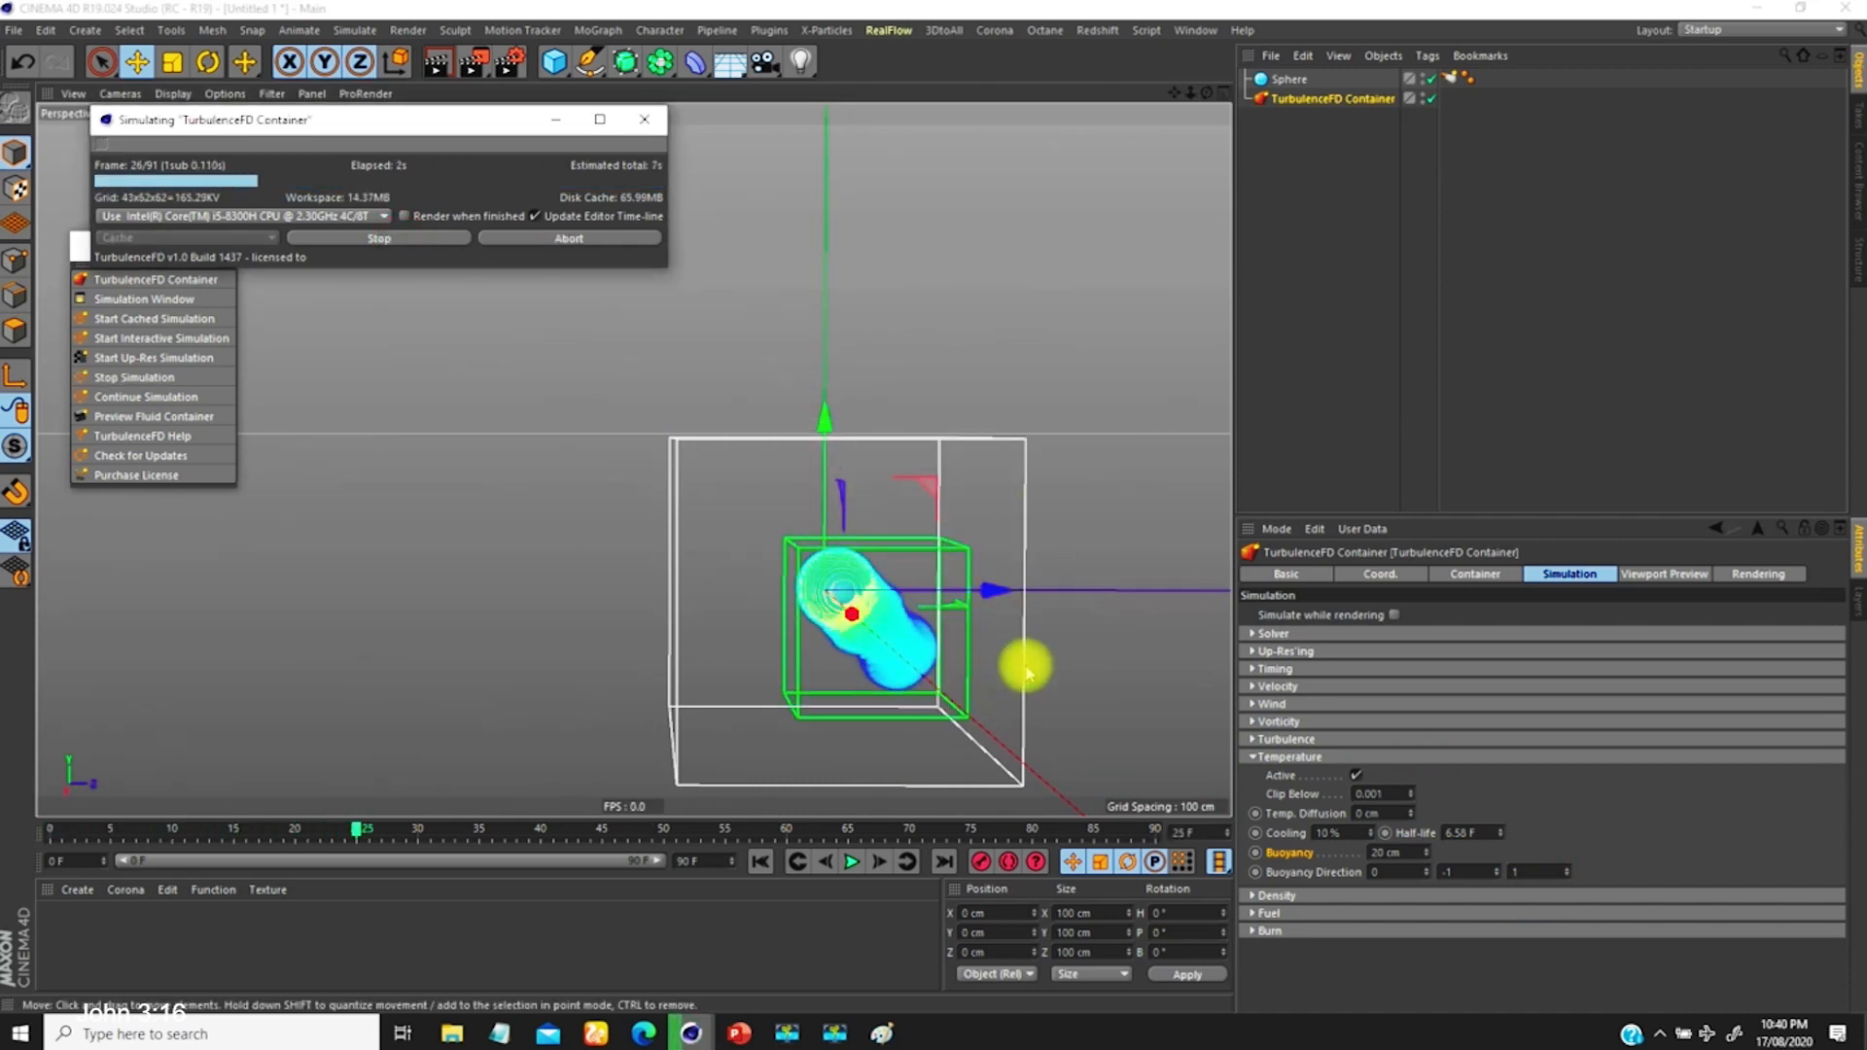
pyautogui.keyDown('alt'); pyautogui.moveTo(957, 655); pyautogui.dragTo(1056, 708); pyautogui.keyUp('alt')
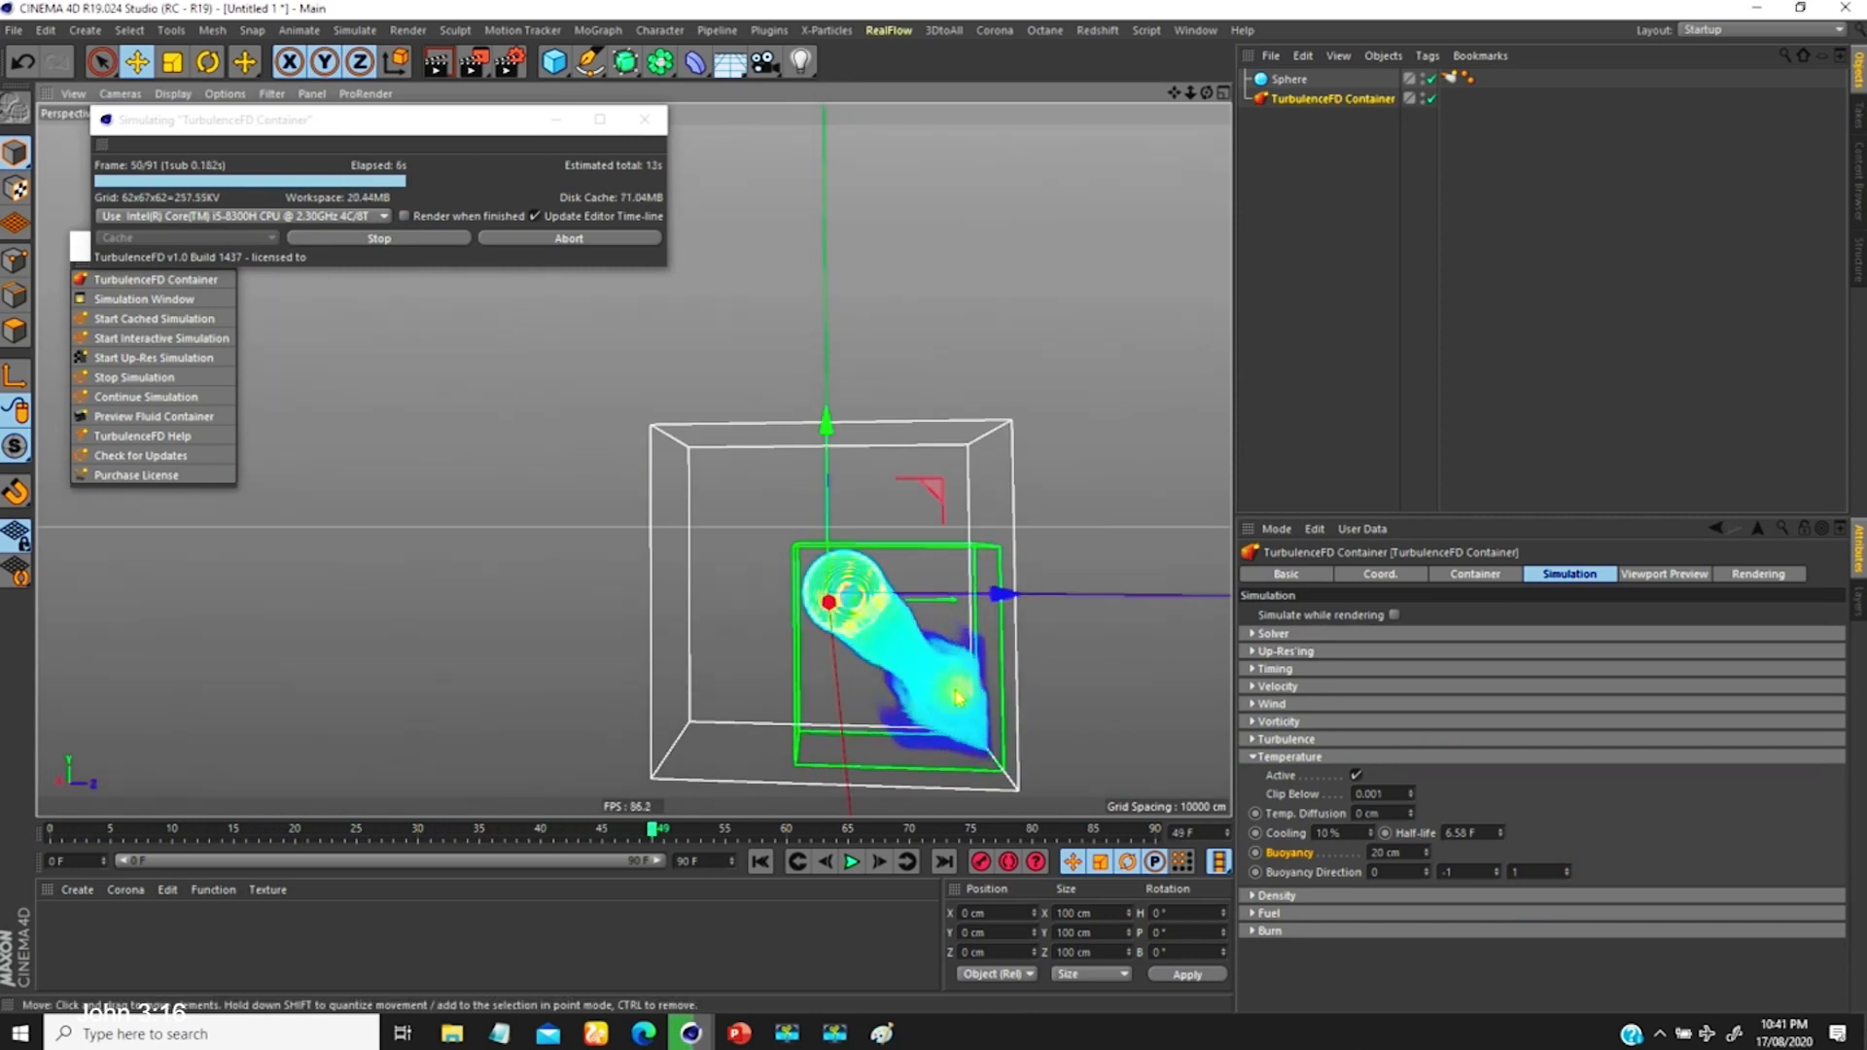
# Step: Set the container's Buoyancy Direction Z to 0.3 and rerun the cached simulation, overwriting the existing cache
pyautogui.click(1523, 872)
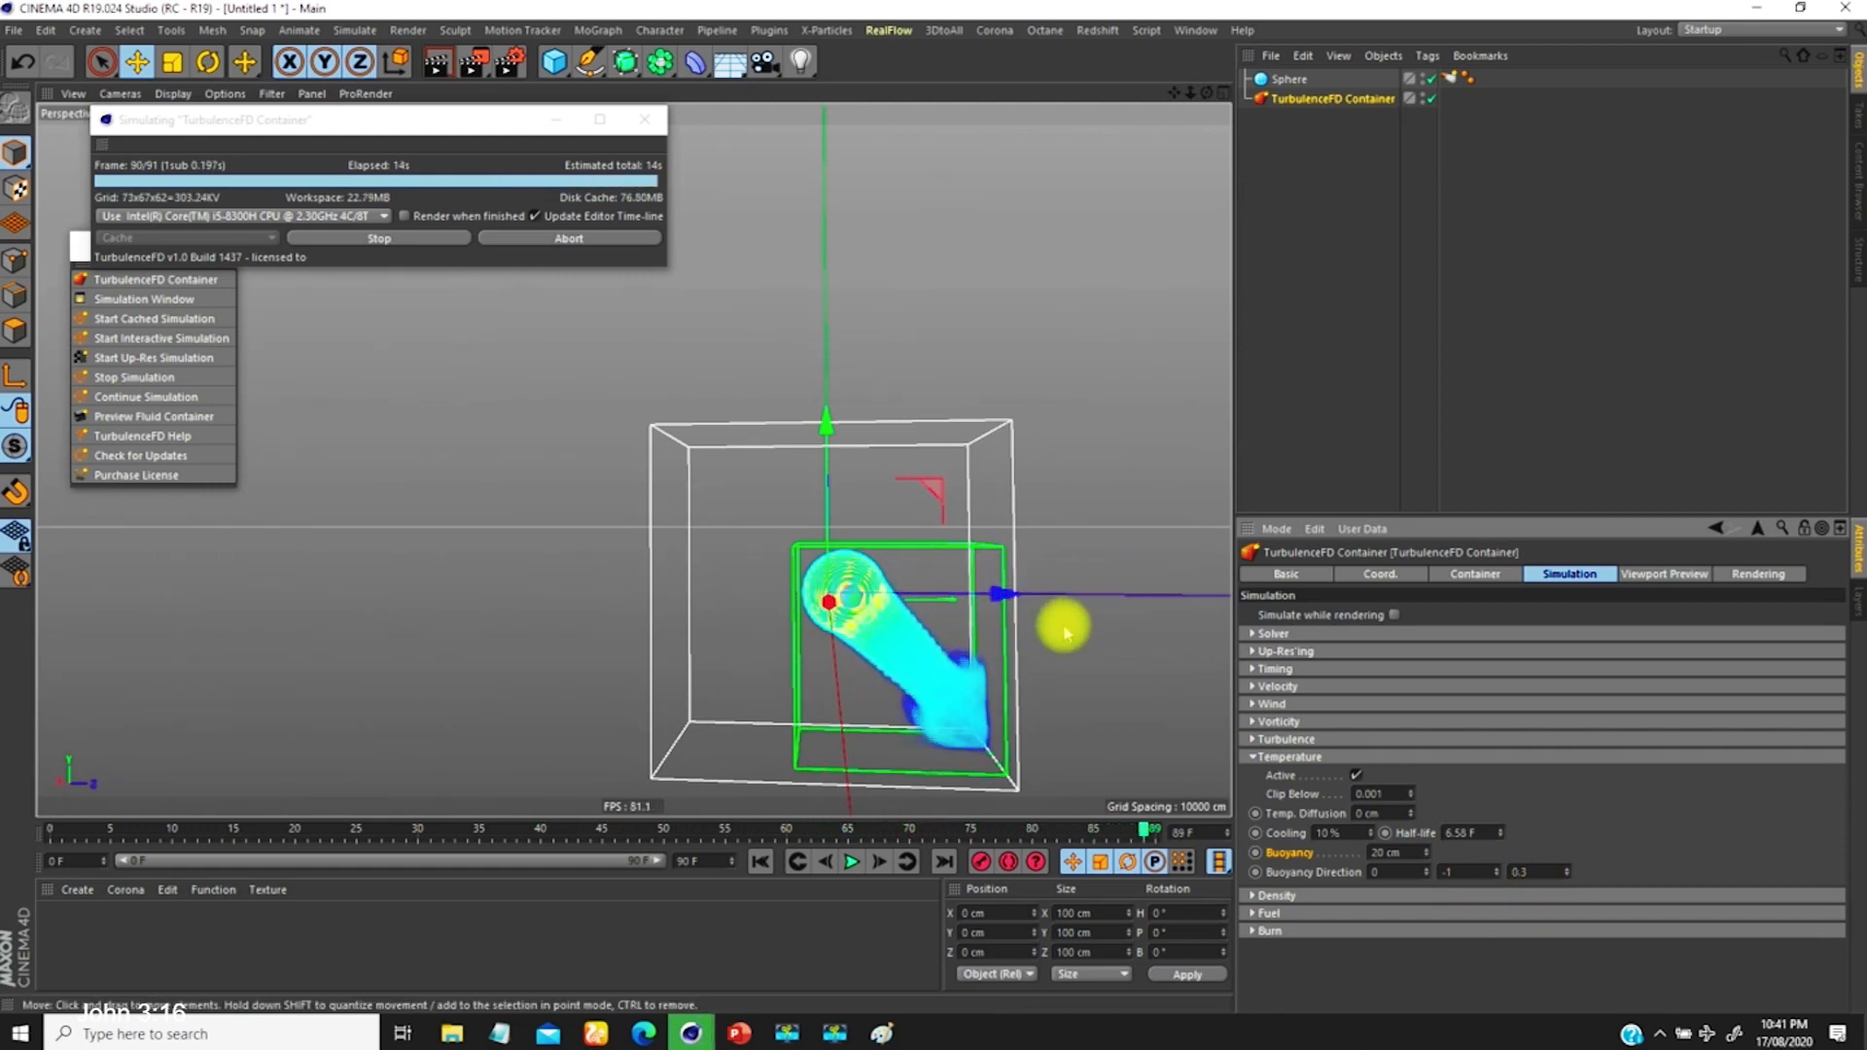
pyautogui.click(382, 238)
pyautogui.click(1016, 509)
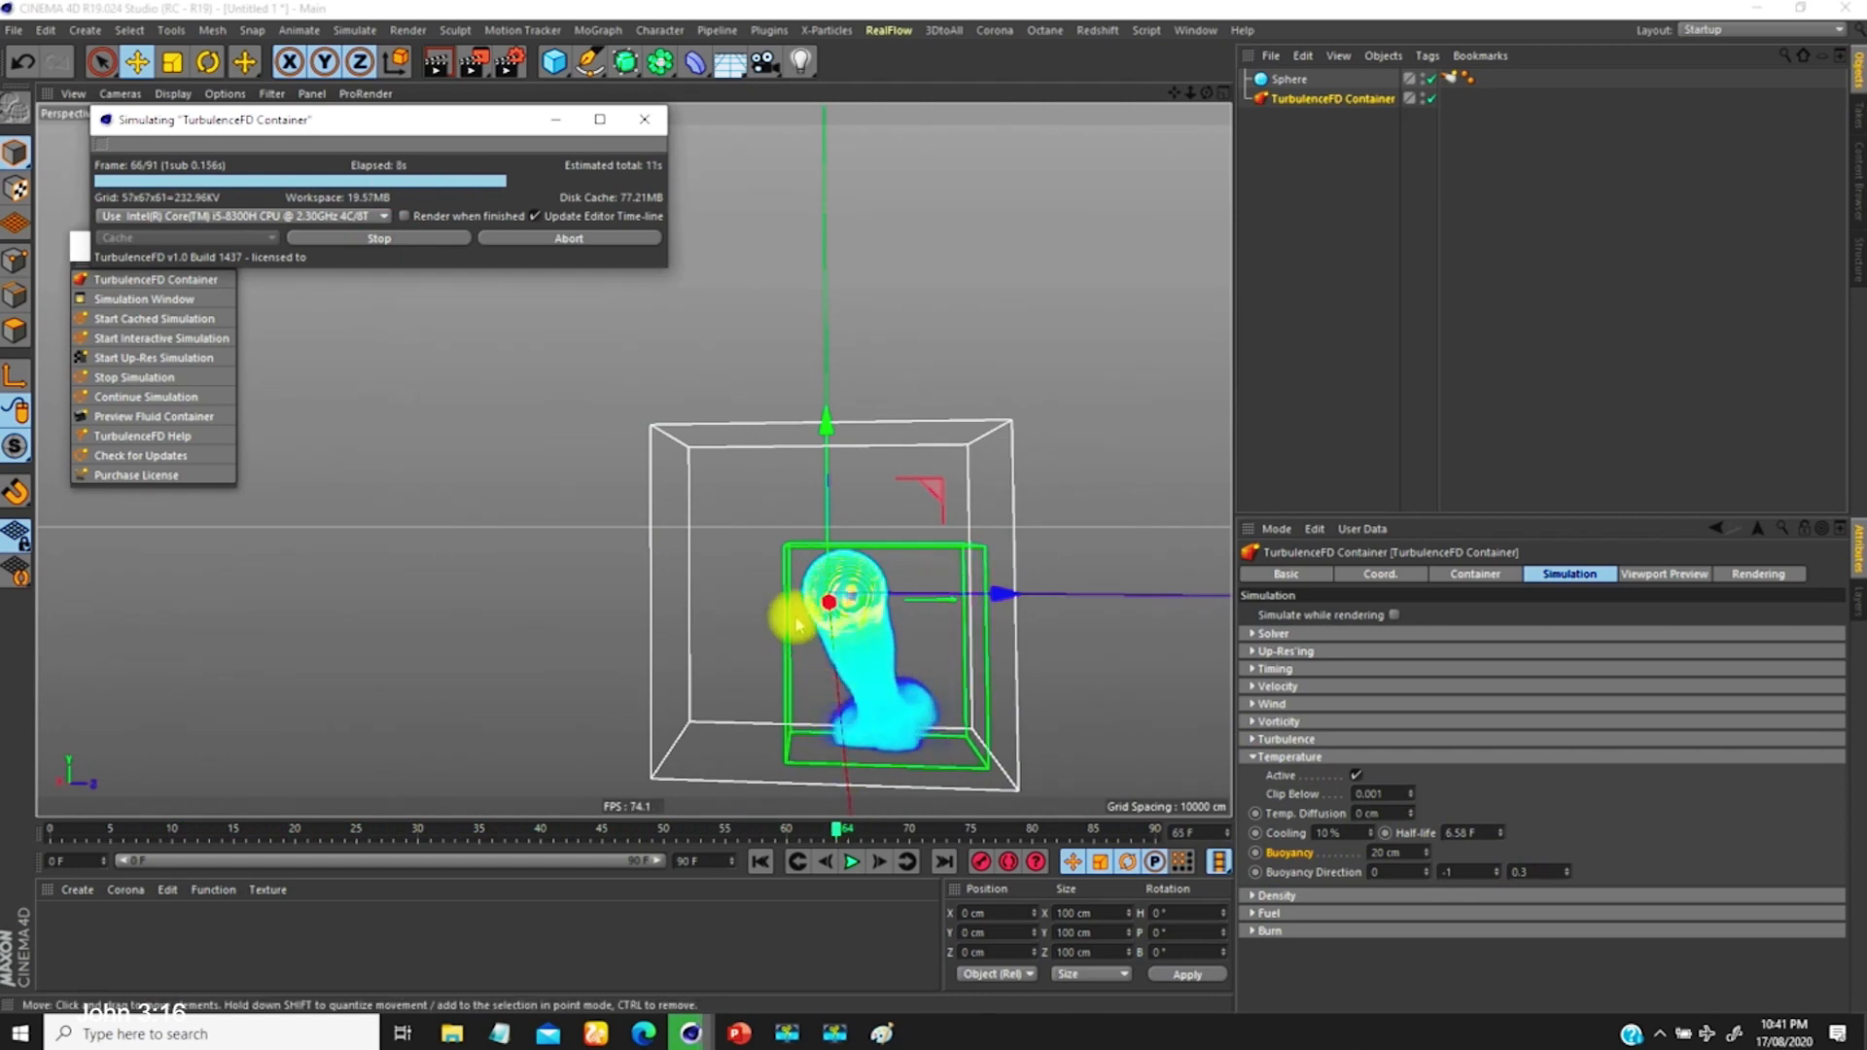
# Step: Examine the shape and direction of the simulated plume from several angles while the simulation finishes
pyautogui.keyDown('alt'); pyautogui.moveTo(858, 619); pyautogui.dragTo(808, 654, button='right'); pyautogui.keyUp('alt')
pyautogui.keyDown('alt'); pyautogui.moveTo(808, 655); pyautogui.dragTo(904, 600); pyautogui.keyUp('alt')
pyautogui.keyDown('alt'); pyautogui.moveTo(868, 548); pyautogui.dragTo(895, 503, button='right'); pyautogui.keyUp('alt')
pyautogui.moveTo(896, 503)
pyautogui.keyDown('alt'); pyautogui.mouseDown()
pyautogui.moveTo(888, 567)
pyautogui.moveTo(879, 551)
pyautogui.moveTo(895, 583)
pyautogui.moveTo(904, 533)
pyautogui.mouseUp(); pyautogui.keyUp('alt')
pyautogui.keyDown('alt'); pyautogui.moveTo(904, 533); pyautogui.dragTo(888, 525, button='right'); pyautogui.keyUp('alt')
pyautogui.keyDown('alt'); pyautogui.moveTo(887, 525); pyautogui.dragTo(837, 597, button='middle'); pyautogui.keyUp('alt')
pyautogui.keyDown('alt'); pyautogui.moveTo(837, 596); pyautogui.dragTo(841, 616); pyautogui.keyUp('alt')
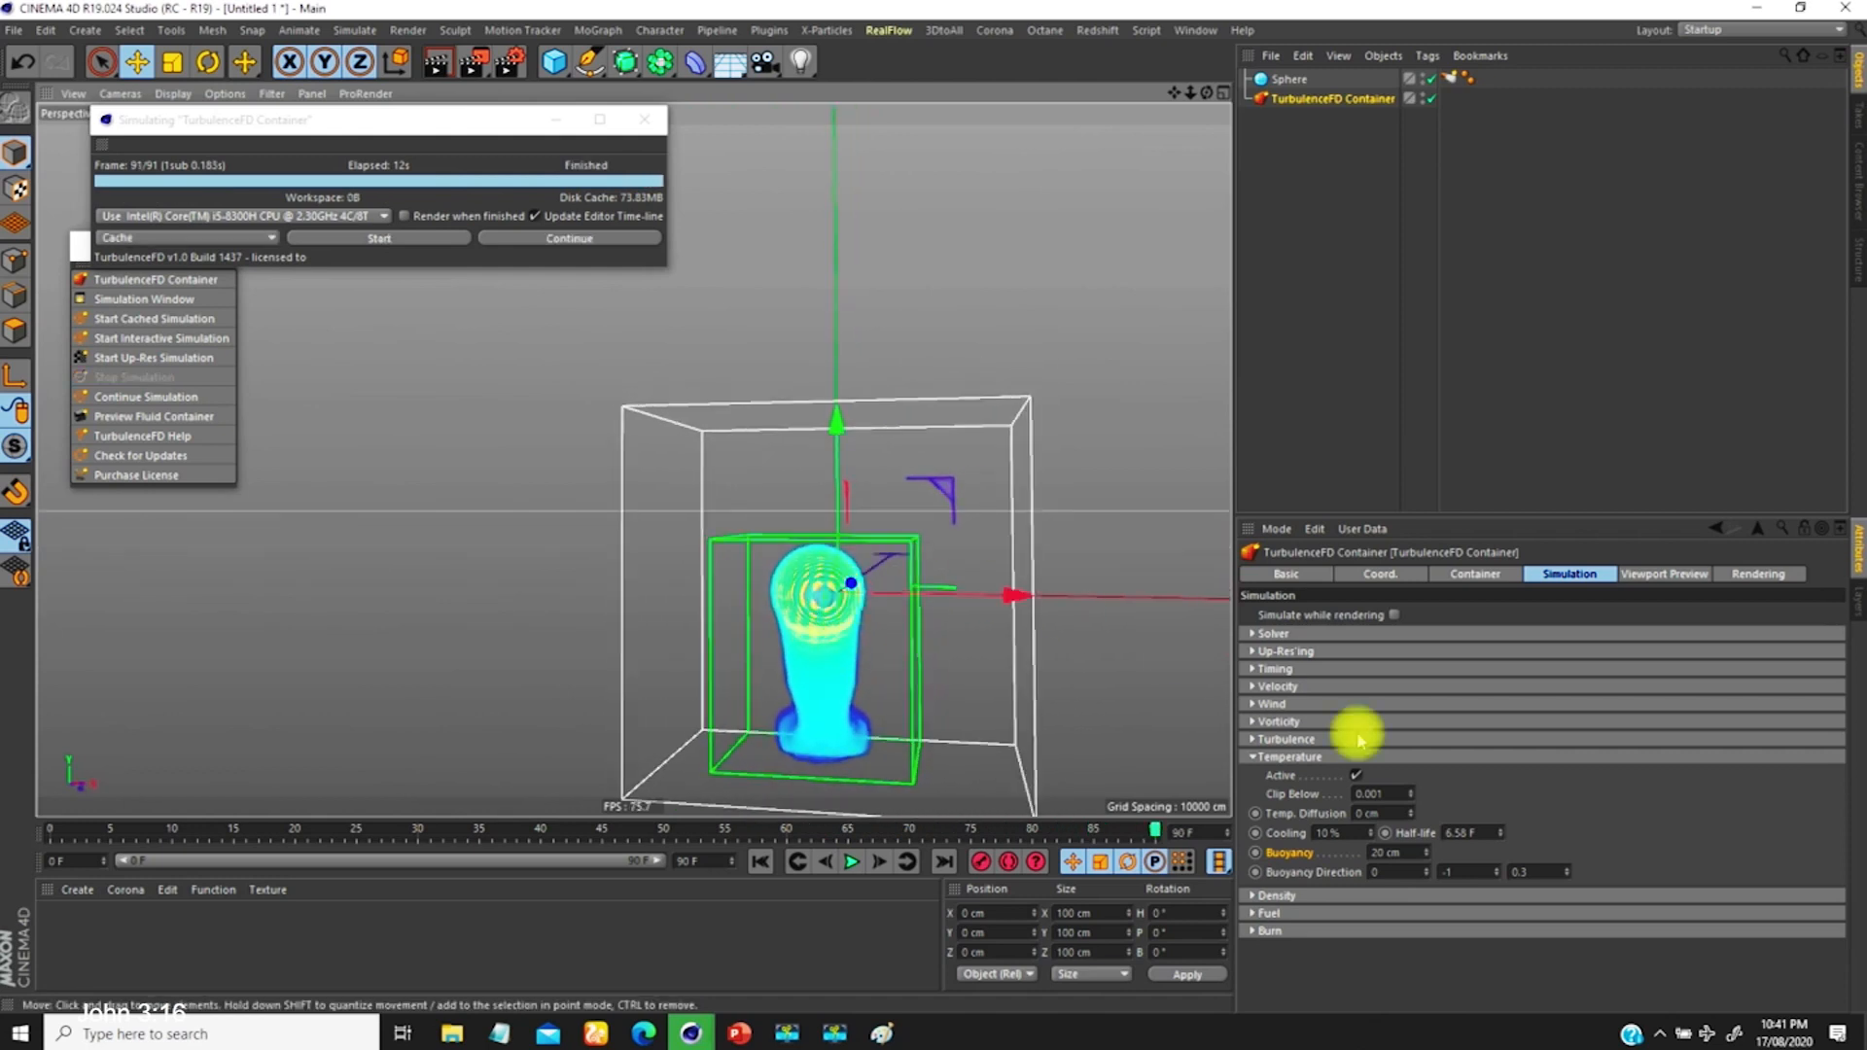
# Step: Set Buoyancy Direction Y and Z to 0, rerun the cached simulation over the existing cache and return to frame 0
pyautogui.click(1465, 875)
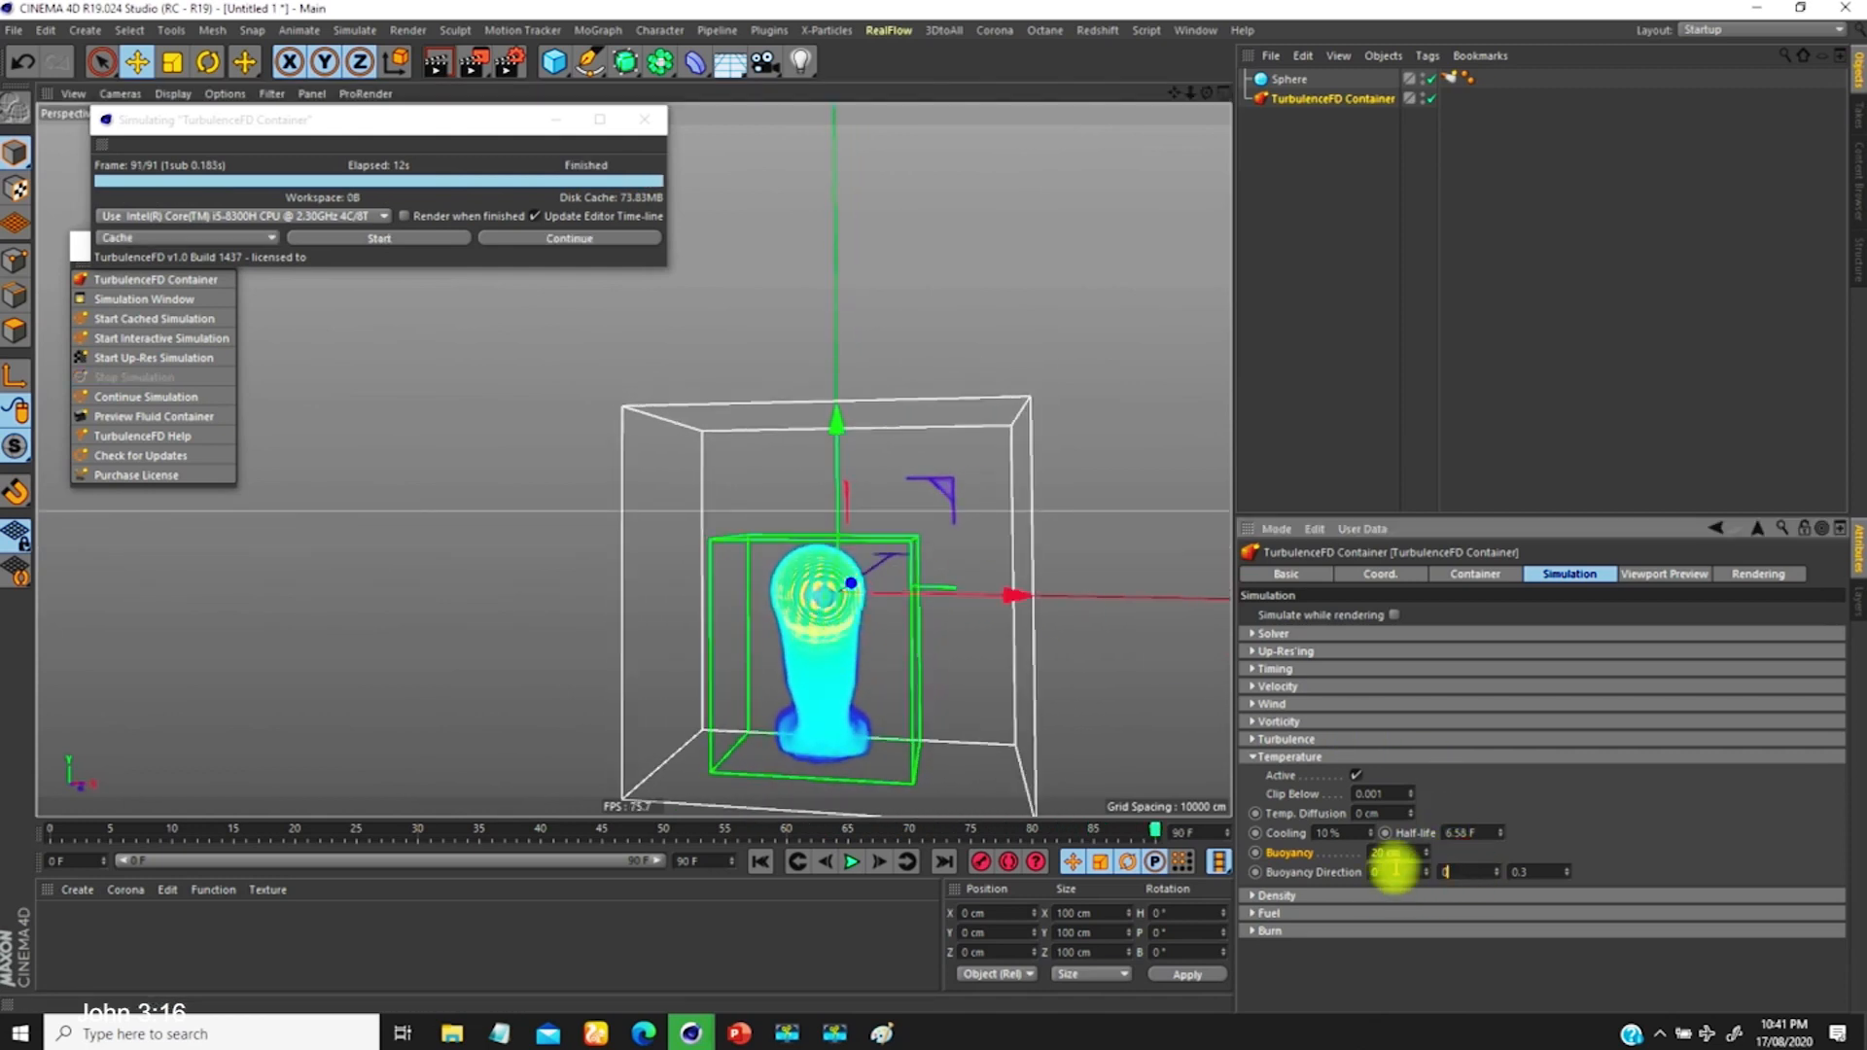
pyautogui.write('0')
pyautogui.click(1534, 871)
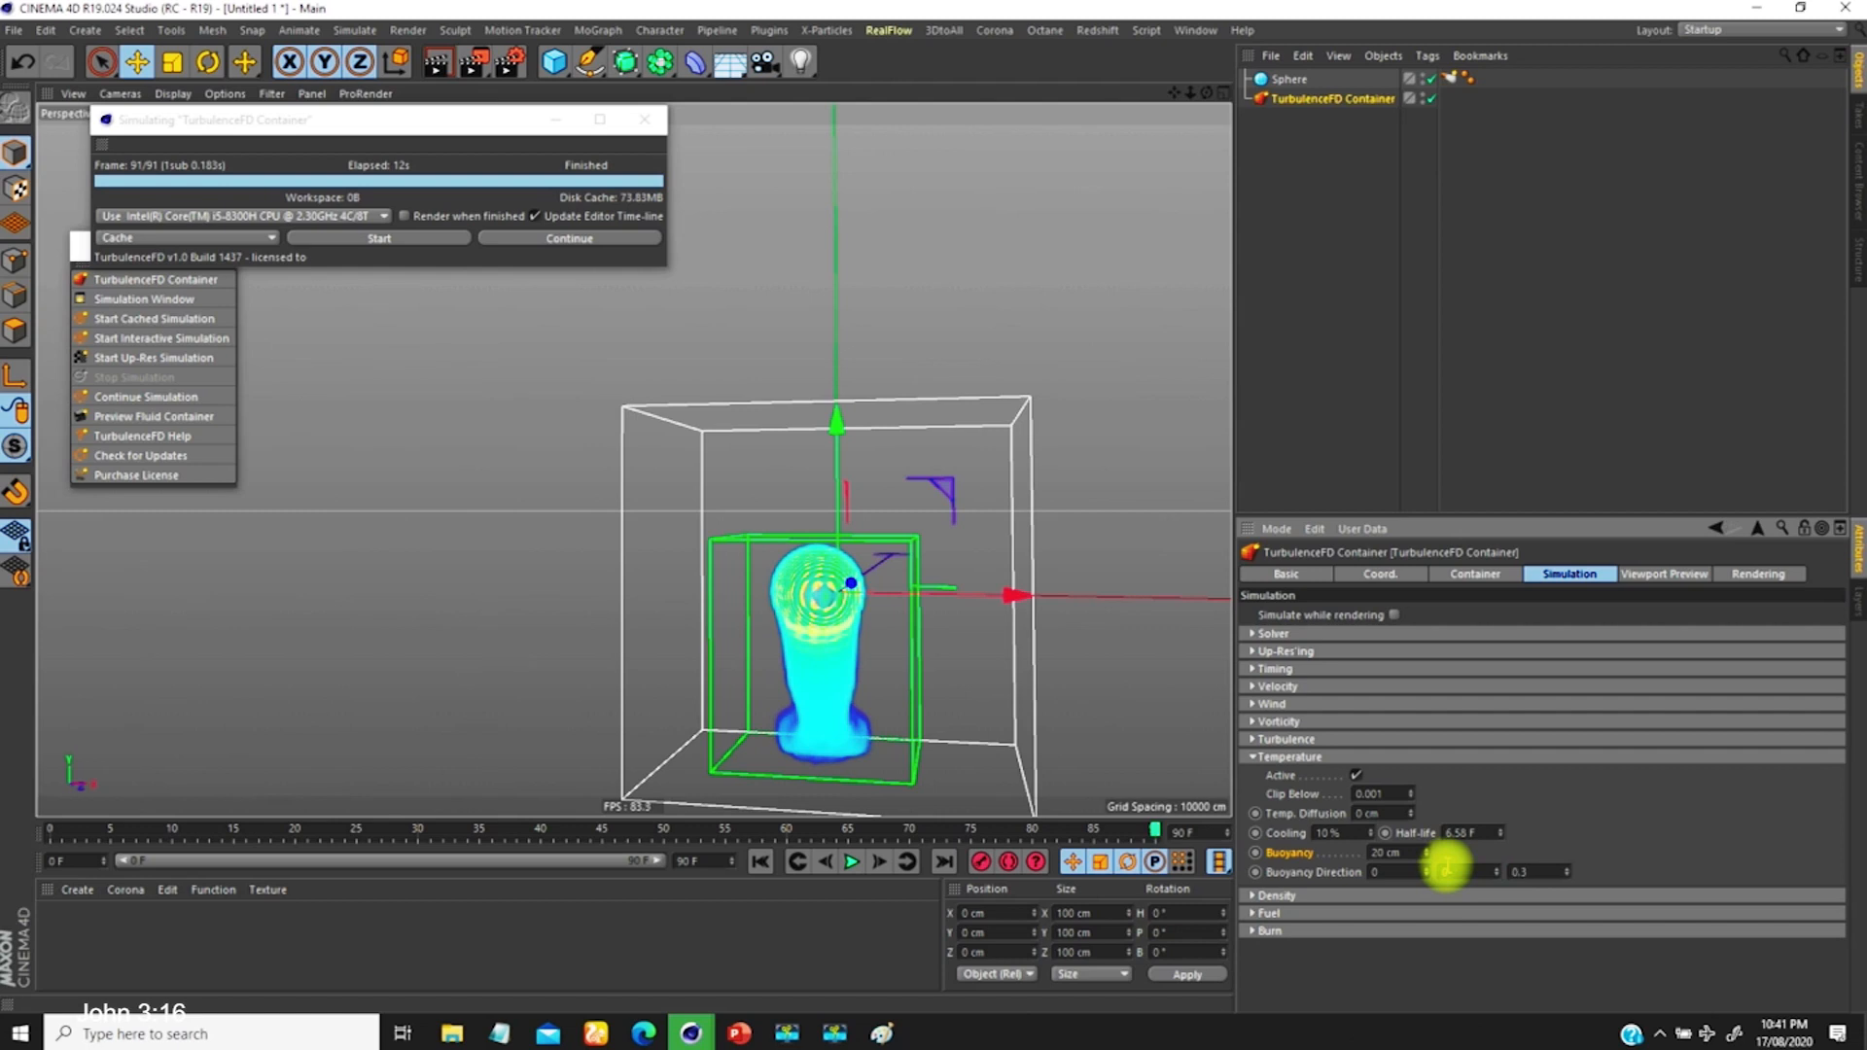
pyautogui.click(1530, 872)
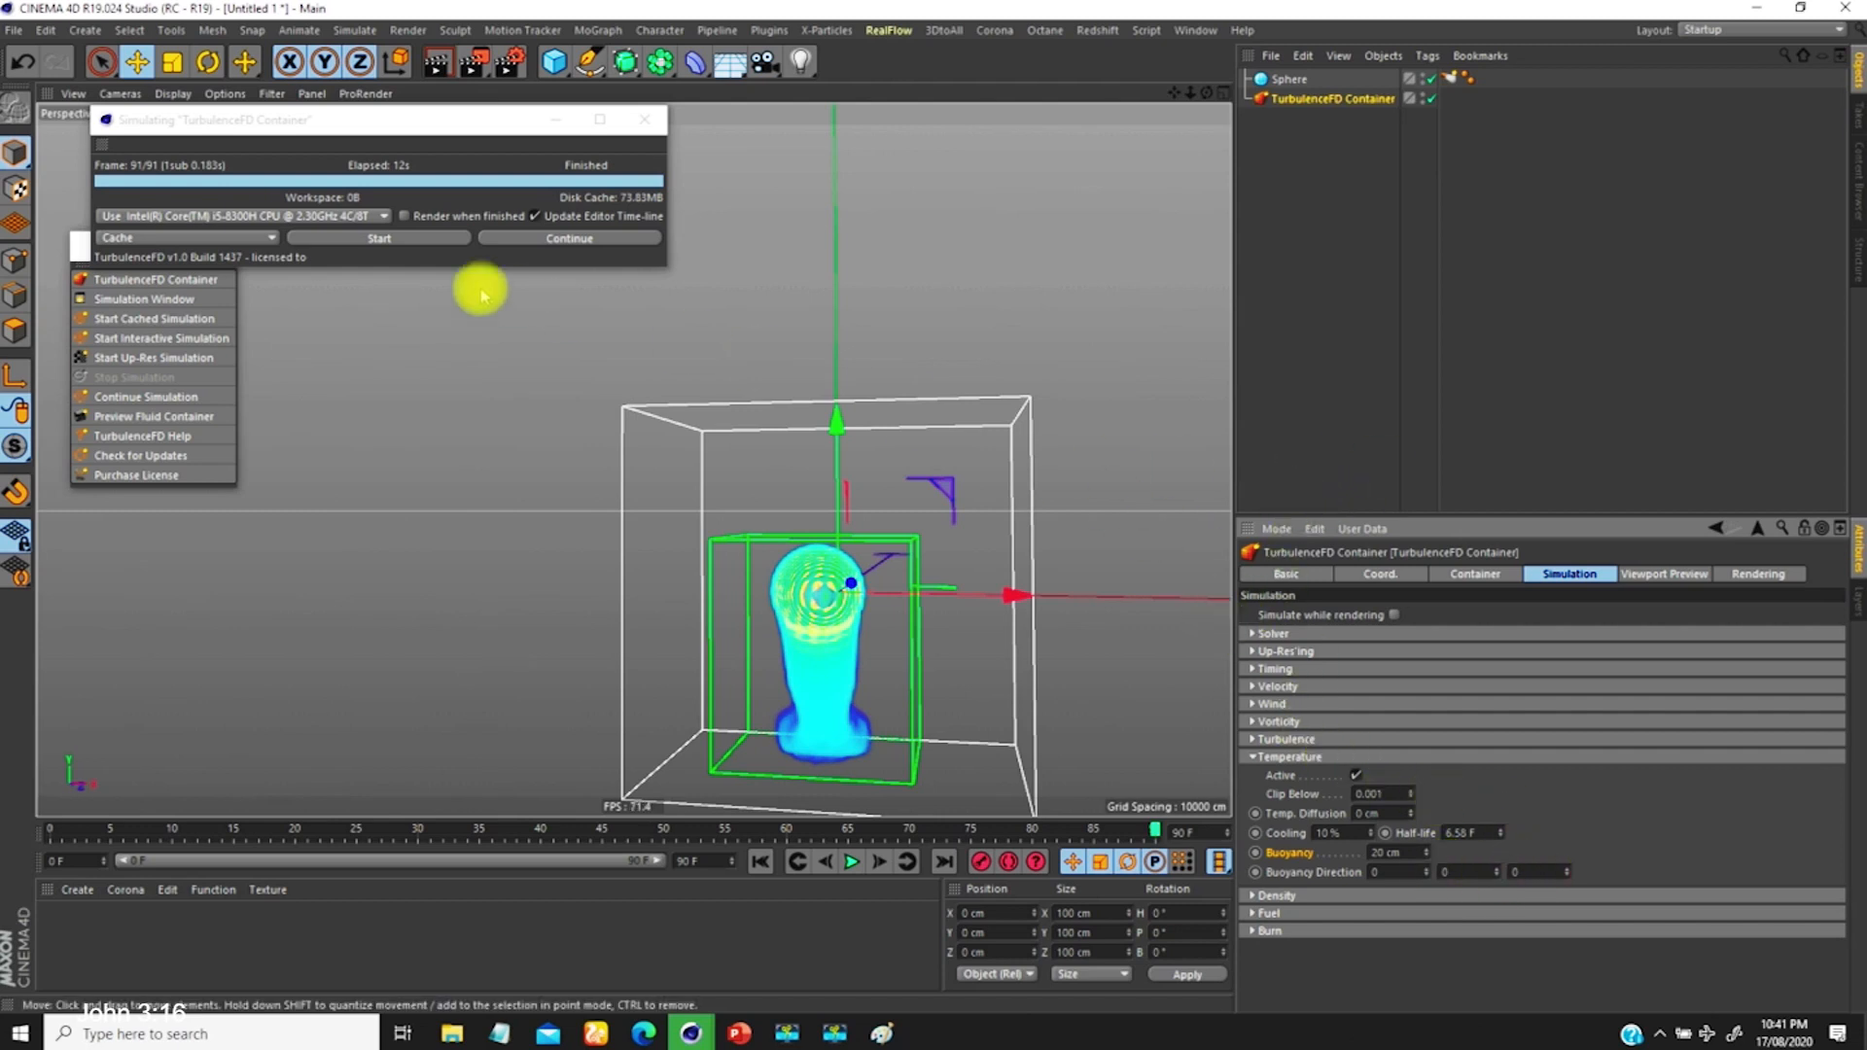
pyautogui.click(418, 237)
pyautogui.click(1016, 507)
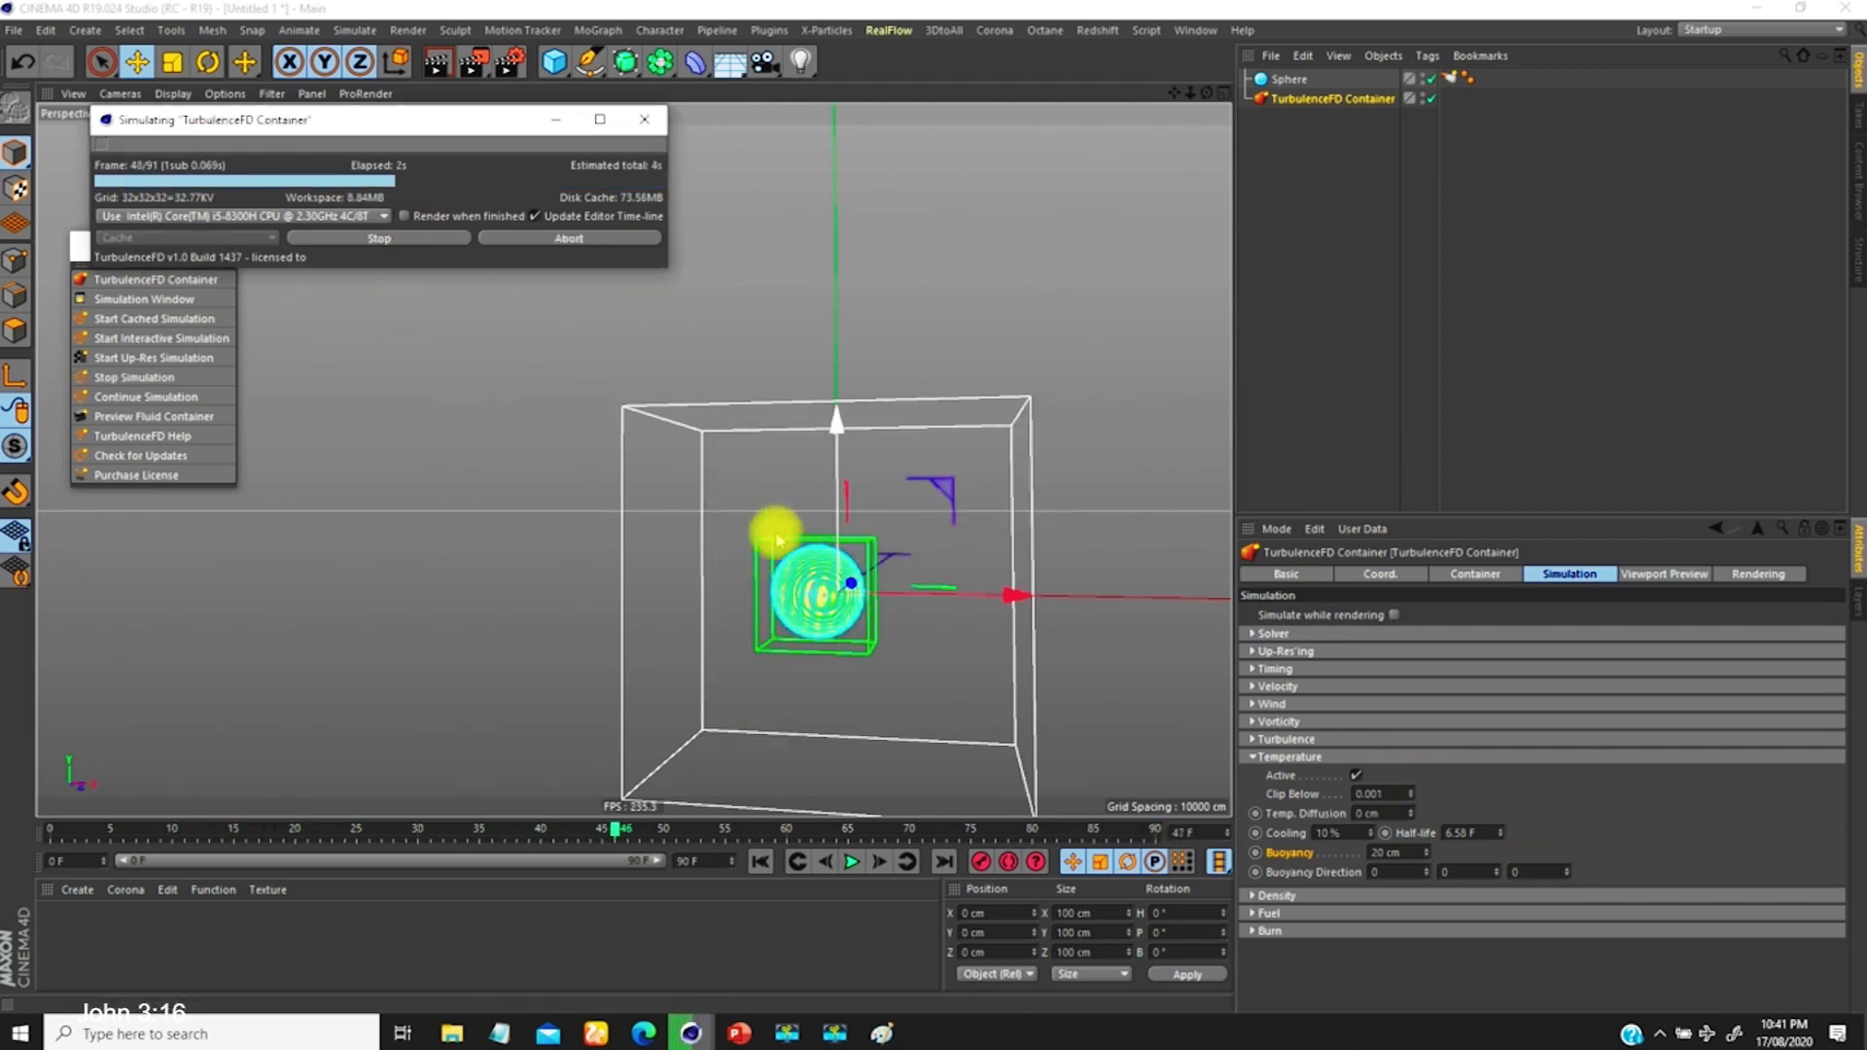
pyautogui.keyDown('alt'); pyautogui.moveTo(762, 603); pyautogui.dragTo(1342, 742); pyautogui.keyUp('alt')
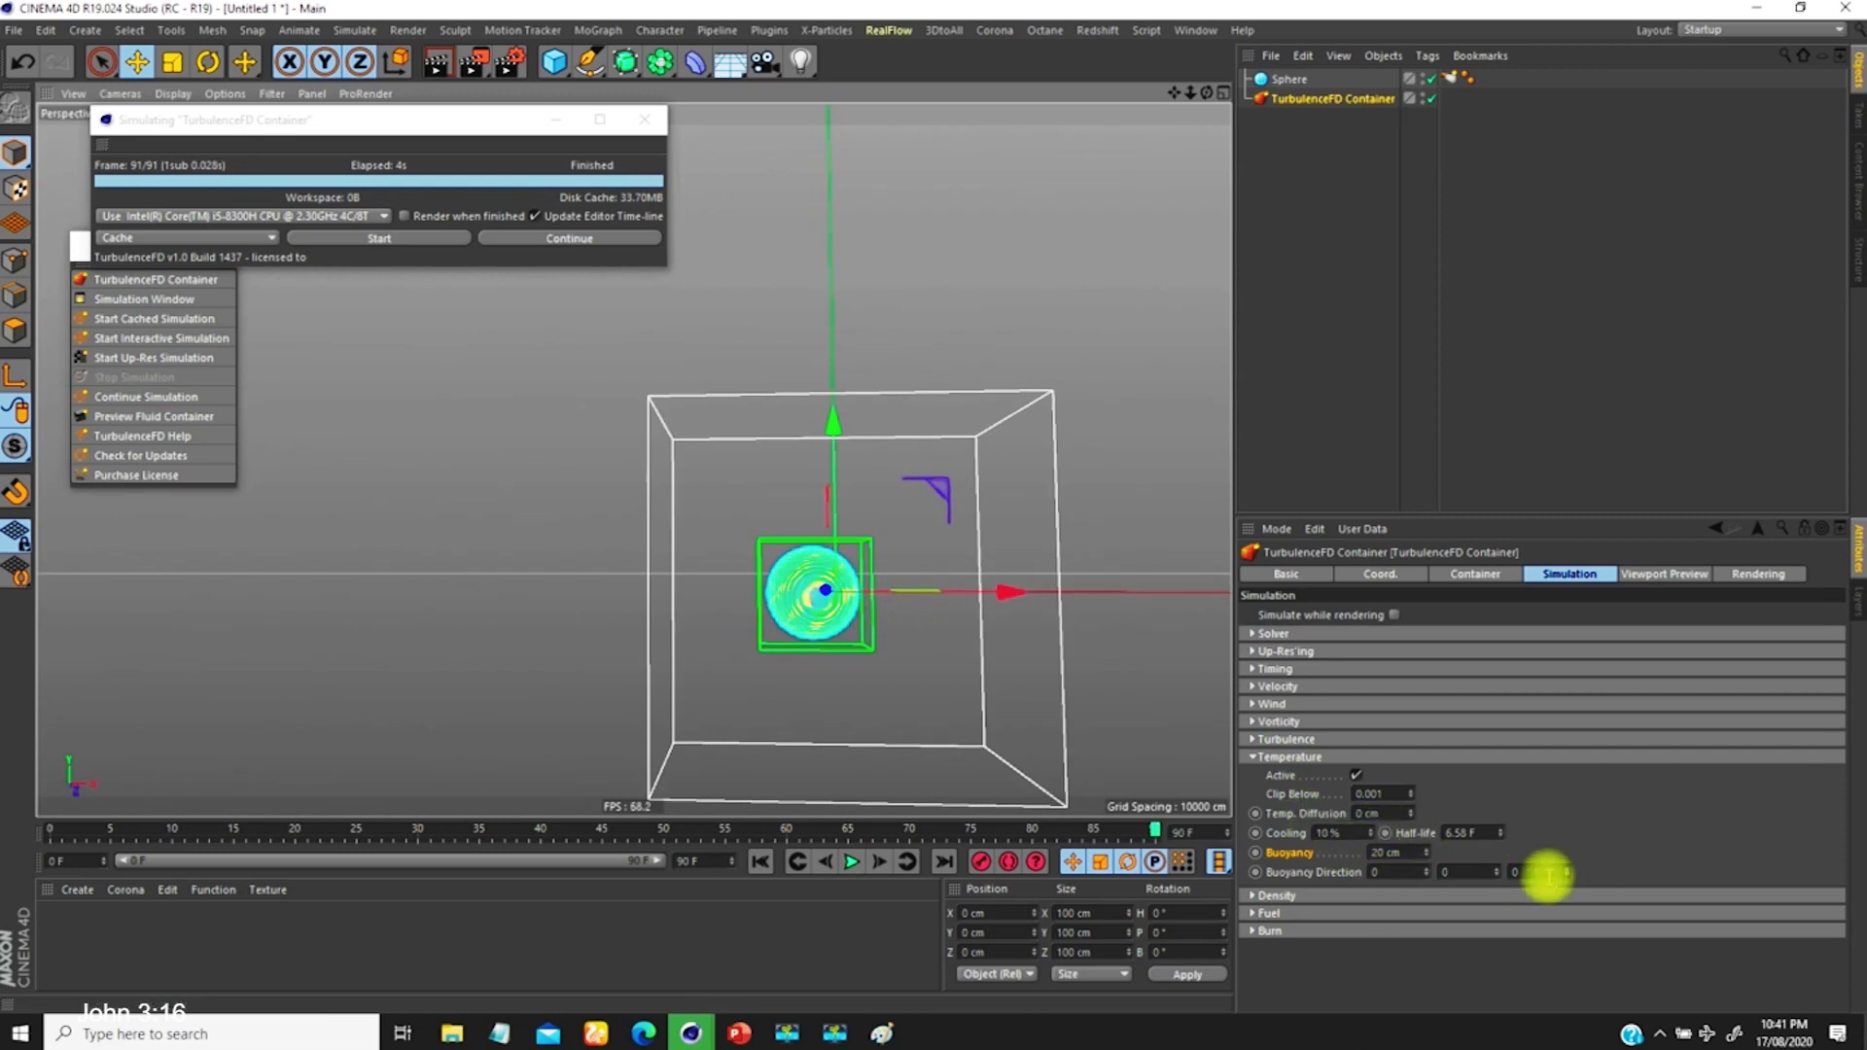
pyautogui.click(1465, 833)
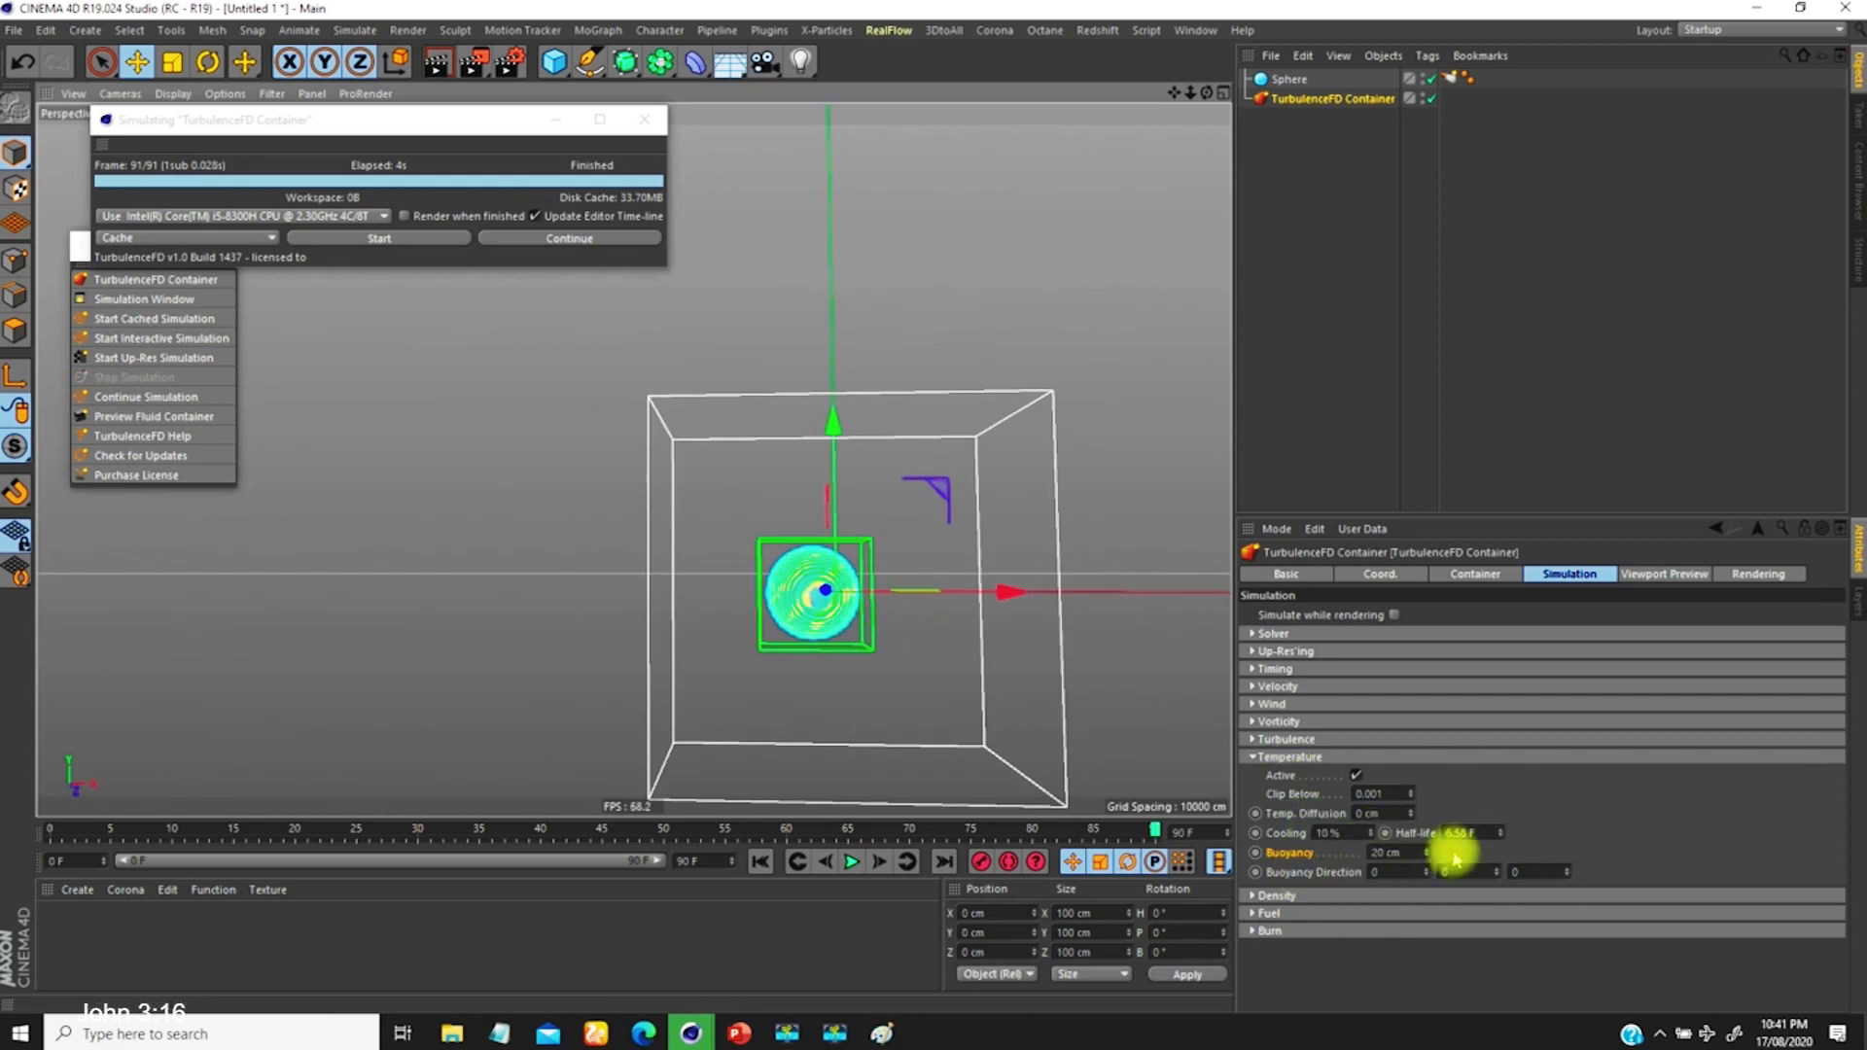
pyautogui.click(759, 862)
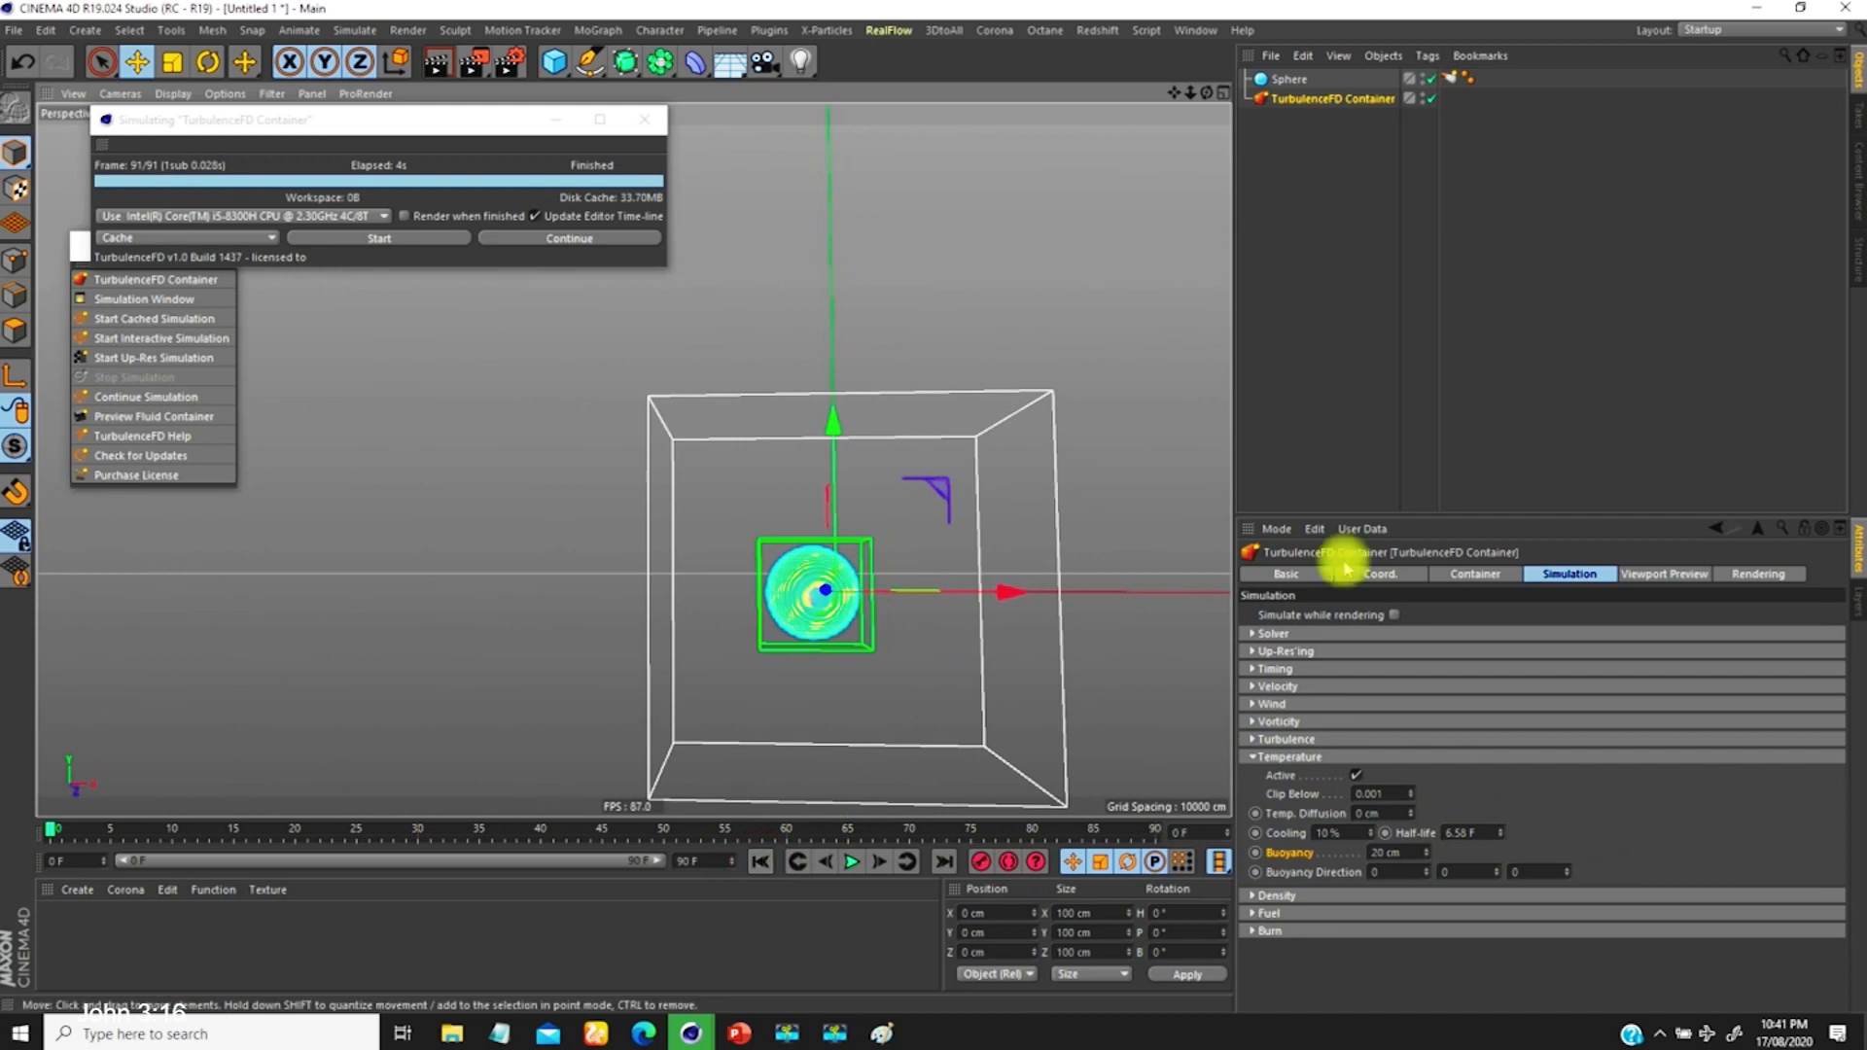
# Step: Close the Temperature settings and look over the container's Vorticity and Turbulence settings
pyautogui.click(1253, 758)
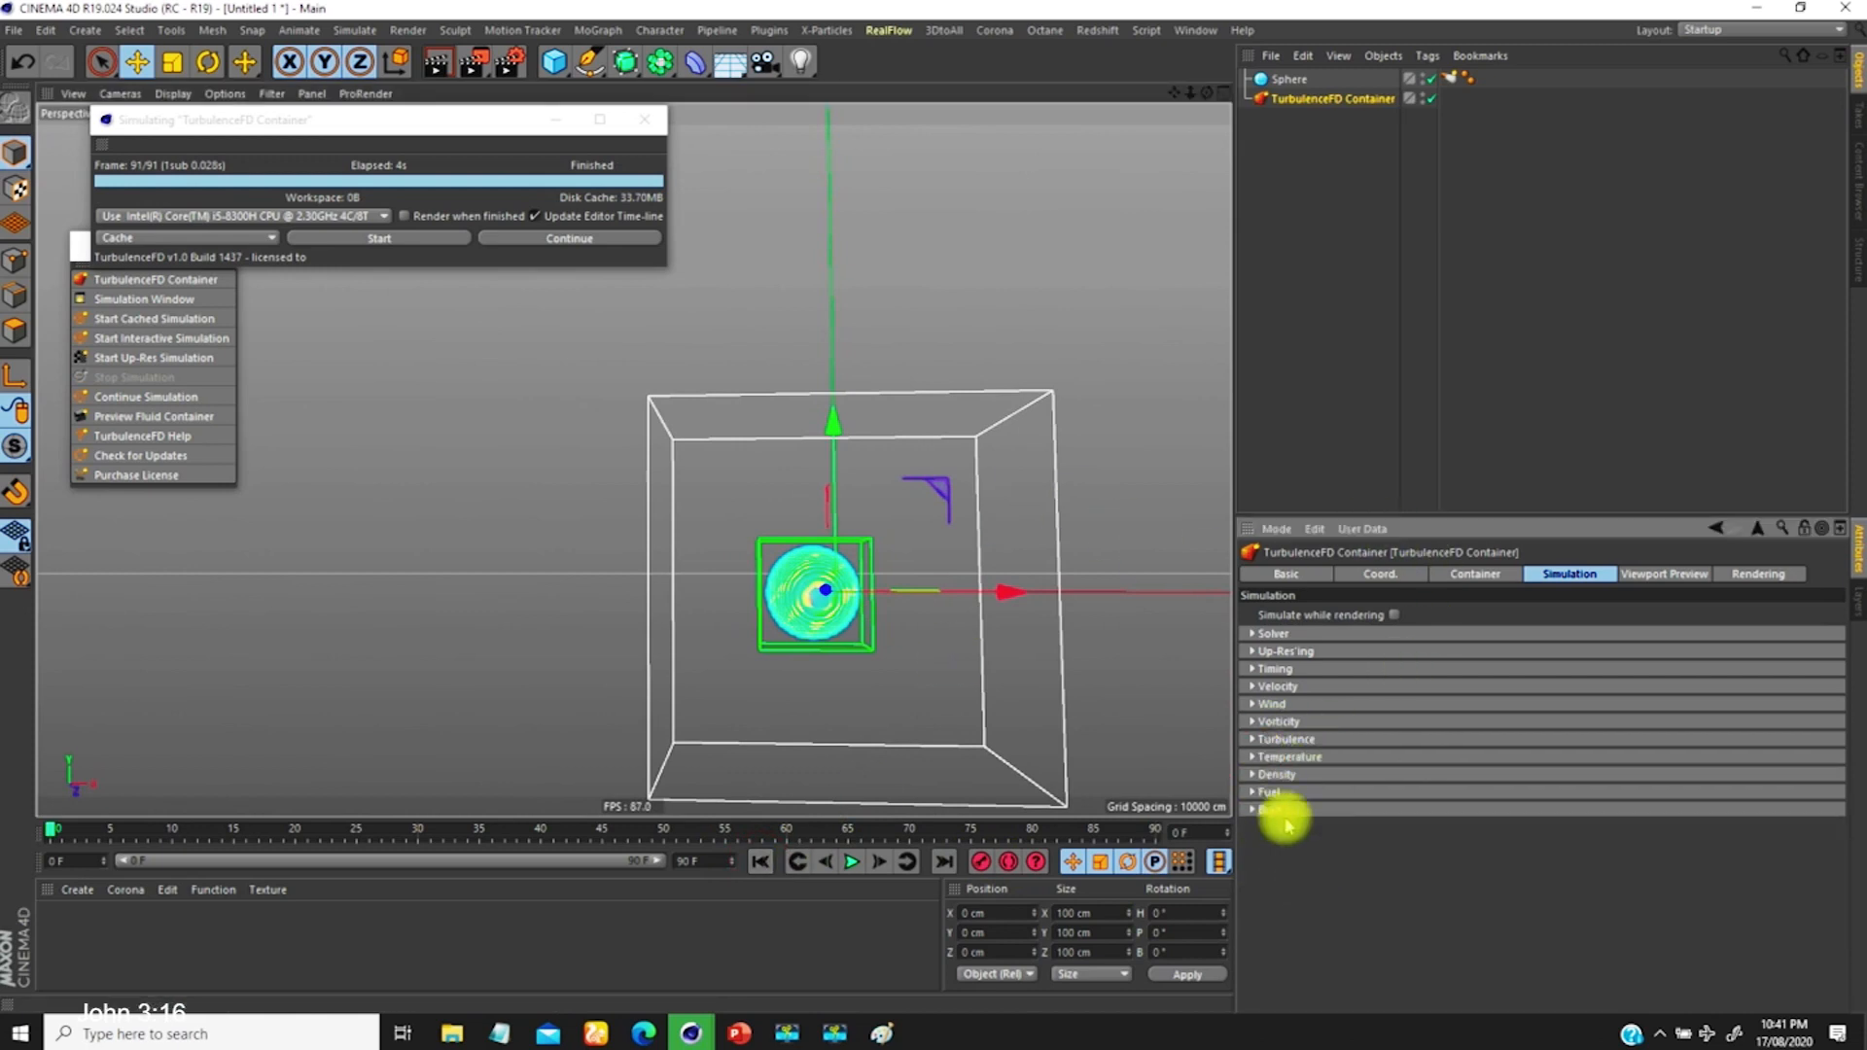
pyautogui.click(1252, 740)
pyautogui.click(1253, 721)
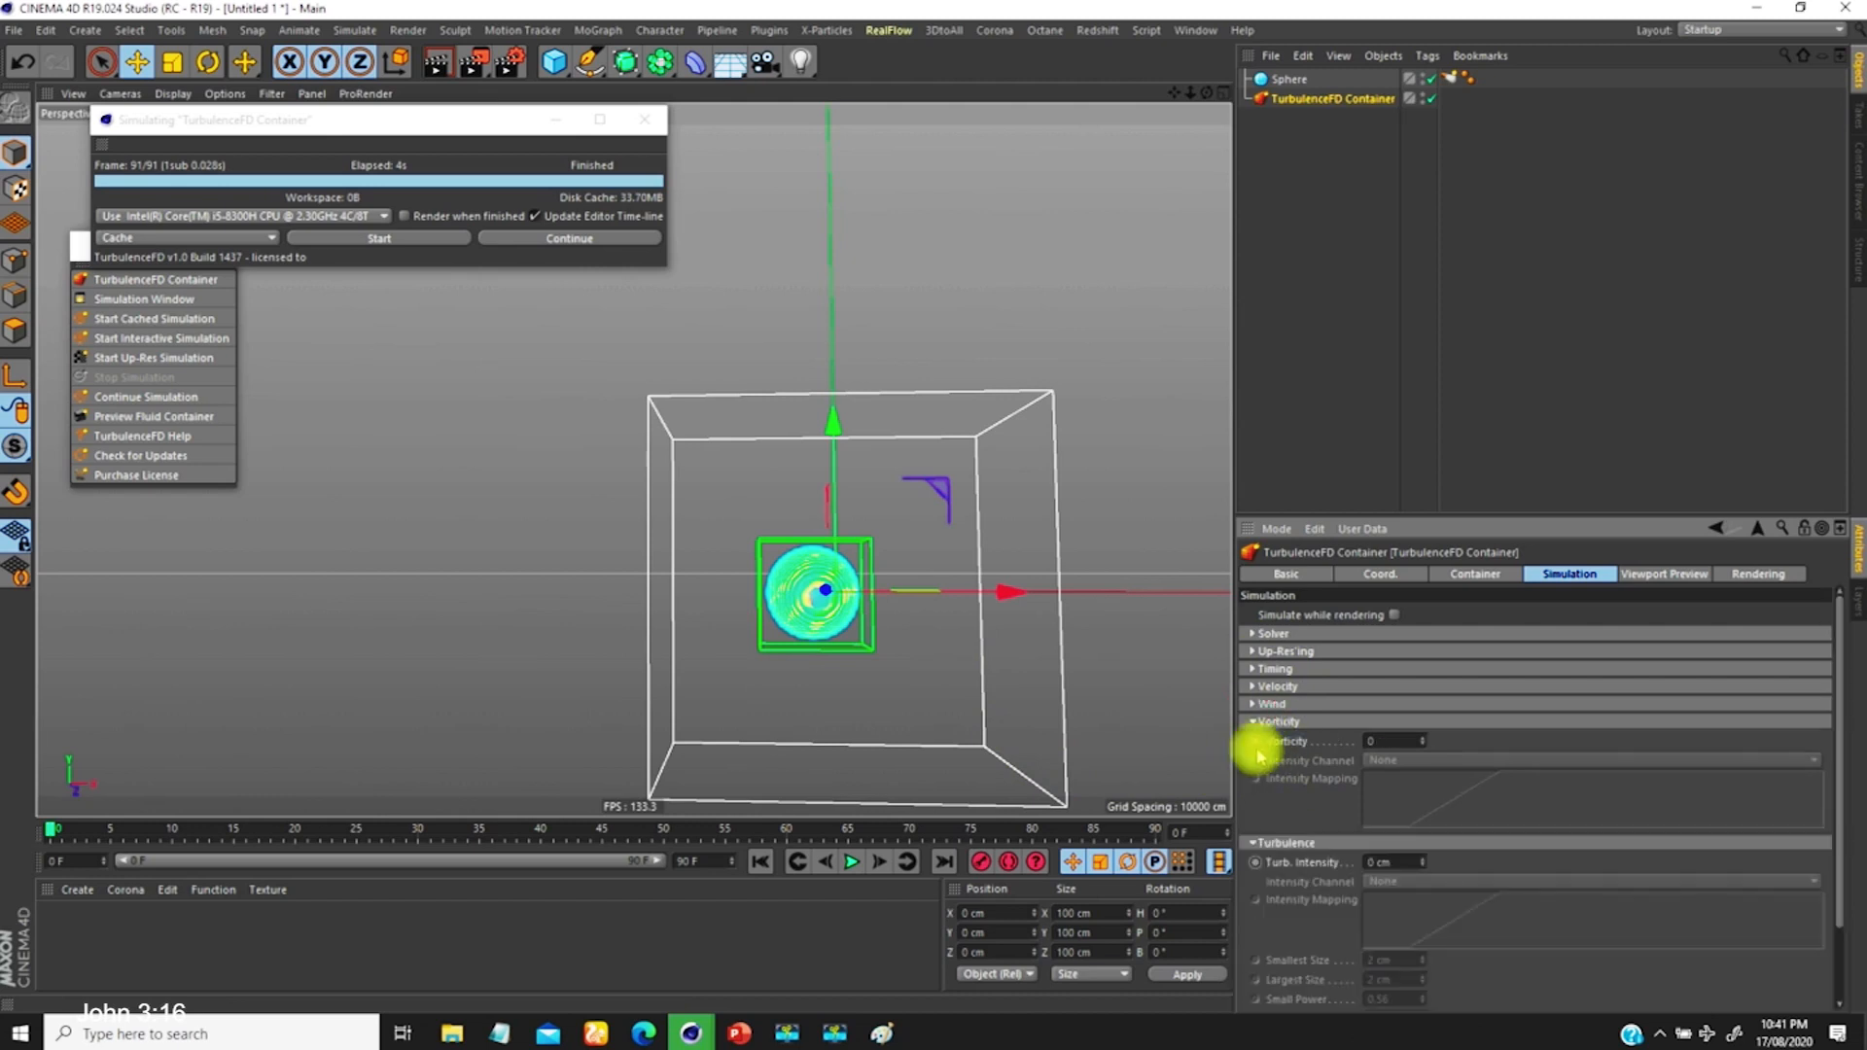
pyautogui.click(1253, 722)
pyautogui.click(1252, 739)
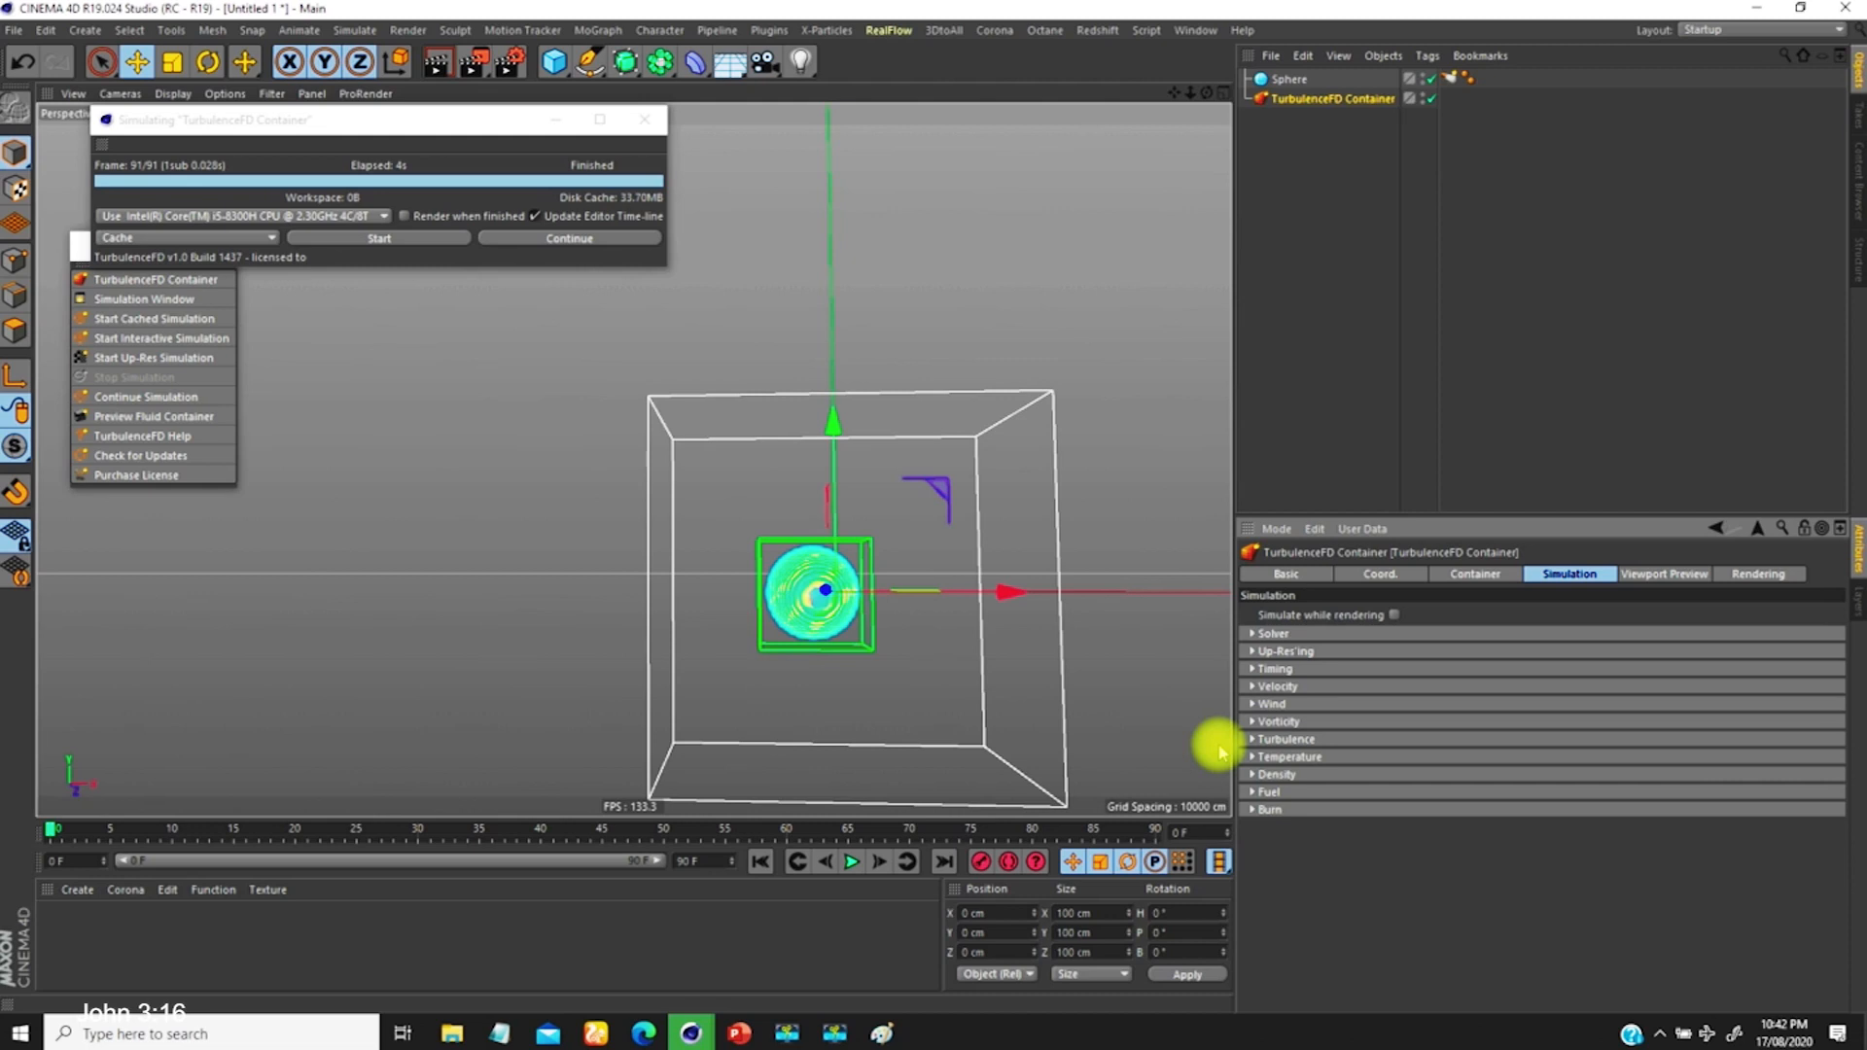
# Step: Set the container's turbulence intensity to 10 cm and its Intensity Channel to Temperature
pyautogui.click(1254, 739)
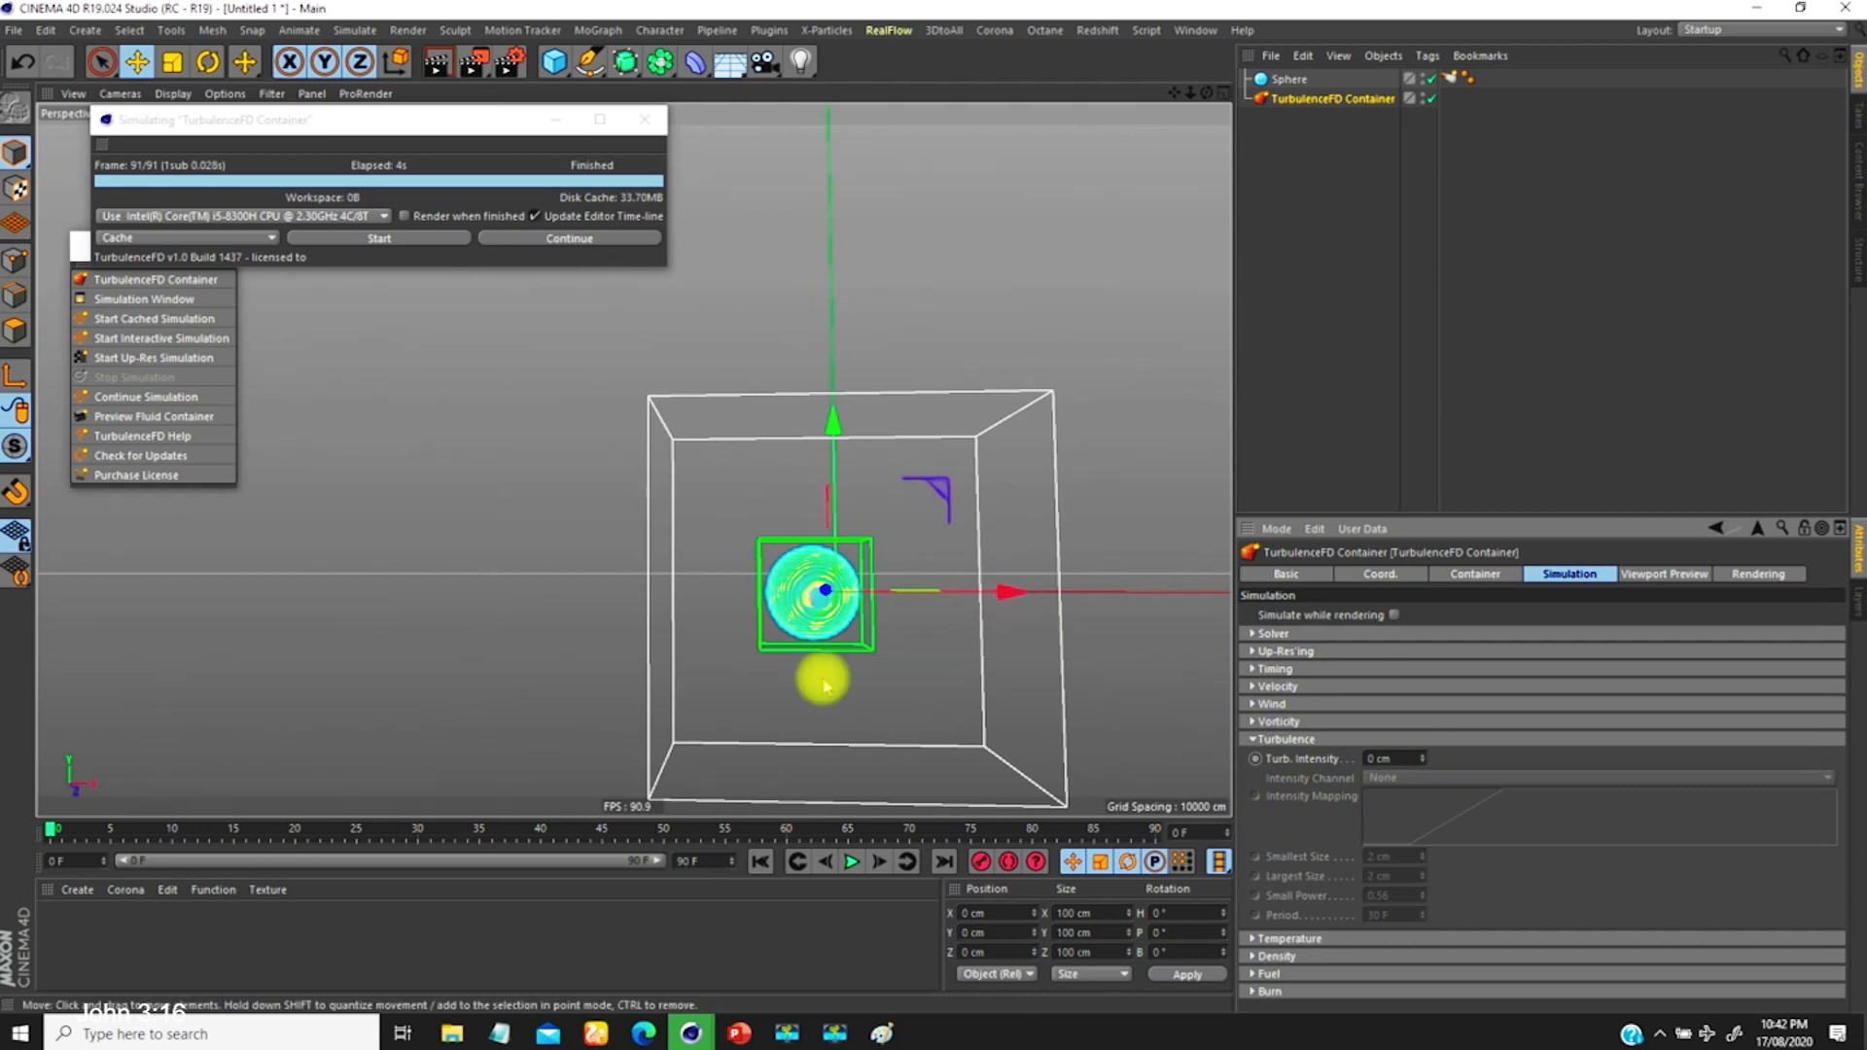
pyautogui.click(1393, 758)
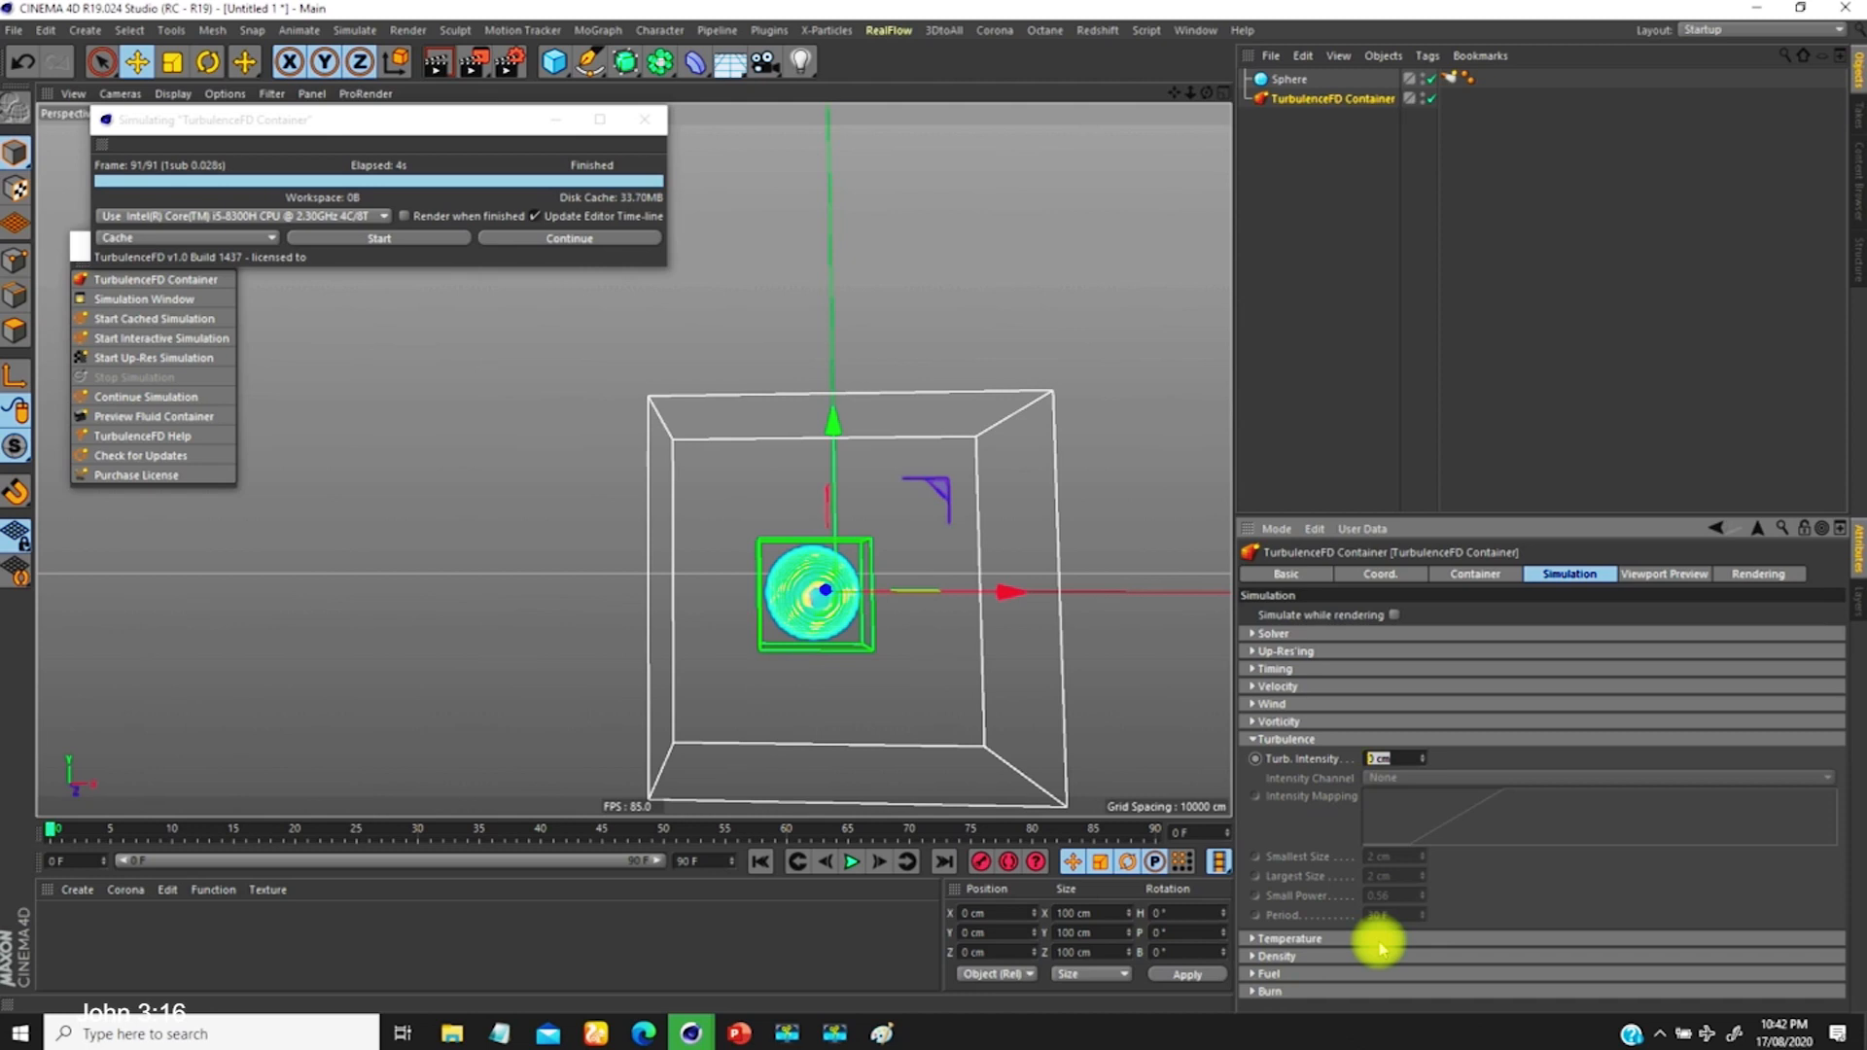
pyautogui.write('10')
pyautogui.press('Return')
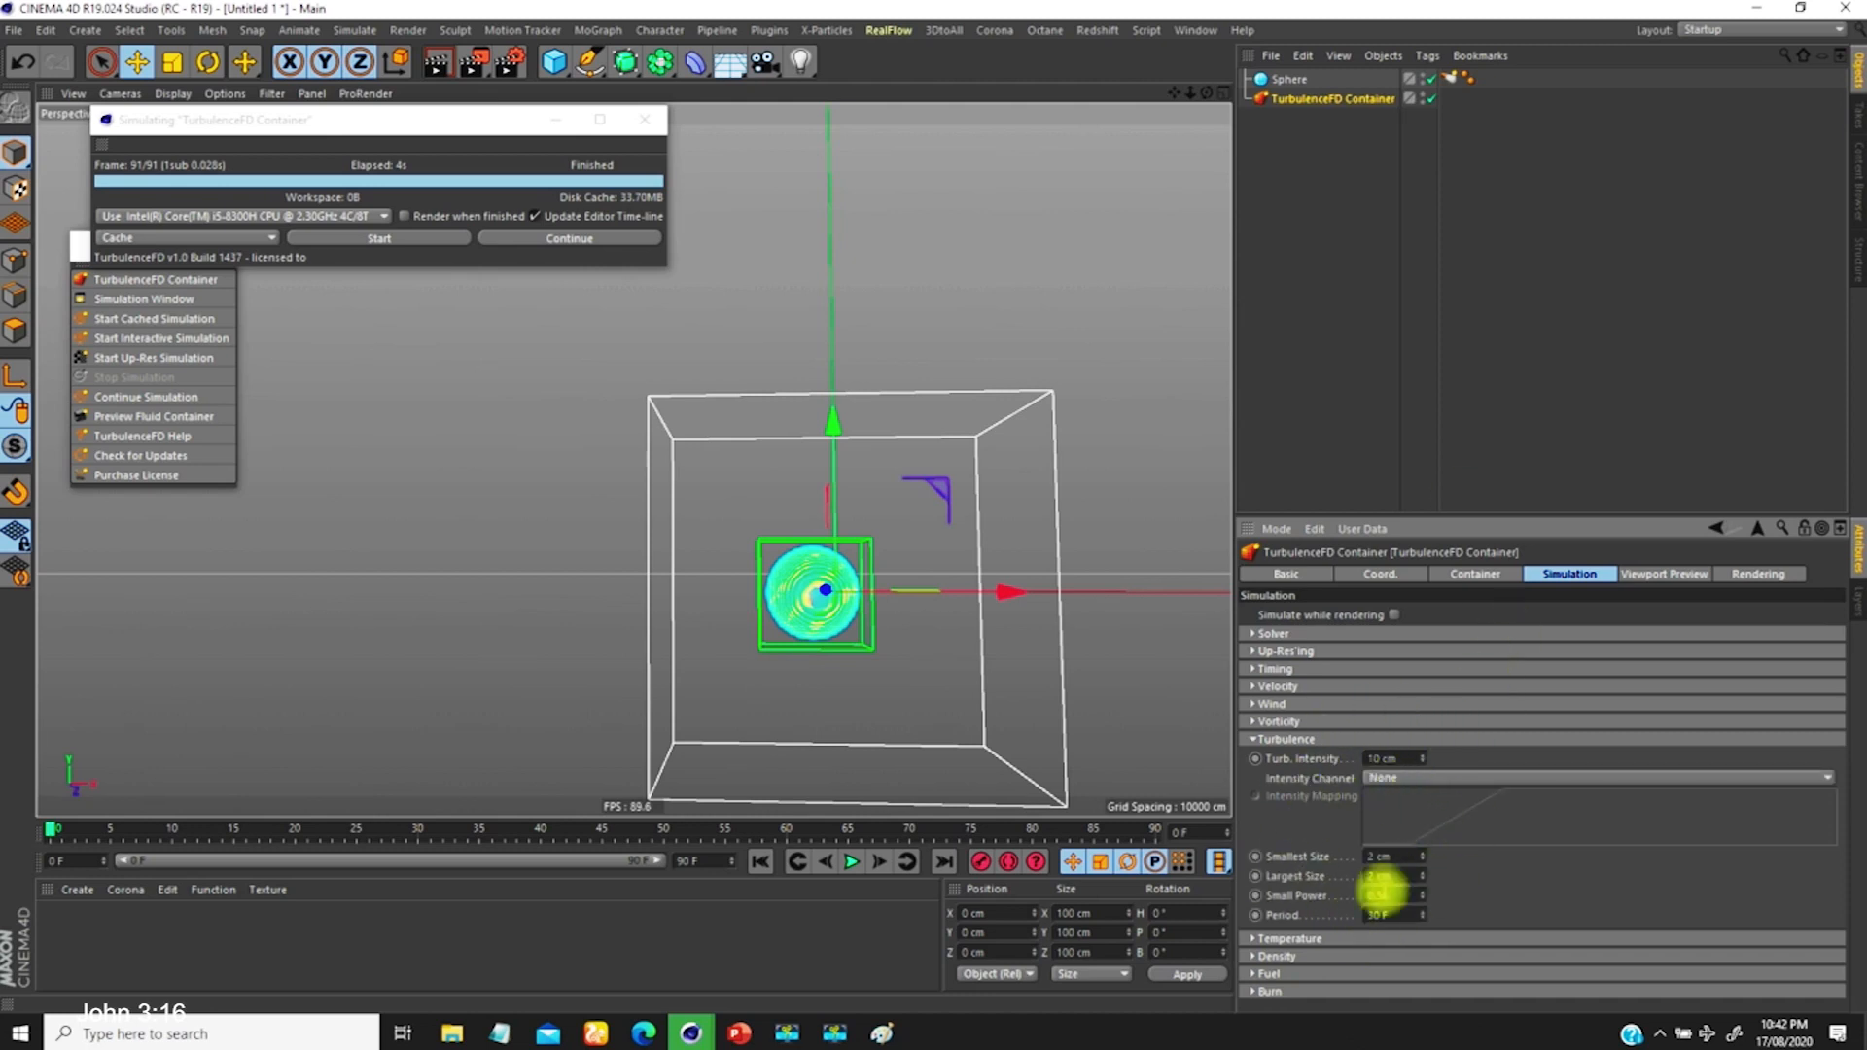
pyautogui.click(1405, 777)
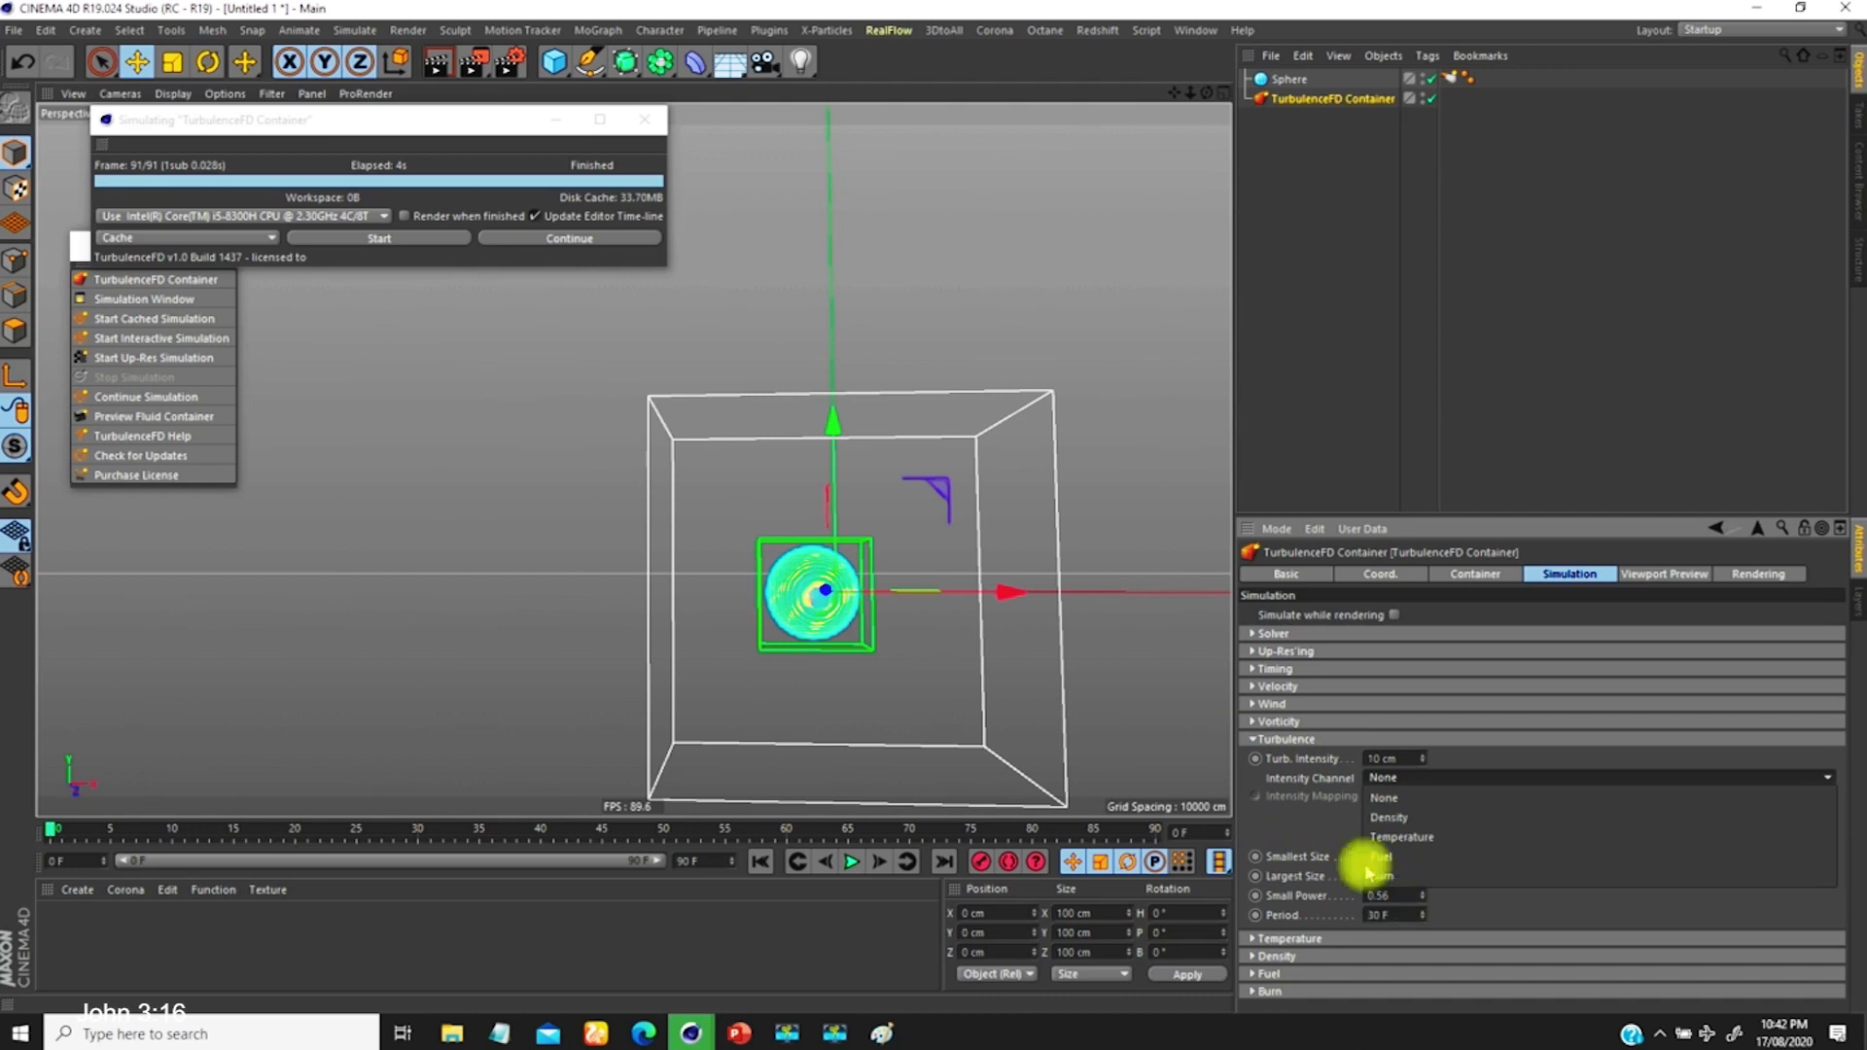
pyautogui.click(1400, 837)
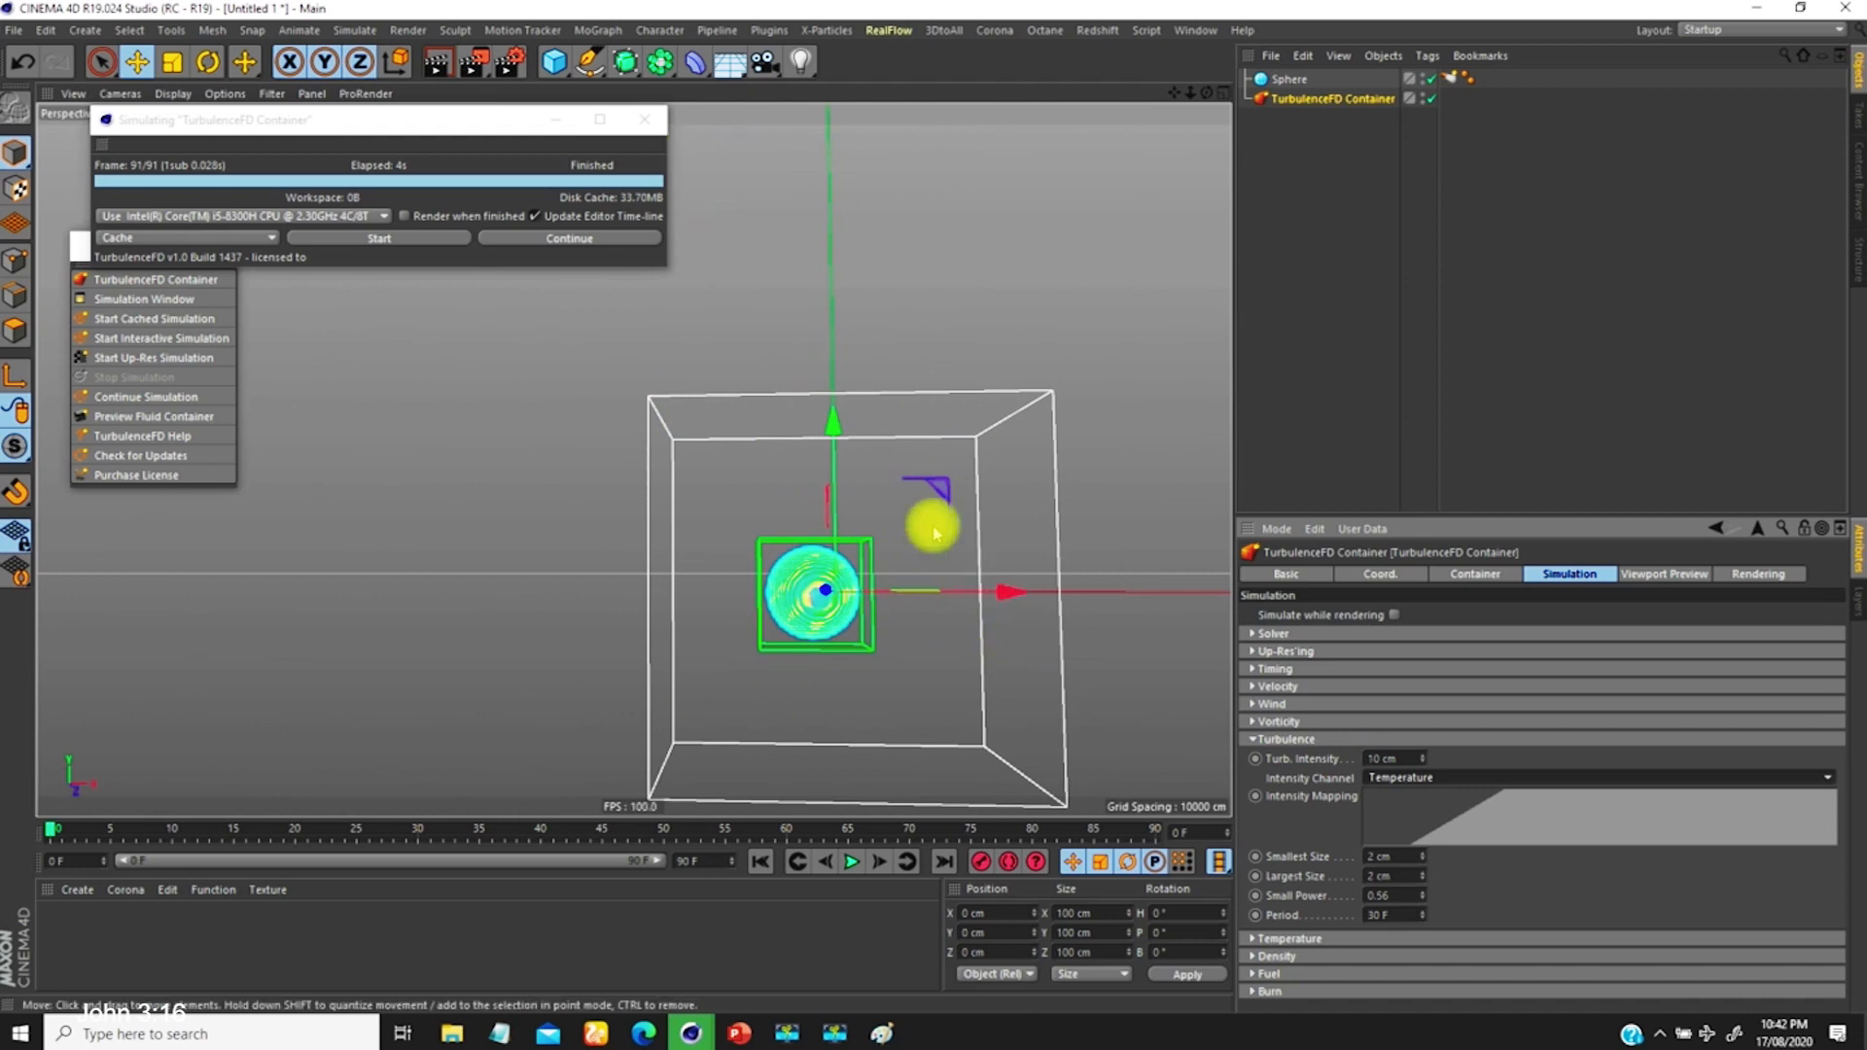
# Step: Add a cube to the scene and set its X, Y and Z sizes to 2 cm
pyautogui.moveTo(552, 57); pyautogui.dragTo(716, 90)
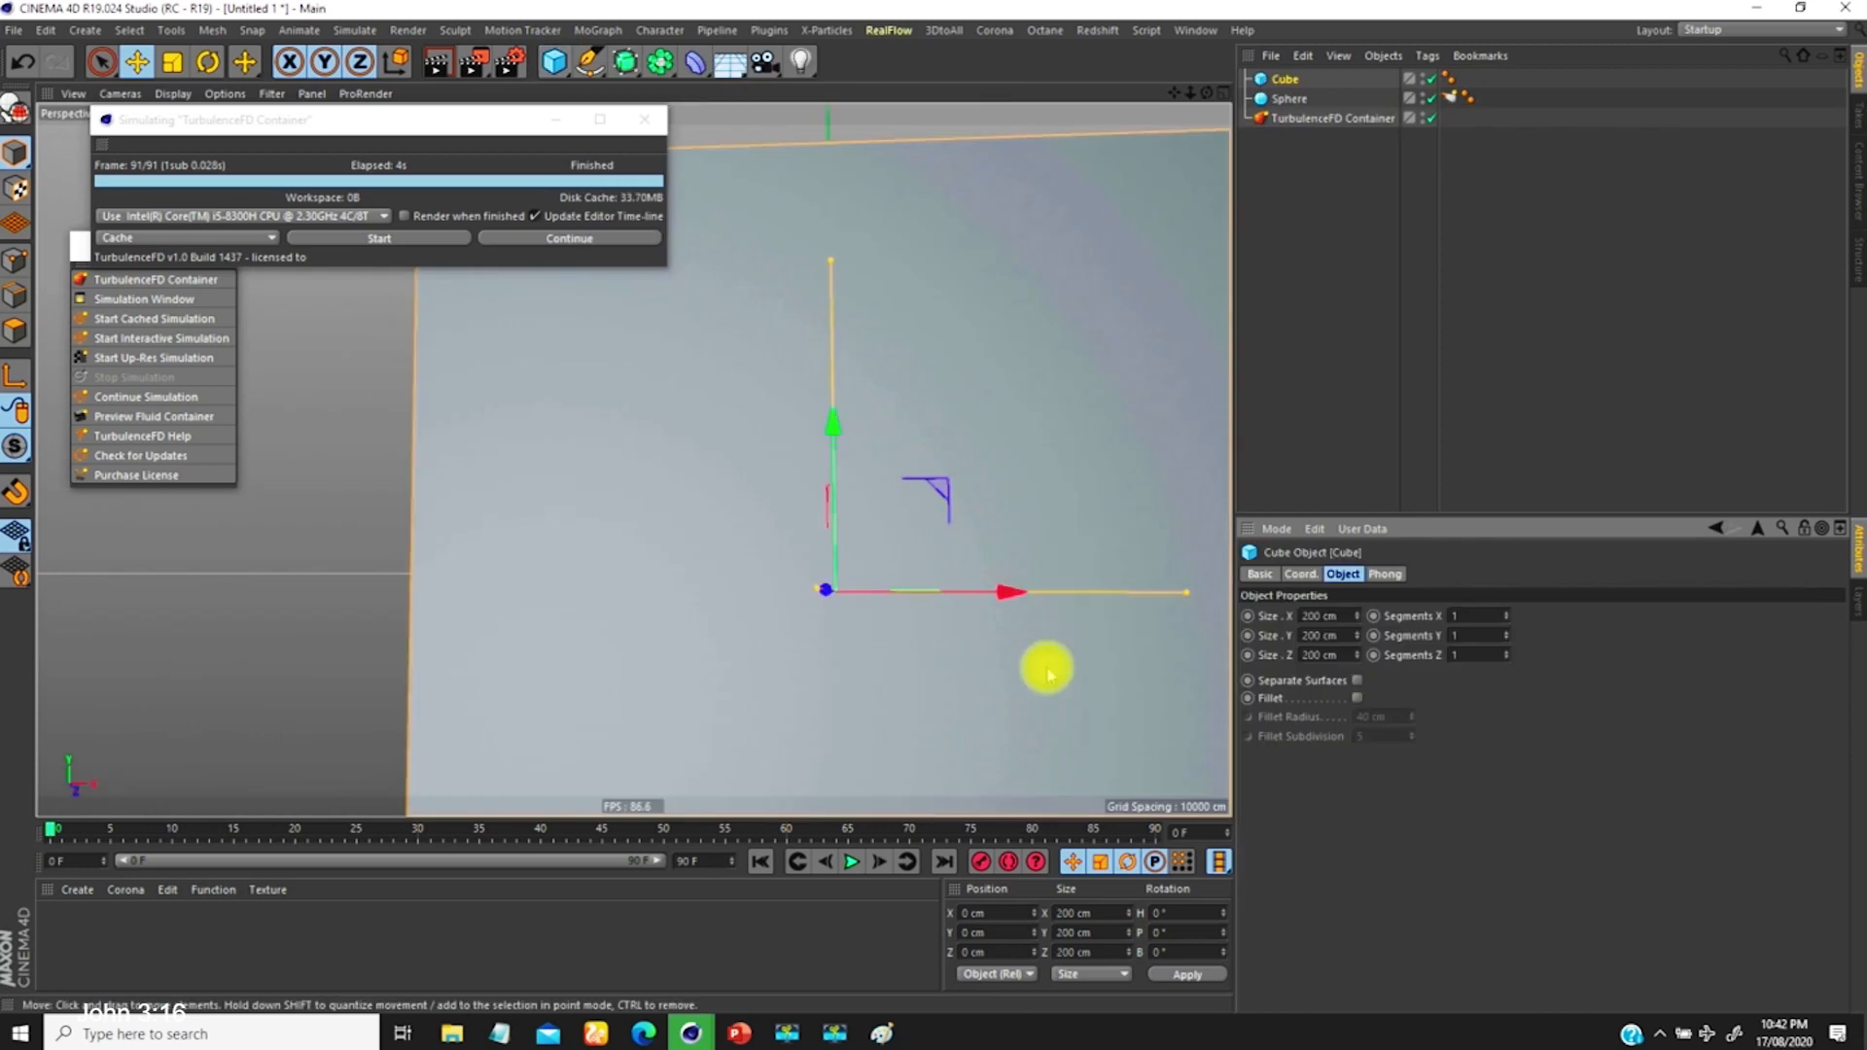
pyautogui.click(1328, 125)
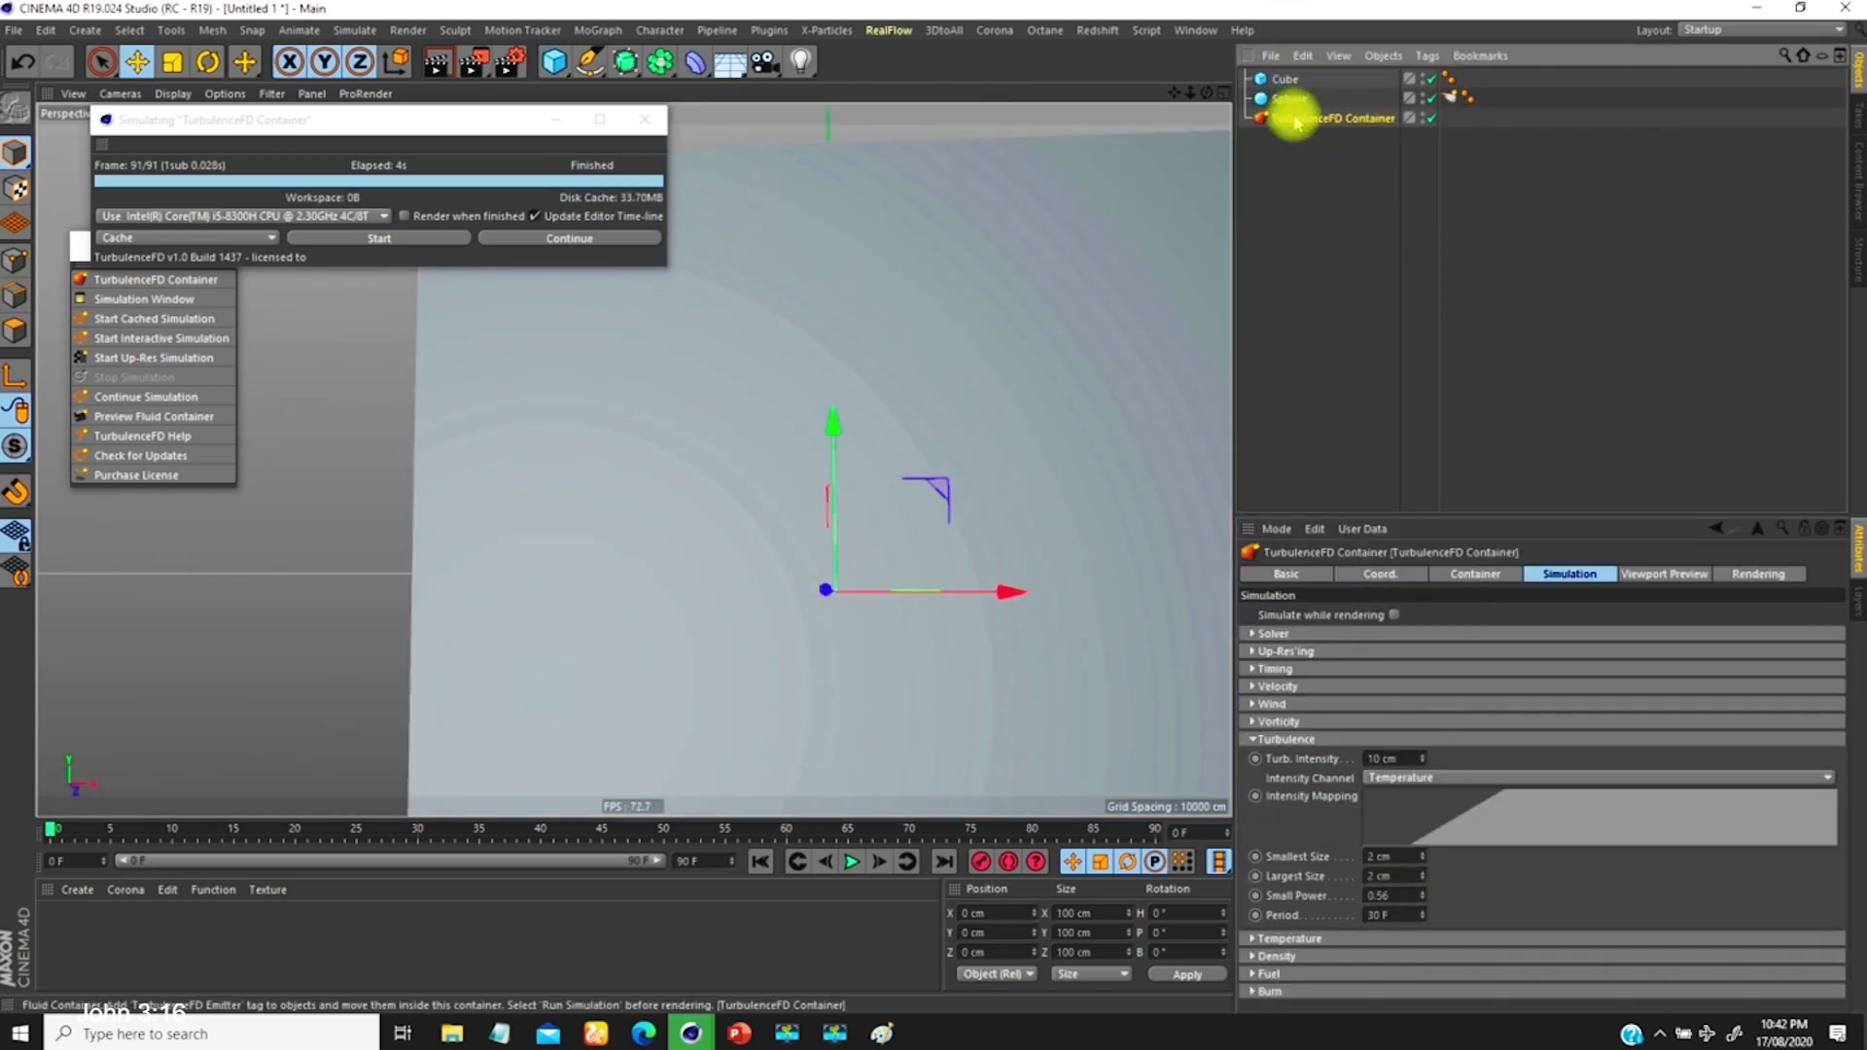
pyautogui.click(1281, 80)
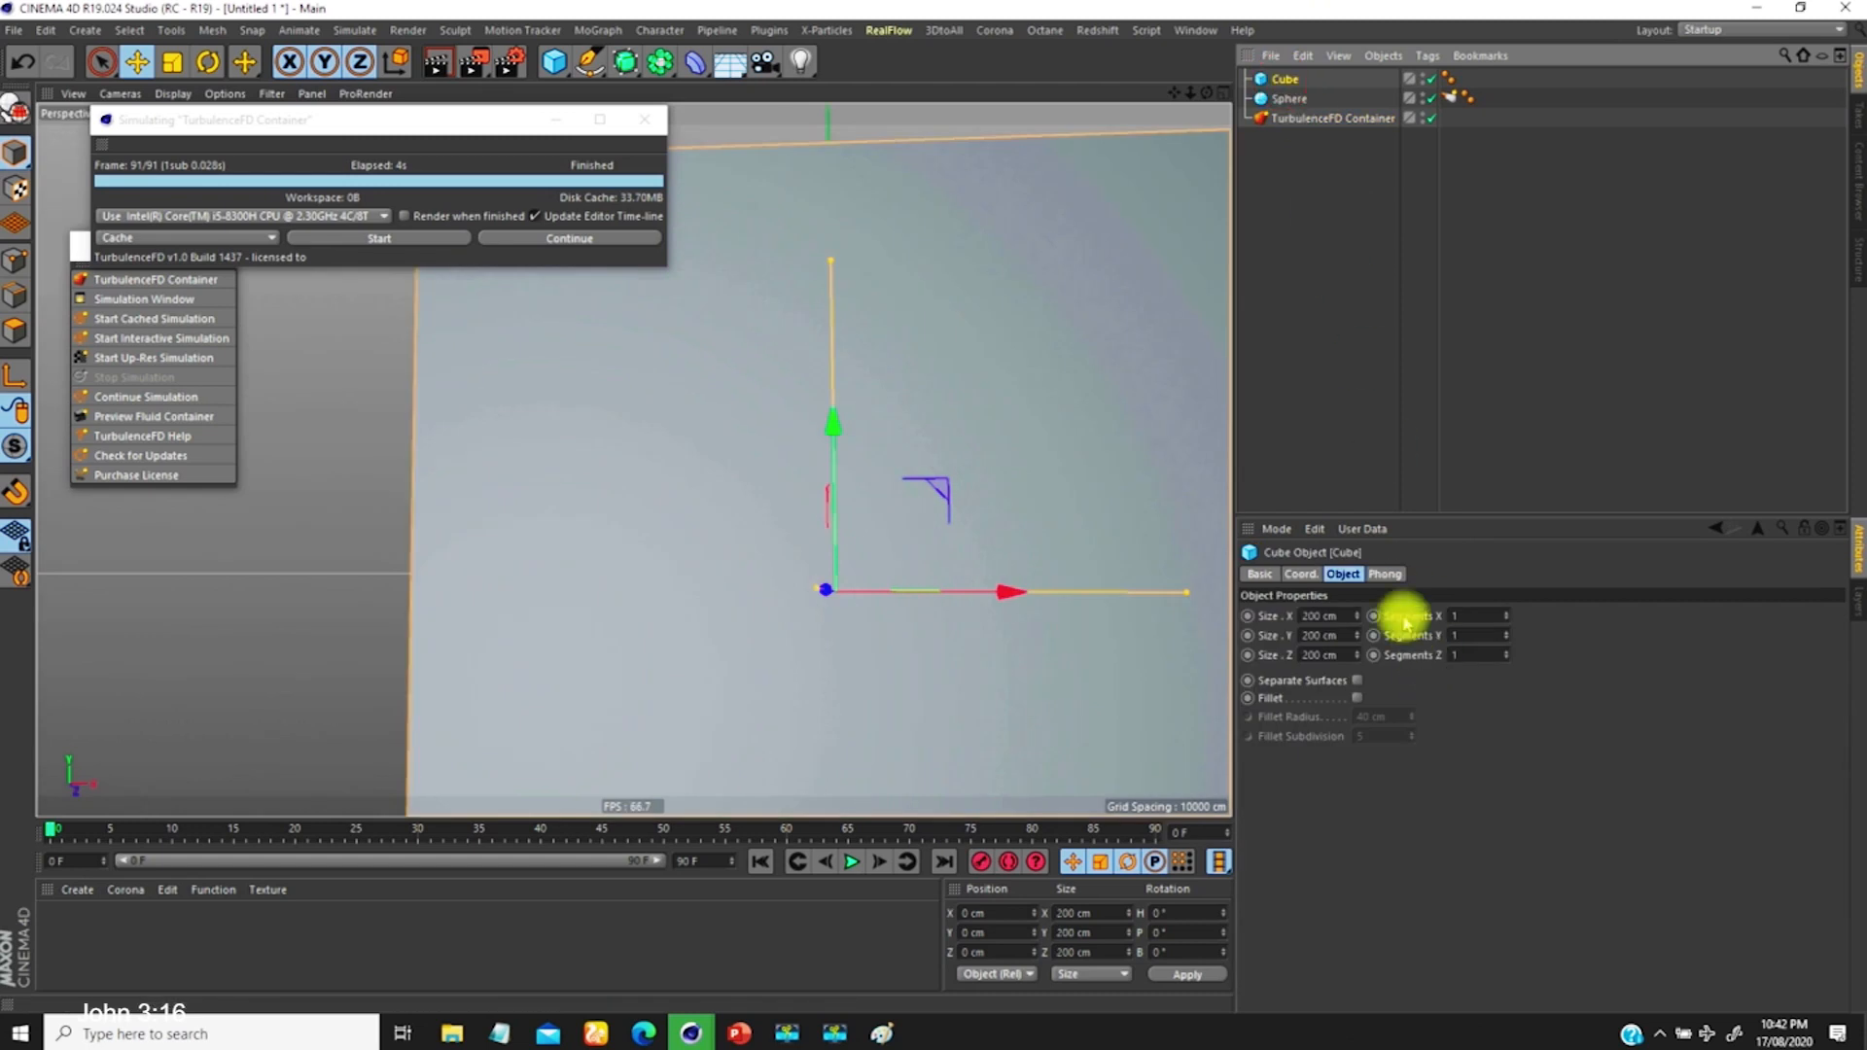
pyautogui.doubleClick(1330, 616)
pyautogui.write('2')
pyautogui.press('Tab')
pyautogui.write('2')
pyautogui.press('Tab')
pyautogui.write('2')
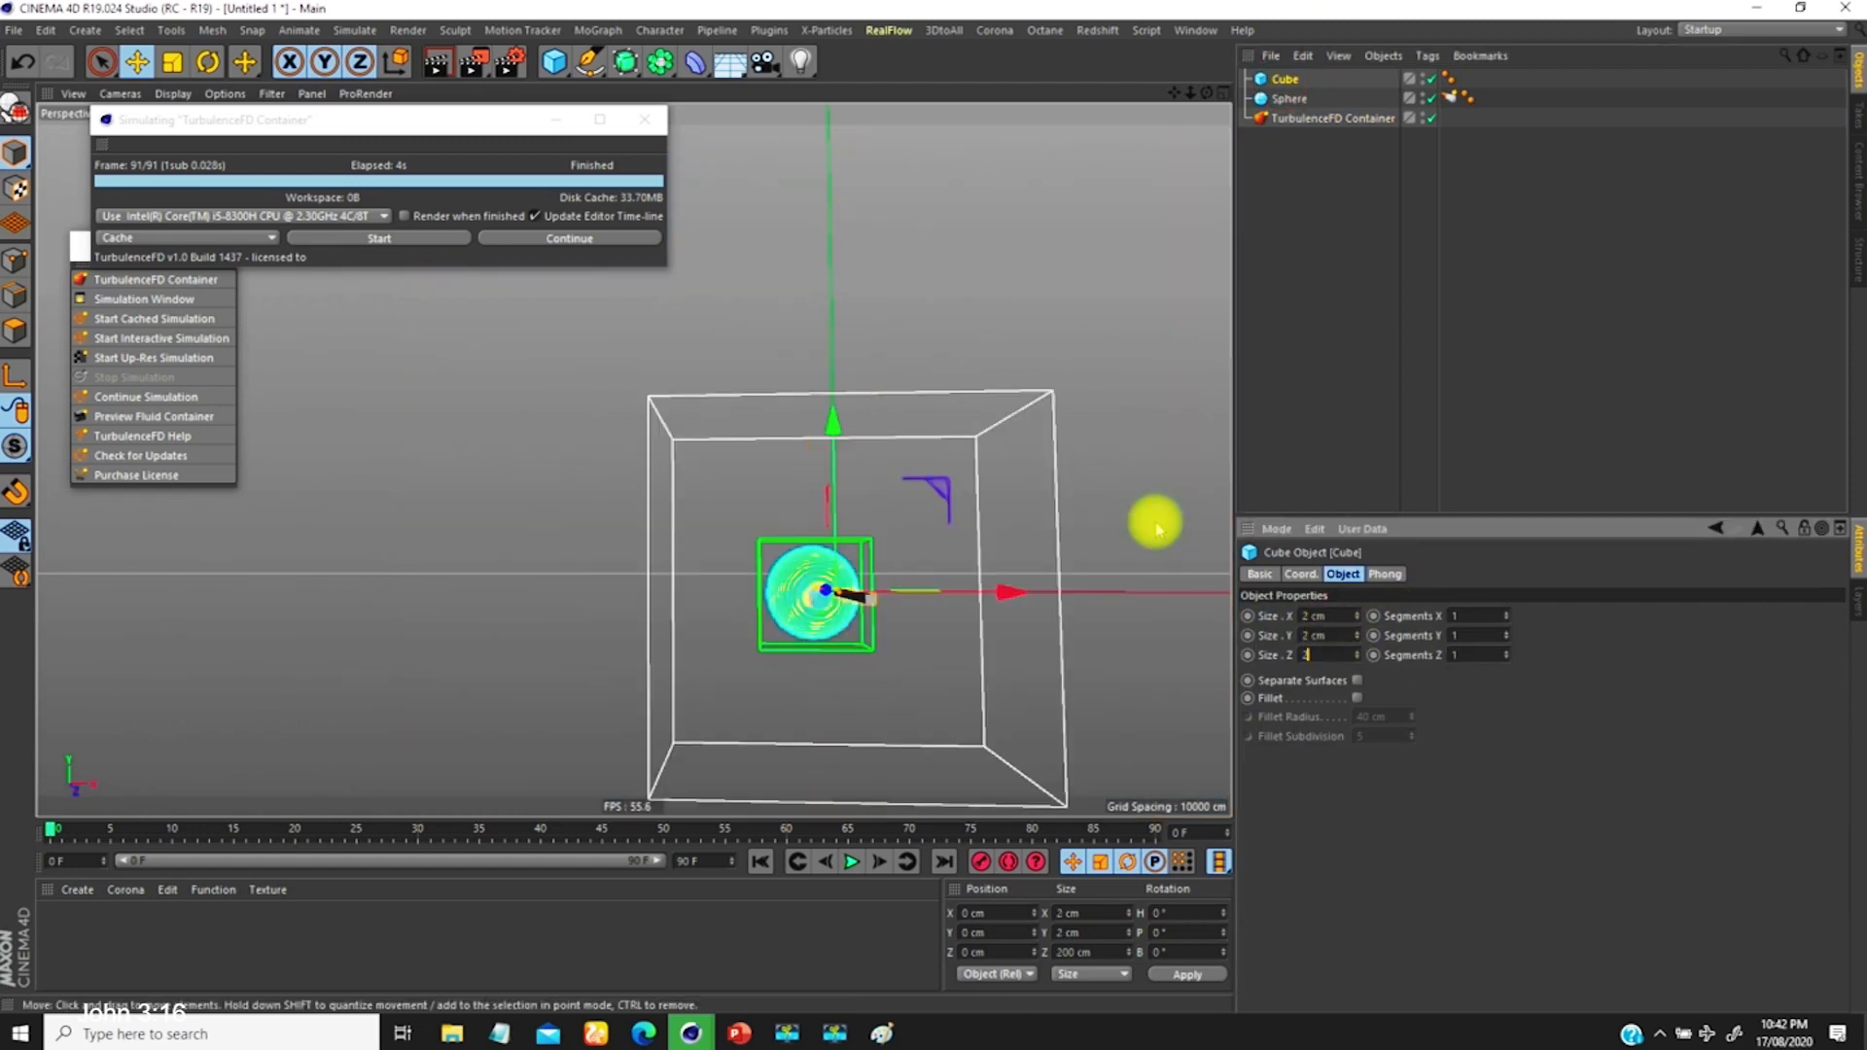
# Step: Move the cube out of the sphere along the X axis to about 25 cm, keeping it inside the container
pyautogui.moveTo(1006, 591); pyautogui.dragTo(1090, 589)
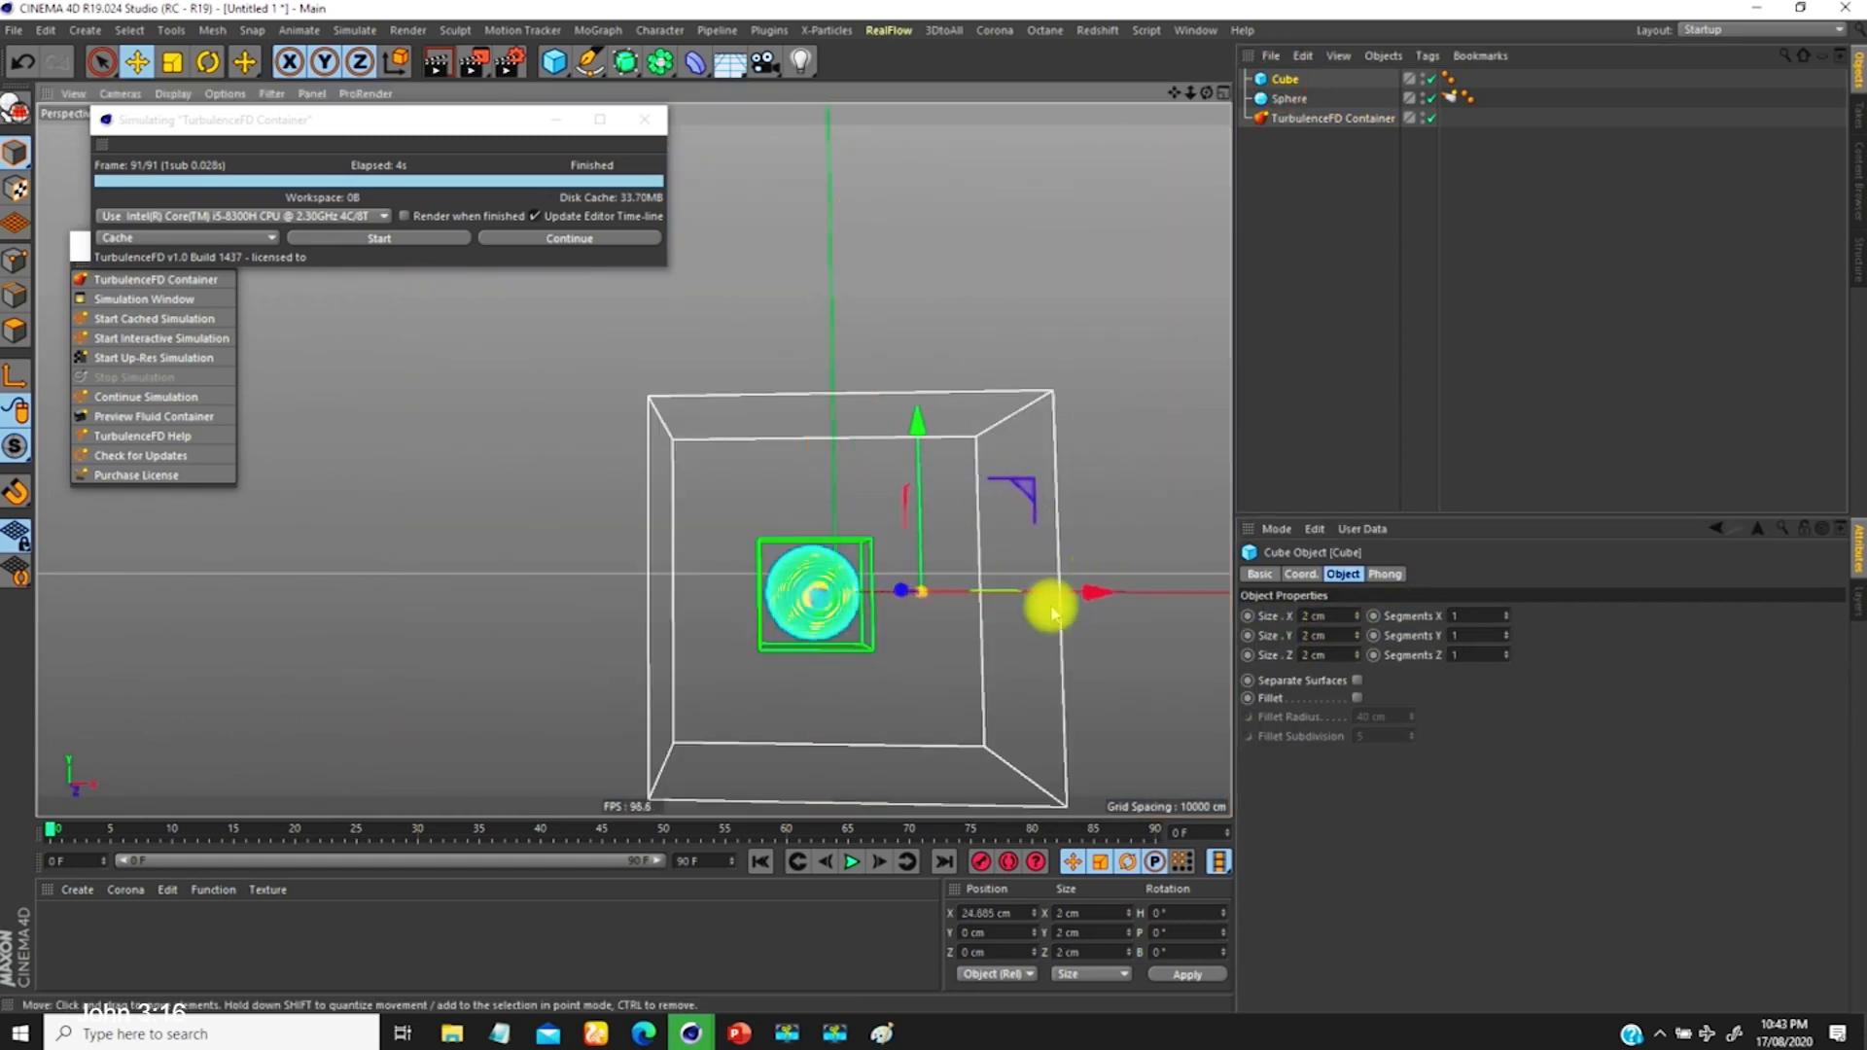
pyautogui.scroll(6, 940, 625)
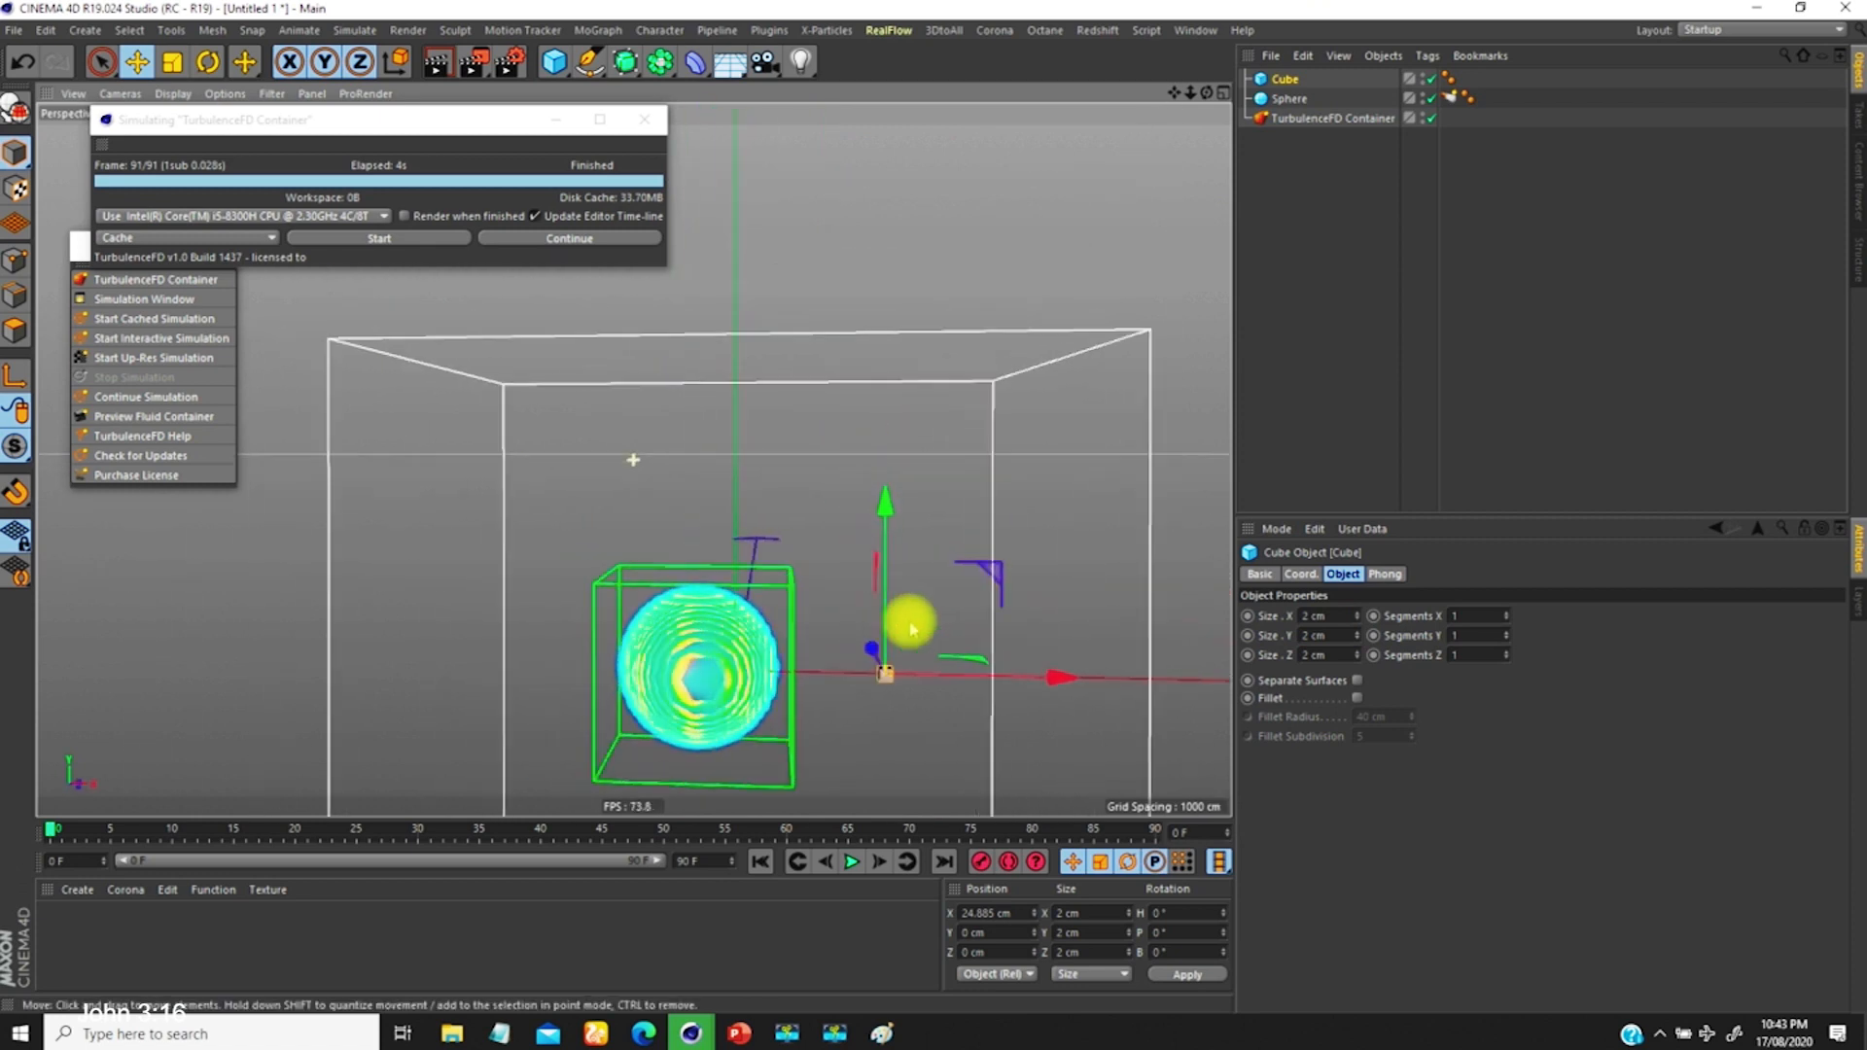
pyautogui.scroll(-2, 907, 603)
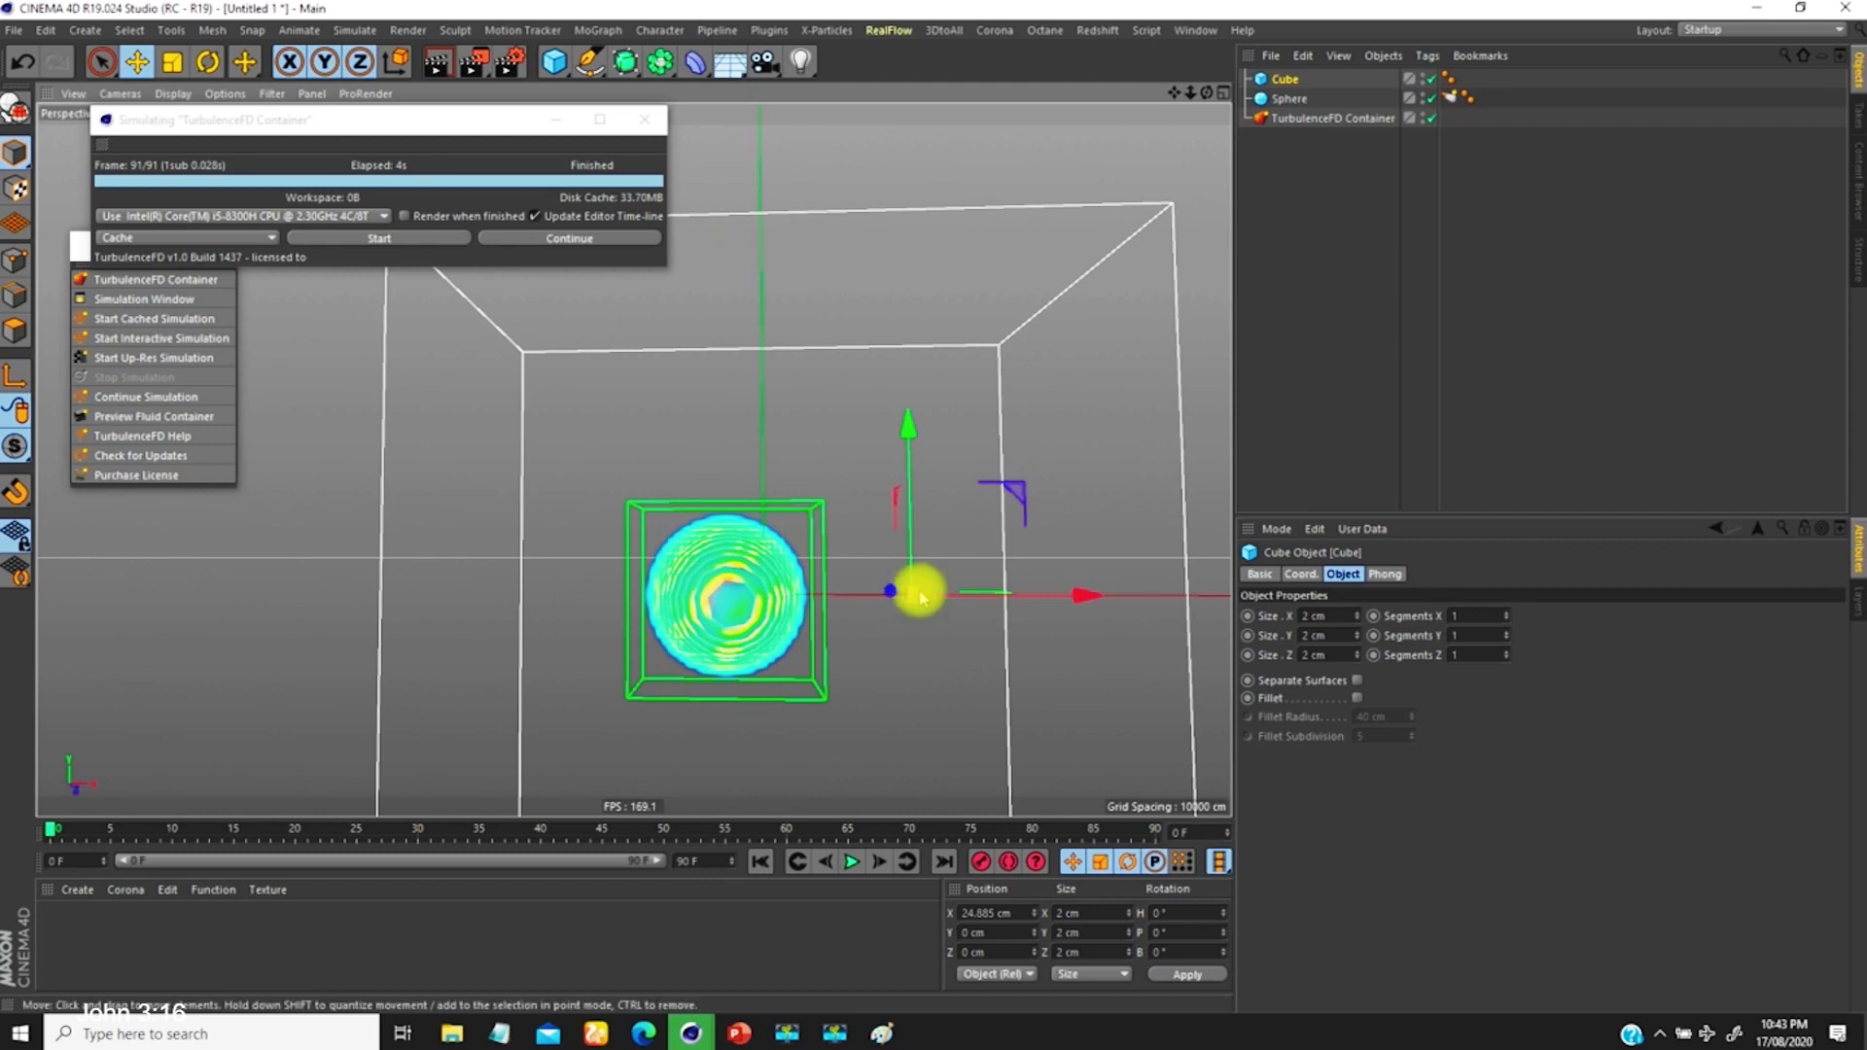
# Step: Enlarge the cube, trying 5 cm and settling on 10 cm for its X, Y and Z sizes
pyautogui.click(1330, 615)
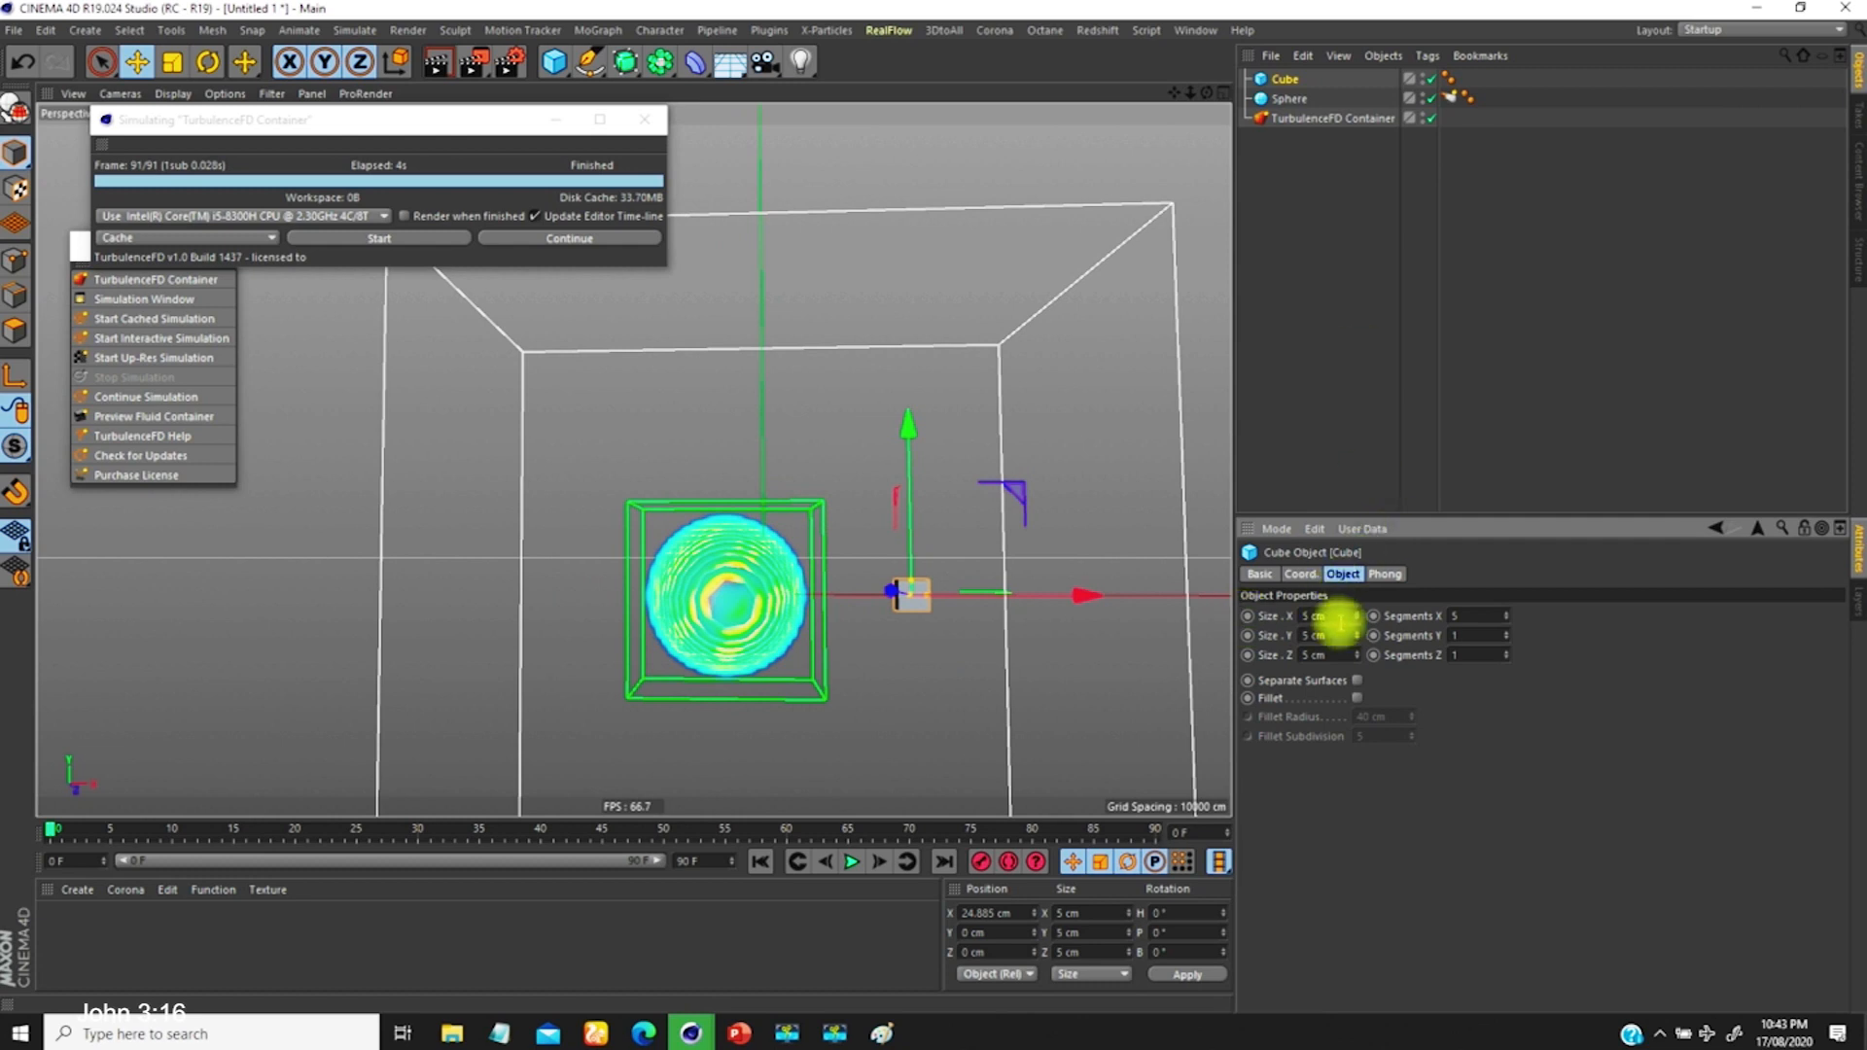
pyautogui.click(1330, 615)
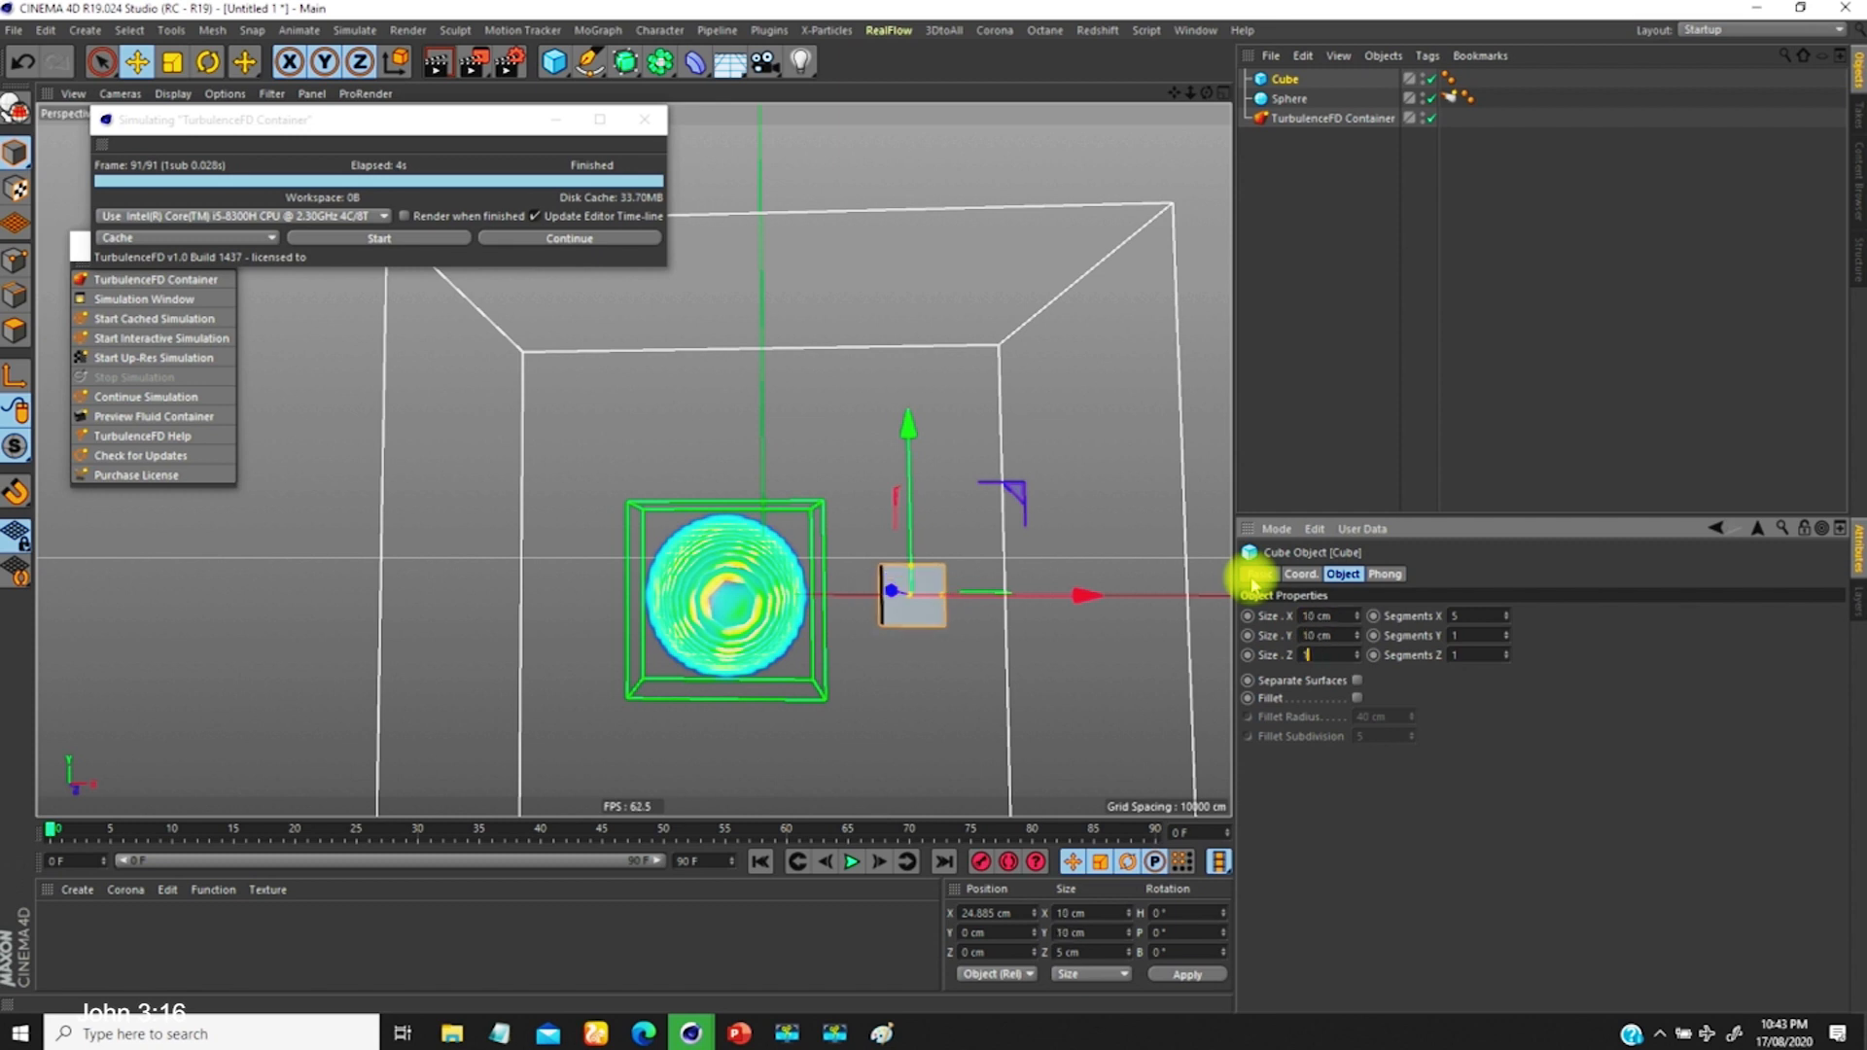
pyautogui.keyDown('alt'); pyautogui.moveTo(924, 571); pyautogui.dragTo(1021, 641); pyautogui.keyUp('alt')
pyautogui.click(1322, 616)
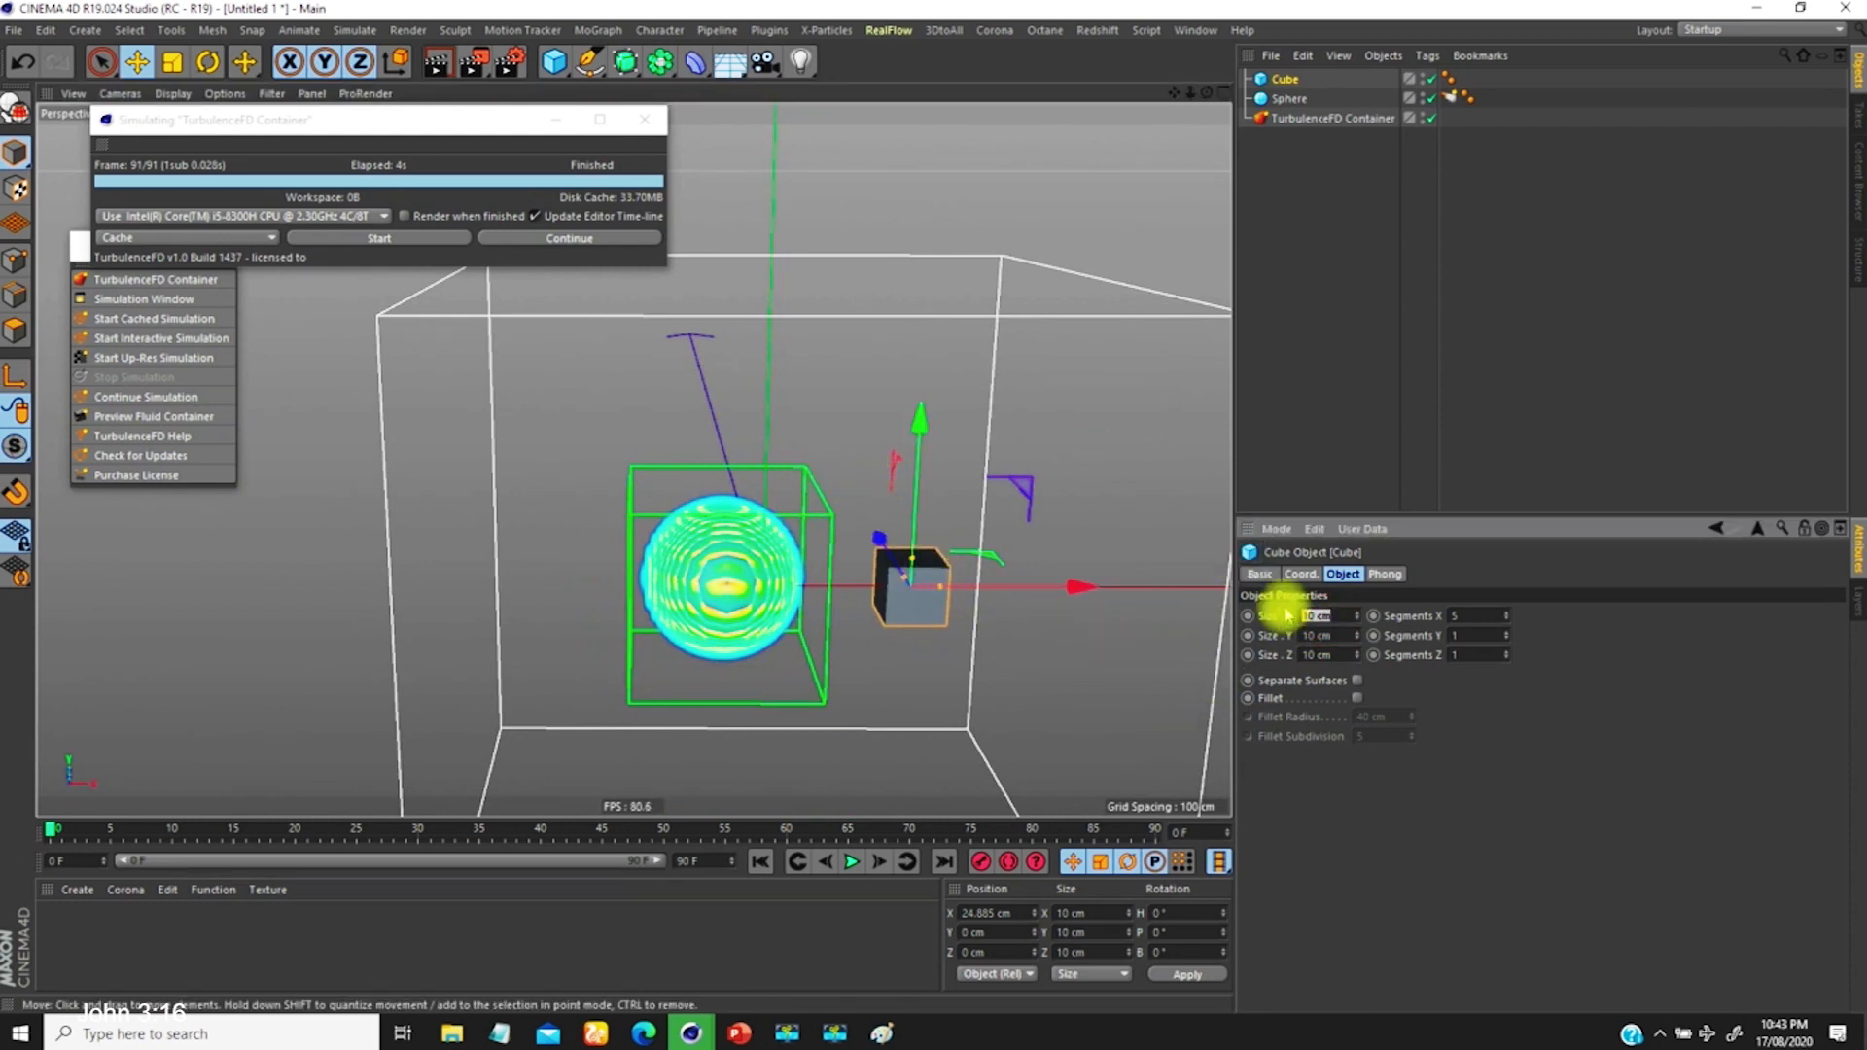
pyautogui.click(1342, 117)
pyautogui.click(1286, 82)
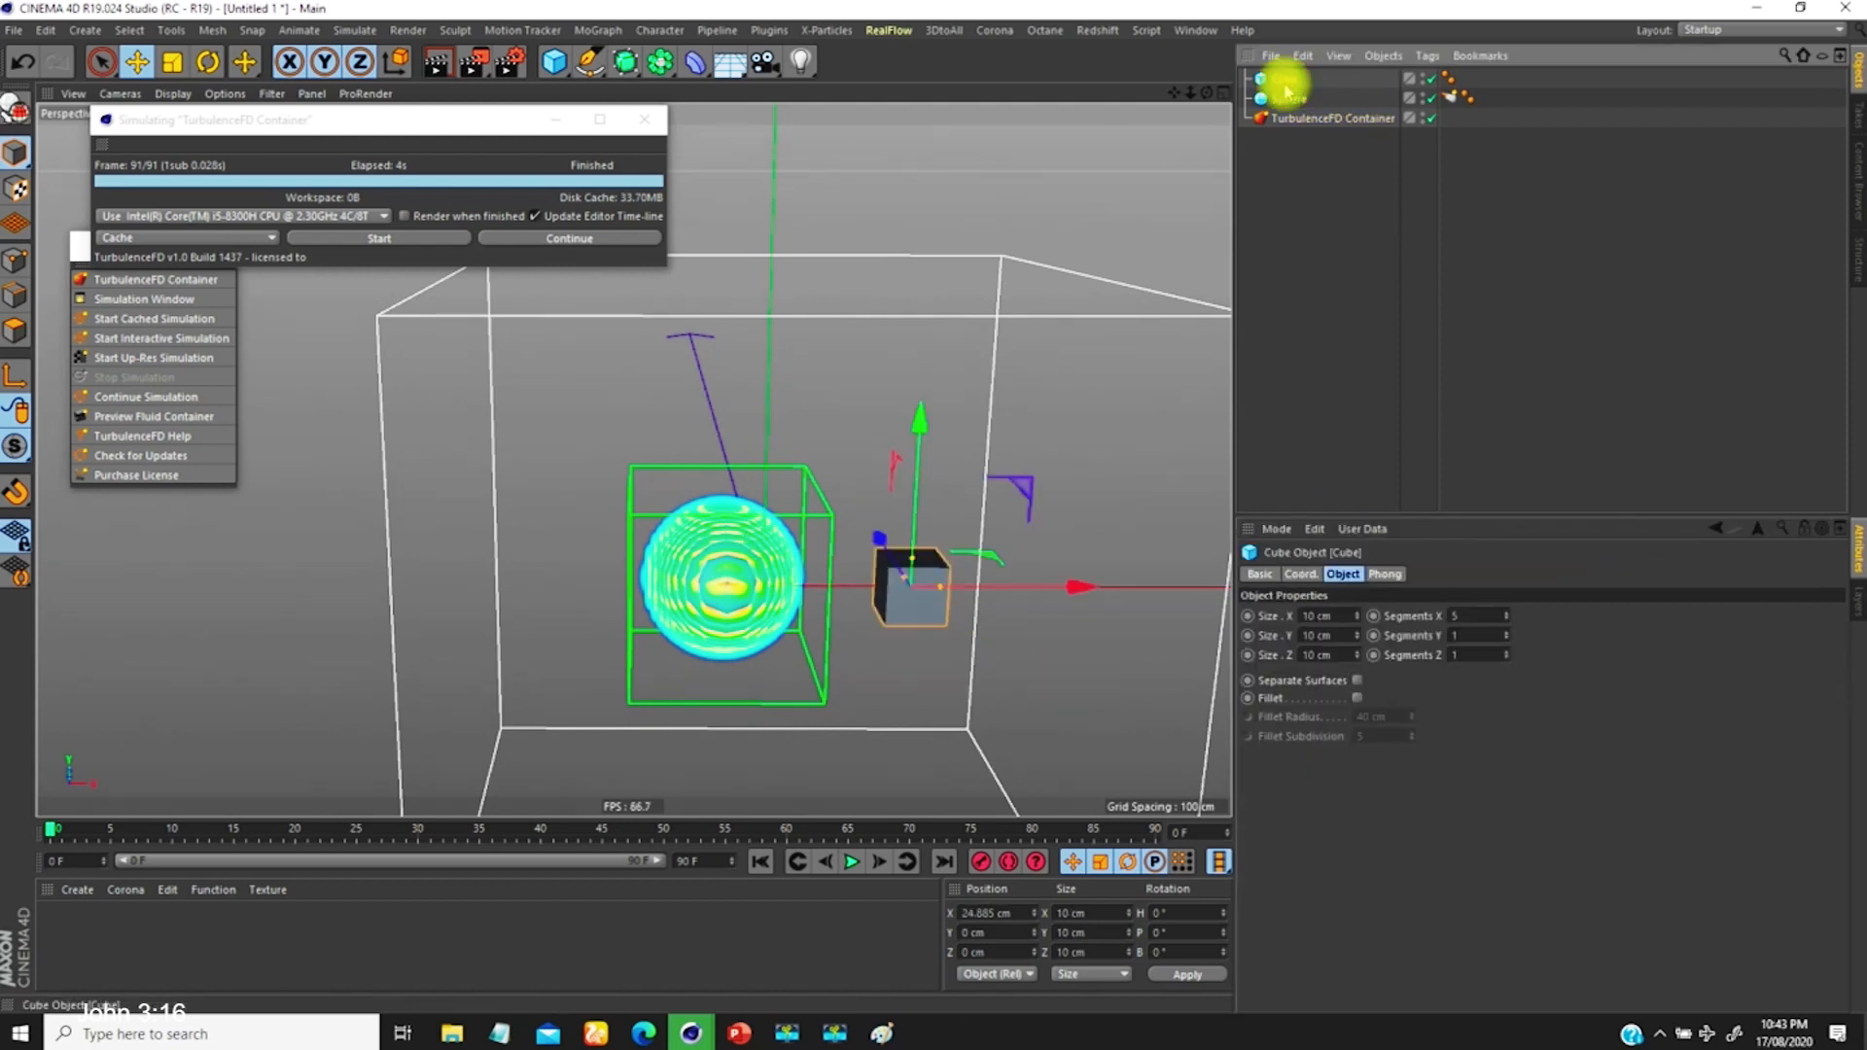
# Step: Delete the reference cube and set the container's turbulence Smallest Size to 4 cm and Largest Size to 8 cm
pyautogui.press('Delete')
pyautogui.click(1305, 99)
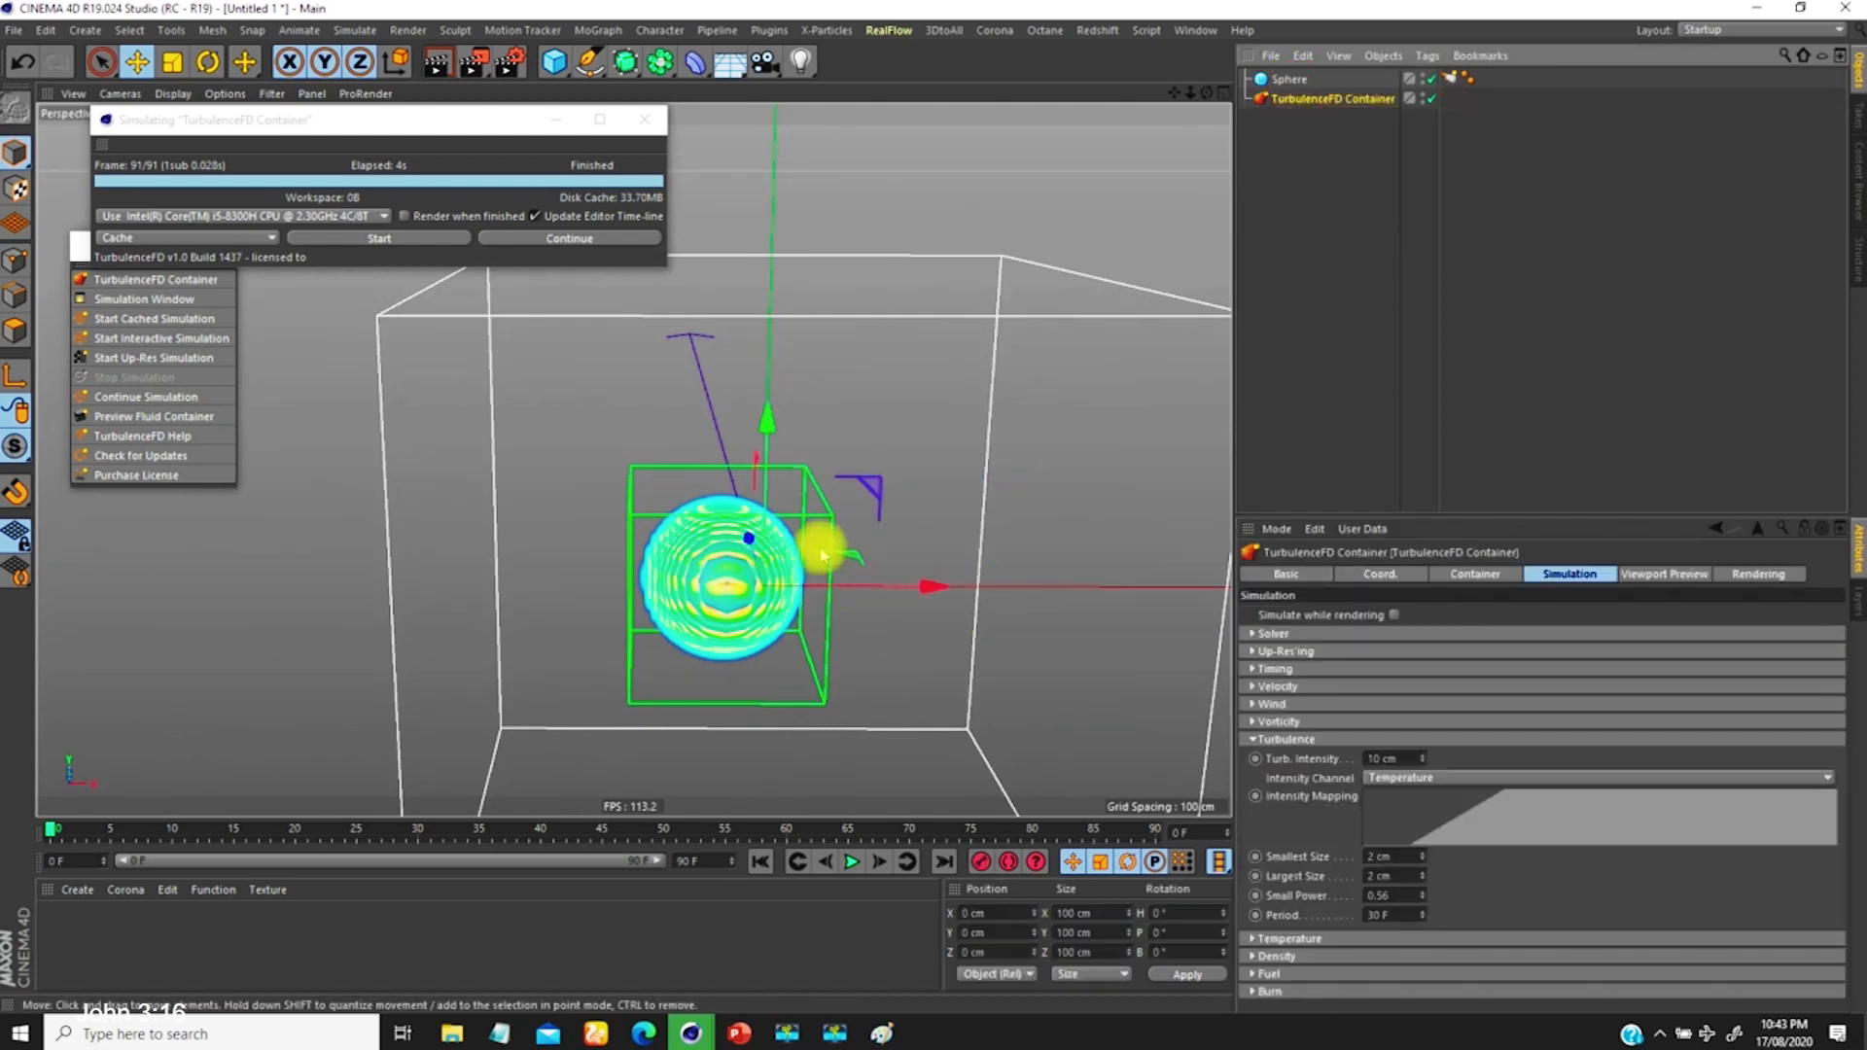
pyautogui.keyDown('alt'); pyautogui.moveTo(821, 546); pyautogui.dragTo(1037, 623); pyautogui.keyUp('alt')
pyautogui.click(1392, 856)
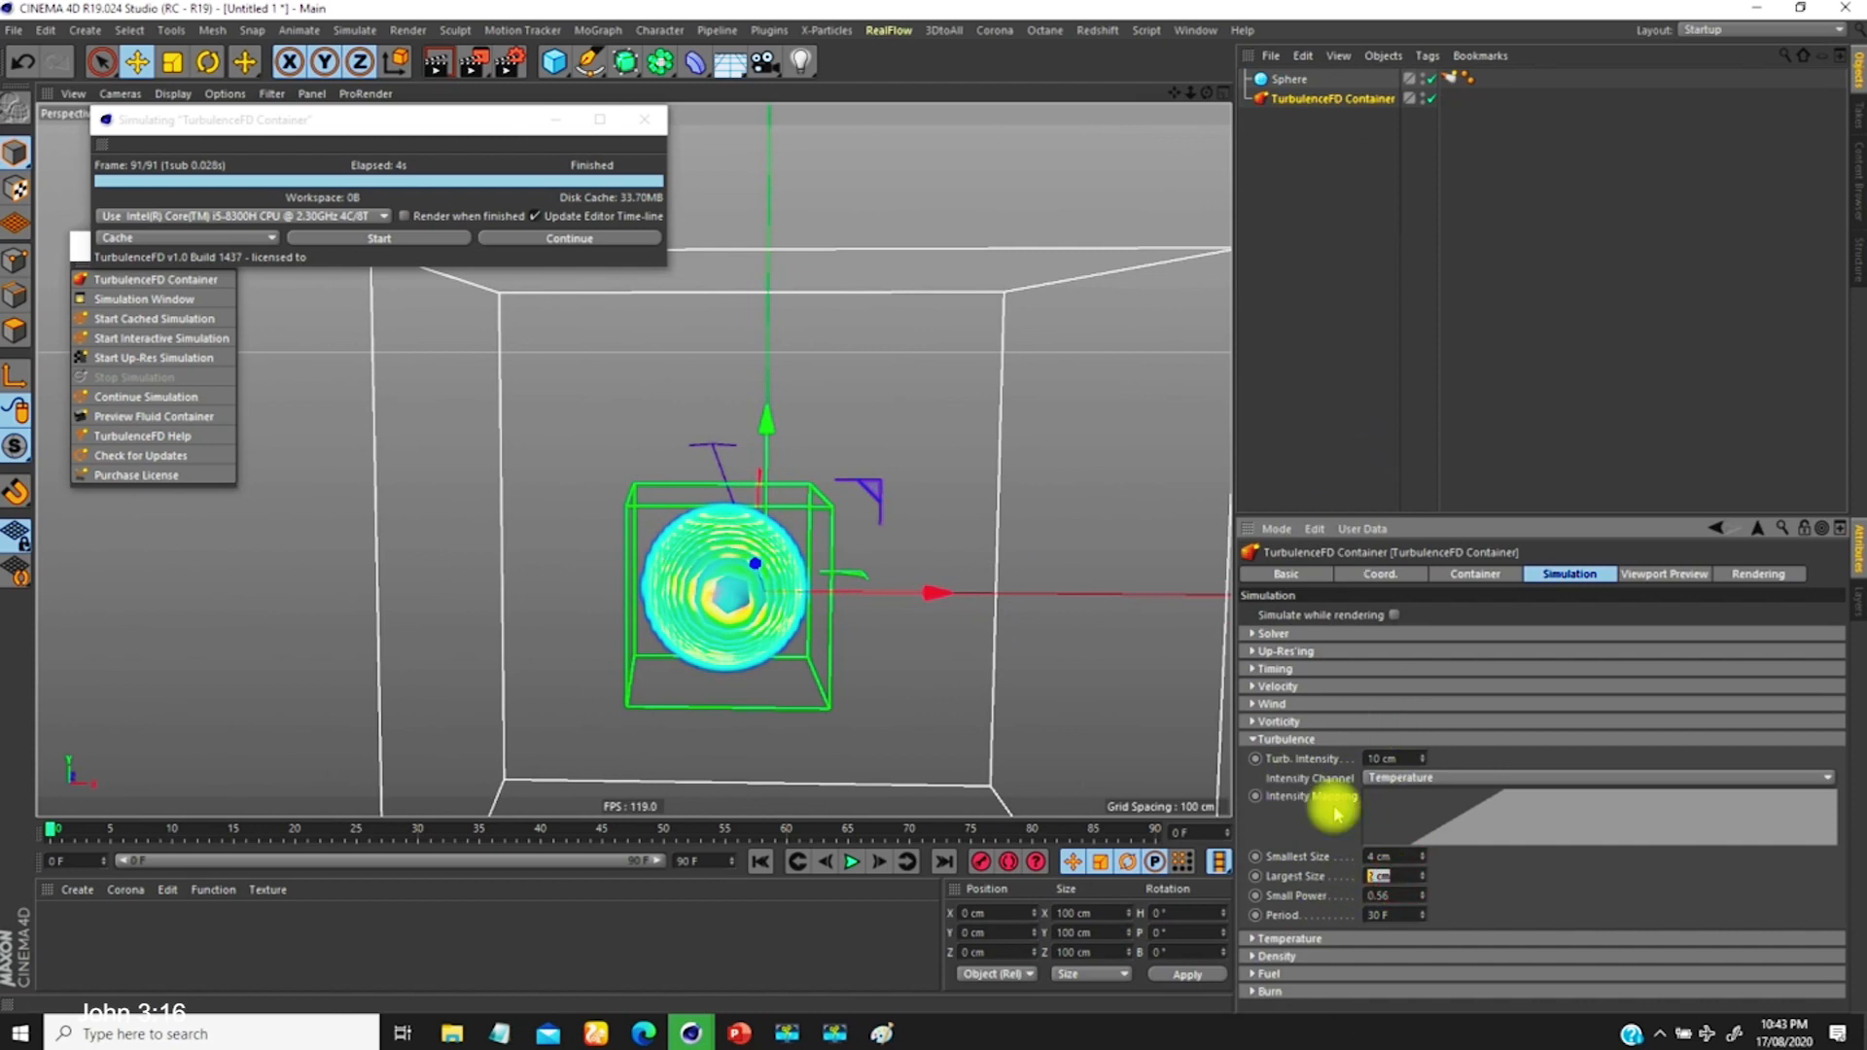
pyautogui.scroll(-3, 679, 583)
pyautogui.keyDown('alt'); pyautogui.moveTo(680, 620); pyautogui.dragTo(683, 562); pyautogui.keyUp('alt')
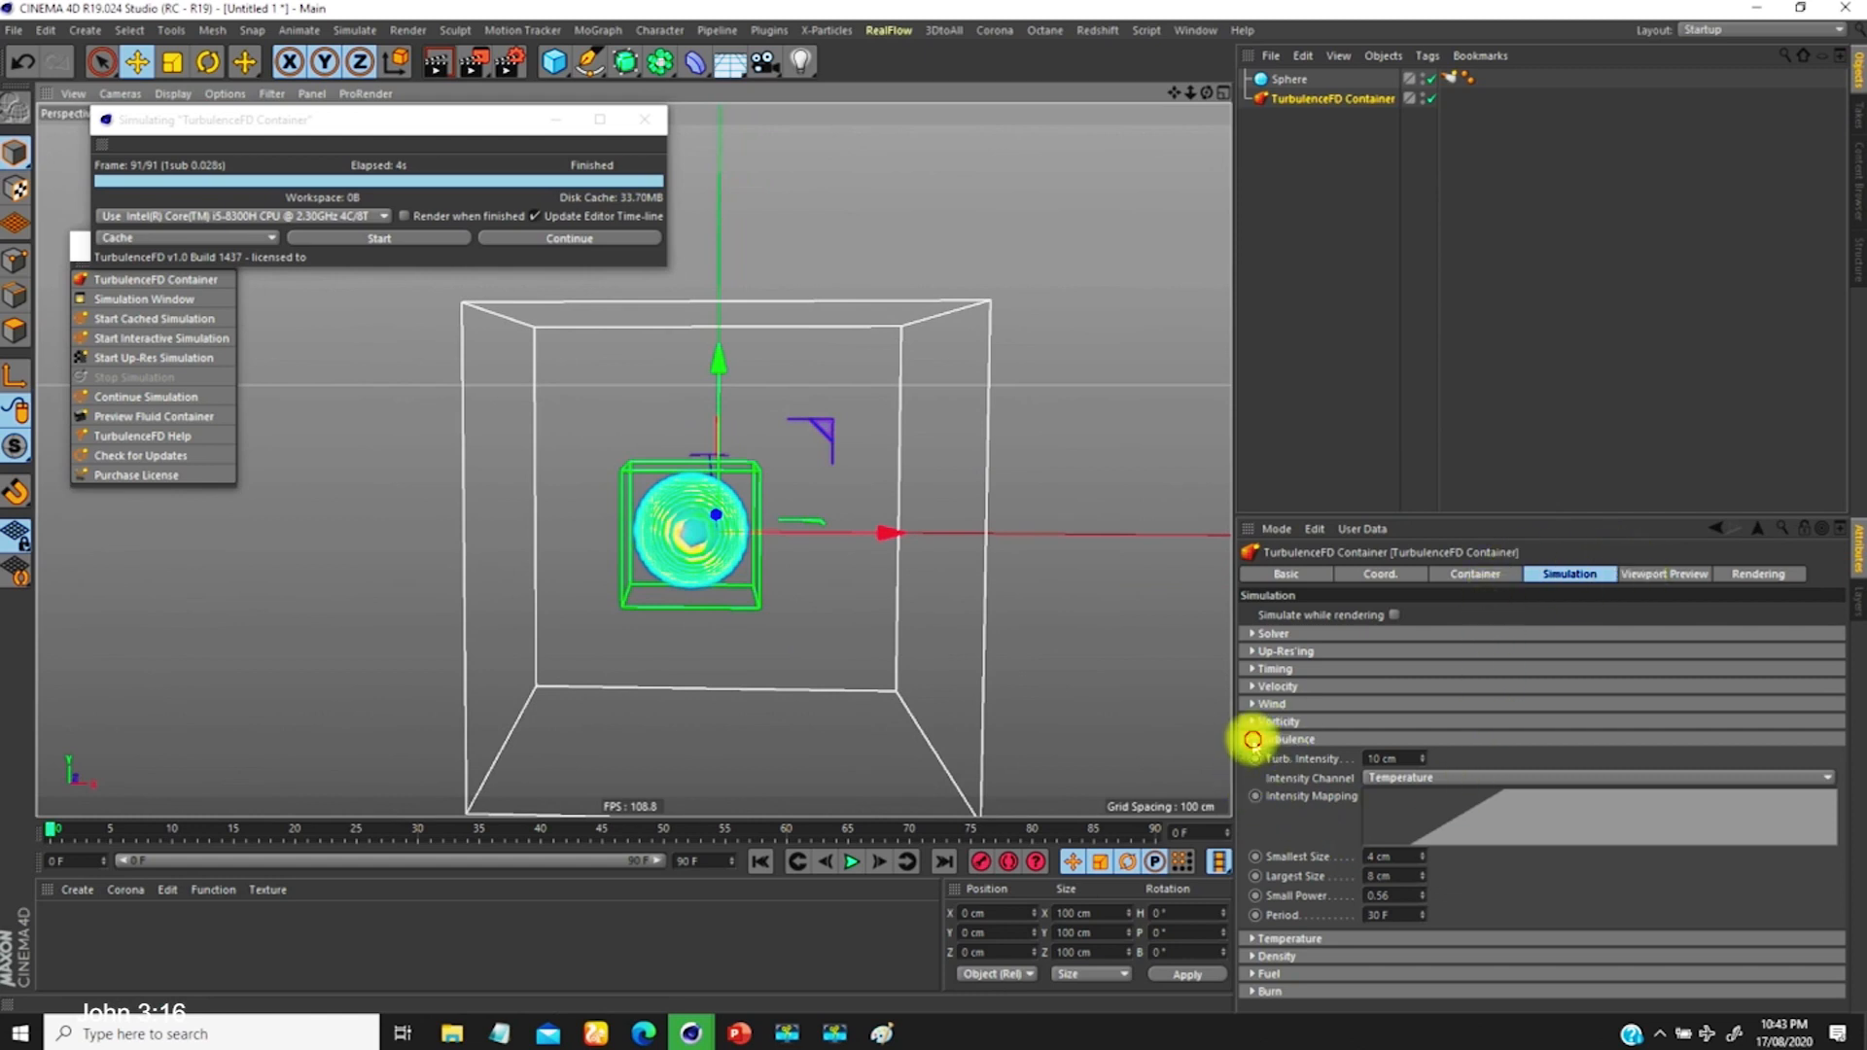
# Step: Run the cached simulation with the new turbulence sizes, overwriting the existing cache, and inspect the fluid around the sphere
pyautogui.click(1253, 740)
pyautogui.click(1253, 758)
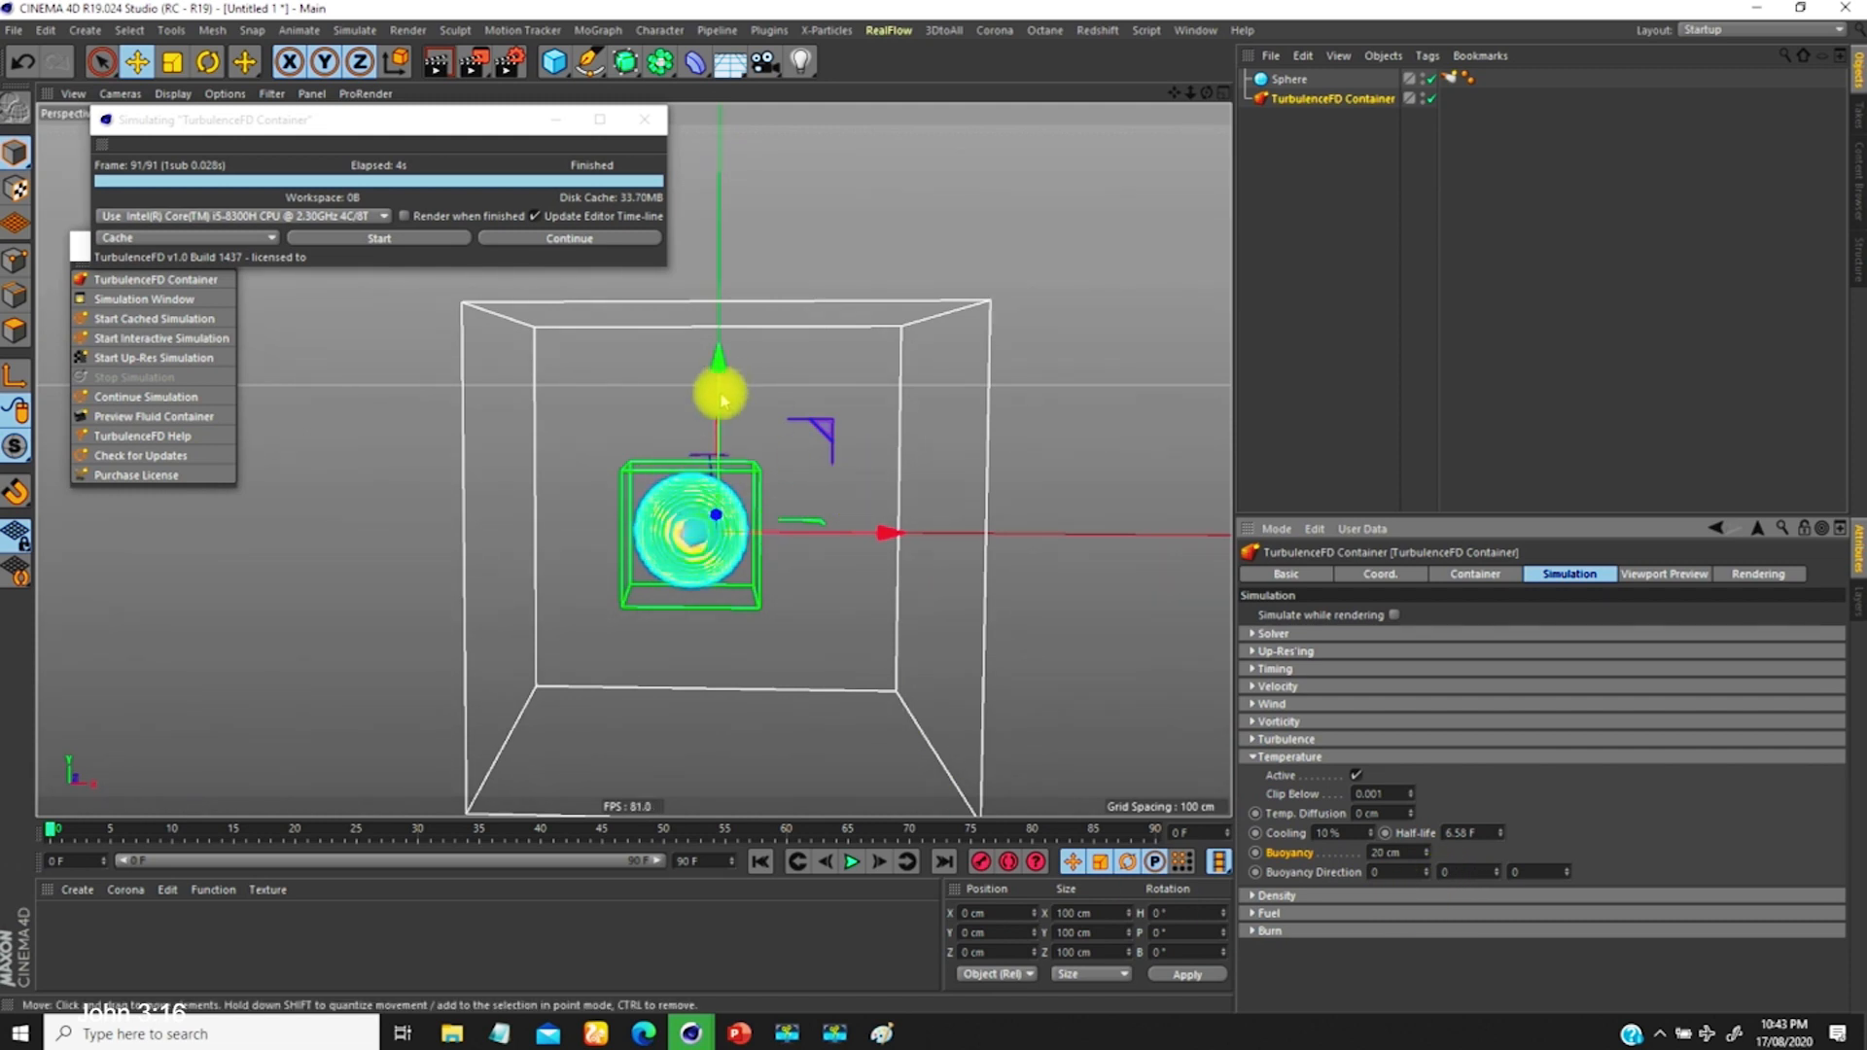
pyautogui.click(385, 238)
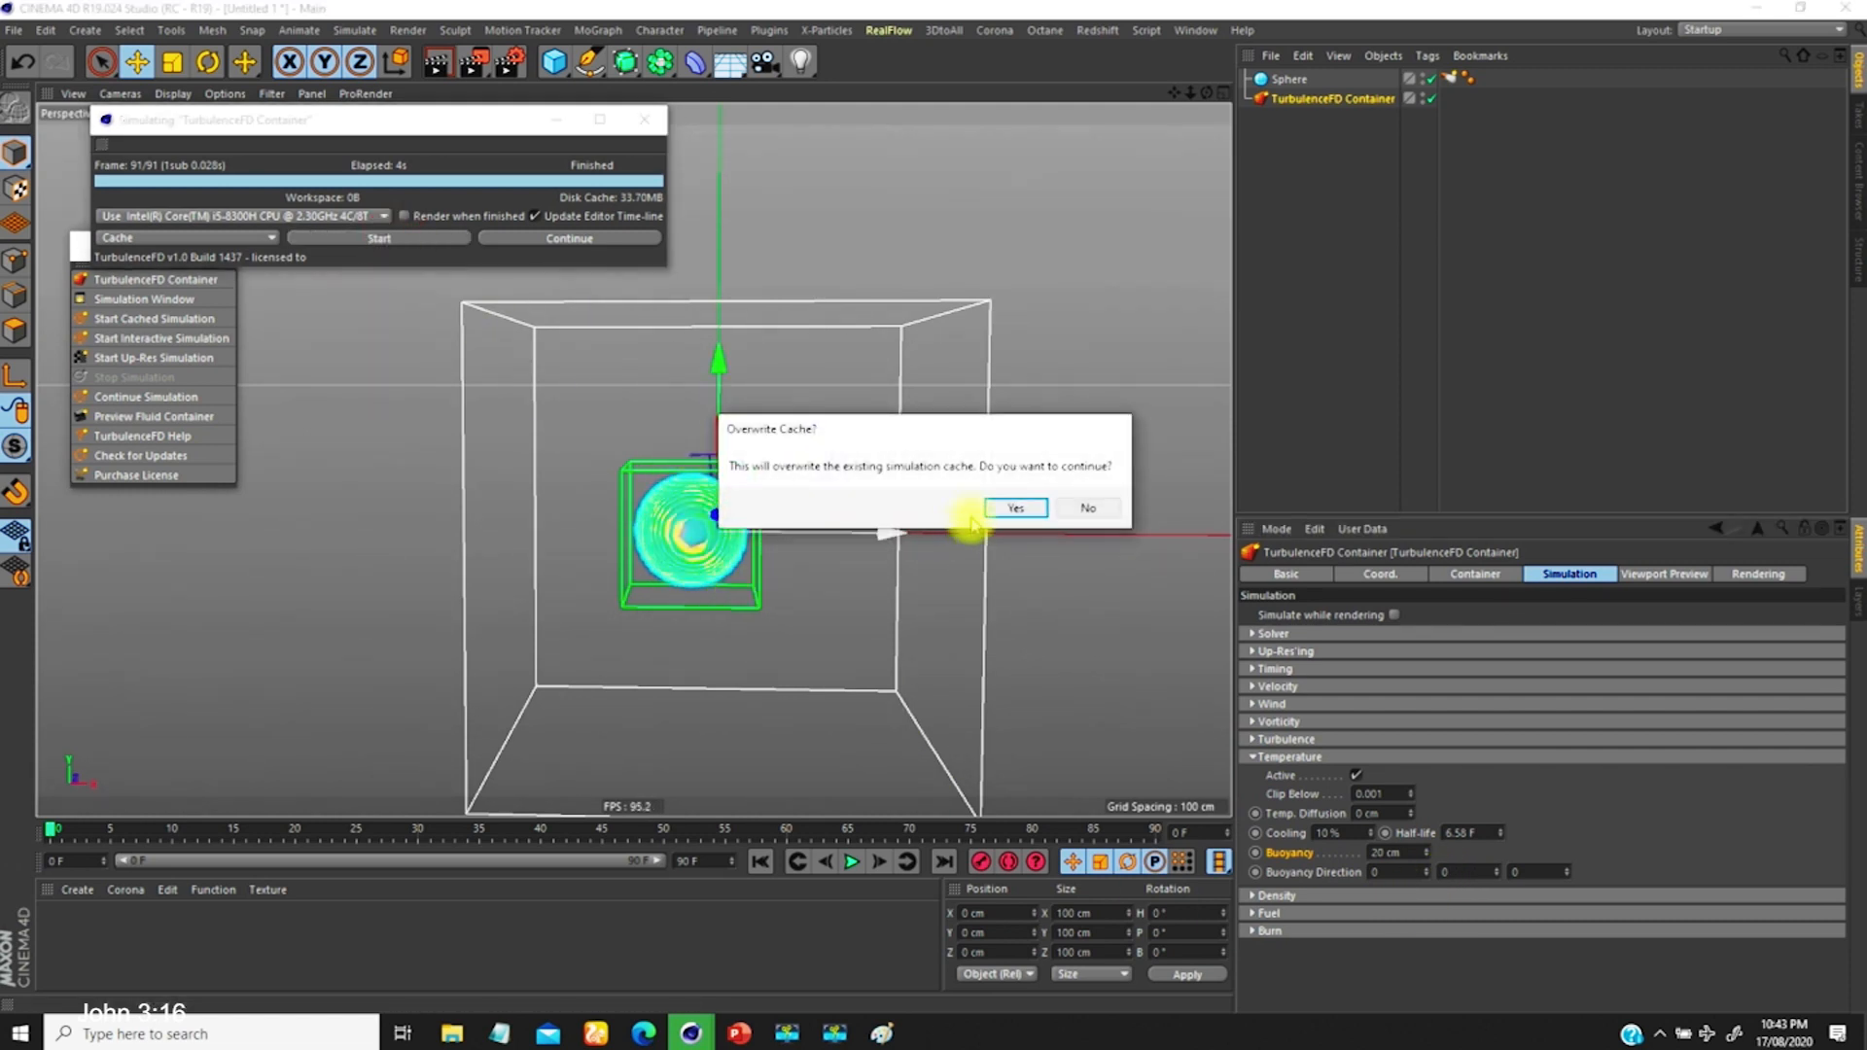
pyautogui.click(1011, 508)
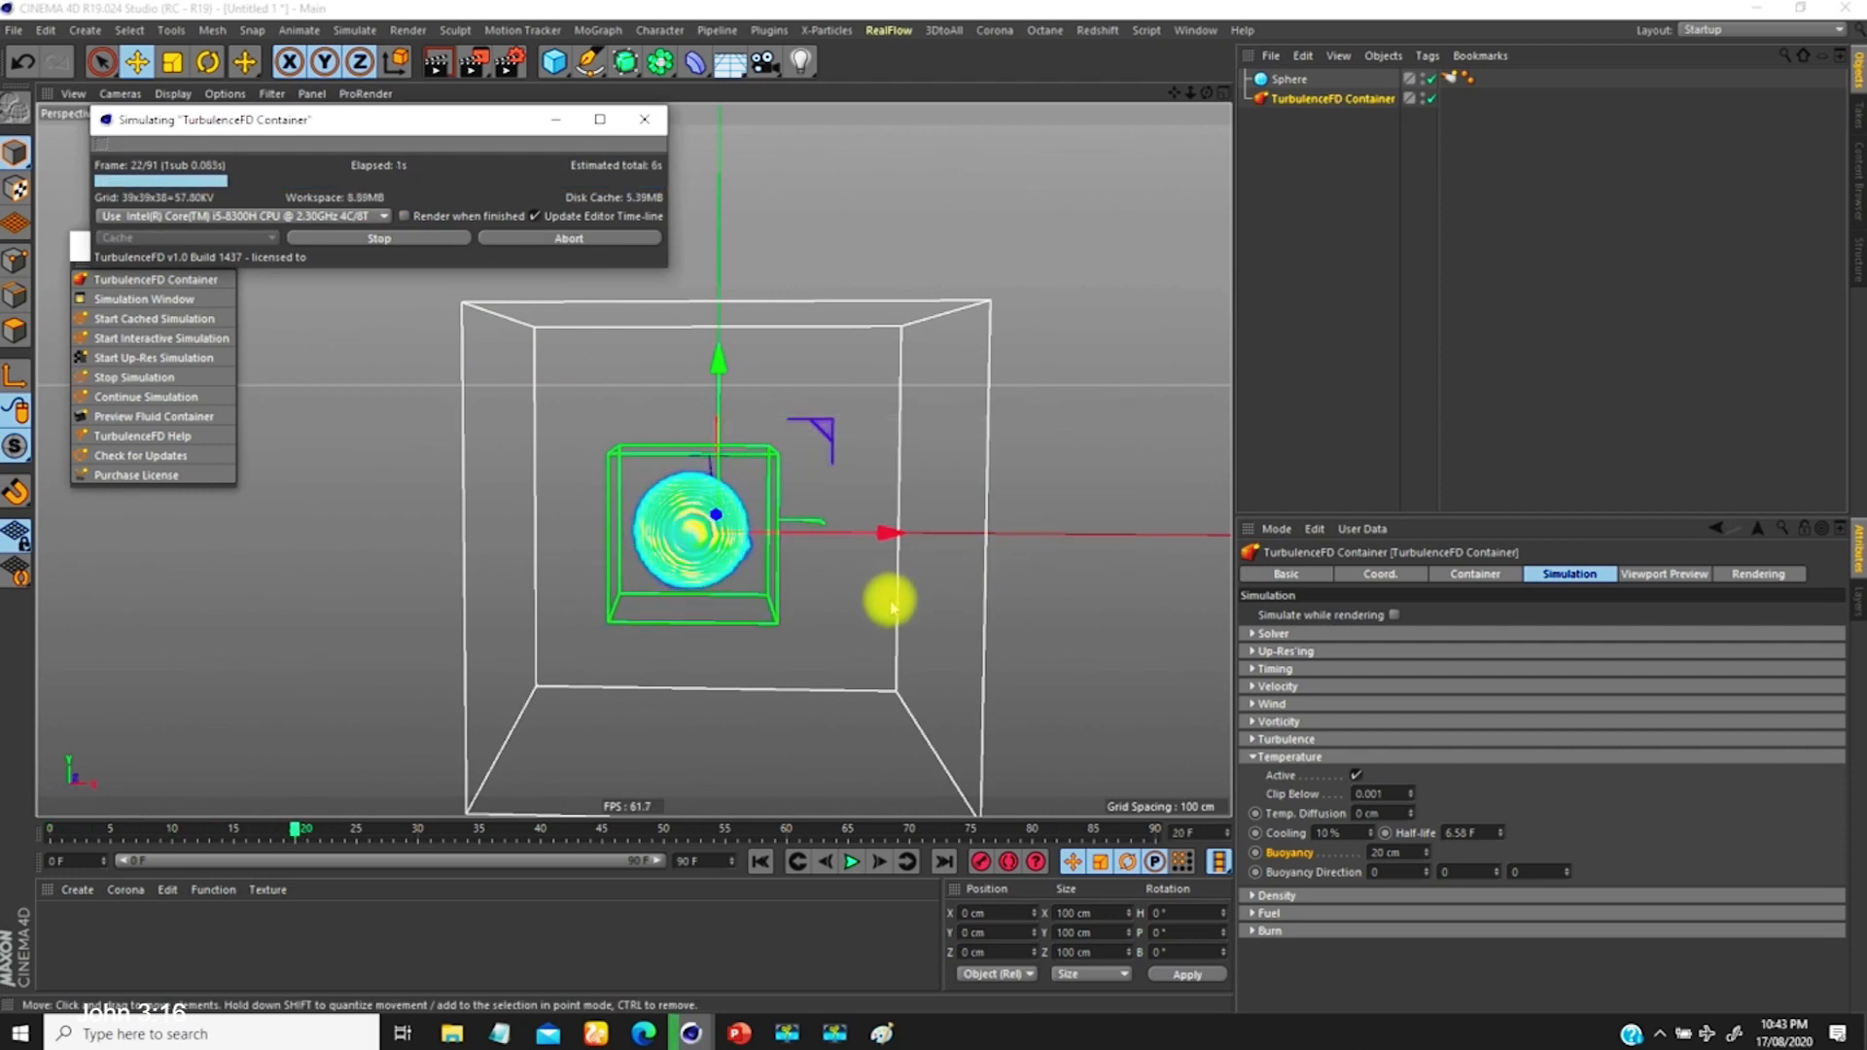
pyautogui.scroll(4, 739, 525)
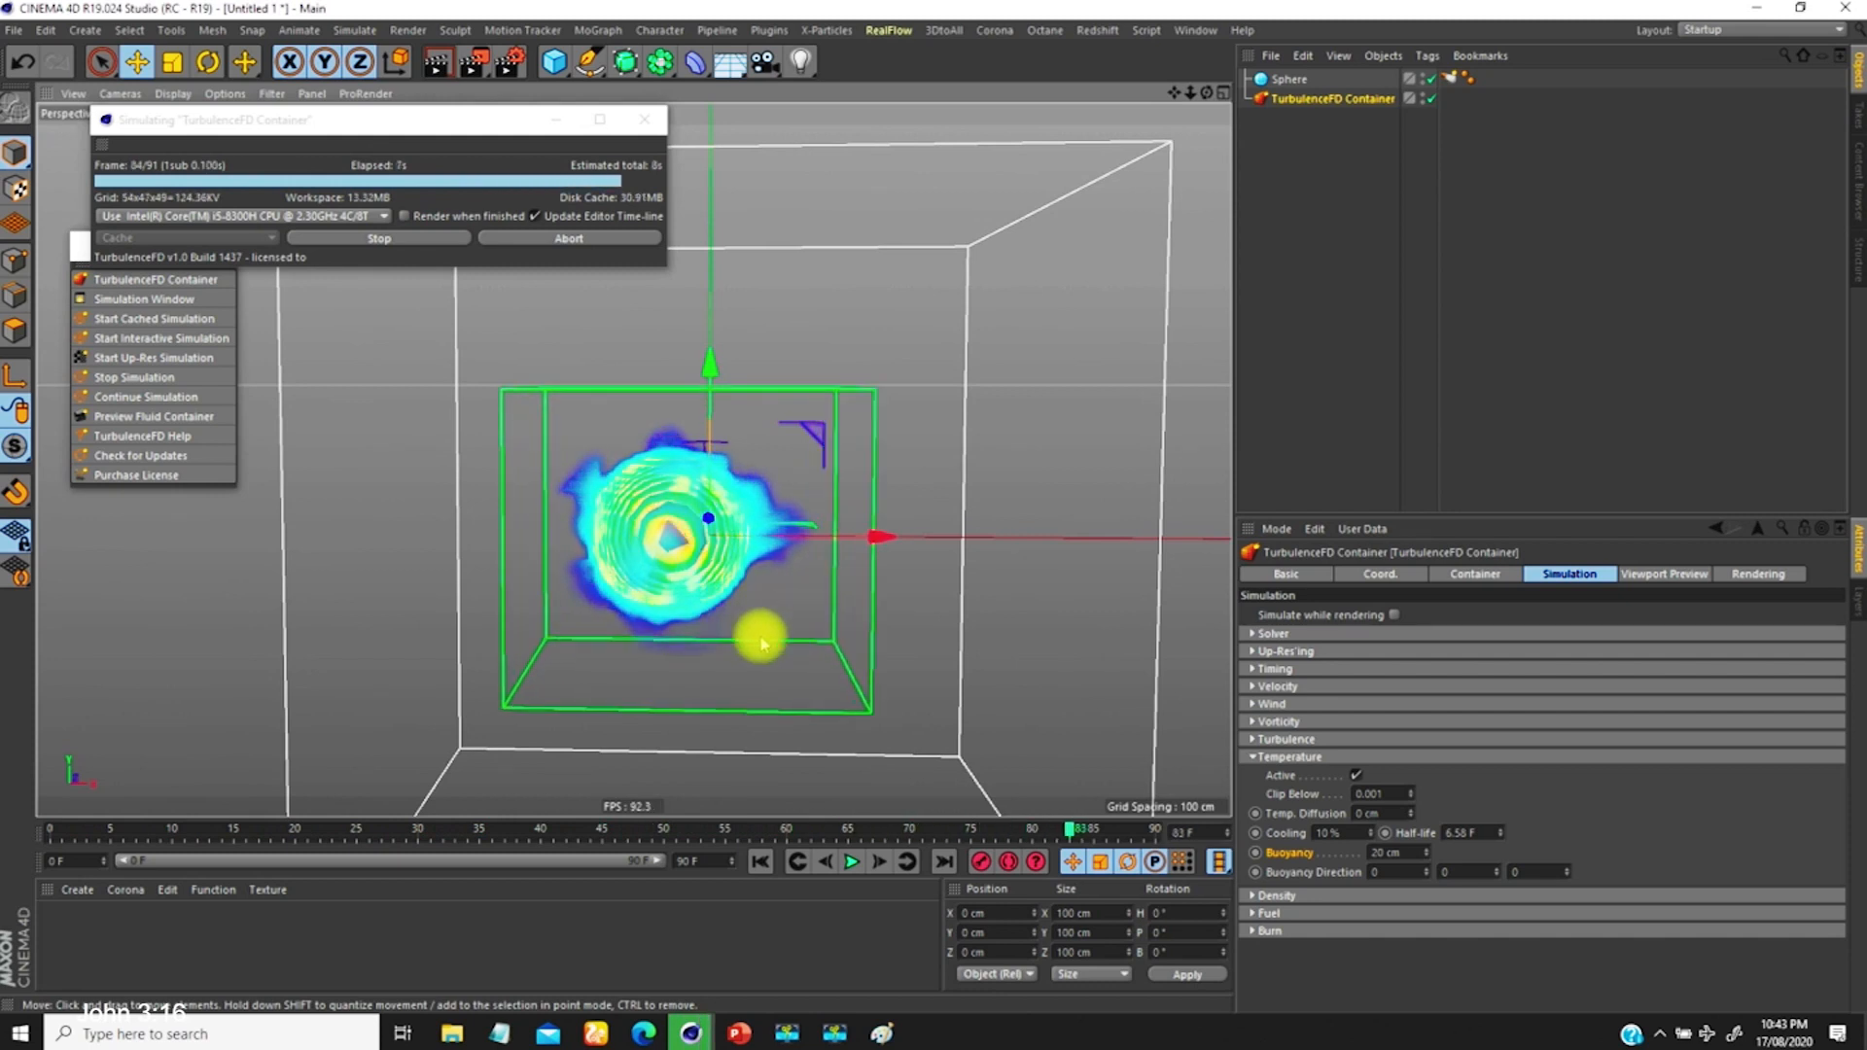
pyautogui.keyDown('alt'); pyautogui.moveTo(709, 575); pyautogui.dragTo(679, 506); pyautogui.keyUp('alt')
# Step: Raise the container's turbulence intensity to 40 cm and rerun the cached simulation over the existing cache
pyautogui.click(1264, 738)
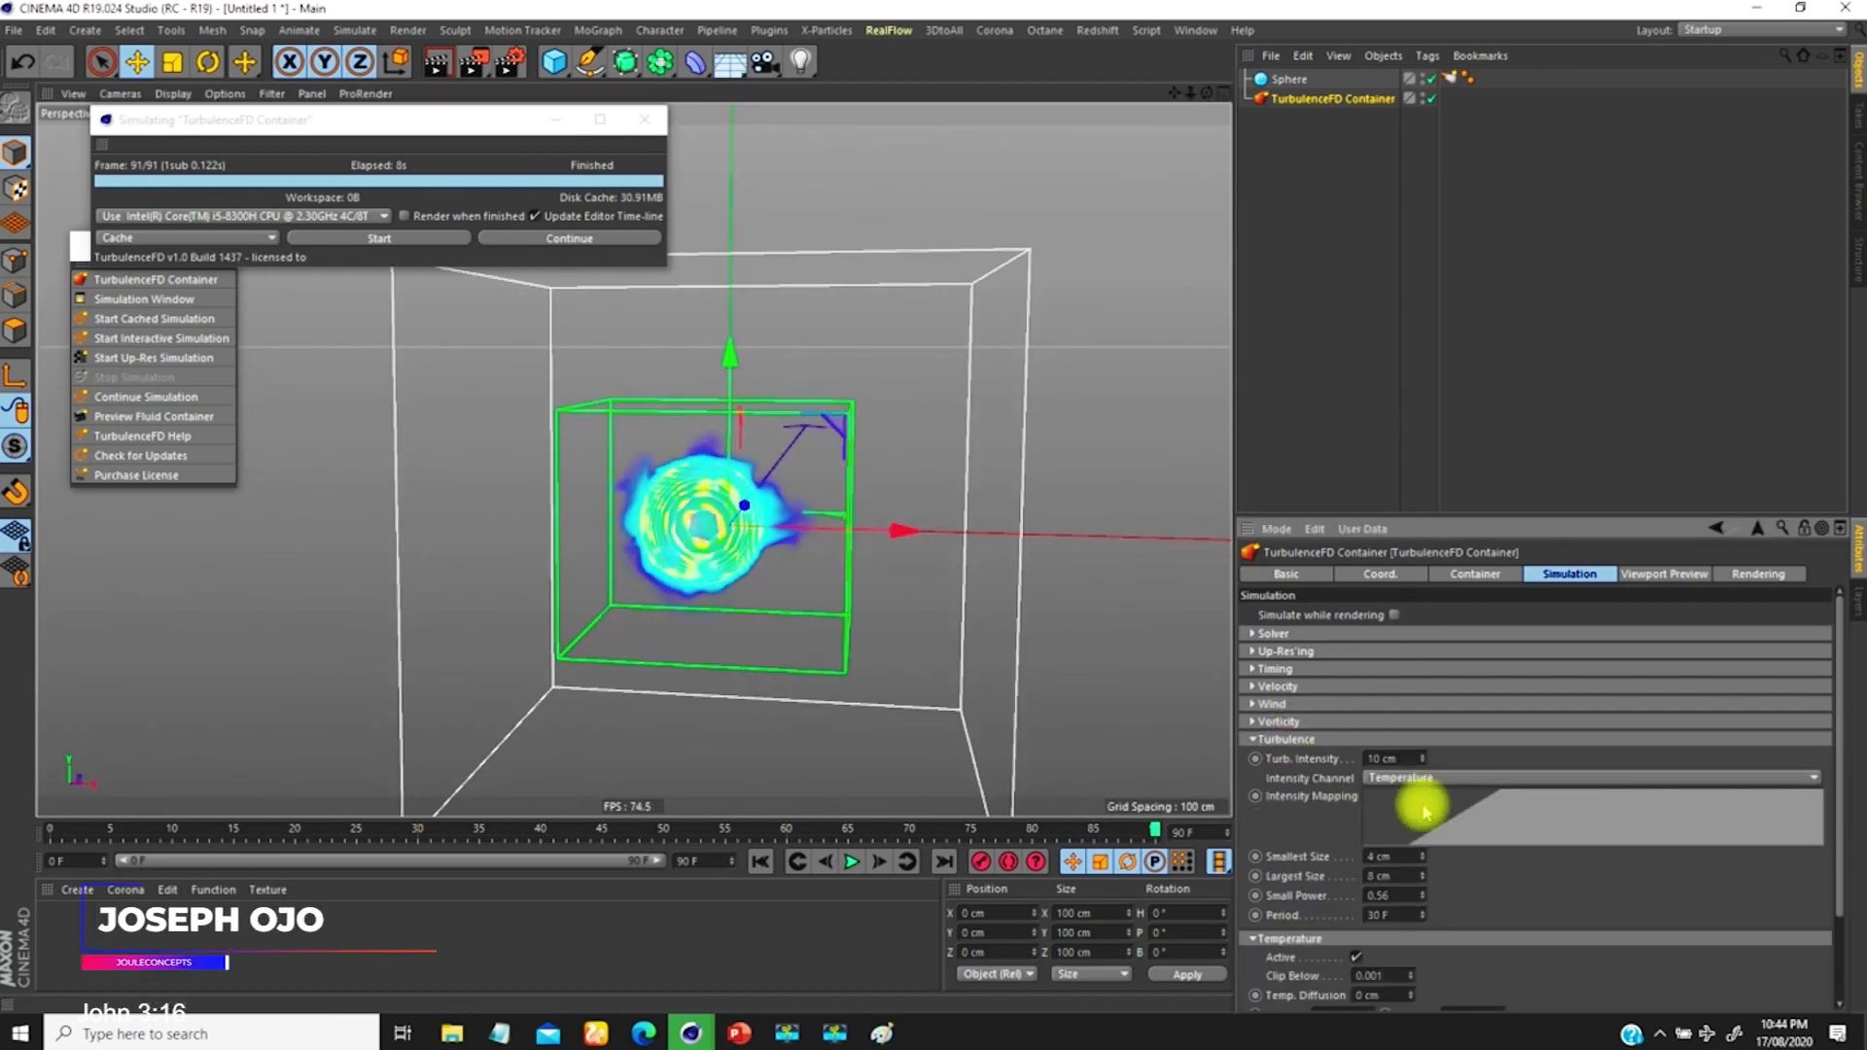
pyautogui.click(1390, 758)
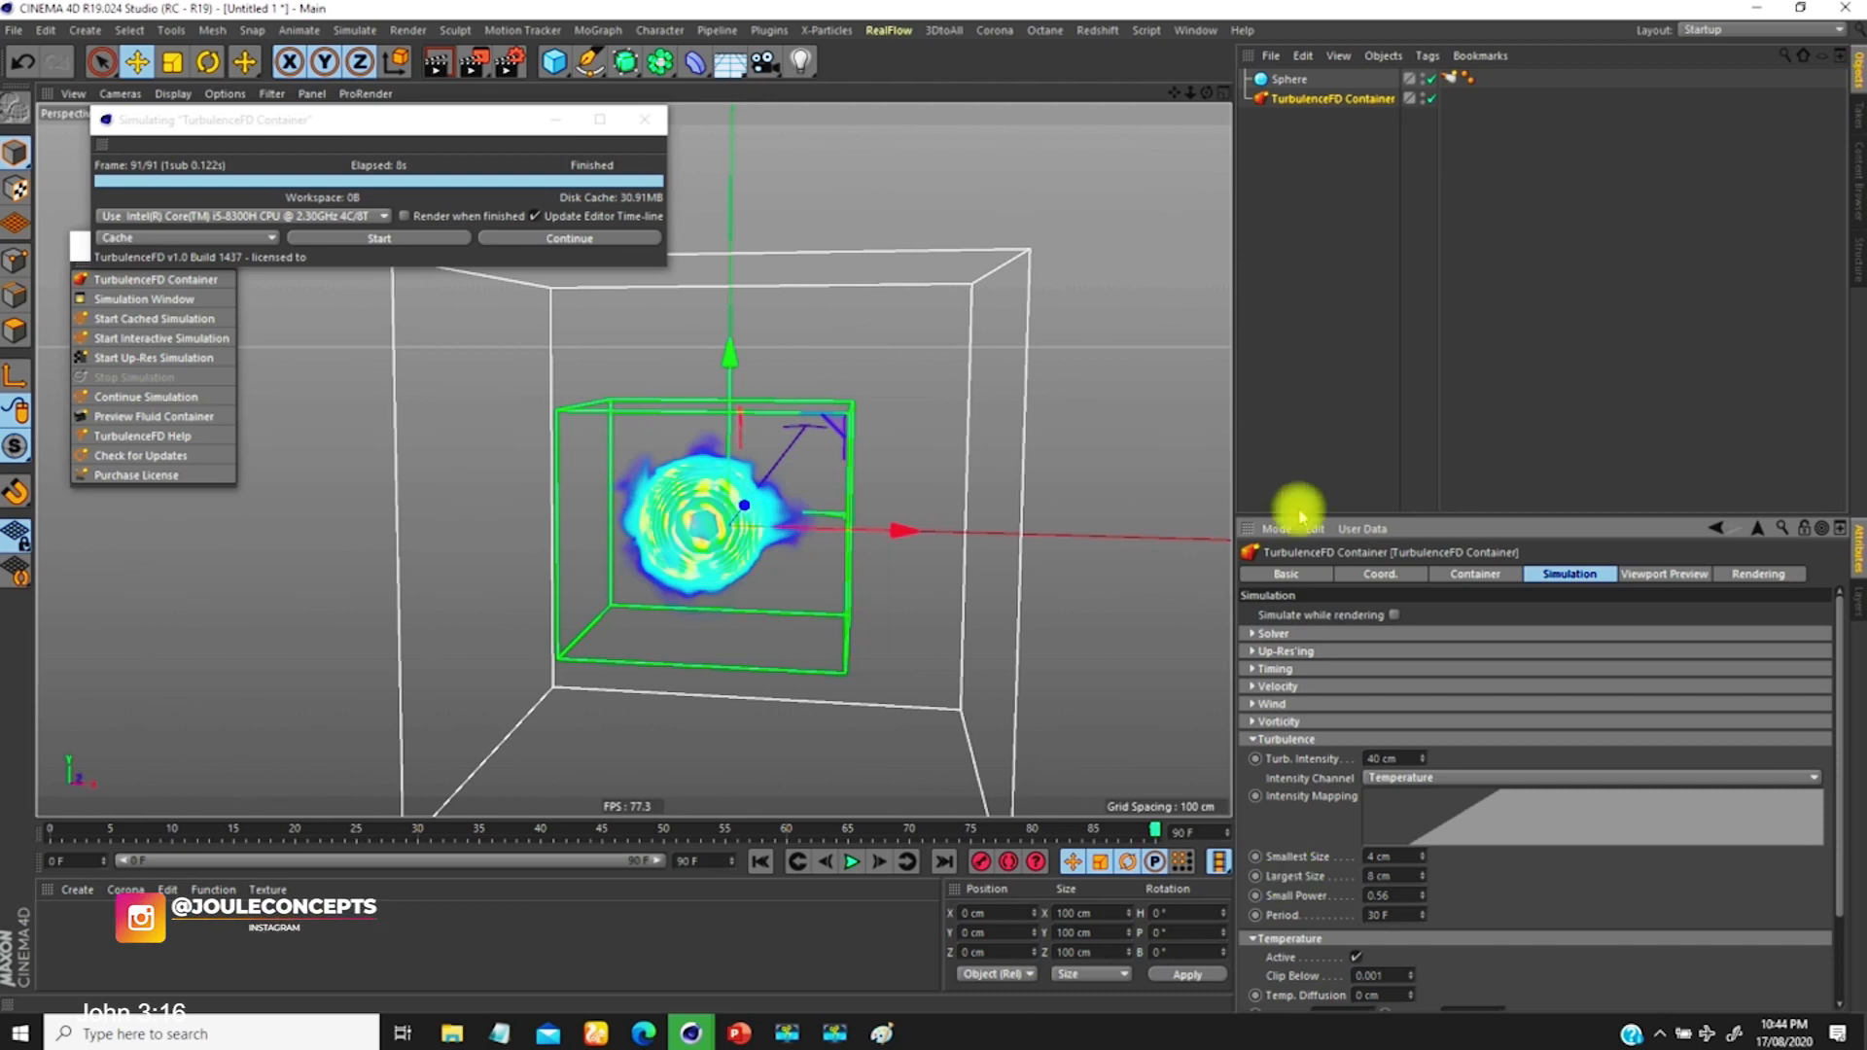
pyautogui.click(382, 238)
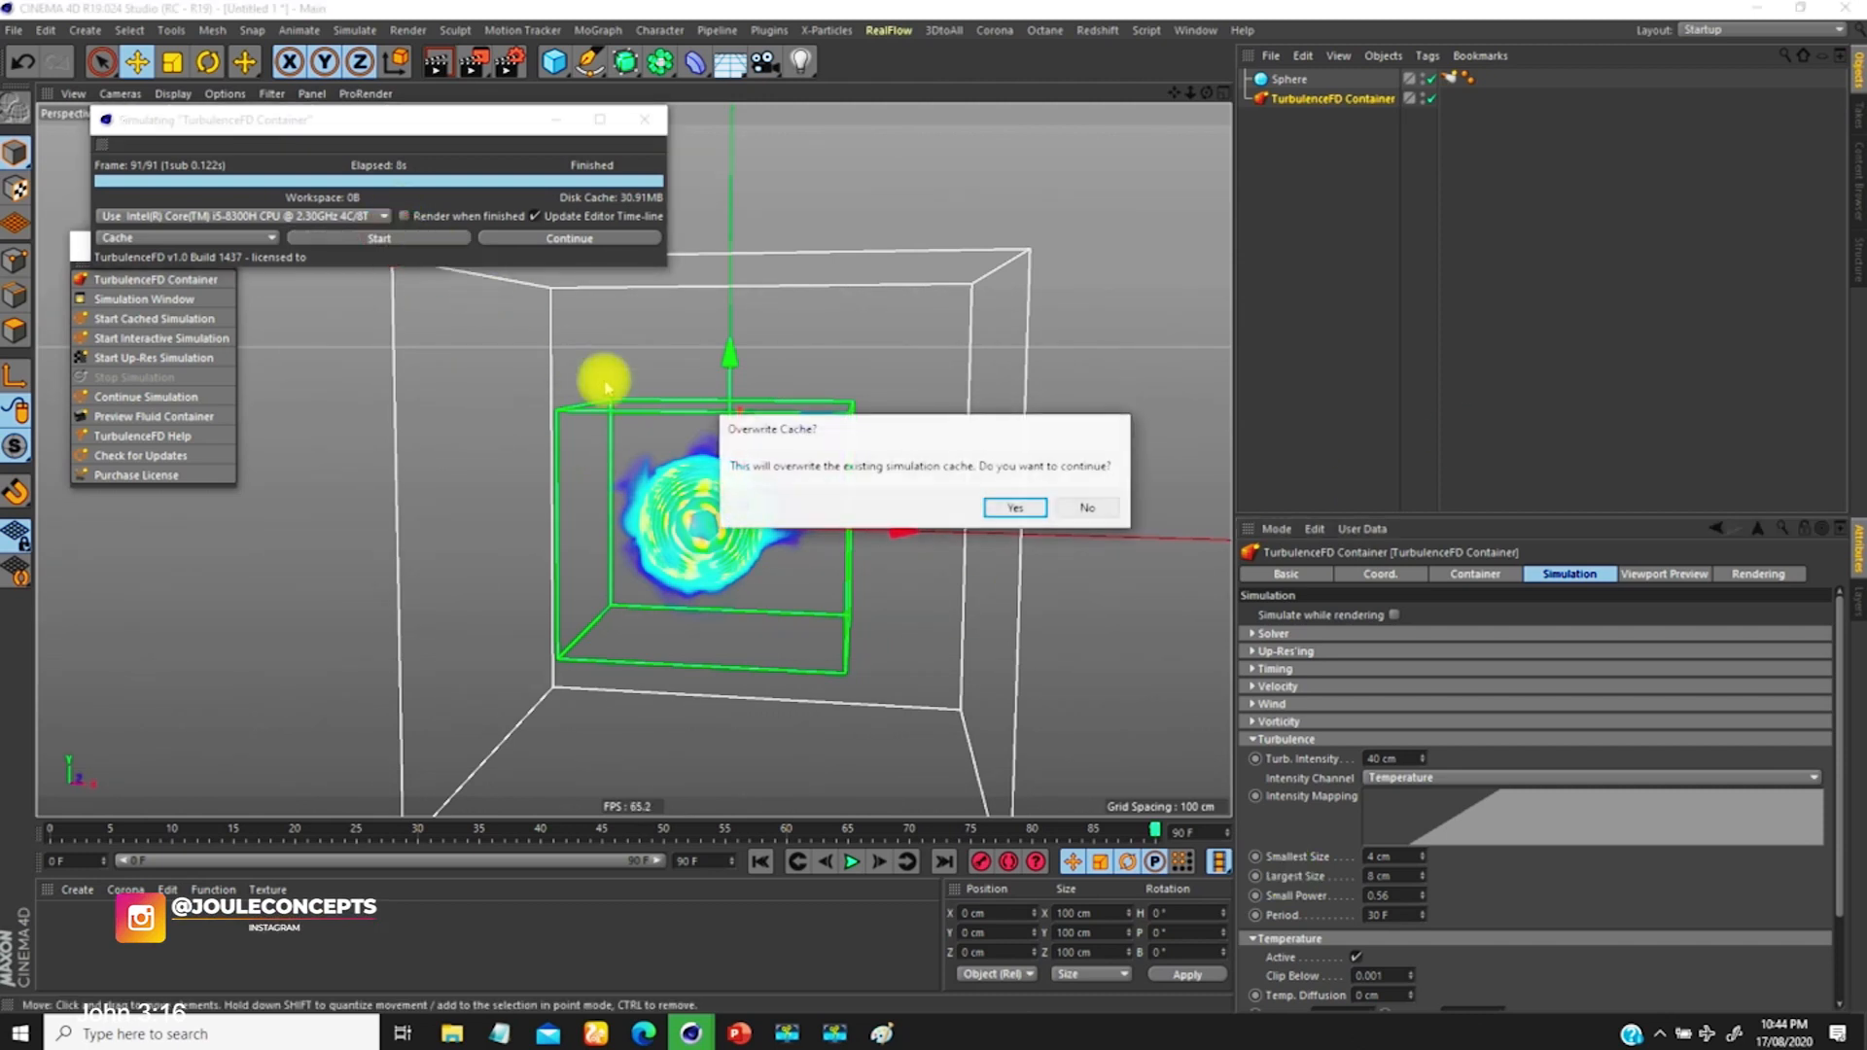
pyautogui.click(1014, 507)
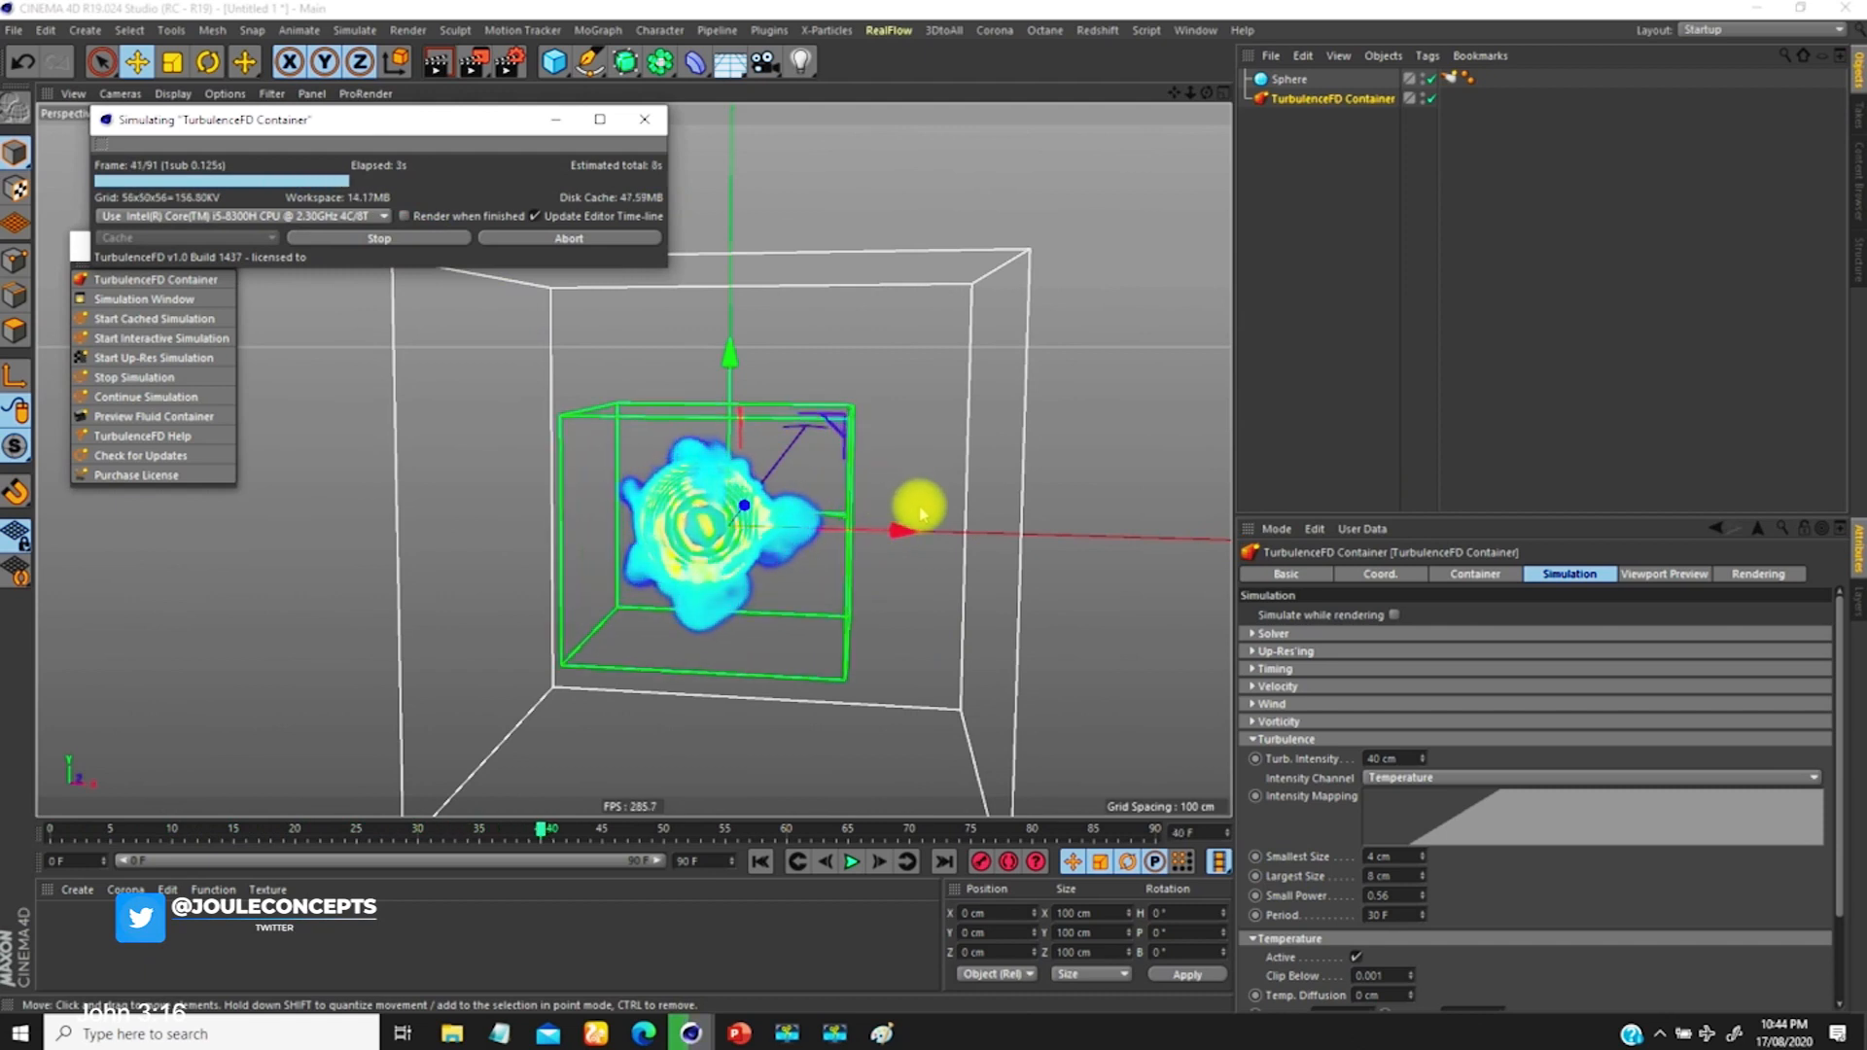
pyautogui.keyDown('alt'); pyautogui.moveTo(753, 559); pyautogui.dragTo(791, 596); pyautogui.keyUp('alt')
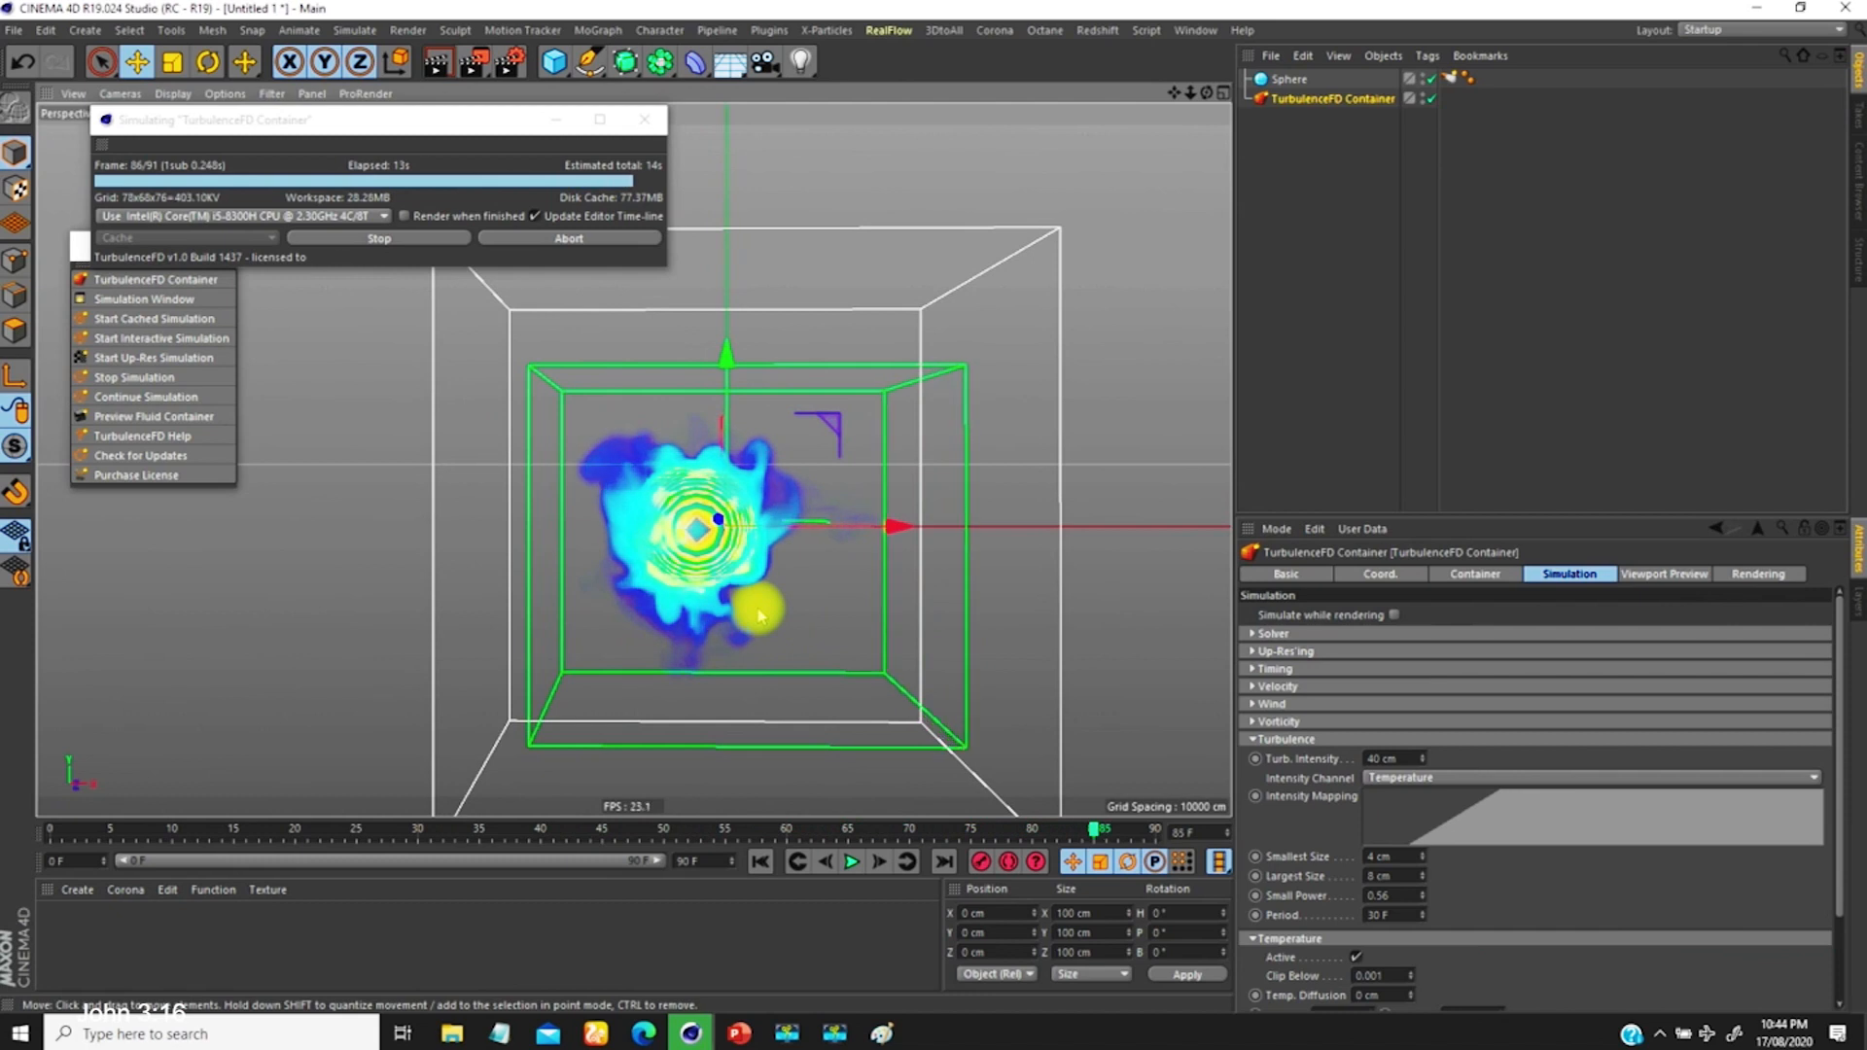
pyautogui.keyDown('alt'); pyautogui.moveTo(720, 564); pyautogui.dragTo(762, 674); pyautogui.keyUp('alt')
# Step: Play back the cached simulation from the first frame, view it from another angle, and return to frame 0
pyautogui.click(764, 863)
pyautogui.click(852, 861)
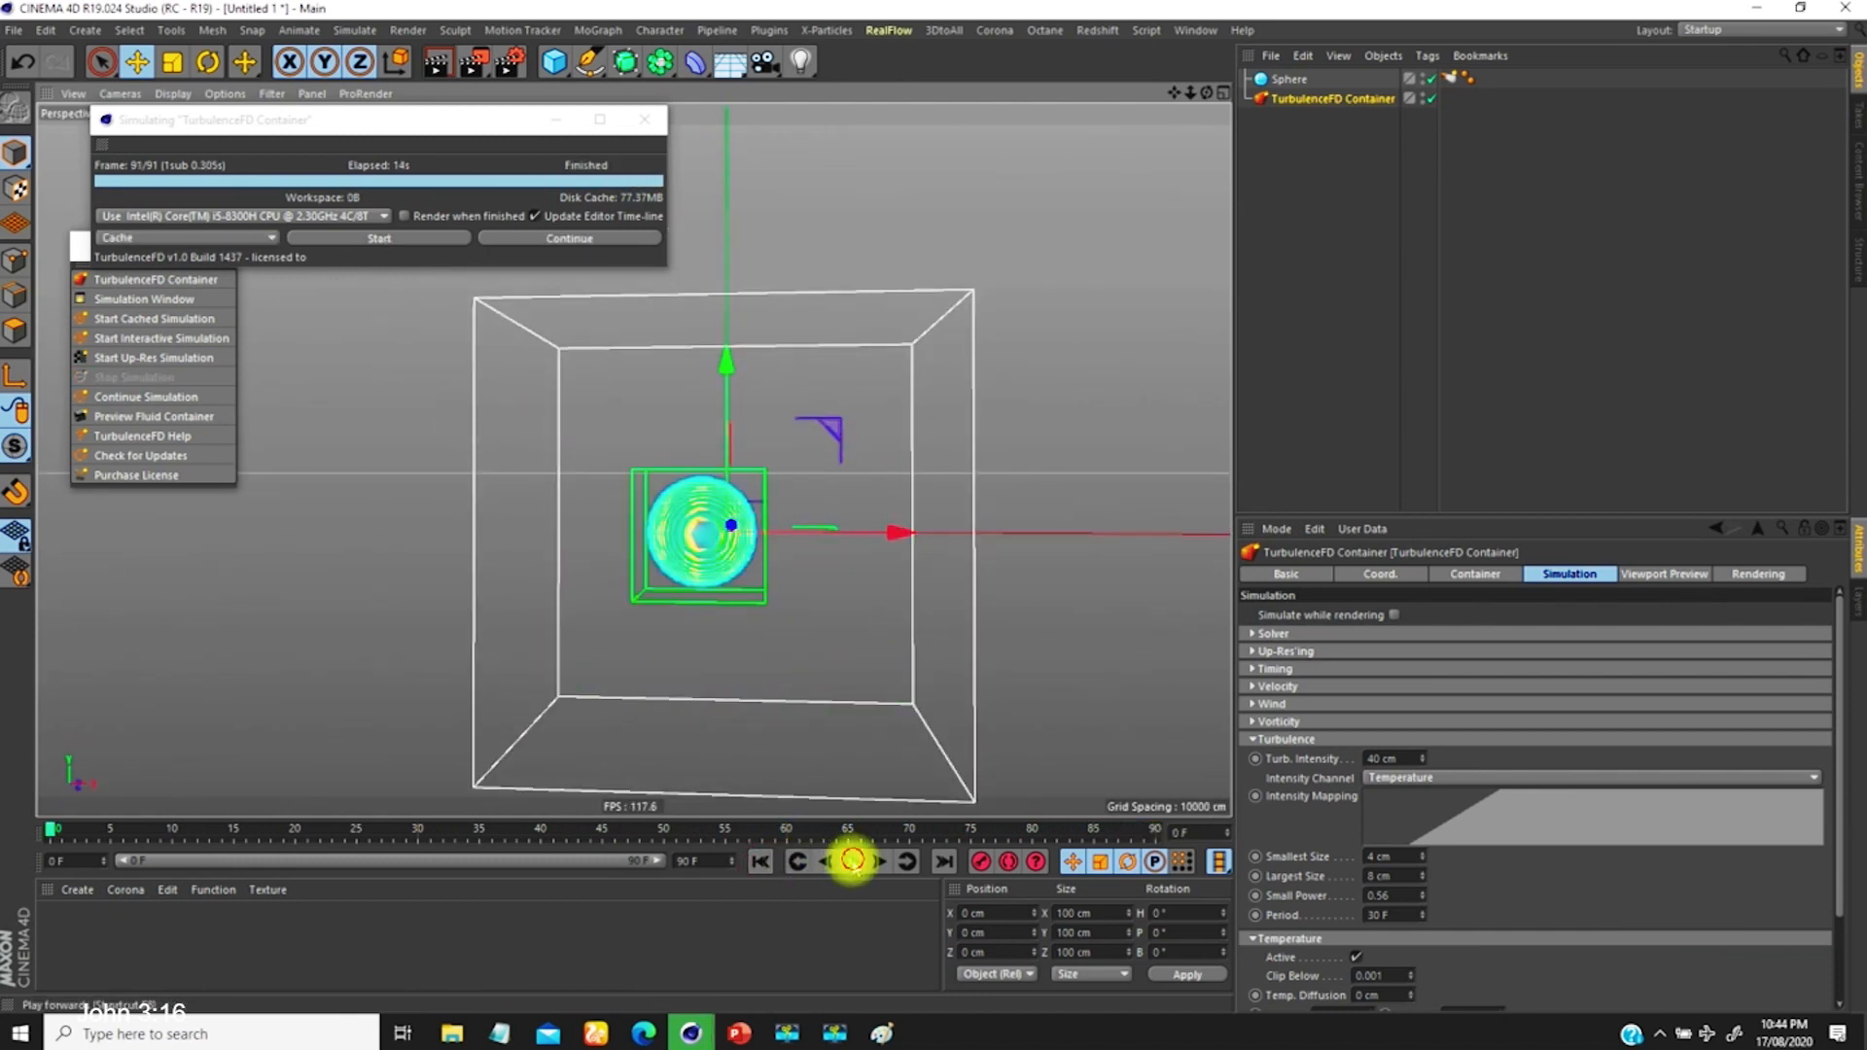
pyautogui.keyDown('alt'); pyautogui.moveTo(708, 549); pyautogui.dragTo(638, 534); pyautogui.keyUp('alt')
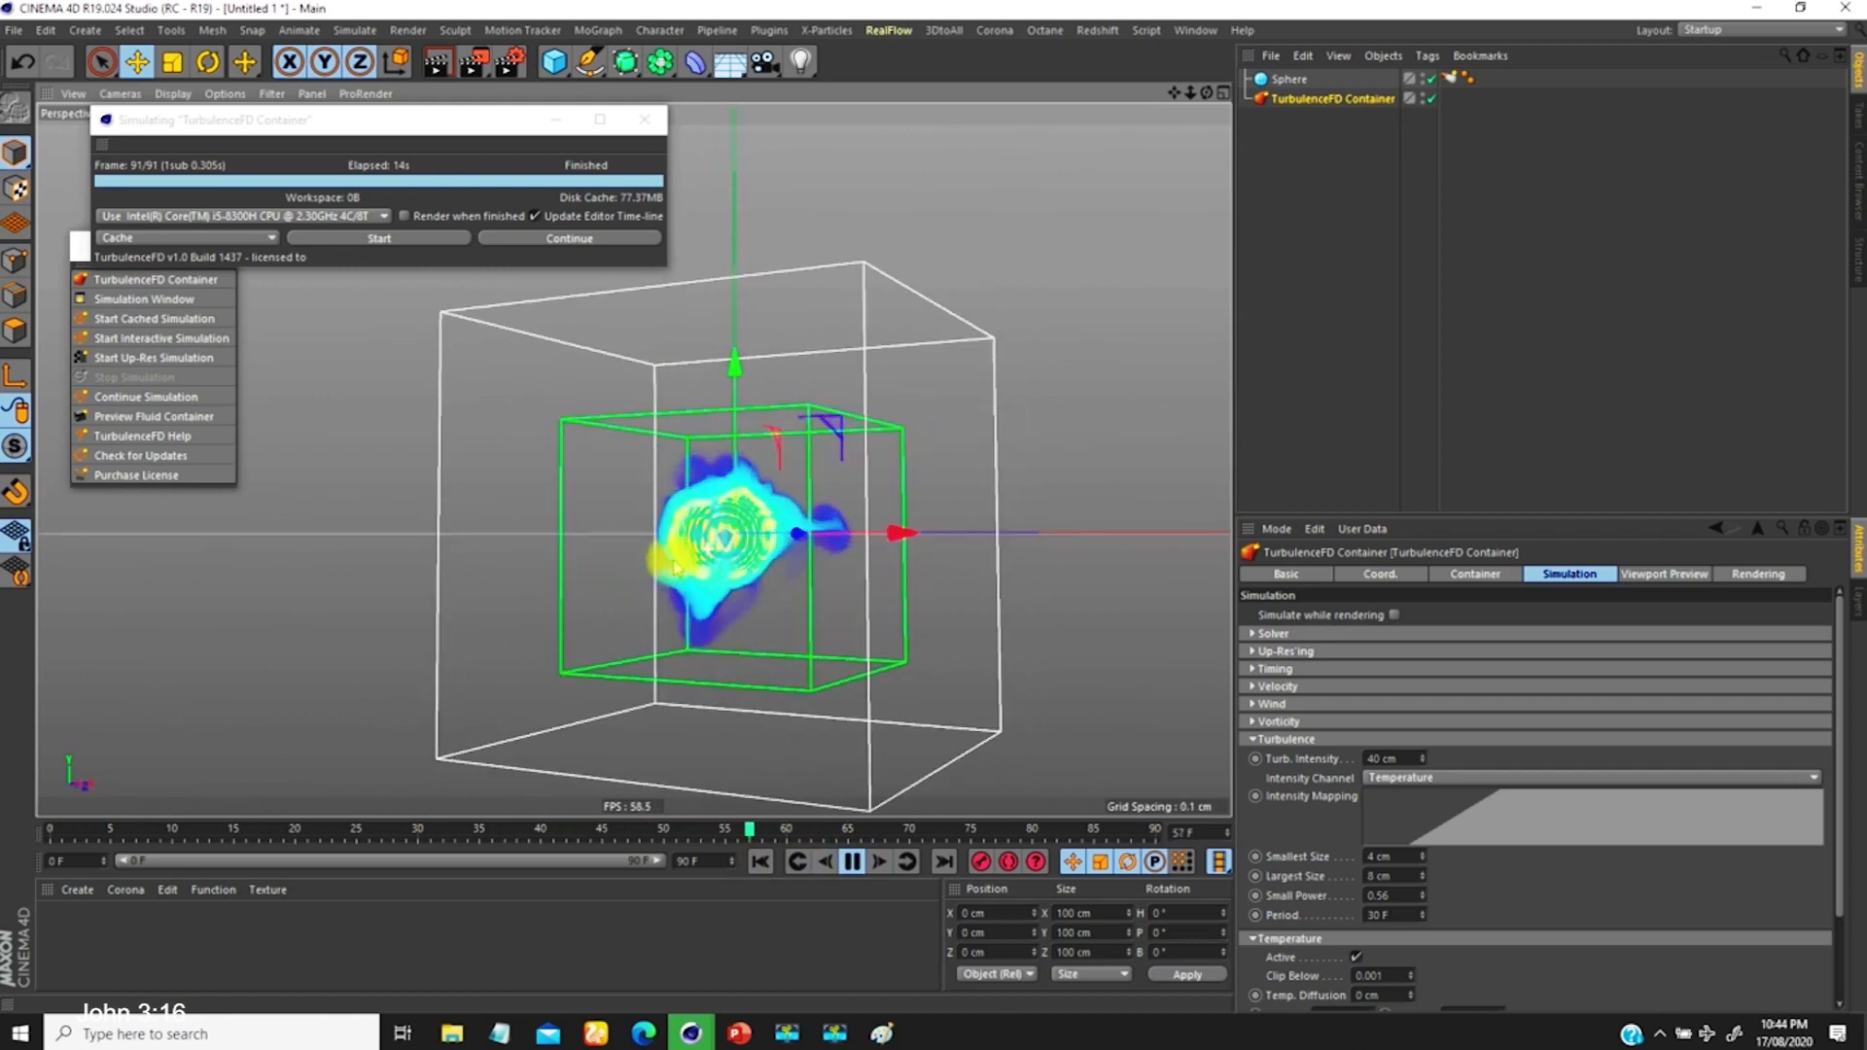
pyautogui.click(852, 861)
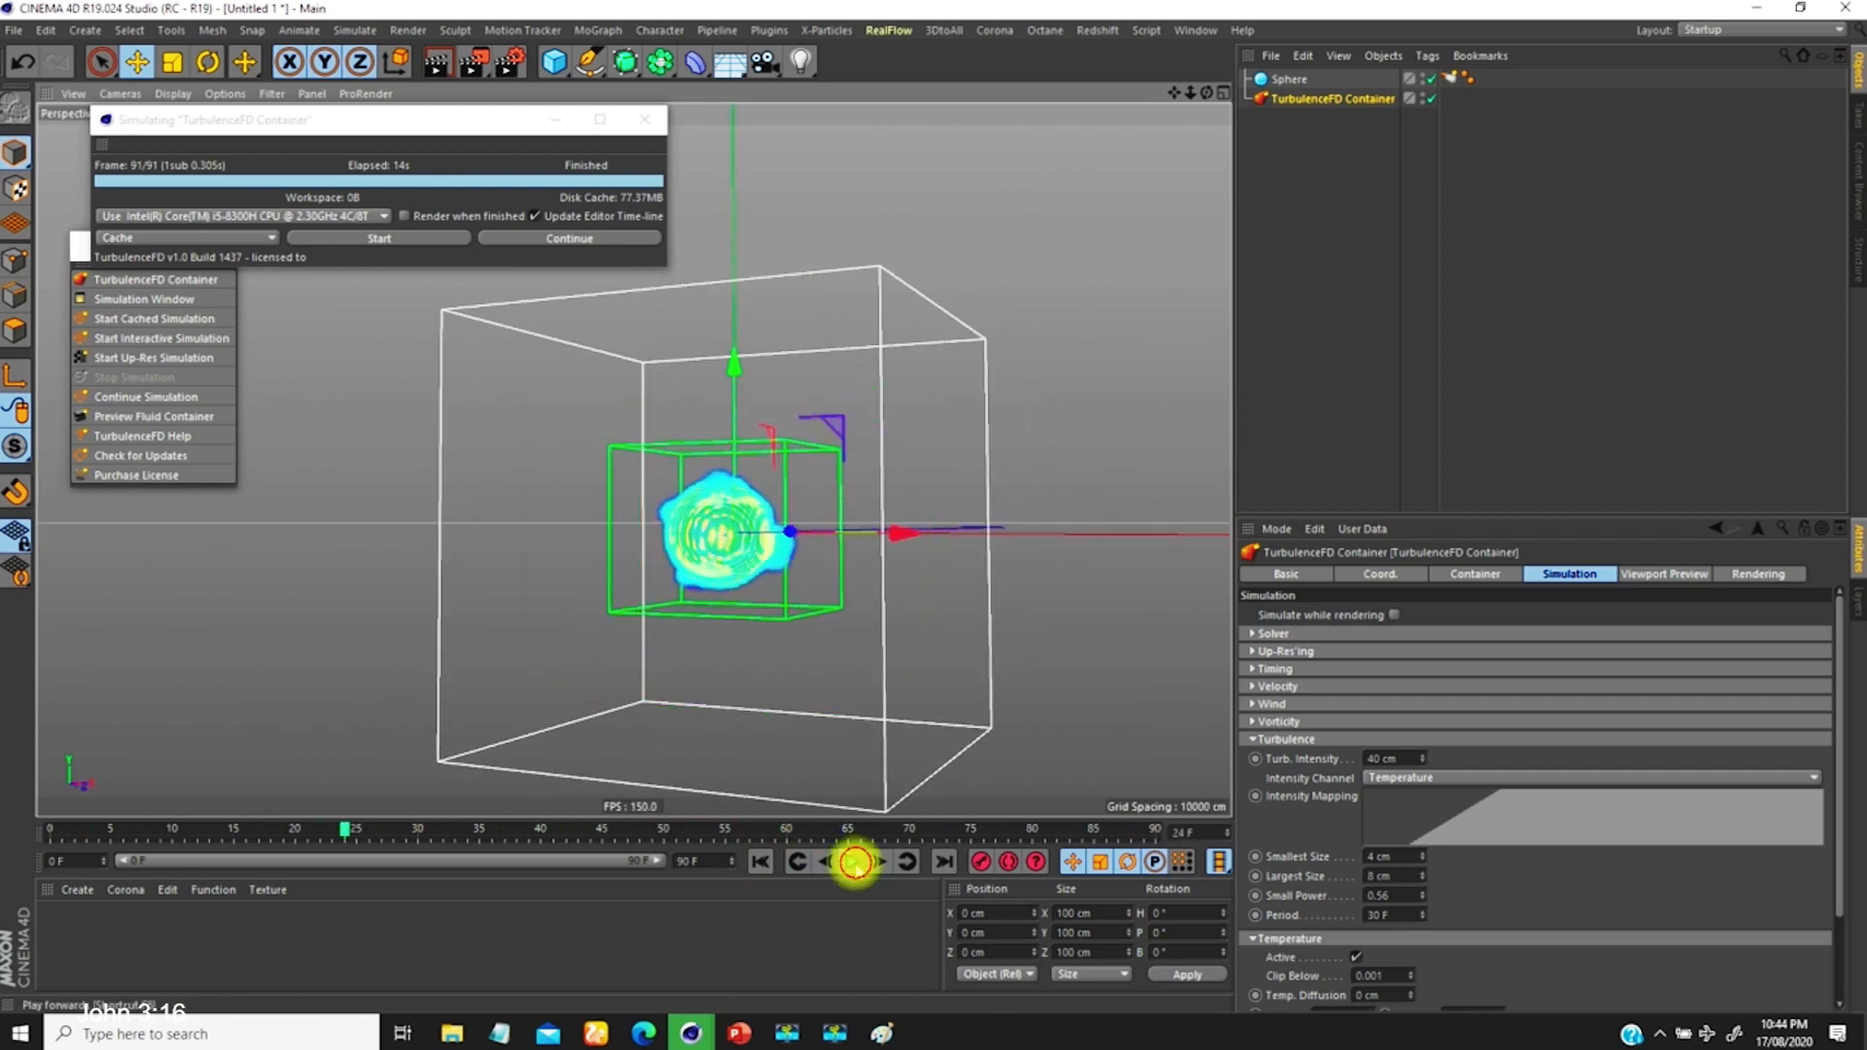
pyautogui.click(764, 862)
# Step: Set the Y component of the container's temperature Buoyancy Direction to 0.3
pyautogui.click(1254, 739)
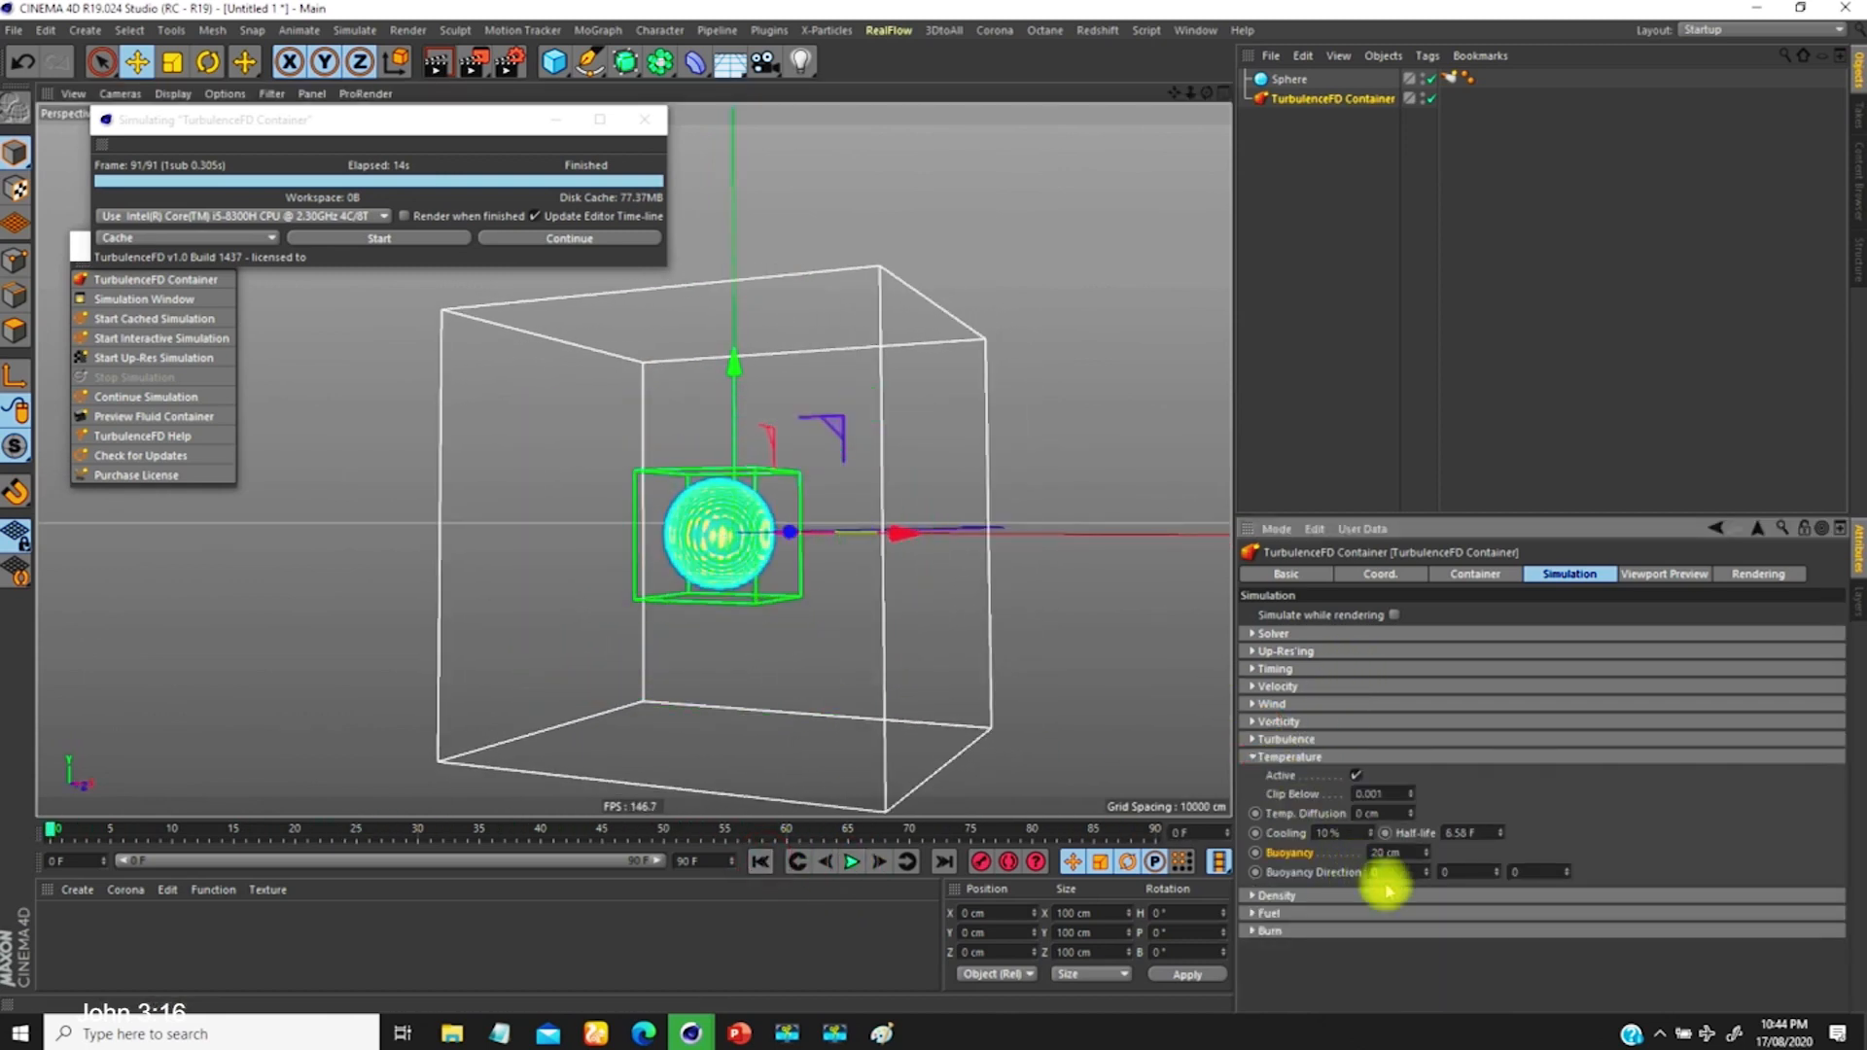
pyautogui.click(1257, 756)
pyautogui.click(1256, 775)
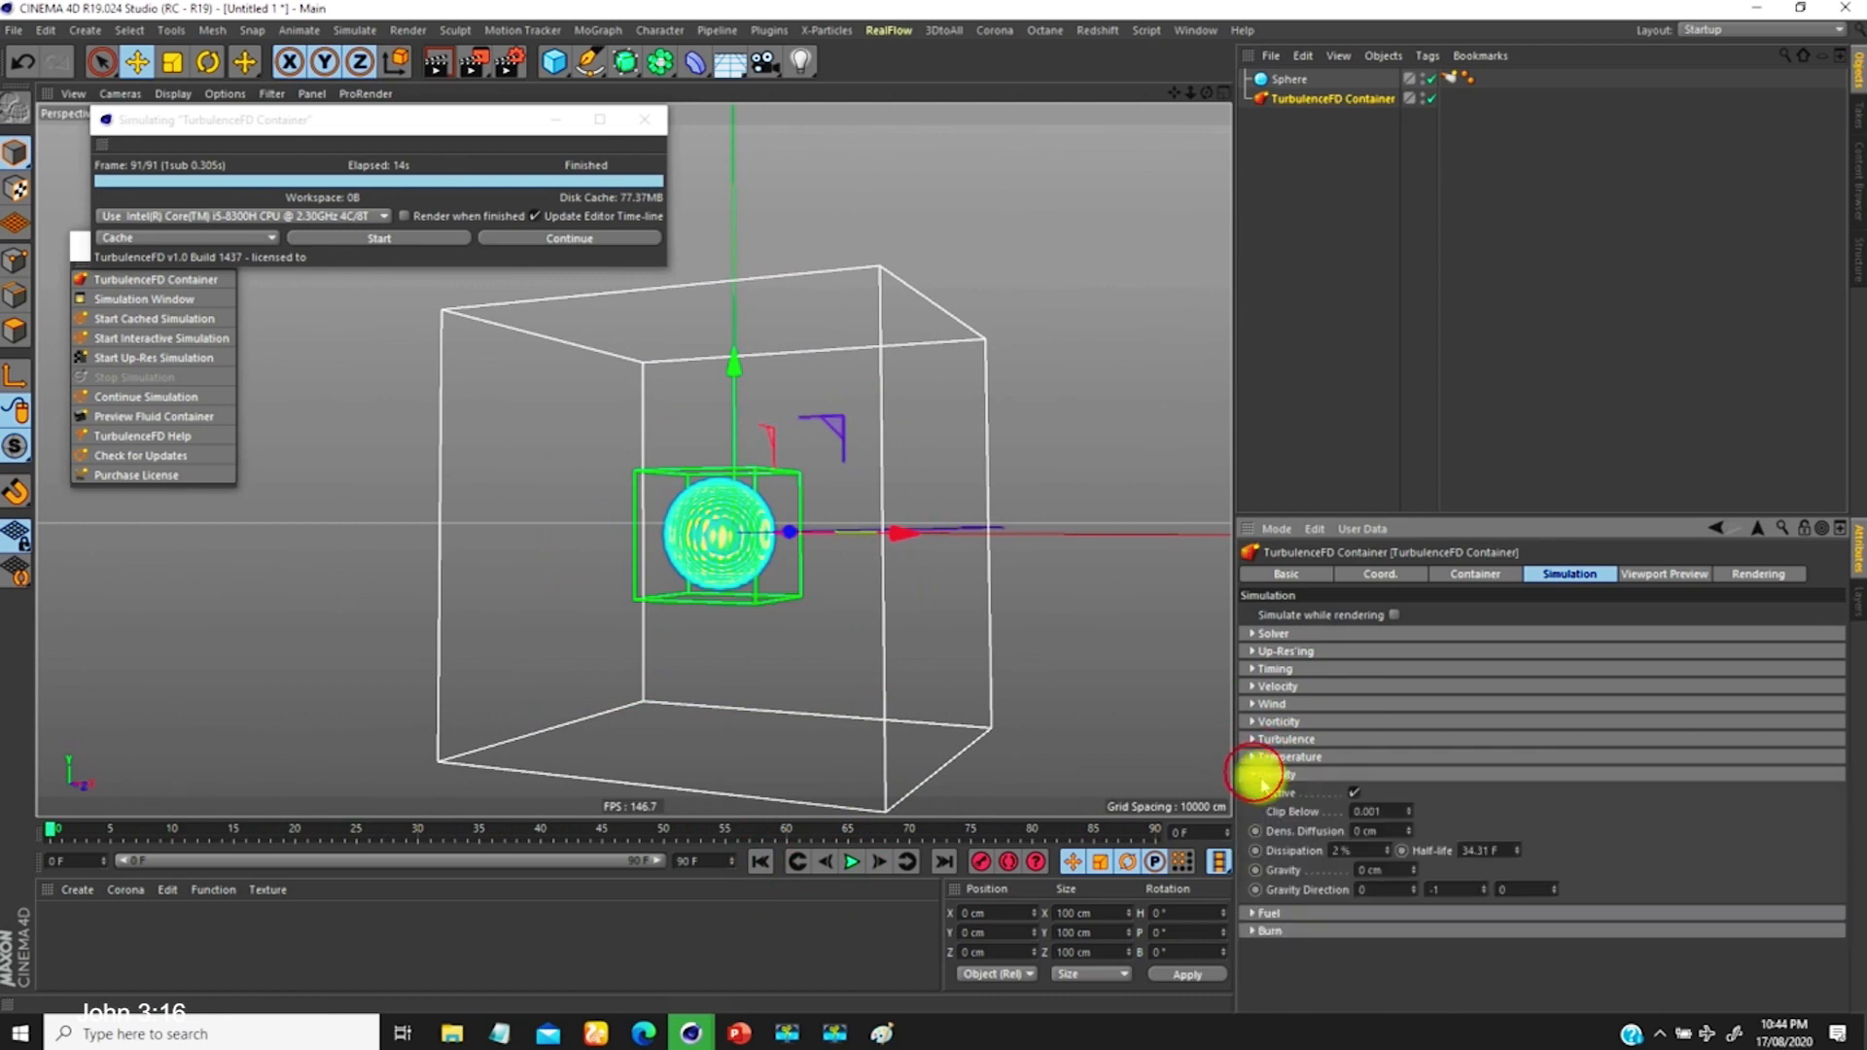
pyautogui.click(1253, 756)
pyautogui.click(1255, 895)
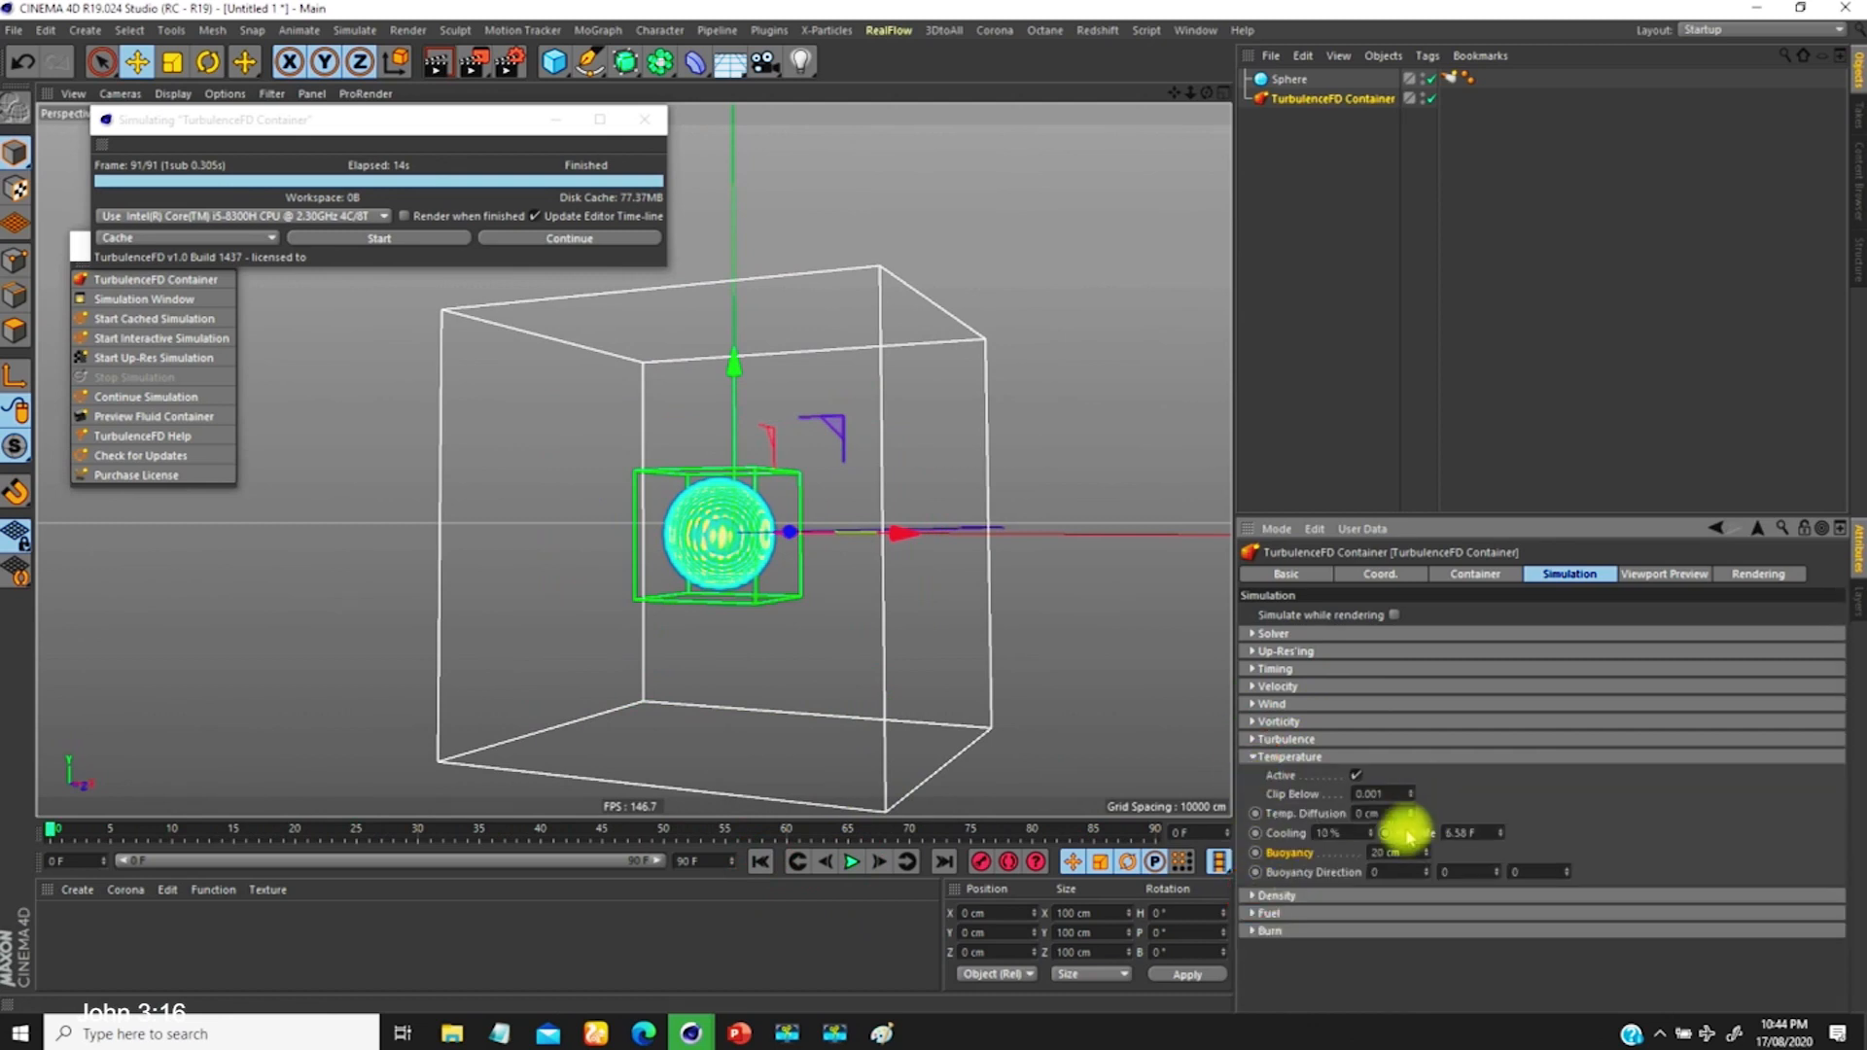
pyautogui.moveTo(771, 545)
pyautogui.keyDown('alt'); pyautogui.mouseDown()
pyautogui.moveTo(741, 571)
pyautogui.moveTo(792, 591)
pyautogui.moveTo(757, 586)
pyautogui.moveTo(775, 617)
pyautogui.moveTo(833, 542)
pyautogui.moveTo(778, 545)
pyautogui.mouseUp(); pyautogui.keyUp('alt')
pyautogui.click(1459, 871)
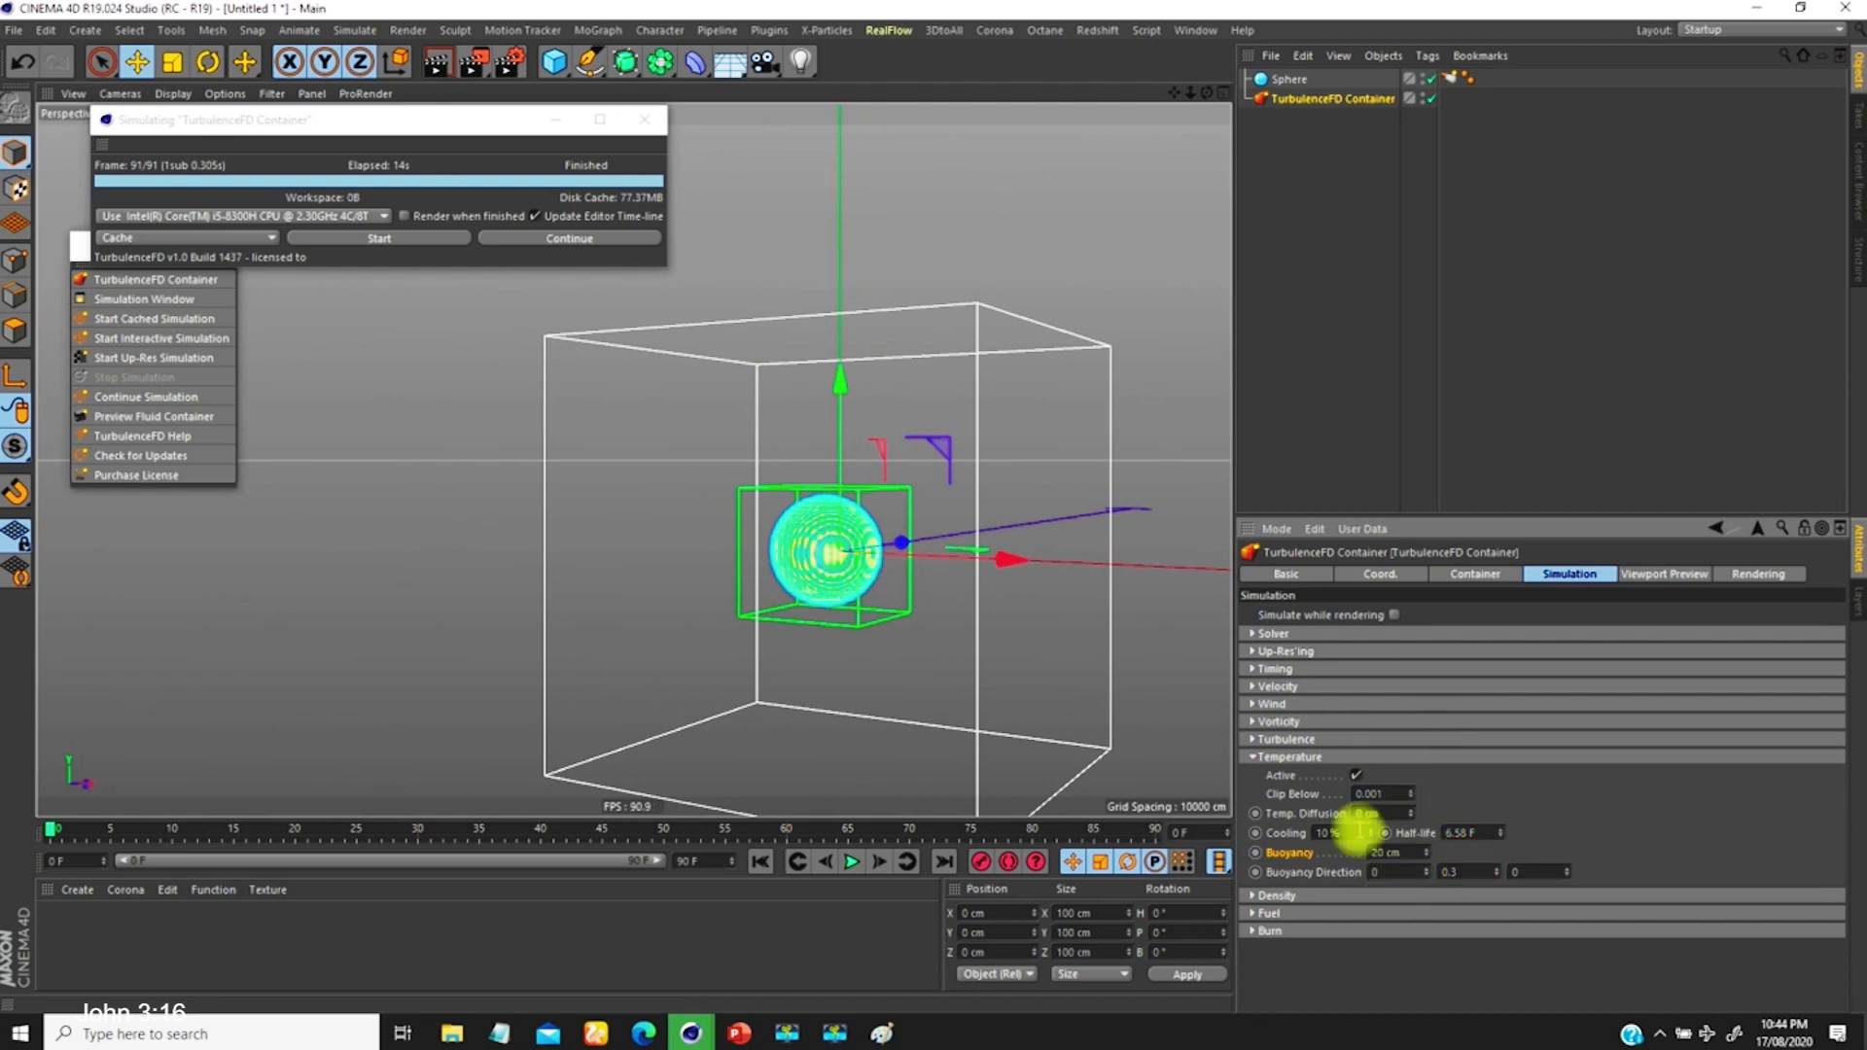
# Step: Rerun the cached simulation with the upward buoyancy direction, overwriting the existing cache, and inspect the rising fluid
pyautogui.click(399, 236)
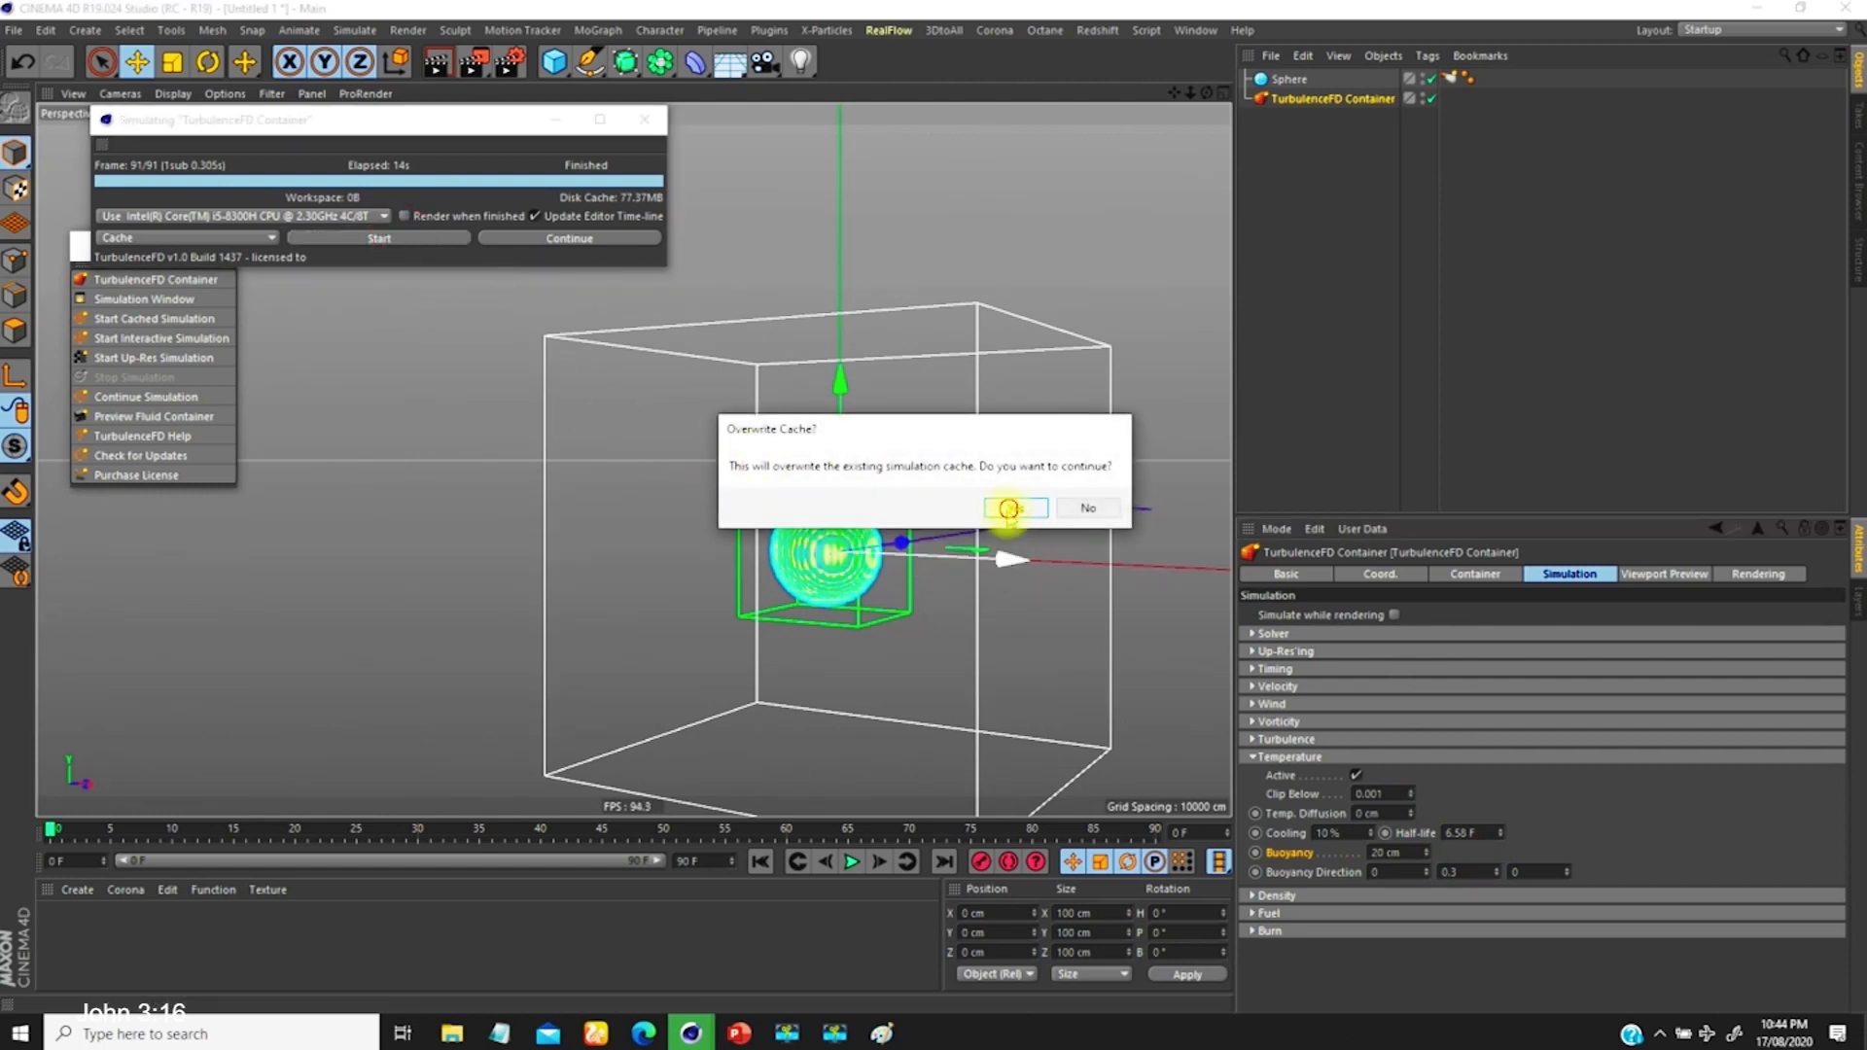
pyautogui.click(1009, 509)
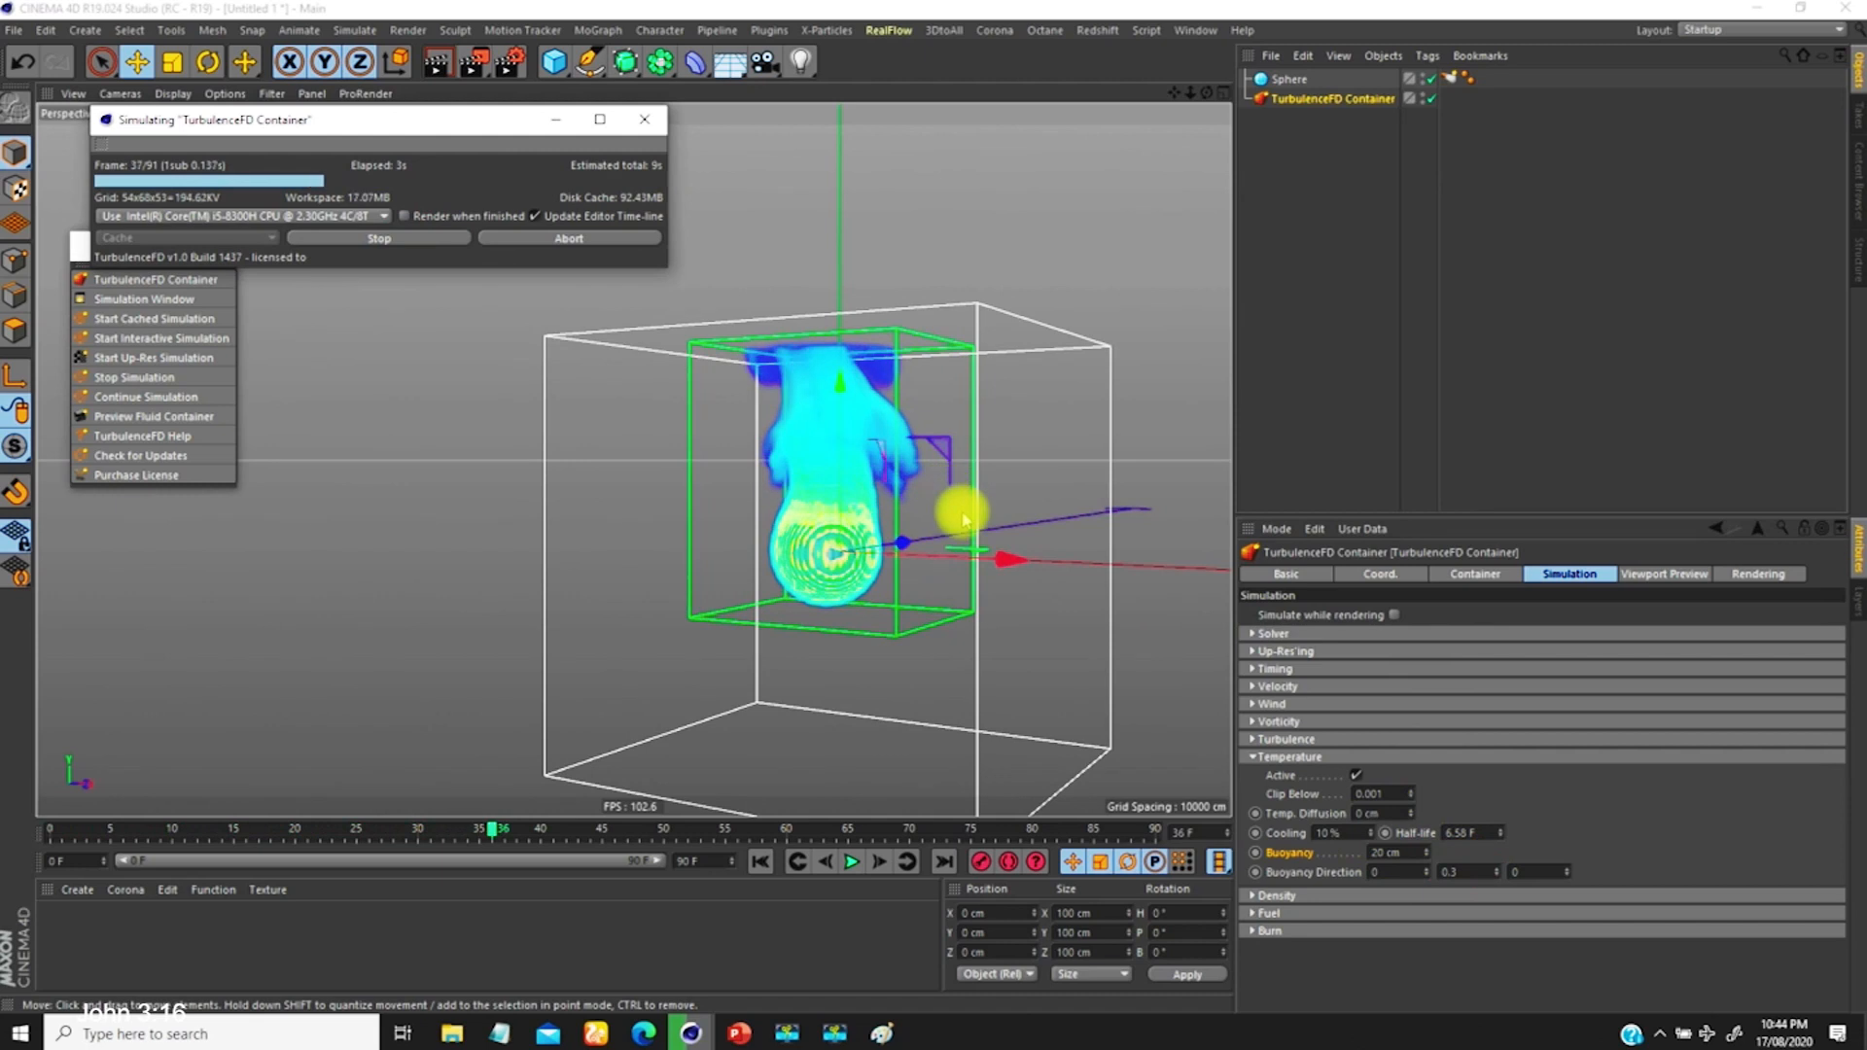
pyautogui.click(836, 540)
pyautogui.keyDown('alt'); pyautogui.moveTo(836, 540); pyautogui.dragTo(941, 553); pyautogui.keyUp('alt')
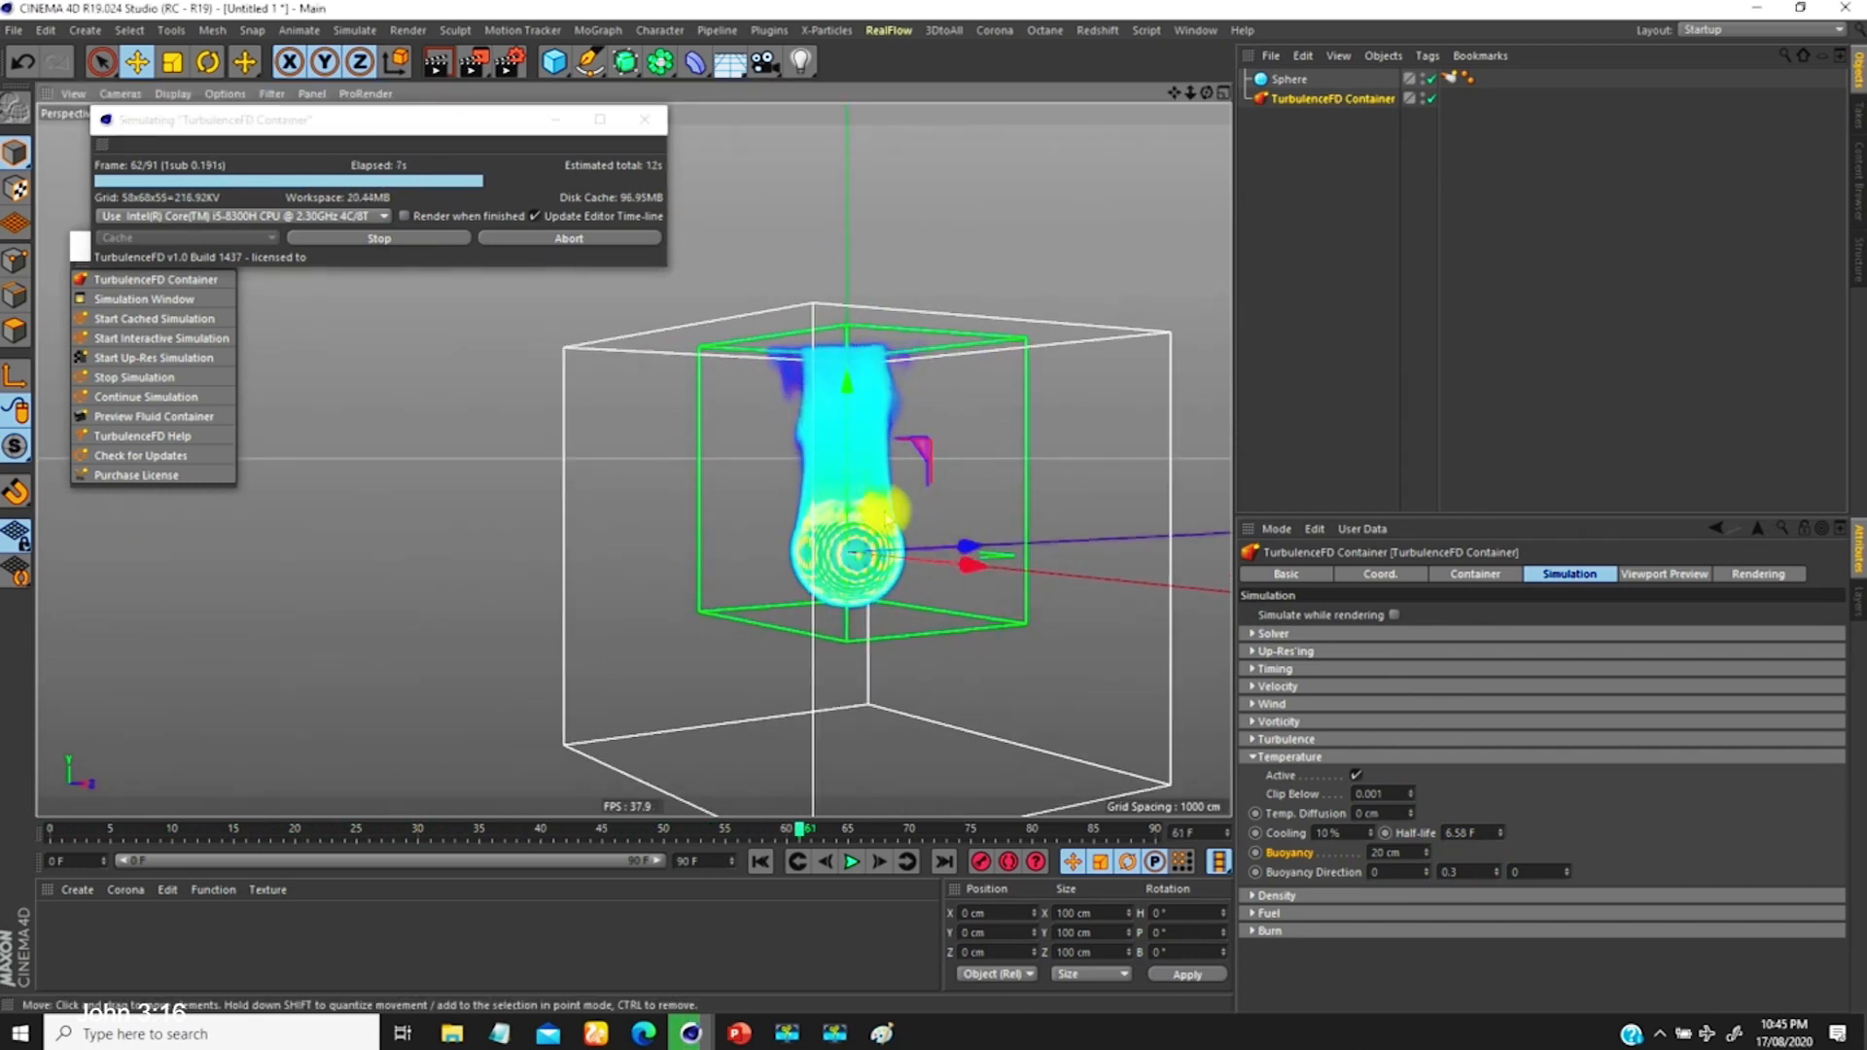
# Step: Set the container's turbulence intensity to 80 cm and its Largest Size to 15 cm
pyautogui.click(1268, 739)
pyautogui.click(1388, 759)
pyautogui.write('80')
pyautogui.press('Return')
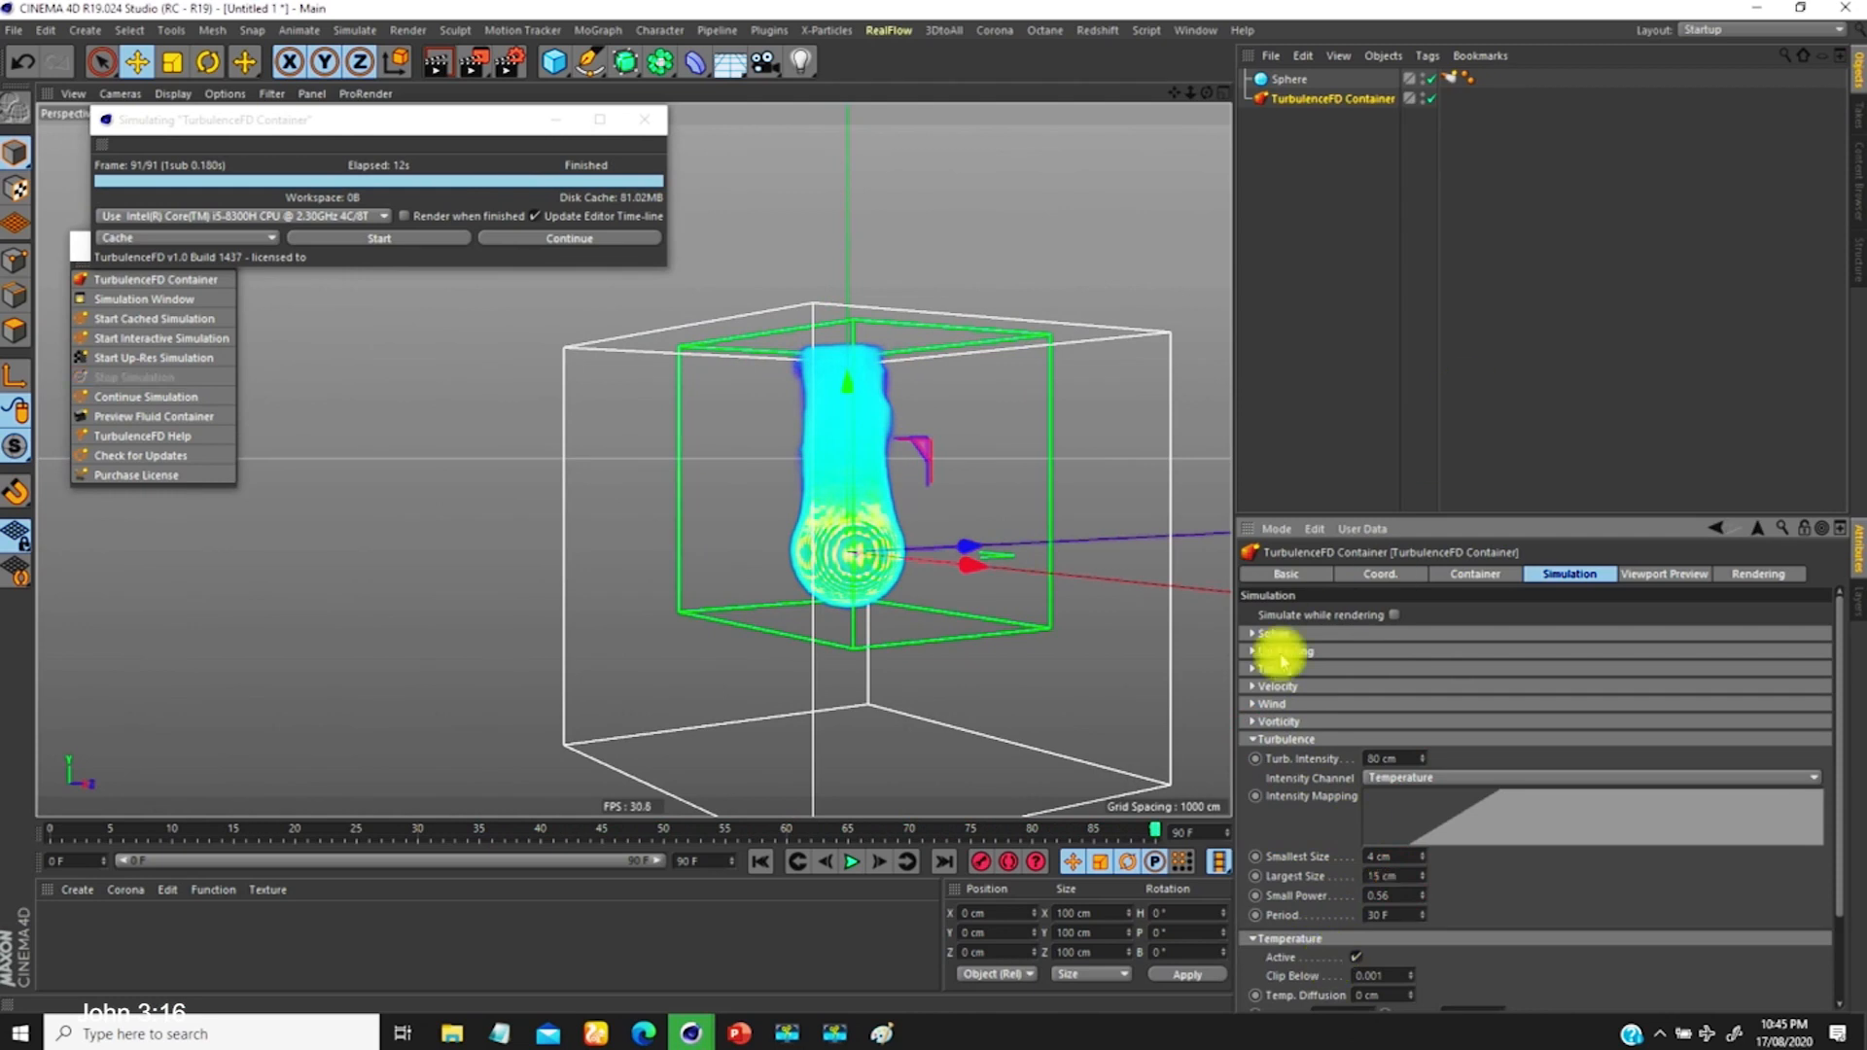
# Step: Simulate again with the stronger turbulence, overwriting the cache, and examine the rising plume up close from several angles
pyautogui.click(358, 238)
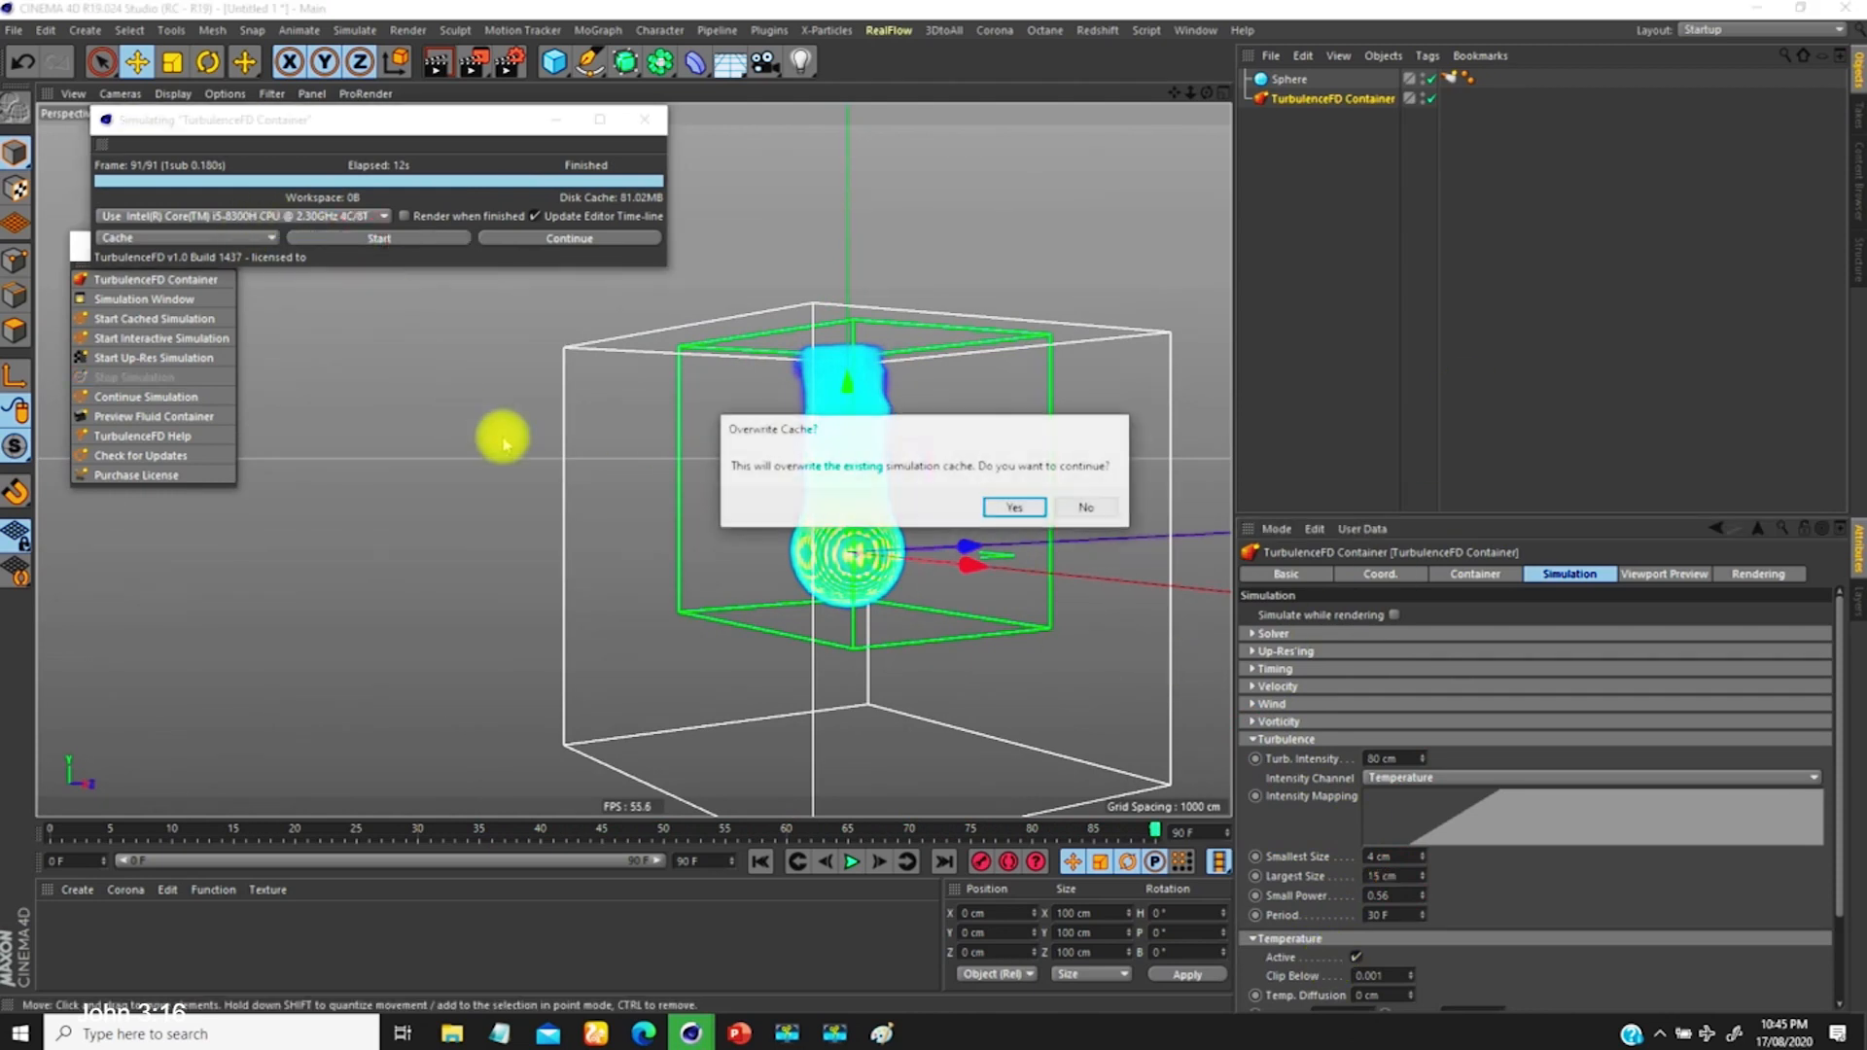
pyautogui.click(1007, 506)
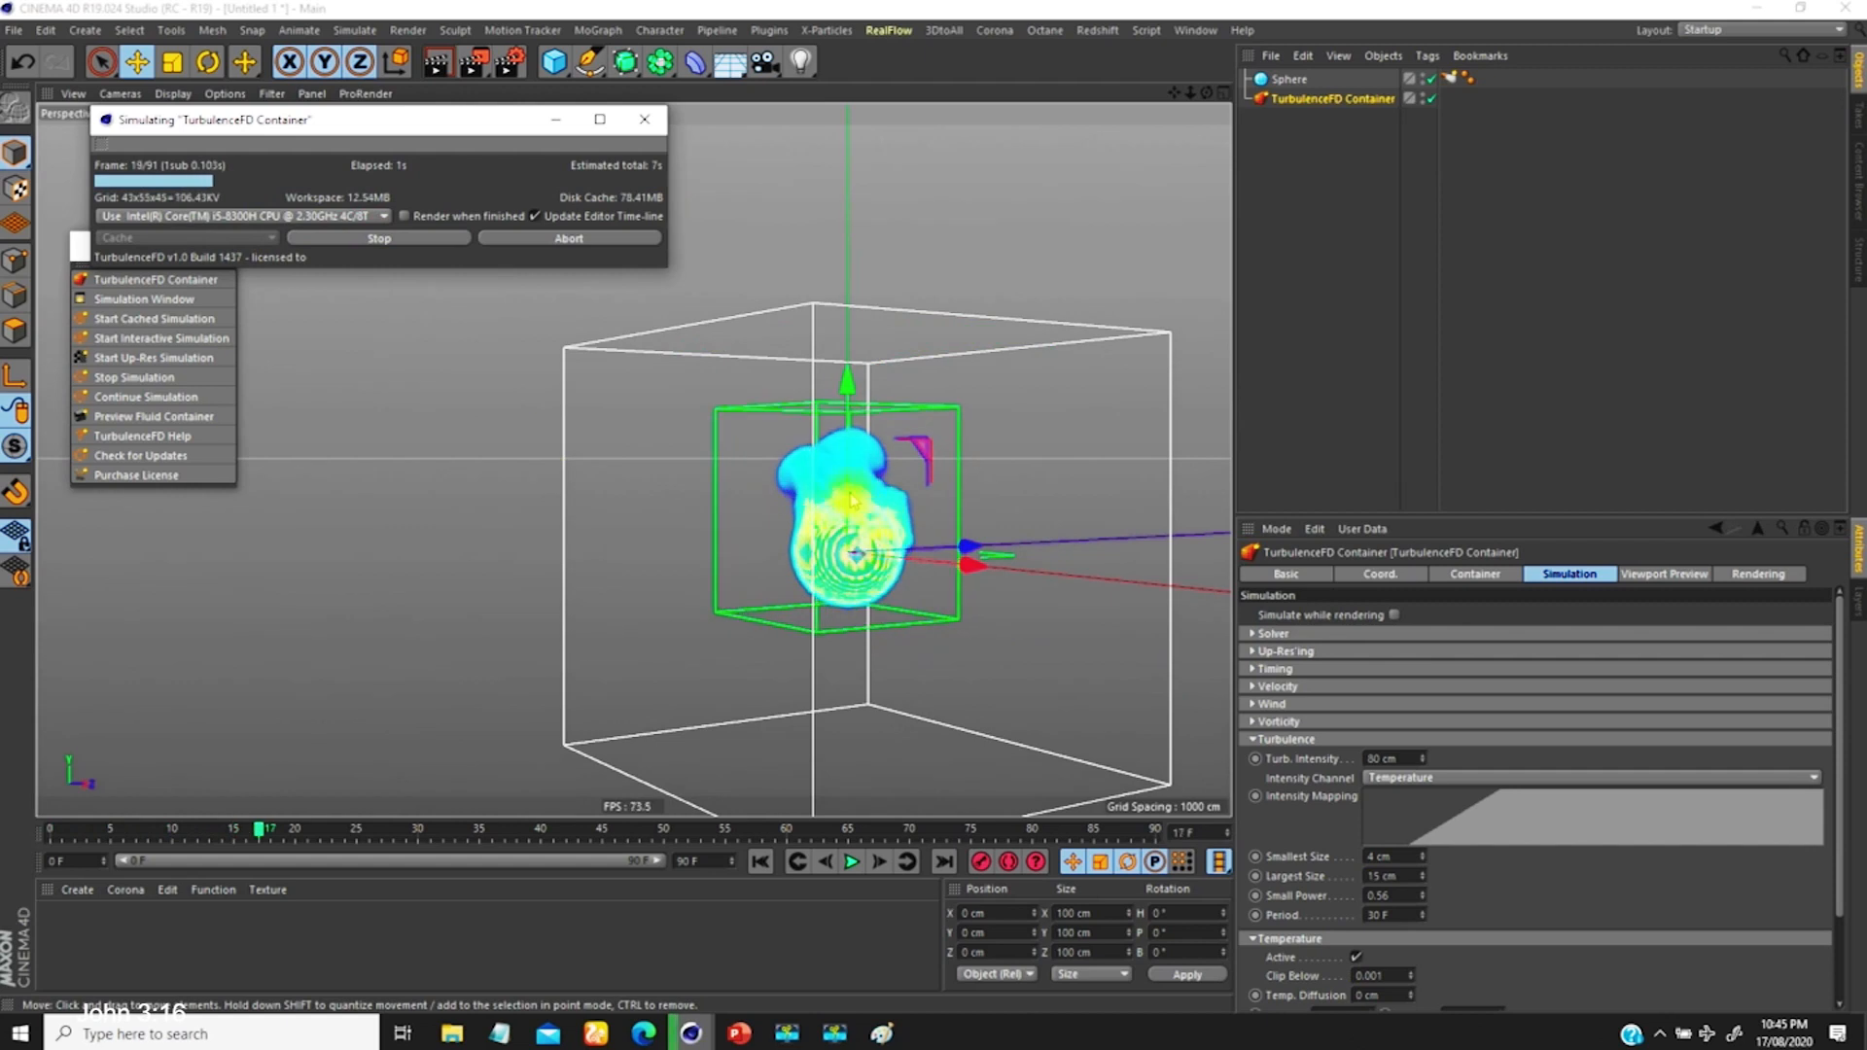
pyautogui.keyDown('alt'); pyautogui.moveTo(849, 552); pyautogui.dragTo(1040, 506); pyautogui.keyUp('alt')
pyautogui.keyDown('alt'); pyautogui.moveTo(841, 479); pyautogui.dragTo(860, 335, button='right'); pyautogui.keyUp('alt')
pyautogui.keyDown('alt'); pyautogui.moveTo(829, 534); pyautogui.dragTo(859, 549); pyautogui.keyUp('alt')
pyautogui.keyDown('alt'); pyautogui.moveTo(859, 533); pyautogui.dragTo(856, 326, button='middle'); pyautogui.keyUp('alt')
pyautogui.keyDown('alt'); pyautogui.moveTo(863, 576); pyautogui.dragTo(899, 531); pyautogui.keyUp('alt')
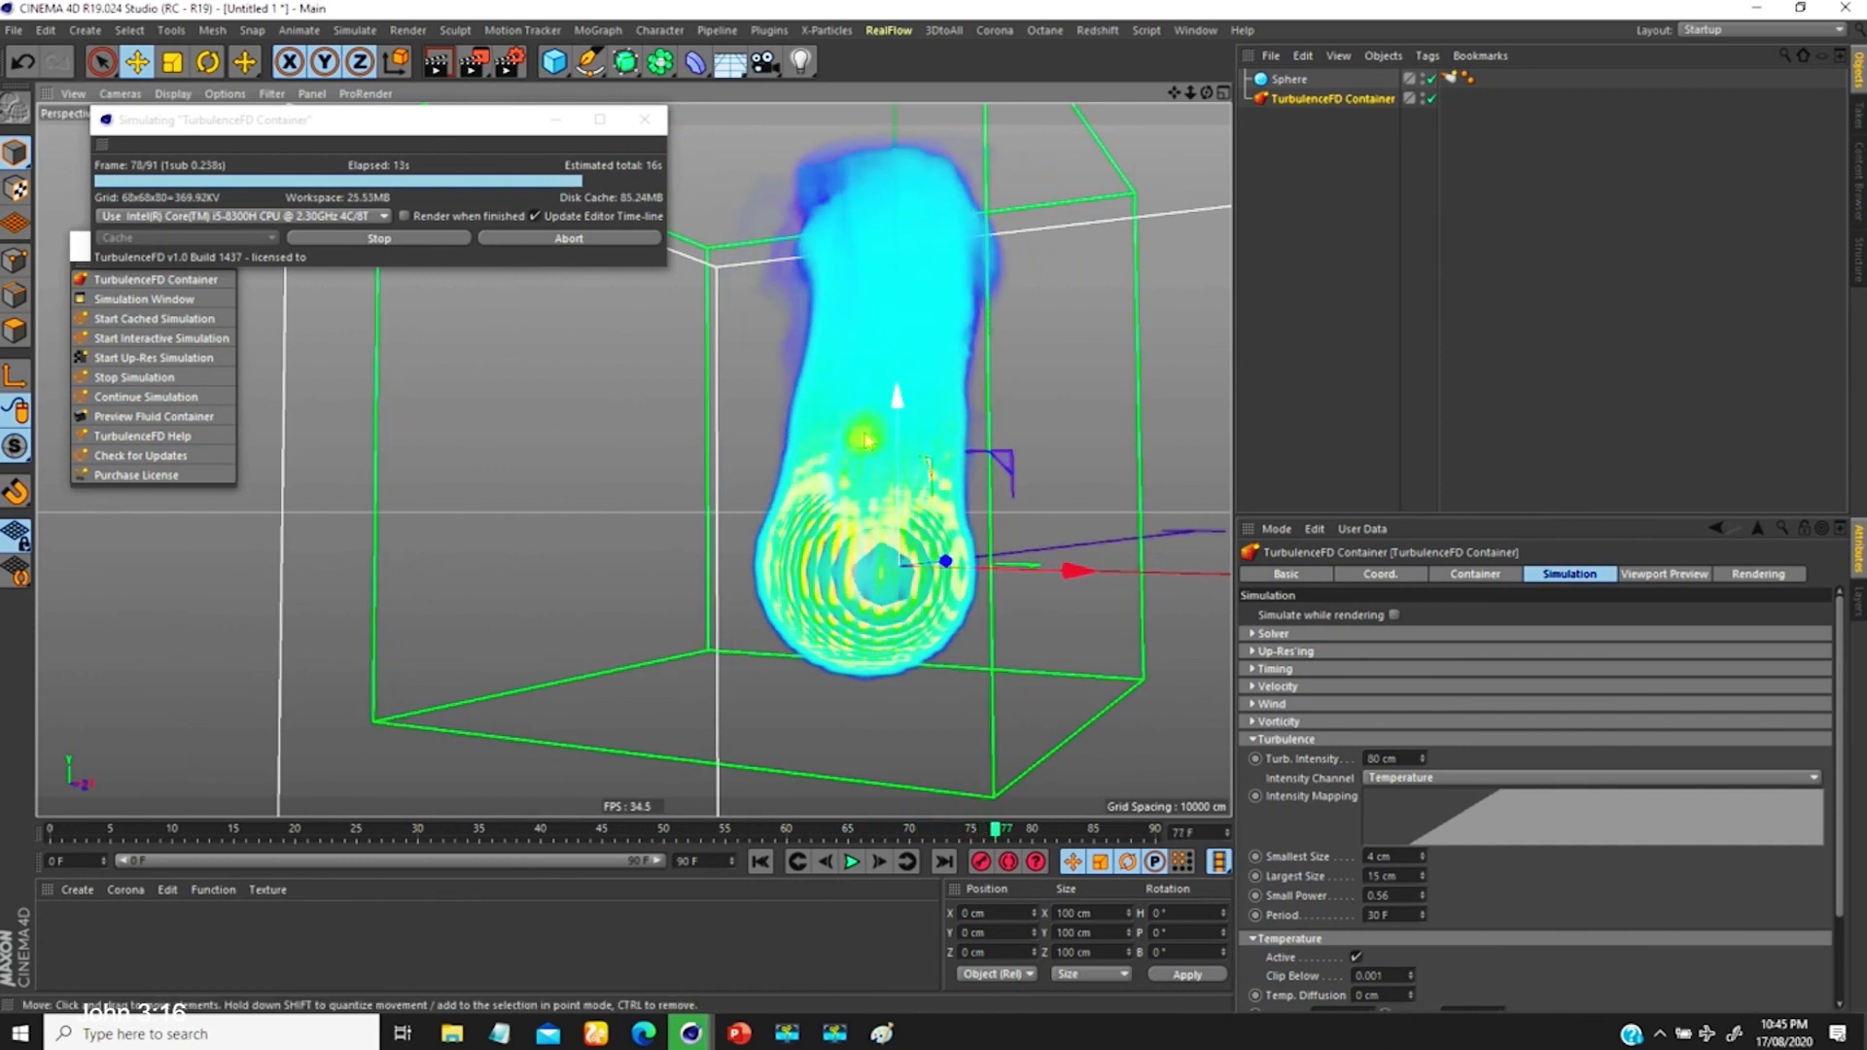
pyautogui.scroll(-2, 854, 469)
# Step: Reduce the temperature Buoyancy to 5 cm and rerun the cached simulation over the existing cache, inspecting the plume
pyautogui.click(1264, 737)
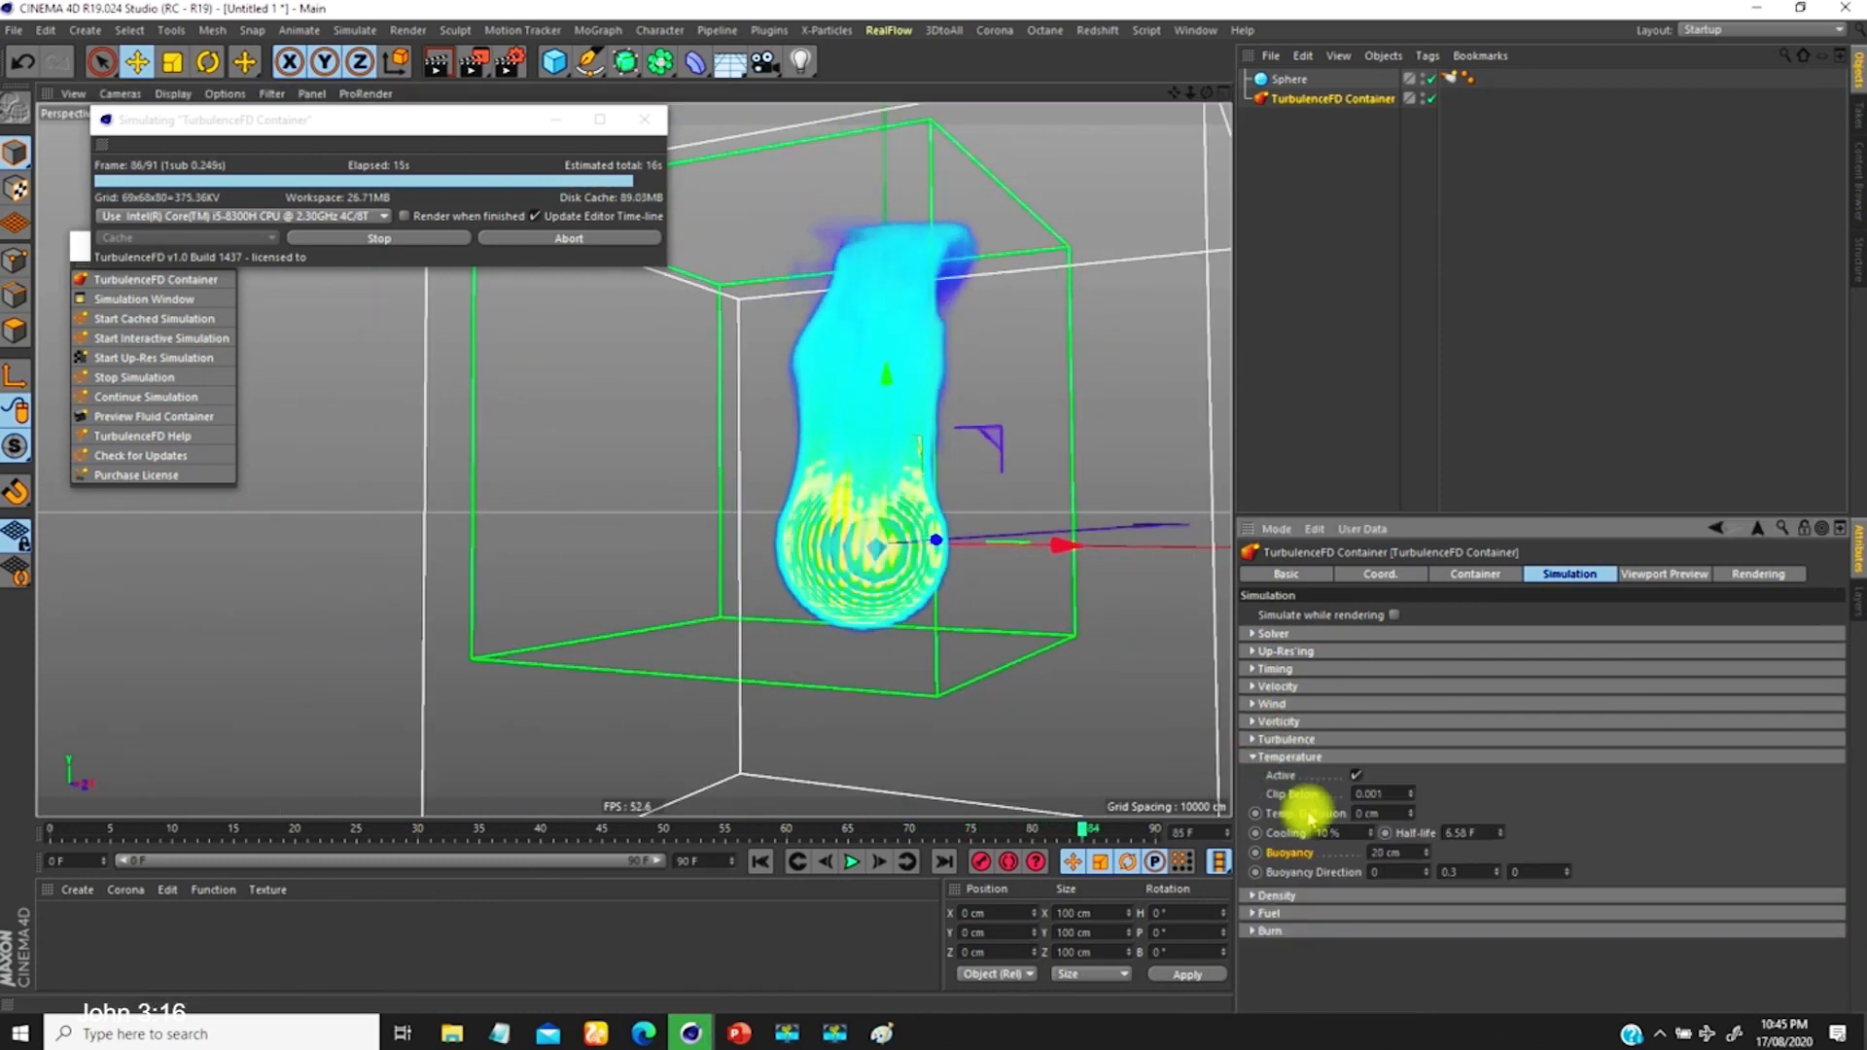
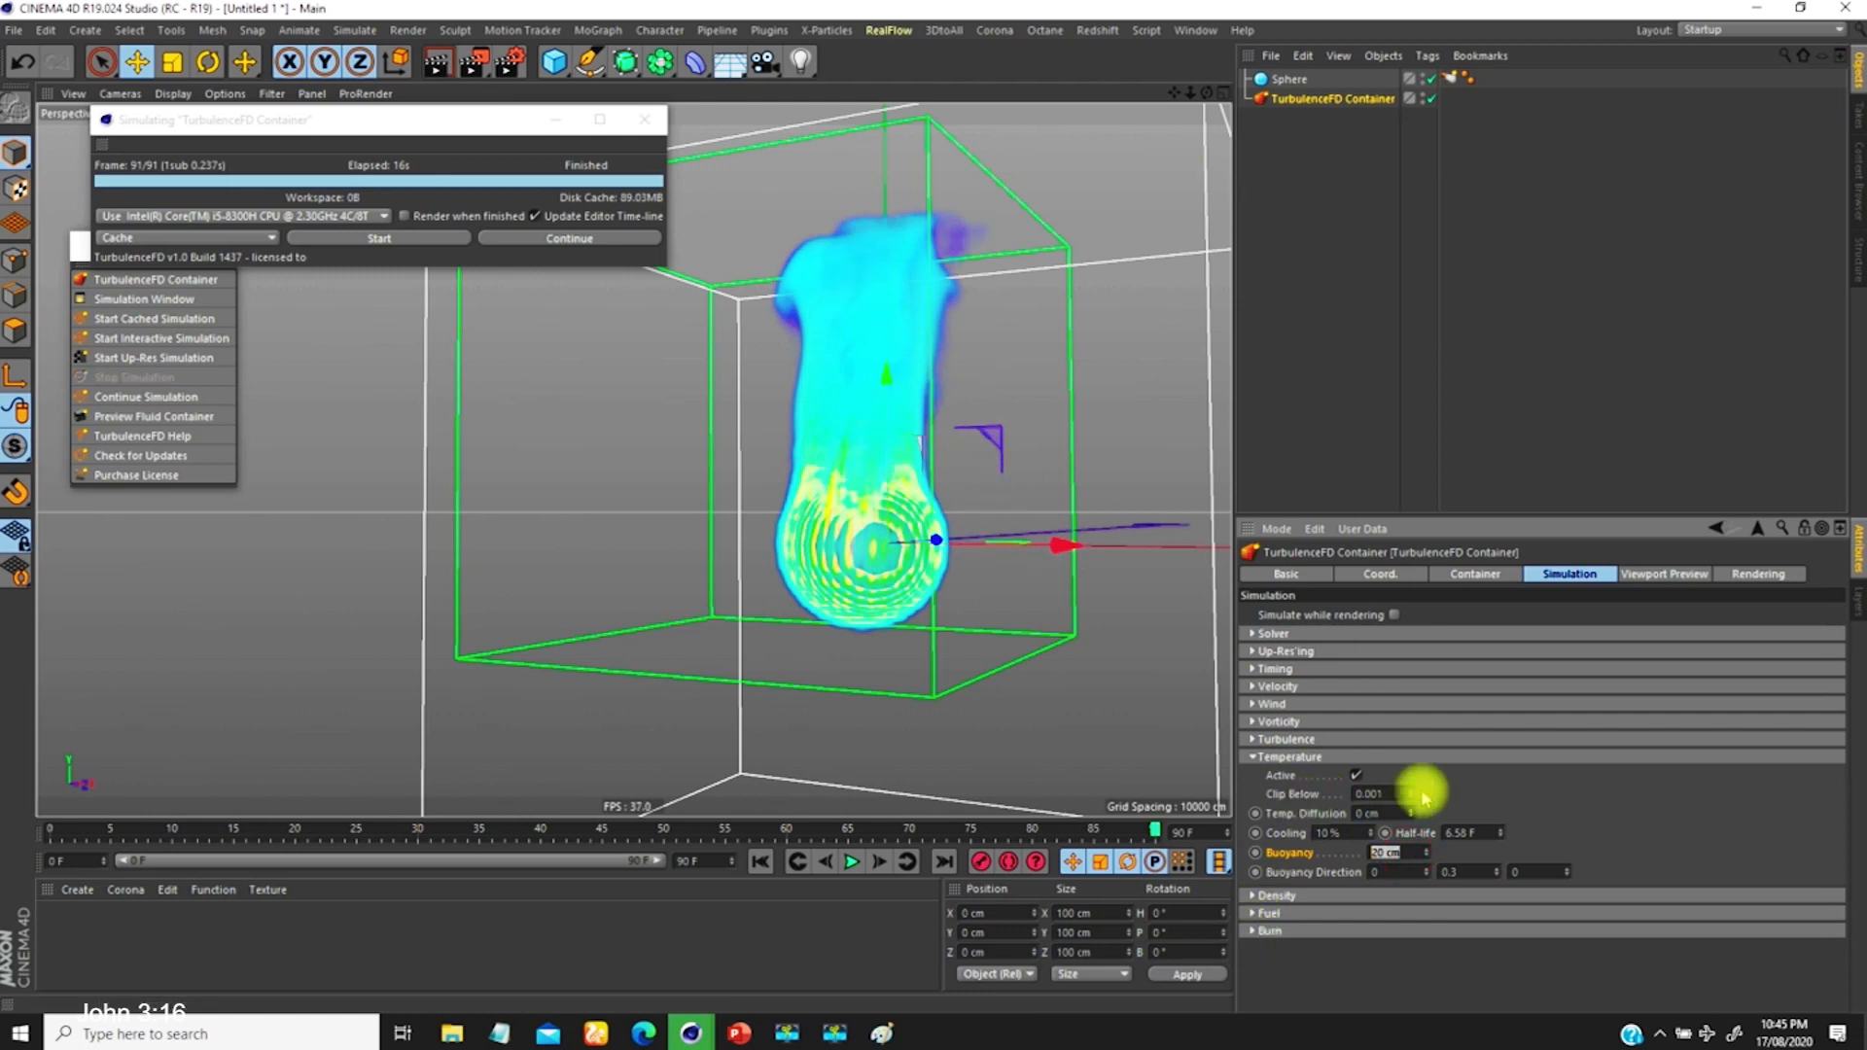
pyautogui.click(388, 238)
pyautogui.click(1007, 509)
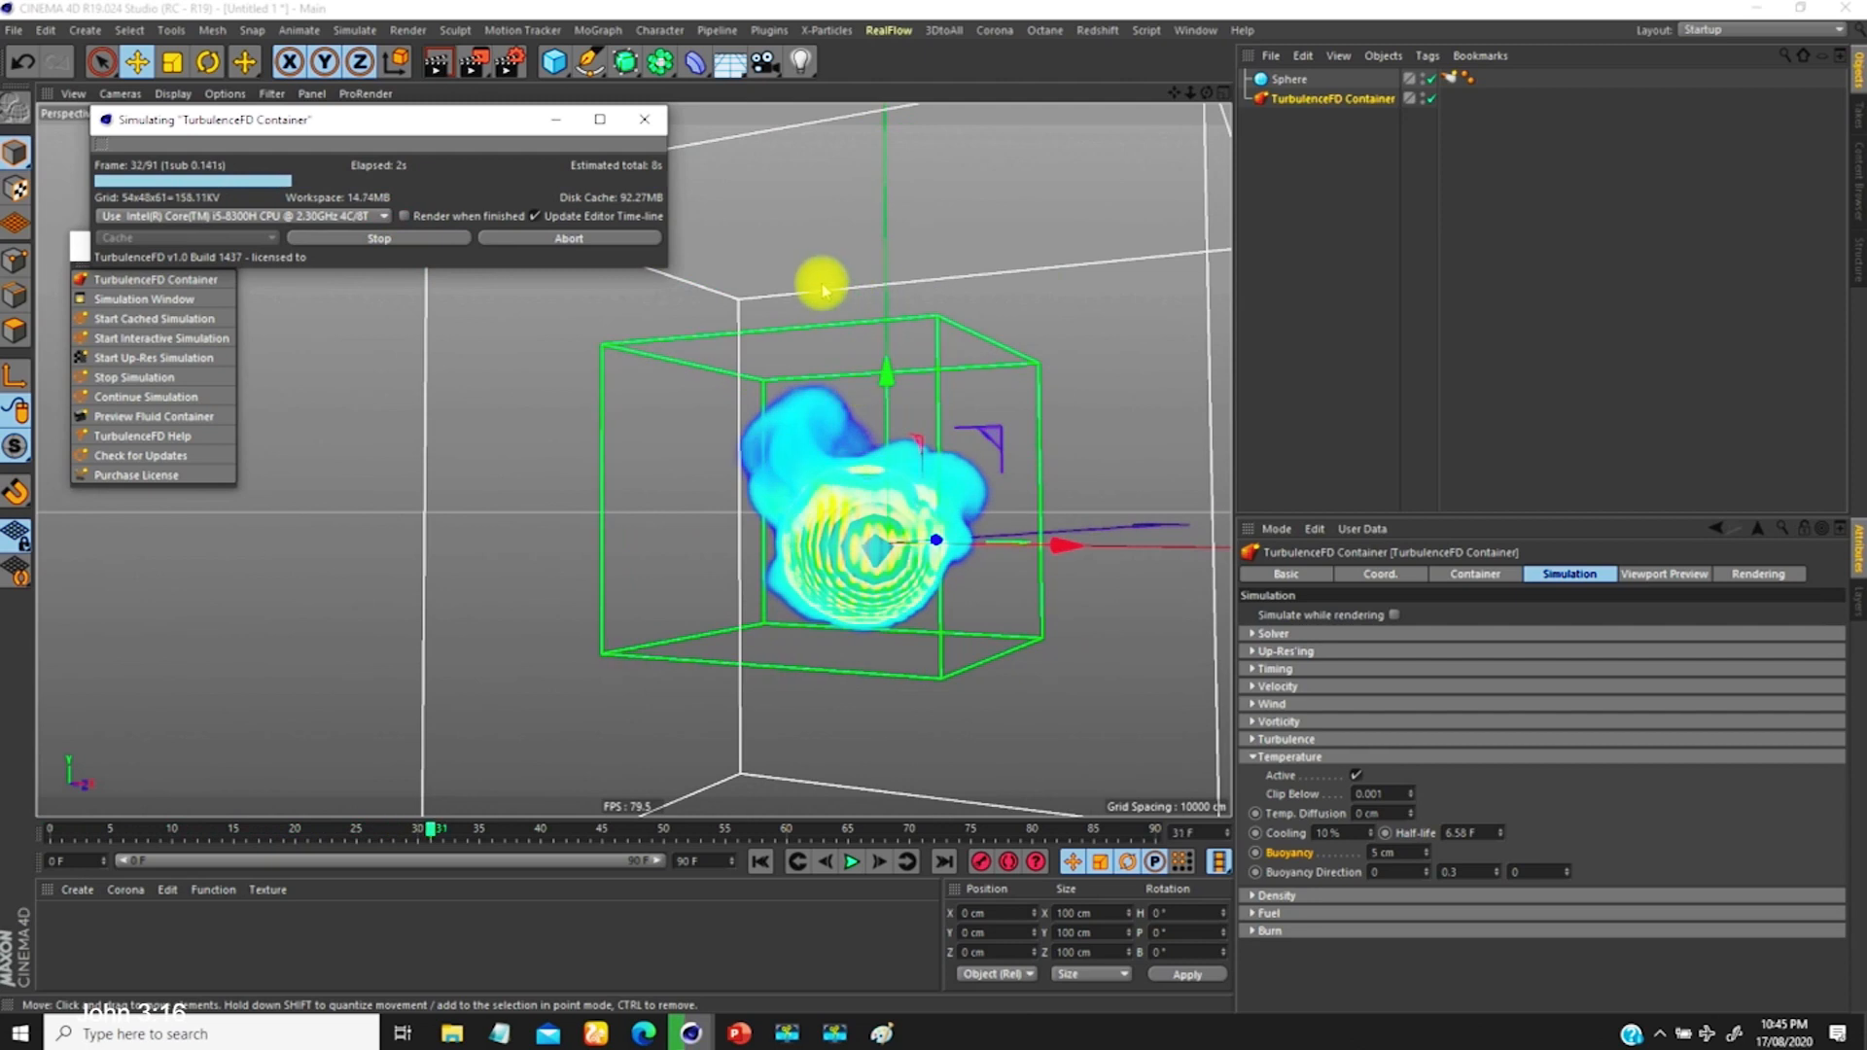
pyautogui.keyDown('alt'); pyautogui.moveTo(832, 550); pyautogui.dragTo(880, 525); pyautogui.keyUp('alt')
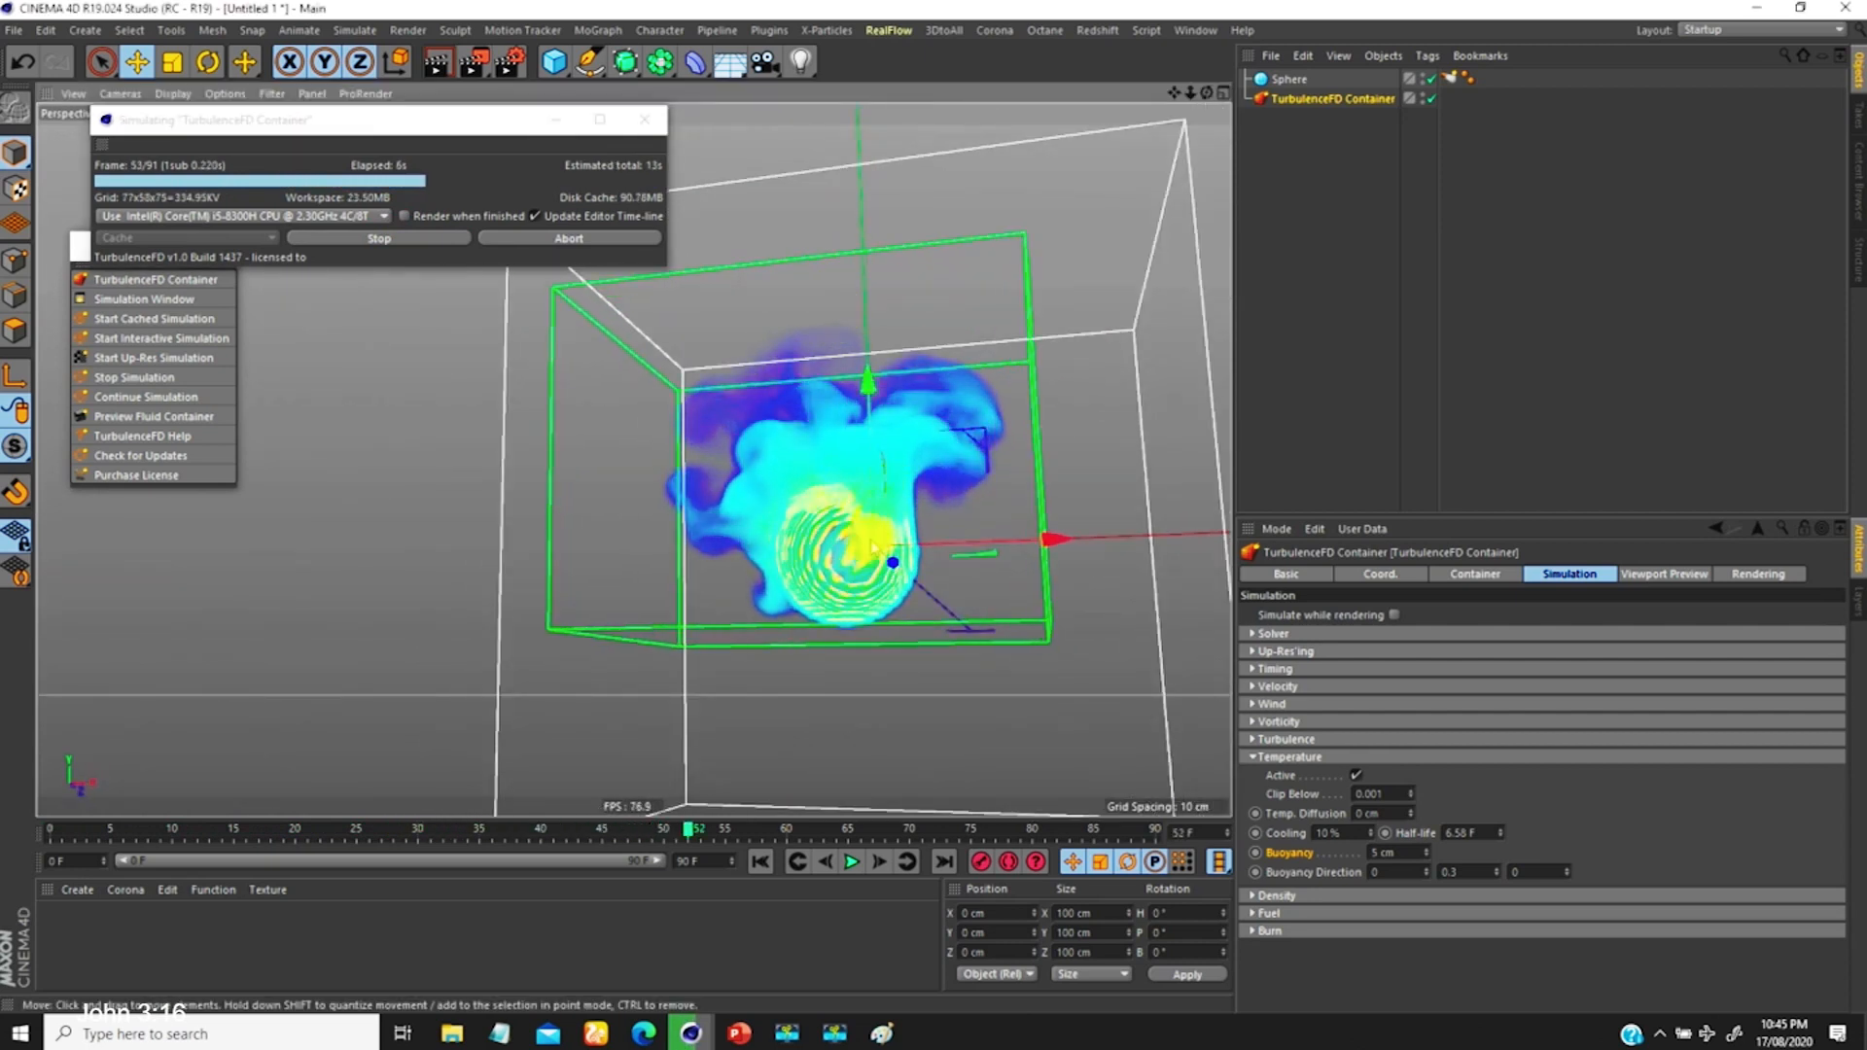
pyautogui.keyDown('alt'); pyautogui.moveTo(842, 569); pyautogui.dragTo(855, 580); pyautogui.keyUp('alt')
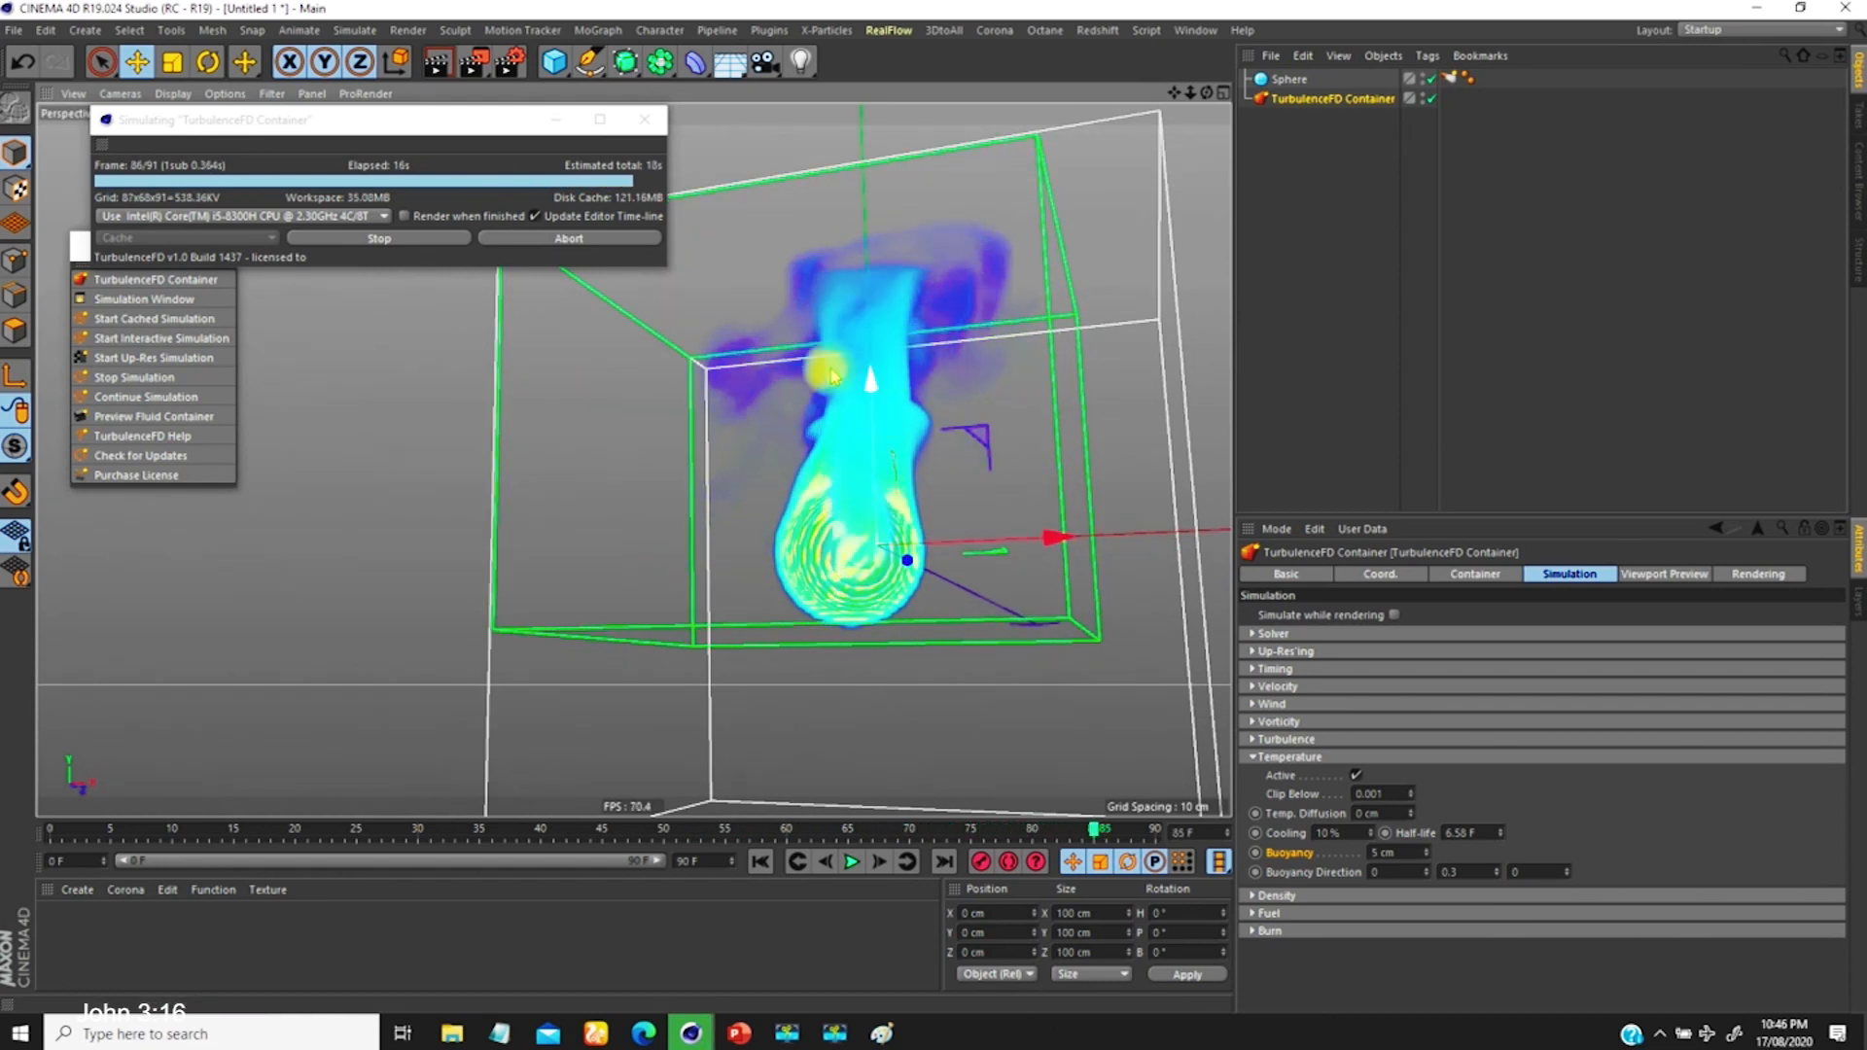
pyautogui.keyDown('alt'); pyautogui.moveTo(834, 537); pyautogui.dragTo(908, 633); pyautogui.keyUp('alt')
# Step: Set the container's Vorticity to 1 with Temperature as its Intensity Channel
pyautogui.click(1256, 721)
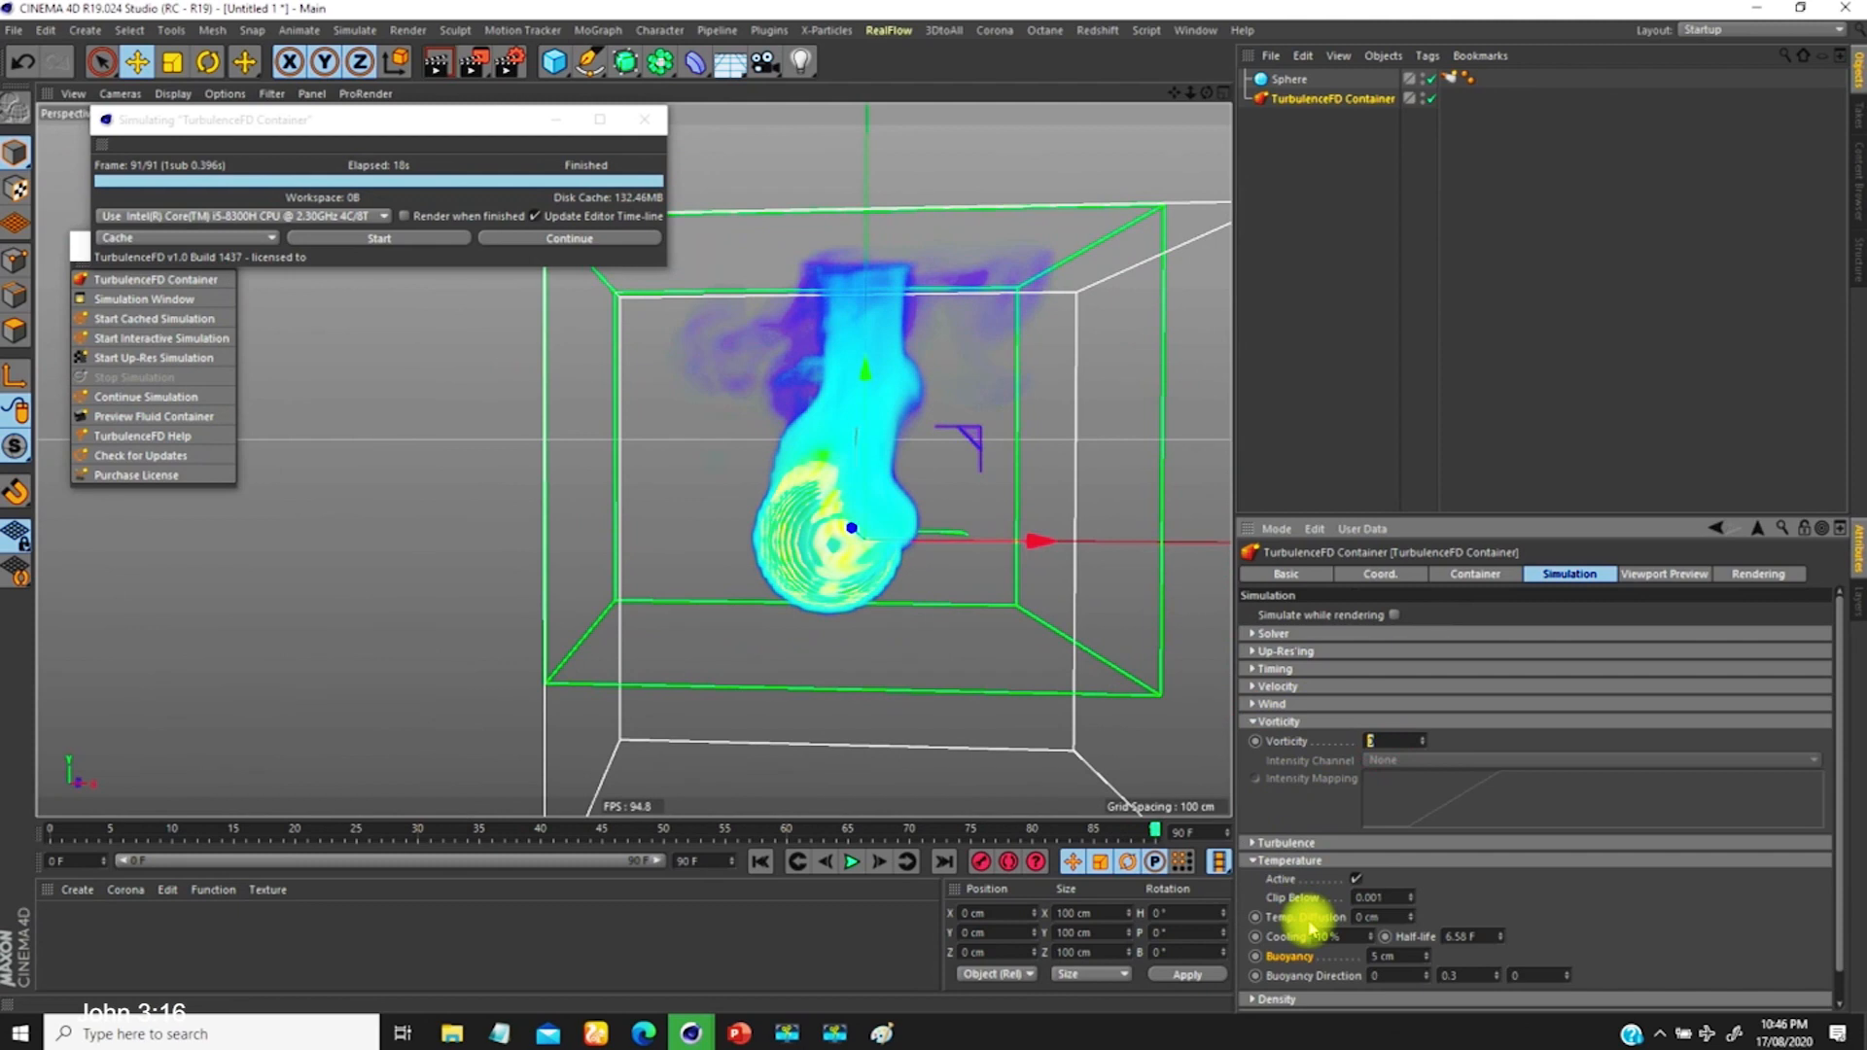
pyautogui.write('1')
pyautogui.press('Return')
pyautogui.click(1394, 767)
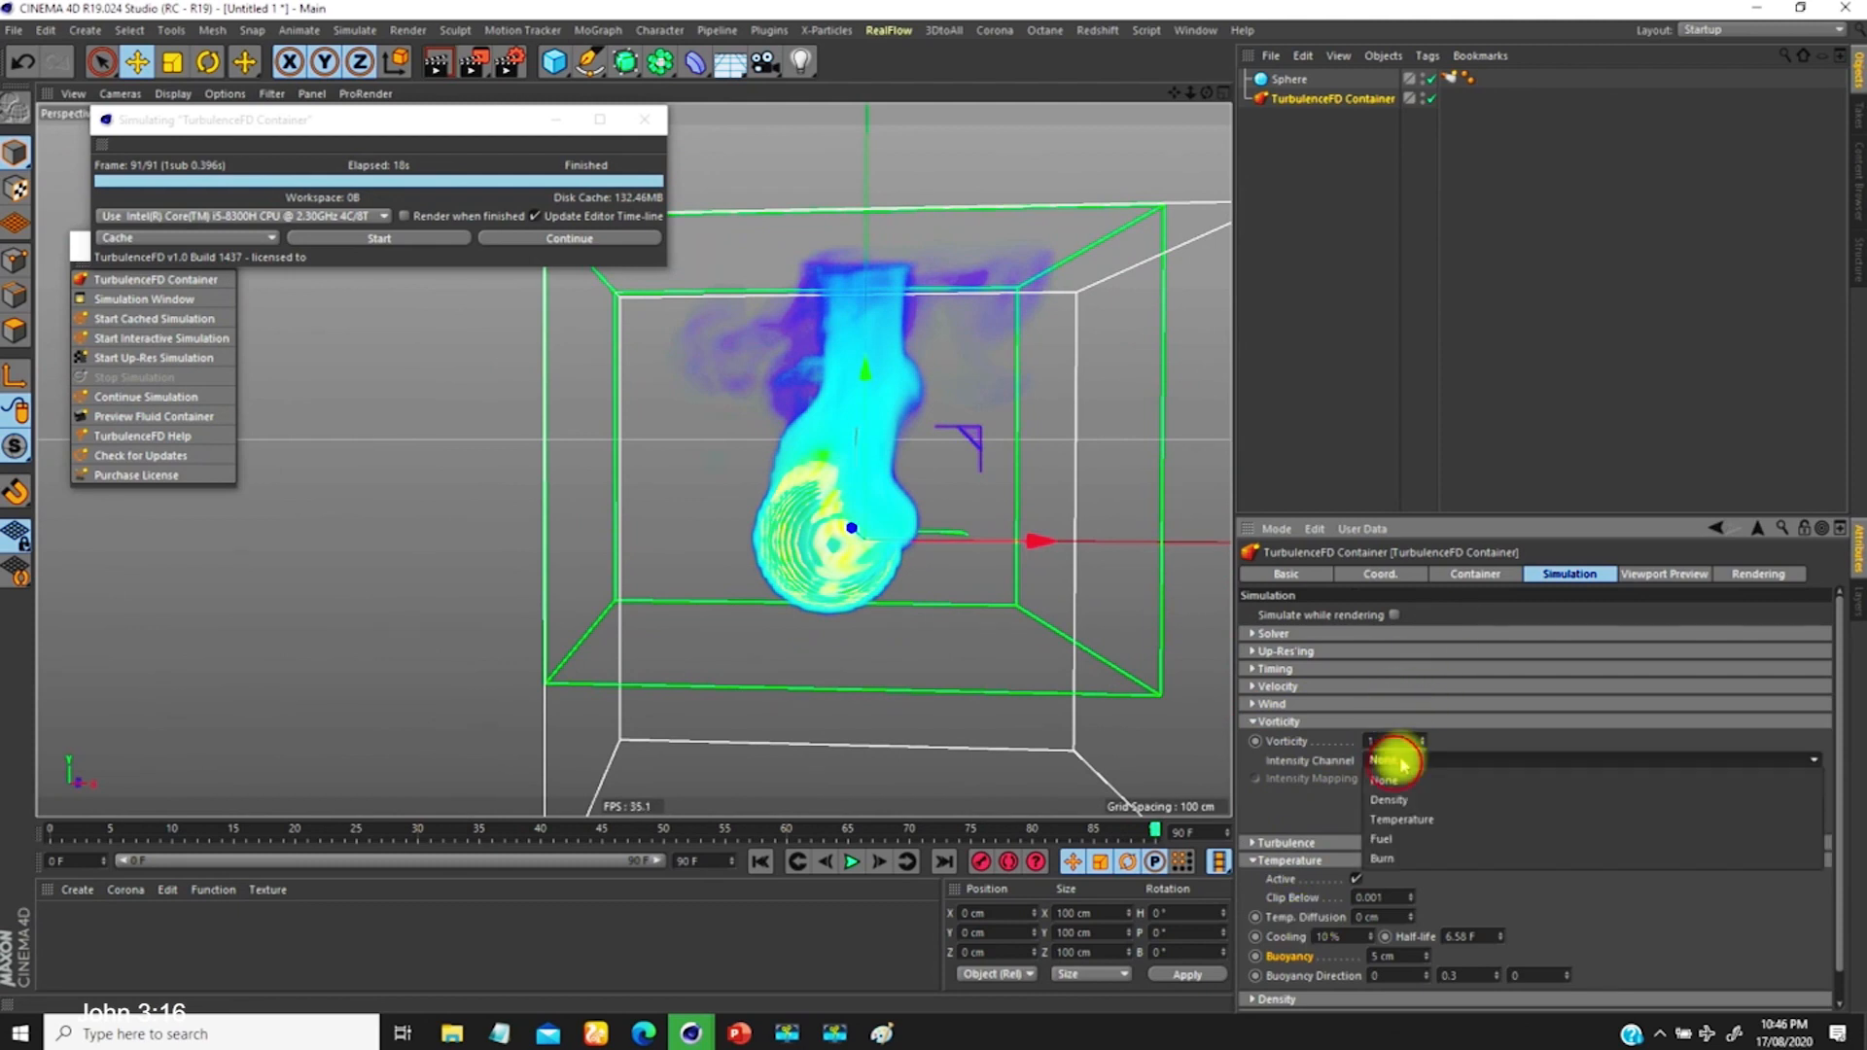
pyautogui.click(1385, 815)
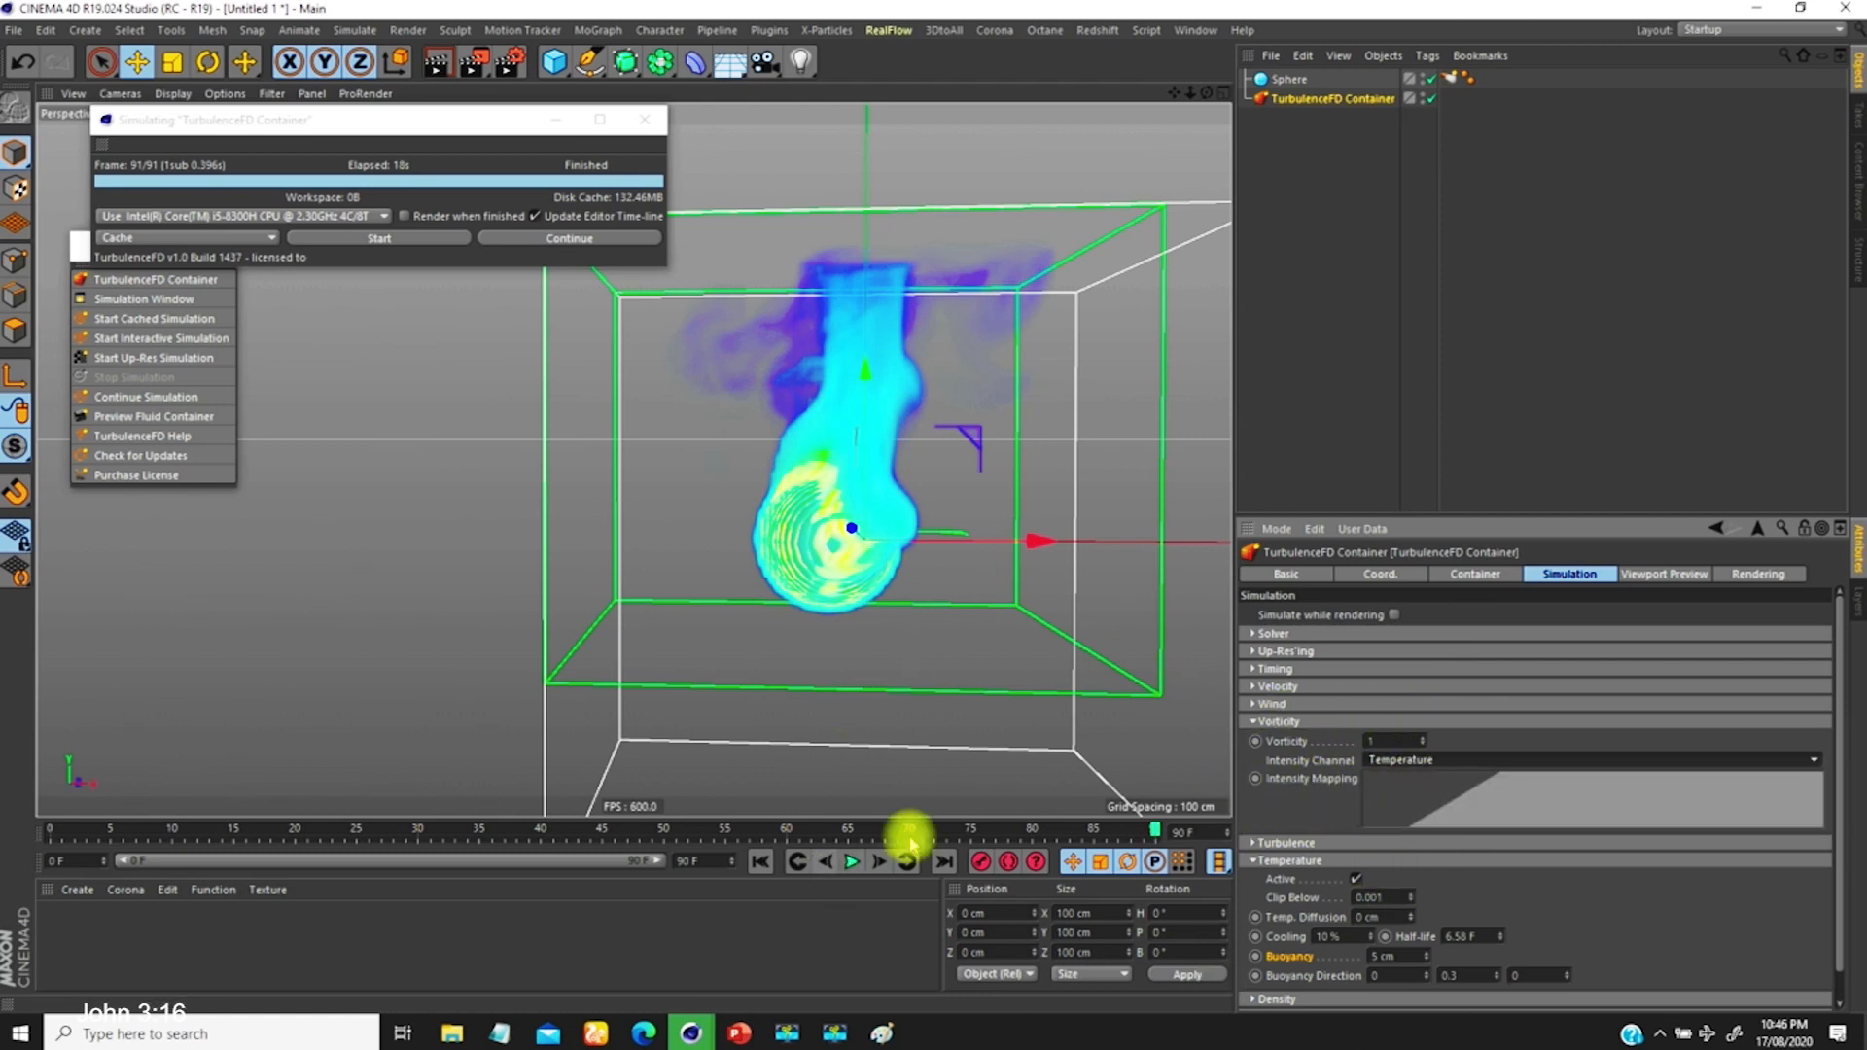
pyautogui.keyDown('alt'); pyautogui.moveTo(883, 709); pyautogui.dragTo(895, 789); pyautogui.keyUp('alt')
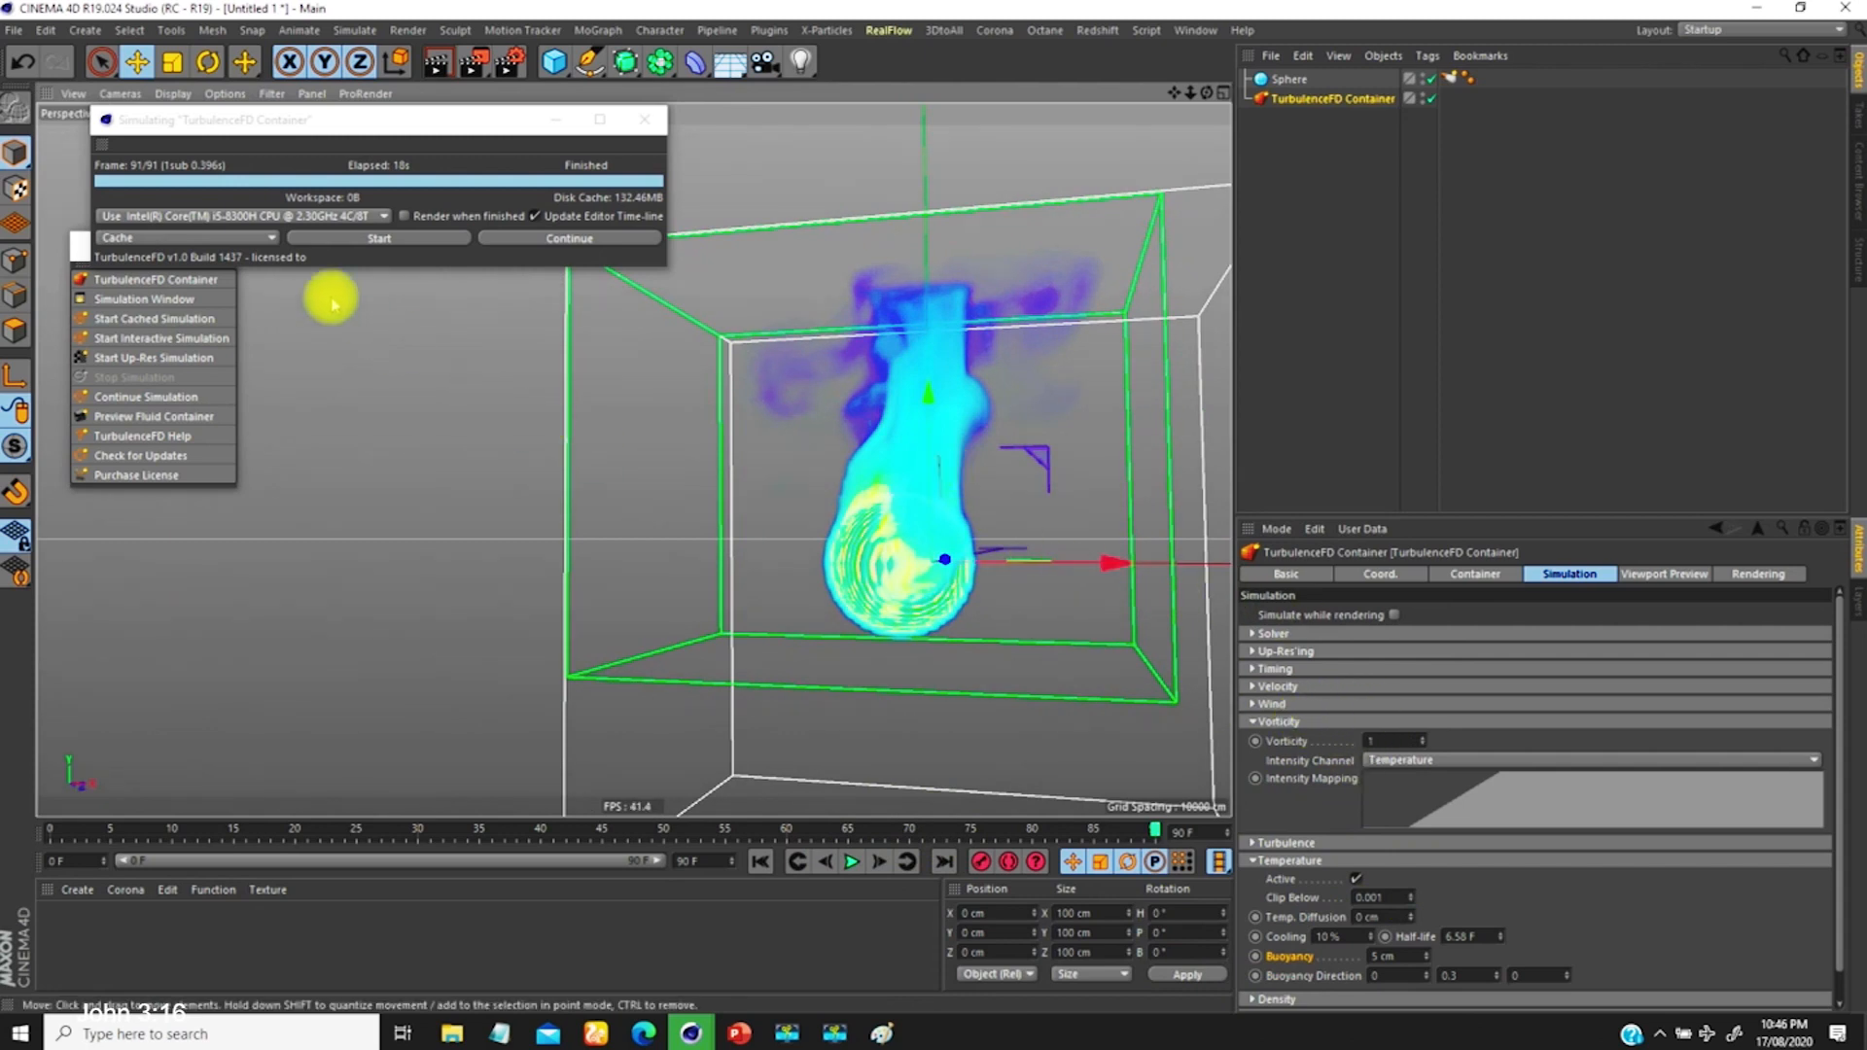
# Step: Rerun the cached simulation with the new vorticity over the existing cache and inspect the plume from different angles
pyautogui.click(378, 238)
pyautogui.click(1023, 511)
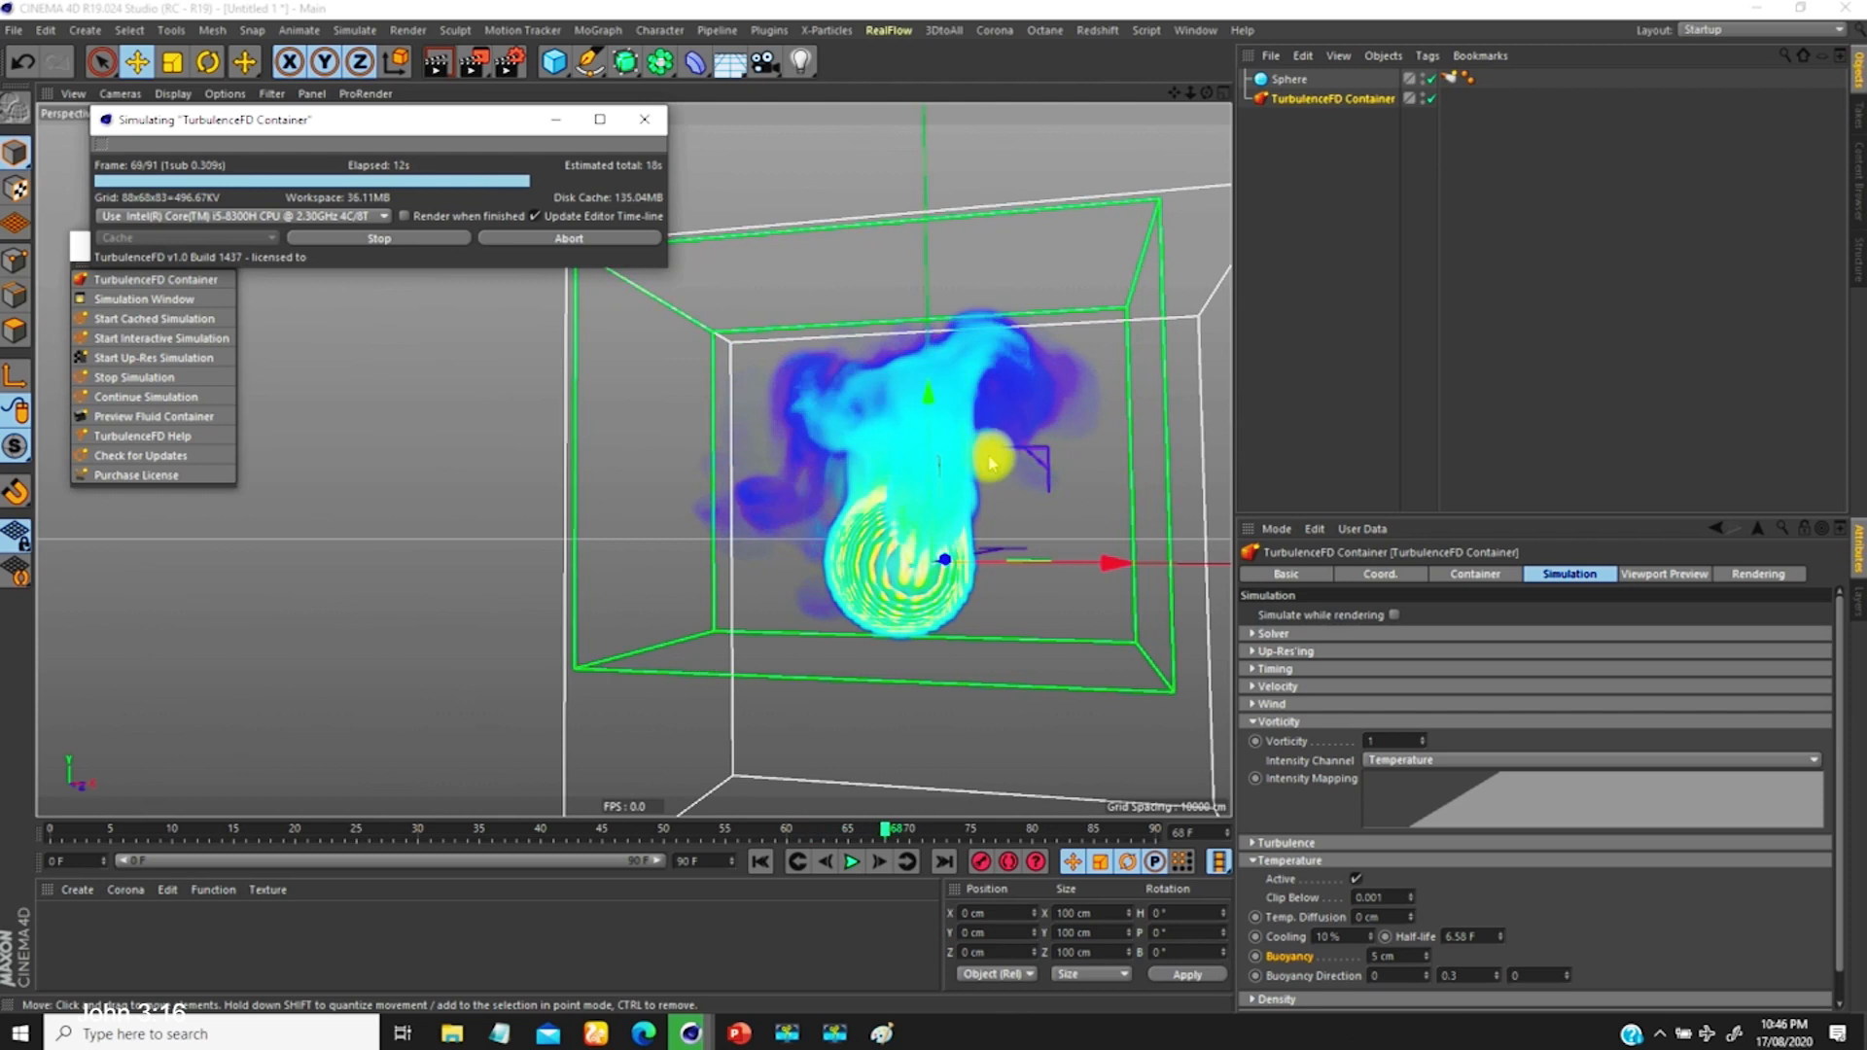
pyautogui.keyDown('alt'); pyautogui.moveTo(883, 567); pyautogui.dragTo(902, 525); pyautogui.keyUp('alt')
pyautogui.keyDown('alt'); pyautogui.moveTo(925, 583); pyautogui.dragTo(1019, 575); pyautogui.keyUp('alt')
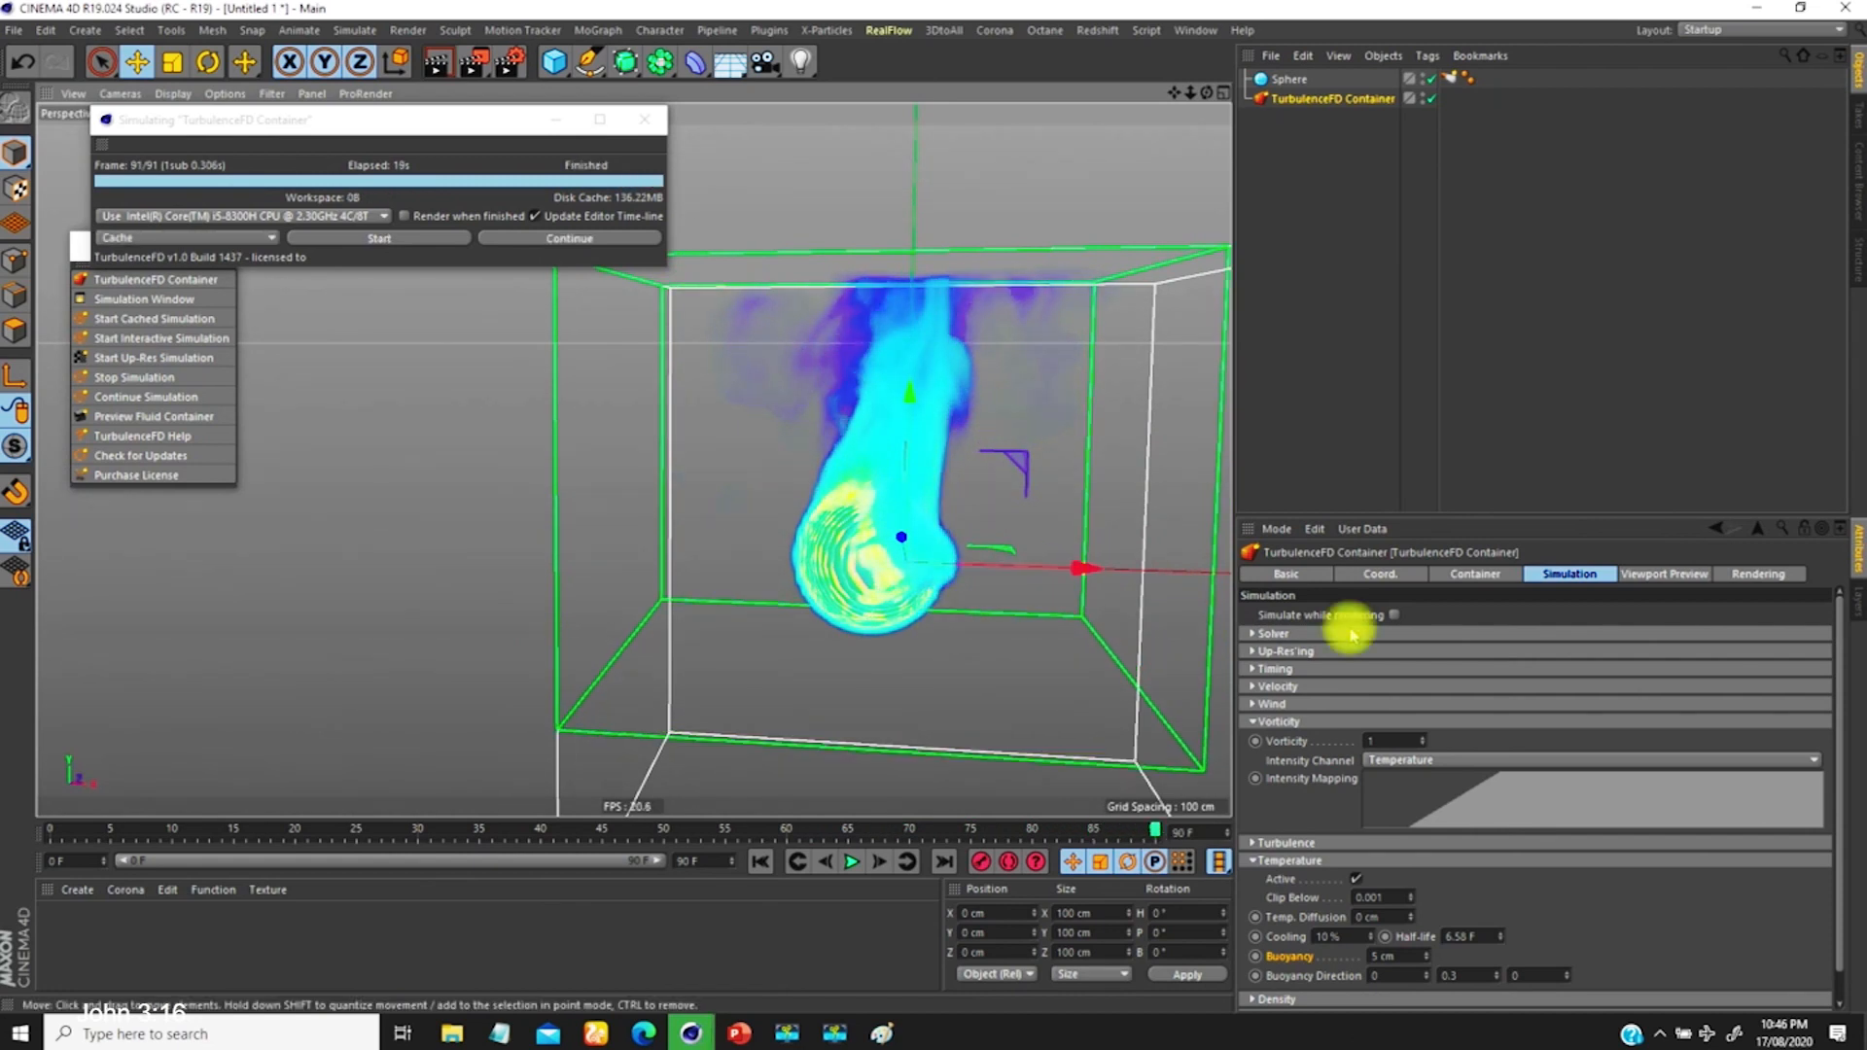
# Step: Set the container's Vorticity to 20 and return the animation to the first frame
pyautogui.click(1381, 740)
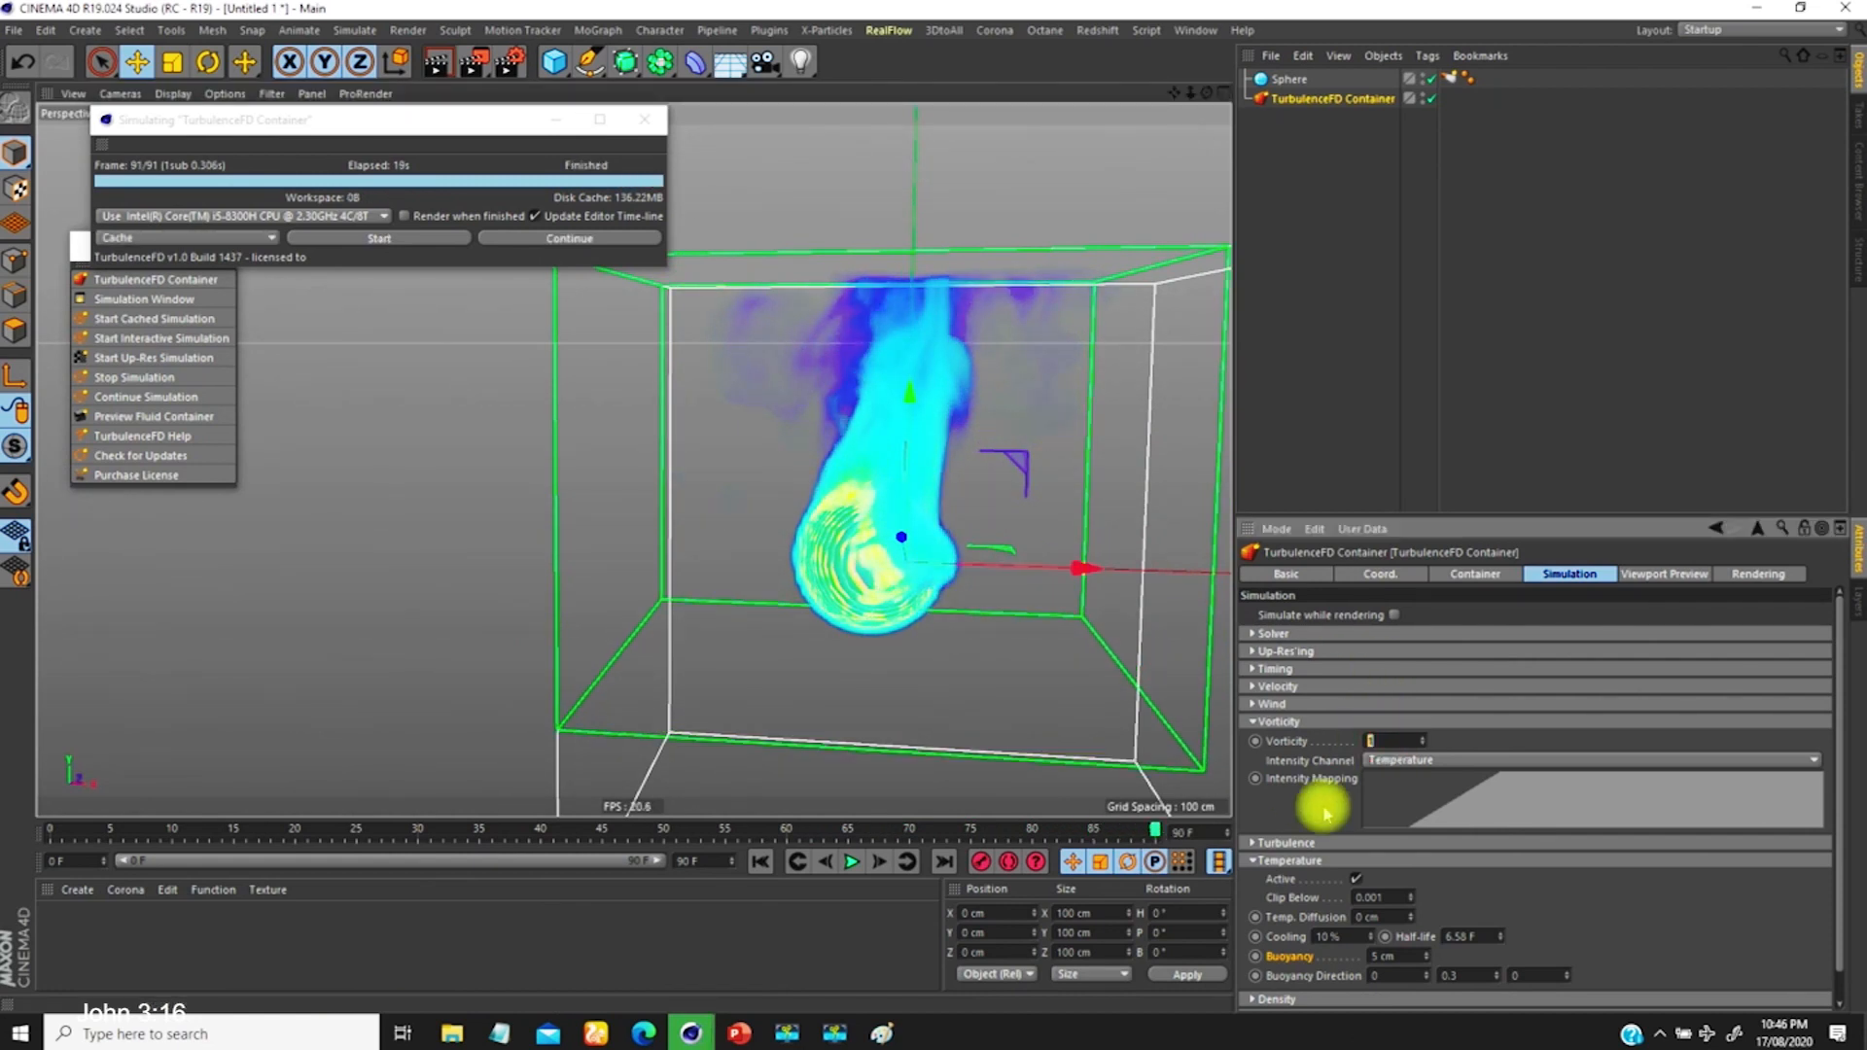
pyautogui.click(760, 862)
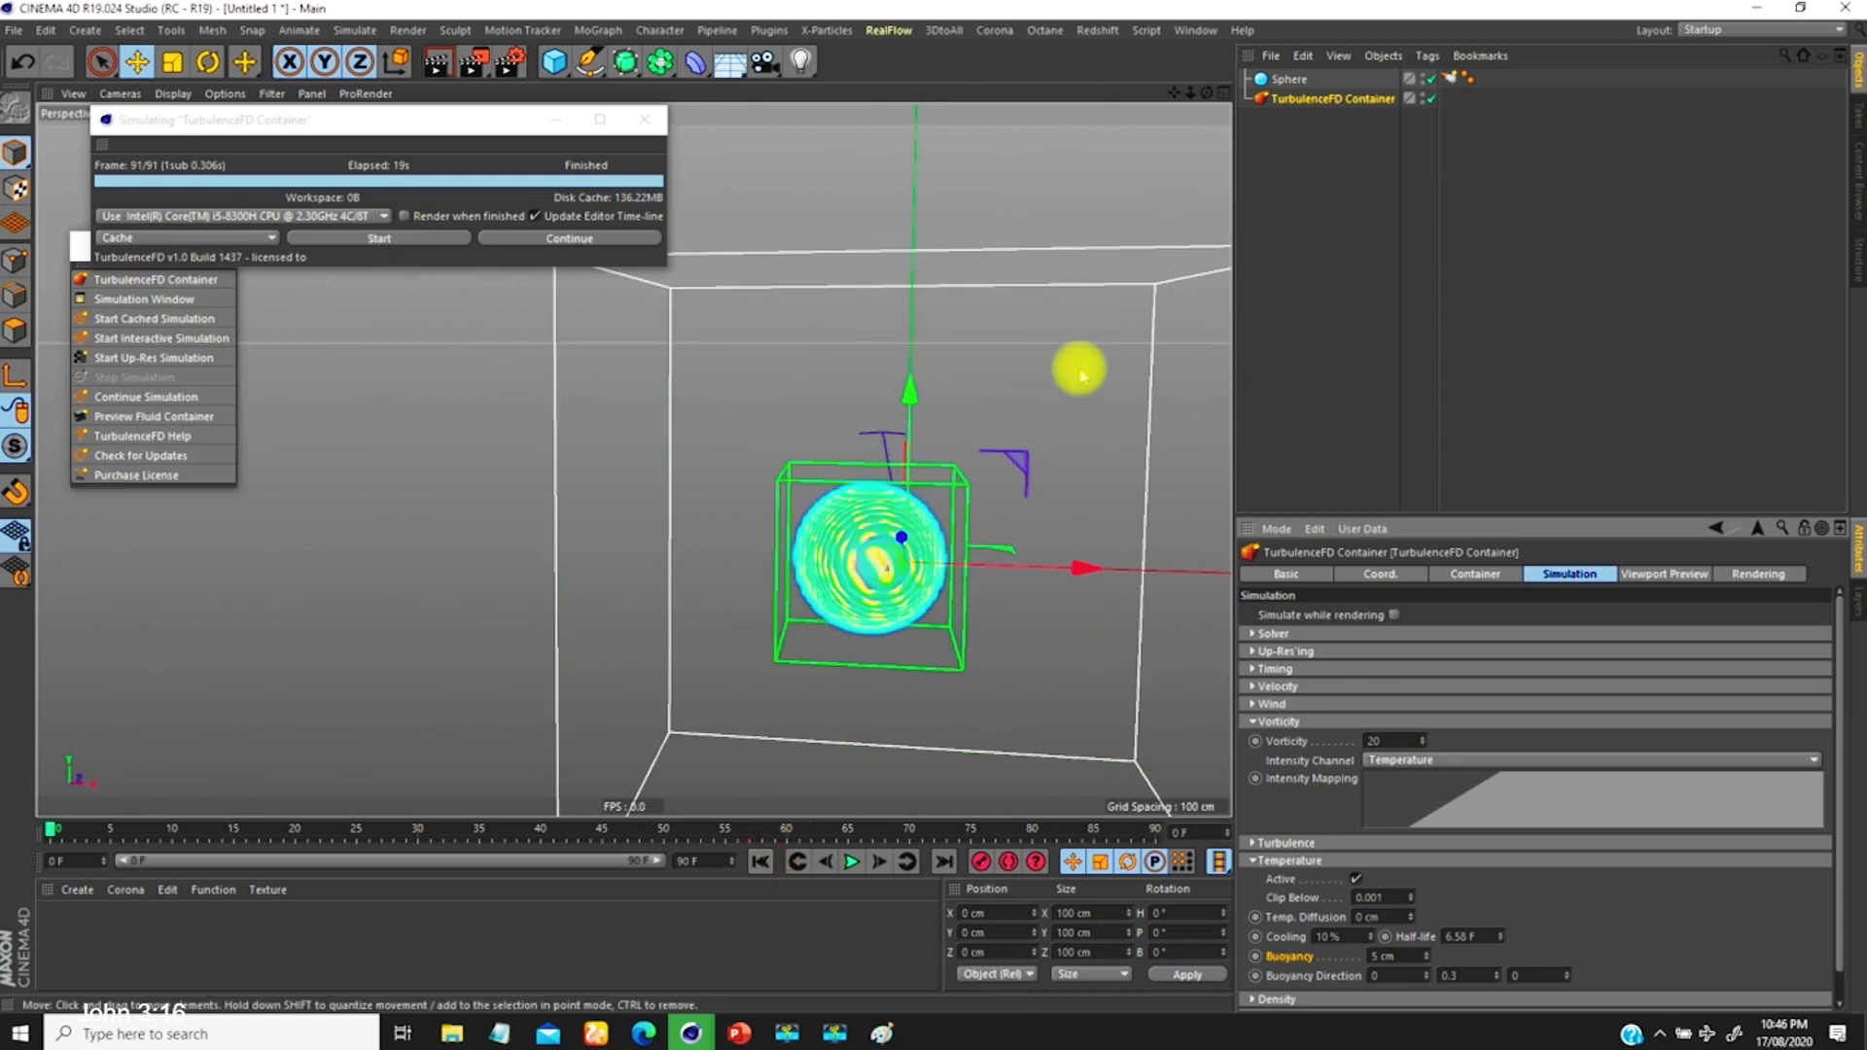
# Step: Delete the old simulation caches 001 through 005 from the container, keeping only Cache 006
pyautogui.click(1473, 574)
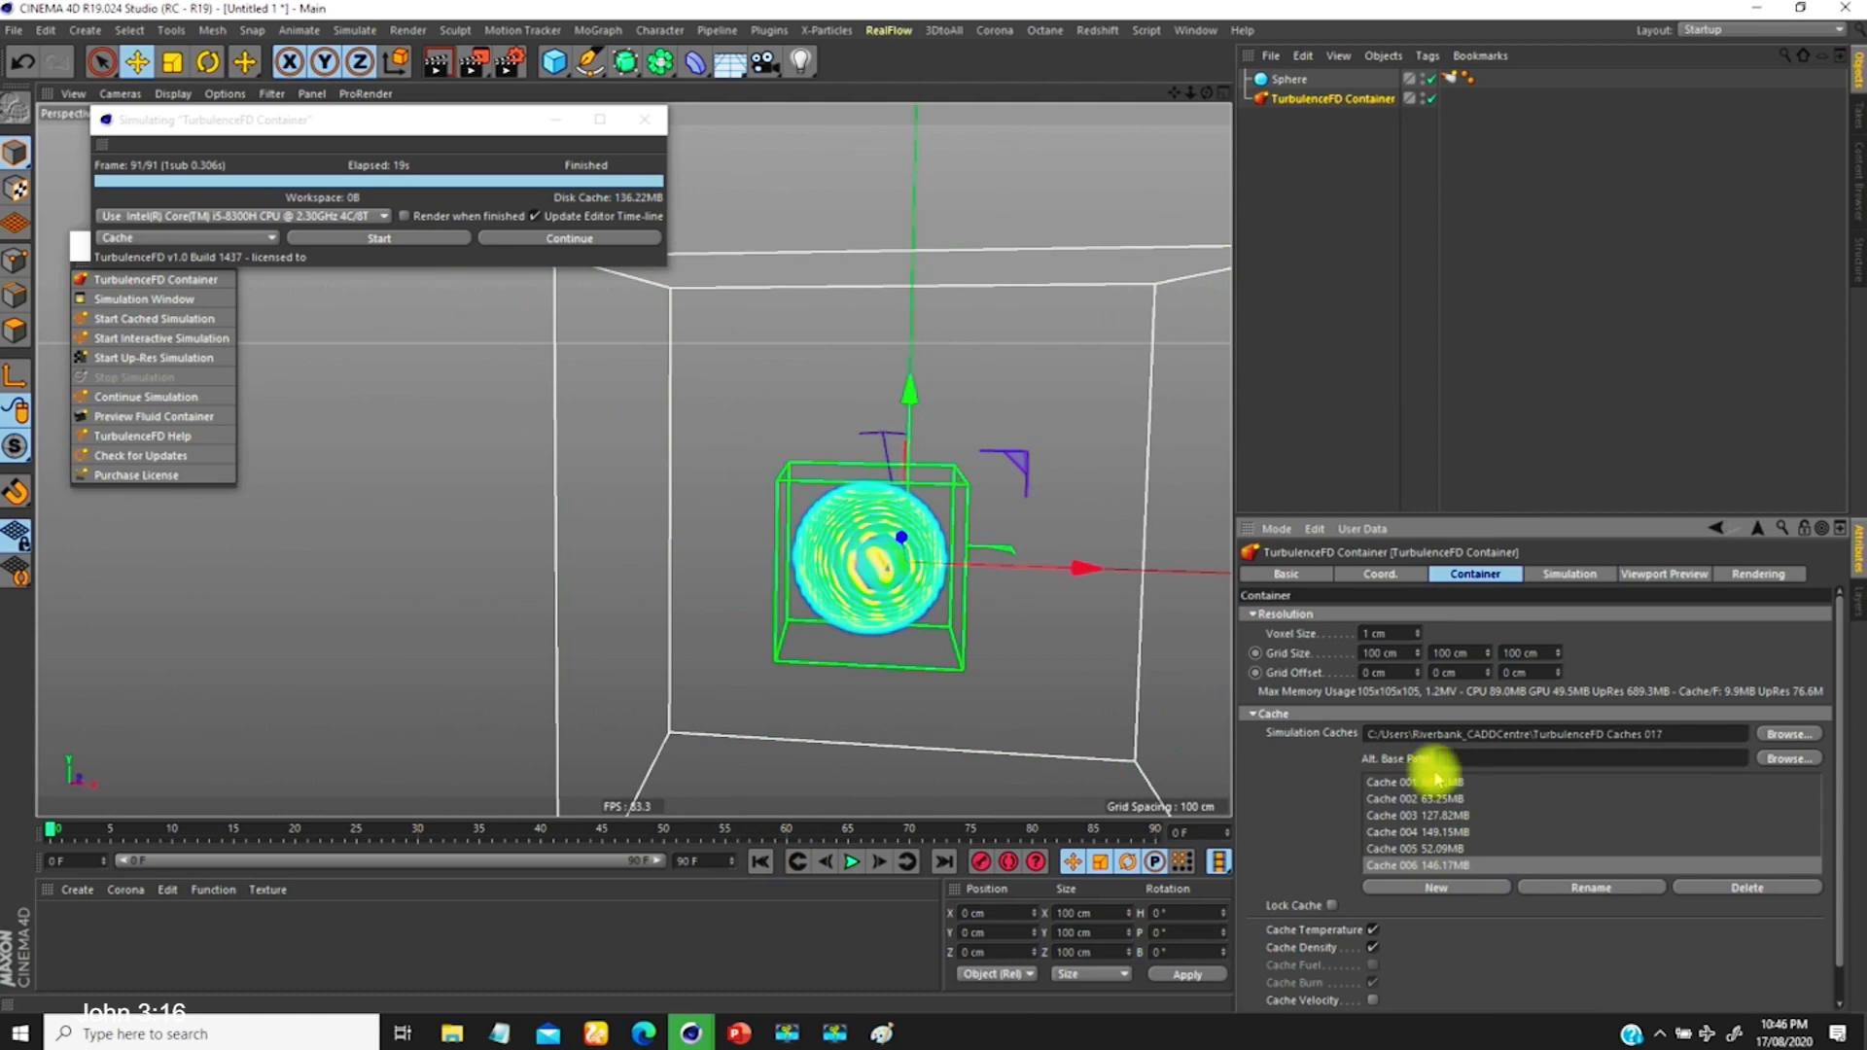
pyautogui.click(1436, 781)
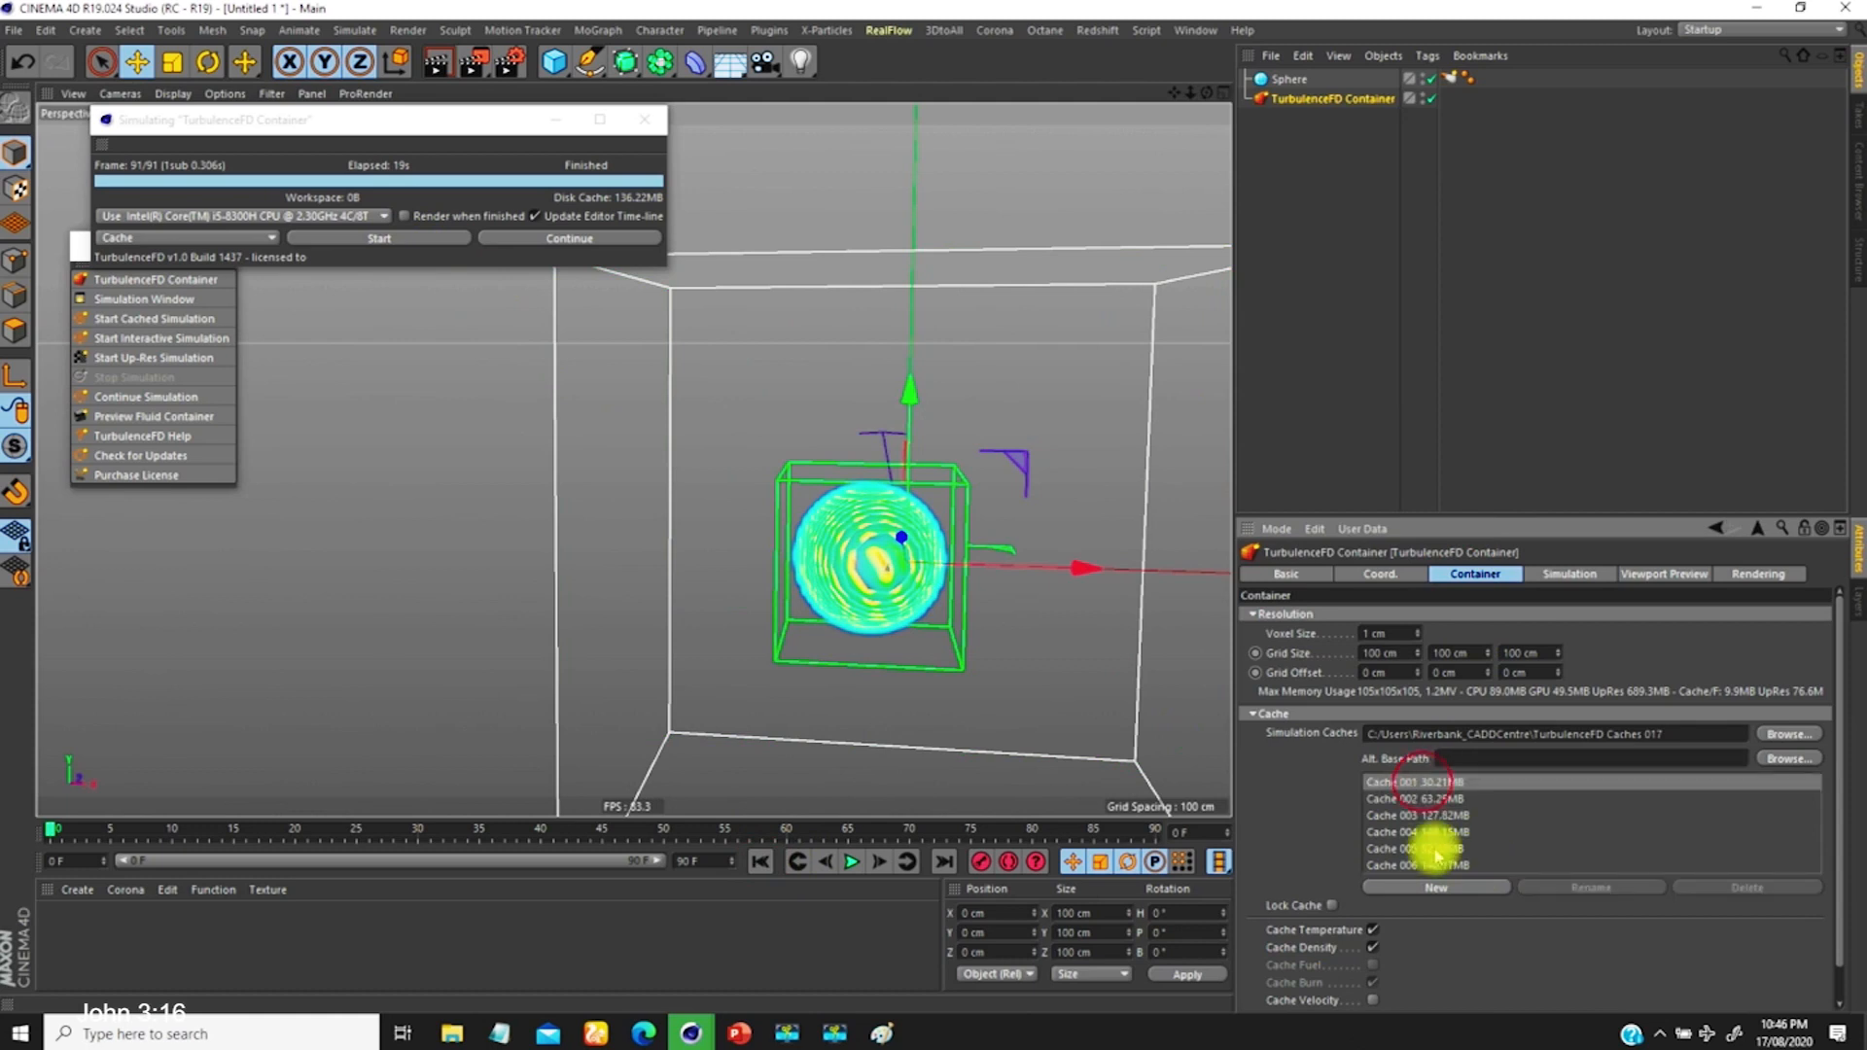
pyautogui.click(1711, 887)
pyautogui.click(1001, 502)
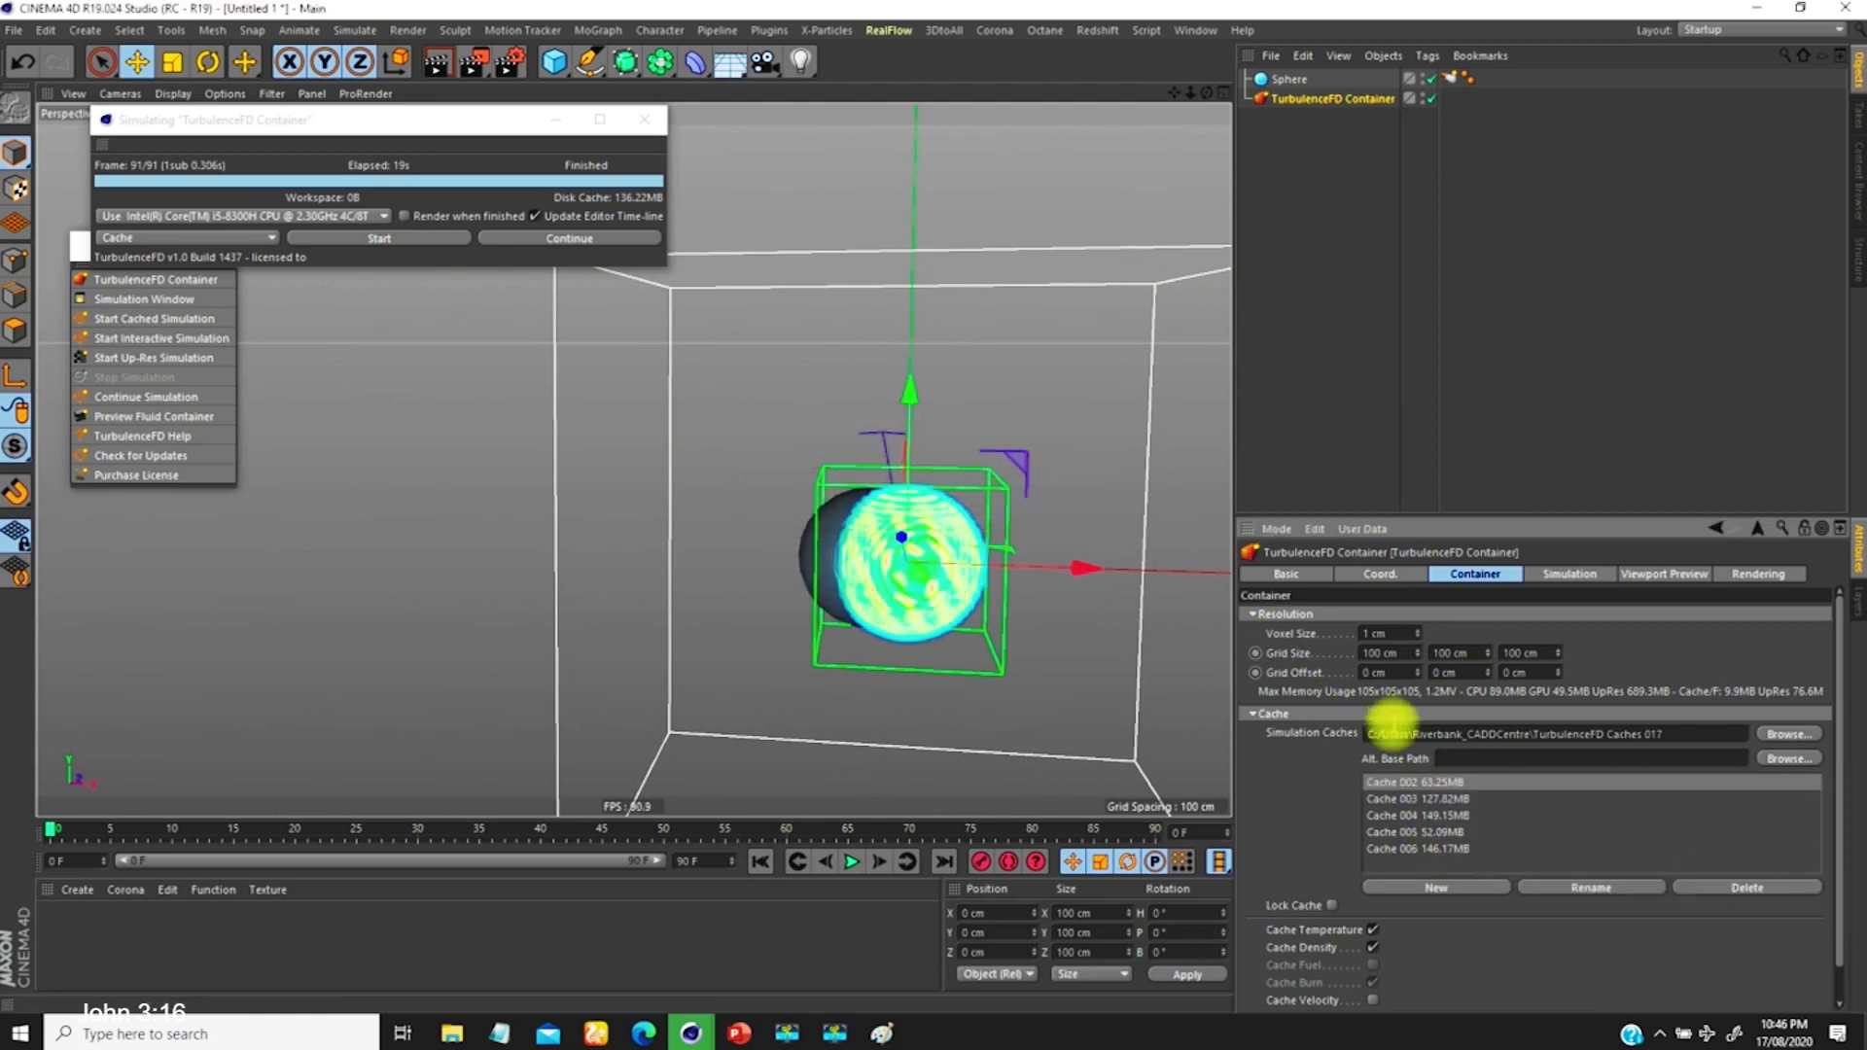
pyautogui.click(1741, 887)
pyautogui.click(982, 504)
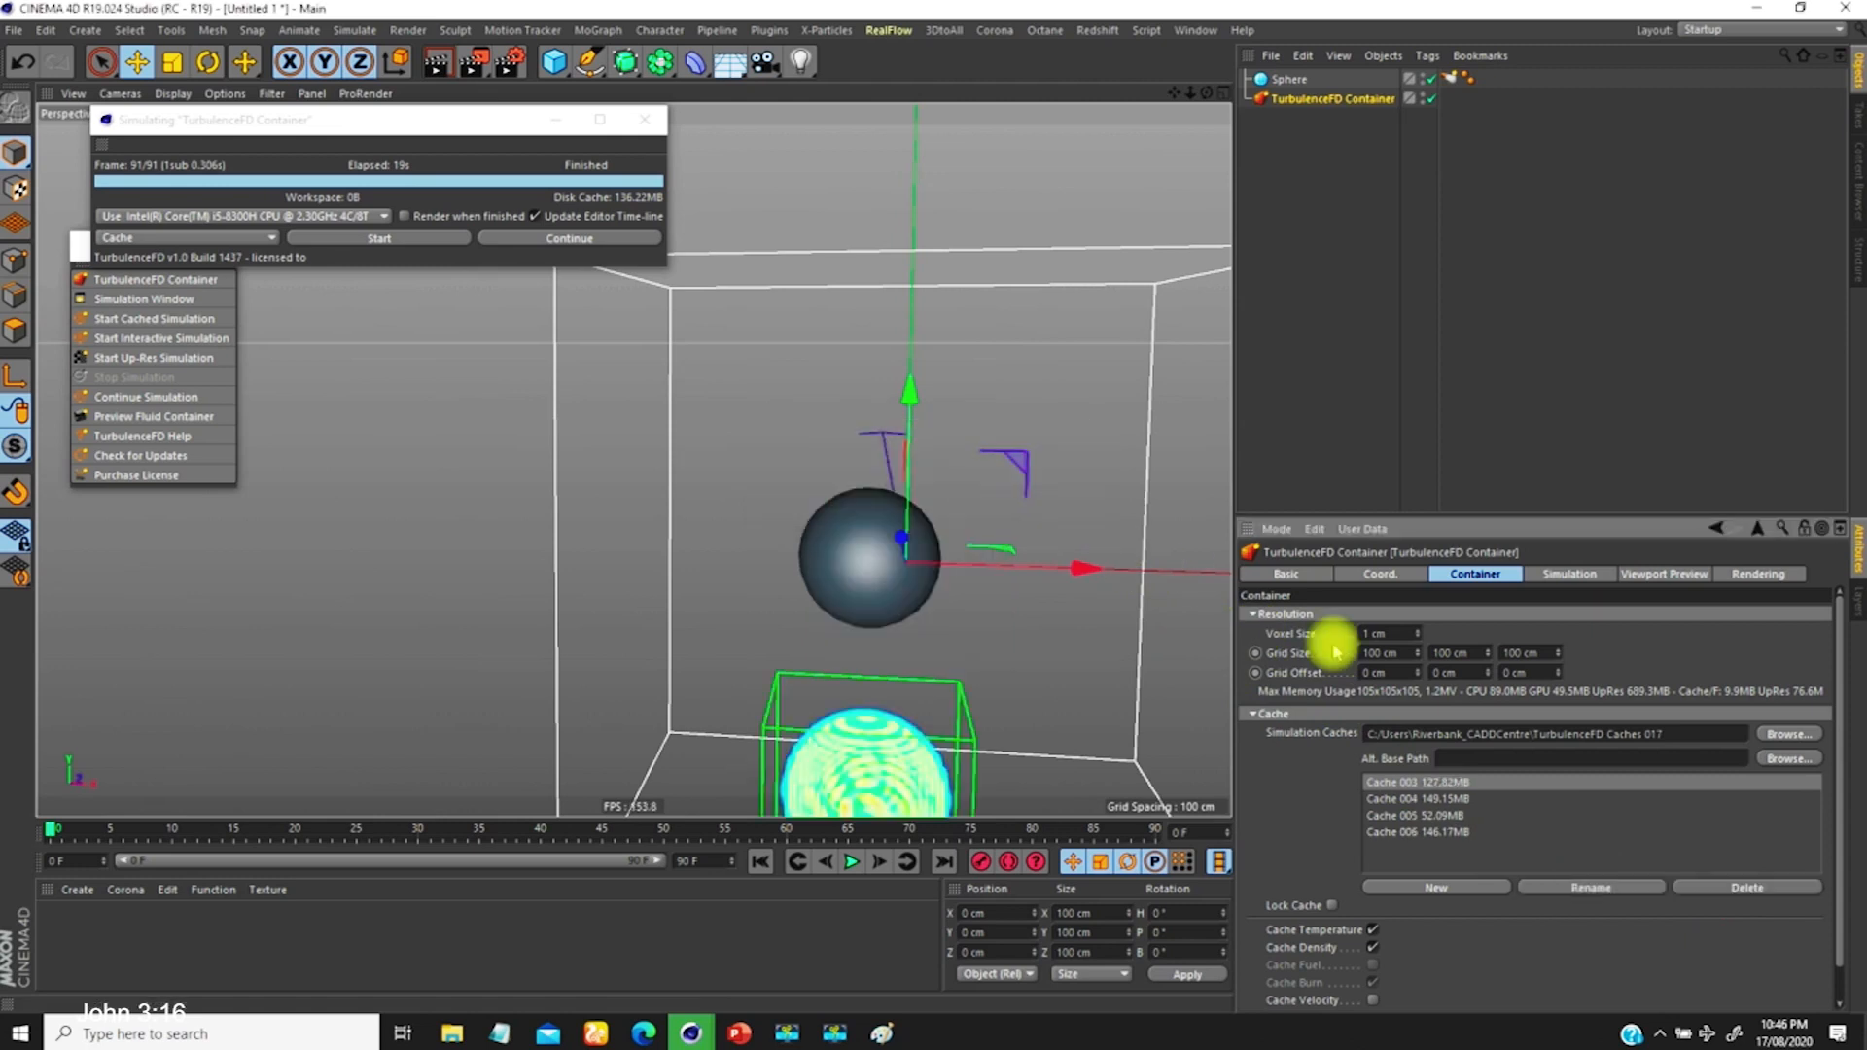
pyautogui.click(1728, 894)
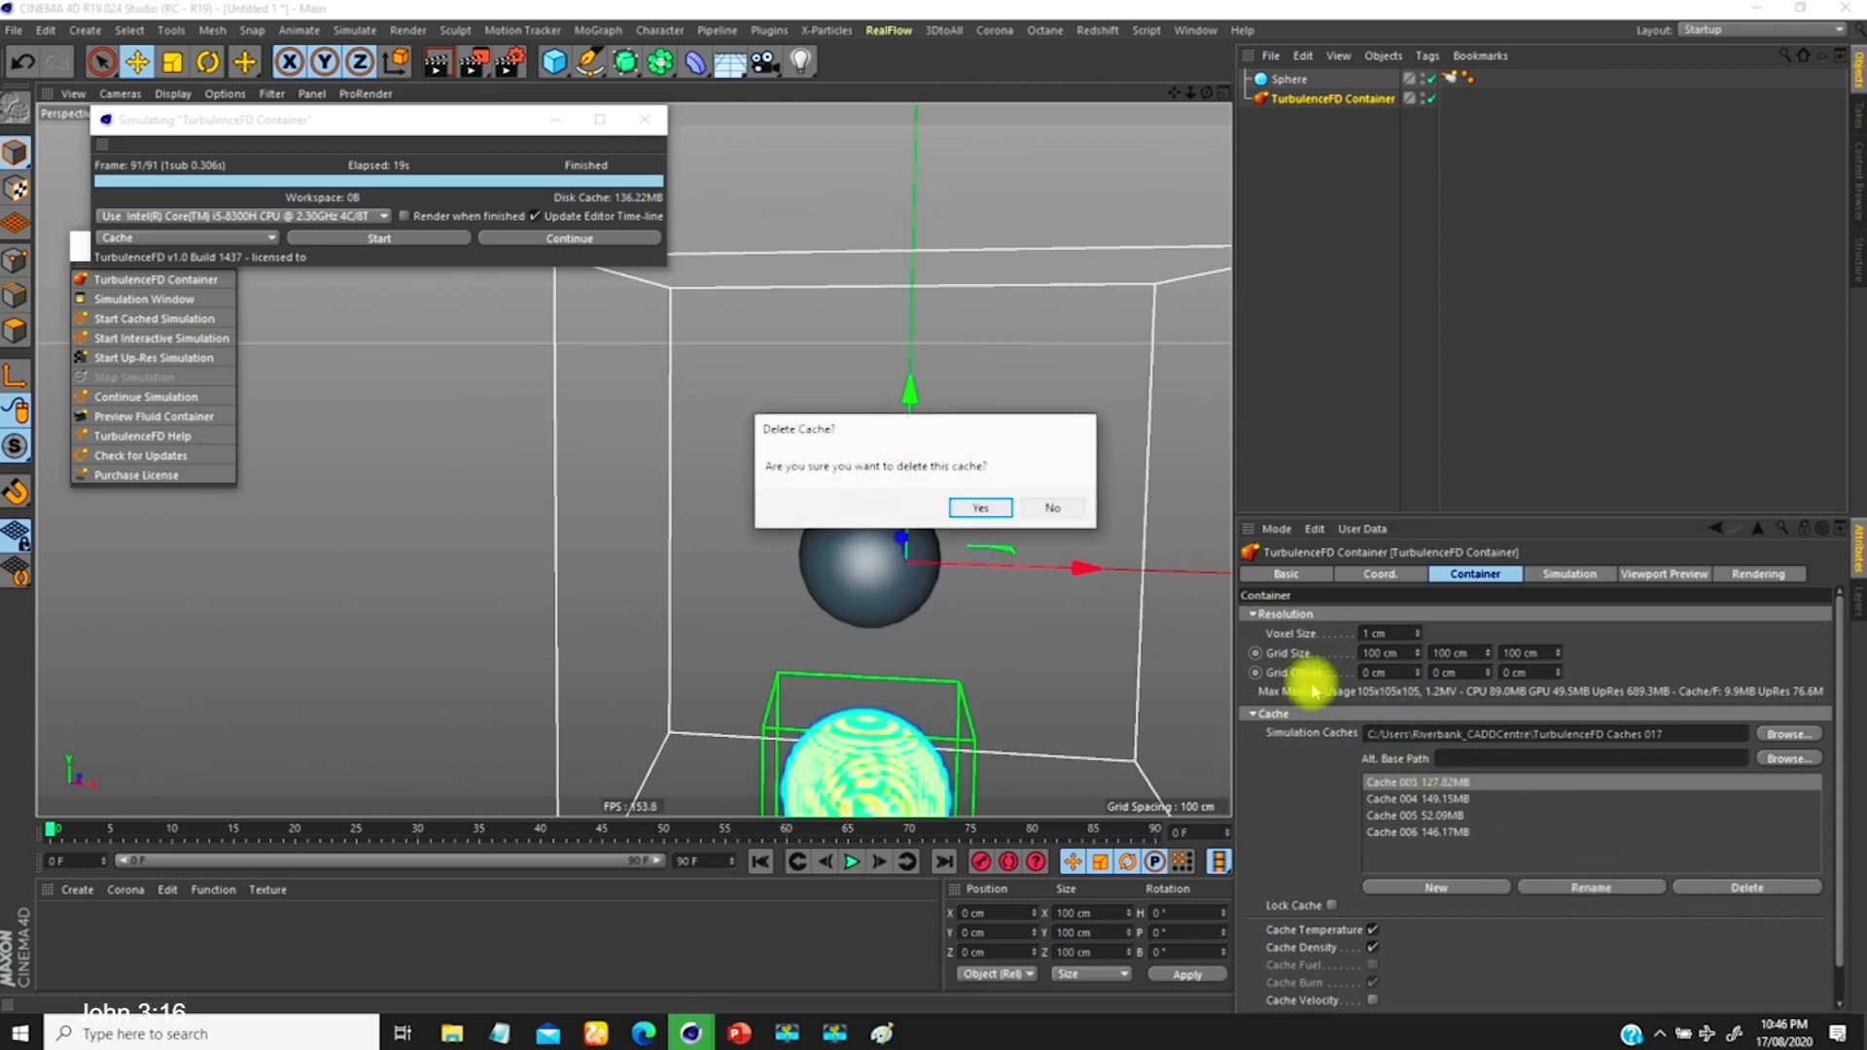
pyautogui.click(972, 505)
pyautogui.click(1720, 885)
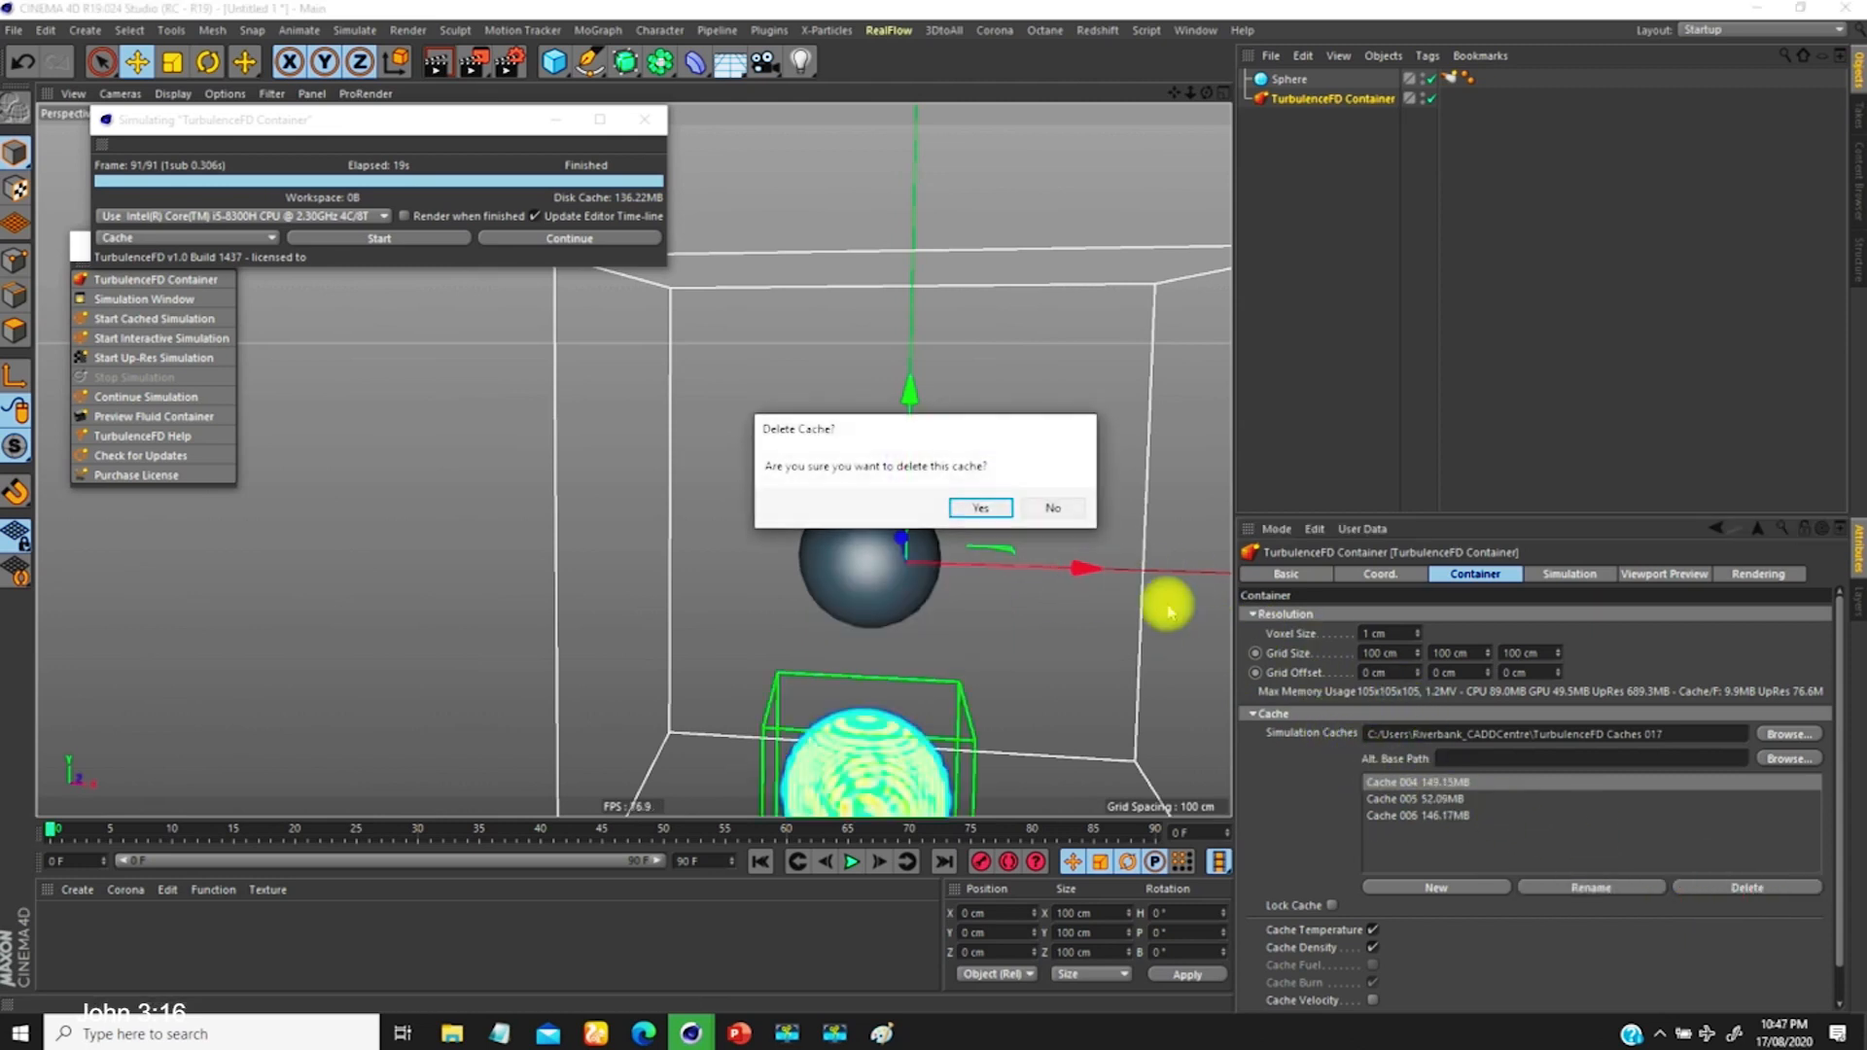
pyautogui.click(994, 505)
pyautogui.click(1709, 886)
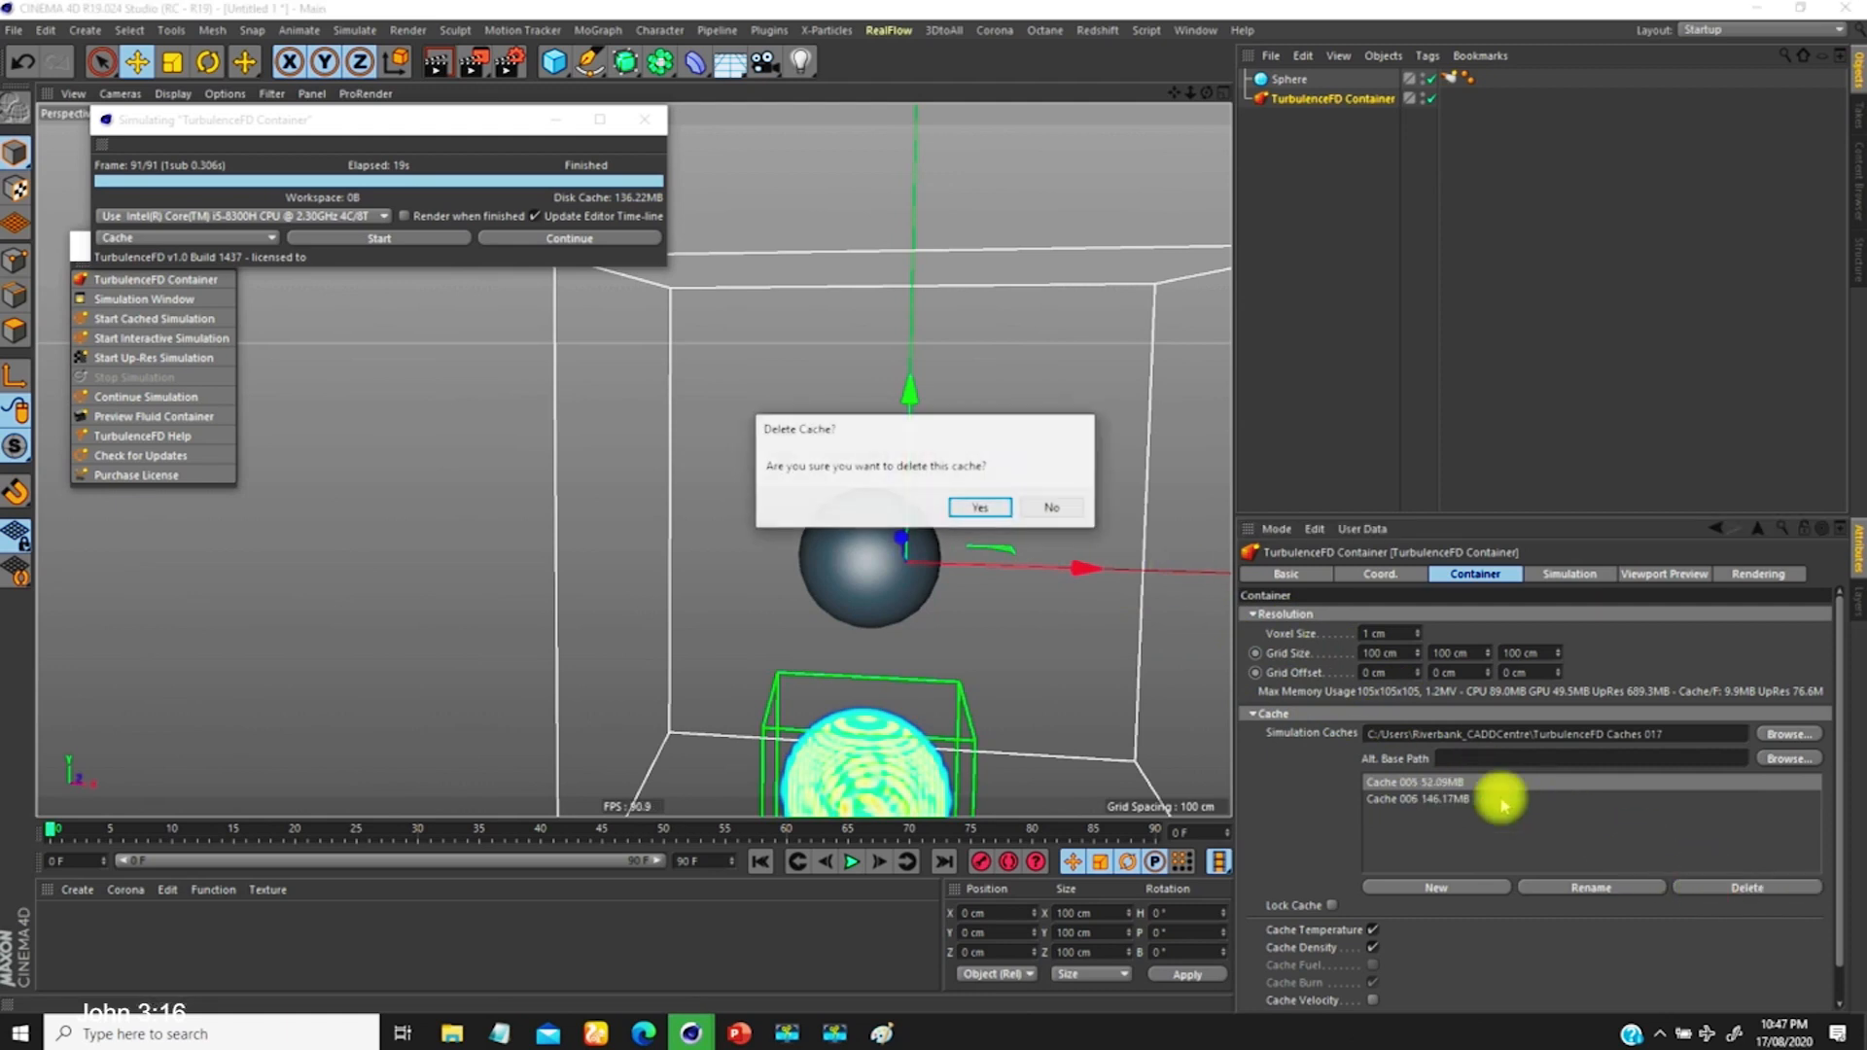
pyautogui.click(975, 507)
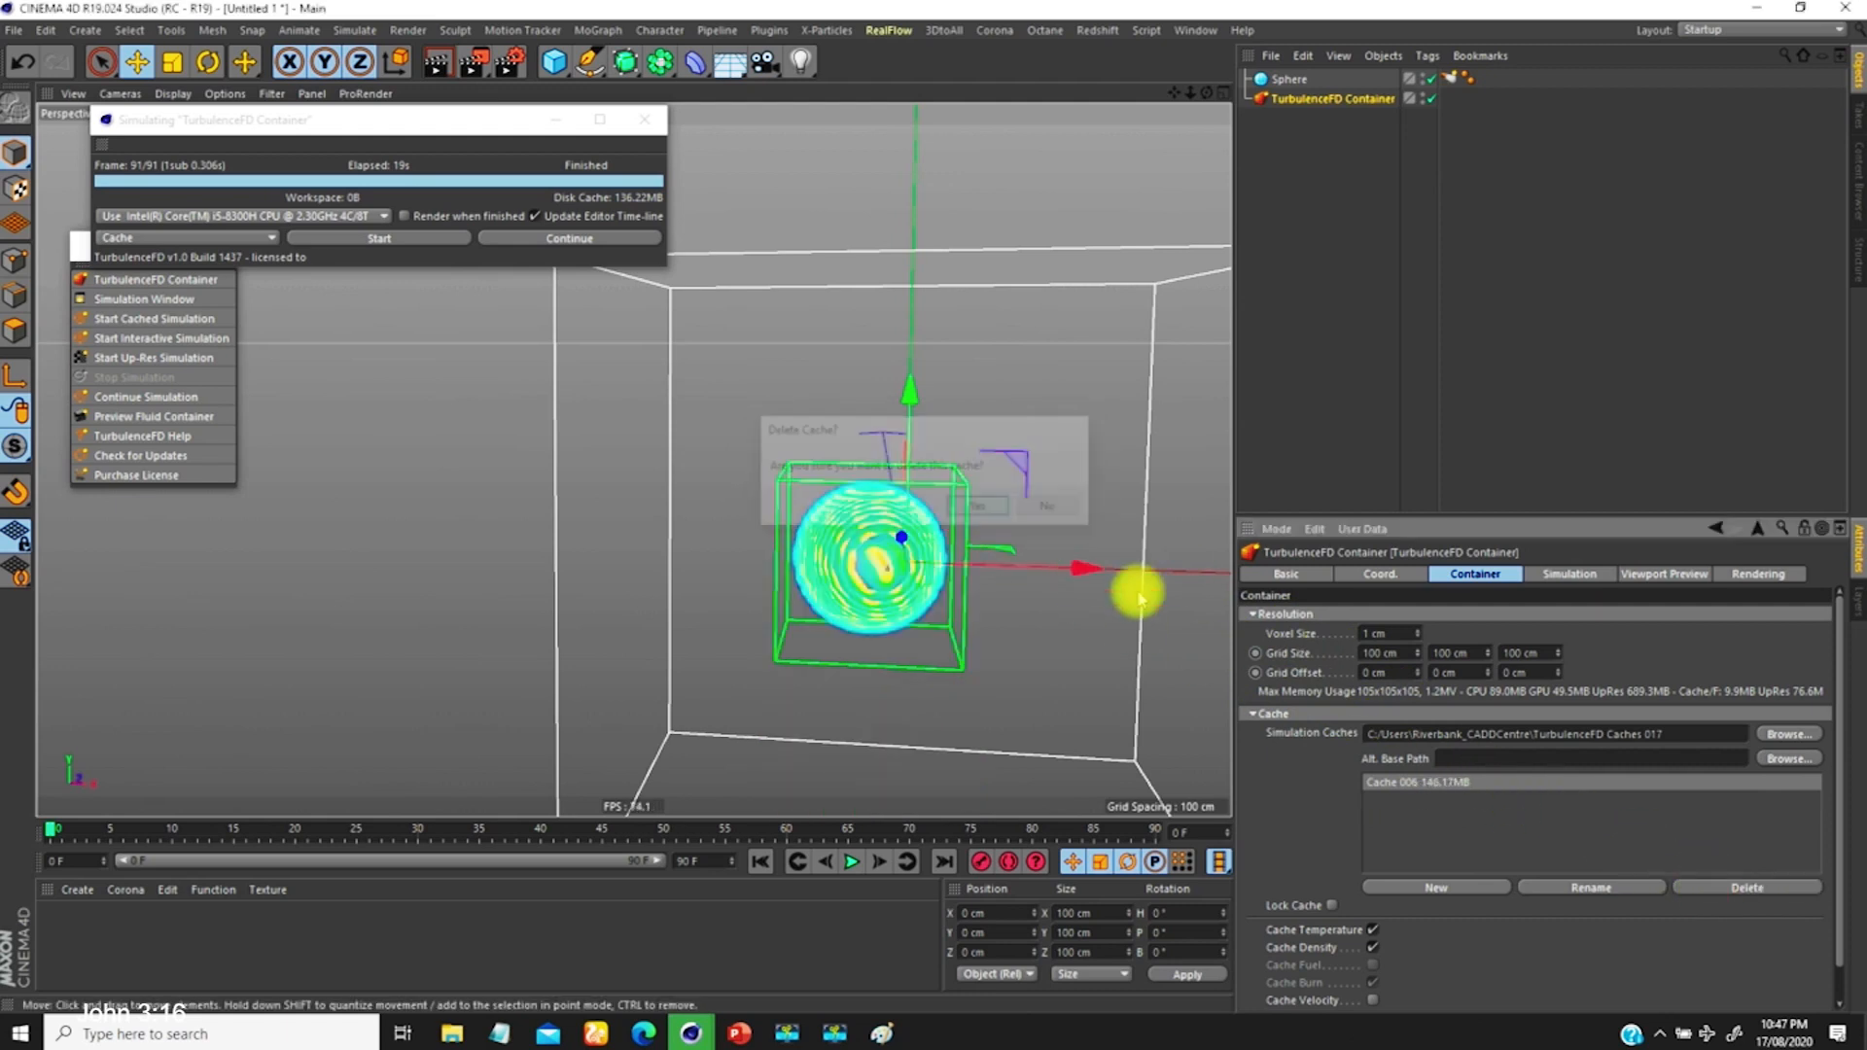
# Step: Create a new simulation cache and run the simulation into it, viewing the swirling plume from several sides
pyautogui.click(1449, 887)
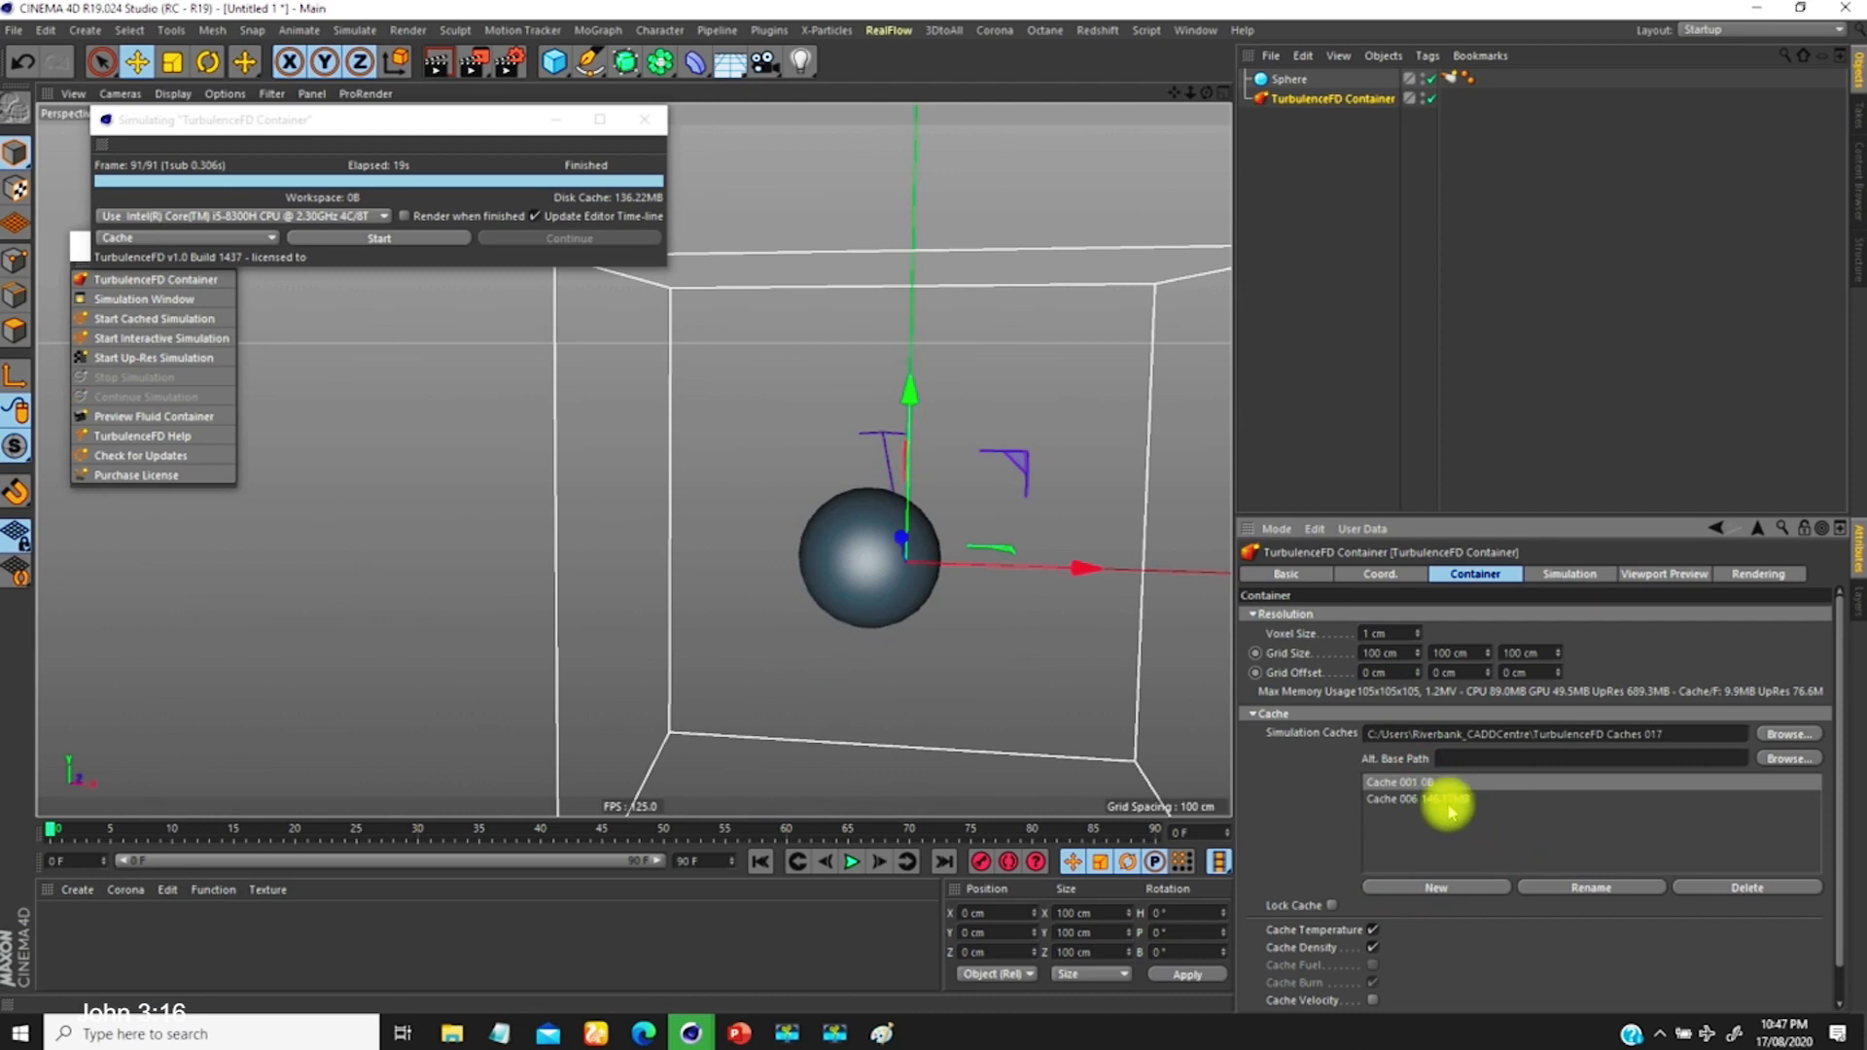
pyautogui.click(418, 237)
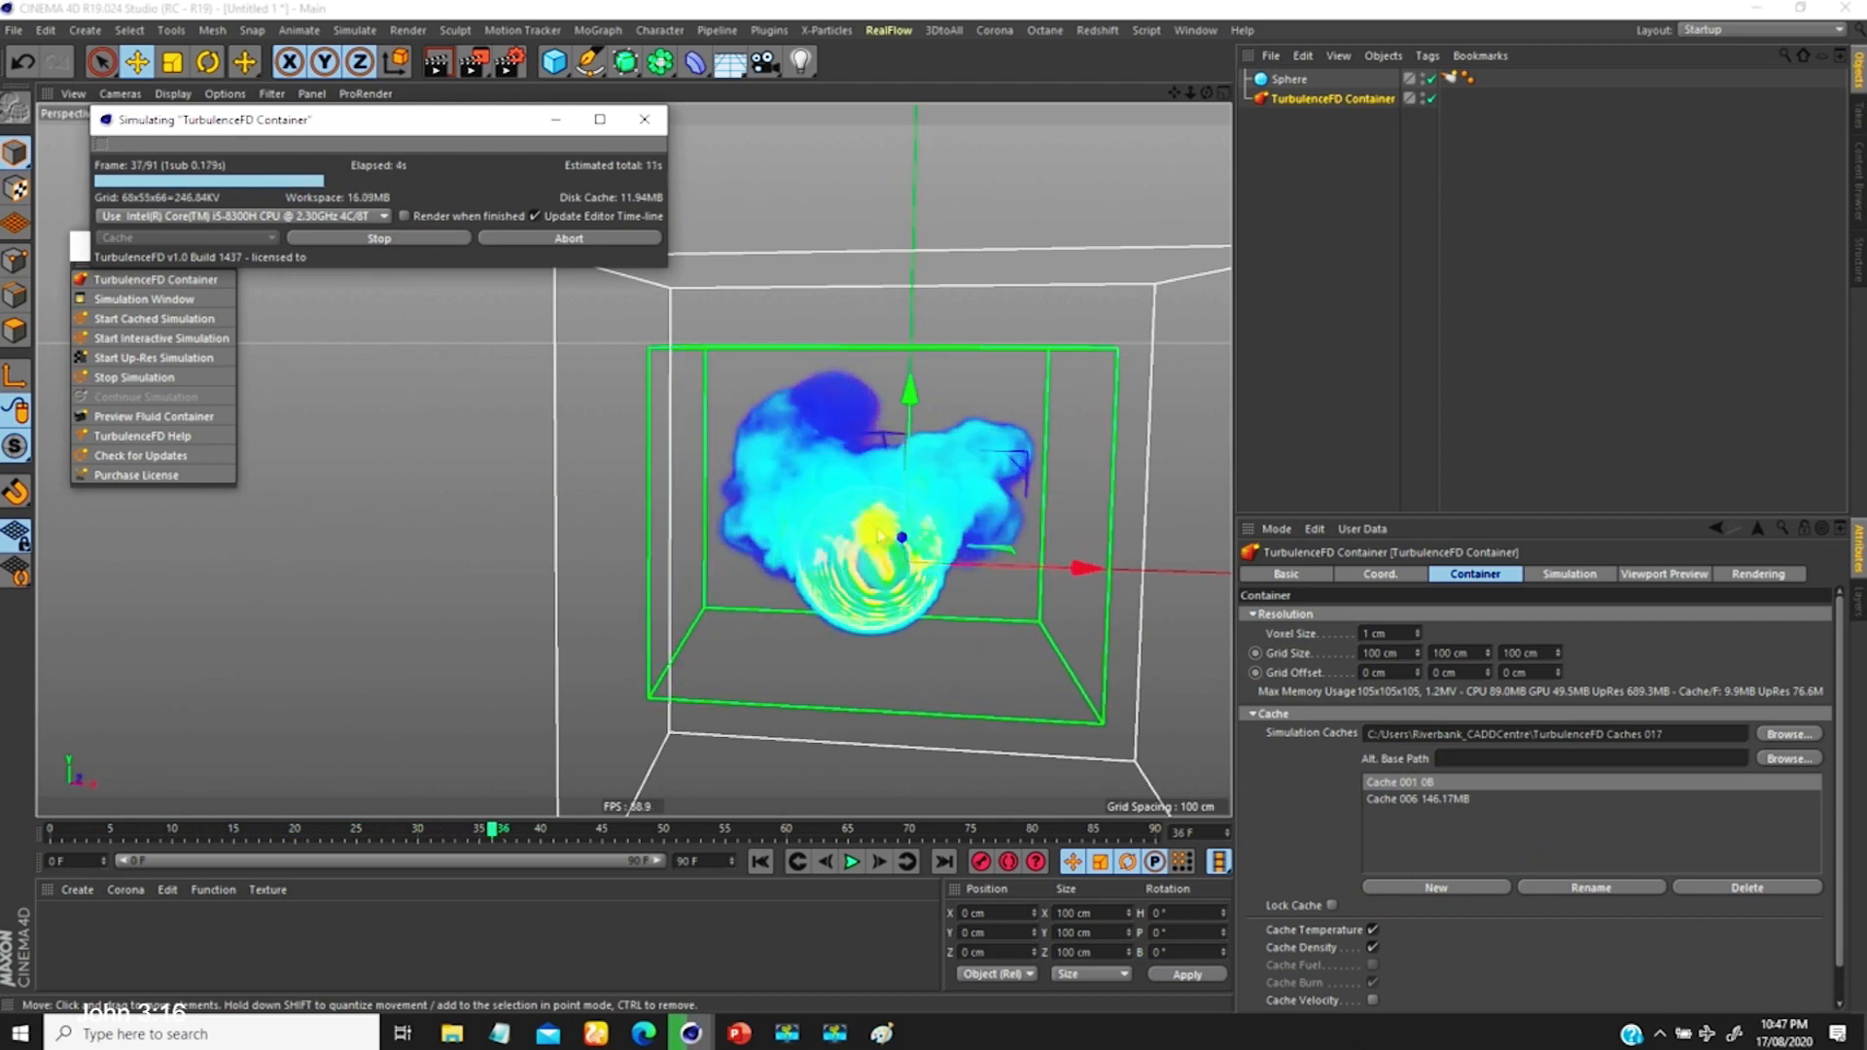
pyautogui.keyDown('alt'); pyautogui.moveTo(910, 575); pyautogui.dragTo(825, 538); pyautogui.keyUp('alt')
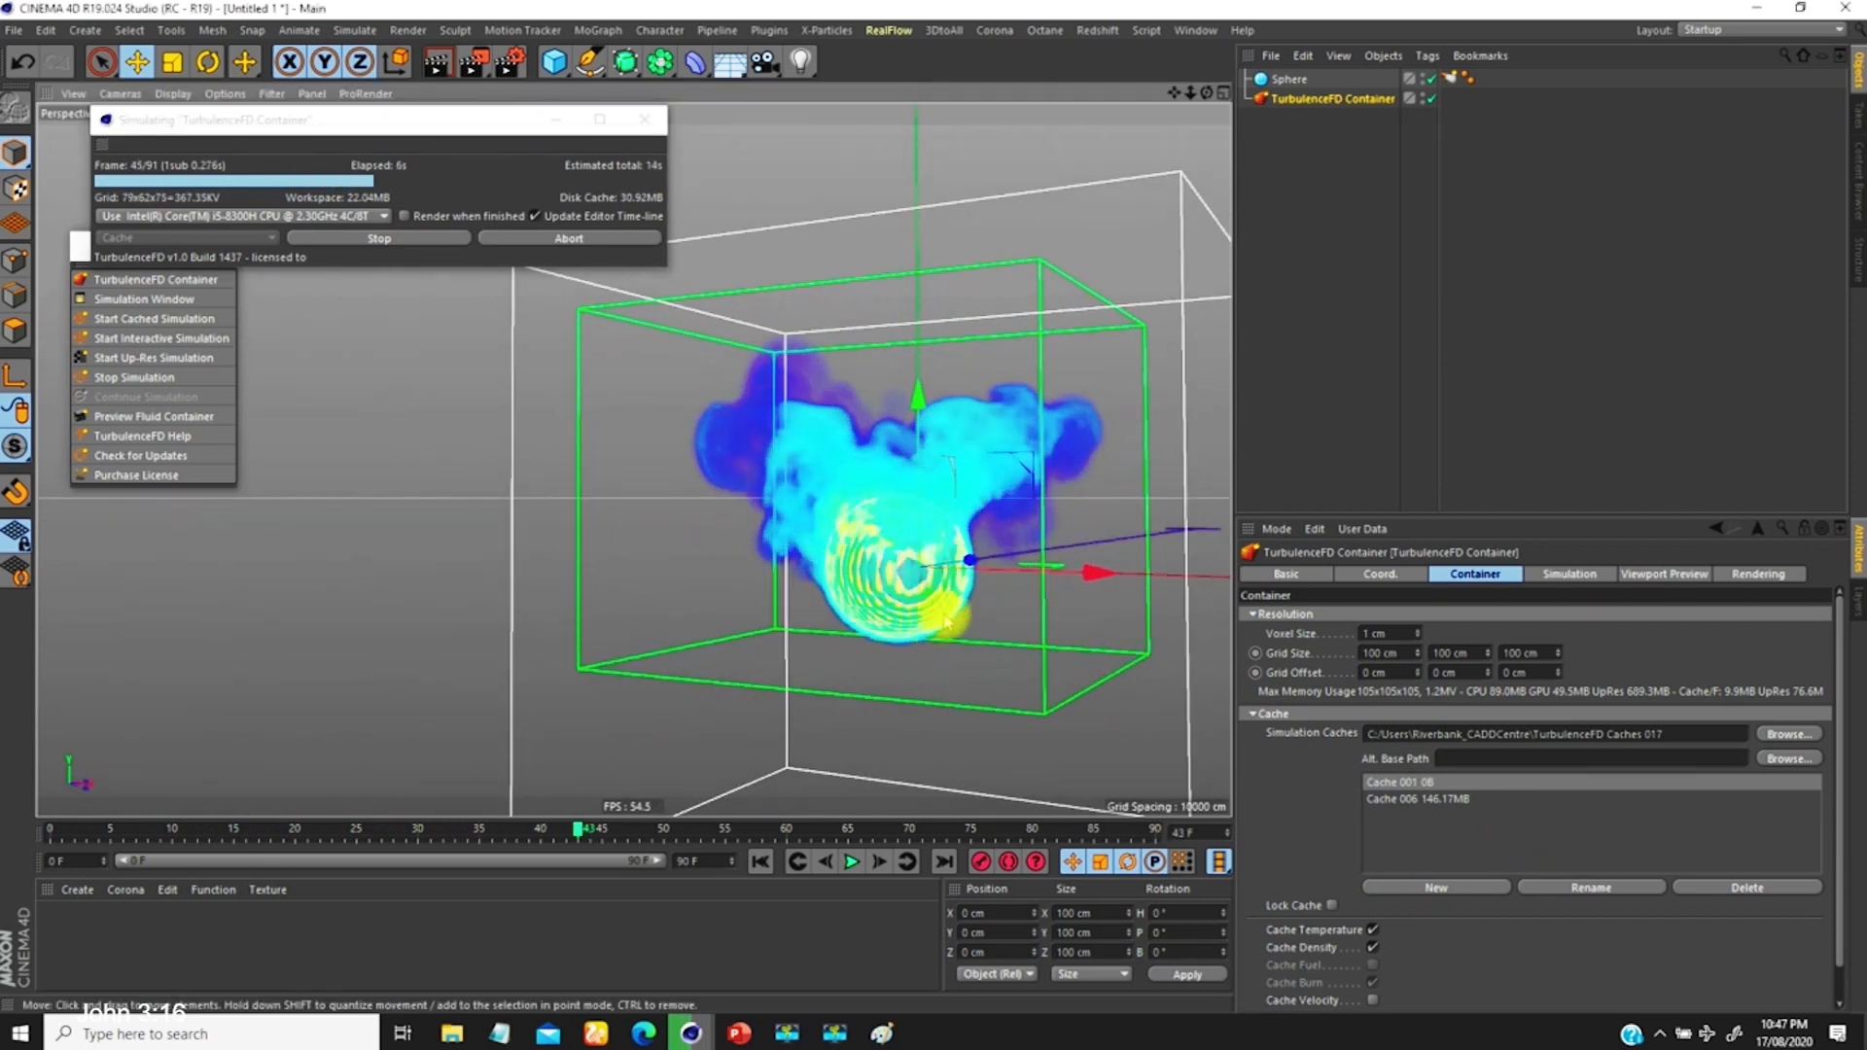
pyautogui.keyDown('alt'); pyautogui.moveTo(982, 627); pyautogui.dragTo(892, 538); pyautogui.keyUp('alt')
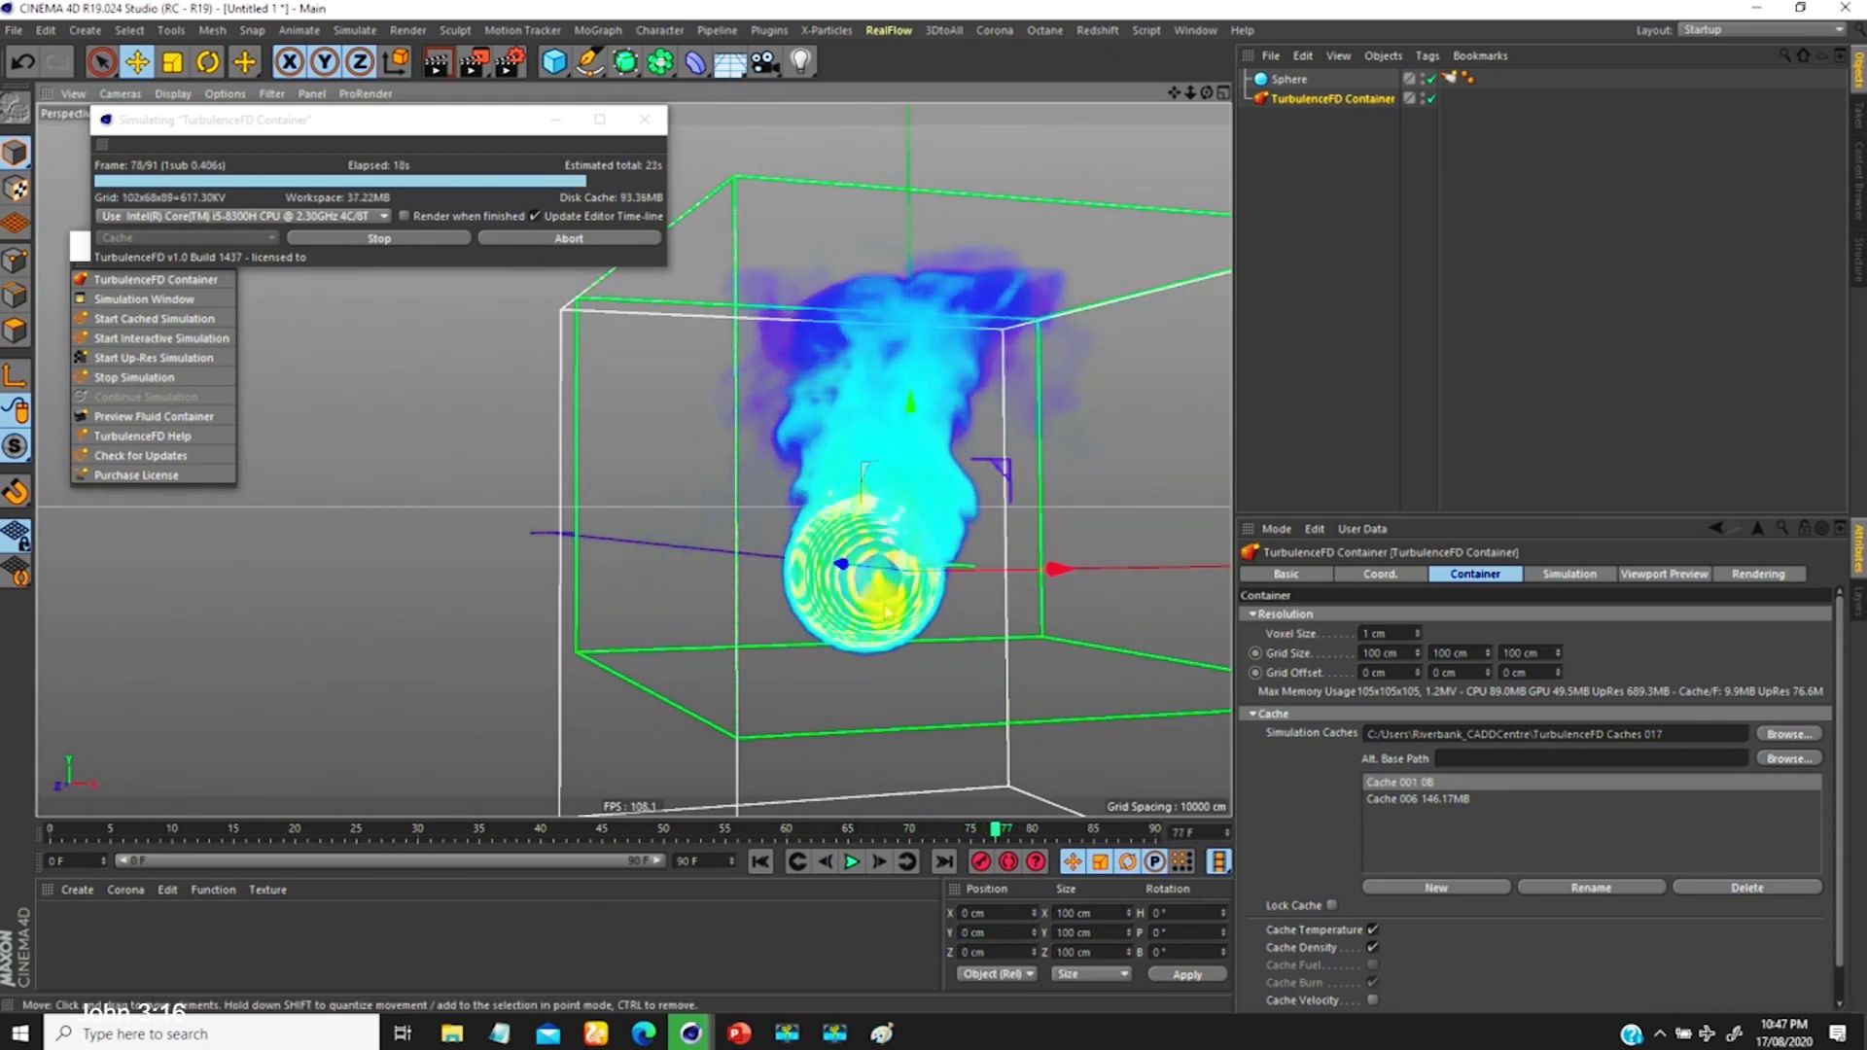
pyautogui.keyDown('alt'); pyautogui.moveTo(893, 603); pyautogui.dragTo(684, 607); pyautogui.keyUp('alt')
pyautogui.keyDown('alt'); pyautogui.moveTo(990, 613); pyautogui.dragTo(1249, 598); pyautogui.keyUp('alt')
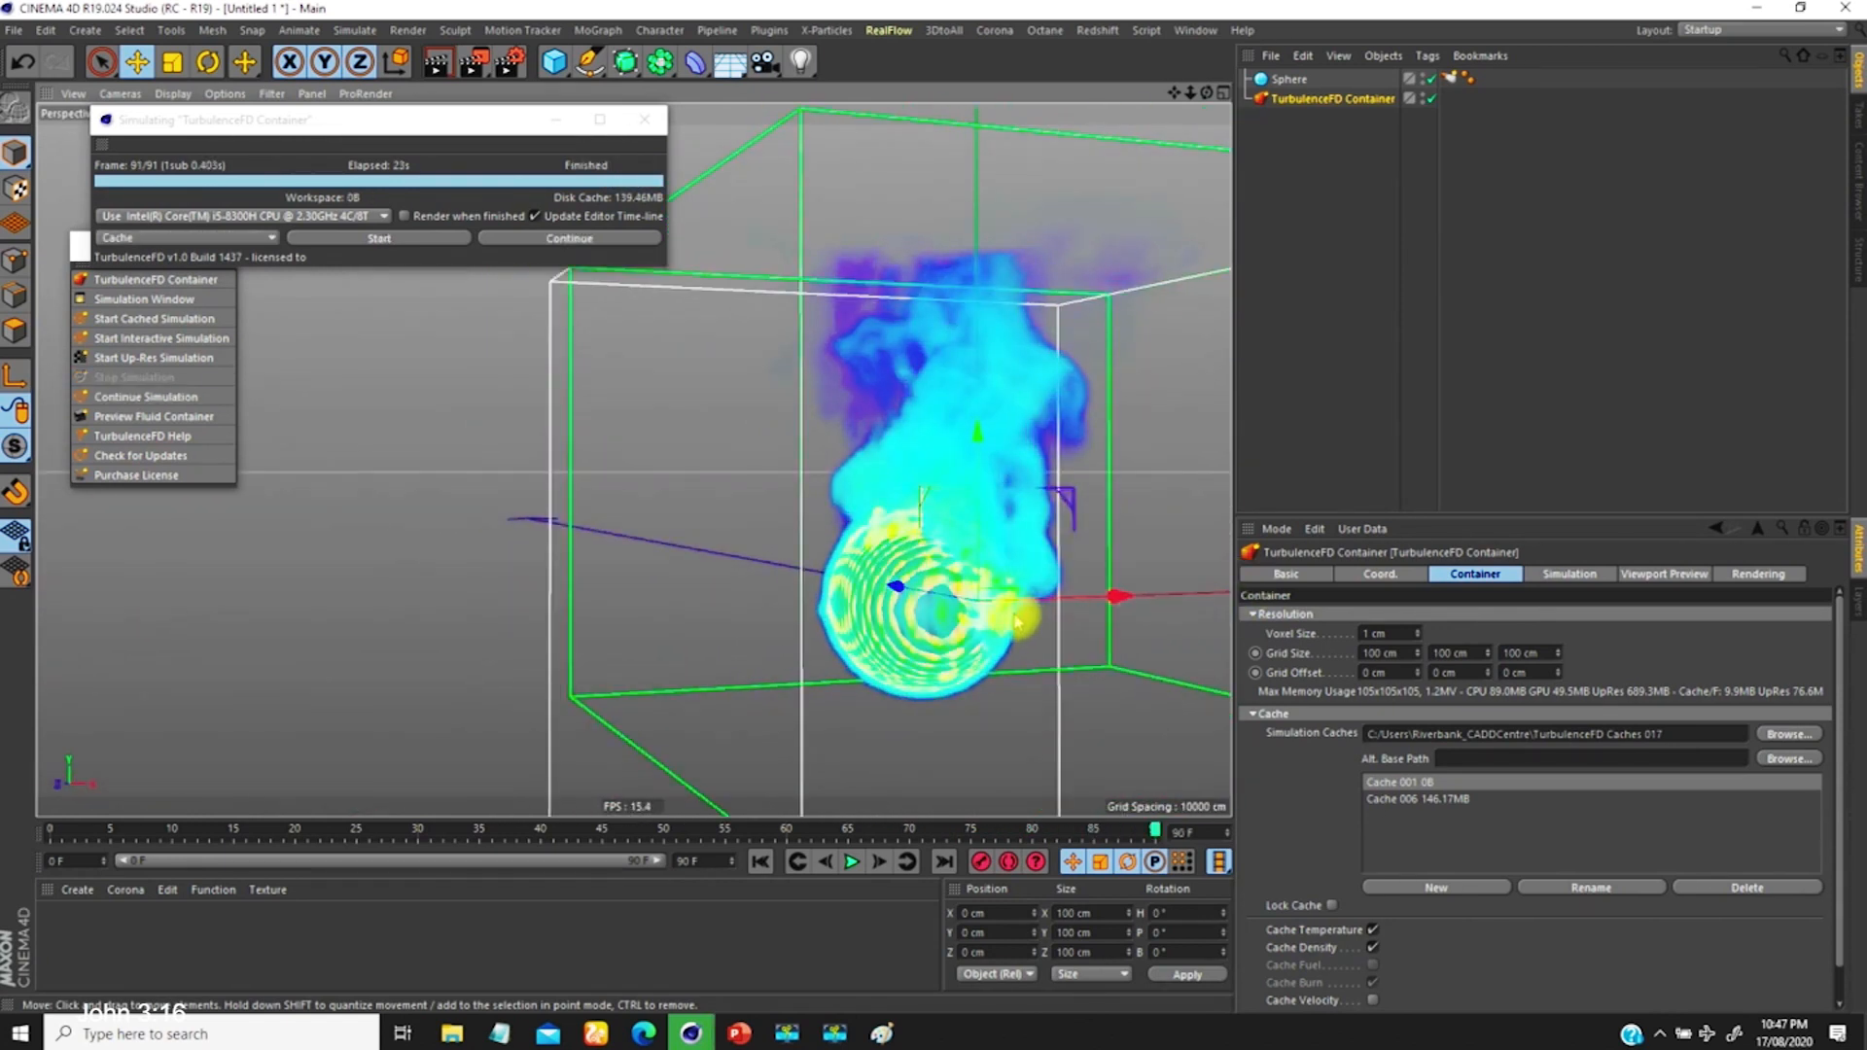
# Step: Play back the cached simulation from the start, examining the plume from several angles and distances, and rewind to frame 0
pyautogui.click(853, 860)
pyautogui.click(761, 863)
pyautogui.keyDown('alt'); pyautogui.moveTo(980, 560); pyautogui.dragTo(965, 632); pyautogui.keyUp('alt')
pyautogui.keyDown('alt'); pyautogui.moveTo(958, 704); pyautogui.dragTo(826, 608); pyautogui.keyUp('alt')
pyautogui.click(853, 862)
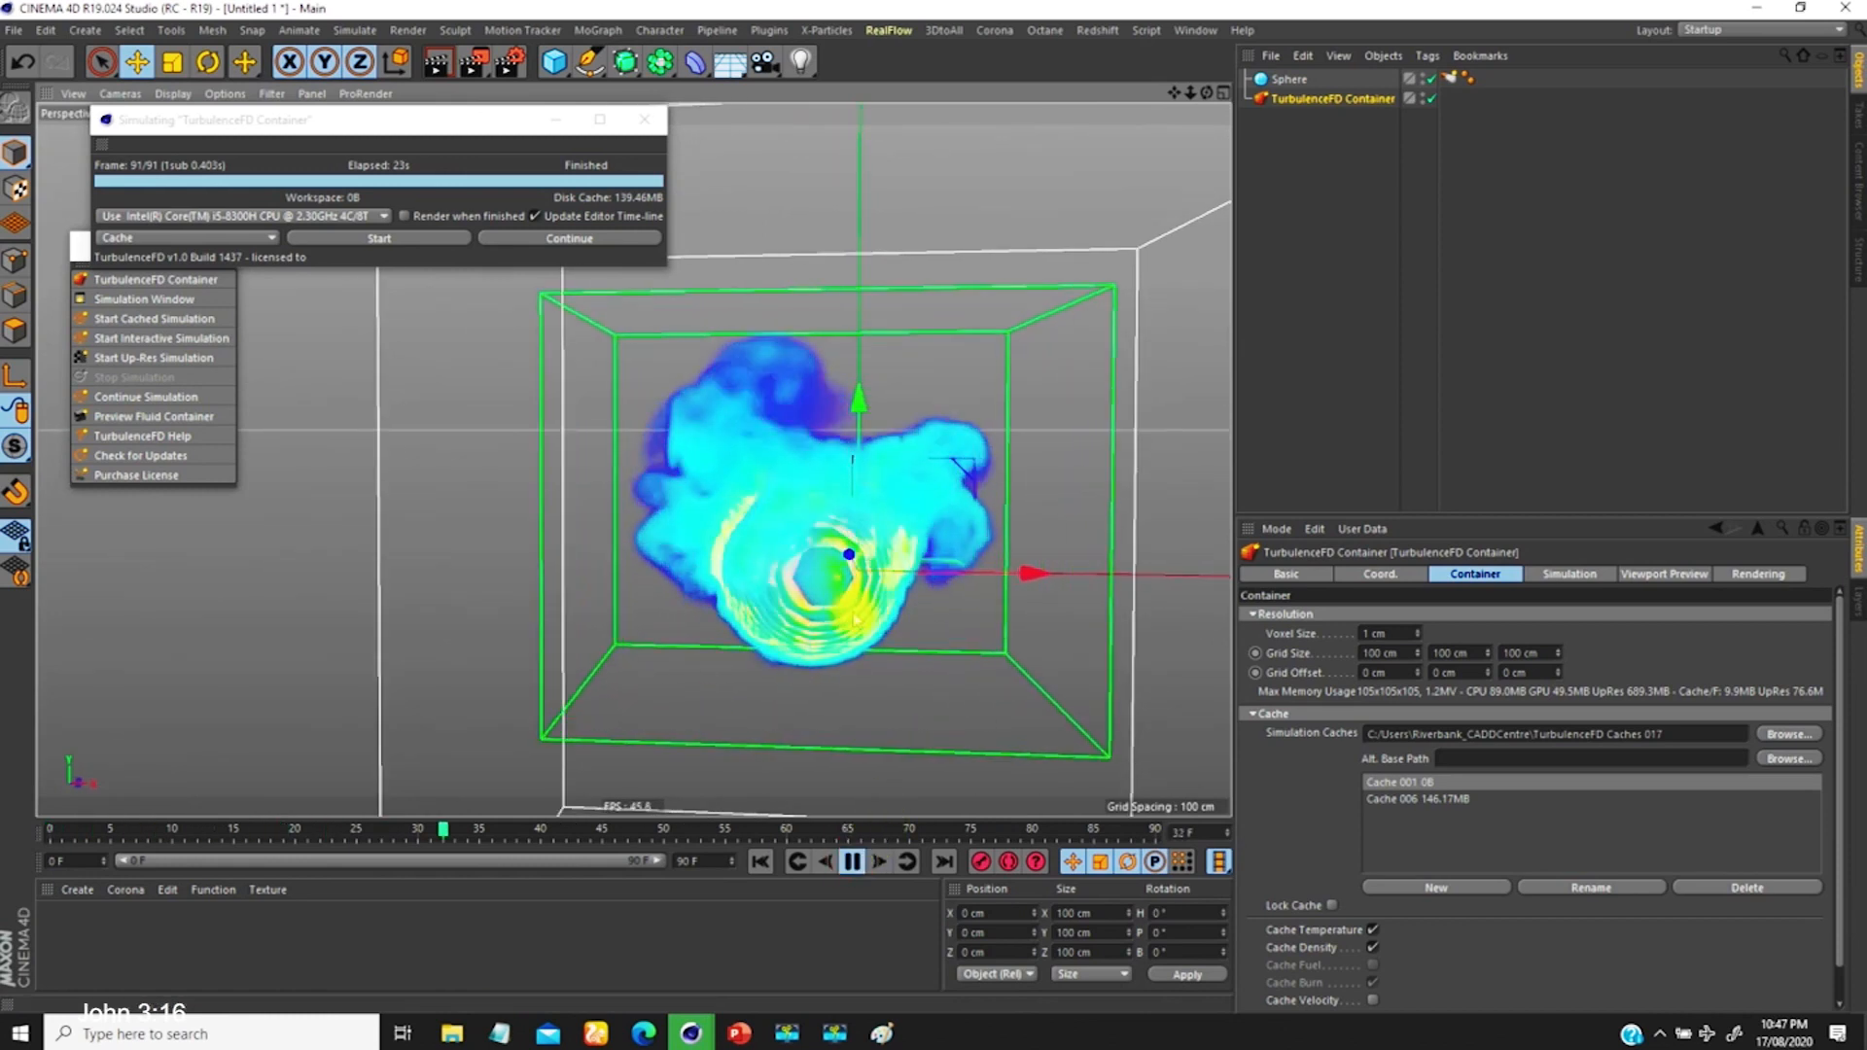
pyautogui.keyDown('alt'); pyautogui.moveTo(848, 650); pyautogui.dragTo(904, 654); pyautogui.keyUp('alt')
pyautogui.keyDown('alt'); pyautogui.moveTo(826, 631); pyautogui.dragTo(786, 763, button='right'); pyautogui.keyUp('alt')
pyautogui.keyDown('alt'); pyautogui.moveTo(827, 627); pyautogui.dragTo(754, 519); pyautogui.keyUp('alt')
pyautogui.click(853, 862)
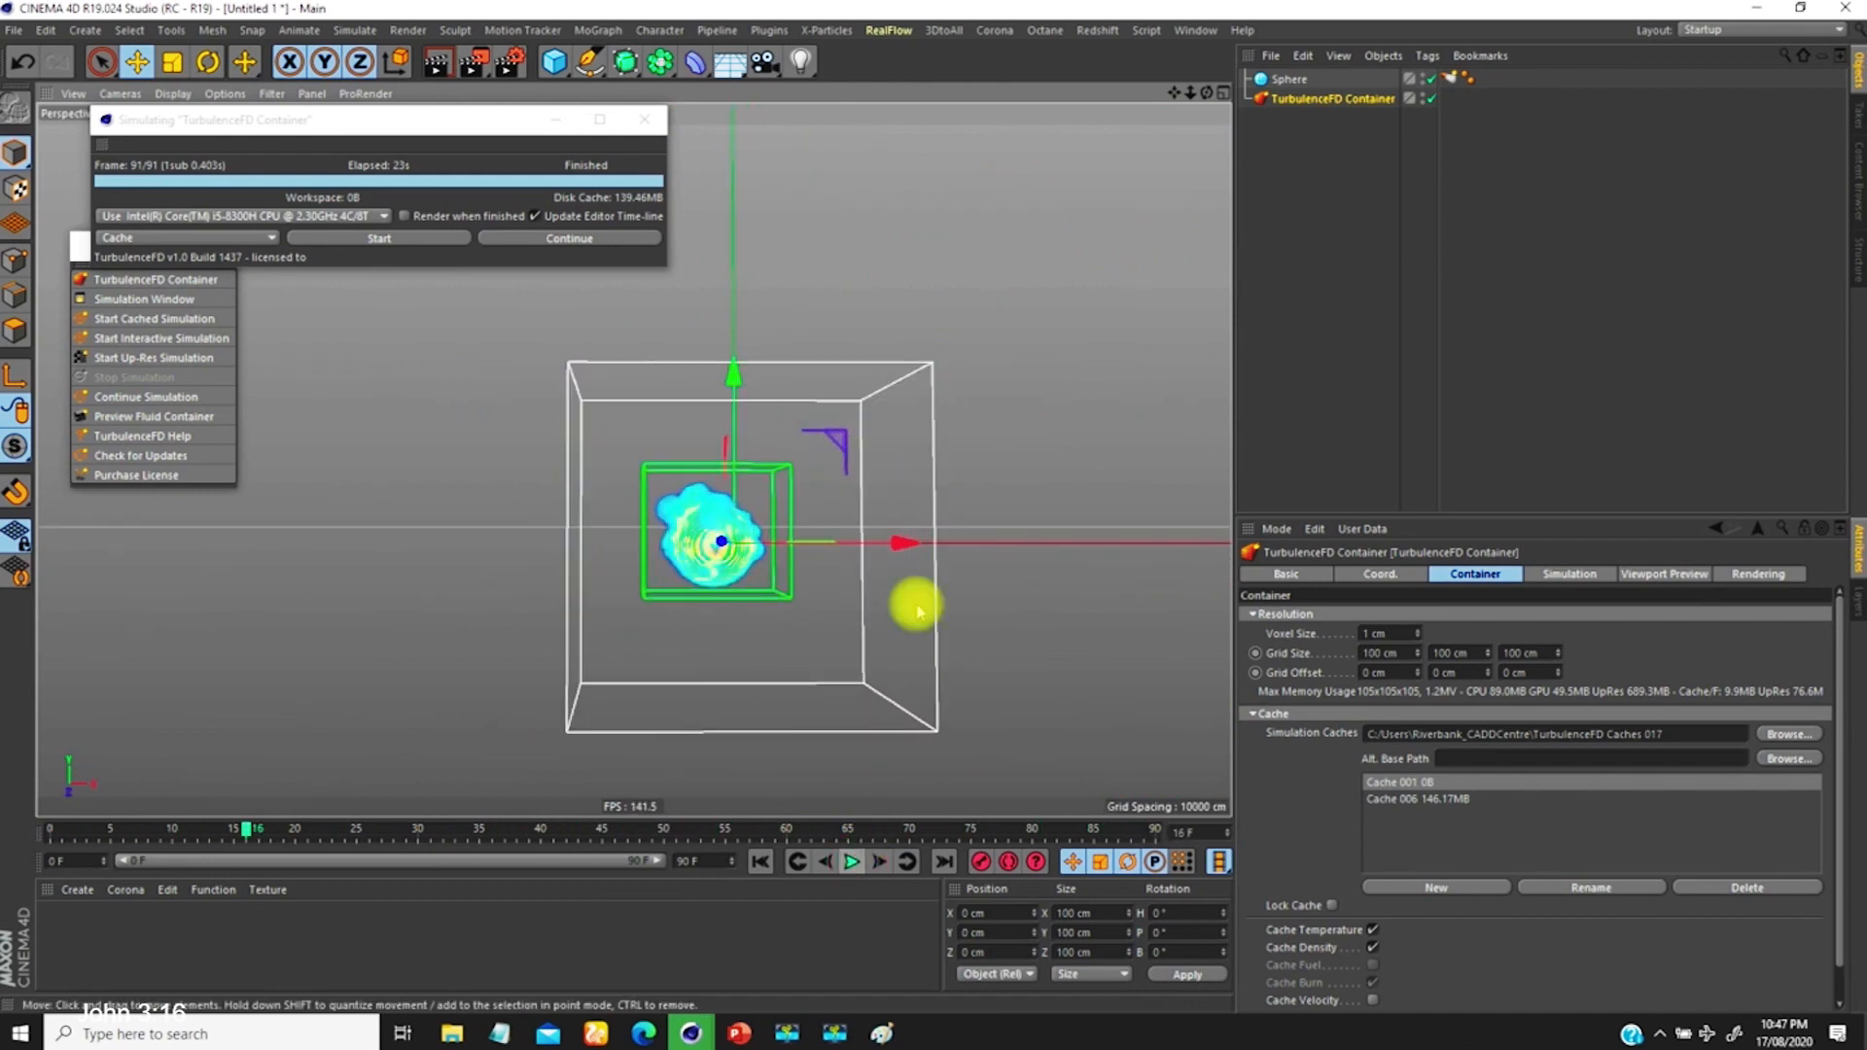
pyautogui.click(760, 861)
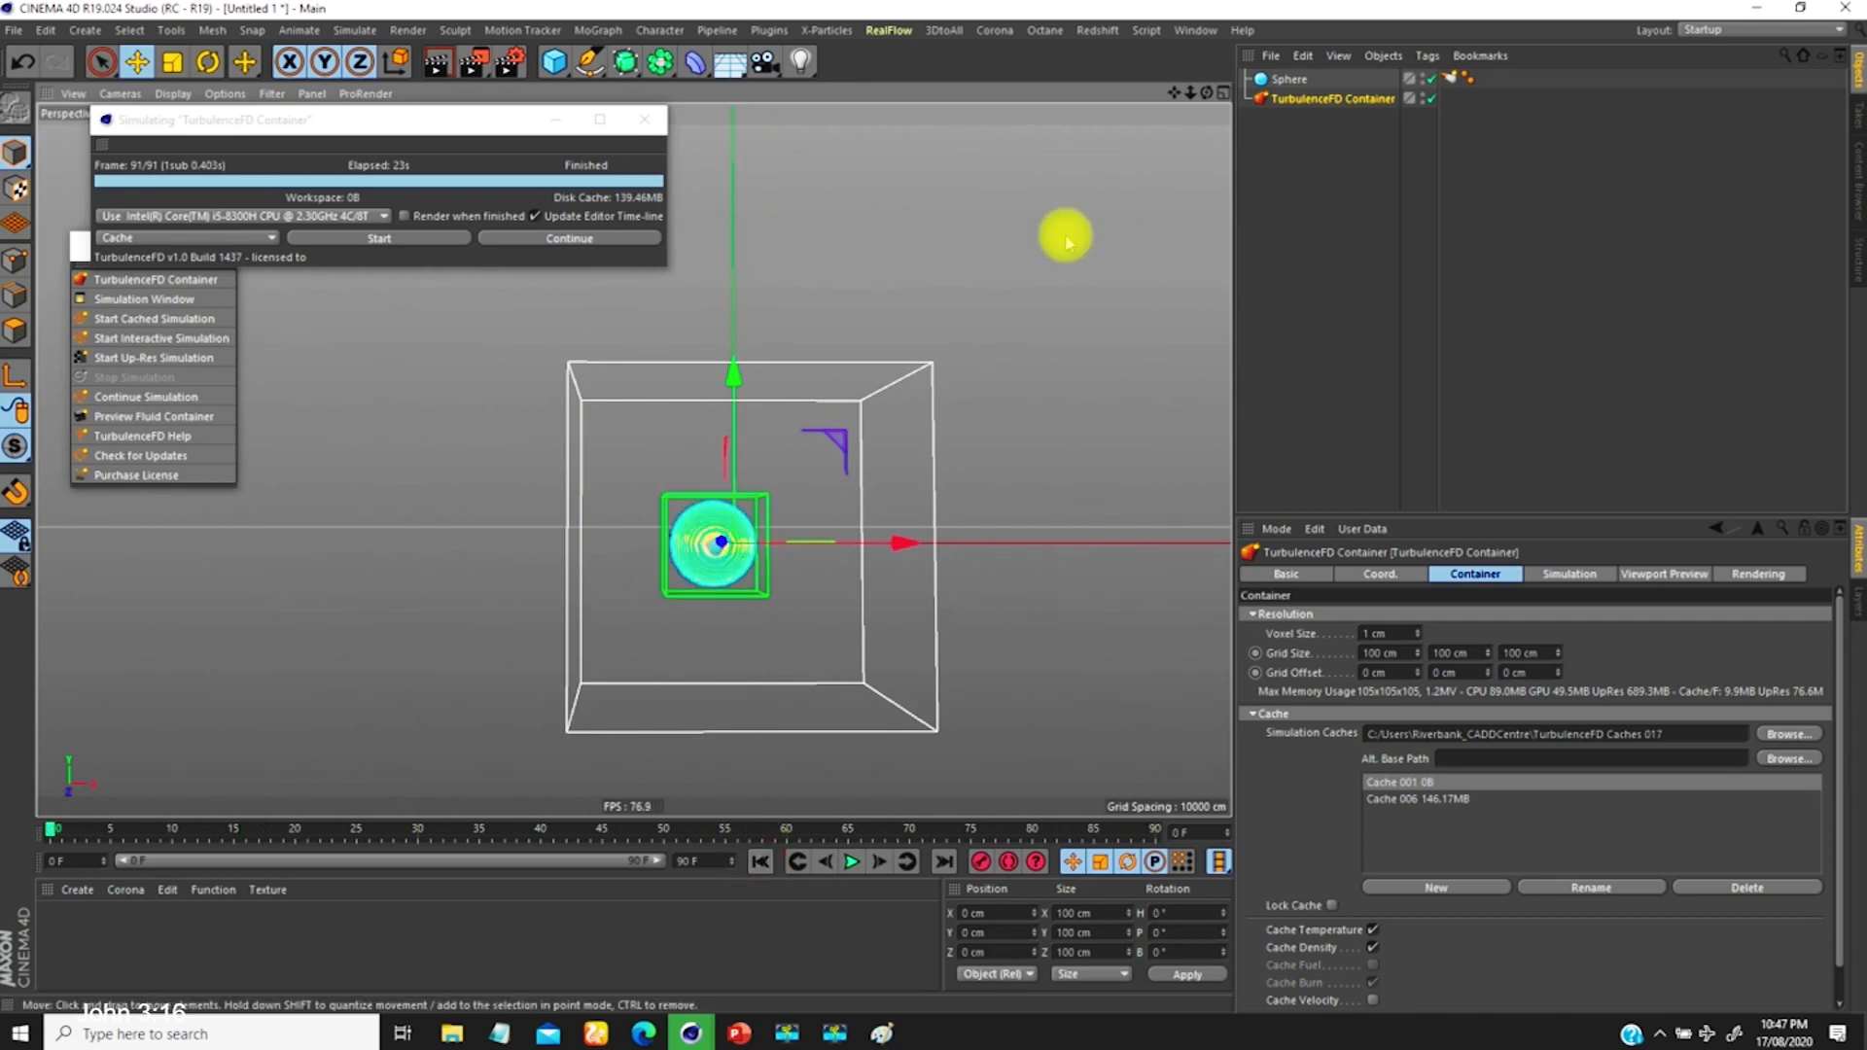
# Step: Move the sphere emitter straight down by about 26 cm inside the container
pyautogui.click(1273, 82)
pyautogui.moveTo(716, 367); pyautogui.dragTo(739, 457)
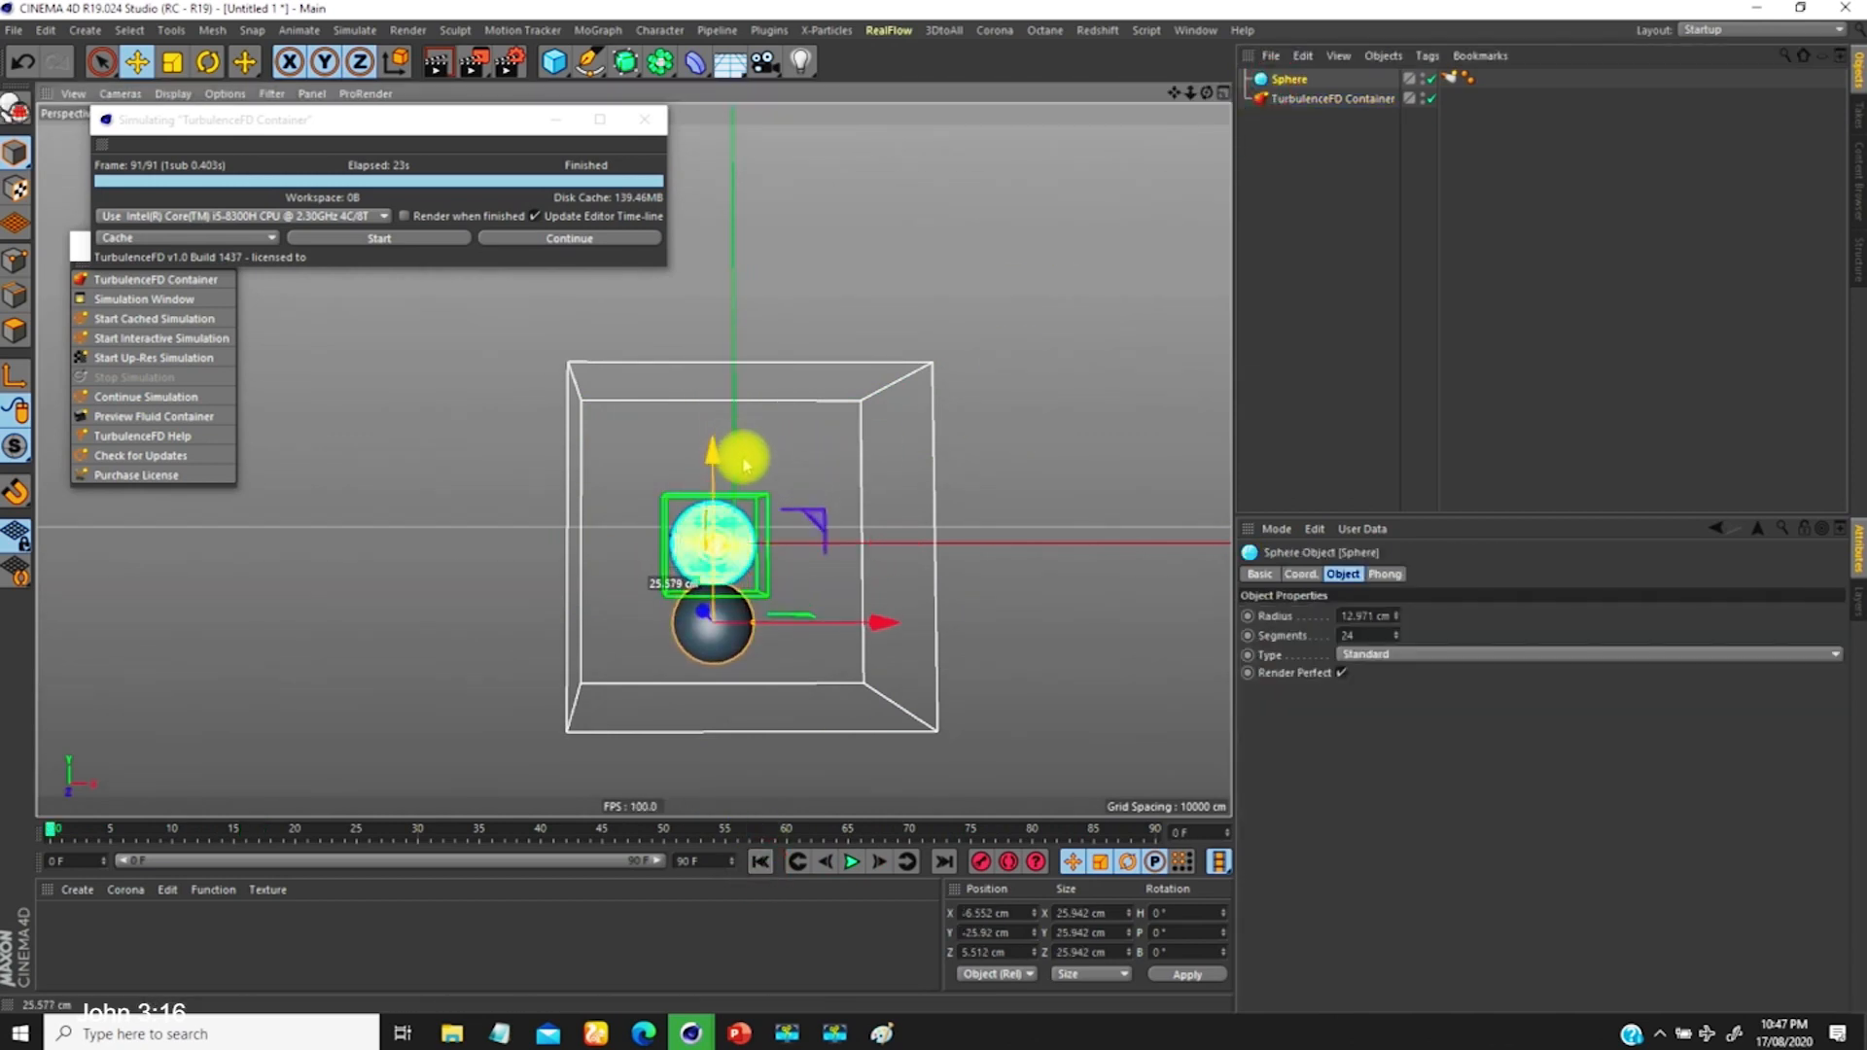
# Step: Set the container's temperature Buoyancy to 10 cm
pyautogui.click(1328, 97)
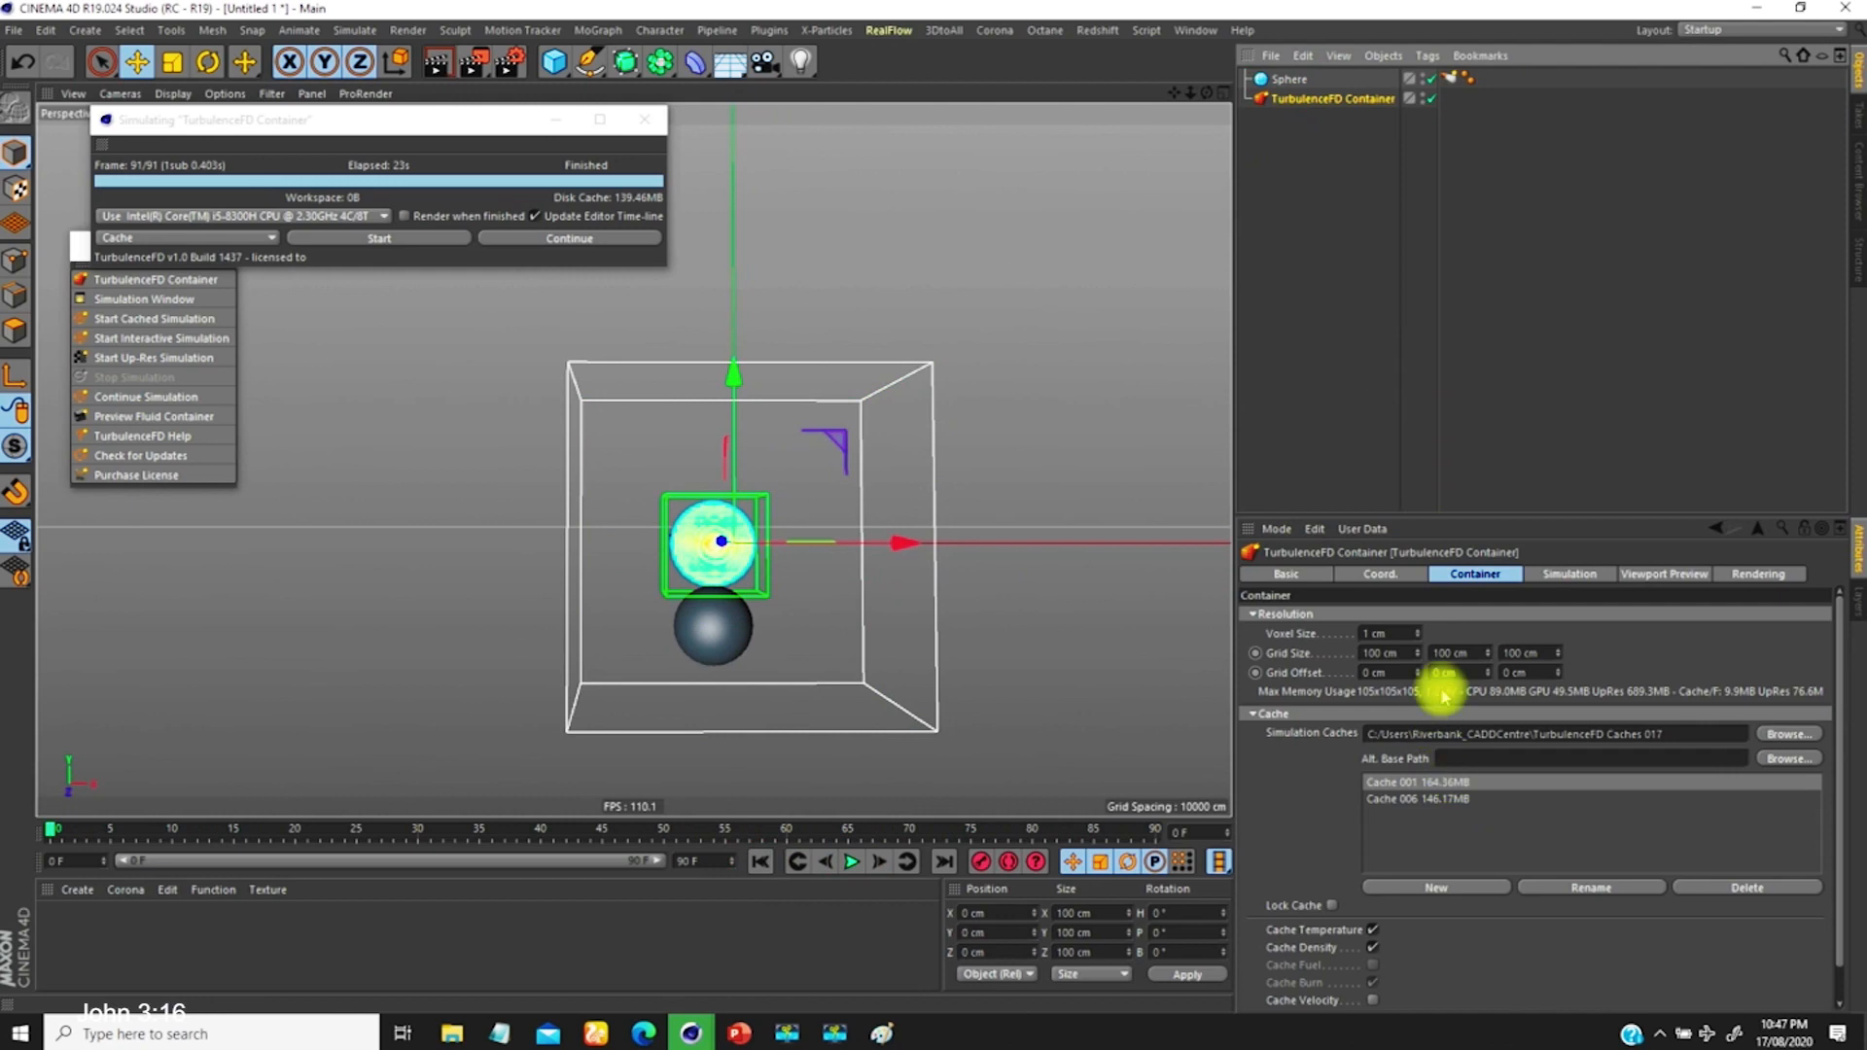
pyautogui.click(1568, 575)
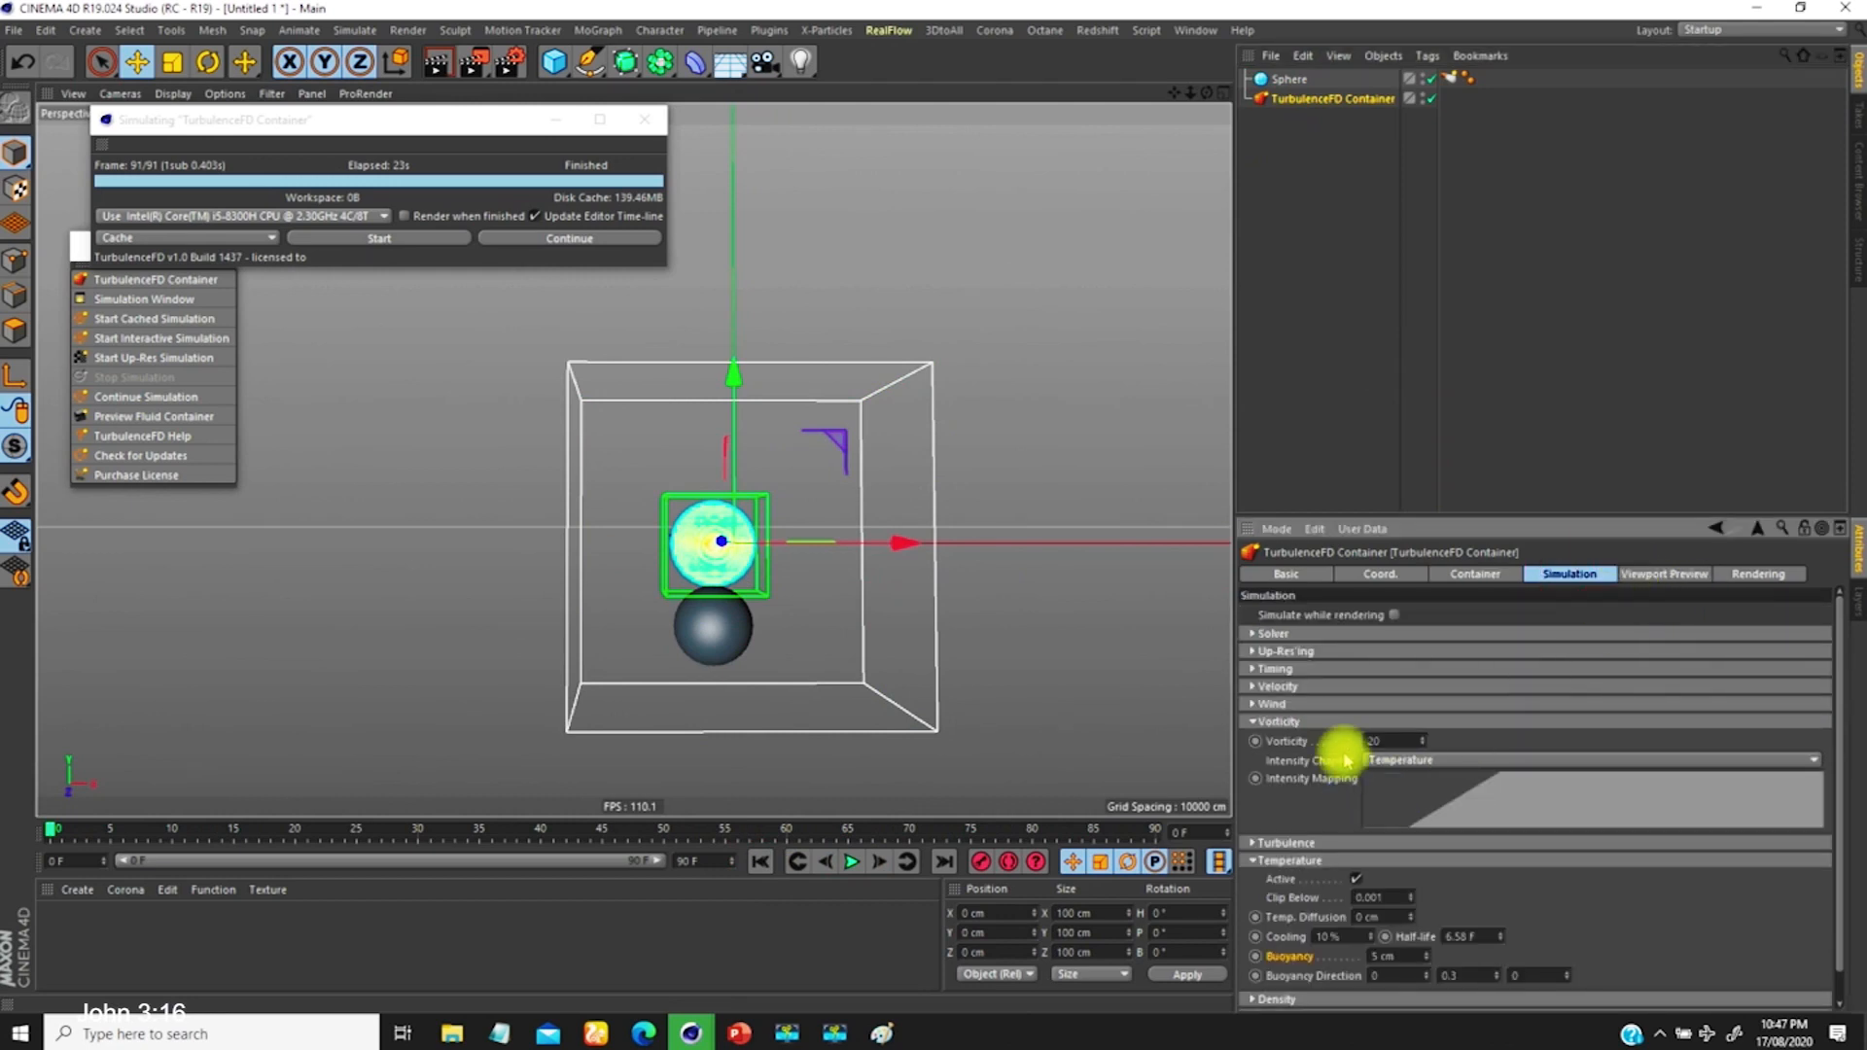
pyautogui.scroll(-1, 1833, 777)
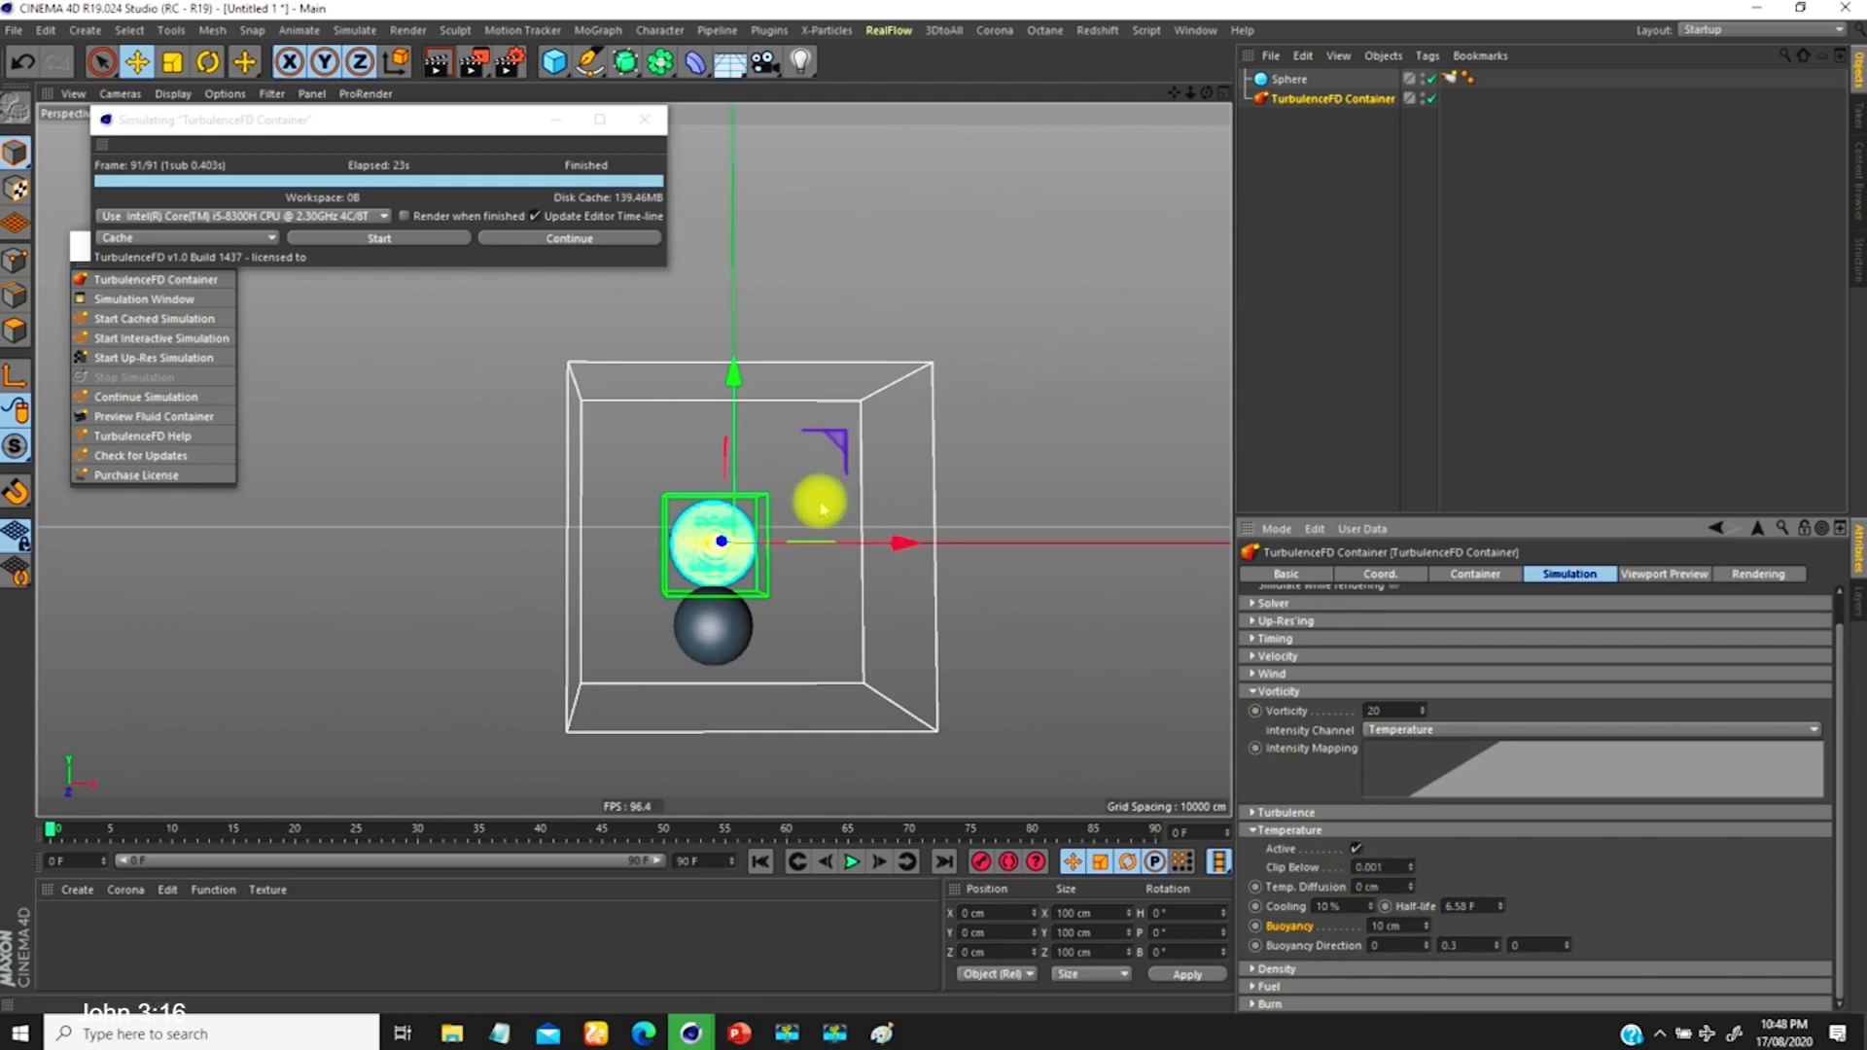
pyautogui.keyDown('alt'); pyautogui.moveTo(792, 473); pyautogui.dragTo(784, 472); pyautogui.keyUp('alt')
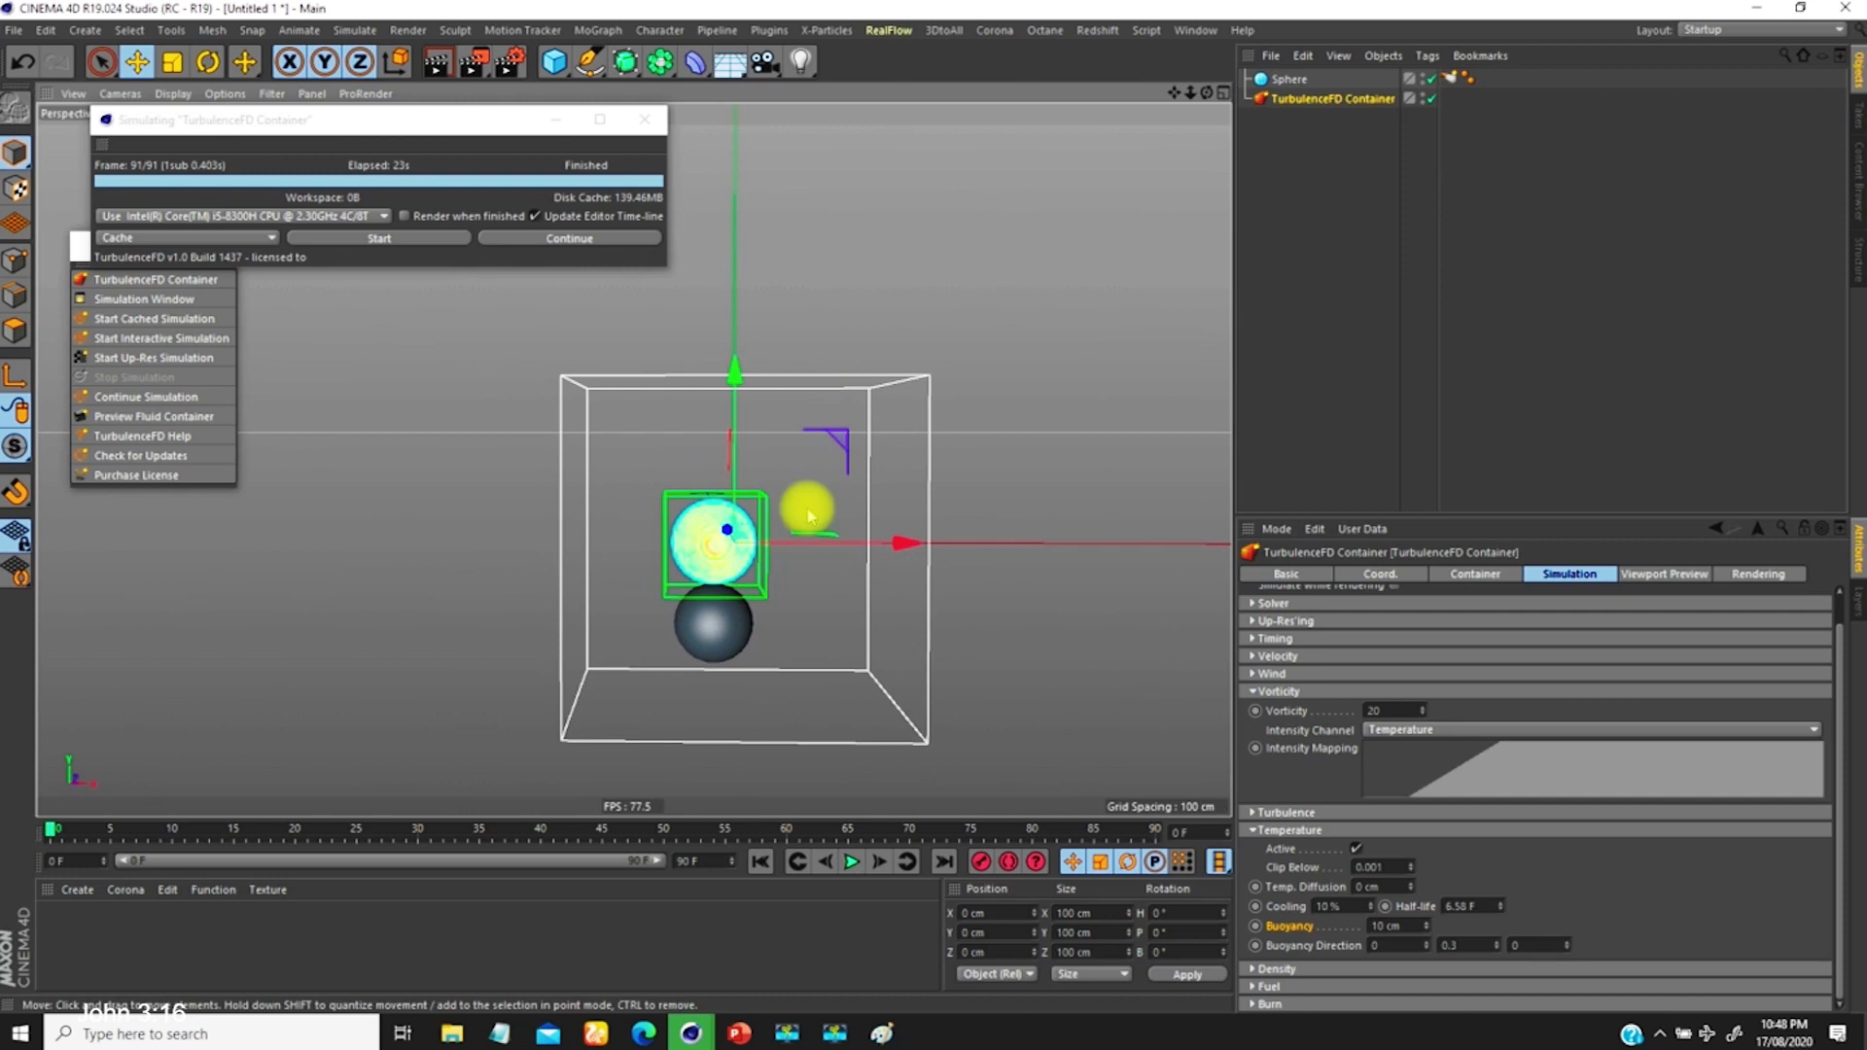
# Step: Add a cube and shape it into a thin slab of about 88 x 1.3 x 25 cm above the emitter
pyautogui.click(554, 61)
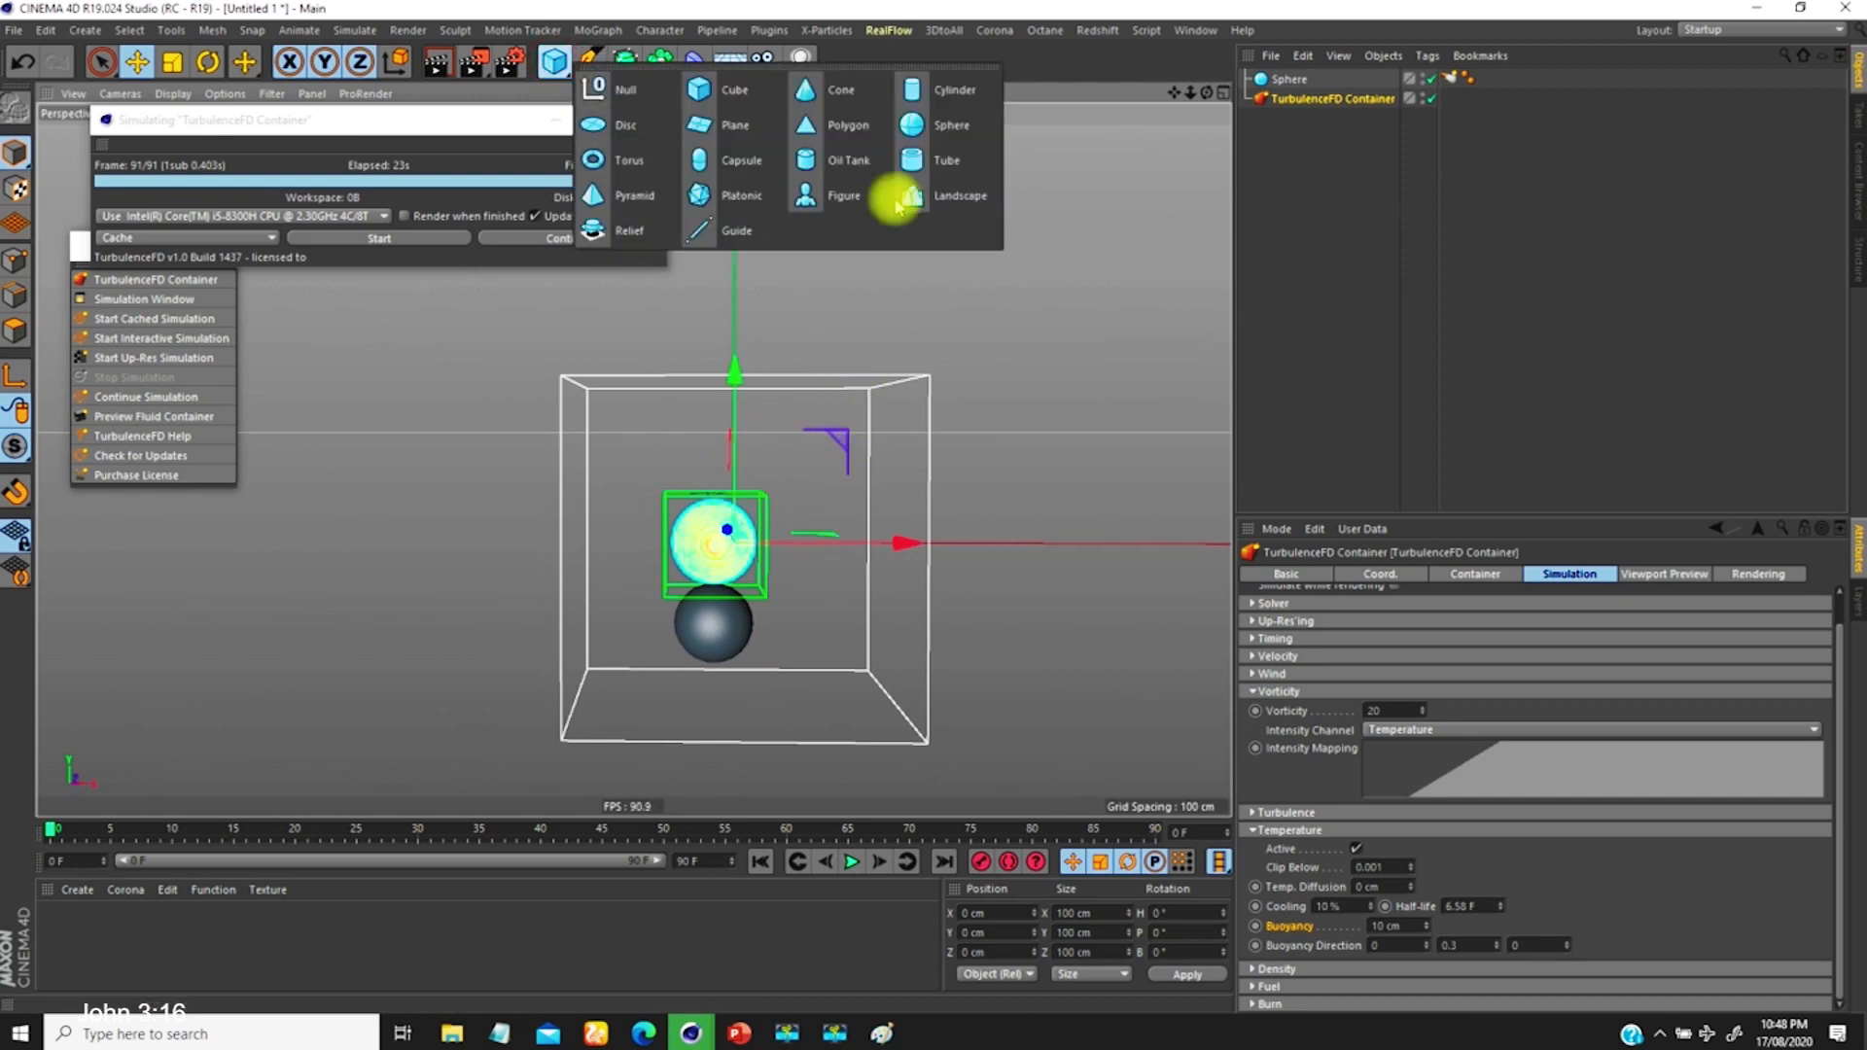
pyautogui.click(724, 89)
pyautogui.moveTo(734, 232); pyautogui.dragTo(872, 580)
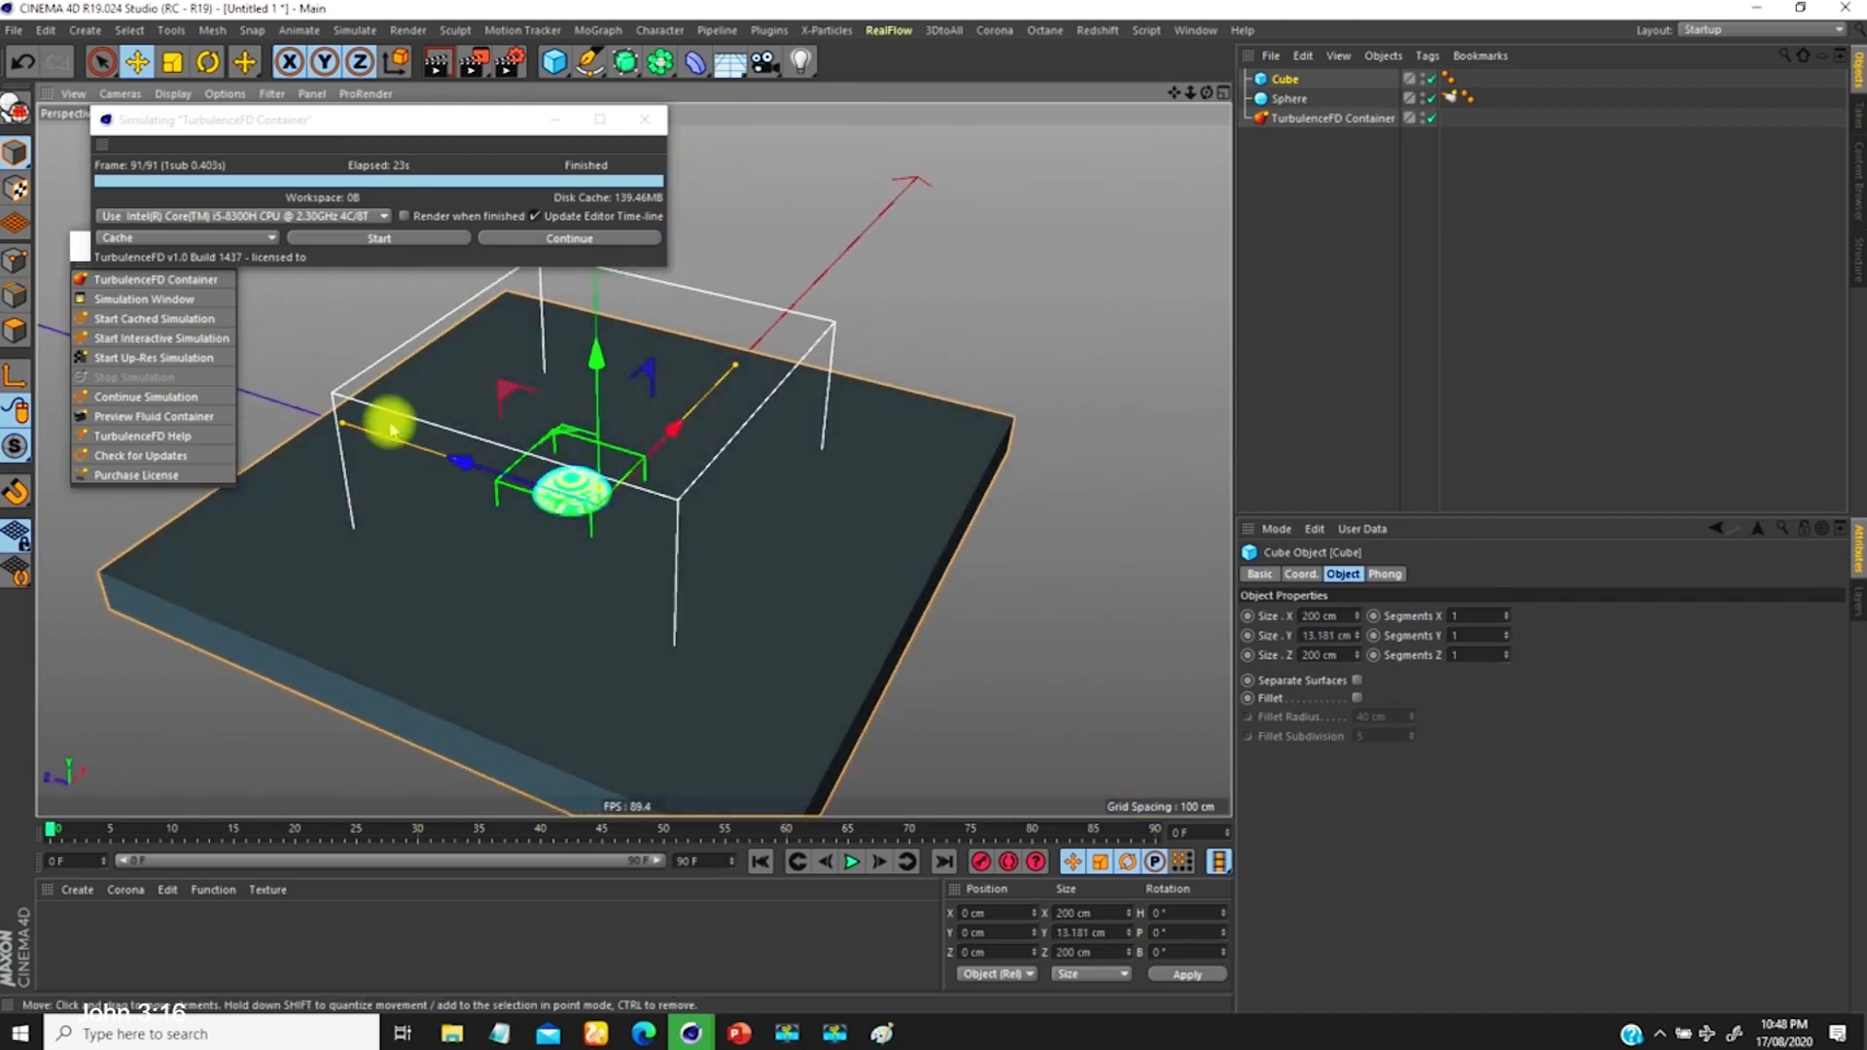
pyautogui.moveTo(342, 422); pyautogui.dragTo(721, 458)
pyautogui.moveTo(800, 403); pyautogui.dragTo(738, 418)
pyautogui.keyDown('alt'); pyautogui.moveTo(603, 498); pyautogui.dragTo(591, 274); pyautogui.keyUp('alt')
pyautogui.keyDown('alt'); pyautogui.moveTo(653, 397); pyautogui.dragTo(1017, 657); pyautogui.keyUp('alt')
pyautogui.scroll(5, 604, 446)
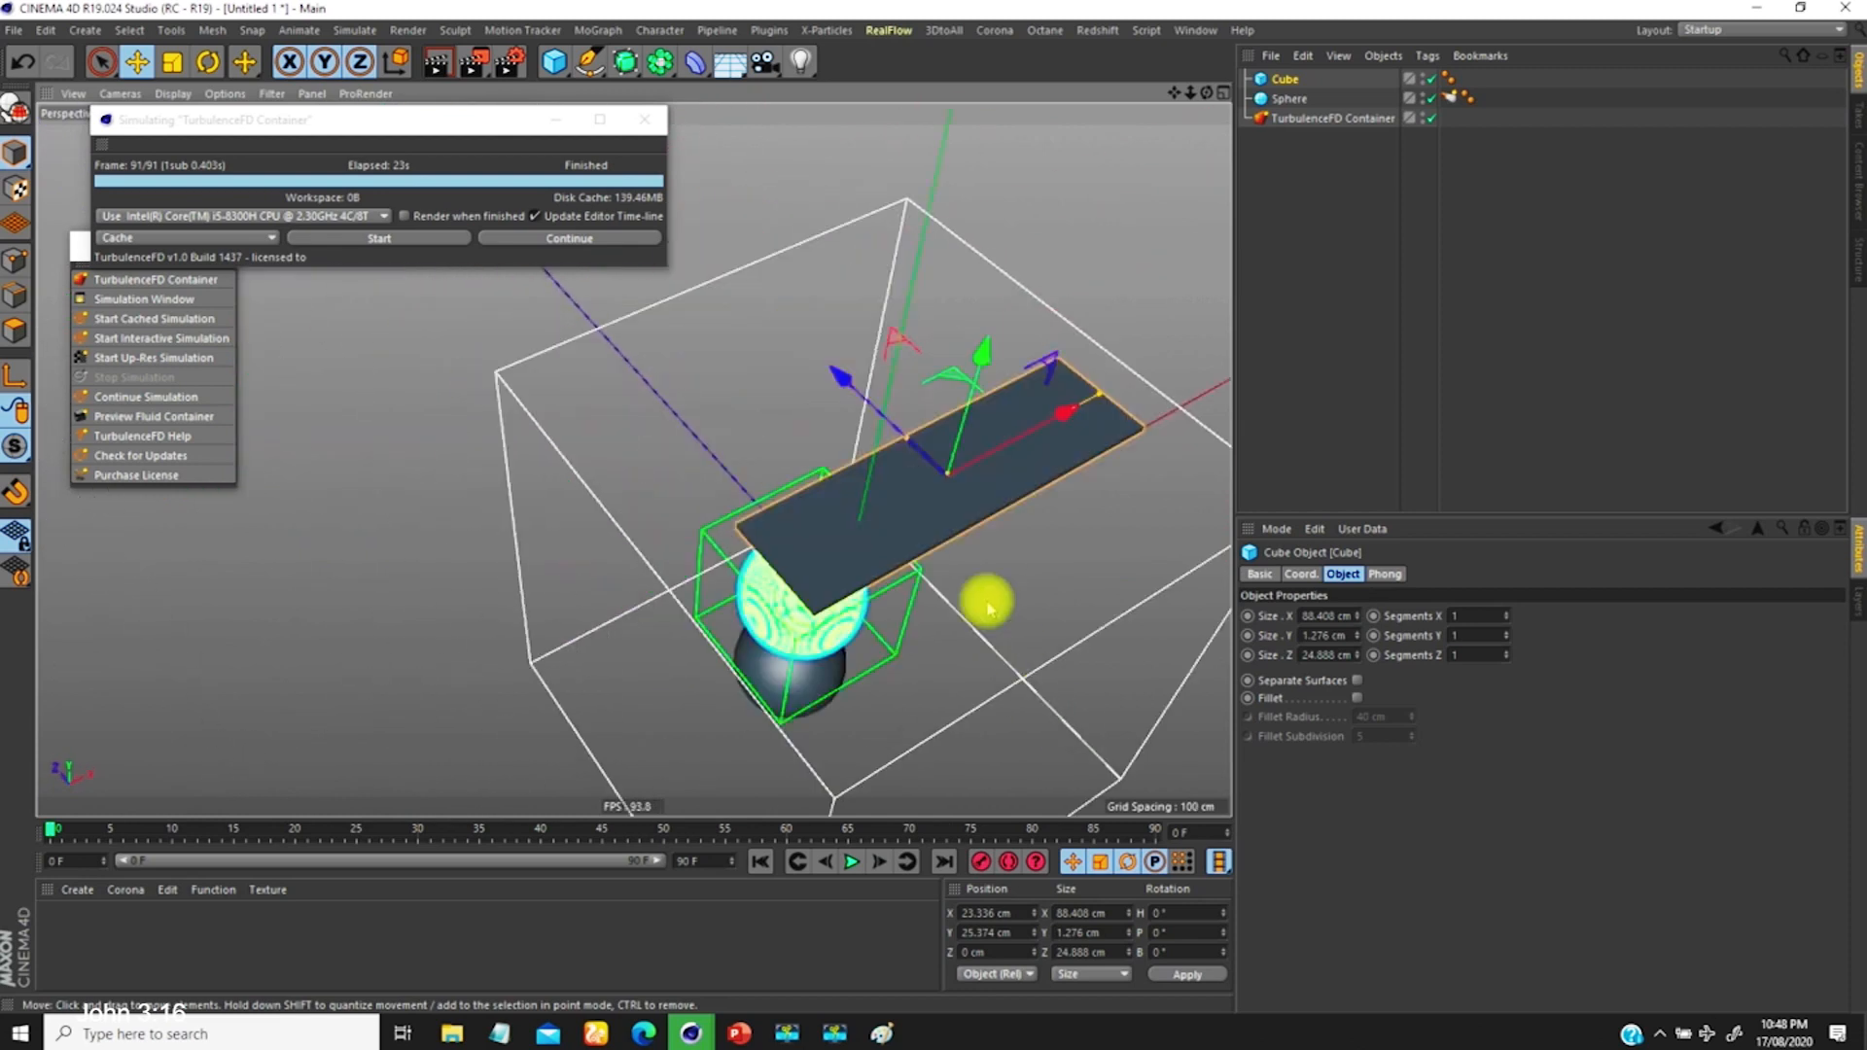
# Step: Narrow the slab to about 15.6 cm along Z and shift it to about 6.9 cm in Z
pyautogui.moveTo(904, 438); pyautogui.dragTo(1026, 505)
pyautogui.moveTo(796, 438); pyautogui.dragTo(755, 443)
pyautogui.keyDown('alt'); pyautogui.moveTo(754, 449); pyautogui.dragTo(983, 458); pyautogui.keyUp('alt')
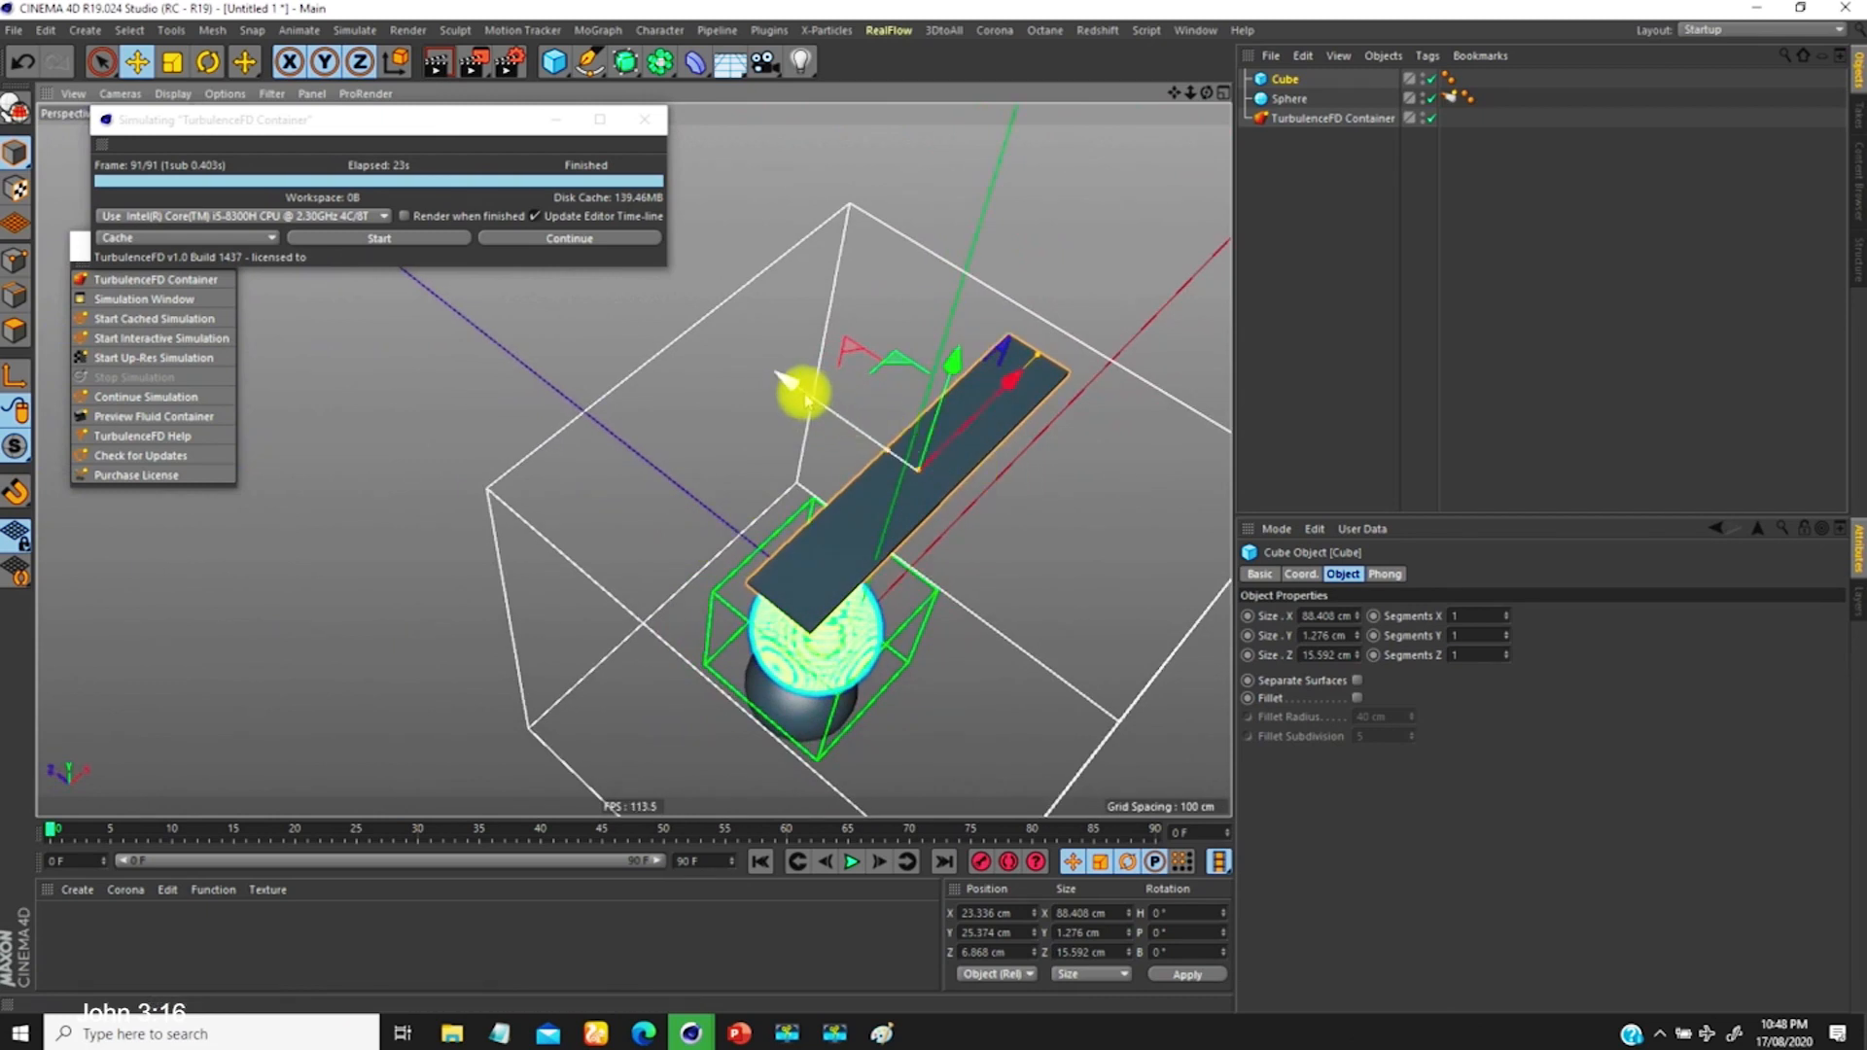
# Step: Duplicate the slab with a 90° heading rotation and shorten the copy to about 60 cm, crossing the first near X 3.8 cm
pyautogui.press('r')
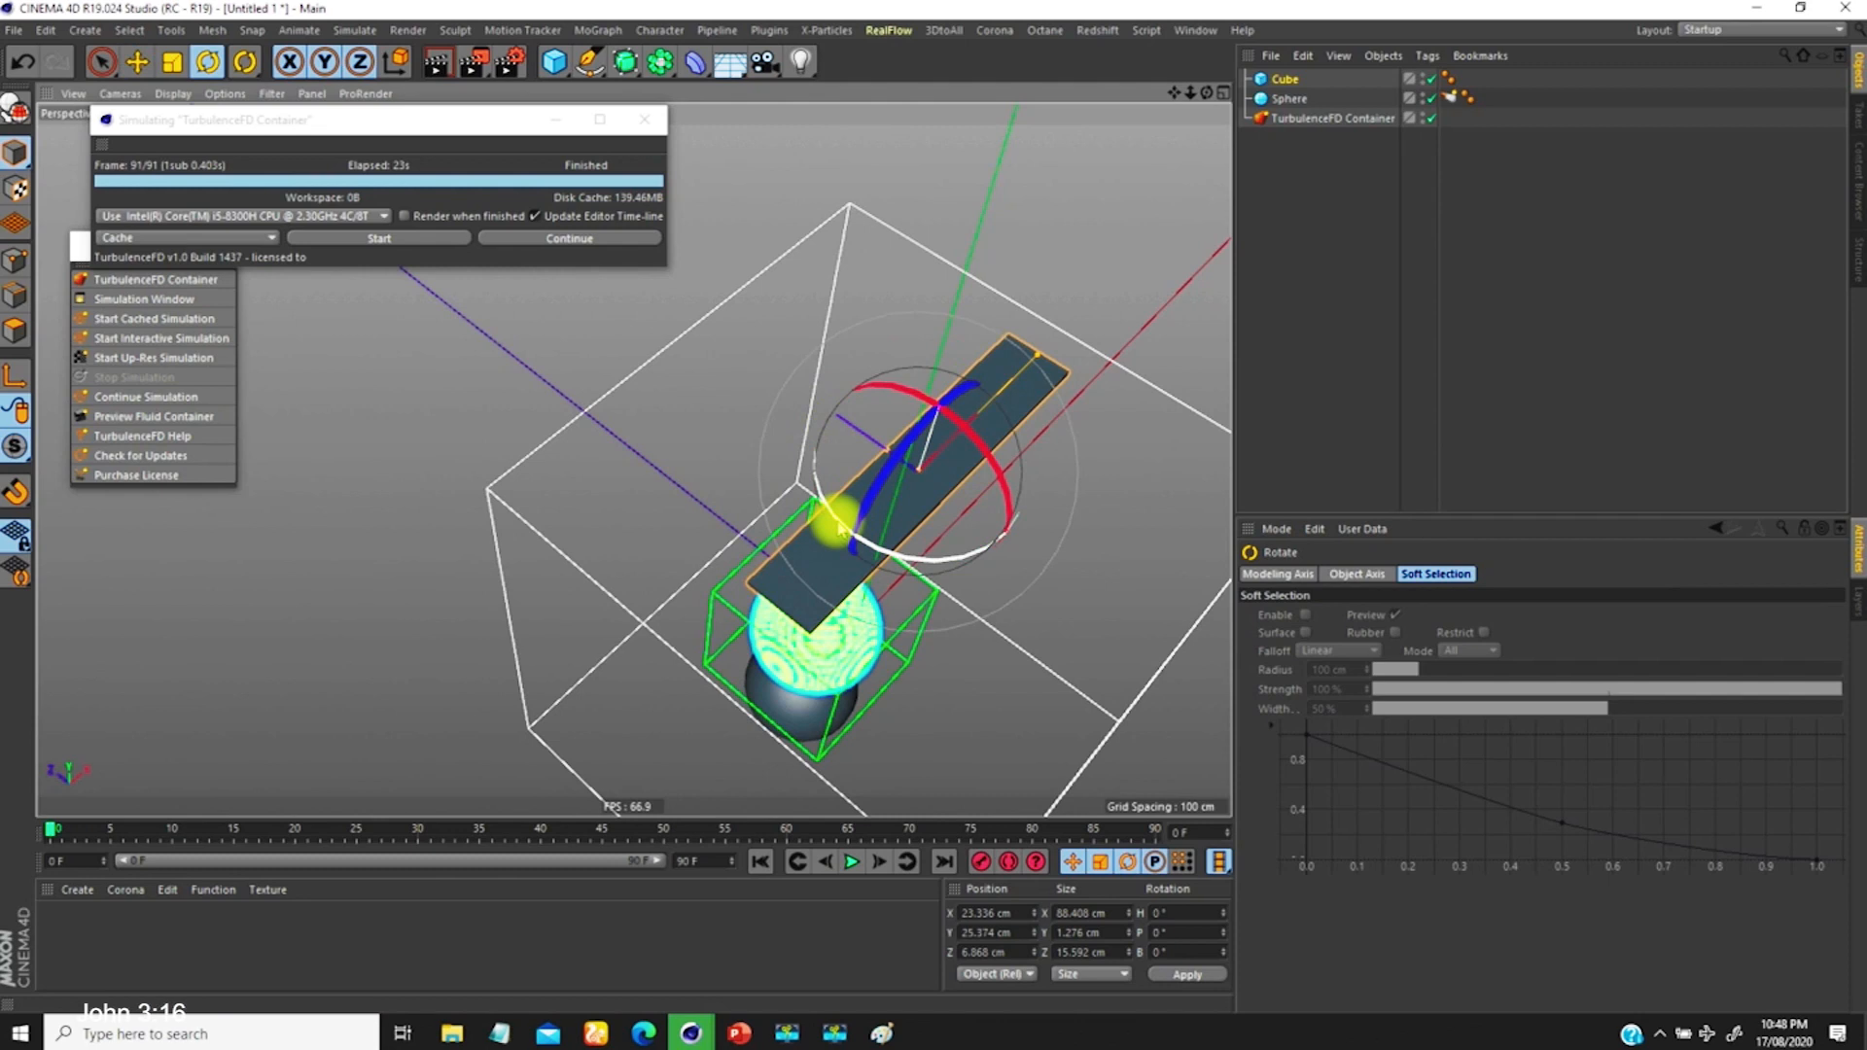
pyautogui.keyDown('ctrl'); pyautogui.moveTo(856, 540); pyautogui.dragTo(972, 523); pyautogui.keyUp('ctrl')
pyautogui.press('e')
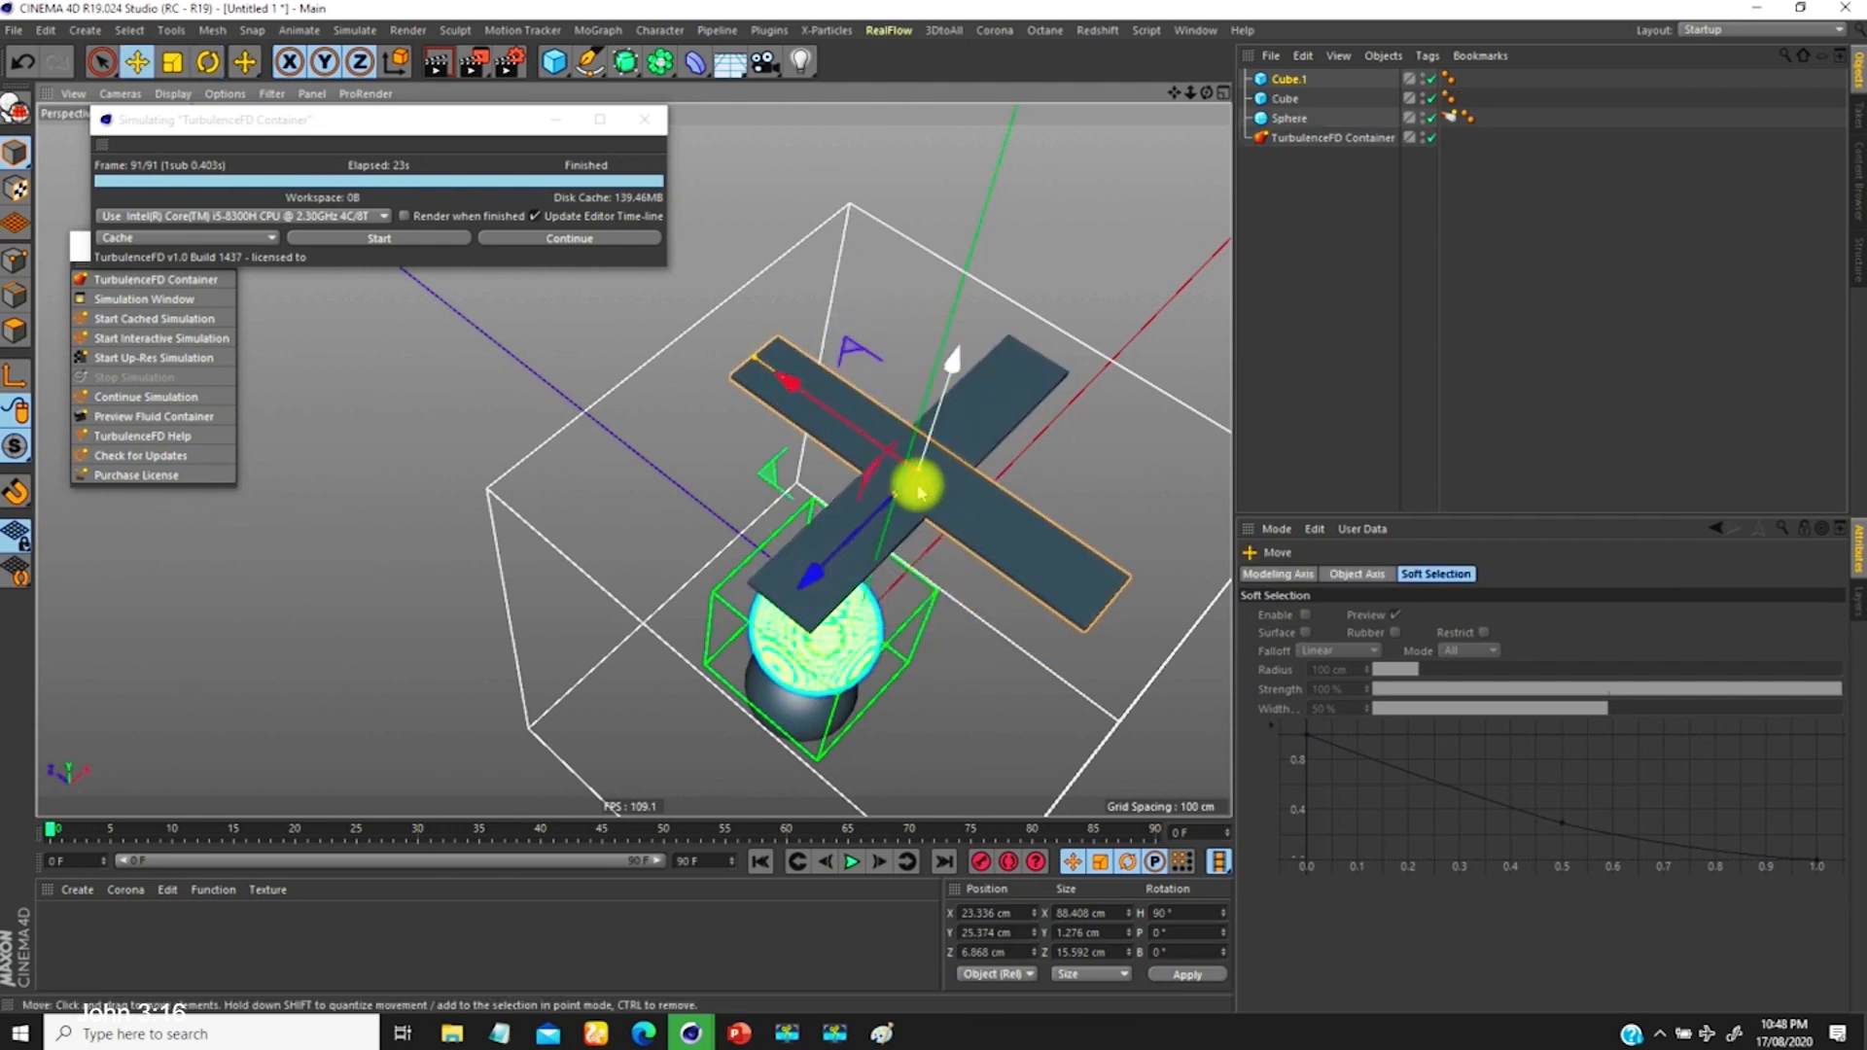
pyautogui.moveTo(852, 552)
pyautogui.mouseDown()
pyautogui.moveTo(687, 405)
pyautogui.moveTo(750, 457)
pyautogui.moveTo(745, 375)
pyautogui.moveTo(825, 569)
pyautogui.moveTo(762, 487)
pyautogui.moveTo(738, 418)
pyautogui.moveTo(820, 542)
pyautogui.moveTo(738, 438)
pyautogui.moveTo(754, 700)
pyautogui.moveTo(763, 447)
pyautogui.moveTo(744, 616)
pyautogui.moveTo(817, 646)
pyautogui.moveTo(838, 544)
pyautogui.mouseUp()
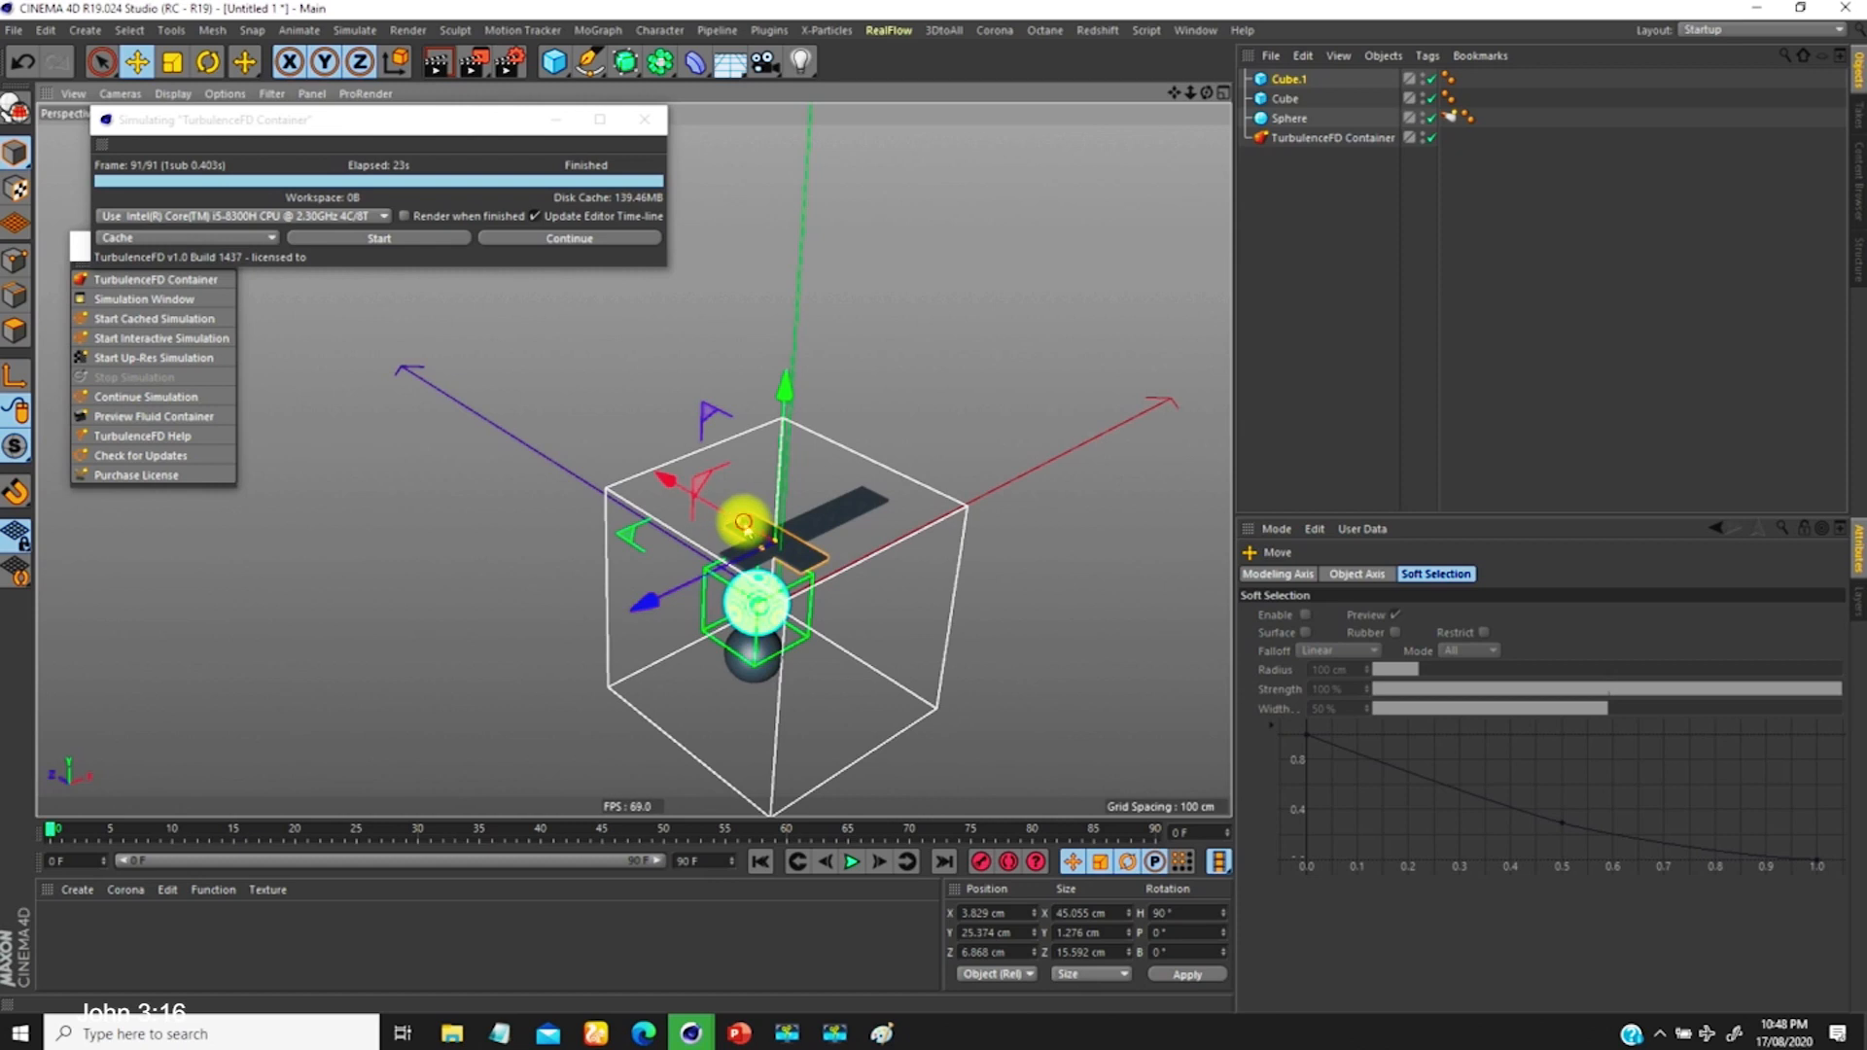
pyautogui.scroll(2, 783, 515)
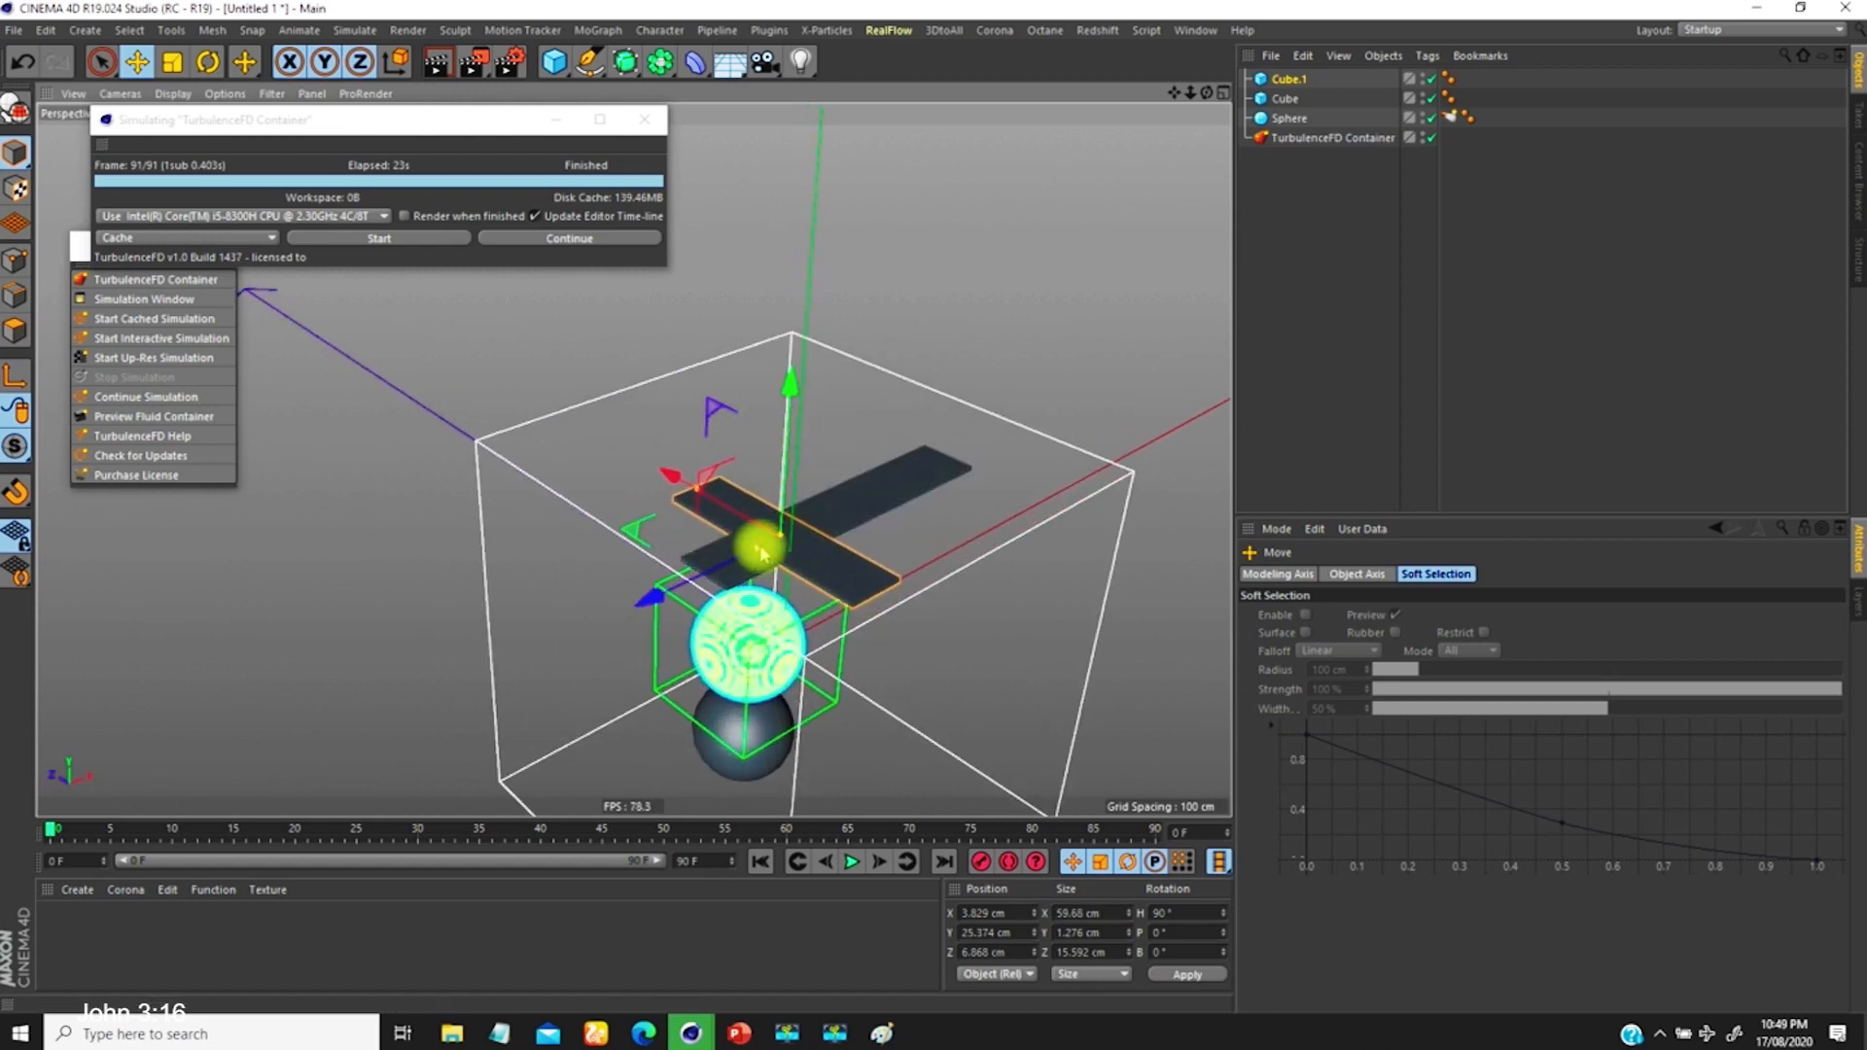
pyautogui.keyDown('alt'); pyautogui.moveTo(768, 564); pyautogui.dragTo(731, 512); pyautogui.keyUp('alt')
# Step: Add a TurbulenceFD Emitter tag to both slabs above the emitter
pyautogui.keyDown('shift'); pyautogui.click(1283, 97); pyautogui.keyUp('shift')
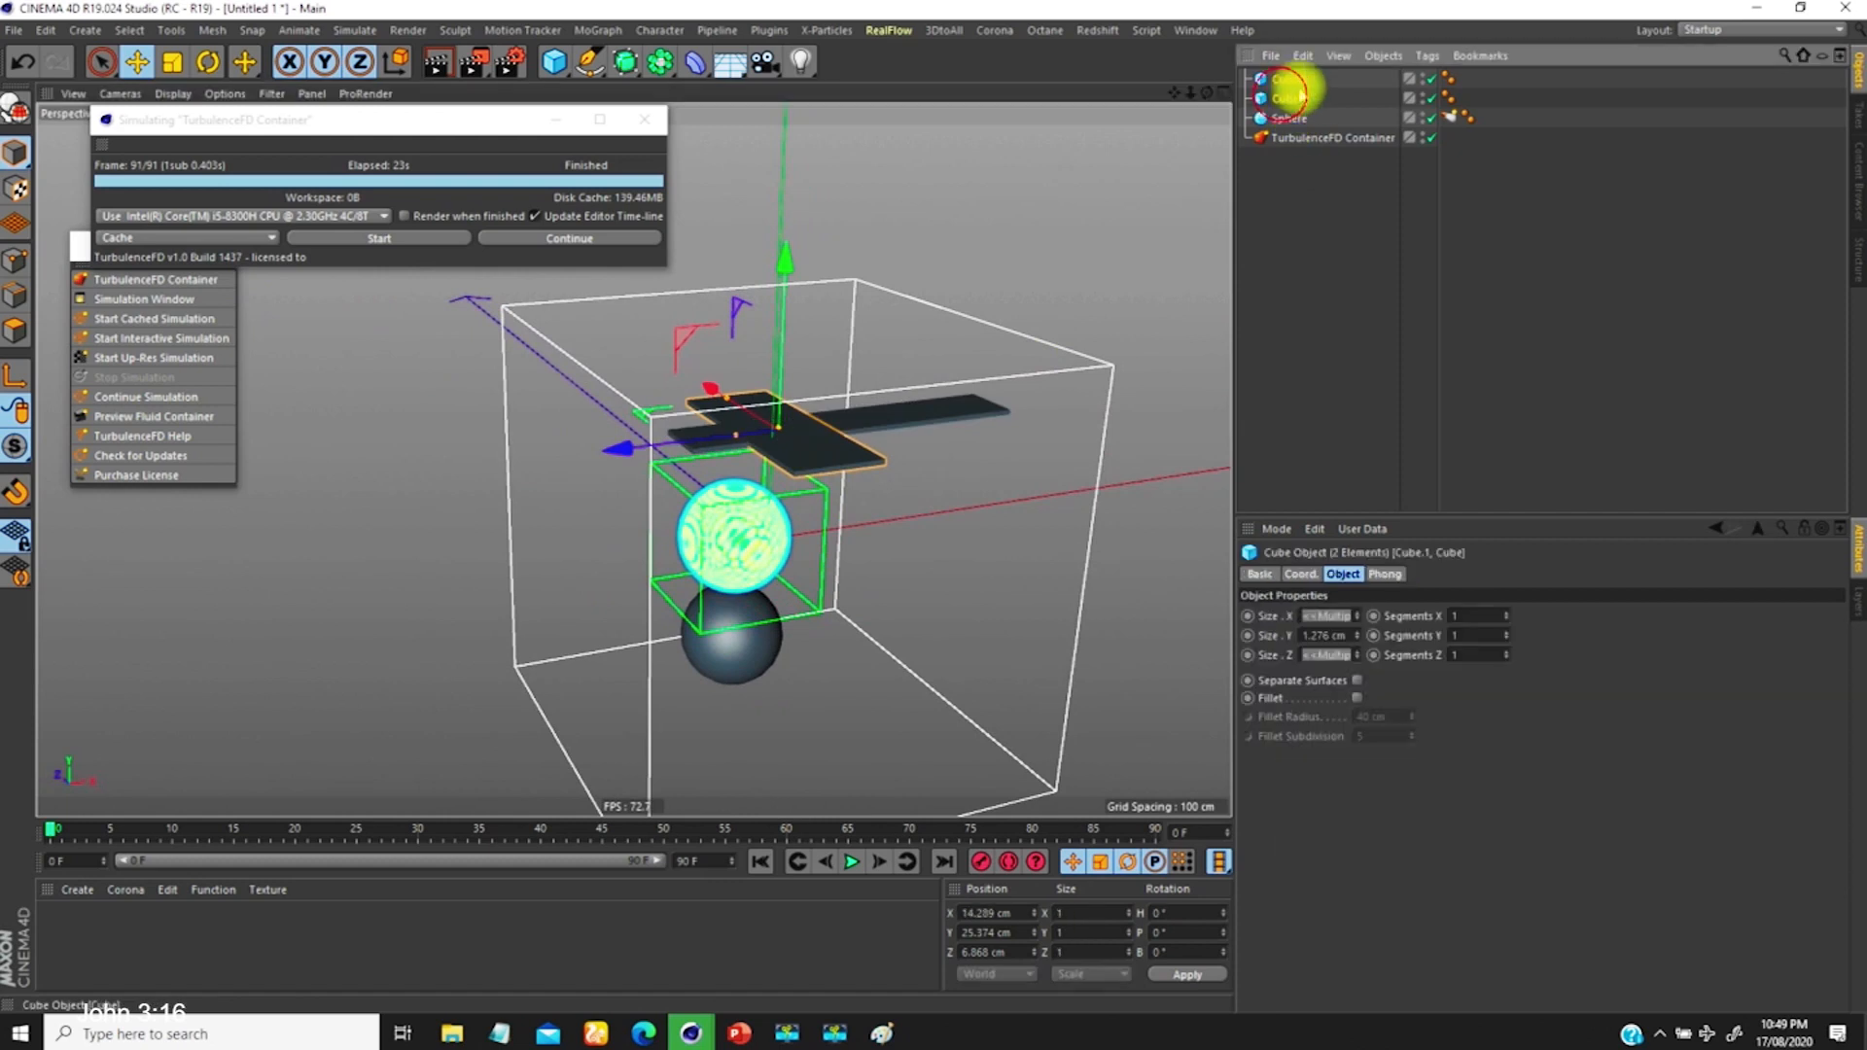
pyautogui.rightClick(1288, 87)
pyautogui.moveTo(1403, 395)
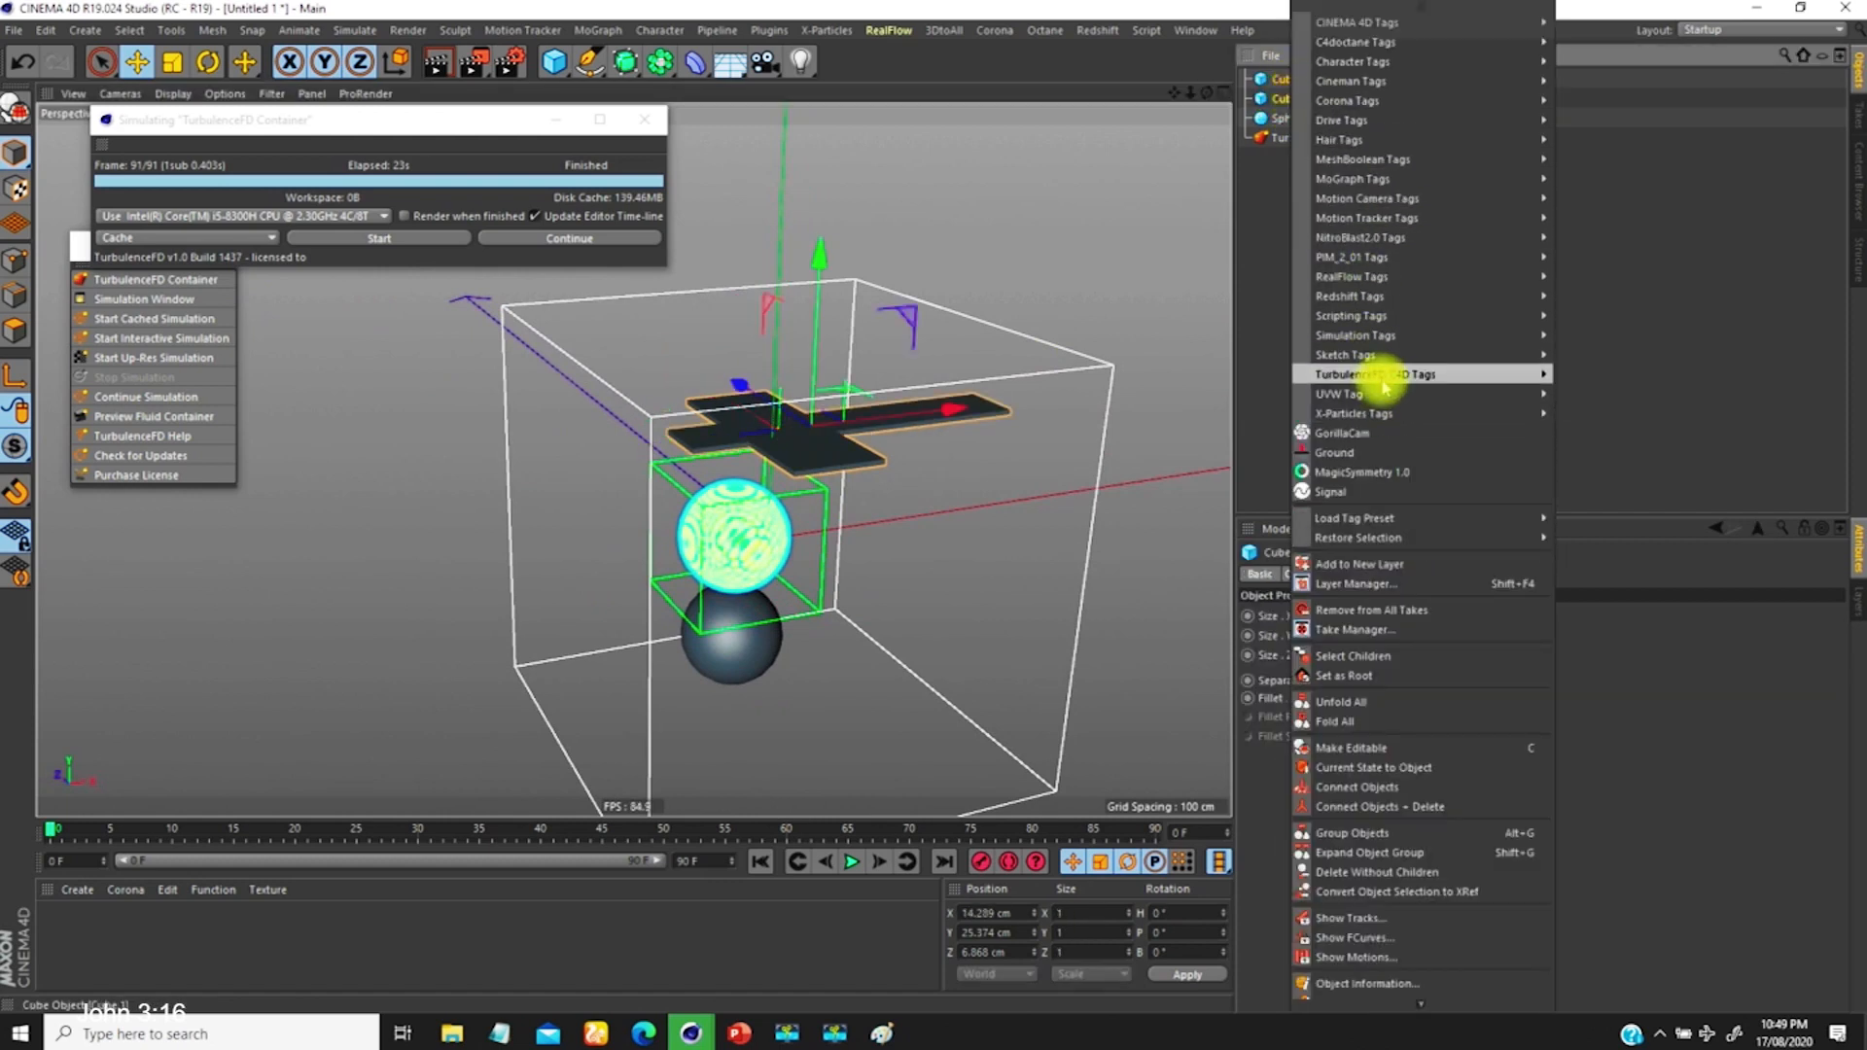
pyautogui.click(1604, 374)
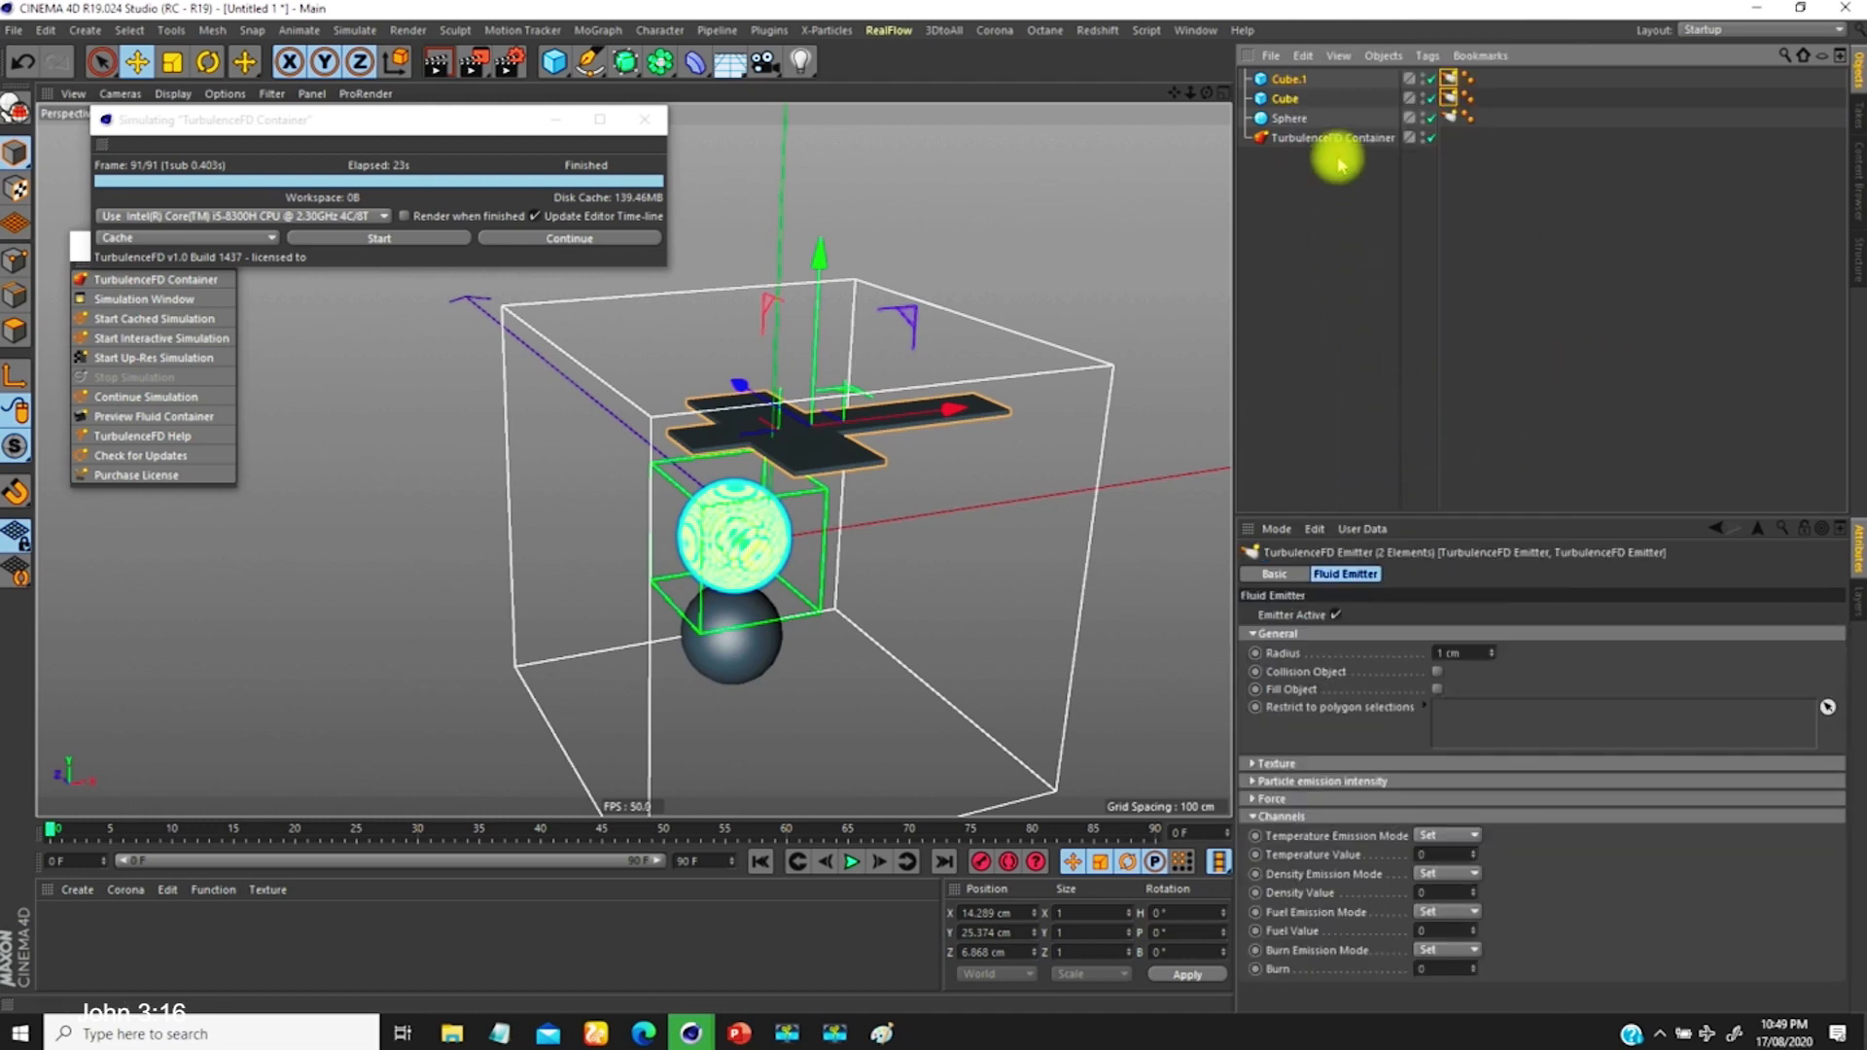
pyautogui.keyDown('alt'); pyautogui.moveTo(823, 518); pyautogui.dragTo(758, 435); pyautogui.keyUp('alt')
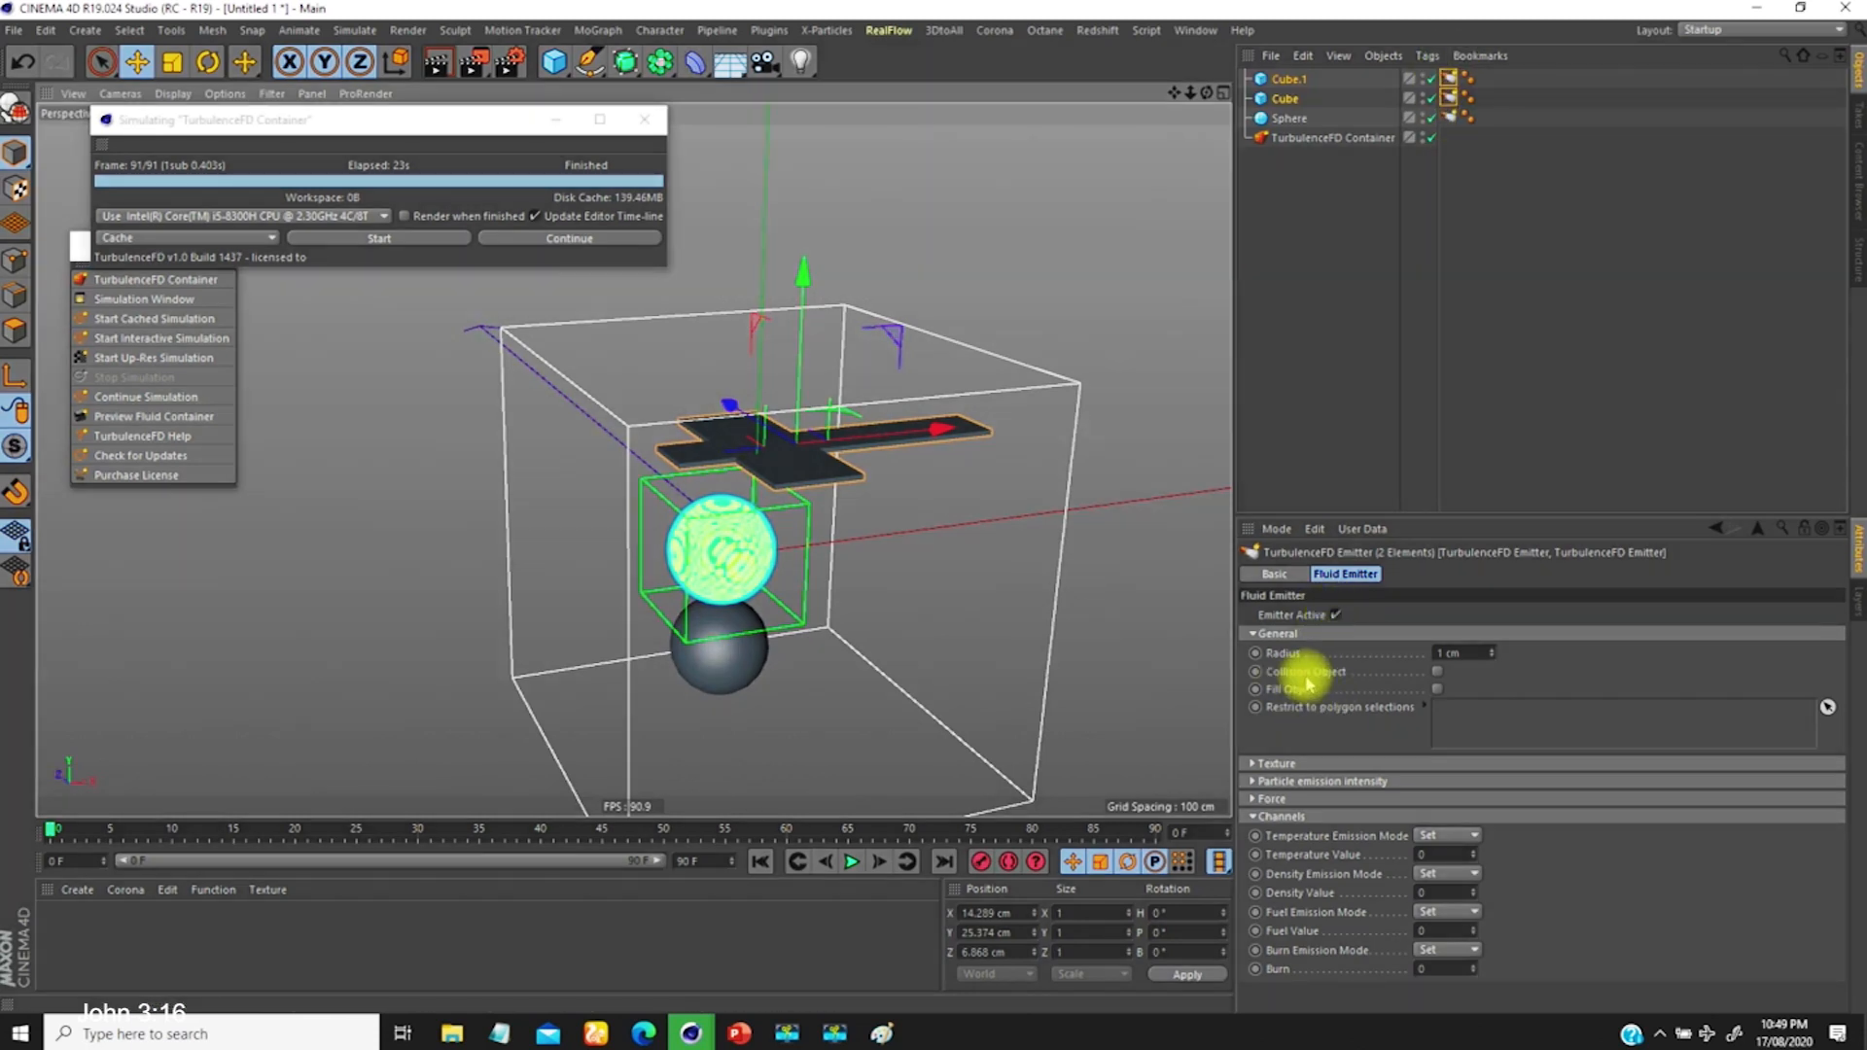
# Step: Enable Collision Object on both slabs' emitter tags, trying Emitter Active off and switching it back on
pyautogui.click(1436, 672)
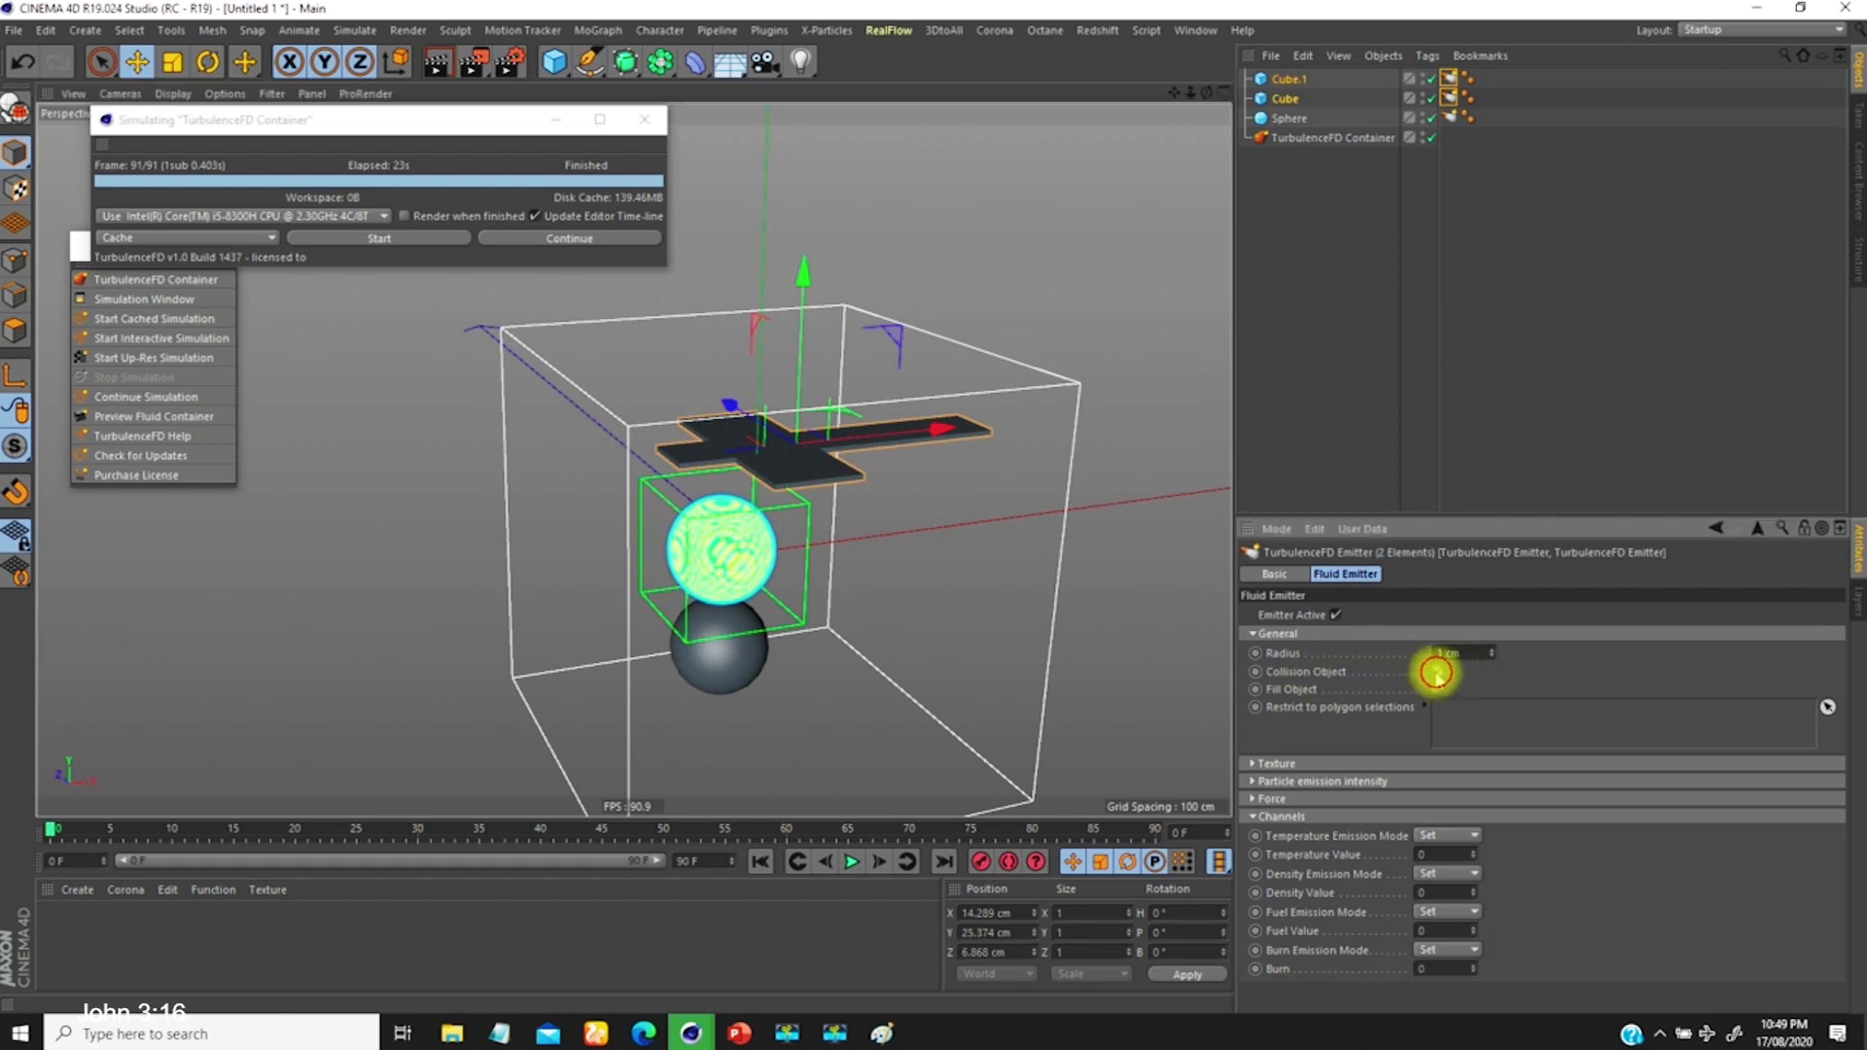
pyautogui.click(1336, 615)
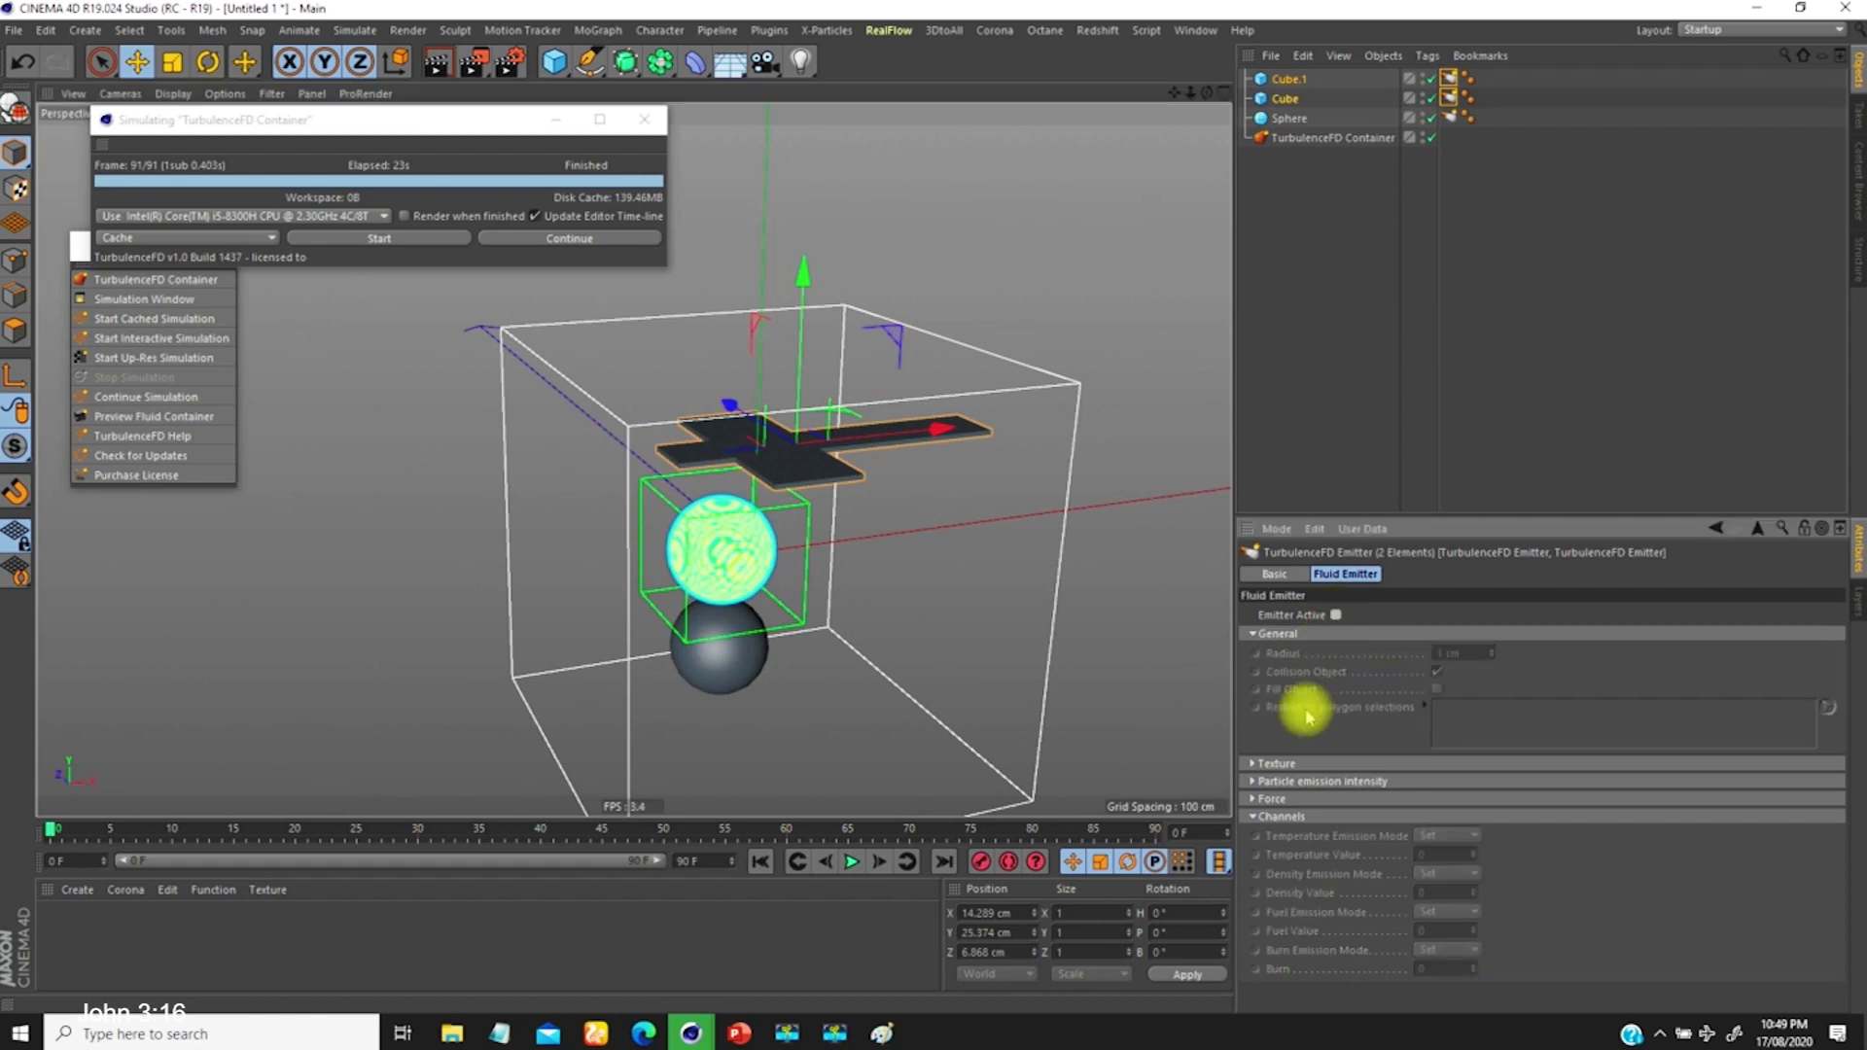
pyautogui.click(1336, 615)
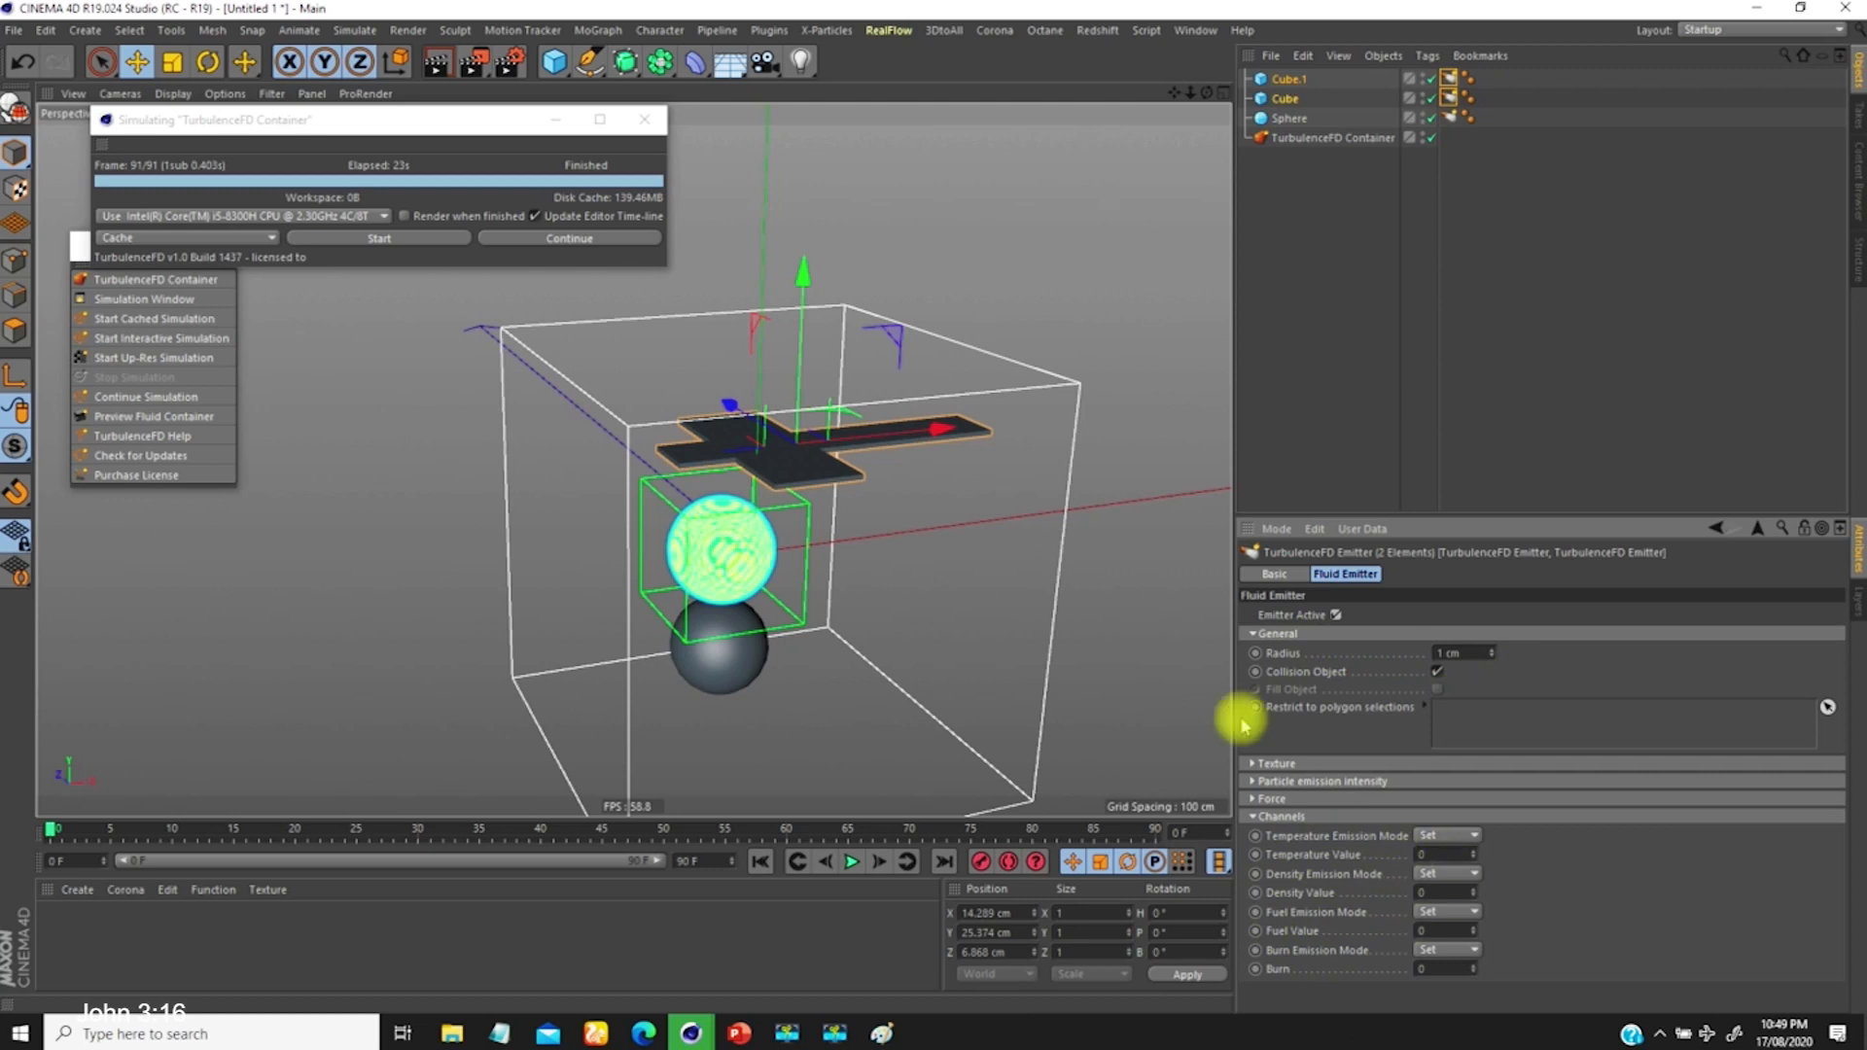
# Step: Create a new simulation cache for the TurbulenceFD container and make it the current one
pyautogui.keyDown('alt'); pyautogui.moveTo(756, 574); pyautogui.dragTo(702, 513); pyautogui.keyUp('alt')
pyautogui.keyDown('alt'); pyautogui.moveTo(756, 574); pyautogui.dragTo(695, 603, button='right'); pyautogui.keyUp('alt')
pyautogui.keyDown('alt'); pyautogui.moveTo(757, 573); pyautogui.dragTo(744, 585); pyautogui.keyUp('alt')
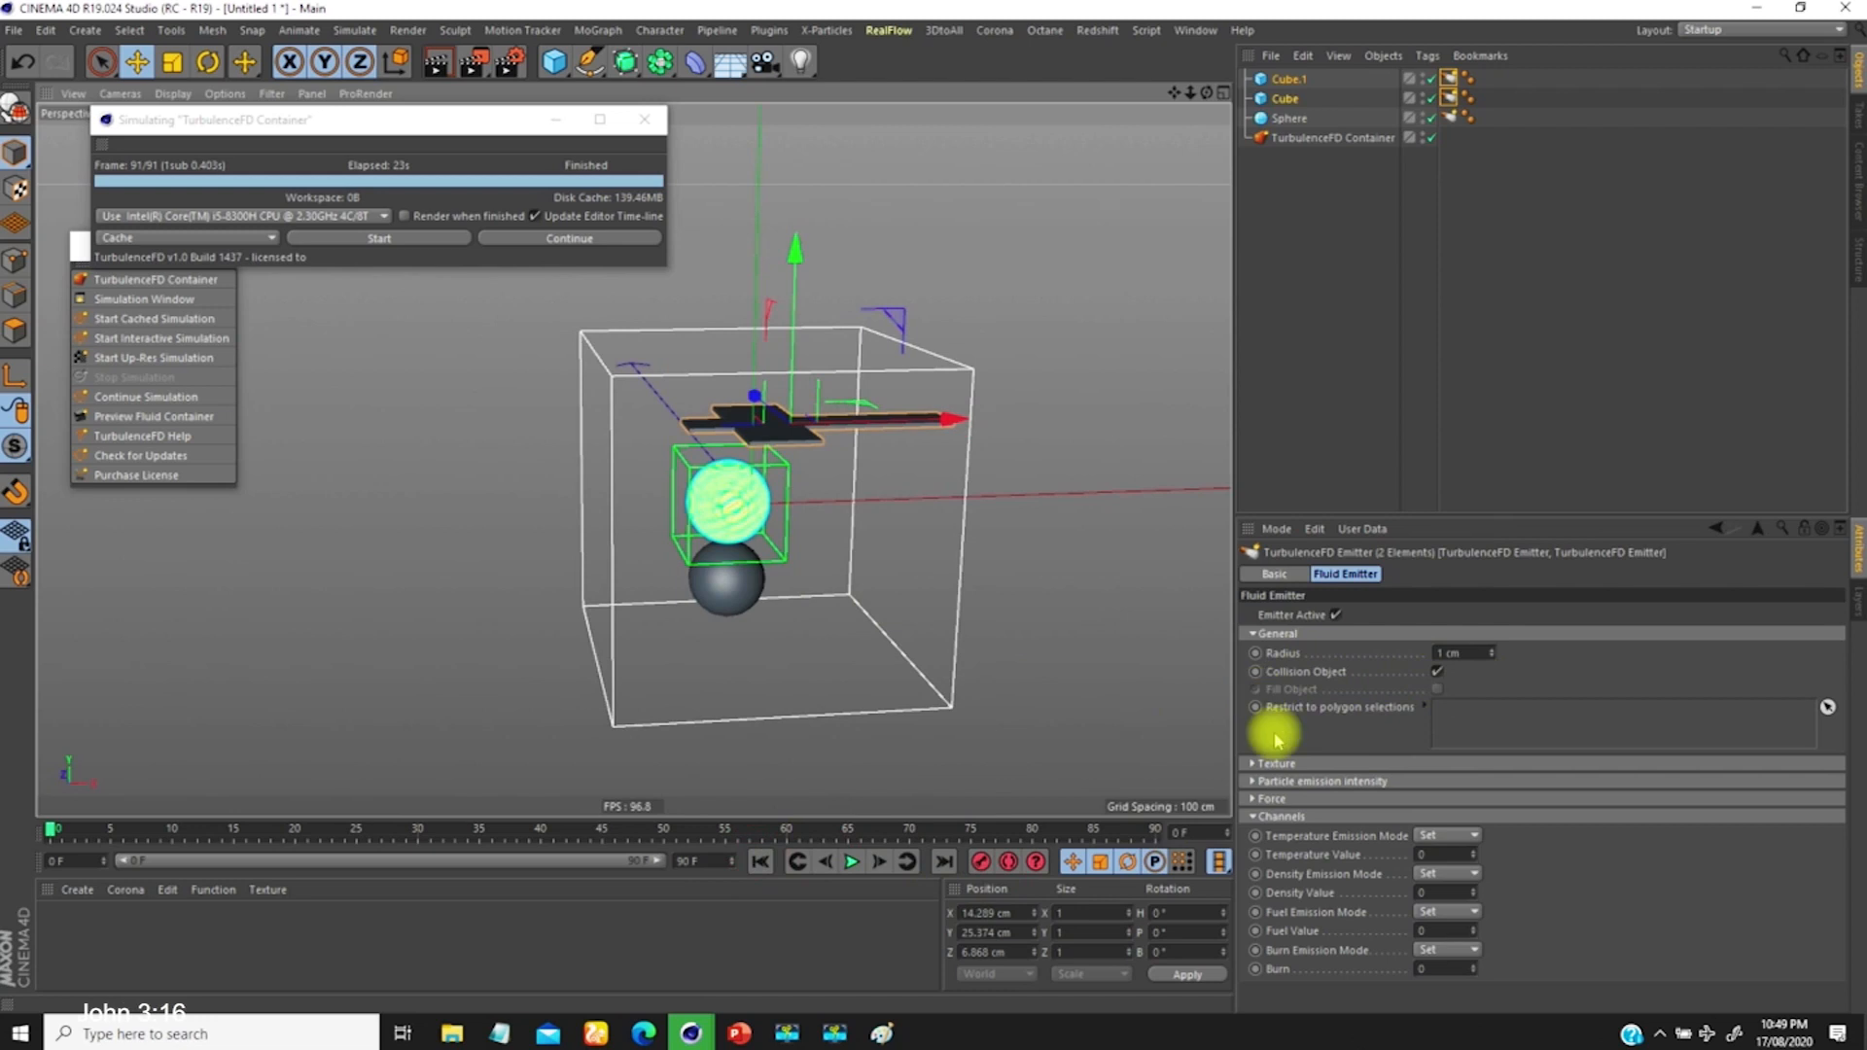
pyautogui.keyDown('alt'); pyautogui.moveTo(783, 516); pyautogui.dragTo(731, 453); pyautogui.keyUp('alt')
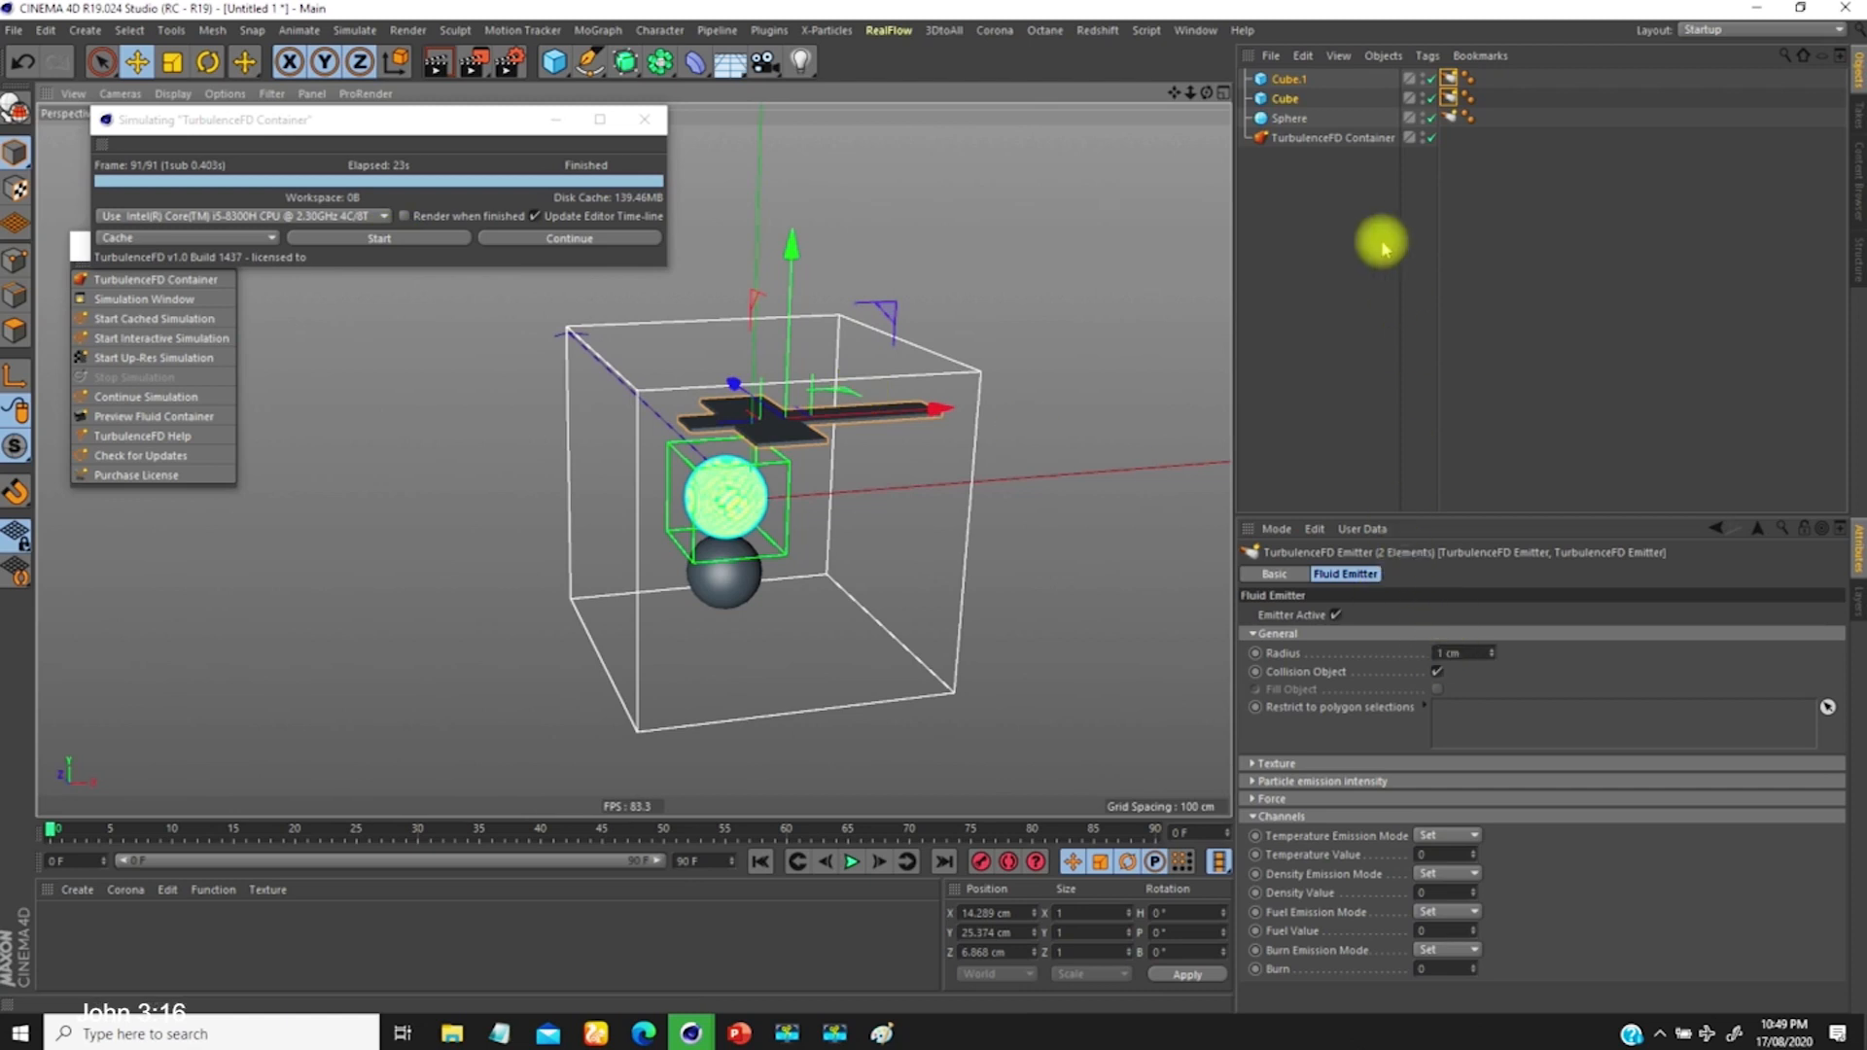
pyautogui.click(1327, 137)
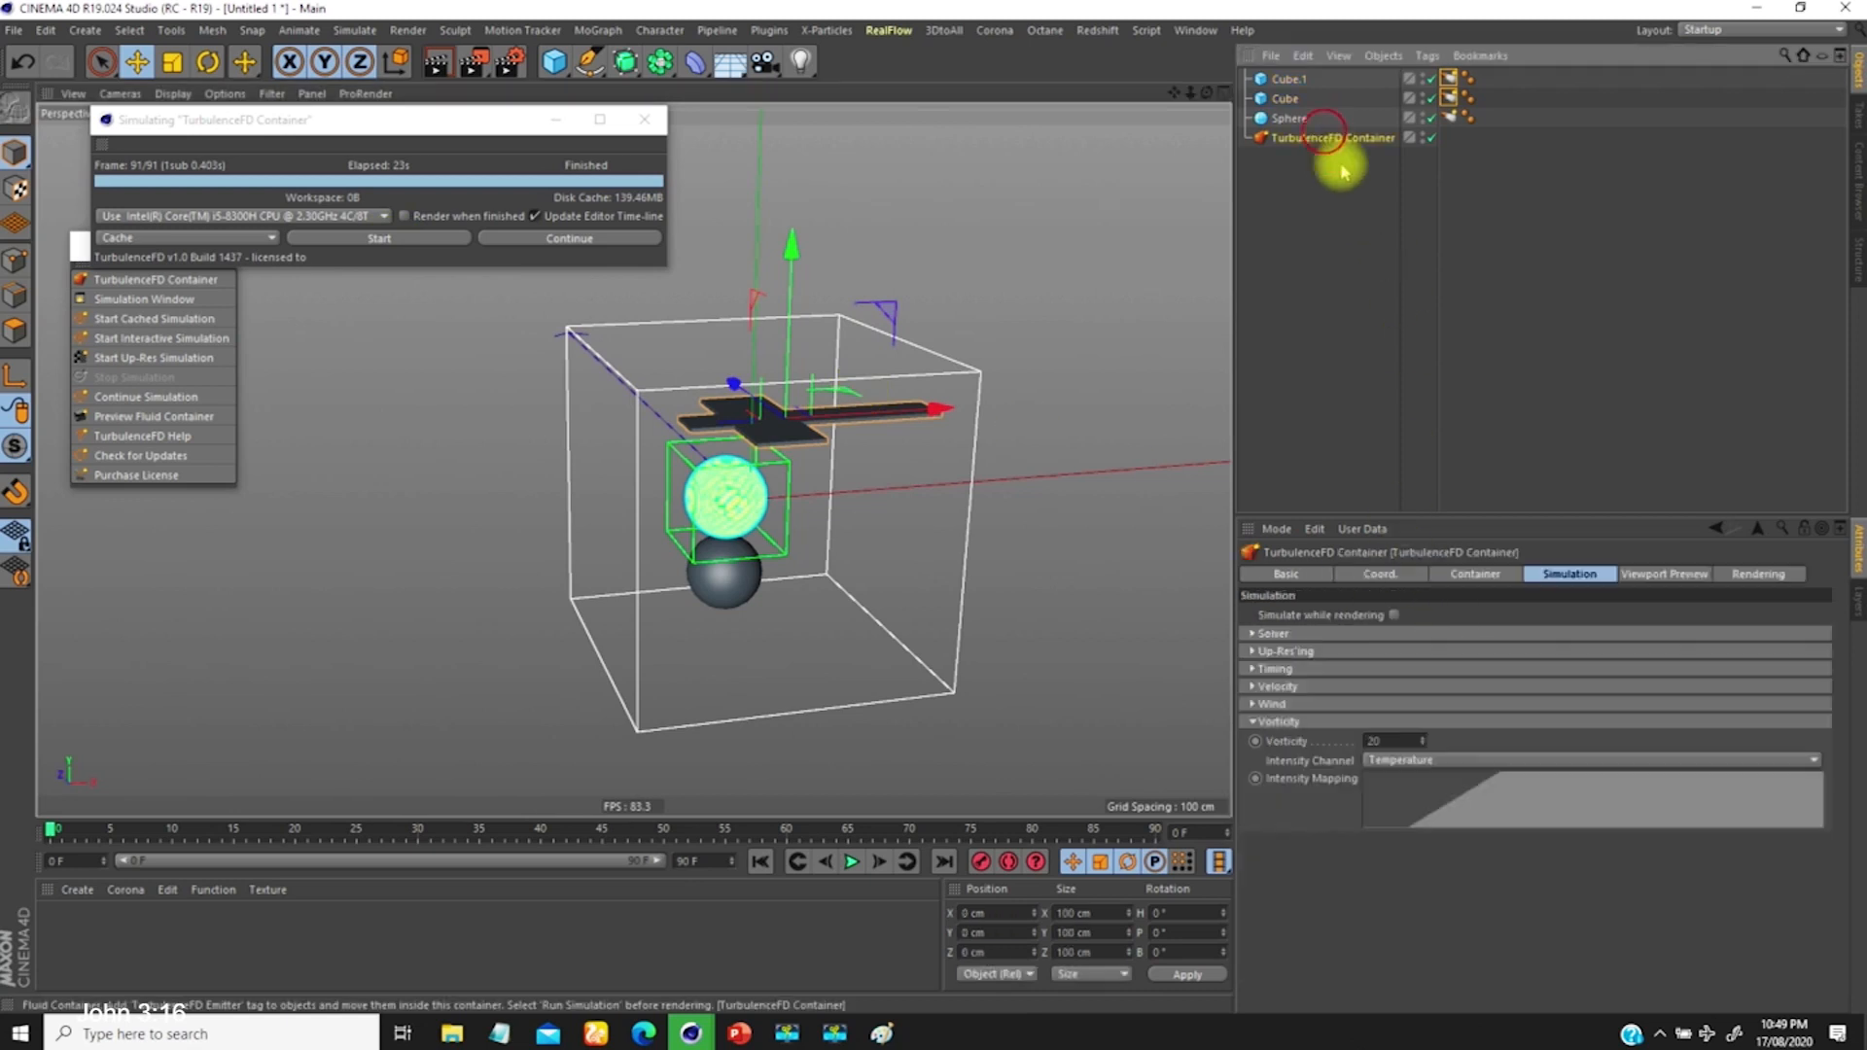
pyautogui.click(1467, 574)
pyautogui.click(1453, 888)
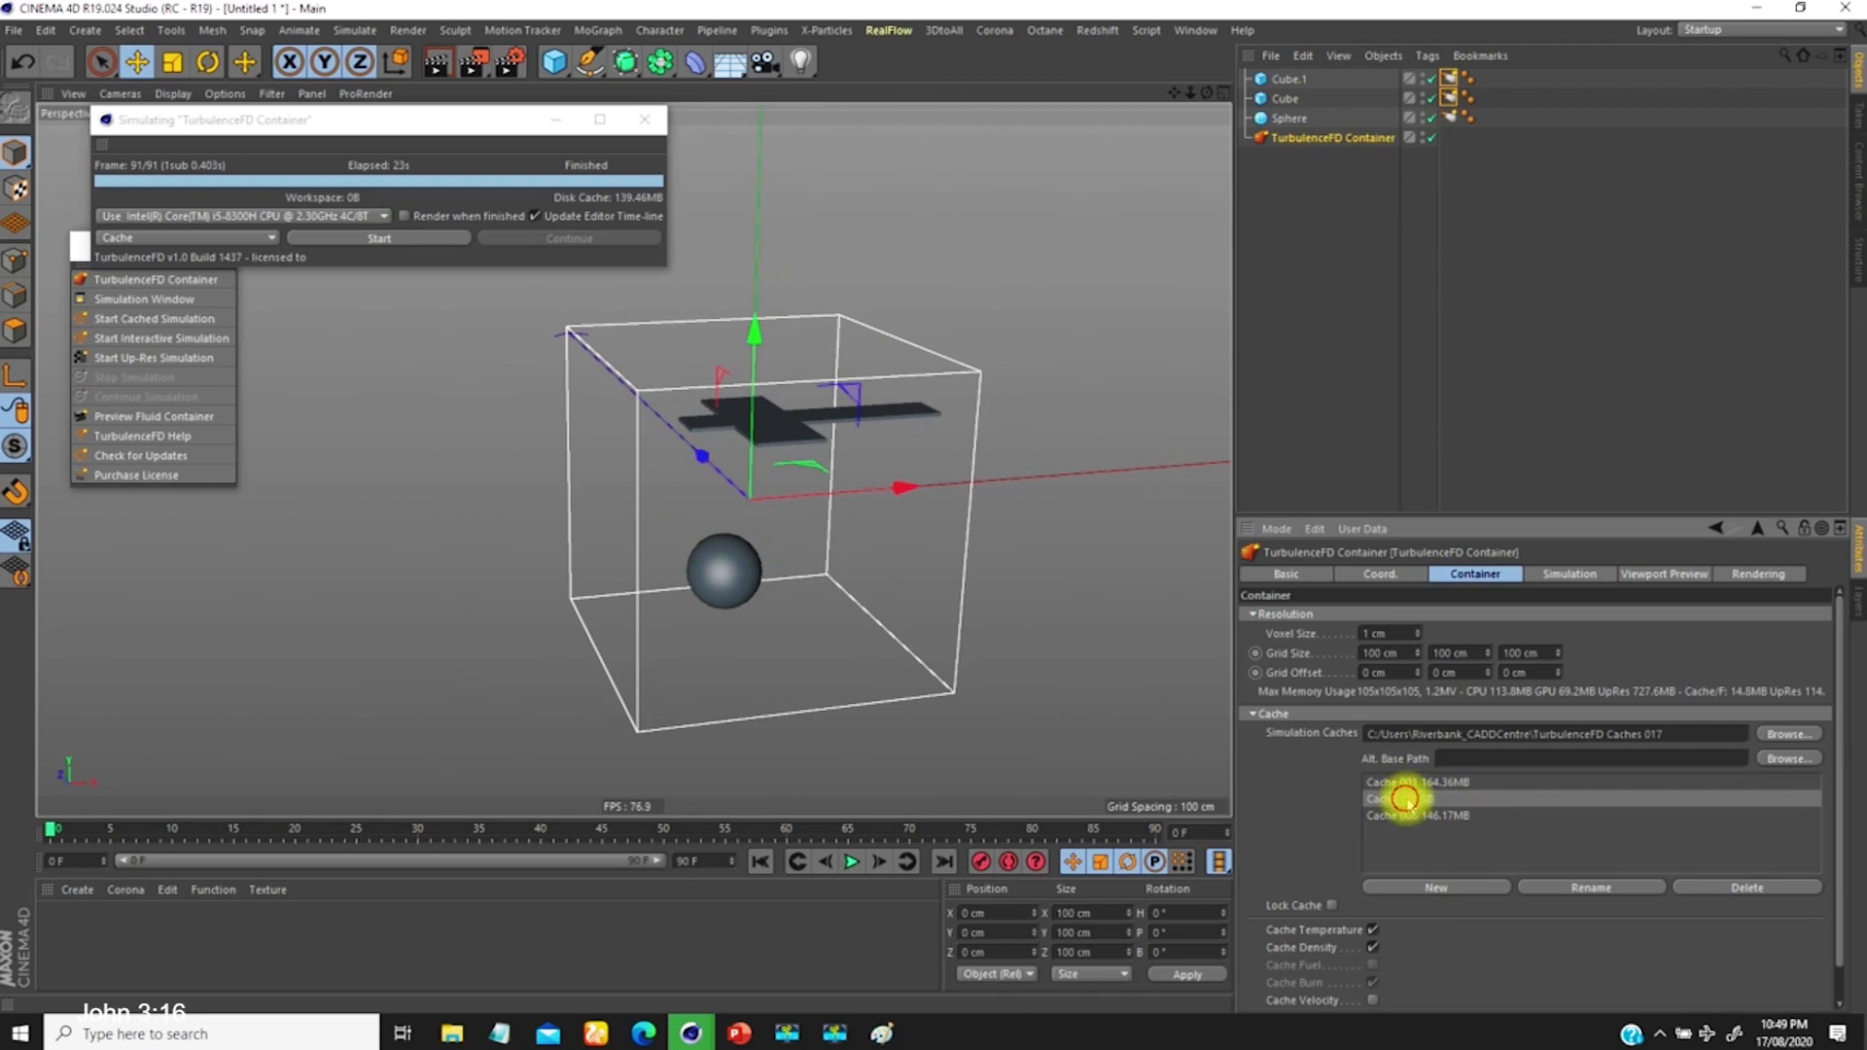
# Step: Run the cached simulation against the crossed slabs and stop it at about frame 76
pyautogui.click(387, 240)
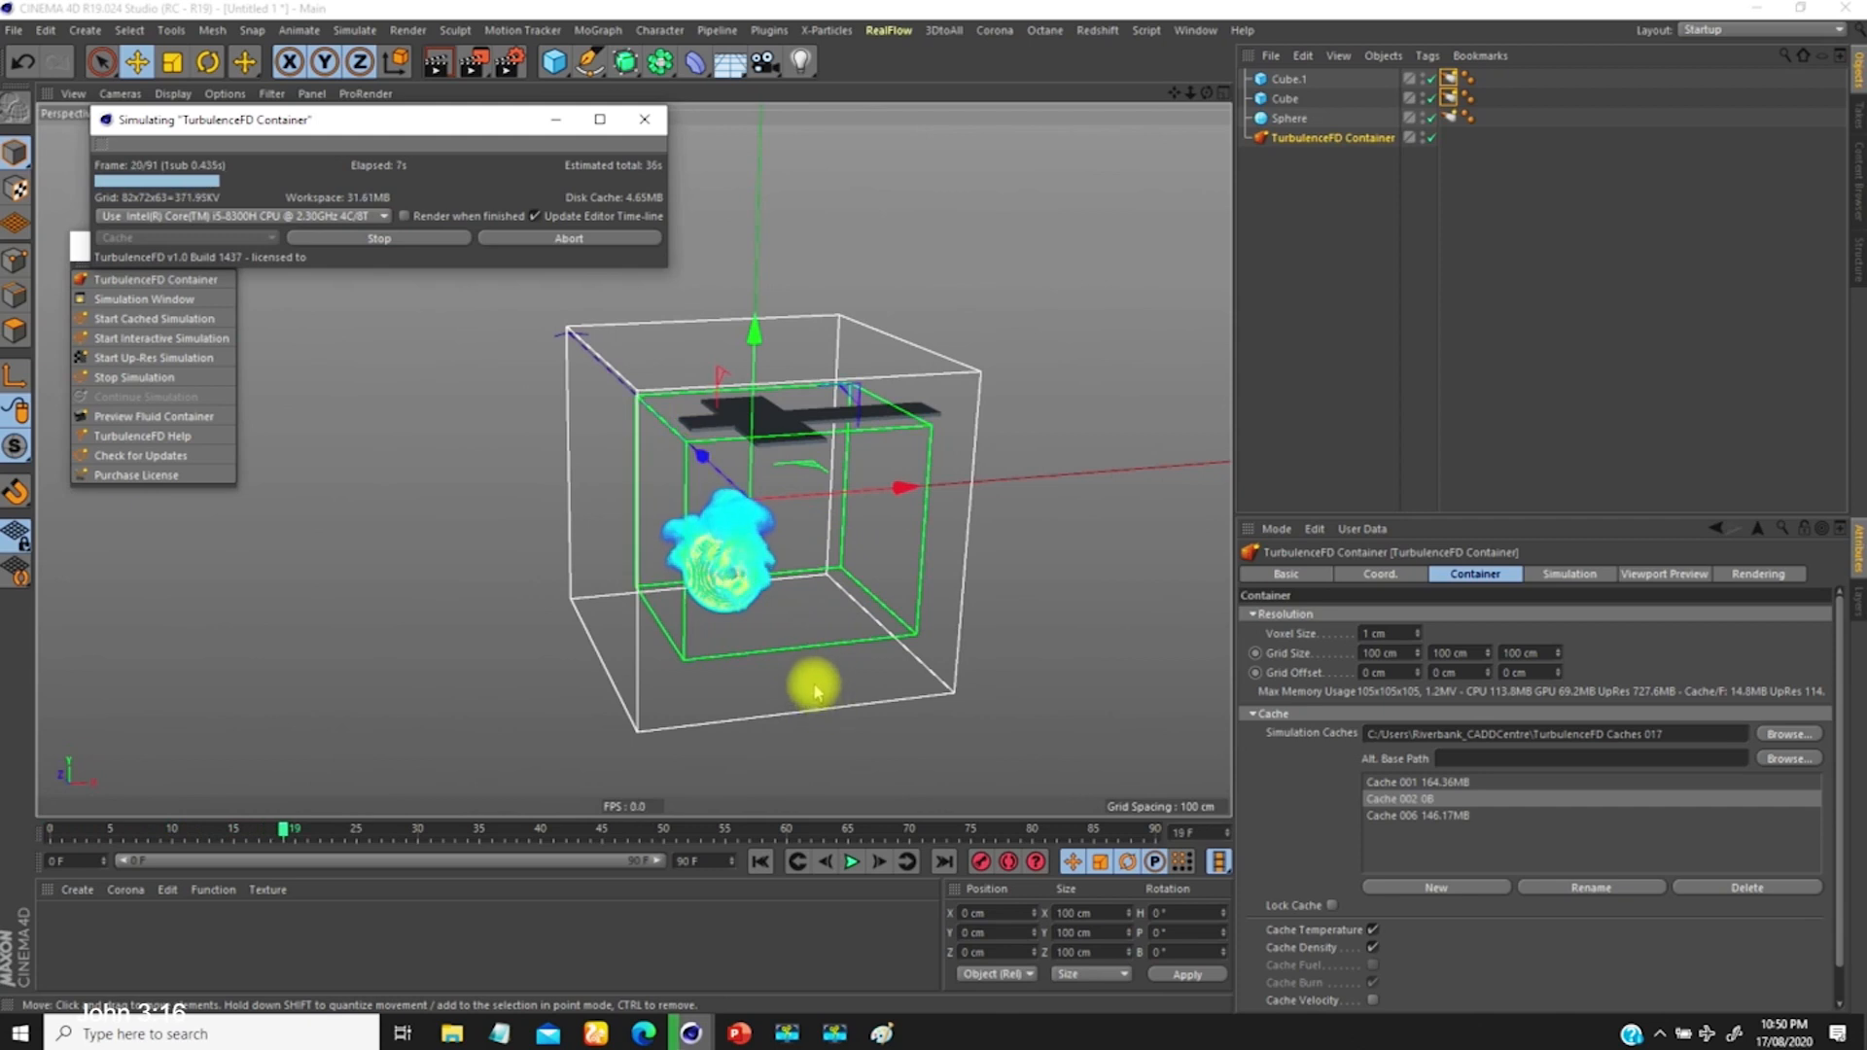
pyautogui.keyDown('alt'); pyautogui.moveTo(814, 687); pyautogui.dragTo(793, 638); pyautogui.keyUp('alt')
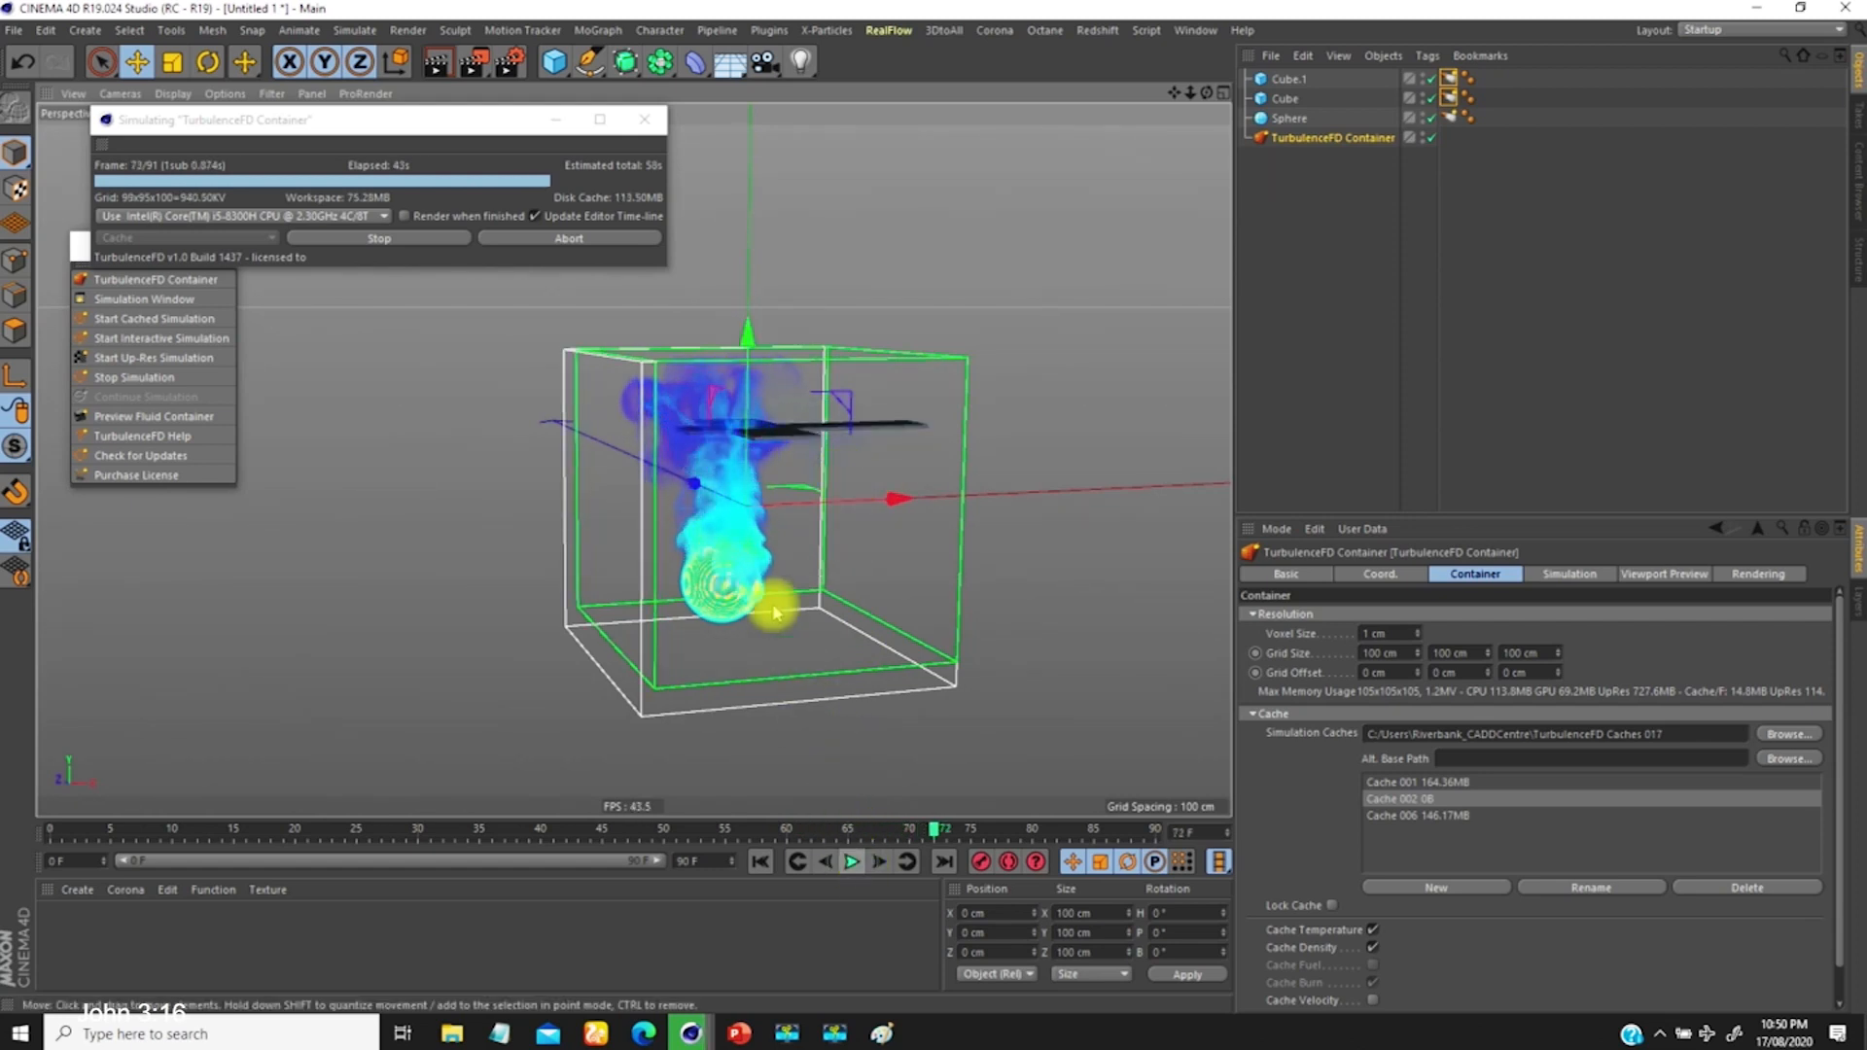
pyautogui.click(403, 241)
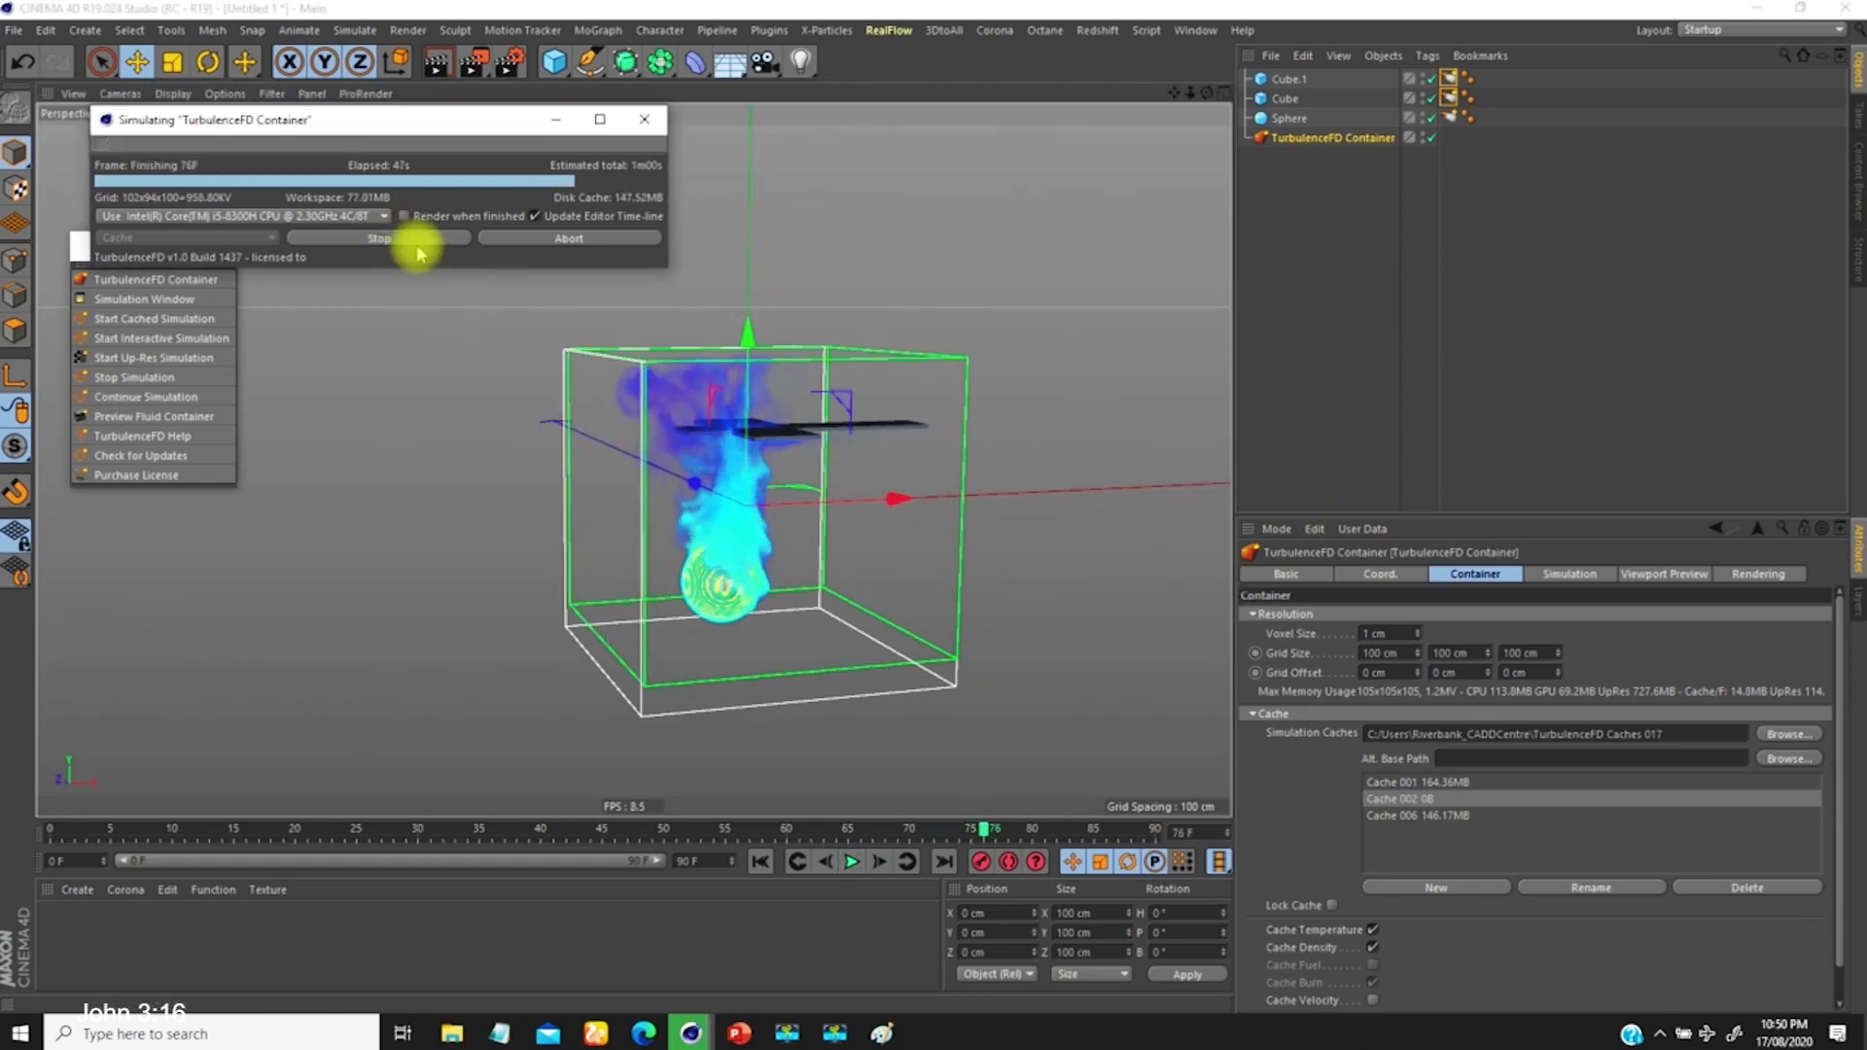
pyautogui.click(404, 239)
pyautogui.click(1077, 507)
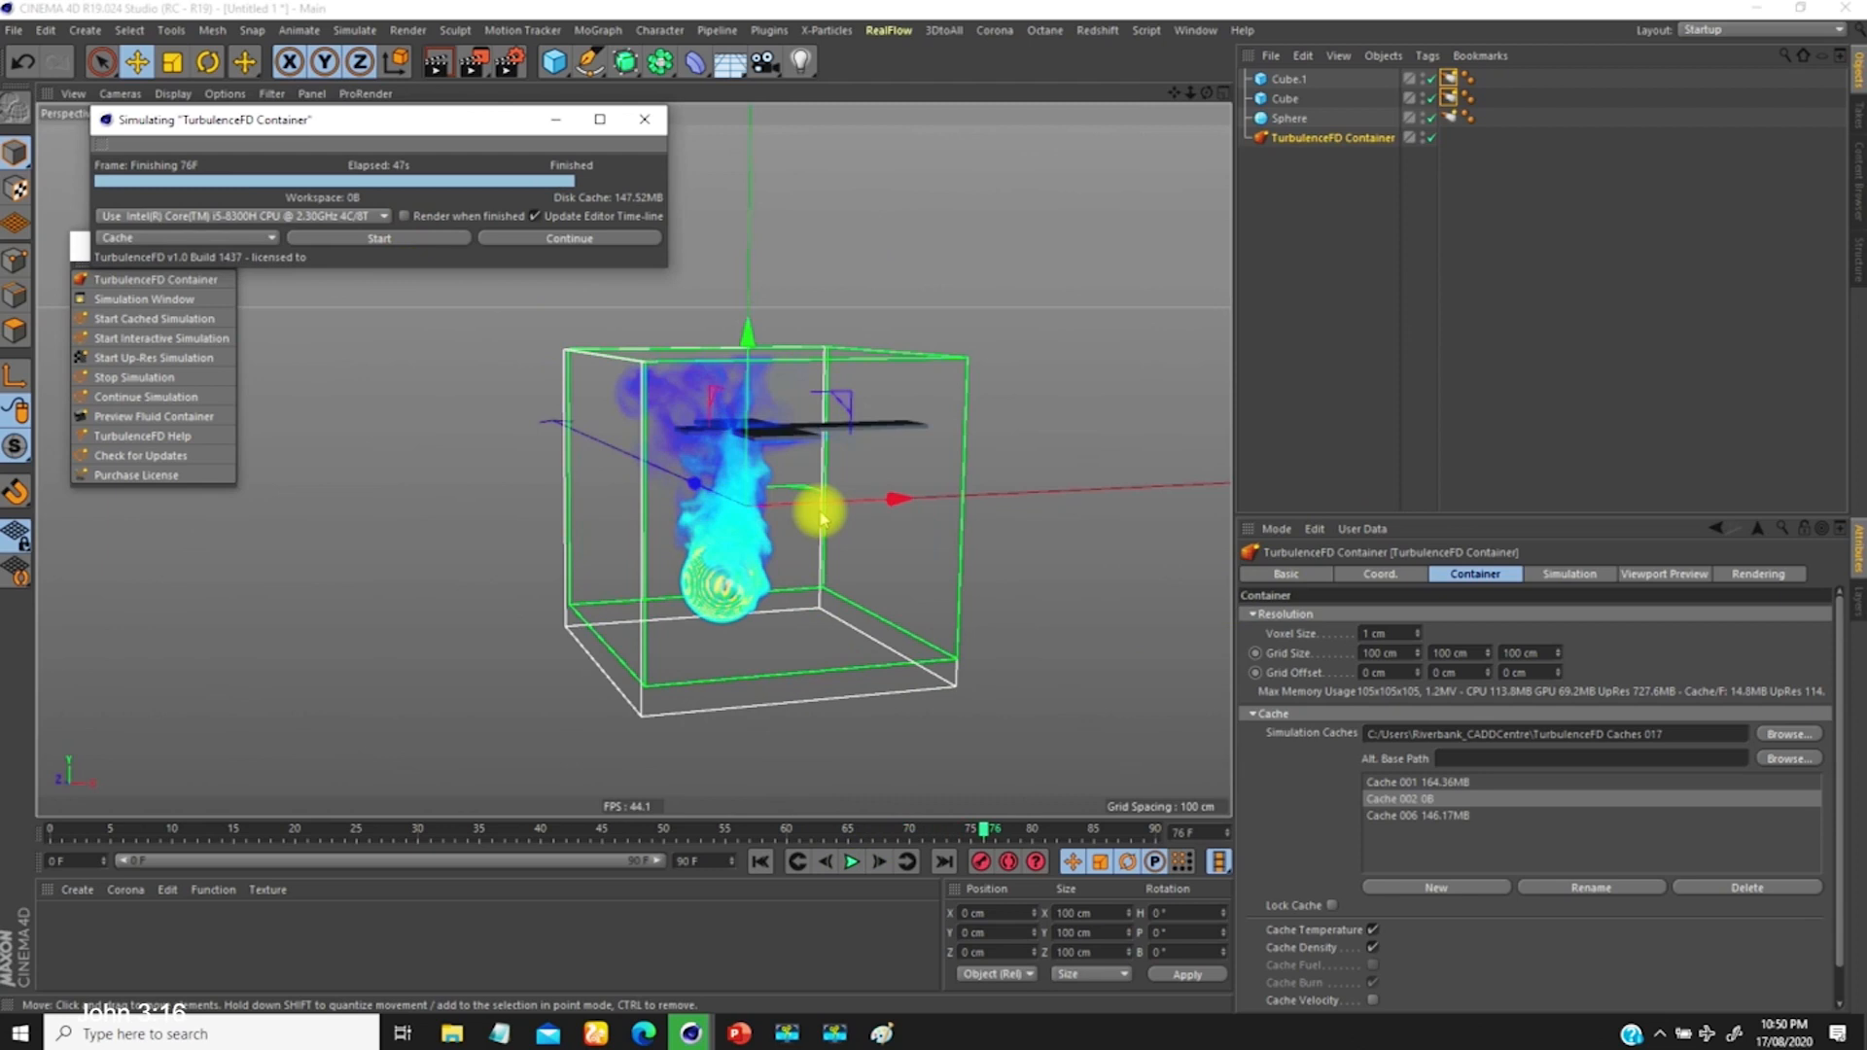
# Step: Return to frame 0 and add a sphere of about 29 cm radius above the emitter, near X 4.6 cm and Y 19.9 cm
pyautogui.click(765, 862)
pyautogui.keyDown('alt'); pyautogui.moveTo(785, 521); pyautogui.dragTo(831, 562); pyautogui.keyUp('alt')
pyautogui.click(554, 62)
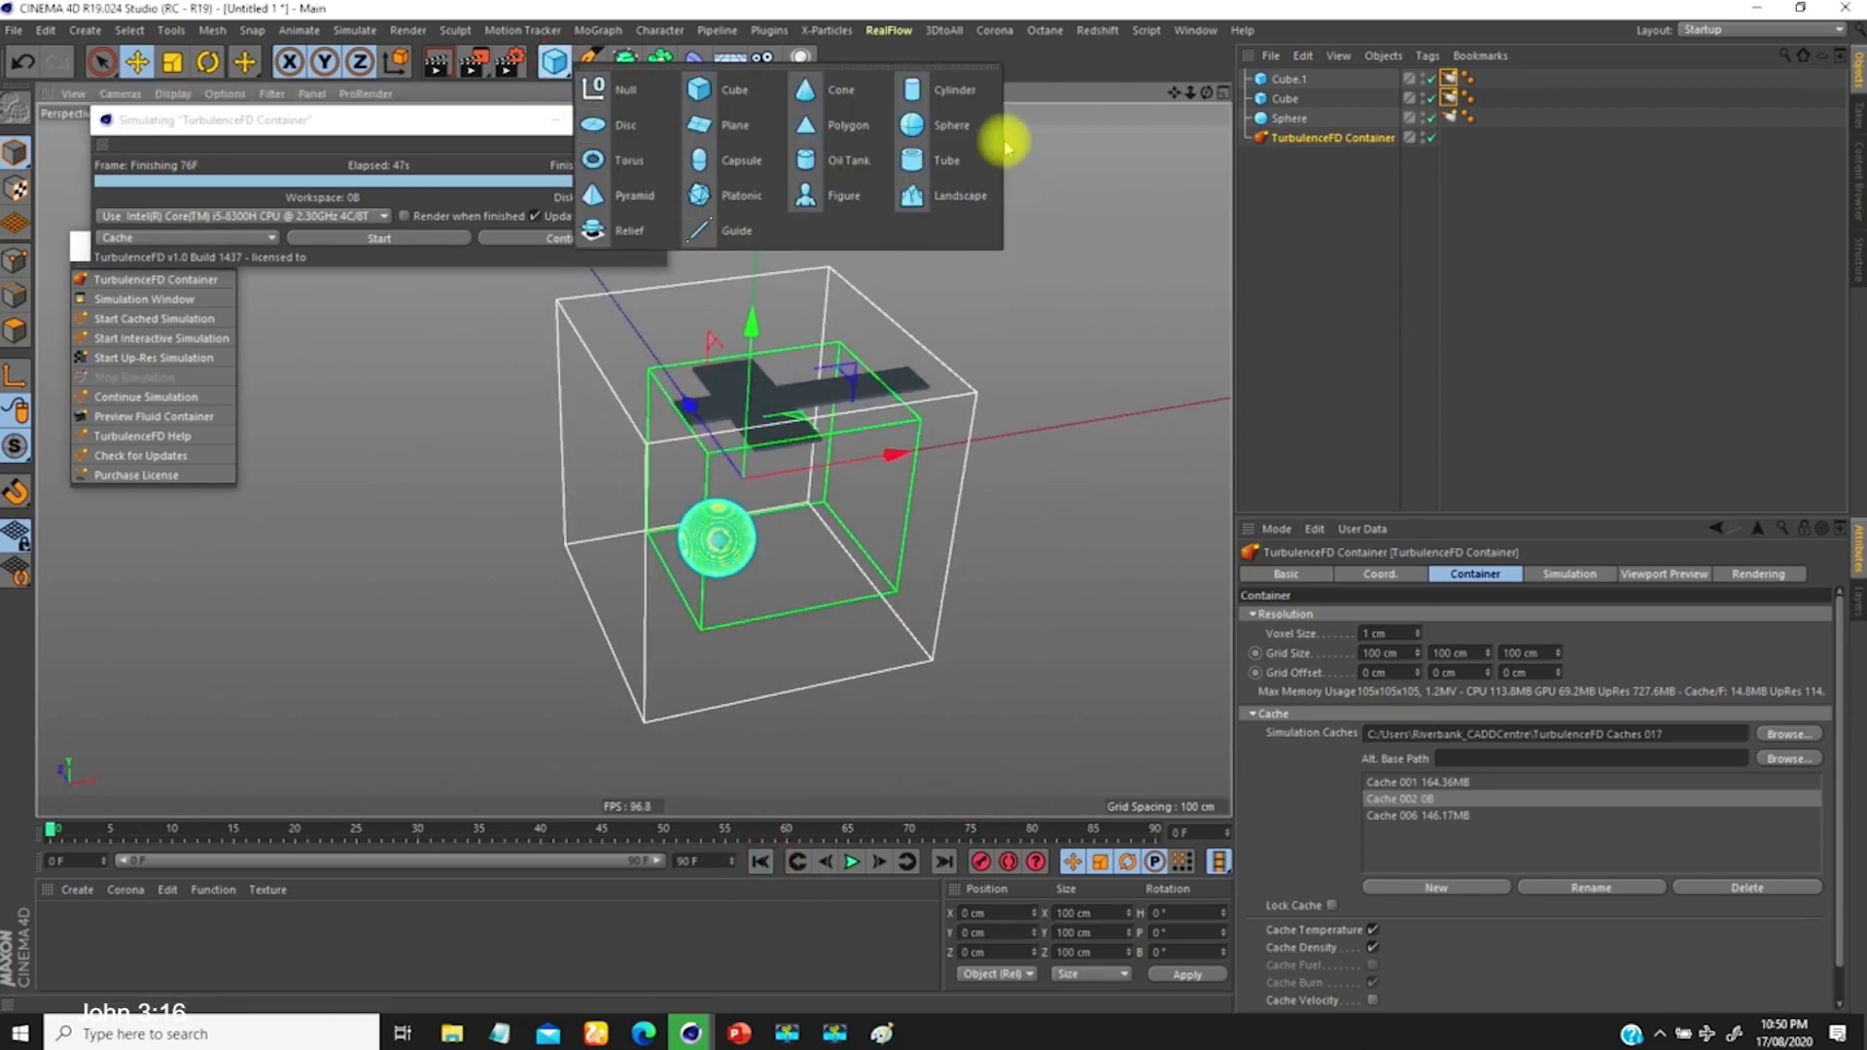
pyautogui.click(906, 131)
pyautogui.moveTo(992, 441); pyautogui.dragTo(749, 305)
pyautogui.moveTo(761, 406)
pyautogui.keyDown('alt'); pyautogui.mouseDown()
pyautogui.moveTo(771, 319)
pyautogui.moveTo(775, 352)
pyautogui.moveTo(918, 398)
pyautogui.moveTo(763, 376)
pyautogui.mouseUp(); pyautogui.keyUp('alt')
pyautogui.moveTo(867, 434)
pyautogui.mouseDown()
pyautogui.moveTo(925, 374)
pyautogui.moveTo(1150, 259)
pyautogui.mouseUp()
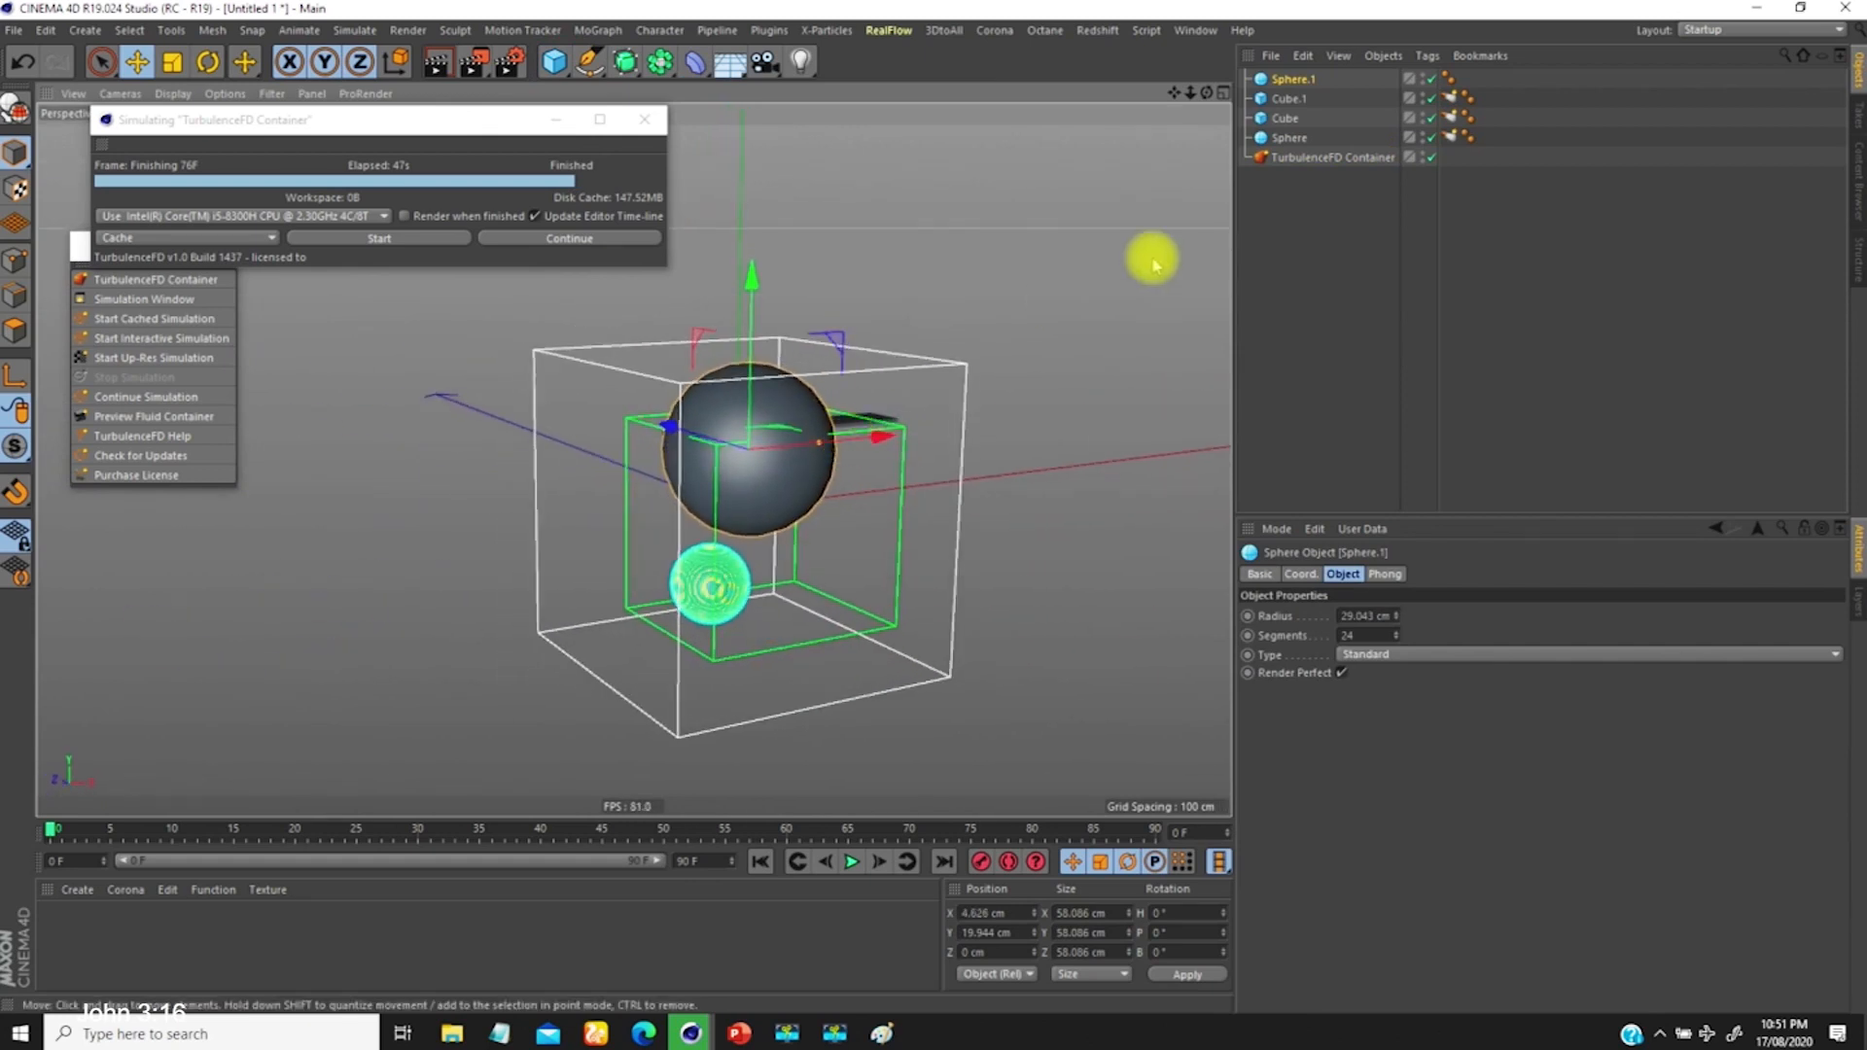
# Step: Give the new large sphere a TurbulenceFD Emitter tag with Collision Object enabled
pyautogui.rightClick(1276, 78)
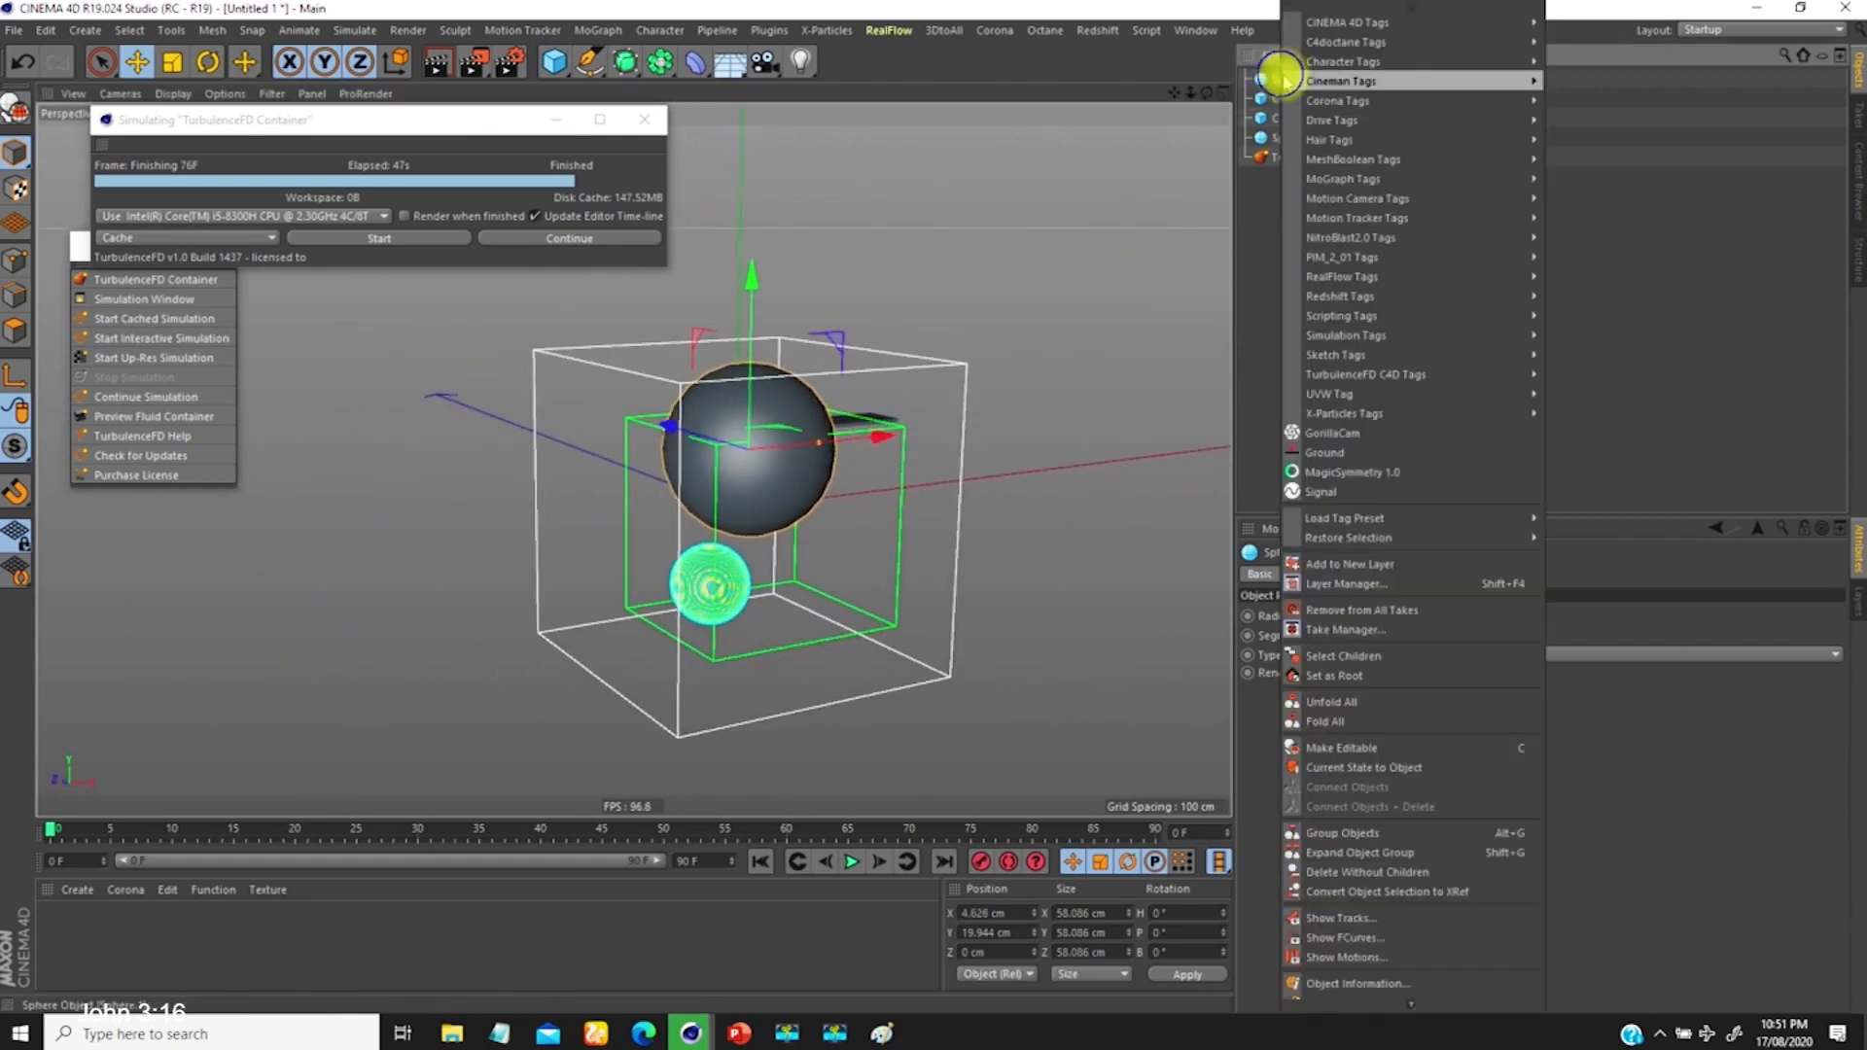
pyautogui.moveTo(1530, 375)
pyautogui.click(1590, 375)
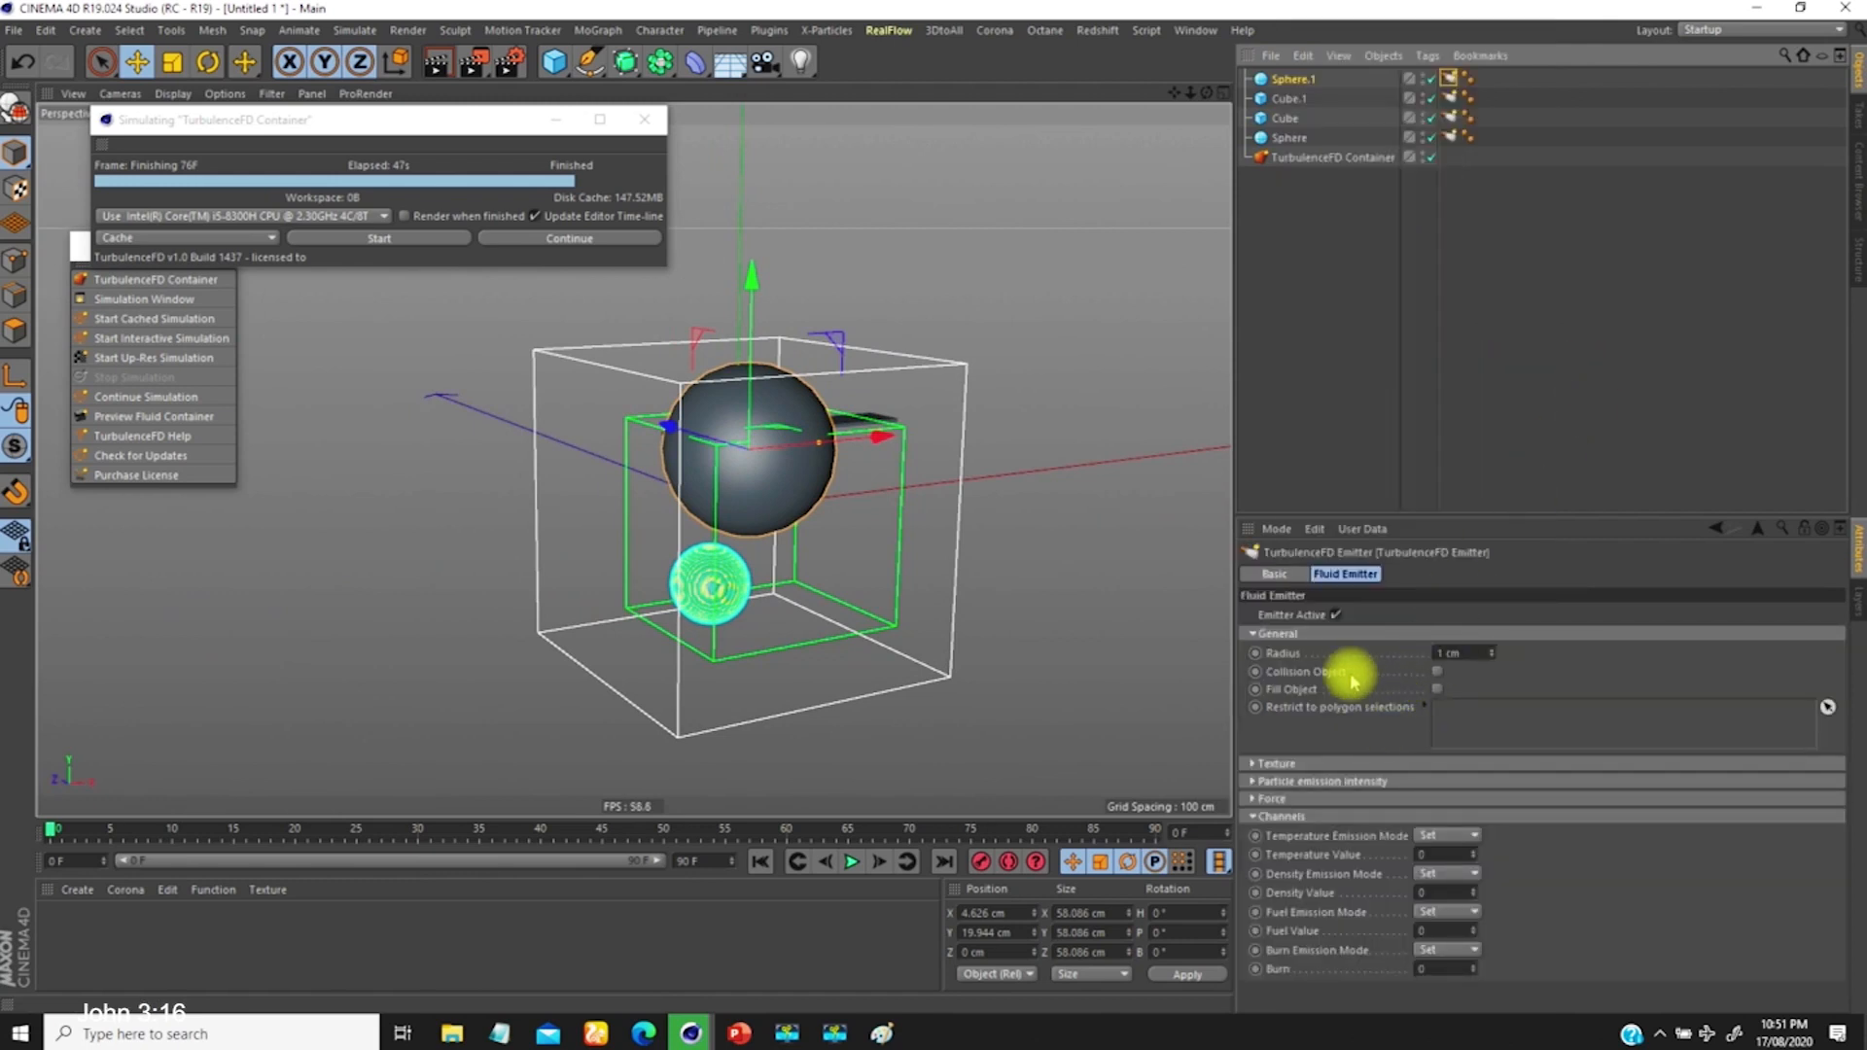
pyautogui.click(1437, 671)
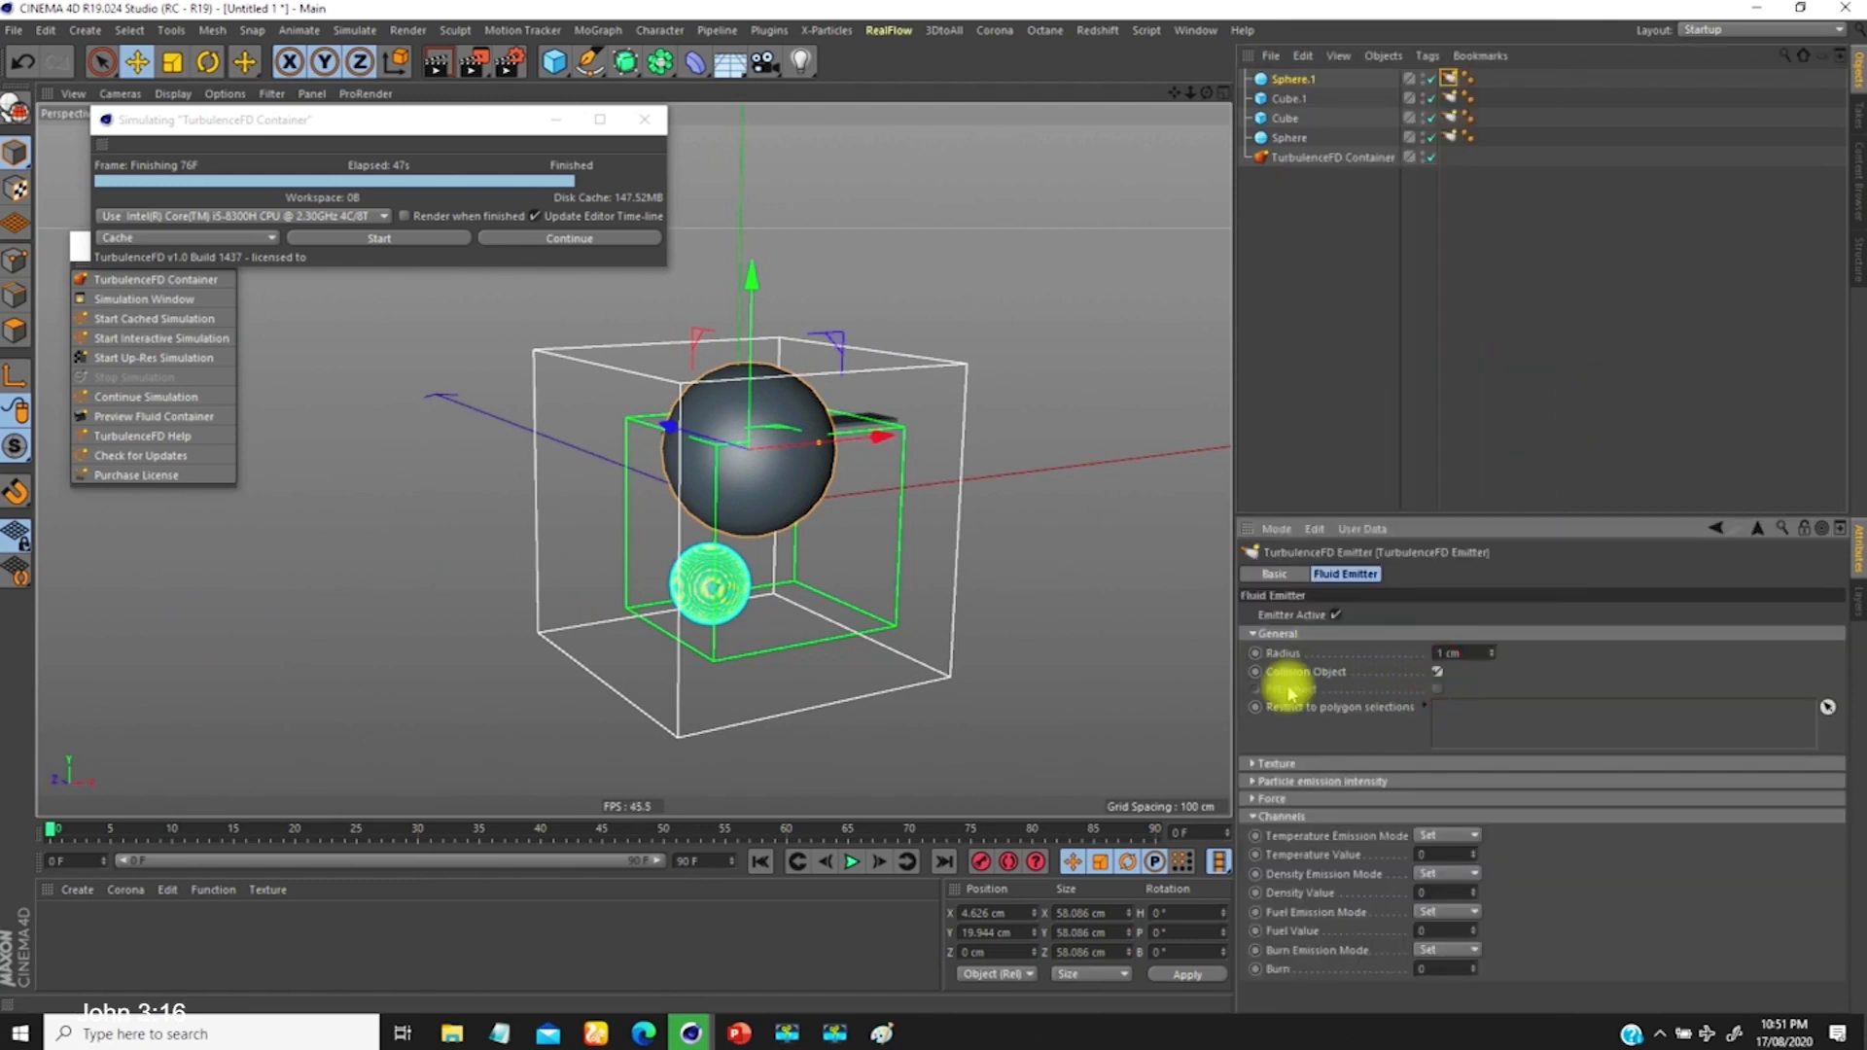
# Step: Delete both slabs from the scene
pyautogui.click(1280, 103)
pyautogui.keyDown('ctrl'); pyautogui.click(1281, 118); pyautogui.keyUp('ctrl')
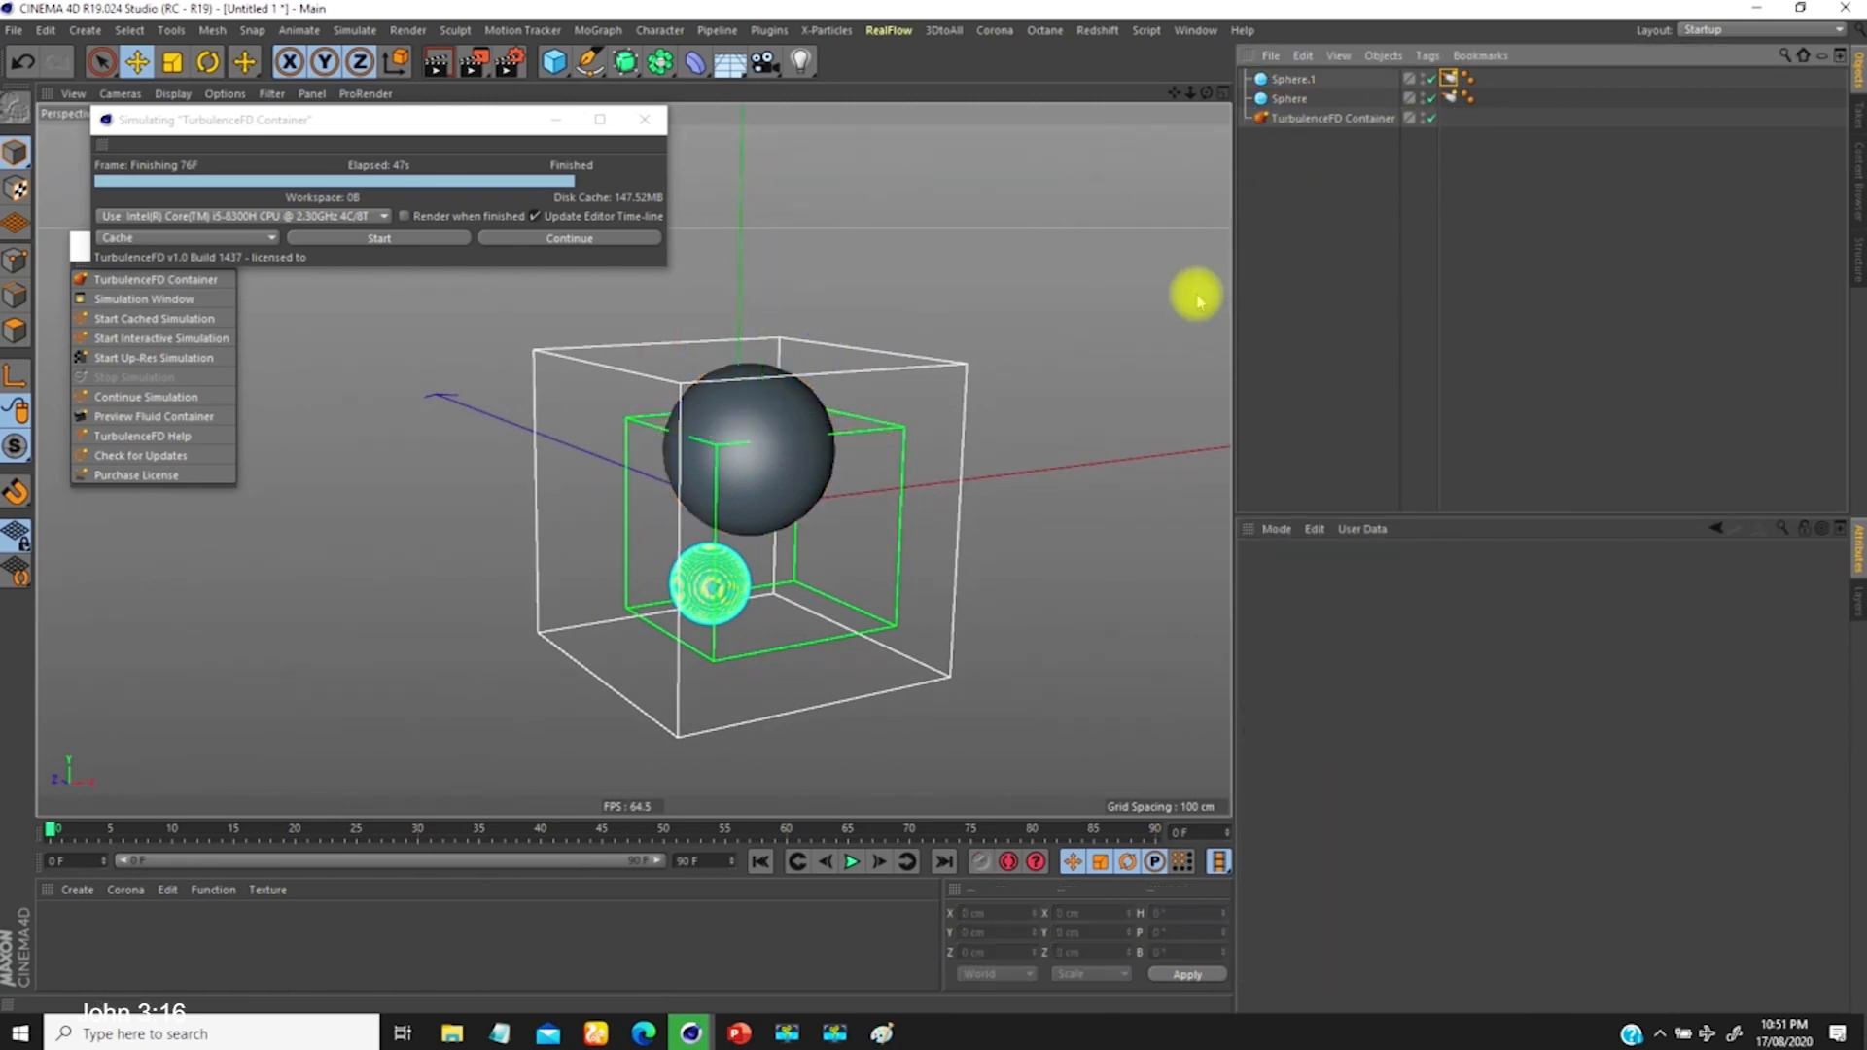
pyautogui.press('Delete')
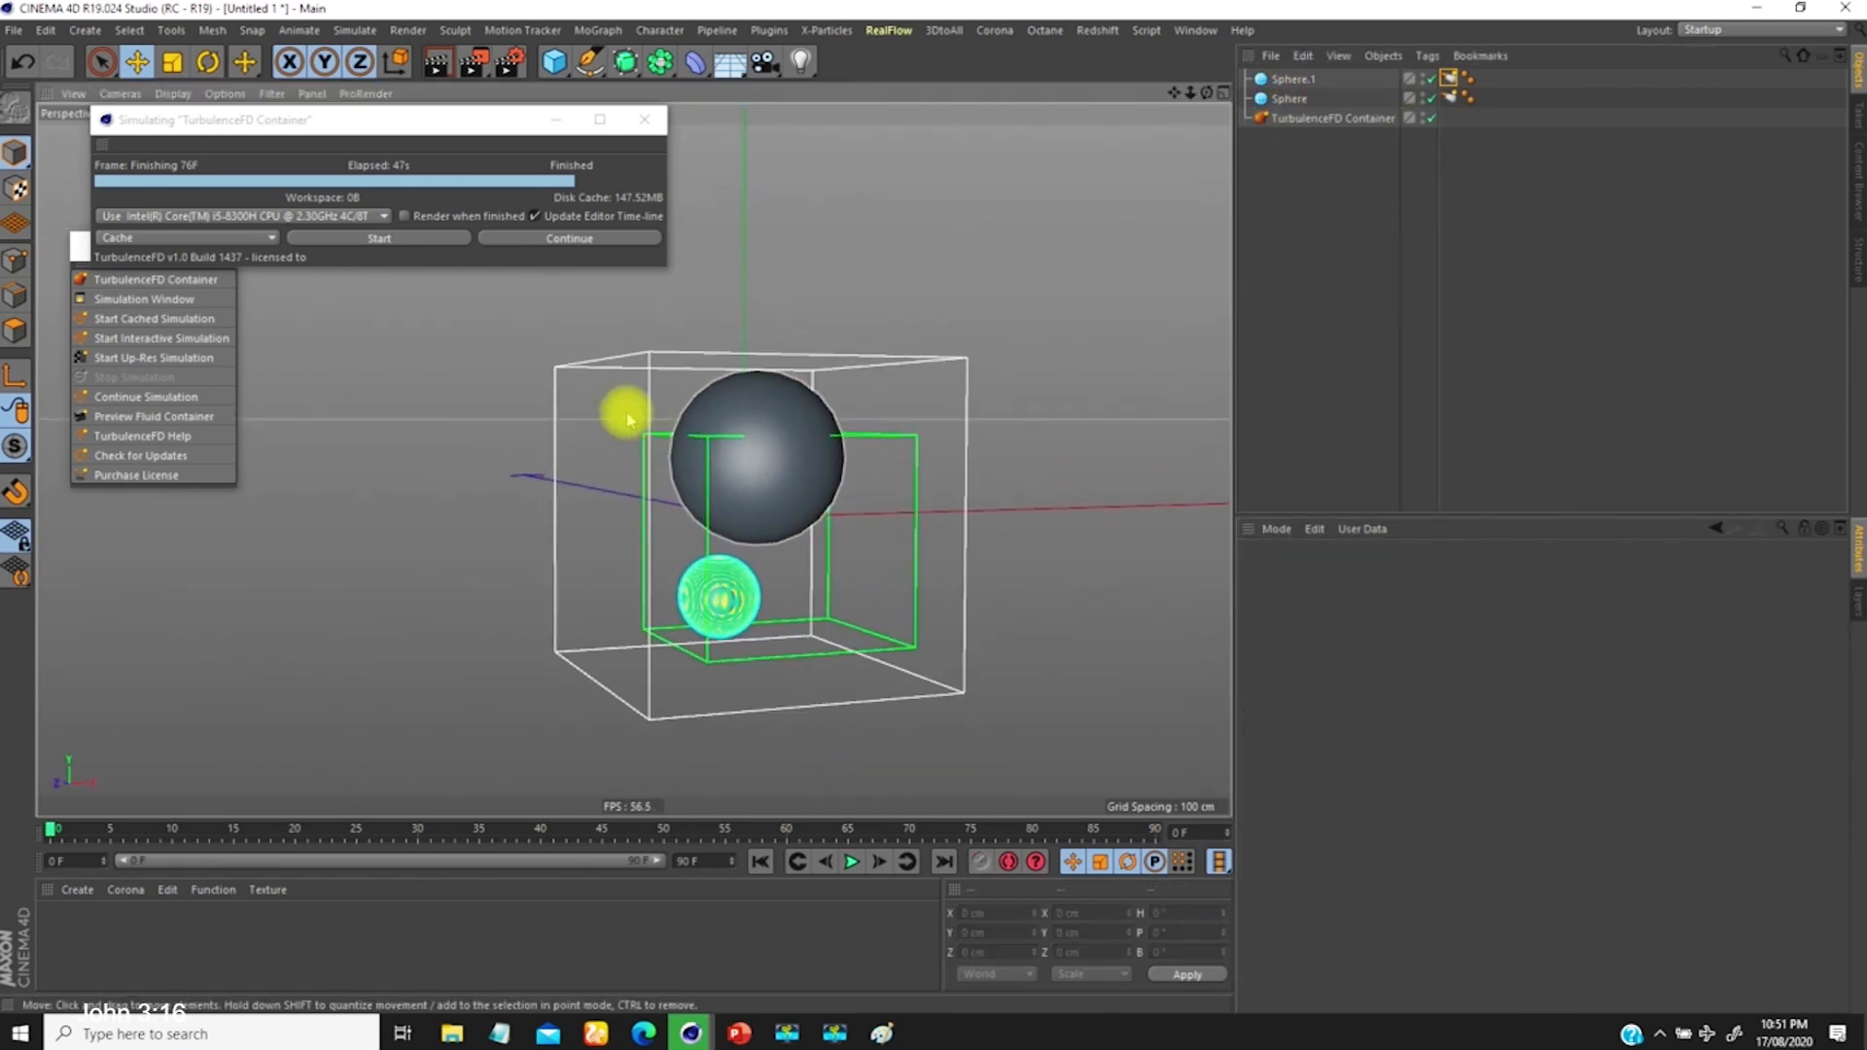
# Step: Restart the cached simulation with the large sphere as the only obstacle
pyautogui.click(370, 237)
pyautogui.click(1017, 508)
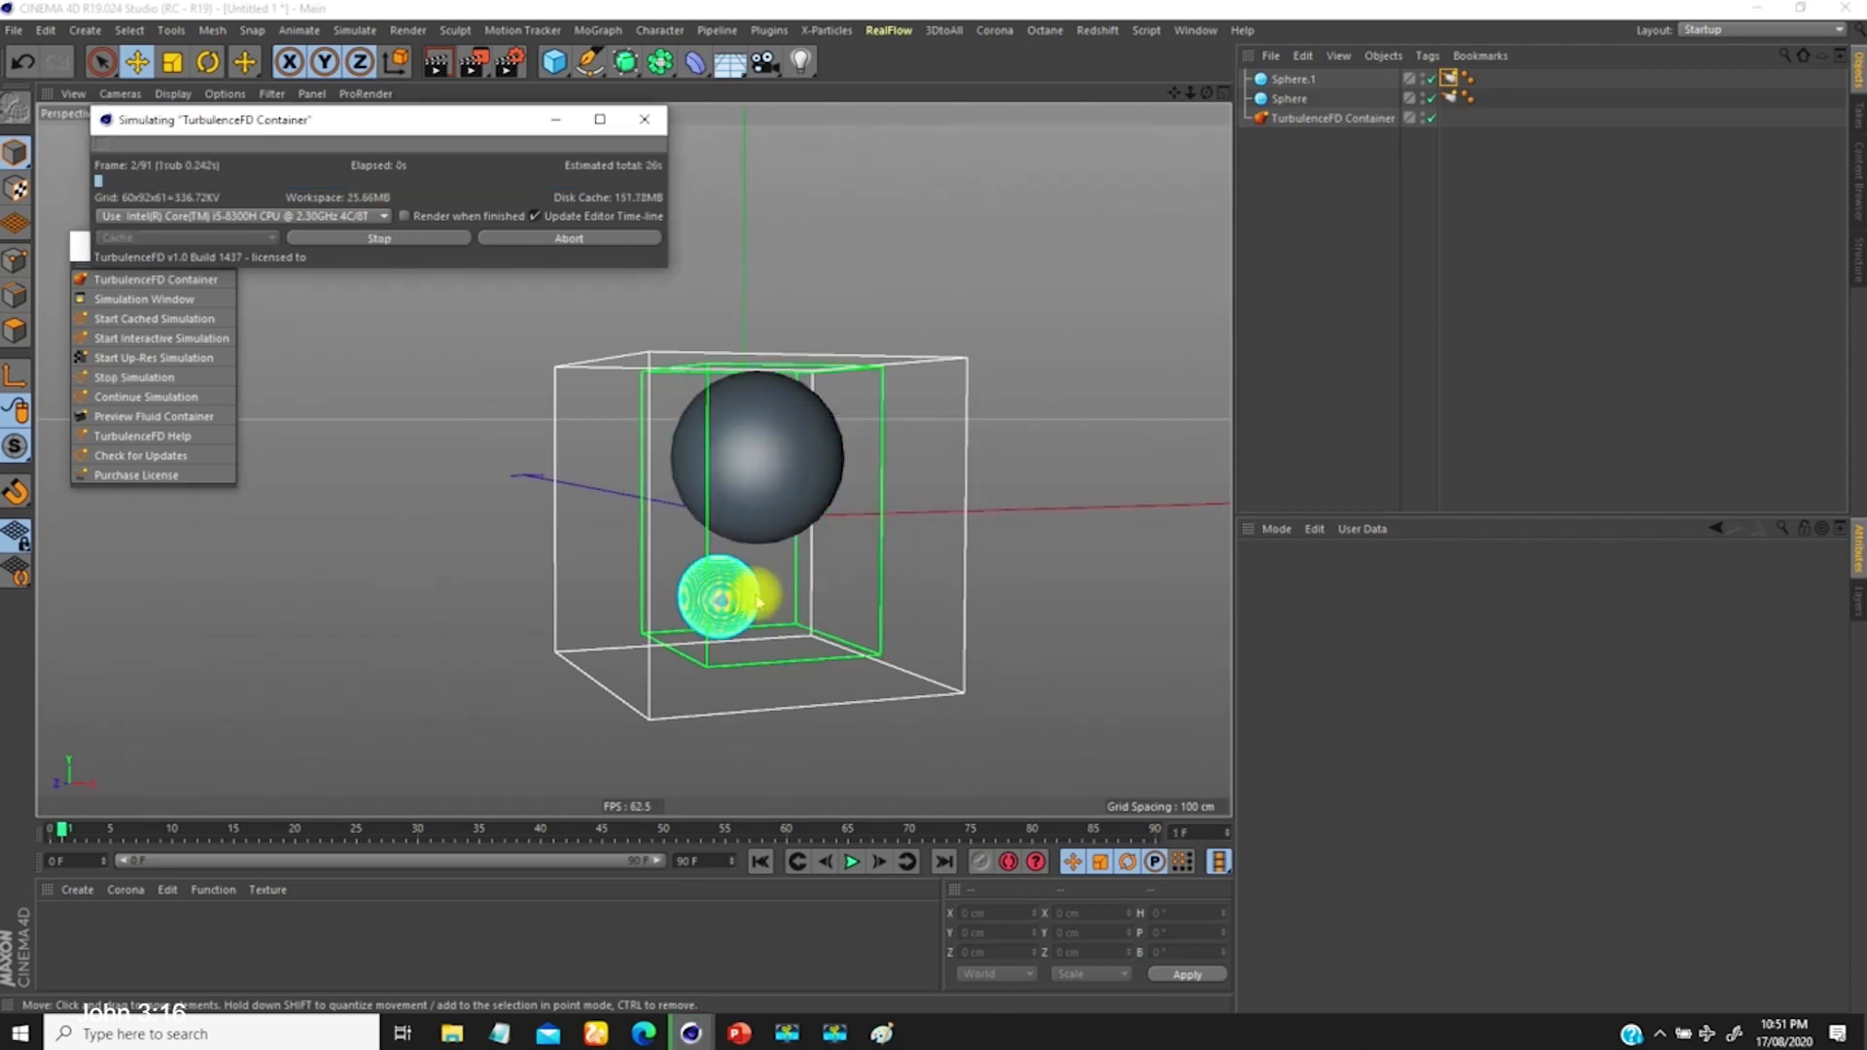
pyautogui.scroll(3, 743, 548)
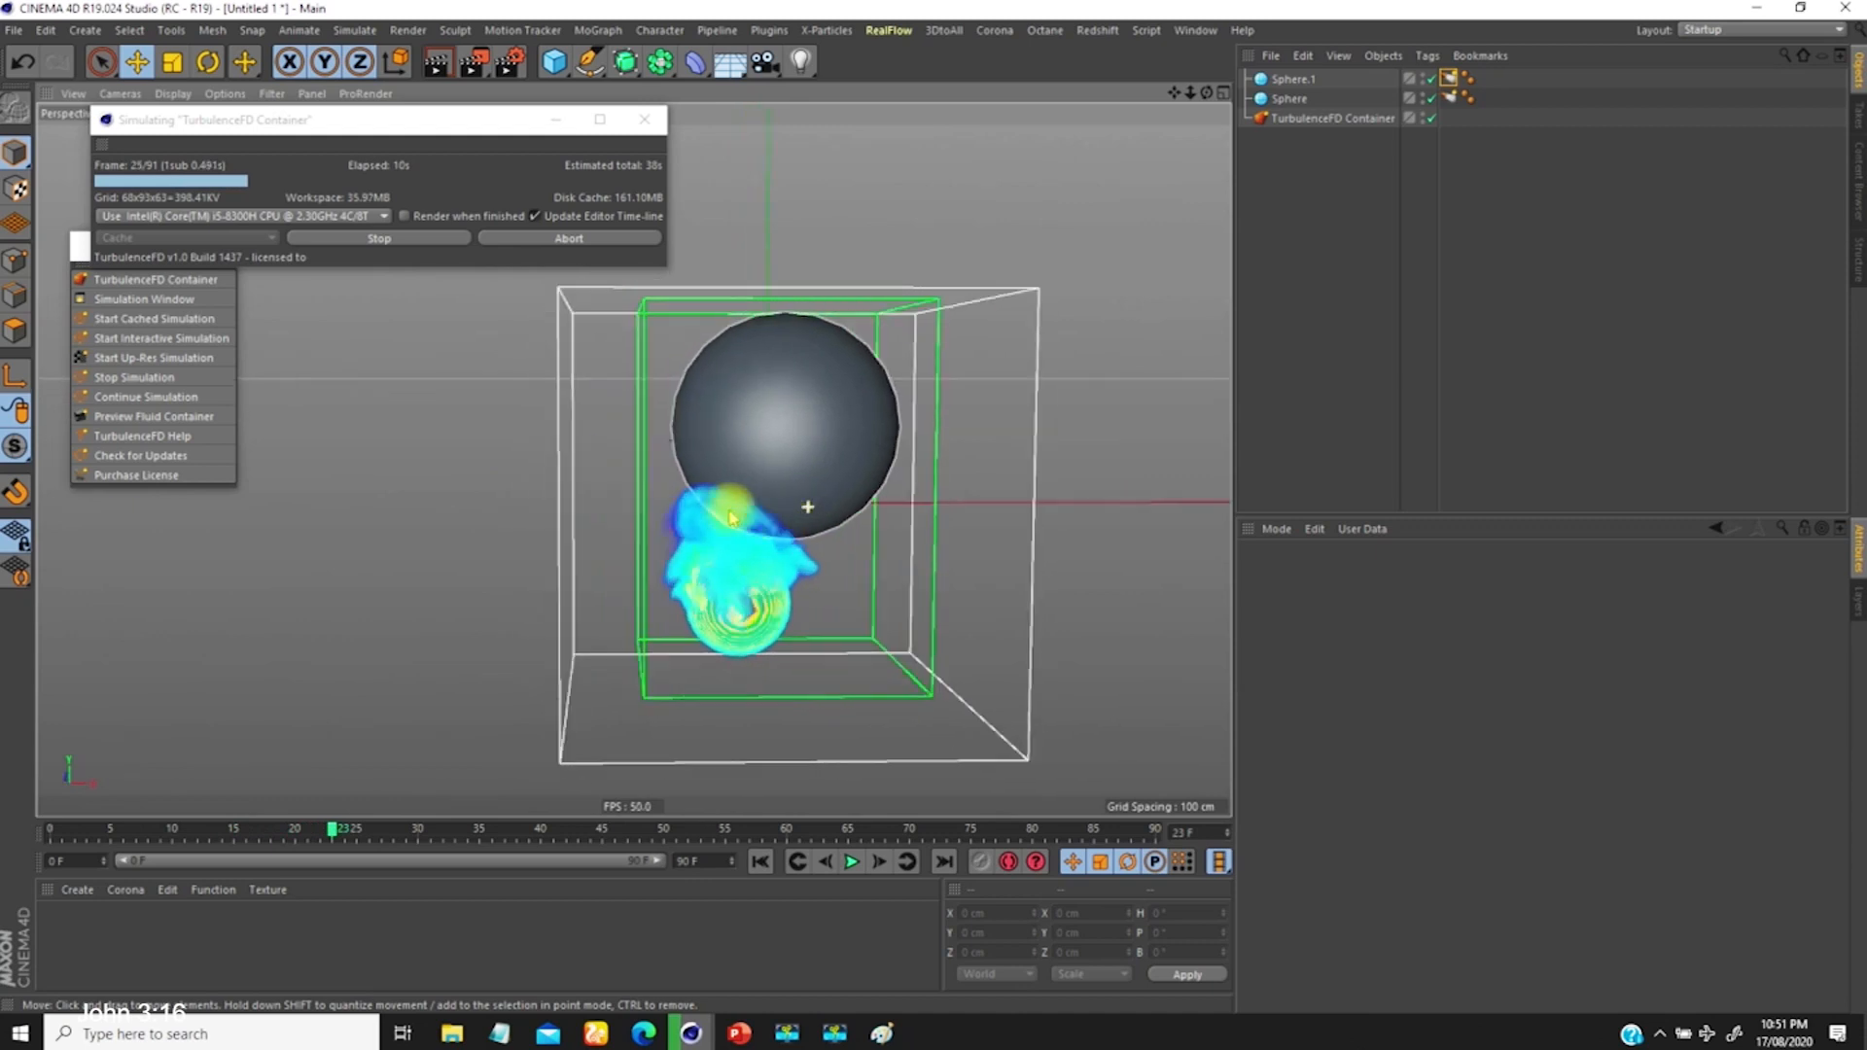
# Step: Examine from several angles how the rising fluid meets the large sphere during the simulation
pyautogui.scroll(5, 791, 388)
pyautogui.keyDown('alt'); pyautogui.moveTo(749, 476); pyautogui.dragTo(829, 480); pyautogui.keyUp('alt')
pyautogui.moveTo(830, 479)
pyautogui.keyDown('alt'); pyautogui.mouseDown(button='right')
pyautogui.moveTo(808, 529)
pyautogui.moveTo(808, 470)
pyautogui.mouseUp(button='right'); pyautogui.keyUp('alt')
pyautogui.keyDown('alt'); pyautogui.moveTo(729, 419); pyautogui.dragTo(808, 465, button='middle'); pyautogui.keyUp('alt')
pyautogui.keyDown('alt'); pyautogui.moveTo(808, 466); pyautogui.dragTo(1012, 537); pyautogui.keyUp('alt')
pyautogui.keyDown('alt'); pyautogui.moveTo(829, 490); pyautogui.dragTo(812, 572, button='right'); pyautogui.keyUp('alt')
pyautogui.keyDown('alt'); pyautogui.moveTo(787, 446); pyautogui.dragTo(509, 452); pyautogui.keyUp('alt')
pyautogui.keyDown('alt'); pyautogui.moveTo(820, 494); pyautogui.dragTo(856, 460, button='right'); pyautogui.keyUp('alt')
pyautogui.keyDown('alt'); pyautogui.moveTo(856, 460); pyautogui.dragTo(678, 466); pyautogui.keyUp('alt')
pyautogui.keyDown('alt'); pyautogui.moveTo(887, 476); pyautogui.dragTo(1000, 404); pyautogui.keyUp('alt')
# Step: Open the large sphere's emitter tag settings to check its collision radius
pyautogui.click(1301, 121)
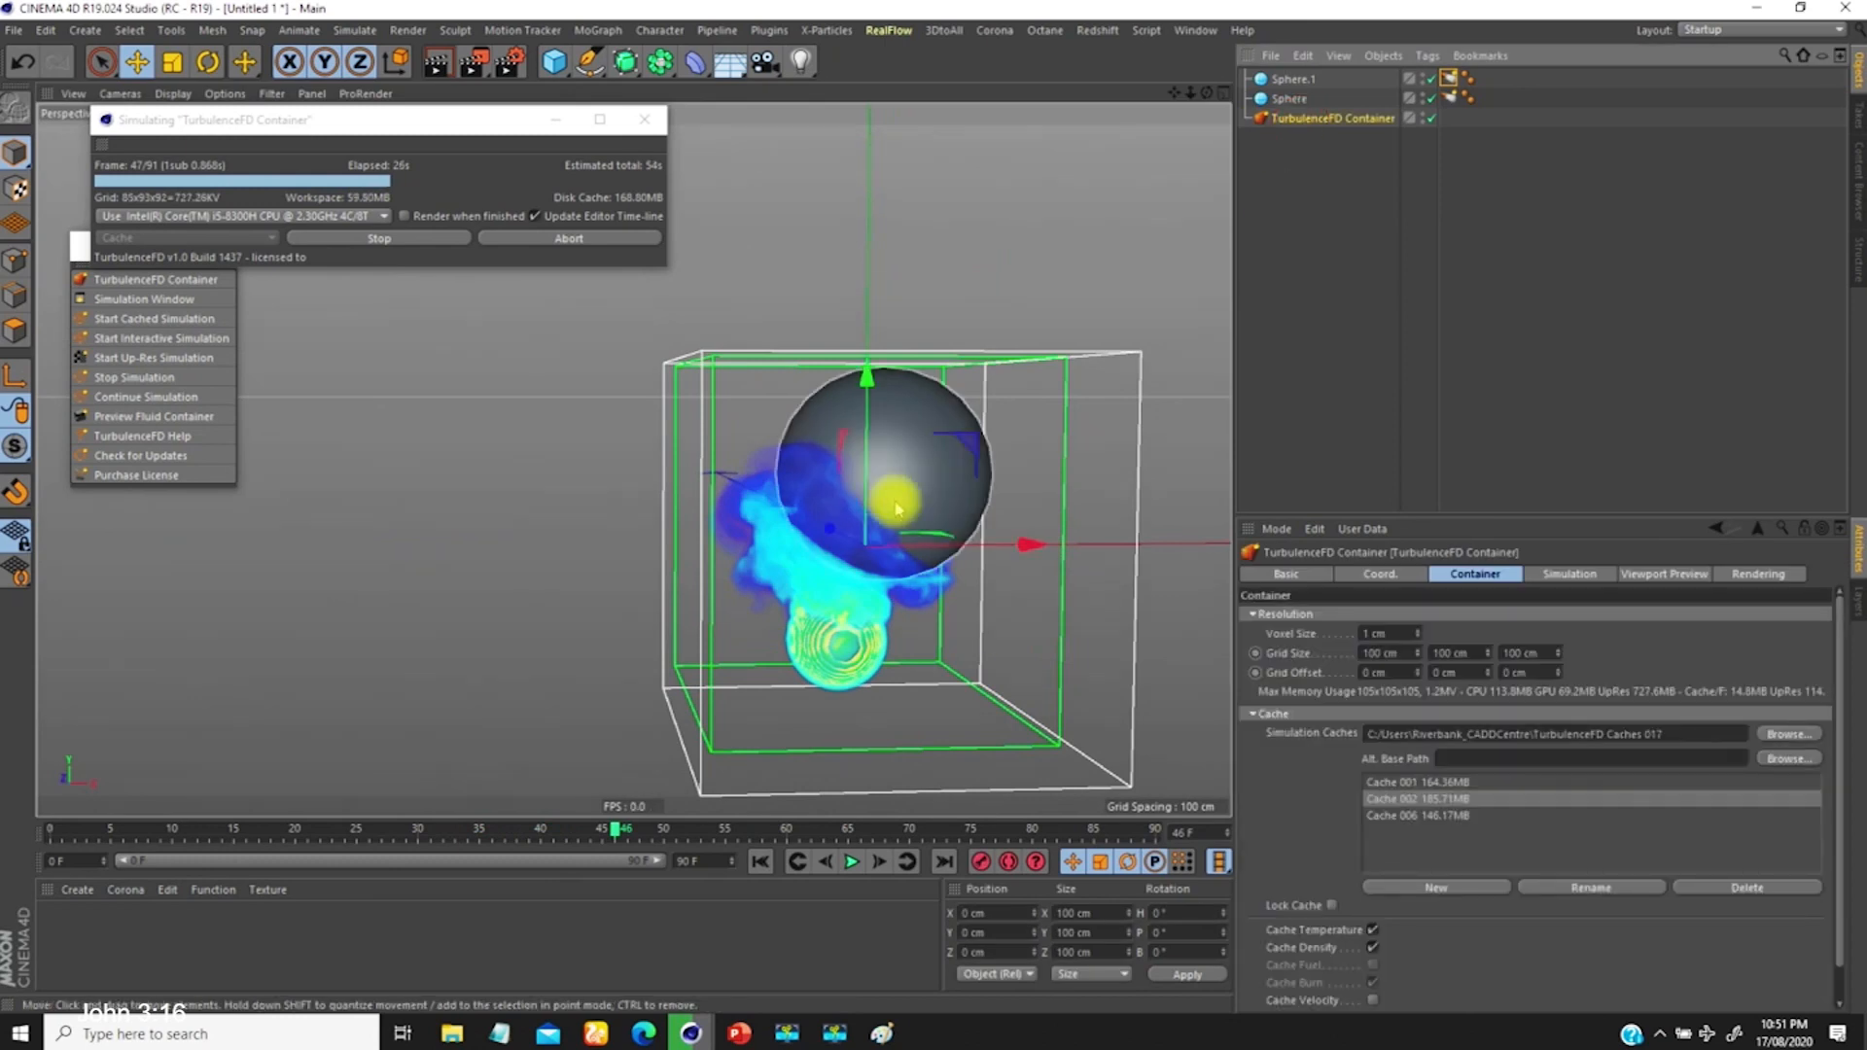
pyautogui.click(1451, 80)
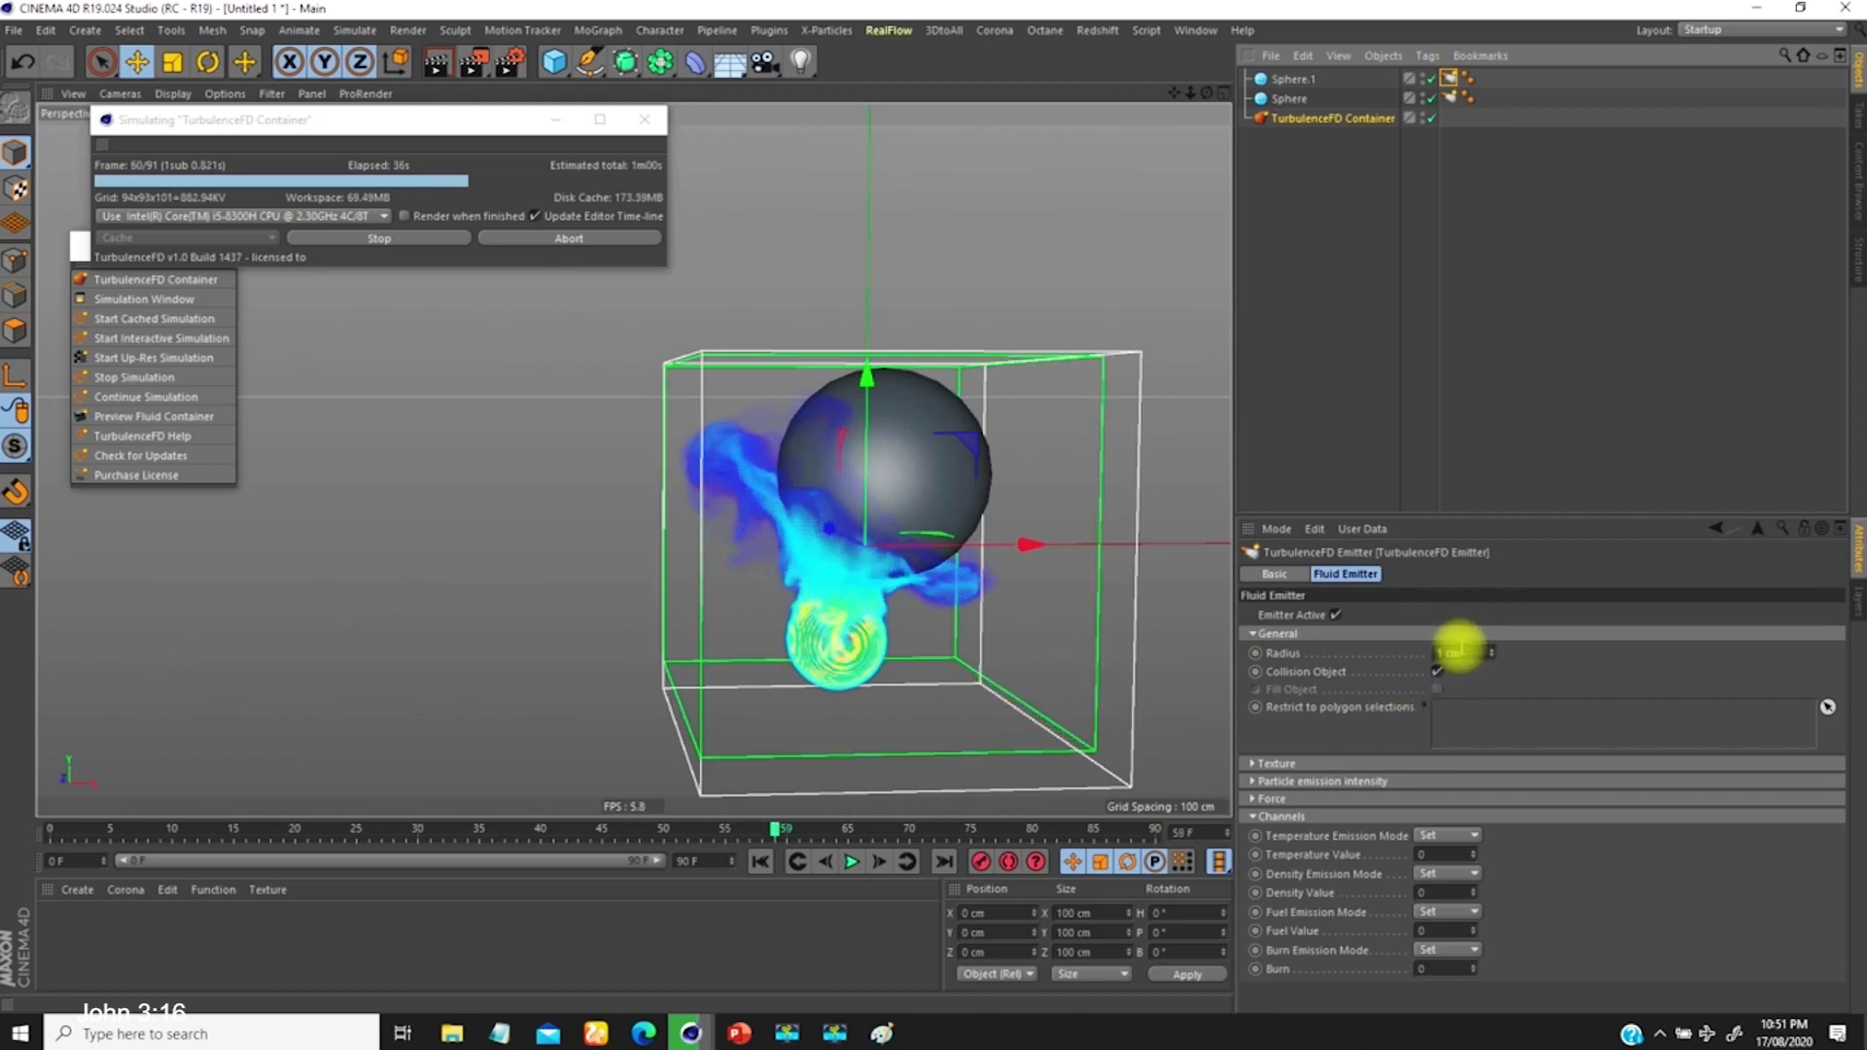
pyautogui.click(1470, 653)
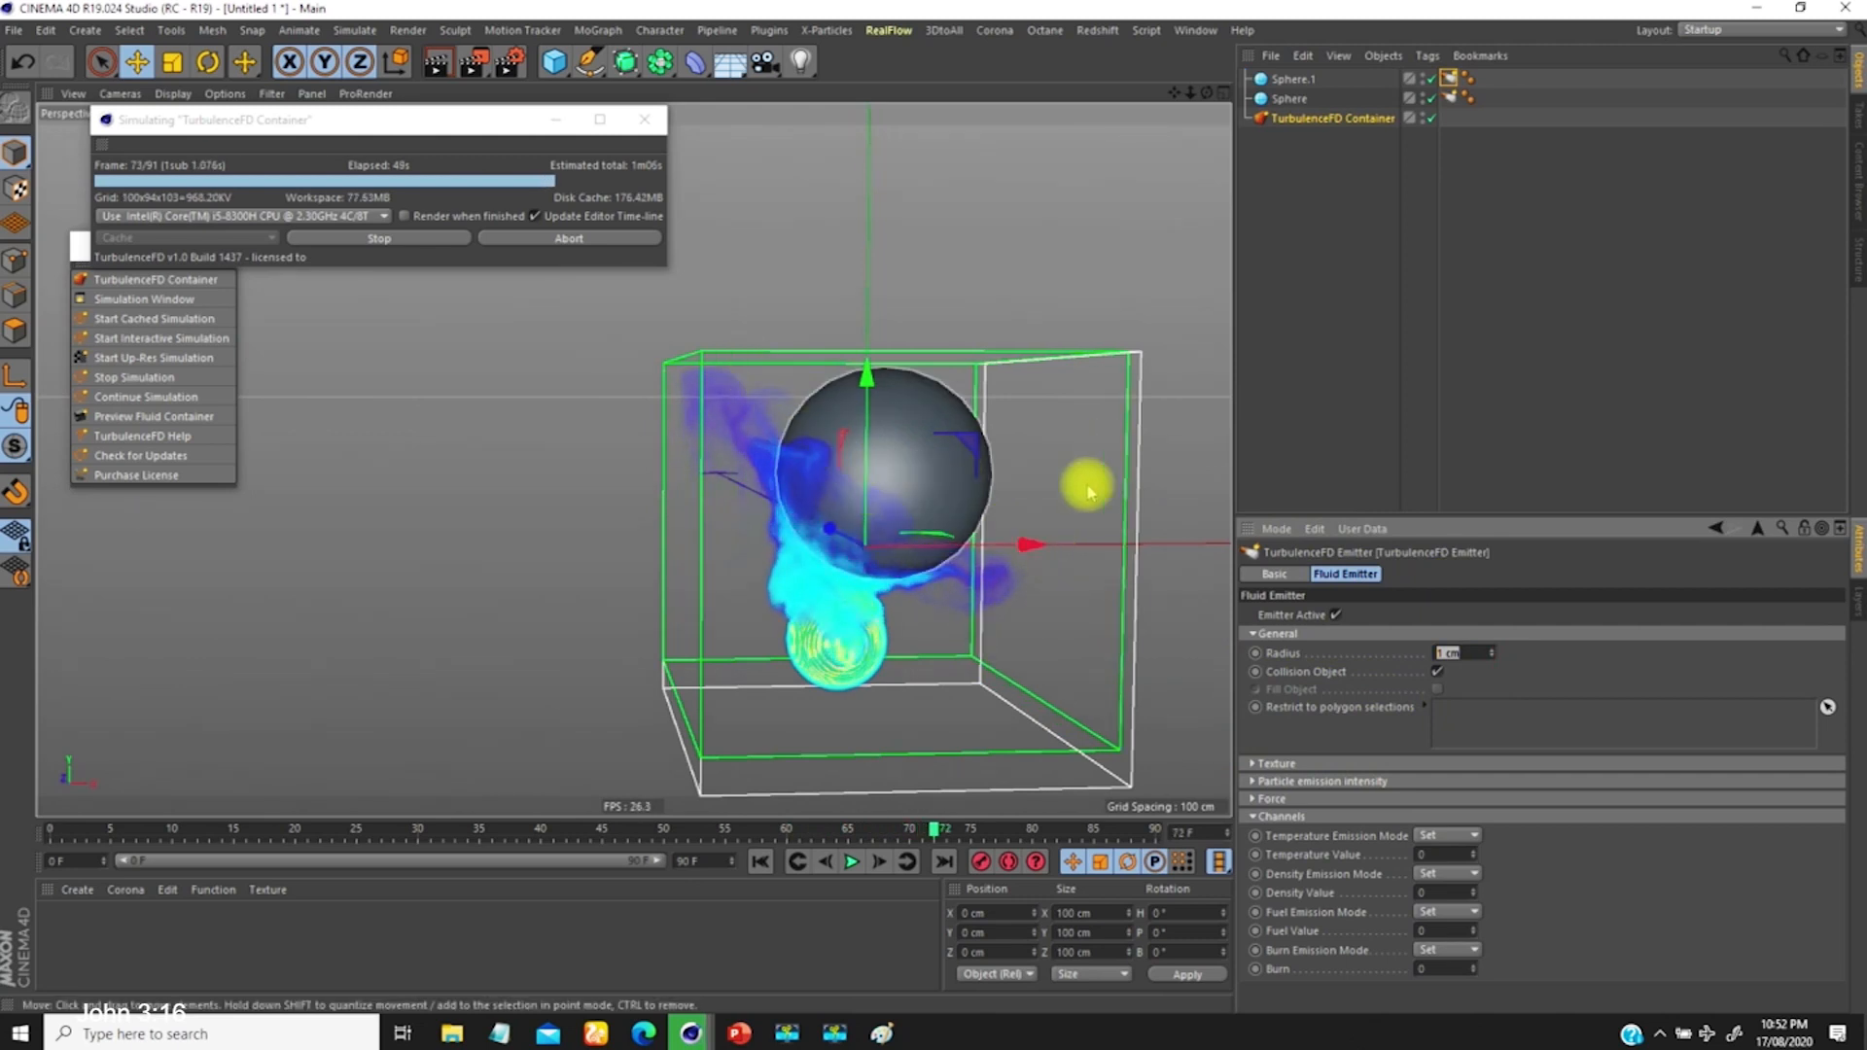
# Step: Pause the playback of the finished simulation at frame 49 and render that frame in the viewport
pyautogui.moveTo(924, 534)
pyautogui.keyDown('alt'); pyautogui.mouseDown()
pyautogui.moveTo(750, 504)
pyautogui.moveTo(637, 564)
pyautogui.moveTo(883, 521)
pyautogui.moveTo(894, 537)
pyautogui.mouseUp(); pyautogui.keyUp('alt')
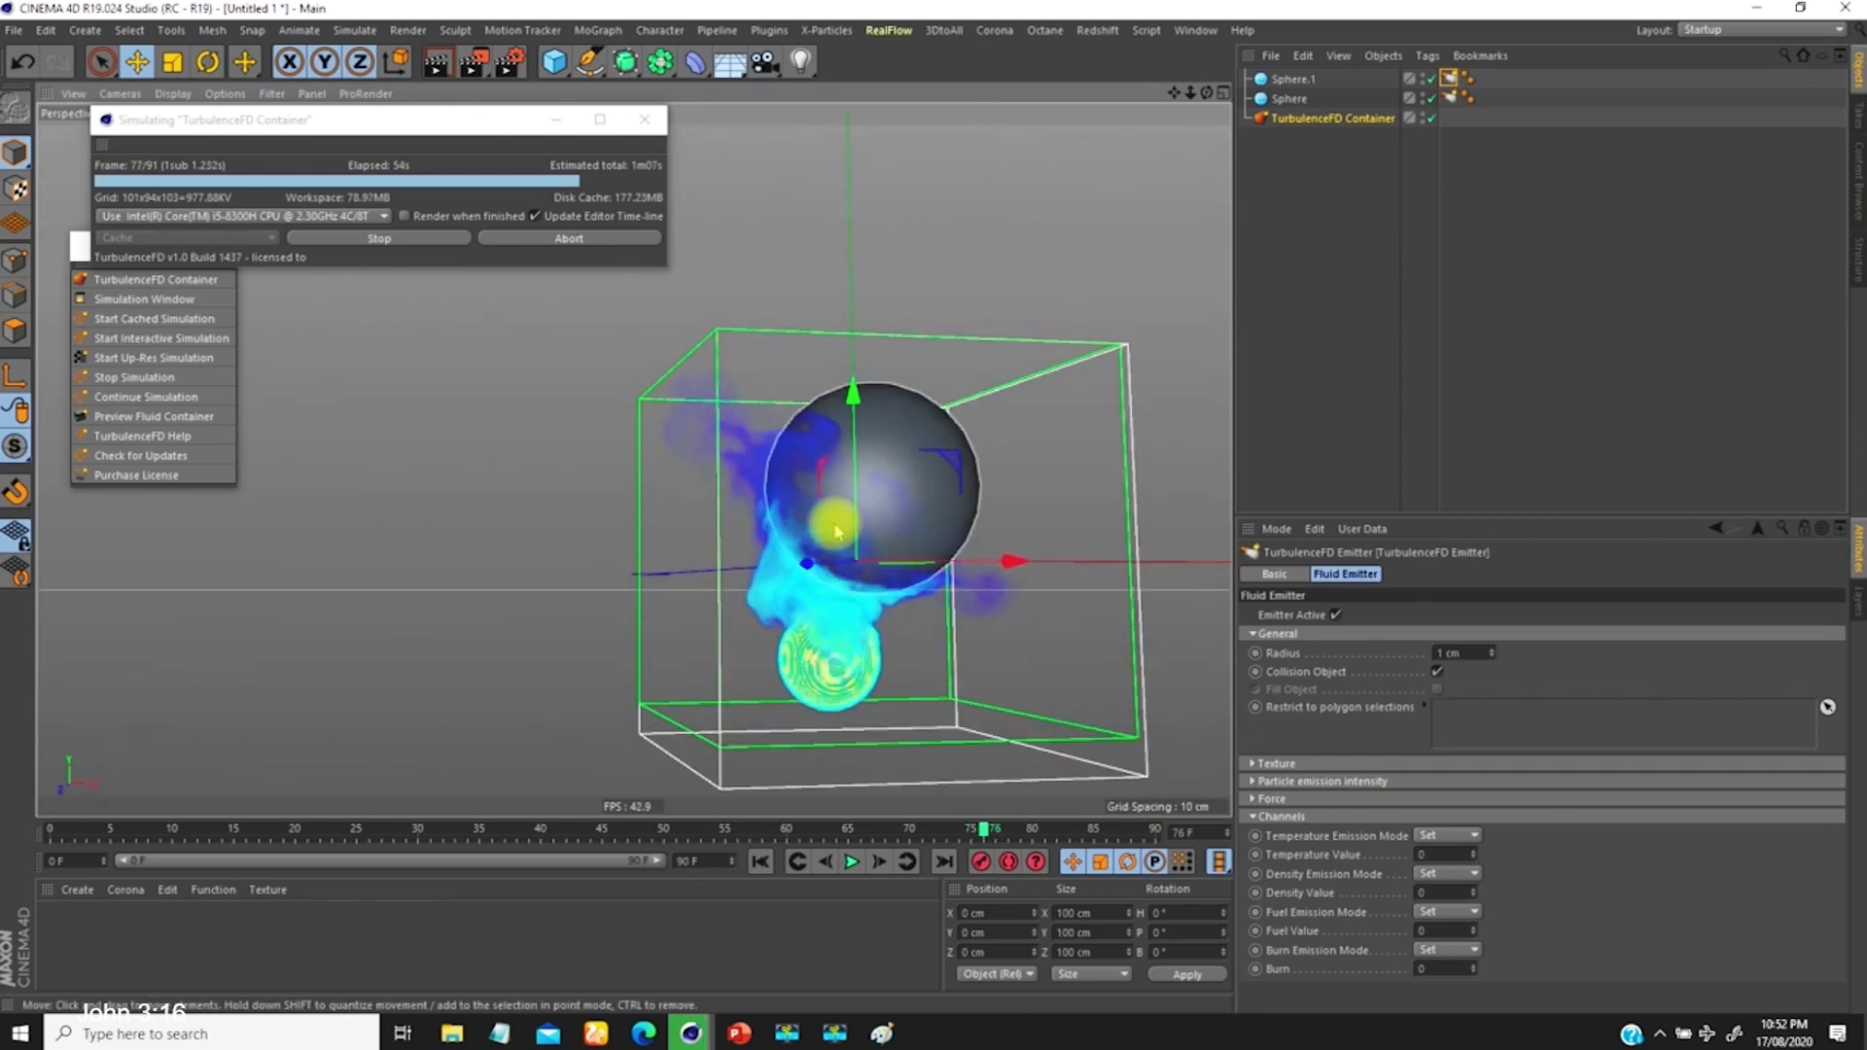
pyautogui.keyDown('alt'); pyautogui.moveTo(802, 509); pyautogui.dragTo(833, 570); pyautogui.keyUp('alt')
pyautogui.moveTo(829, 542)
pyautogui.keyDown('alt'); pyautogui.mouseDown(button='right')
pyautogui.moveTo(846, 489)
pyautogui.moveTo(829, 541)
pyautogui.mouseUp(button='right'); pyautogui.keyUp('alt')
pyautogui.keyDown('alt'); pyautogui.moveTo(818, 550); pyautogui.dragTo(855, 488); pyautogui.keyUp('alt')
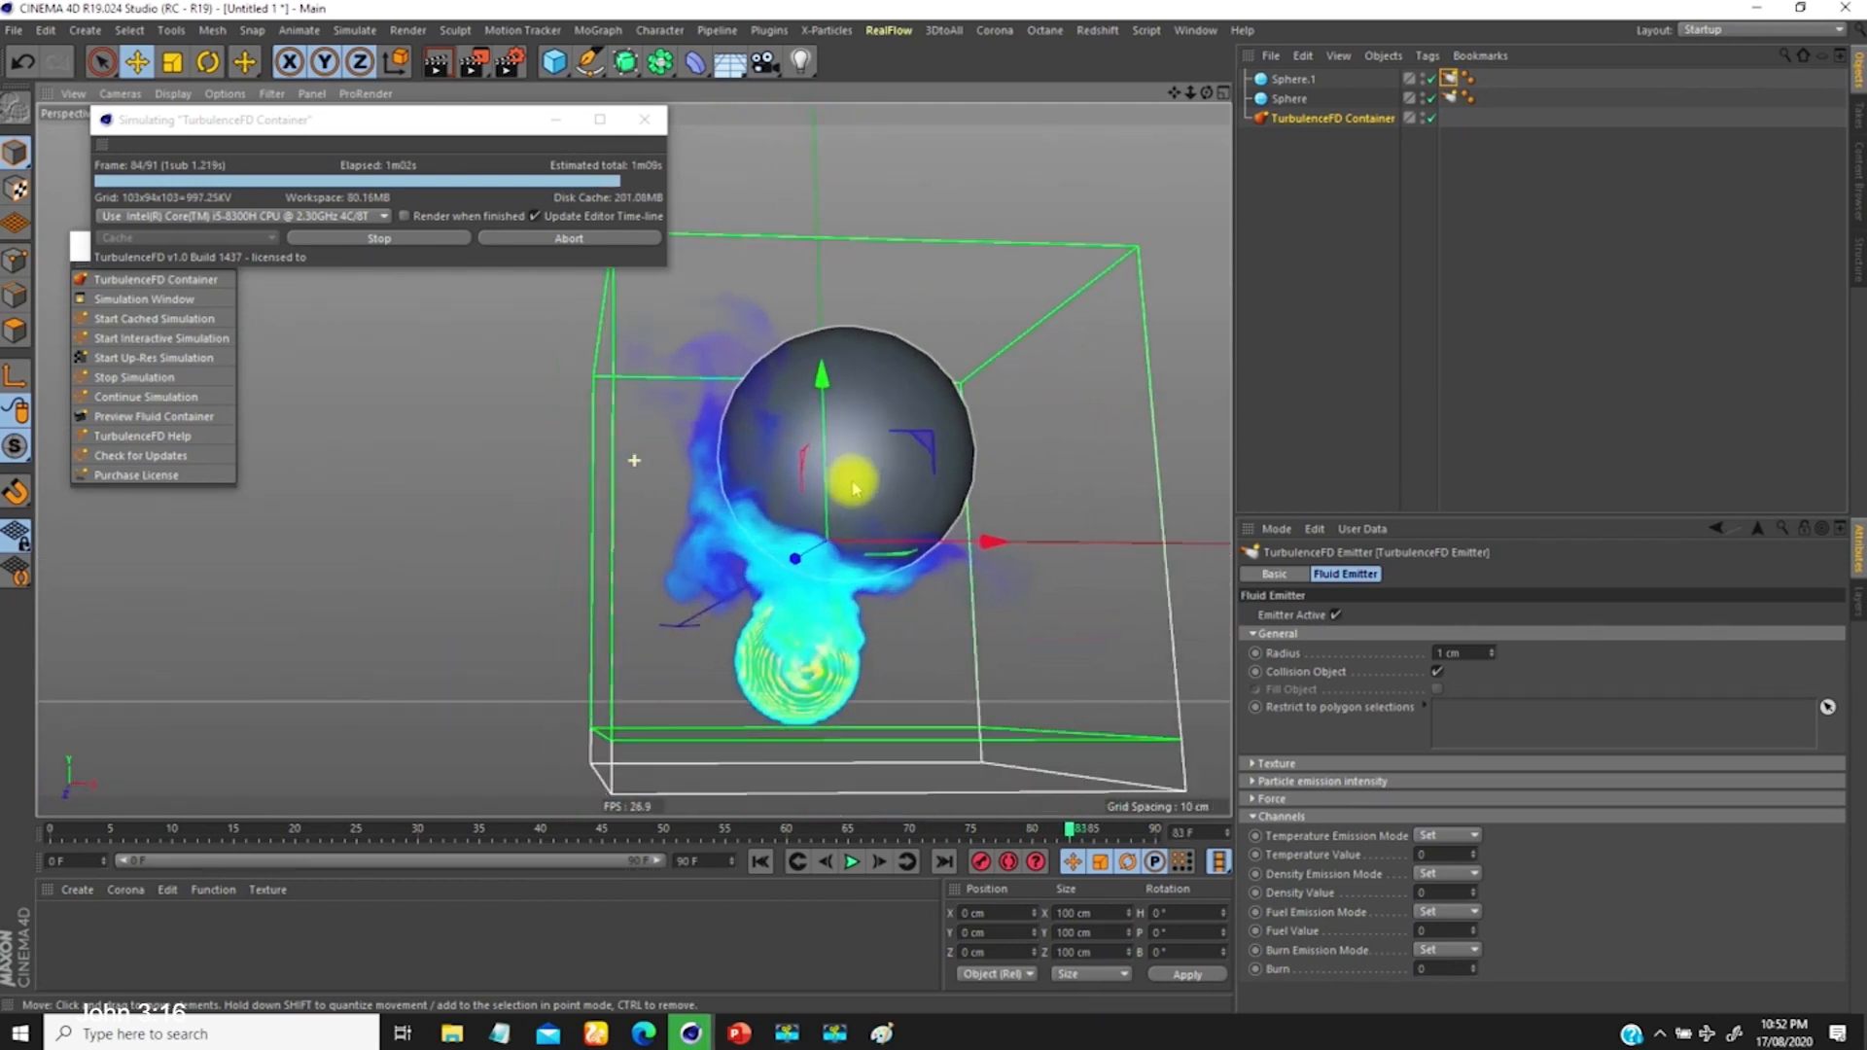
pyautogui.keyDown('alt'); pyautogui.moveTo(862, 562); pyautogui.dragTo(848, 583); pyautogui.keyUp('alt')
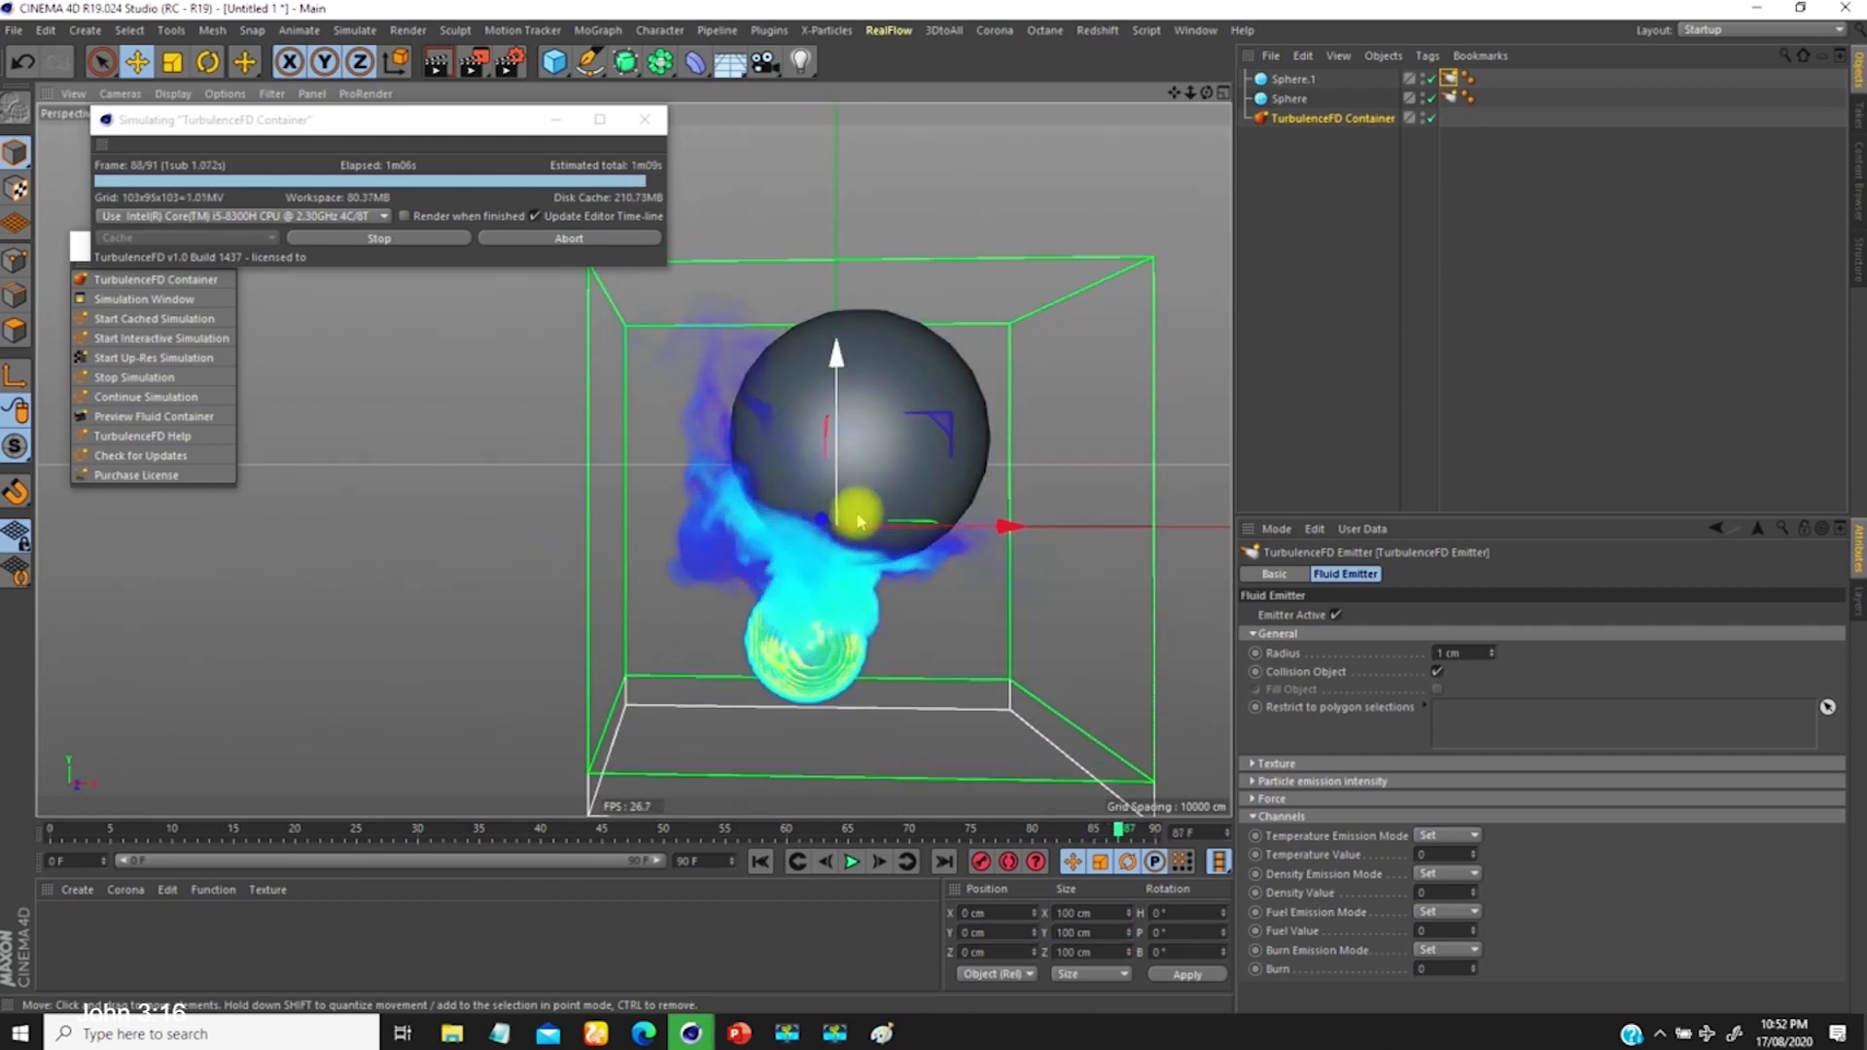
pyautogui.scroll(-5, 843, 575)
pyautogui.keyDown('alt'); pyautogui.moveTo(838, 574); pyautogui.dragTo(821, 504); pyautogui.keyUp('alt')
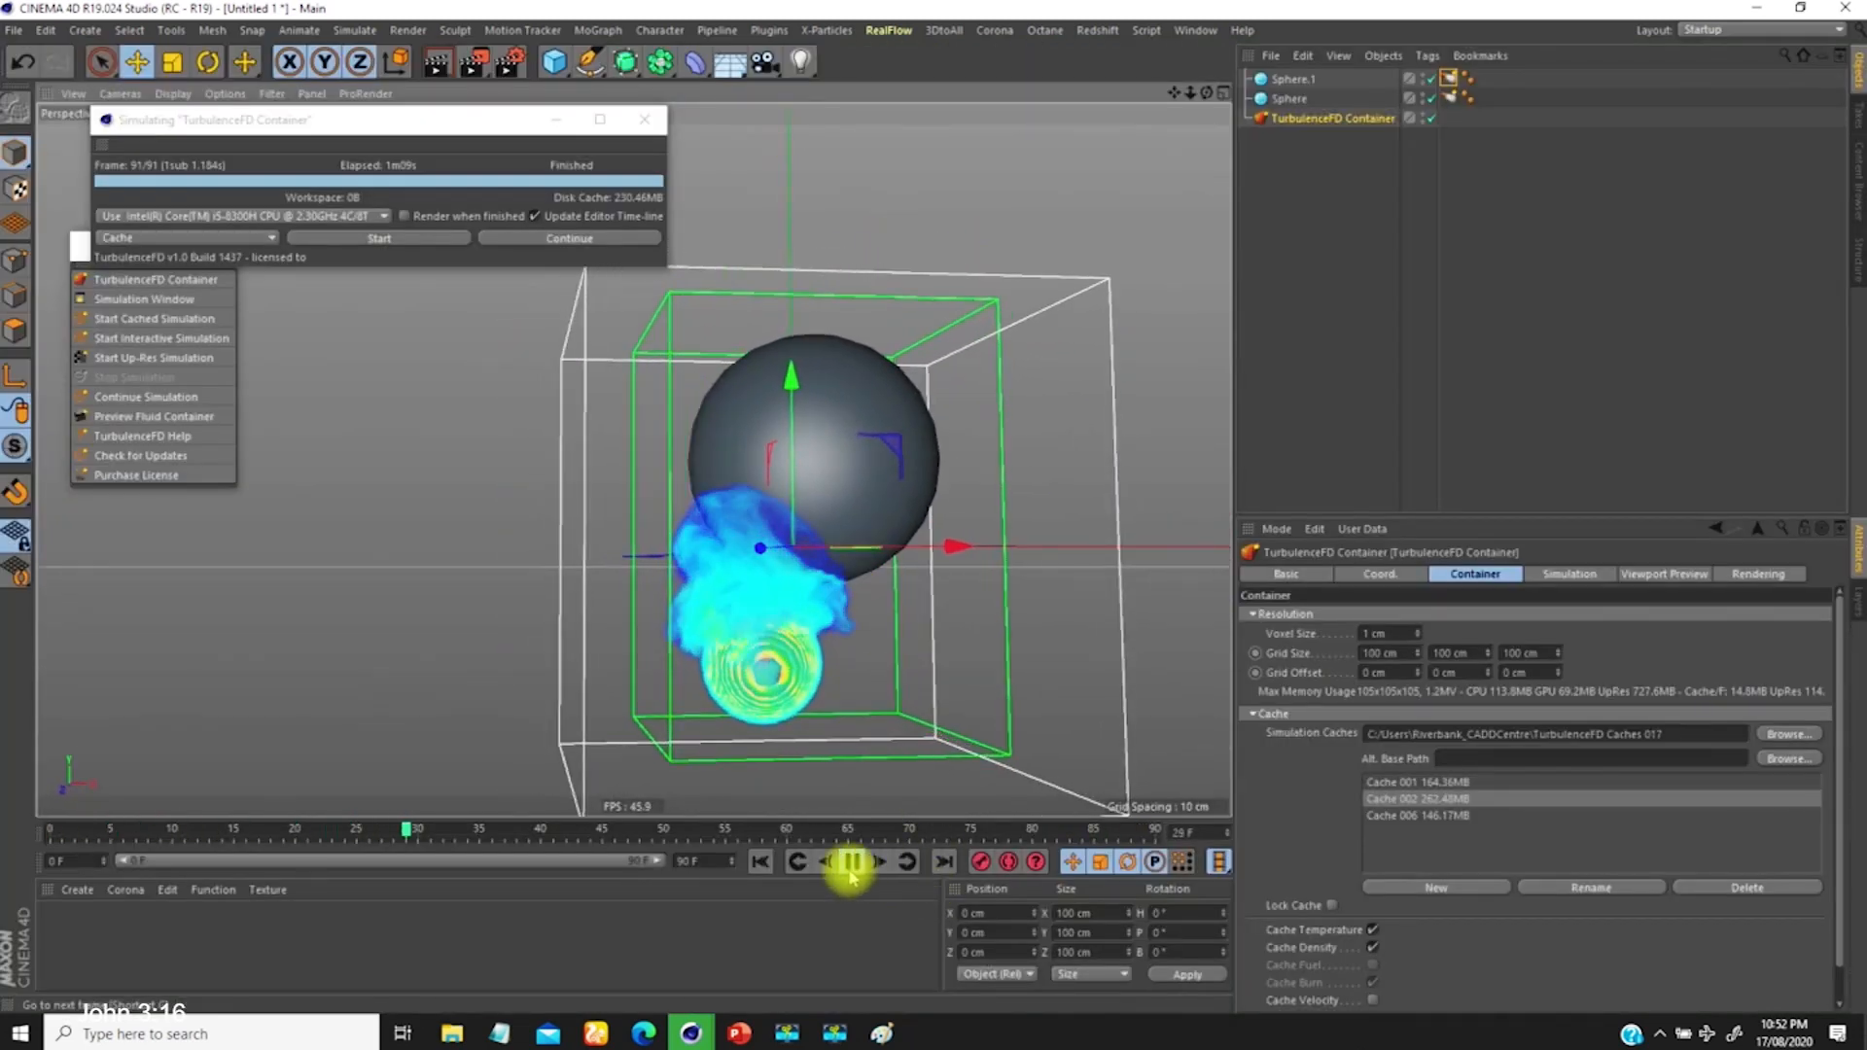
pyautogui.click(852, 861)
pyautogui.click(437, 61)
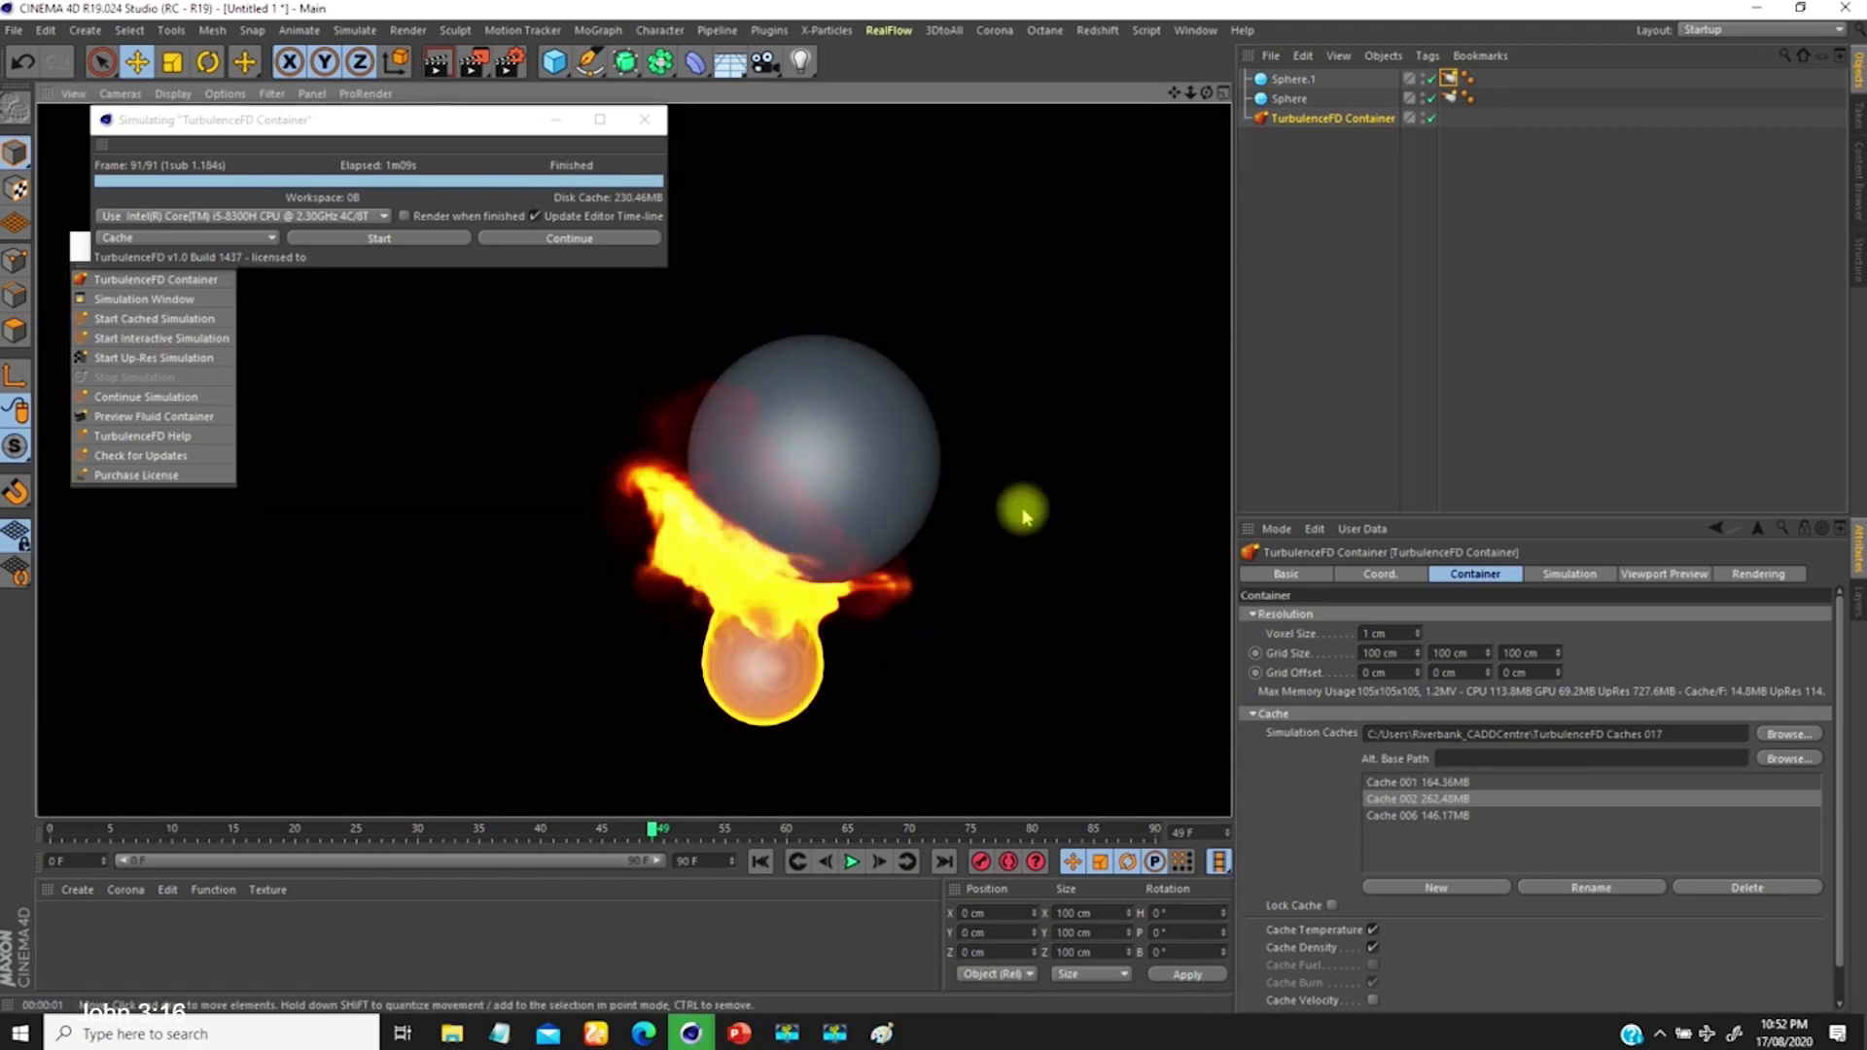
# Step: Review the container's simulation settings down to the Density group and return to its cache settings
pyautogui.click(1560, 576)
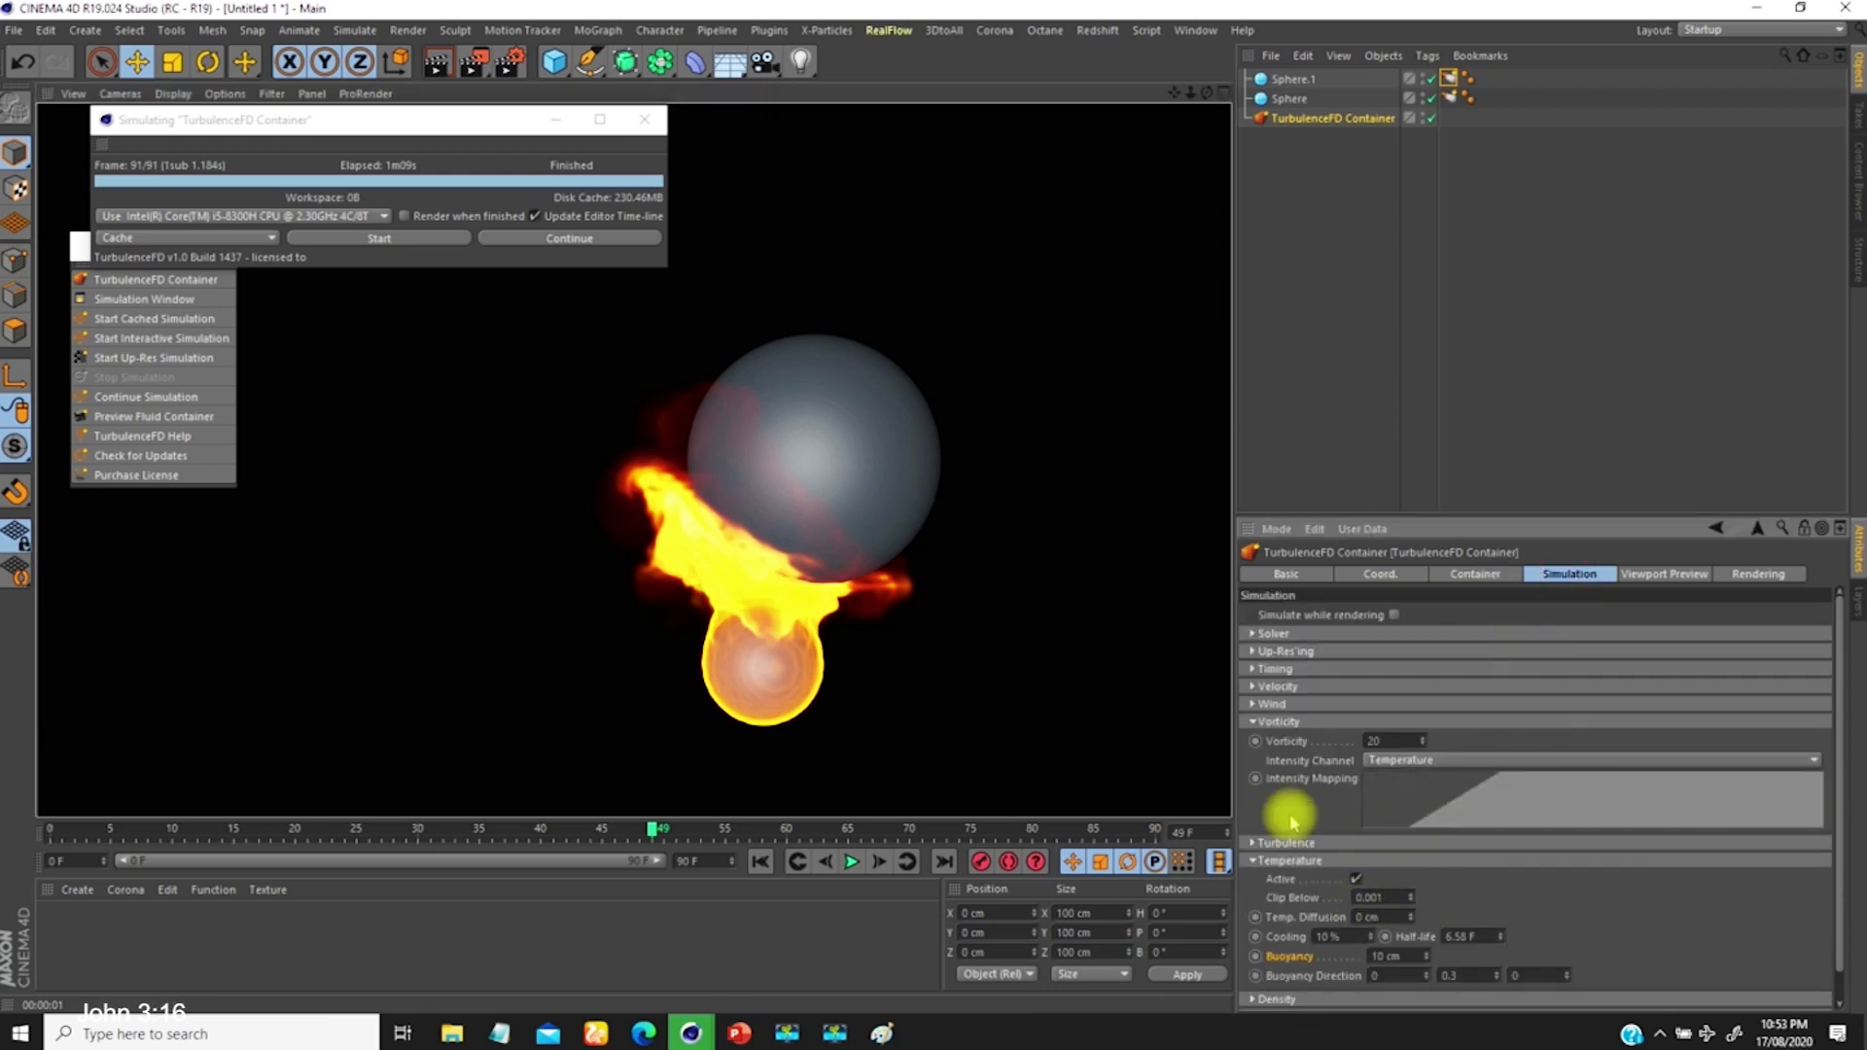
pyautogui.click(1253, 721)
pyautogui.click(1254, 757)
pyautogui.click(1253, 774)
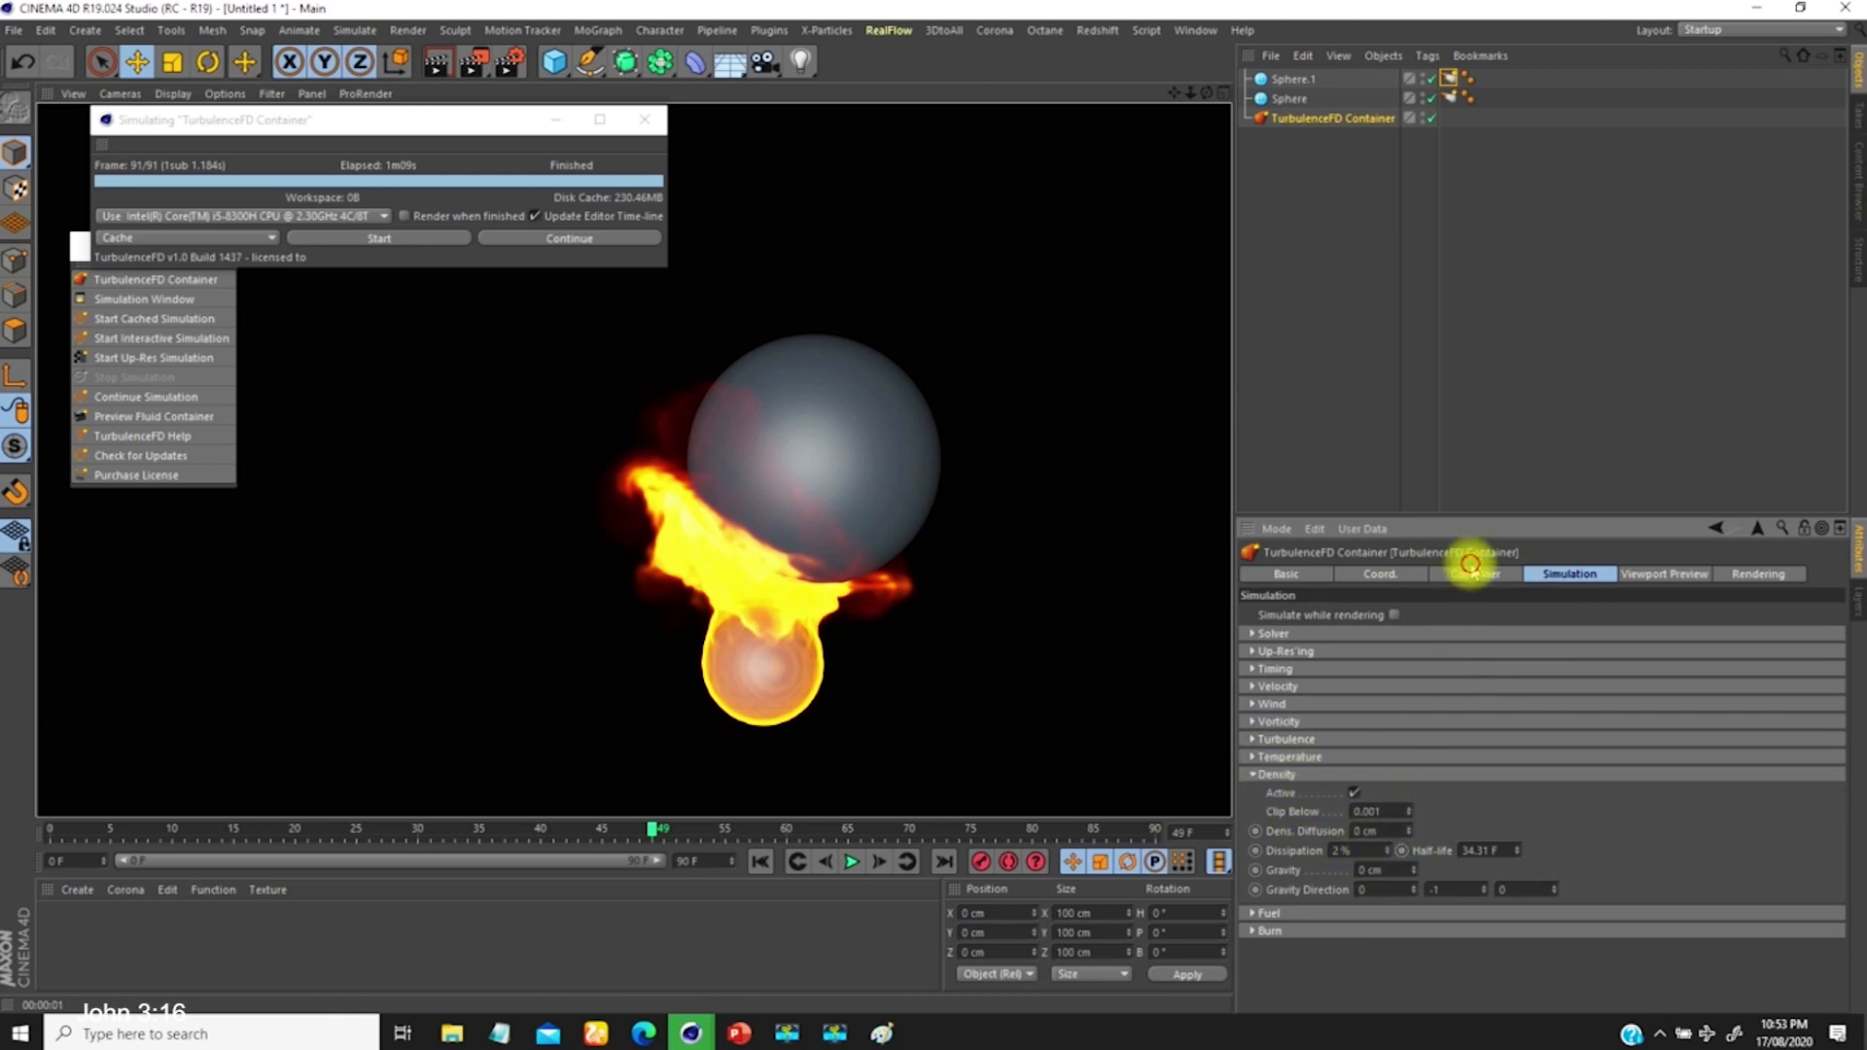
pyautogui.click(1471, 575)
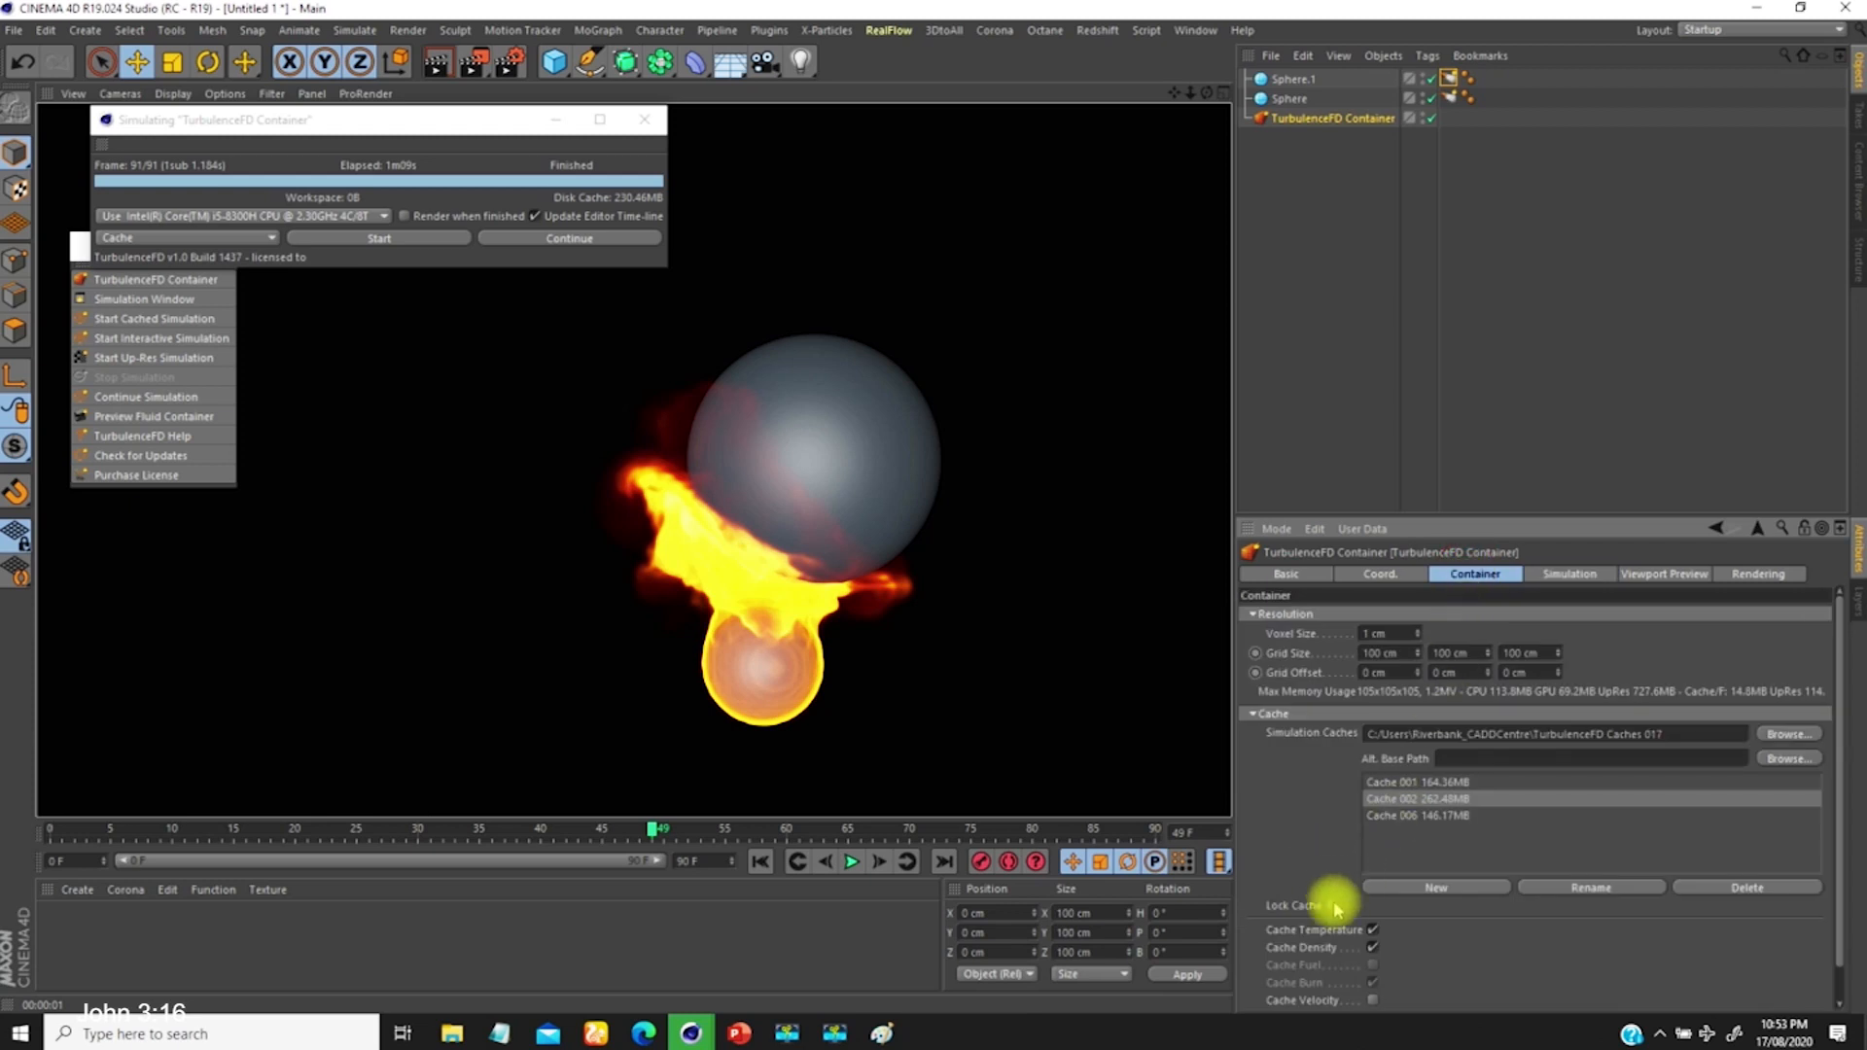
# Step: Review the container's viewport preview and rendering settings, and open the small sphere's emitter tag settings
pyautogui.click(1653, 574)
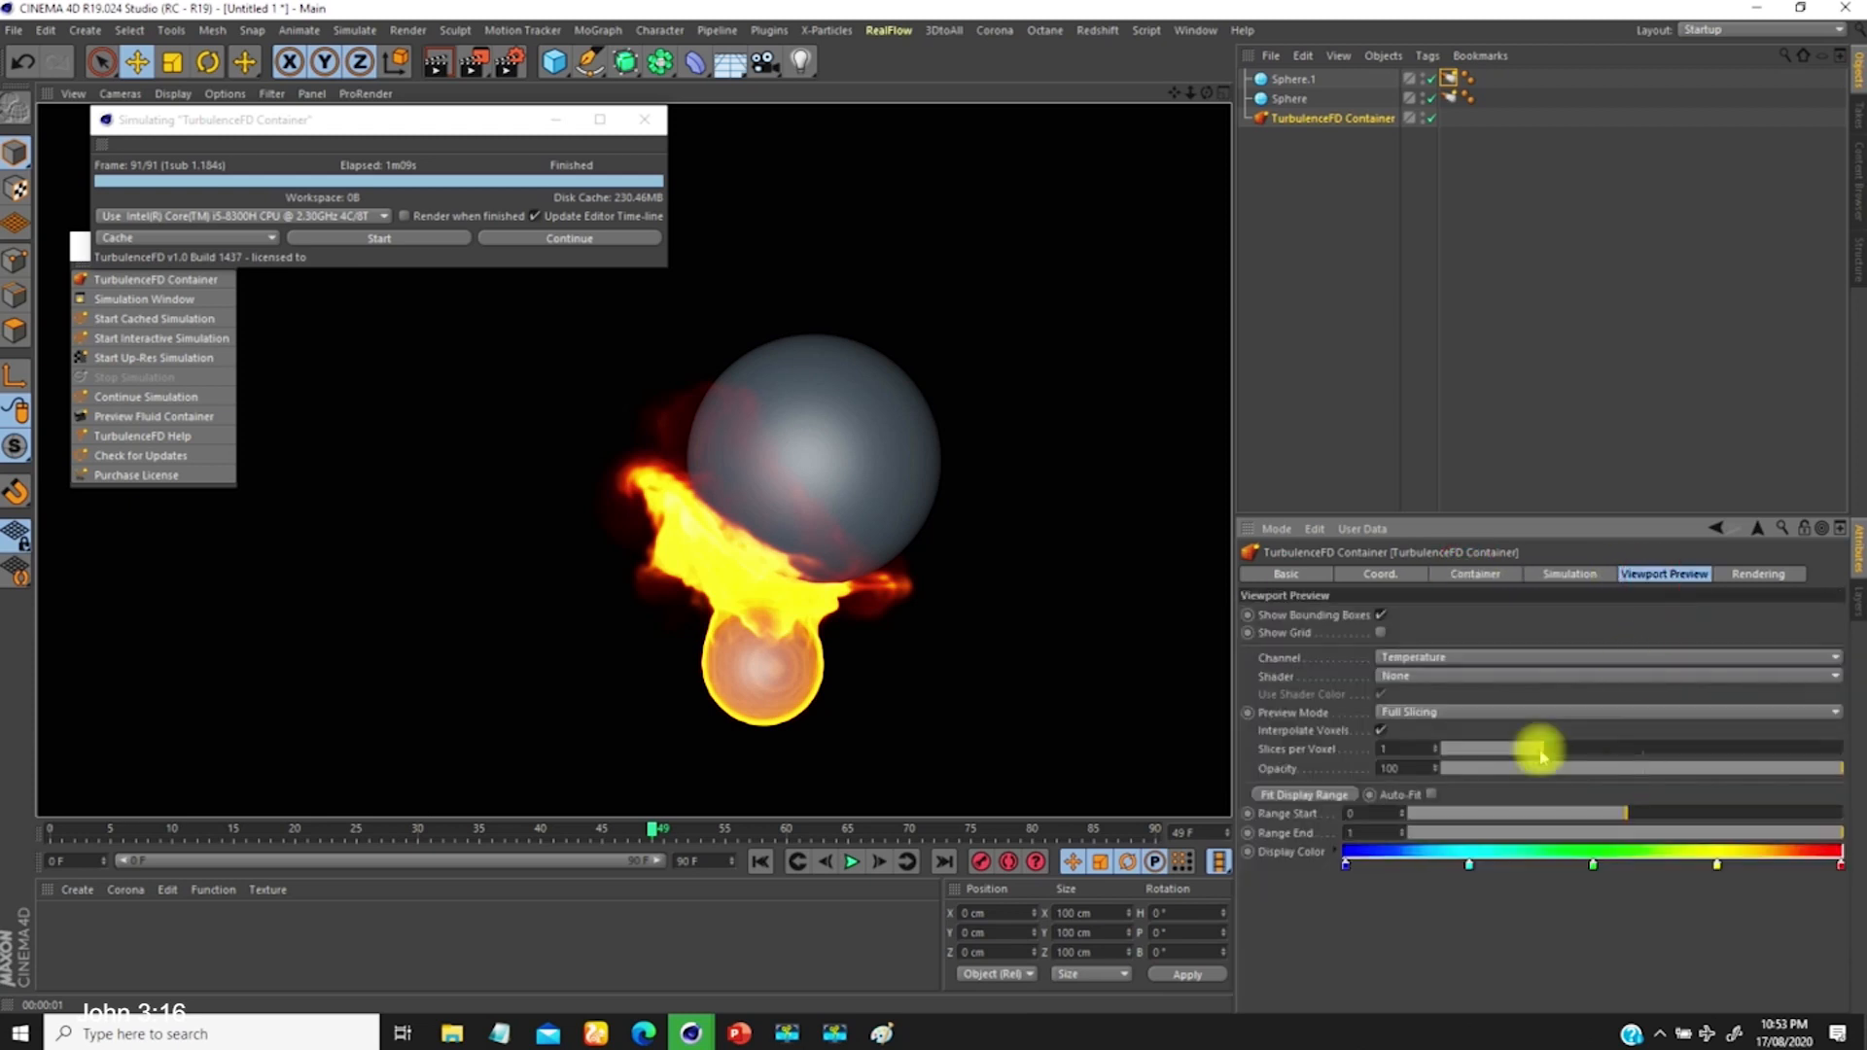
pyautogui.click(1745, 582)
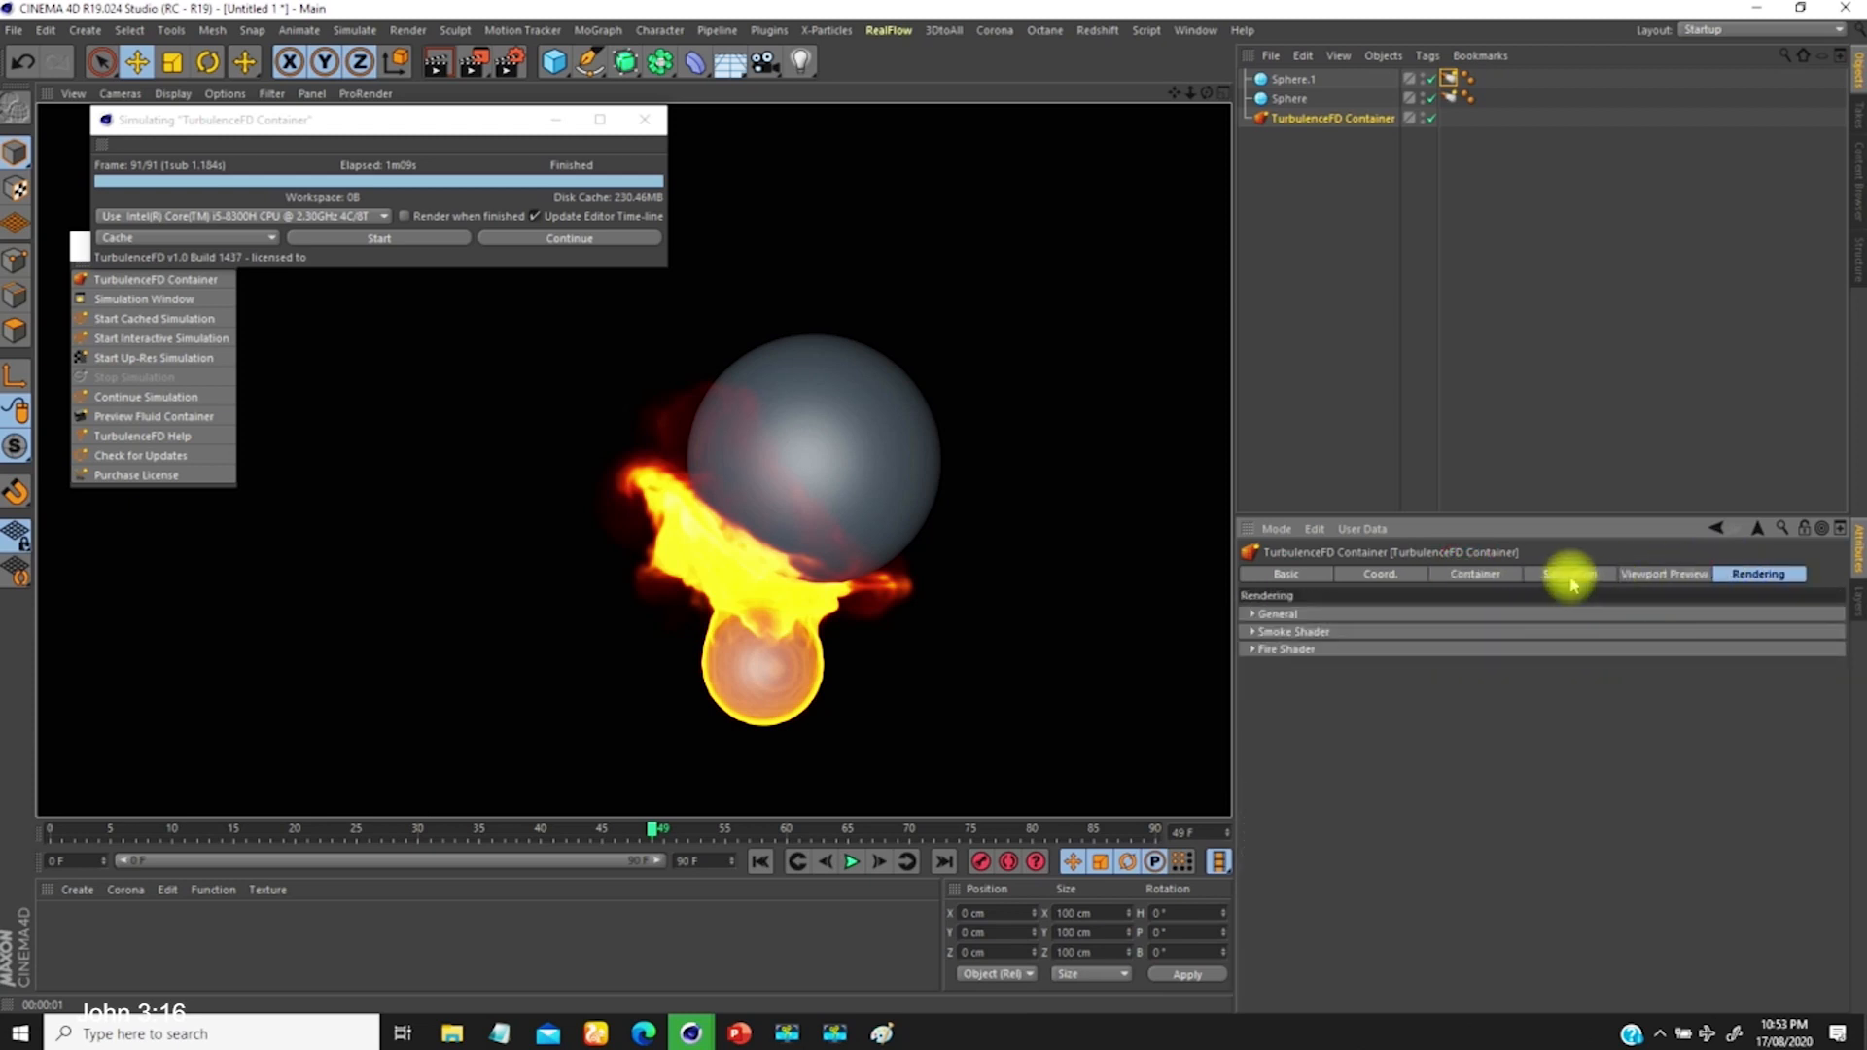
pyautogui.click(1449, 97)
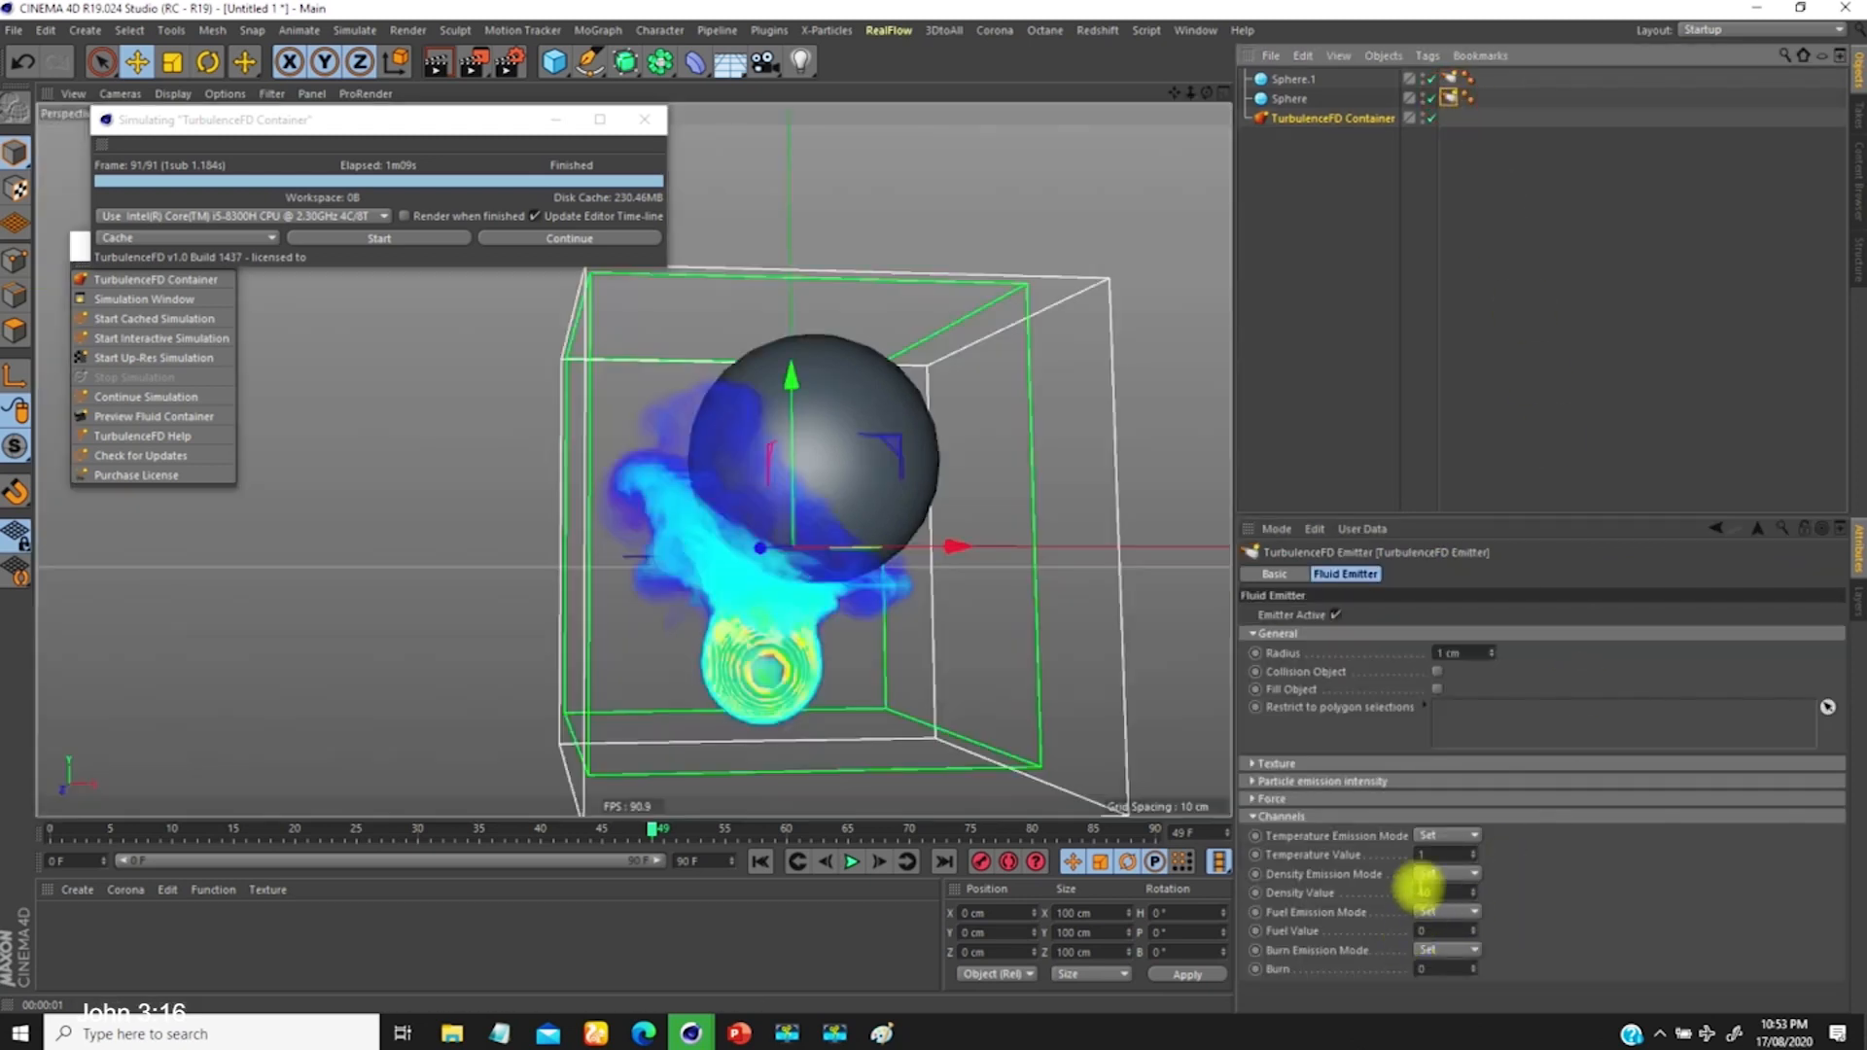
# Step: Examine from closer and farther away how the cached fluid at frame 49 wraps around the large sphere
pyautogui.moveTo(860, 640)
pyautogui.keyDown('alt'); pyautogui.mouseDown()
pyautogui.moveTo(783, 550)
pyautogui.moveTo(844, 623)
pyautogui.mouseUp(); pyautogui.keyUp('alt')
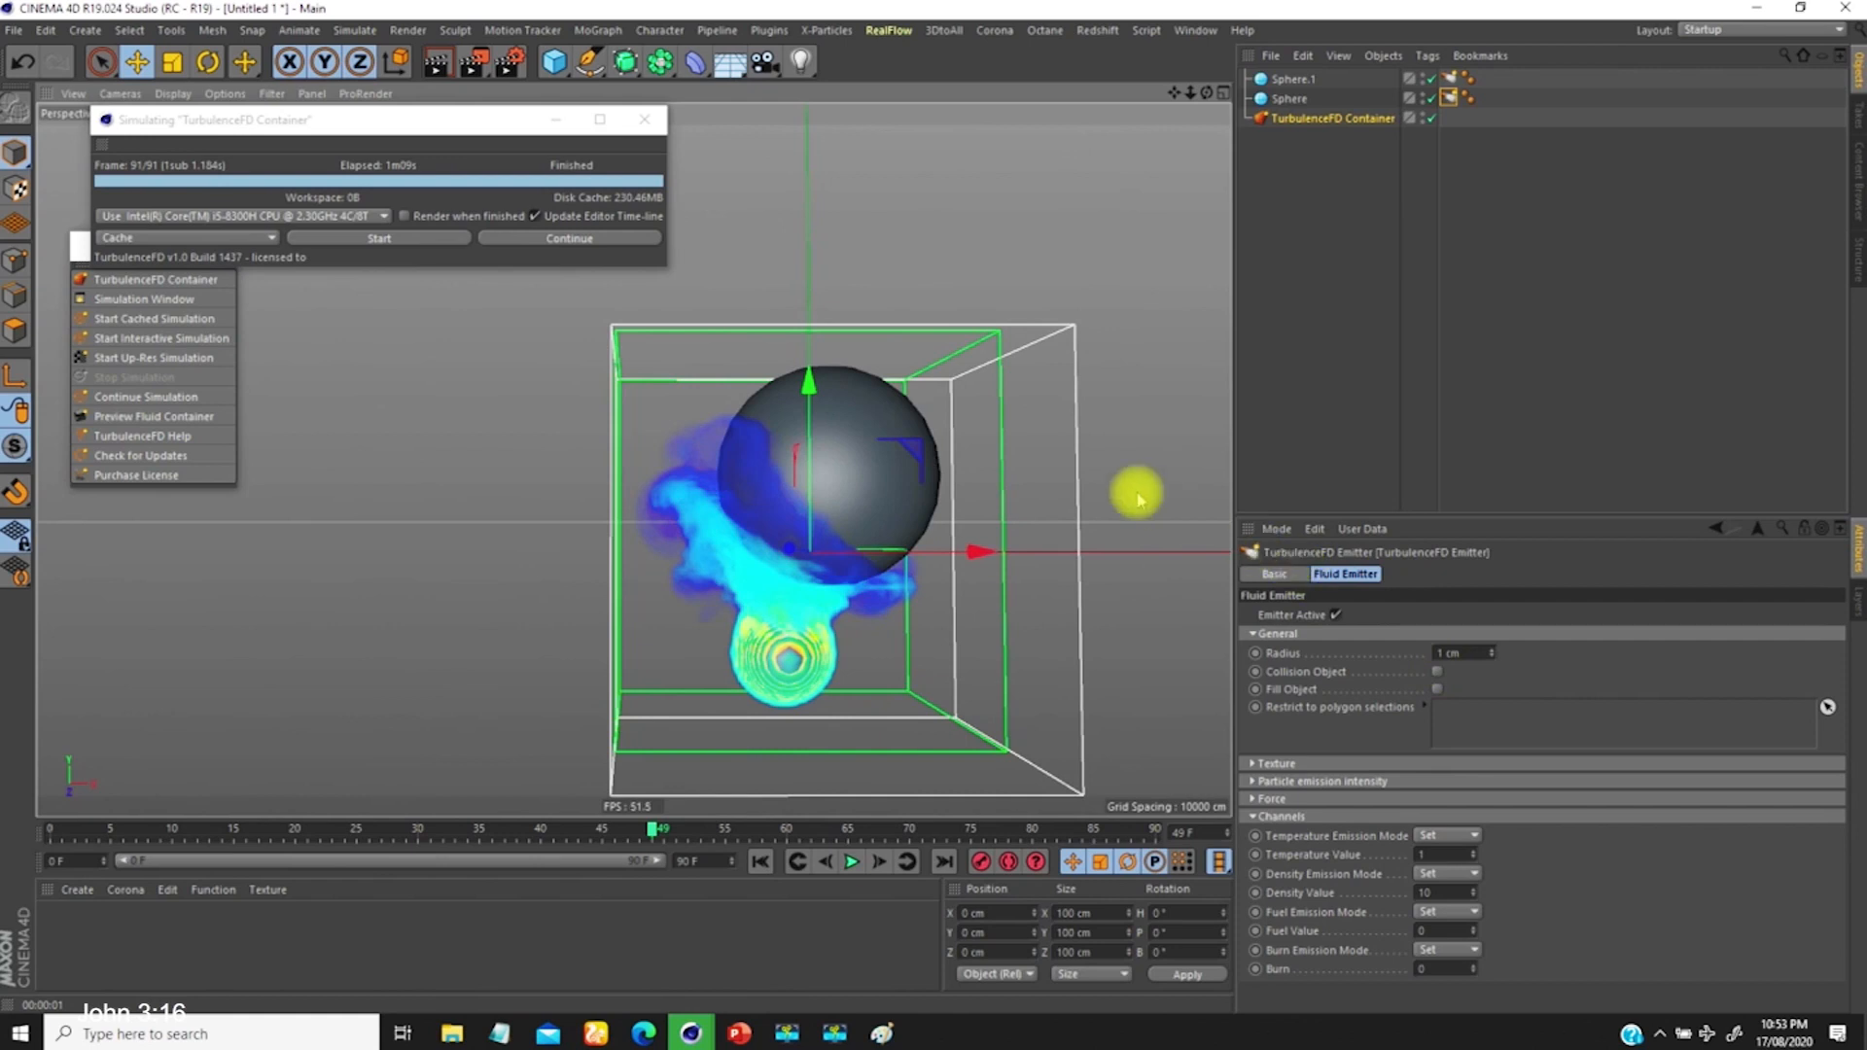
pyautogui.moveTo(845, 477)
pyautogui.keyDown('alt'); pyautogui.mouseDown(button='middle')
pyautogui.moveTo(862, 447)
pyautogui.moveTo(843, 481)
pyautogui.mouseUp(button='middle'); pyautogui.keyUp('alt')
pyautogui.keyDown('alt'); pyautogui.moveTo(853, 475); pyautogui.dragTo(884, 450, button='right'); pyautogui.keyUp('alt')
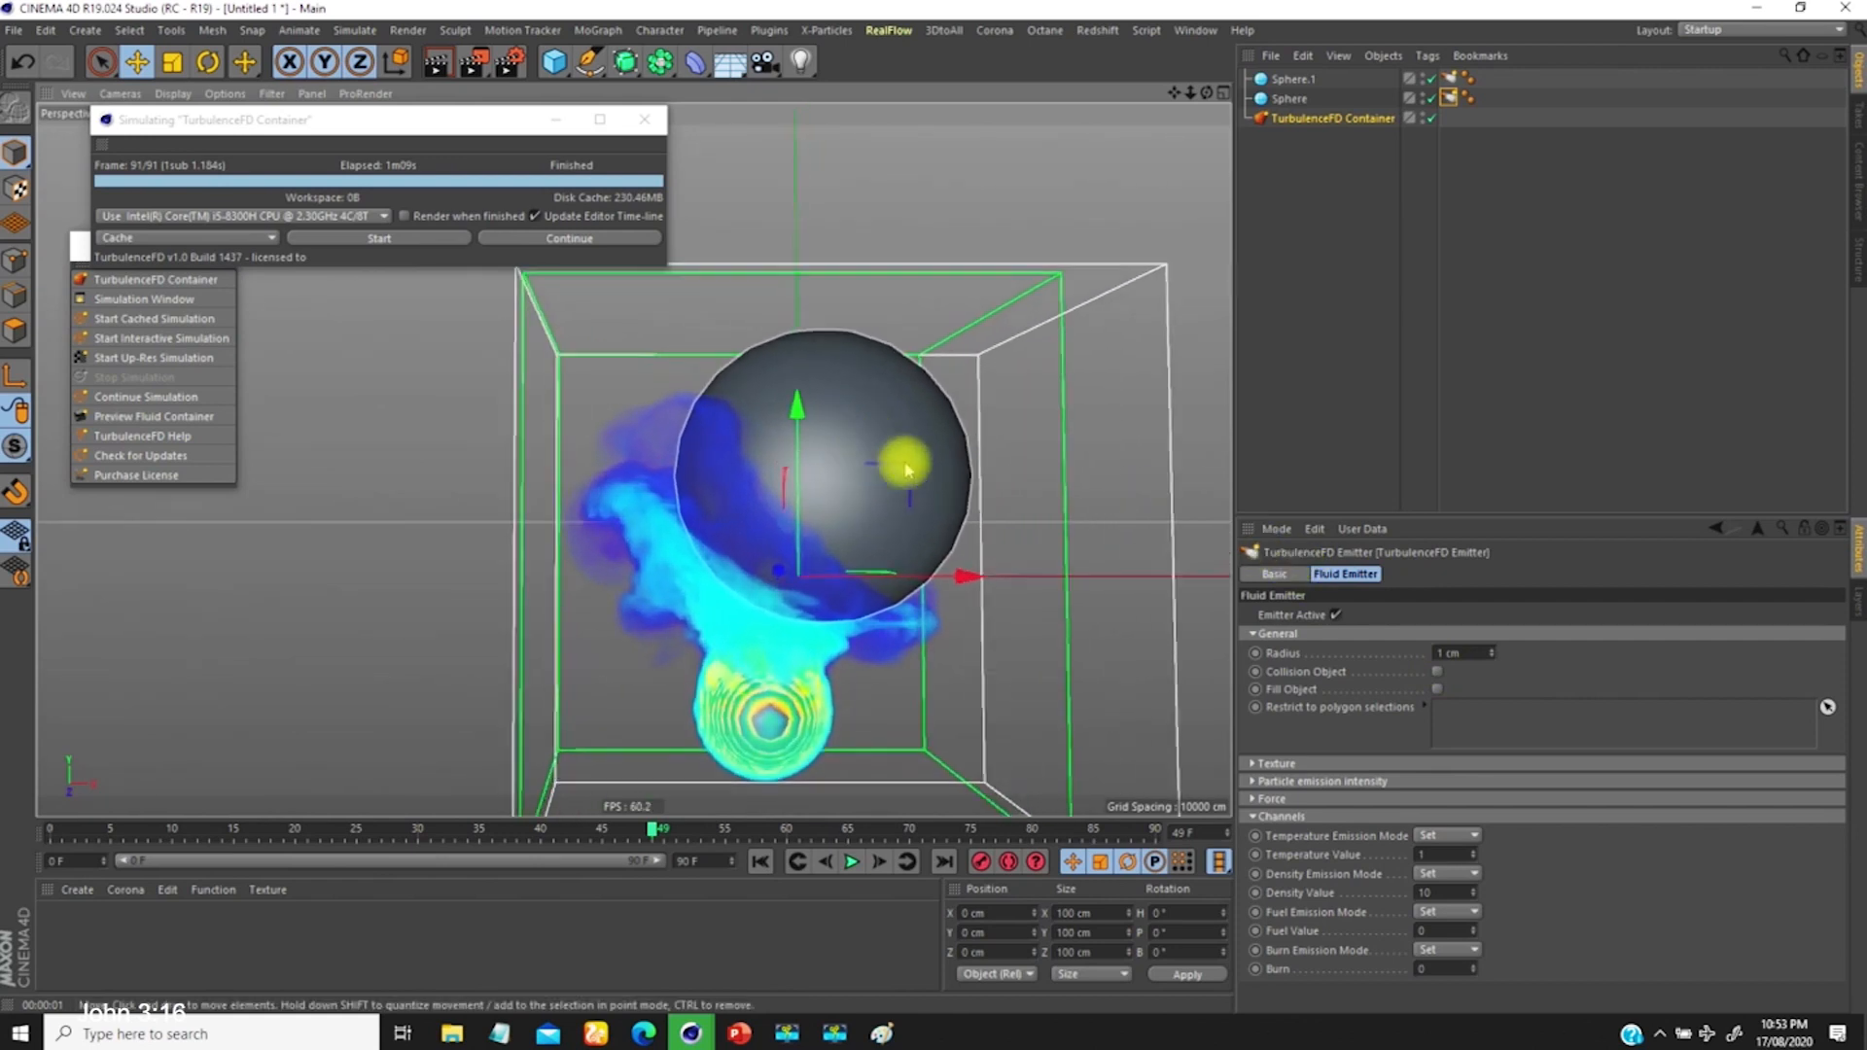
pyautogui.keyDown('alt'); pyautogui.moveTo(770, 665); pyautogui.dragTo(799, 596, button='middle'); pyautogui.keyUp('alt')
pyautogui.keyDown('alt'); pyautogui.moveTo(773, 623); pyautogui.dragTo(786, 630); pyautogui.keyUp('alt')
pyautogui.keyDown('alt'); pyautogui.moveTo(779, 594); pyautogui.dragTo(775, 611, button='right'); pyautogui.keyUp('alt')
pyautogui.keyDown('alt'); pyautogui.moveTo(773, 567); pyautogui.dragTo(775, 591, button='middle'); pyautogui.keyUp('alt')
pyautogui.moveTo(793, 583)
pyautogui.keyDown('alt'); pyautogui.mouseDown()
pyautogui.moveTo(775, 595)
pyautogui.moveTo(800, 599)
pyautogui.mouseUp(); pyautogui.keyUp('alt')
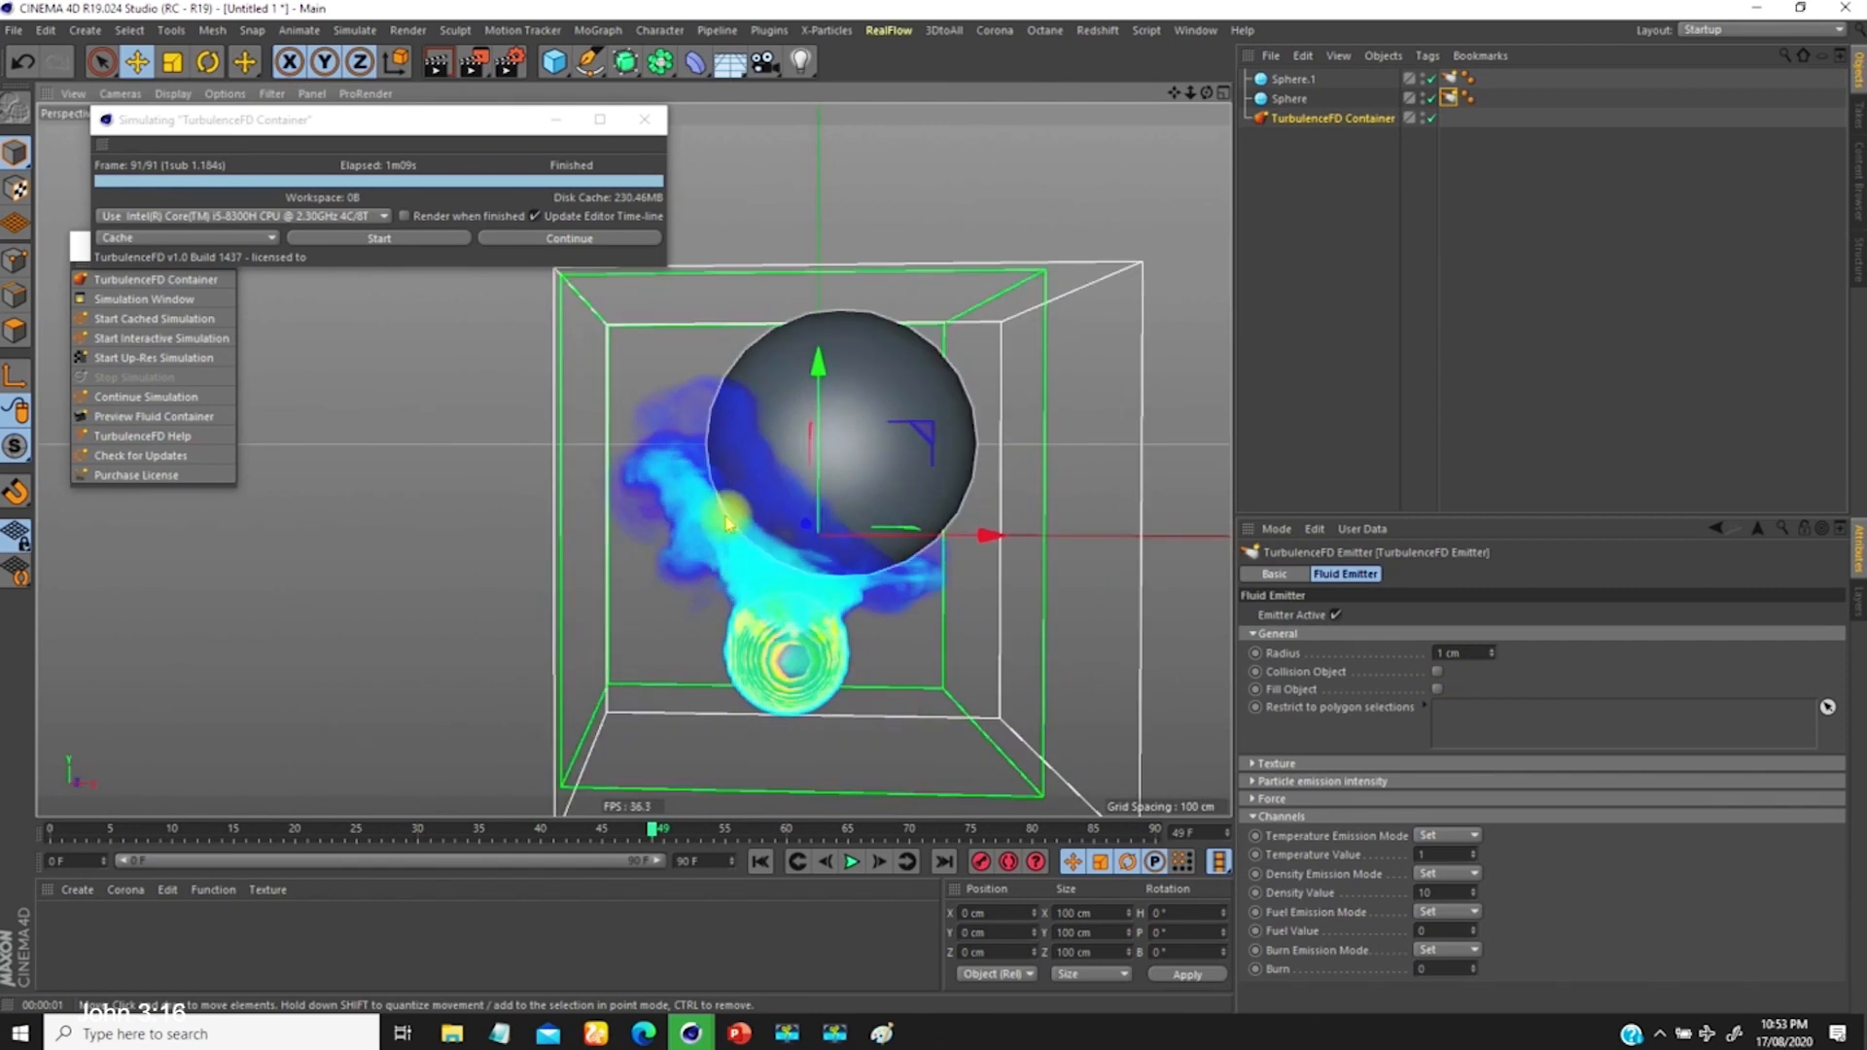
# Step: In the TurbulenceFD container's simulation settings, try a temperature buoyancy of 2 cm and raise it to 4 cm
pyautogui.click(1352, 118)
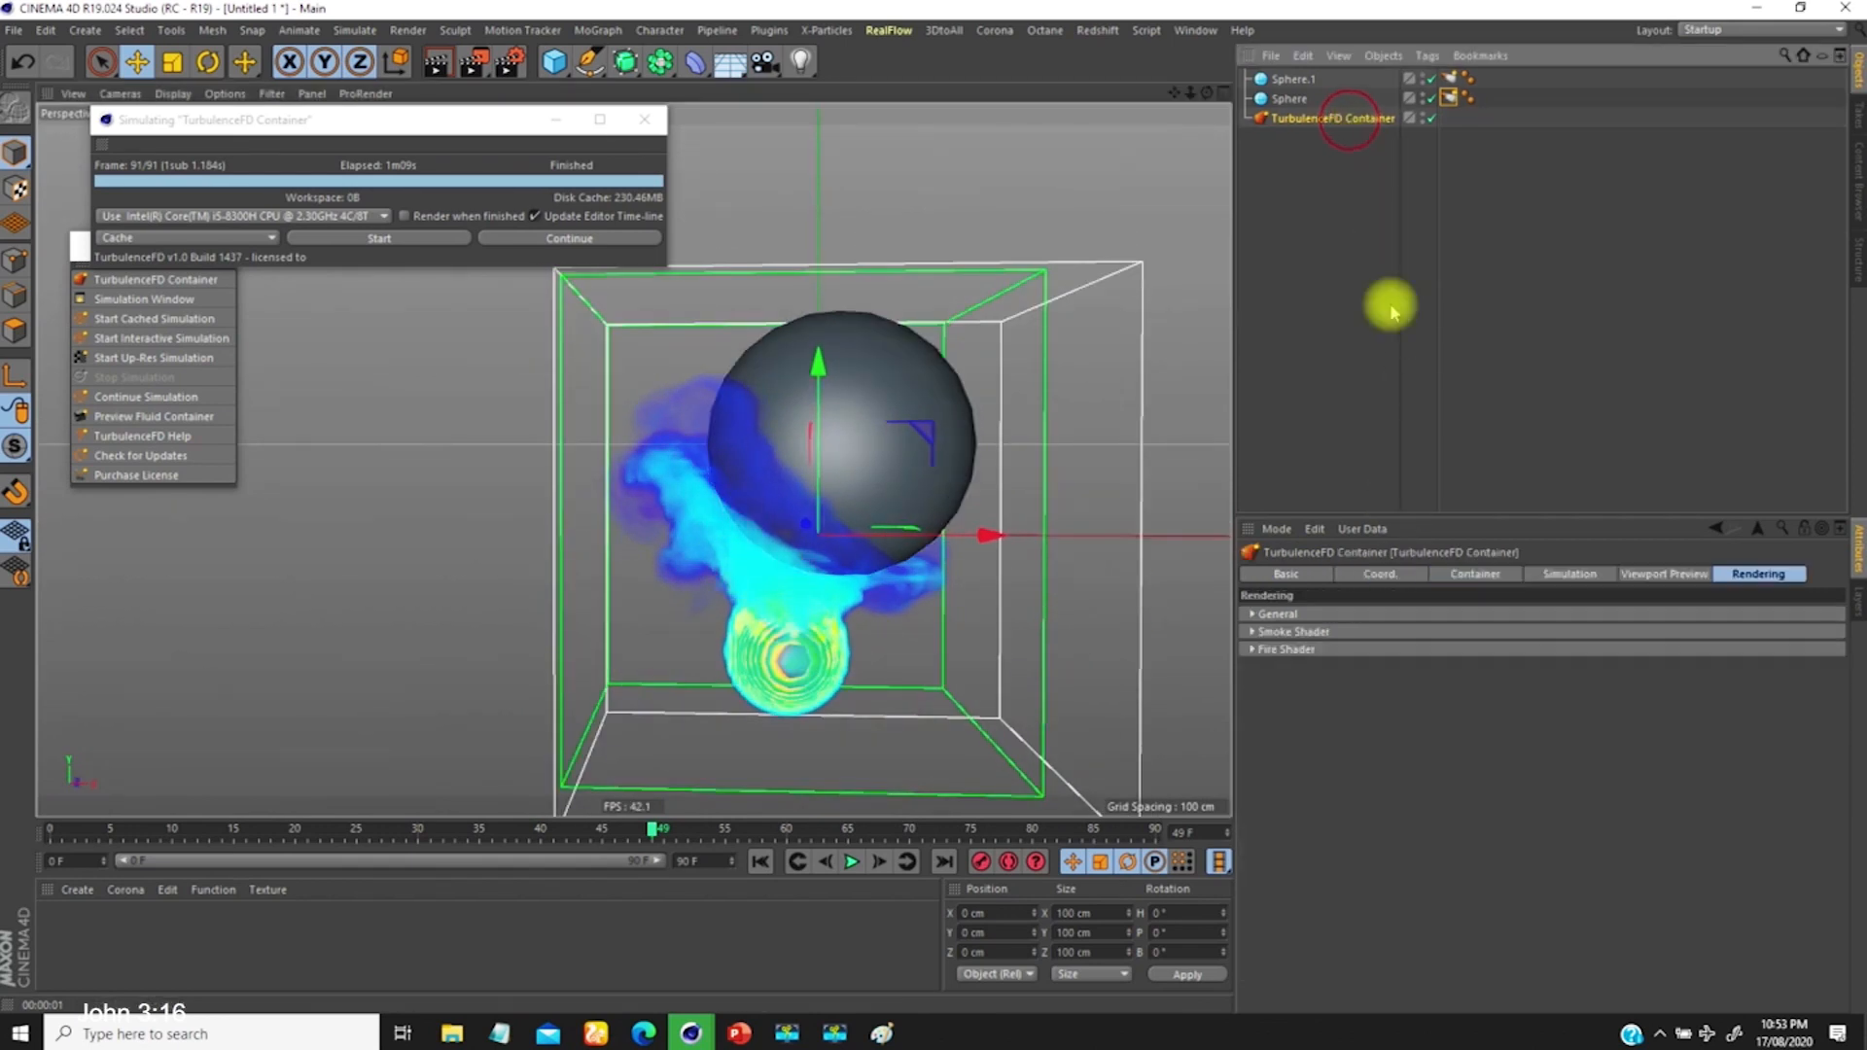
pyautogui.click(1477, 574)
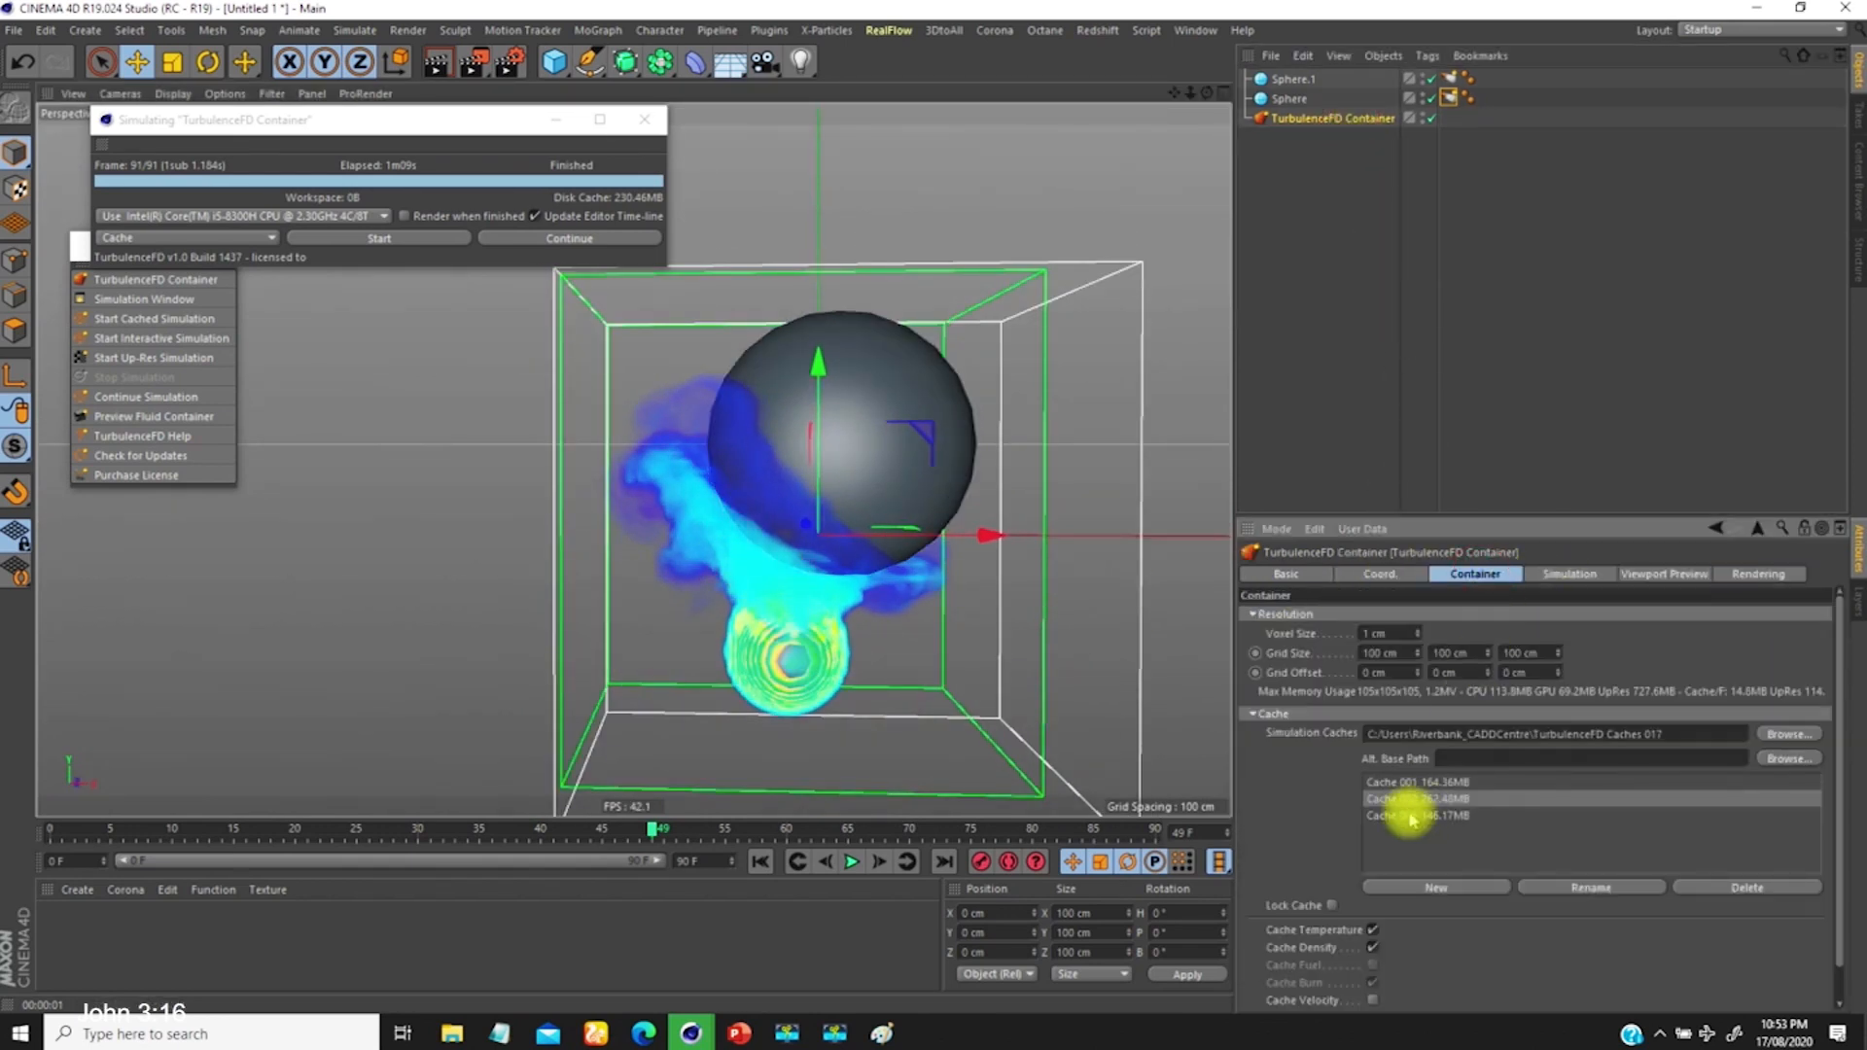
pyautogui.click(1553, 574)
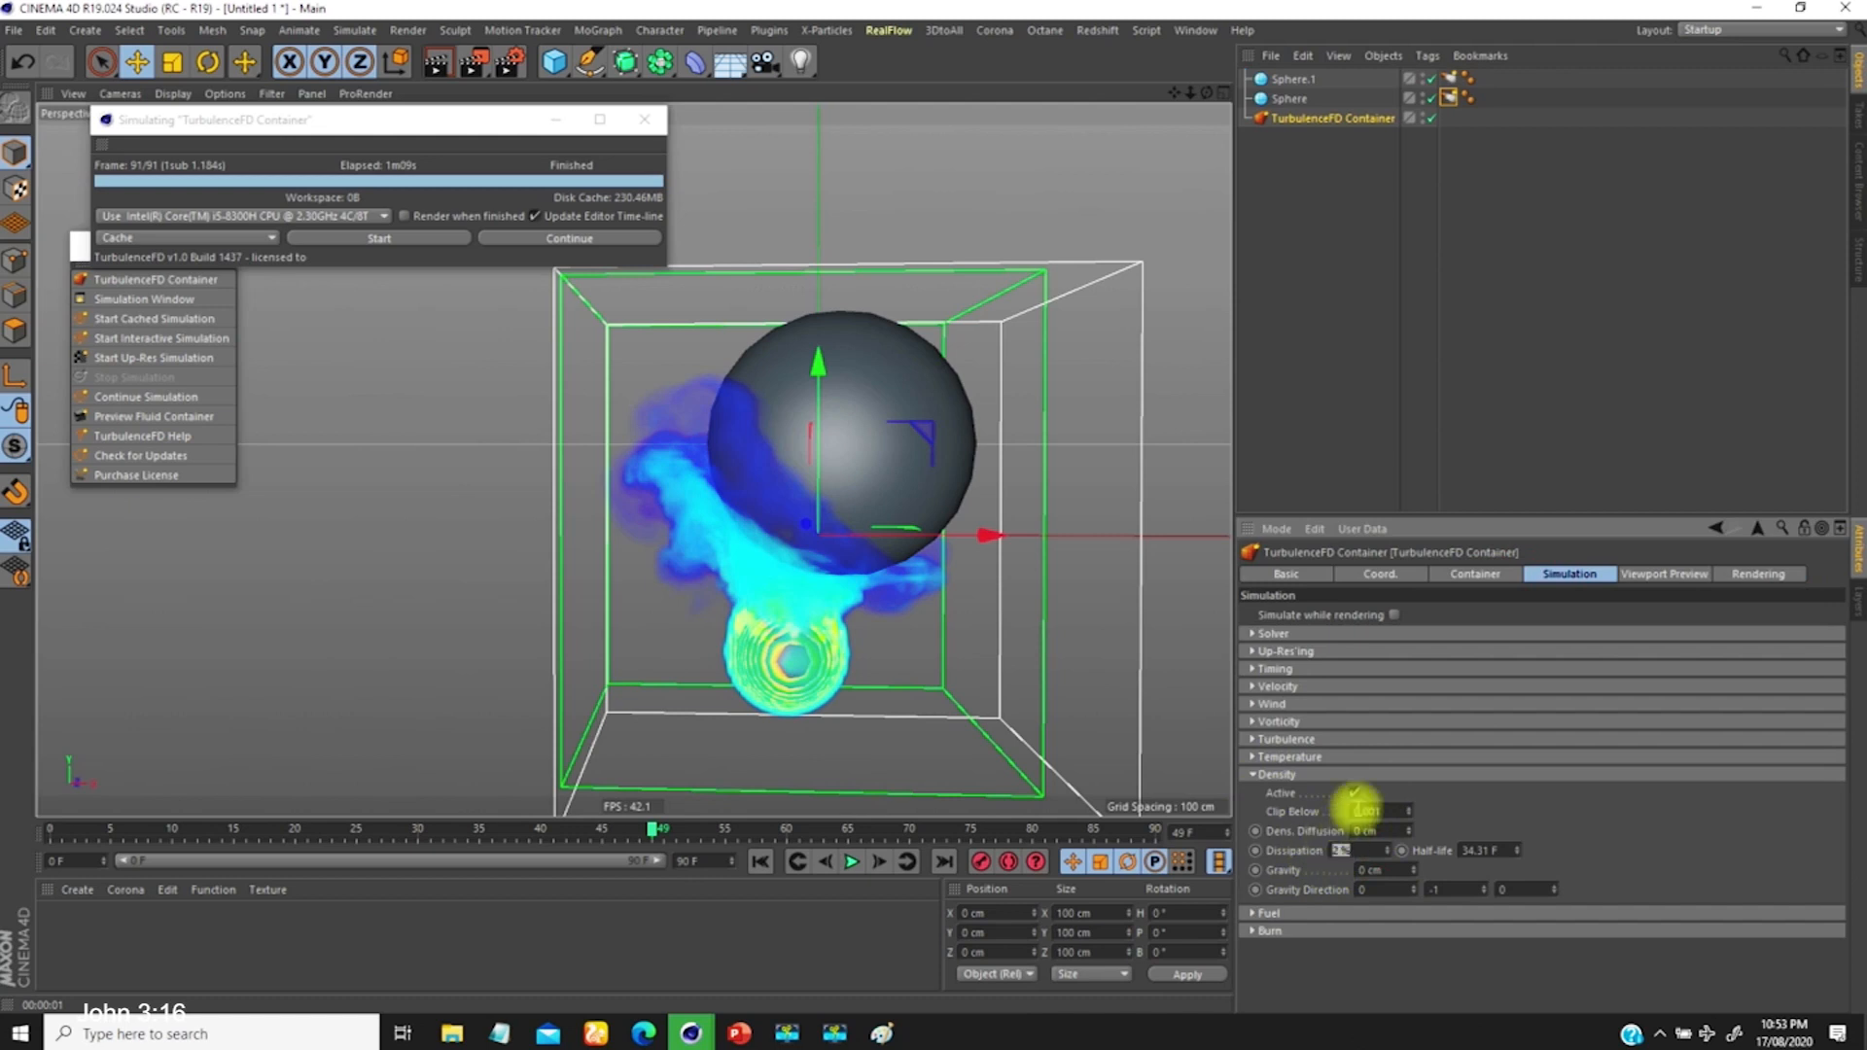
pyautogui.click(1275, 757)
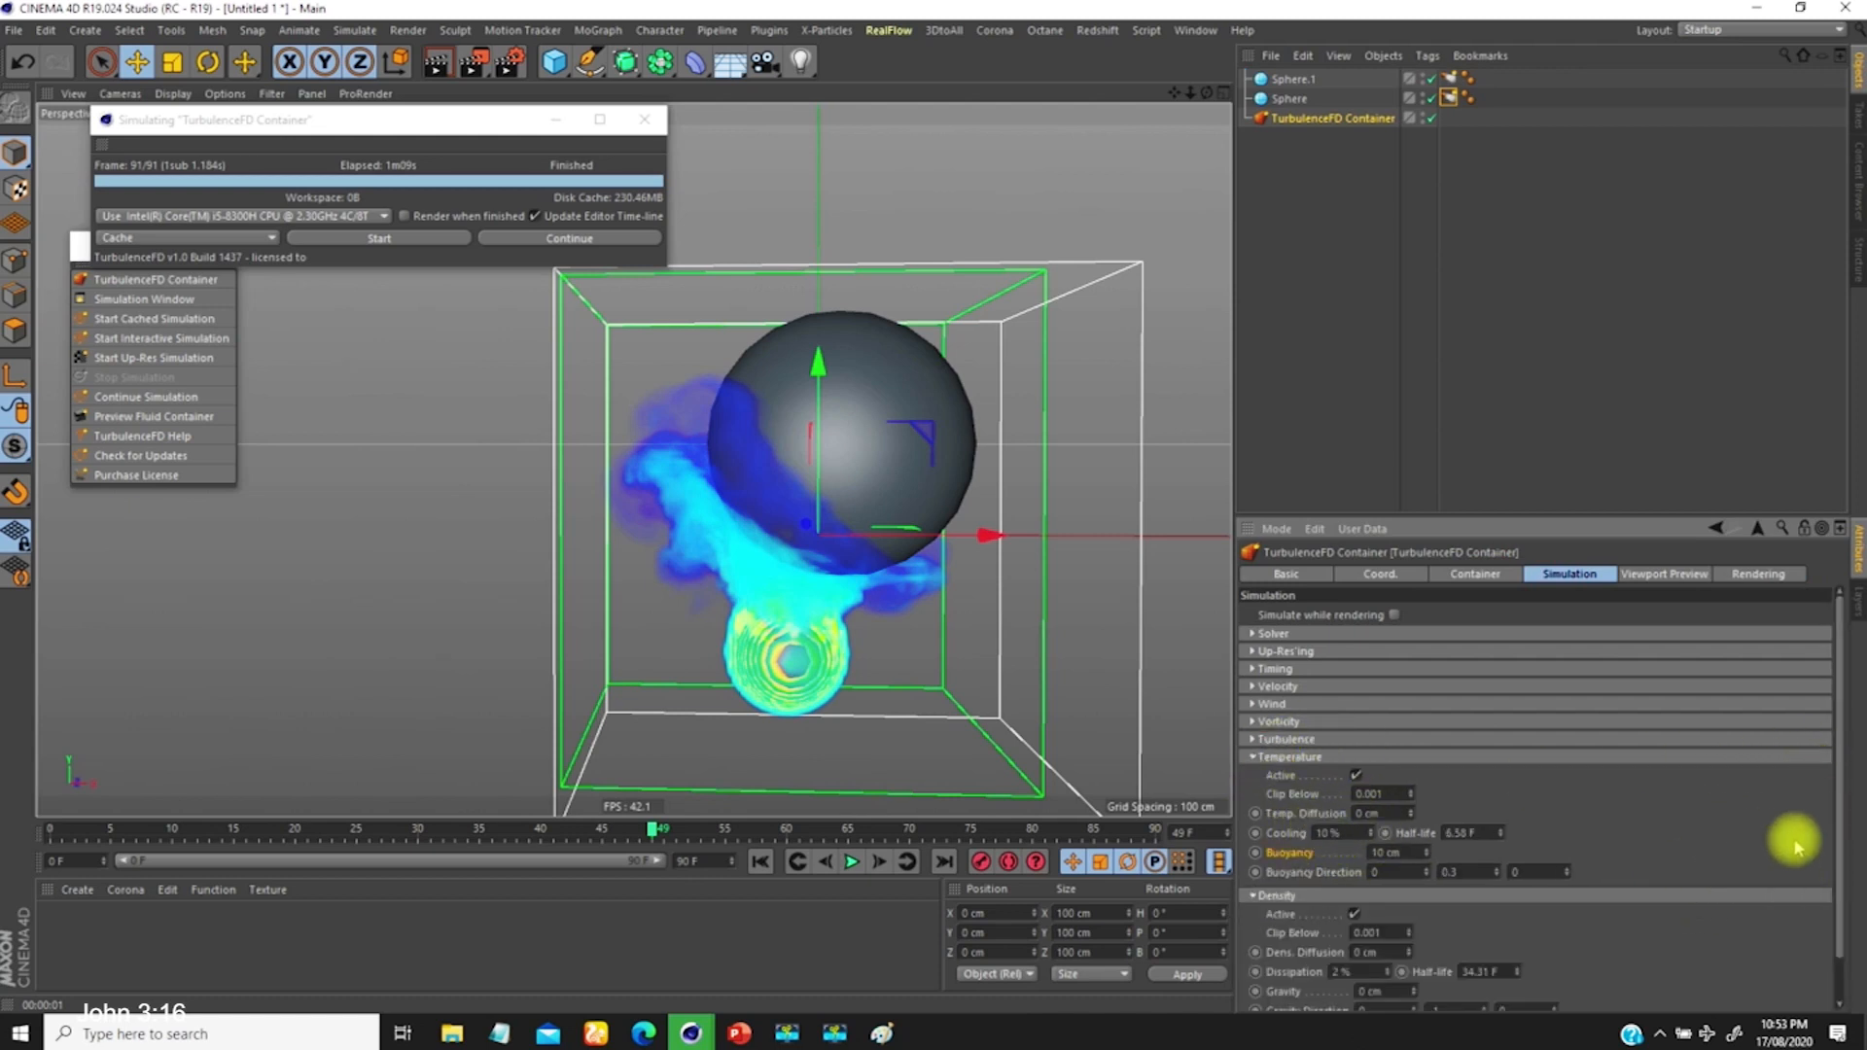
pyautogui.scroll(-2, 1838, 919)
pyautogui.scroll(-1, 1837, 923)
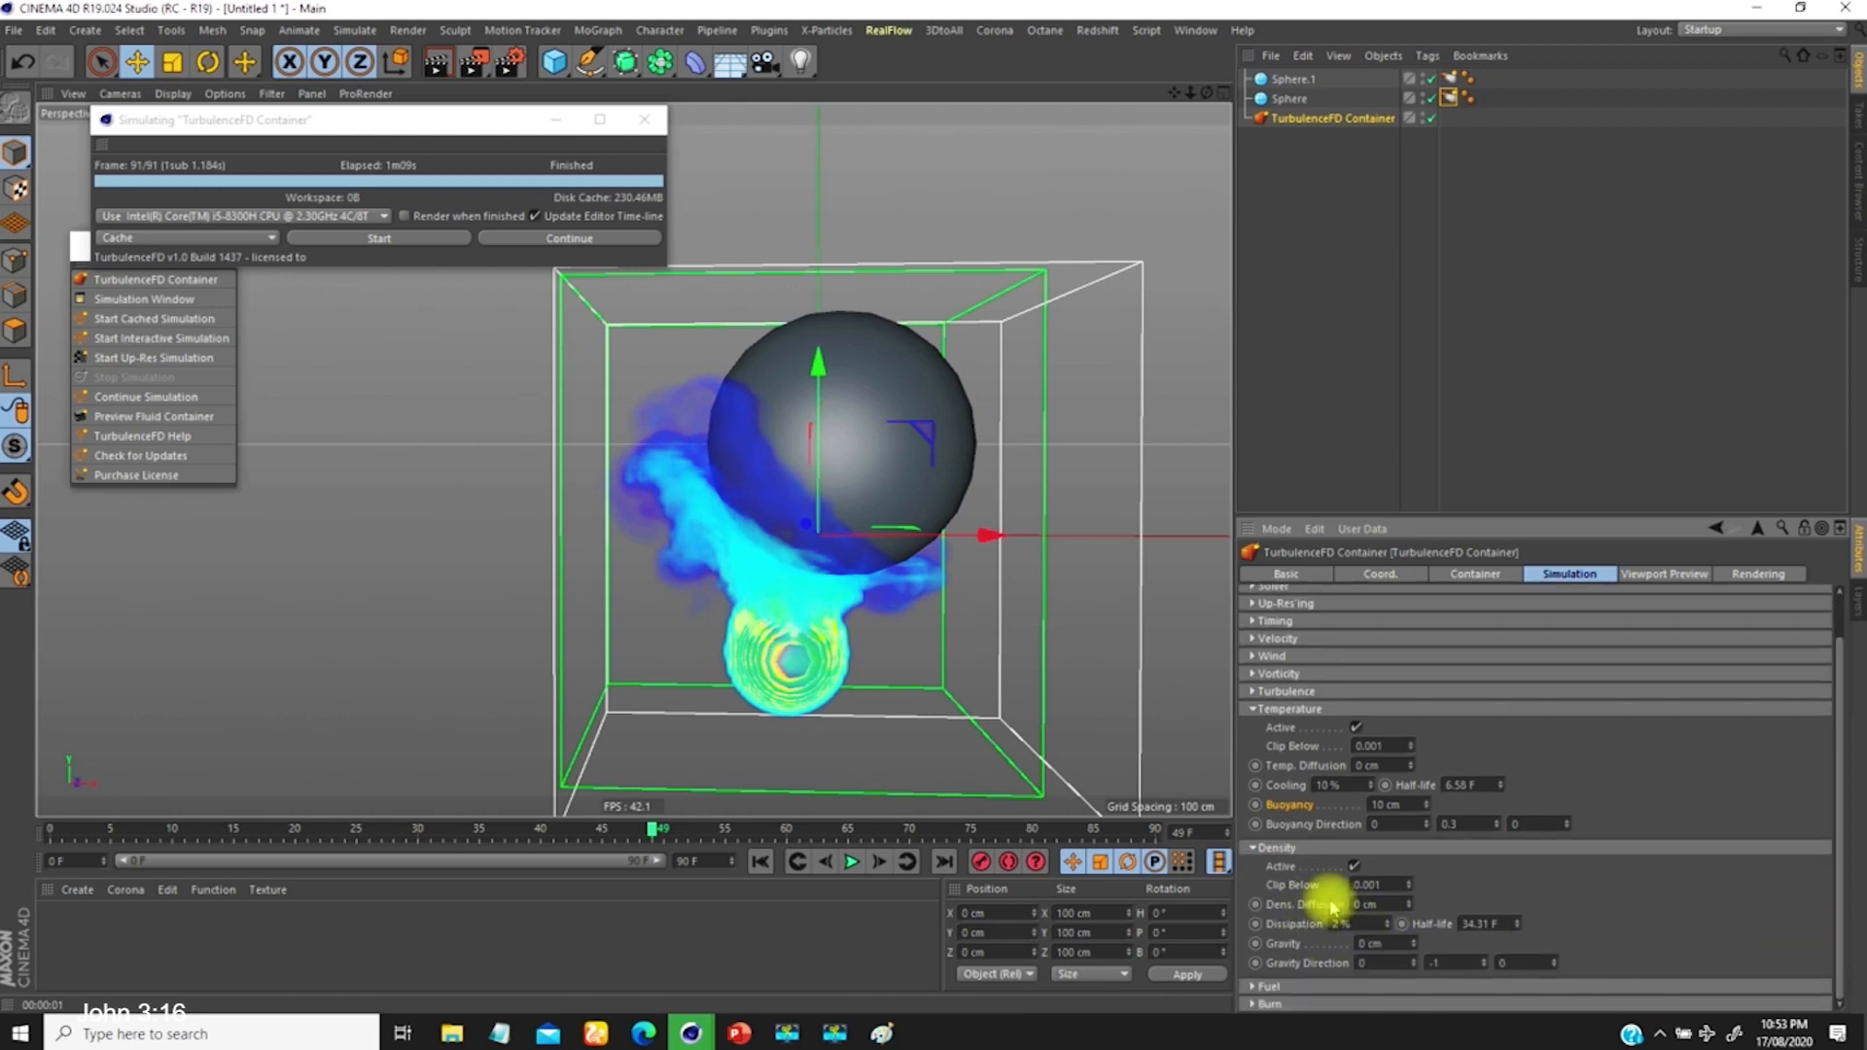
pyautogui.click(1391, 805)
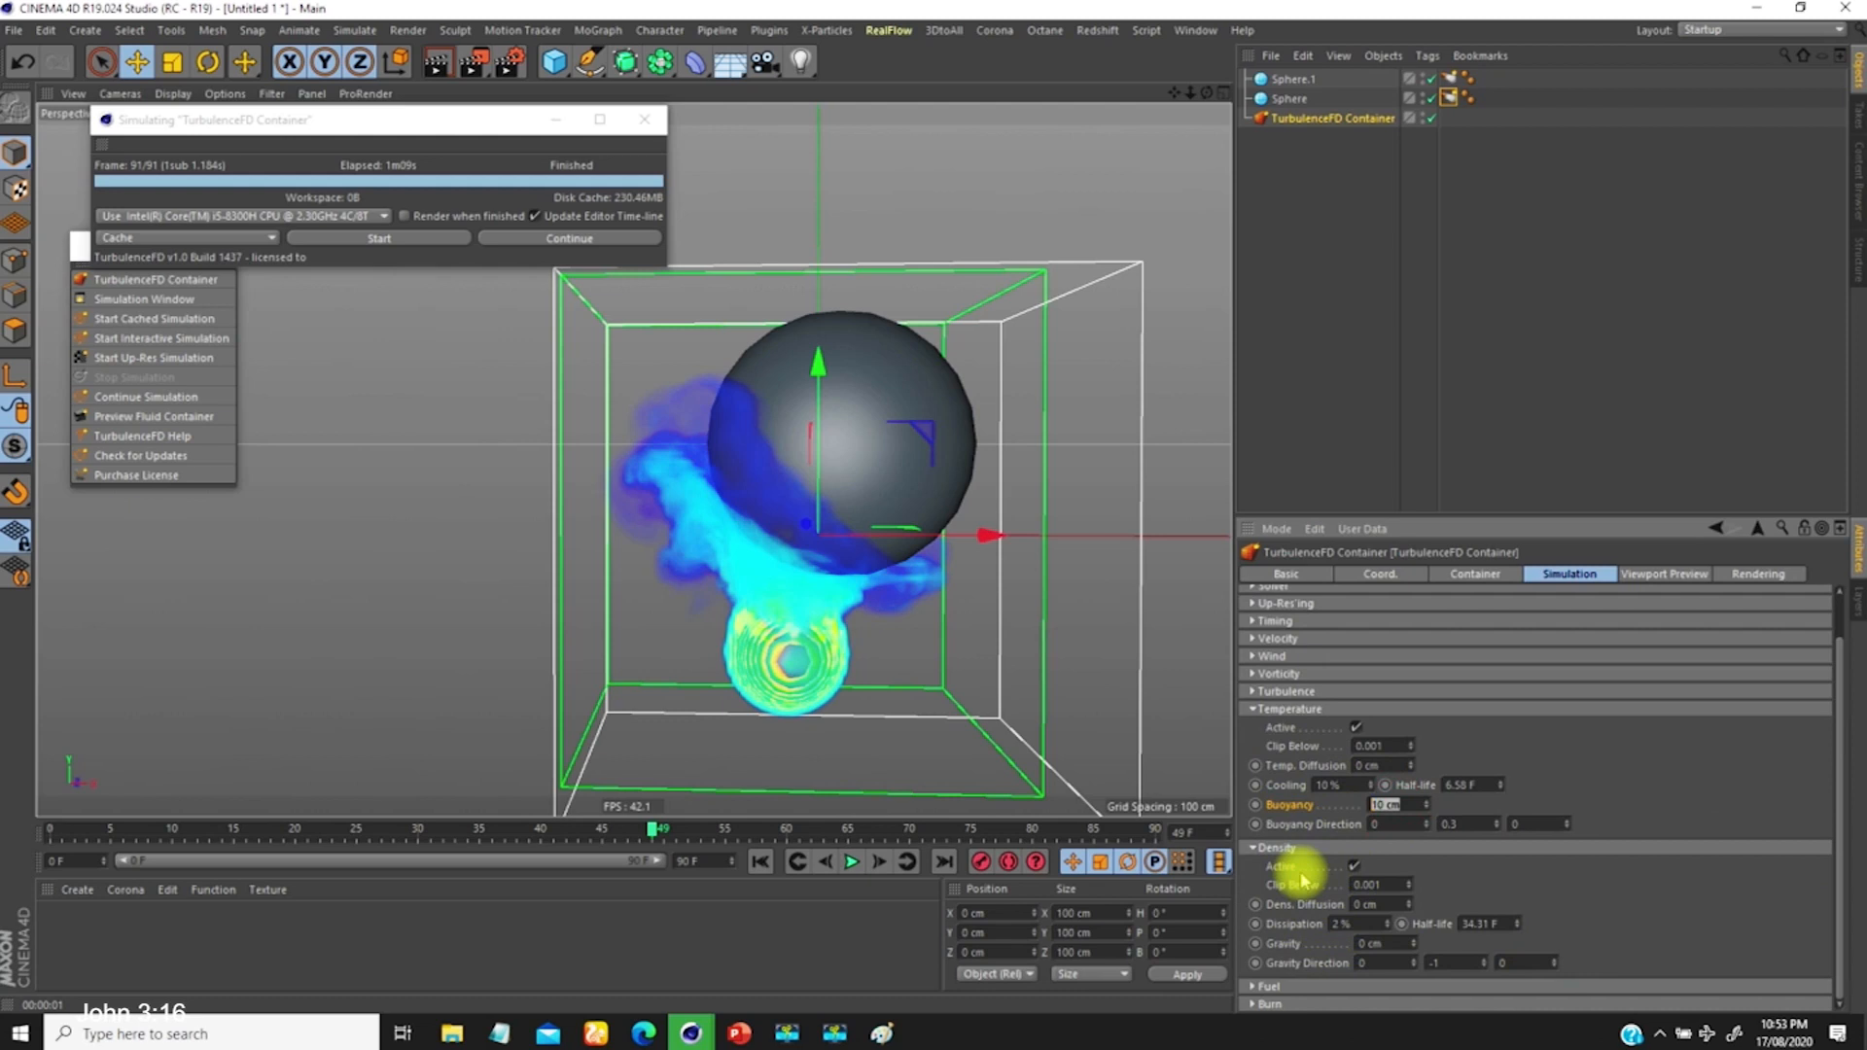
pyautogui.click(1369, 884)
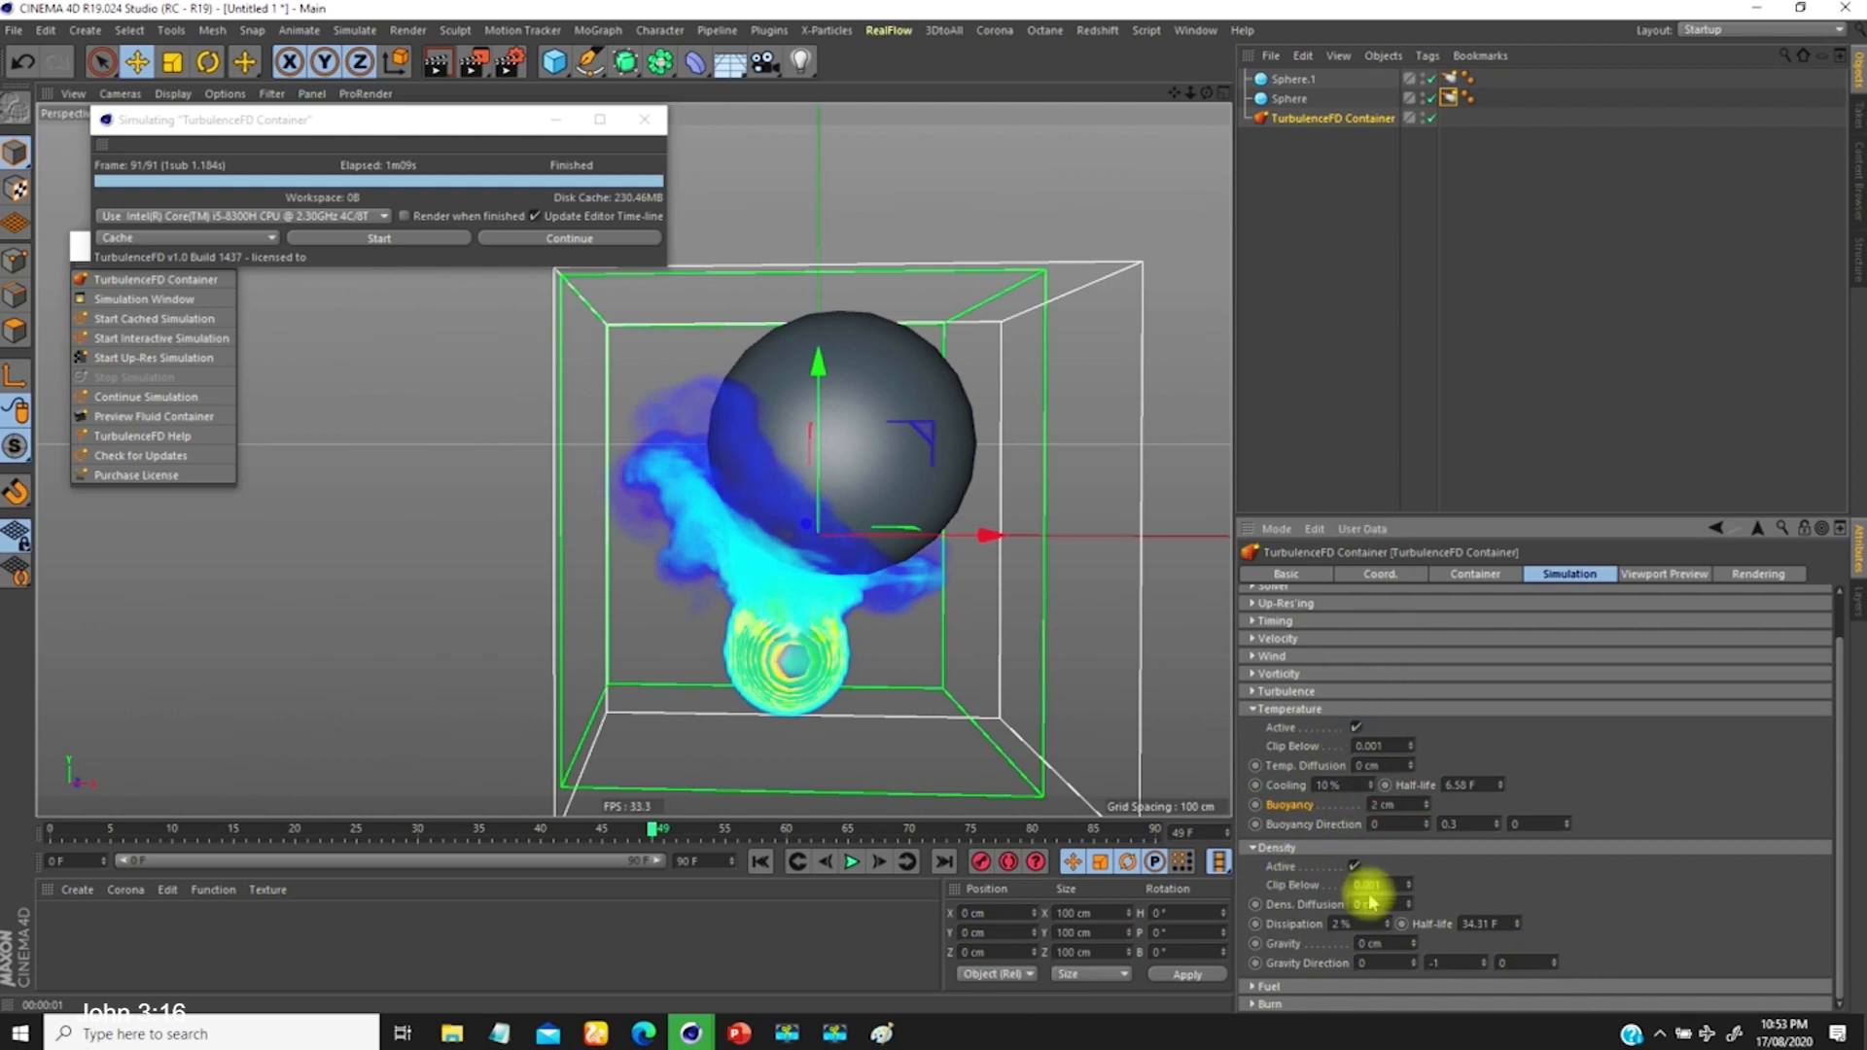
pyautogui.click(1381, 805)
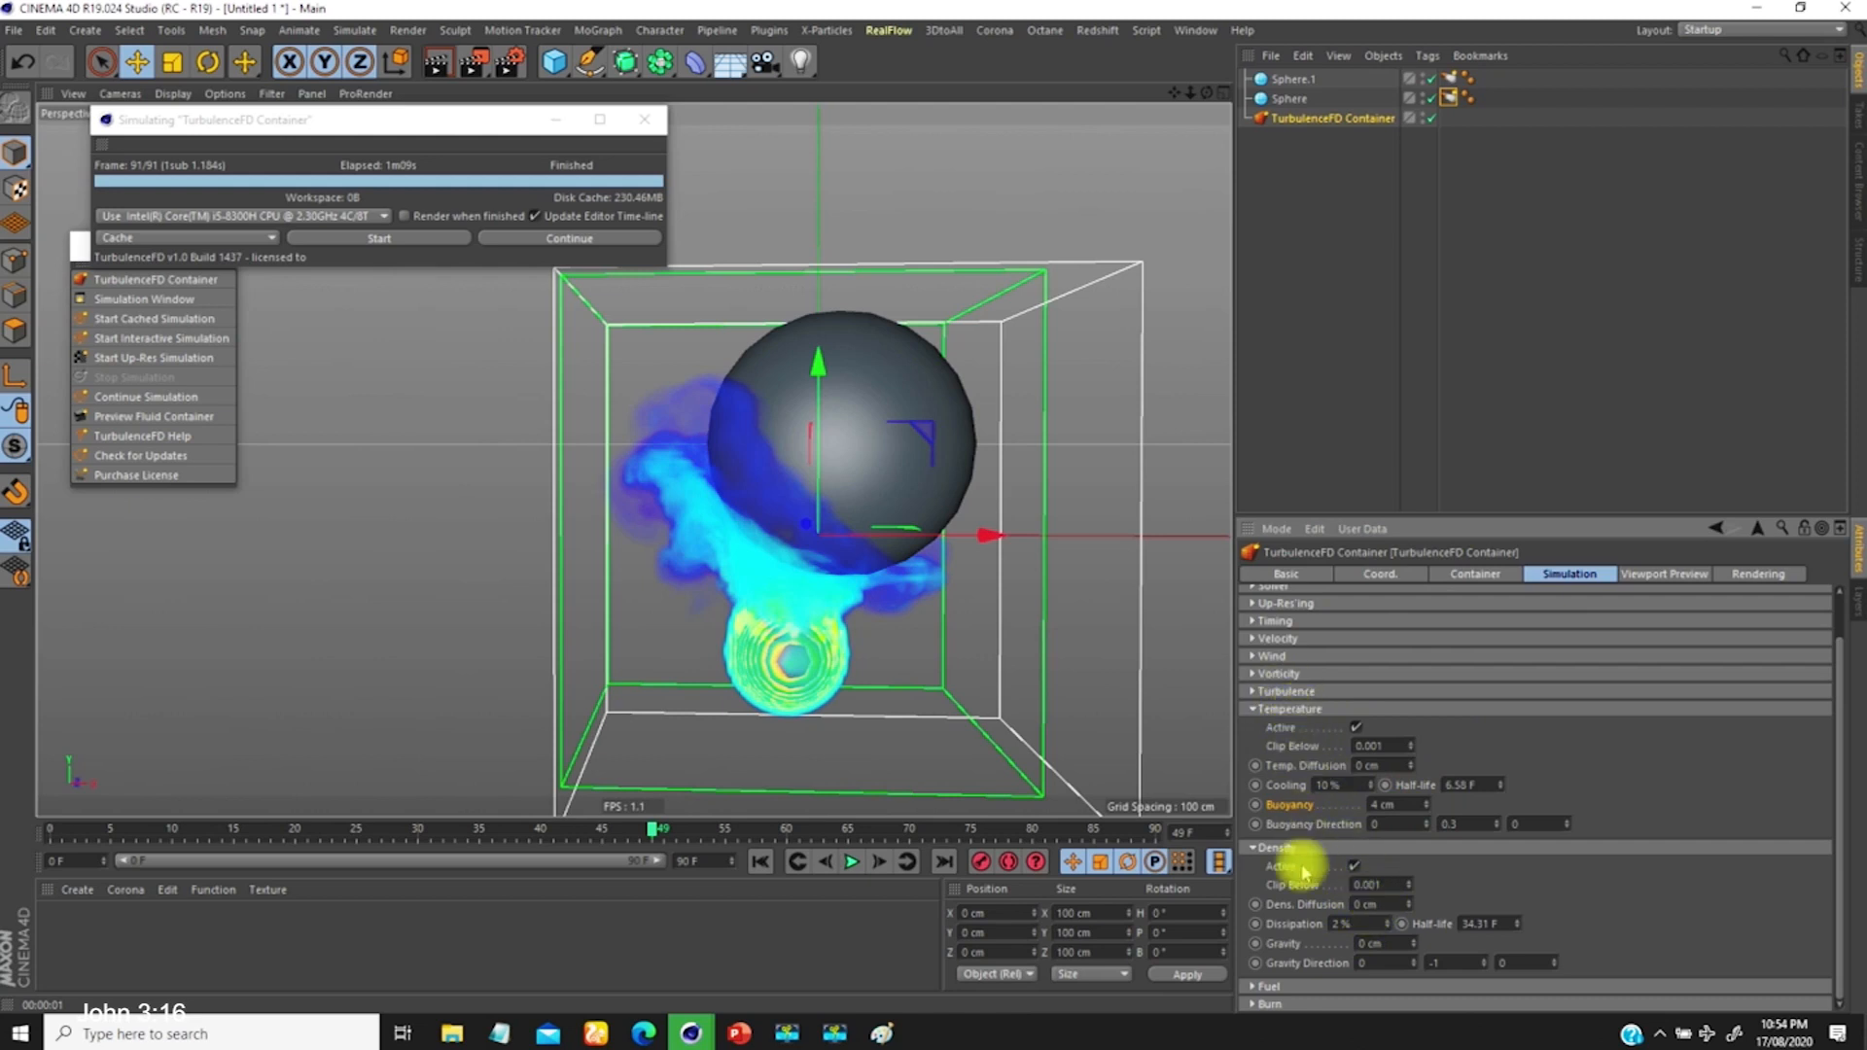
# Step: Set density dissipation to 12 % and temperature cooling to 4 %, and try a buoyancy of 15 cm before settling on 8 cm
pyautogui.click(1352, 924)
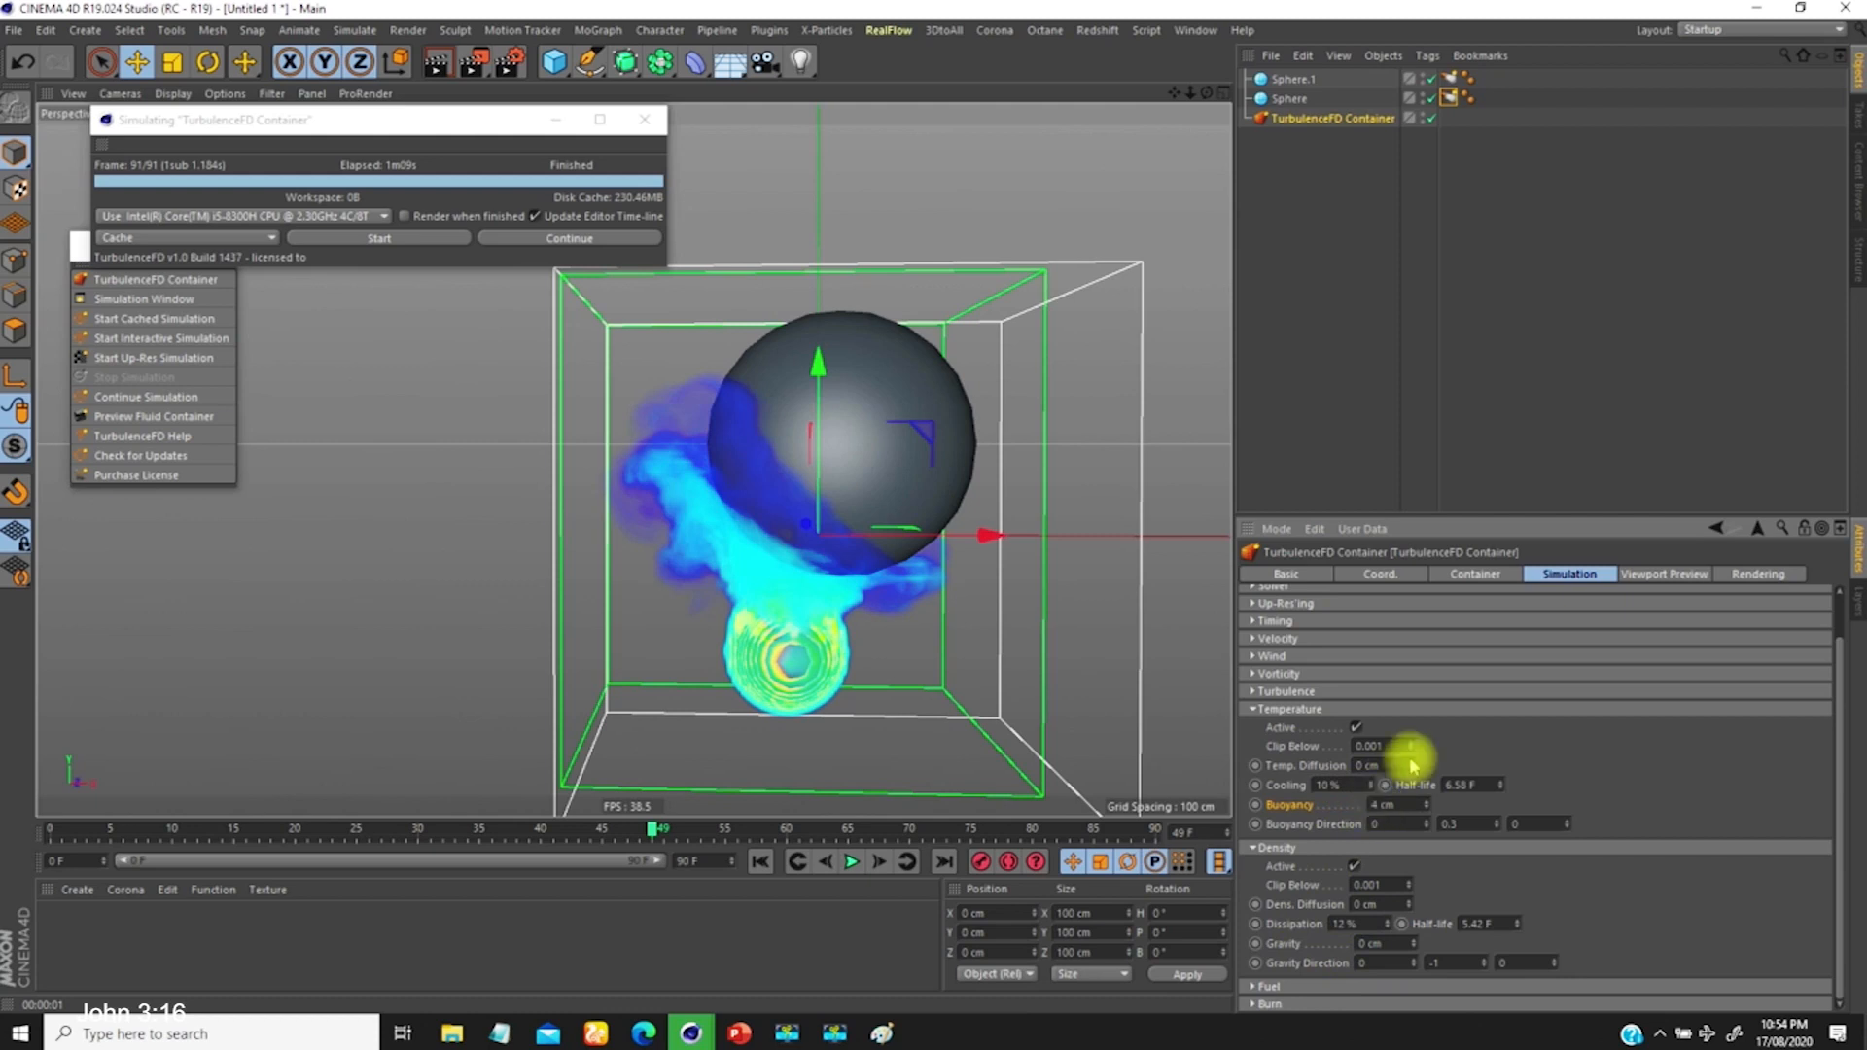
pyautogui.click(1338, 784)
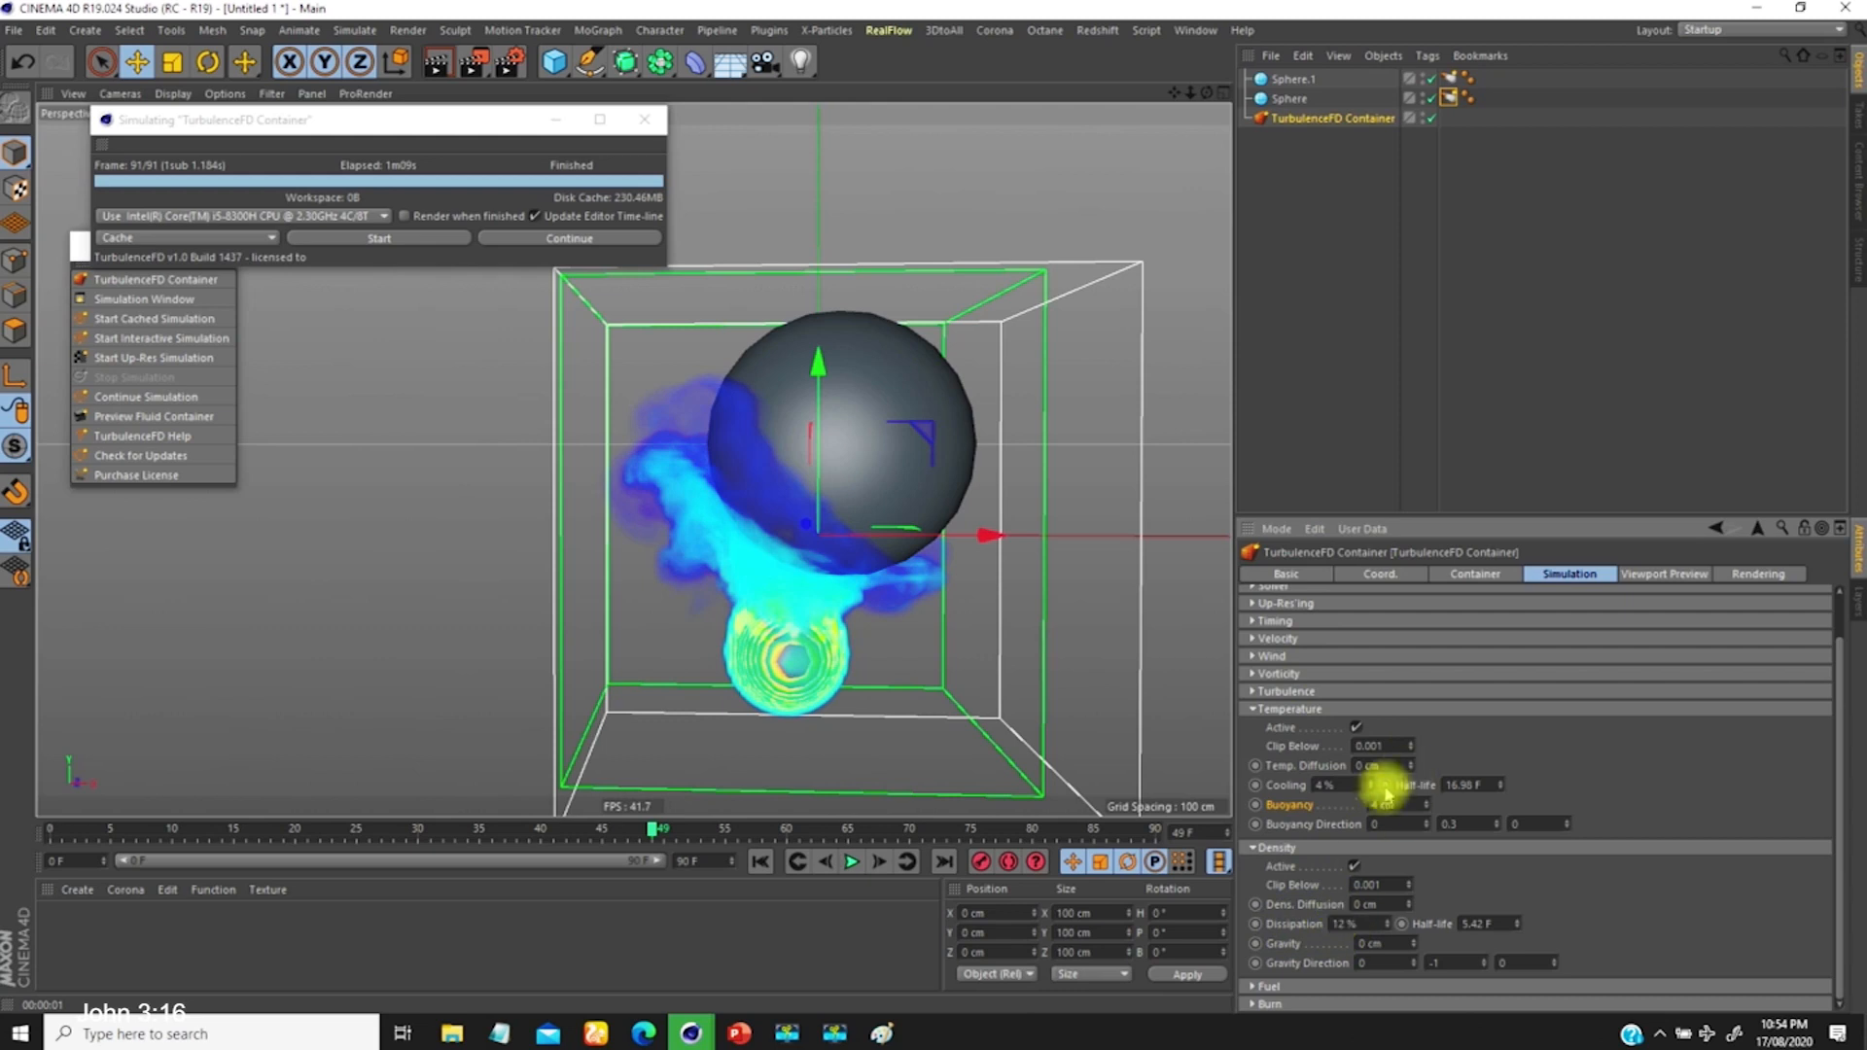
pyautogui.click(1386, 804)
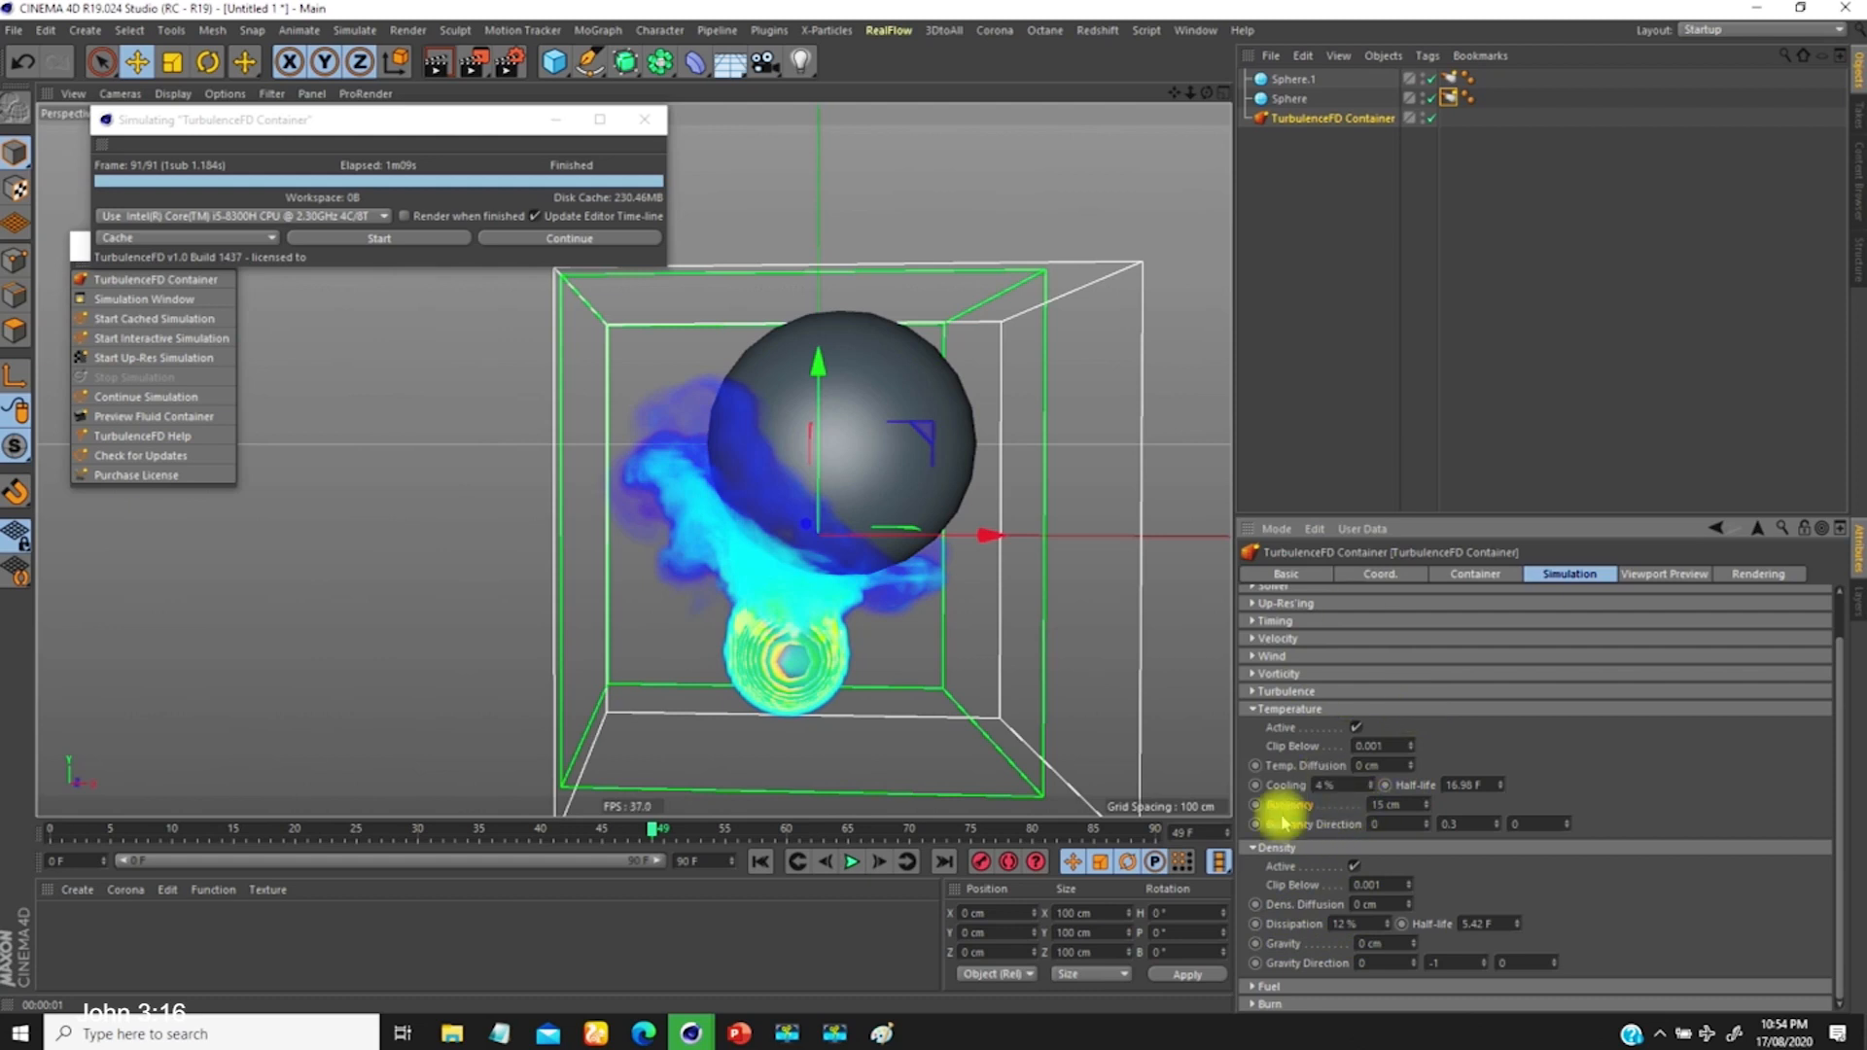
pyautogui.click(1379, 804)
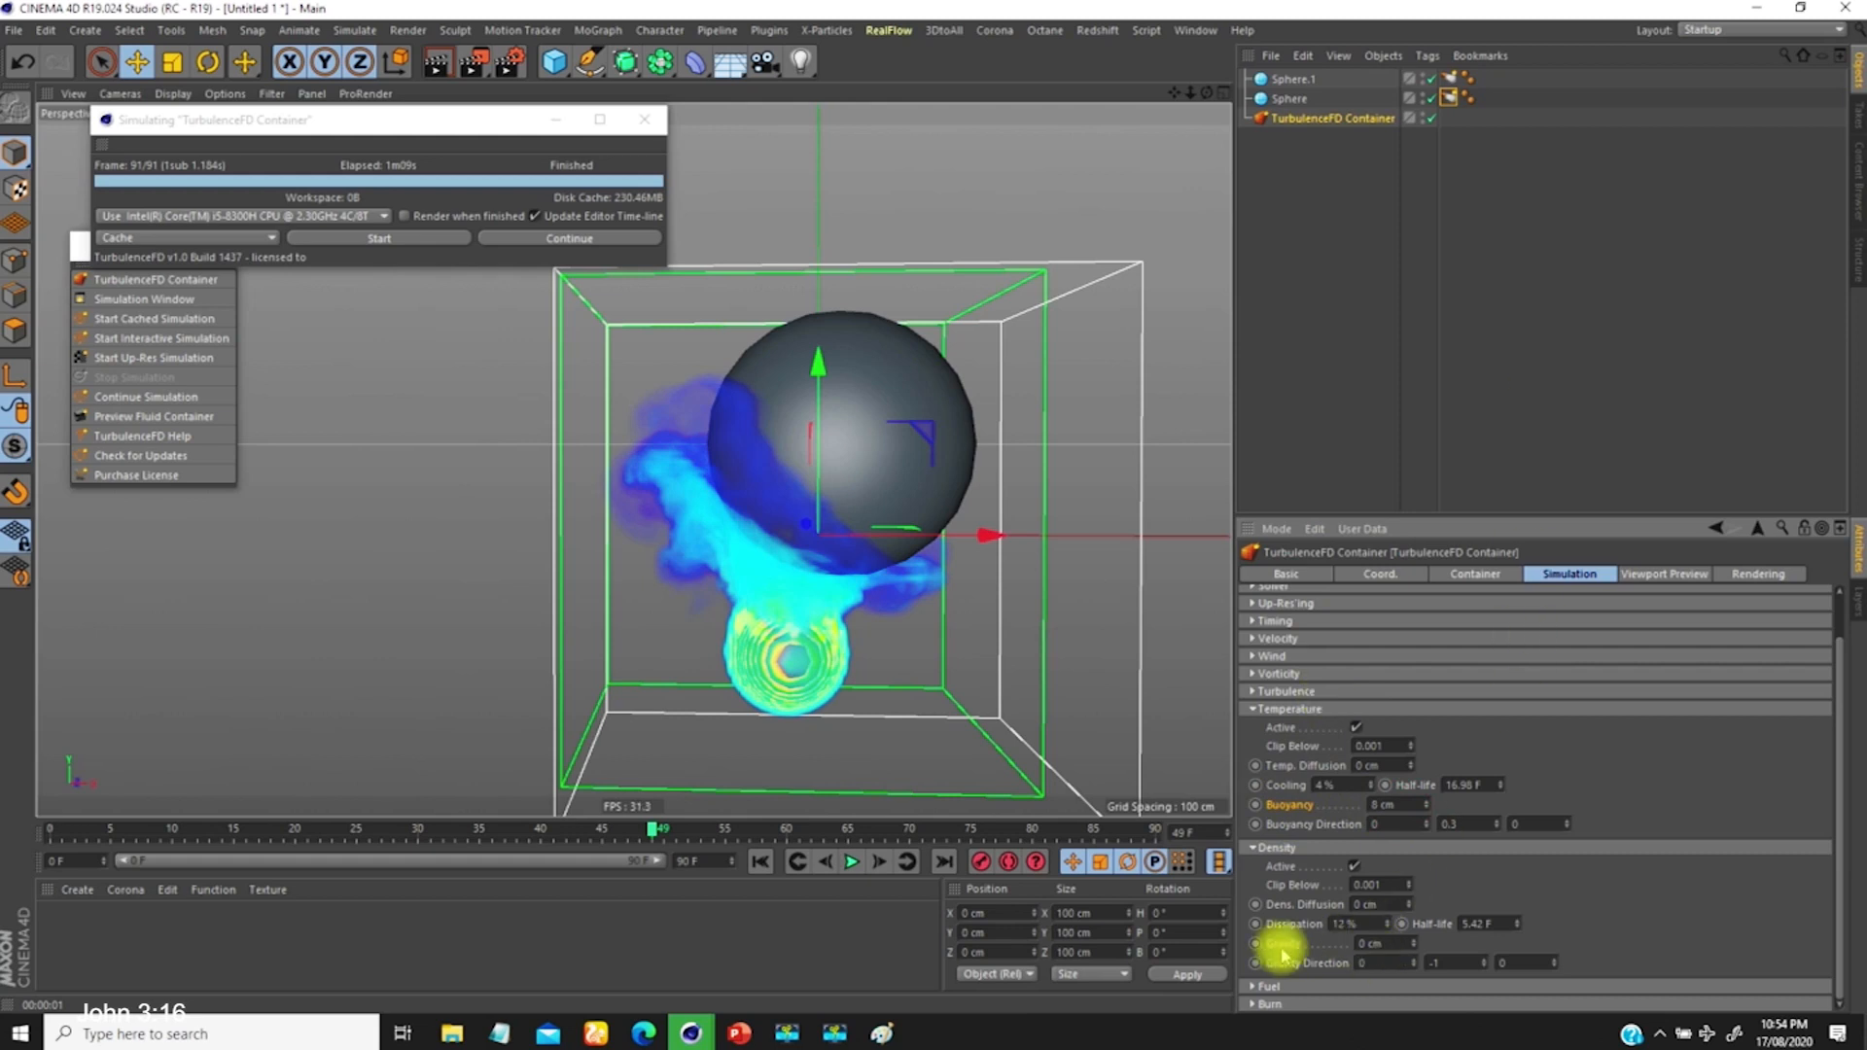
# Step: Set the container's density gravity to 15 cm and the Y component of its gravity direction to 0.7
pyautogui.click(1387, 943)
pyautogui.write('2')
pyautogui.press('Return')
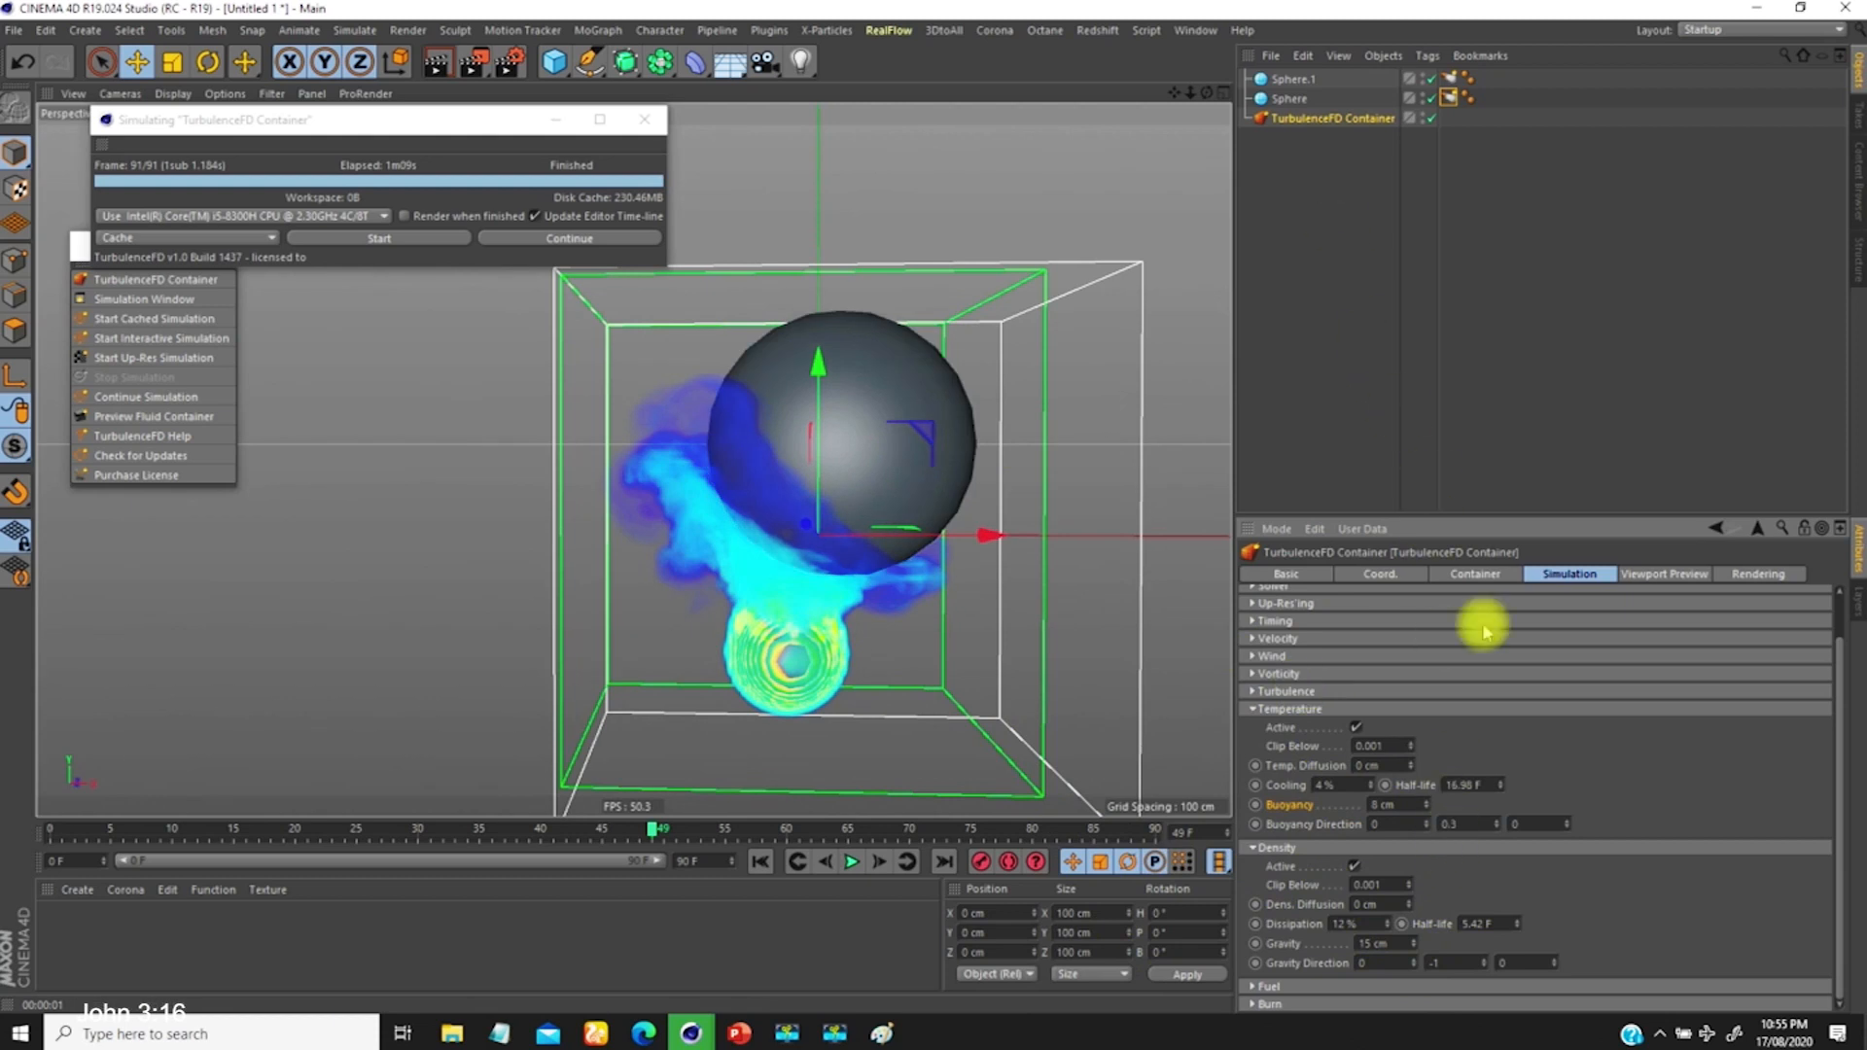
pyautogui.click(1444, 965)
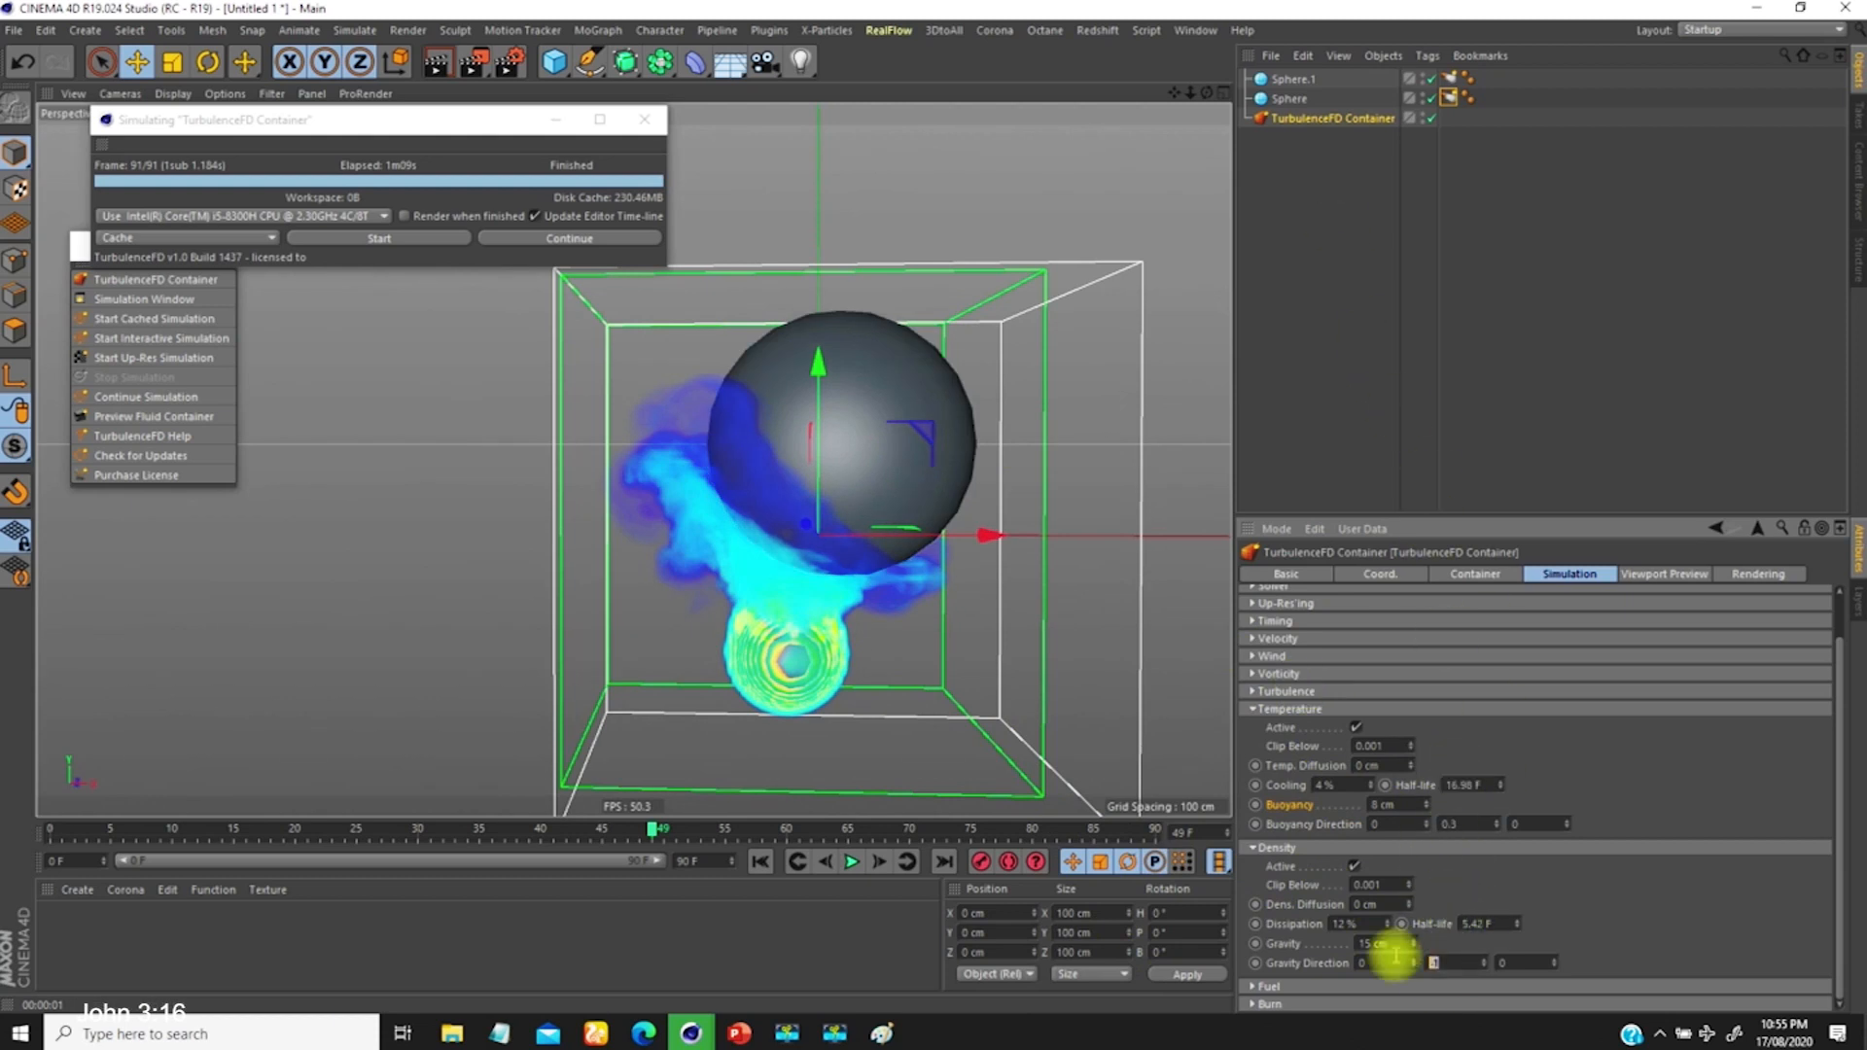
pyautogui.click(1446, 962)
pyautogui.write('0.')
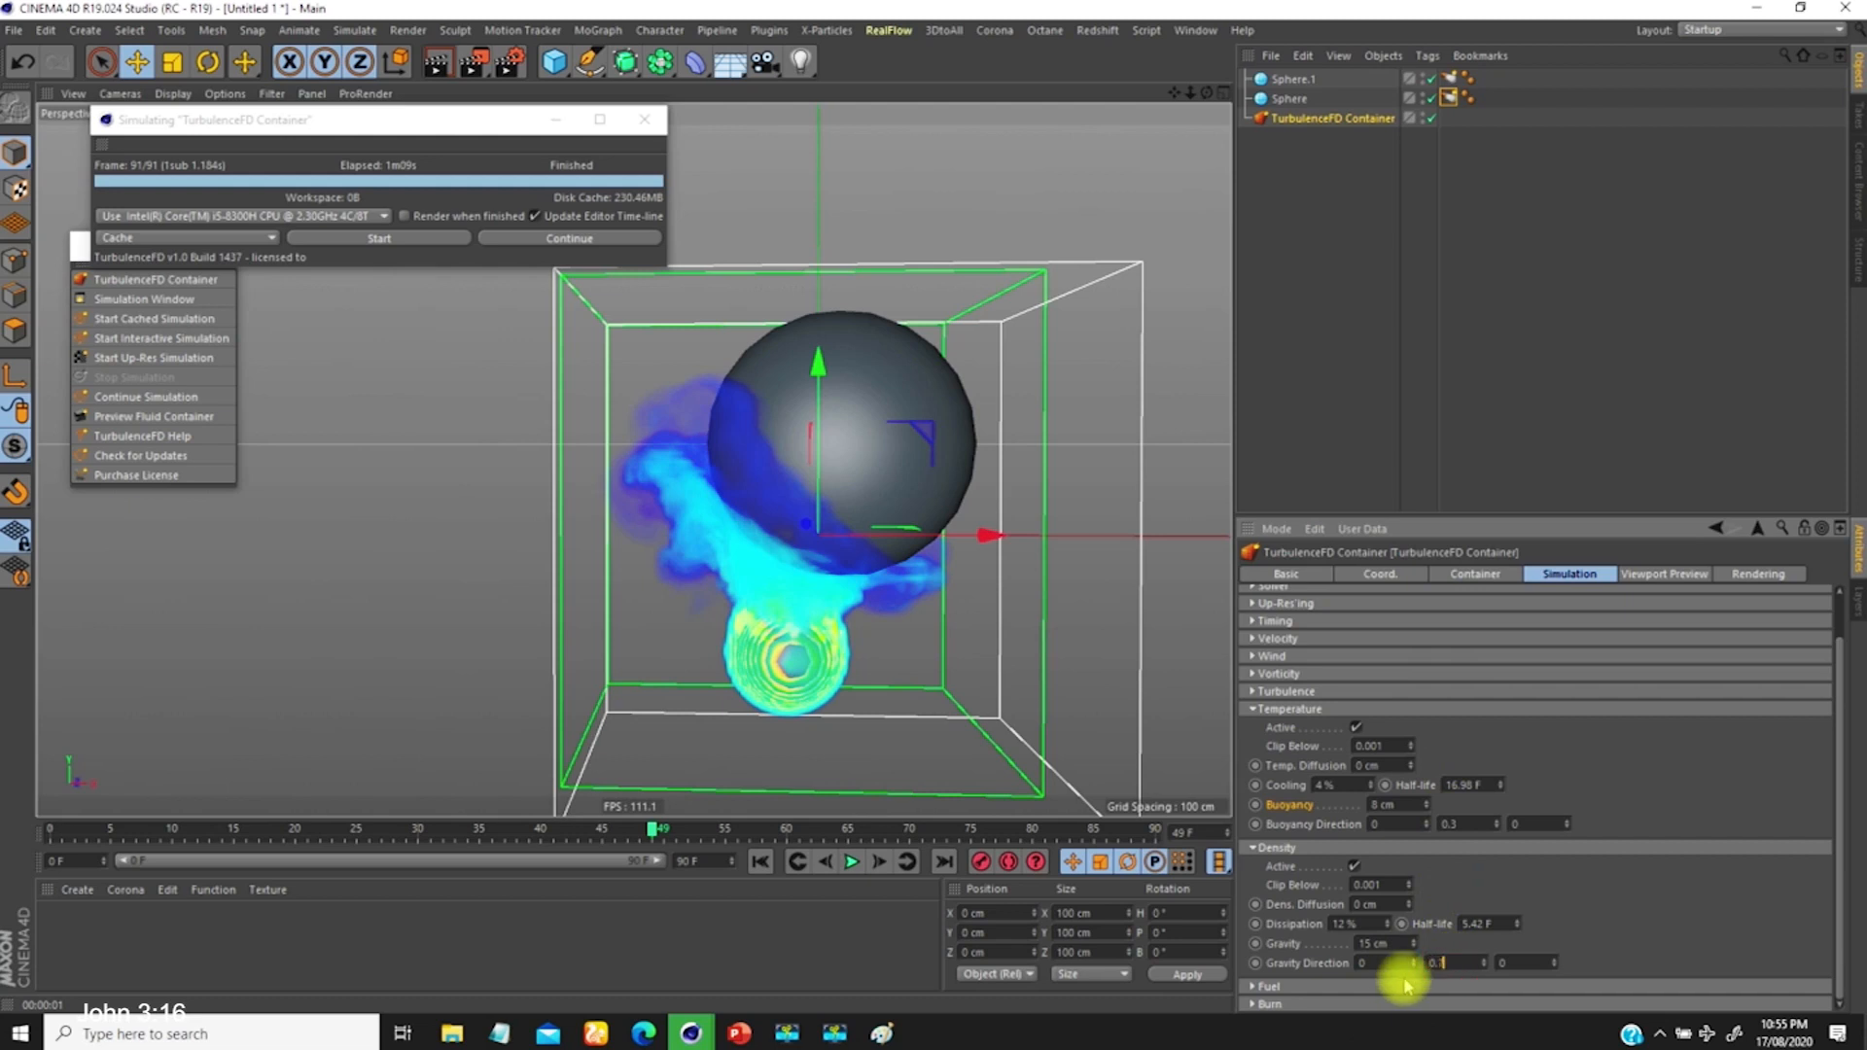
pyautogui.write('7')
pyautogui.press('Return')
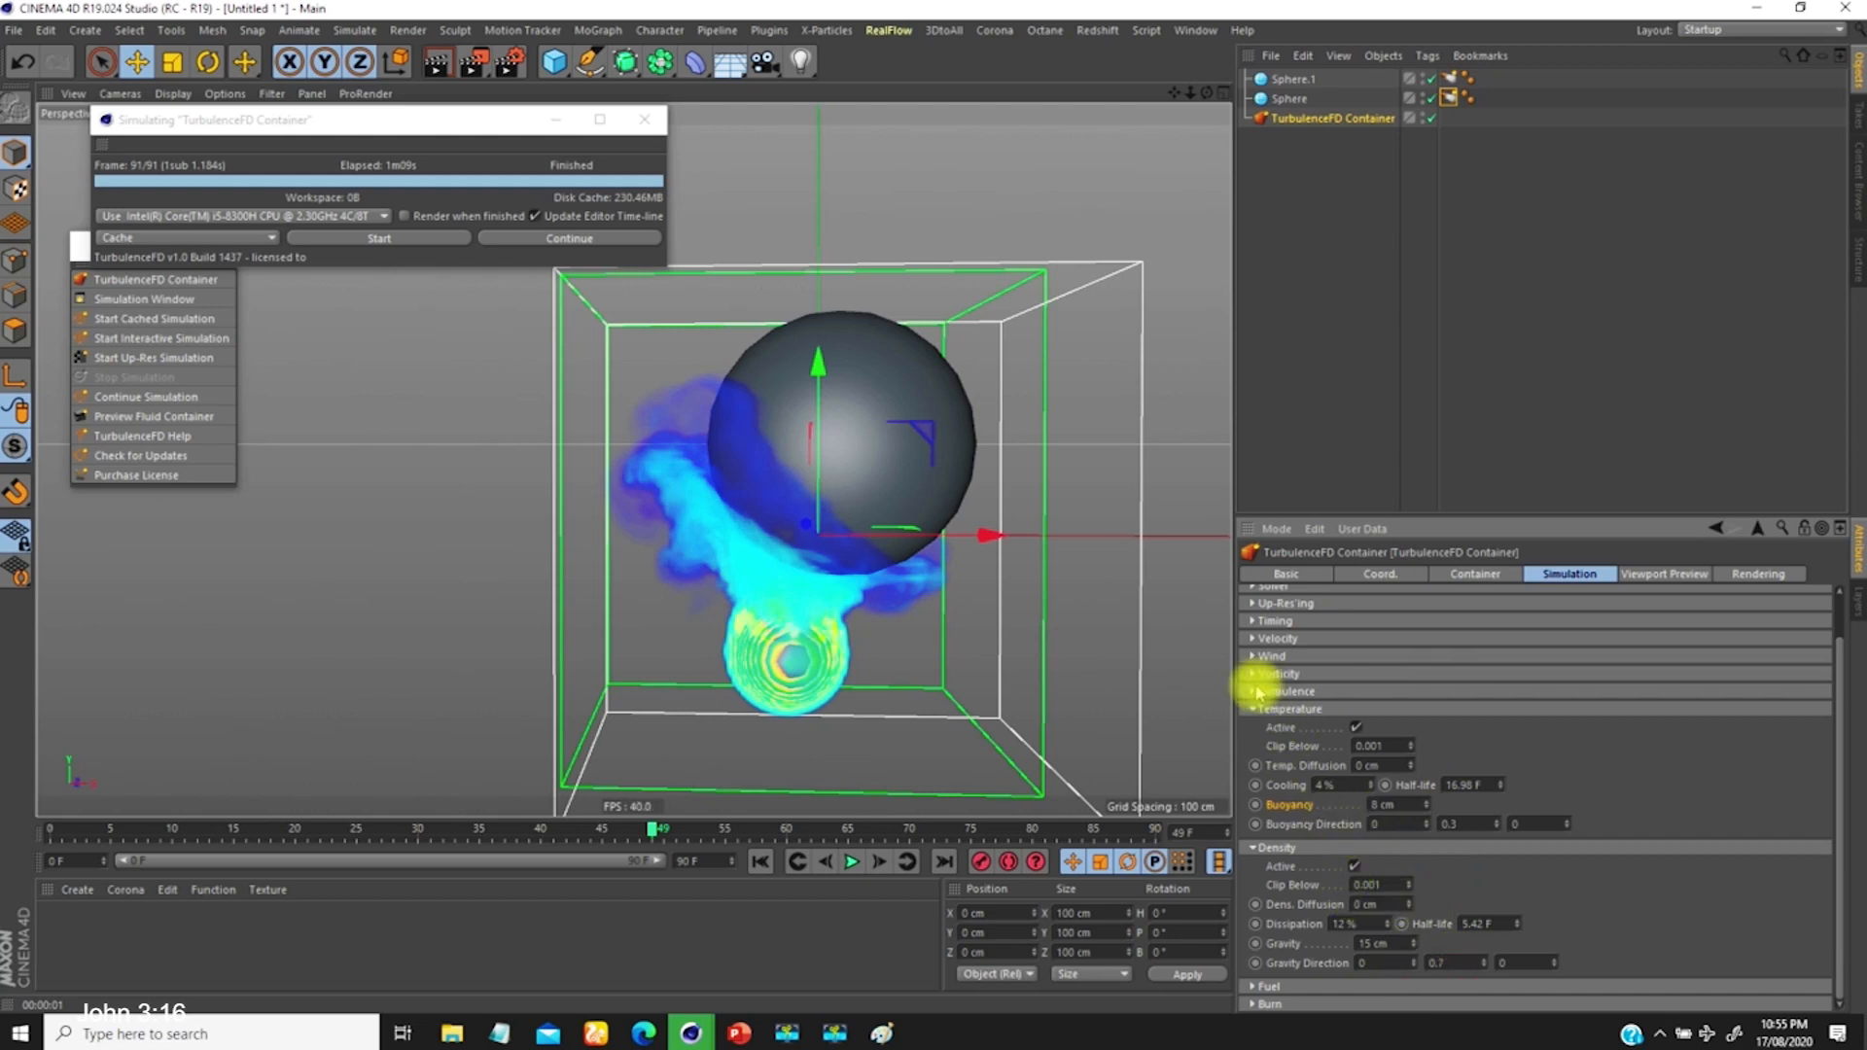
# Step: Set the intensity channel to Density for both the turbulence and the vorticity of the container
pyautogui.click(1254, 691)
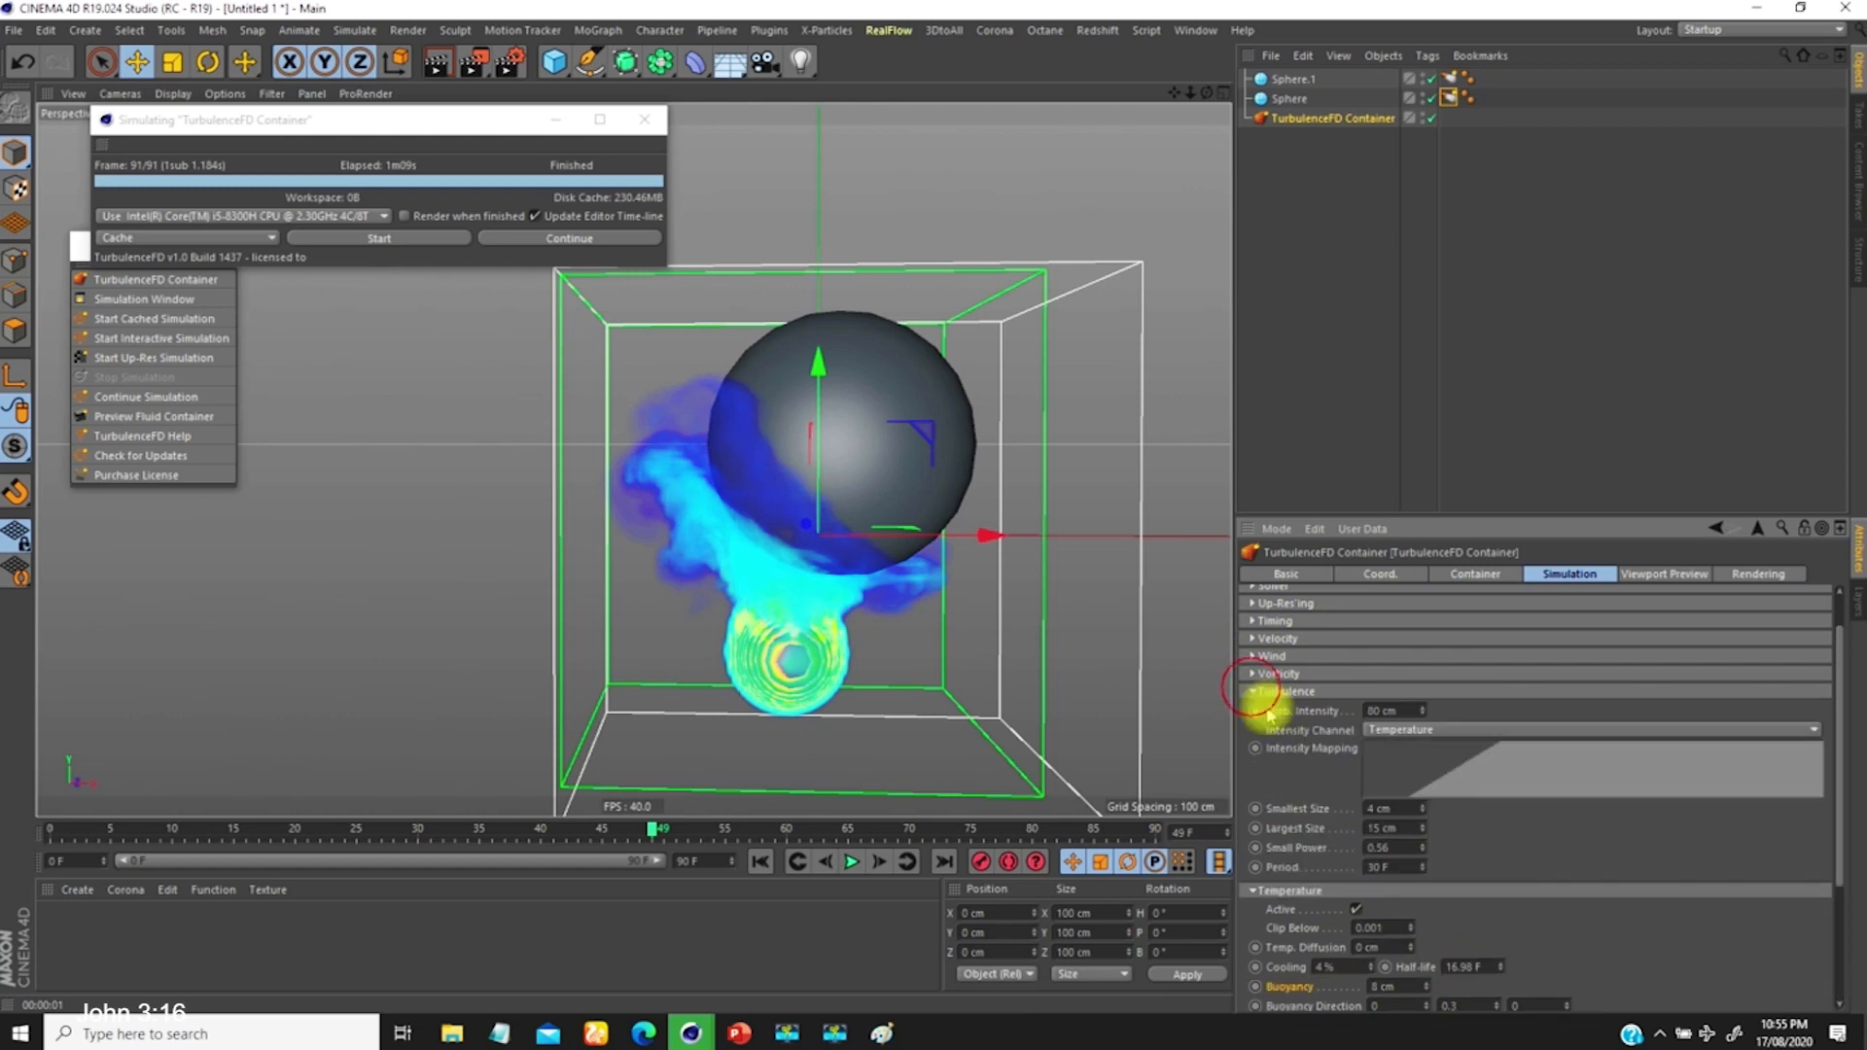
pyautogui.click(1376, 731)
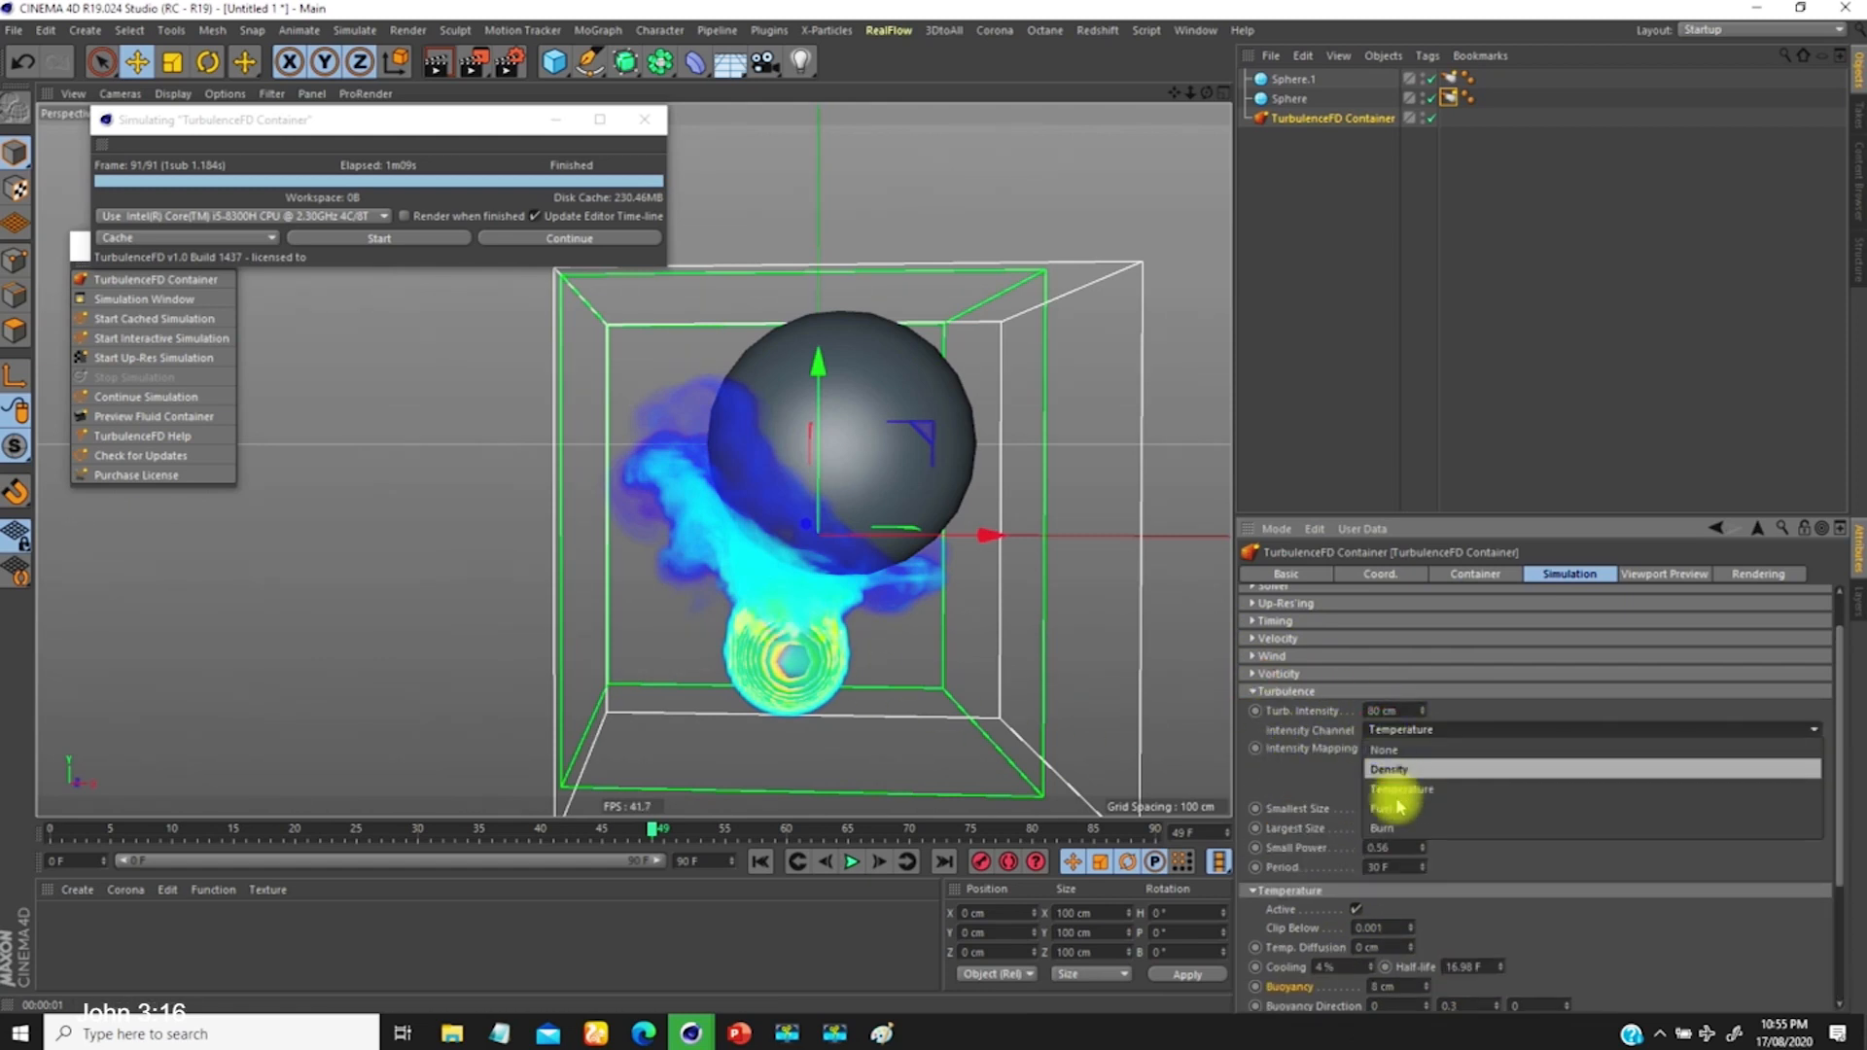
pyautogui.click(1386, 767)
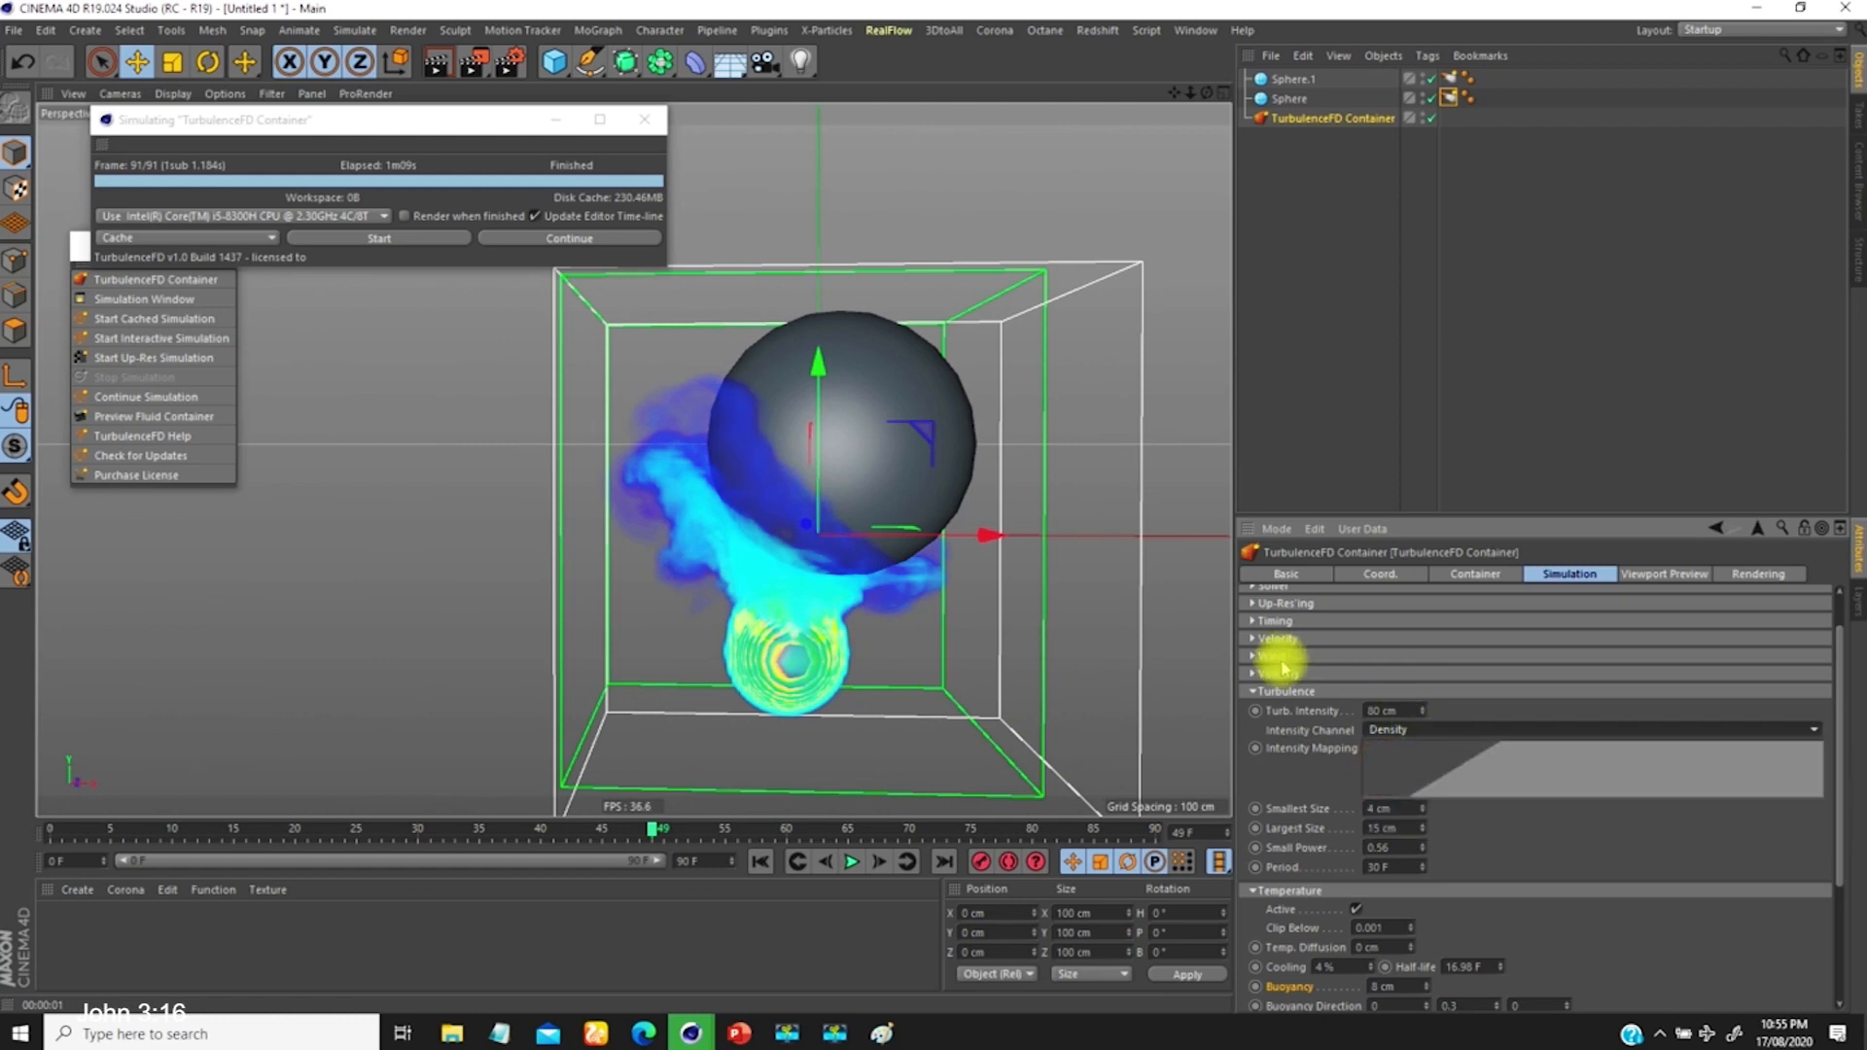
pyautogui.click(1283, 671)
pyautogui.click(1390, 712)
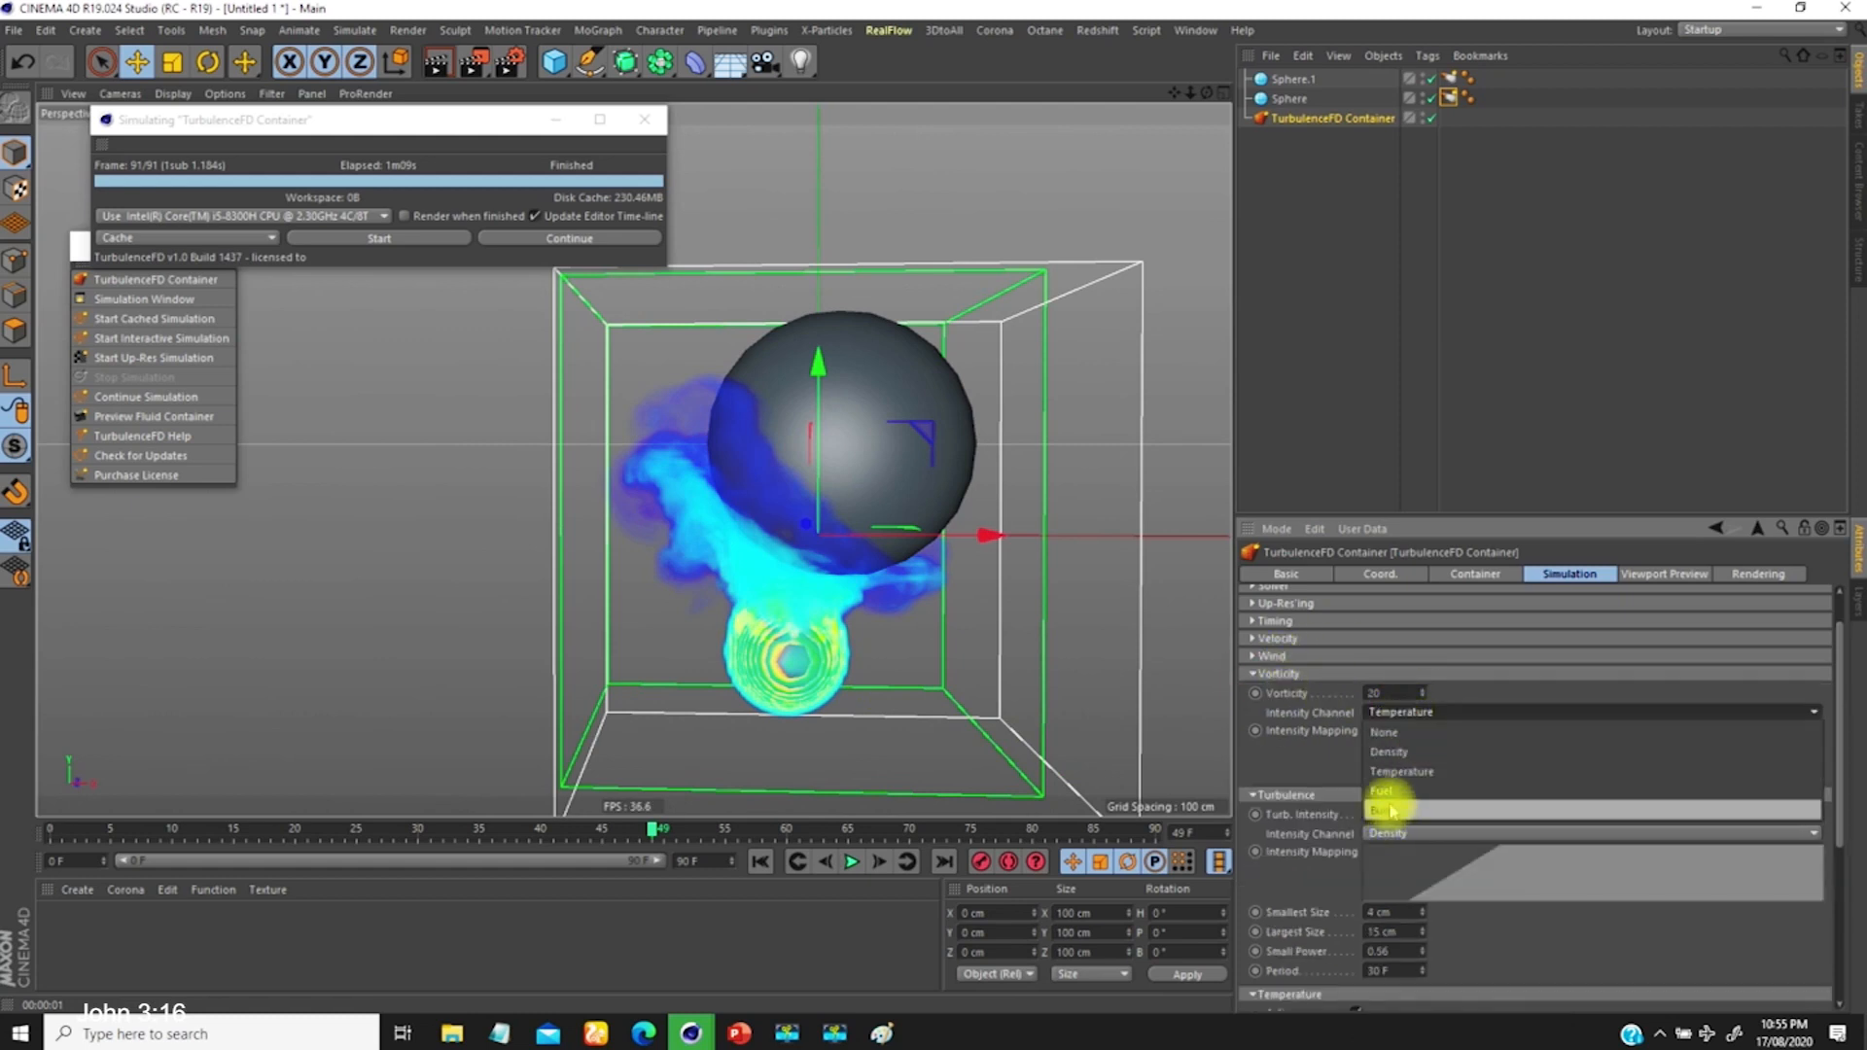
pyautogui.click(1388, 752)
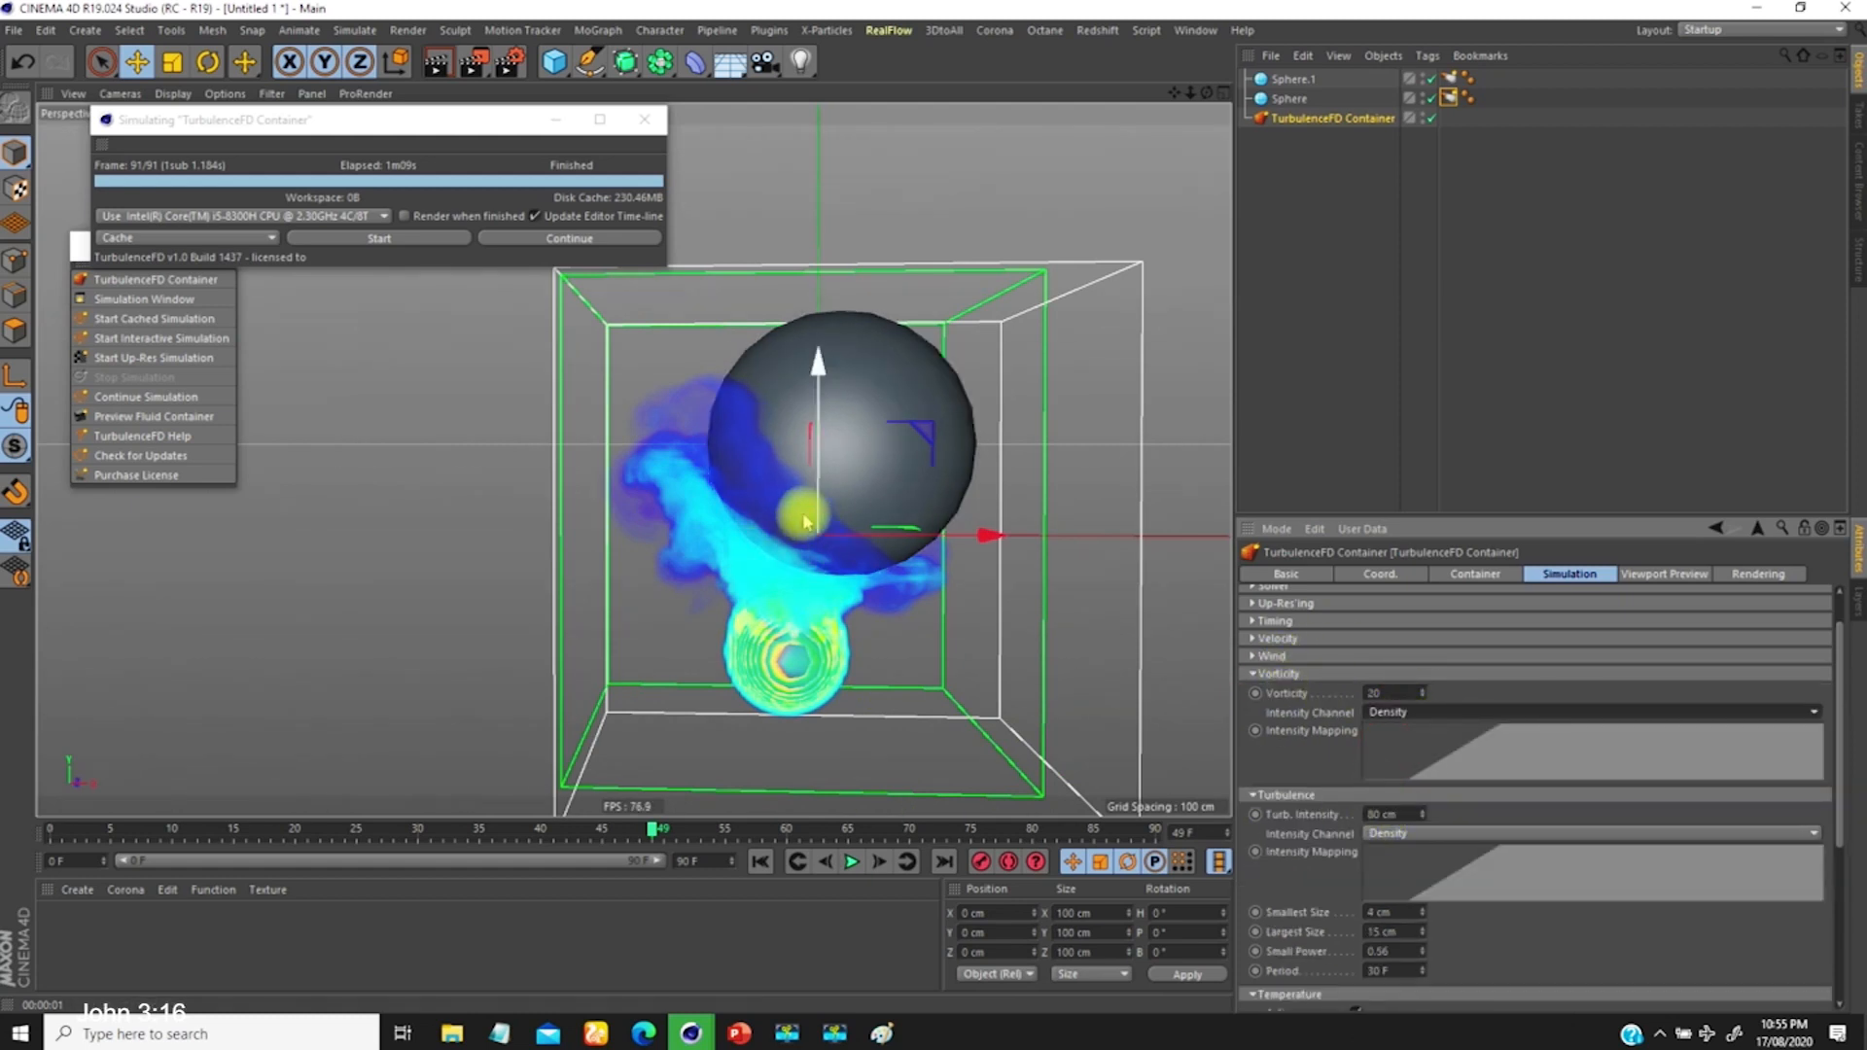
# Step: Create a new simulation cache for the container and start the cached simulation
pyautogui.click(1478, 574)
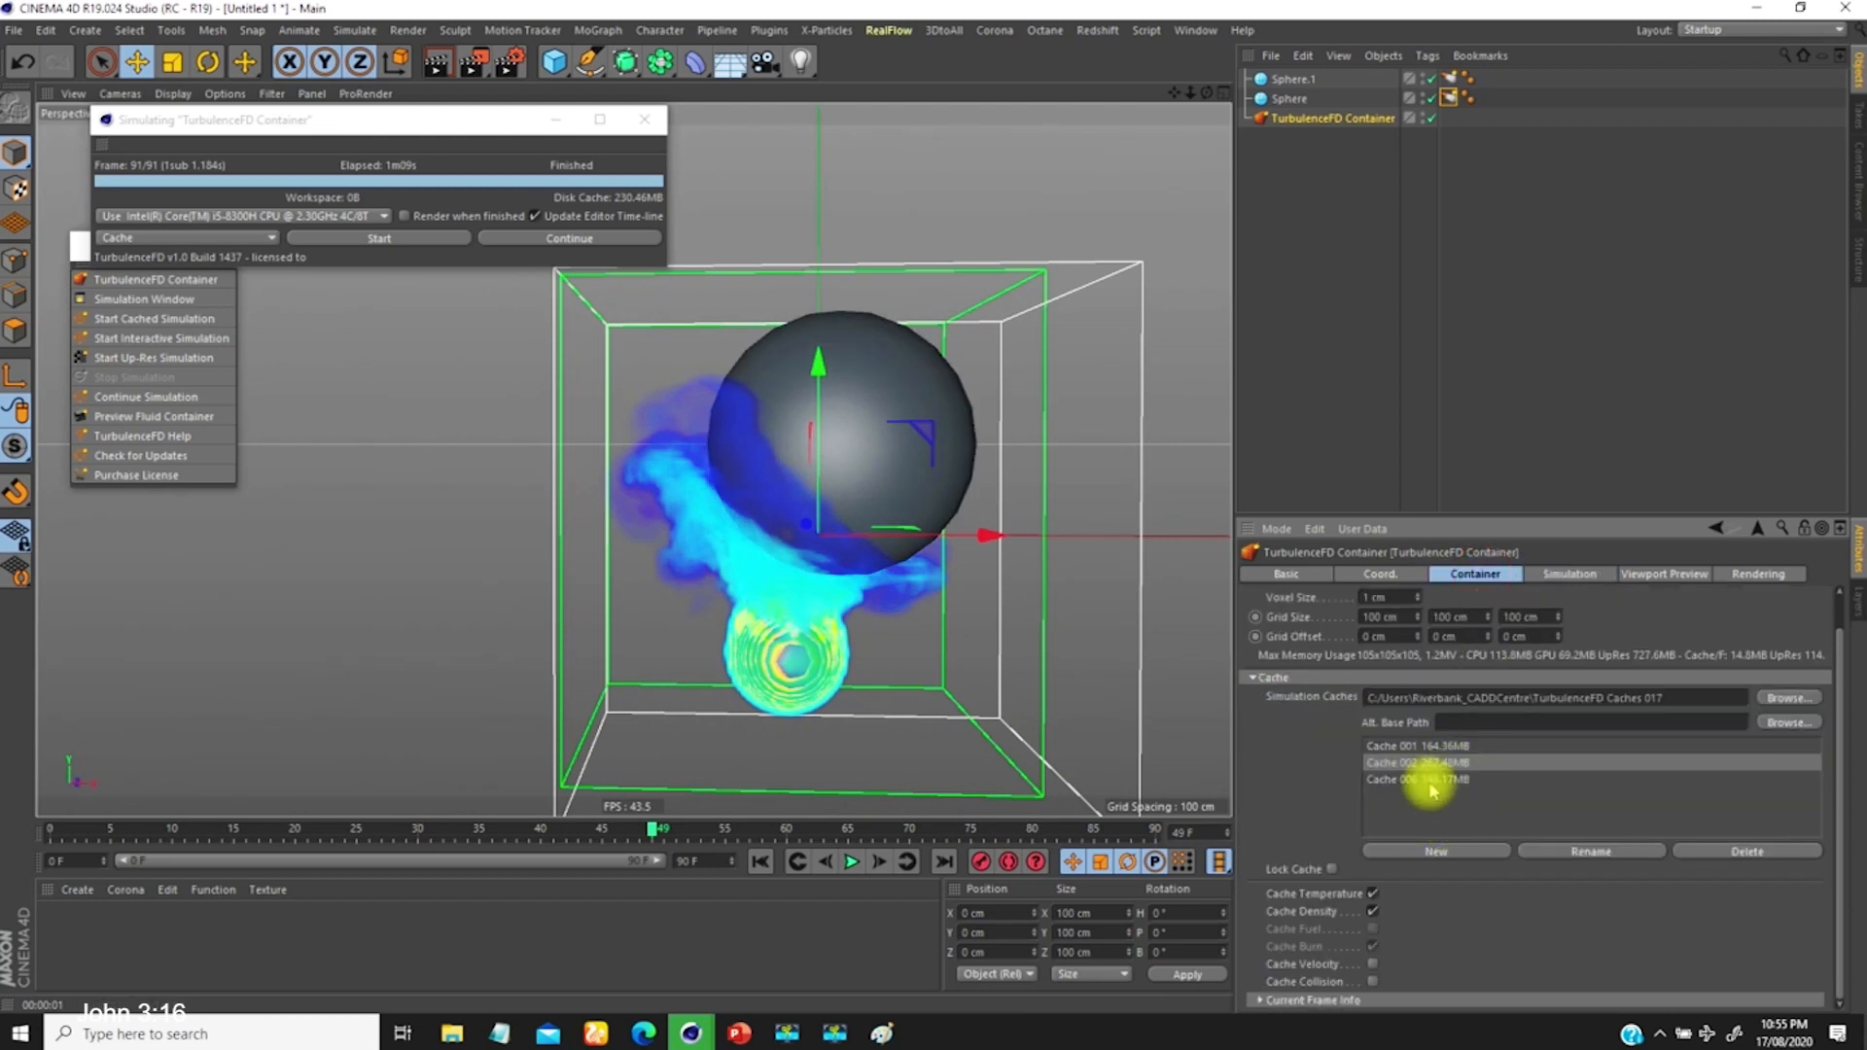
pyautogui.click(1435, 851)
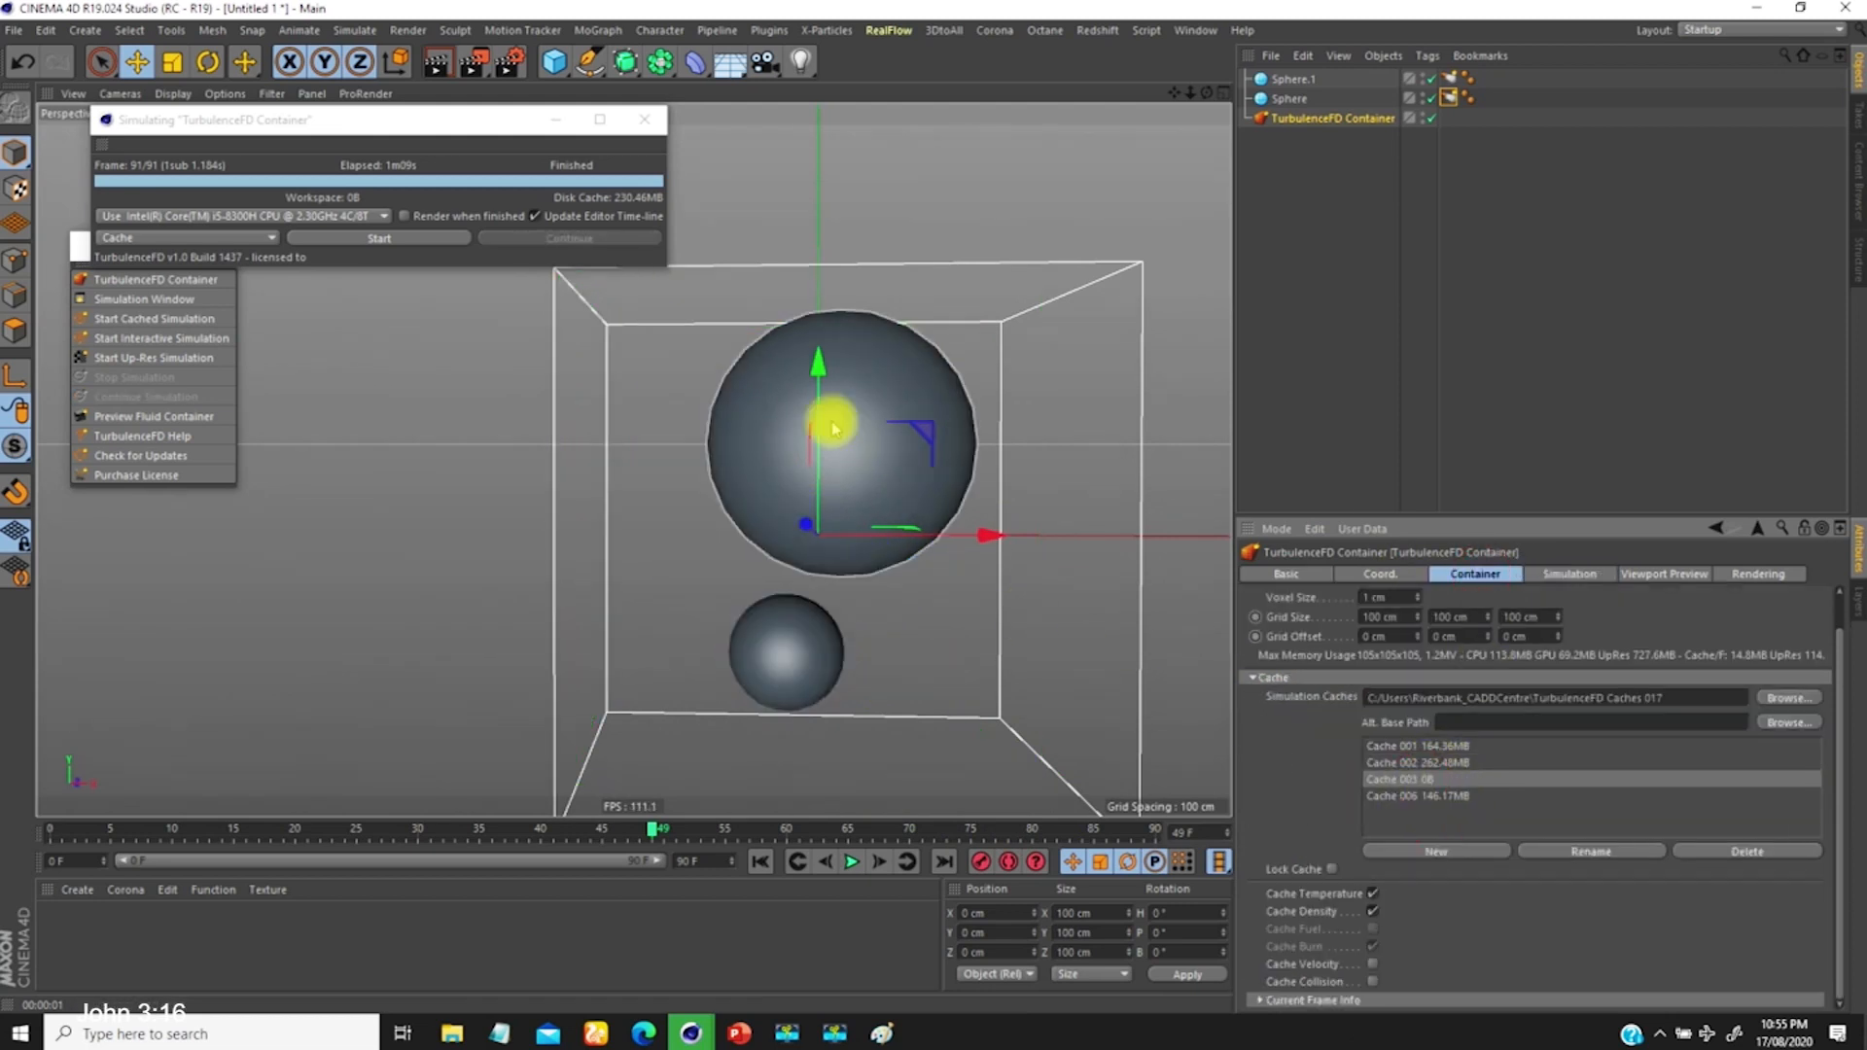
pyautogui.click(376, 238)
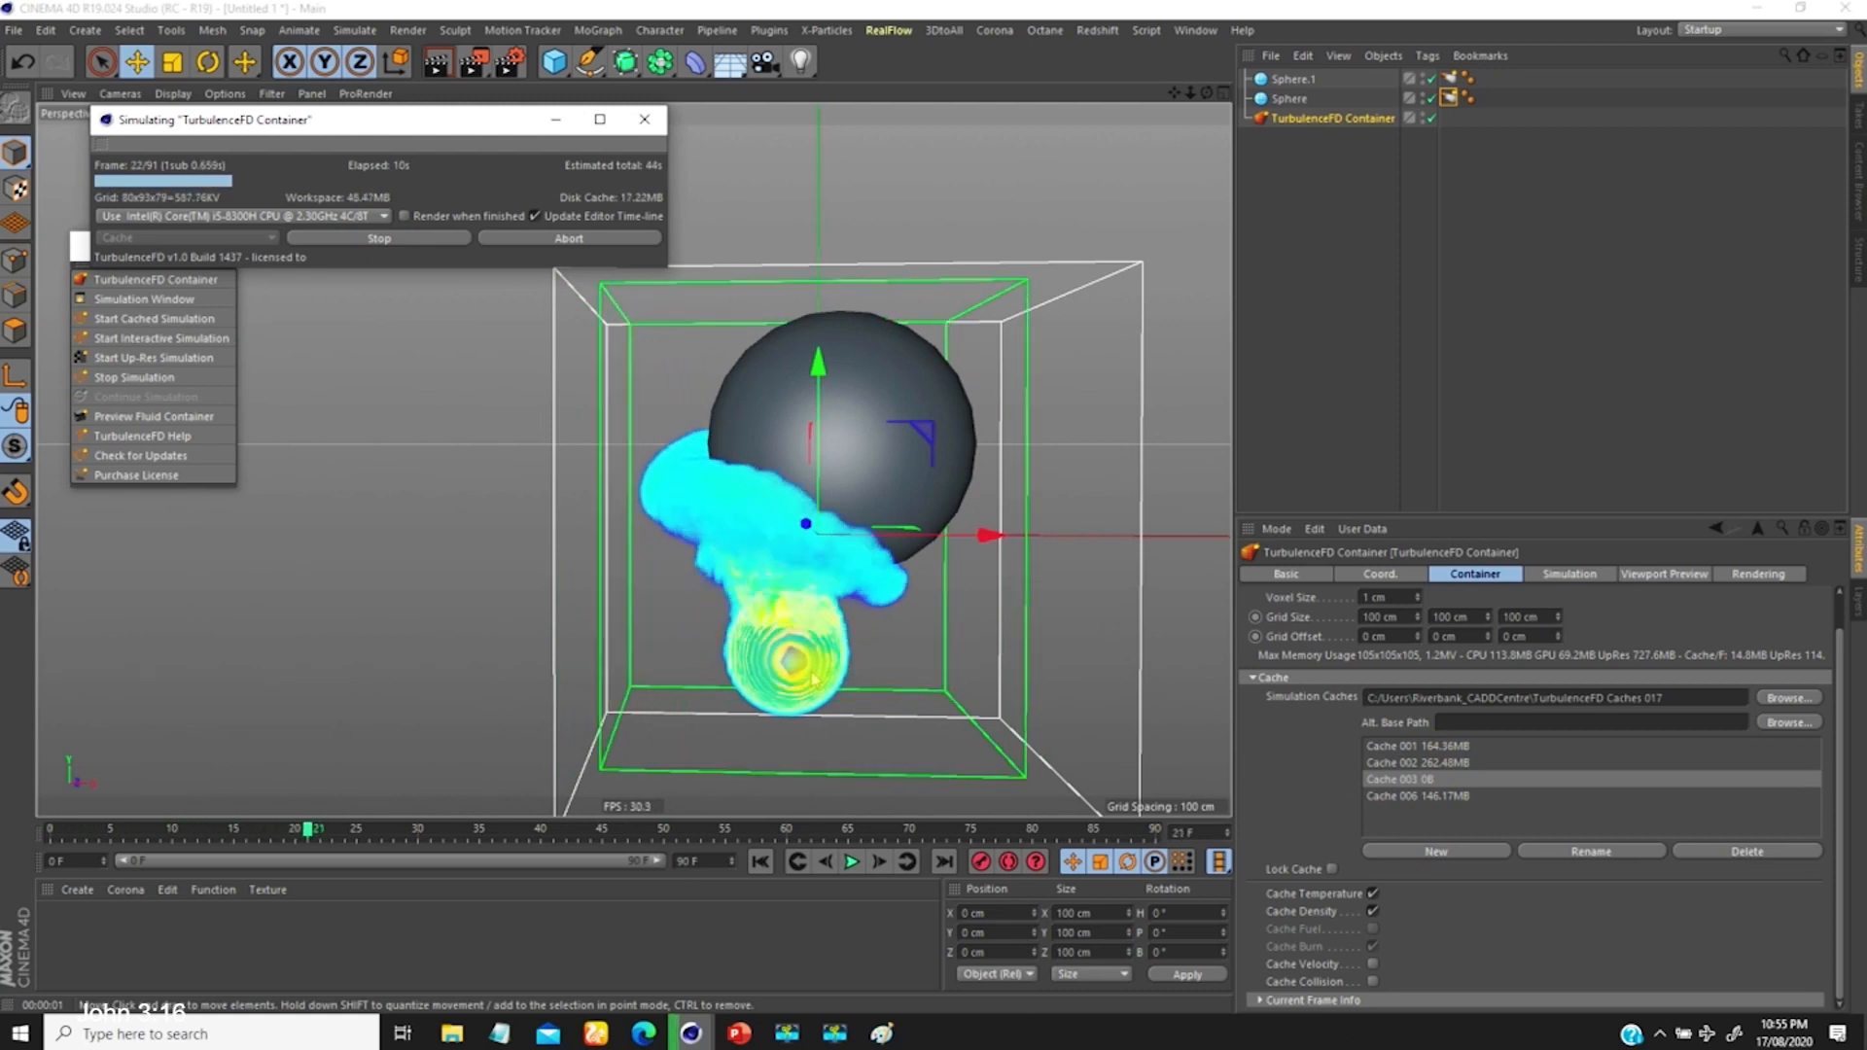
# Step: Examine from several angles and distances how the fluid flows around the large sphere as the new simulation progresses
pyautogui.scroll(-3, 793, 583)
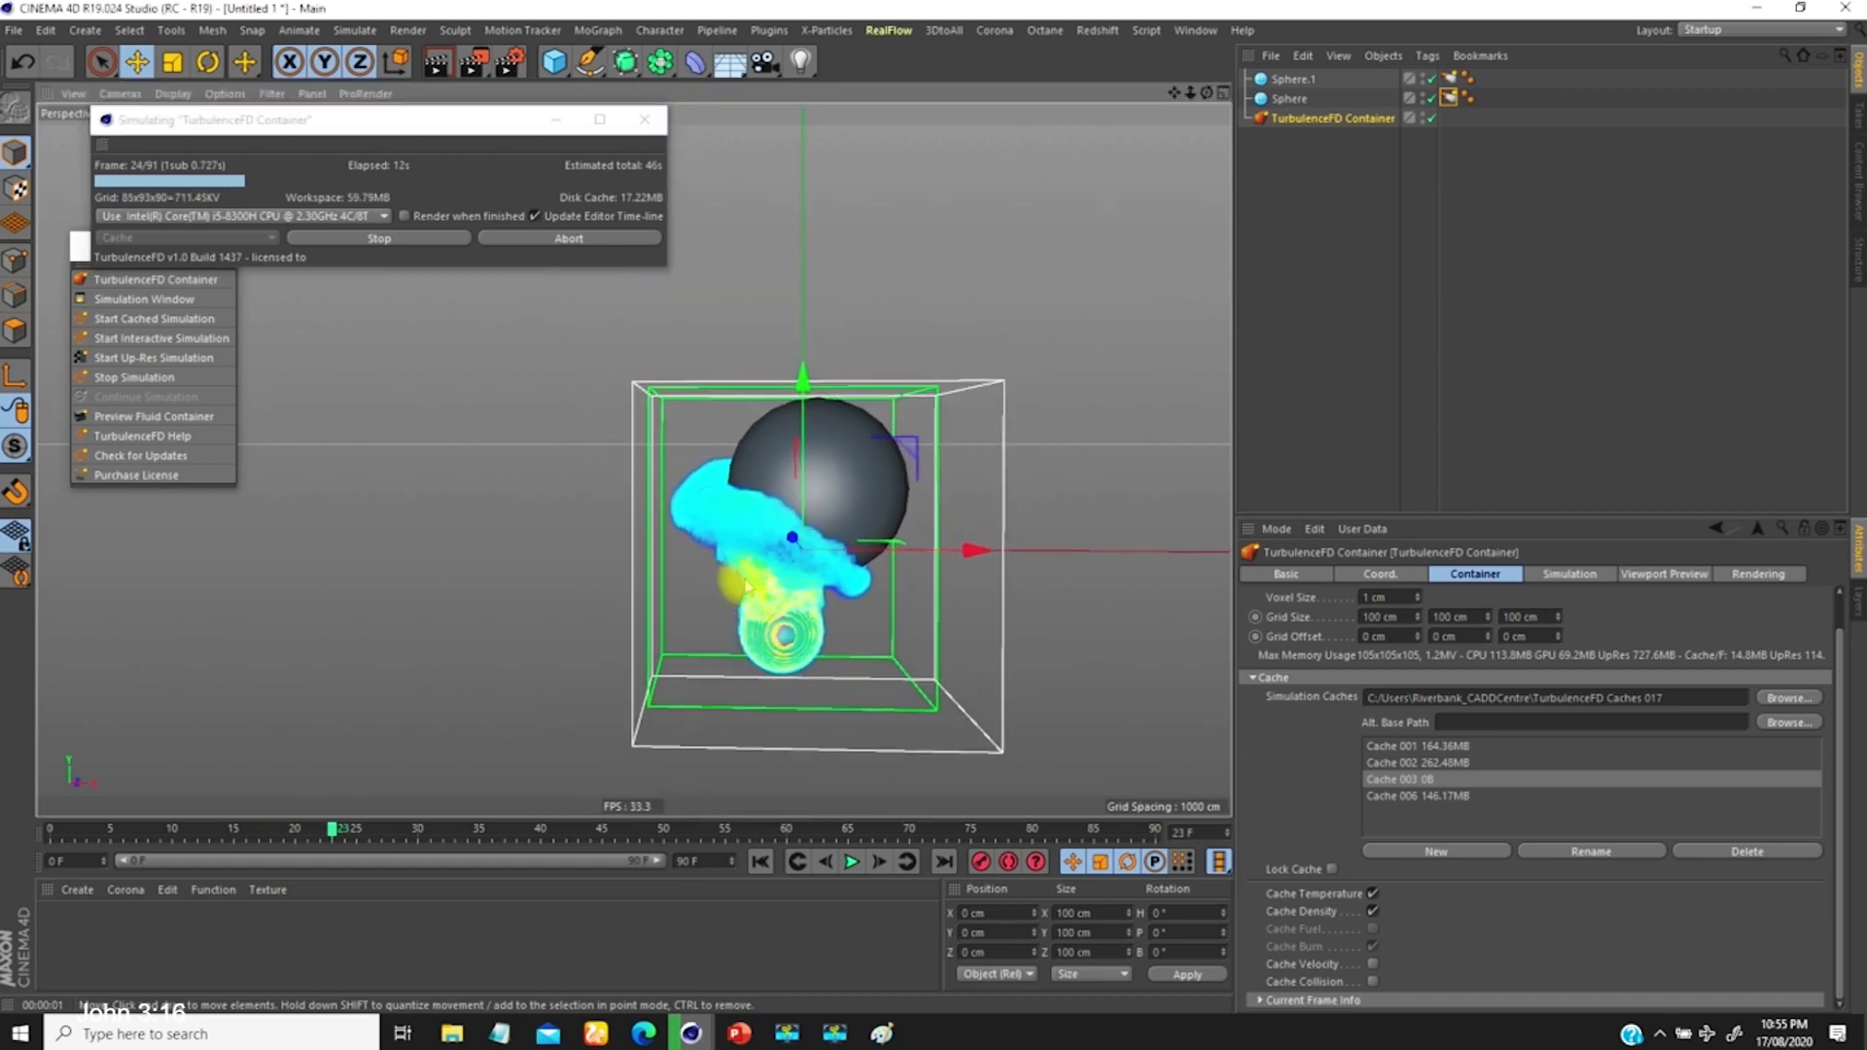
pyautogui.moveTo(789, 551)
pyautogui.keyDown('alt'); pyautogui.mouseDown()
pyautogui.moveTo(875, 550)
pyautogui.moveTo(827, 547)
pyautogui.mouseUp(); pyautogui.keyUp('alt')
pyautogui.keyDown('alt'); pyautogui.moveTo(750, 546); pyautogui.dragTo(910, 546, button='middle'); pyautogui.keyUp('alt')
pyautogui.scroll(1, 693, 504)
pyautogui.scroll(2, 697, 486)
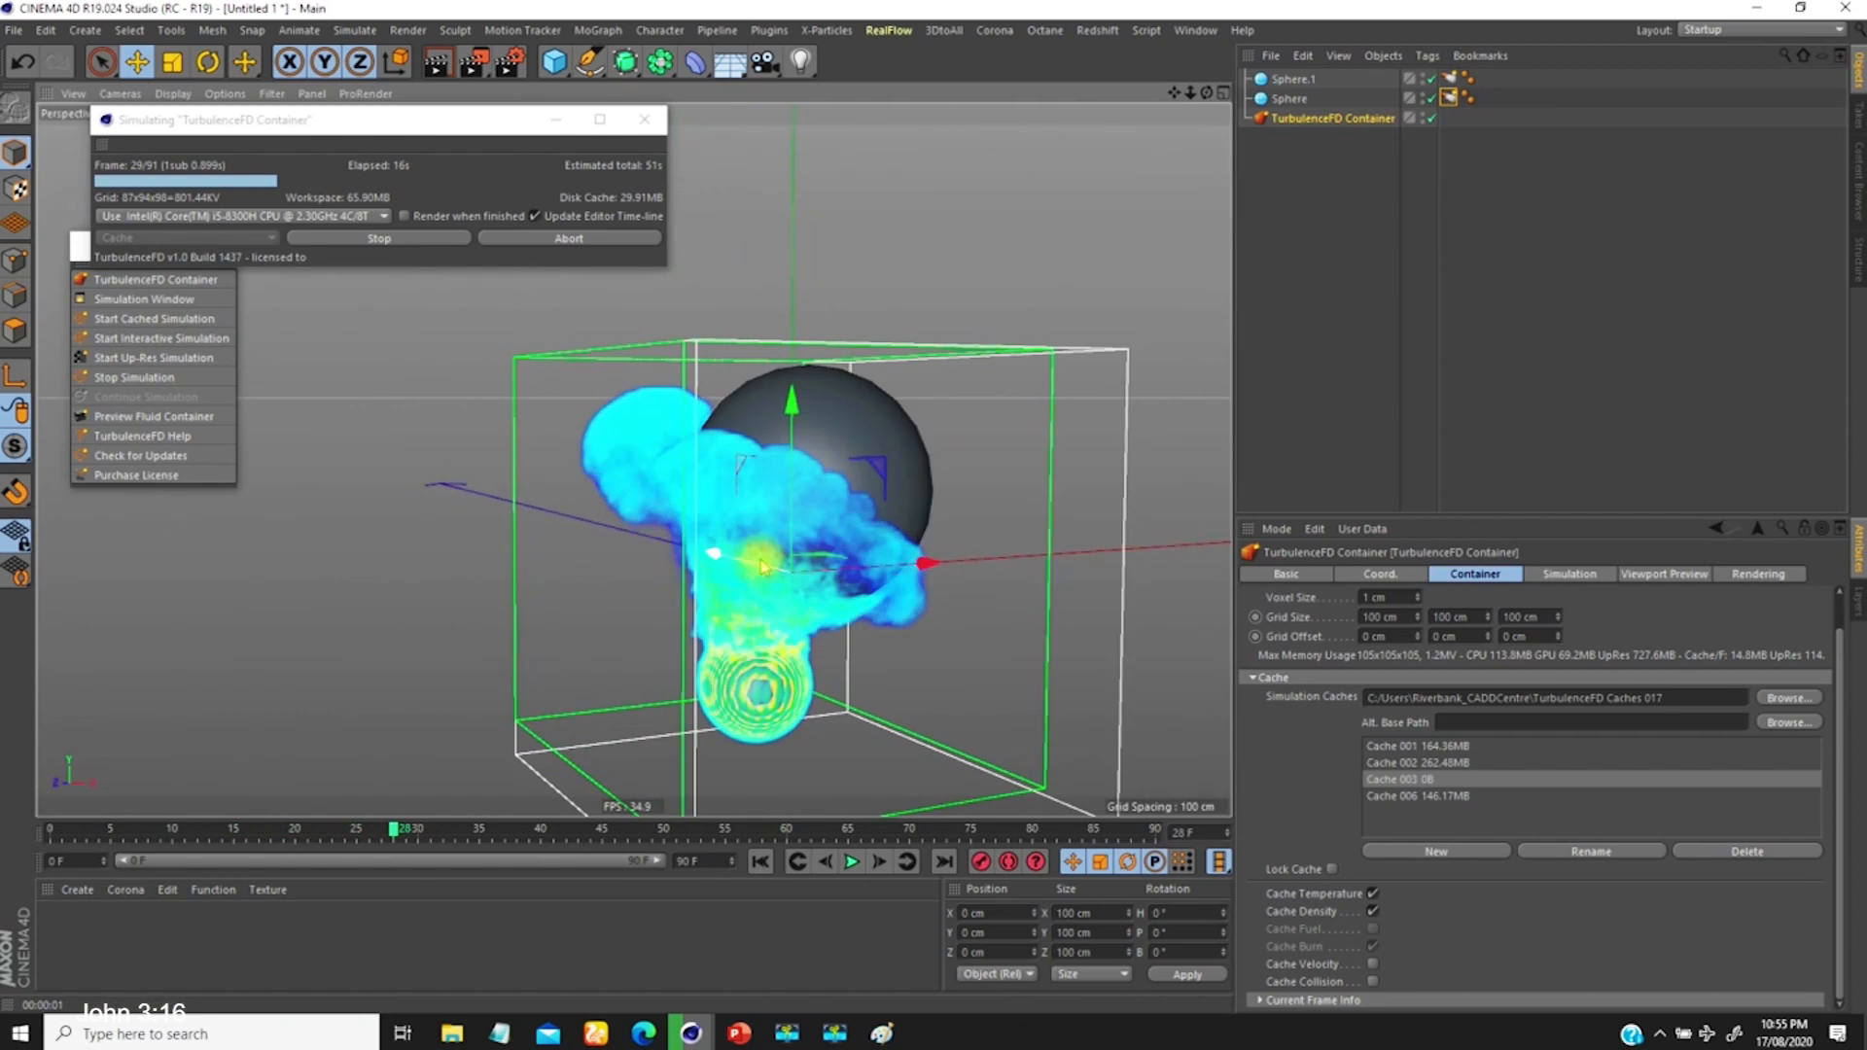
pyautogui.keyDown('alt'); pyautogui.moveTo(852, 428); pyautogui.dragTo(760, 426); pyautogui.keyUp('alt')
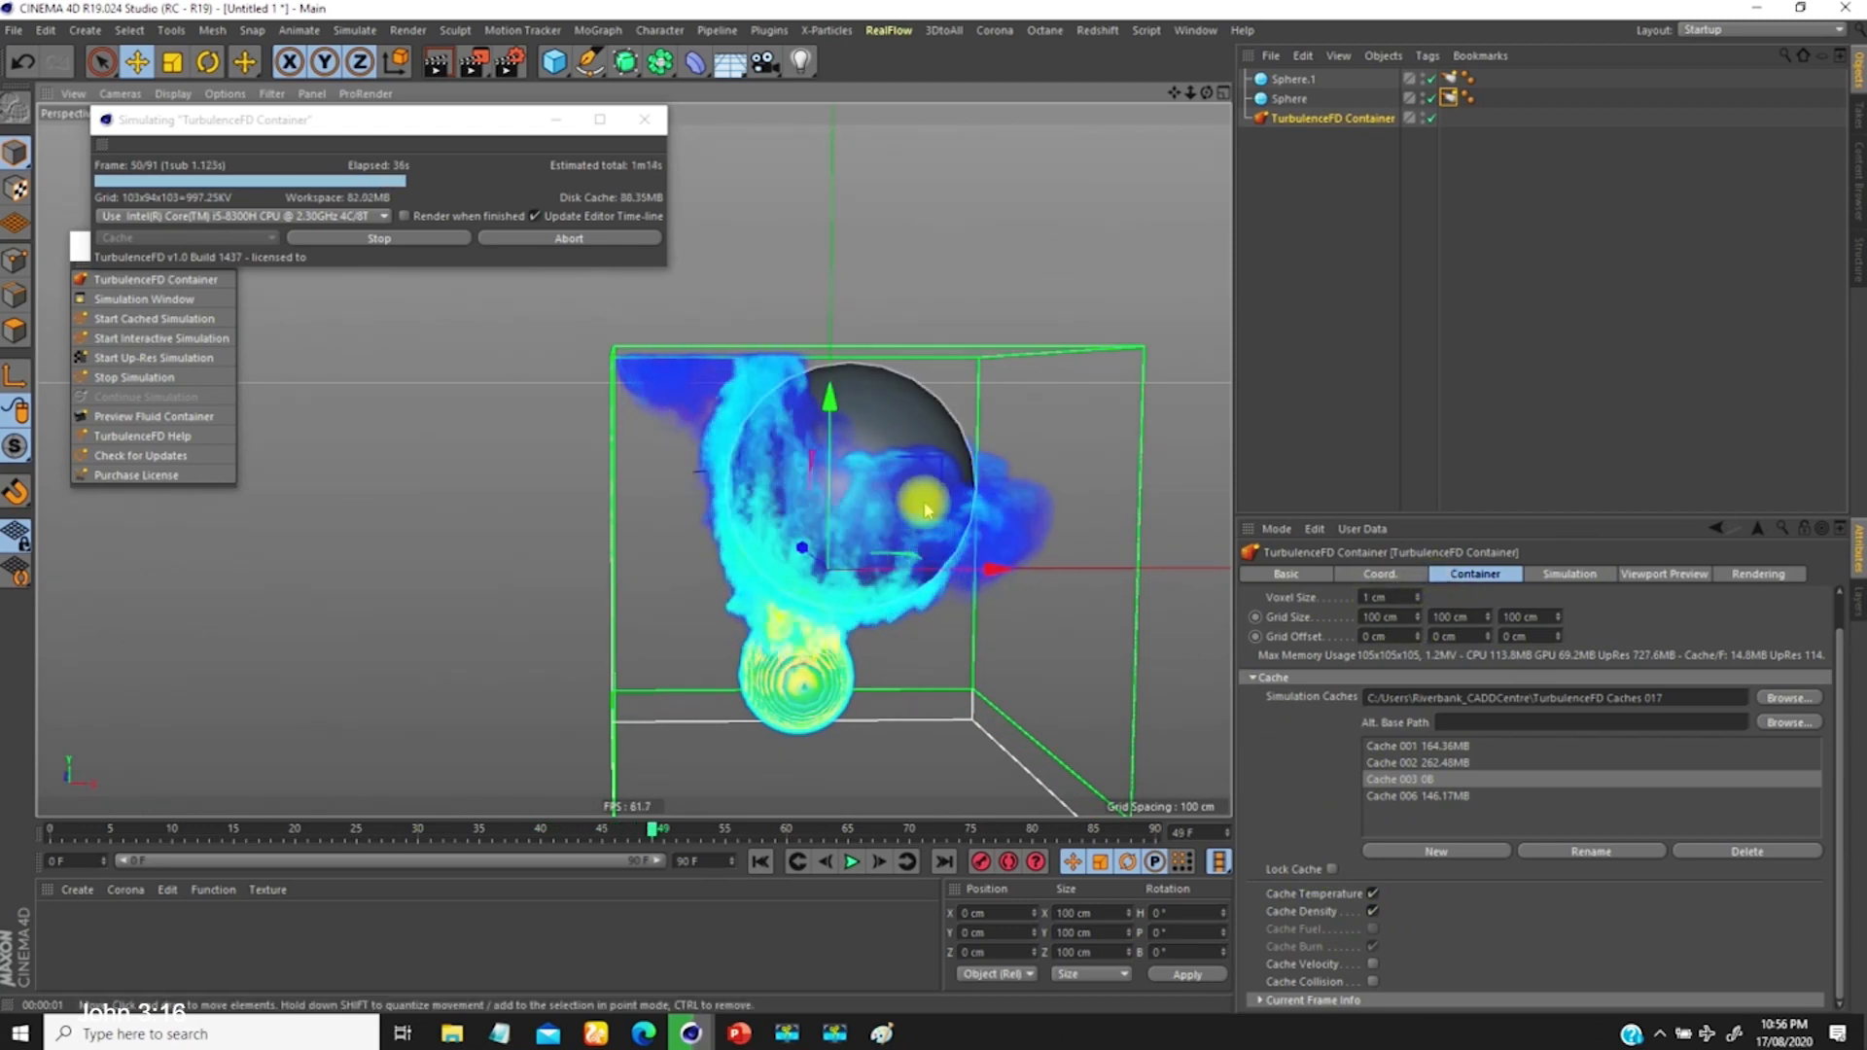
pyautogui.keyDown('alt'); pyautogui.moveTo(939, 484); pyautogui.dragTo(886, 502); pyautogui.keyUp('alt')
pyautogui.keyDown('alt'); pyautogui.moveTo(887, 453); pyautogui.dragTo(842, 548, button='right'); pyautogui.keyUp('alt')
pyautogui.keyDown('alt'); pyautogui.moveTo(805, 546); pyautogui.dragTo(893, 523); pyautogui.keyUp('alt')
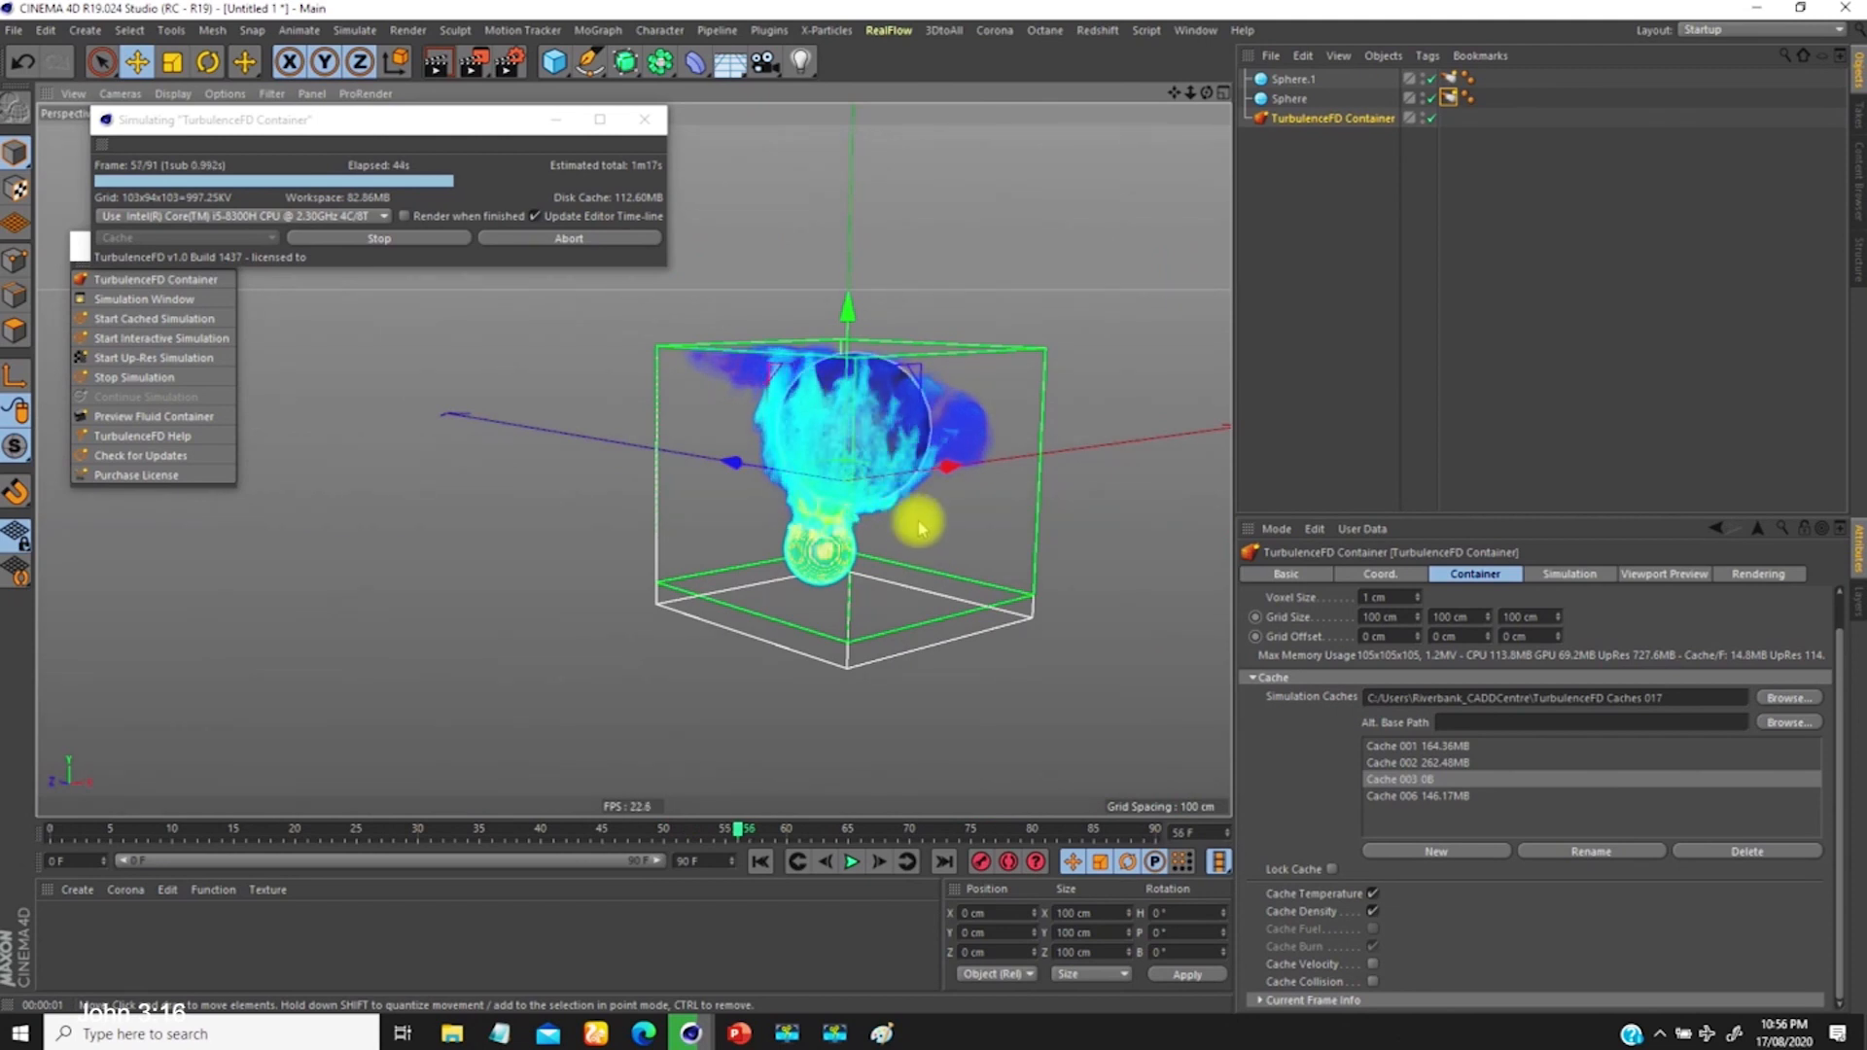
pyautogui.keyDown('alt'); pyautogui.moveTo(906, 525); pyautogui.dragTo(851, 462); pyautogui.keyUp('alt')
pyautogui.moveTo(868, 438)
pyautogui.keyDown('alt'); pyautogui.mouseDown(button='right')
pyautogui.moveTo(887, 310)
pyautogui.moveTo(885, 408)
pyautogui.mouseUp(button='right'); pyautogui.keyUp('alt')
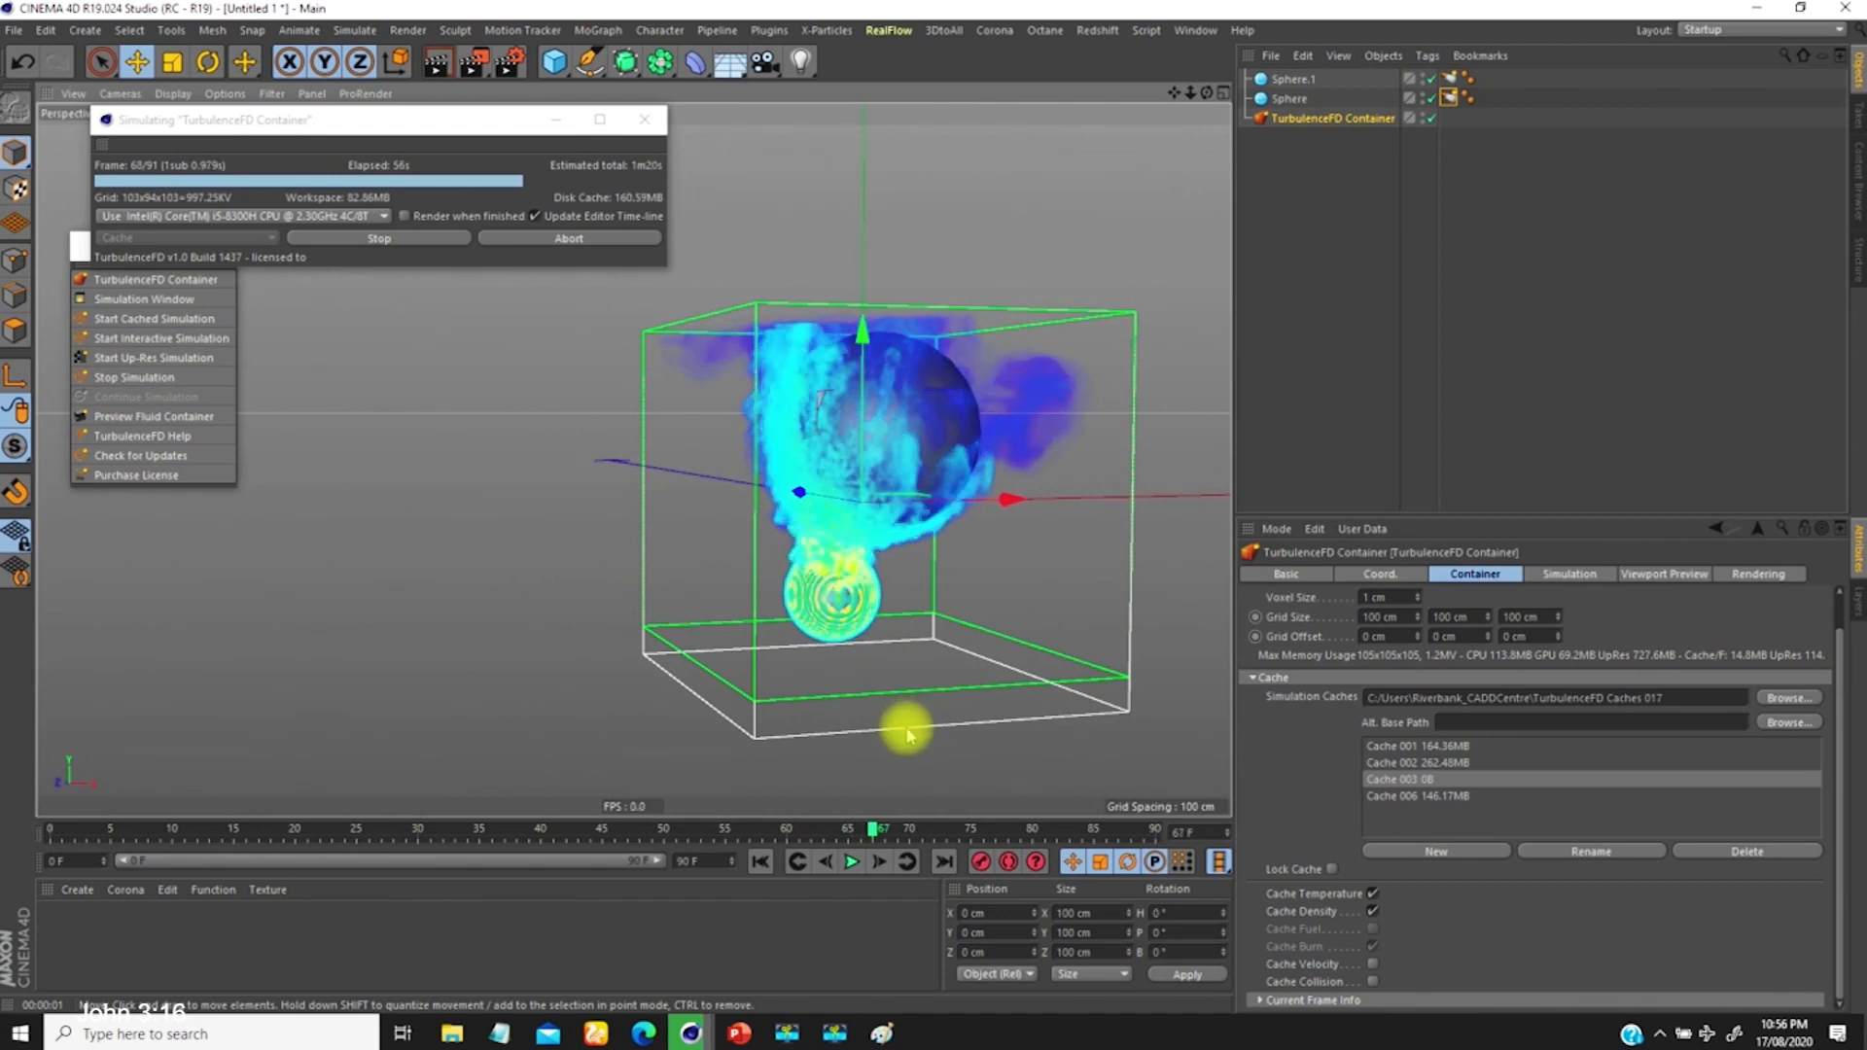
pyautogui.click(833, 1034)
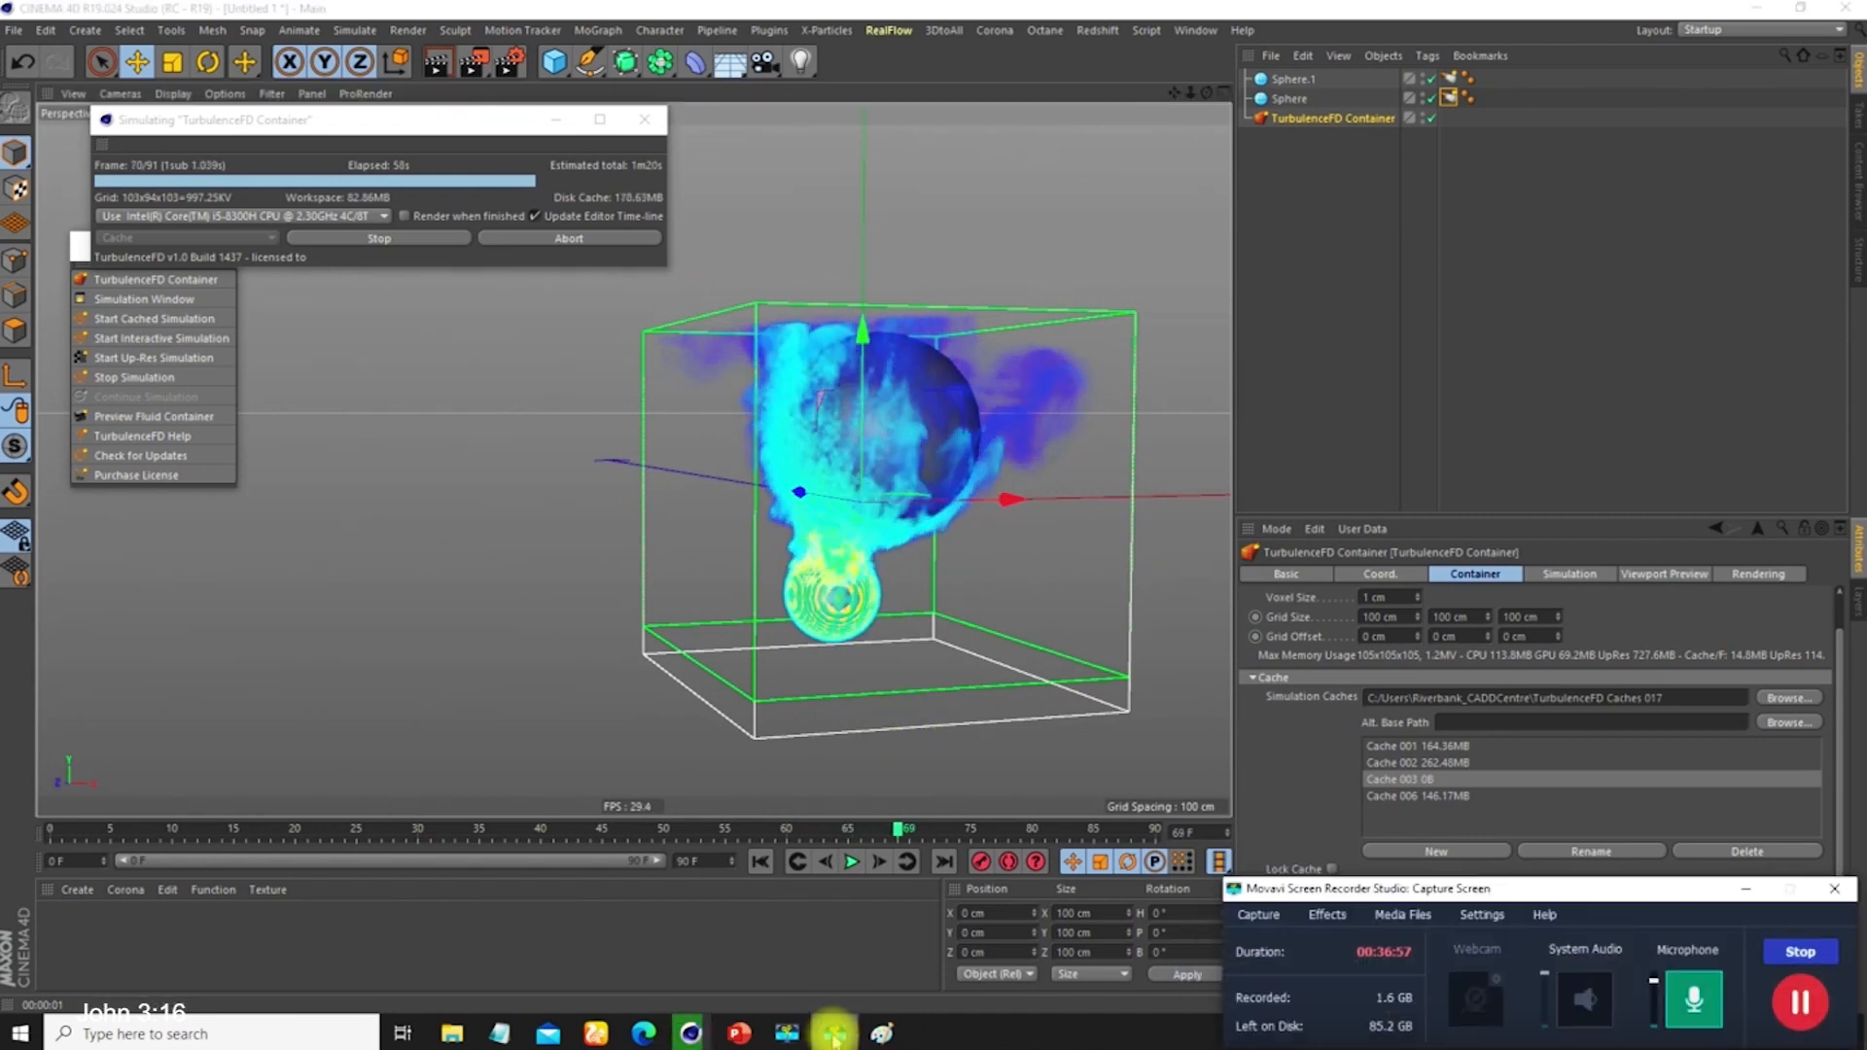
pyautogui.click(833, 1034)
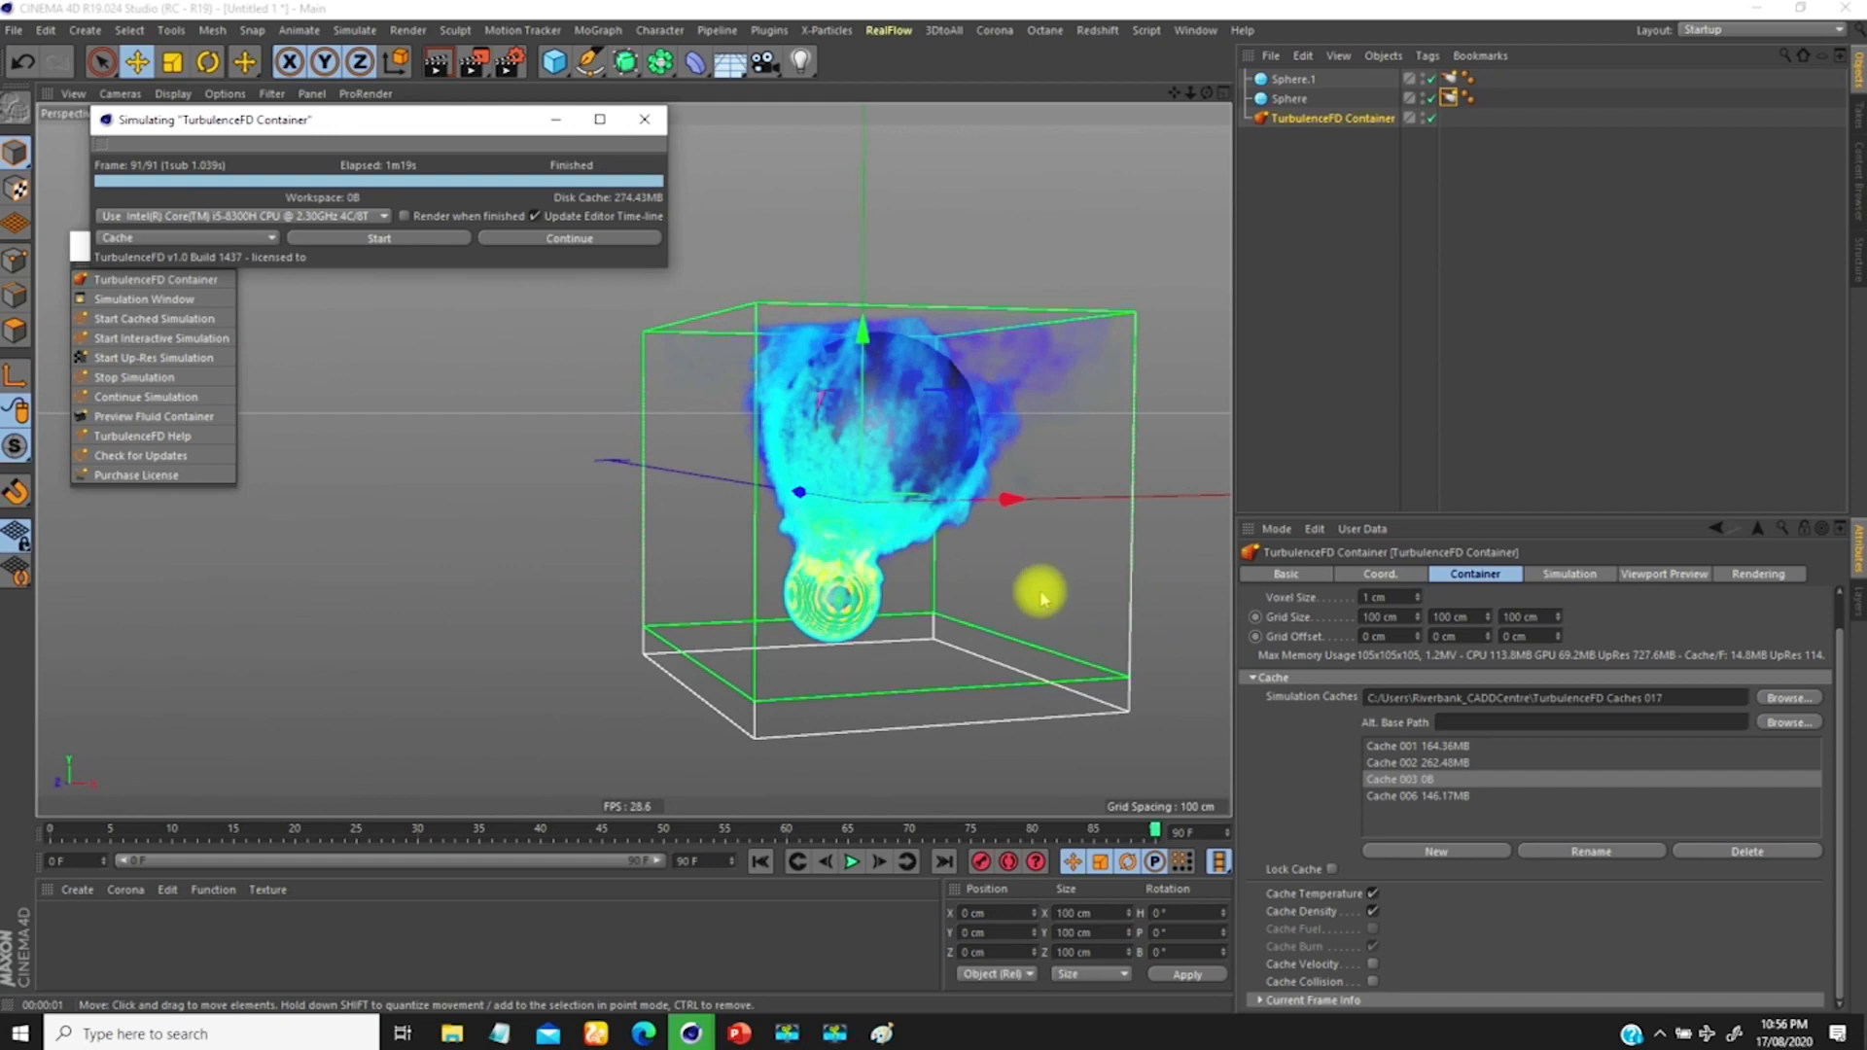
# Step: Play the cached simulation from the first frame and pause it at frame 50
pyautogui.click(761, 863)
pyautogui.click(852, 861)
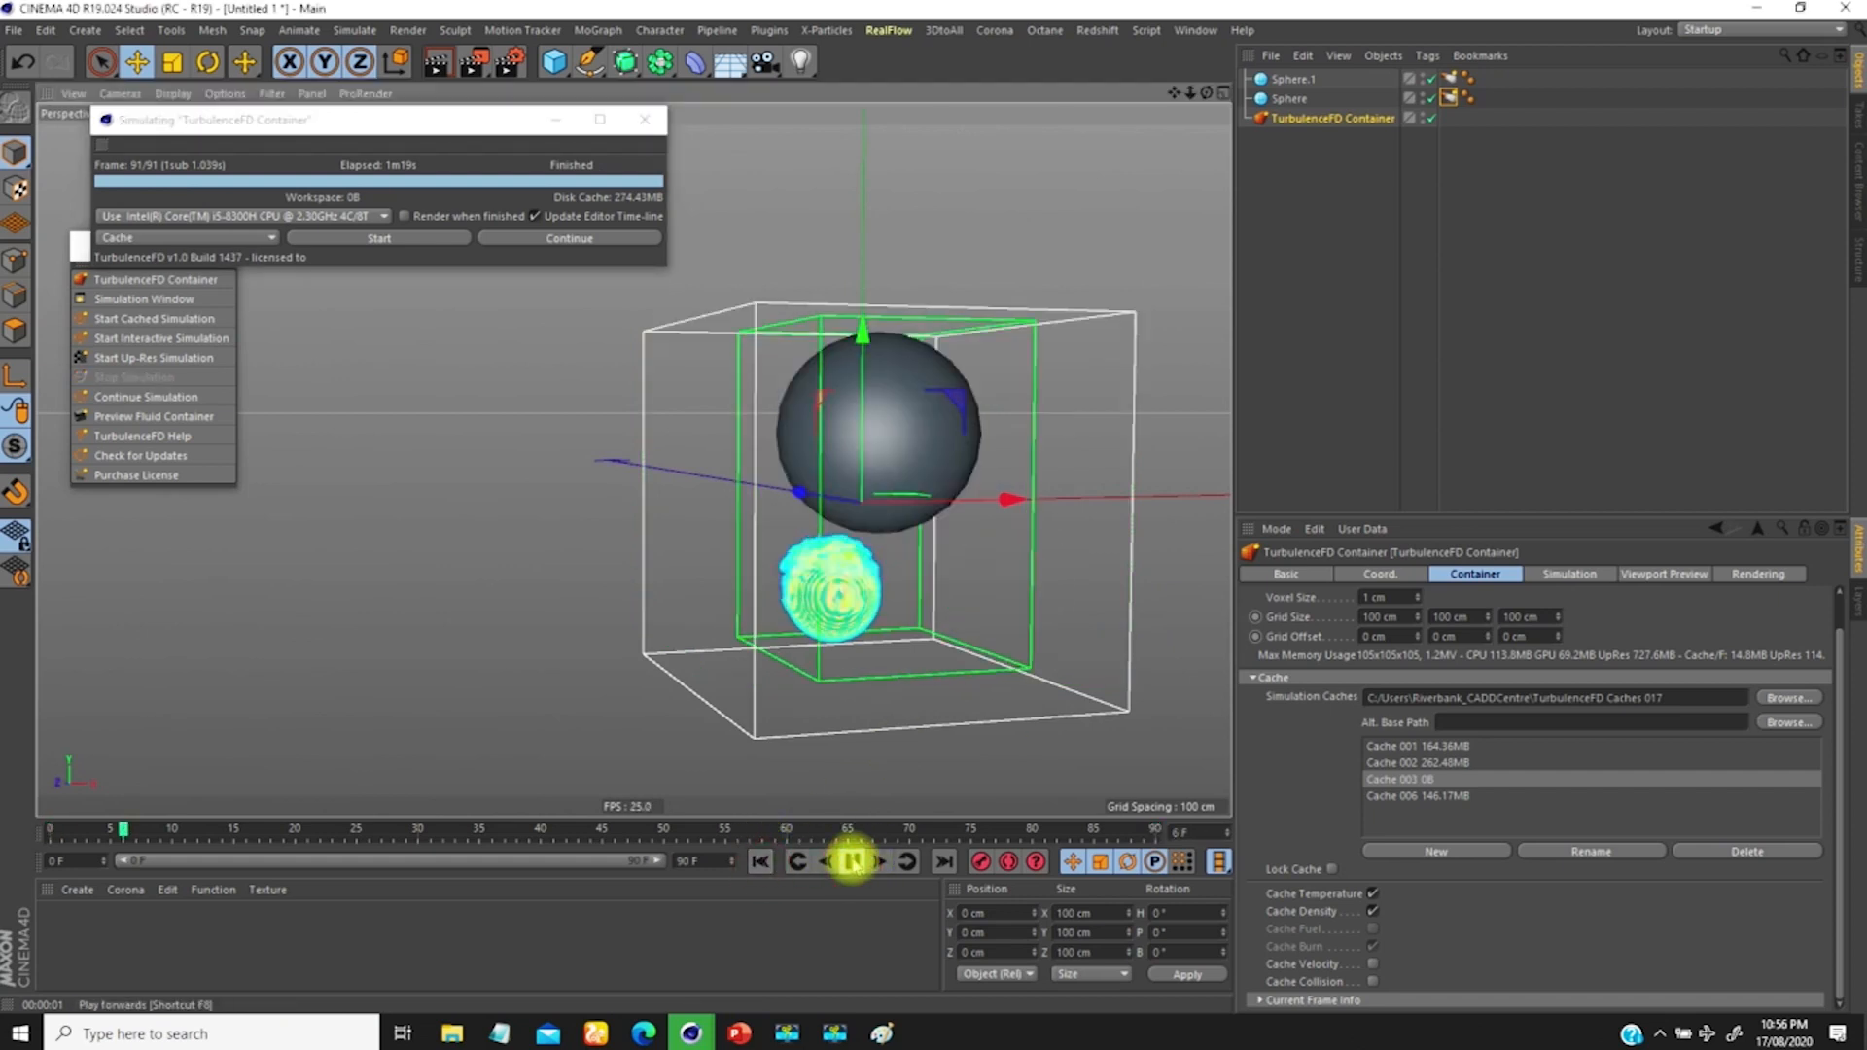
pyautogui.click(851, 862)
pyautogui.keyDown('alt'); pyautogui.moveTo(869, 552); pyautogui.dragTo(761, 468); pyautogui.keyUp('alt')
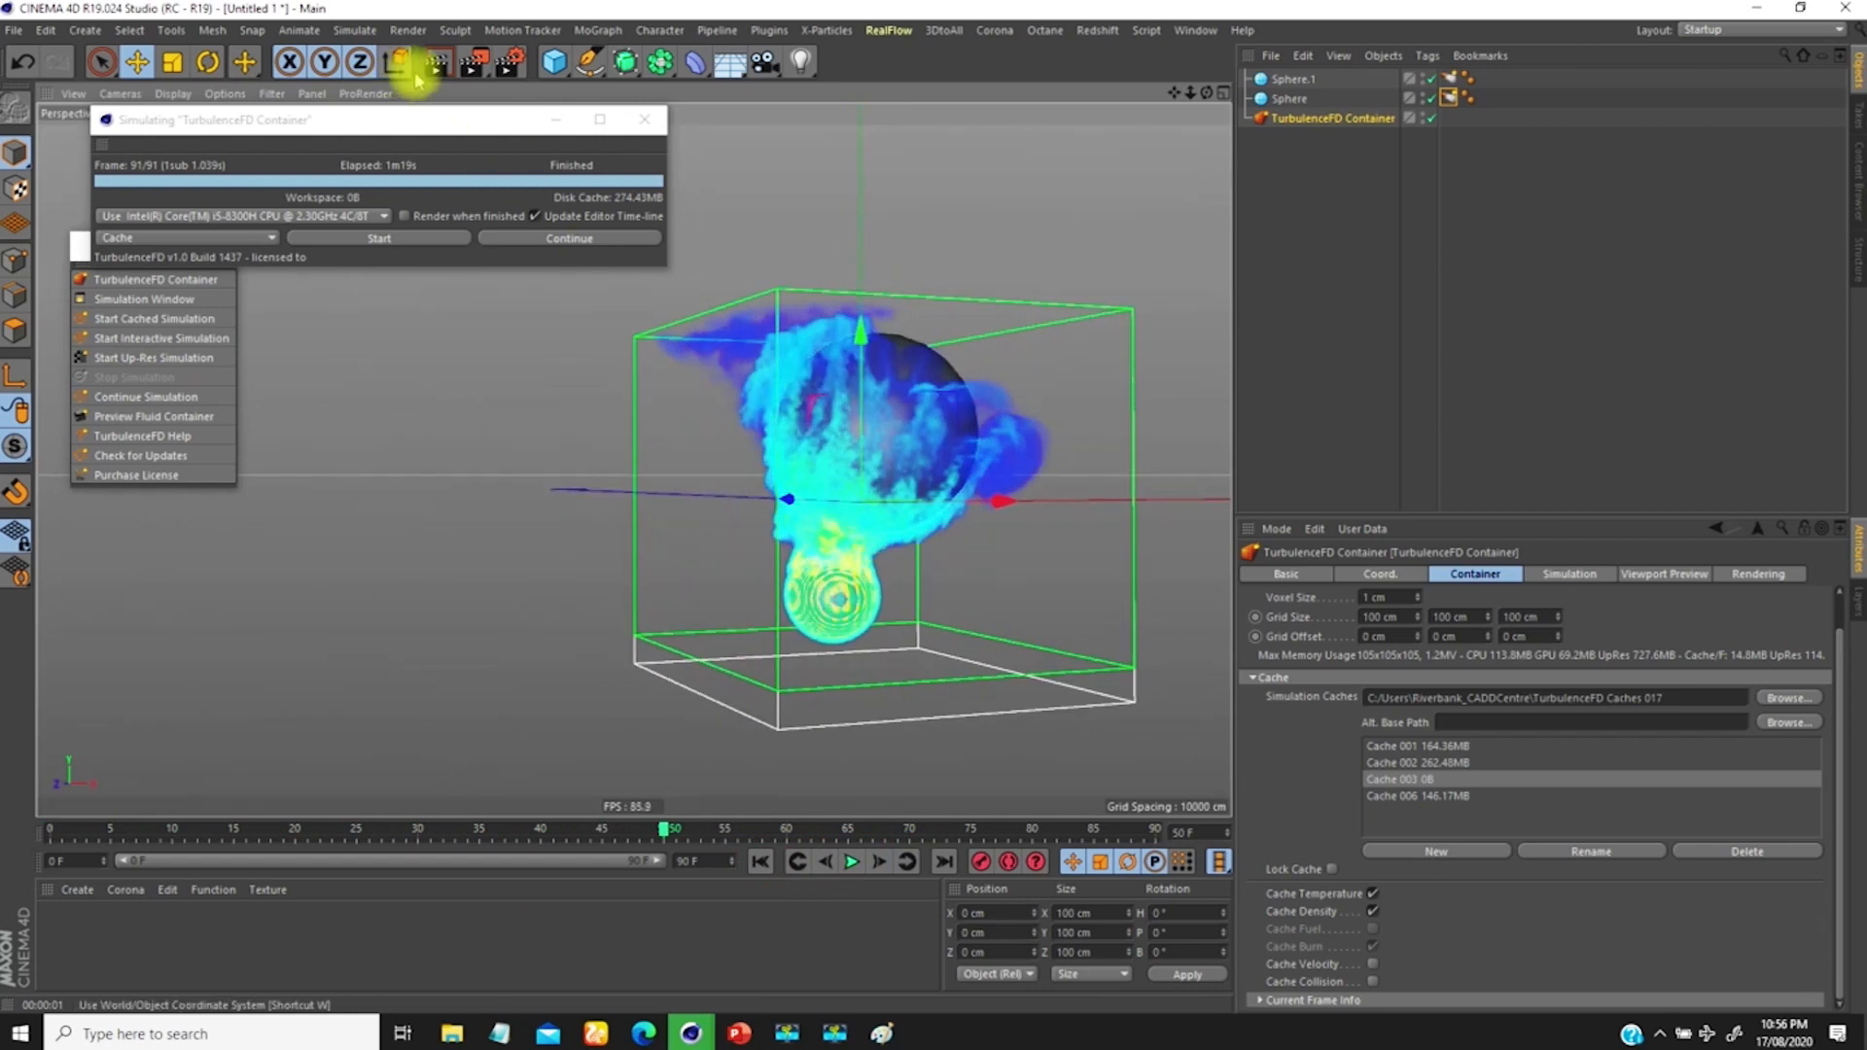
# Step: Render the paused frame in the perspective view to examine the fluid around the large sphere, and deselect the container
pyautogui.hotkey('ctrl', 'r')
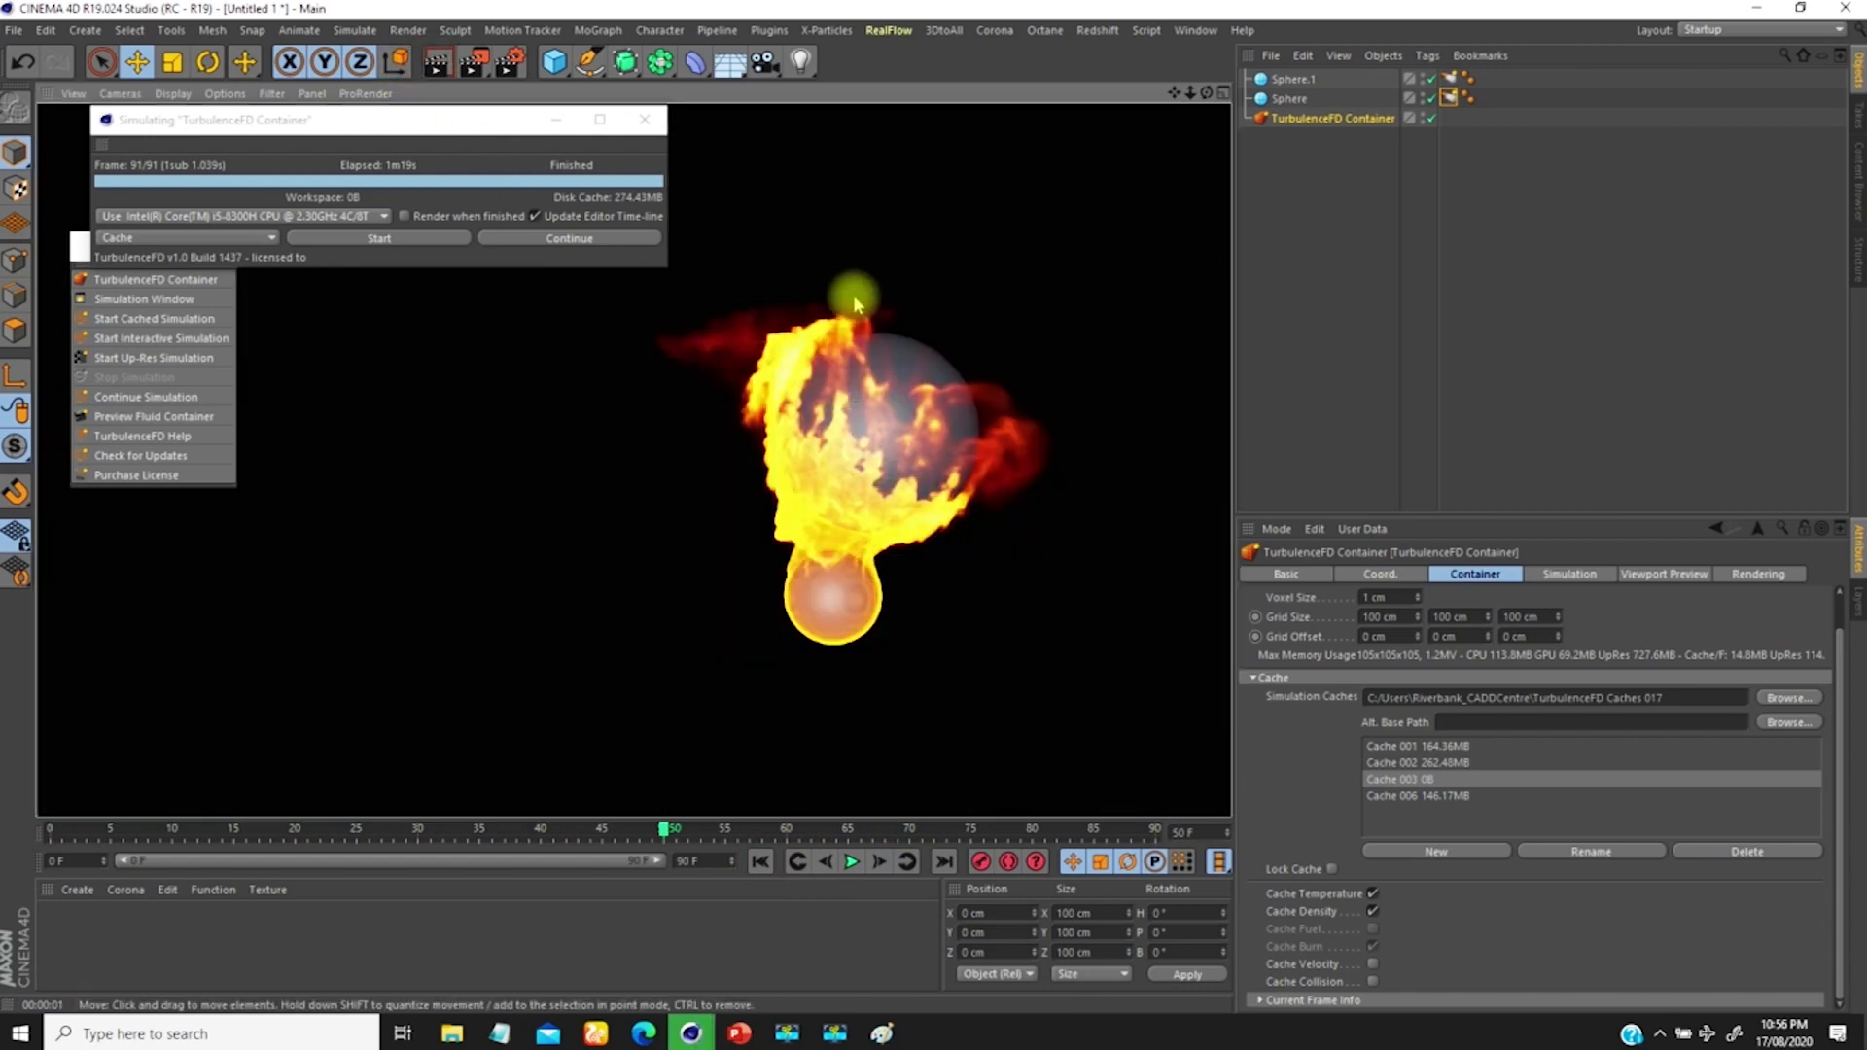
pyautogui.click(1352, 321)
pyautogui.keyDown('alt'); pyautogui.moveTo(868, 554); pyautogui.dragTo(950, 386); pyautogui.keyUp('alt')
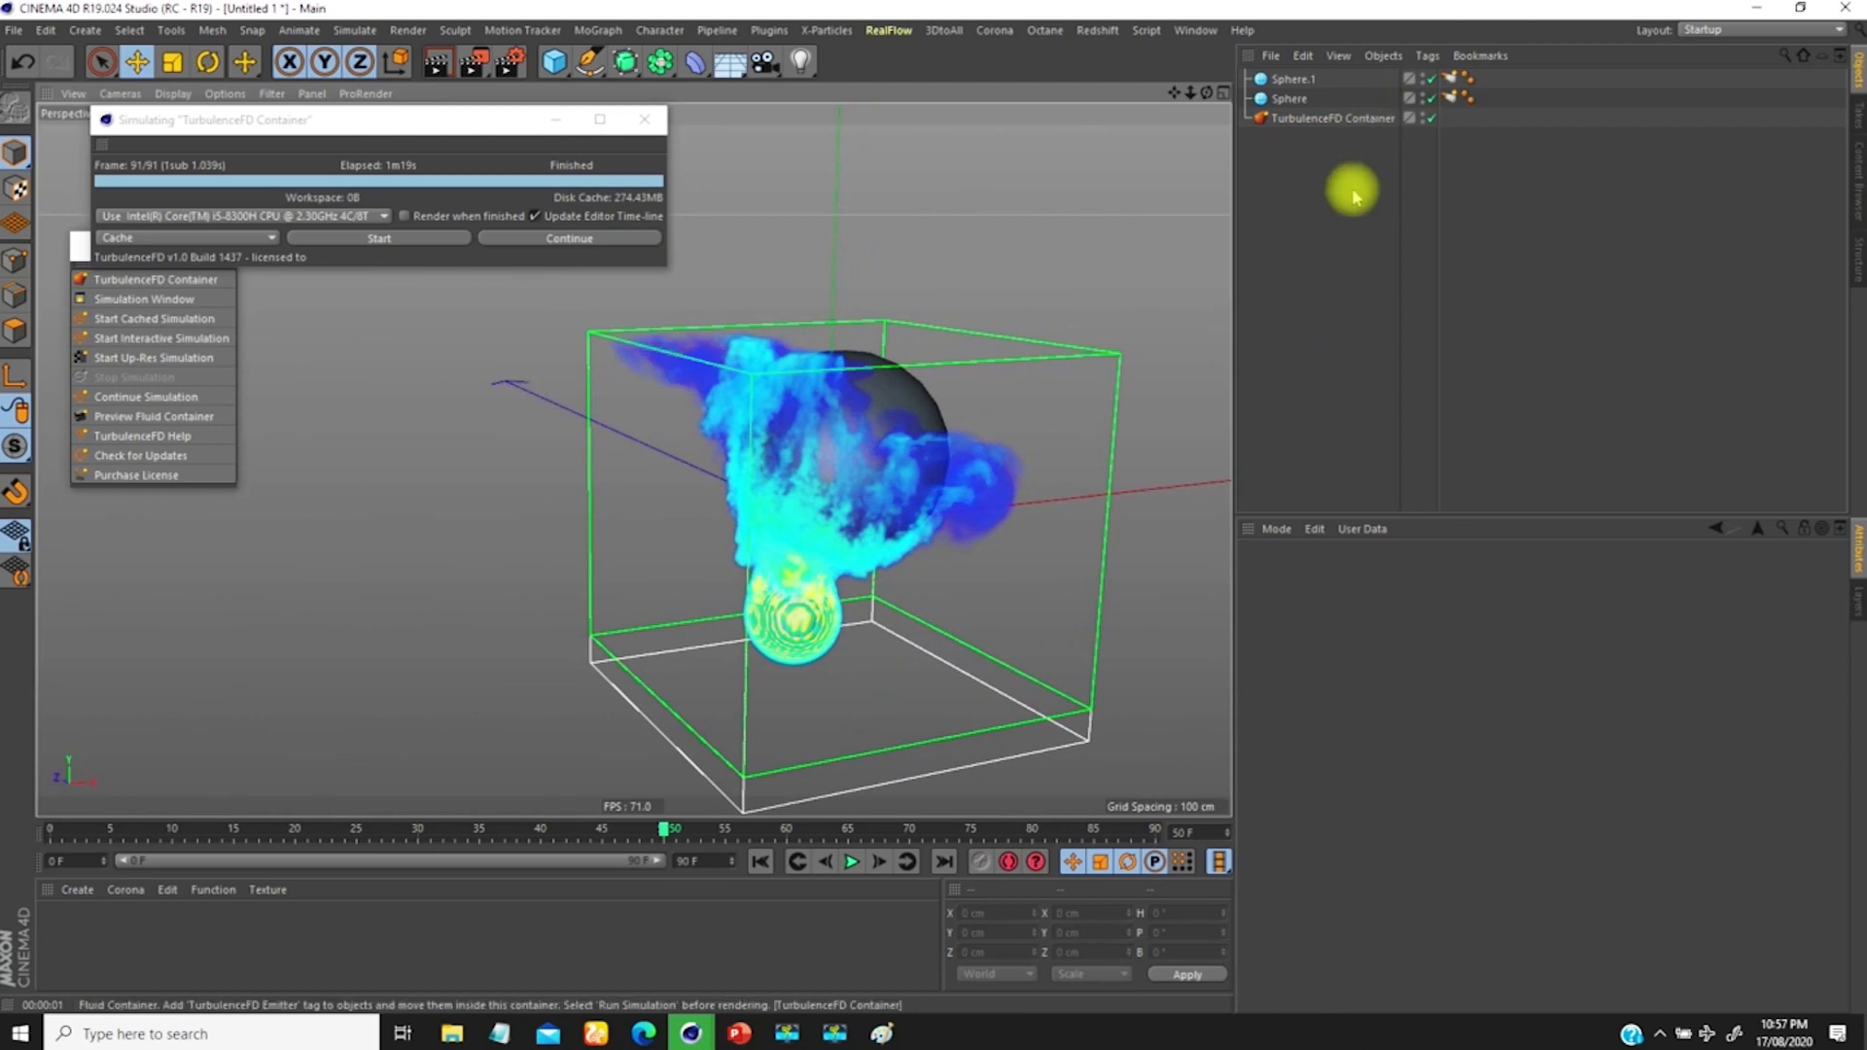